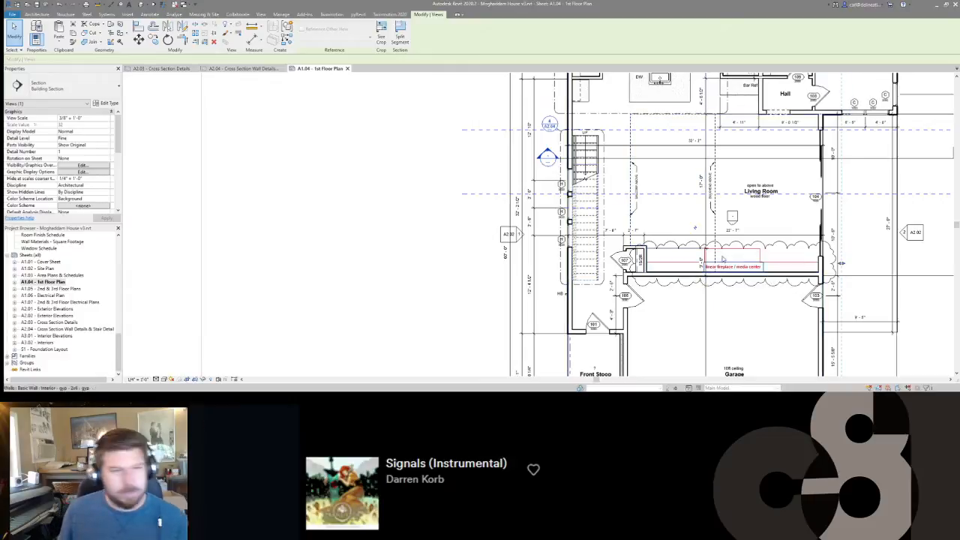
Move the building section line from the garage over to the front stoop and move the displaced room tag back into its room.
{"action": "scroll", "coordinate": [399, 242], "scroll_direction": "down", "scroll_amount": 3}
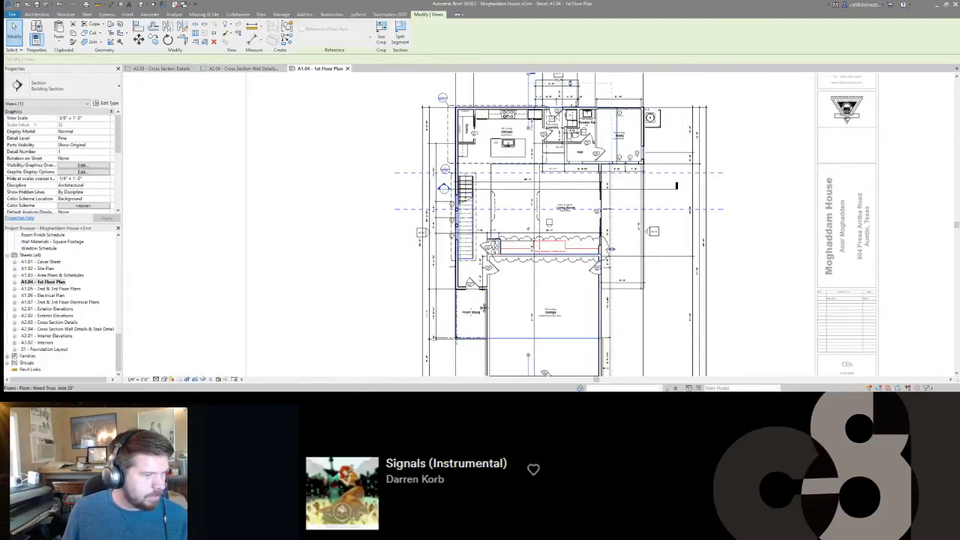
{"action": "scroll", "coordinate": [465, 200], "scroll_direction": "up", "scroll_amount": 5}
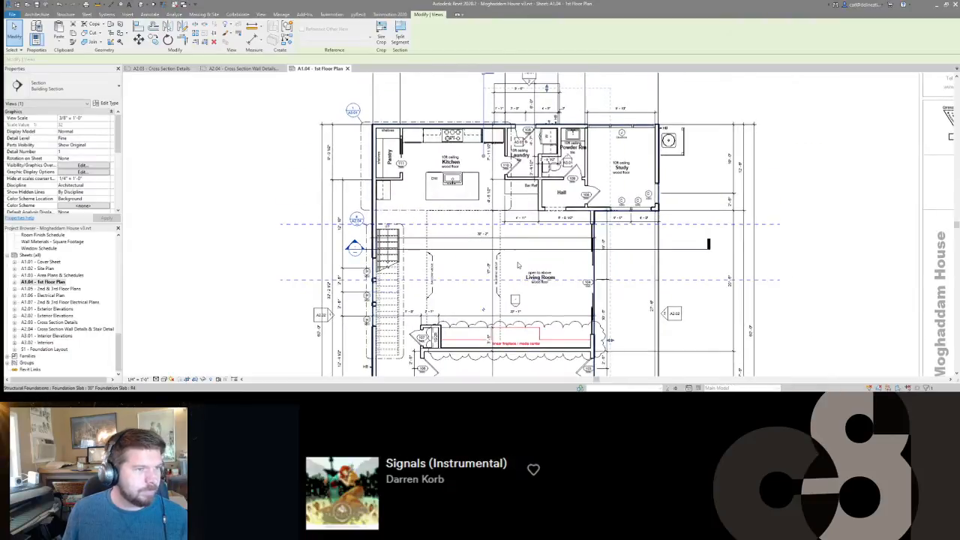
{"action": "scroll", "coordinate": [484, 168], "scroll_direction": "up", "scroll_amount": 4}
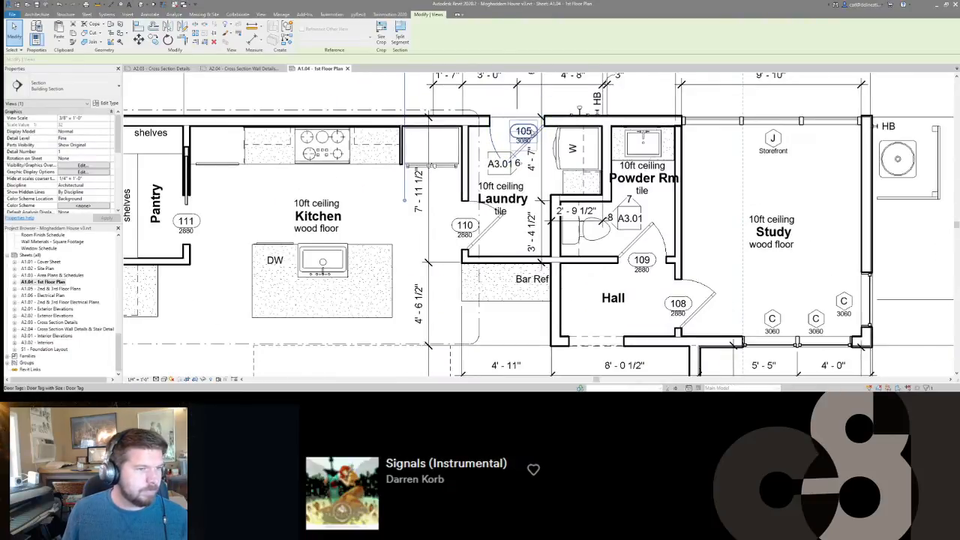
{"action": "scroll", "coordinate": [517, 120], "scroll_direction": "down", "scroll_amount": 4}
{"action": "middle_click_drag", "start_coordinate": [551, 292], "coordinate": [497, 218]}
{"action": "key", "text": "Escape"}
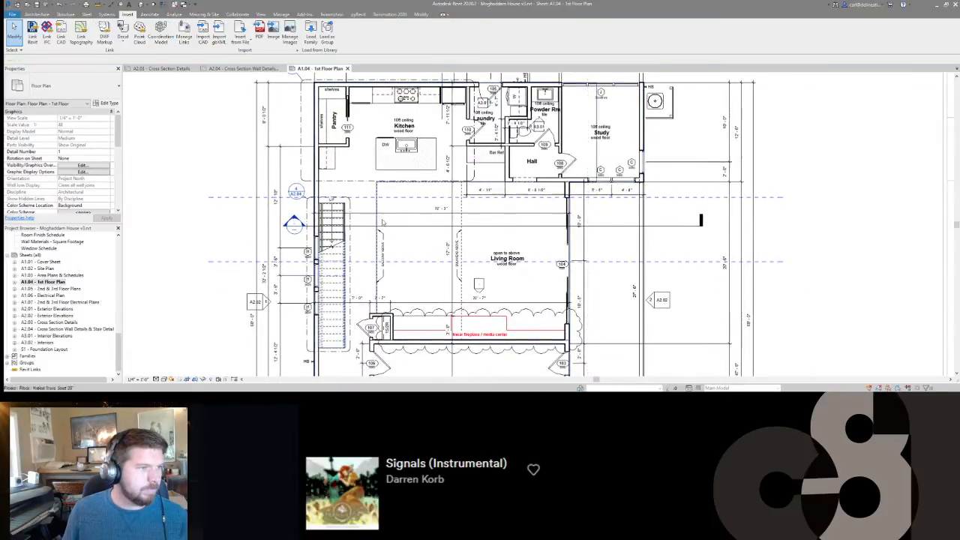
{"action": "scroll", "coordinate": [382, 222], "scroll_direction": "down", "scroll_amount": 4}
{"action": "scroll", "coordinate": [560, 314], "scroll_direction": "up", "scroll_amount": 4}
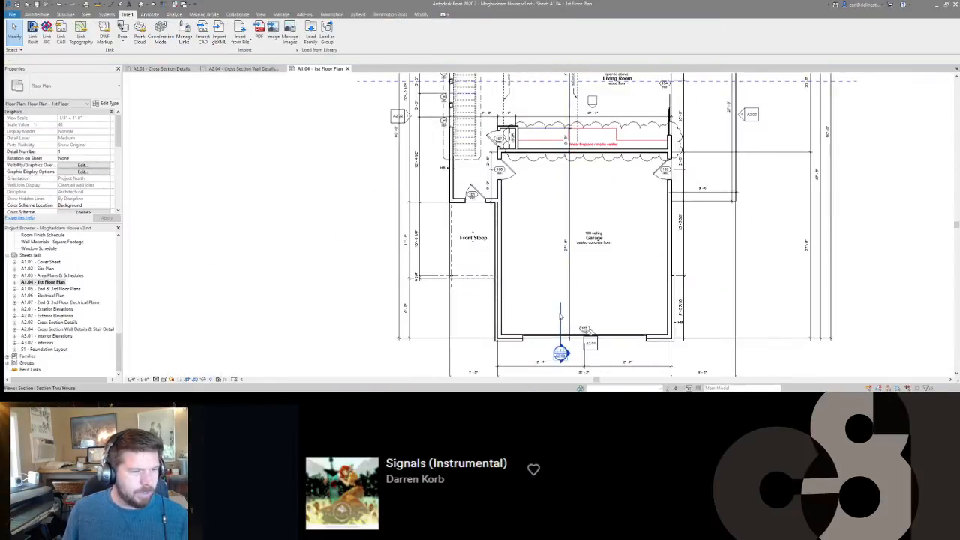
{"action": "left_click", "coordinate": [560, 315]}
{"action": "key", "text": "Left"}
{"action": "key", "text": "Left"}
{"action": "key", "text": "Left"}
{"action": "key", "text": "Left"}
{"action": "key", "text": "Left"}
{"action": "key", "text": "Left"}
{"action": "key", "text": "Left"}
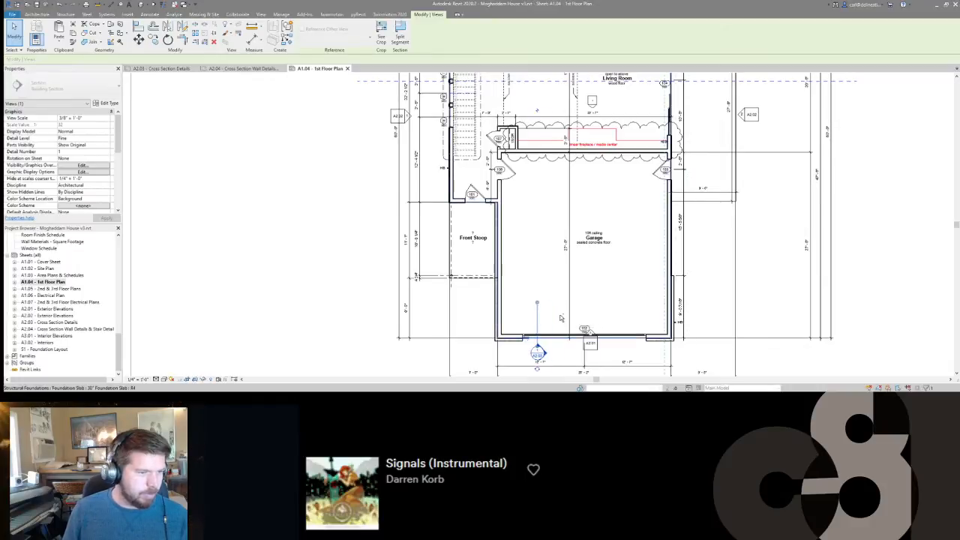
{"action": "key", "text": "Left"}
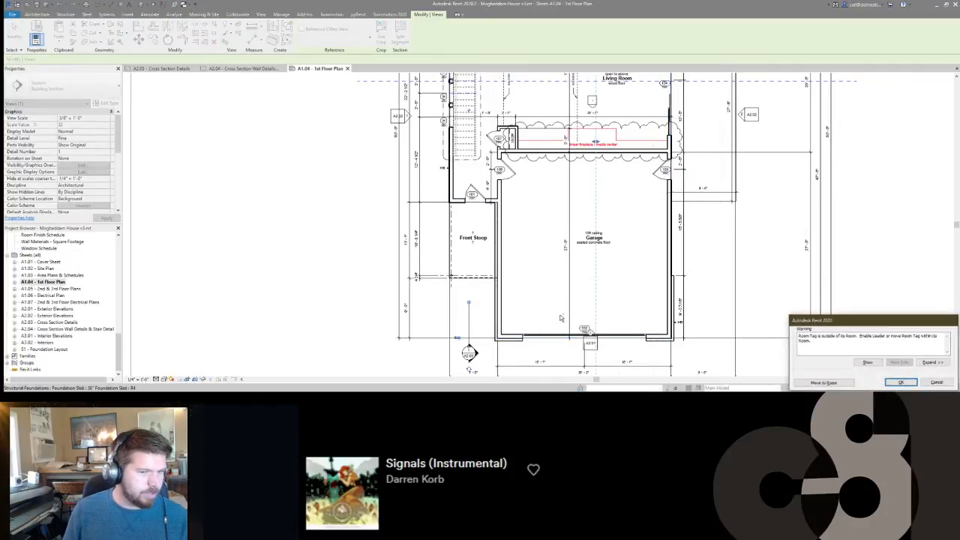
{"action": "left_click", "coordinate": [845, 383]}
Extend the section line's lower segment up through the front stoop past the entry door and fine-tune its sideways position.
{"action": "left_click_drag", "start_coordinate": [469, 299], "coordinate": [460, 188]}
{"action": "key", "text": "Right"}
{"action": "key", "text": "Left"}
{"action": "key", "text": "Left"}
{"action": "key", "text": "Left"}
{"action": "key", "text": "Escape"}
Copy the section line horizontally from the front stoop into the garage.
{"action": "scroll", "coordinate": [506, 213], "scroll_direction": "down", "scroll_amount": 1}
{"action": "left_click", "coordinate": [470, 296]}
{"action": "key", "text": "c"}
{"action": "key", "text": "o"}
{"action": "left_click", "coordinate": [469, 295]}
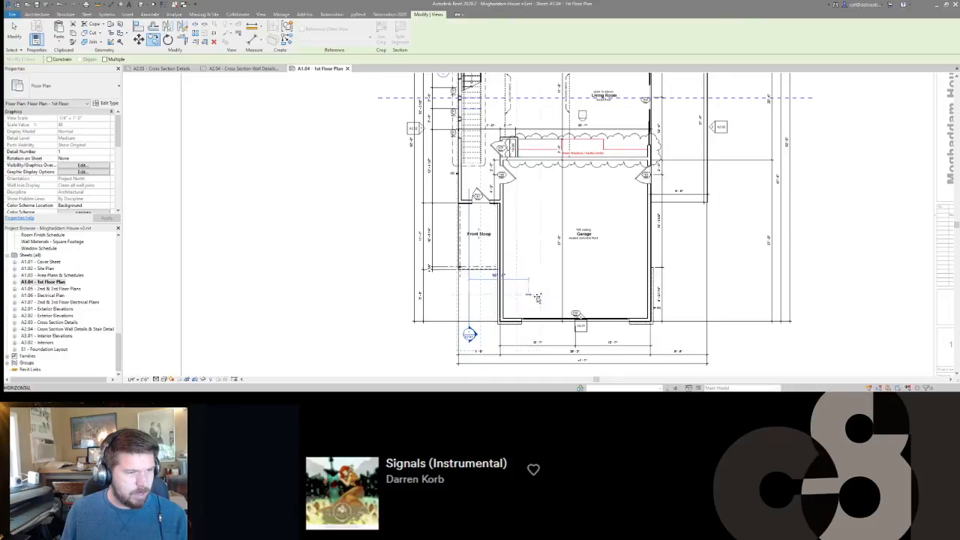
{"action": "left_click", "coordinate": [548, 297]}
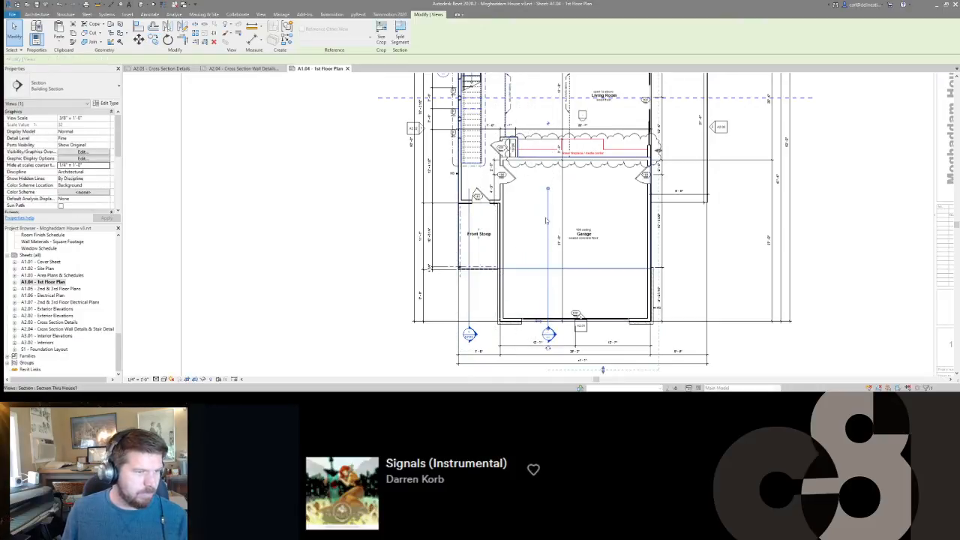
Shorten the copied section line's lower segment so that it ends just inside the garage door wall.
{"action": "left_click_drag", "start_coordinate": [545, 192], "coordinate": [548, 302]}
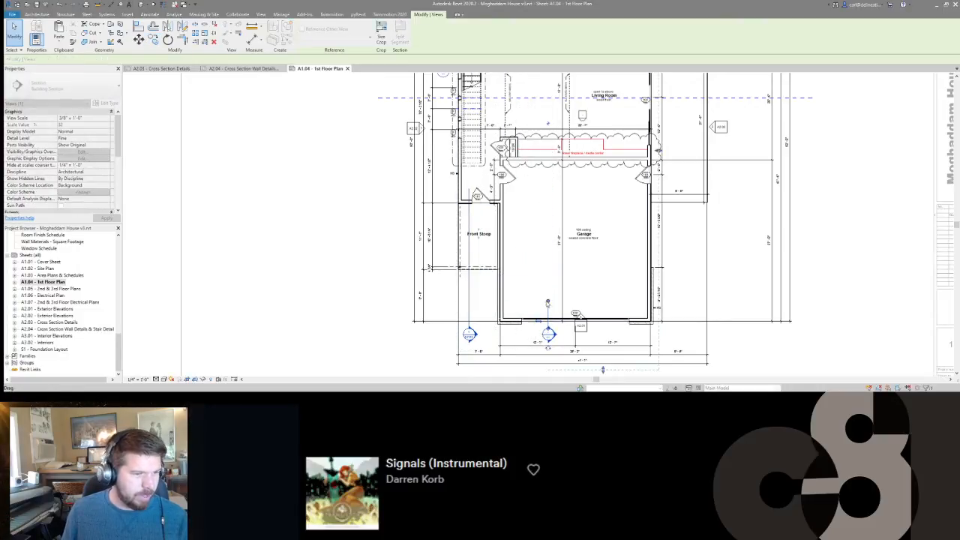
{"action": "middle_click_drag", "start_coordinate": [552, 293], "coordinate": [555, 304]}
{"action": "scroll", "coordinate": [549, 153], "scroll_direction": "down", "scroll_amount": 1}
{"action": "middle_click_drag", "start_coordinate": [549, 154], "coordinate": [559, 317]}
{"action": "left_click", "coordinate": [548, 136]}
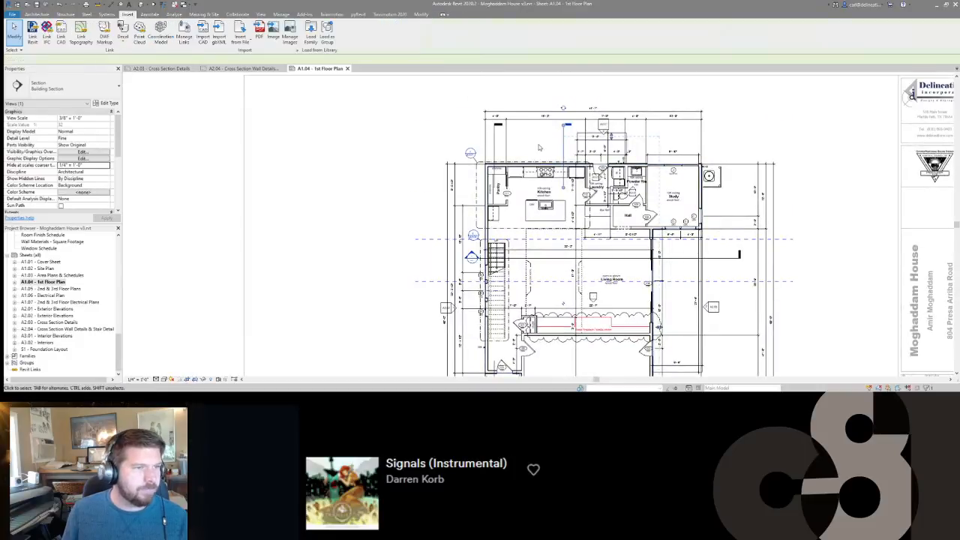
{"action": "middle_click_drag", "start_coordinate": [536, 145], "coordinate": [538, 139]}
{"action": "middle_click_drag", "start_coordinate": [510, 219], "coordinate": [521, 195]}
{"action": "scroll", "coordinate": [503, 133], "scroll_direction": "up", "scroll_amount": 3}
{"action": "scroll", "coordinate": [503, 134], "scroll_direction": "down", "scroll_amount": 3}
On sheet A2.03, assign the Cross Section view template to the Section Thru House viewport.
{"action": "left_click", "coordinate": [241, 68]}
{"action": "left_click", "coordinate": [162, 69]}
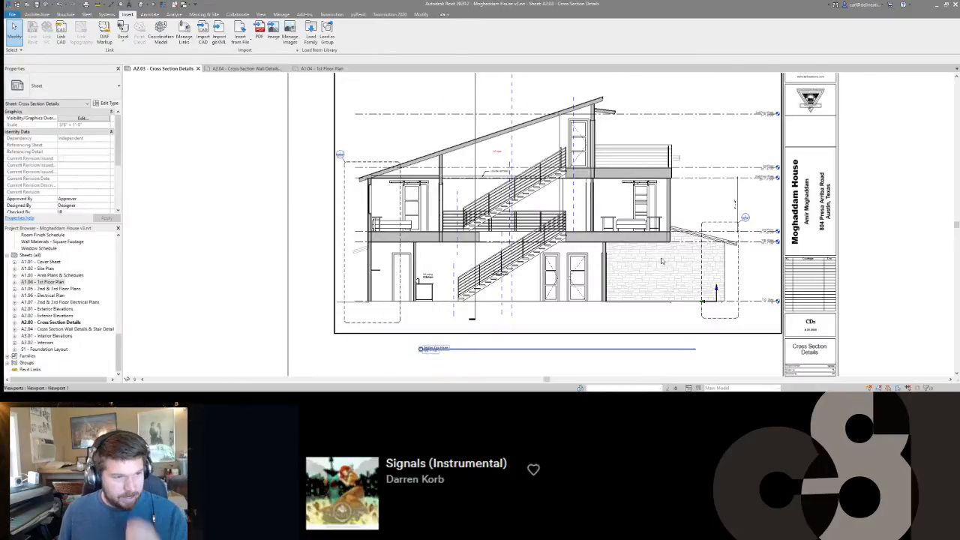
{"action": "scroll", "coordinate": [619, 281], "scroll_direction": "down", "scroll_amount": 1}
{"action": "scroll", "coordinate": [619, 281], "scroll_direction": "down", "scroll_amount": 2}
{"action": "scroll", "coordinate": [596, 291], "scroll_direction": "up", "scroll_amount": 2}
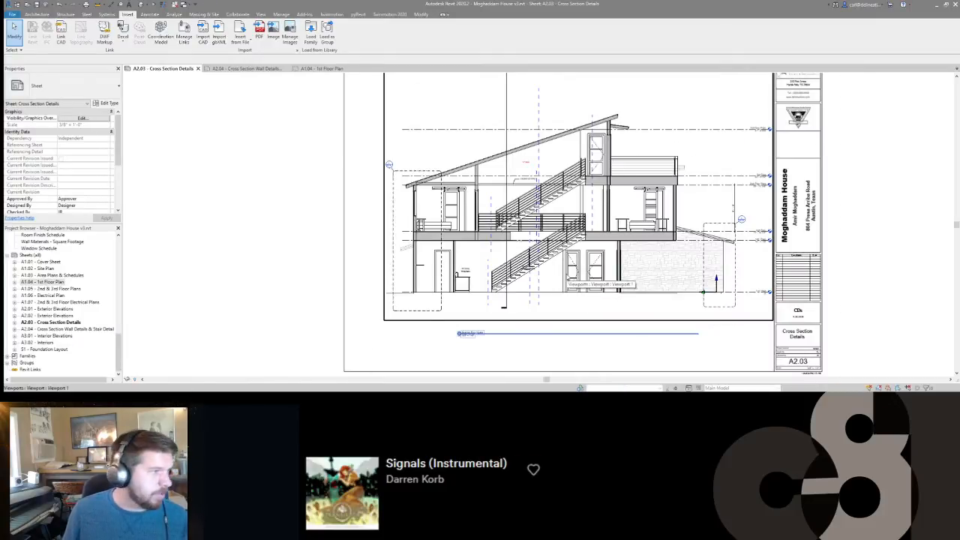
{"action": "left_click", "coordinate": [597, 291]}
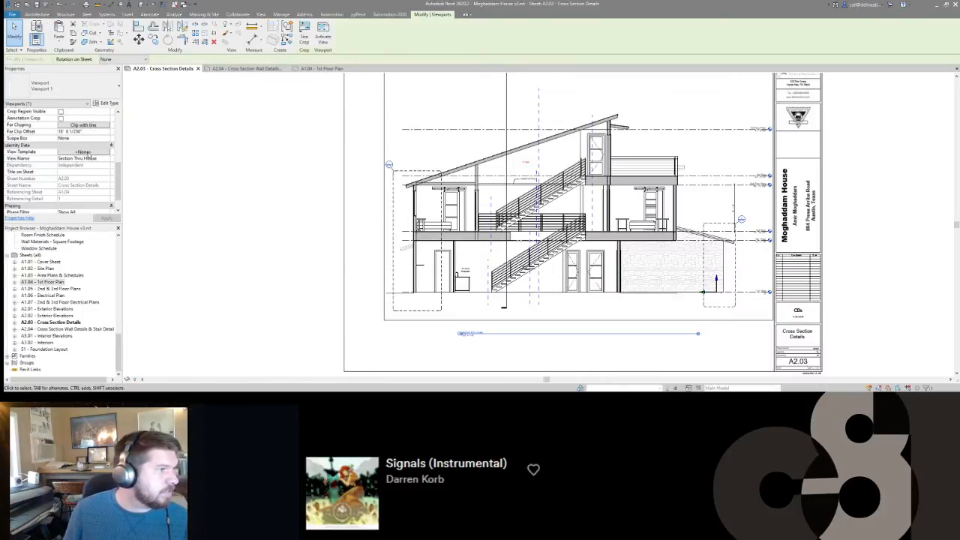
{"action": "left_click", "coordinate": [84, 152]}
{"action": "left_click", "coordinate": [182, 151]}
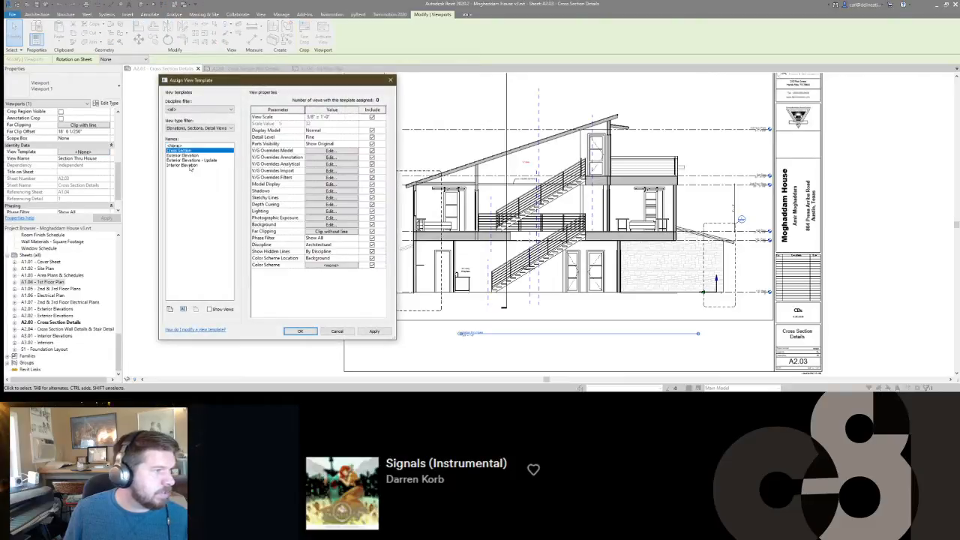
{"action": "left_click", "coordinate": [299, 332]}
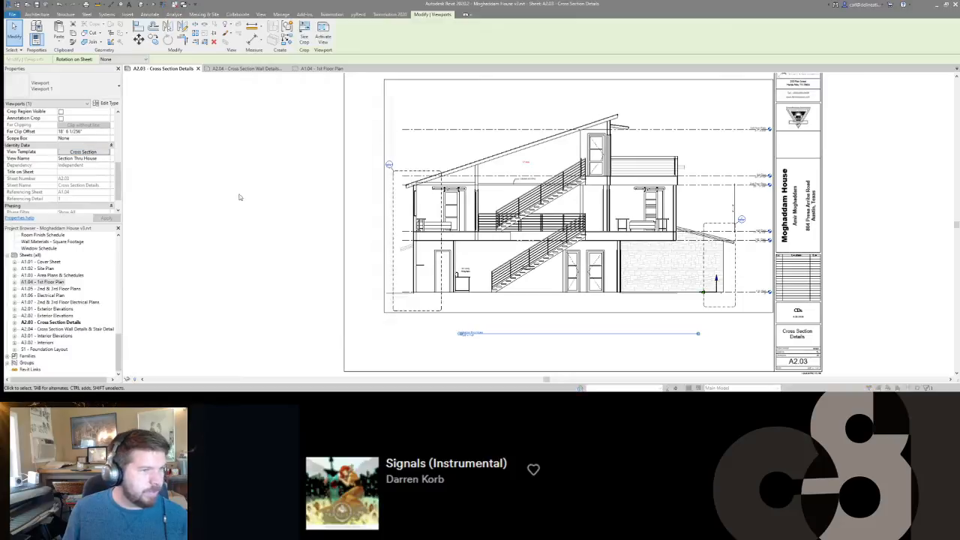
In the Cross Section template's model overrides, set the Walls cut foreground pattern to a grey solid fill.
{"action": "left_click", "coordinate": [84, 152]}
{"action": "left_click", "coordinate": [327, 152]}
{"action": "key", "text": "w"}
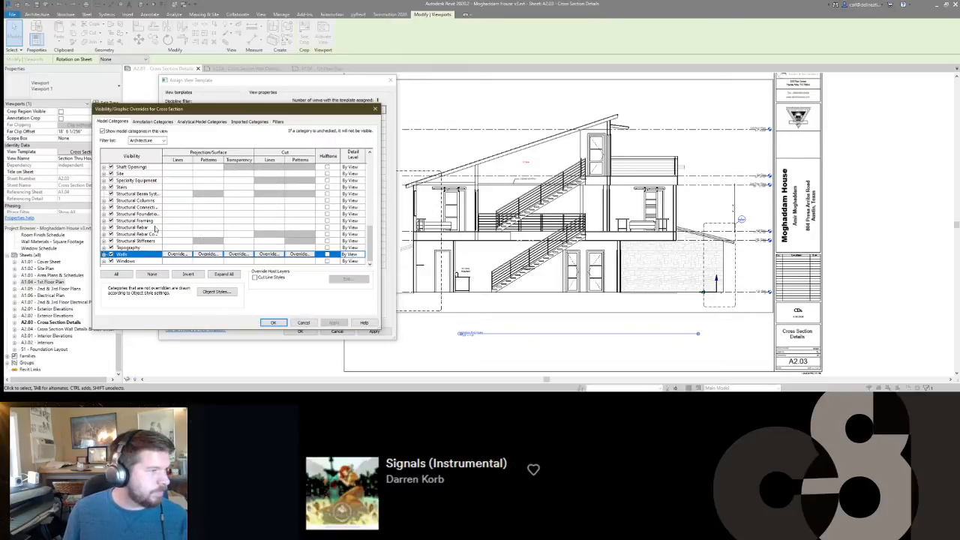
{"action": "left_click", "coordinate": [299, 255]}
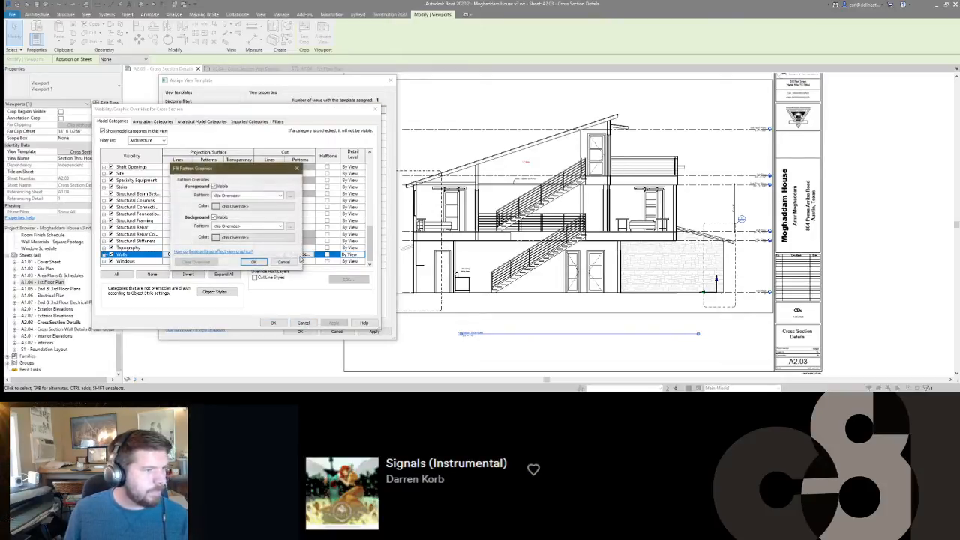
{"action": "left_click", "coordinate": [240, 194]}
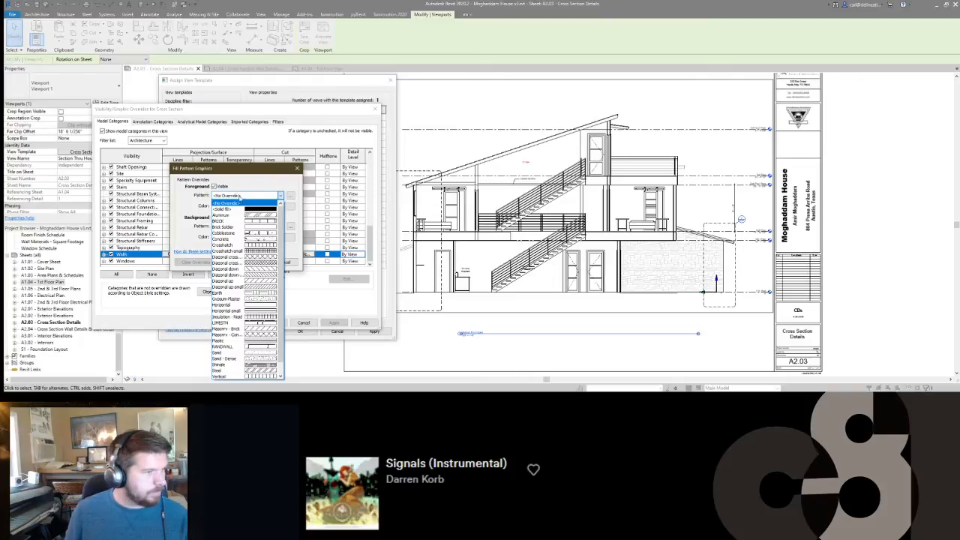
{"action": "left_click", "coordinate": [227, 209]}
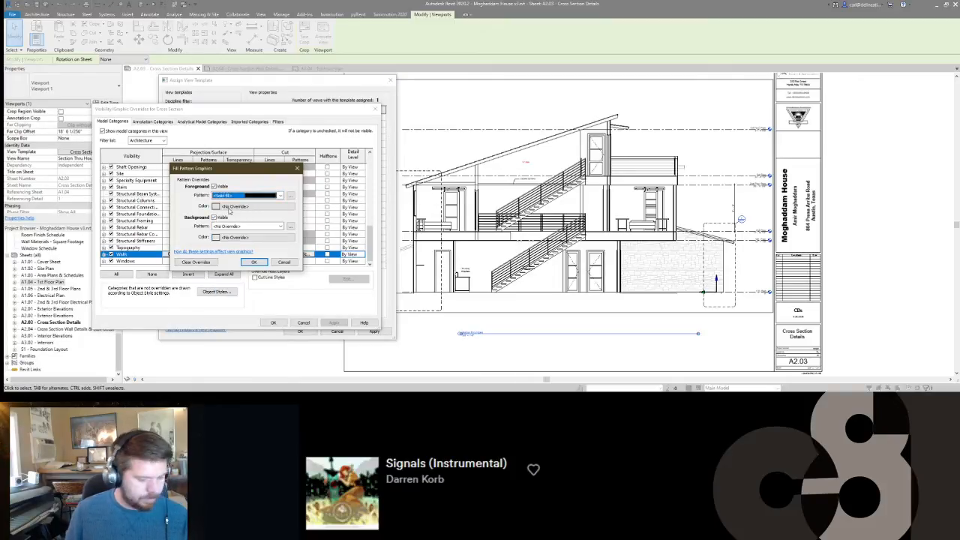
{"action": "left_click", "coordinate": [229, 209]}
{"action": "left_click", "coordinate": [266, 284]}
{"action": "left_click", "coordinate": [255, 262]}
Give Ceilings, Floors, Roofs and Structural Foundations a solid-fill cut pattern in grey RGB 128-128-128 and apply the template changes.
{"action": "scroll", "coordinate": [146, 199], "scroll_direction": "up", "scroll_amount": 7}
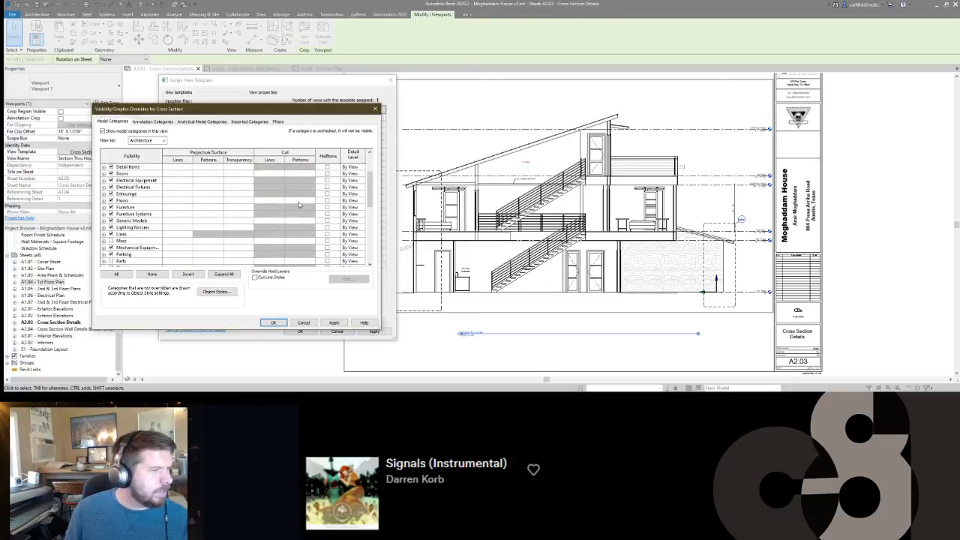
{"action": "left_click", "coordinate": [299, 203]}
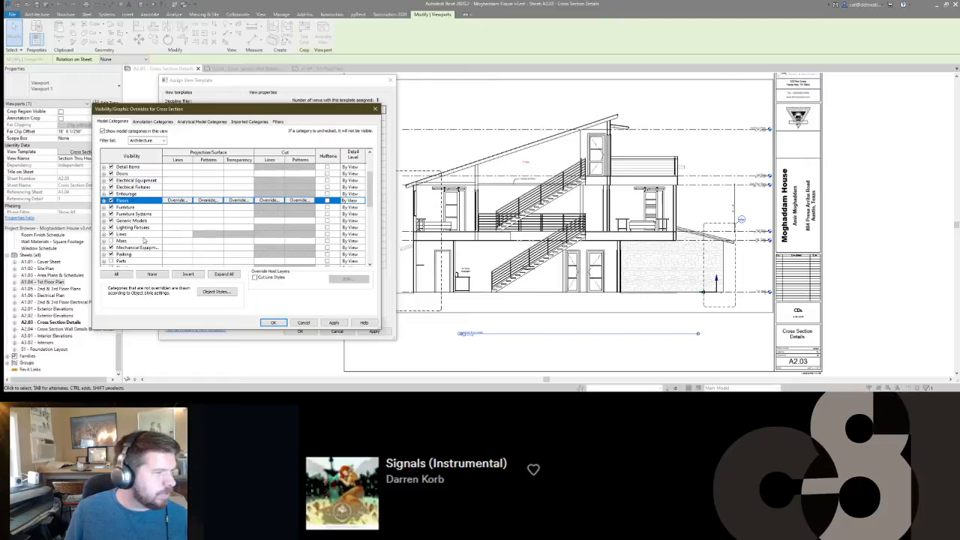
{"action": "scroll", "coordinate": [145, 240], "scroll_direction": "down", "scroll_amount": 2}
{"action": "scroll", "coordinate": [138, 217], "scroll_direction": "up", "scroll_amount": 7}
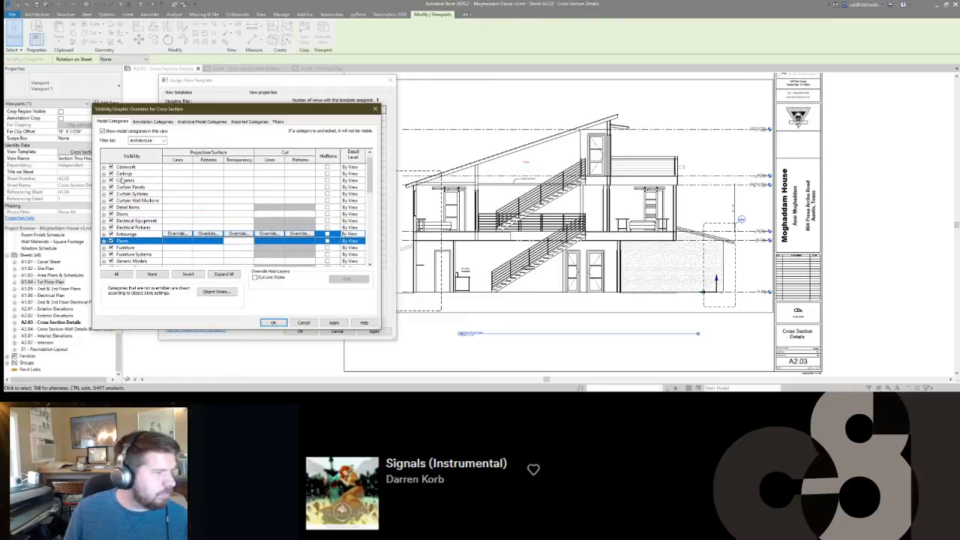
{"action": "scroll", "coordinate": [137, 234], "scroll_direction": "down", "scroll_amount": 4}
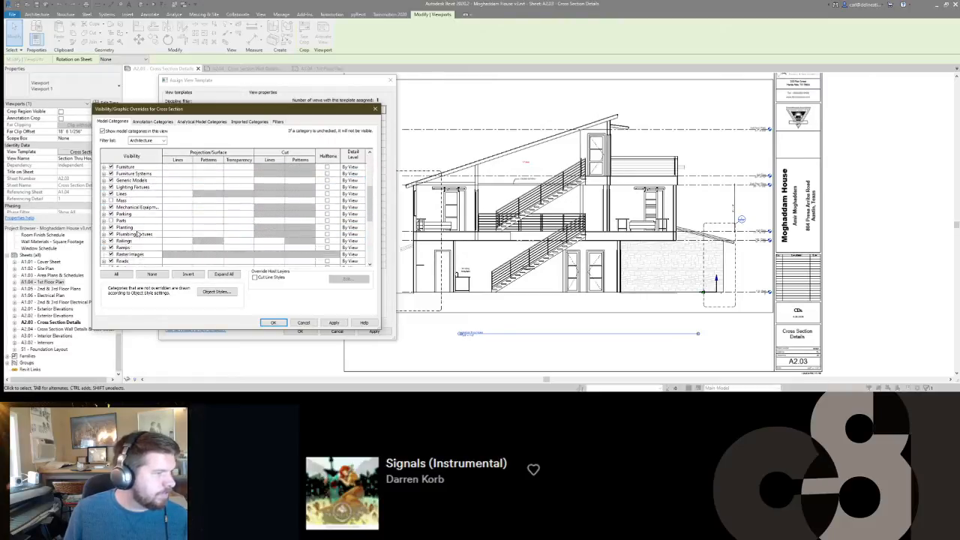
{"action": "scroll", "coordinate": [137, 235], "scroll_direction": "down", "scroll_amount": 2}
{"action": "left_click", "coordinate": [138, 234]}
{"action": "scroll", "coordinate": [137, 234], "scroll_direction": "down", "scroll_amount": 4}
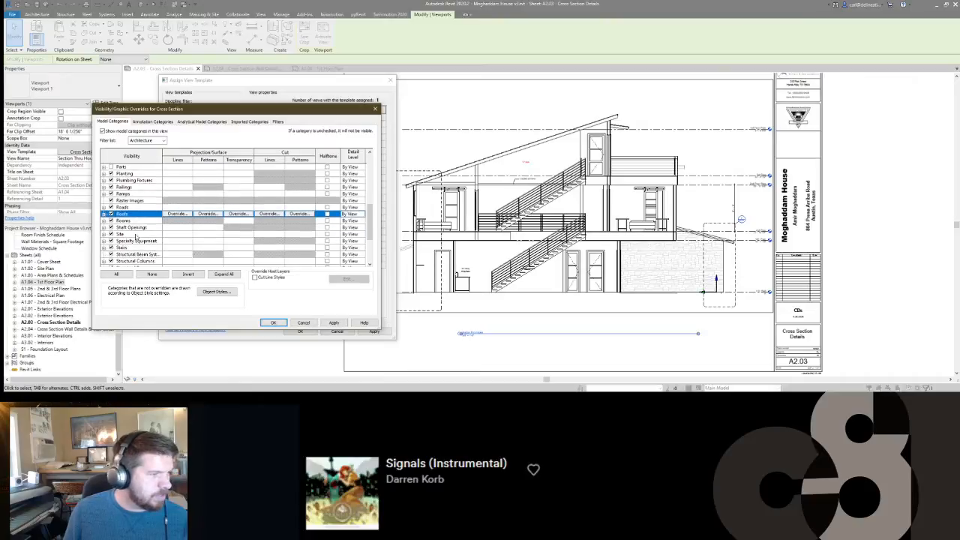
{"action": "scroll", "coordinate": [138, 237], "scroll_direction": "down", "scroll_amount": 1}
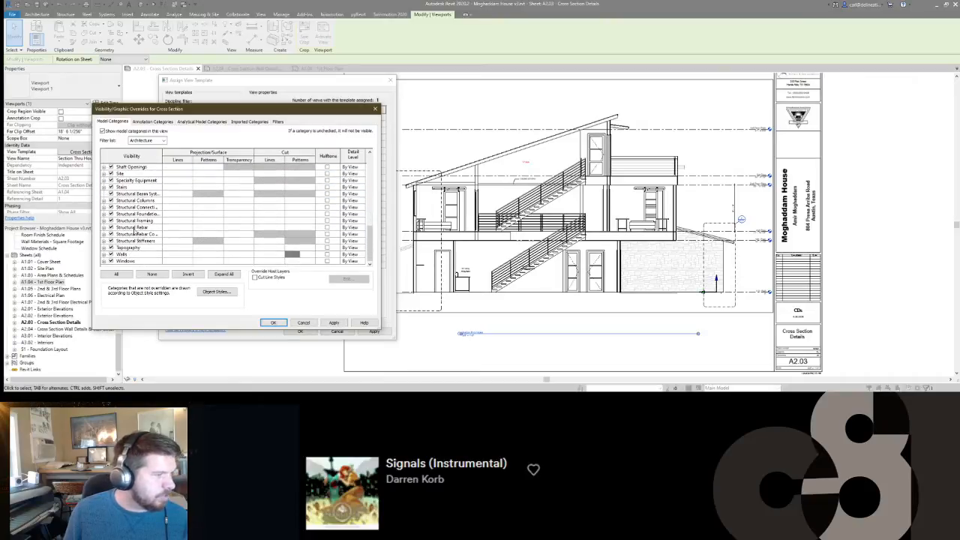
{"action": "left_click", "coordinate": [137, 215]}
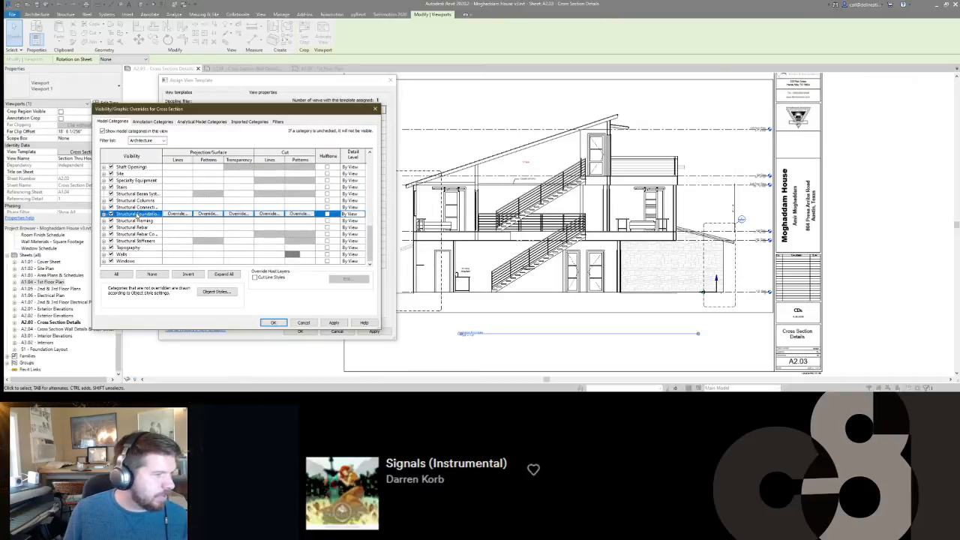
{"action": "left_click", "coordinate": [299, 214]}
{"action": "left_click", "coordinate": [232, 196]}
{"action": "left_click", "coordinate": [225, 209]}
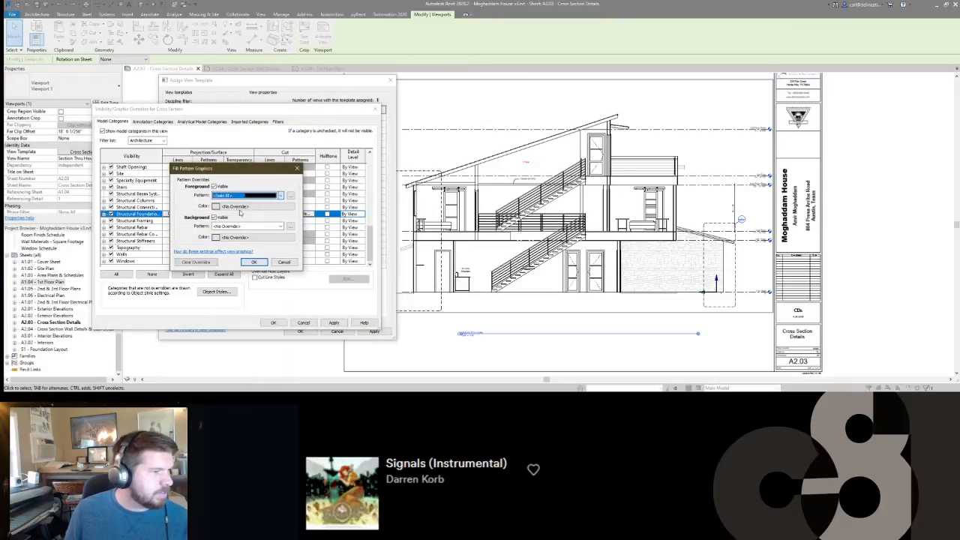
{"action": "left_click", "coordinate": [248, 205]}
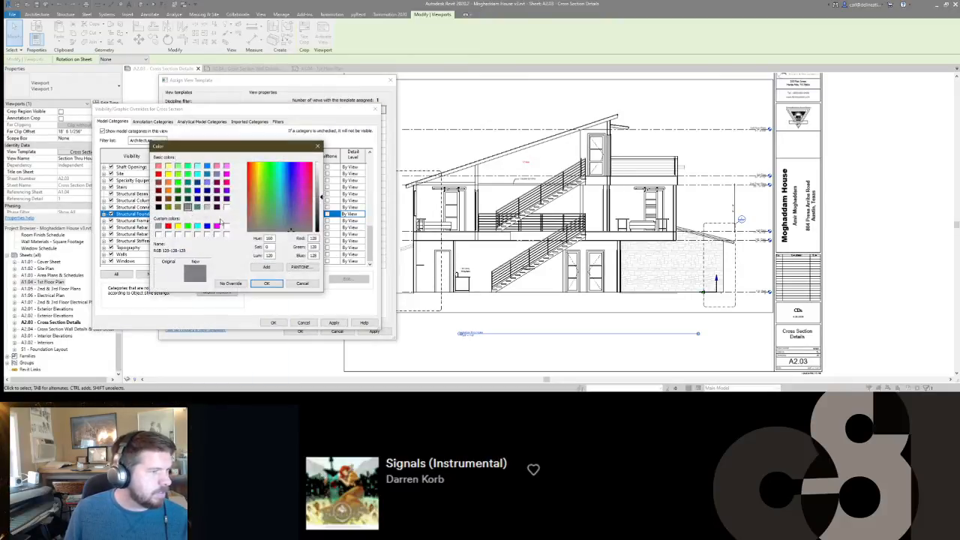
{"action": "left_click", "coordinate": [266, 282]}
{"action": "left_click", "coordinate": [255, 262]}
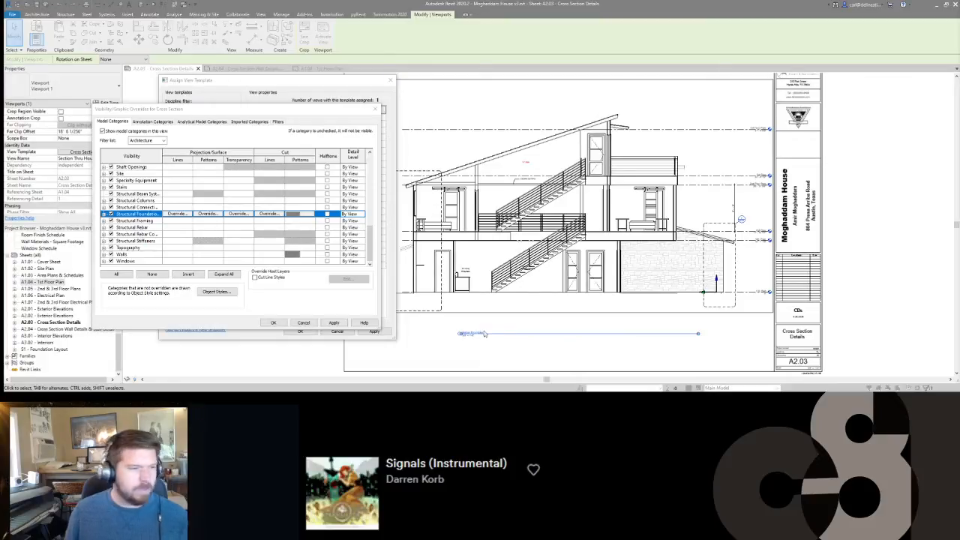
{"action": "left_click", "coordinate": [272, 322]}
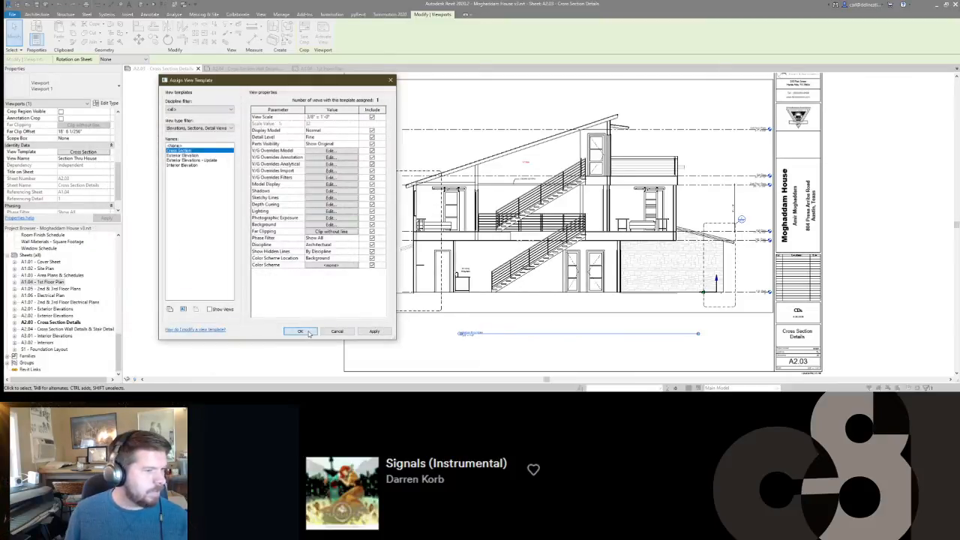
{"action": "left_click", "coordinate": [301, 331]}
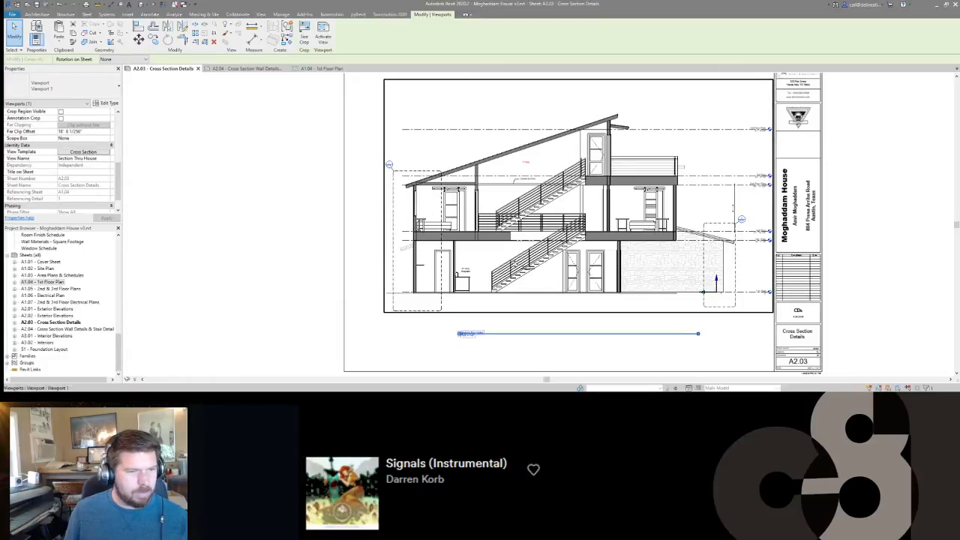
Reopen the model category overrides of the Cross Section view template assigned to the Section Thru House viewport.
{"action": "scroll", "coordinate": [617, 129], "scroll_direction": "up", "scroll_amount": 3}
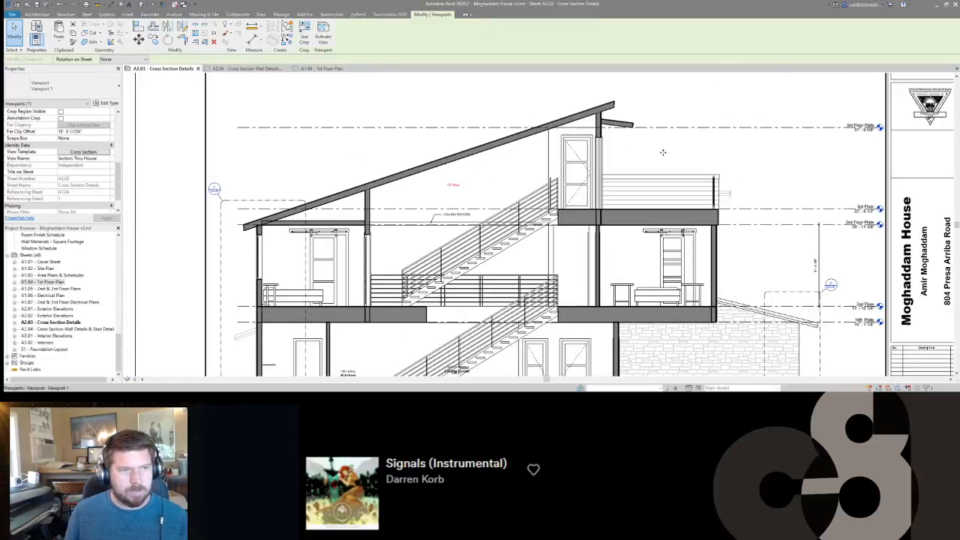
{"action": "scroll", "coordinate": [653, 162], "scroll_direction": "down", "scroll_amount": 1}
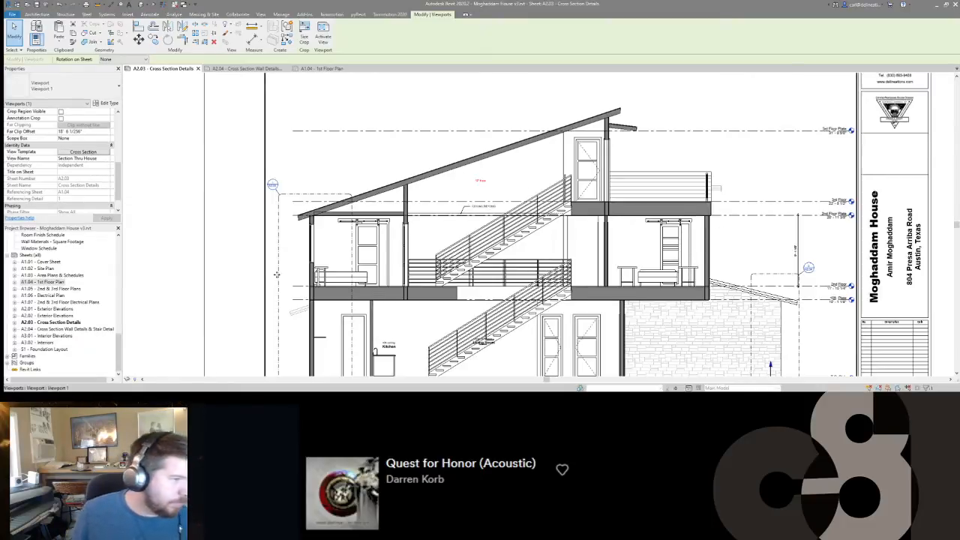
{"action": "scroll", "coordinate": [644, 213], "scroll_direction": "down", "scroll_amount": 3}
{"action": "middle_click_drag", "start_coordinate": [351, 248], "coordinate": [457, 255]}
{"action": "scroll", "coordinate": [456, 255], "scroll_direction": "up", "scroll_amount": 4}
{"action": "scroll", "coordinate": [456, 255], "scroll_direction": "down", "scroll_amount": 3}
{"action": "left_click", "coordinate": [83, 152]}
{"action": "left_click", "coordinate": [322, 152]}
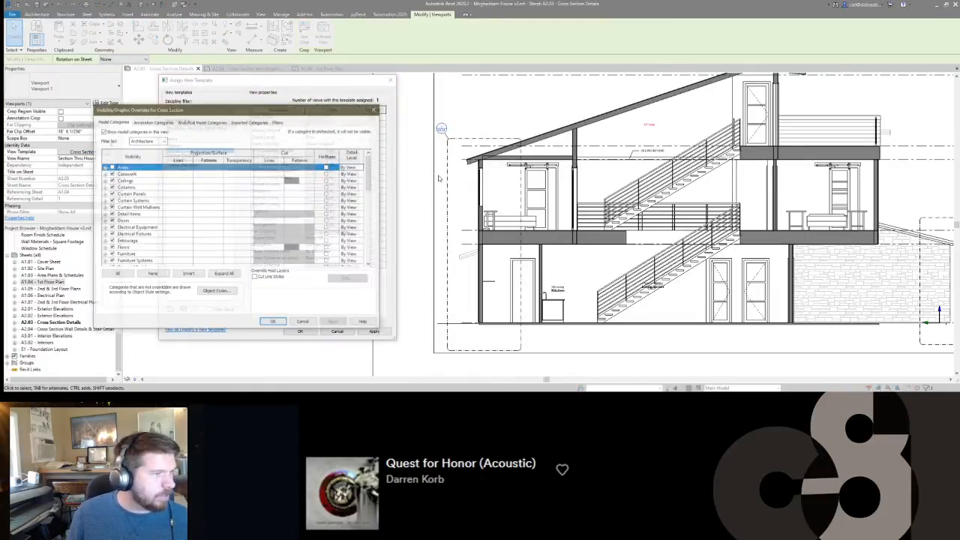
Change the cut pattern colour of Ceilings, Floors, Roofs, Structural Foundations and Walls to a lighter grey and apply the template changes.
{"action": "left_click", "coordinate": [128, 181]}
{"action": "left_click", "coordinate": [134, 248], "text": "ctrl"}
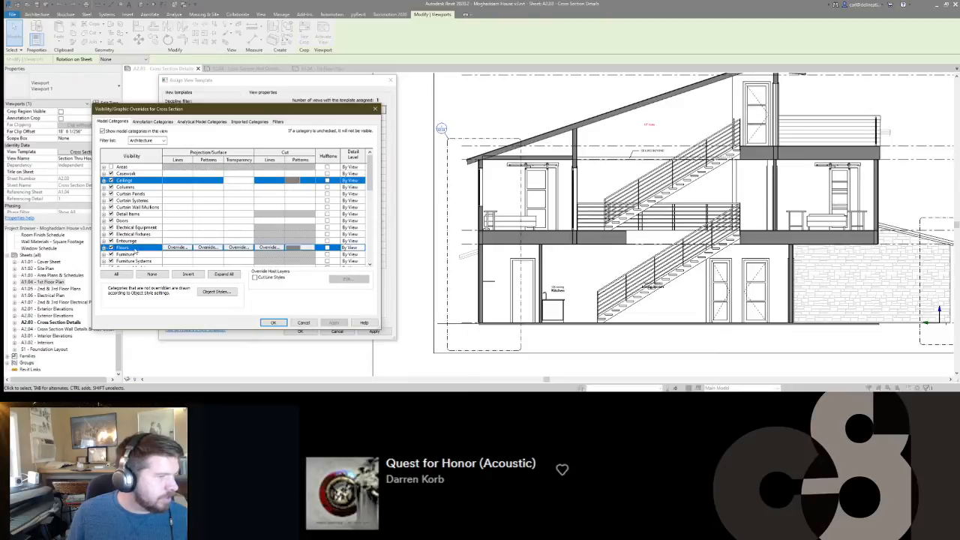
{"action": "scroll", "coordinate": [196, 236], "scroll_direction": "down", "scroll_amount": 1}
{"action": "left_click", "coordinate": [156, 218], "text": "ctrl"}
{"action": "scroll", "coordinate": [158, 217], "scroll_direction": "down", "scroll_amount": 6}
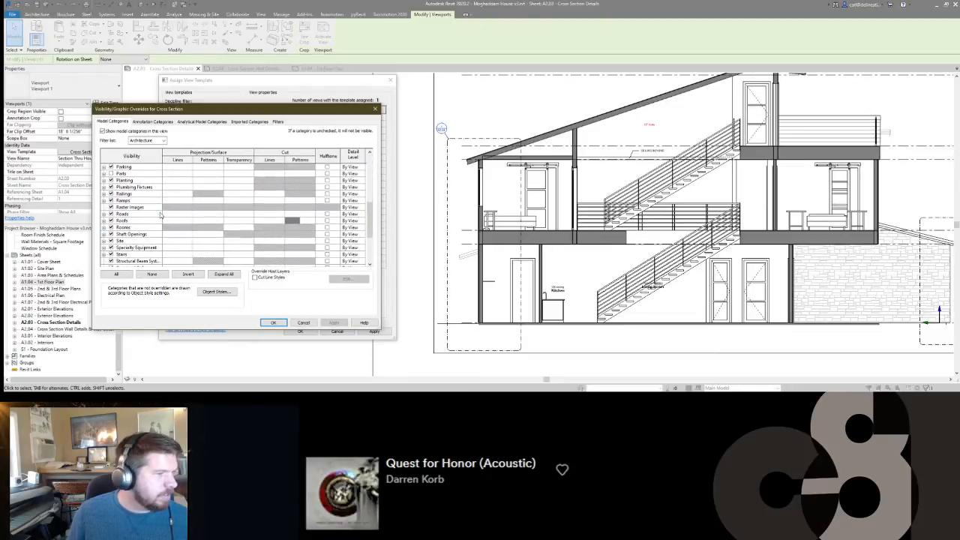
{"action": "left_click", "coordinate": [142, 221]}
{"action": "scroll", "coordinate": [154, 229], "scroll_direction": "down", "scroll_amount": 3}
{"action": "left_click", "coordinate": [138, 227]}
{"action": "scroll", "coordinate": [160, 243], "scroll_direction": "down", "scroll_amount": 1}
{"action": "left_click", "coordinate": [127, 254], "text": "ctrl"}
{"action": "left_click", "coordinate": [299, 254]}
{"action": "left_click", "coordinate": [300, 254]}
{"action": "left_click", "coordinate": [255, 205]}
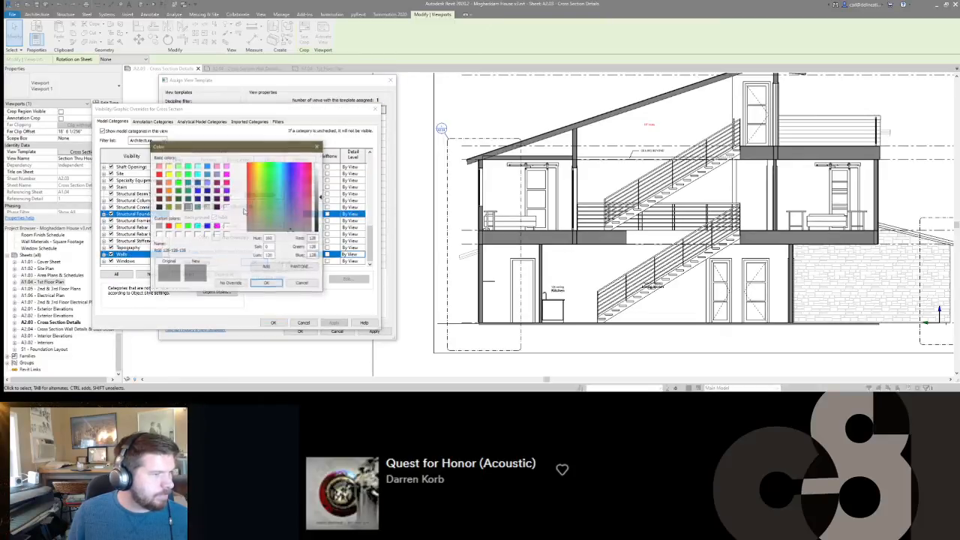
{"action": "left_click", "coordinate": [209, 210]}
{"action": "left_click", "coordinate": [271, 282]}
{"action": "left_click", "coordinate": [258, 263]}
{"action": "left_click", "coordinate": [273, 323]}
{"action": "left_click", "coordinate": [300, 332]}
{"action": "scroll", "coordinate": [393, 221], "scroll_direction": "down", "scroll_amount": 2}
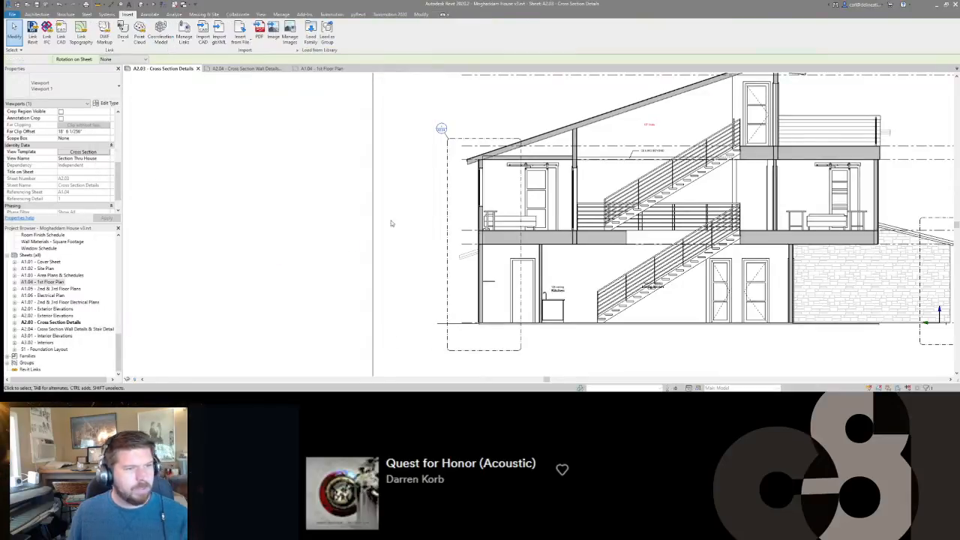
{"action": "left_click", "coordinate": [394, 221]}
Activate the section viewport and place room tags on Owners Bedroom, Pantry, Front Stoop, Guest Room 2 and Hall.
{"action": "scroll", "coordinate": [536, 178], "scroll_direction": "up", "scroll_amount": 5}
{"action": "scroll", "coordinate": [535, 177], "scroll_direction": "down", "scroll_amount": 5}
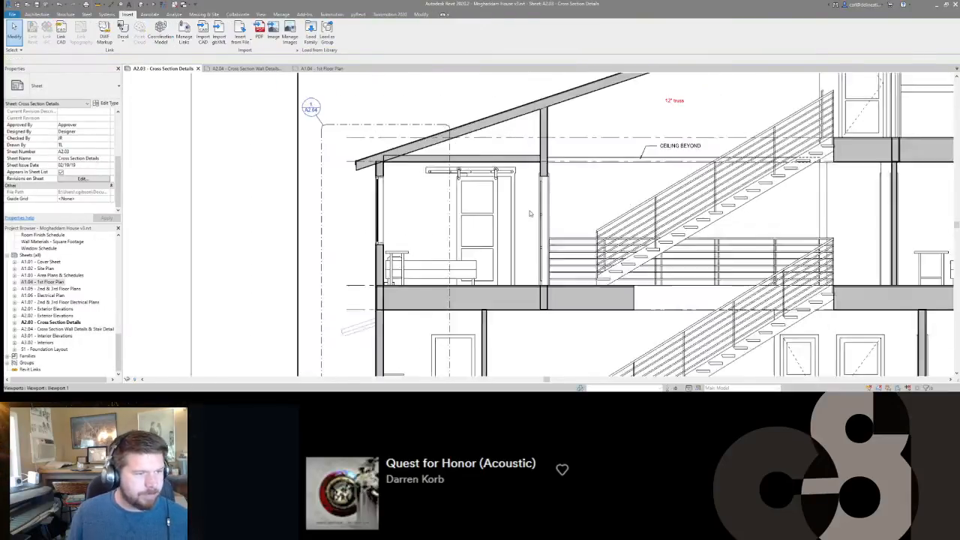
{"action": "scroll", "coordinate": [471, 223], "scroll_direction": "up", "scroll_amount": 3}
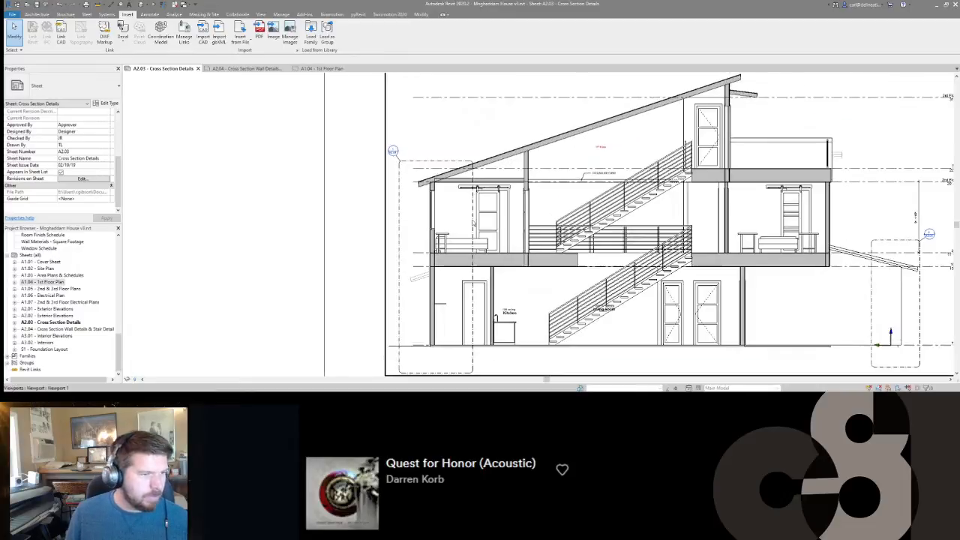
{"action": "double_click", "coordinate": [476, 221]}
{"action": "left_click", "coordinate": [476, 220]}
{"action": "key", "text": "r"}
{"action": "key", "text": "t"}
{"action": "left_click", "coordinate": [479, 219]}
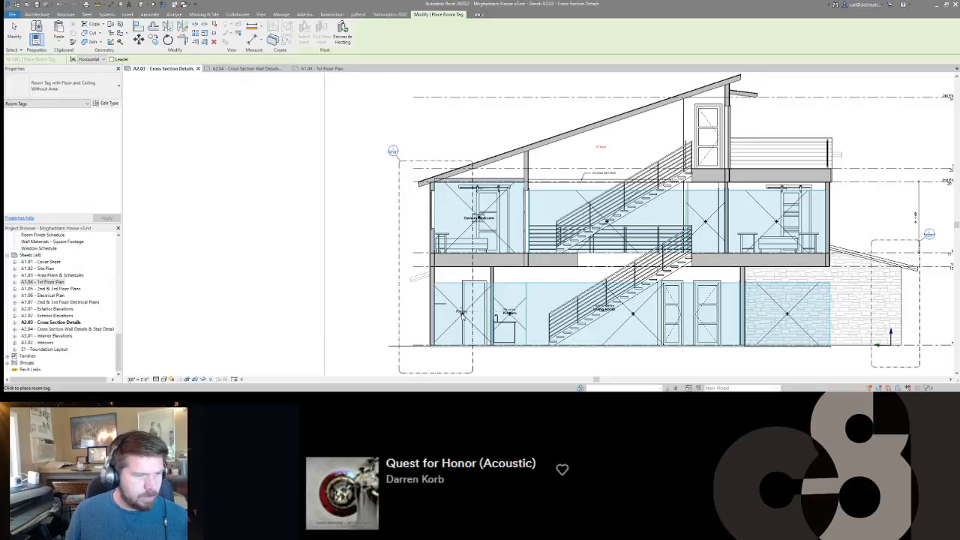
{"action": "left_click", "coordinate": [787, 314]}
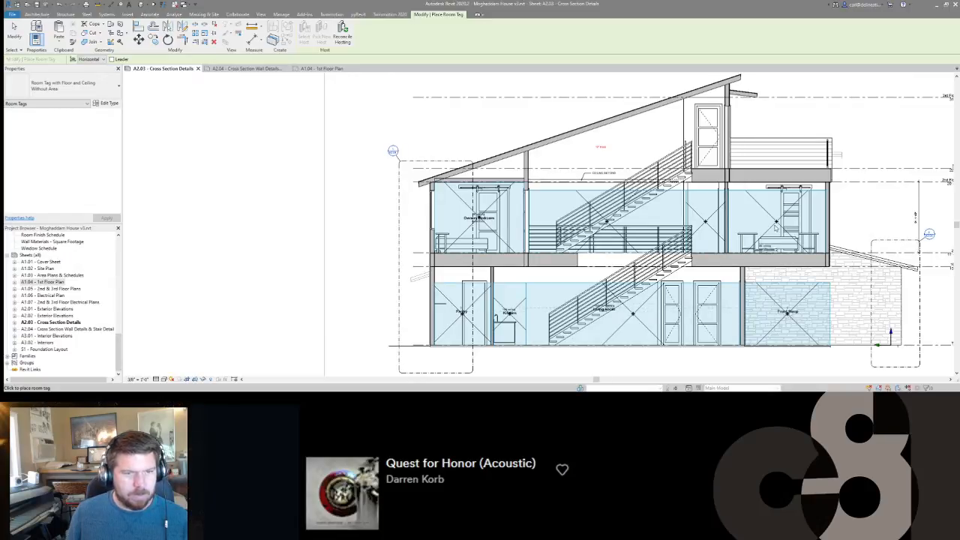
{"action": "key", "text": "Escape"}
Select the interior wall between Owners Bedroom and the stair railing where it cuts through the second-floor structure.
{"action": "scroll", "coordinate": [666, 253], "scroll_direction": "up", "scroll_amount": 3}
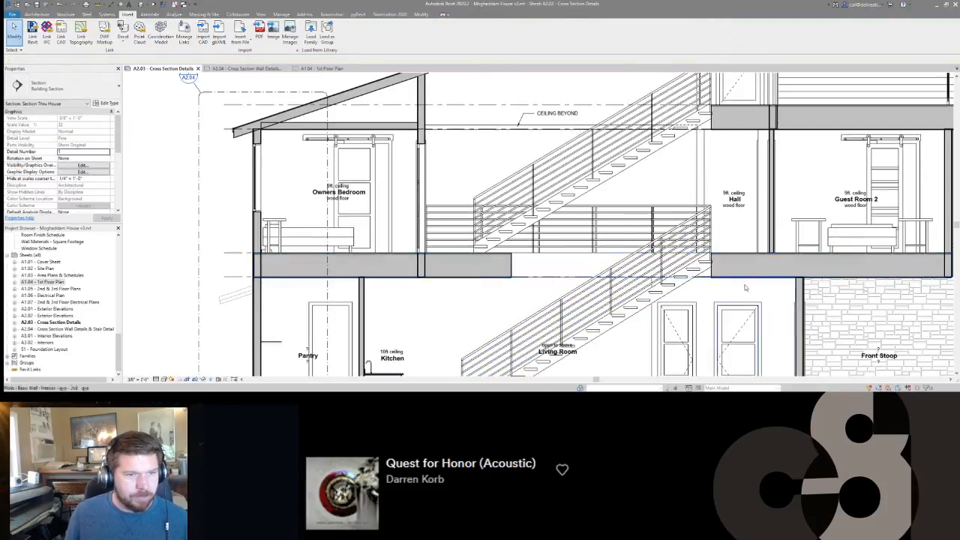
{"action": "middle_click_drag", "start_coordinate": [468, 279], "coordinate": [546, 246]}
{"action": "scroll", "coordinate": [546, 246], "scroll_direction": "down", "scroll_amount": 1}
{"action": "scroll", "coordinate": [559, 235], "scroll_direction": "up", "scroll_amount": 1}
{"action": "scroll", "coordinate": [559, 235], "scroll_direction": "up", "scroll_amount": 3}
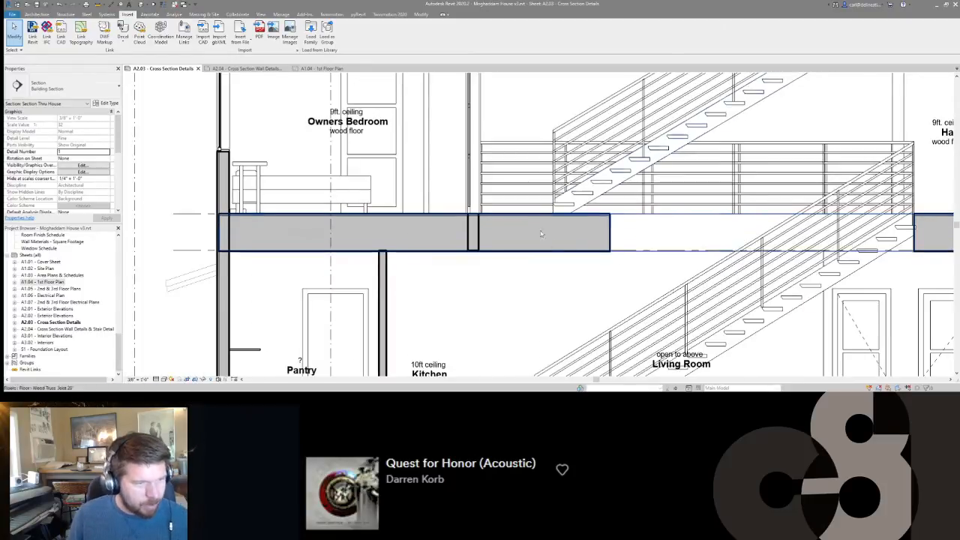
{"action": "scroll", "coordinate": [553, 231], "scroll_direction": "down", "scroll_amount": 1}
{"action": "scroll", "coordinate": [553, 233], "scroll_direction": "down", "scroll_amount": 1}
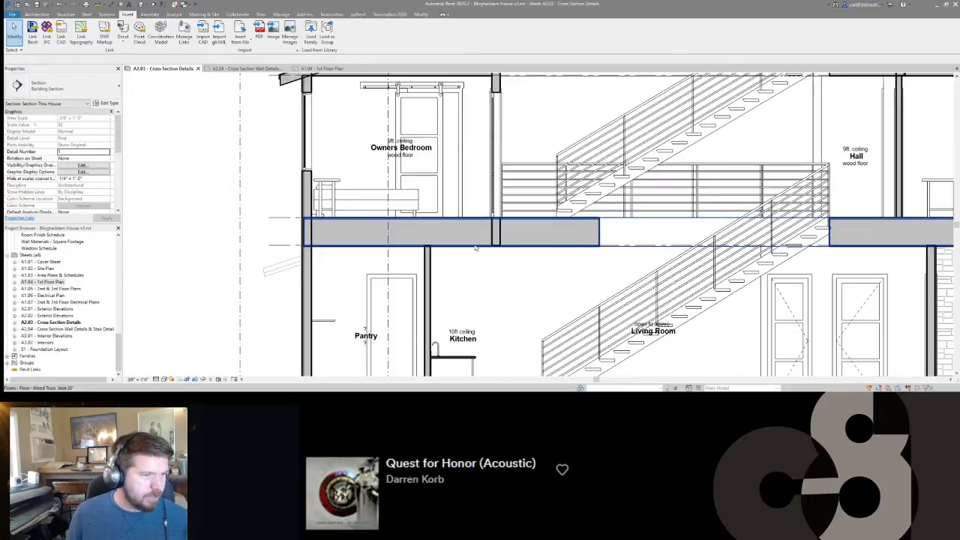
{"action": "left_click", "coordinate": [501, 238]}
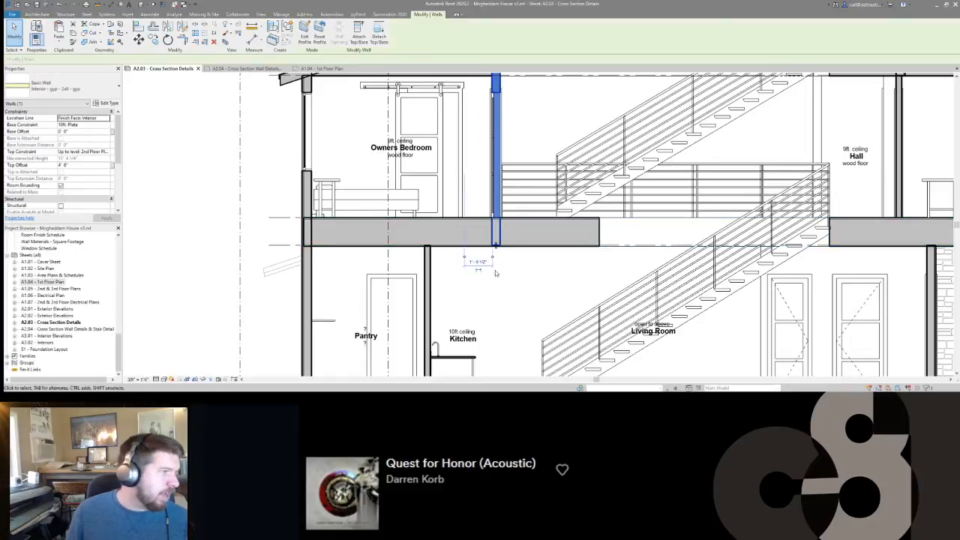
{"action": "left_click", "coordinate": [107, 125]}
{"action": "left_click", "coordinate": [107, 125]}
{"action": "left_click", "coordinate": [71, 141]}
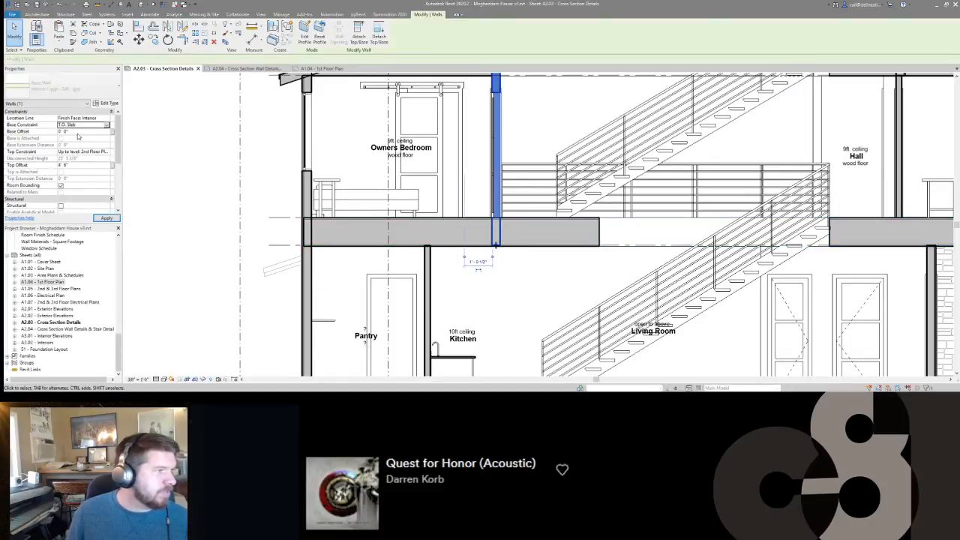
{"action": "left_click", "coordinate": [544, 224]}
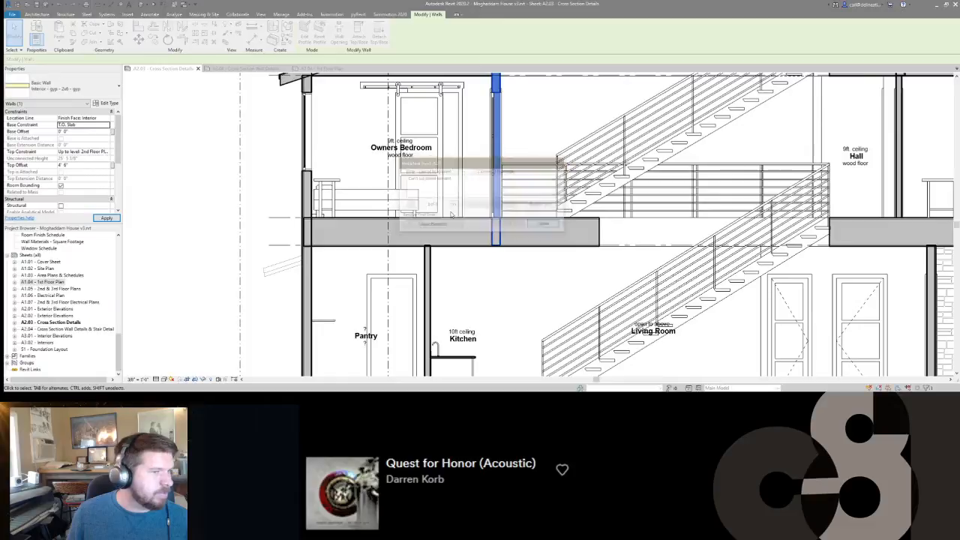
Set the base constraint of the selected Owners Bedroom wall to 2nd Floor and deselect it.
{"action": "left_click", "coordinate": [106, 124]}
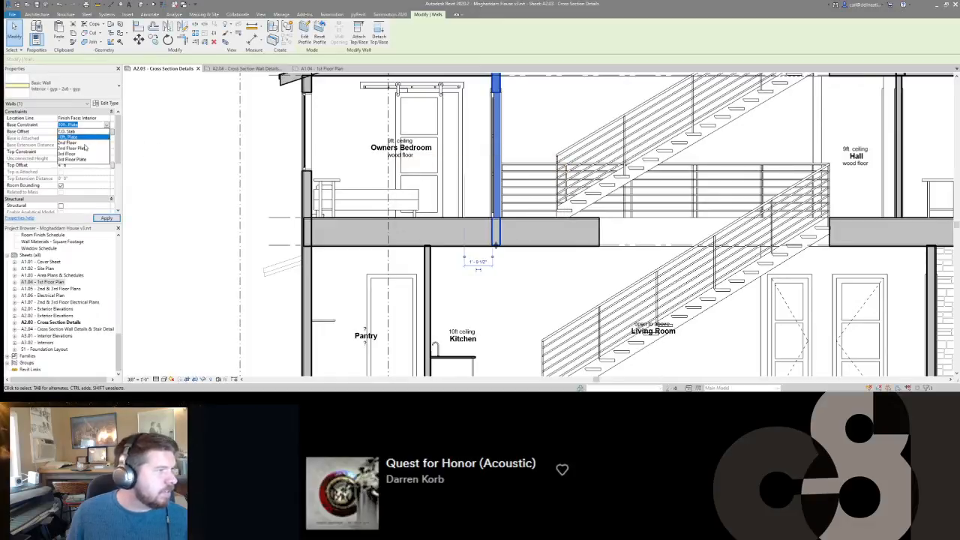
{"action": "left_click", "coordinate": [75, 147]}
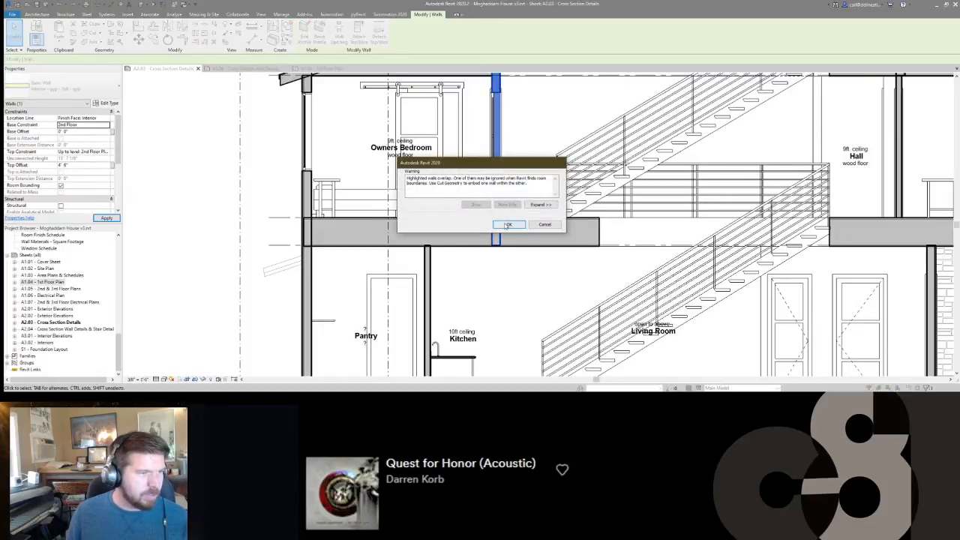
{"action": "left_click", "coordinate": [508, 224]}
{"action": "scroll", "coordinate": [521, 205], "scroll_direction": "down", "scroll_amount": 3}
{"action": "key", "text": "Escape"}
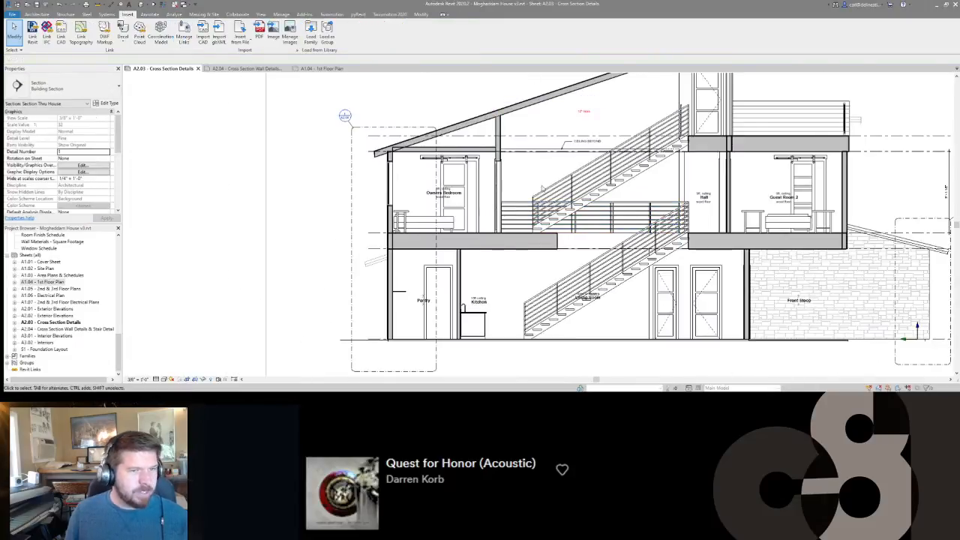
Set the base constraint of the third-floor horizontal siding wall beside the balcony door to 3rd Floor.
{"action": "left_click", "coordinate": [732, 146]}
{"action": "middle_click_drag", "start_coordinate": [732, 145], "coordinate": [703, 186]}
{"action": "left_click", "coordinate": [105, 125]}
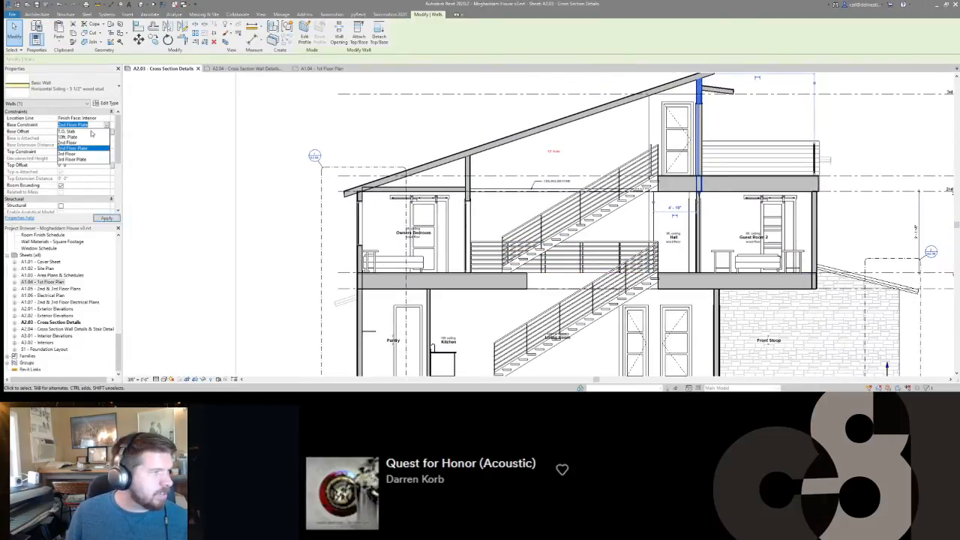
{"action": "left_click", "coordinate": [67, 153]}
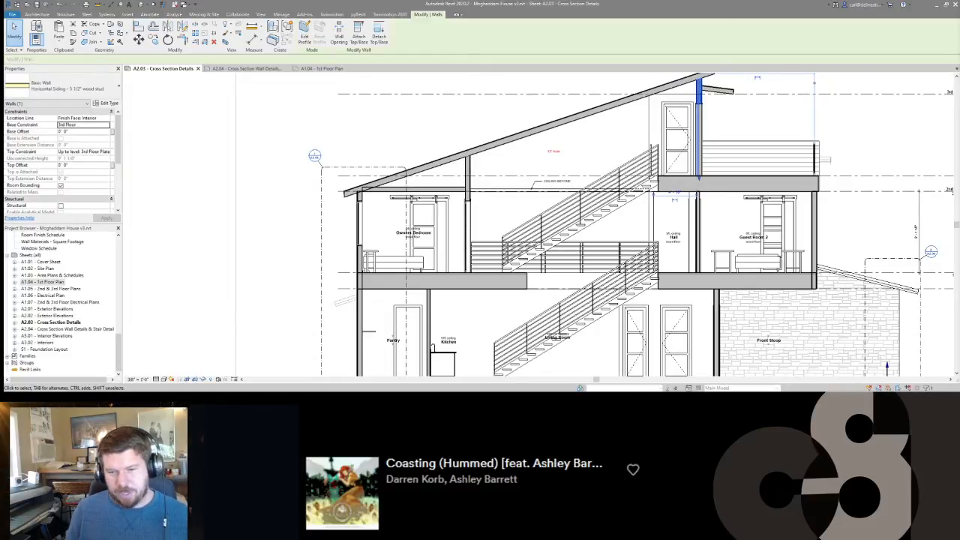
{"action": "key", "text": "alt+Tab"}
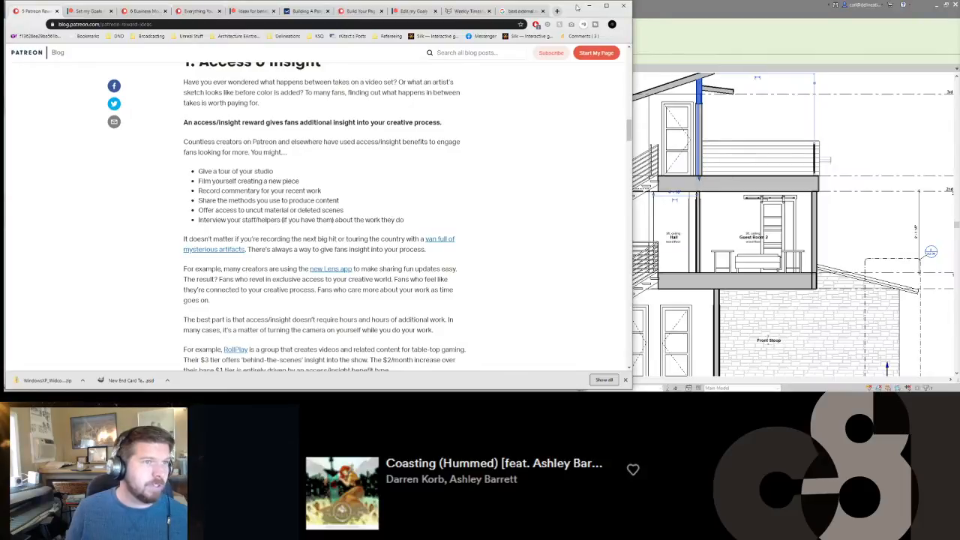
{"action": "left_click", "coordinate": [589, 7]}
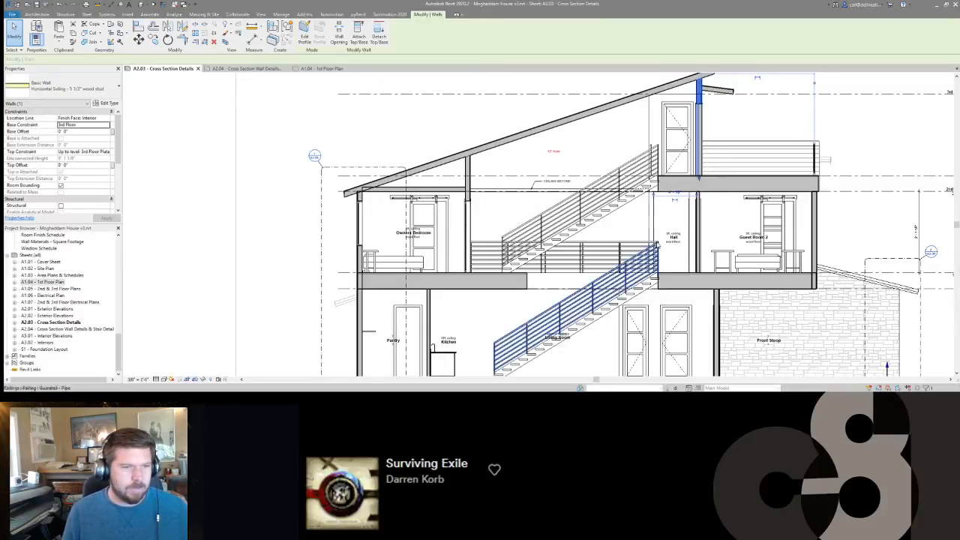
{"action": "scroll", "coordinate": [658, 245], "scroll_direction": "down", "scroll_amount": 3}
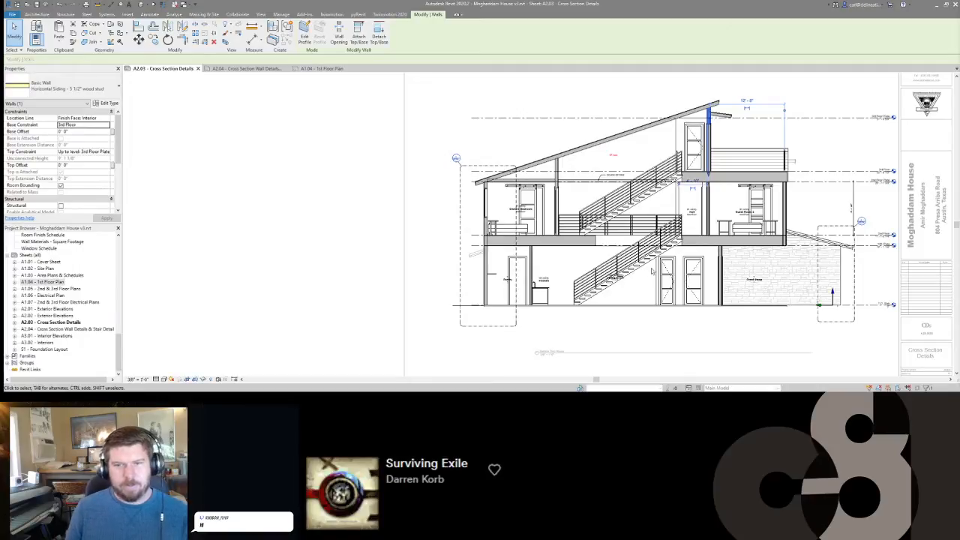
{"action": "scroll", "coordinate": [605, 138], "scroll_direction": "up", "scroll_amount": 2}
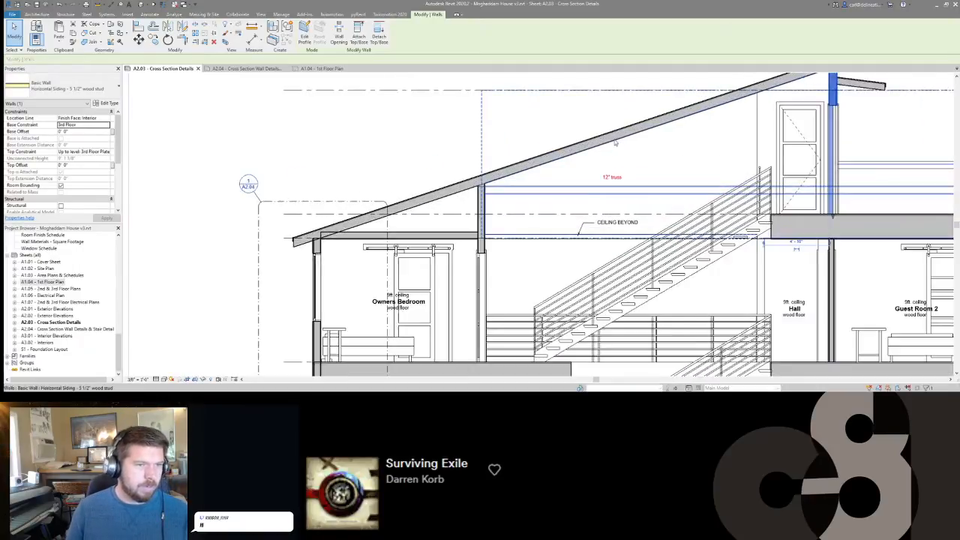
{"action": "scroll", "coordinate": [703, 197], "scroll_direction": "down", "scroll_amount": 2}
Deselect the wall and try a 25' Far Clip Offset for the Section Thru House view before setting it to 35'.
{"action": "key", "text": "Escape"}
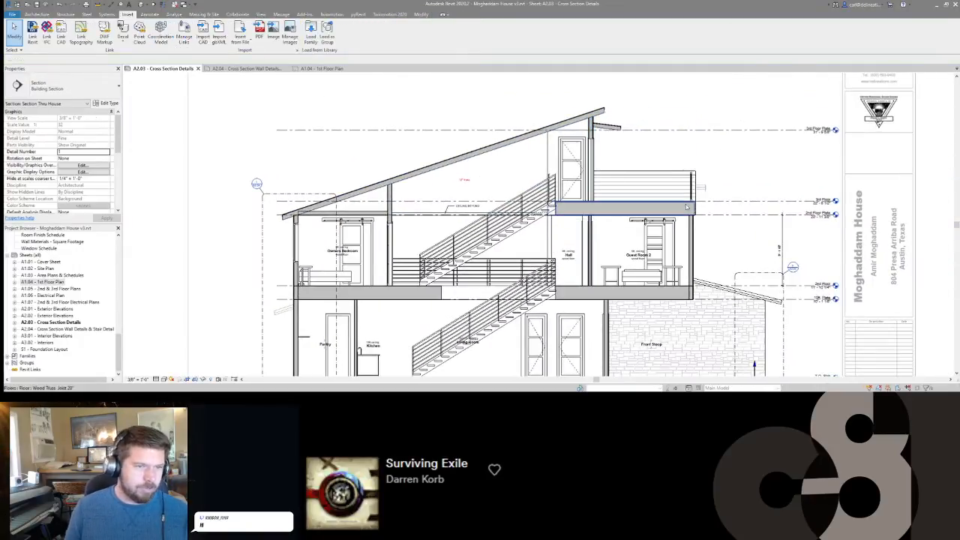
{"action": "scroll", "coordinate": [703, 197], "scroll_direction": "up", "scroll_amount": 4}
{"action": "scroll", "coordinate": [704, 197], "scroll_direction": "down", "scroll_amount": 4}
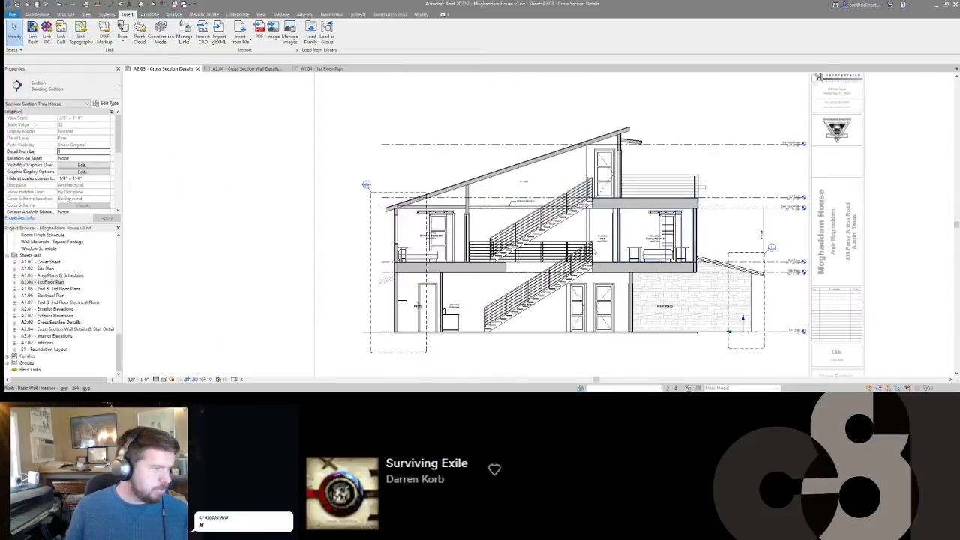
{"action": "scroll", "coordinate": [63, 180], "scroll_direction": "down", "scroll_amount": 5}
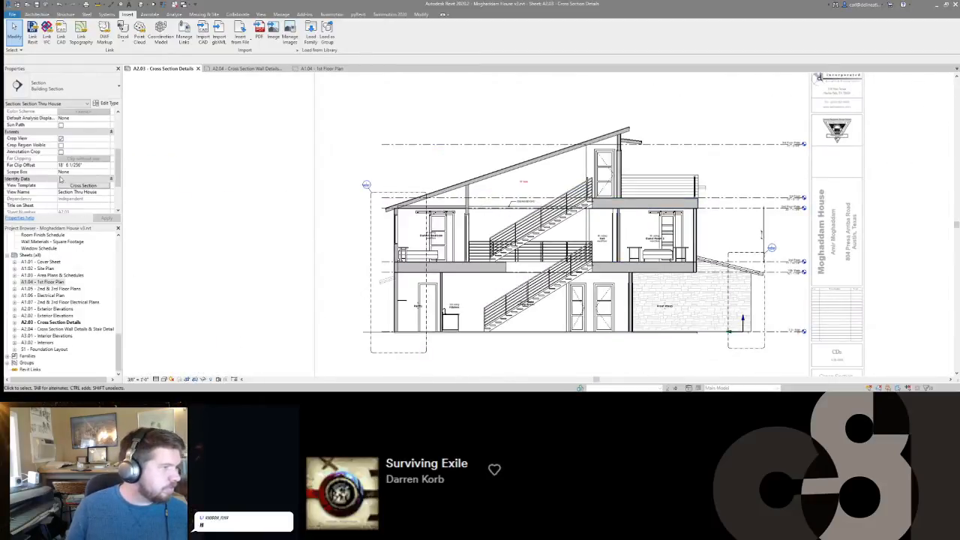
{"action": "left_click", "coordinate": [99, 164]}
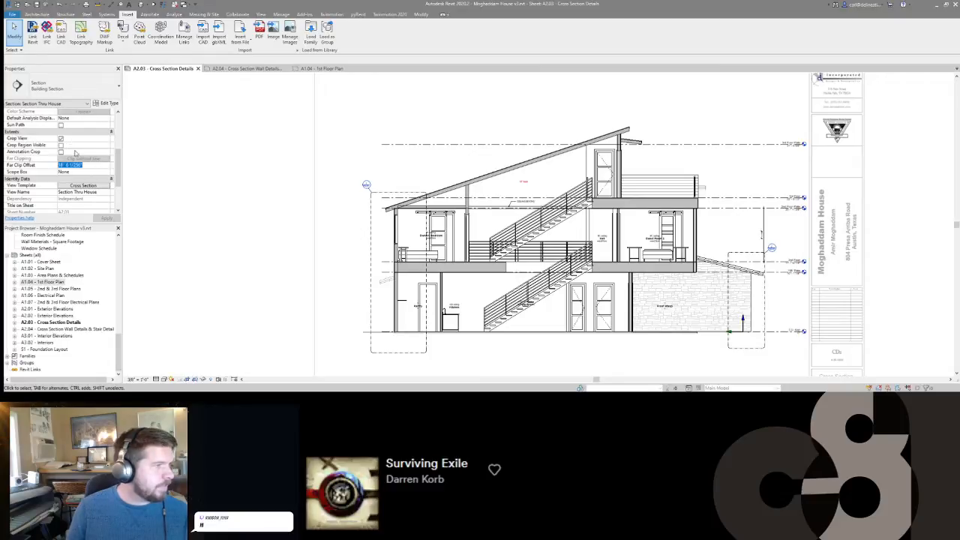
{"action": "type", "text": "25' 0"}
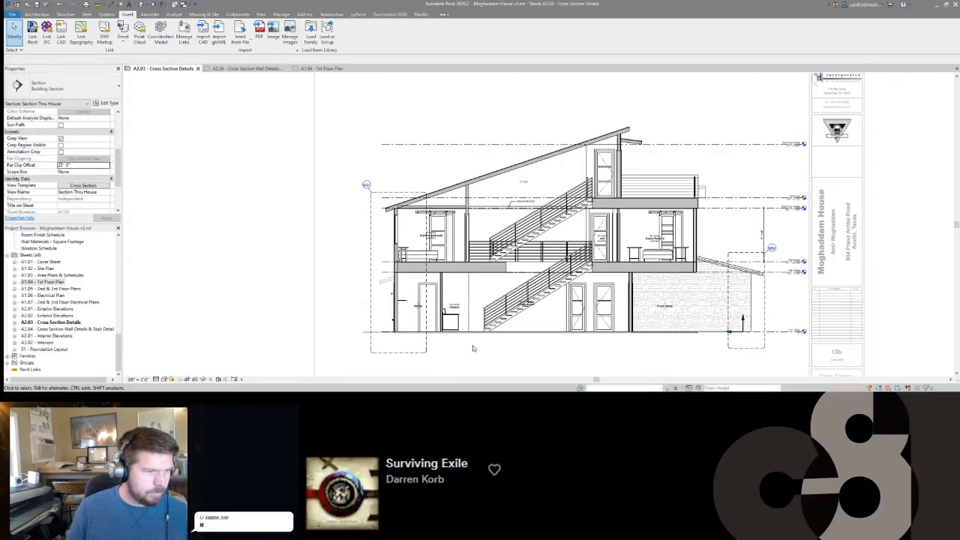
{"action": "left_click", "coordinate": [79, 166]}
{"action": "type", "text": "35"}
{"action": "key", "text": "Return"}
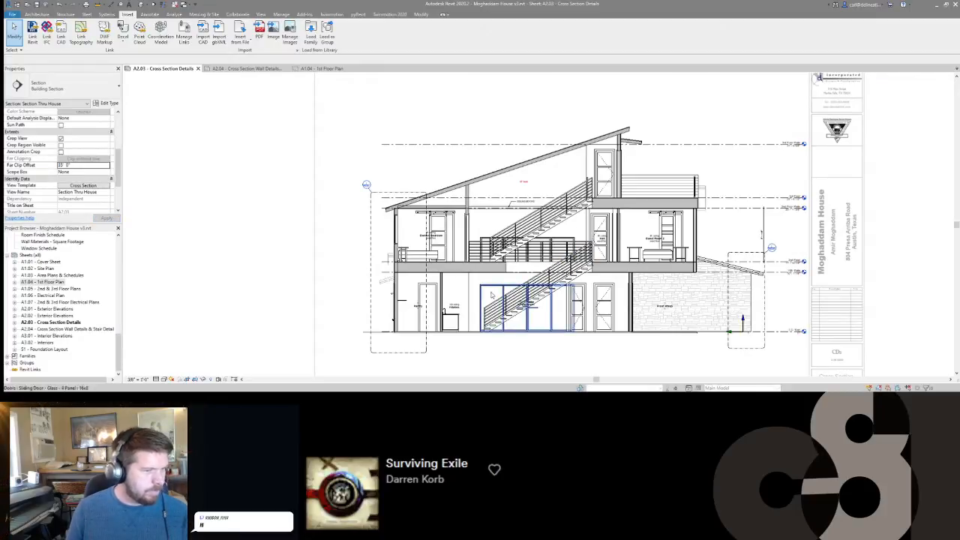
Check the properties of the four-panel sliding glass door behind the lower stair and return to the view's properties.
{"action": "left_click", "coordinate": [491, 295]}
{"action": "scroll", "coordinate": [566, 236], "scroll_direction": "up", "scroll_amount": 2}
{"action": "scroll", "coordinate": [566, 237], "scroll_direction": "down", "scroll_amount": 1}
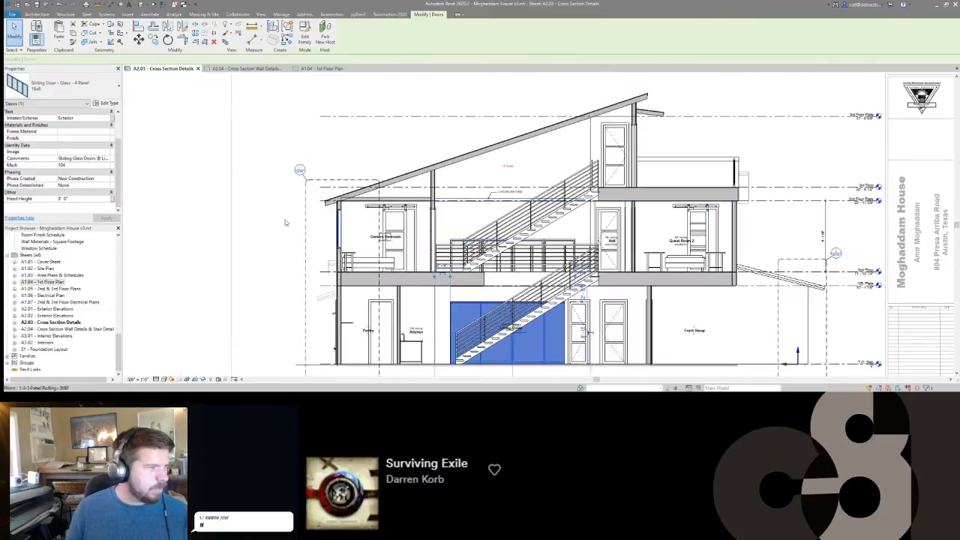
{"action": "left_click", "coordinate": [247, 193]}
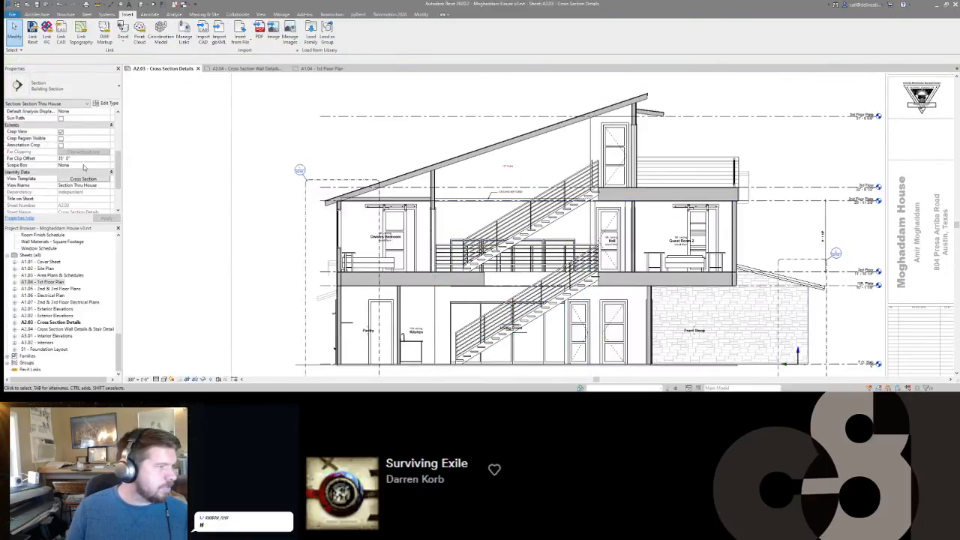
{"action": "scroll", "coordinate": [84, 167], "scroll_direction": "up", "scroll_amount": 1}
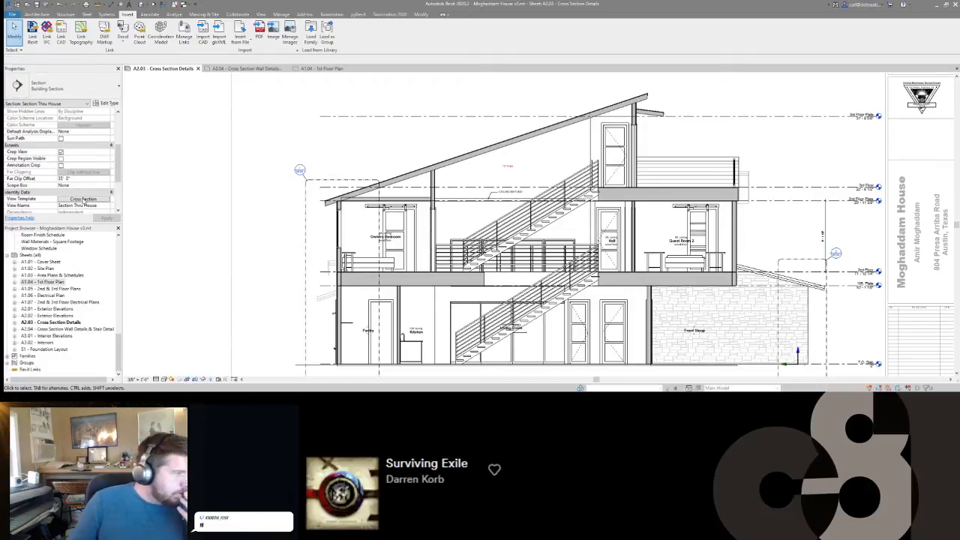
Set Far Clipping to Clip with line in the Cross Section view template and the view's Far Clip Offset to 15'.
{"action": "left_click", "coordinate": [83, 199]}
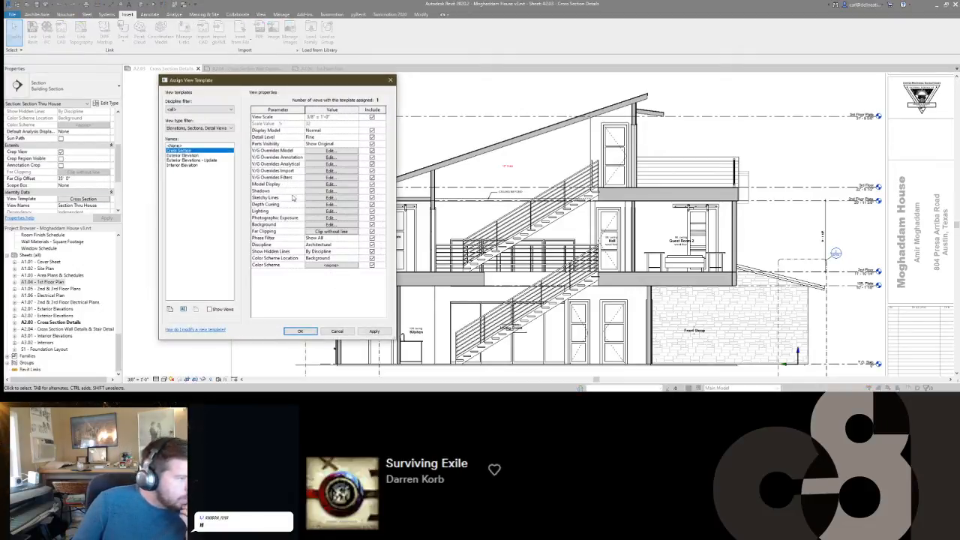
{"action": "left_click", "coordinate": [309, 230]}
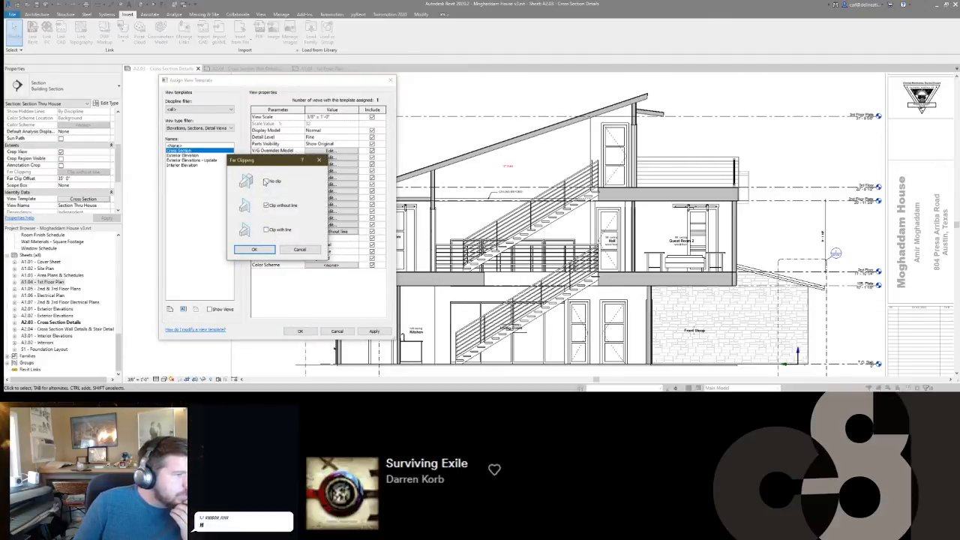
{"action": "left_click", "coordinate": [261, 249]}
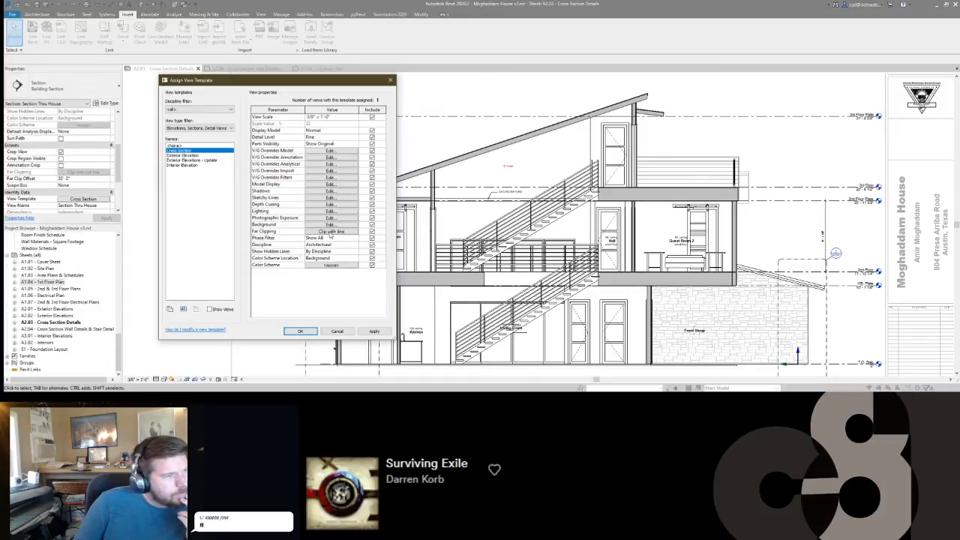
{"action": "left_click", "coordinate": [300, 331]}
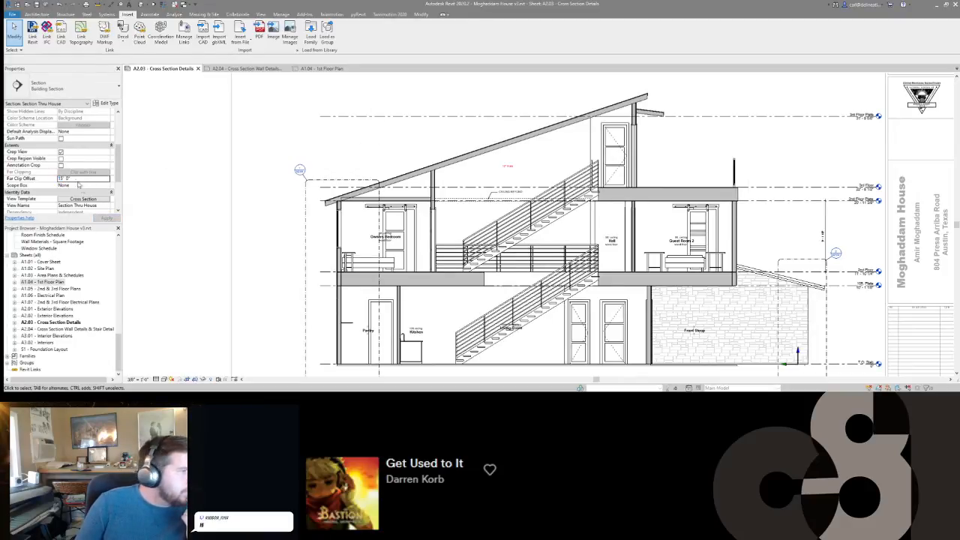
Rename the section view to Longitudinal Section @ Entry.
{"action": "scroll", "coordinate": [81, 171], "scroll_direction": "down", "scroll_amount": 2}
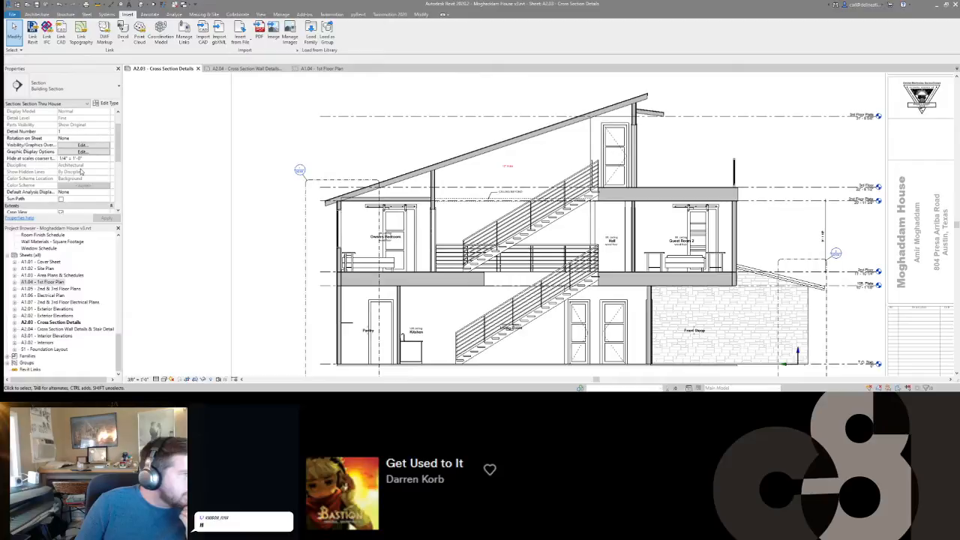
{"action": "scroll", "coordinate": [84, 173], "scroll_direction": "down", "scroll_amount": 4}
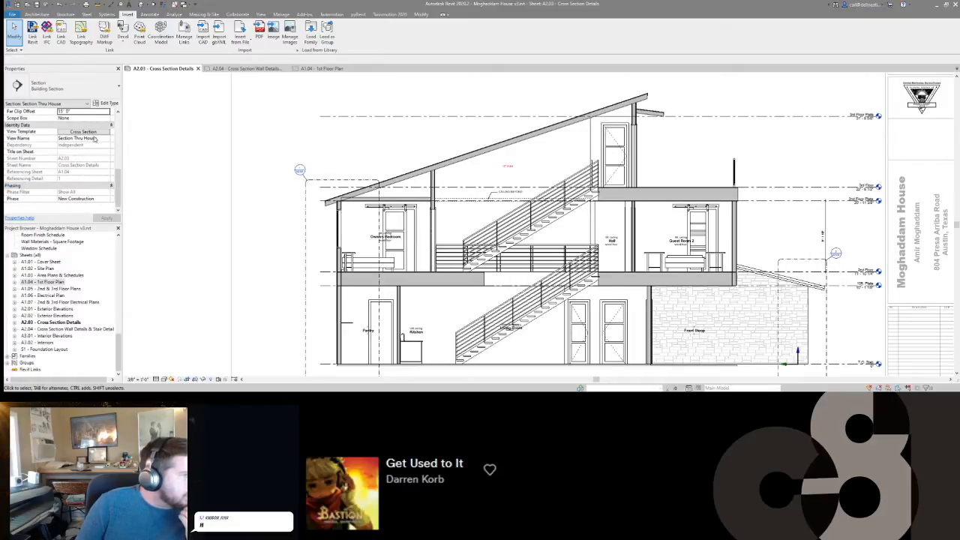
{"action": "left_click", "coordinate": [98, 138]}
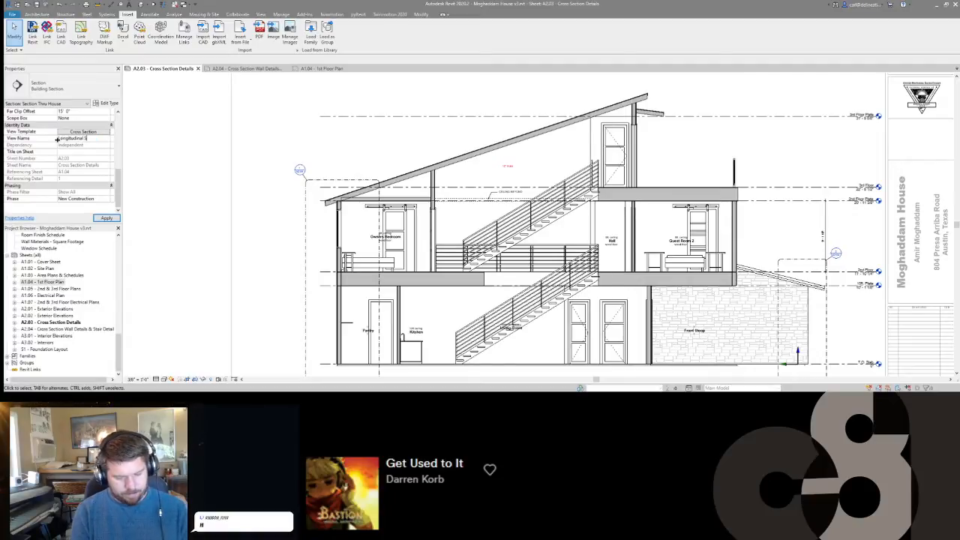
{"action": "key", "text": "Return"}
{"action": "scroll", "coordinate": [345, 142], "scroll_direction": "down", "scroll_amount": 2}
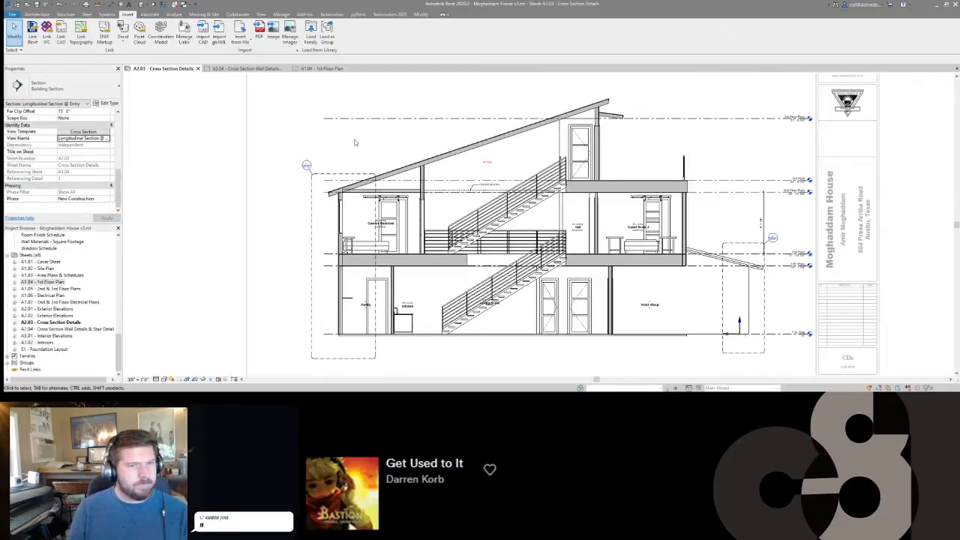
Inspect the interior gyp 2x4 wall around the third-floor door and the stair and guardrail connections at the second floor.
{"action": "scroll", "coordinate": [559, 103], "scroll_direction": "up", "scroll_amount": 3}
{"action": "scroll", "coordinate": [528, 152], "scroll_direction": "up", "scroll_amount": 1}
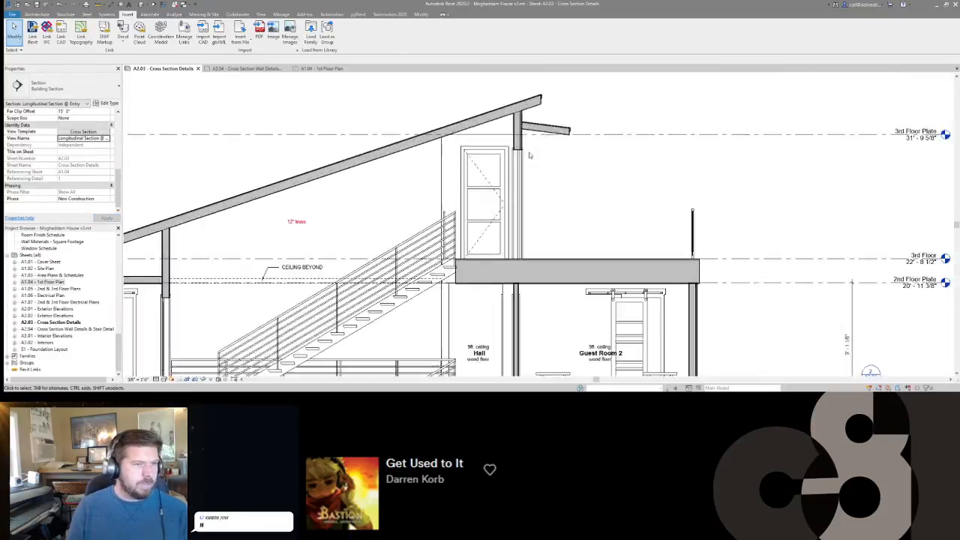
{"action": "left_click", "coordinate": [489, 158]}
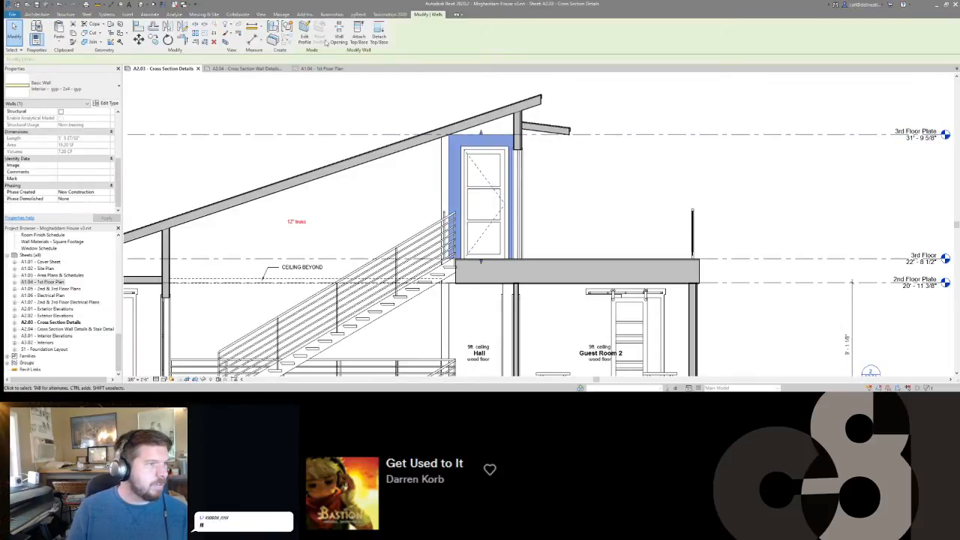
{"action": "left_click", "coordinate": [635, 103]}
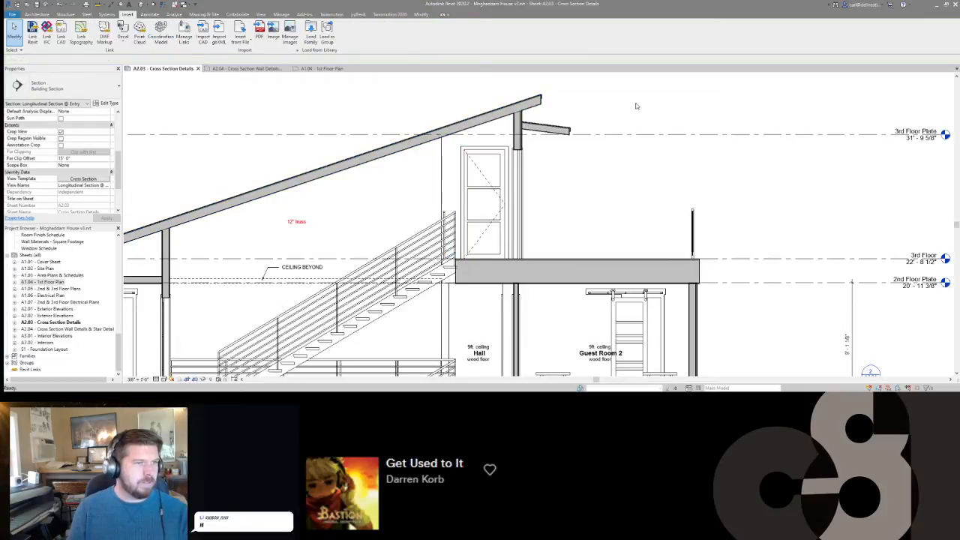
{"action": "scroll", "coordinate": [634, 103], "scroll_direction": "down", "scroll_amount": 1}
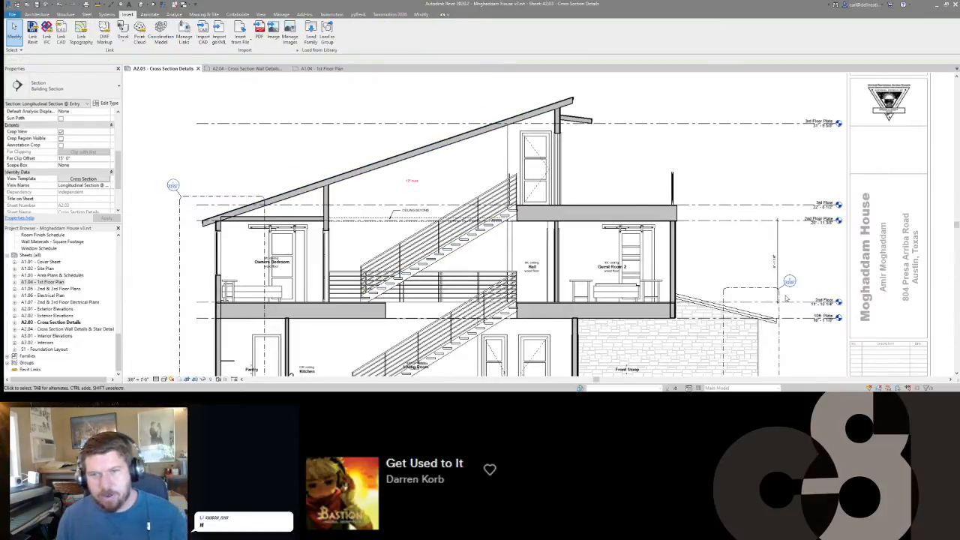
{"action": "scroll", "coordinate": [497, 257], "scroll_direction": "down", "scroll_amount": 1}
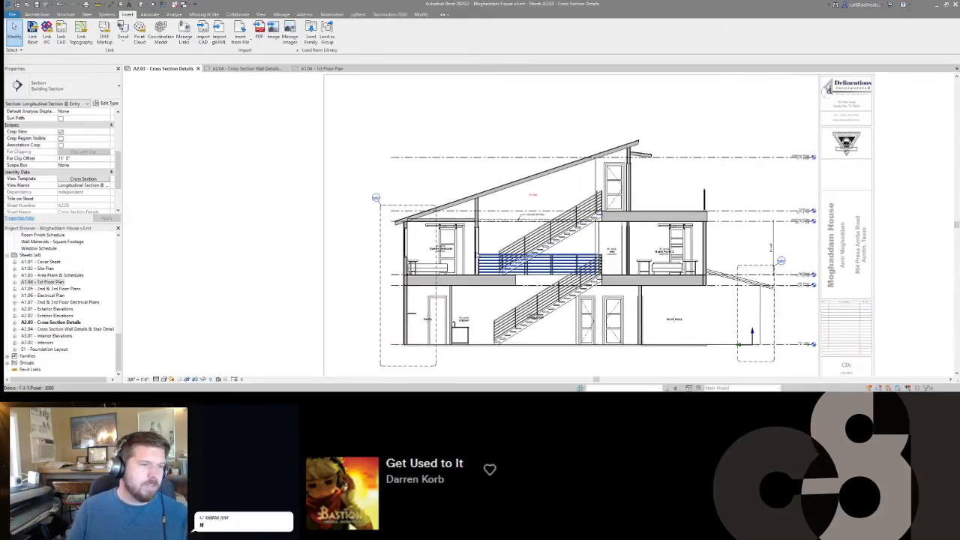
{"action": "scroll", "coordinate": [541, 270], "scroll_direction": "up", "scroll_amount": 3}
{"action": "middle_click_drag", "start_coordinate": [745, 153], "coordinate": [738, 154]}
{"action": "scroll", "coordinate": [739, 154], "scroll_direction": "up", "scroll_amount": 2}
{"action": "scroll", "coordinate": [739, 153], "scroll_direction": "down", "scroll_amount": 2}
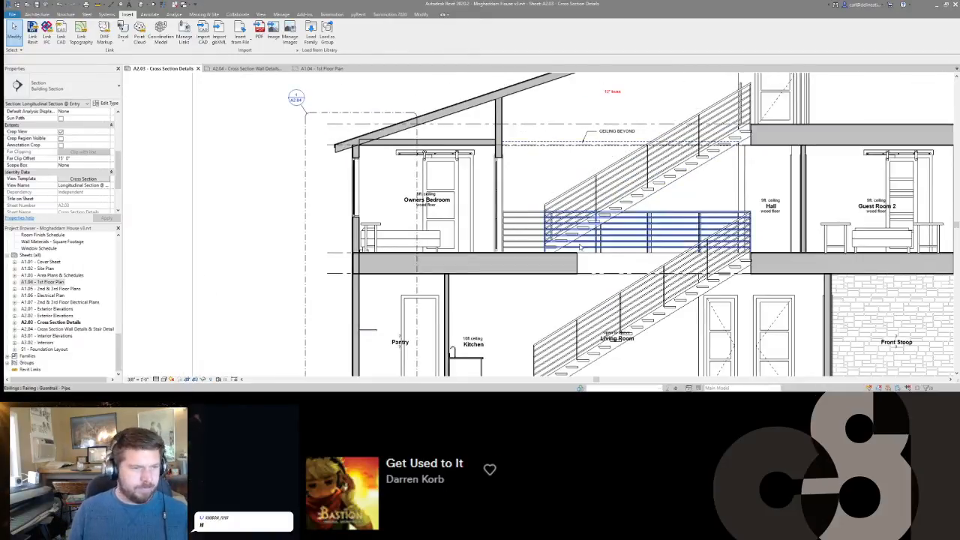
{"action": "scroll", "coordinate": [750, 262], "scroll_direction": "up", "scroll_amount": 3}
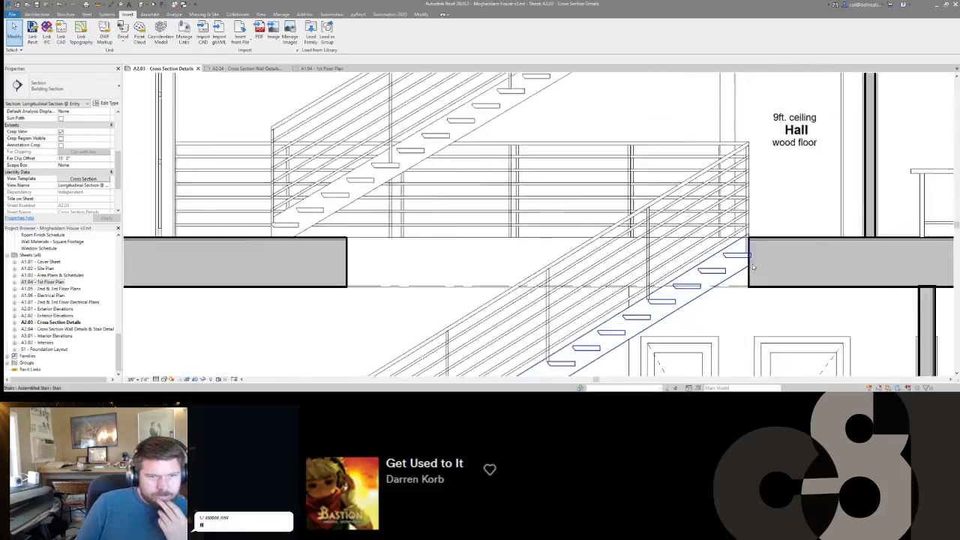
Move the Living Room tag clear of the lower stair into the open space beneath it.
{"action": "scroll", "coordinate": [749, 263], "scroll_direction": "down", "scroll_amount": 2}
{"action": "middle_click_drag", "start_coordinate": [715, 309], "coordinate": [686, 176]}
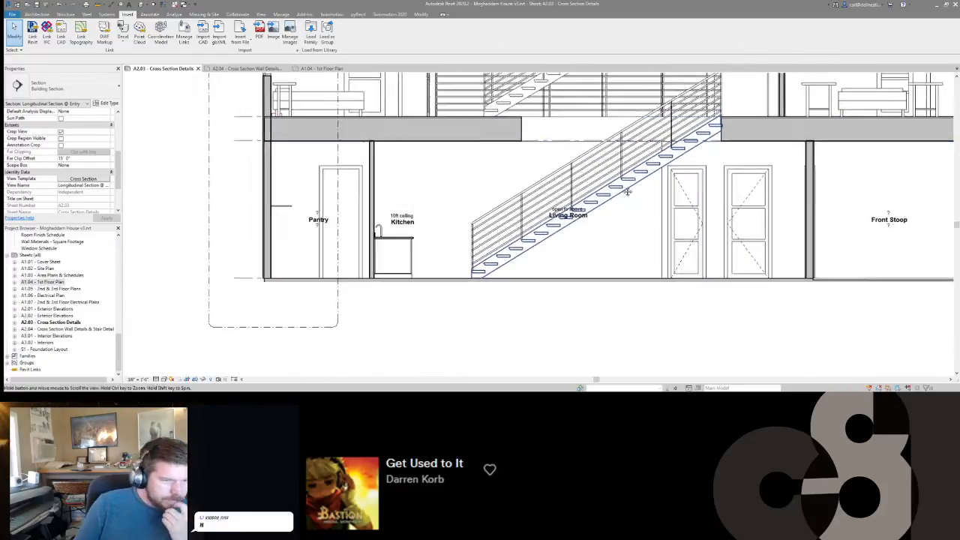
{"action": "left_click", "coordinate": [570, 224]}
{"action": "left_click_drag", "start_coordinate": [572, 228], "coordinate": [588, 251]}
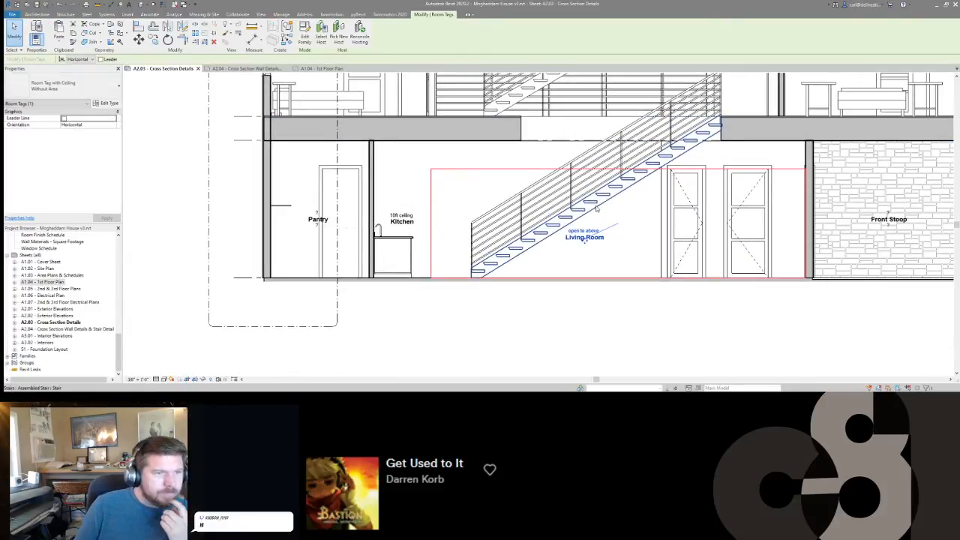
Override the lower stair and its railing to halftone in the section view.
{"action": "left_click", "coordinate": [580, 185]}
{"action": "left_click", "coordinate": [579, 184], "text": "ctrl"}
{"action": "key", "text": "e"}
{"action": "key", "text": "o"}
{"action": "key", "text": "h"}
Override the upper stair, its railing and the second-floor guardrails to halftone in the section view.
{"action": "middle_click_drag", "start_coordinate": [556, 151], "coordinate": [576, 311]}
{"action": "left_click", "coordinate": [620, 238]}
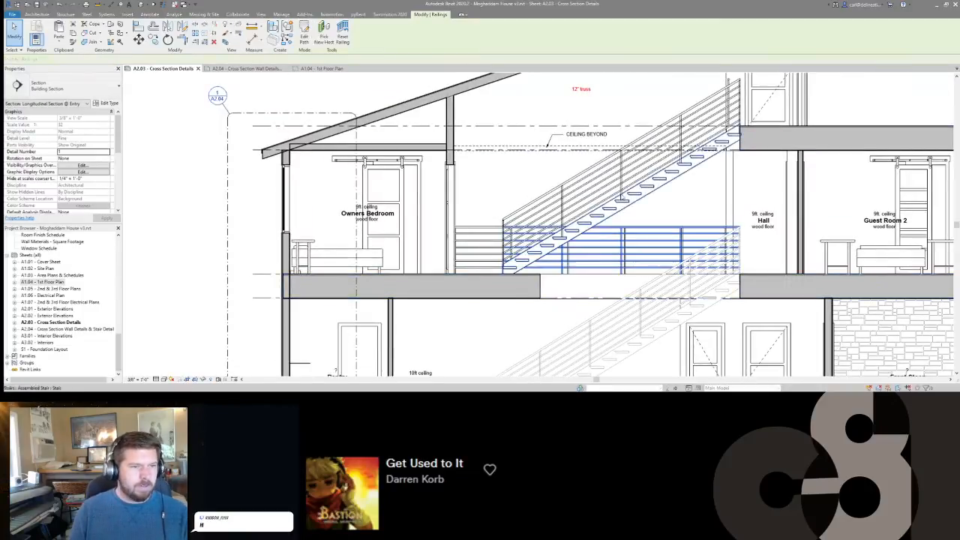
{"action": "left_click", "coordinate": [628, 204], "text": "ctrl"}
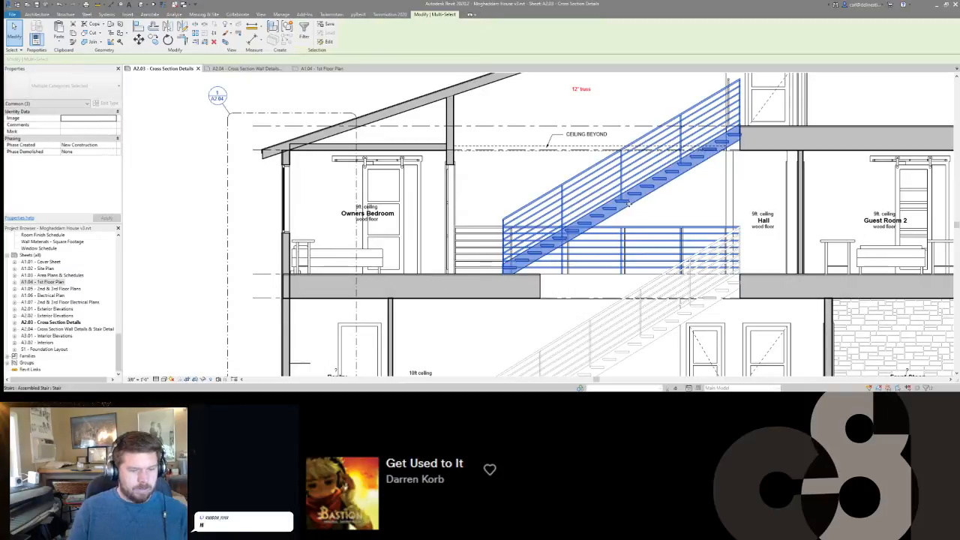
{"action": "key", "text": "Escape"}
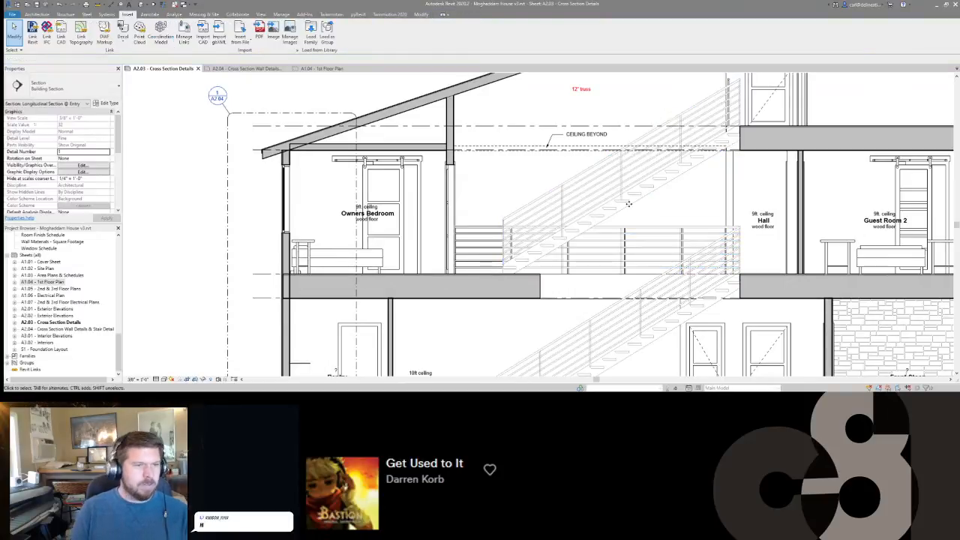
{"action": "left_click", "coordinate": [465, 251]}
{"action": "key", "text": "Escape"}
Set the section view's Far Clip Offset to 35'.
{"action": "scroll", "coordinate": [605, 246], "scroll_direction": "down", "scroll_amount": 2}
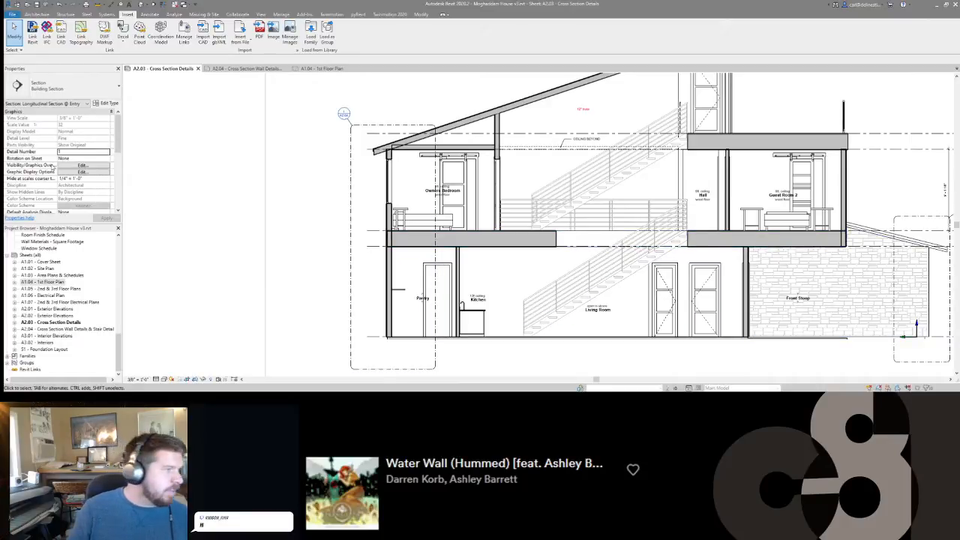
{"action": "scroll", "coordinate": [83, 161], "scroll_direction": "down", "scroll_amount": 4}
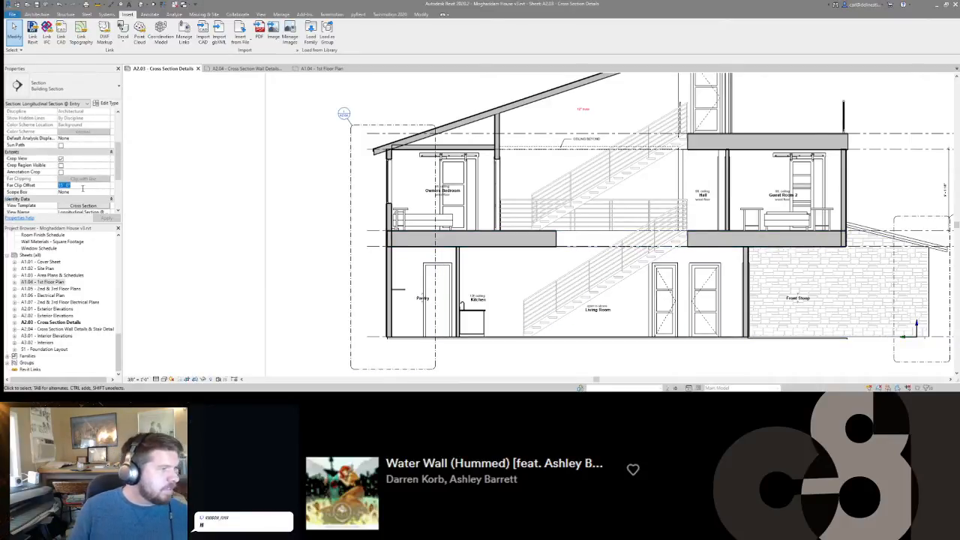
{"action": "type", "text": "35"}
{"action": "key", "text": "Return"}
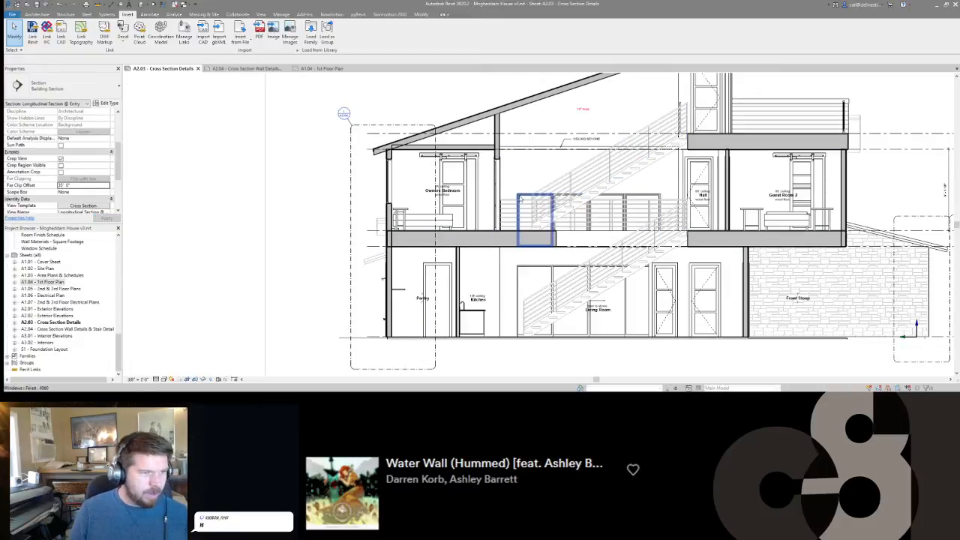
Override the second-floor windows and the first-floor sliding glass door beyond the stairs to halftone.
{"action": "left_click", "coordinate": [535, 217]}
{"action": "left_click", "coordinate": [525, 278], "text": "ctrl"}
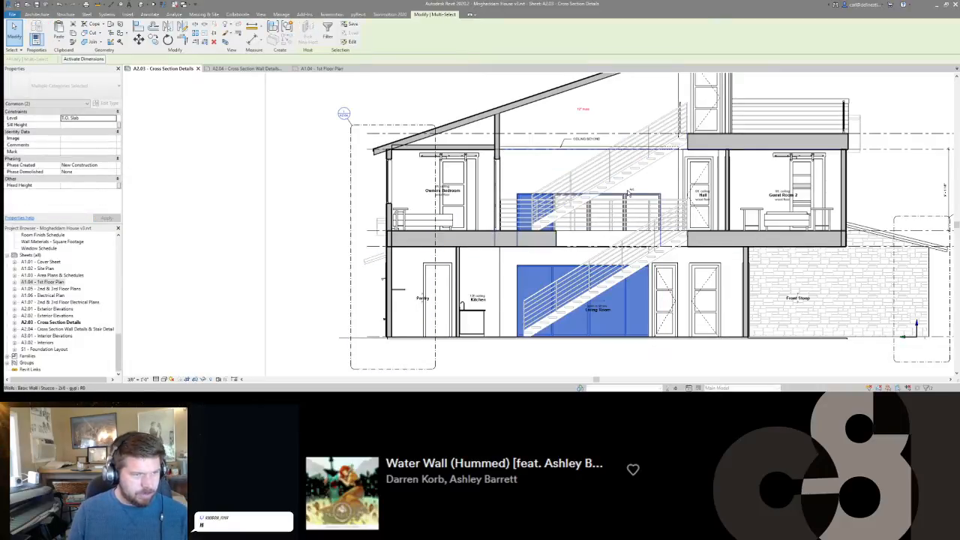
{"action": "left_click", "coordinate": [615, 200], "text": "ctrl"}
{"action": "left_click", "coordinate": [615, 199], "text": "ctrl"}
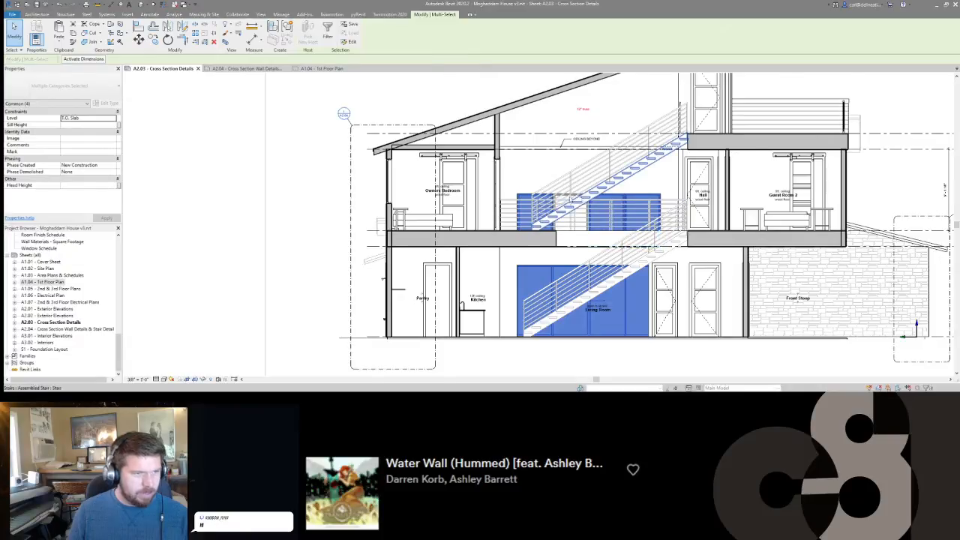
{"action": "scroll", "coordinate": [575, 197], "scroll_direction": "up", "scroll_amount": 3}
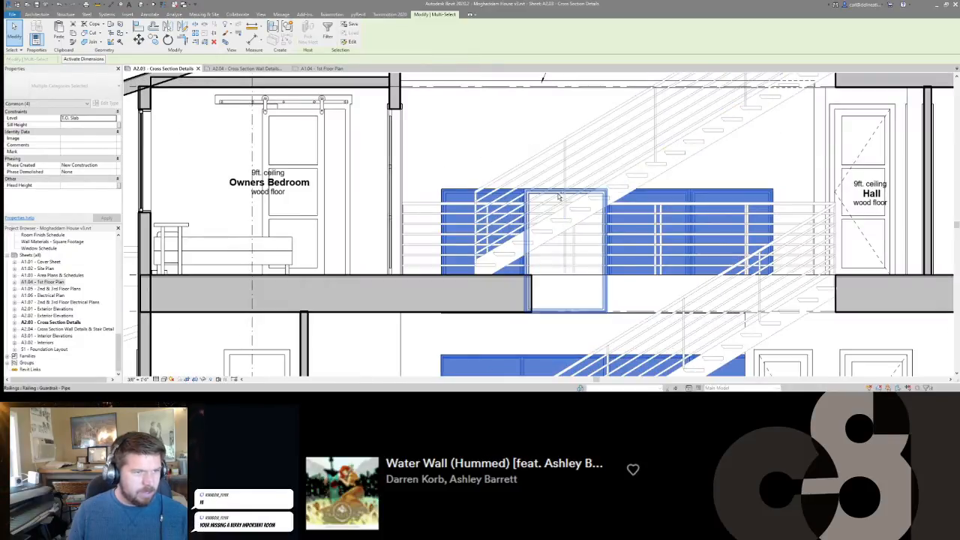
{"action": "left_click", "coordinate": [559, 197], "text": "shift"}
{"action": "key", "text": "Escape"}
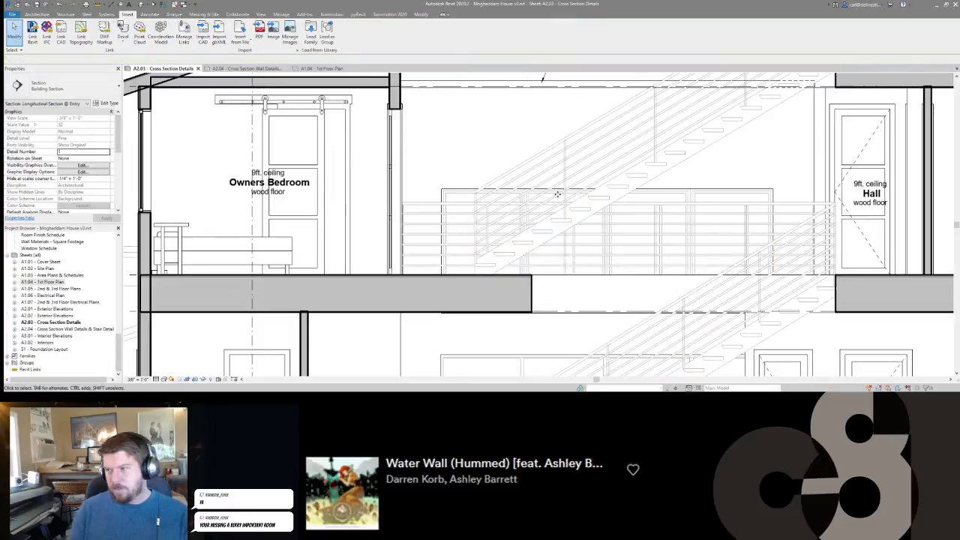
Try the Linework tool with the <Invisible lines> style on the lines near the CEILING BEYOND note.
{"action": "scroll", "coordinate": [557, 197], "scroll_direction": "down", "scroll_amount": 2}
{"action": "scroll", "coordinate": [557, 197], "scroll_direction": "down", "scroll_amount": 4}
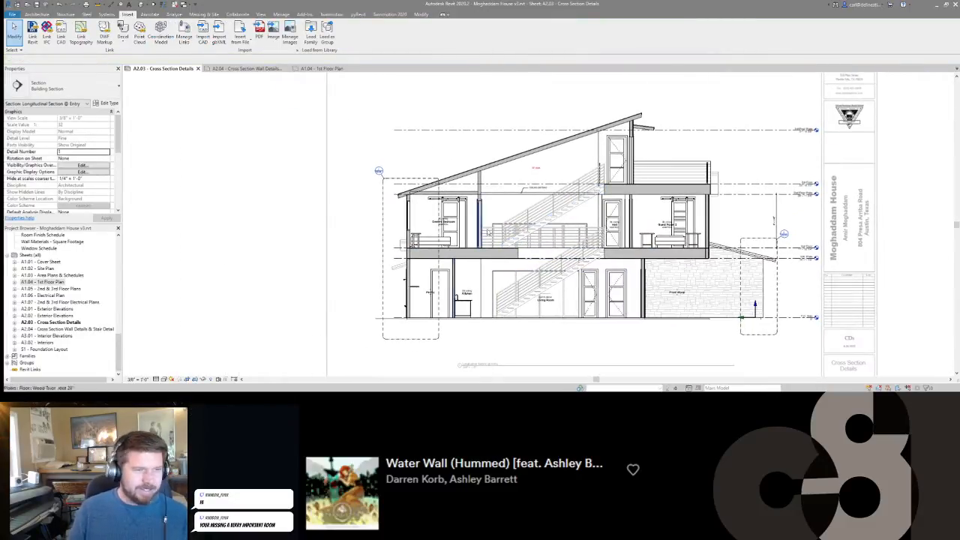
{"action": "scroll", "coordinate": [528, 180], "scroll_direction": "up", "scroll_amount": 3}
{"action": "scroll", "coordinate": [507, 212], "scroll_direction": "up", "scroll_amount": 2}
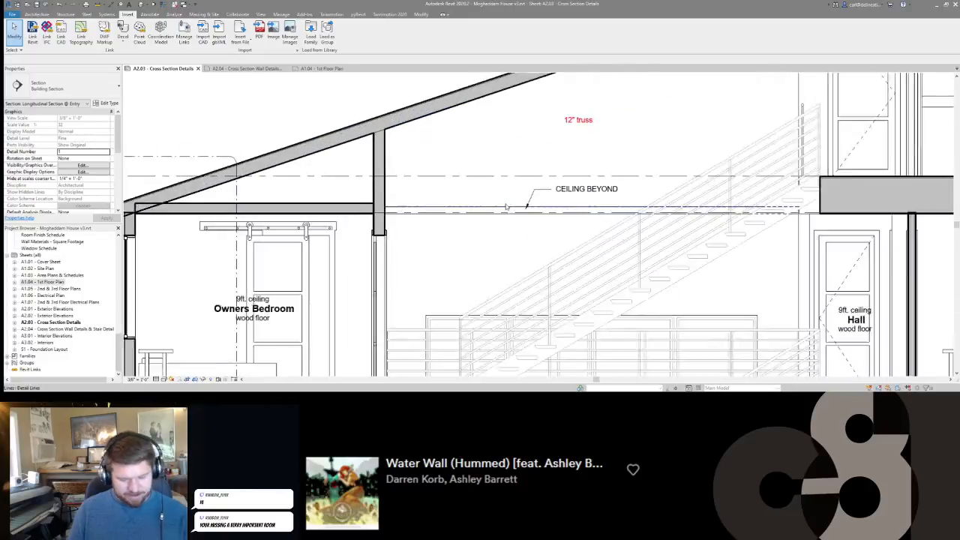
{"action": "key", "text": "l"}
{"action": "key", "text": "w"}
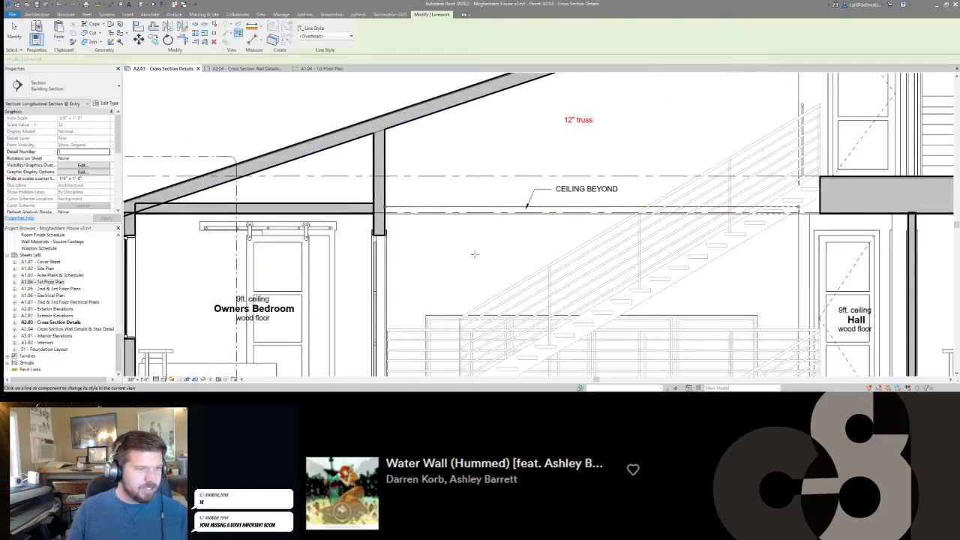
{"action": "key", "text": "Escape"}
{"action": "key", "text": "Escape"}
{"action": "key", "text": "l"}
{"action": "key", "text": "w"}
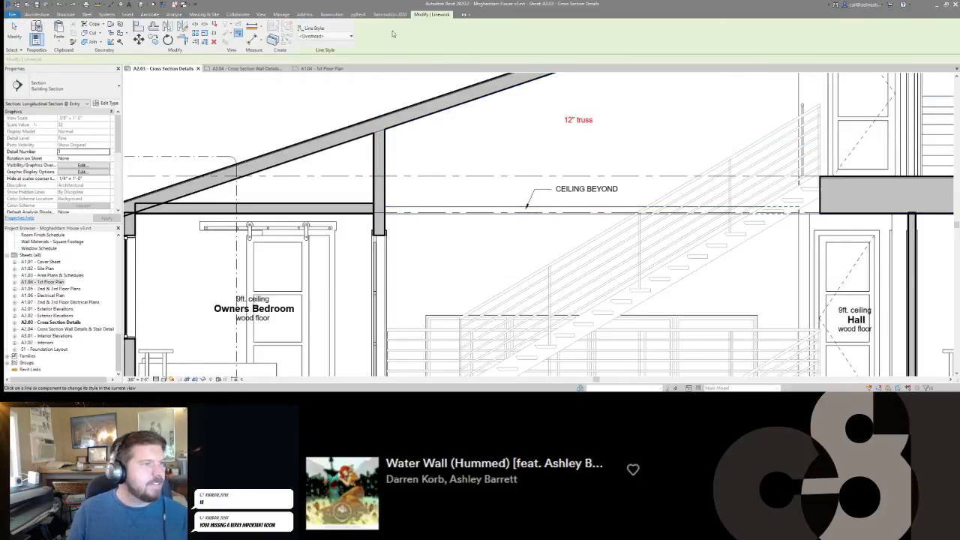
{"action": "left_click", "coordinate": [330, 36]}
{"action": "left_click", "coordinate": [318, 72]}
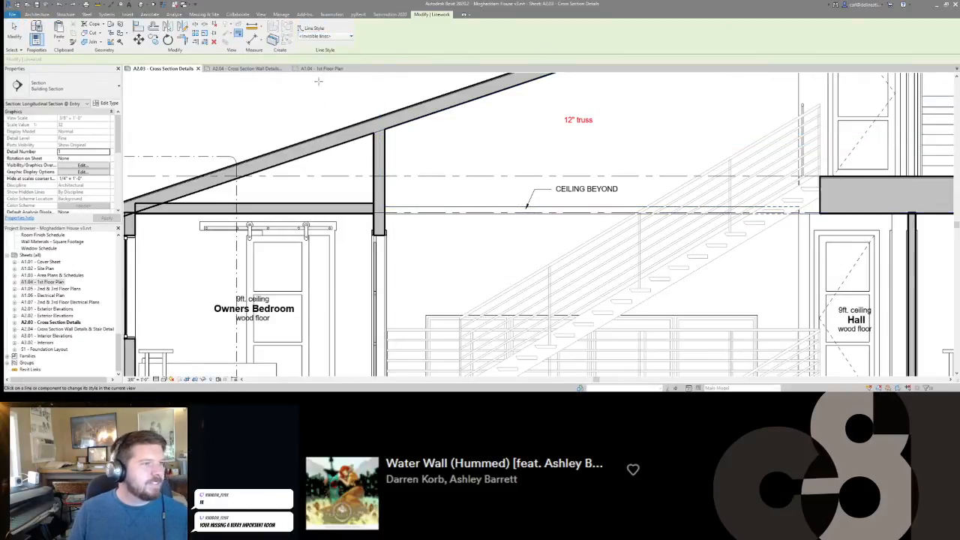
{"action": "scroll", "coordinate": [460, 213], "scroll_direction": "up", "scroll_amount": 1}
{"action": "key", "text": "Escape"}
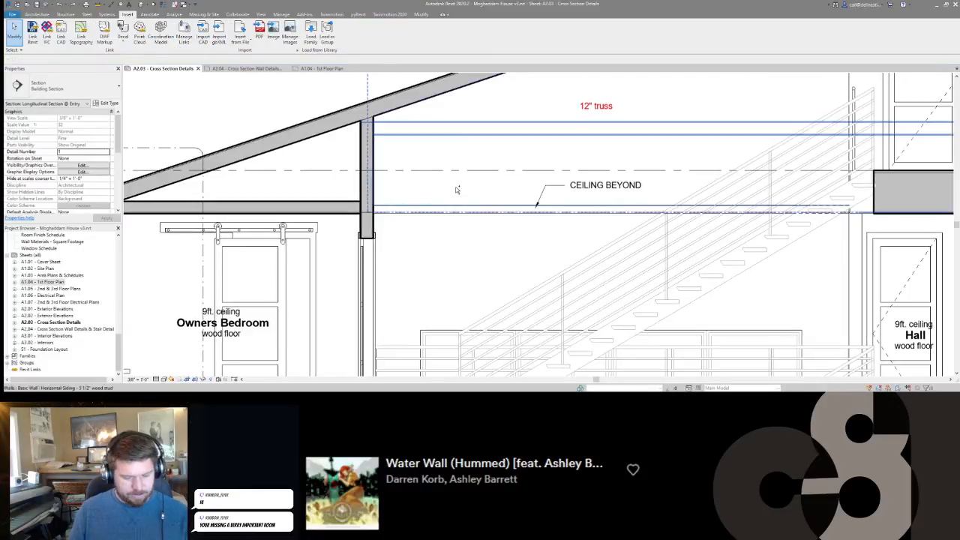
{"action": "key", "text": "l"}
{"action": "key", "text": "w"}
{"action": "left_click", "coordinate": [315, 37]}
{"action": "left_click", "coordinate": [315, 48]}
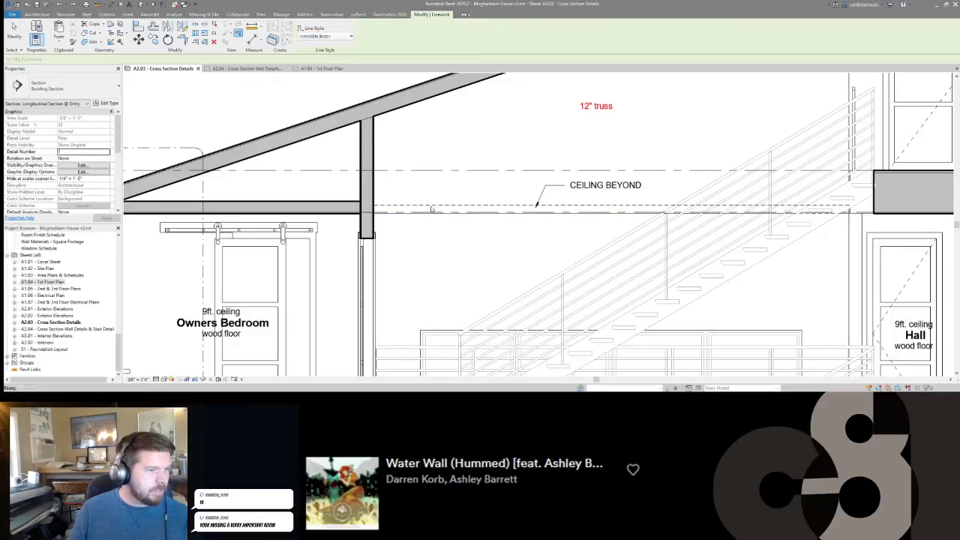
{"action": "key", "text": "Escape"}
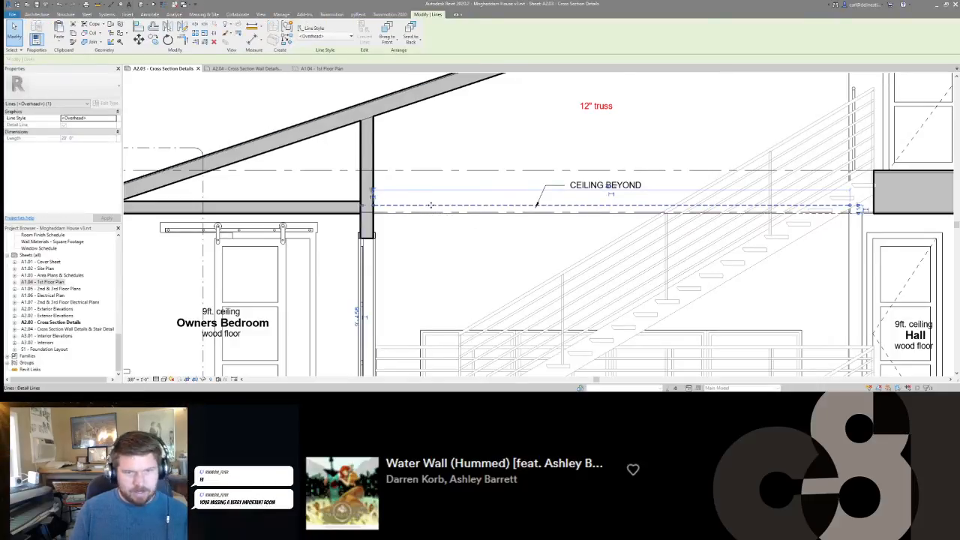
Examine the ceiling line, the CEILING BEYOND note's leader and the stairs in the section view.
{"action": "scroll", "coordinate": [432, 209], "scroll_direction": "down", "scroll_amount": 3}
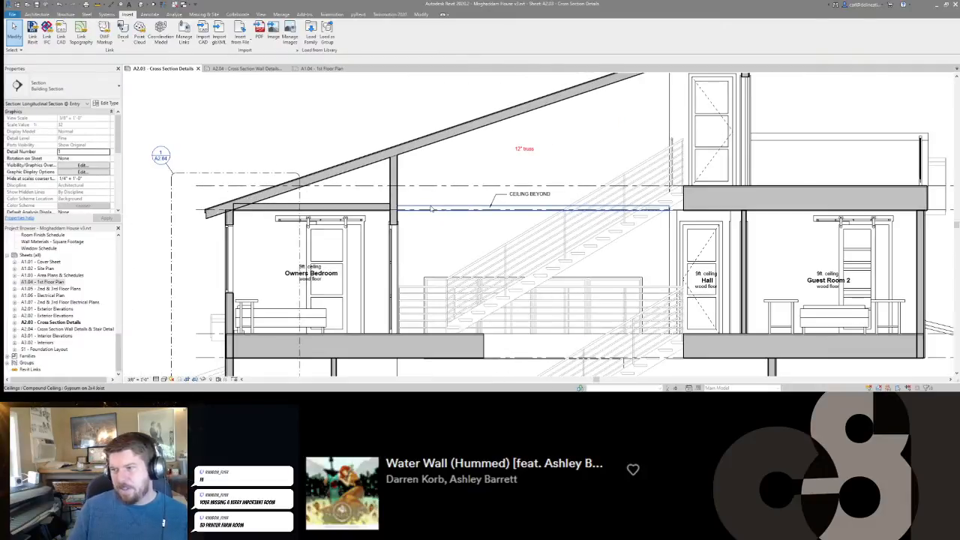
{"action": "middle_click_drag", "start_coordinate": [471, 266], "coordinate": [470, 201]}
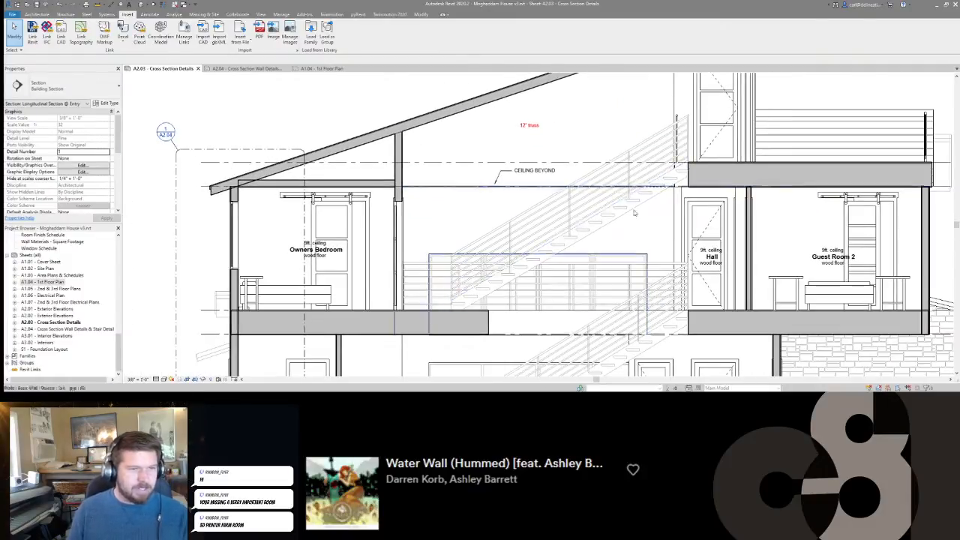
{"action": "scroll", "coordinate": [629, 219], "scroll_direction": "up", "scroll_amount": 5}
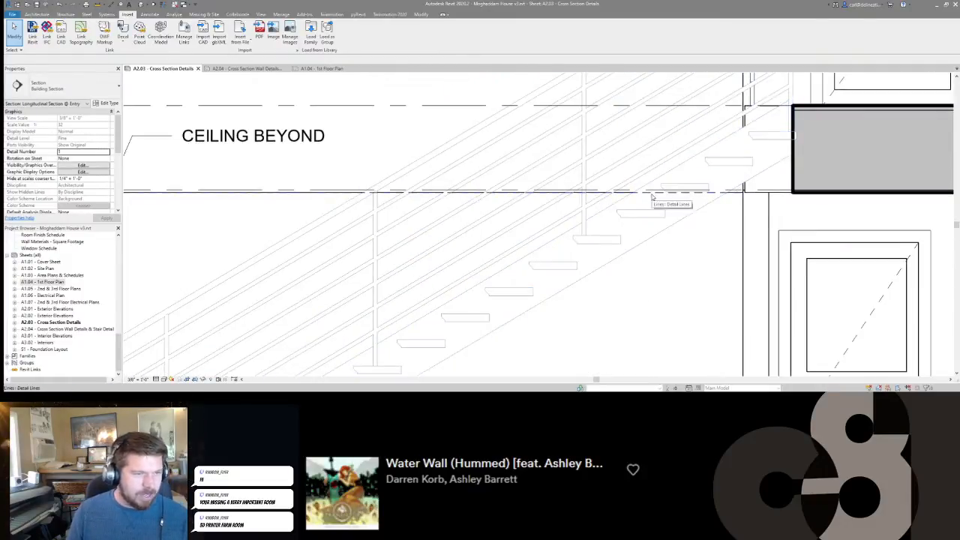
{"action": "scroll", "coordinate": [651, 197], "scroll_direction": "down", "scroll_amount": 2}
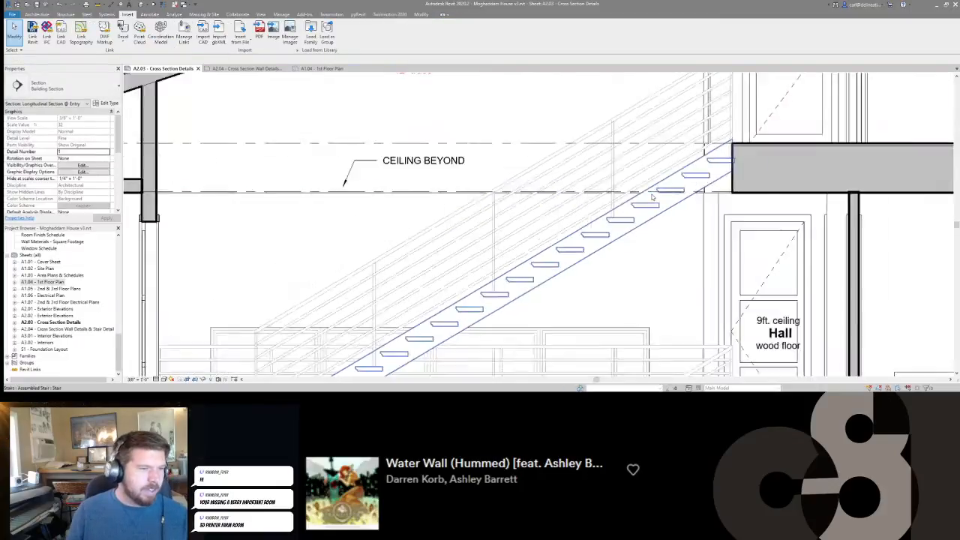
{"action": "scroll", "coordinate": [652, 196], "scroll_direction": "down", "scroll_amount": 4}
{"action": "scroll", "coordinate": [420, 234], "scroll_direction": "down", "scroll_amount": 1}
{"action": "left_click", "coordinate": [491, 186]}
{"action": "scroll", "coordinate": [471, 187], "scroll_direction": "up", "scroll_amount": 6}
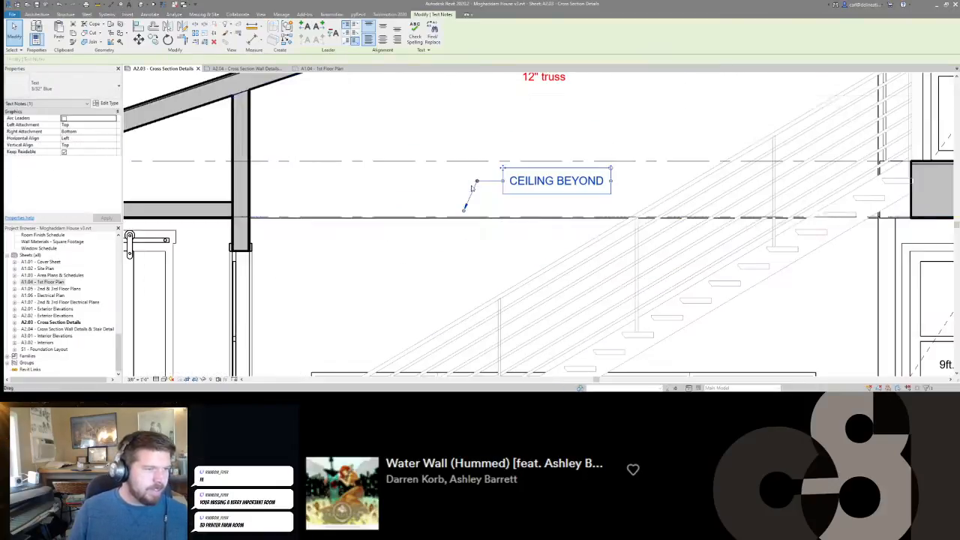
{"action": "scroll", "coordinate": [467, 211], "scroll_direction": "down", "scroll_amount": 3}
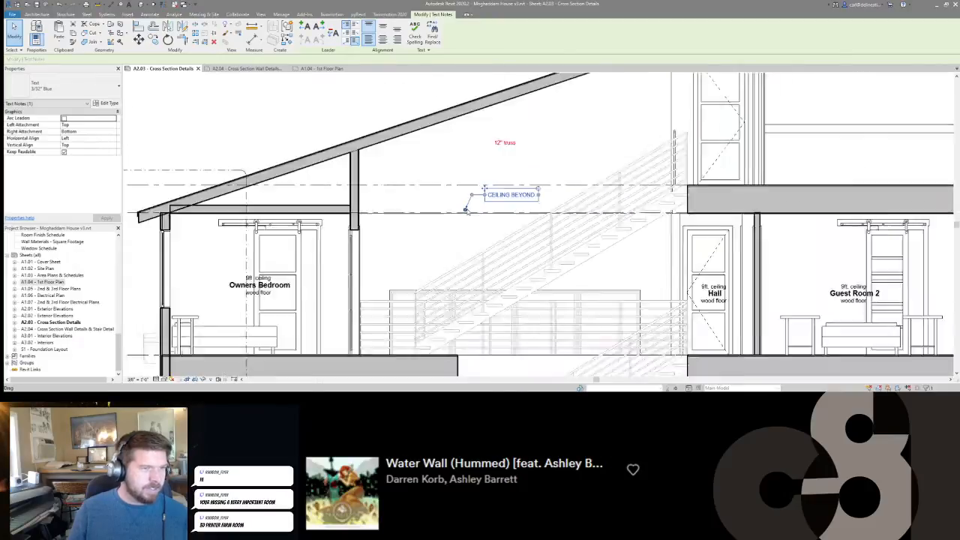
{"action": "scroll", "coordinate": [467, 211], "scroll_direction": "down", "scroll_amount": 1}
{"action": "left_click", "coordinate": [623, 241]}
{"action": "middle_click_drag", "start_coordinate": [674, 240], "coordinate": [610, 238]}
{"action": "scroll", "coordinate": [608, 235], "scroll_direction": "down", "scroll_amount": 1}
{"action": "middle_click_drag", "start_coordinate": [541, 209], "coordinate": [545, 194]}
{"action": "scroll", "coordinate": [548, 192], "scroll_direction": "down", "scroll_amount": 1}
{"action": "middle_click_drag", "start_coordinate": [529, 275], "coordinate": [595, 196]}
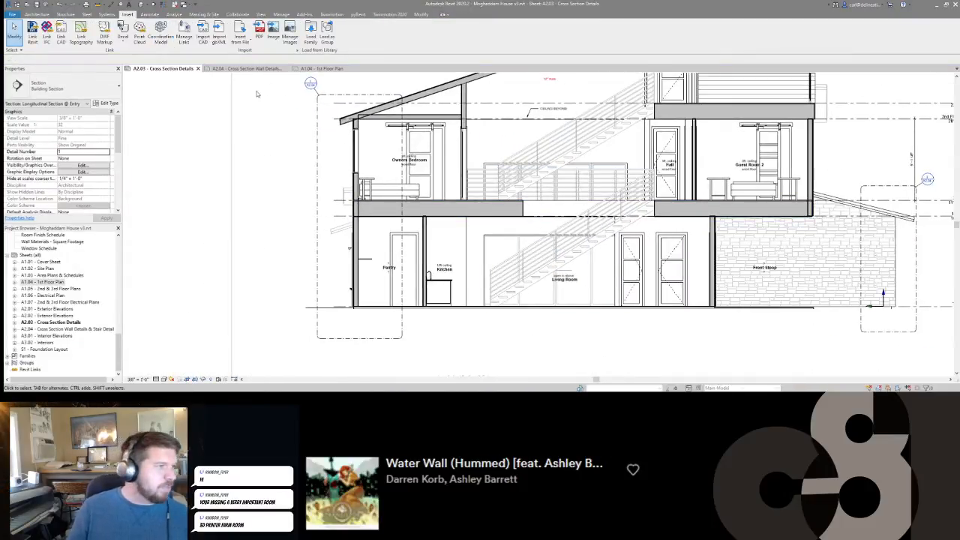
Check the living room and stair area on sheet A1.04 - 1st Floor Plan, and return to sheet A2.03.
{"action": "left_click", "coordinate": [313, 69]}
{"action": "scroll", "coordinate": [548, 239], "scroll_direction": "up", "scroll_amount": 5}
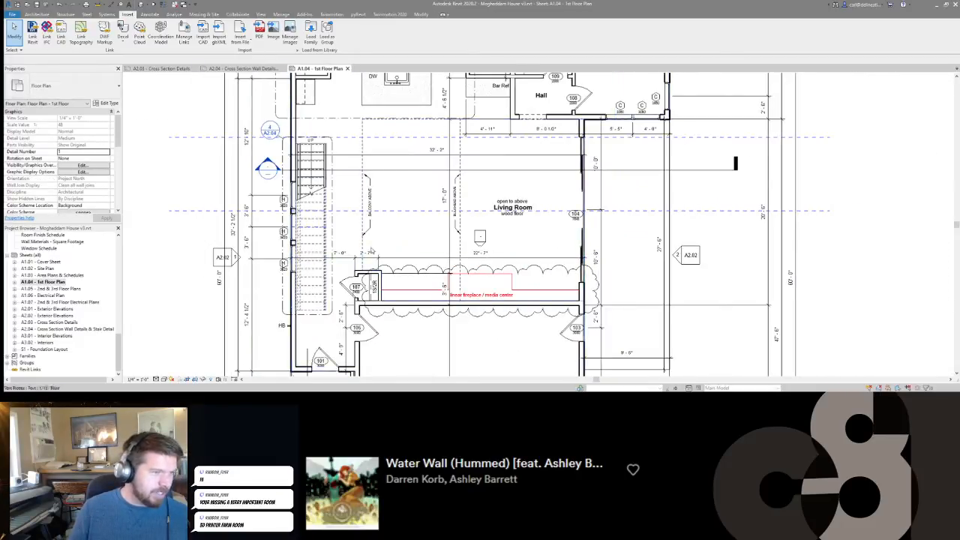
{"action": "scroll", "coordinate": [392, 301], "scroll_direction": "up", "scroll_amount": 1}
{"action": "left_click", "coordinate": [162, 69]}
Move the Longitudinal Section @ Entry view title closer beneath the section's left end and lengthen its title line to span the section.
{"action": "scroll", "coordinate": [426, 167], "scroll_direction": "down", "scroll_amount": 2}
{"action": "middle_click_drag", "start_coordinate": [427, 166], "coordinate": [432, 210]}
{"action": "scroll", "coordinate": [459, 182], "scroll_direction": "down", "scroll_amount": 1}
{"action": "scroll", "coordinate": [439, 300], "scroll_direction": "down", "scroll_amount": 3}
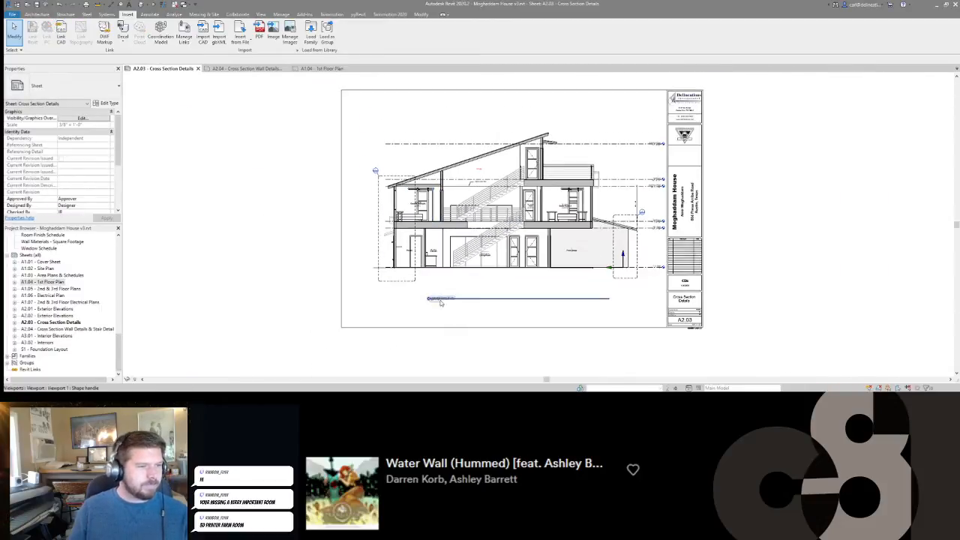
{"action": "scroll", "coordinate": [440, 300], "scroll_direction": "up", "scroll_amount": 4}
{"action": "left_click", "coordinate": [447, 301]}
{"action": "left_click_drag", "start_coordinate": [448, 305], "coordinate": [381, 280]}
{"action": "scroll", "coordinate": [625, 261], "scroll_direction": "down", "scroll_amount": 2}
{"action": "middle_click_drag", "start_coordinate": [626, 260], "coordinate": [402, 245]}
{"action": "left_click_drag", "start_coordinate": [501, 256], "coordinate": [569, 257]}
{"action": "left_click", "coordinate": [540, 284]}
{"action": "middle_click_drag", "start_coordinate": [484, 263], "coordinate": [574, 284]}
Hide the Site subcategory Internal Origin in the model overrides of the section viewport's Cross Section view template.
{"action": "scroll", "coordinate": [82, 177], "scroll_direction": "down", "scroll_amount": 3}
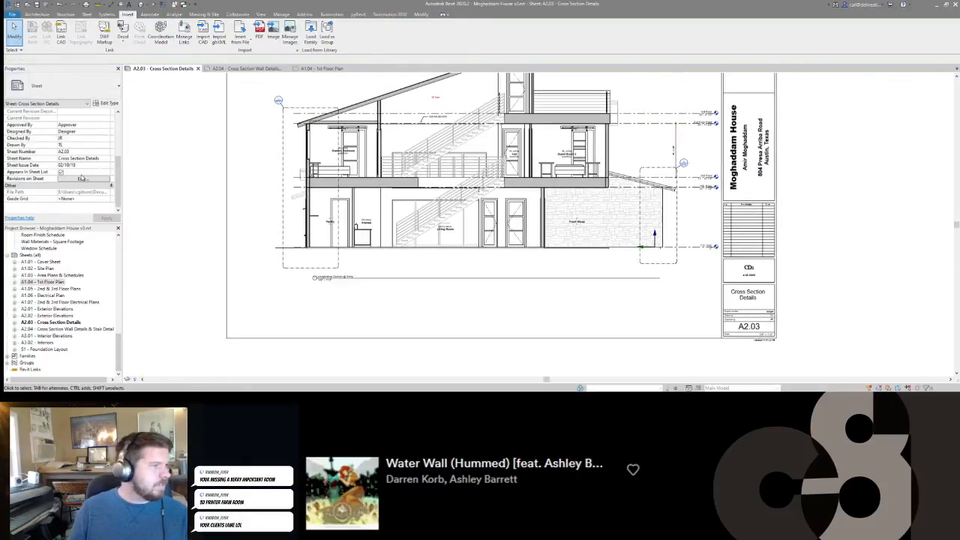
{"action": "scroll", "coordinate": [297, 193], "scroll_direction": "up", "scroll_amount": 1}
{"action": "left_click", "coordinate": [297, 194]}
{"action": "scroll", "coordinate": [85, 160], "scroll_direction": "down", "scroll_amount": 1}
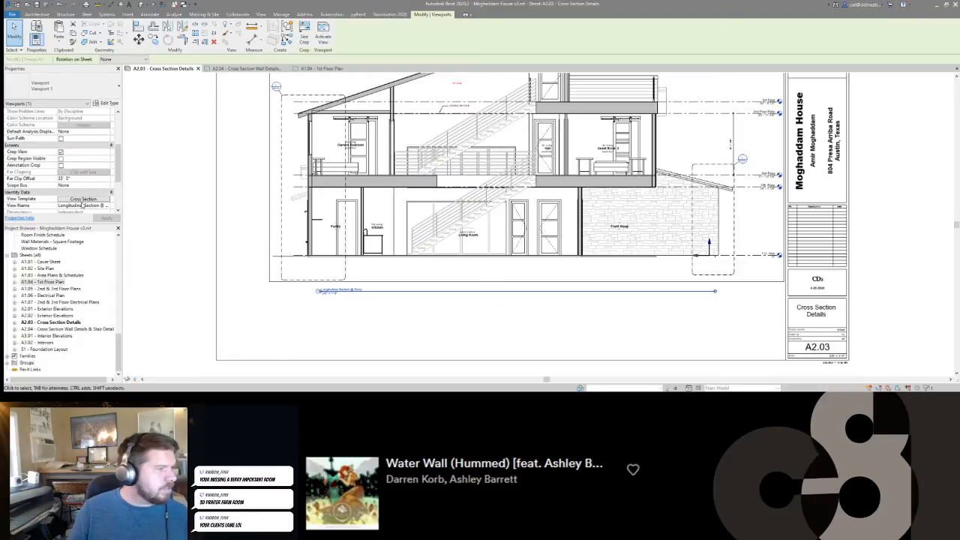
{"action": "left_click", "coordinate": [82, 199]}
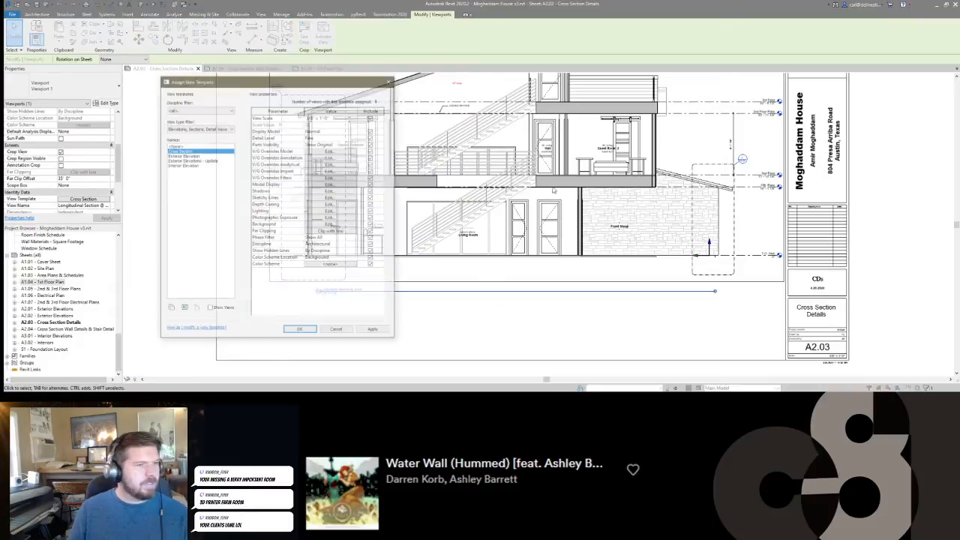
{"action": "left_click", "coordinate": [317, 151]}
{"action": "left_click", "coordinate": [129, 199]}
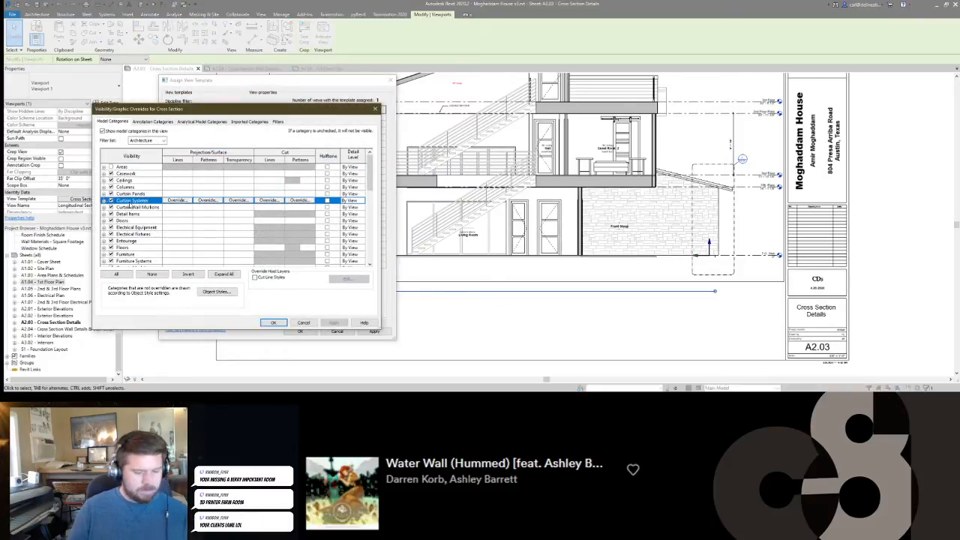
{"action": "key", "text": "s"}
{"action": "key", "text": "s"}
{"action": "key", "text": "Right"}
{"action": "key", "text": "Down"}
{"action": "key", "text": "Down"}
{"action": "key", "text": "Down"}
{"action": "key", "text": "Up"}
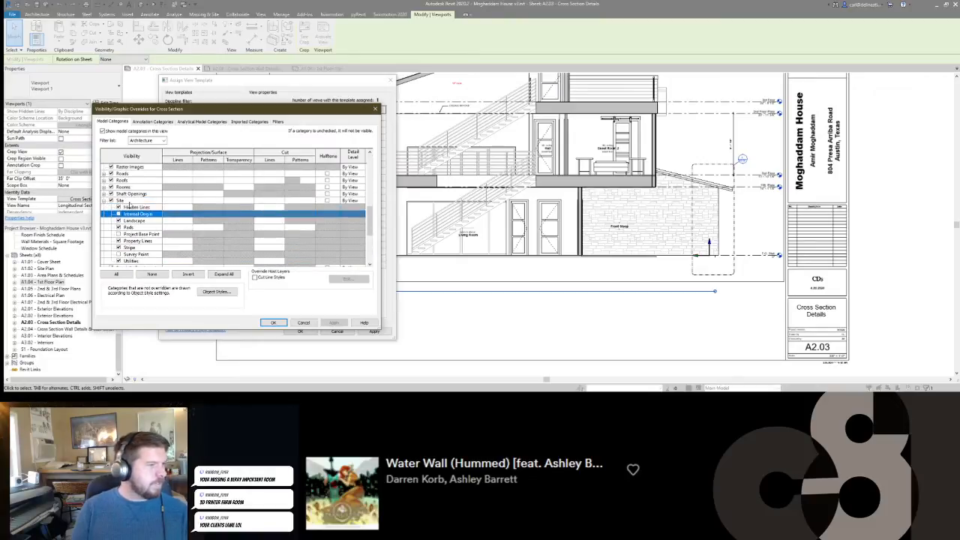
{"action": "left_click", "coordinate": [275, 323]}
{"action": "left_click", "coordinate": [300, 331]}
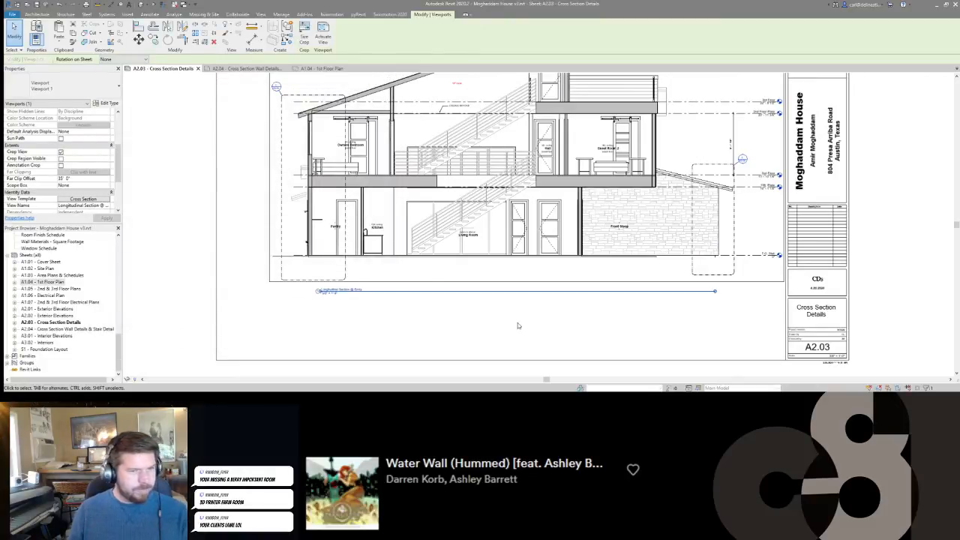
{"action": "left_click", "coordinate": [514, 327]}
Activate the section view and raise the bottom edge of the Wall Detail Garage callout boundary closer to the slab.
{"action": "scroll", "coordinate": [518, 303], "scroll_direction": "down", "scroll_amount": 1}
{"action": "scroll", "coordinate": [699, 217], "scroll_direction": "up", "scroll_amount": 2}
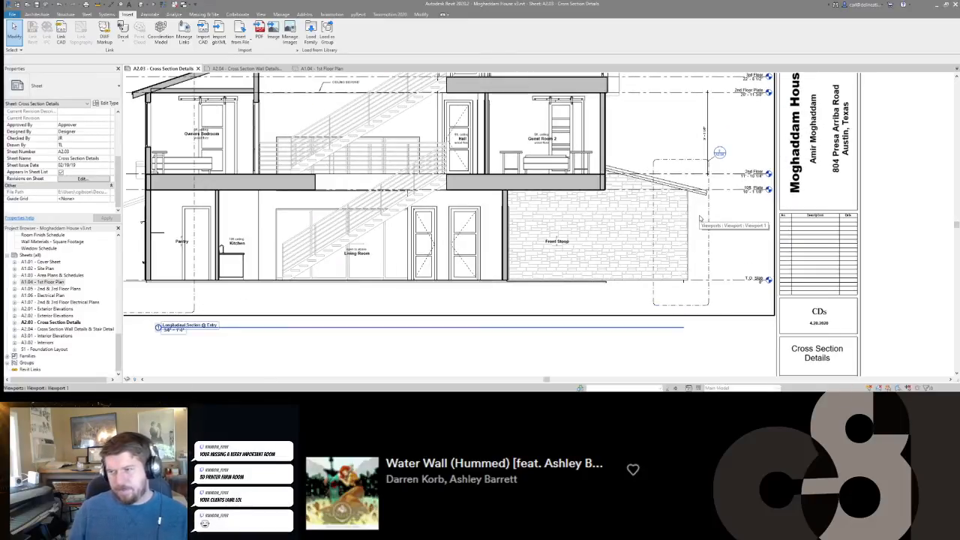
{"action": "double_click", "coordinate": [699, 218]}
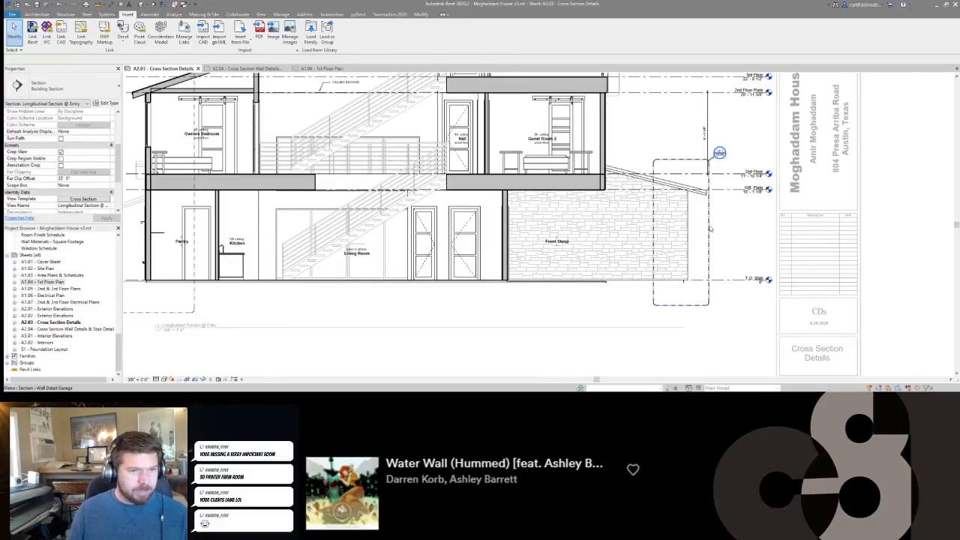
{"action": "left_click", "coordinate": [688, 305]}
{"action": "left_click_drag", "start_coordinate": [681, 305], "coordinate": [681, 294]}
{"action": "left_click", "coordinate": [655, 315]}
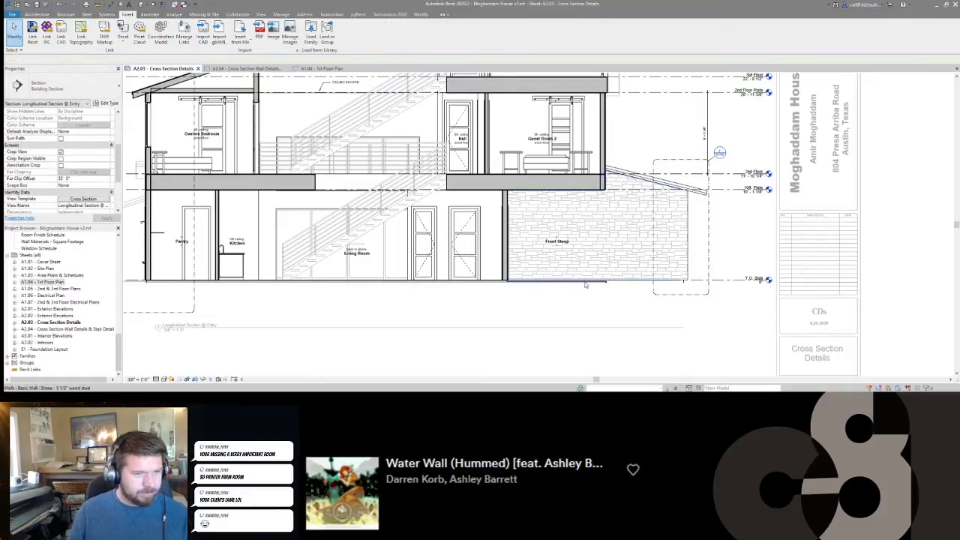
Examine the whole section drawing, including the roof, upper floors and wall detail callouts.
{"action": "scroll", "coordinate": [582, 291], "scroll_direction": "down", "scroll_amount": 5}
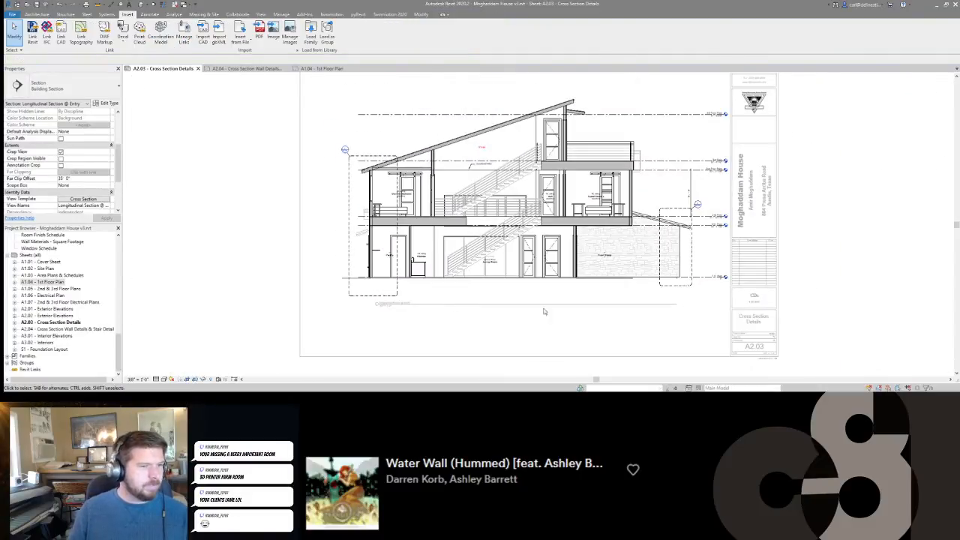
{"action": "scroll", "coordinate": [724, 131], "scroll_direction": "up", "scroll_amount": 4}
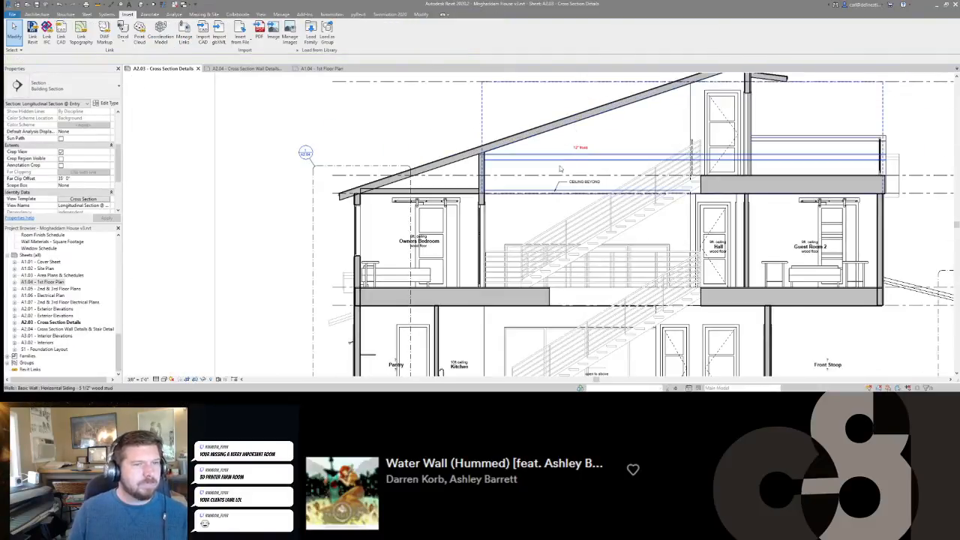
{"action": "middle_click_drag", "start_coordinate": [725, 132], "coordinate": [619, 178]}
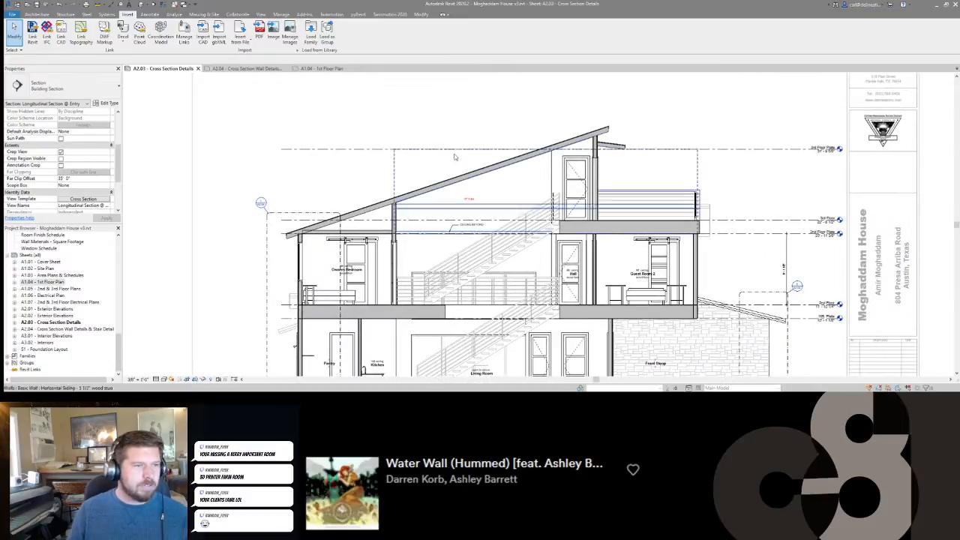
{"action": "scroll", "coordinate": [286, 236], "scroll_direction": "up", "scroll_amount": 6}
{"action": "middle_click_drag", "start_coordinate": [256, 224], "coordinate": [375, 149]}
{"action": "scroll", "coordinate": [382, 137], "scroll_direction": "down", "scroll_amount": 5}
{"action": "scroll", "coordinate": [681, 219], "scroll_direction": "down", "scroll_amount": 3}
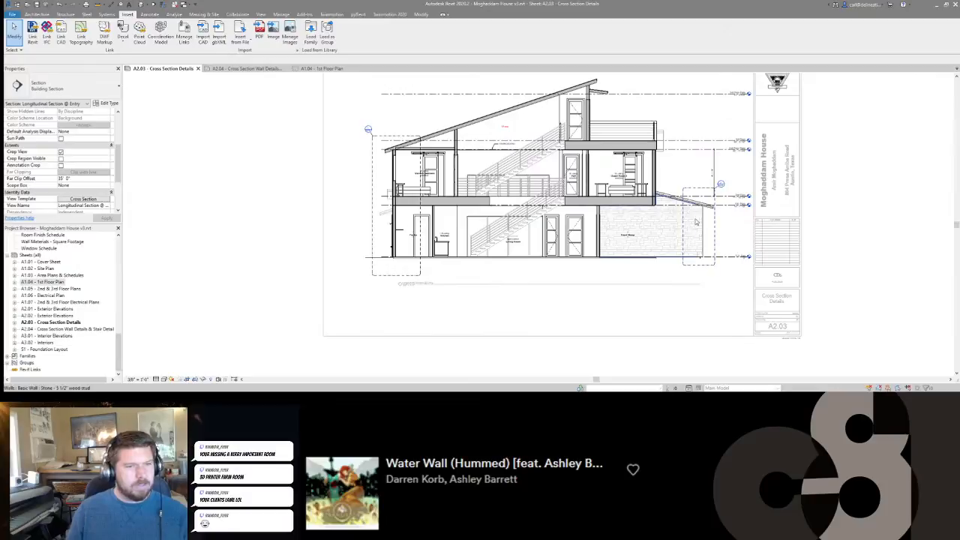
{"action": "scroll", "coordinate": [681, 219], "scroll_direction": "down", "scroll_amount": 2}
Deactivate the section view and nudge its viewport left on the sheet.
{"action": "double_click", "coordinate": [587, 276]}
{"action": "left_click", "coordinate": [590, 194]}
{"action": "middle_click_drag", "start_coordinate": [590, 194], "coordinate": [581, 215]}
{"action": "scroll", "coordinate": [580, 239], "scroll_direction": "down", "scroll_amount": 1}
{"action": "key", "text": "Left"}
{"action": "key", "text": "Left"}
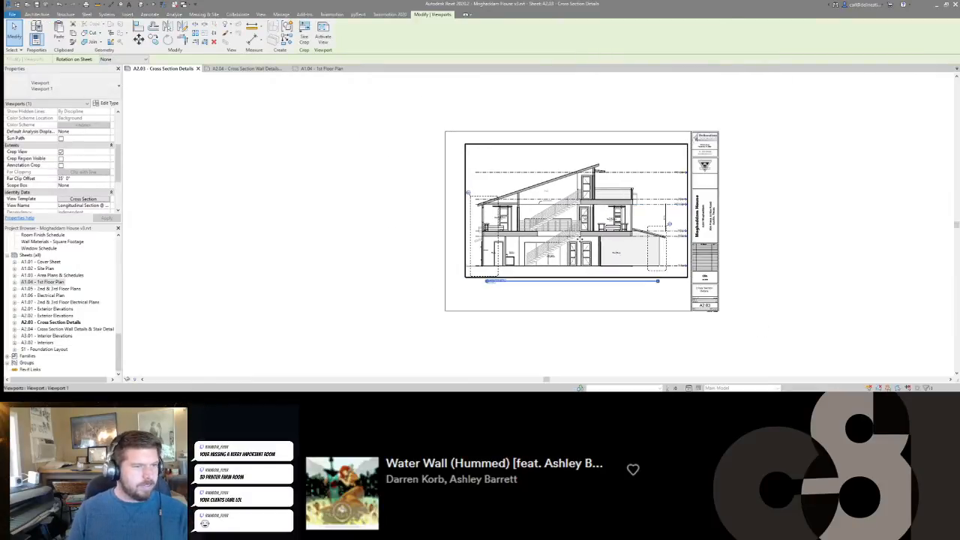
{"action": "key", "text": "Escape"}
{"action": "scroll", "coordinate": [540, 258], "scroll_direction": "up", "scroll_amount": 1}
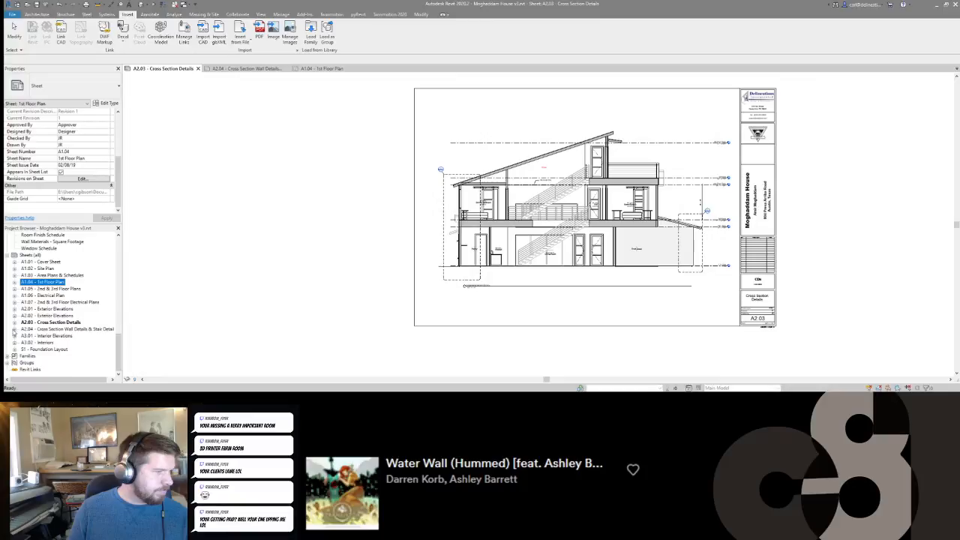
Move the Wall Detail Garage view from sheet A2.04 to beside the A2.03 sheet border, and delete its viewport.
{"action": "left_click", "coordinate": [14, 329]}
{"action": "scroll", "coordinate": [63, 335], "scroll_direction": "down", "scroll_amount": 3}
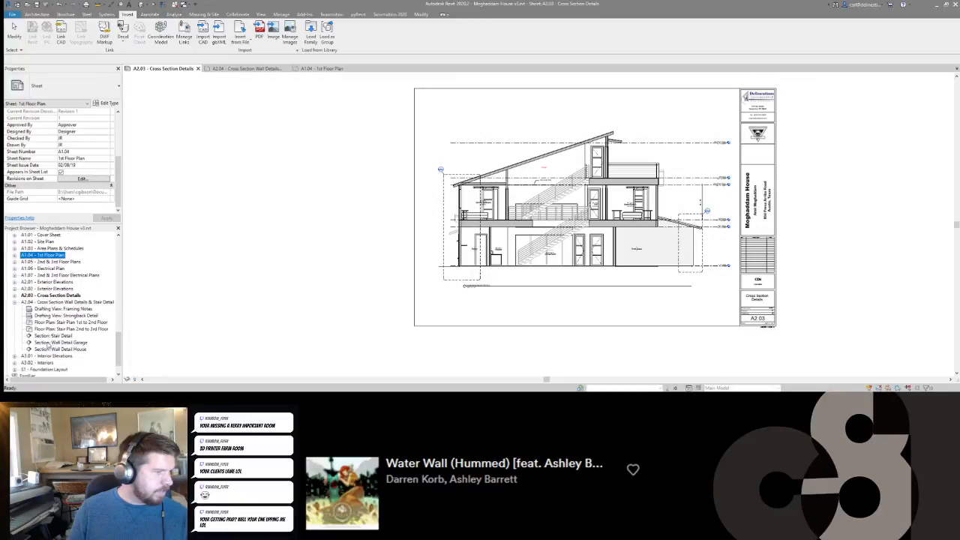
{"action": "left_click", "coordinate": [45, 343]}
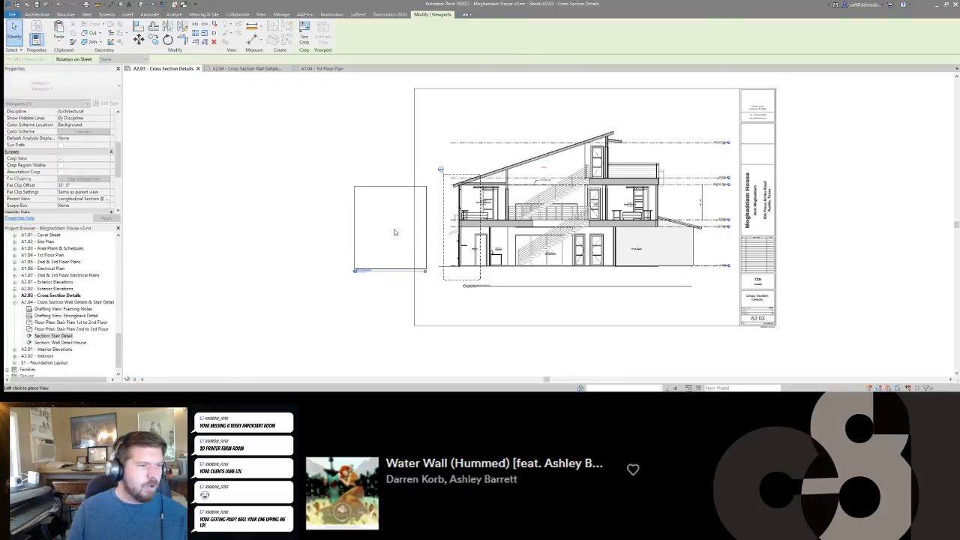
{"action": "left_click", "coordinate": [390, 229]}
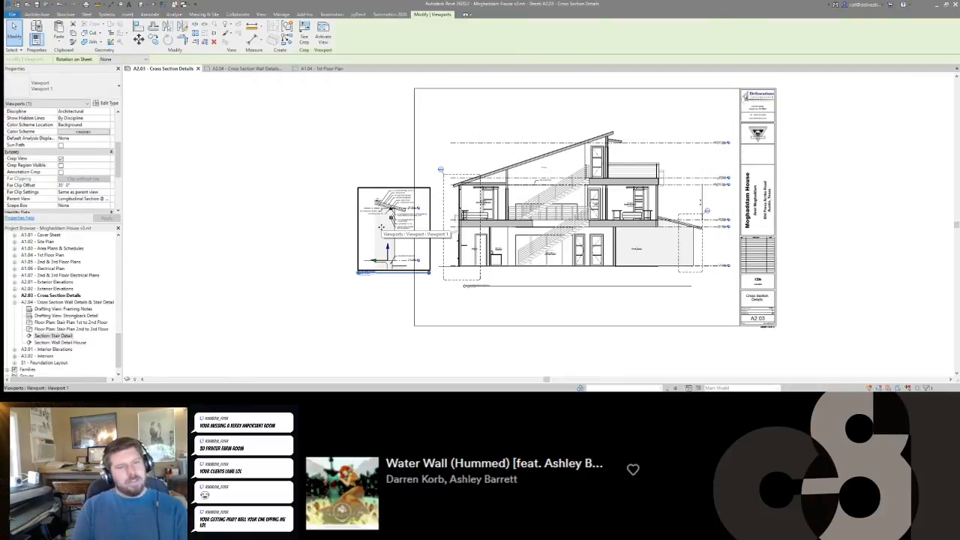
{"action": "key", "text": "Delete"}
Activate the section view and delete the Wall Detail Garage callout together with its view.
{"action": "double_click", "coordinate": [679, 241]}
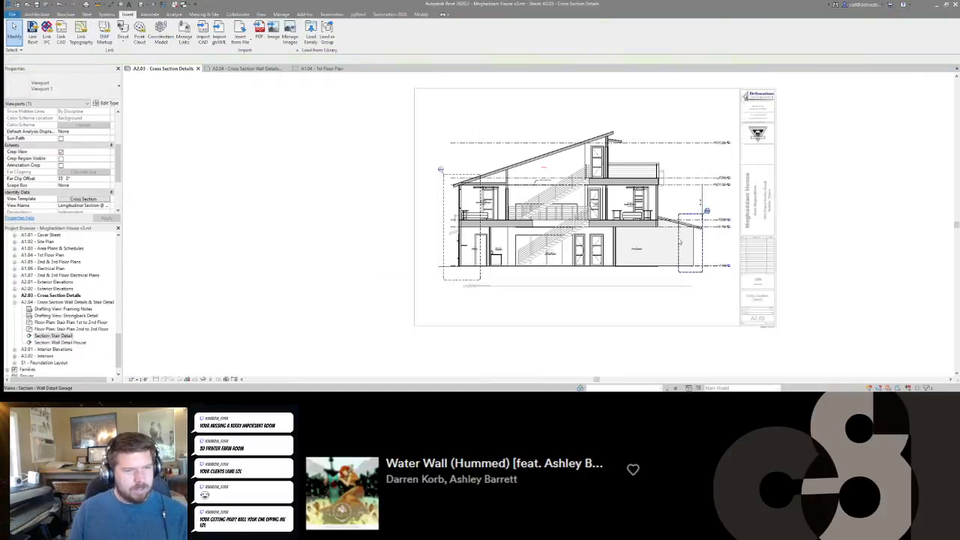
{"action": "left_click", "coordinate": [678, 245]}
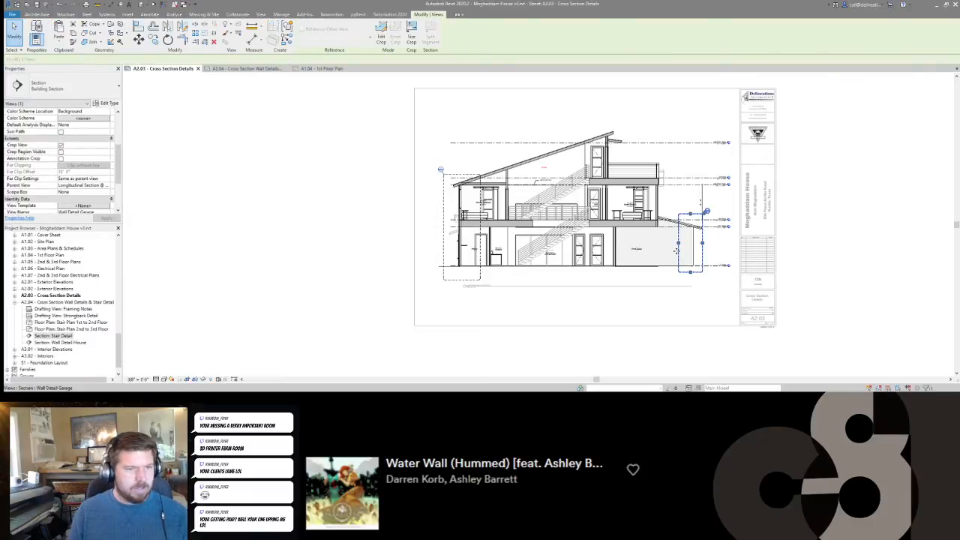
{"action": "key", "text": "Delete"}
{"action": "left_click", "coordinate": [510, 224]}
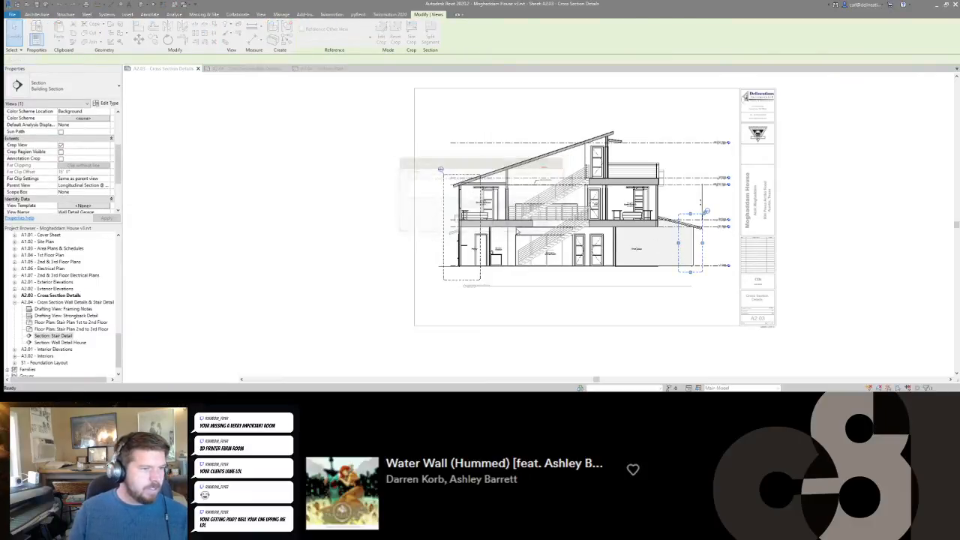
Open Section Thru House1, place the Wall Detail Garage callout around the outer wall under the low roof, and close that view.
{"action": "scroll", "coordinate": [66, 307], "scroll_direction": "up", "scroll_amount": 6}
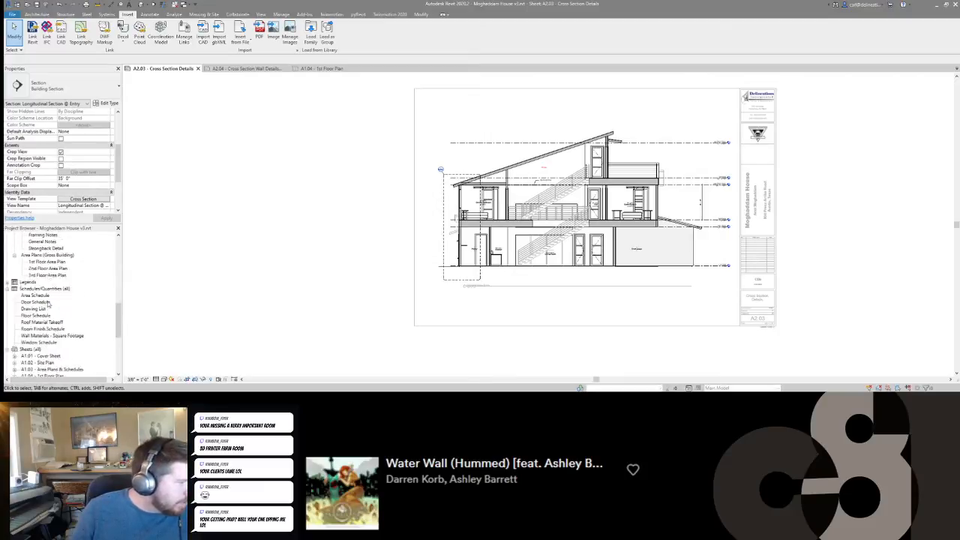
{"action": "scroll", "coordinate": [33, 302], "scroll_direction": "up", "scroll_amount": 3}
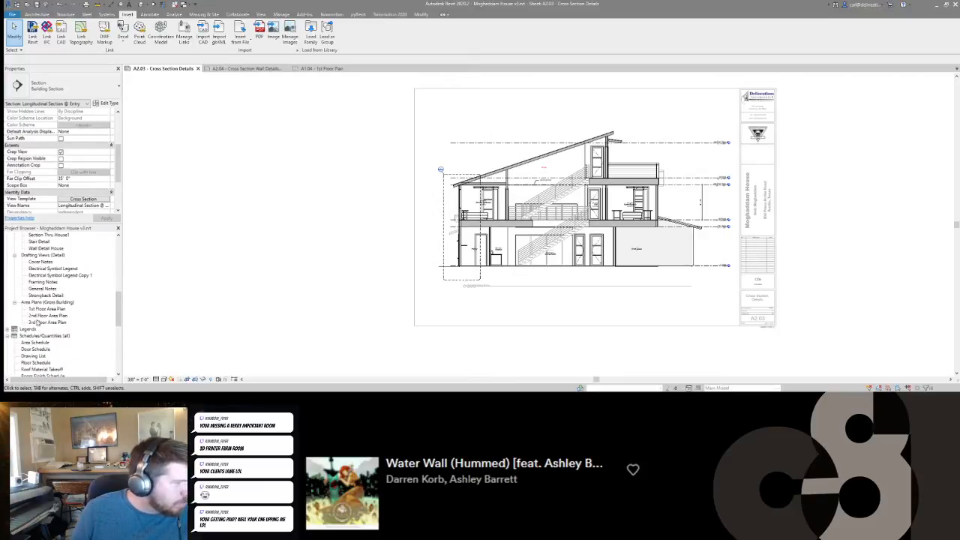
{"action": "scroll", "coordinate": [33, 283], "scroll_direction": "up", "scroll_amount": 2}
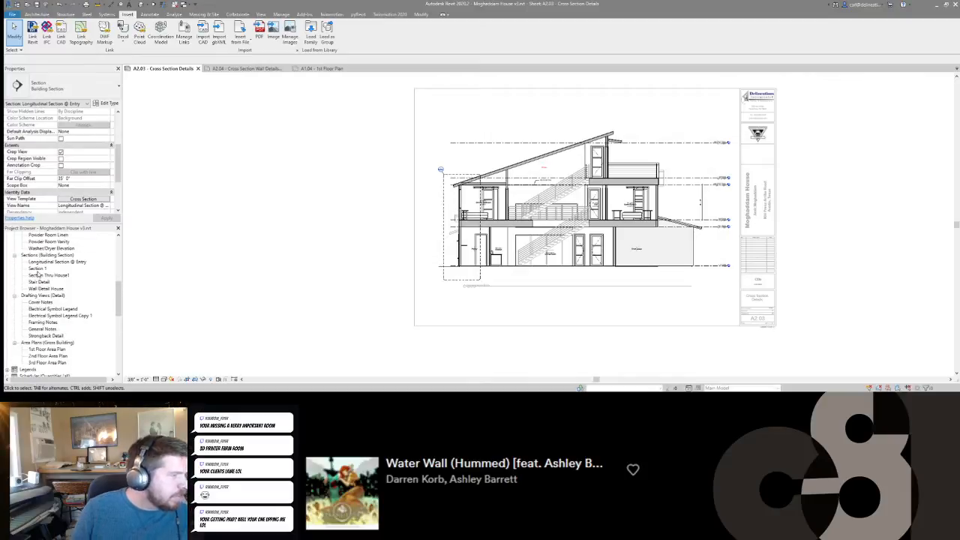
{"action": "double_click", "coordinate": [39, 276]}
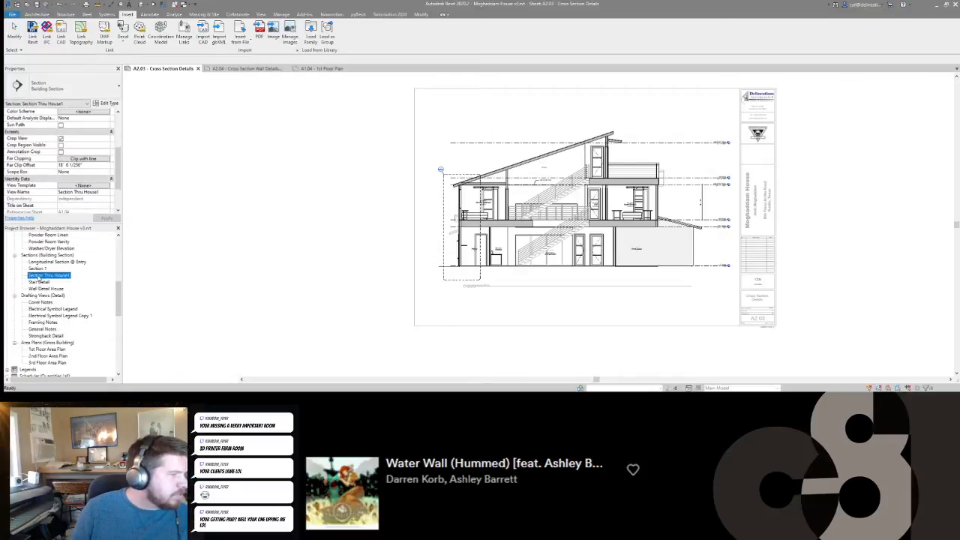
{"action": "key", "text": "ctrl+z"}
{"action": "left_click", "coordinate": [673, 249]}
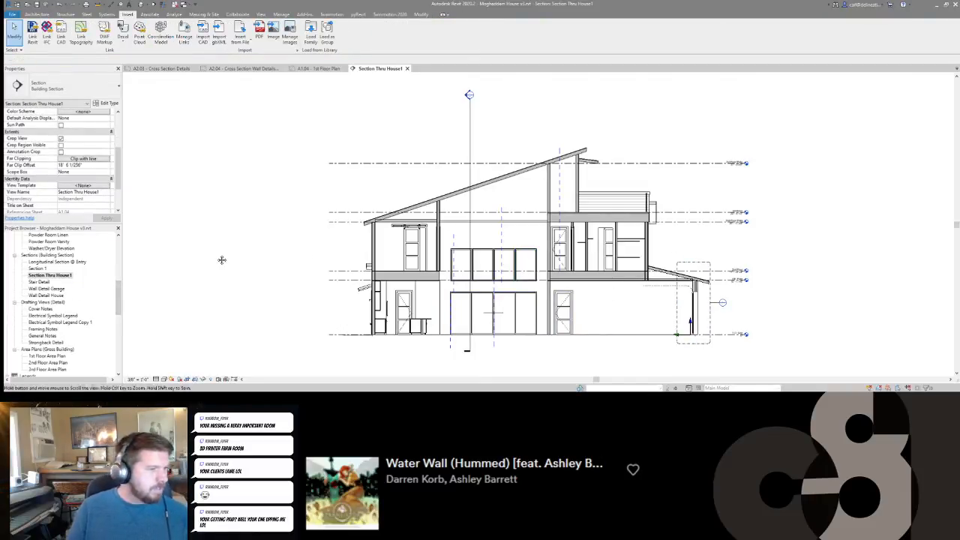
{"action": "left_click", "coordinate": [406, 68]}
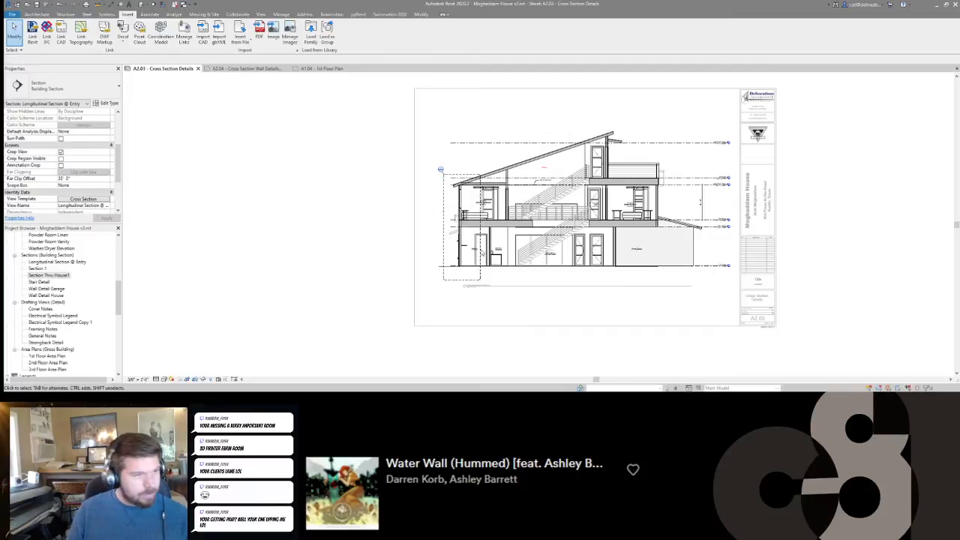
Extend the vertical level dimension string up to the 3rd Floor and 3rd Floor Plate levels.
{"action": "scroll", "coordinate": [469, 163], "scroll_direction": "up", "scroll_amount": 3}
{"action": "scroll", "coordinate": [759, 258], "scroll_direction": "up", "scroll_amount": 3}
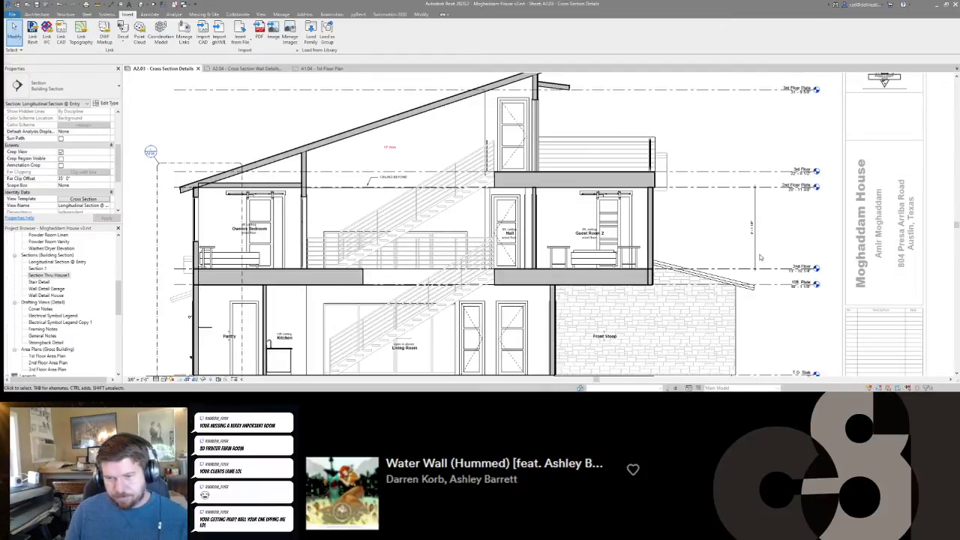
{"action": "left_click", "coordinate": [754, 255]}
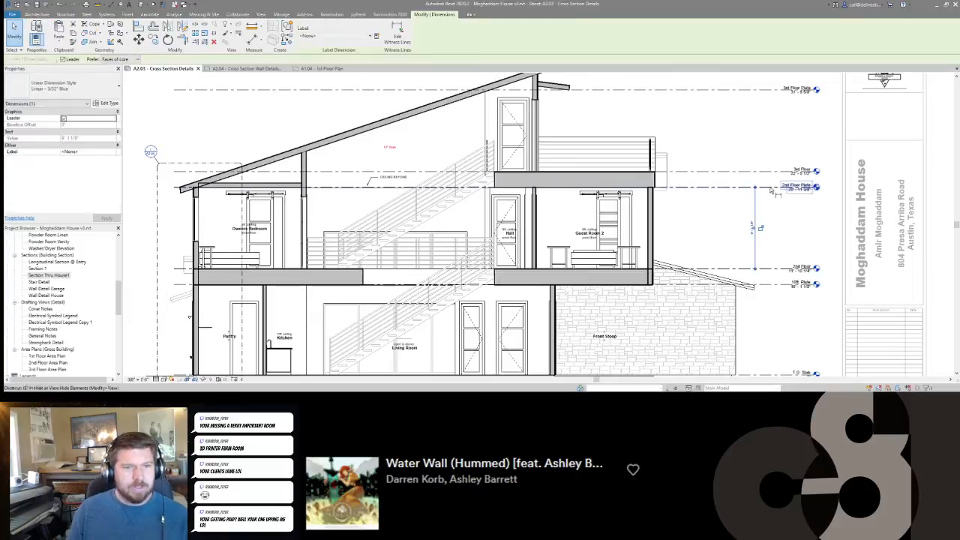
{"action": "left_click", "coordinate": [748, 97]}
{"action": "key", "text": "e"}
{"action": "key", "text": "w"}
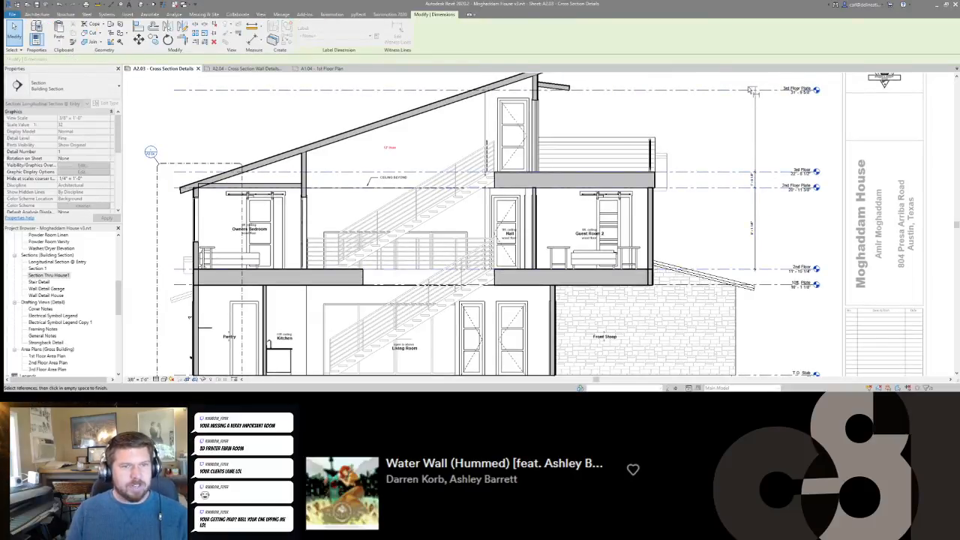
{"action": "left_click", "coordinate": [720, 145]}
{"action": "scroll", "coordinate": [719, 210], "scroll_direction": "down", "scroll_amount": 2}
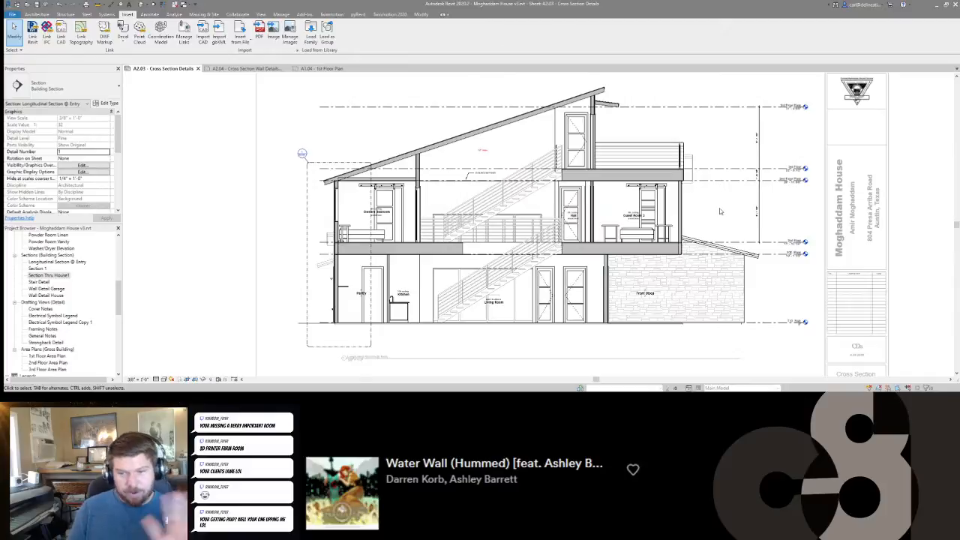
Hide the Furniture category in the model overrides of the section's assigned Cross Section view template.
{"action": "middle_click_drag", "start_coordinate": [646, 218], "coordinate": [659, 213]}
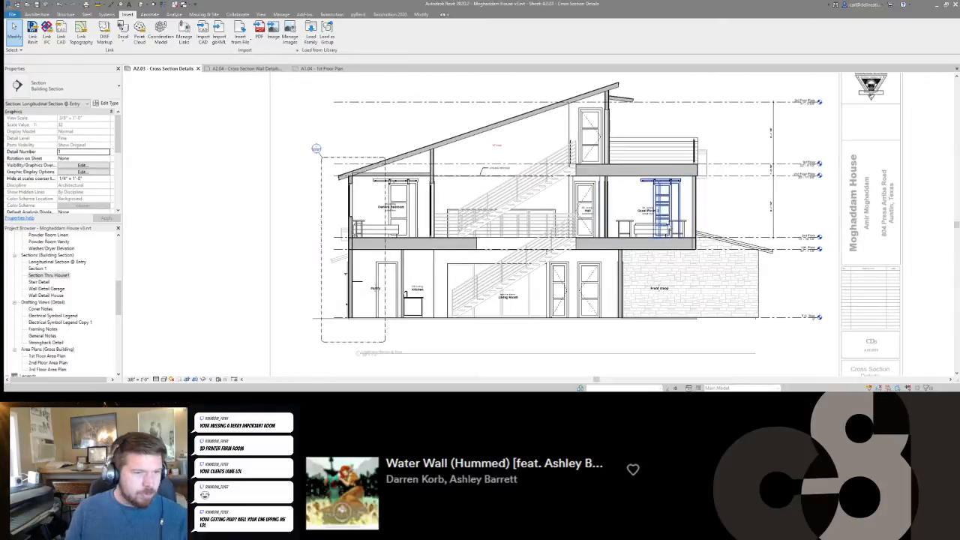
{"action": "scroll", "coordinate": [575, 214], "scroll_direction": "up", "scroll_amount": 4}
{"action": "scroll", "coordinate": [631, 229], "scroll_direction": "down", "scroll_amount": 2}
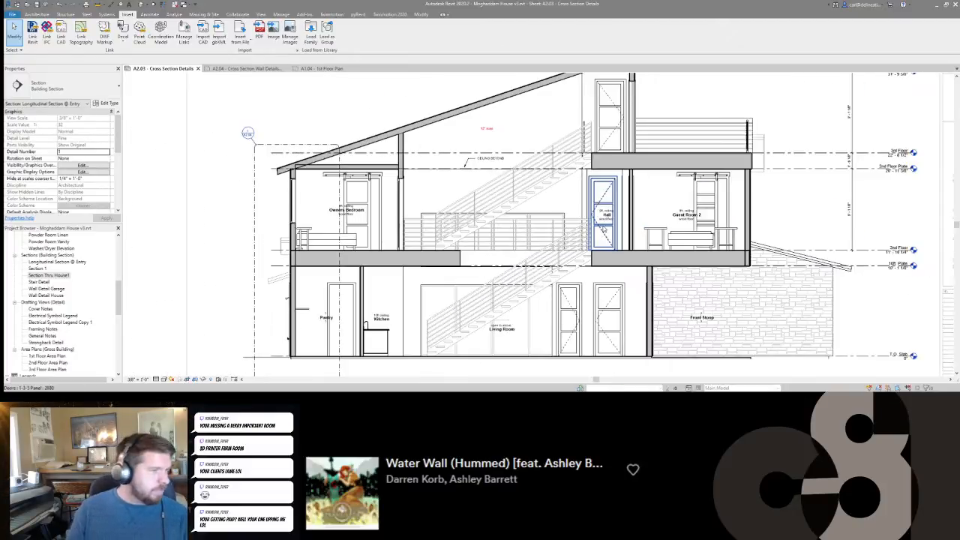
{"action": "scroll", "coordinate": [60, 172], "scroll_direction": "down", "scroll_amount": 5}
{"action": "left_click", "coordinate": [83, 171]}
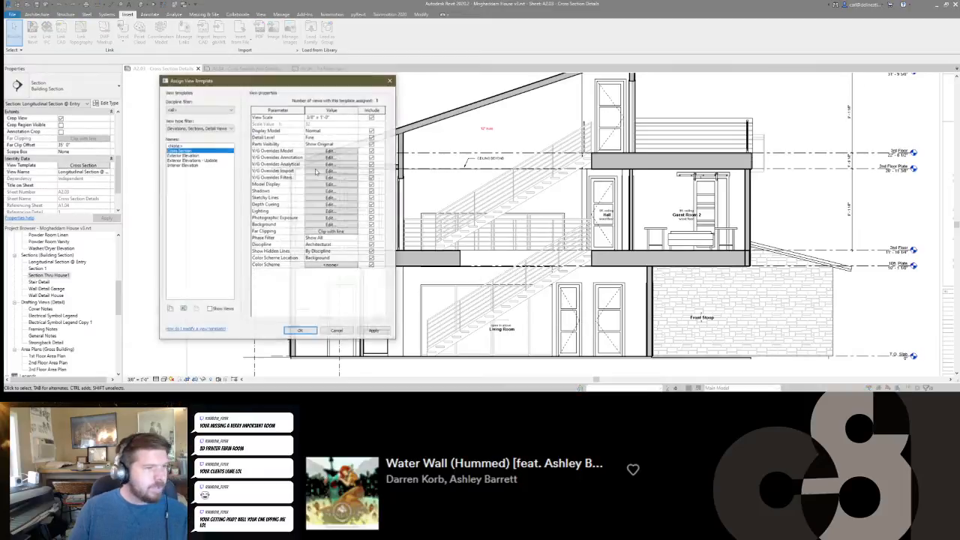
{"action": "left_click", "coordinate": [325, 146]}
{"action": "left_click", "coordinate": [329, 151]}
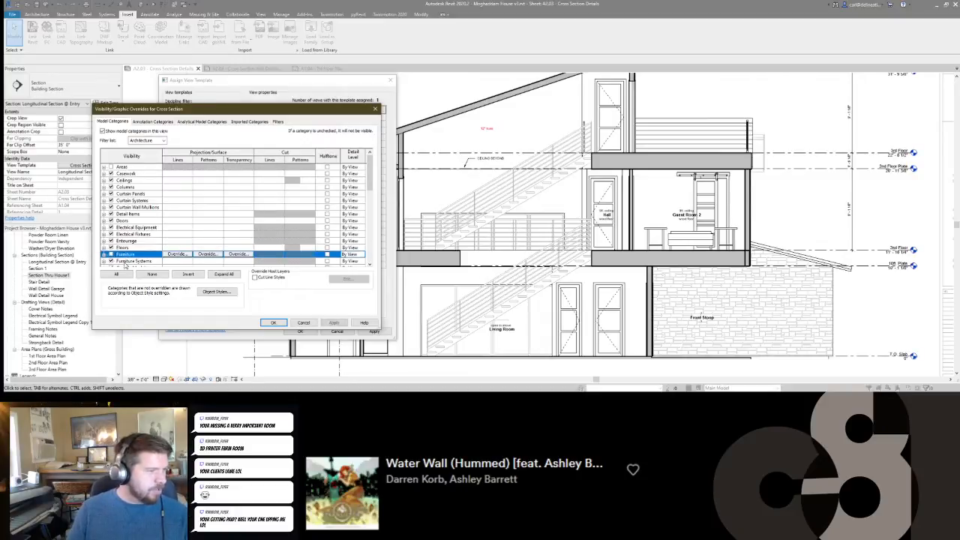
{"action": "left_click", "coordinate": [273, 322]}
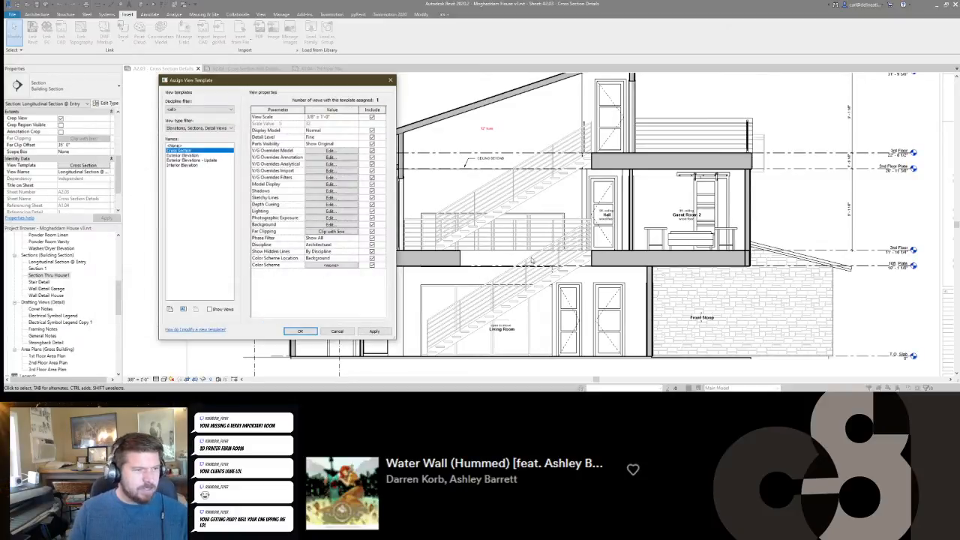
{"action": "left_click", "coordinate": [298, 331]}
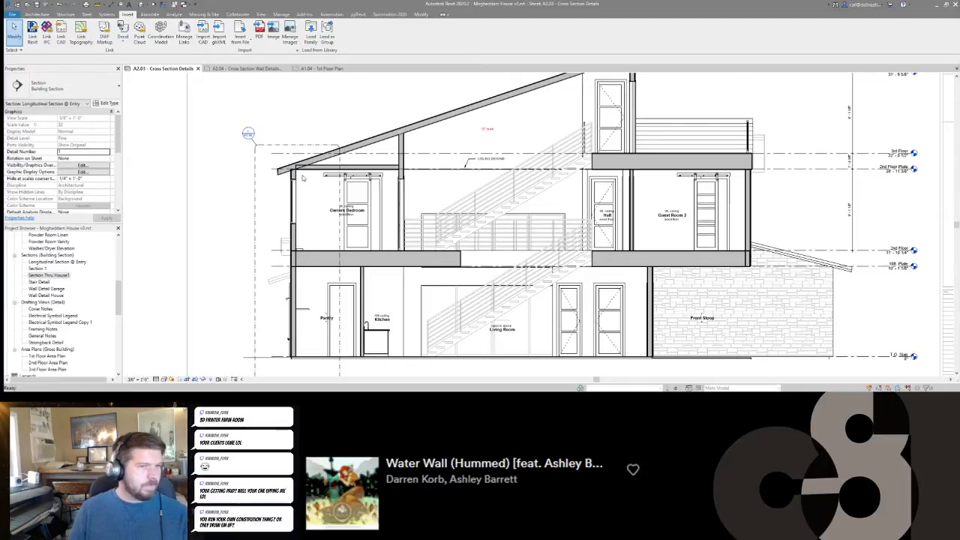
Examine the ground floor of the section, from the pantry and kitchen across to the front stoop.
{"action": "scroll", "coordinate": [517, 211], "scroll_direction": "down", "scroll_amount": 1}
{"action": "middle_click_drag", "start_coordinate": [393, 309], "coordinate": [439, 298]}
{"action": "scroll", "coordinate": [440, 300], "scroll_direction": "up", "scroll_amount": 1}
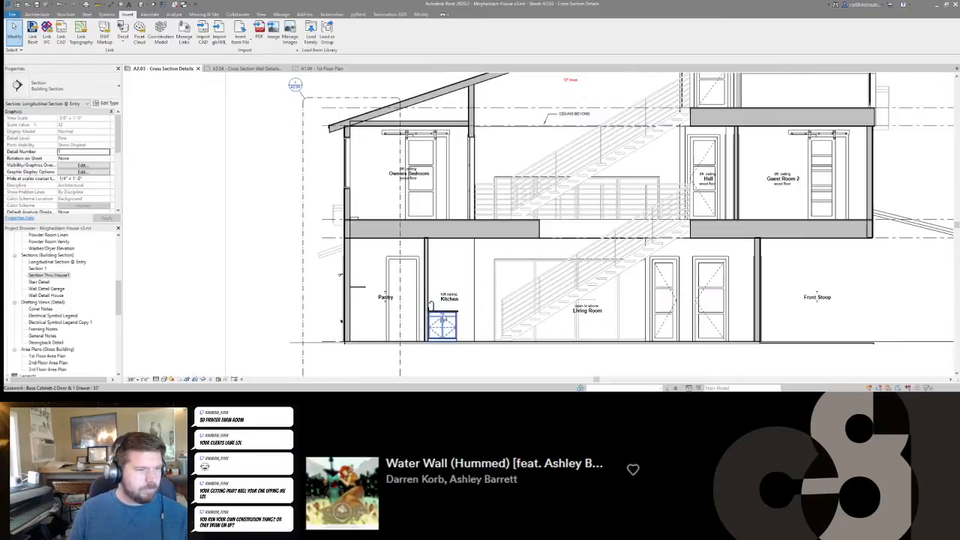
{"action": "middle_click_drag", "start_coordinate": [459, 259], "coordinate": [452, 232]}
{"action": "scroll", "coordinate": [452, 231], "scroll_direction": "down", "scroll_amount": 1}
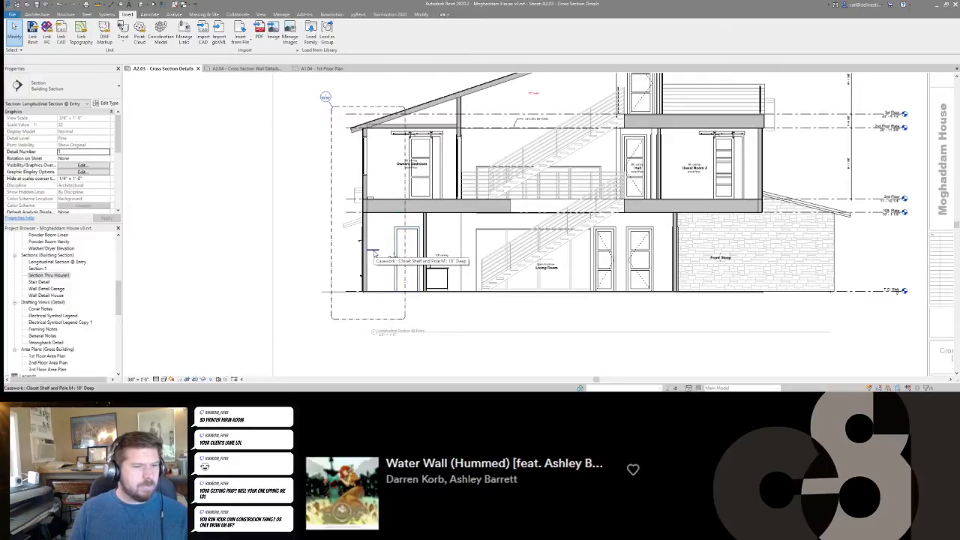
{"action": "middle_click_drag", "start_coordinate": [782, 257], "coordinate": [681, 261]}
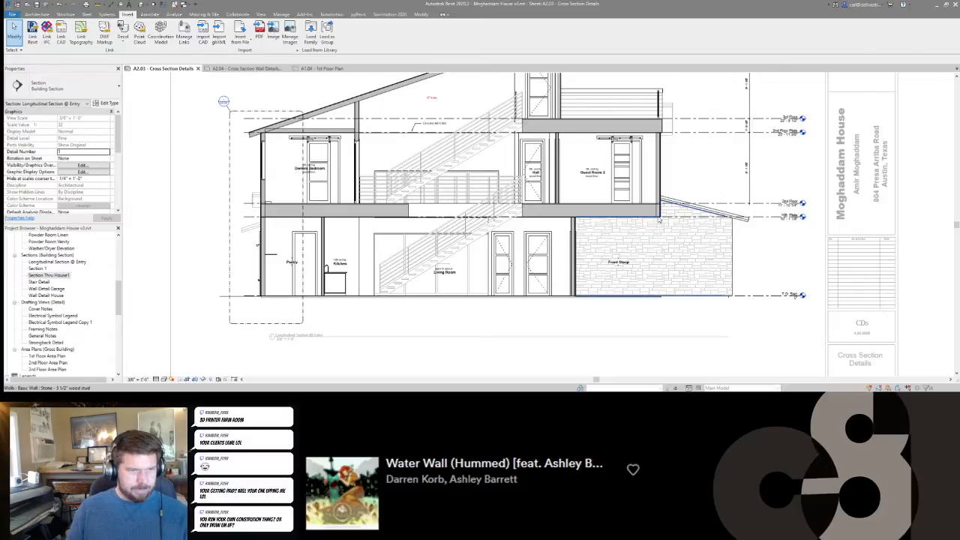
Join the exterior wall of Guest Room 2 with the floor beneath it.
{"action": "scroll", "coordinate": [654, 231], "scroll_direction": "up", "scroll_amount": 5}
{"action": "scroll", "coordinate": [626, 222], "scroll_direction": "down", "scroll_amount": 3}
{"action": "scroll", "coordinate": [623, 219], "scroll_direction": "up", "scroll_amount": 1}
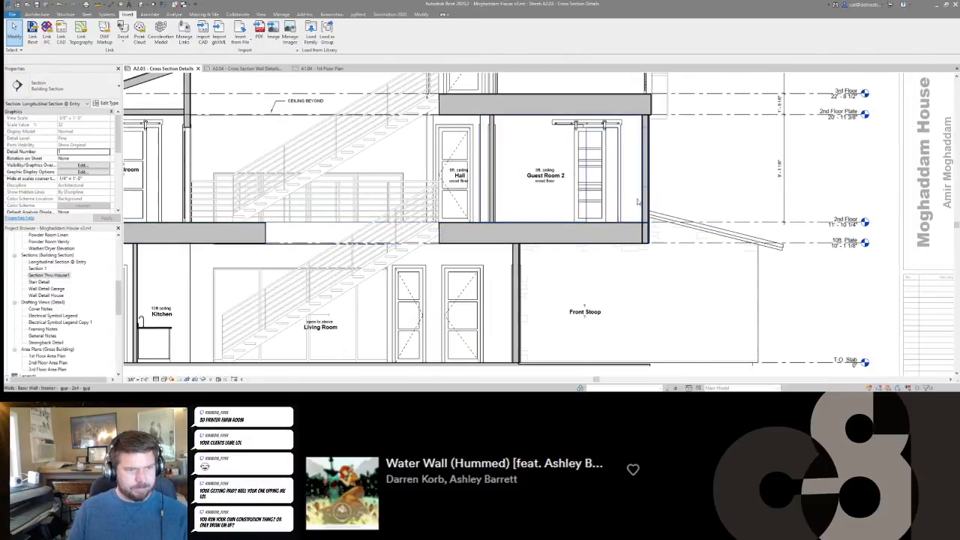
{"action": "middle_click_drag", "start_coordinate": [650, 207], "coordinate": [645, 229]}
{"action": "scroll", "coordinate": [646, 221], "scroll_direction": "up", "scroll_amount": 3}
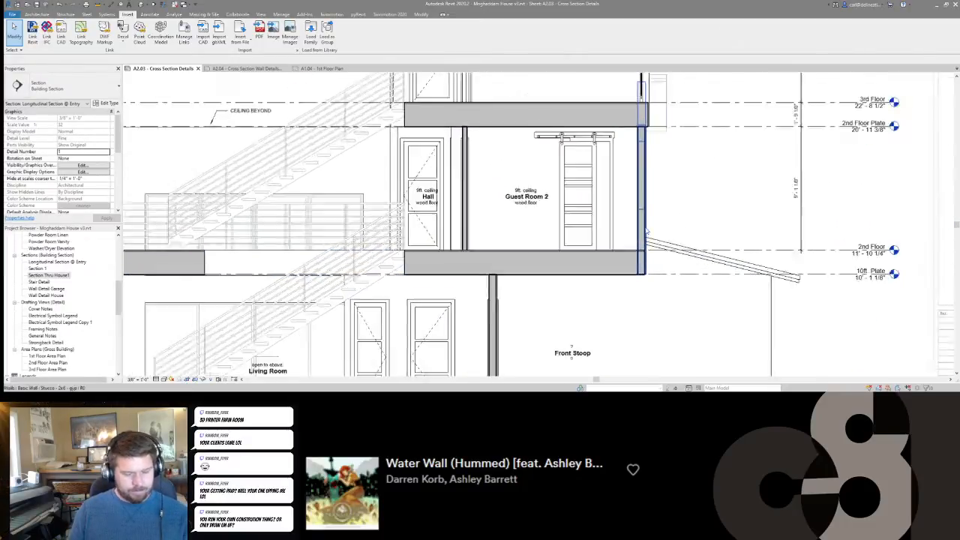
{"action": "scroll", "coordinate": [646, 220], "scroll_direction": "down", "scroll_amount": 1}
{"action": "key", "text": "j"}
{"action": "key", "text": "g"}
{"action": "left_click", "coordinate": [646, 224]}
{"action": "left_click", "coordinate": [614, 260]}
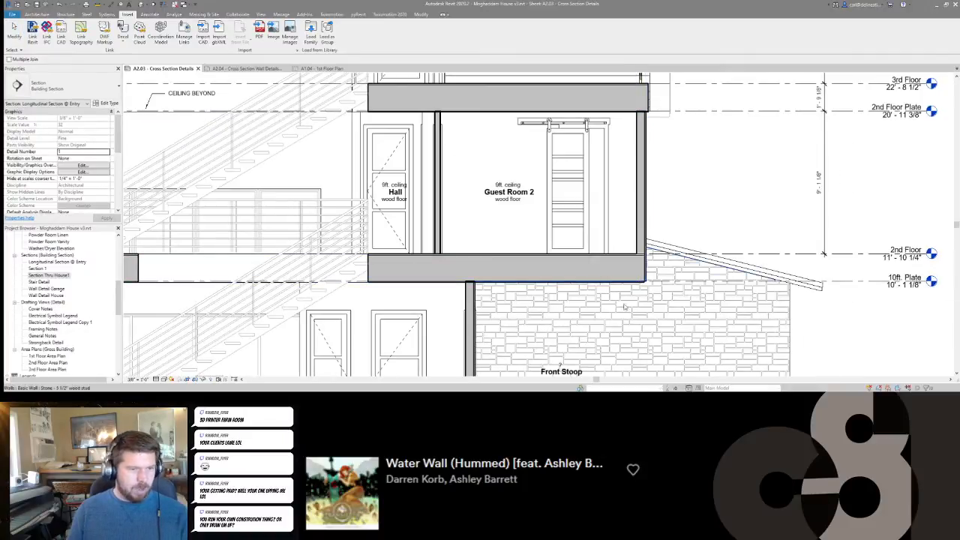
{"action": "key", "text": "Escape"}
Examine the sloped roof, its wall connections and the 12" truss note above the stairs.
{"action": "scroll", "coordinate": [640, 260], "scroll_direction": "down", "scroll_amount": 4}
{"action": "scroll", "coordinate": [556, 235], "scroll_direction": "up", "scroll_amount": 3}
{"action": "scroll", "coordinate": [600, 180], "scroll_direction": "down", "scroll_amount": 1}
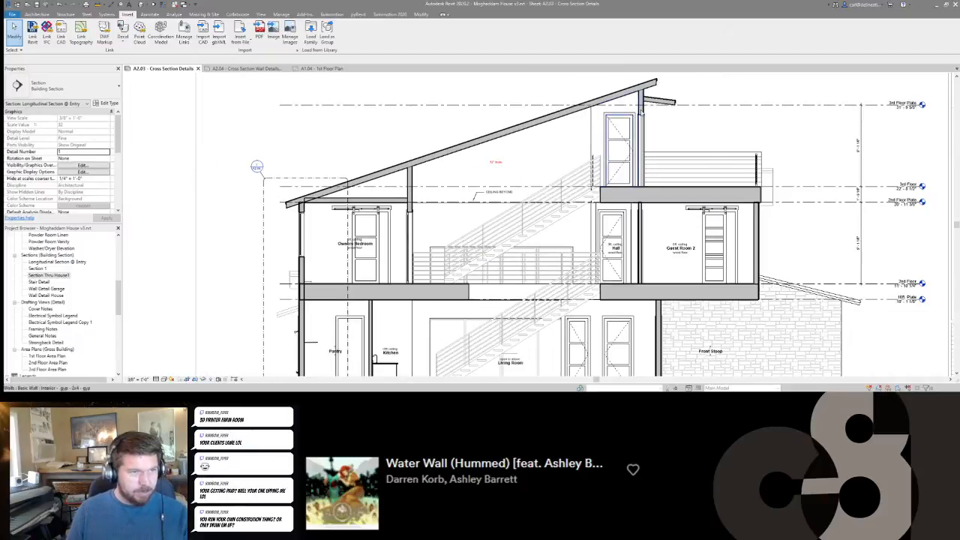
{"action": "scroll", "coordinate": [489, 205], "scroll_direction": "down", "scroll_amount": 3}
{"action": "scroll", "coordinate": [440, 213], "scroll_direction": "up", "scroll_amount": 3}
{"action": "scroll", "coordinate": [440, 213], "scroll_direction": "up", "scroll_amount": 1}
{"action": "scroll", "coordinate": [468, 214], "scroll_direction": "down", "scroll_amount": 3}
{"action": "scroll", "coordinate": [510, 209], "scroll_direction": "up", "scroll_amount": 1}
{"action": "scroll", "coordinate": [574, 206], "scroll_direction": "up", "scroll_amount": 2}
{"action": "scroll", "coordinate": [575, 205], "scroll_direction": "up", "scroll_amount": 1}
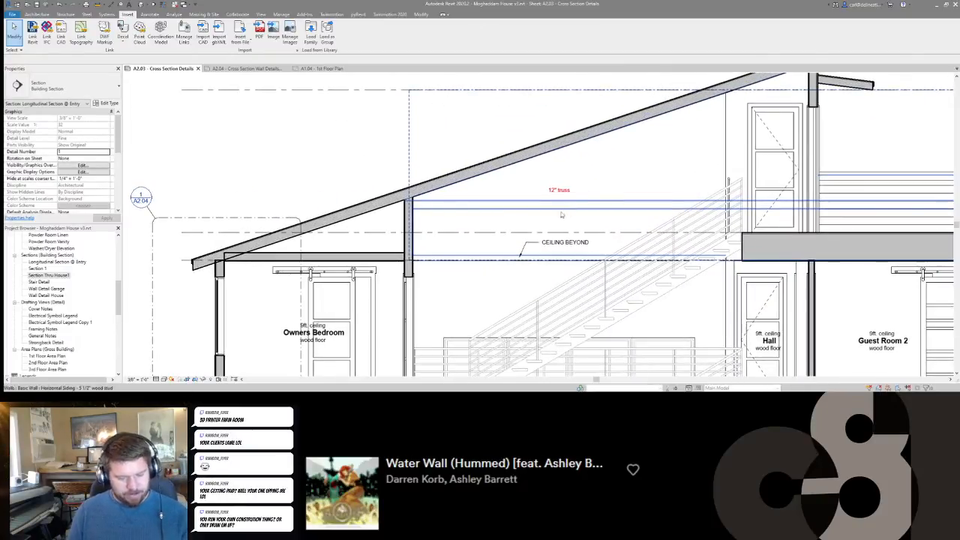
{"action": "middle_click_drag", "start_coordinate": [561, 214], "coordinate": [552, 227]}
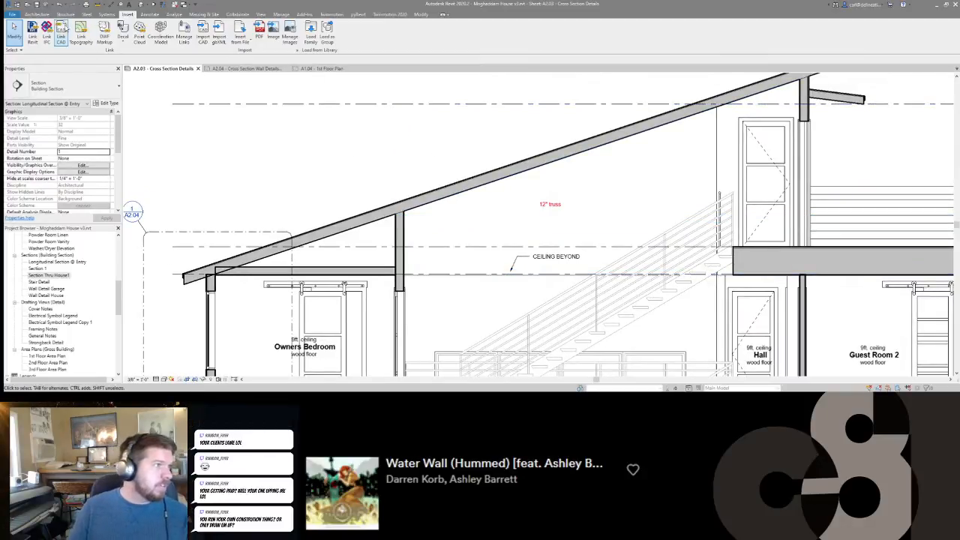
{"action": "scroll", "coordinate": [527, 168], "scroll_direction": "down", "scroll_amount": 3}
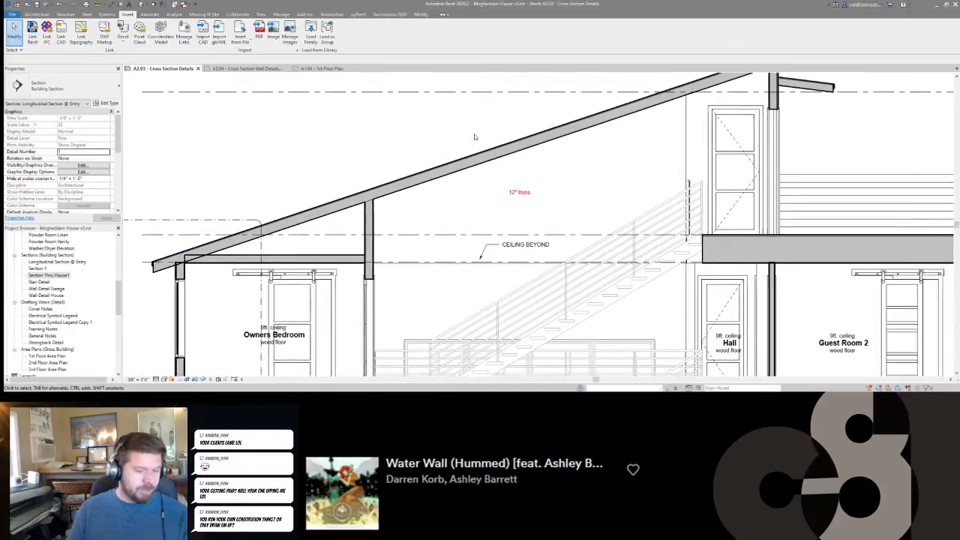
Start a filled region with the Lines style and create a boundary line offset 12" below the sloped roof's top edge.
{"action": "key", "text": "f"}
{"action": "key", "text": "r"}
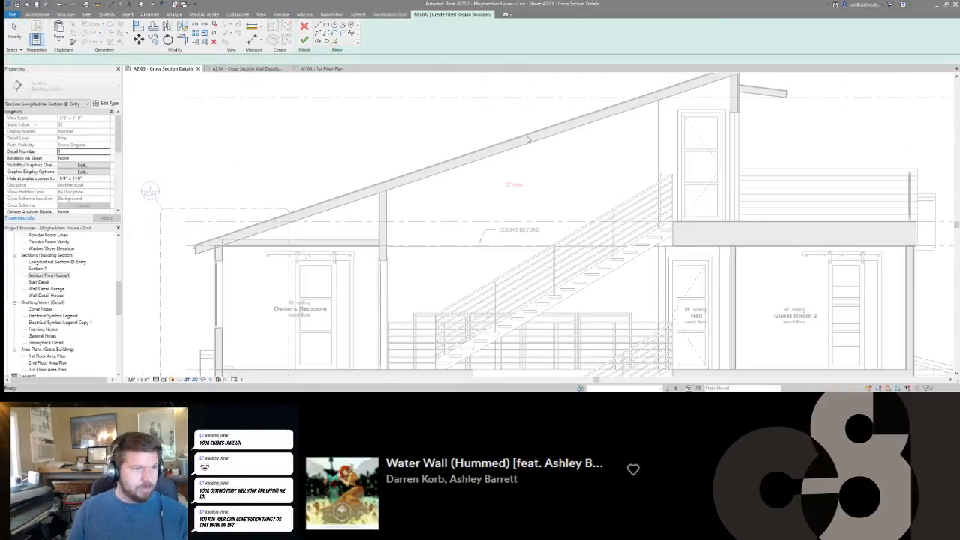
{"action": "left_click", "coordinate": [390, 36]}
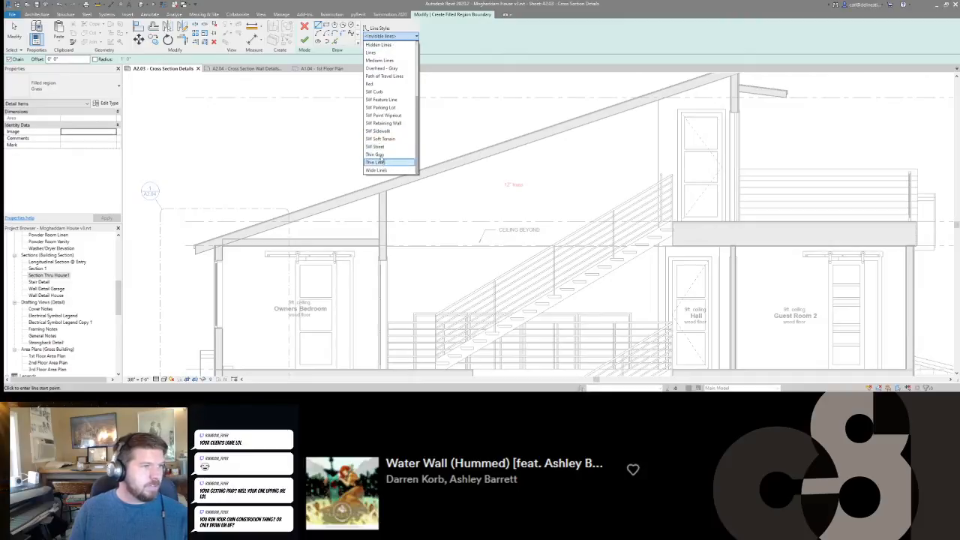
{"action": "left_click", "coordinate": [372, 52]}
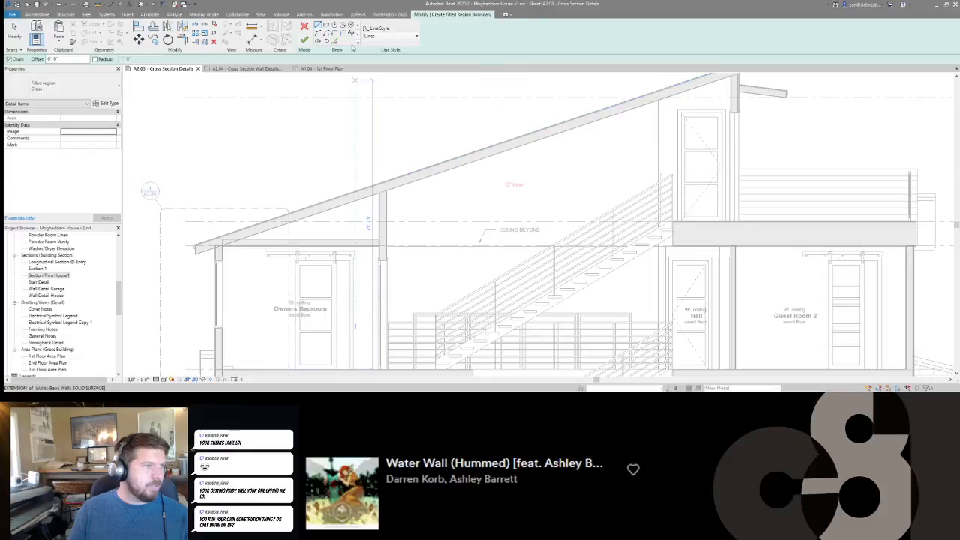
{"action": "left_click", "coordinate": [335, 43]}
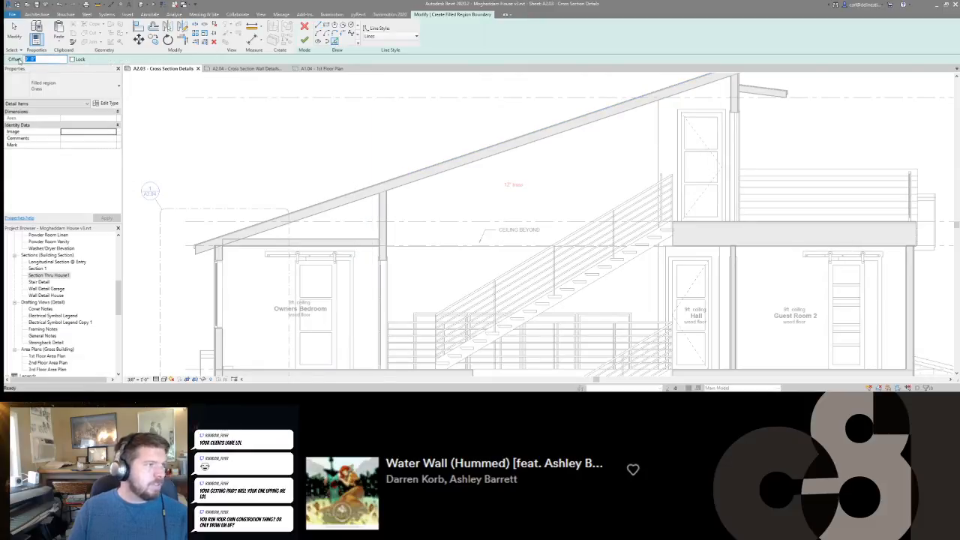
{"action": "type", "text": "12\""}
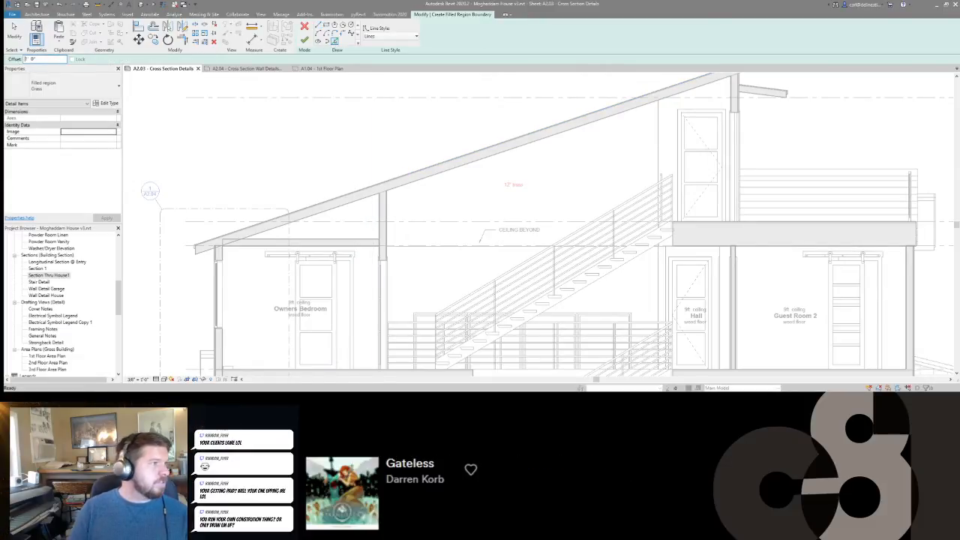
{"action": "scroll", "coordinate": [442, 168], "scroll_direction": "up", "scroll_amount": 3}
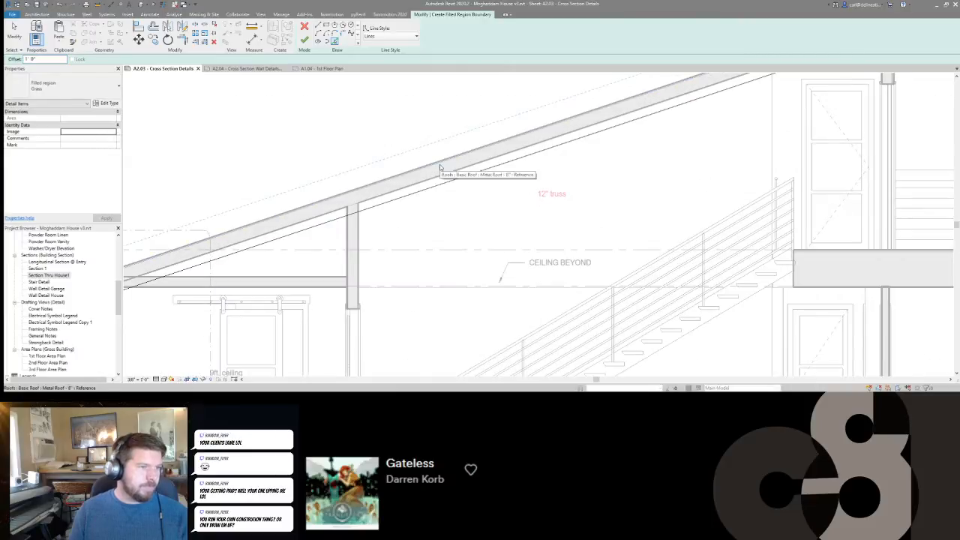
{"action": "key", "text": "Escape"}
{"action": "scroll", "coordinate": [522, 227], "scroll_direction": "down", "scroll_amount": 3}
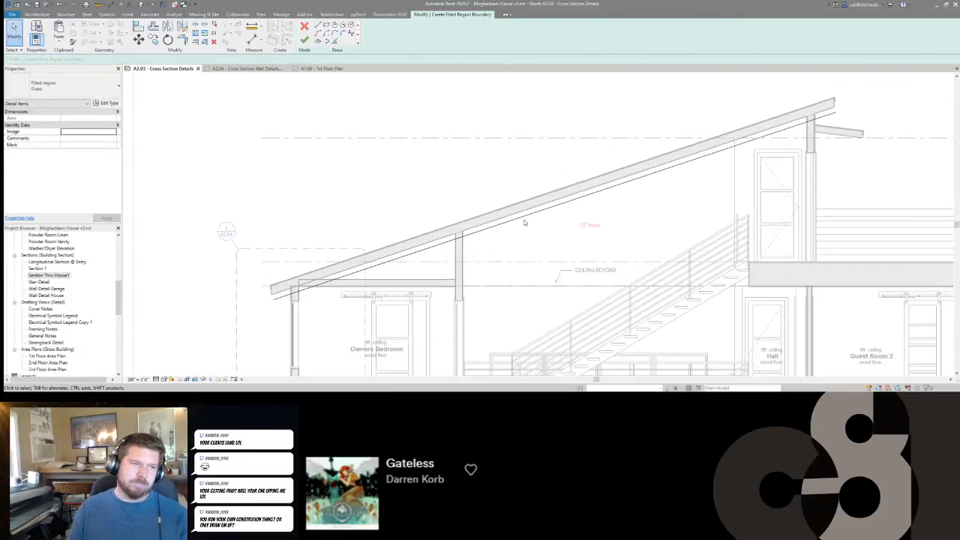
{"action": "scroll", "coordinate": [523, 212], "scroll_direction": "up", "scroll_amount": 3}
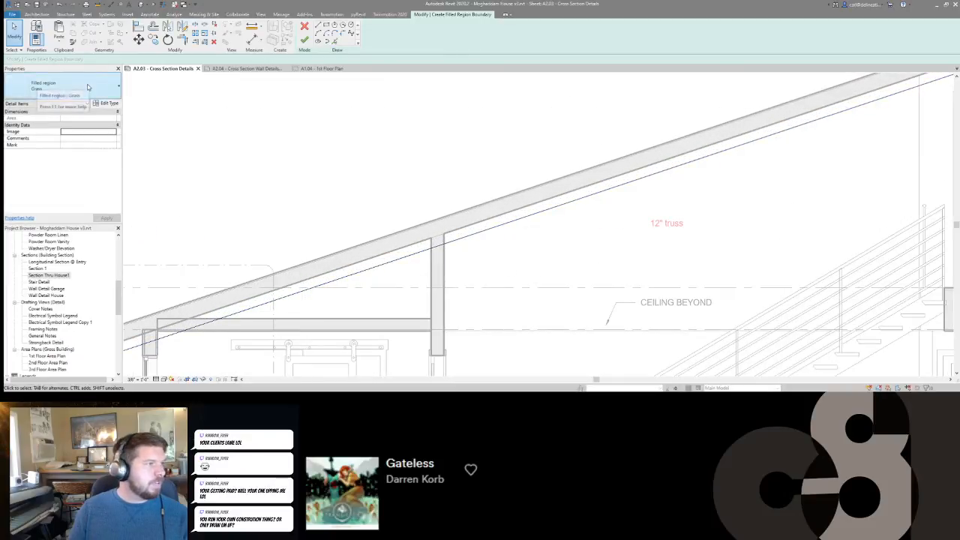
{"action": "scroll", "coordinate": [525, 144], "scroll_direction": "down", "scroll_amount": 4}
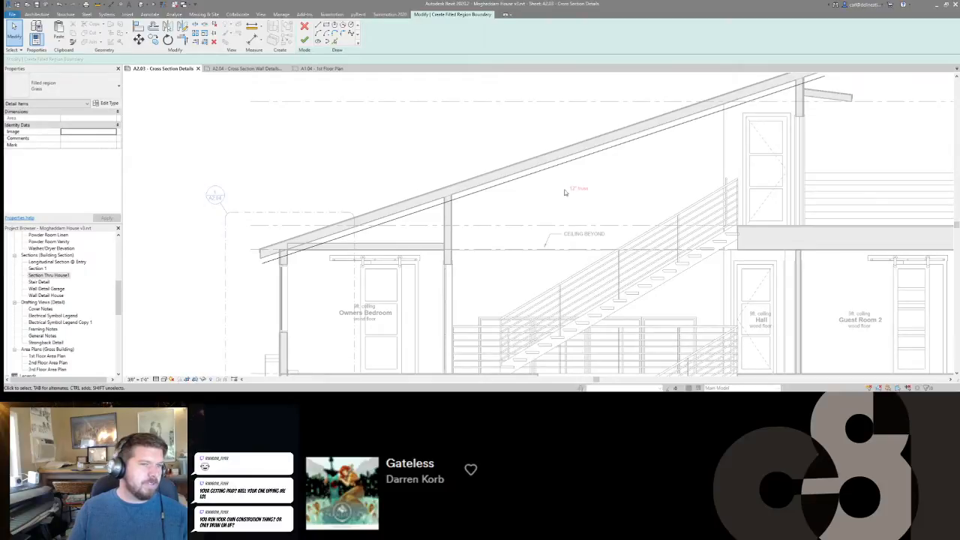
Add filled-region boundary lines parallel to the sloped roof at a 3 1/2" offset, using the Lines style.
{"action": "middle_click_drag", "start_coordinate": [533, 198], "coordinate": [532, 207]}
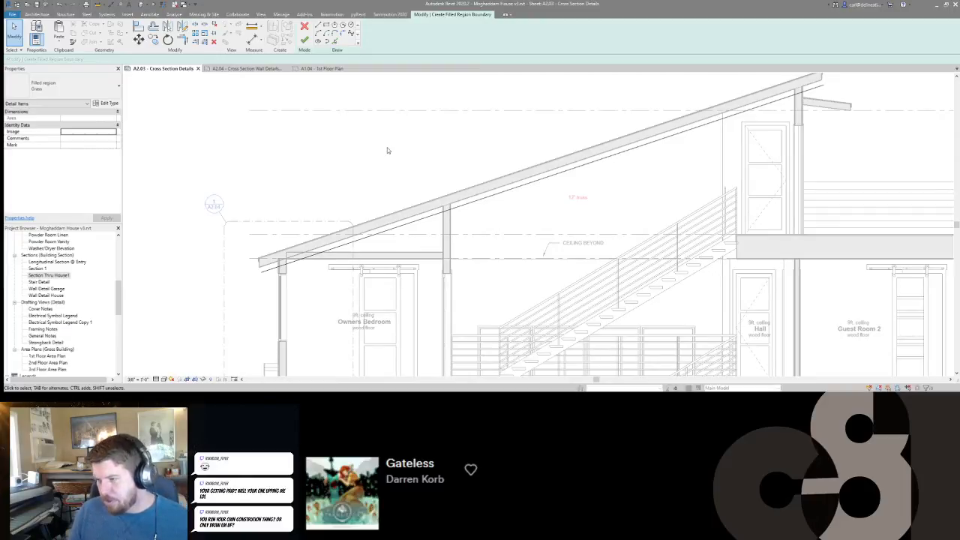
{"action": "scroll", "coordinate": [351, 142], "scroll_direction": "down", "scroll_amount": 3}
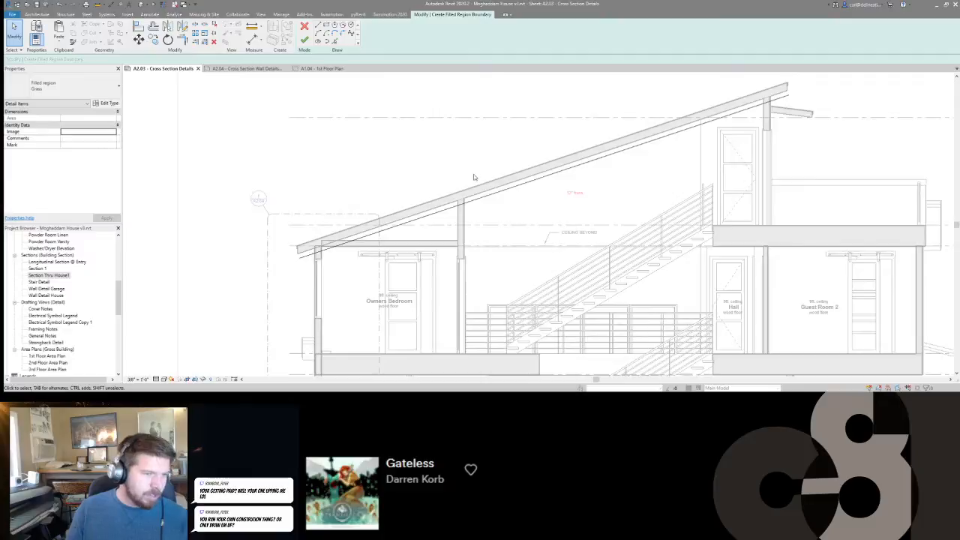
{"action": "scroll", "coordinate": [484, 191], "scroll_direction": "up", "scroll_amount": 2}
{"action": "scroll", "coordinate": [597, 203], "scroll_direction": "down", "scroll_amount": 2}
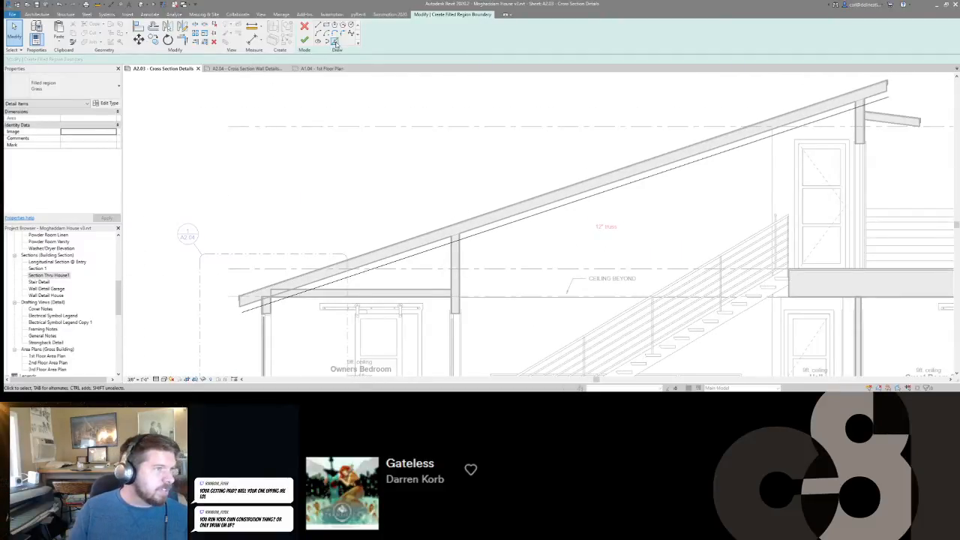
{"action": "left_click", "coordinate": [335, 43]}
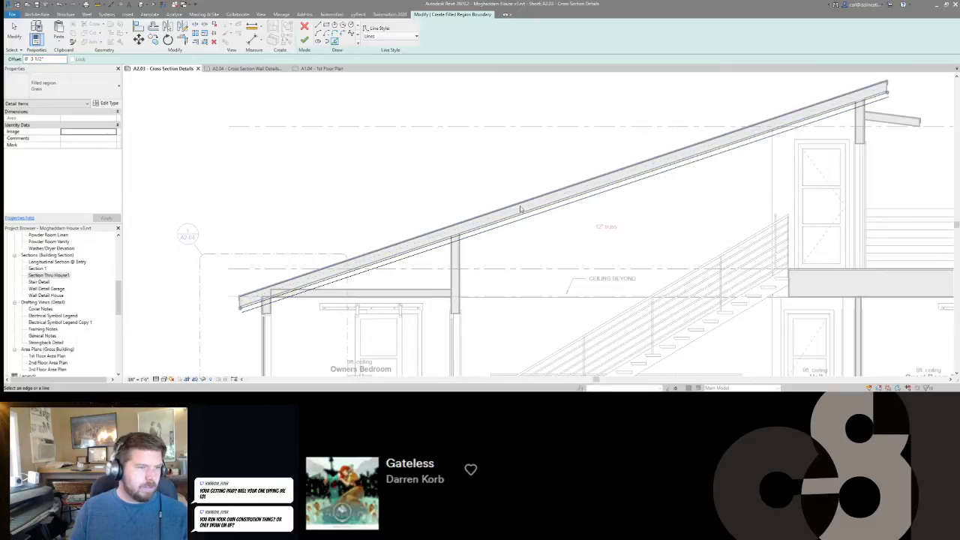
{"action": "scroll", "coordinate": [525, 225], "scroll_direction": "up", "scroll_amount": 4}
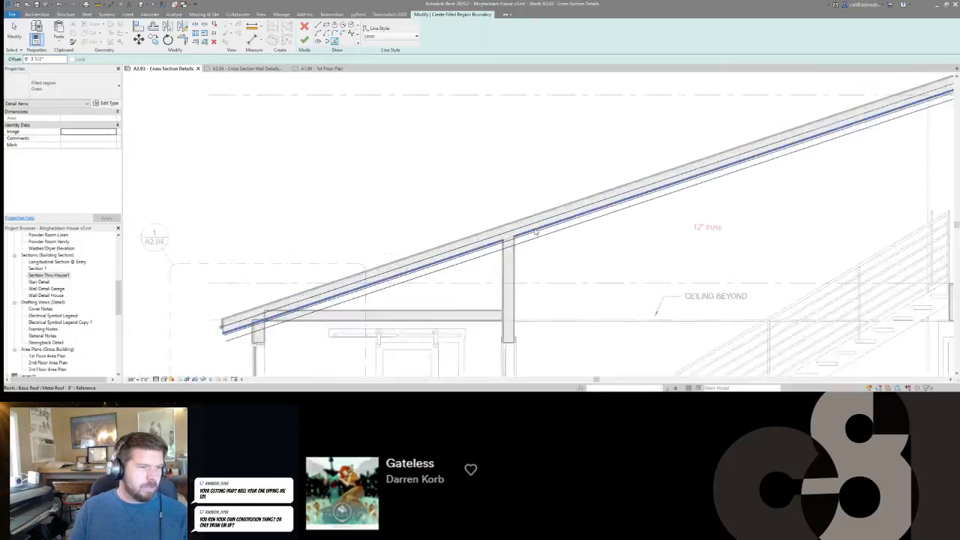
{"action": "scroll", "coordinate": [567, 253], "scroll_direction": "down", "scroll_amount": 5}
{"action": "key", "text": "Escape"}
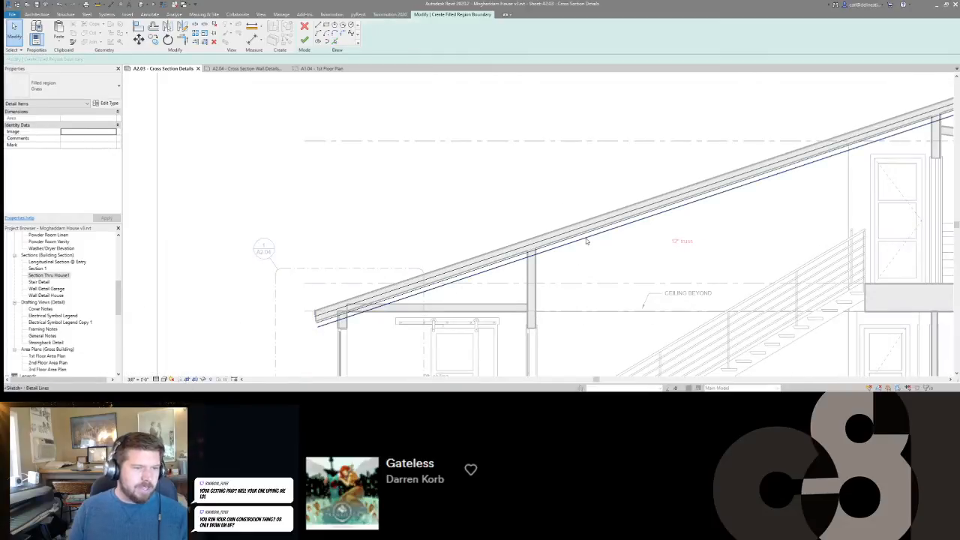
Move the lower truss boundary lines down from the line within the roof, perpendicular to the roof slope.
{"action": "left_click", "coordinate": [586, 236]}
{"action": "scroll", "coordinate": [585, 237], "scroll_direction": "up", "scroll_amount": 3}
{"action": "left_click", "coordinate": [587, 239], "text": "ctrl"}
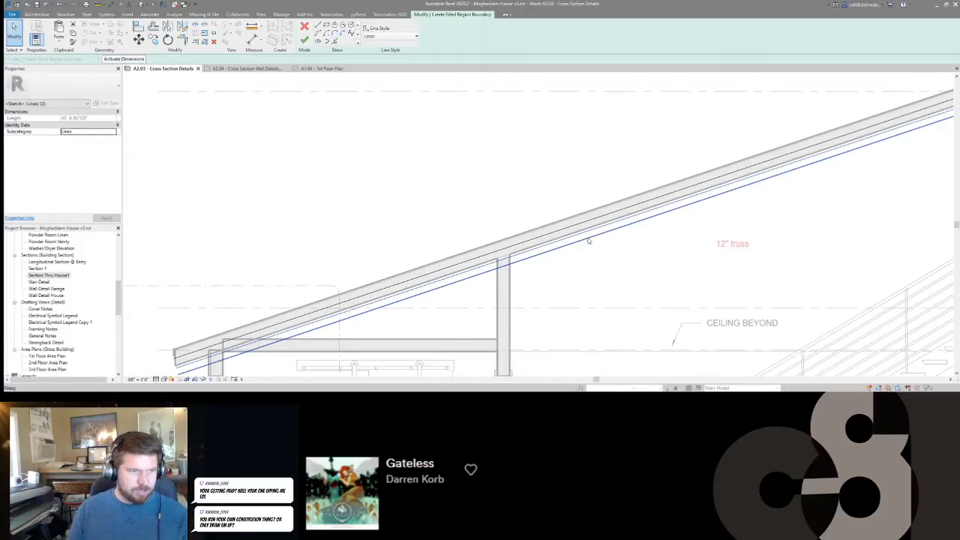
{"action": "key", "text": "m"}
{"action": "key", "text": "v"}
{"action": "scroll", "coordinate": [594, 231], "scroll_direction": "up", "scroll_amount": 2}
{"action": "scroll", "coordinate": [598, 222], "scroll_direction": "down", "scroll_amount": 1}
{"action": "left_click", "coordinate": [594, 216]}
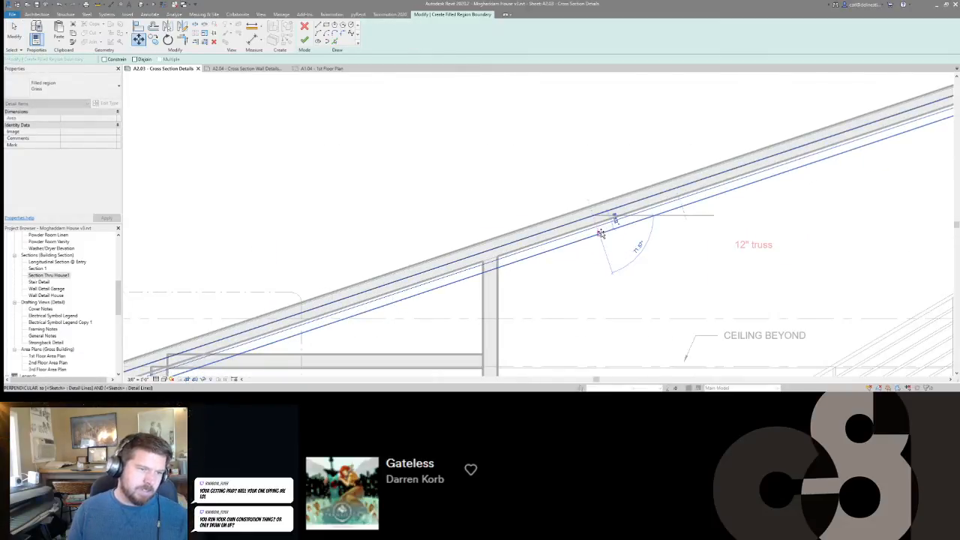
{"action": "left_click", "coordinate": [603, 234]}
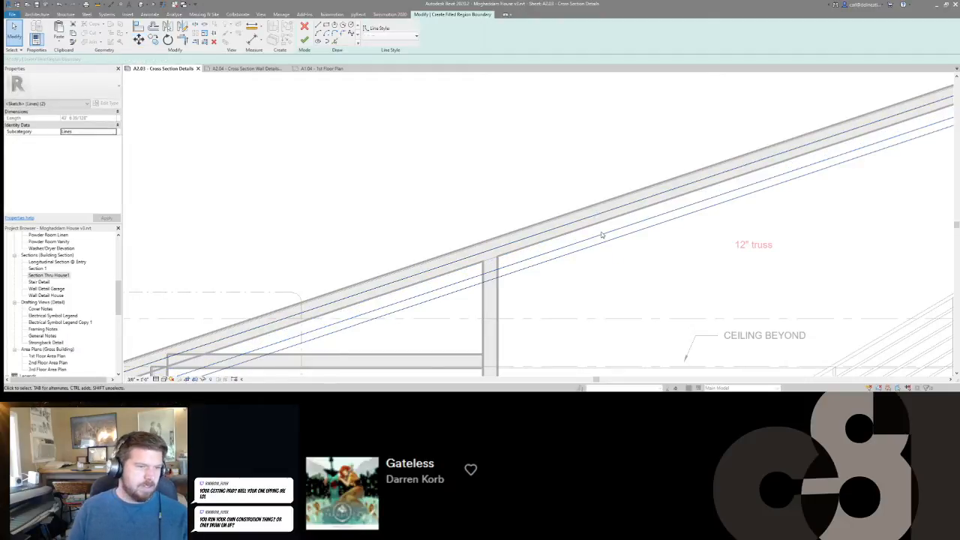
{"action": "scroll", "coordinate": [551, 223], "scroll_direction": "down", "scroll_amount": 1}
{"action": "scroll", "coordinate": [551, 223], "scroll_direction": "down", "scroll_amount": 2}
{"action": "scroll", "coordinate": [517, 255], "scroll_direction": "up", "scroll_amount": 2}
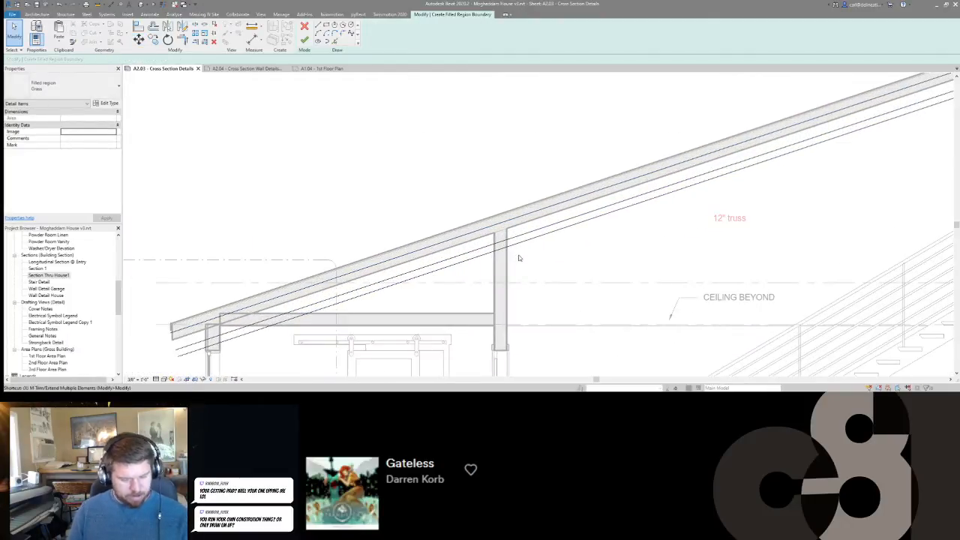
Try to trim the truss boundary lines at the interior wall beside the Owners Bedroom using a selection box.
{"action": "key", "text": "t"}
{"action": "key", "text": "m"}
{"action": "left_click", "coordinate": [495, 268]}
{"action": "left_click_drag", "start_coordinate": [520, 259], "coordinate": [485, 160]}
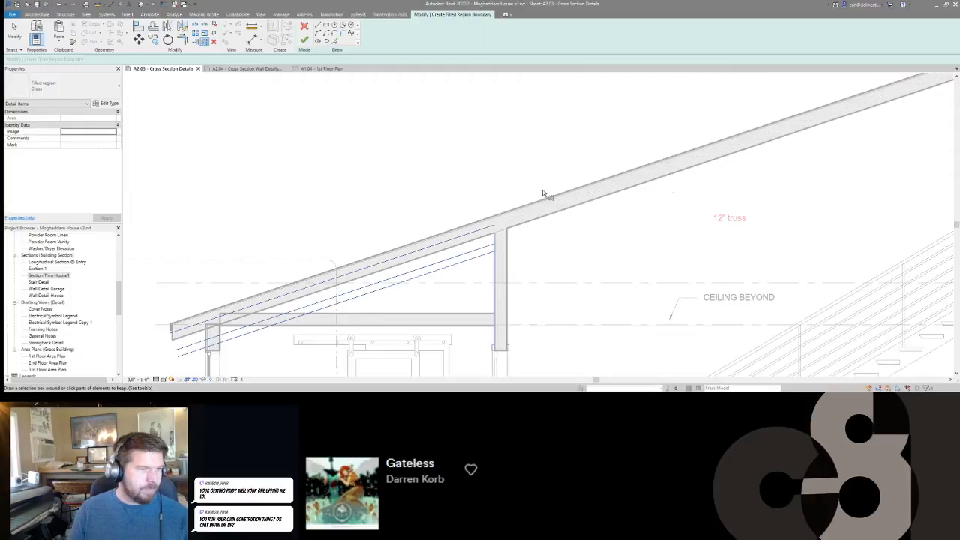
{"action": "key", "text": "ctrl+z"}
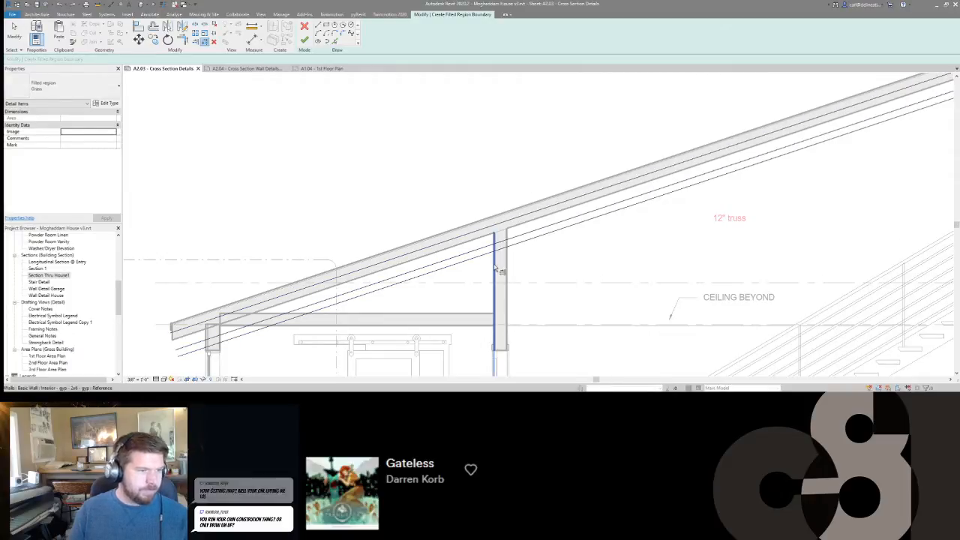
{"action": "left_click", "coordinate": [496, 273]}
{"action": "left_click_drag", "start_coordinate": [578, 250], "coordinate": [535, 184]}
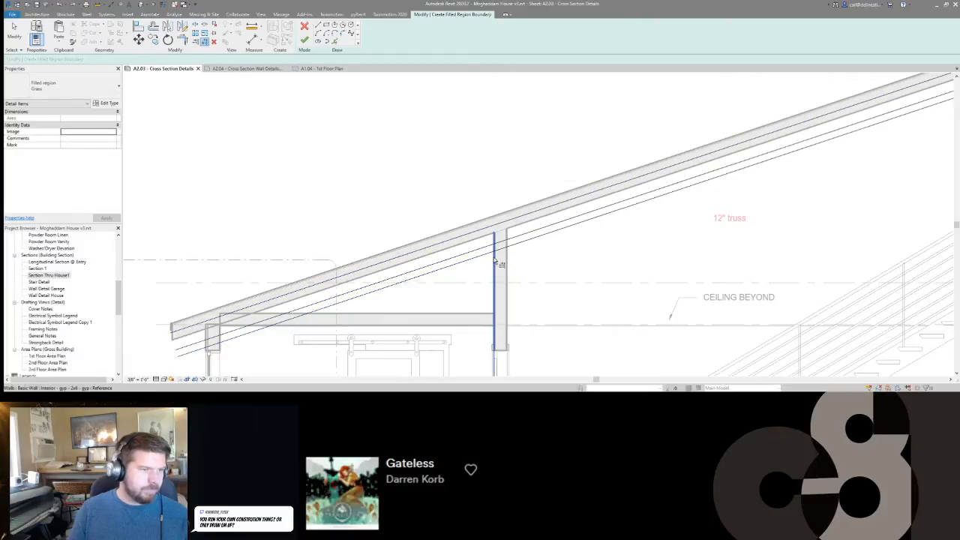
{"action": "key", "text": "ctrl+z"}
Trim the three truss boundary lines at the bedroom-side face of the interior wall, keeping the parts over the stairs.
{"action": "left_click", "coordinate": [526, 242]}
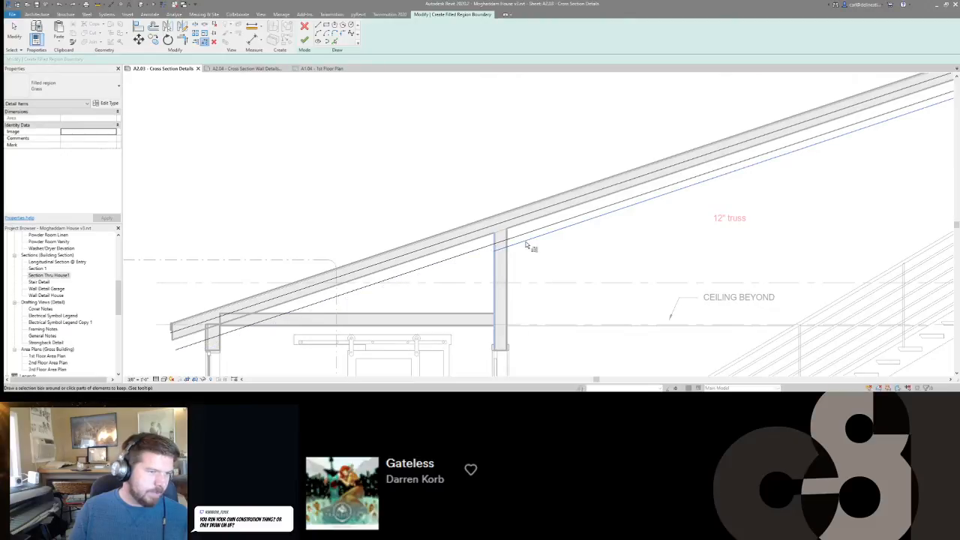
{"action": "left_click", "coordinate": [527, 233]}
{"action": "left_click", "coordinate": [529, 213]}
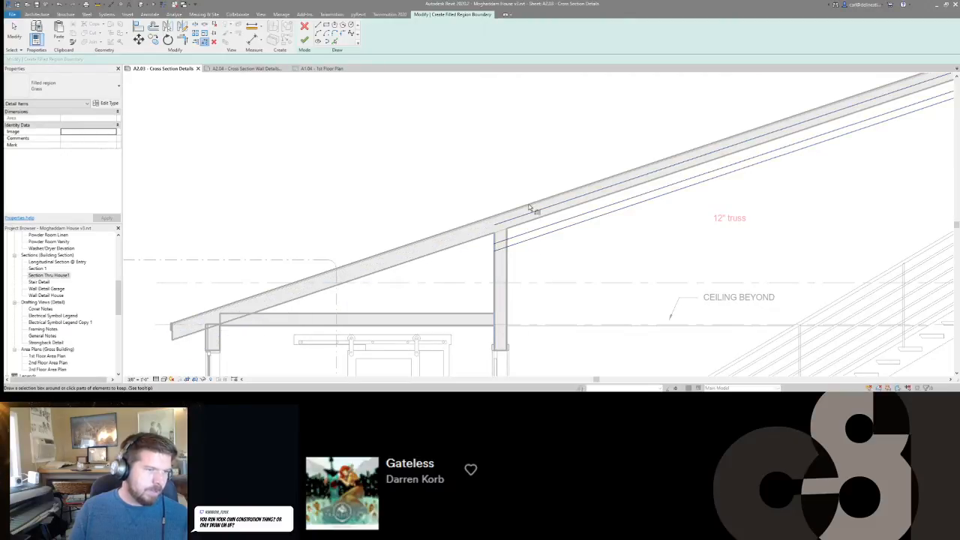
Offset a copy of the truss boundary line inside the roof up to the roof's top edge.
{"action": "scroll", "coordinate": [529, 208], "scroll_direction": "down", "scroll_amount": 3}
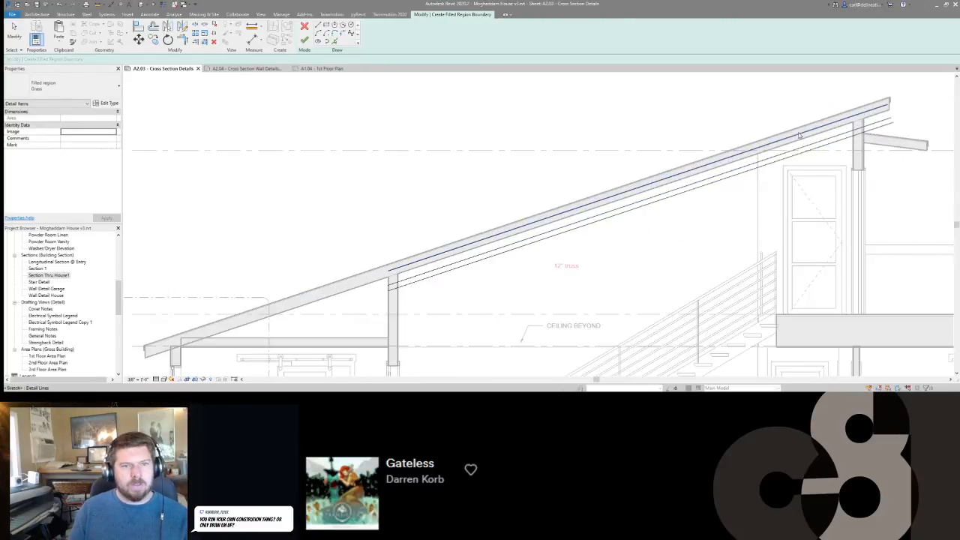
{"action": "key", "text": "o"}
{"action": "key", "text": "f"}
{"action": "scroll", "coordinate": [800, 135], "scroll_direction": "up", "scroll_amount": 2}
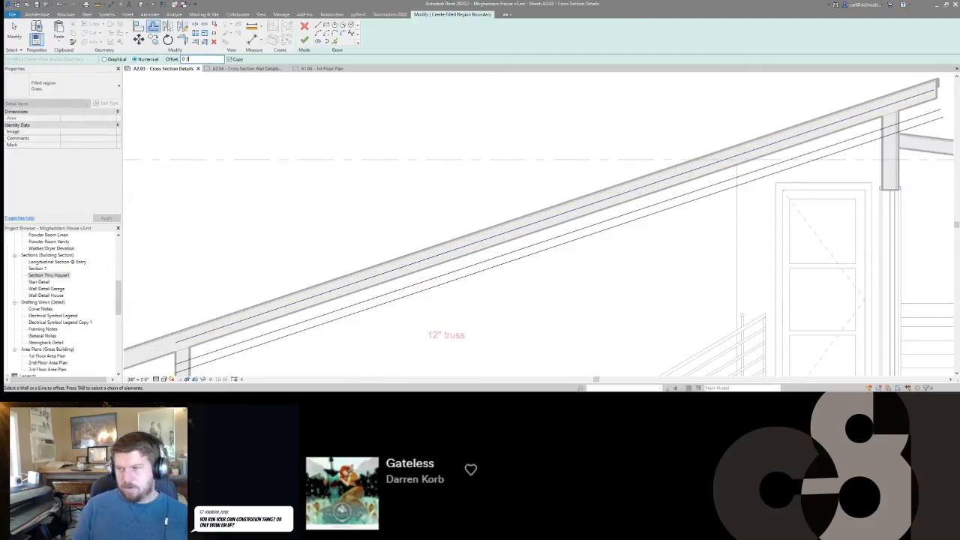
{"action": "left_click", "coordinate": [610, 199]}
{"action": "middle_click_drag", "start_coordinate": [693, 192], "coordinate": [602, 189]}
{"action": "key", "text": "Escape"}
Try to trim the truss boundary lines at the exterior wall under the roof's high end using a selection box.
{"action": "scroll", "coordinate": [630, 196], "scroll_direction": "down", "scroll_amount": 3}
{"action": "scroll", "coordinate": [768, 152], "scroll_direction": "up", "scroll_amount": 3}
{"action": "middle_click_drag", "start_coordinate": [768, 152], "coordinate": [707, 182]}
{"action": "scroll", "coordinate": [705, 183], "scroll_direction": "up", "scroll_amount": 2}
{"action": "scroll", "coordinate": [704, 183], "scroll_direction": "down", "scroll_amount": 1}
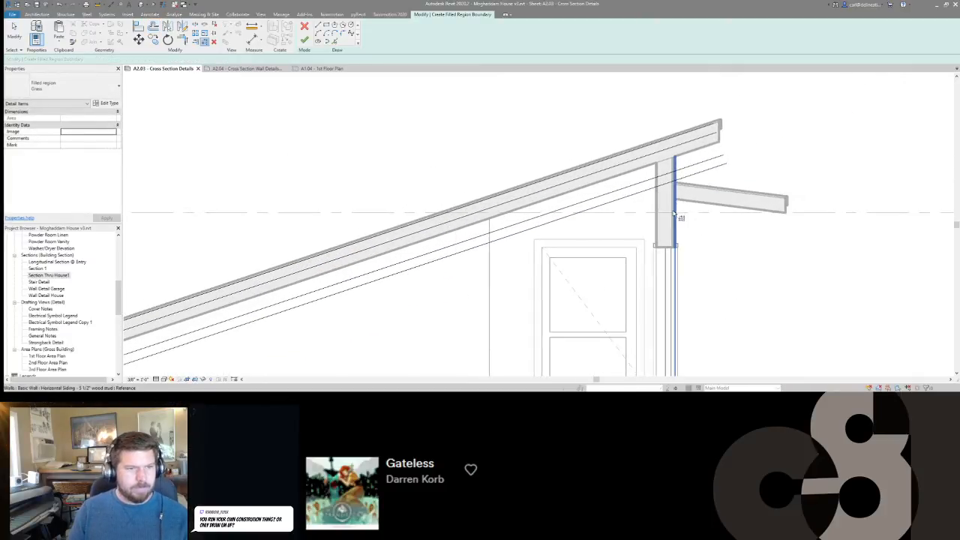
{"action": "left_click", "coordinate": [672, 209]}
{"action": "left_click_drag", "start_coordinate": [641, 211], "coordinate": [591, 153]}
{"action": "key", "text": "ctrl+z"}
{"action": "left_click", "coordinate": [672, 201]}
{"action": "left_click_drag", "start_coordinate": [699, 179], "coordinate": [686, 108]}
{"action": "key", "text": "ctrl+z"}
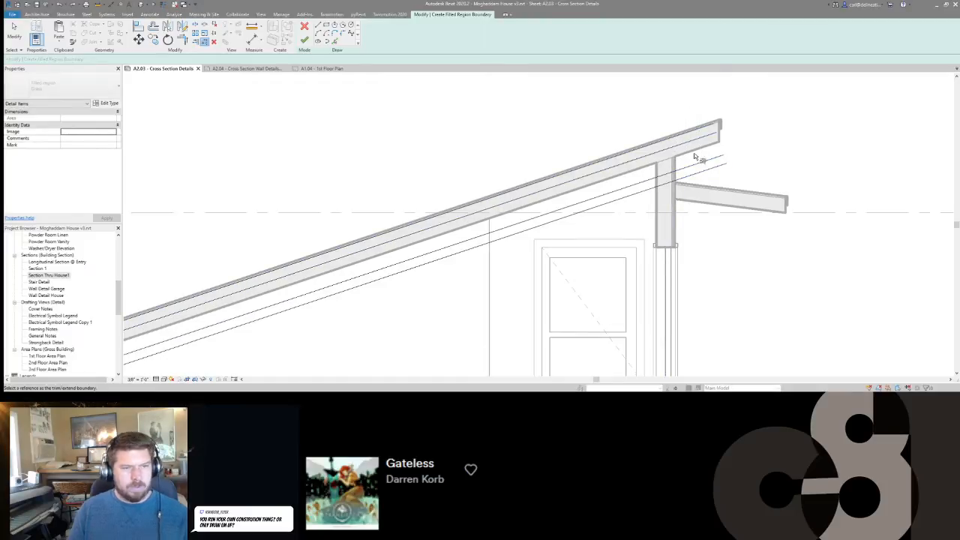
Trim the truss boundary lines at the outer side of the high exterior wall, keeping the parts over the stairs.
{"action": "left_click", "coordinate": [673, 201]}
{"action": "left_click", "coordinate": [665, 184]}
{"action": "left_click", "coordinate": [667, 174]}
{"action": "left_click", "coordinate": [666, 150]}
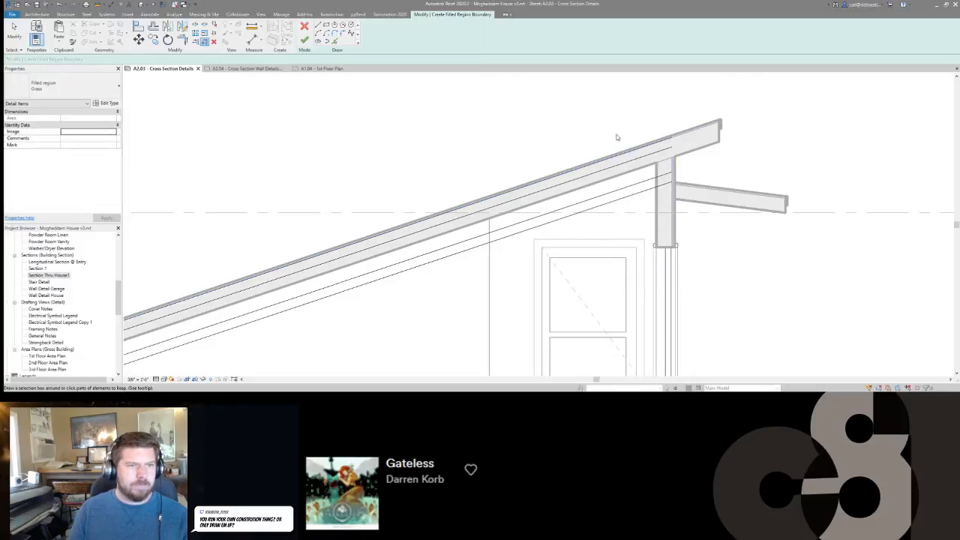
{"action": "key", "text": "Escape"}
Add a boundary line with zero offset along the bedroom-side face of the interior wall under the roof.
{"action": "scroll", "coordinate": [617, 134], "scroll_direction": "down", "scroll_amount": 3}
{"action": "scroll", "coordinate": [675, 191], "scroll_direction": "down", "scroll_amount": 4}
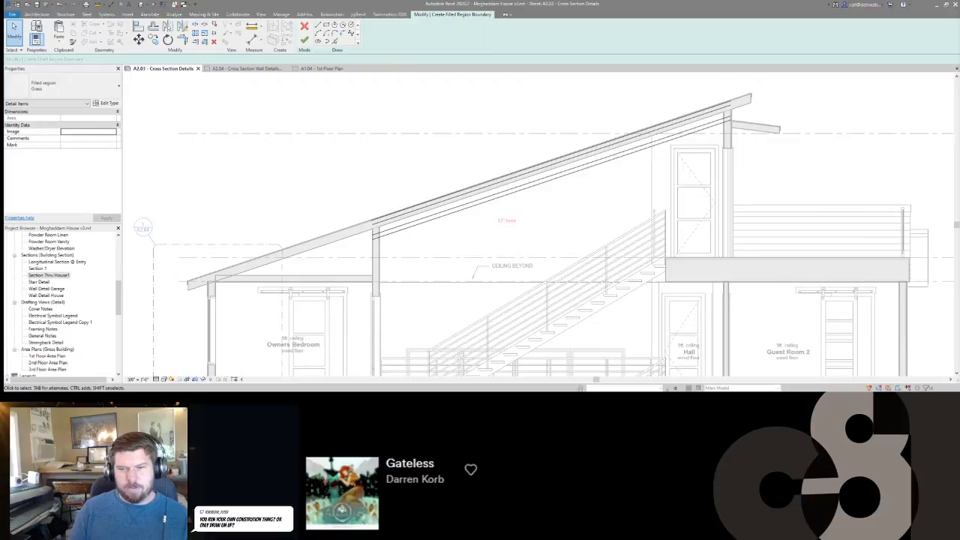
{"action": "scroll", "coordinate": [307, 270], "scroll_direction": "up", "scroll_amount": 3}
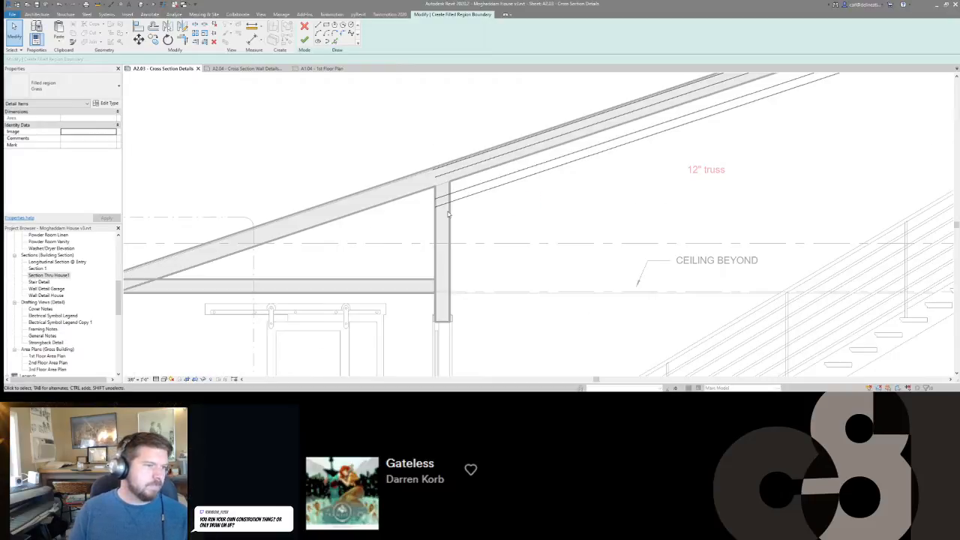
{"action": "left_click", "coordinate": [335, 41]}
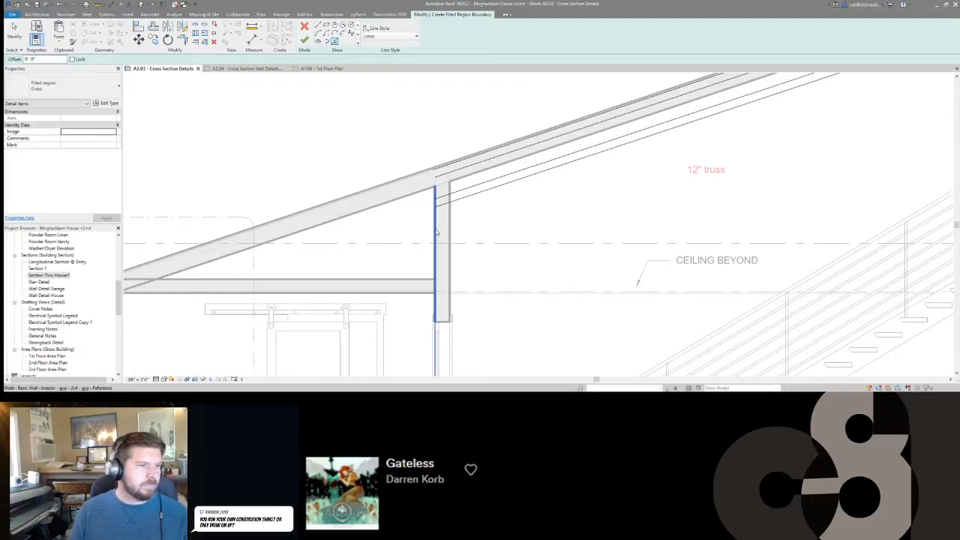
{"action": "scroll", "coordinate": [437, 220], "scroll_direction": "up", "scroll_amount": 2}
{"action": "scroll", "coordinate": [438, 220], "scroll_direction": "up", "scroll_amount": 1}
{"action": "left_click", "coordinate": [434, 229]}
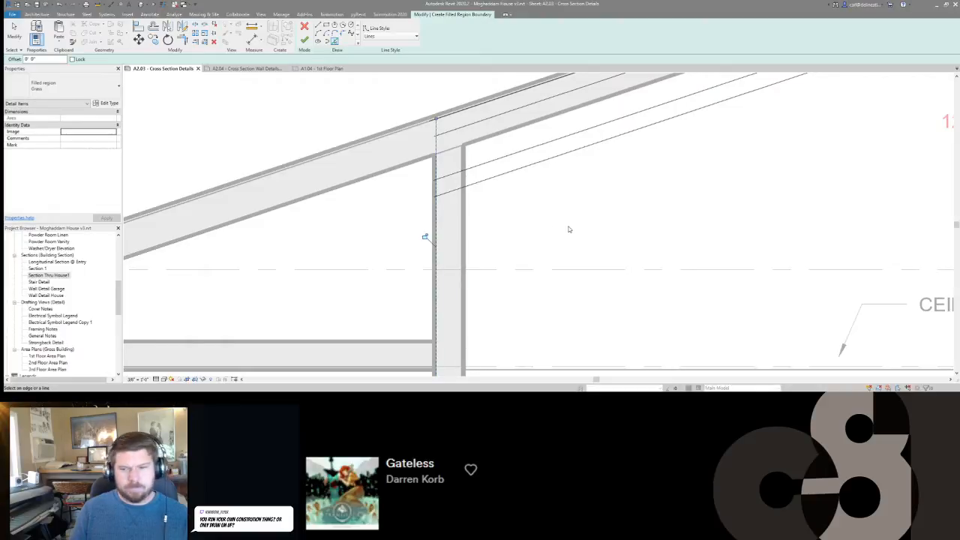
Examine the roof area in the section and the whole house from the front in the 3D view.
{"action": "middle_click_drag", "start_coordinate": [709, 215], "coordinate": [636, 227]}
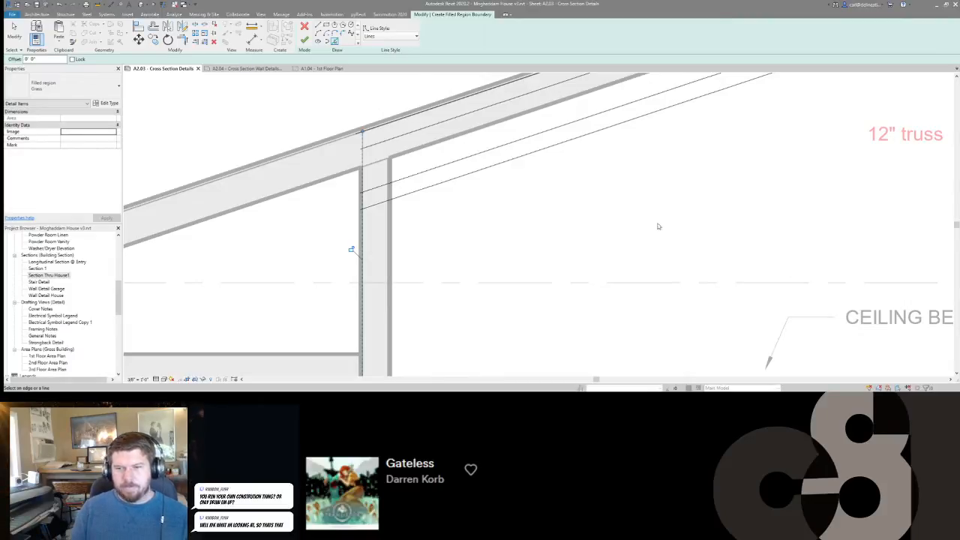
{"action": "scroll", "coordinate": [666, 227], "scroll_direction": "down", "scroll_amount": 5}
{"action": "scroll", "coordinate": [594, 209], "scroll_direction": "down", "scroll_amount": 1}
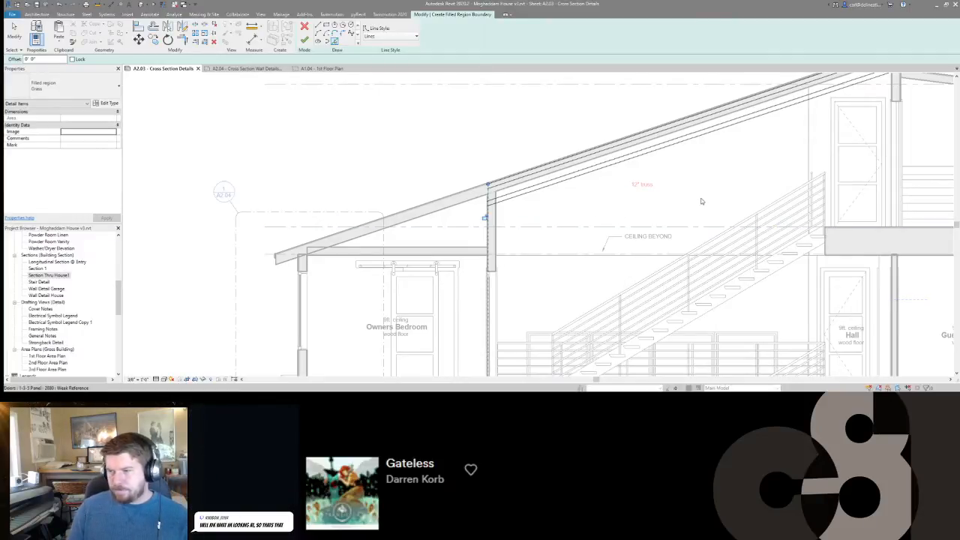
{"action": "scroll", "coordinate": [701, 200], "scroll_direction": "down", "scroll_amount": 3}
{"action": "middle_click_drag", "start_coordinate": [574, 178], "coordinate": [556, 194]}
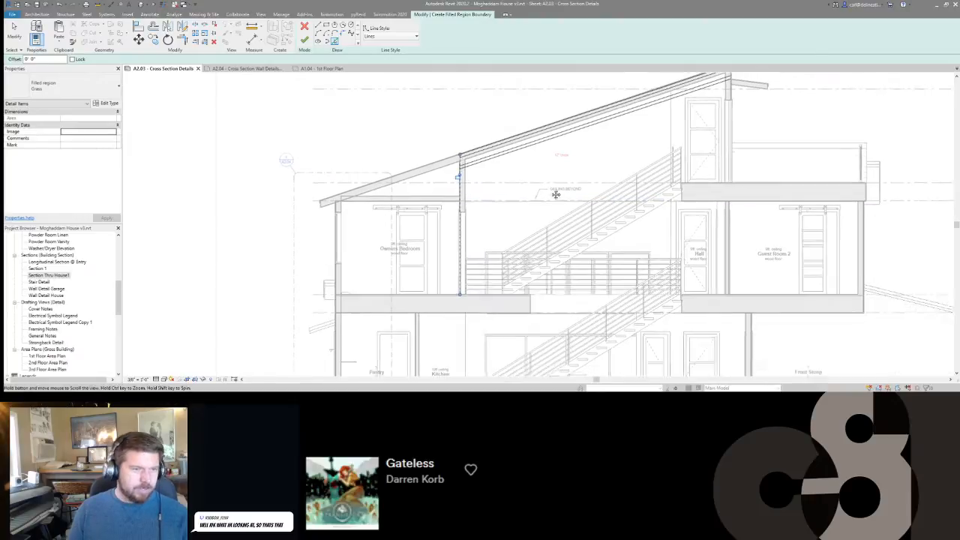
{"action": "key", "text": "3"}
{"action": "key", "text": "d"}
{"action": "scroll", "coordinate": [557, 195], "scroll_direction": "down", "scroll_amount": 4}
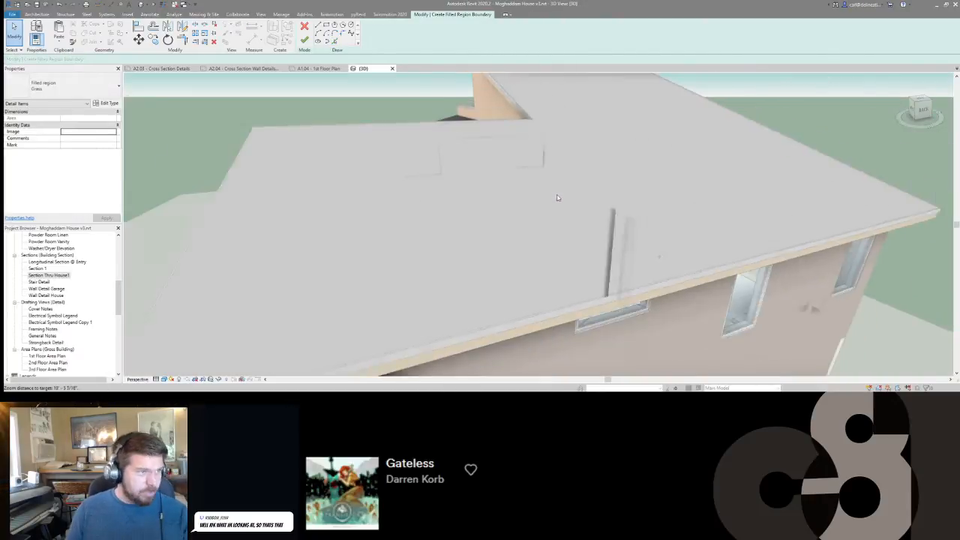
{"action": "scroll", "coordinate": [557, 198], "scroll_direction": "down", "scroll_amount": 5}
{"action": "middle_click_drag", "start_coordinate": [503, 180], "coordinate": [683, 276], "text": "shift"}
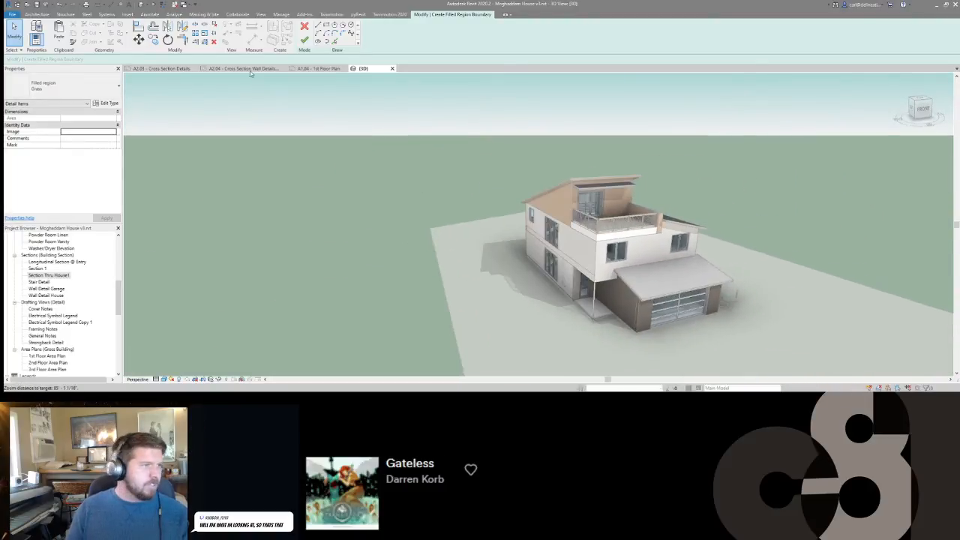
Examine the layout and section locations on sheet A1.04 - 1st Floor Plan.
{"action": "left_click", "coordinate": [318, 68]}
{"action": "scroll", "coordinate": [536, 202], "scroll_direction": "down", "scroll_amount": 5}
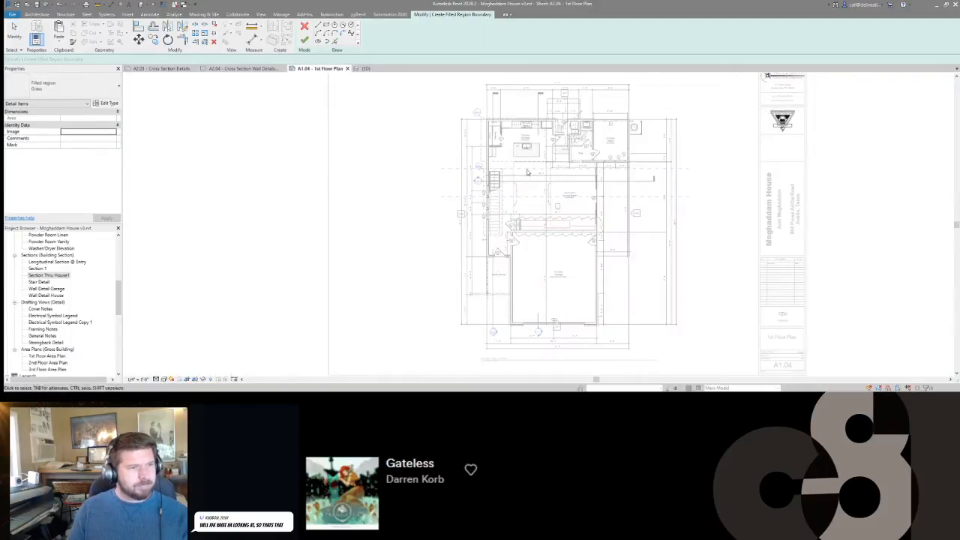
{"action": "scroll", "coordinate": [479, 204], "scroll_direction": "down", "scroll_amount": 1}
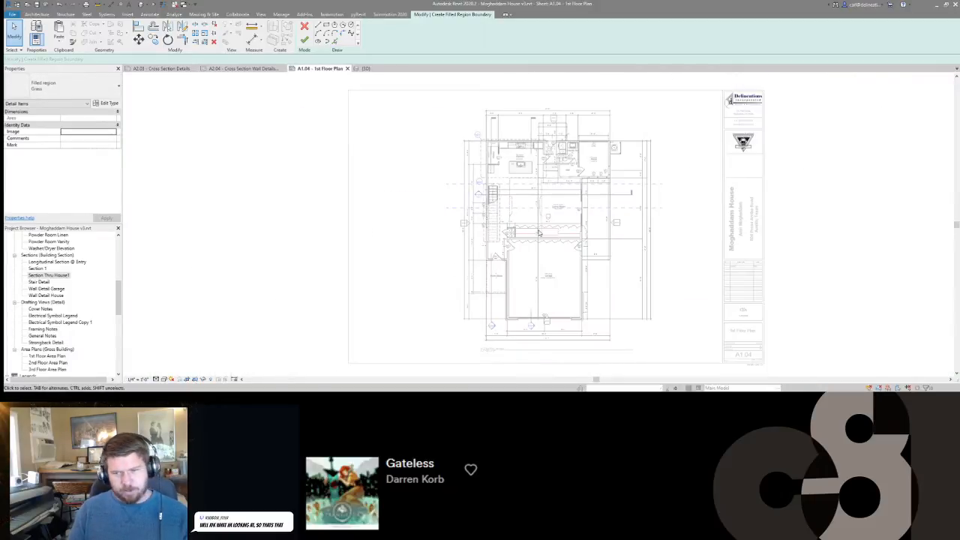
{"action": "scroll", "coordinate": [495, 143], "scroll_direction": "up", "scroll_amount": 2}
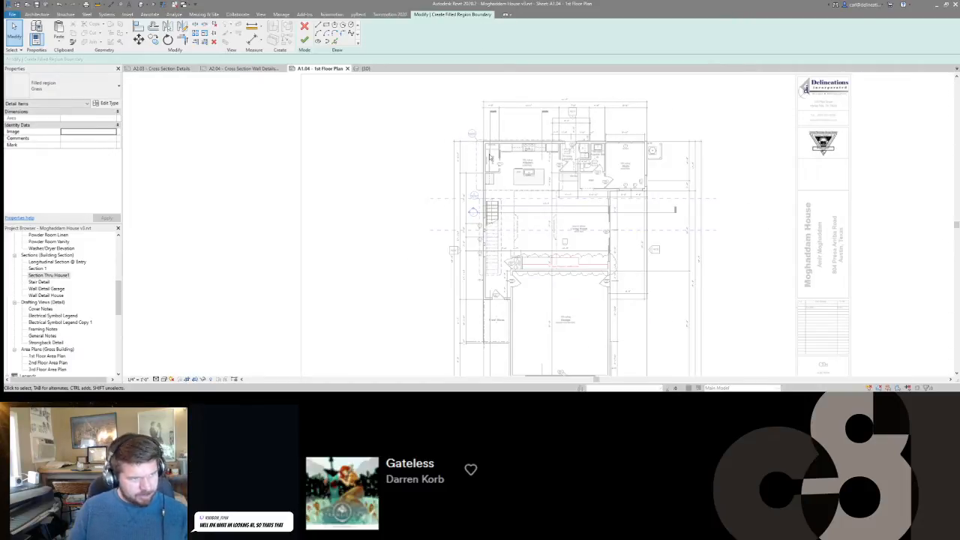
{"action": "key", "text": "a"}
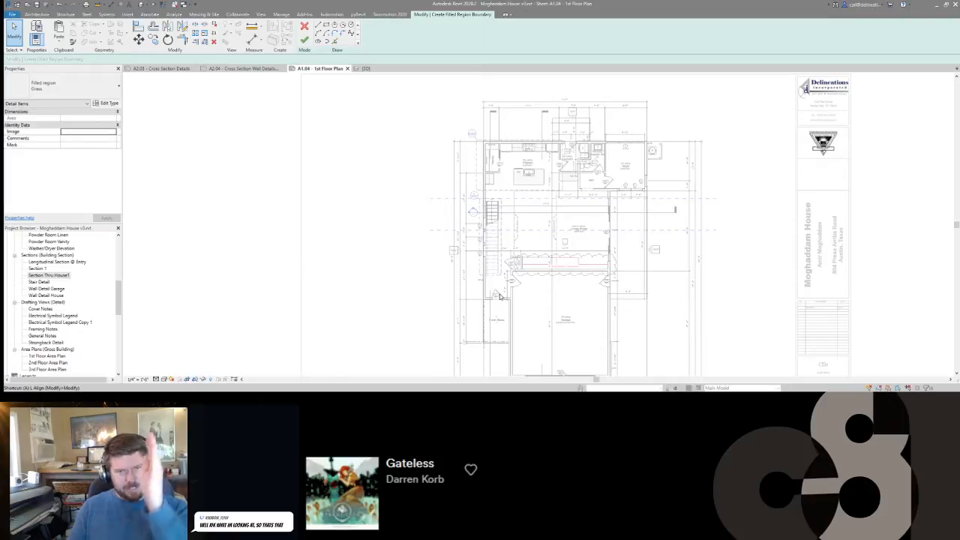
Return to the 3D view and show the properties of the view itself instead of the filled region.
{"action": "left_click", "coordinate": [363, 68]}
{"action": "middle_click_drag", "start_coordinate": [436, 221], "coordinate": [474, 240], "text": "shift"}
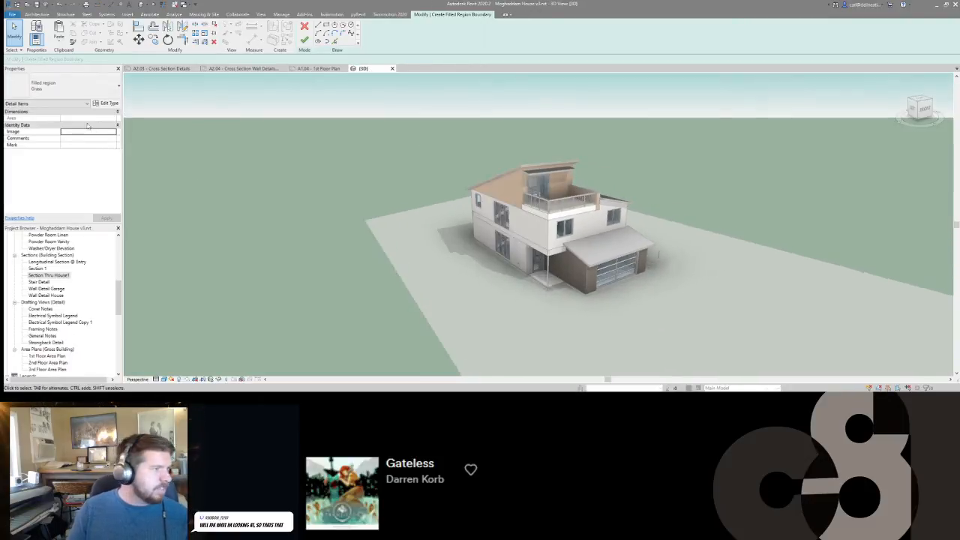
{"action": "left_click", "coordinate": [48, 104]}
{"action": "left_click", "coordinate": [50, 118]}
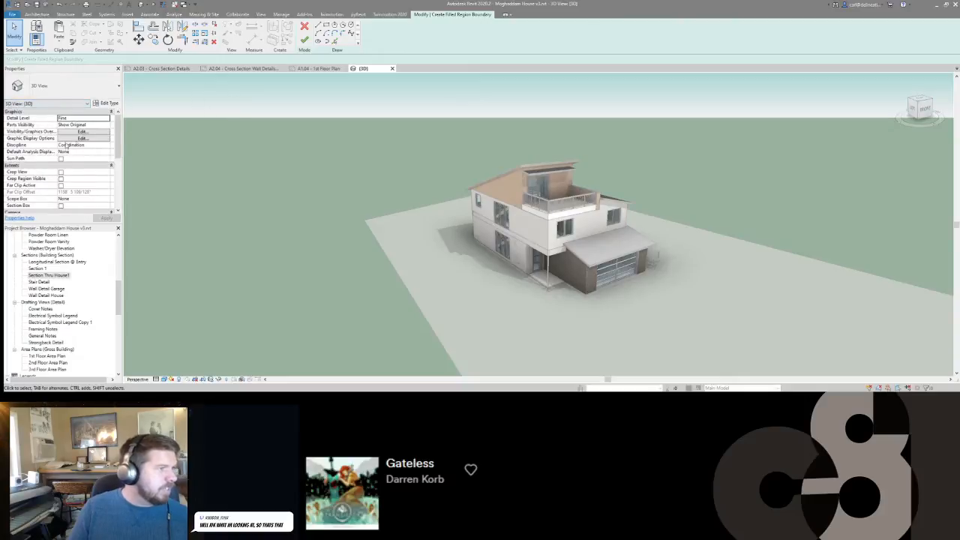
Turn on the section box in the 3D view and try to select it around the house.
{"action": "left_click", "coordinate": [60, 204]}
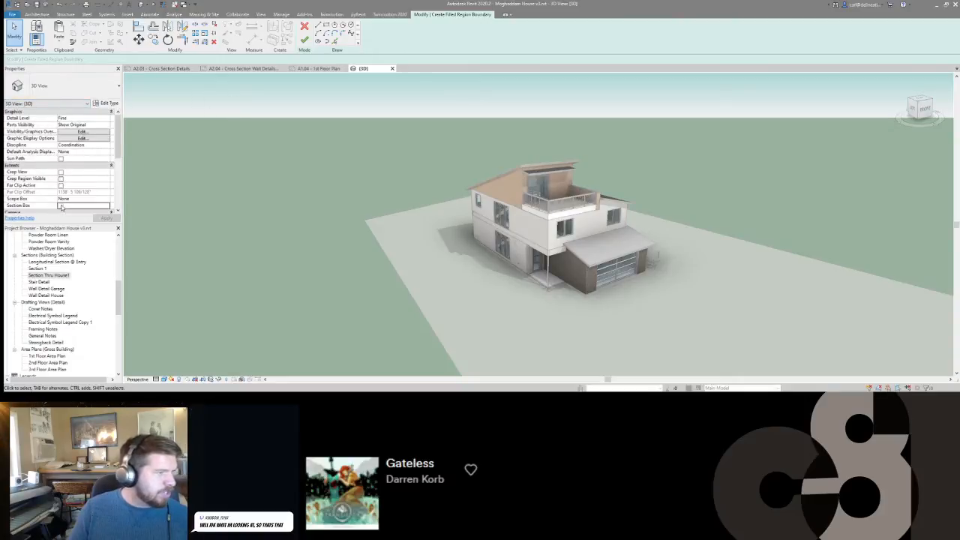
{"action": "scroll", "coordinate": [463, 174], "scroll_direction": "down", "scroll_amount": 2}
{"action": "scroll", "coordinate": [598, 249], "scroll_direction": "down", "scroll_amount": 1}
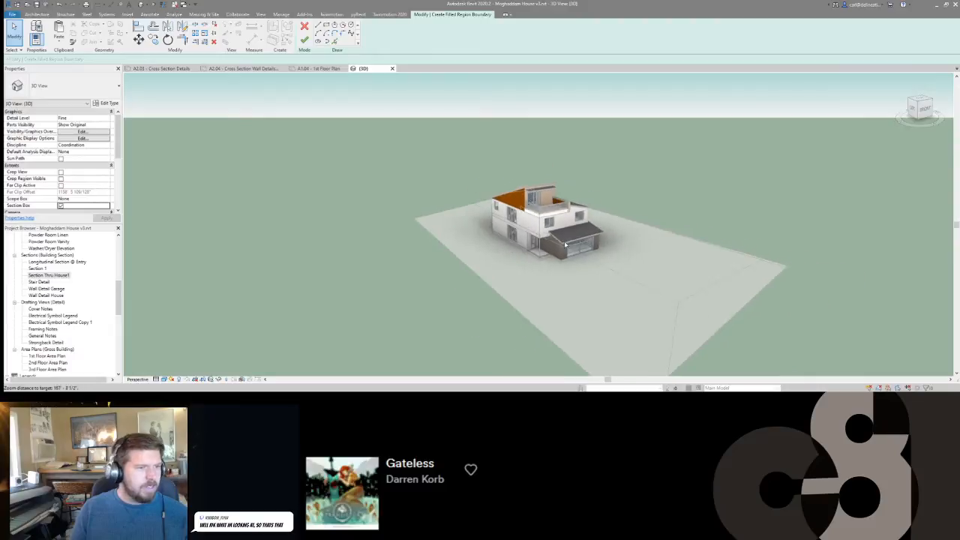
{"action": "scroll", "coordinate": [598, 250], "scroll_direction": "up", "scroll_amount": 2}
{"action": "scroll", "coordinate": [584, 244], "scroll_direction": "down", "scroll_amount": 1}
{"action": "scroll", "coordinate": [568, 236], "scroll_direction": "down", "scroll_amount": 3}
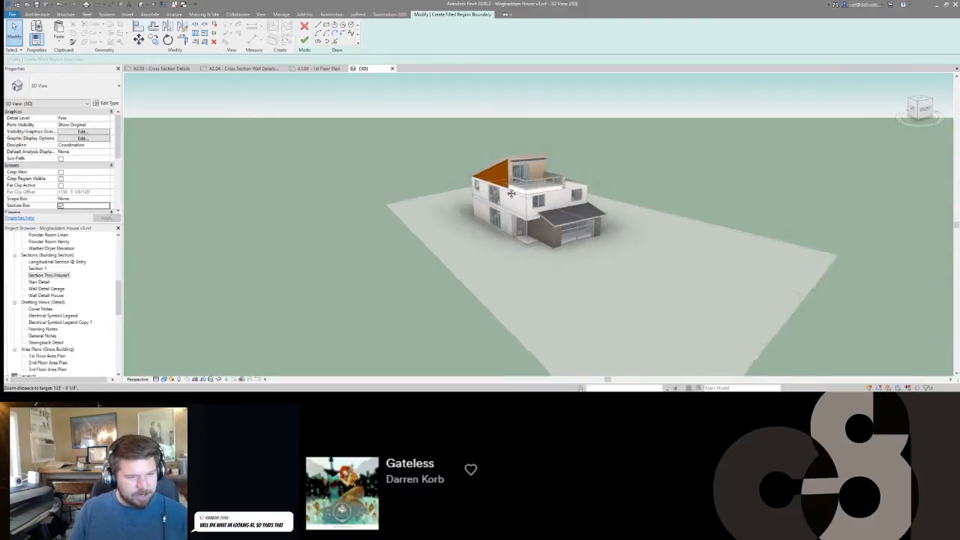
{"action": "middle_click_drag", "start_coordinate": [569, 237], "coordinate": [545, 235], "text": "shift"}
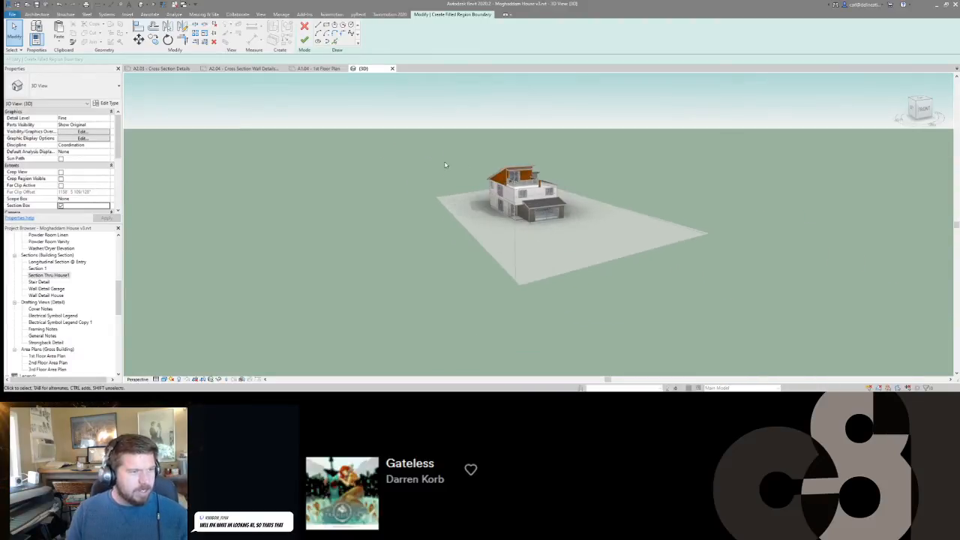
{"action": "left_click", "coordinate": [398, 135]}
{"action": "middle_click_drag", "start_coordinate": [453, 182], "coordinate": [503, 186], "text": "shift"}
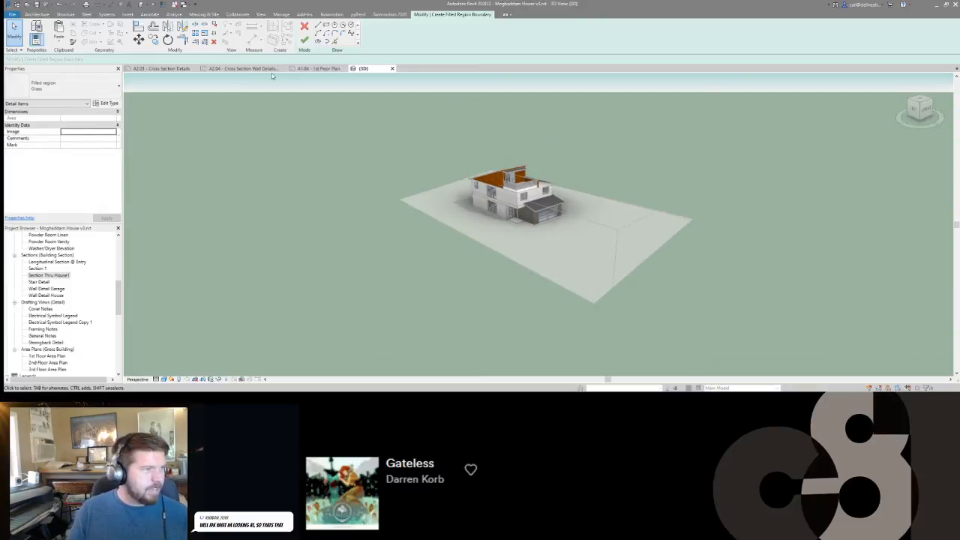
{"action": "left_click", "coordinate": [305, 26]}
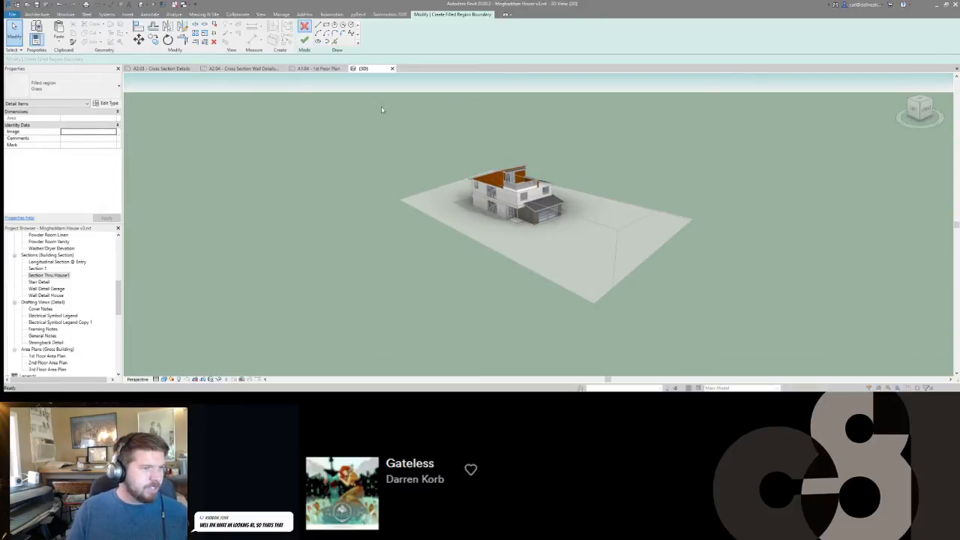
Examine the upper roof, balcony and garage side of the house from the front and above in the 3D view.
{"action": "left_click", "coordinate": [525, 204]}
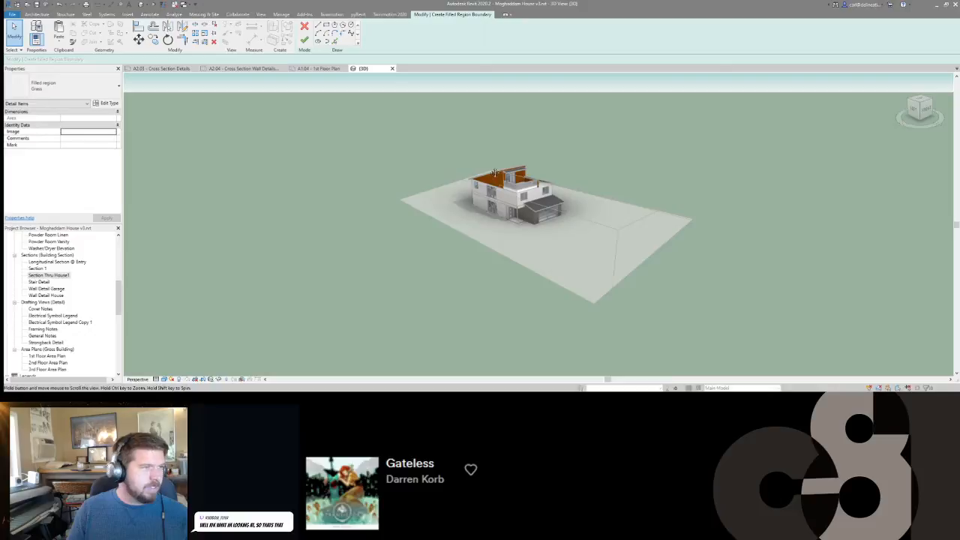
{"action": "scroll", "coordinate": [597, 213], "scroll_direction": "up", "scroll_amount": 3}
{"action": "scroll", "coordinate": [597, 213], "scroll_direction": "down", "scroll_amount": 2}
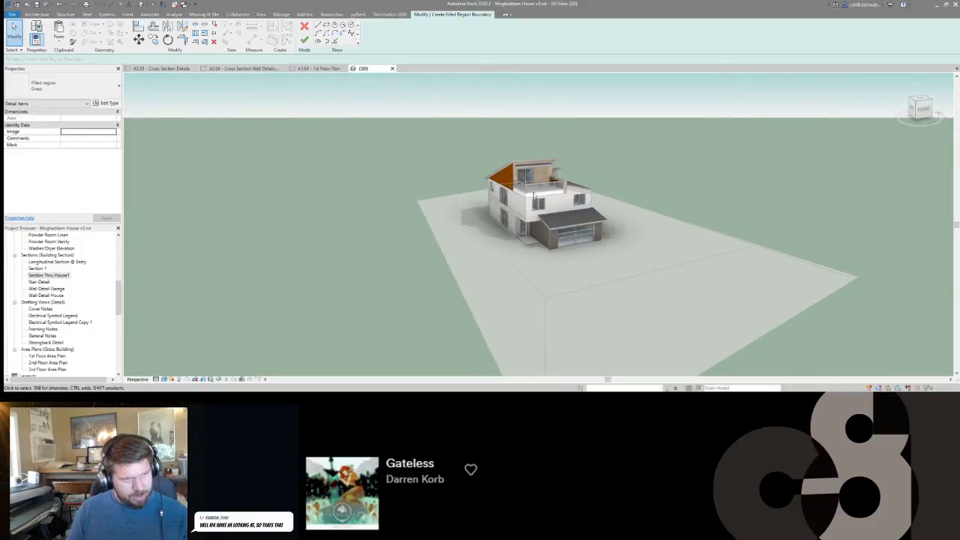
{"action": "middle_click_drag", "start_coordinate": [592, 234], "coordinate": [483, 250], "text": "shift"}
{"action": "scroll", "coordinate": [545, 212], "scroll_direction": "up", "scroll_amount": 3}
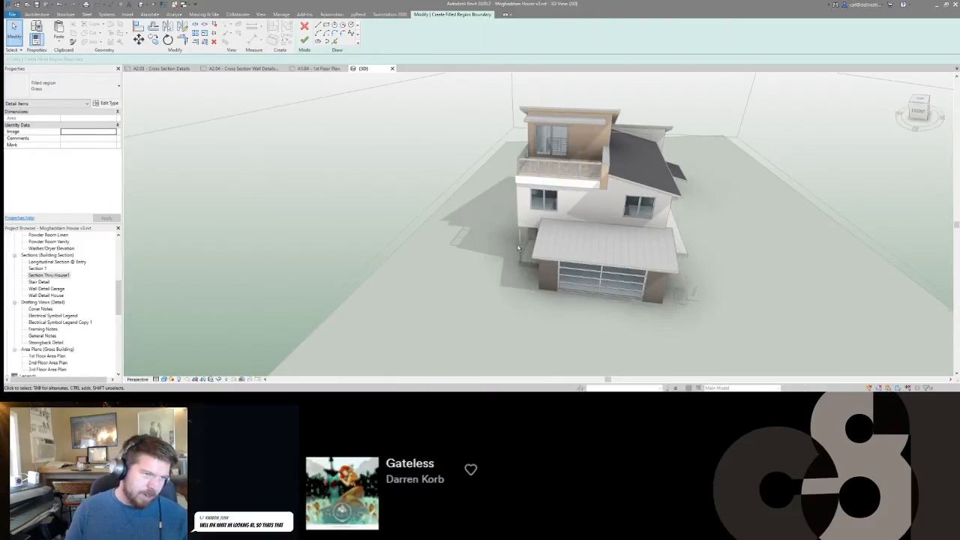
{"action": "middle_click_drag", "start_coordinate": [517, 248], "coordinate": [554, 185], "text": "shift"}
{"action": "scroll", "coordinate": [553, 185], "scroll_direction": "down", "scroll_amount": 1}
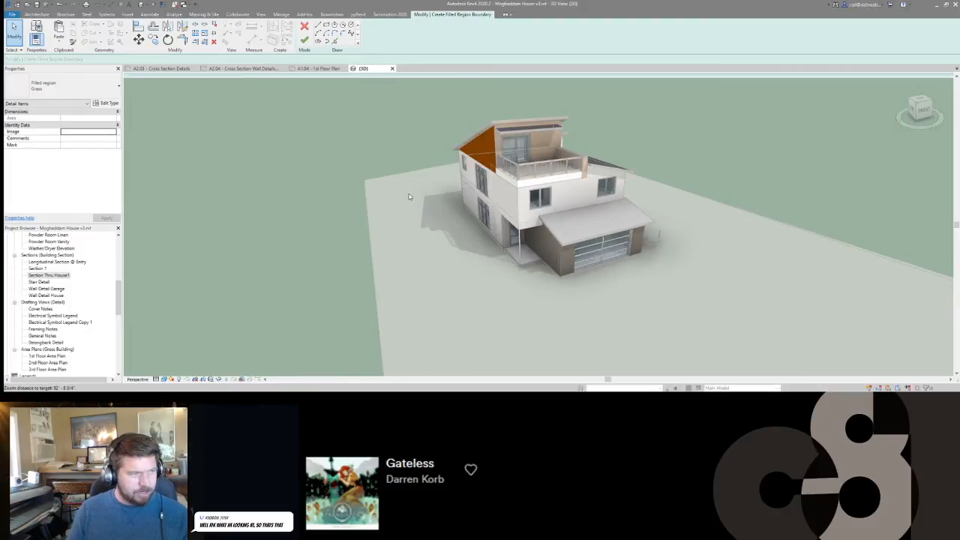
Return to sheet A2.03 and add a zero-offset boundary line along the deck-side face of the wall at the roof's high end.
{"action": "left_click", "coordinate": [160, 68]}
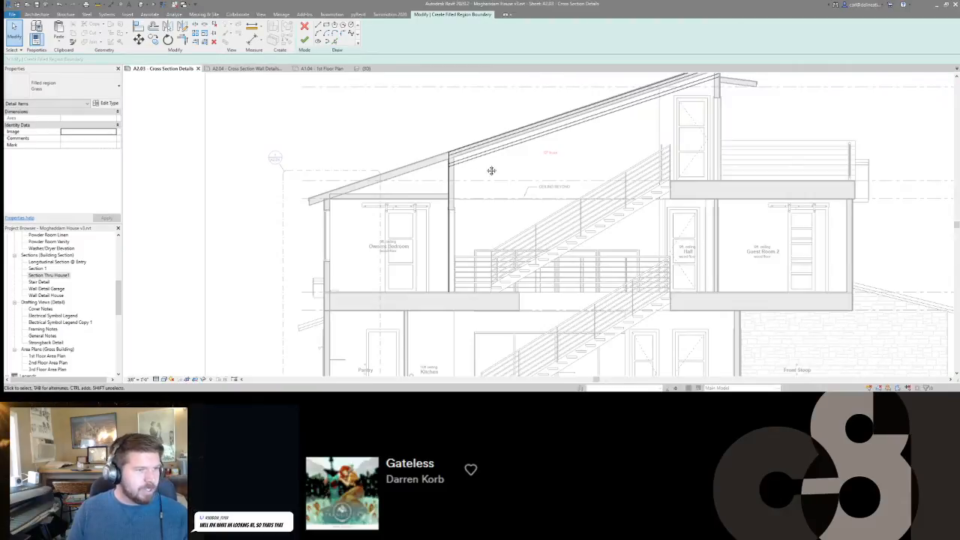
{"action": "scroll", "coordinate": [492, 170], "scroll_direction": "down", "scroll_amount": 4}
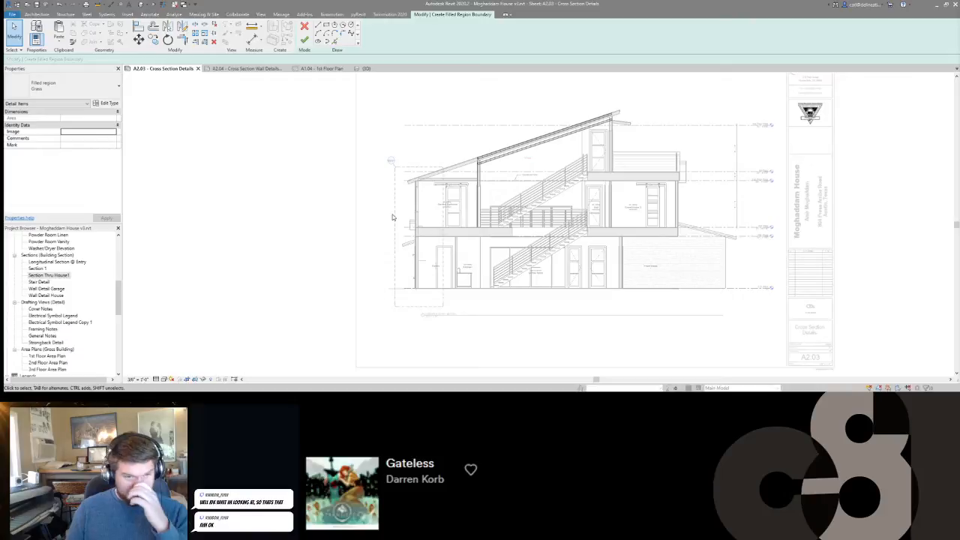
{"action": "scroll", "coordinate": [434, 130], "scroll_direction": "up", "scroll_amount": 1}
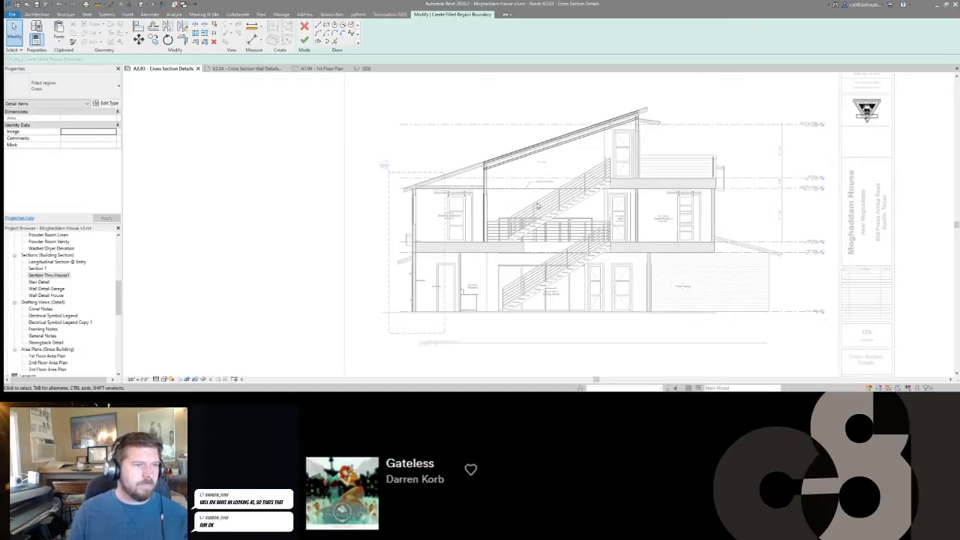
{"action": "scroll", "coordinate": [510, 161], "scroll_direction": "up", "scroll_amount": 8}
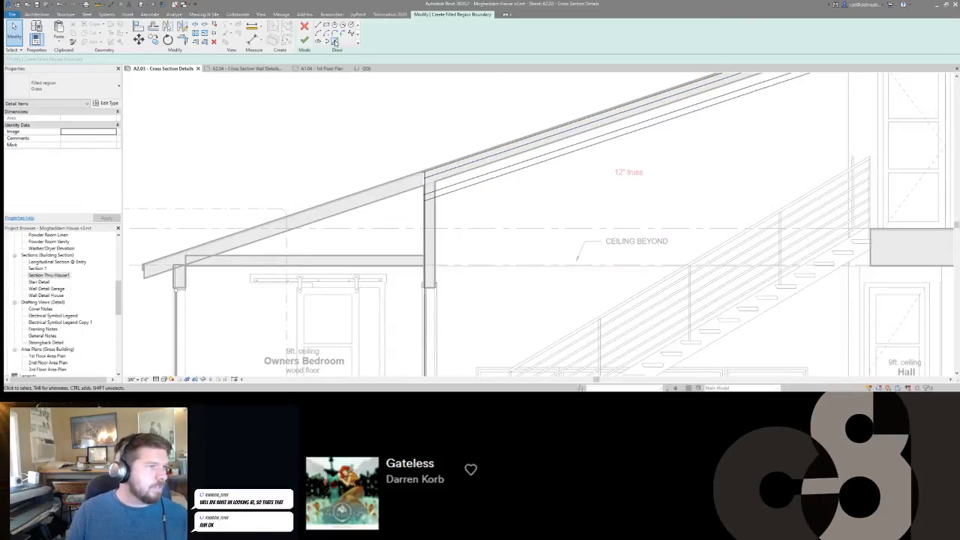
{"action": "left_click", "coordinate": [337, 42]}
{"action": "scroll", "coordinate": [432, 228], "scroll_direction": "up", "scroll_amount": 3}
{"action": "left_click", "coordinate": [432, 232]}
{"action": "scroll", "coordinate": [448, 272], "scroll_direction": "down", "scroll_amount": 5}
{"action": "scroll", "coordinate": [801, 158], "scroll_direction": "up", "scroll_amount": 6}
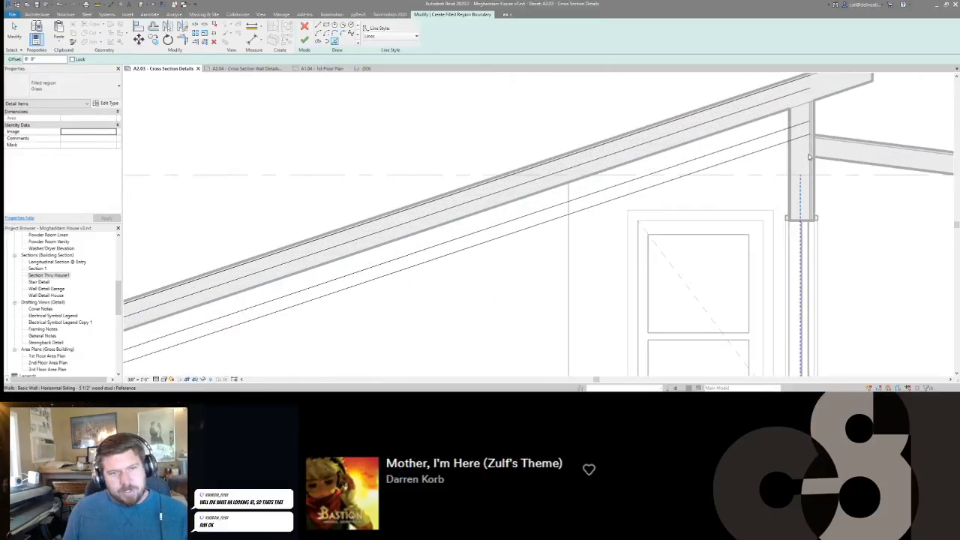
{"action": "scroll", "coordinate": [698, 178], "scroll_direction": "down", "scroll_amount": 2}
{"action": "key", "text": "Escape"}
Trim the truss chord lines and the deck-side wall line to each other at the roof's high end.
{"action": "left_click", "coordinate": [727, 124]}
{"action": "left_click", "coordinate": [741, 140]}
{"action": "left_click", "coordinate": [741, 144]}
{"action": "left_click", "coordinate": [730, 159]}
{"action": "scroll", "coordinate": [700, 180], "scroll_direction": "down", "scroll_amount": 2}
{"action": "middle_click_drag", "start_coordinate": [700, 179], "coordinate": [791, 149]}
{"action": "left_click", "coordinate": [794, 142]}
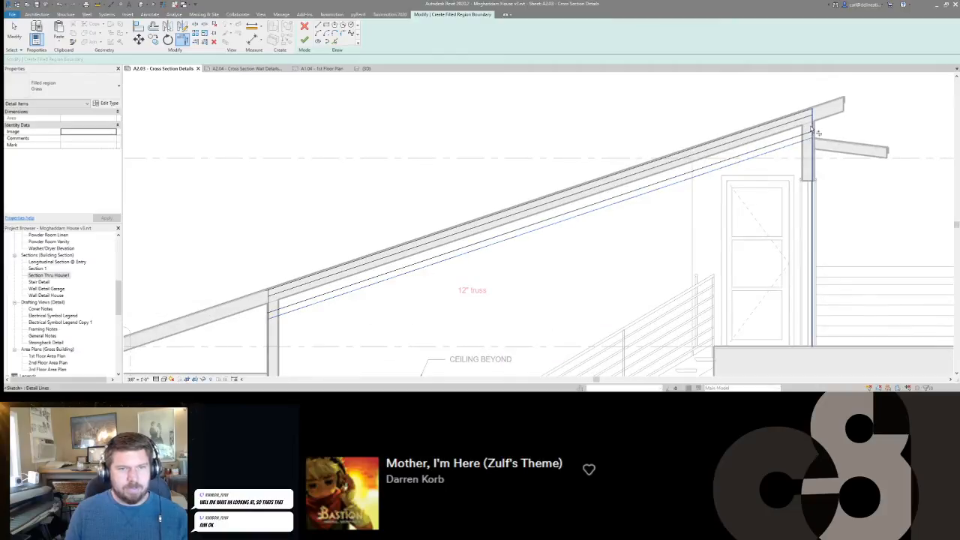
{"action": "left_click", "coordinate": [813, 131]}
Trim the lowest chord line and the interior wall line into a corner at the truss's low end.
{"action": "scroll", "coordinate": [797, 133], "scroll_direction": "down", "scroll_amount": 2}
{"action": "middle_click_drag", "start_coordinate": [431, 265], "coordinate": [537, 244]}
{"action": "scroll", "coordinate": [537, 245], "scroll_direction": "up", "scroll_amount": 3}
{"action": "scroll", "coordinate": [537, 246], "scroll_direction": "up", "scroll_amount": 1}
{"action": "left_click", "coordinate": [607, 188]}
{"action": "left_click", "coordinate": [633, 195]}
{"action": "middle_click_drag", "start_coordinate": [626, 221], "coordinate": [505, 252]}
{"action": "scroll", "coordinate": [504, 252], "scroll_direction": "down", "scroll_amount": 2}
Try to draw a diagonal web line from the upper chord at the interior wall down to the lower chord.
{"action": "left_click", "coordinate": [318, 26]}
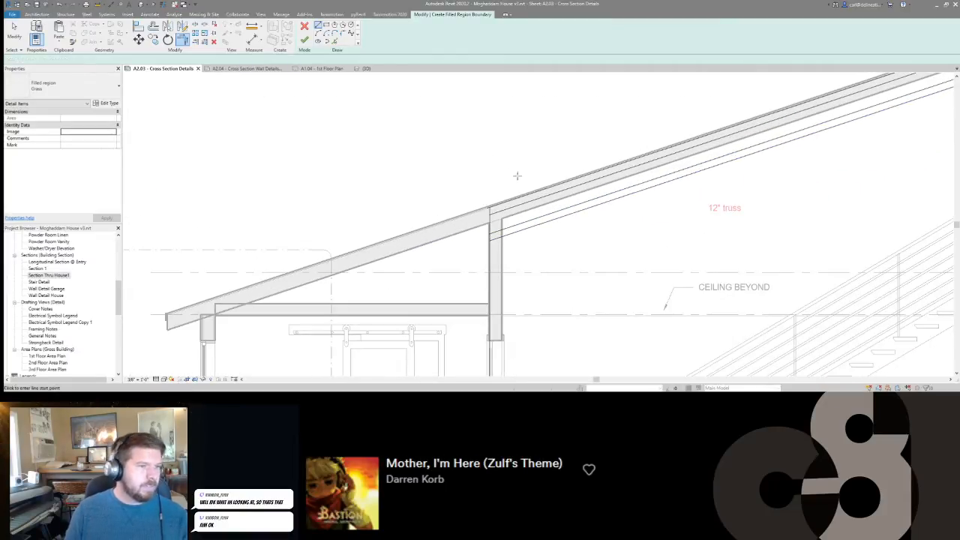
{"action": "left_click", "coordinate": [488, 213]}
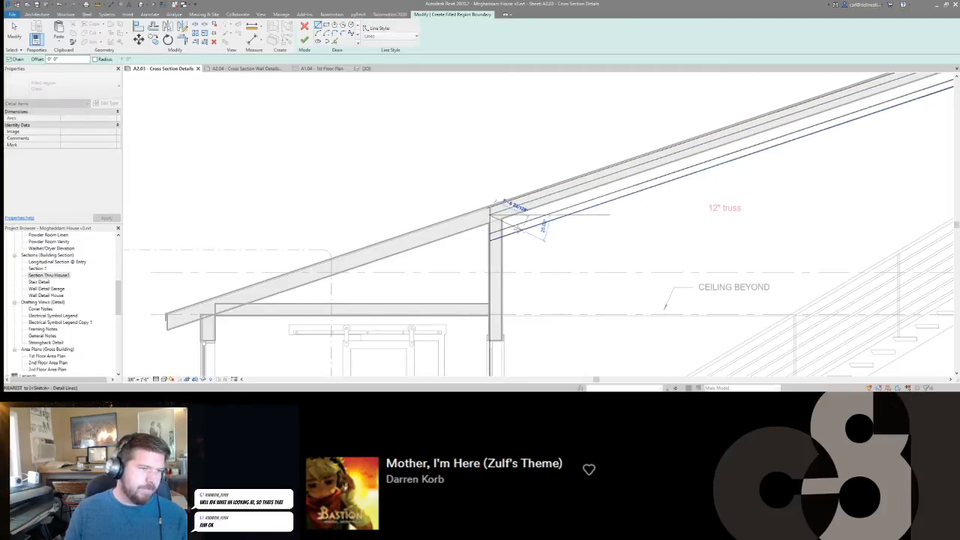
{"action": "left_click", "coordinate": [518, 229]}
{"action": "scroll", "coordinate": [517, 228], "scroll_direction": "up", "scroll_amount": 3}
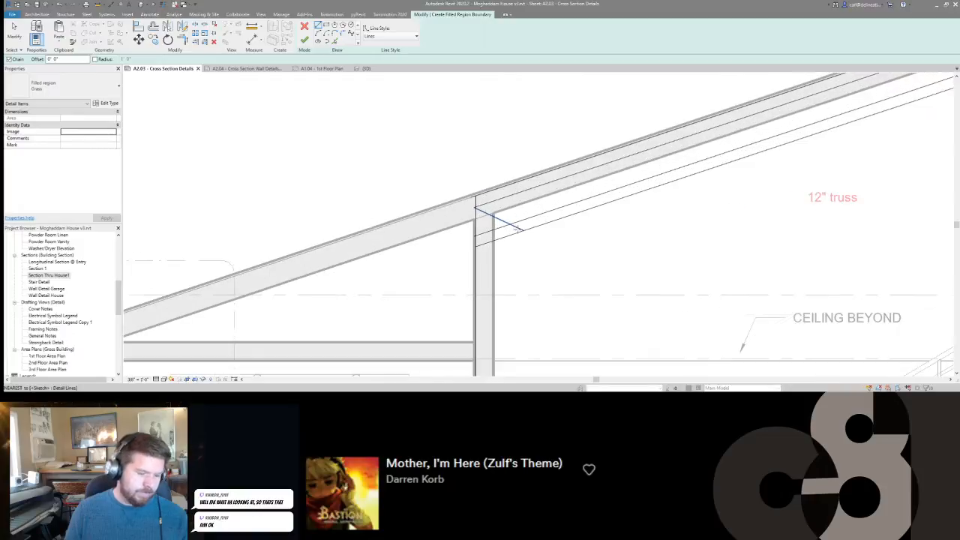
{"action": "key", "text": "ctrl+z"}
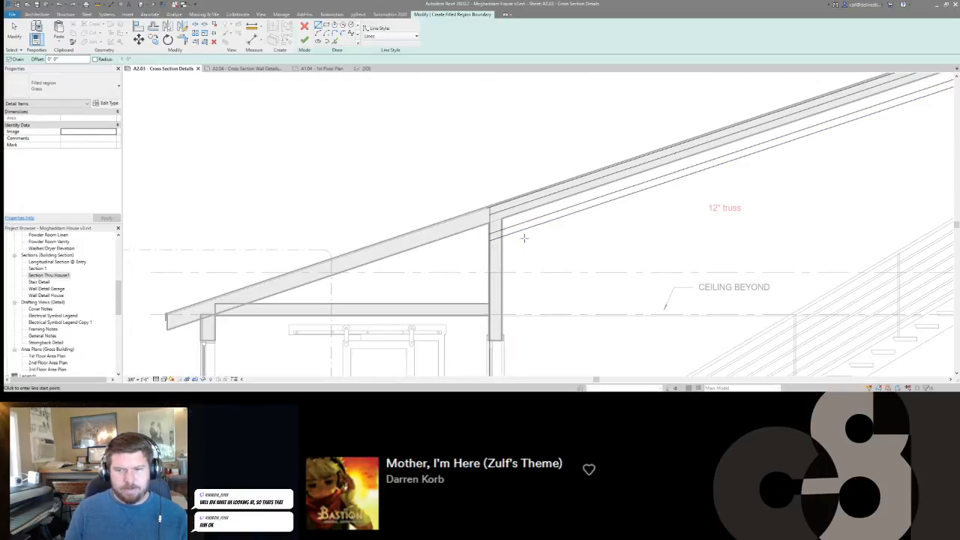
{"action": "scroll", "coordinate": [467, 253], "scroll_direction": "up", "scroll_amount": 3}
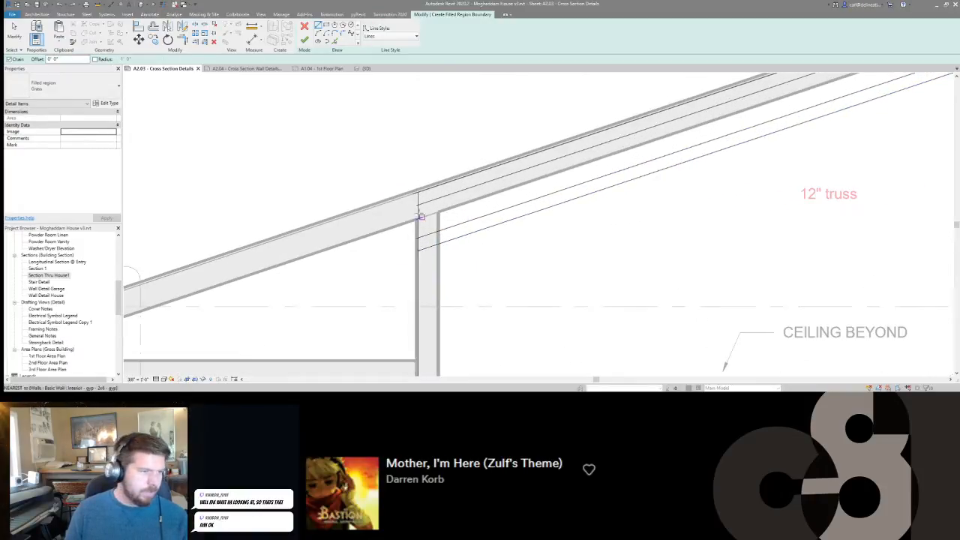
{"action": "left_click", "coordinate": [416, 203]}
{"action": "scroll", "coordinate": [416, 203], "scroll_direction": "up", "scroll_amount": 2}
{"action": "key", "text": "Escape"}
{"action": "key", "text": "Escape"}
Trim the two inner chord lines to the interior wall line and close the corner at the truss's low end.
{"action": "left_click", "coordinate": [425, 206]}
{"action": "left_click", "coordinate": [428, 178]}
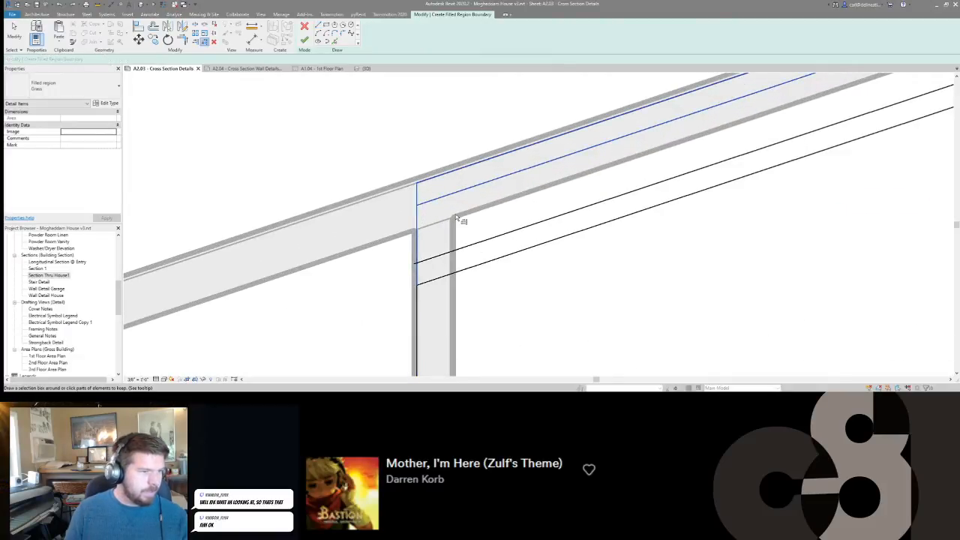
{"action": "left_click", "coordinate": [438, 256]}
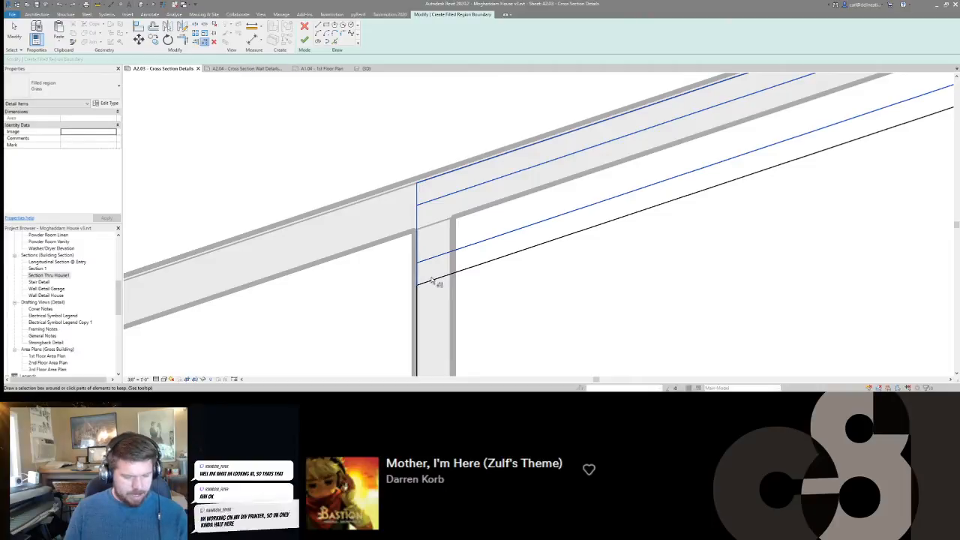
{"action": "key", "text": "Escape"}
{"action": "key", "text": "Escape"}
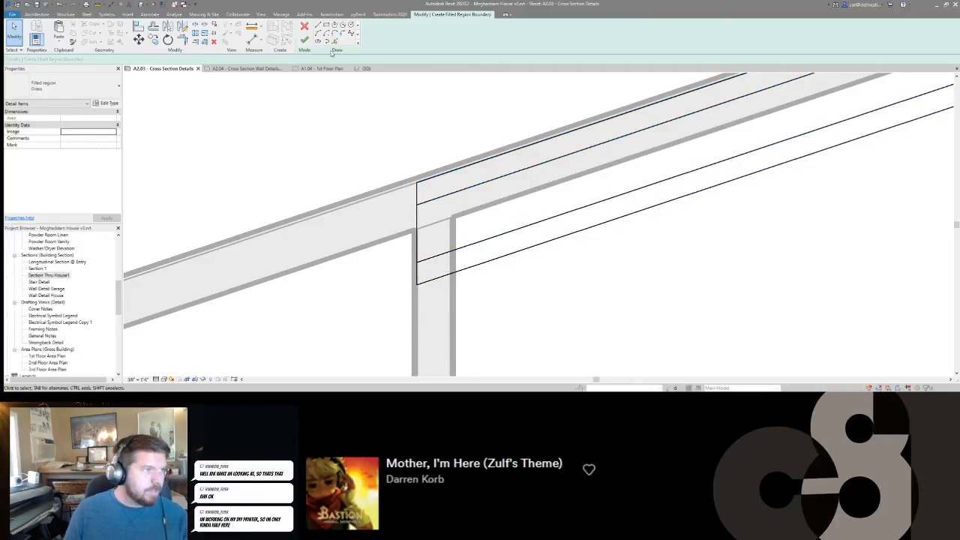
Draw a diagonal web line from the upper chord's lower edge at the interior wall to the lower chord's upper edge.
{"action": "key", "text": "l"}
{"action": "key", "text": "i"}
{"action": "left_click", "coordinate": [419, 204]}
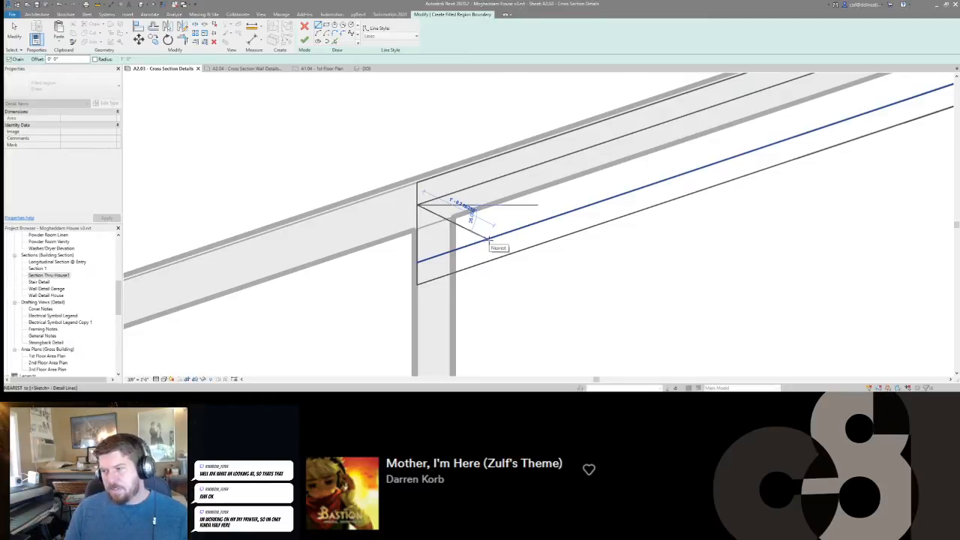
{"action": "left_click", "coordinate": [488, 239]}
{"action": "key", "text": "Escape"}
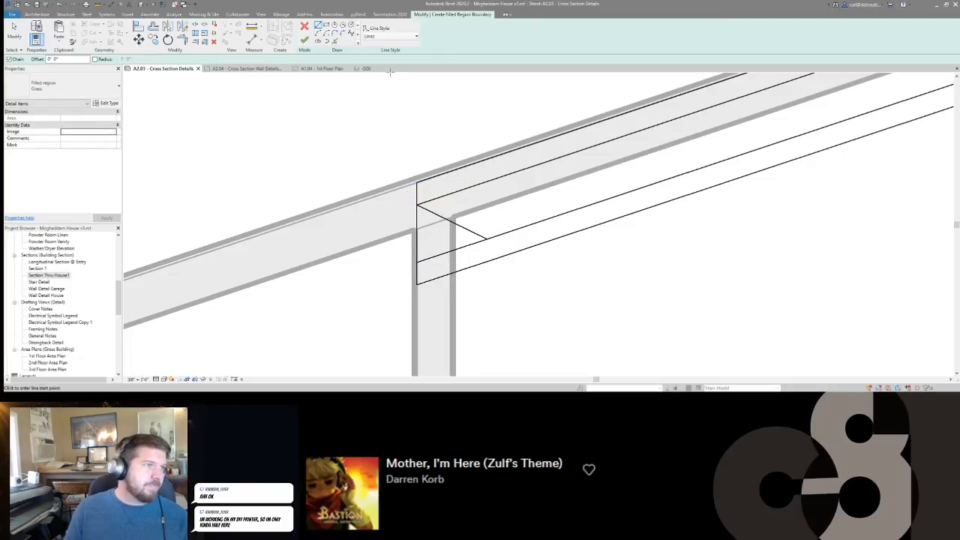
{"action": "key", "text": "Escape"}
Draw a helper line from the diagonal's lower end perpendicular to the upper chord's lower edge.
{"action": "left_click", "coordinate": [478, 234]}
{"action": "left_click_drag", "start_coordinate": [487, 239], "coordinate": [488, 238]}
{"action": "left_click", "coordinate": [487, 239]}
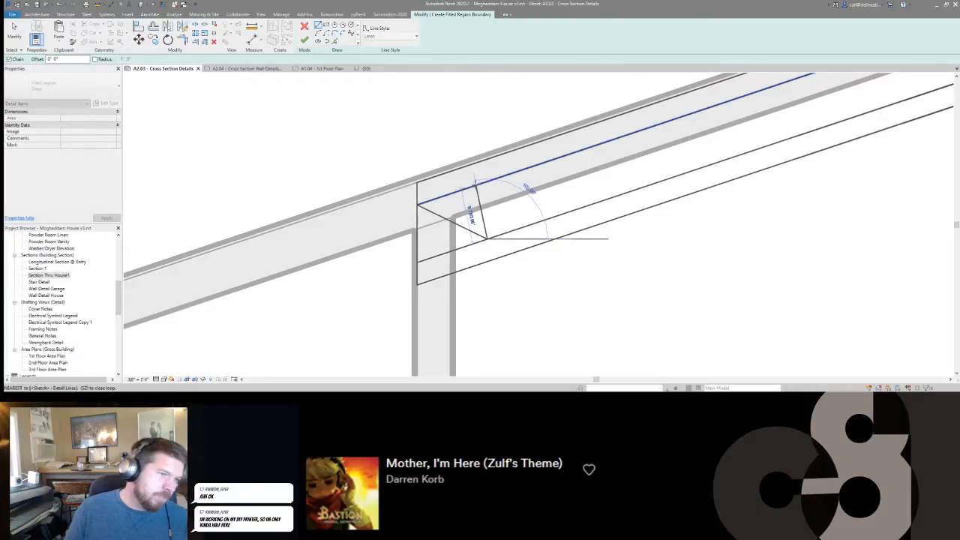
{"action": "key", "text": "Escape"}
{"action": "key", "text": "Escape"}
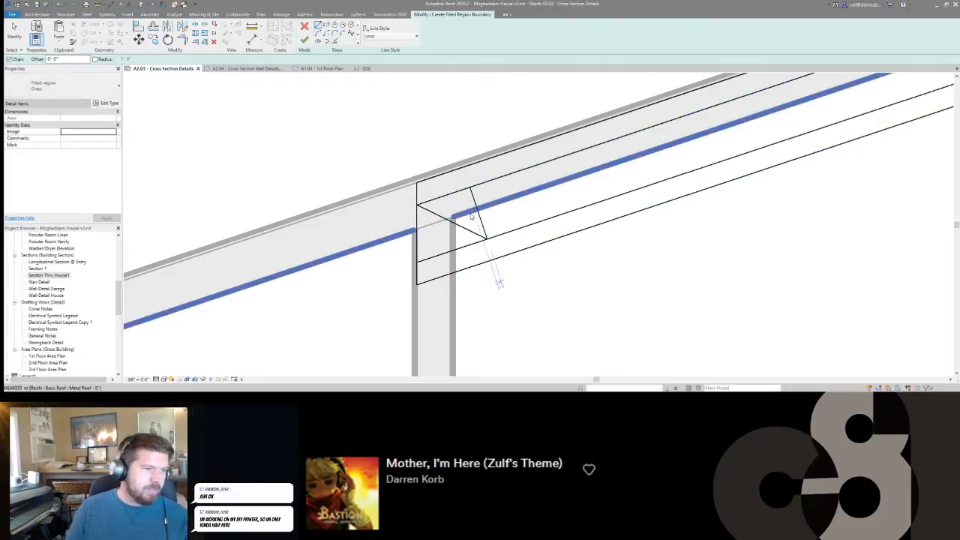
Mirror the diagonal web line about the perpendicular helper line, and delete the helper line.
{"action": "left_click", "coordinate": [468, 229]}
{"action": "key", "text": "m"}
{"action": "key", "text": "m"}
{"action": "left_click", "coordinate": [483, 223]}
{"action": "key", "text": "Escape"}
{"action": "scroll", "coordinate": [546, 215], "scroll_direction": "down", "scroll_amount": 1}
{"action": "middle_click_drag", "start_coordinate": [546, 214], "coordinate": [498, 233]}
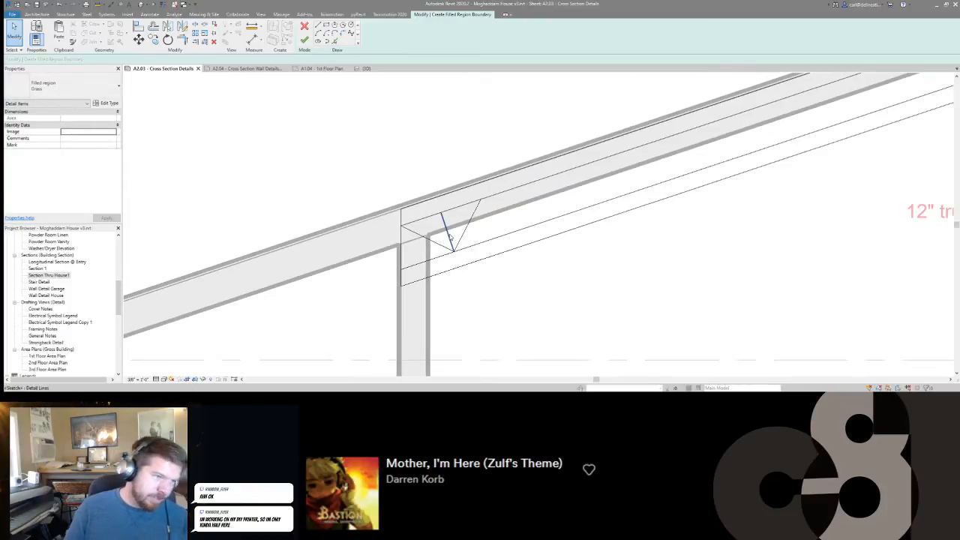
{"action": "left_click", "coordinate": [450, 236]}
{"action": "key", "text": "Delete"}
Move the V-shaped pair of web lines a short distance up the slope along the upper chord, away from the interior wall line.
{"action": "scroll", "coordinate": [449, 237], "scroll_direction": "up", "scroll_amount": 1}
{"action": "left_click_drag", "start_coordinate": [484, 232], "coordinate": [423, 241]}
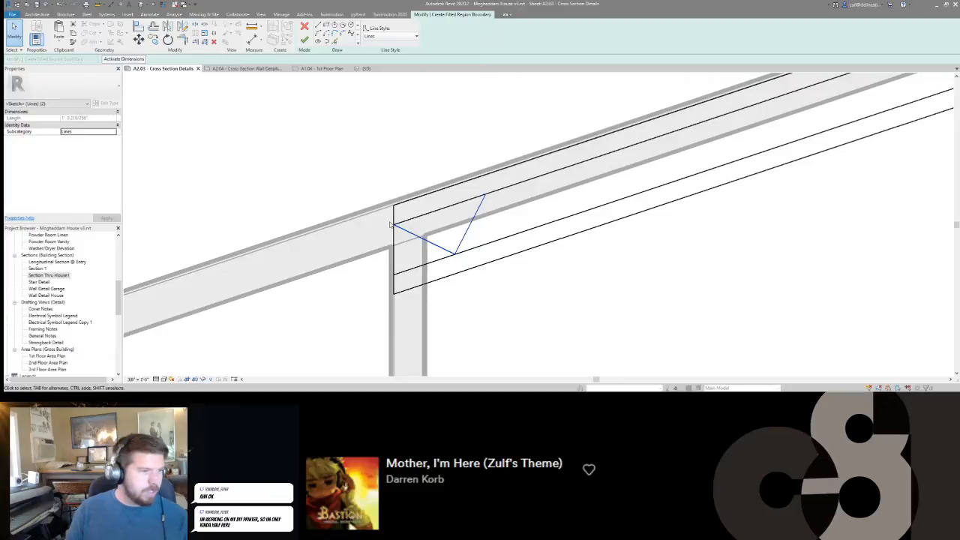
{"action": "middle_click_drag", "start_coordinate": [395, 226], "coordinate": [392, 228]}
{"action": "scroll", "coordinate": [393, 229], "scroll_direction": "down", "scroll_amount": 1}
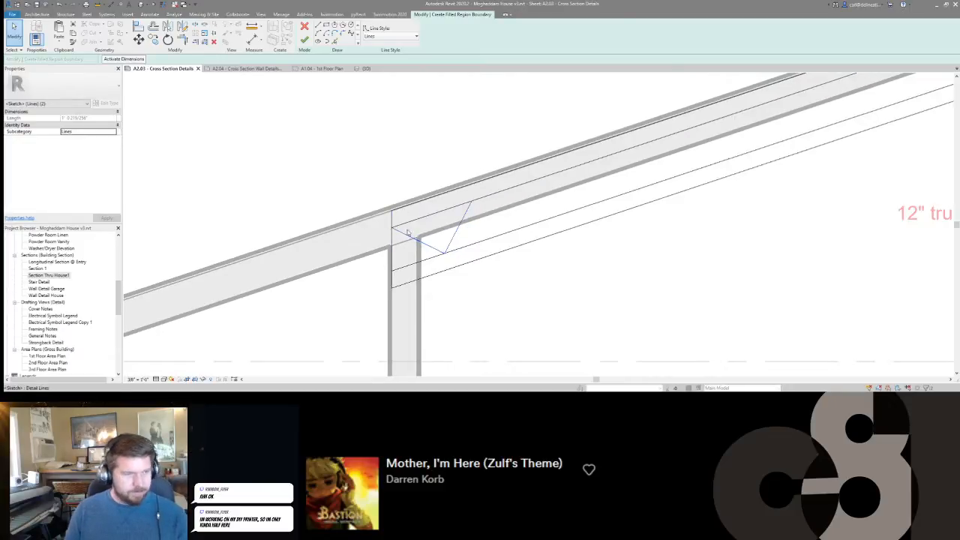
{"action": "scroll", "coordinate": [414, 231], "scroll_direction": "up", "scroll_amount": 2}
{"action": "key", "text": "m"}
{"action": "key", "text": "v"}
{"action": "left_click", "coordinate": [385, 227]}
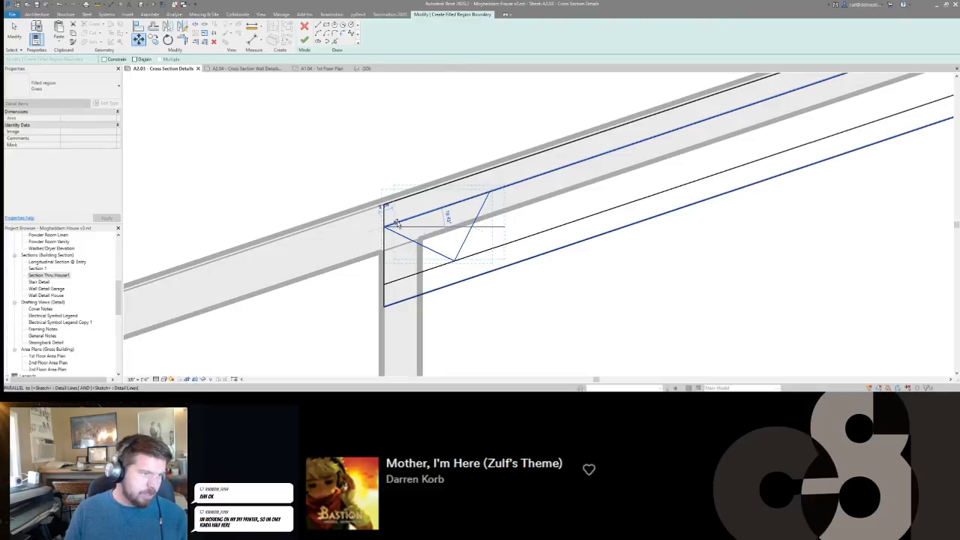
{"action": "left_click", "coordinate": [399, 223]}
{"action": "left_click", "coordinate": [526, 218]}
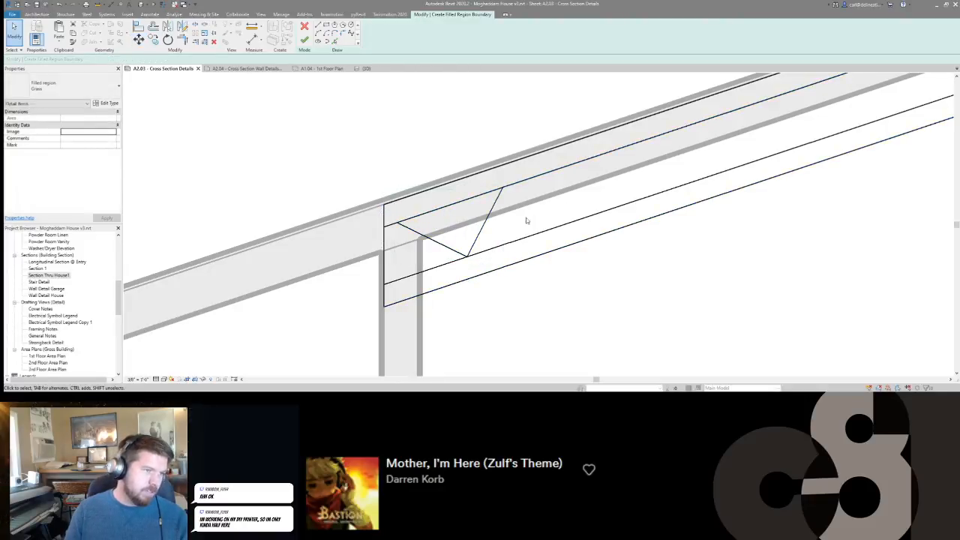
{"action": "scroll", "coordinate": [498, 234], "scroll_direction": "down", "scroll_amount": 1}
{"action": "middle_click_drag", "start_coordinate": [497, 234], "coordinate": [397, 263]}
{"action": "left_click_drag", "start_coordinate": [398, 263], "coordinate": [350, 271]}
{"action": "middle_click_drag", "start_coordinate": [399, 259], "coordinate": [438, 261]}
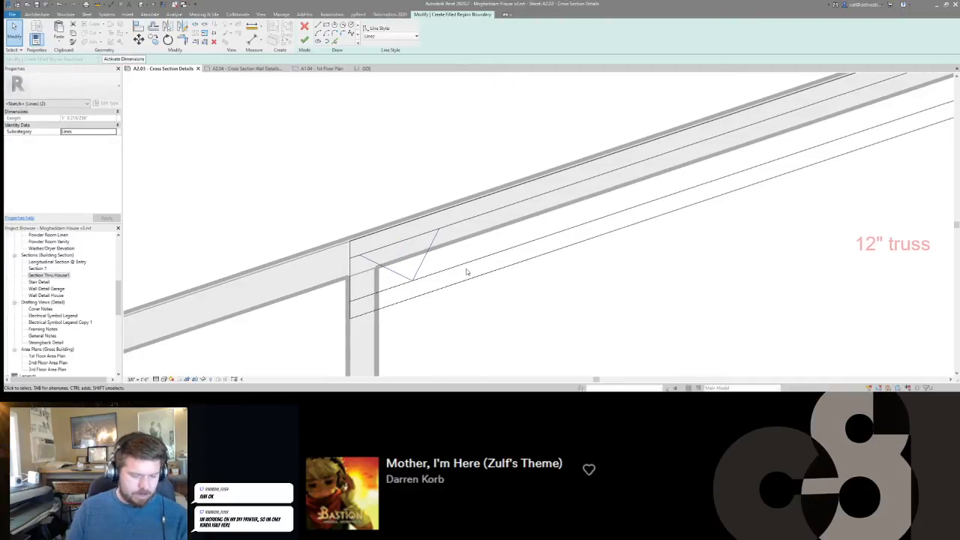
{"action": "key", "text": "o"}
{"action": "key", "text": "f"}
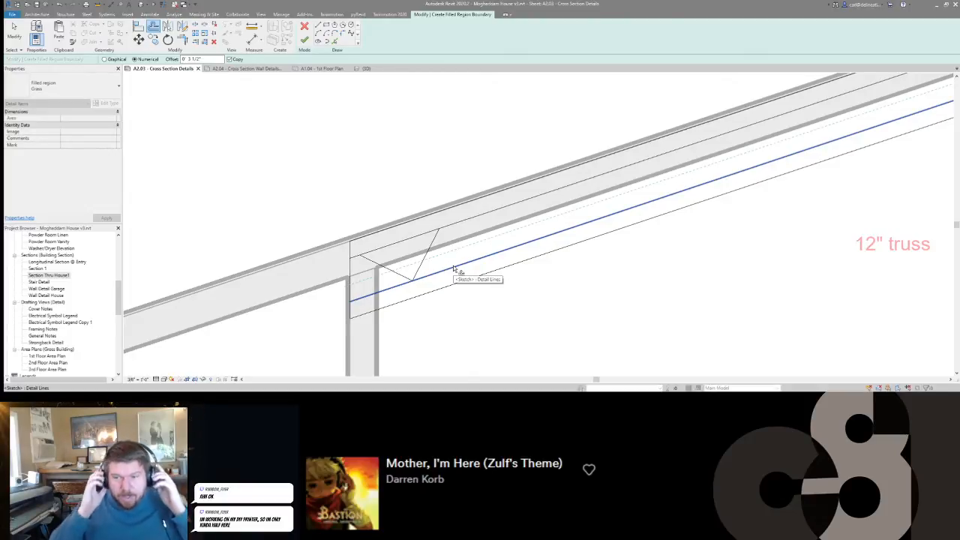
{"action": "left_click", "coordinate": [453, 269]}
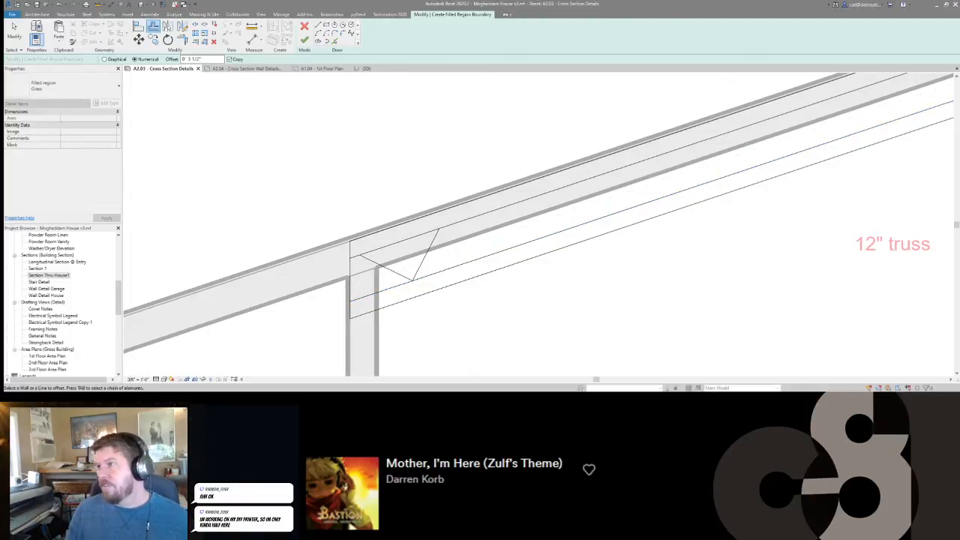
Switch to the web browser, search Google for "wood truss construction" as a framing reference, and return to the Revit sheet.
{"action": "left_click_drag", "start_coordinate": [570, 389], "coordinate": [452, 32]}
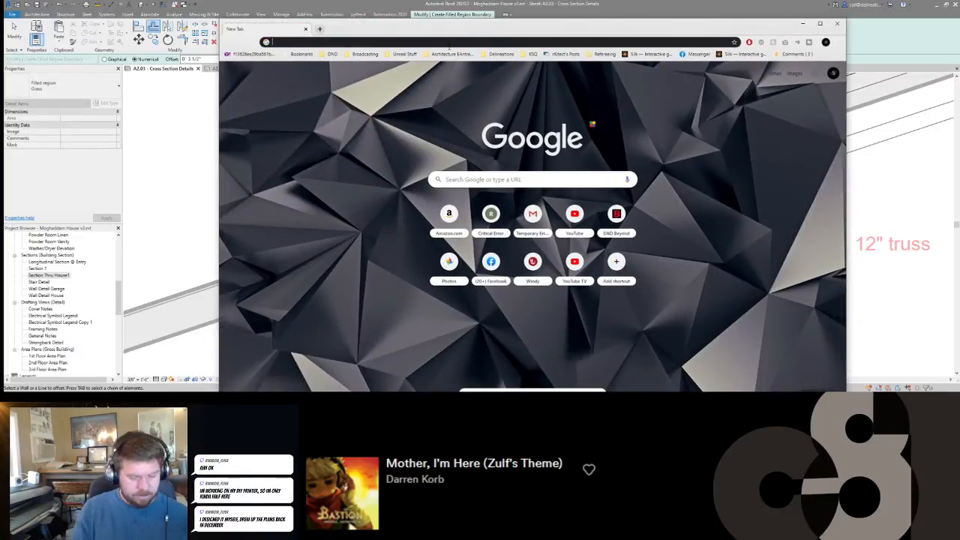
{"action": "type", "text": "wood truss construction"}
{"action": "key", "text": "Return"}
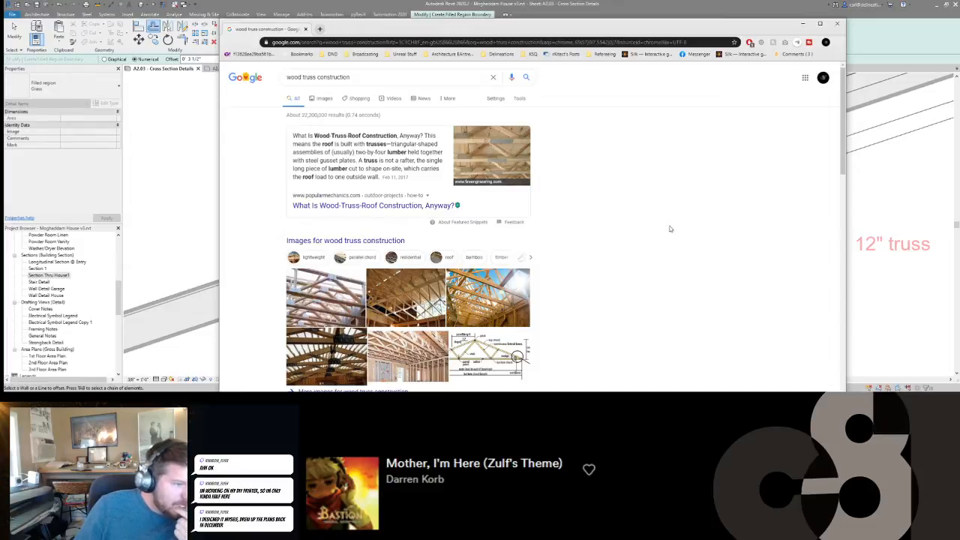
{"action": "left_click", "coordinate": [799, 24]}
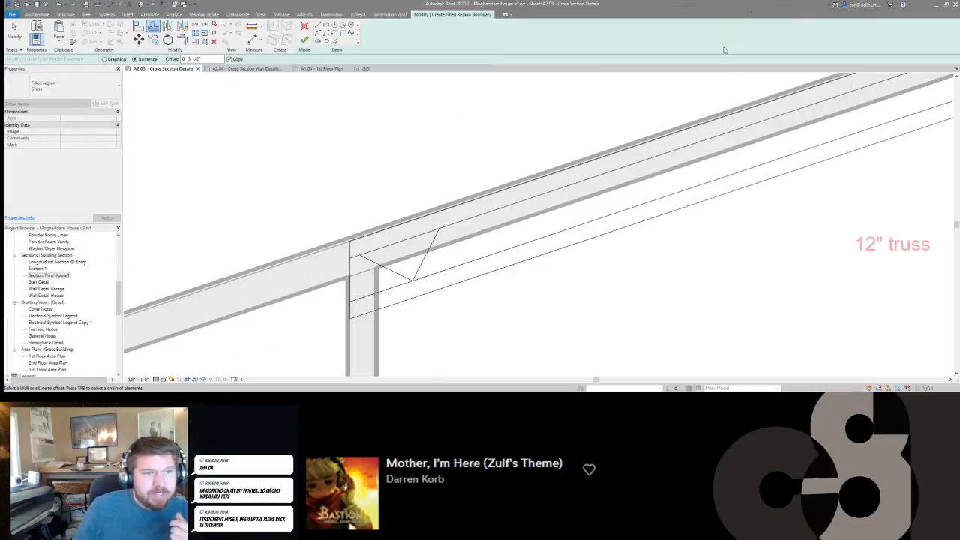
Offset copies of the upper chord's top edge and the lower chord's bottom edge 1 1/2" toward the inside of the truss.
{"action": "scroll", "coordinate": [517, 280], "scroll_direction": "down", "scroll_amount": 1}
{"action": "middle_click_drag", "start_coordinate": [529, 283], "coordinate": [503, 284]}
{"action": "key", "text": "Escape"}
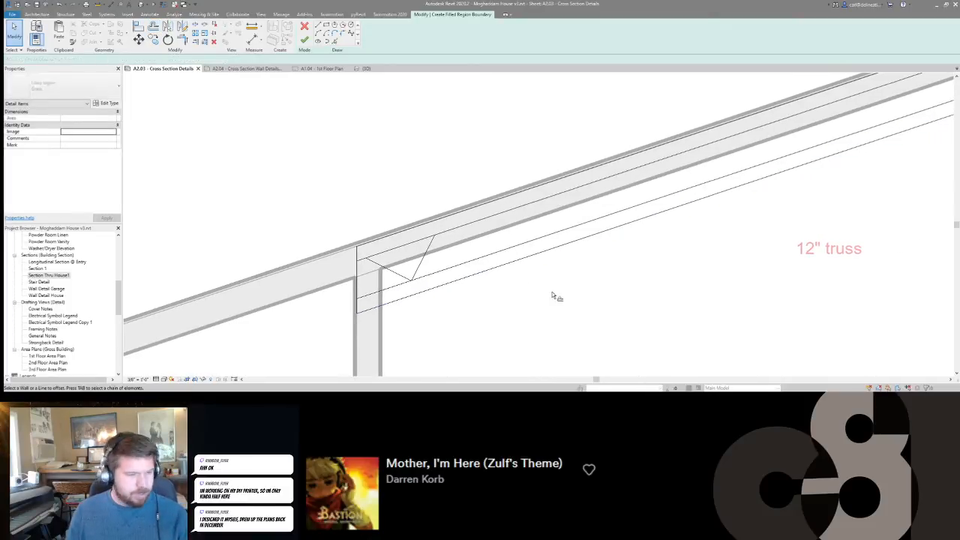
{"action": "type", "text": "of0 1"}
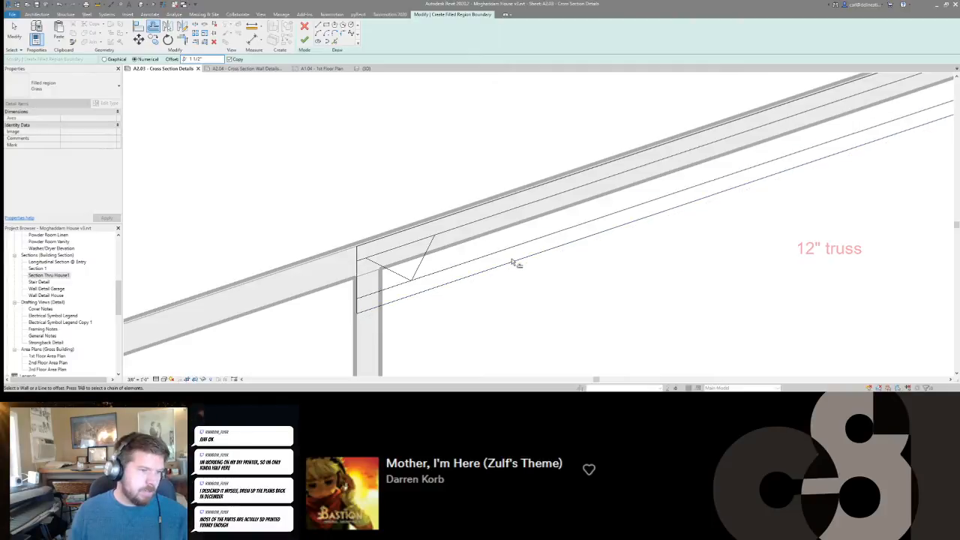
{"action": "left_click", "coordinate": [511, 258]}
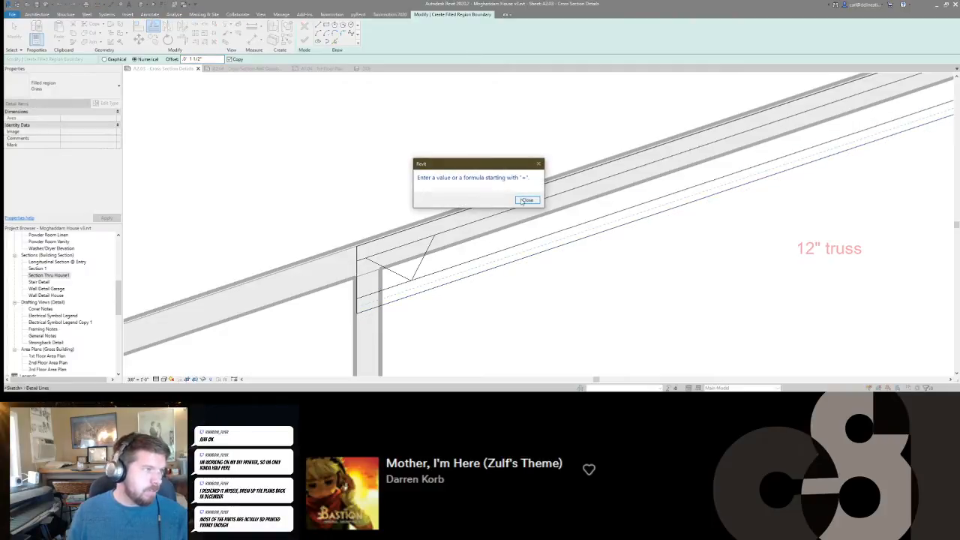
{"action": "left_click", "coordinate": [525, 200]}
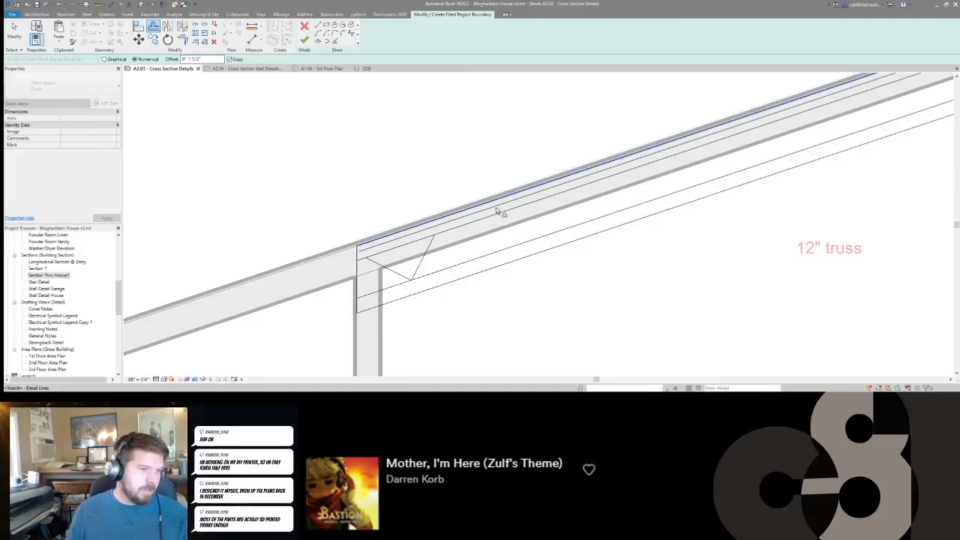
{"action": "left_click", "coordinate": [507, 261]}
{"action": "key", "text": "Escape"}
Delete the old inner edge lines of the lower and upper chords, keeping the 1 1/2" offset lines.
{"action": "left_click", "coordinate": [508, 247]}
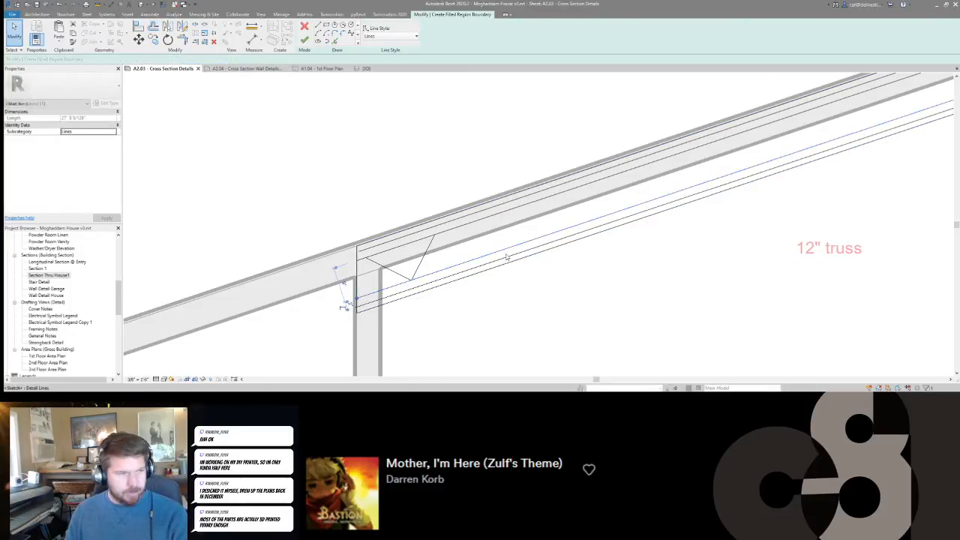
{"action": "key", "text": "Delete"}
{"action": "left_click", "coordinate": [506, 212]}
{"action": "key", "text": "Delete"}
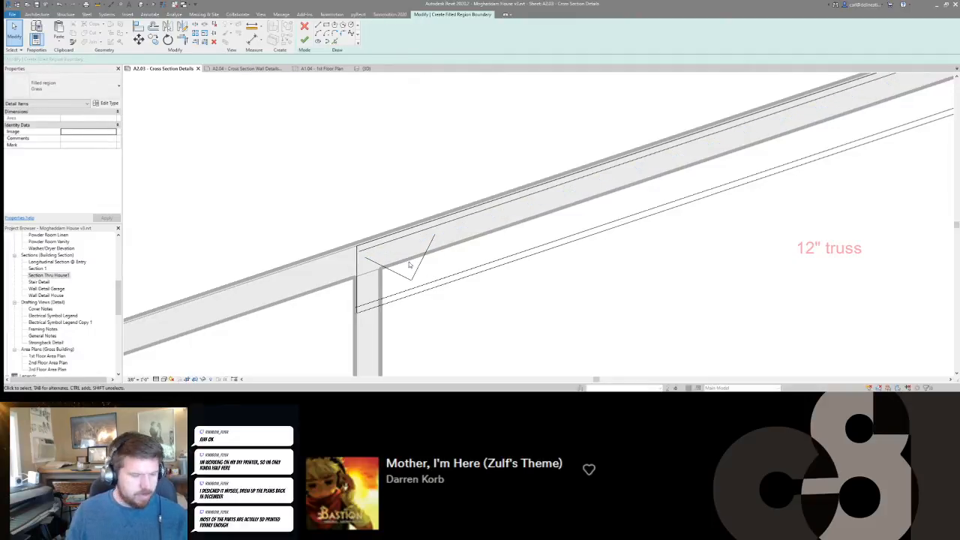
Trim or extend the new inner edge lines of both chords to the vertical truss end line at the interior wall.
{"action": "key", "text": "t"}
{"action": "key", "text": "r"}
{"action": "key", "text": "x"}
{"action": "key", "text": "m"}
{"action": "left_click", "coordinate": [359, 290]}
{"action": "left_click", "coordinate": [368, 304]}
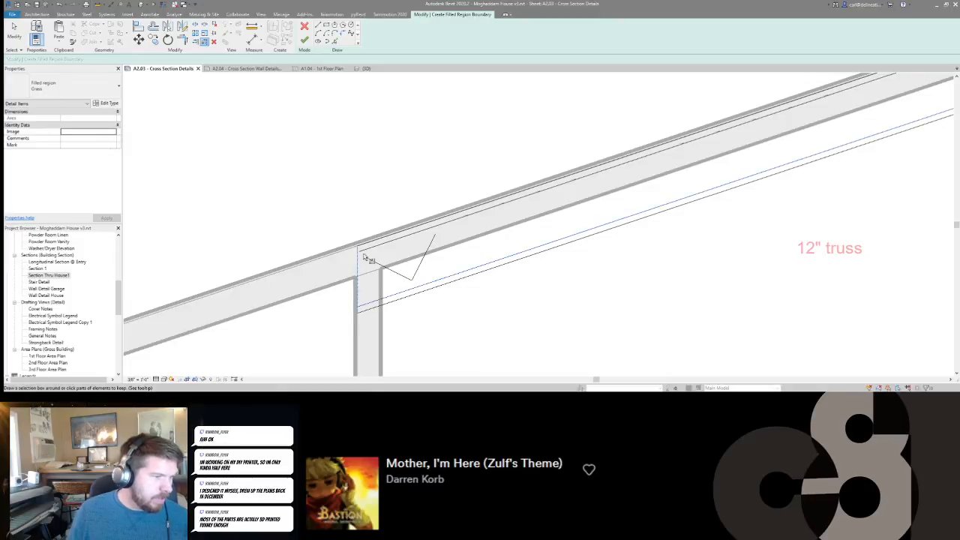
{"action": "left_click", "coordinate": [365, 250]}
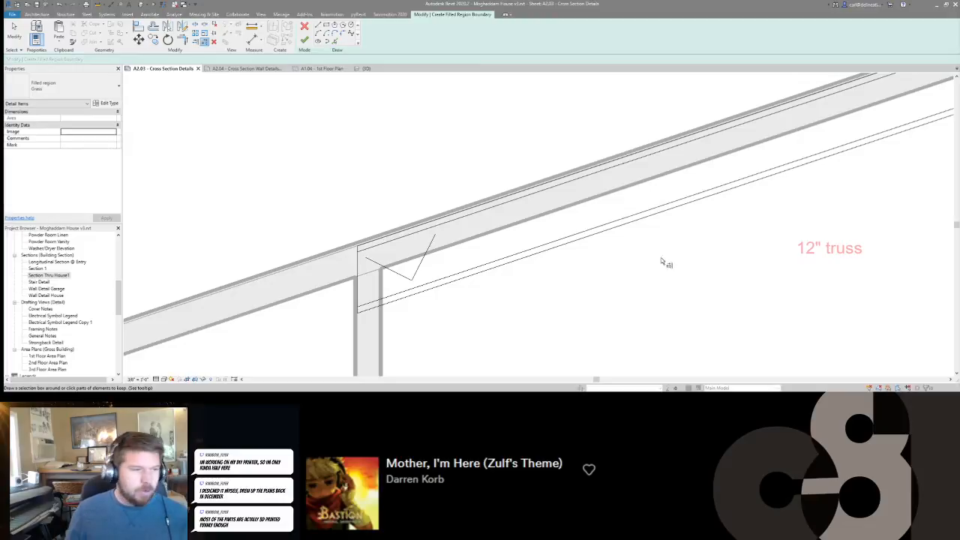
{"action": "middle_click_drag", "start_coordinate": [505, 277], "coordinate": [509, 278]}
{"action": "key", "text": "Escape"}
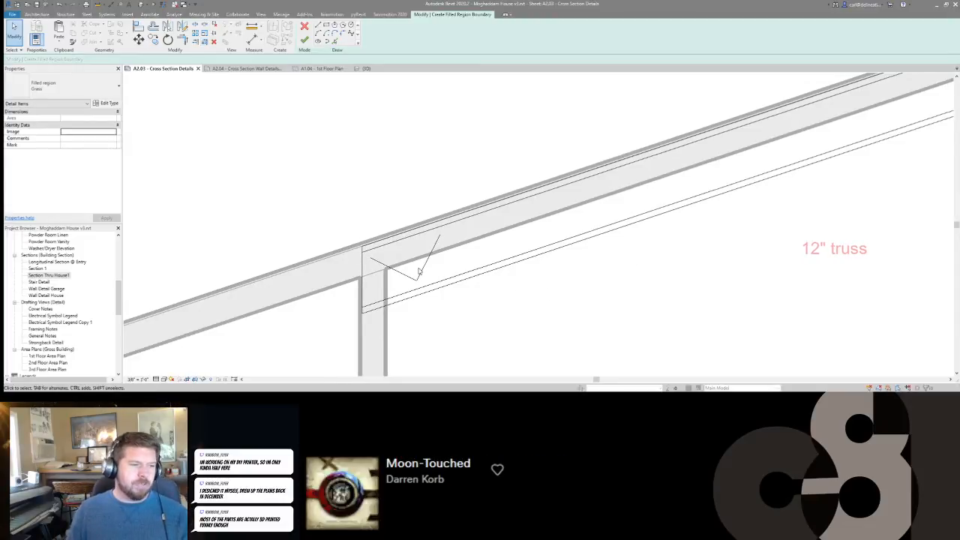
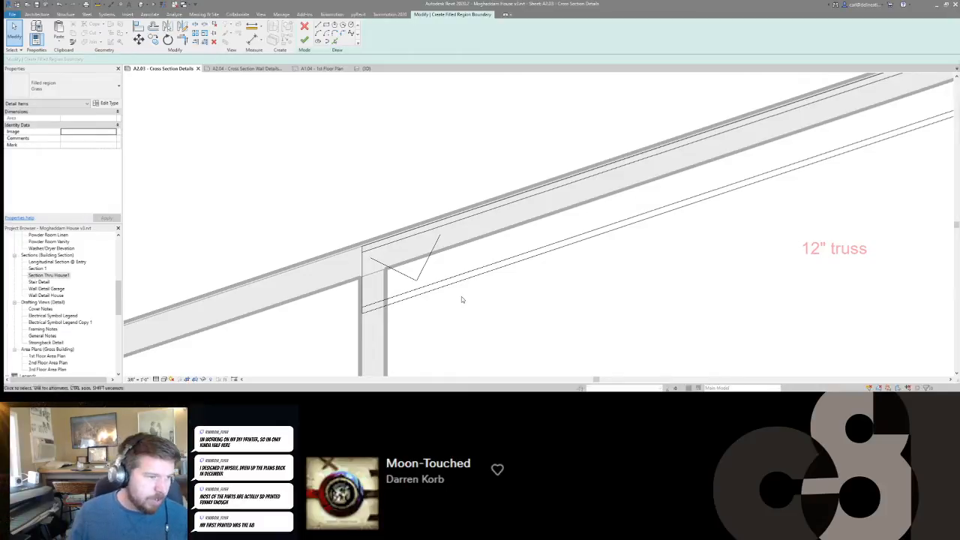
Move the two diagonal web lines up to the top chord's inner edge and stretch their shared lower point to the bottom chord's inner edge.
{"action": "scroll", "coordinate": [436, 286], "scroll_direction": "up", "scroll_amount": 2}
{"action": "left_click_drag", "start_coordinate": [436, 286], "coordinate": [397, 279]}
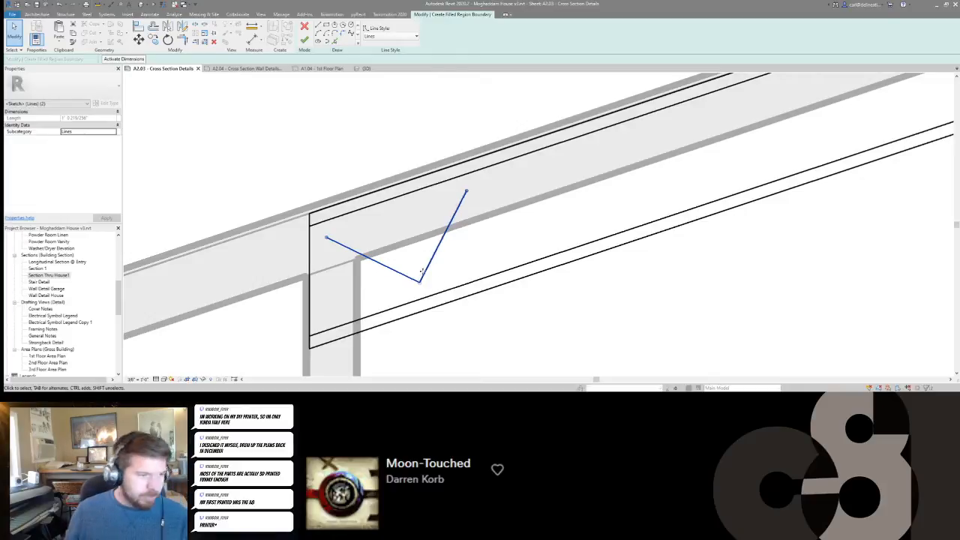
{"action": "middle_click_drag", "start_coordinate": [335, 244], "coordinate": [336, 245]}
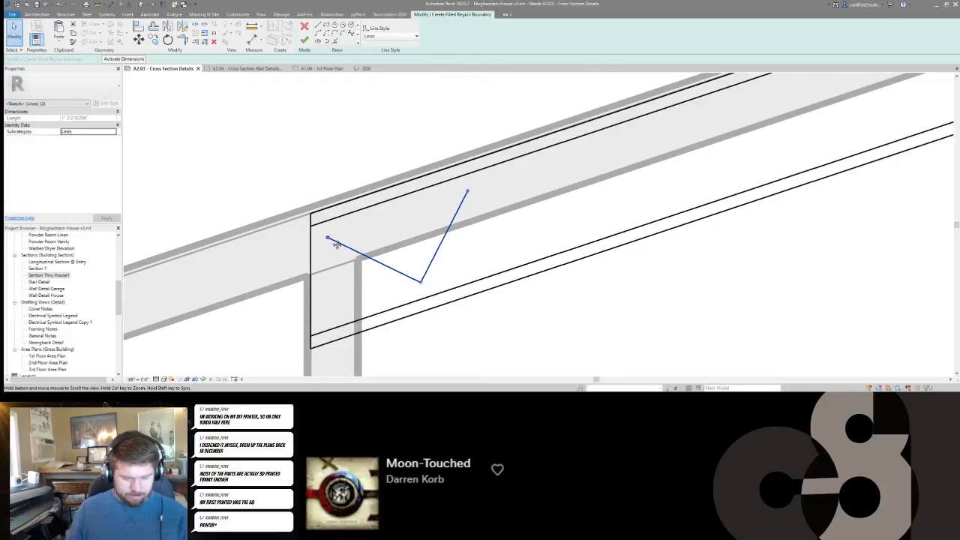
{"action": "key", "text": "m"}
{"action": "key", "text": "v"}
{"action": "left_click", "coordinate": [328, 238]}
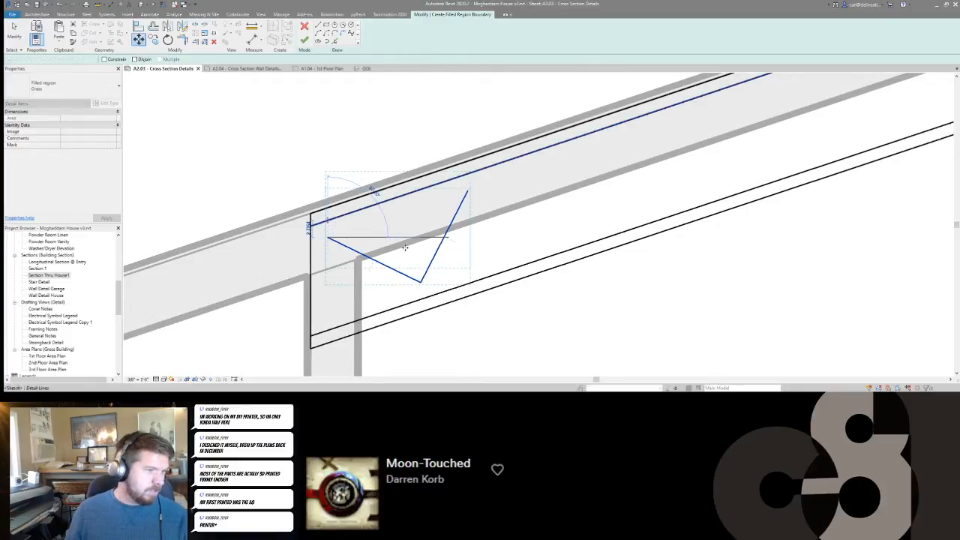
{"action": "left_click", "coordinate": [328, 220]}
{"action": "mouse_move", "coordinate": [421, 265]}
{"action": "left_mouse_down"}
{"action": "mouse_move", "coordinate": [430, 295]}
{"action": "mouse_move", "coordinate": [463, 304]}
{"action": "left_mouse_up"}
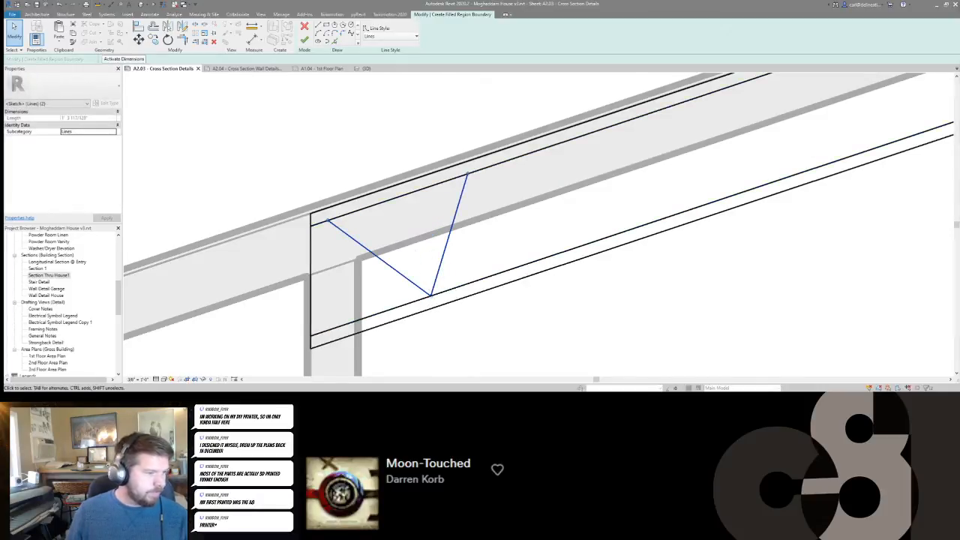
Switch to the web browser, look through the Google image results for "wood truss construction", and return to the Revit sheet.
{"action": "mouse_move", "coordinate": [101, 398]}
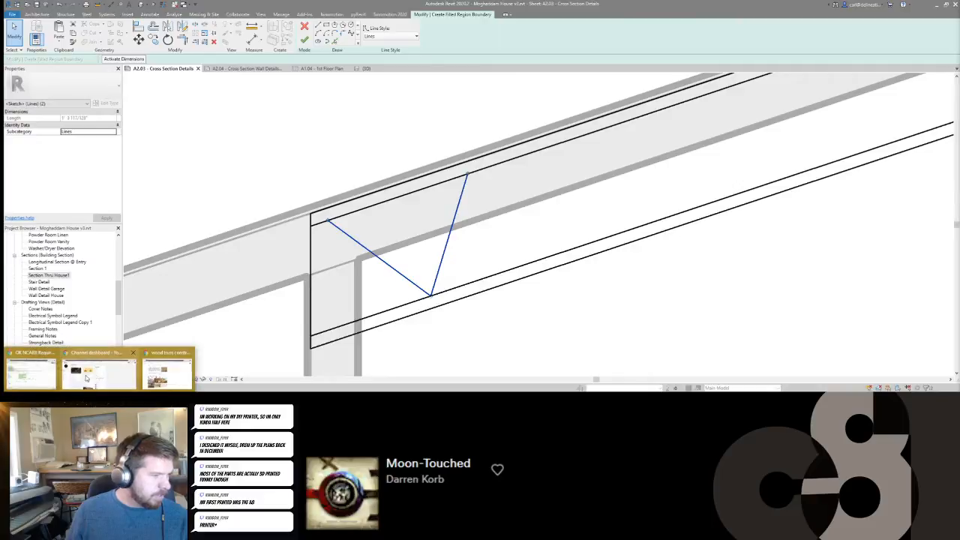
{"action": "left_click", "coordinate": [156, 375]}
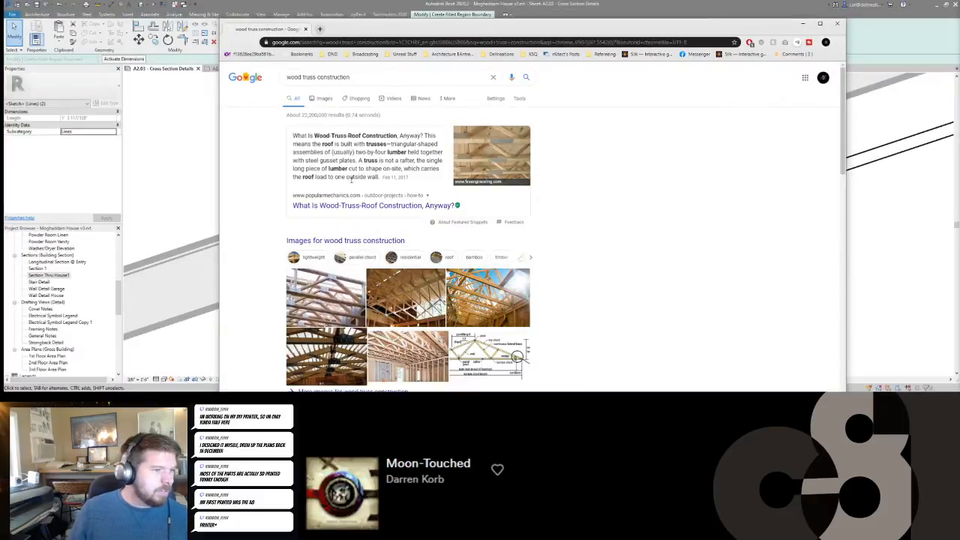
{"action": "left_click", "coordinate": [322, 99]}
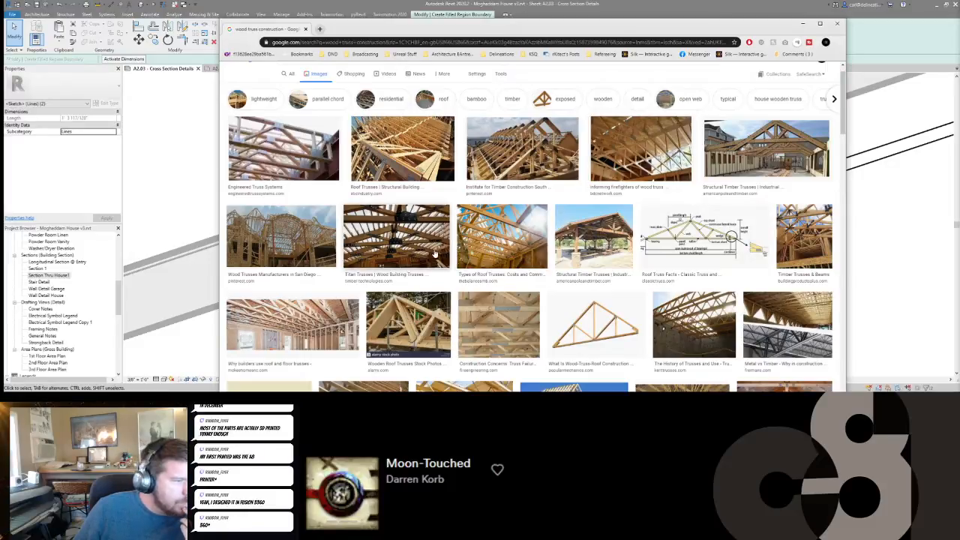
{"action": "scroll", "coordinate": [538, 258], "scroll_direction": "down", "scroll_amount": 1}
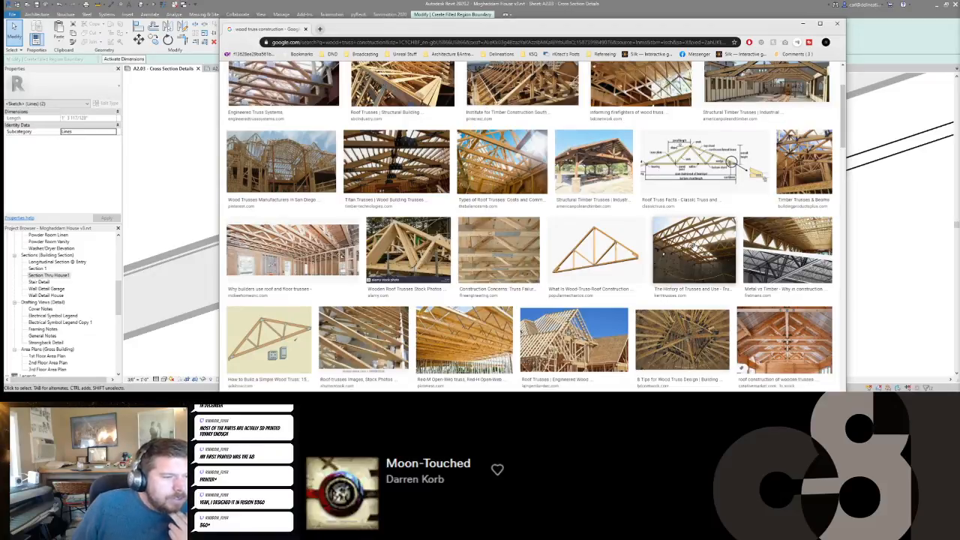
{"action": "scroll", "coordinate": [694, 248], "scroll_direction": "up", "scroll_amount": 1}
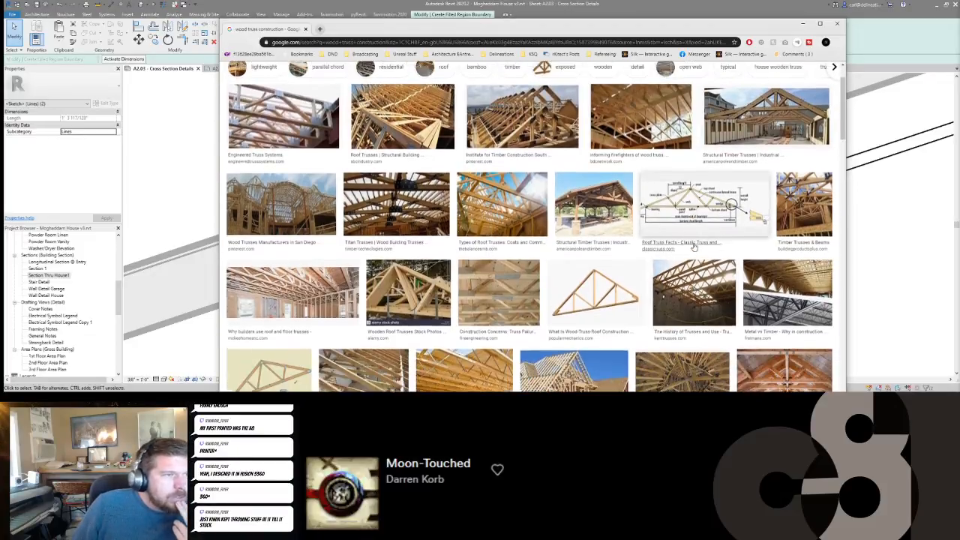
{"action": "scroll", "coordinate": [693, 248], "scroll_direction": "up", "scroll_amount": 1}
{"action": "scroll", "coordinate": [323, 218], "scroll_direction": "down", "scroll_amount": 2}
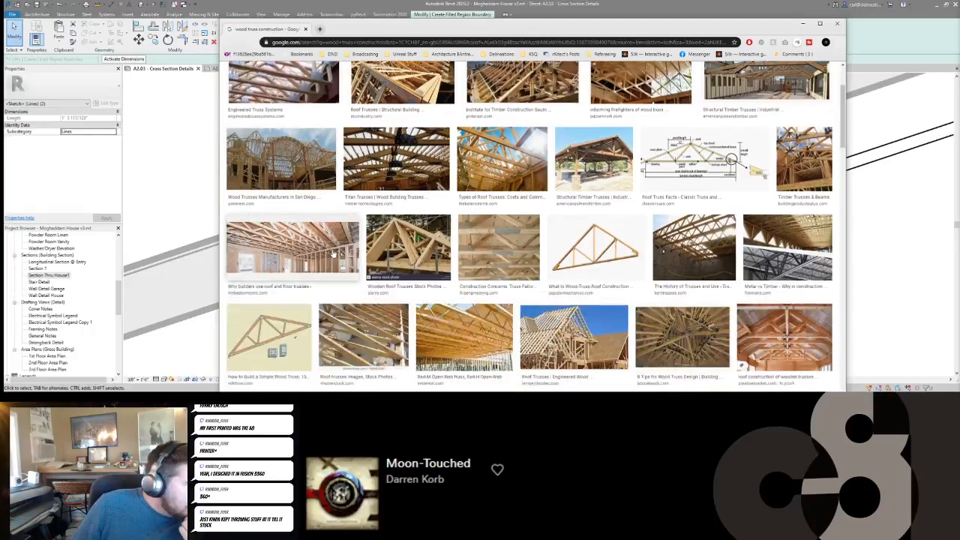
{"action": "scroll", "coordinate": [335, 254], "scroll_direction": "down", "scroll_amount": 1}
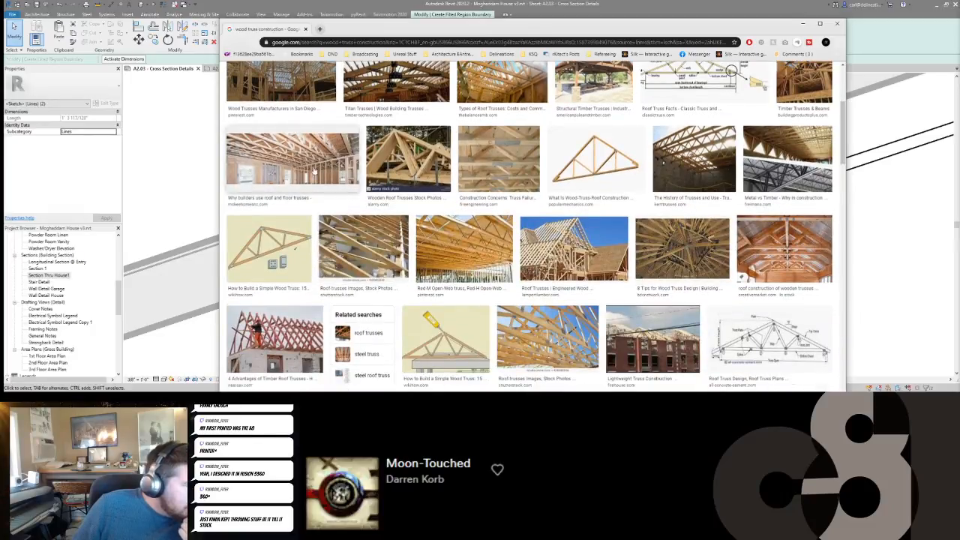
{"action": "scroll", "coordinate": [315, 177], "scroll_direction": "down", "scroll_amount": 2}
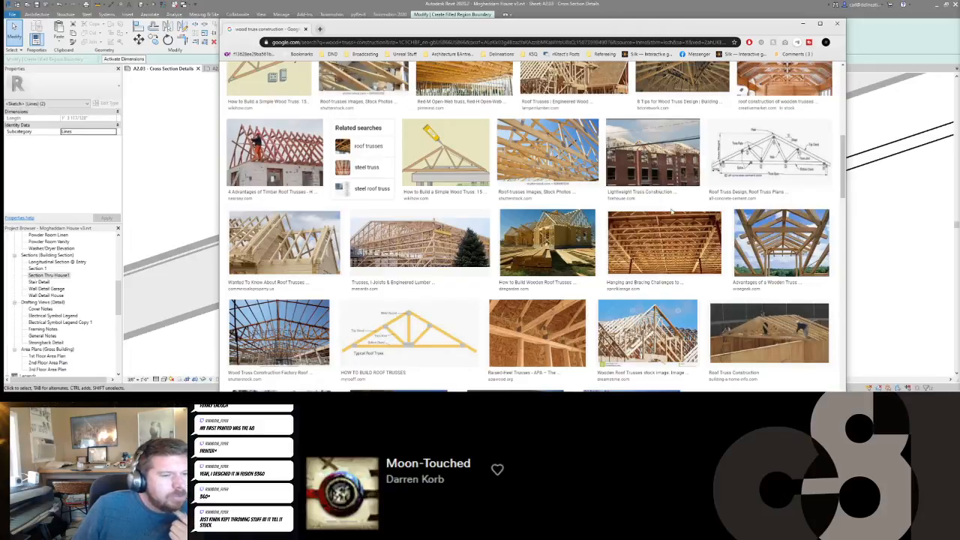
{"action": "scroll", "coordinate": [284, 240], "scroll_direction": "down", "scroll_amount": 3}
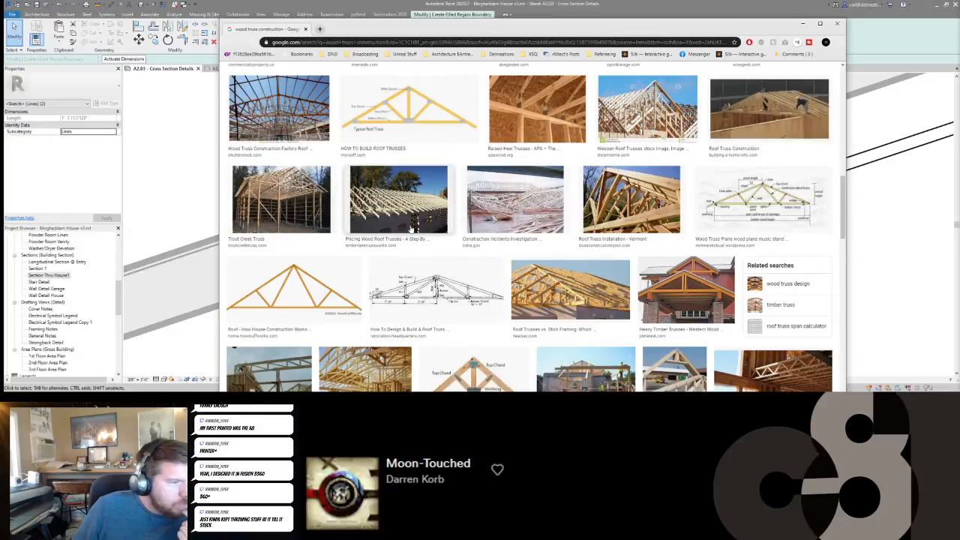
{"action": "scroll", "coordinate": [389, 225], "scroll_direction": "down", "scroll_amount": 2}
{"action": "left_click", "coordinate": [205, 171]}
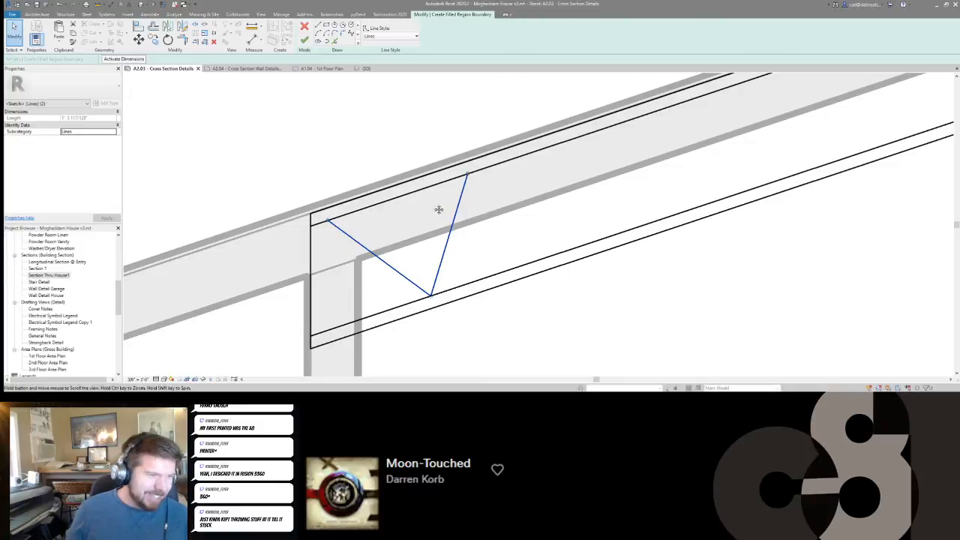
Stretch the upper end of the right-hand diagonal farther up along the top chord's inner edge.
{"action": "scroll", "coordinate": [450, 196], "scroll_direction": "down", "scroll_amount": 2}
{"action": "left_click_drag", "start_coordinate": [460, 185], "coordinate": [492, 171]}
{"action": "left_click", "coordinate": [447, 243]}
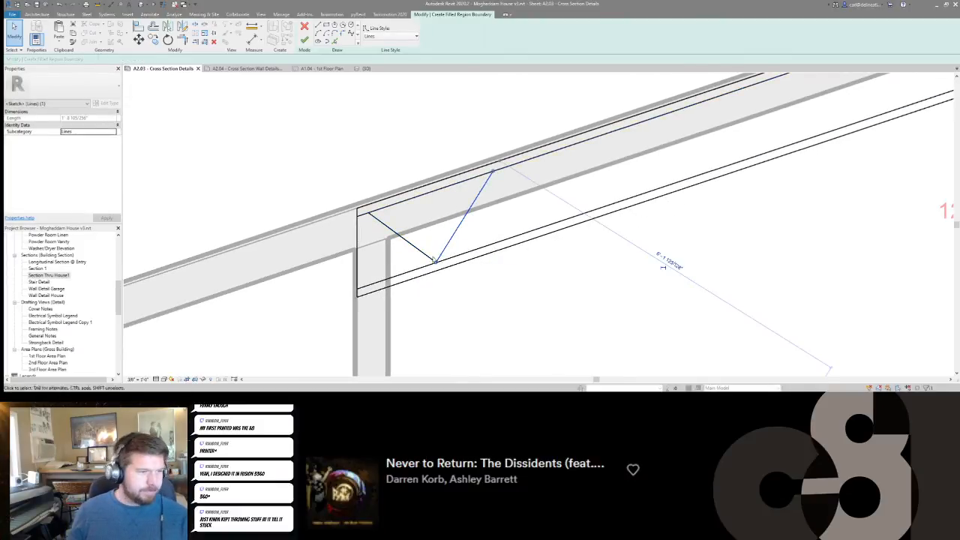
{"action": "scroll", "coordinate": [447, 246], "scroll_direction": "down", "scroll_amount": 1}
{"action": "left_click", "coordinate": [448, 245]}
{"action": "middle_click_drag", "start_coordinate": [449, 253], "coordinate": [451, 253]}
{"action": "key", "text": "Escape"}
Draw a line from the diagonals' shared lower point perpendicular to the top chord's inner edge.
{"action": "scroll", "coordinate": [442, 259], "scroll_direction": "down", "scroll_amount": 1}
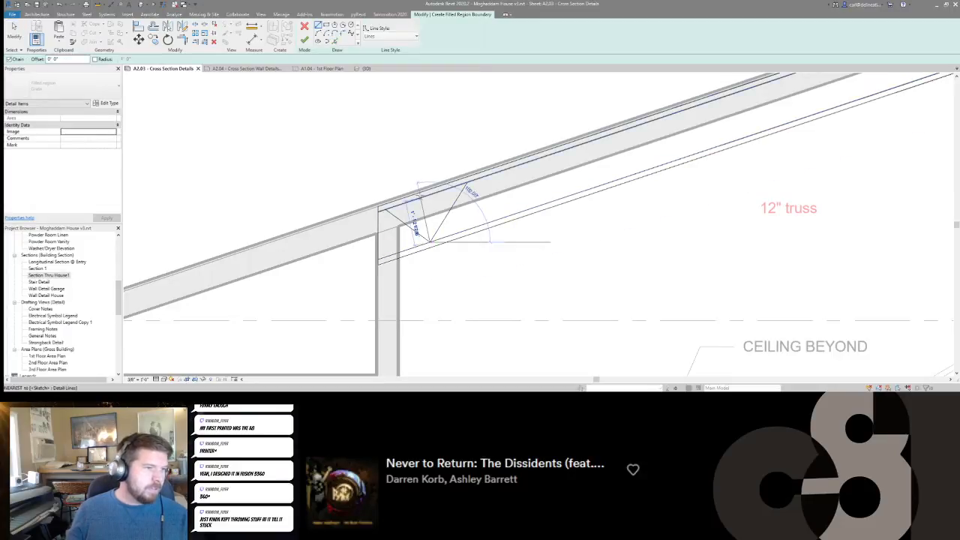
{"action": "left_click", "coordinate": [429, 241]}
{"action": "key", "text": "Escape"}
{"action": "key", "text": "Escape"}
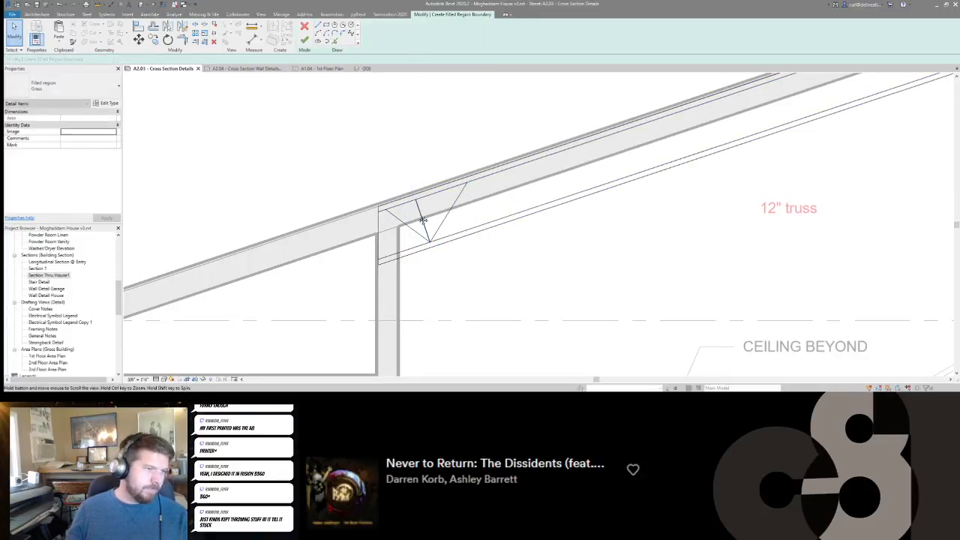
Try to copy the perpendicular web line up the truss slope at regular intervals, with multiple copies enabled.
{"action": "scroll", "coordinate": [416, 214], "scroll_direction": "down", "scroll_amount": 3}
{"action": "scroll", "coordinate": [413, 221], "scroll_direction": "up", "scroll_amount": 2}
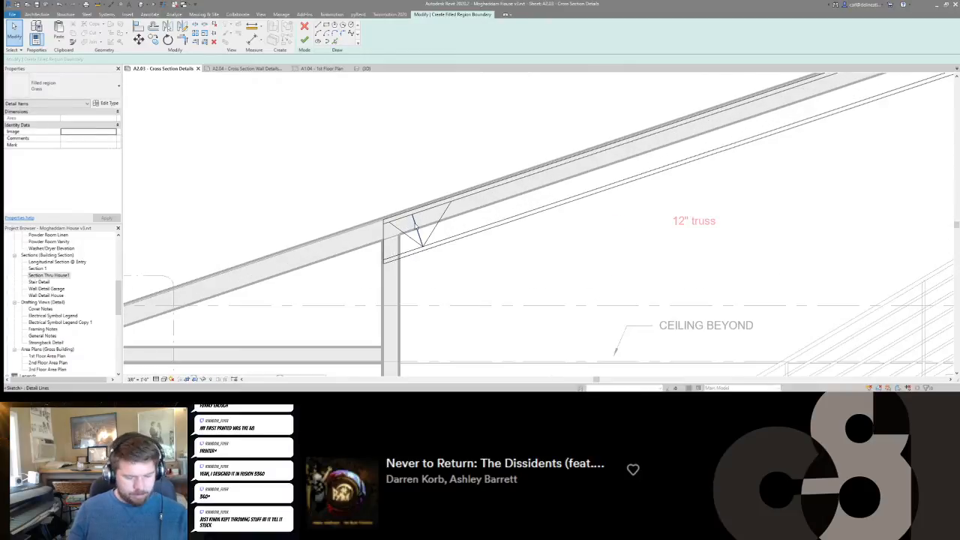
{"action": "left_click", "coordinate": [414, 223]}
{"action": "key", "text": "c"}
{"action": "key", "text": "o"}
{"action": "left_click", "coordinate": [421, 230]}
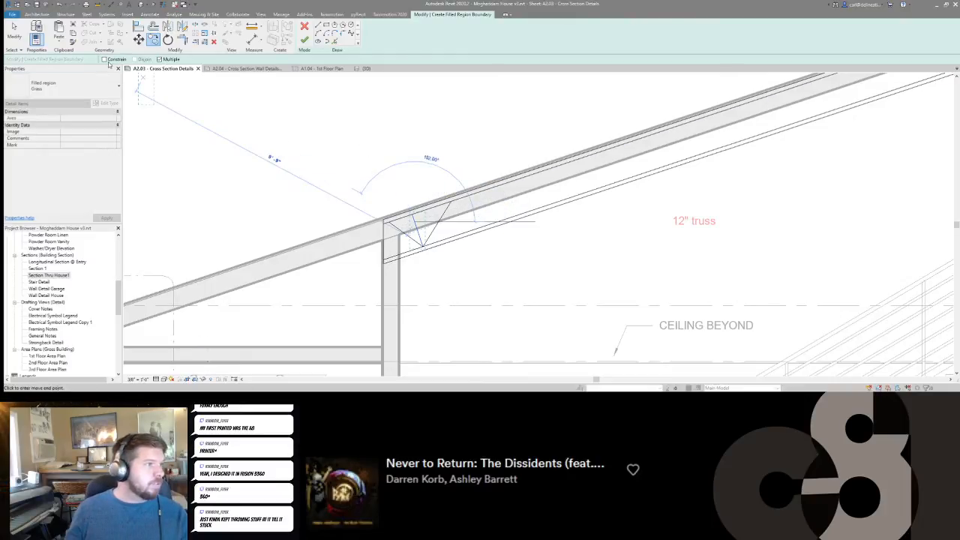
{"action": "scroll", "coordinate": [599, 167], "scroll_direction": "down", "scroll_amount": 4}
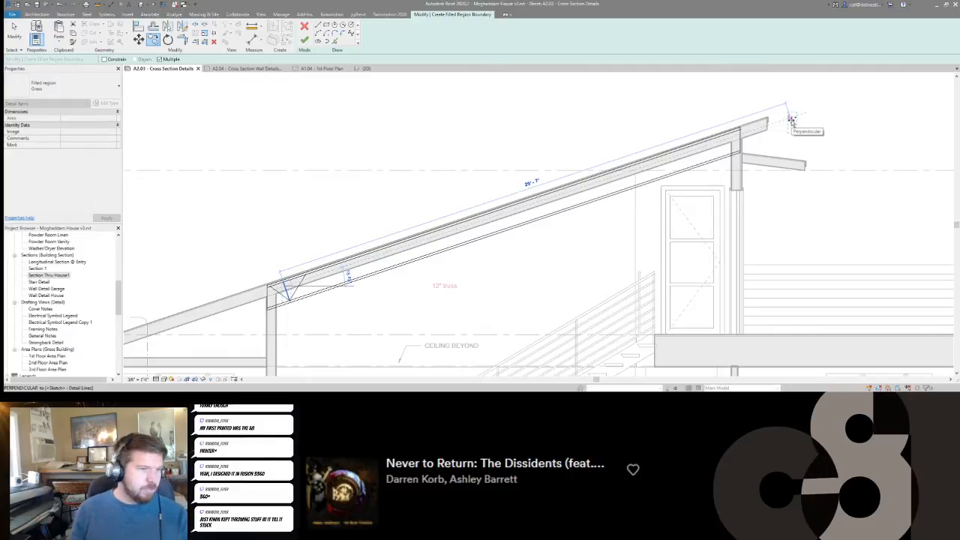
{"action": "left_click", "coordinate": [791, 120]}
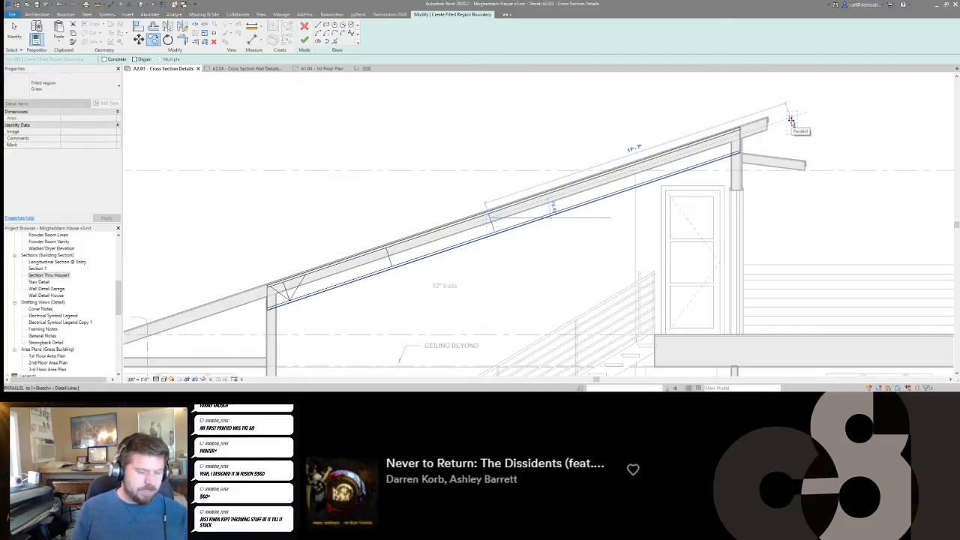
{"action": "key", "text": "Escape"}
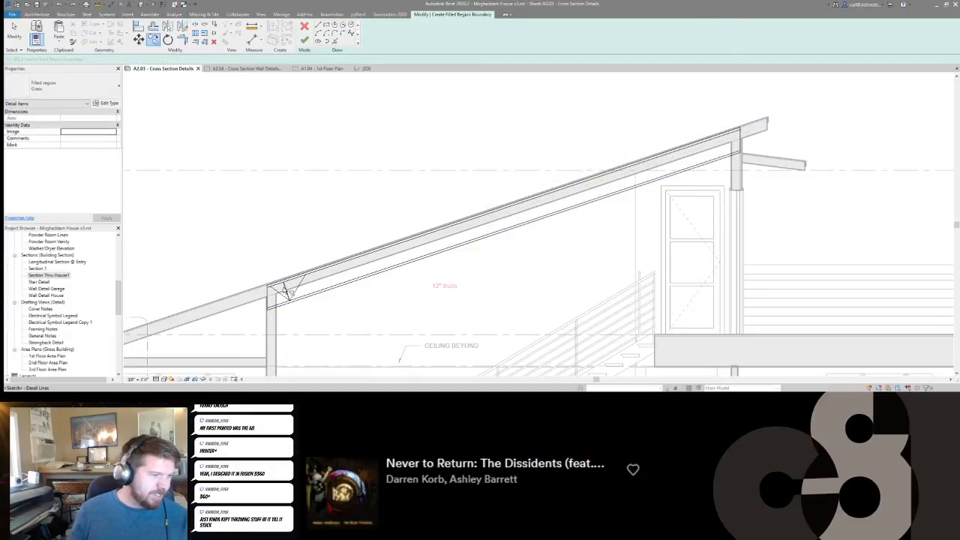
Copy the perpendicular web line six times up the truss slope at 4' spacing.
{"action": "left_click", "coordinate": [285, 290]}
{"action": "key", "text": "c"}
{"action": "key", "text": "o"}
{"action": "left_click", "coordinate": [286, 287]}
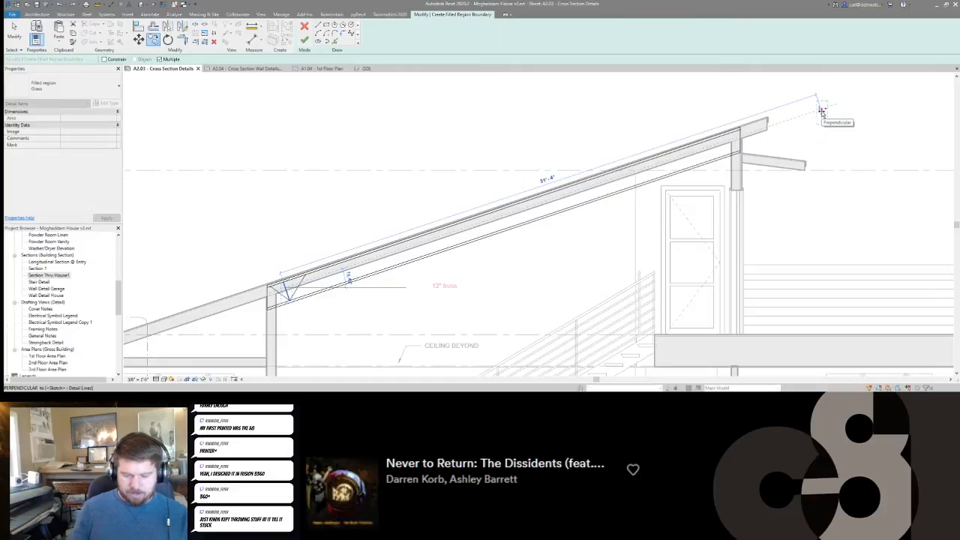
{"action": "type", "text": "4"}
{"action": "key", "text": "Return"}
{"action": "type", "text": "4"}
{"action": "key", "text": "Return"}
{"action": "type", "text": "4"}
{"action": "key", "text": "Return"}
{"action": "type", "text": "4"}
{"action": "key", "text": "Return"}
{"action": "type", "text": "4"}
{"action": "key", "text": "Return"}
{"action": "type", "text": "4"}
{"action": "key", "text": "Return"}
{"action": "key", "text": "Escape"}
{"action": "key", "text": "Escape"}
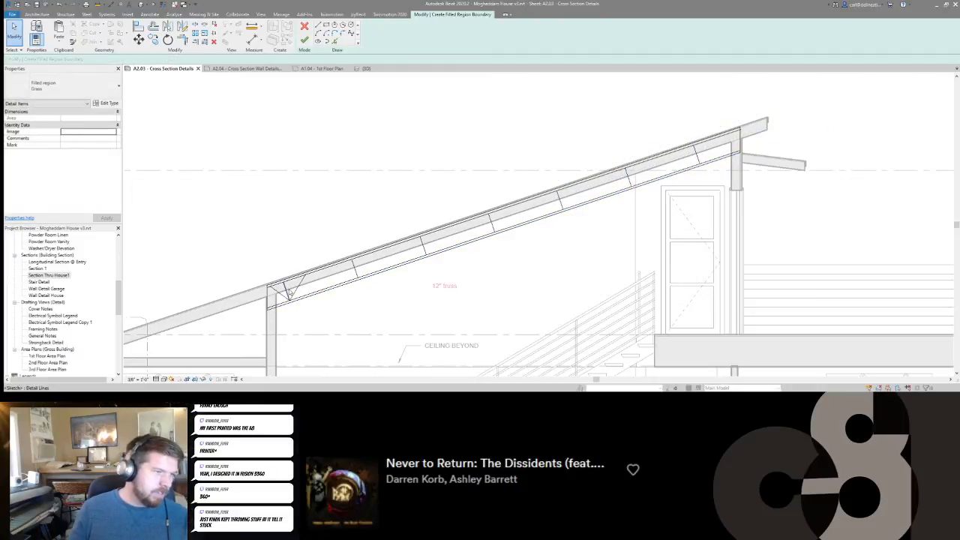
Move all seven perpendicular lines along the slope so the middle one sits at the midpoint of the top chord's inner edge.
{"action": "left_click", "coordinate": [290, 293]}
{"action": "left_click", "coordinate": [358, 276], "text": "ctrl"}
{"action": "left_click", "coordinate": [425, 254], "text": "ctrl"}
{"action": "left_click", "coordinate": [494, 229], "text": "ctrl"}
{"action": "left_click", "coordinate": [560, 202], "text": "ctrl"}
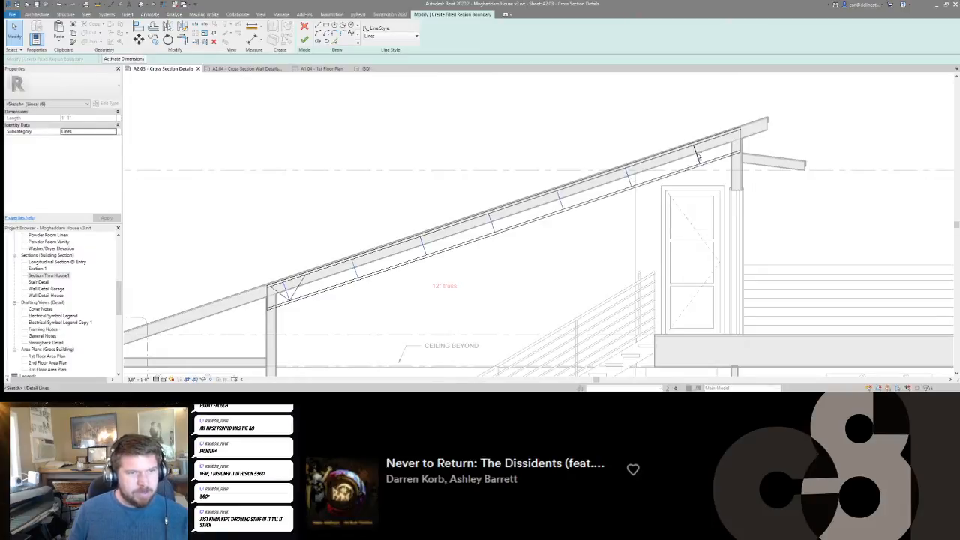
{"action": "key", "text": "Escape"}
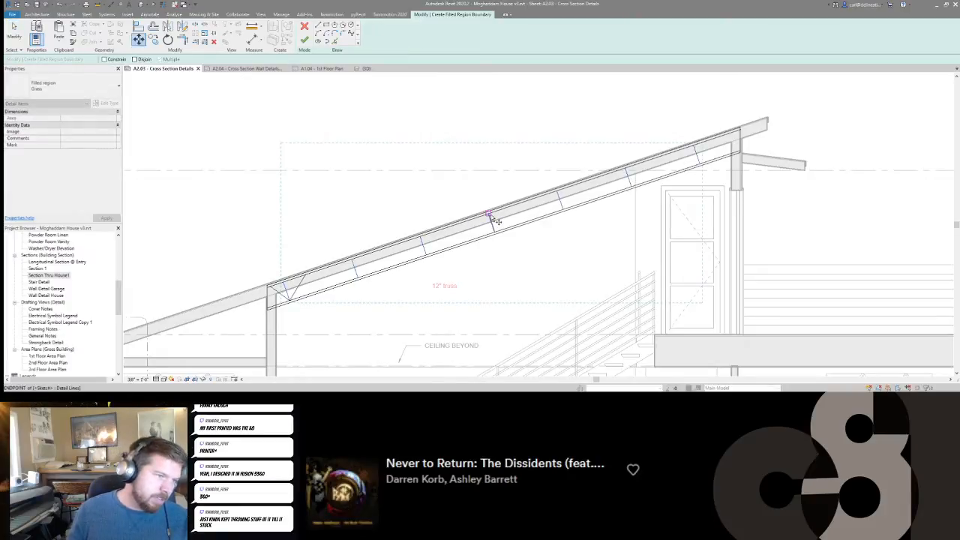
{"action": "left_click", "coordinate": [495, 219]}
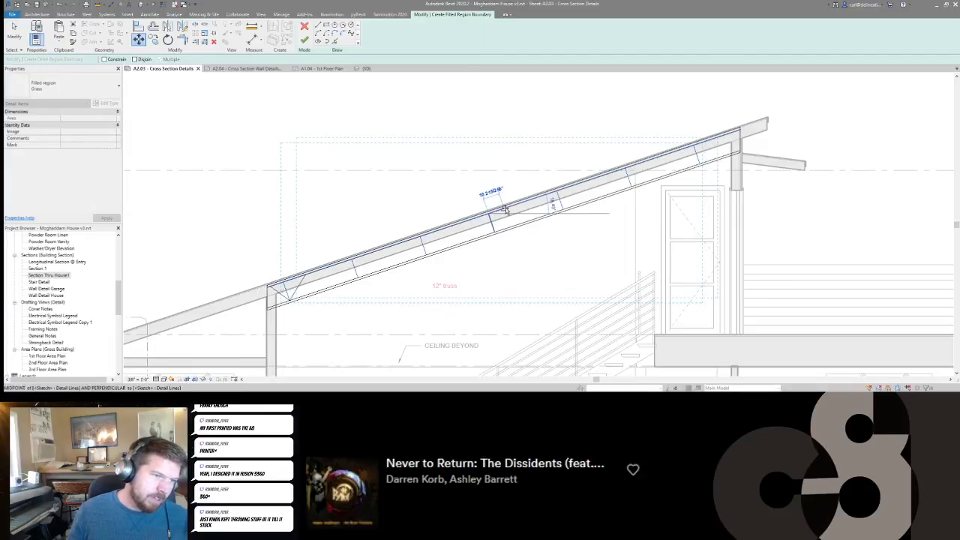
{"action": "left_click", "coordinate": [505, 210]}
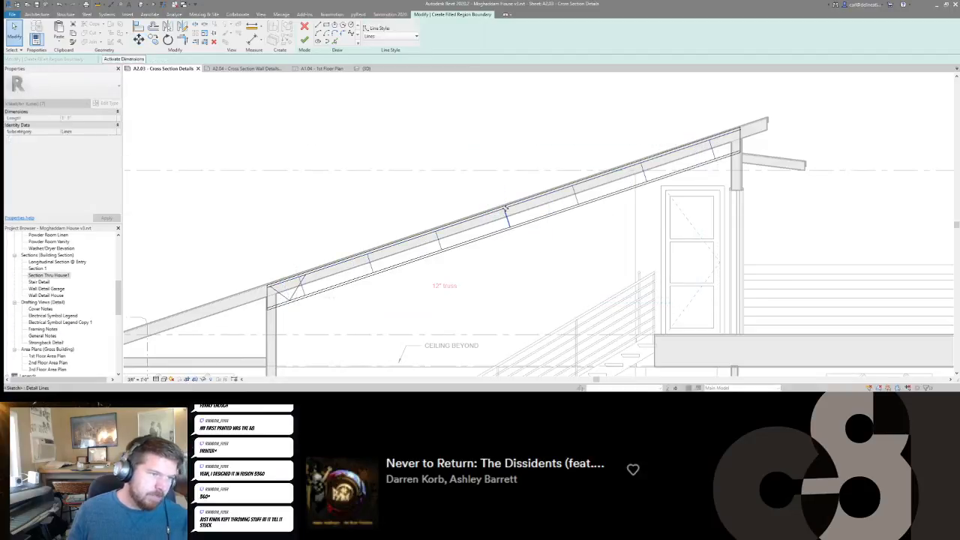
{"action": "key", "text": "Escape"}
Delete the right-hand diagonal and stretch the remaining diagonal's lower end to the base of the first perpendicular line.
{"action": "left_click", "coordinate": [284, 299]}
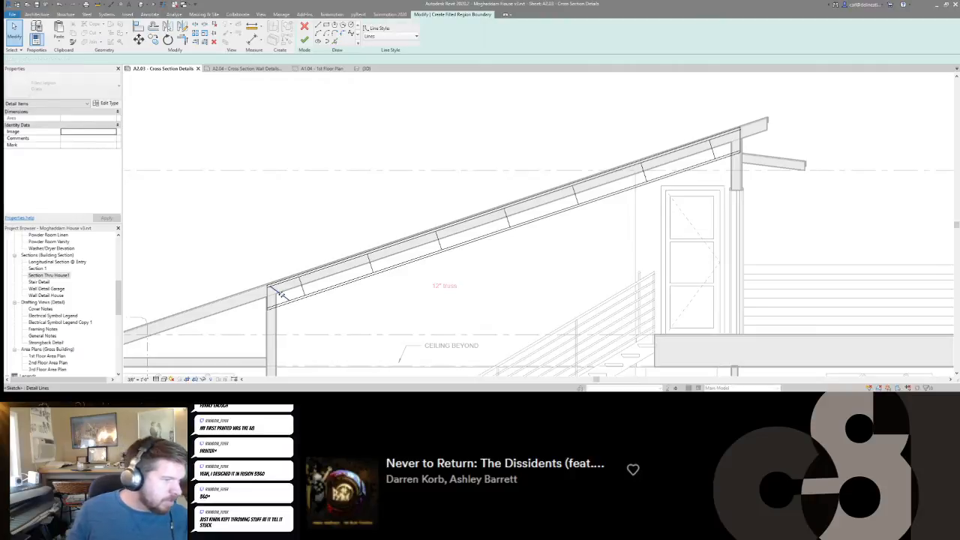
{"action": "scroll", "coordinate": [289, 302], "scroll_direction": "up", "scroll_amount": 3}
{"action": "left_click_drag", "start_coordinate": [311, 318], "coordinate": [347, 306]}
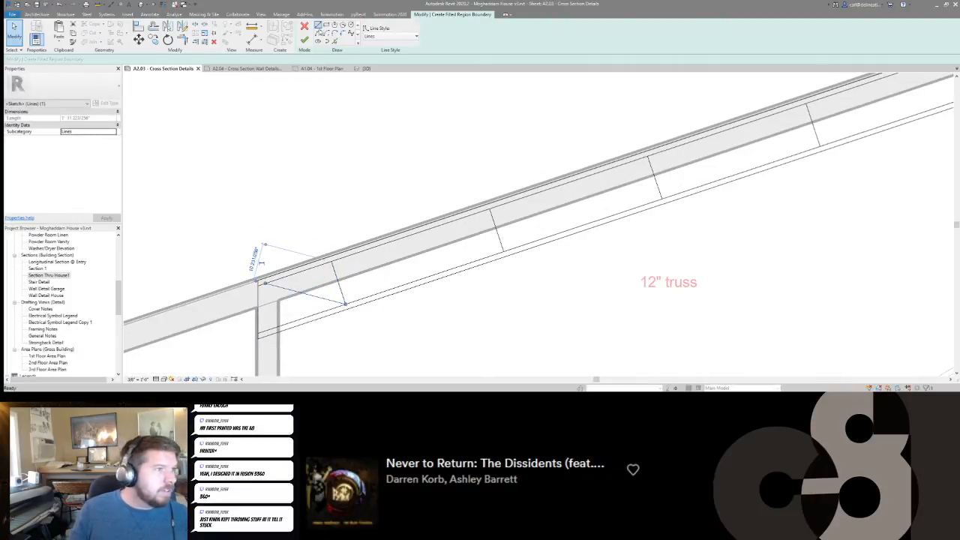
Draw two connected diagonals from the first perpendicular line's base up to the top chord and down to the second perpendicular line's base.
{"action": "left_click", "coordinate": [319, 25]}
{"action": "left_click", "coordinate": [346, 304]}
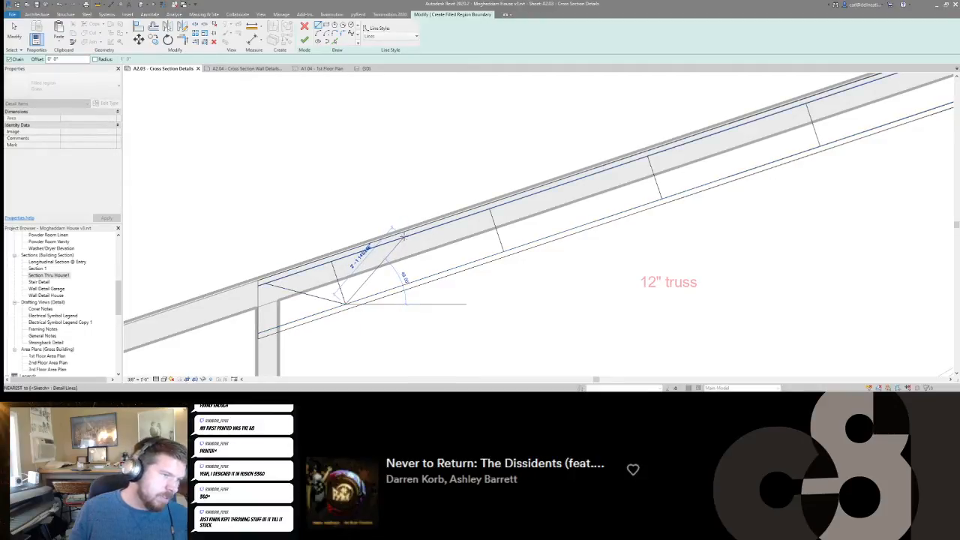
{"action": "left_click", "coordinate": [404, 237]}
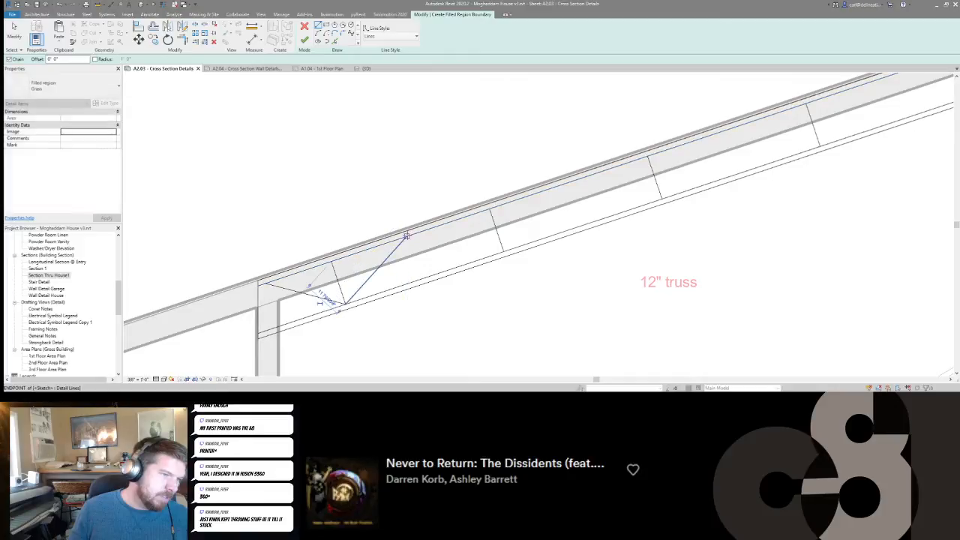
{"action": "left_click", "coordinate": [503, 251]}
{"action": "key", "text": "Escape"}
{"action": "key", "text": "Escape"}
Shift the shared peak of the two new diagonals along the top chord to midway between the first two perpendicular lines.
{"action": "scroll", "coordinate": [438, 277], "scroll_direction": "down", "scroll_amount": 2}
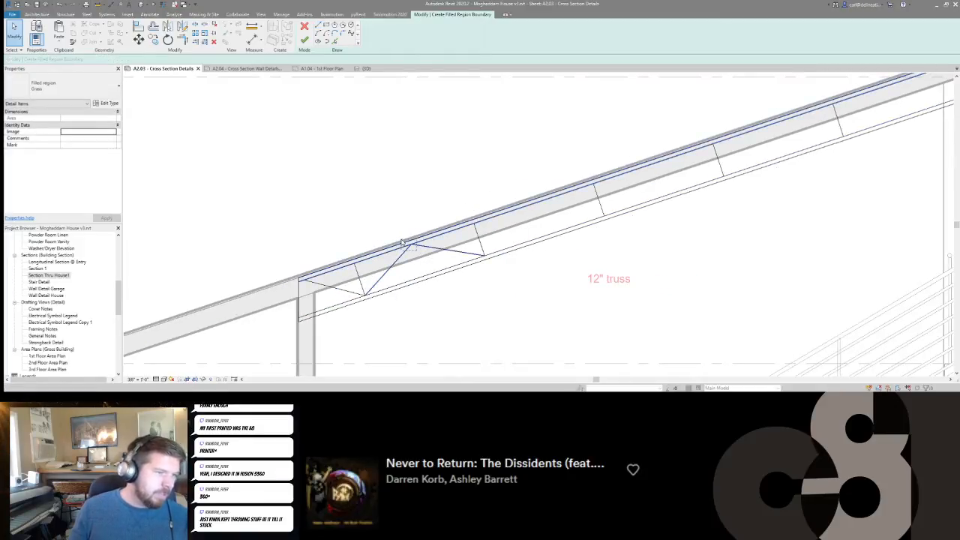
{"action": "left_click", "coordinate": [407, 246]}
{"action": "scroll", "coordinate": [417, 255], "scroll_direction": "up", "scroll_amount": 2}
{"action": "left_click_drag", "start_coordinate": [380, 263], "coordinate": [381, 261]}
{"action": "left_click_drag", "start_coordinate": [450, 280], "coordinate": [386, 260]}
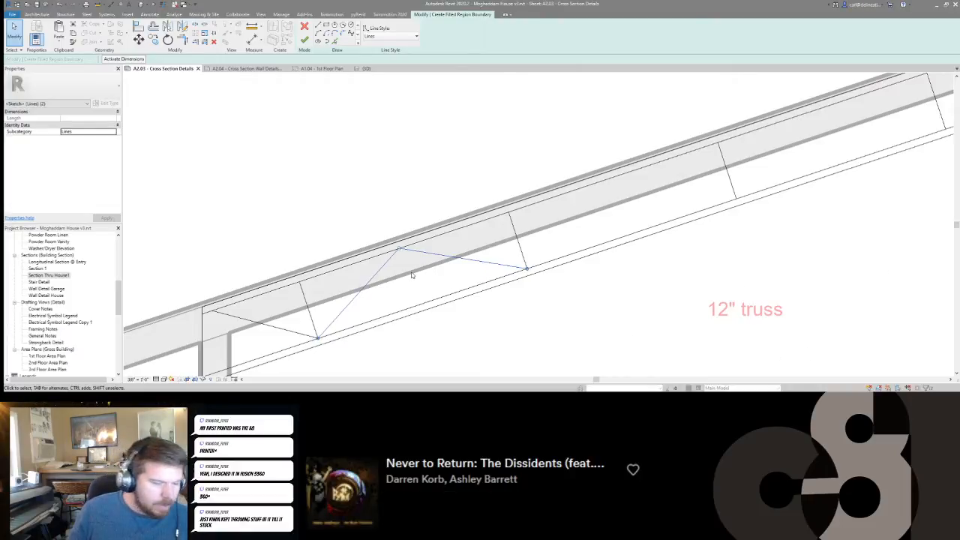
{"action": "left_click_drag", "start_coordinate": [399, 249], "coordinate": [403, 248]}
Offset the three diagonals at the truss's lower end 3/4" to both sides, keeping the originals.
{"action": "scroll", "coordinate": [407, 246], "scroll_direction": "up", "scroll_amount": 2}
{"action": "scroll", "coordinate": [404, 247], "scroll_direction": "down", "scroll_amount": 3}
{"action": "key", "text": "o"}
{"action": "key", "text": "f"}
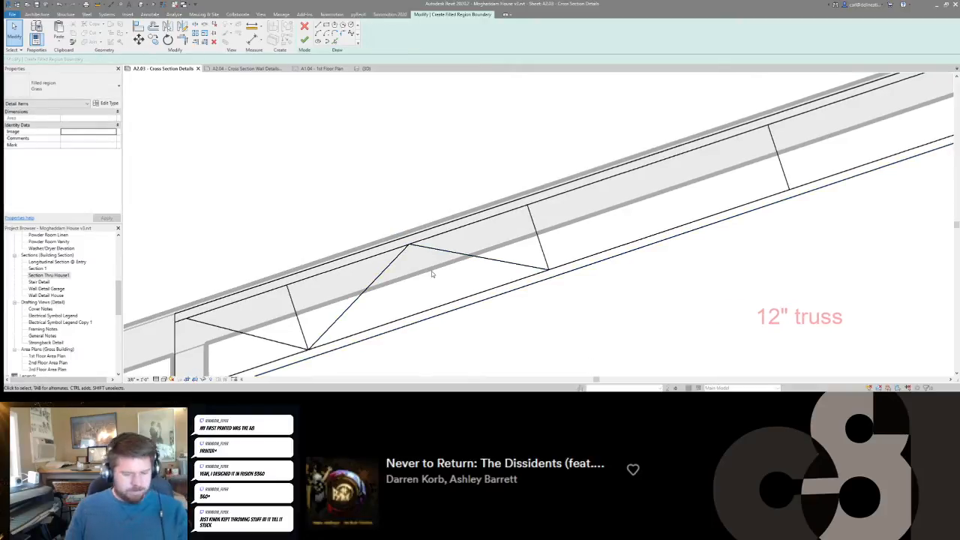
{"action": "scroll", "coordinate": [432, 272], "scroll_direction": "down", "scroll_amount": 1}
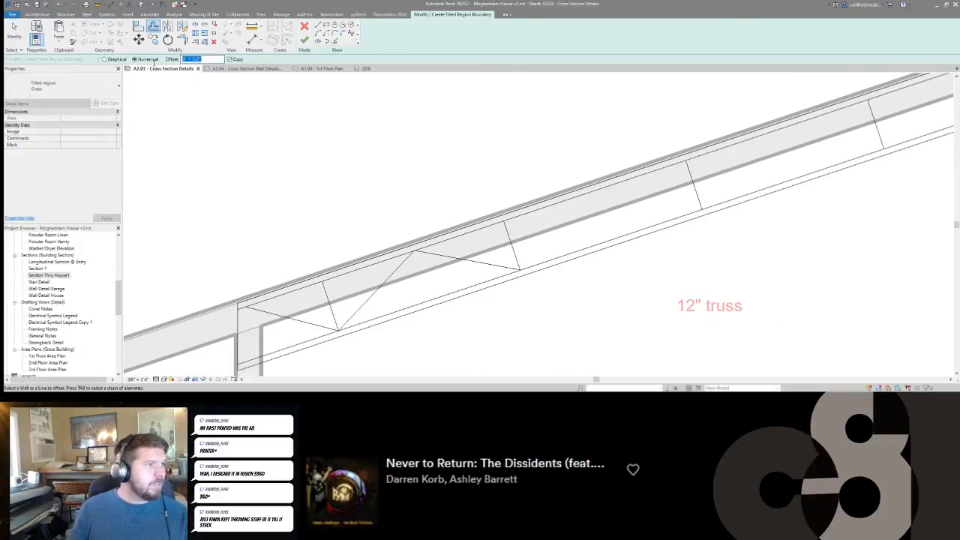
{"action": "left_click", "coordinate": [381, 293]}
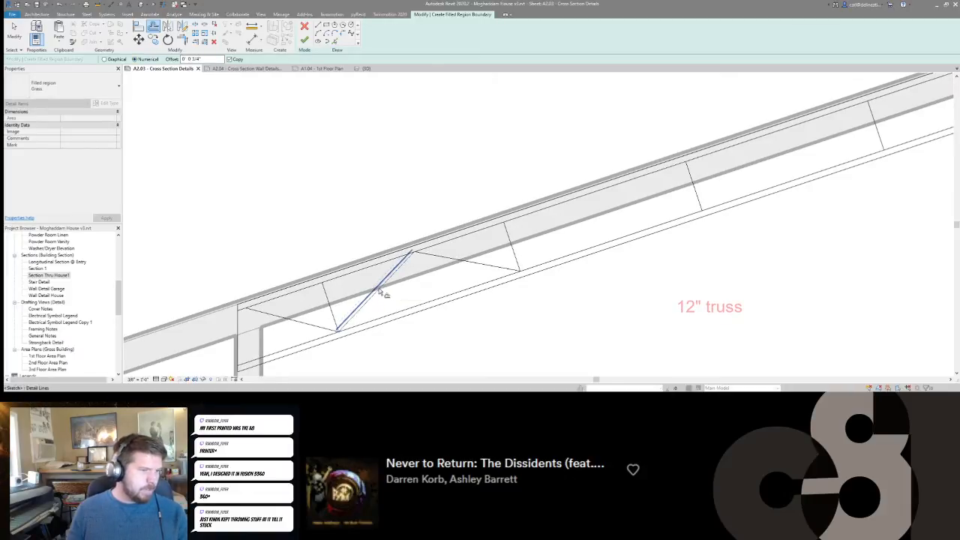
{"action": "left_click", "coordinate": [445, 260]}
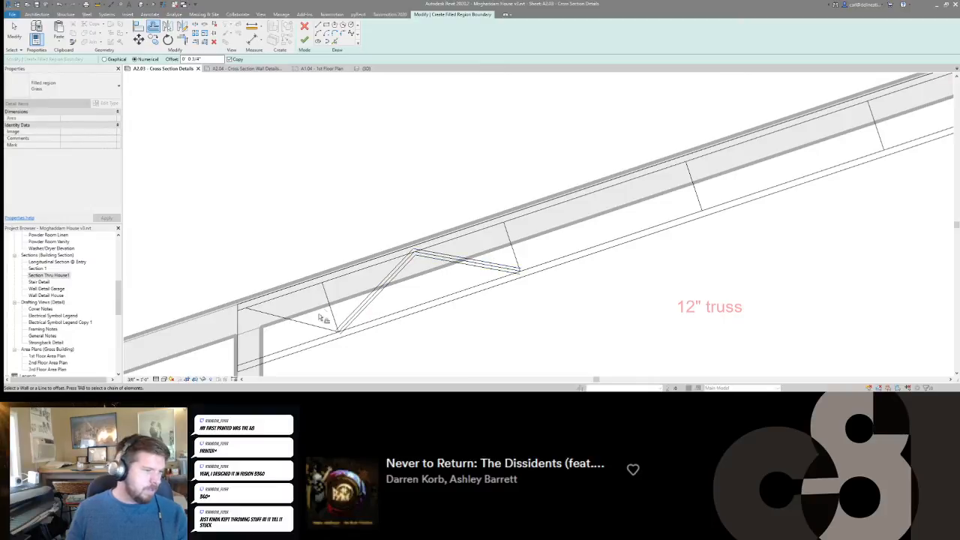
{"action": "middle_click_drag", "start_coordinate": [302, 327], "coordinate": [319, 304]}
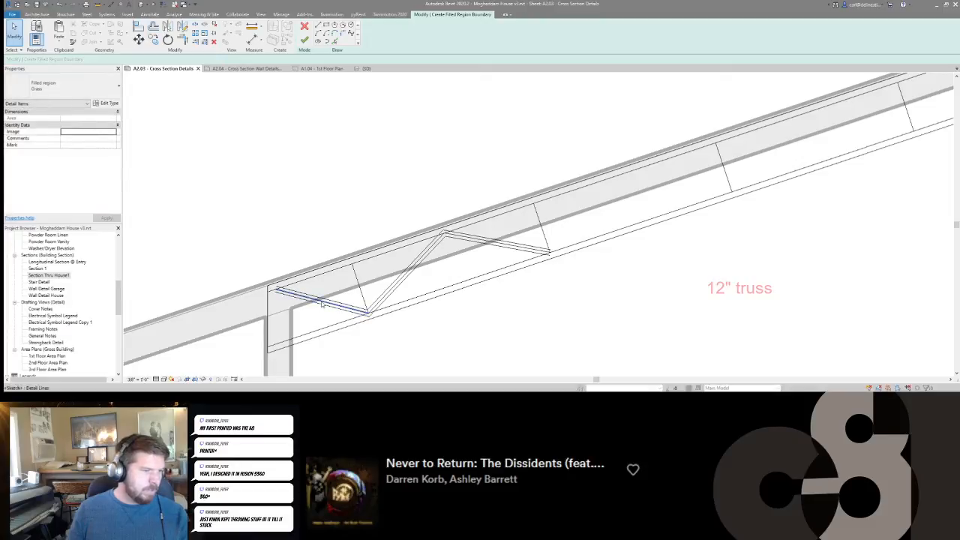
{"action": "left_click", "coordinate": [322, 304]}
{"action": "key", "text": "Escape"}
Offset each of the seven perpendicular lines 3/4" to both sides along the truss, keeping the originals.
{"action": "scroll", "coordinate": [368, 299], "scroll_direction": "up", "scroll_amount": 2}
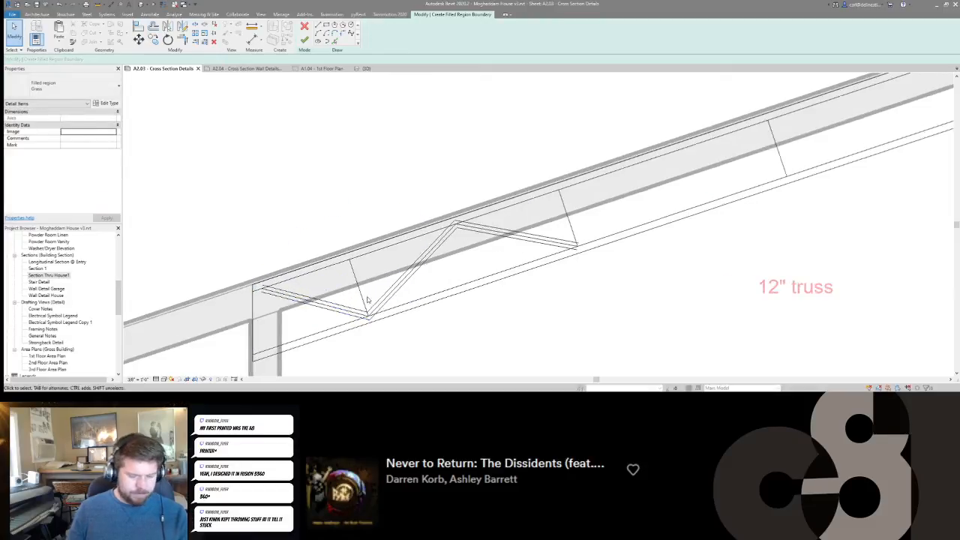
{"action": "key", "text": "o"}
{"action": "key", "text": "f"}
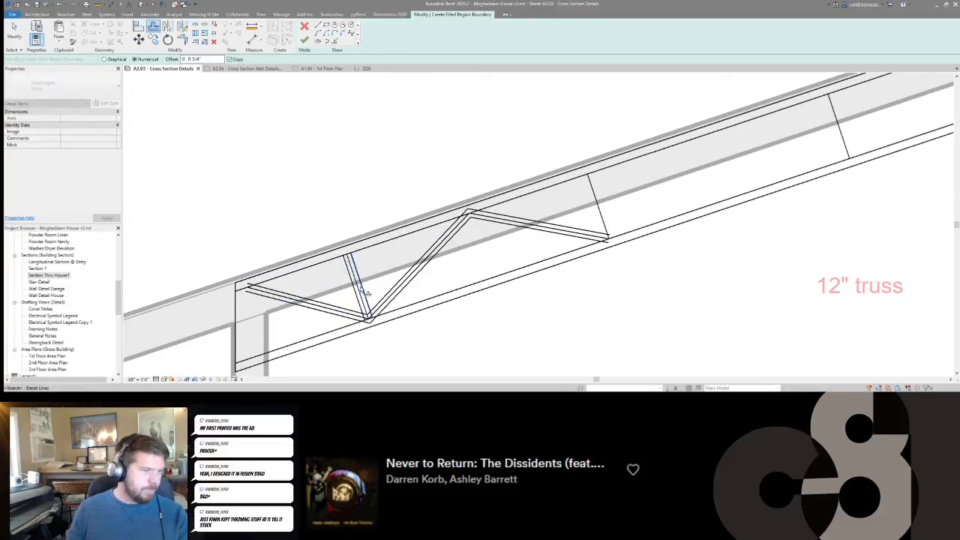
{"action": "left_click", "coordinate": [364, 291]}
{"action": "left_click", "coordinate": [596, 204]}
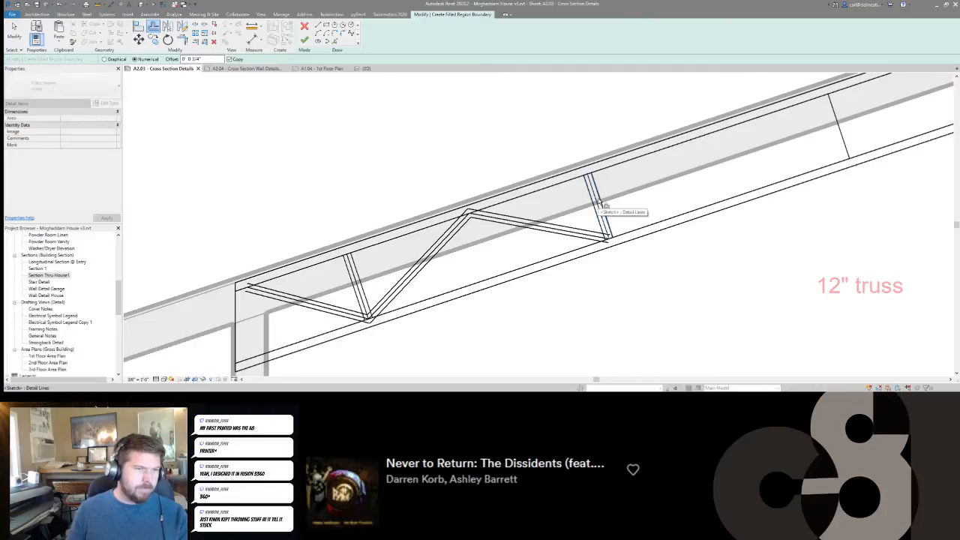
{"action": "left_click", "coordinate": [600, 204]}
{"action": "middle_click_drag", "start_coordinate": [605, 228], "coordinate": [380, 270]}
{"action": "scroll", "coordinate": [380, 270], "scroll_direction": "down", "scroll_amount": 1}
{"action": "scroll", "coordinate": [381, 273], "scroll_direction": "down", "scroll_amount": 1}
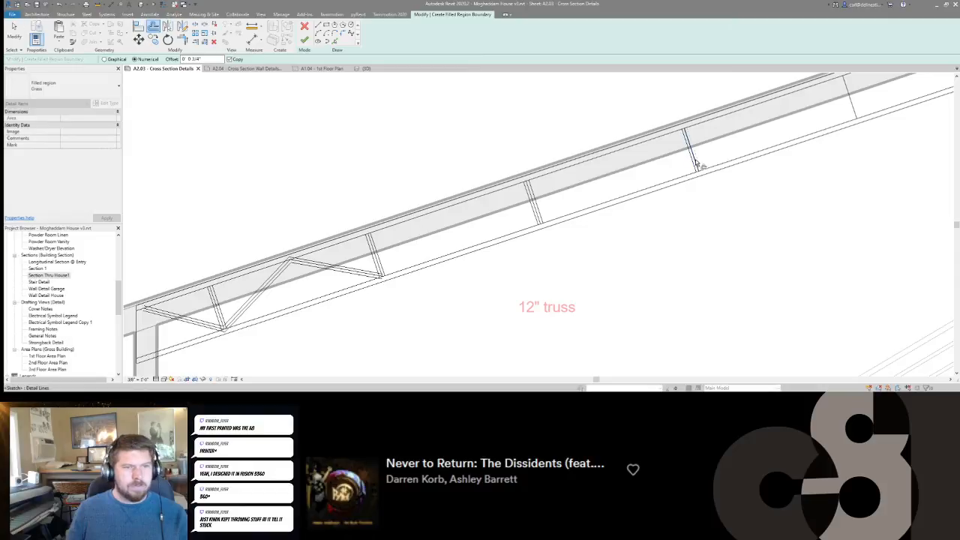
{"action": "middle_click_drag", "start_coordinate": [805, 120], "coordinate": [550, 236]}
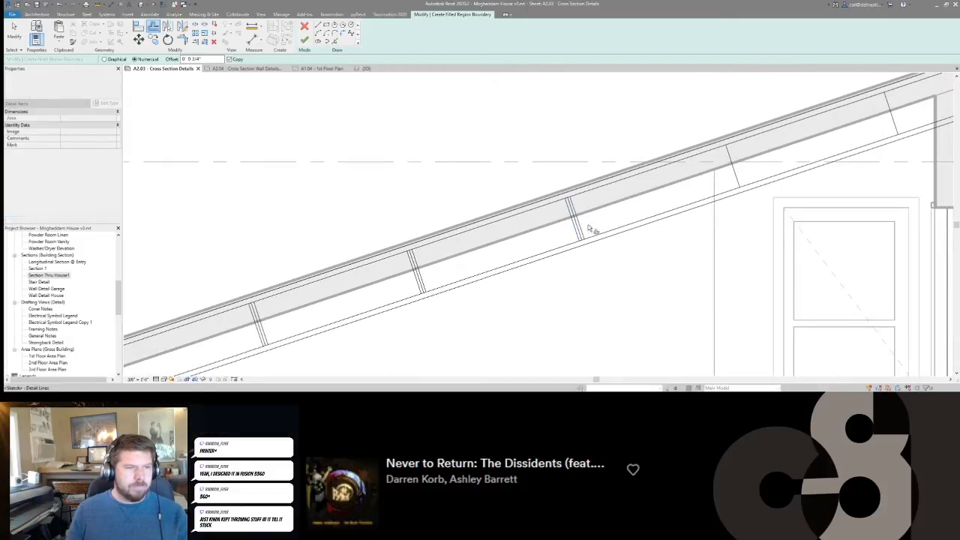
{"action": "middle_click_drag", "start_coordinate": [739, 176], "coordinate": [688, 196]}
{"action": "scroll", "coordinate": [693, 195], "scroll_direction": "down", "scroll_amount": 2}
{"action": "middle_click_drag", "start_coordinate": [400, 291], "coordinate": [623, 187]}
{"action": "key", "text": "Escape"}
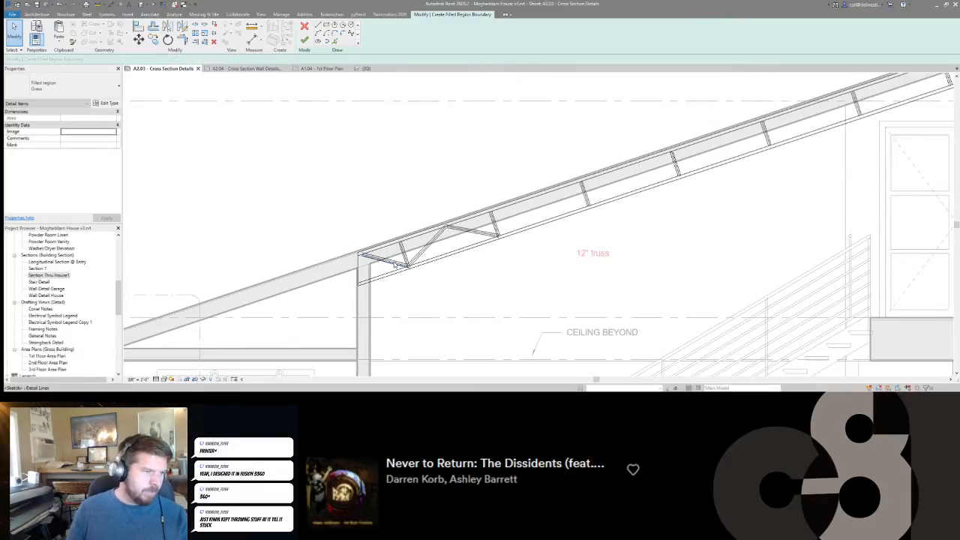
Delete the centre lines of the three diagonals and of the first two perpendicular webs.
{"action": "scroll", "coordinate": [396, 264], "scroll_direction": "up", "scroll_amount": 3}
{"action": "left_click", "coordinate": [459, 250]}
{"action": "left_click", "coordinate": [583, 178], "text": "ctrl"}
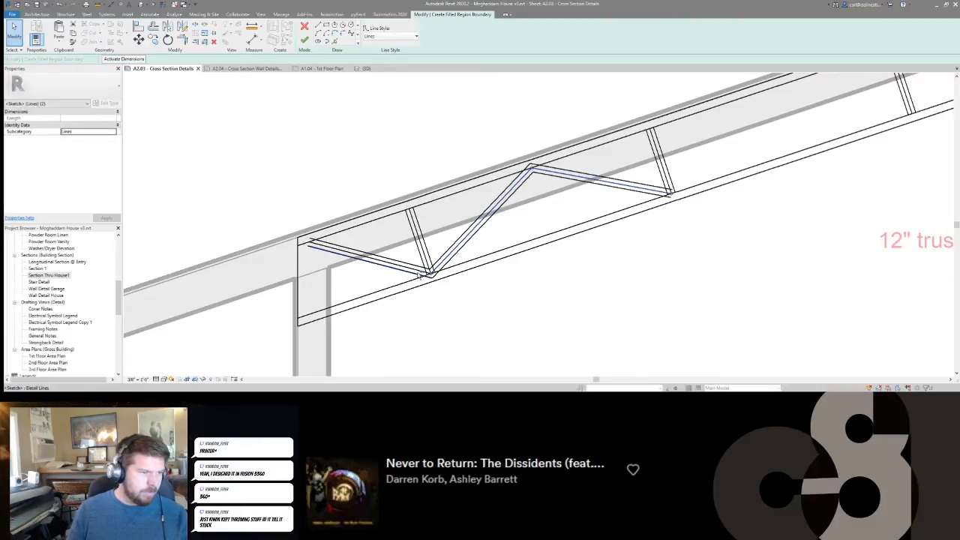
{"action": "left_click", "coordinate": [417, 270], "text": "ctrl"}
{"action": "key", "text": "Delete"}
{"action": "left_click", "coordinate": [417, 237]}
{"action": "left_click", "coordinate": [659, 159], "text": "ctrl"}
{"action": "key", "text": "Delete"}
Mirror a copy of the six diagonal edge lines about the middle perpendicular web's centre line.
{"action": "mouse_move", "coordinate": [575, 170]}
{"action": "left_mouse_down"}
{"action": "mouse_move", "coordinate": [530, 187]}
{"action": "mouse_move", "coordinate": [535, 199]}
{"action": "mouse_move", "coordinate": [475, 211]}
{"action": "left_mouse_up"}
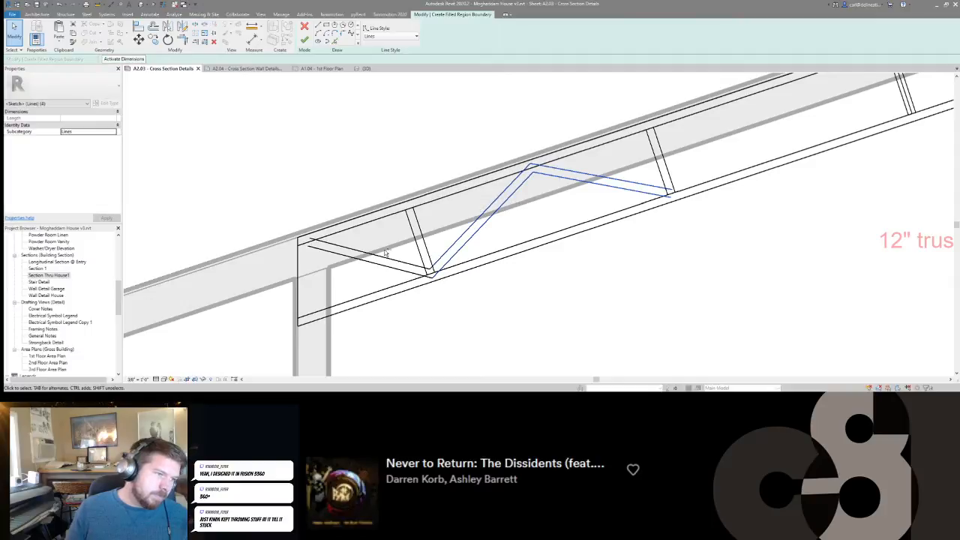
{"action": "left_click_drag", "start_coordinate": [359, 268], "coordinate": [359, 270], "text": "ctrl"}
{"action": "scroll", "coordinate": [692, 197], "scroll_direction": "down", "scroll_amount": 5}
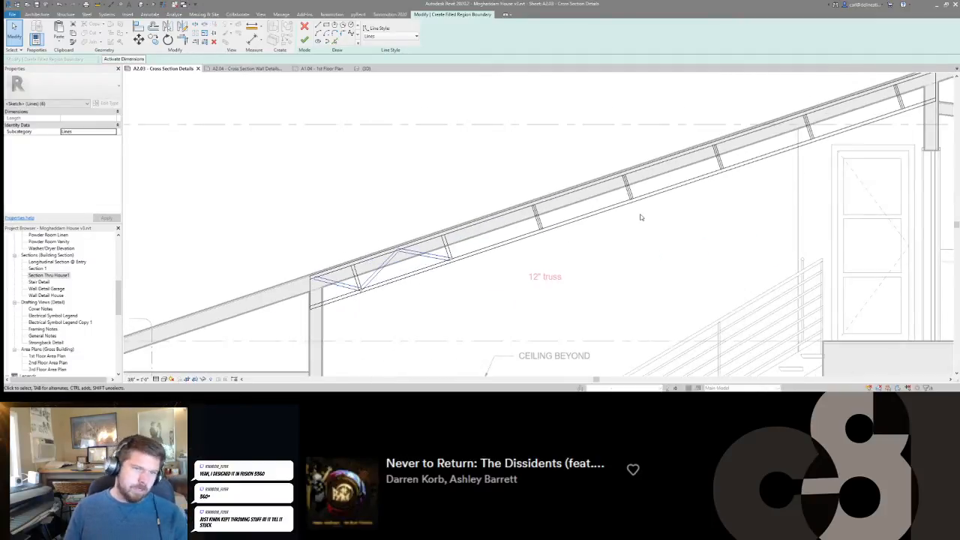
{"action": "scroll", "coordinate": [641, 218], "scroll_direction": "up", "scroll_amount": 1}
{"action": "key", "text": "m"}
{"action": "key", "text": "m"}
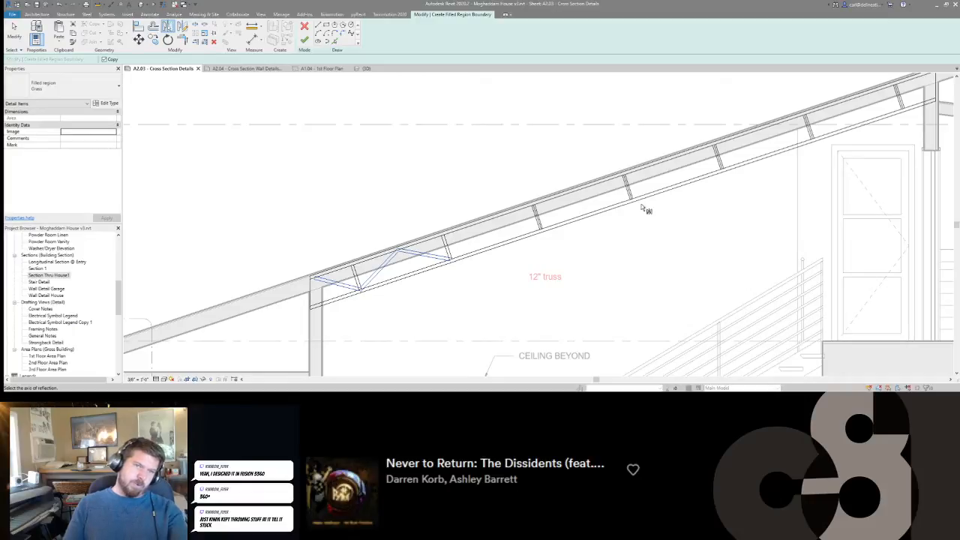
{"action": "scroll", "coordinate": [643, 210], "scroll_direction": "down", "scroll_amount": 2}
{"action": "scroll", "coordinate": [608, 225], "scroll_direction": "up", "scroll_amount": 4}
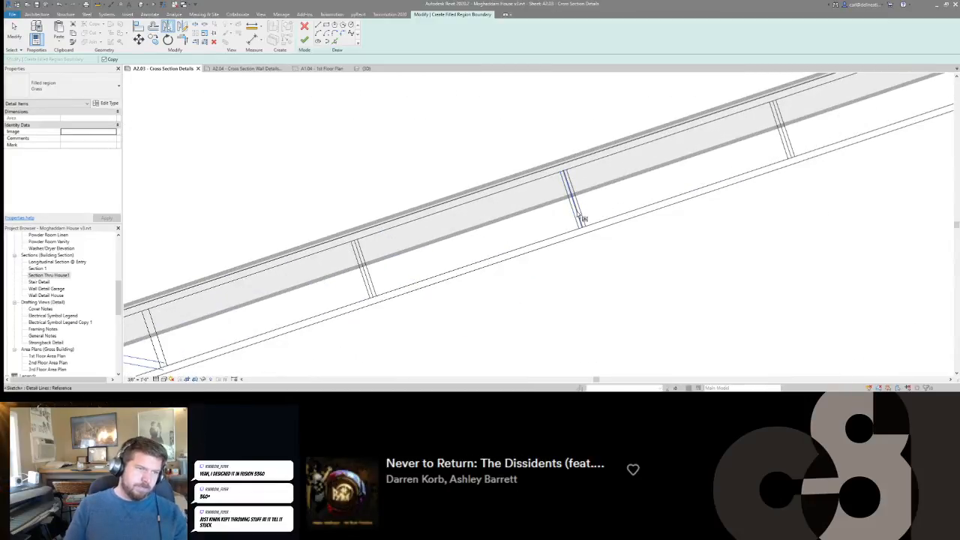
{"action": "left_click", "coordinate": [582, 217]}
{"action": "scroll", "coordinate": [581, 217], "scroll_direction": "down", "scroll_amount": 3}
{"action": "scroll", "coordinate": [824, 120], "scroll_direction": "up", "scroll_amount": 4}
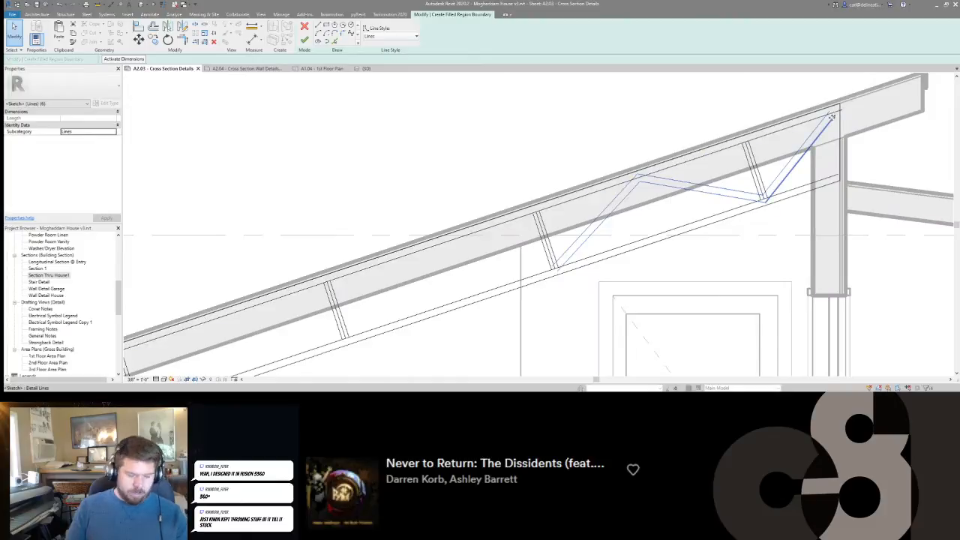
Trim the first perpendicular web's two edges into corners with the upper edges of the adjoining diagonals.
{"action": "scroll", "coordinate": [830, 116], "scroll_direction": "down", "scroll_amount": 1}
{"action": "scroll", "coordinate": [606, 211], "scroll_direction": "down", "scroll_amount": 2}
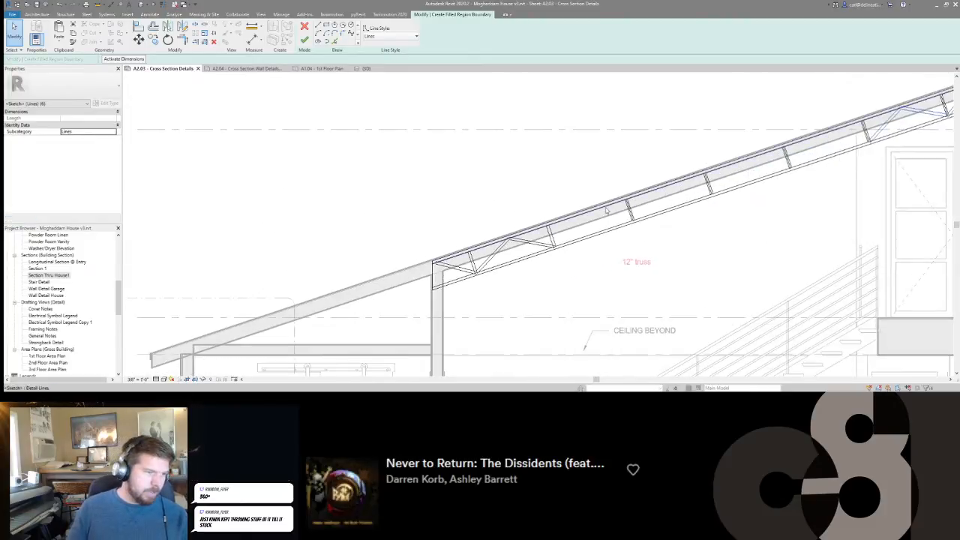
{"action": "scroll", "coordinate": [480, 255], "scroll_direction": "up", "scroll_amount": 3}
{"action": "scroll", "coordinate": [433, 272], "scroll_direction": "up", "scroll_amount": 3}
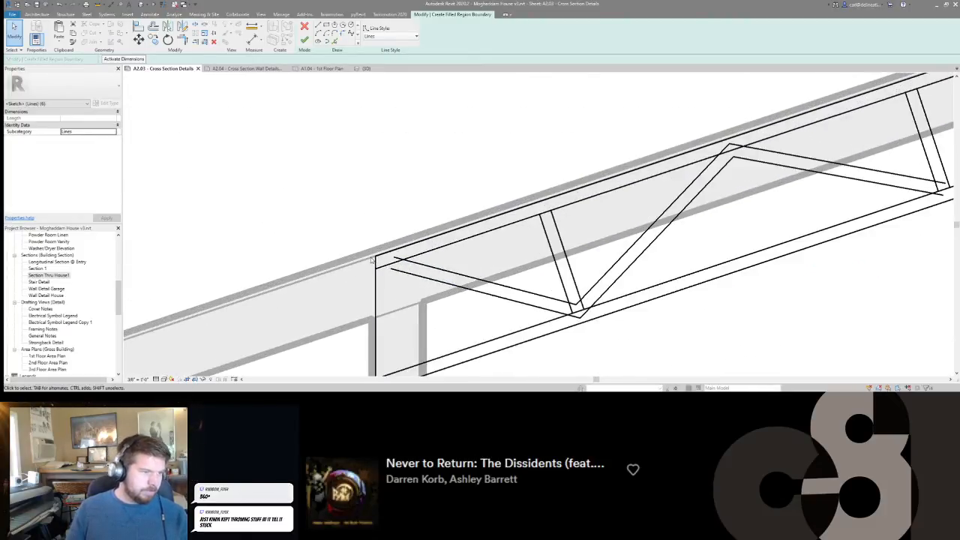
{"action": "scroll", "coordinate": [337, 263], "scroll_direction": "down", "scroll_amount": 2}
{"action": "scroll", "coordinate": [338, 264], "scroll_direction": "down", "scroll_amount": 1}
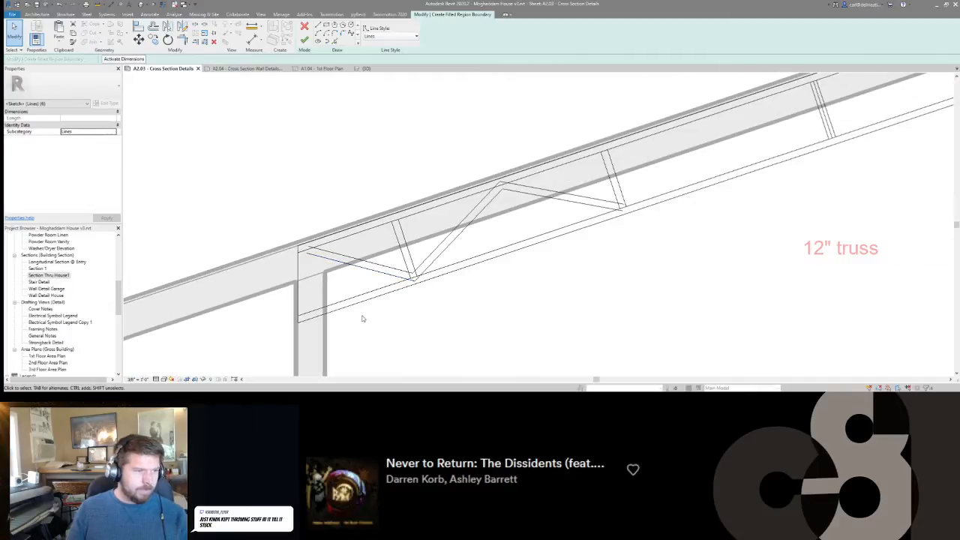
{"action": "middle_click_drag", "start_coordinate": [327, 302], "coordinate": [297, 311]}
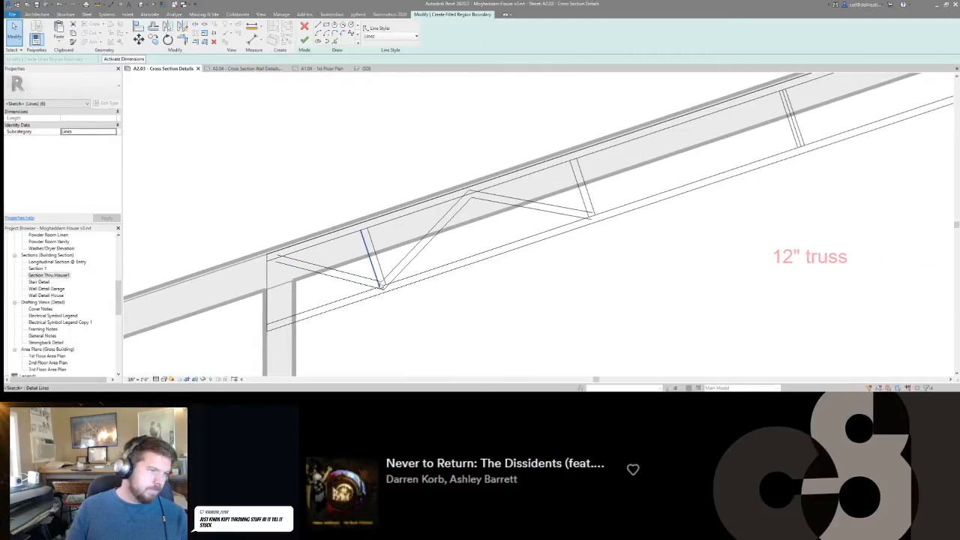
{"action": "scroll", "coordinate": [384, 279], "scroll_direction": "up", "scroll_amount": 1}
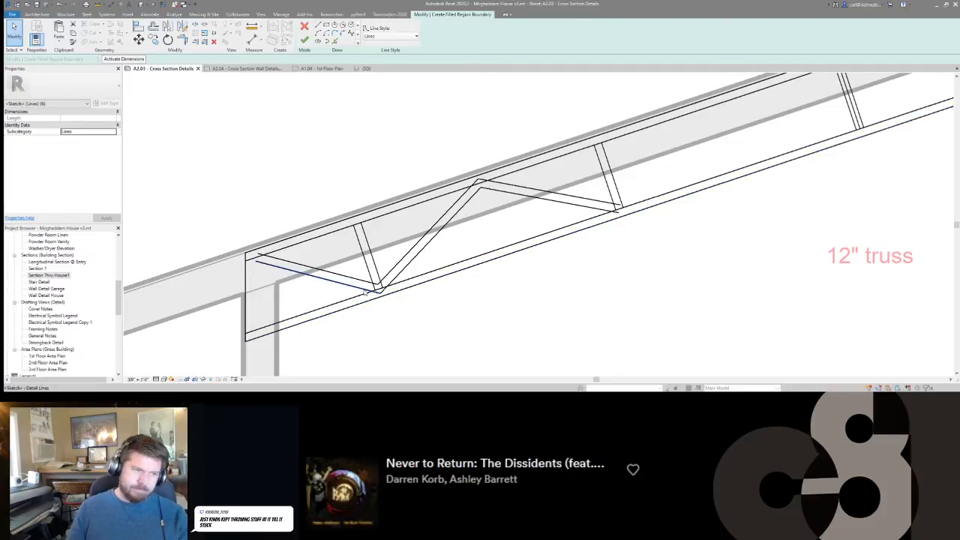
{"action": "key", "text": "Escape"}
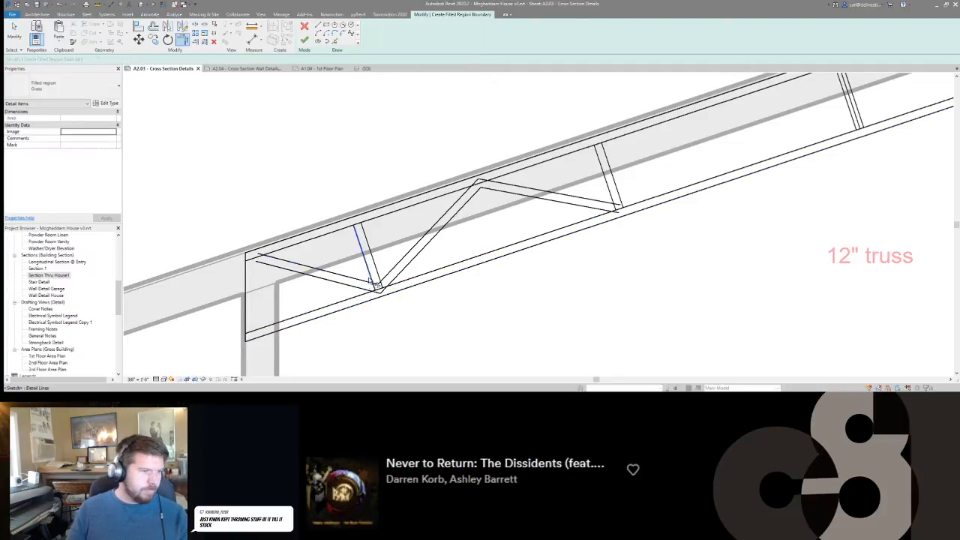
{"action": "left_click", "coordinate": [385, 277]}
{"action": "middle_click_drag", "start_coordinate": [462, 270], "coordinate": [353, 302]}
{"action": "middle_click_drag", "start_coordinate": [356, 229], "coordinate": [452, 210]}
{"action": "scroll", "coordinate": [349, 247], "scroll_direction": "up", "scroll_amount": 1}
{"action": "scroll", "coordinate": [349, 248], "scroll_direction": "down", "scroll_amount": 1}
{"action": "scroll", "coordinate": [404, 238], "scroll_direction": "up", "scroll_amount": 1}
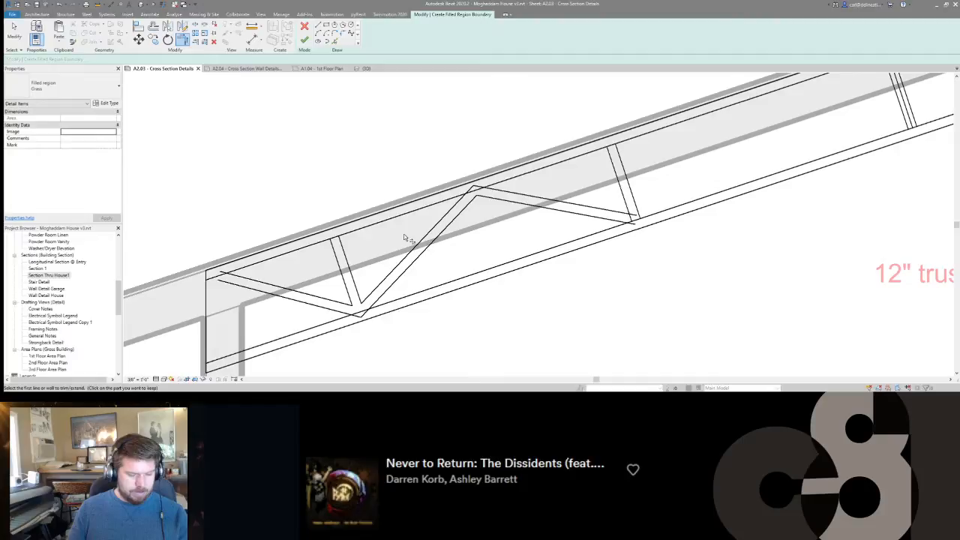
{"action": "key", "text": "s"}
{"action": "key", "text": "l"}
{"action": "key", "text": "Escape"}
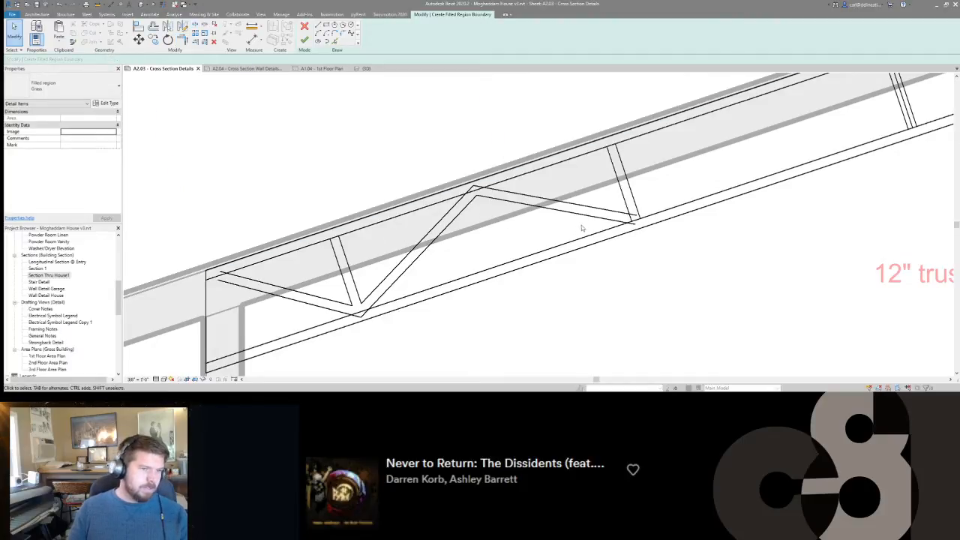
Offset the second perpendicular web's edge 3/4" inward to restore its centre line.
{"action": "left_click_drag", "start_coordinate": [553, 227], "coordinate": [456, 199]}
{"action": "key", "text": "o"}
{"action": "key", "text": "f"}
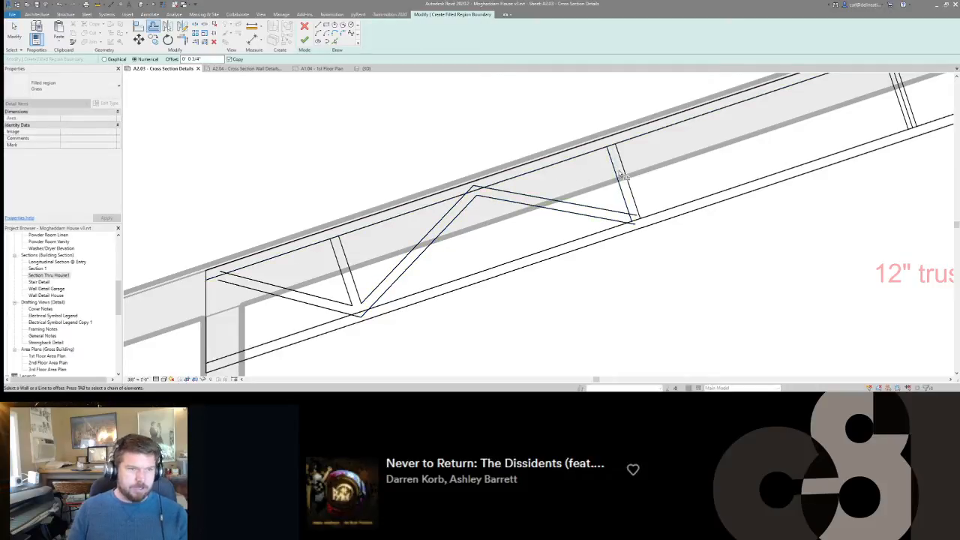
{"action": "key", "text": "Escape"}
{"action": "left_click_drag", "start_coordinate": [521, 227], "coordinate": [469, 198]}
{"action": "mouse_move", "coordinate": [568, 232]}
{"action": "left_mouse_down"}
{"action": "mouse_move", "coordinate": [470, 226]}
{"action": "mouse_move", "coordinate": [446, 203]}
{"action": "left_mouse_up"}
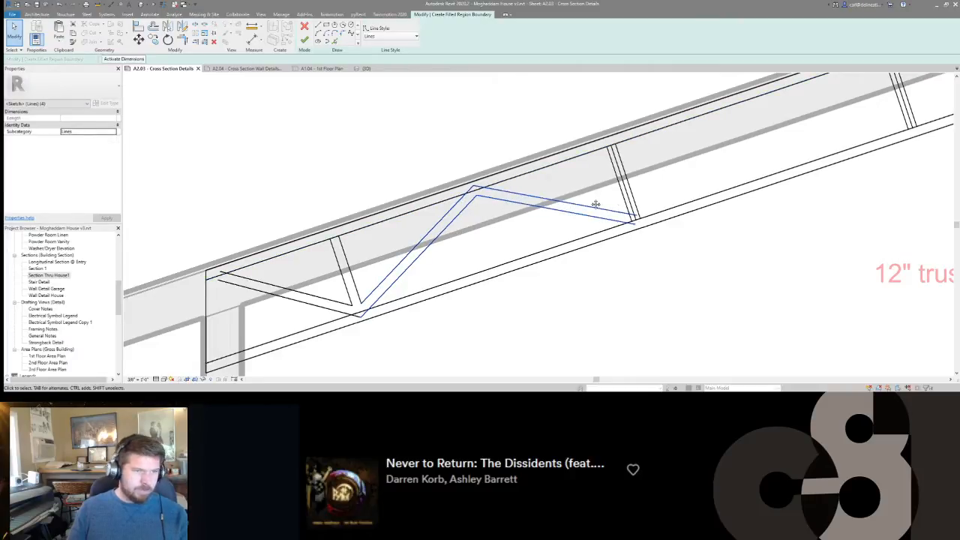
{"action": "middle_click_drag", "start_coordinate": [597, 203], "coordinate": [488, 228]}
{"action": "scroll", "coordinate": [491, 227], "scroll_direction": "down", "scroll_amount": 2}
{"action": "scroll", "coordinate": [472, 245], "scroll_direction": "up", "scroll_amount": 1}
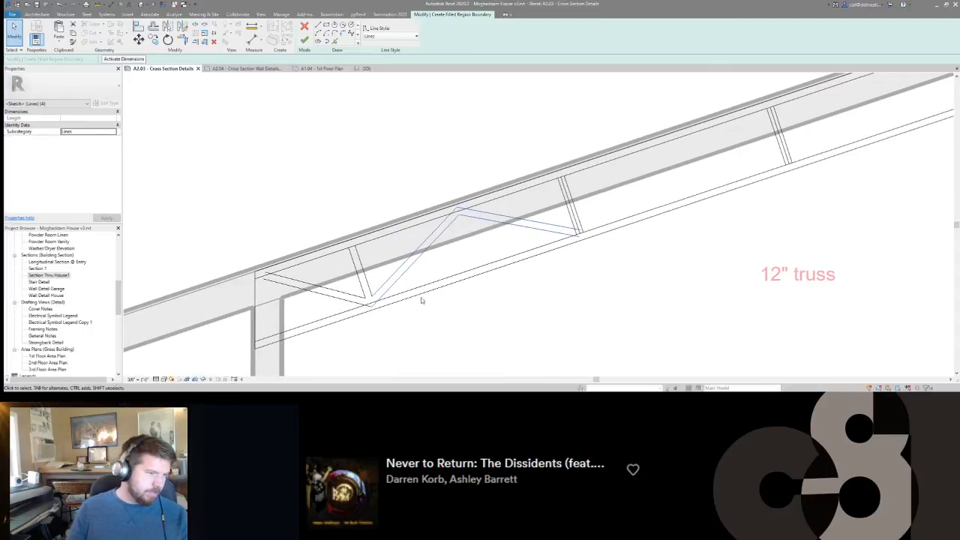
{"action": "key", "text": "Escape"}
Trim the lower edges of the three diagonals to the bottom chord's inner line.
{"action": "scroll", "coordinate": [472, 285], "scroll_direction": "up", "scroll_amount": 1}
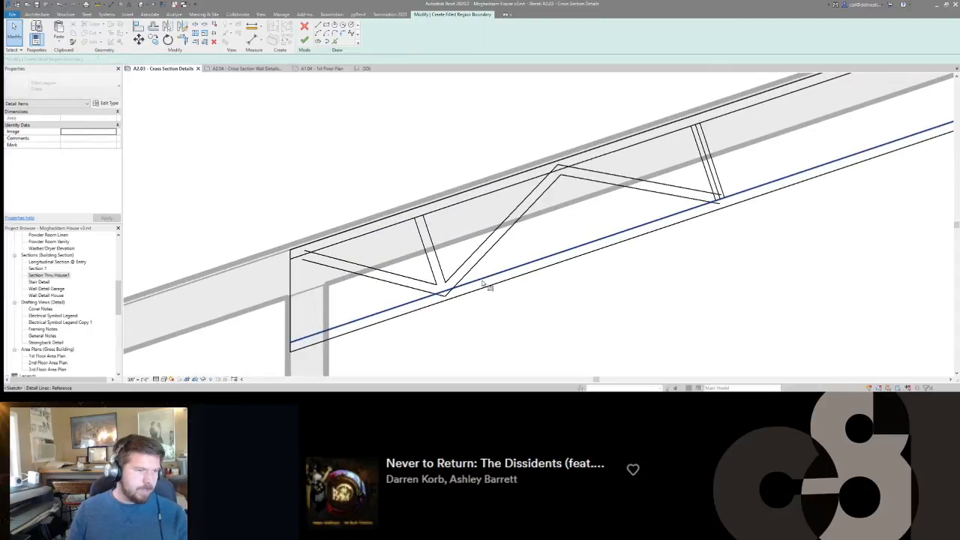
{"action": "left_click", "coordinate": [482, 281]}
{"action": "left_click", "coordinate": [459, 281]}
{"action": "left_click", "coordinate": [430, 290]}
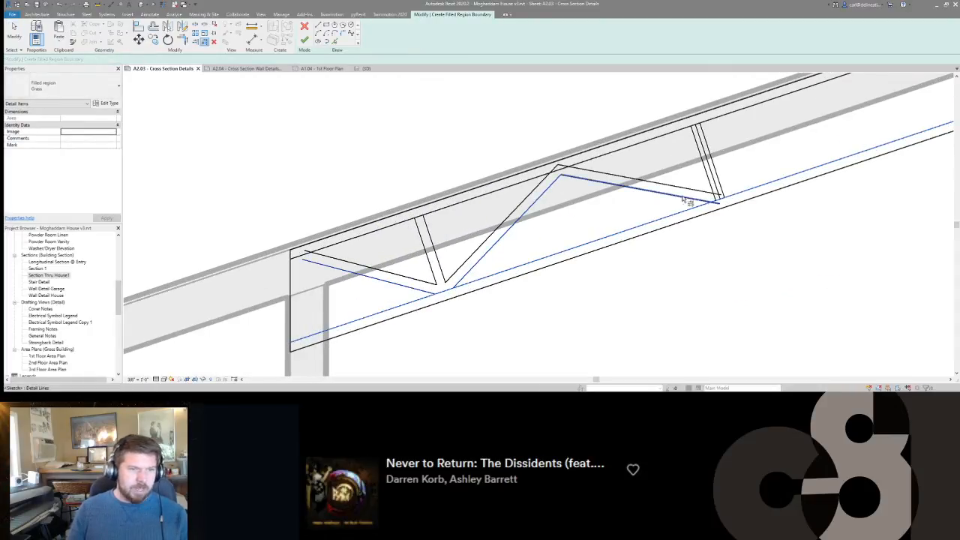
{"action": "middle_click_drag", "start_coordinate": [654, 211], "coordinate": [633, 213]}
{"action": "key", "text": "Escape"}
{"action": "key", "text": "Escape"}
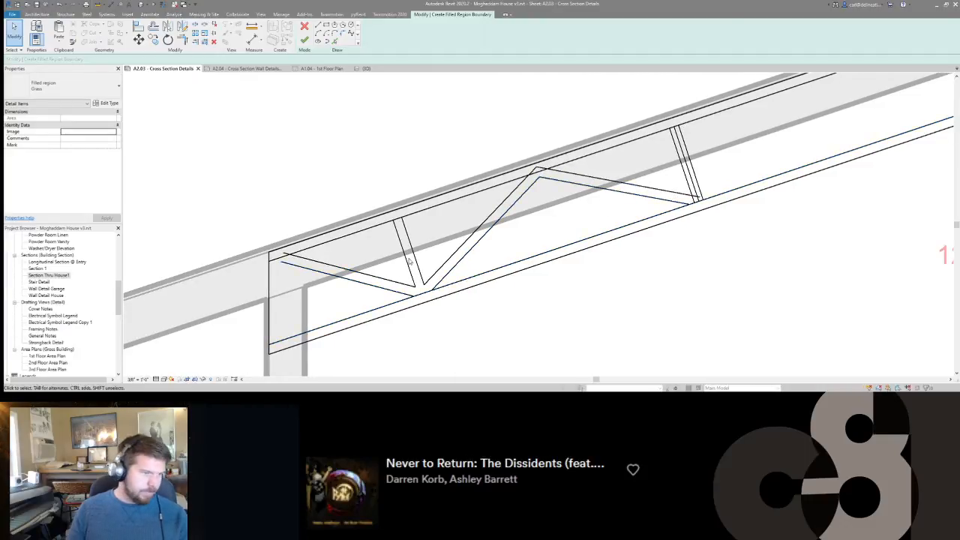
Mirror a copy of the four diagonal lines between the first two perpendicular webs about the second web's centre line.
{"action": "middle_click_drag", "start_coordinate": [702, 169], "coordinate": [570, 197]}
{"action": "scroll", "coordinate": [571, 197], "scroll_direction": "down", "scroll_amount": 1}
{"action": "middle_click_drag", "start_coordinate": [778, 140], "coordinate": [821, 178]}
{"action": "scroll", "coordinate": [487, 256], "scroll_direction": "down", "scroll_amount": 1}
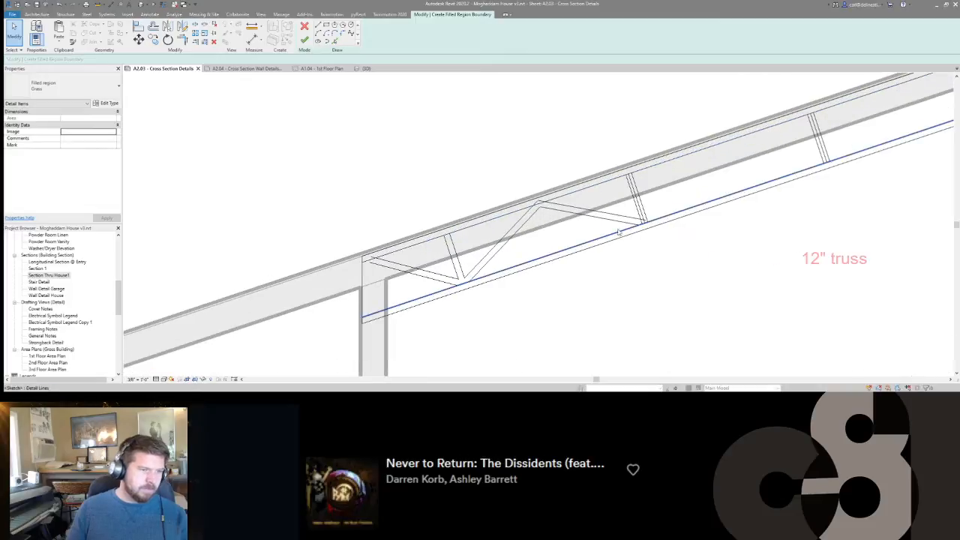
{"action": "scroll", "coordinate": [573, 230], "scroll_direction": "up", "scroll_amount": 1}
{"action": "left_click_drag", "start_coordinate": [587, 225], "coordinate": [589, 200]}
{"action": "left_click_drag", "start_coordinate": [511, 249], "coordinate": [475, 234], "text": "ctrl"}
{"action": "middle_click_drag", "start_coordinate": [581, 246], "coordinate": [529, 251]}
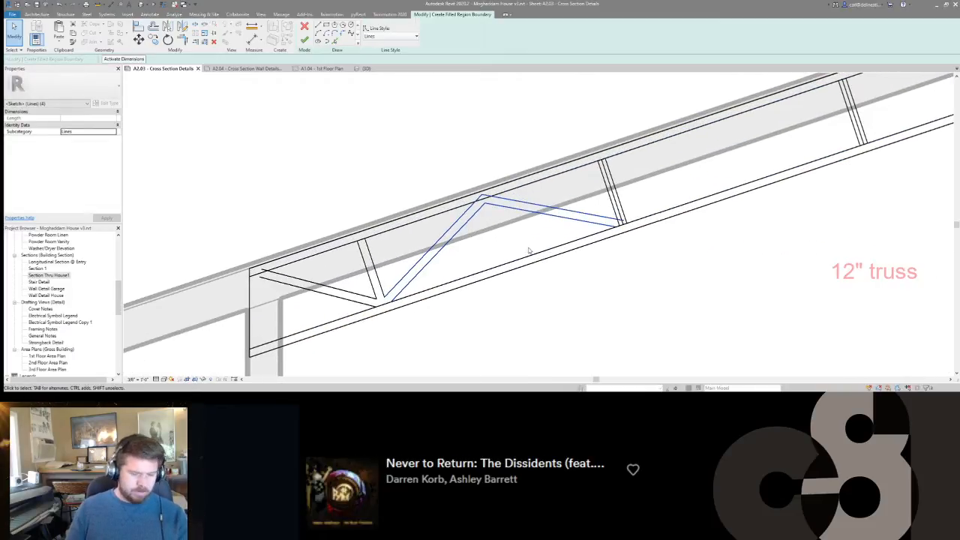
{"action": "key", "text": "m"}
{"action": "key", "text": "m"}
{"action": "left_click", "coordinate": [615, 199]}
{"action": "middle_click_drag", "start_coordinate": [734, 162], "coordinate": [445, 262]}
Mirror each newest set of diagonals about the third, fourth and fifth perpendicular webs' centre lines in turn to fill the remaining bays.
{"action": "key", "text": "m"}
{"action": "key", "text": "m"}
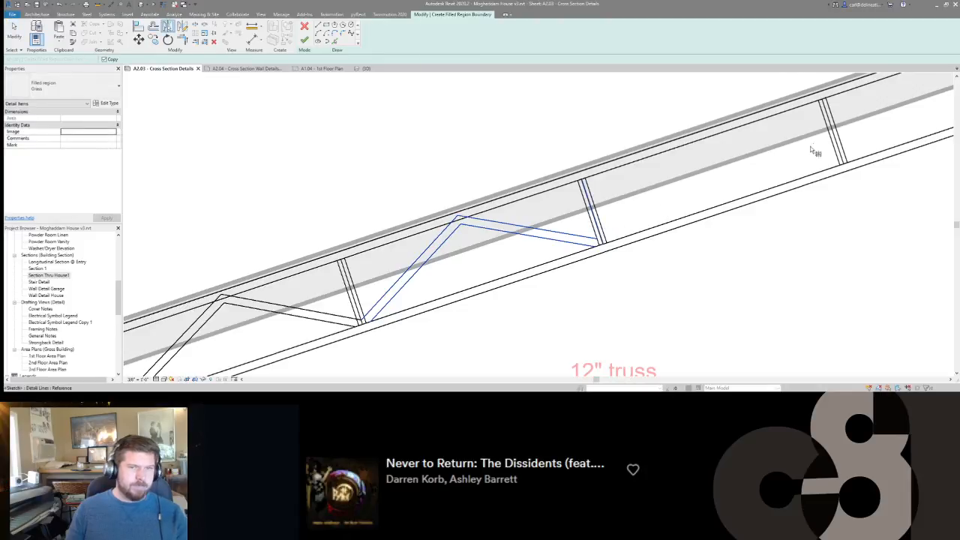
{"action": "middle_click_drag", "start_coordinate": [785, 165], "coordinate": [695, 220]}
{"action": "middle_click_drag", "start_coordinate": [747, 201], "coordinate": [503, 269]}
{"action": "key", "text": "m"}
{"action": "key", "text": "m"}
{"action": "left_click", "coordinate": [501, 264]}
{"action": "scroll", "coordinate": [830, 180], "scroll_direction": "down", "scroll_amount": 5}
{"action": "key", "text": "m"}
{"action": "key", "text": "m"}
{"action": "left_click", "coordinate": [790, 195]}
{"action": "middle_click_drag", "start_coordinate": [820, 173], "coordinate": [847, 121]}
{"action": "scroll", "coordinate": [698, 197], "scroll_direction": "down", "scroll_amount": 2}
{"action": "key", "text": "Escape"}
{"action": "scroll", "coordinate": [524, 222], "scroll_direction": "up", "scroll_amount": 1}
{"action": "scroll", "coordinate": [524, 221], "scroll_direction": "up", "scroll_amount": 2}
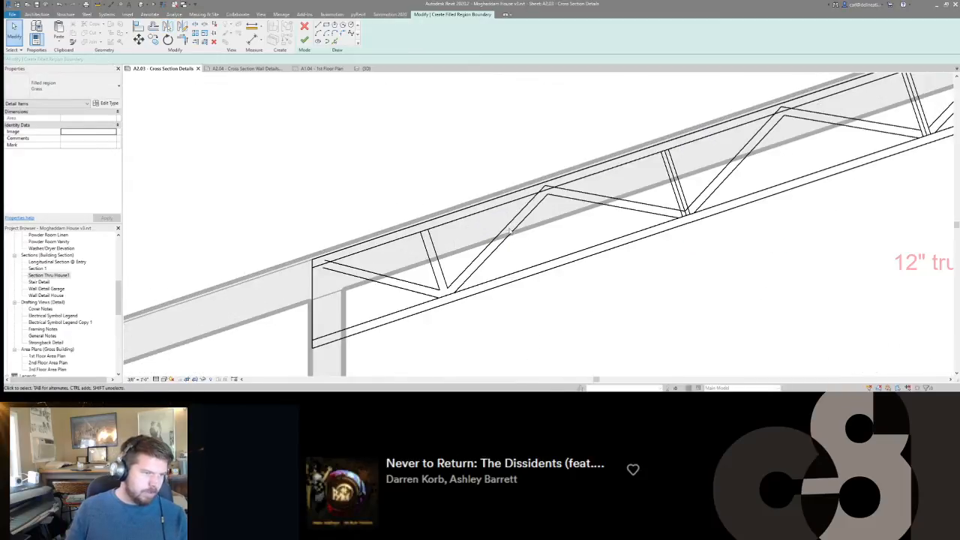
Split out the inner chord-line segments at the first perpendicular web and the first end diagonal with Delete Inner Segment enabled.
{"action": "scroll", "coordinate": [320, 274], "scroll_direction": "up", "scroll_amount": 1}
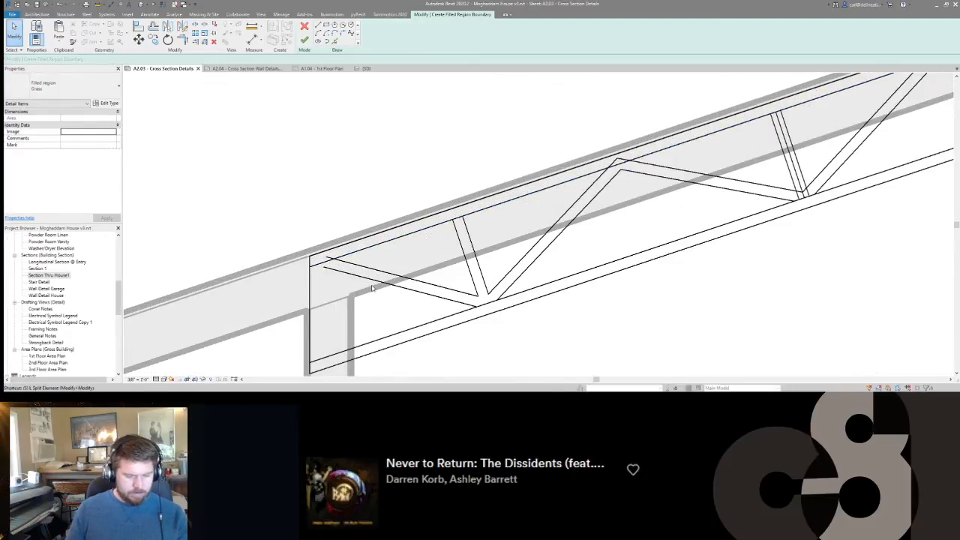
{"action": "key", "text": "s"}
{"action": "key", "text": "l"}
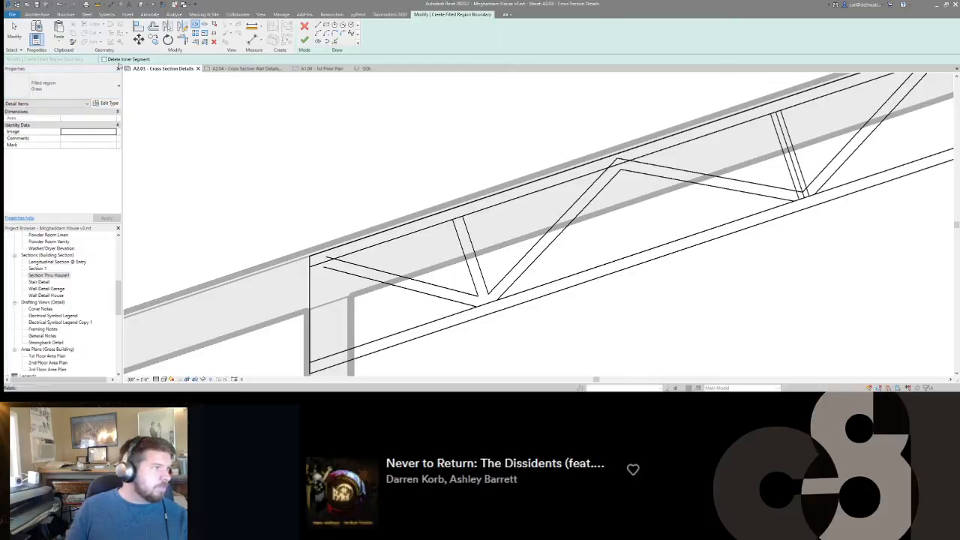
{"action": "left_click", "coordinate": [462, 219]}
{"action": "left_click", "coordinate": [478, 306]}
{"action": "left_click", "coordinate": [497, 300]}
{"action": "middle_click_drag", "start_coordinate": [409, 283], "coordinate": [531, 279]}
{"action": "left_click", "coordinate": [457, 254]}
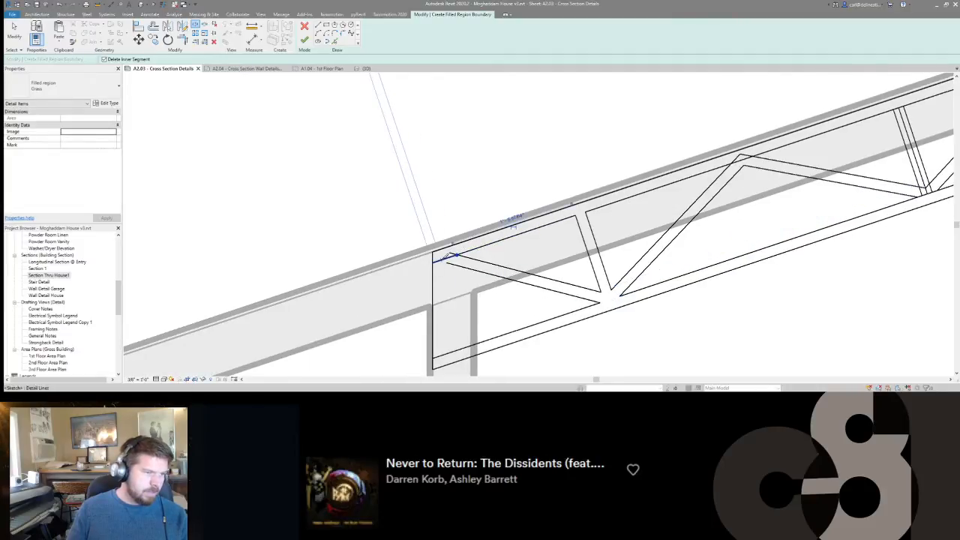
Trim both edges of the truss's lower-end diagonal to the split pieces of the top chord's inner line.
{"action": "key", "text": "t"}
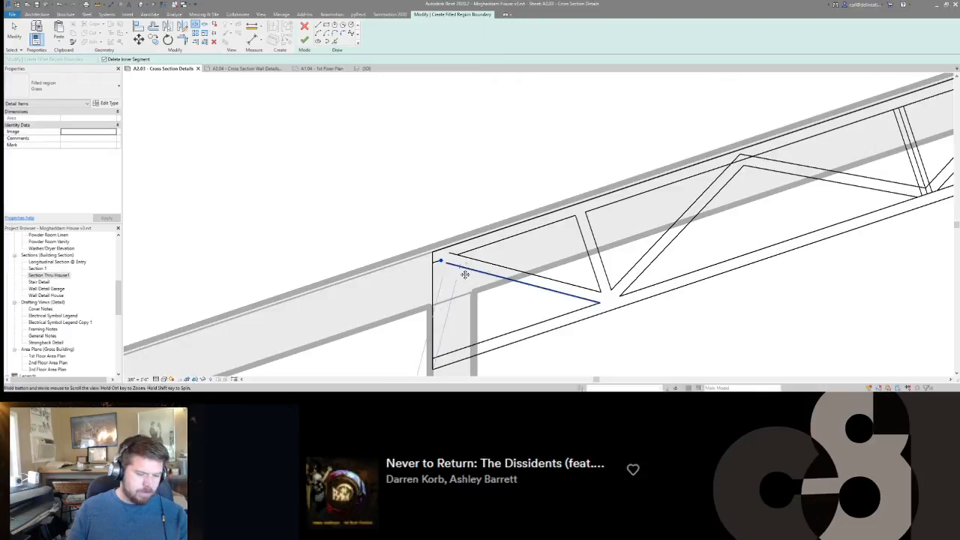
{"action": "key", "text": "r"}
{"action": "left_click", "coordinate": [447, 270]}
{"action": "left_click", "coordinate": [435, 263]}
{"action": "left_click", "coordinate": [466, 252]}
{"action": "left_click", "coordinate": [464, 257]}
Split the lower-end vertical boundary line and trim its pieces to the inner top and bottom chord lines.
{"action": "key", "text": "l"}
{"action": "left_click", "coordinate": [432, 298]}
{"action": "key", "text": "t"}
{"action": "key", "text": "r"}
{"action": "left_click", "coordinate": [433, 261]}
{"action": "left_click", "coordinate": [483, 341]}
{"action": "left_click", "coordinate": [432, 364]}
Split out the inner chord-line segments between the edges of the second and third perpendicular webs.
{"action": "middle_click_drag", "start_coordinate": [589, 240], "coordinate": [420, 253]}
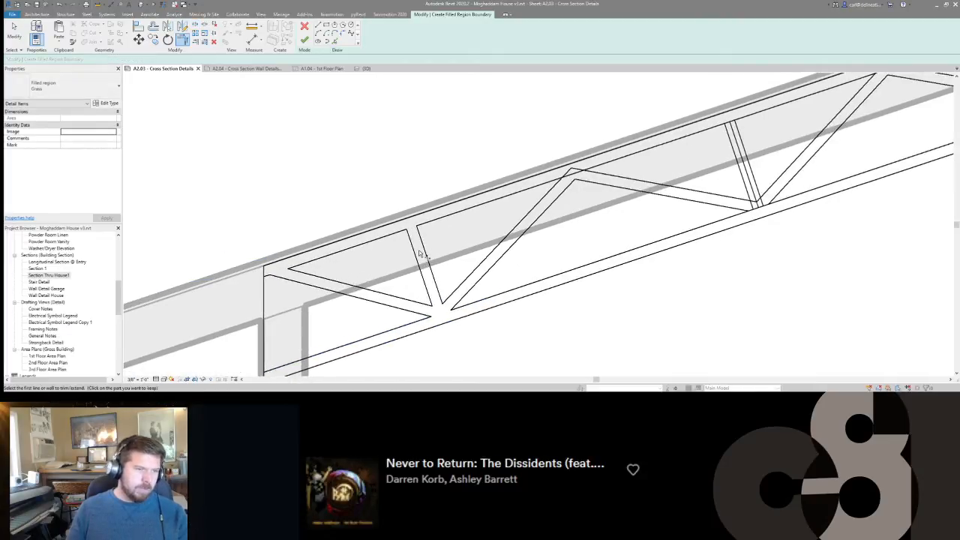
{"action": "scroll", "coordinate": [420, 254], "scroll_direction": "down", "scroll_amount": 2}
{"action": "scroll", "coordinate": [436, 295], "scroll_direction": "up", "scroll_amount": 3}
{"action": "middle_click_drag", "start_coordinate": [526, 245], "coordinate": [425, 278]}
{"action": "scroll", "coordinate": [424, 278], "scroll_direction": "down", "scroll_amount": 2}
{"action": "middle_click_drag", "start_coordinate": [465, 244], "coordinate": [420, 252]}
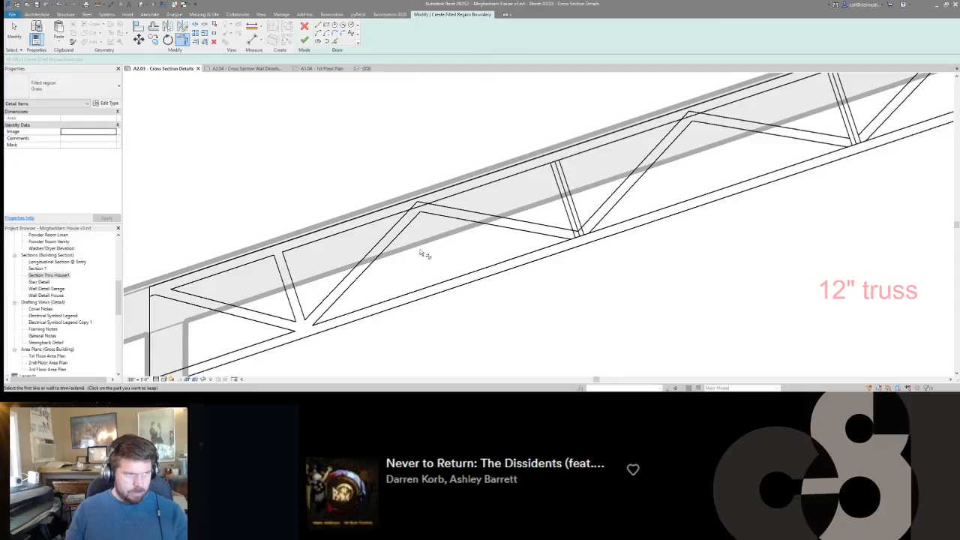
{"action": "key", "text": "s"}
{"action": "key", "text": "l"}
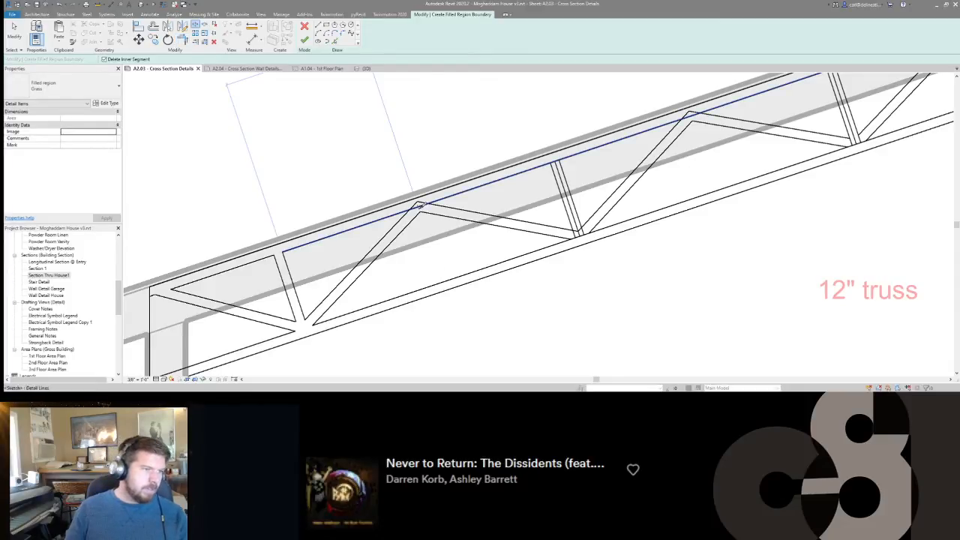
{"action": "key", "text": "t"}
{"action": "key", "text": "r"}
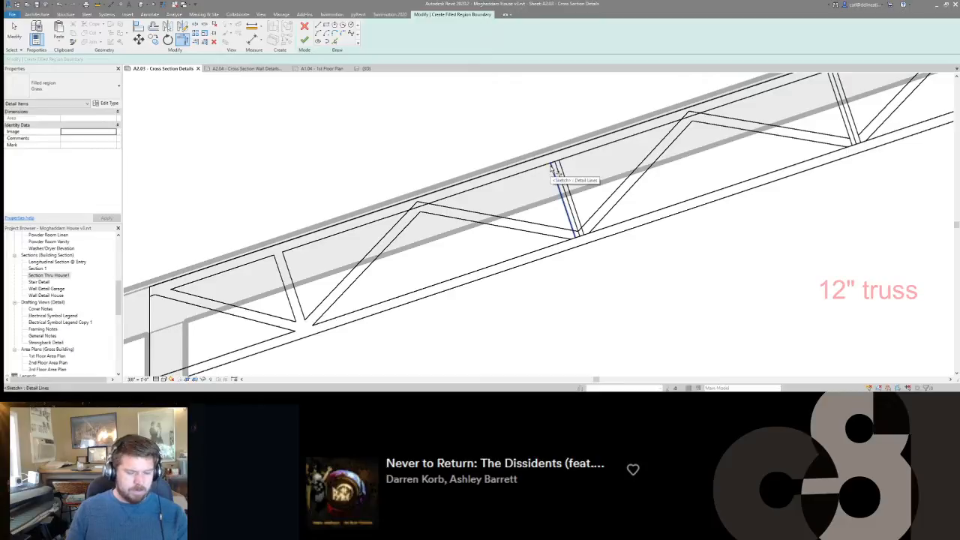
{"action": "key", "text": "l"}
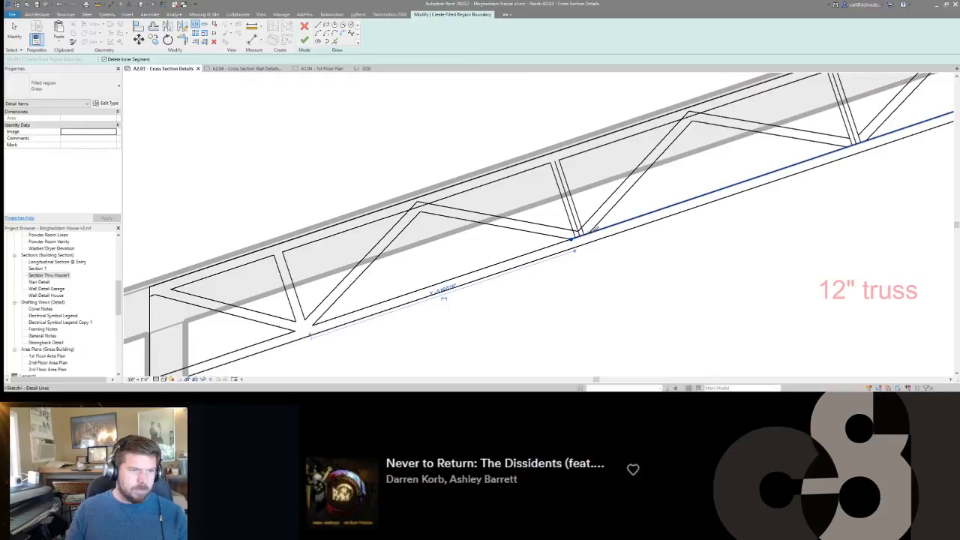
{"action": "middle_click_drag", "start_coordinate": [739, 154], "coordinate": [398, 259]}
{"action": "left_click", "coordinate": [505, 252]}
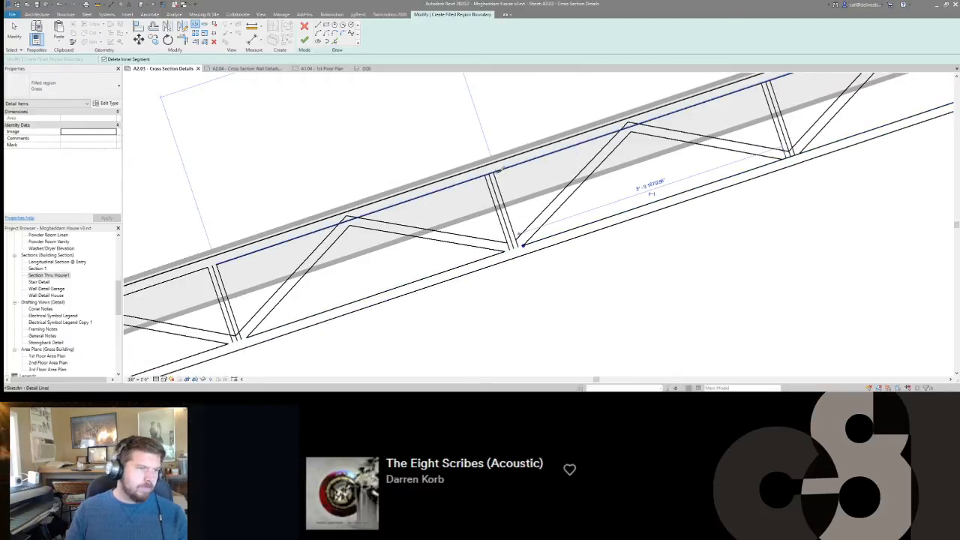
{"action": "left_click", "coordinate": [494, 171]}
{"action": "left_click", "coordinate": [487, 175]}
Split out the inner top and bottom chord-line segments at the fourth and fifth perpendicular webs.
{"action": "middle_click_drag", "start_coordinate": [703, 121], "coordinate": [444, 201]}
{"action": "left_click", "coordinate": [501, 165]}
{"action": "left_click", "coordinate": [509, 162]}
{"action": "left_click", "coordinate": [539, 235]}
{"action": "left_click", "coordinate": [521, 241]}
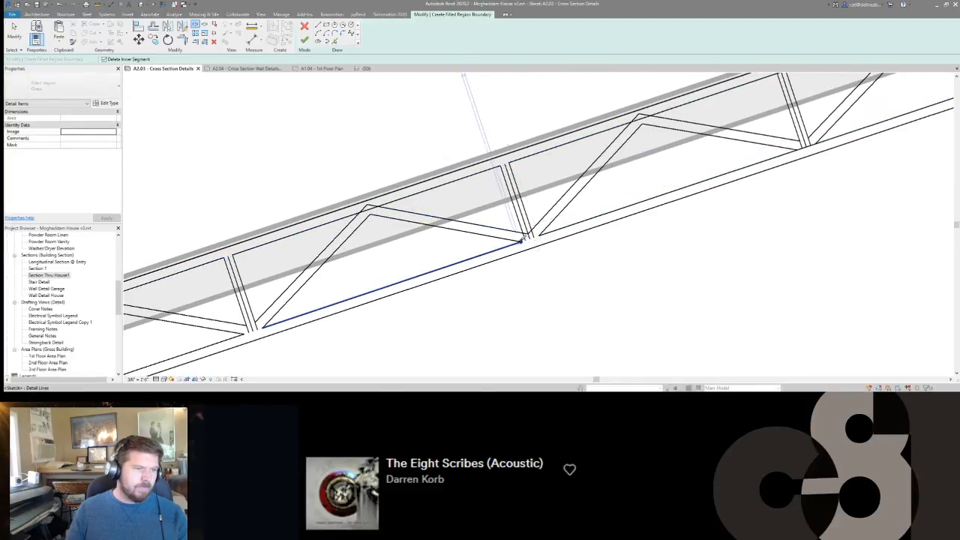
{"action": "middle_click_drag", "start_coordinate": [684, 160], "coordinate": [488, 227]}
{"action": "left_click", "coordinate": [582, 141]}
{"action": "left_click", "coordinate": [591, 139]}
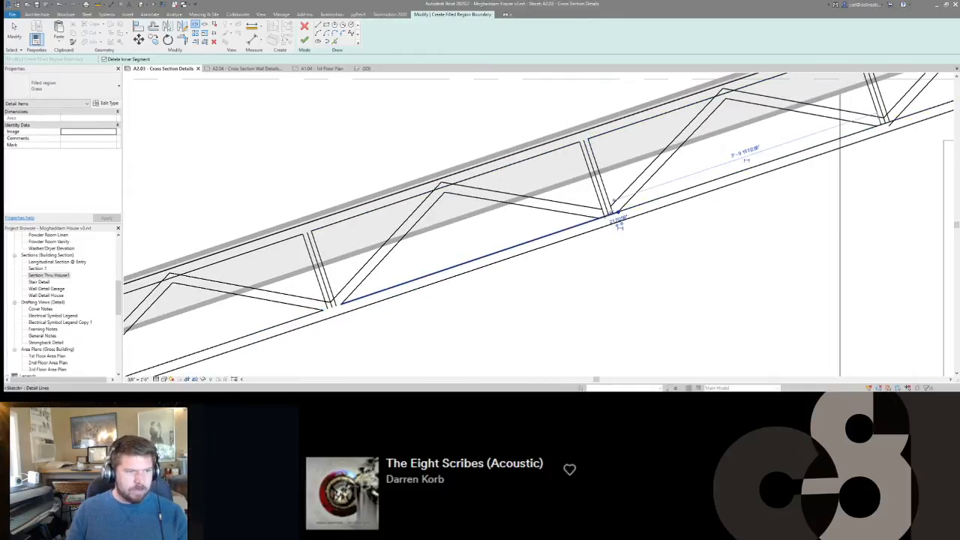
{"action": "left_click", "coordinate": [602, 216]}
Split out the inner chord-line segments at the sixth web and the top chord segment at the last web.
{"action": "middle_click_drag", "start_coordinate": [697, 162], "coordinate": [354, 236]}
{"action": "left_click", "coordinate": [533, 199]}
{"action": "left_click", "coordinate": [547, 196]}
{"action": "left_click", "coordinate": [521, 120]}
{"action": "left_click", "coordinate": [512, 122]}
{"action": "middle_click_drag", "start_coordinate": [600, 130], "coordinate": [356, 229]}
{"action": "left_click", "coordinate": [551, 116]}
{"action": "left_click", "coordinate": [558, 113]}
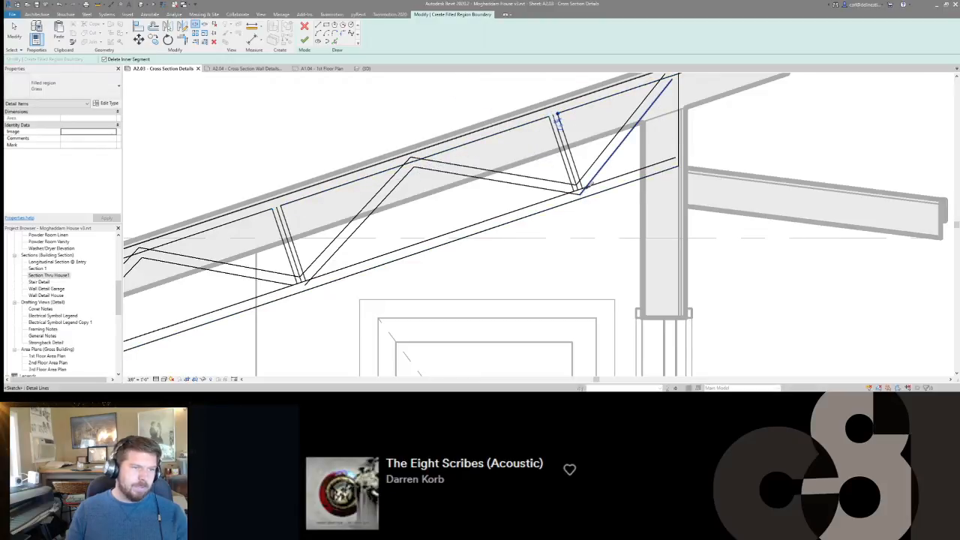
{"action": "middle_click_drag", "start_coordinate": [579, 193], "coordinate": [541, 233]}
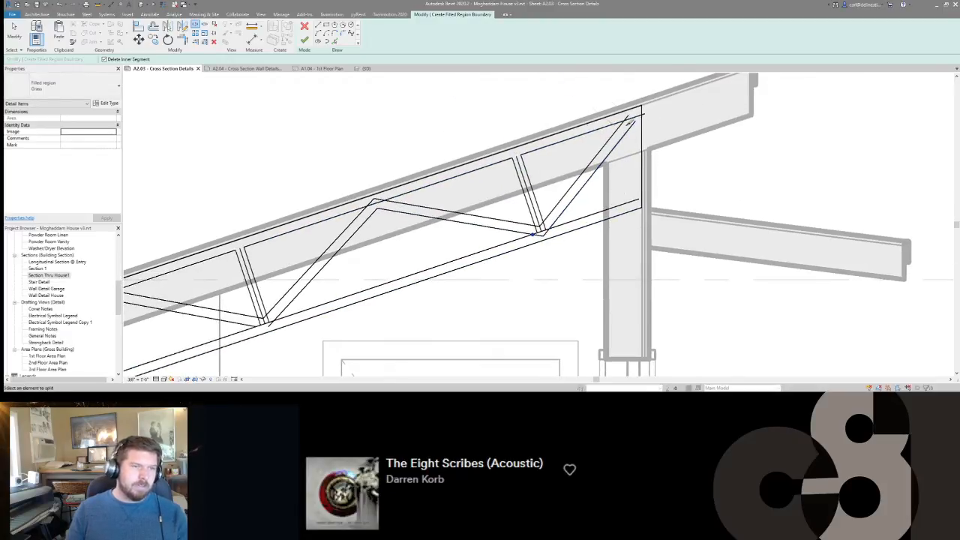
Split out the inner top chord line where each pair of diagonals peaks between the perpendicular webs.
{"action": "mouse_move", "coordinate": [627, 169]}
{"action": "middle_mouse_down"}
{"action": "mouse_move", "coordinate": [632, 156]}
{"action": "mouse_move", "coordinate": [617, 171]}
{"action": "mouse_move", "coordinate": [746, 158]}
{"action": "middle_mouse_up"}
{"action": "left_click", "coordinate": [647, 140]}
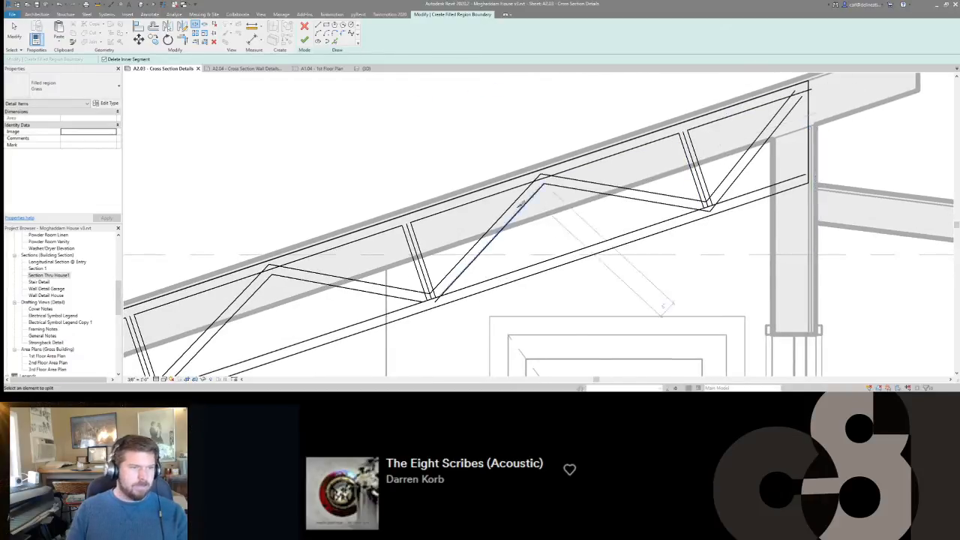
{"action": "left_click", "coordinate": [541, 178]}
{"action": "middle_click_drag", "start_coordinate": [476, 227], "coordinate": [558, 202]}
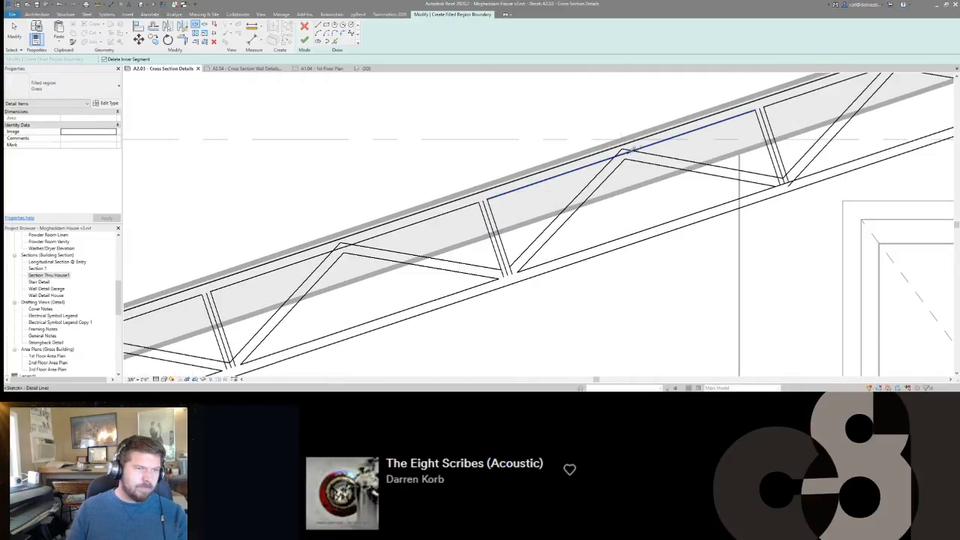
{"action": "middle_click_drag", "start_coordinate": [437, 257], "coordinate": [741, 170]}
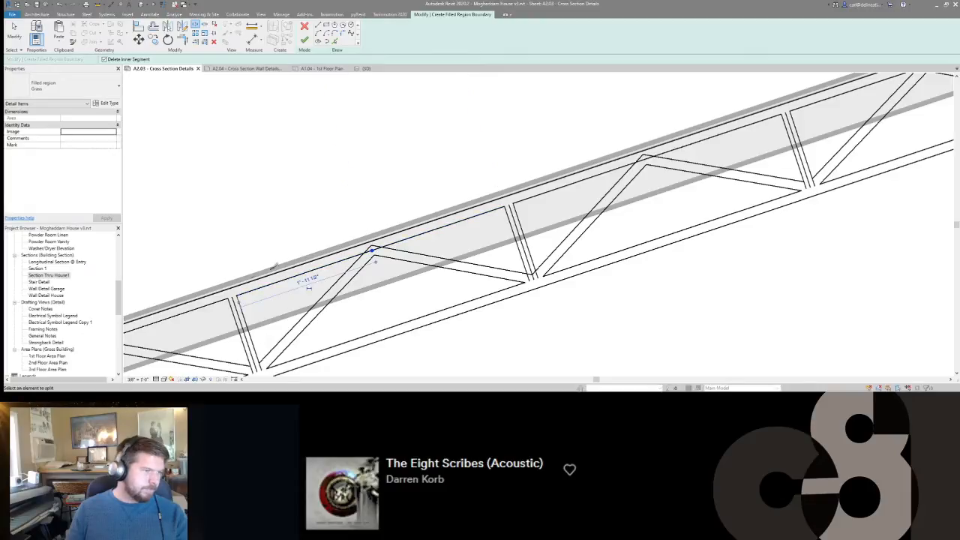
{"action": "scroll", "coordinate": [375, 261], "scroll_direction": "down", "scroll_amount": 3}
{"action": "scroll", "coordinate": [622, 175], "scroll_direction": "up", "scroll_amount": 3}
{"action": "scroll", "coordinate": [622, 175], "scroll_direction": "down", "scroll_amount": 3}
{"action": "scroll", "coordinate": [454, 234], "scroll_direction": "up", "scroll_amount": 3}
Trim the upper diagonal edges and the inner top chord line into corners at the peaks nearest the lower end.
{"action": "key", "text": "t"}
{"action": "key", "text": "r"}
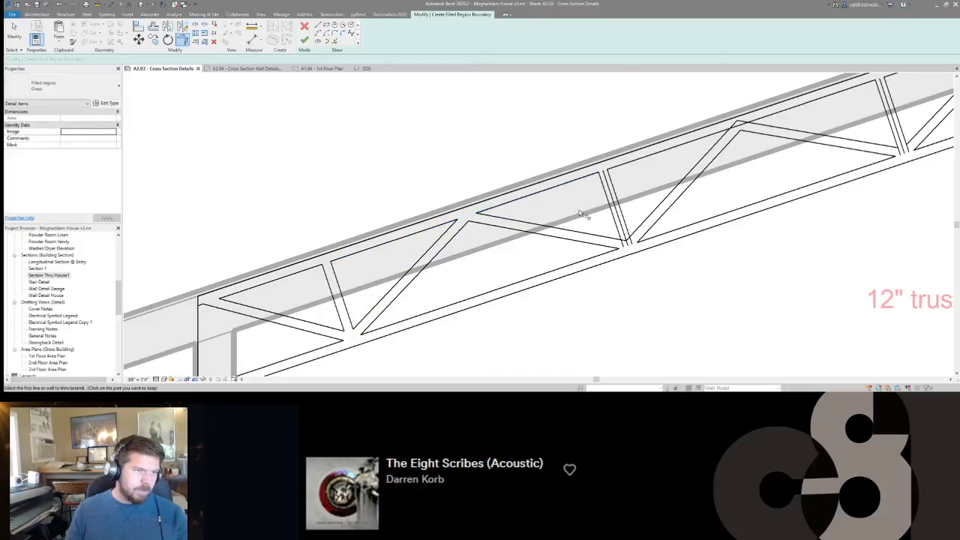
{"action": "scroll", "coordinate": [583, 215], "scroll_direction": "down", "scroll_amount": 3}
{"action": "scroll", "coordinate": [602, 136], "scroll_direction": "up", "scroll_amount": 3}
{"action": "left_click", "coordinate": [602, 136]}
{"action": "middle_click_drag", "start_coordinate": [600, 199], "coordinate": [312, 302]}
{"action": "left_click", "coordinate": [560, 152]}
{"action": "left_click", "coordinate": [564, 148]}
{"action": "left_click", "coordinate": [601, 143]}
{"action": "left_click", "coordinate": [617, 130]}
Trim the upper diagonal edges to the inner top chord line at the remaining peaks toward the high end.
{"action": "middle_click_drag", "start_coordinate": [705, 150], "coordinate": [498, 209]}
{"action": "left_click", "coordinate": [500, 185]}
{"action": "left_click", "coordinate": [498, 179]}
{"action": "left_click", "coordinate": [533, 174]}
{"action": "left_click", "coordinate": [544, 163]}
{"action": "middle_click_drag", "start_coordinate": [694, 135], "coordinate": [508, 248]}
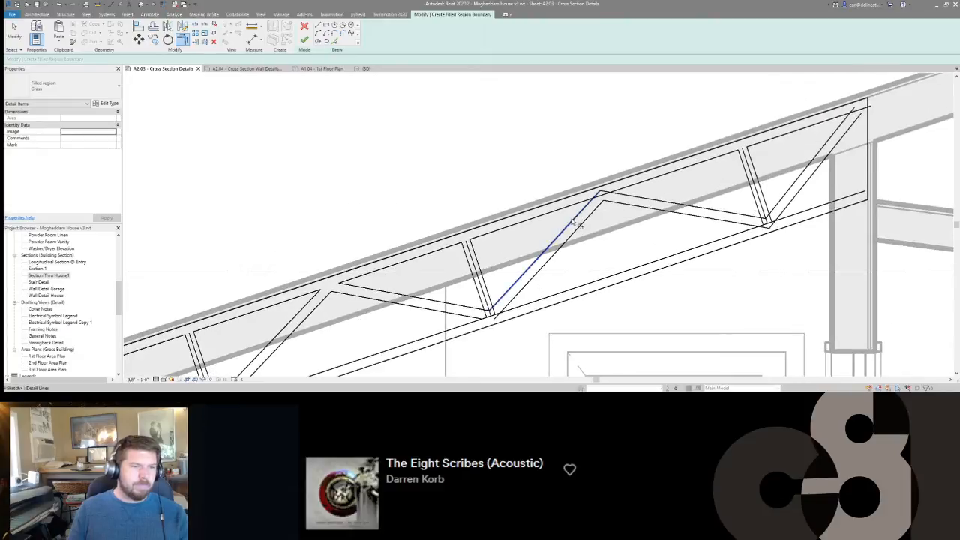
{"action": "left_click", "coordinate": [624, 197]}
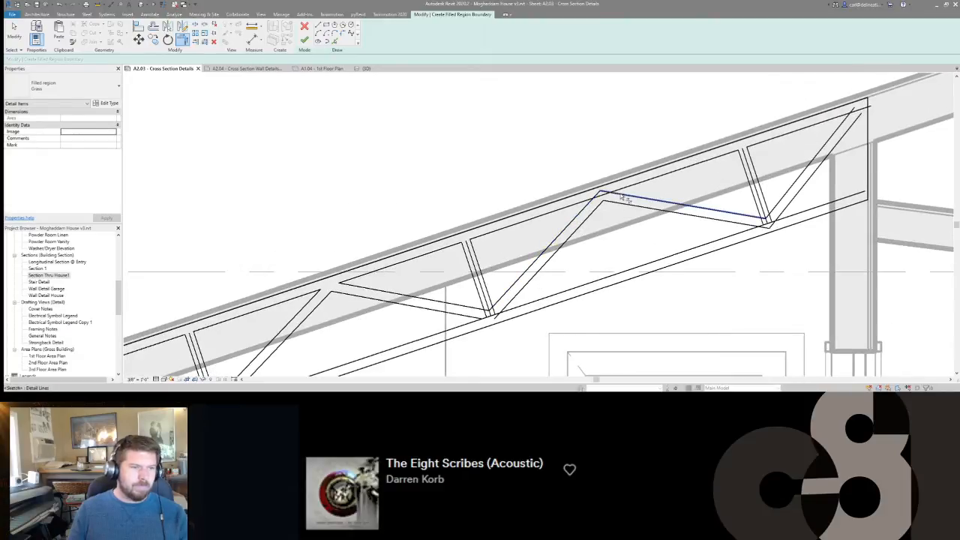
{"action": "left_click", "coordinate": [583, 208]}
Split the inner top chord line at the high-end diagonal and trim both diagonal edges to its pieces.
{"action": "middle_click_drag", "start_coordinate": [844, 119], "coordinate": [765, 132]}
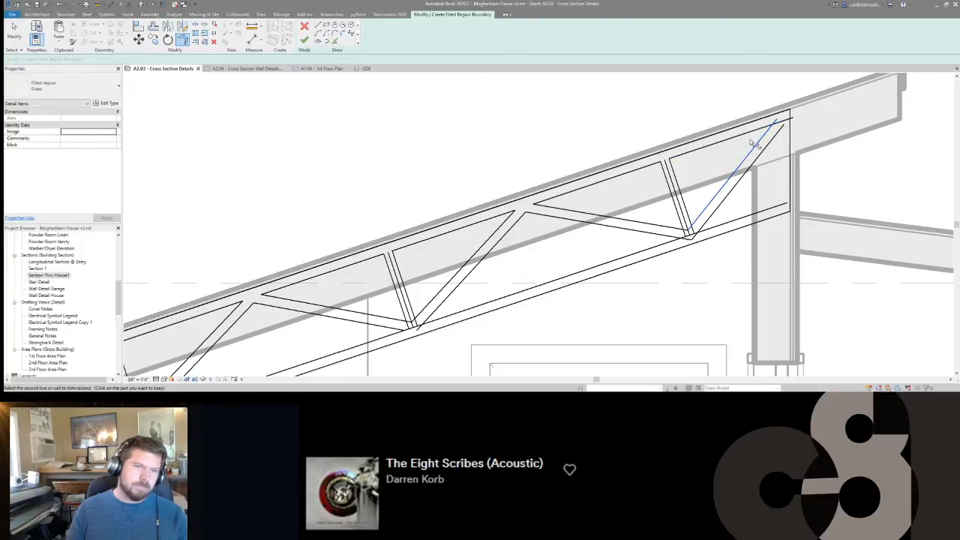
{"action": "key", "text": "l"}
{"action": "left_click", "coordinate": [775, 123]}
{"action": "key", "text": "t"}
{"action": "key", "text": "r"}
{"action": "left_click", "coordinate": [758, 144]}
{"action": "left_click", "coordinate": [744, 135]}
{"action": "left_click", "coordinate": [767, 145]}
{"action": "left_click", "coordinate": [795, 122]}
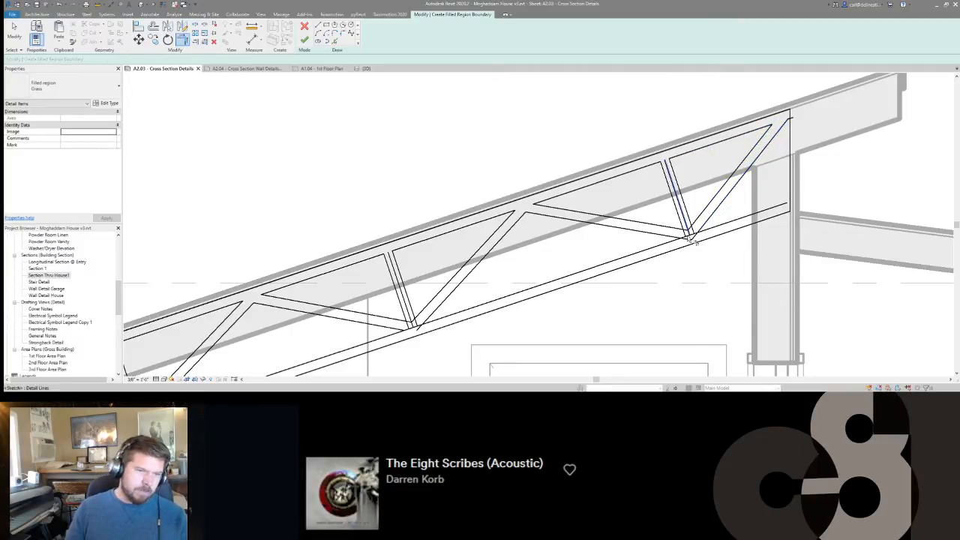
Trim the inner bottom chord line to the diagonal at the sixth web, unjoining conflicting elements, and split it out at the last web.
{"action": "mouse_move", "coordinate": [387, 337]}
{"action": "middle_mouse_down"}
{"action": "mouse_move", "coordinate": [461, 309]}
{"action": "mouse_move", "coordinate": [600, 225]}
{"action": "mouse_move", "coordinate": [681, 239]}
{"action": "middle_mouse_up"}
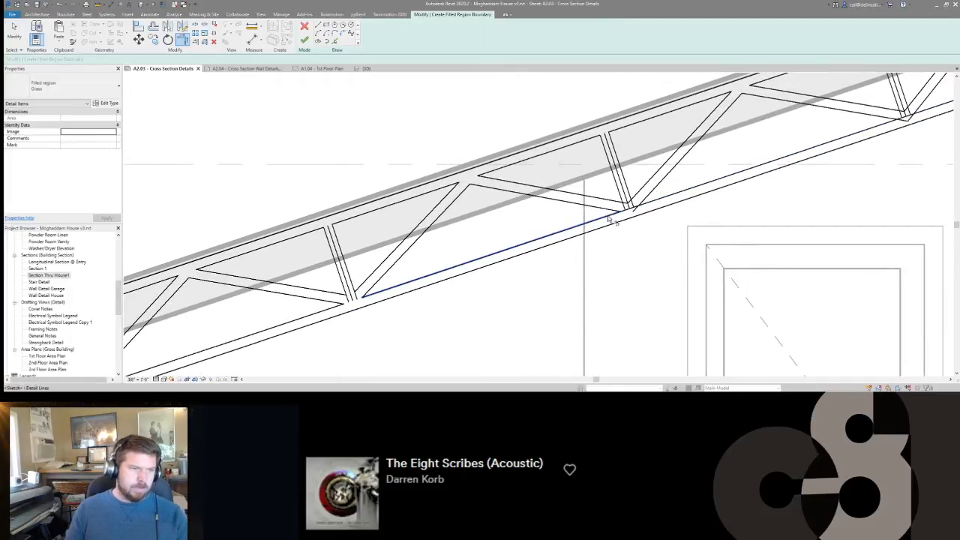
{"action": "left_click", "coordinate": [649, 196]}
{"action": "left_click", "coordinate": [656, 201]}
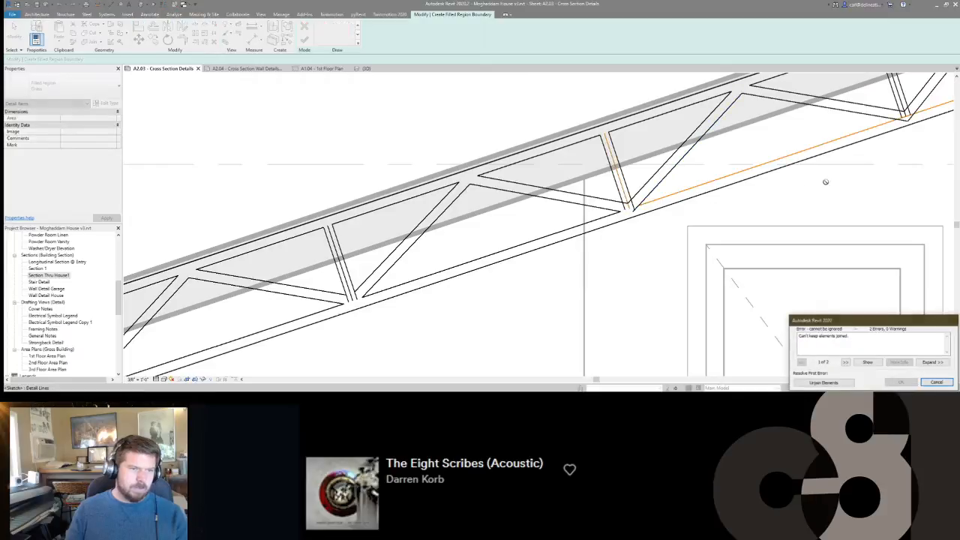
{"action": "left_click", "coordinate": [824, 384]}
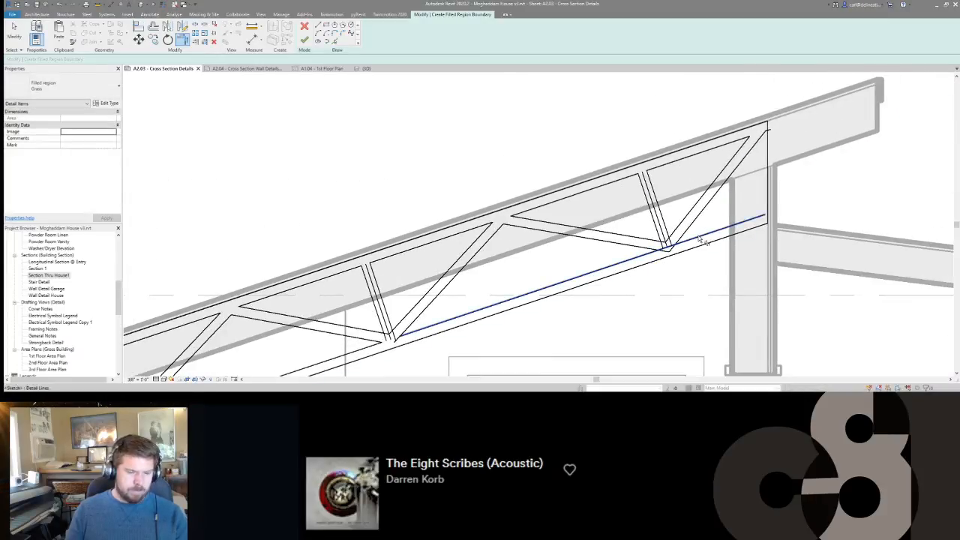
{"action": "key", "text": "s"}
{"action": "key", "text": "l"}
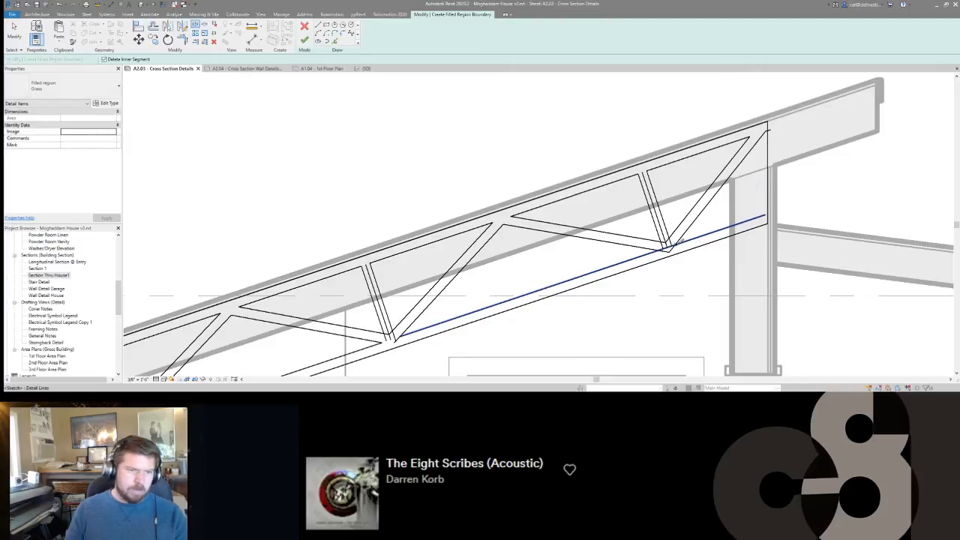
{"action": "left_click", "coordinate": [659, 250]}
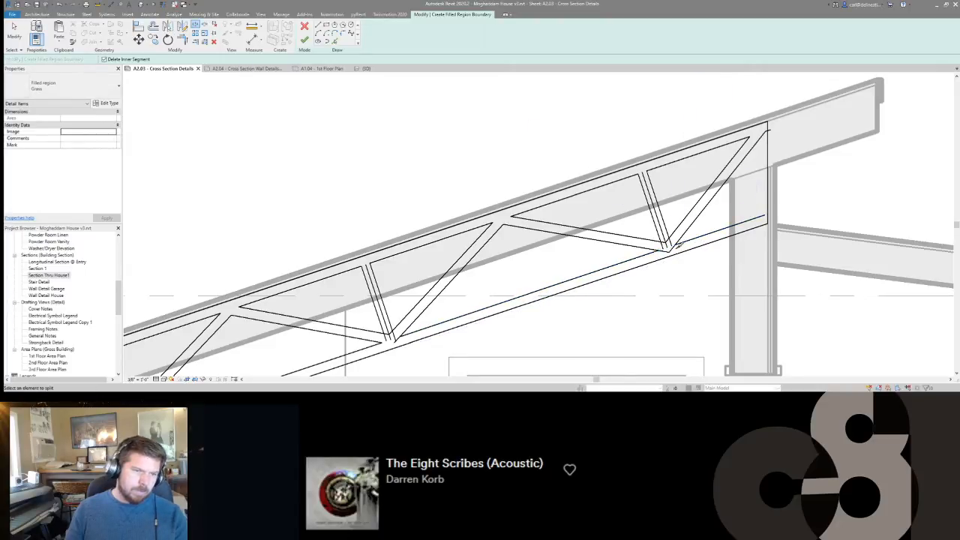
{"action": "key", "text": "Escape"}
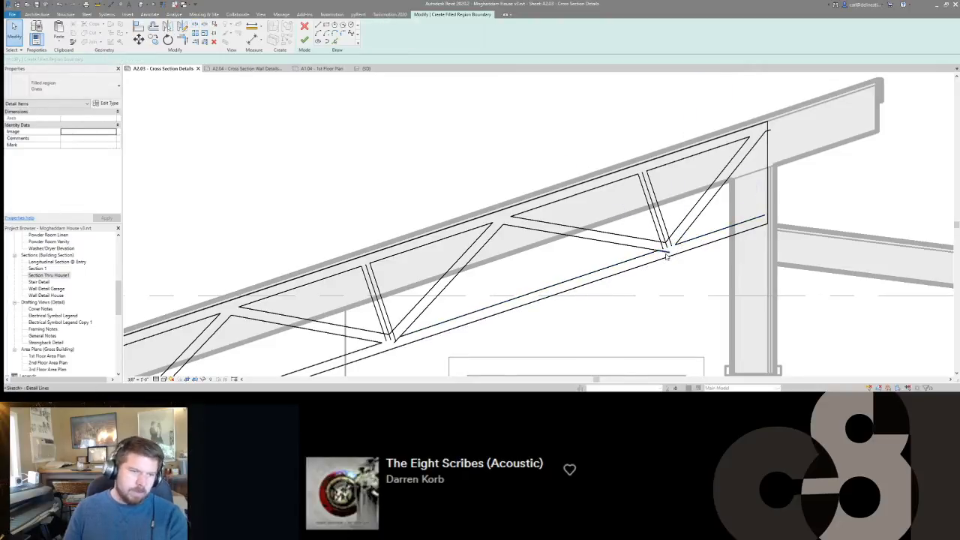
Delete the centre lines of the perpendicular webs along the truss.
{"action": "left_click", "coordinate": [663, 234]}
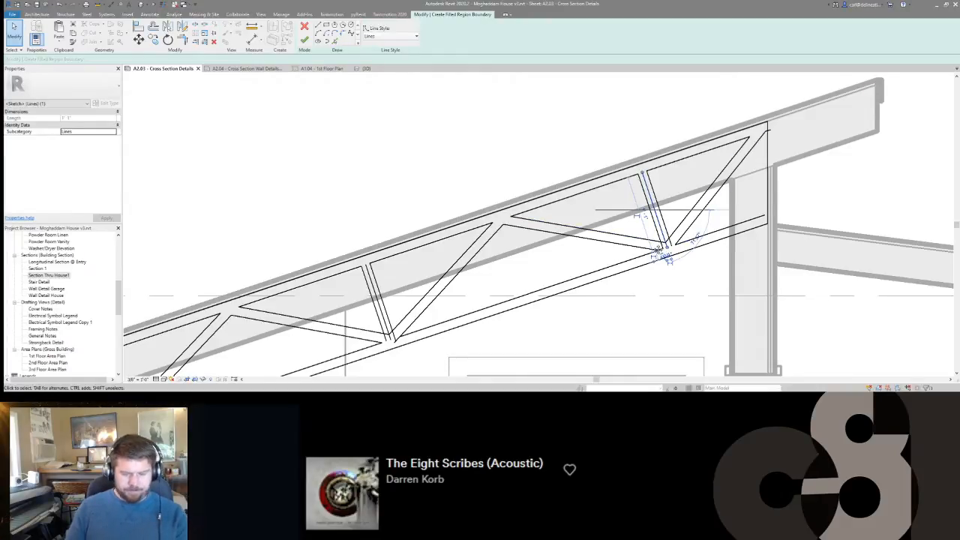
{"action": "middle_click_drag", "start_coordinate": [368, 259], "coordinate": [448, 241]}
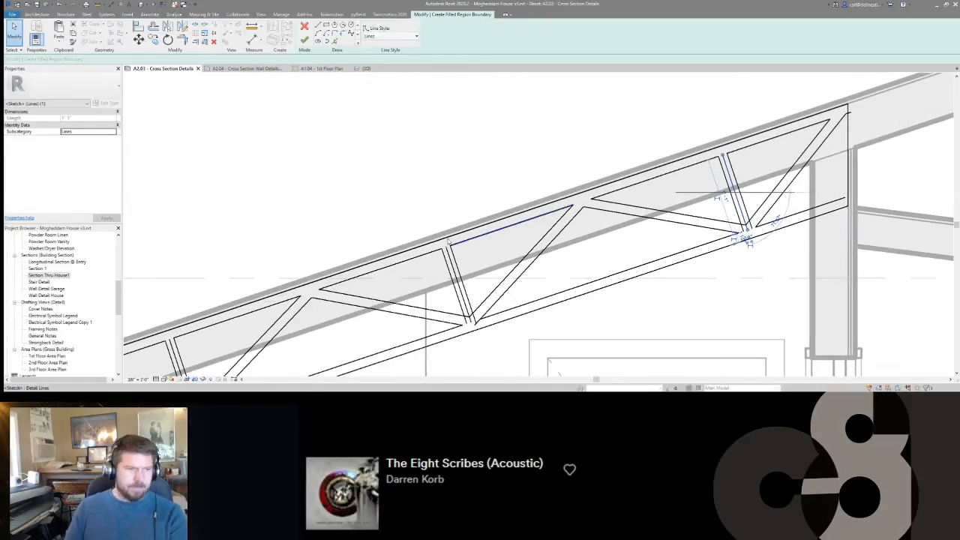
{"action": "left_click", "coordinate": [459, 277], "text": "ctrl"}
{"action": "middle_click_drag", "start_coordinate": [459, 277], "coordinate": [511, 206]}
{"action": "left_click", "coordinate": [511, 203], "text": "ctrl"}
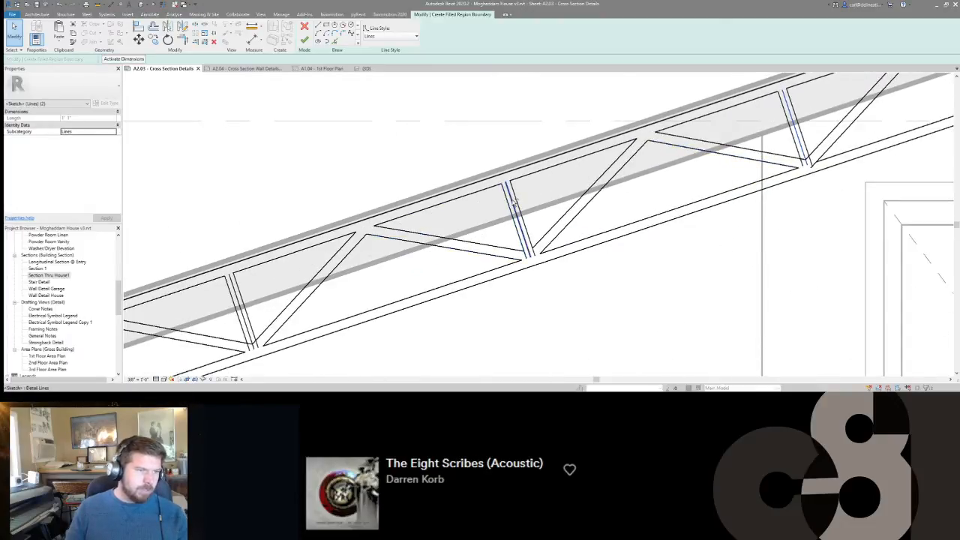
{"action": "mouse_move", "coordinate": [286, 307]}
{"action": "middle_mouse_down"}
{"action": "mouse_move", "coordinate": [659, 138]}
{"action": "mouse_move", "coordinate": [611, 150]}
{"action": "middle_mouse_up"}
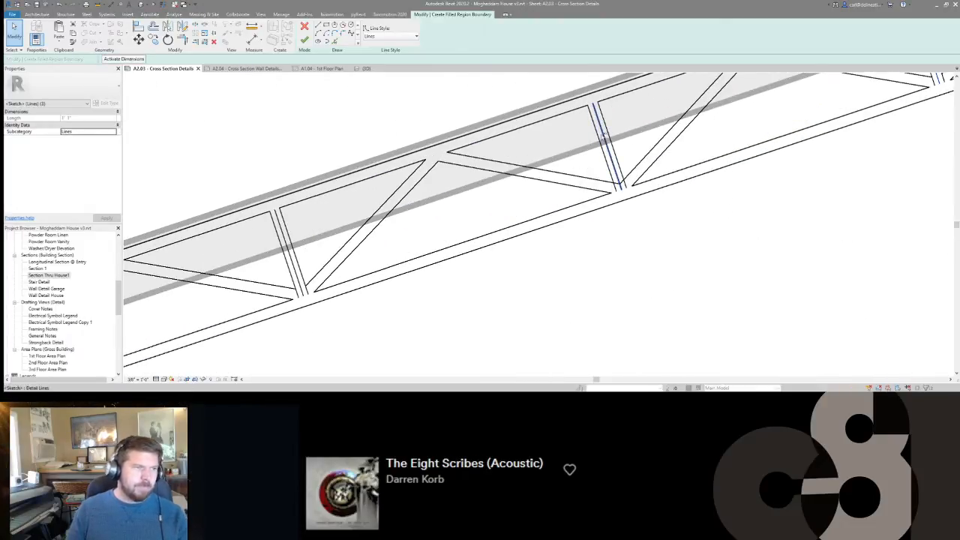
{"action": "left_click", "coordinate": [605, 137], "text": "ctrl"}
{"action": "left_click", "coordinate": [280, 235], "text": "ctrl"}
{"action": "middle_click_drag", "start_coordinate": [230, 261], "coordinate": [634, 163]}
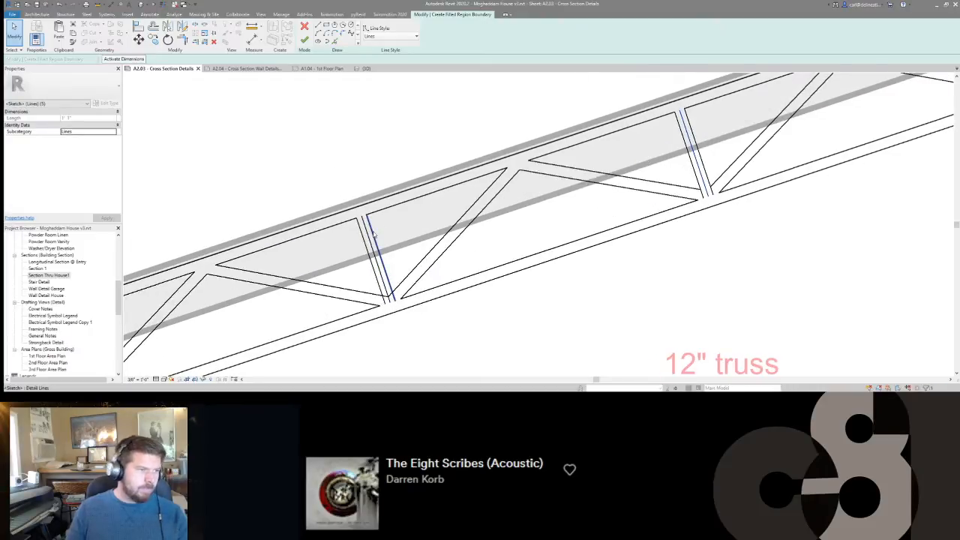
{"action": "left_click", "coordinate": [371, 235], "text": "ctrl"}
{"action": "middle_click_drag", "start_coordinate": [281, 282], "coordinate": [659, 136]}
{"action": "middle_click_drag", "start_coordinate": [536, 213], "coordinate": [409, 247]}
{"action": "scroll", "coordinate": [410, 245], "scroll_direction": "down", "scroll_amount": 1}
{"action": "key", "text": "Delete"}
Trim the perpendicular web edges to the adjacent diagonal edges at the first bottom chord joints toward the low end.
{"action": "middle_click_drag", "start_coordinate": [652, 197], "coordinate": [442, 281]}
{"action": "middle_click_drag", "start_coordinate": [341, 298], "coordinate": [469, 259]}
{"action": "scroll", "coordinate": [470, 260], "scroll_direction": "up", "scroll_amount": 3}
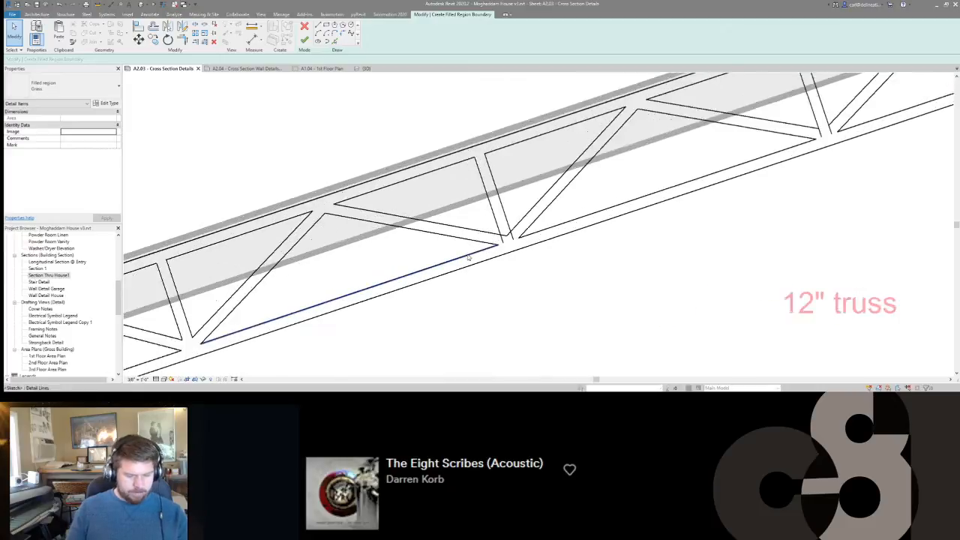
{"action": "key", "text": "t"}
{"action": "key", "text": "r"}
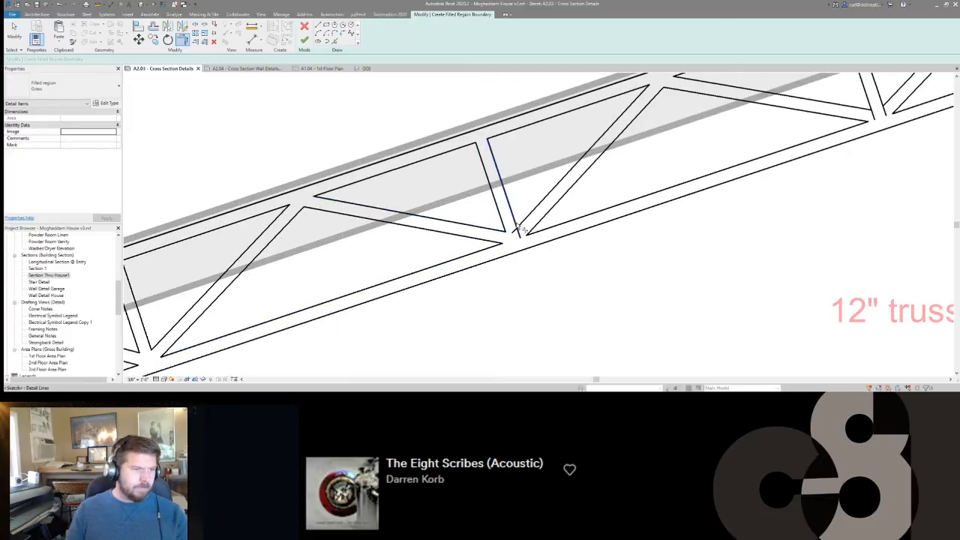
{"action": "left_click", "coordinate": [548, 200]}
{"action": "left_click", "coordinate": [511, 209]}
{"action": "middle_click_drag", "start_coordinate": [711, 177], "coordinate": [396, 306]}
{"action": "left_click", "coordinate": [529, 234]}
{"action": "left_click", "coordinate": [568, 222]}
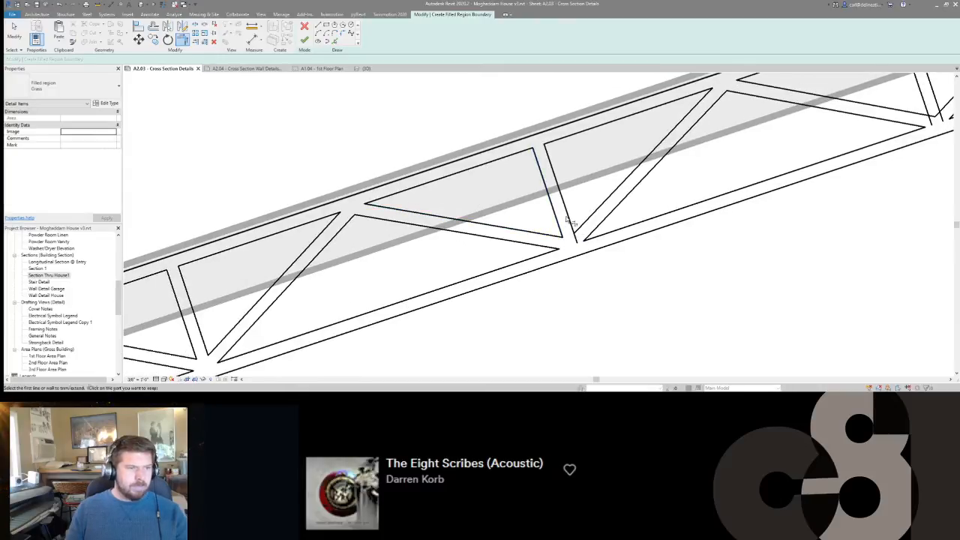
{"action": "left_click", "coordinate": [587, 220]}
{"action": "middle_click_drag", "start_coordinate": [721, 184], "coordinate": [312, 285]}
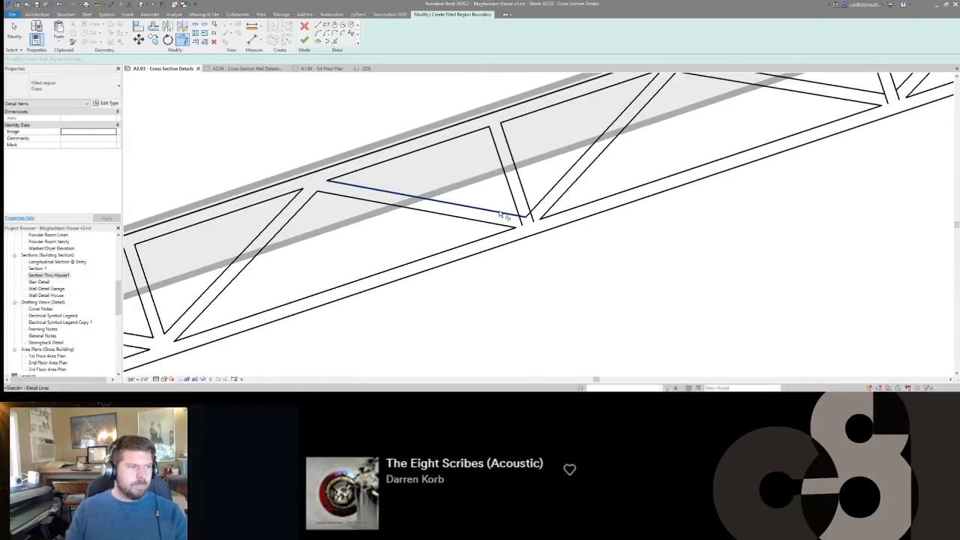
Trim the perpendicular web edges to the diagonal edges at the following bottom joints toward the high end.
{"action": "middle_click_drag", "start_coordinate": [551, 196], "coordinate": [453, 239]}
{"action": "left_click", "coordinate": [473, 229]}
{"action": "middle_click_drag", "start_coordinate": [714, 136], "coordinate": [519, 201]}
{"action": "left_click", "coordinate": [538, 201]}
{"action": "left_click", "coordinate": [567, 194]}
{"action": "middle_click_drag", "start_coordinate": [600, 188], "coordinate": [390, 258]}
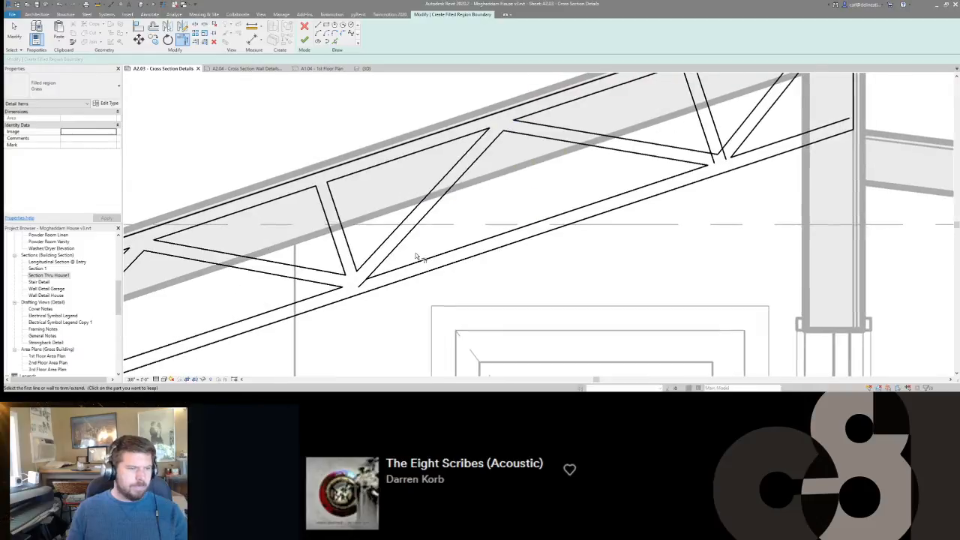
Delete the stray line stub at the bottom chord joint and trim both edges of the last perpendicular web to the adjacent diagonals.
{"action": "key", "text": "Escape"}
{"action": "left_click", "coordinate": [358, 288]}
{"action": "key", "text": "Delete"}
{"action": "middle_click_drag", "start_coordinate": [659, 185], "coordinate": [546, 232]}
{"action": "scroll", "coordinate": [597, 214], "scroll_direction": "up", "scroll_amount": 1}
{"action": "key", "text": "t"}
{"action": "key", "text": "r"}
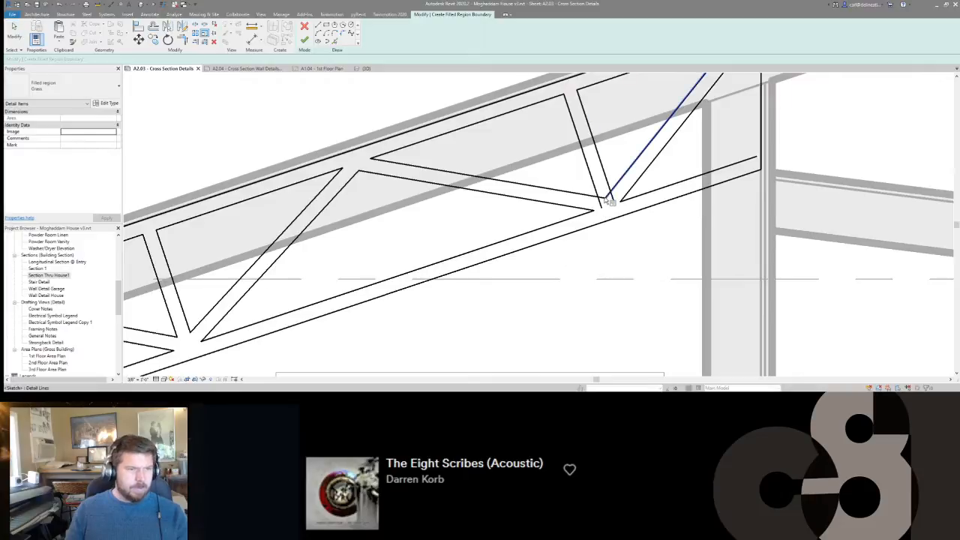
{"action": "left_click", "coordinate": [596, 192]}
{"action": "left_click", "coordinate": [589, 195]}
{"action": "left_click", "coordinate": [609, 185]}
{"action": "left_click", "coordinate": [615, 186]}
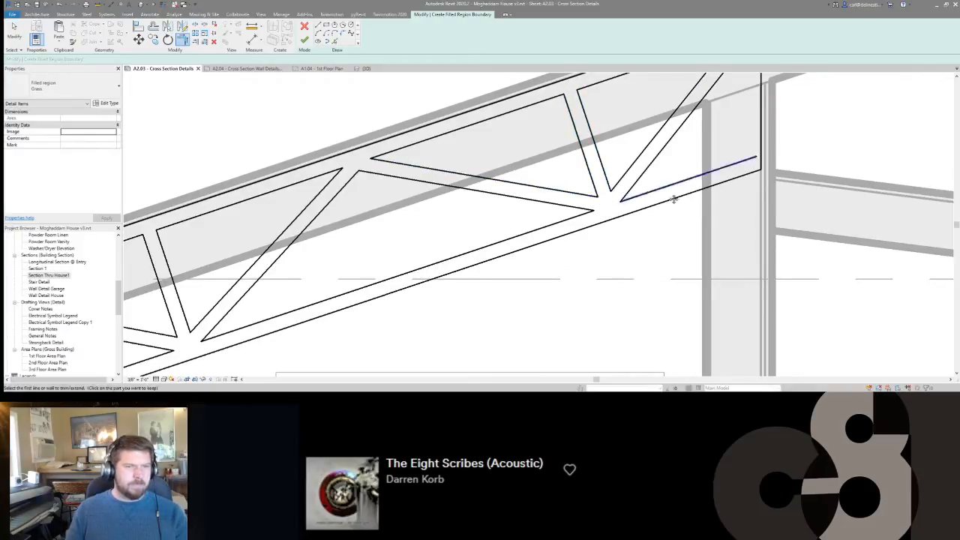
Close the truss's high end by trimming the inner bottom chord line and the outermost diagonal edge to the end vertical.
{"action": "middle_click_drag", "start_coordinate": [714, 171], "coordinate": [719, 199]}
{"action": "scroll", "coordinate": [721, 199], "scroll_direction": "down", "scroll_amount": 1}
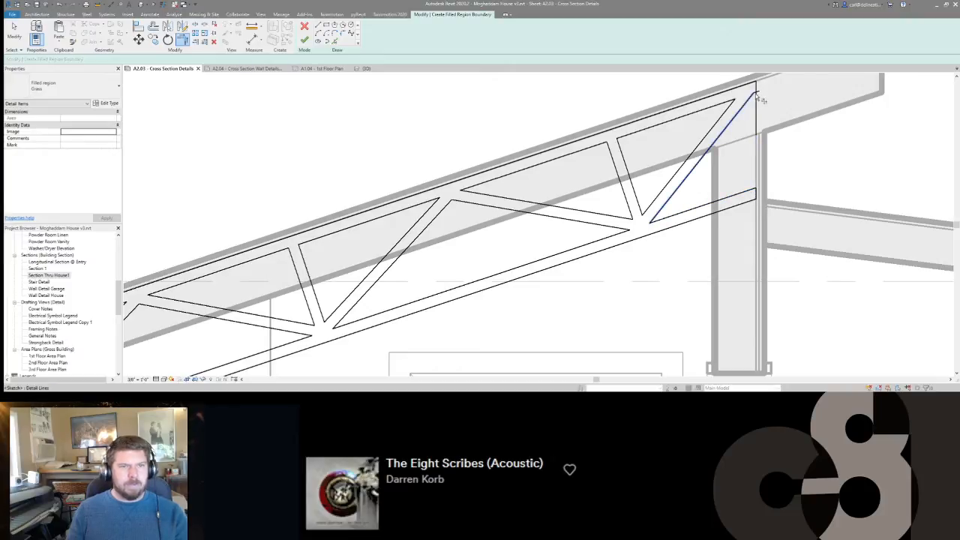
{"action": "middle_click_drag", "start_coordinate": [700, 224], "coordinate": [697, 191]}
{"action": "scroll", "coordinate": [698, 190], "scroll_direction": "down", "scroll_amount": 5}
{"action": "key", "text": "Escape"}
{"action": "middle_click_drag", "start_coordinate": [629, 231], "coordinate": [697, 185]}
{"action": "scroll", "coordinate": [697, 185], "scroll_direction": "down", "scroll_amount": 6}
{"action": "scroll", "coordinate": [629, 210], "scroll_direction": "down", "scroll_amount": 1}
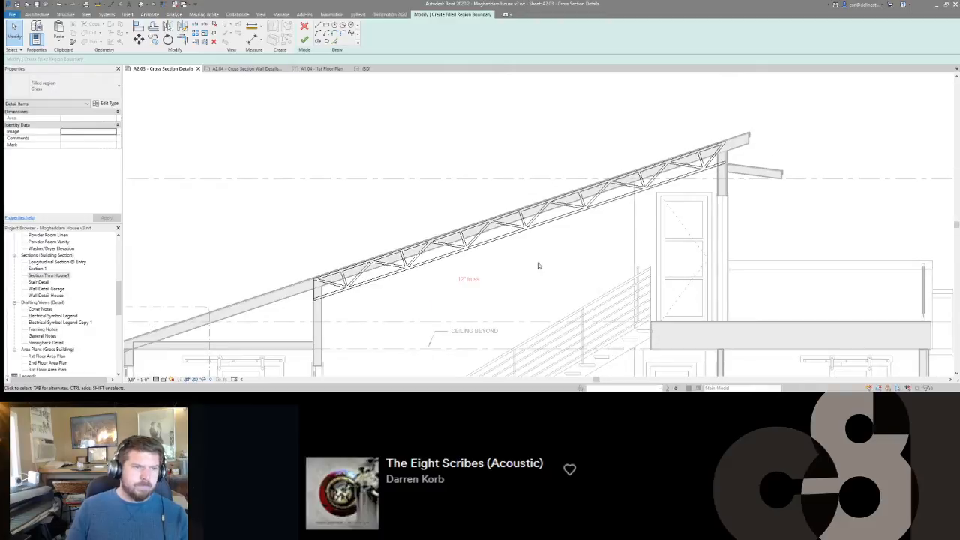
{"action": "middle_click_drag", "start_coordinate": [539, 265], "coordinate": [612, 186]}
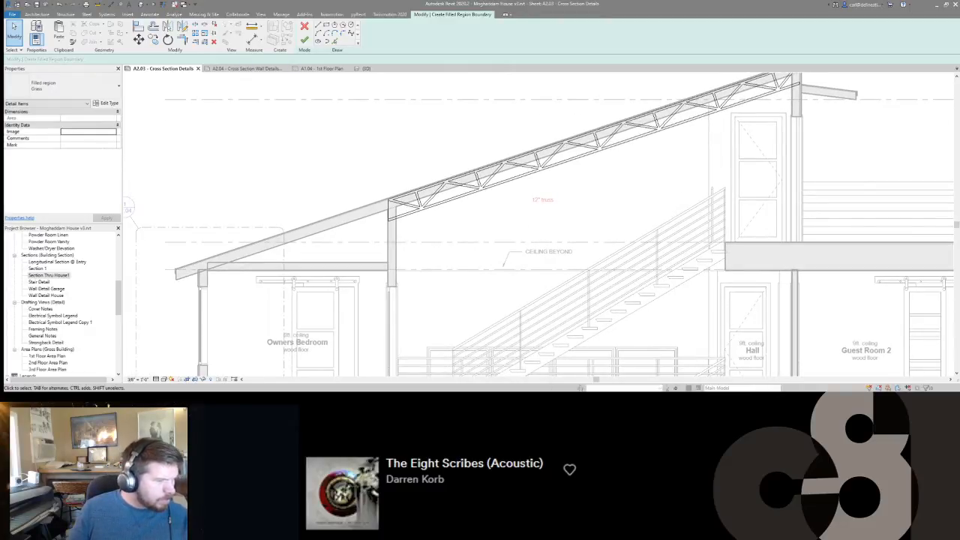
Switch to the browser and search images for "sloped wood truss construction", examining the results for reference truss layouts.
{"action": "mouse_move", "coordinate": [100, 399]}
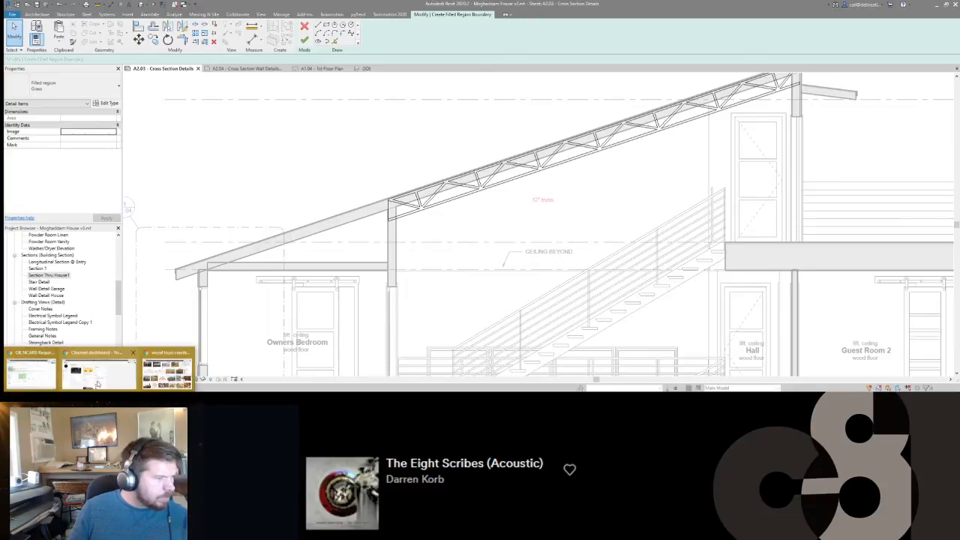
{"action": "left_click", "coordinate": [153, 375]}
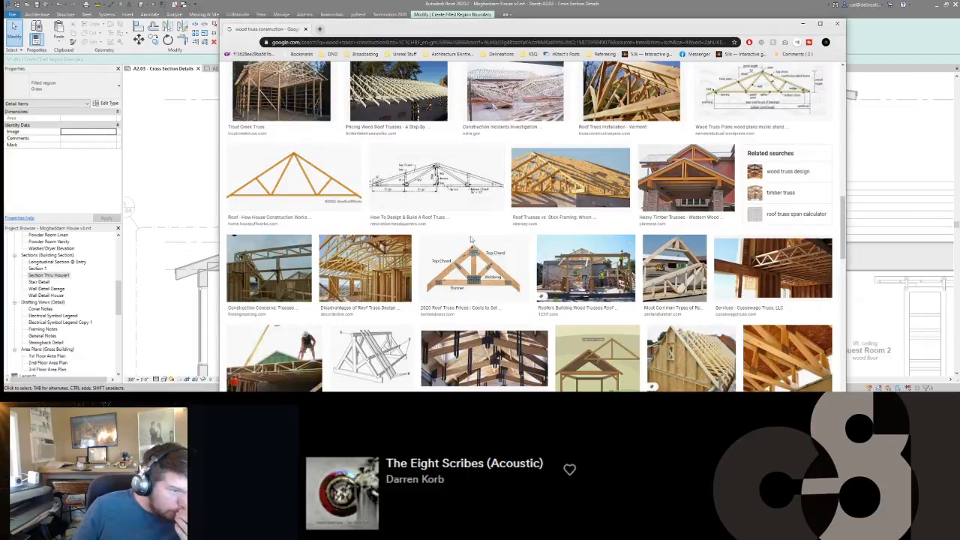
{"action": "scroll", "coordinate": [418, 257], "scroll_direction": "down", "scroll_amount": 3}
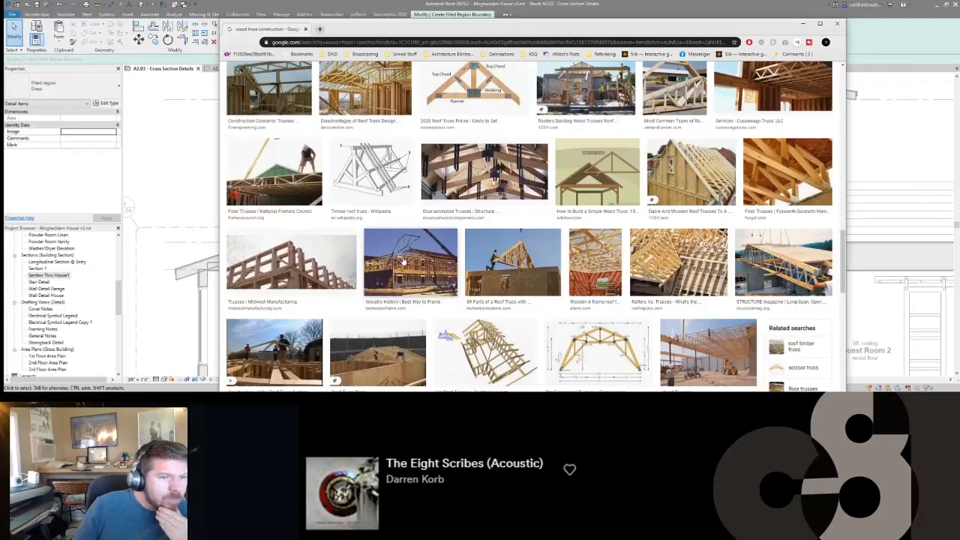
{"action": "scroll", "coordinate": [403, 261], "scroll_direction": "up", "scroll_amount": 15}
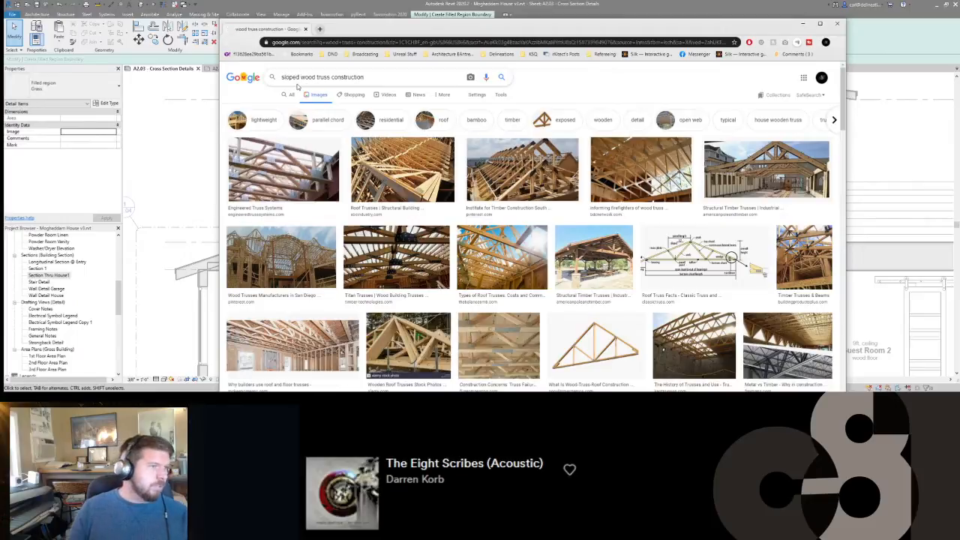
{"action": "key", "text": "Return"}
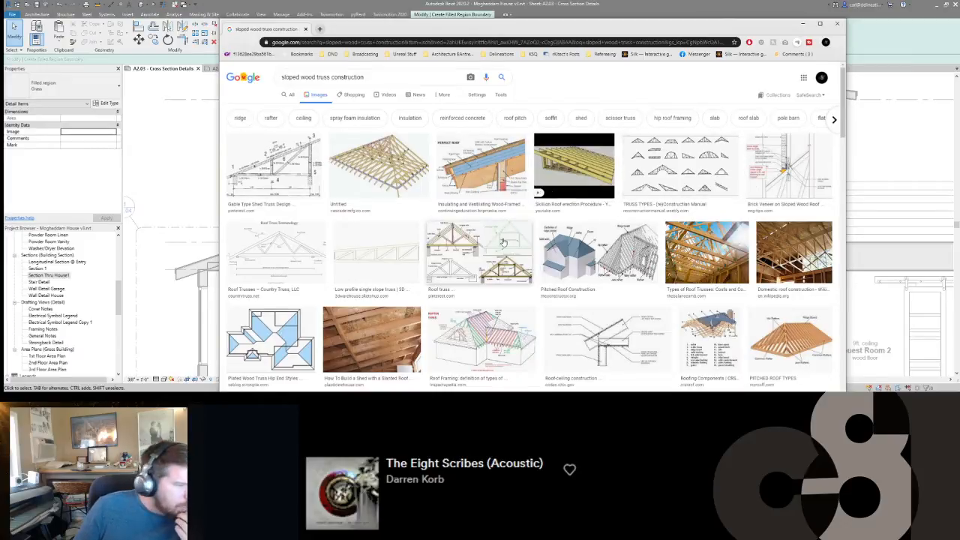
{"action": "scroll", "coordinate": [738, 183], "scroll_direction": "down", "scroll_amount": 2}
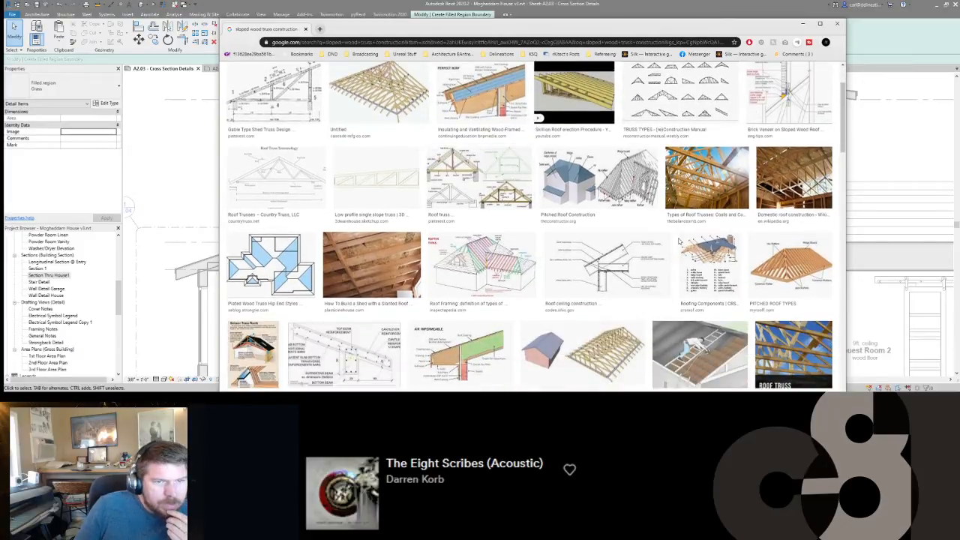
{"action": "scroll", "coordinate": [678, 241], "scroll_direction": "down", "scroll_amount": 1}
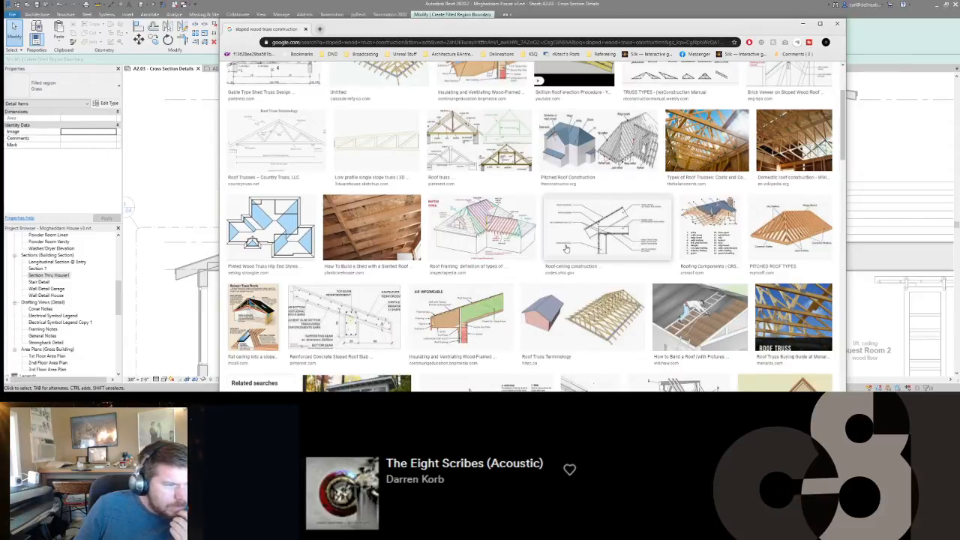
{"action": "scroll", "coordinate": [567, 247], "scroll_direction": "down", "scroll_amount": 2}
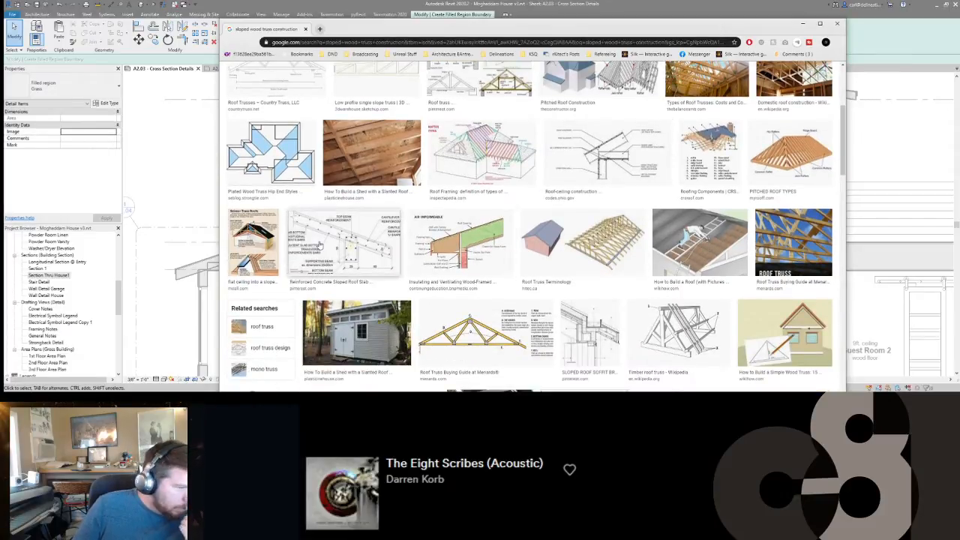
{"action": "scroll", "coordinate": [321, 246], "scroll_direction": "down", "scroll_amount": 3}
{"action": "scroll", "coordinate": [321, 246], "scroll_direction": "up", "scroll_amount": 6}
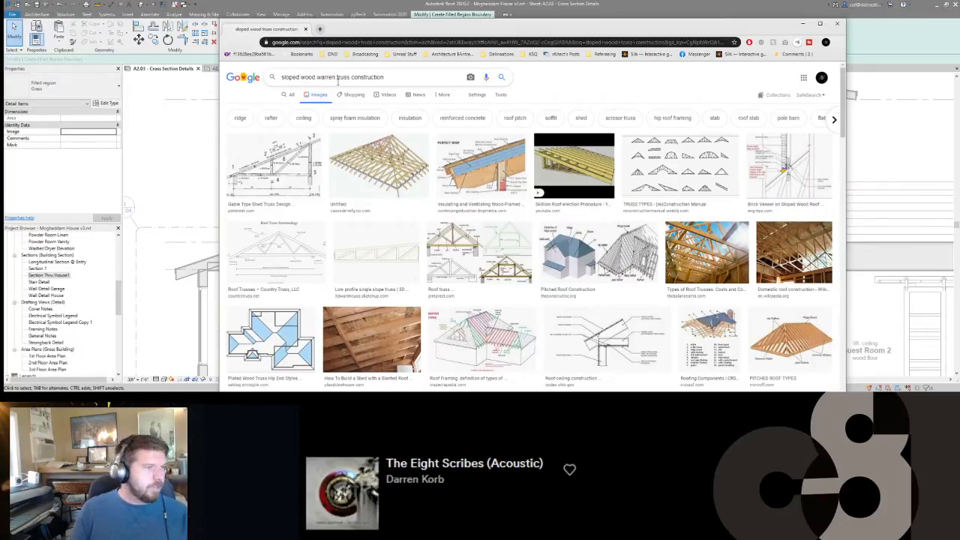
Search images for "sloped wood warren truss construction", examine the chart of roof truss types, and return to the Revit sketch.
{"action": "key", "text": "Return"}
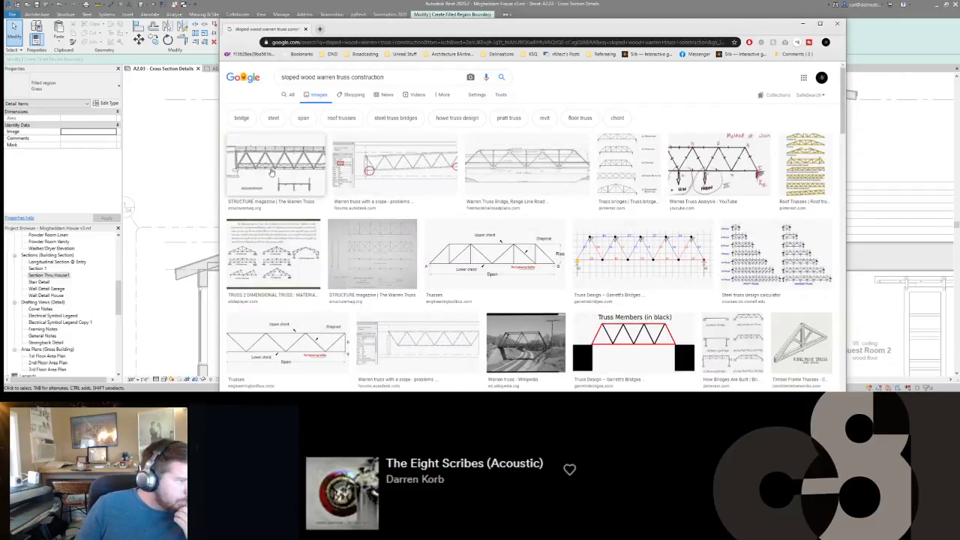
{"action": "scroll", "coordinate": [298, 183], "scroll_direction": "down", "scroll_amount": 1}
{"action": "scroll", "coordinate": [524, 195], "scroll_direction": "up", "scroll_amount": 1}
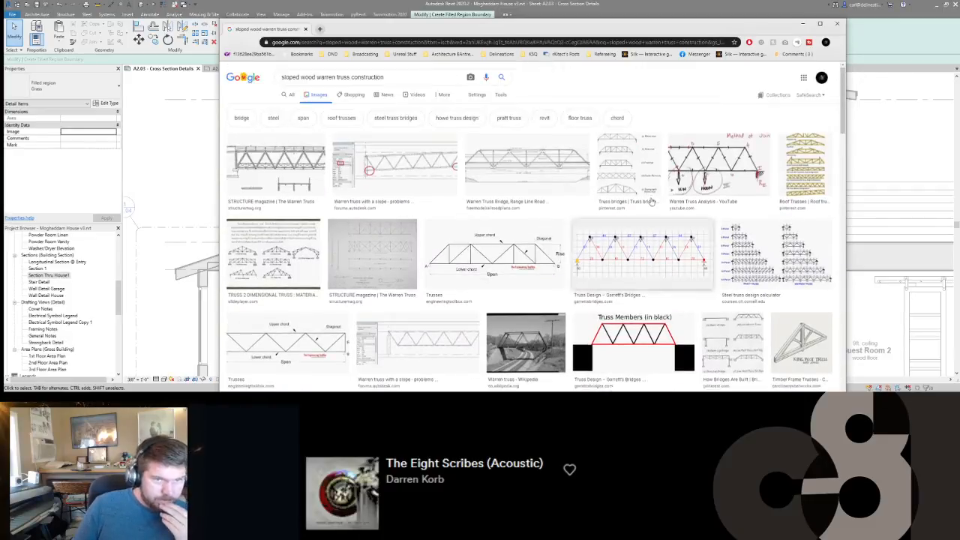
{"action": "left_click", "coordinate": [804, 165]}
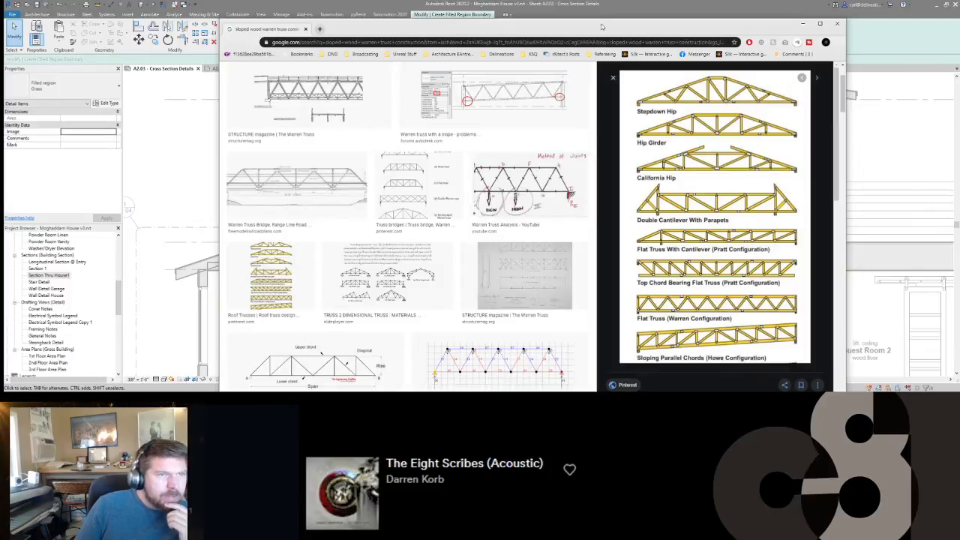
{"action": "left_click", "coordinate": [802, 24]}
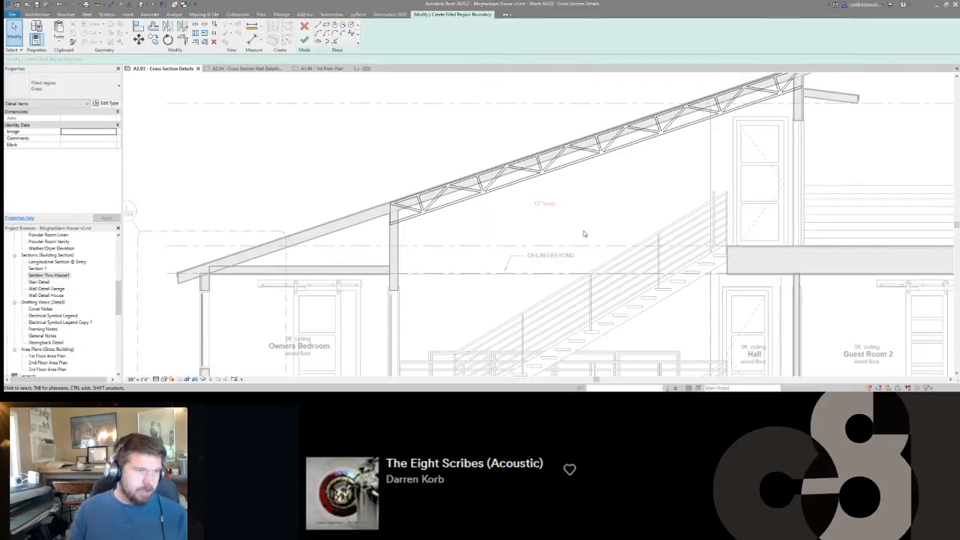
Copy both edges of the second perpendicular web to the neighbouring top chord peak toward the low end.
{"action": "middle_click_drag", "start_coordinate": [465, 209], "coordinate": [575, 253]}
{"action": "scroll", "coordinate": [587, 225], "scroll_direction": "up", "scroll_amount": 3}
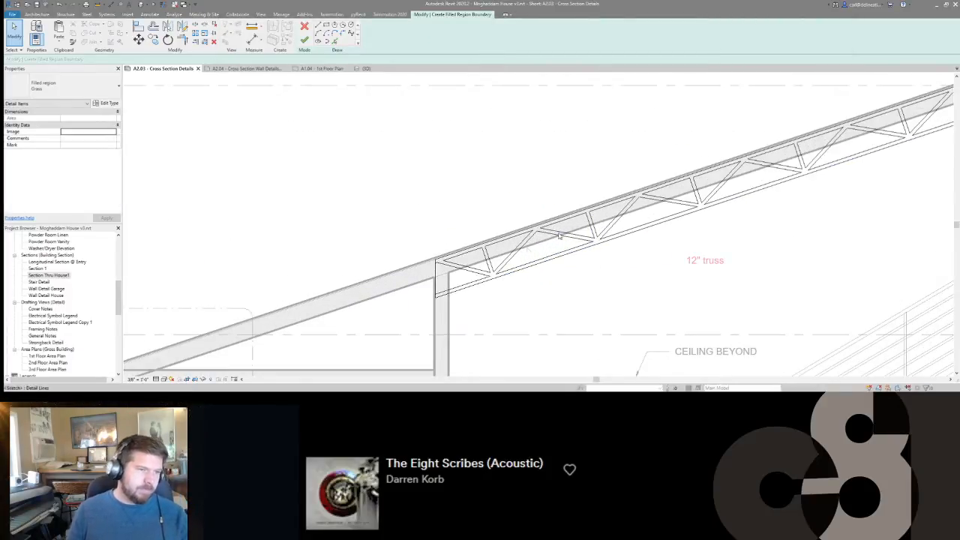
{"action": "left_click", "coordinate": [592, 225]}
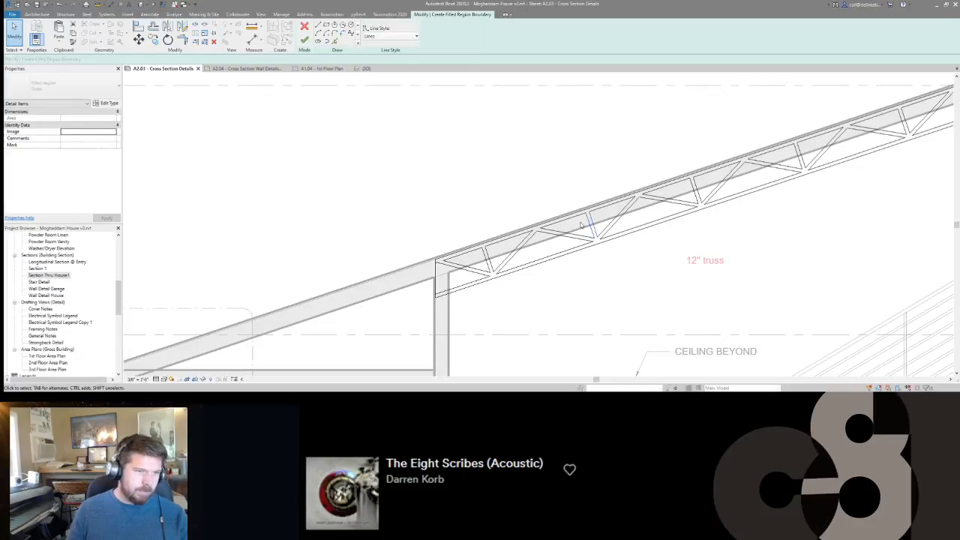
{"action": "scroll", "coordinate": [580, 225], "scroll_direction": "up", "scroll_amount": 2}
{"action": "key", "text": "c"}
{"action": "key", "text": "o"}
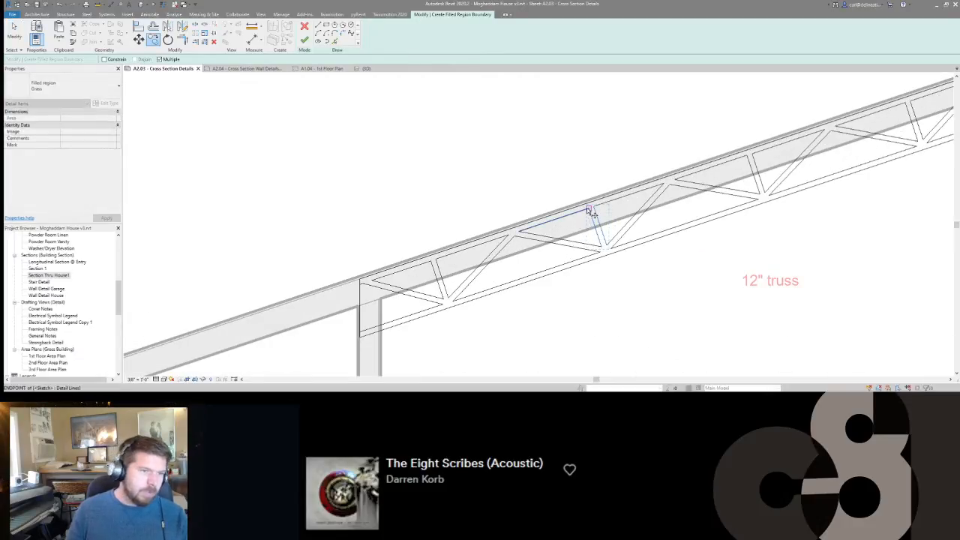
{"action": "left_click", "coordinate": [576, 218]}
{"action": "left_click", "coordinate": [511, 234]}
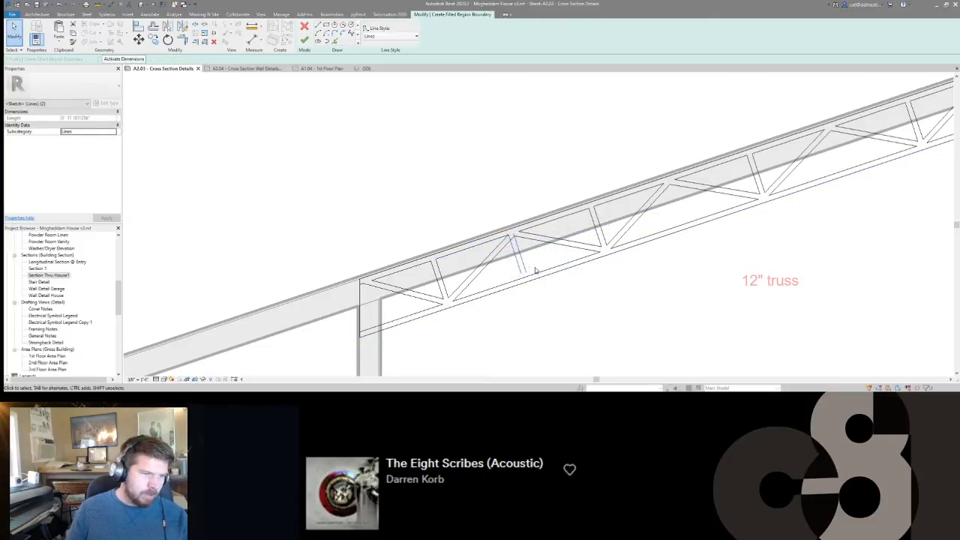
Split the inner bottom chord line at the copied web, removing the inner segment, and trim both web edges to its pieces.
{"action": "scroll", "coordinate": [534, 272], "scroll_direction": "up", "scroll_amount": 1}
{"action": "key", "text": "l"}
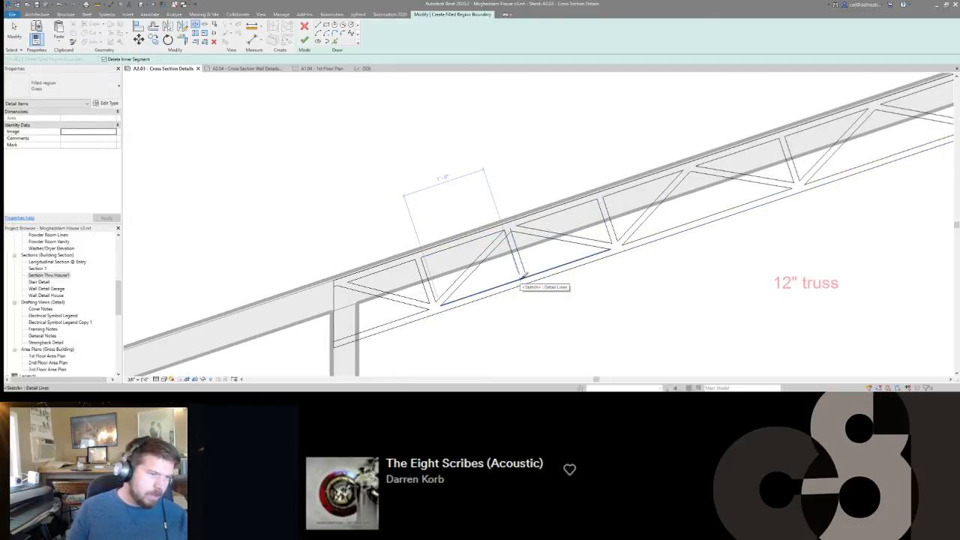
{"action": "left_click", "coordinate": [530, 276]}
{"action": "key", "text": "t"}
{"action": "key", "text": "r"}
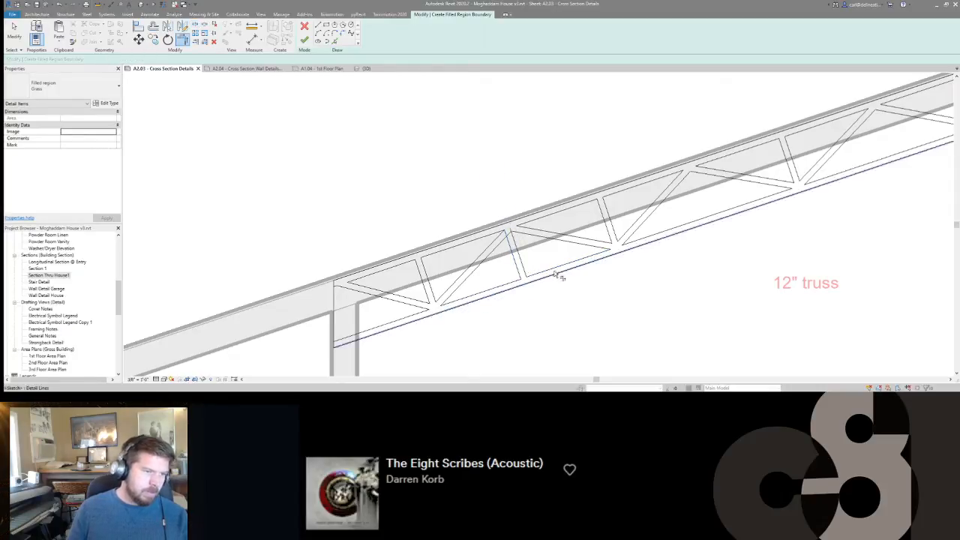
{"action": "scroll", "coordinate": [507, 250], "scroll_direction": "up", "scroll_amount": 3}
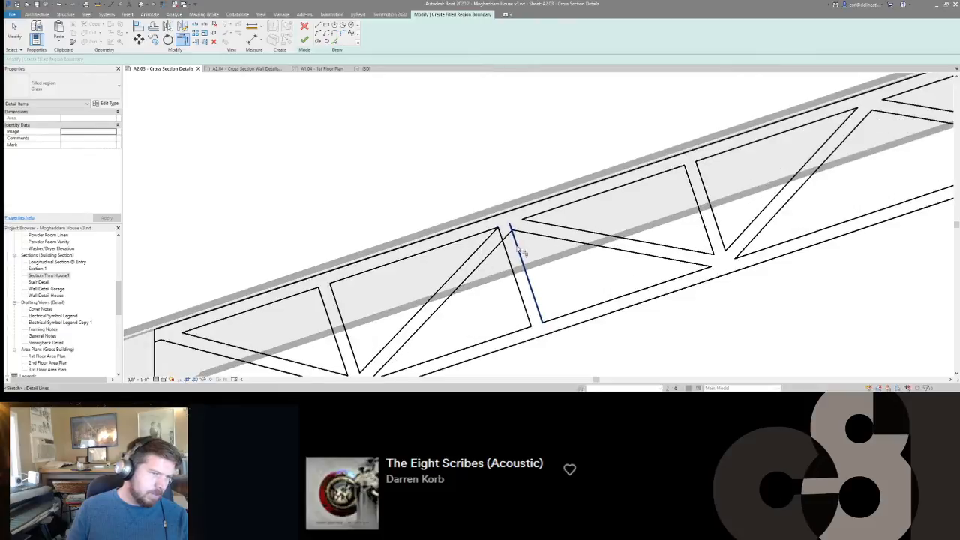
Trim the copied web's low-end edge to the lower edge of the diagonal meeting it at the peak.
{"action": "scroll", "coordinate": [528, 265], "scroll_direction": "down", "scroll_amount": 3}
{"action": "key", "text": "Escape"}
{"action": "scroll", "coordinate": [537, 247], "scroll_direction": "up", "scroll_amount": 2}
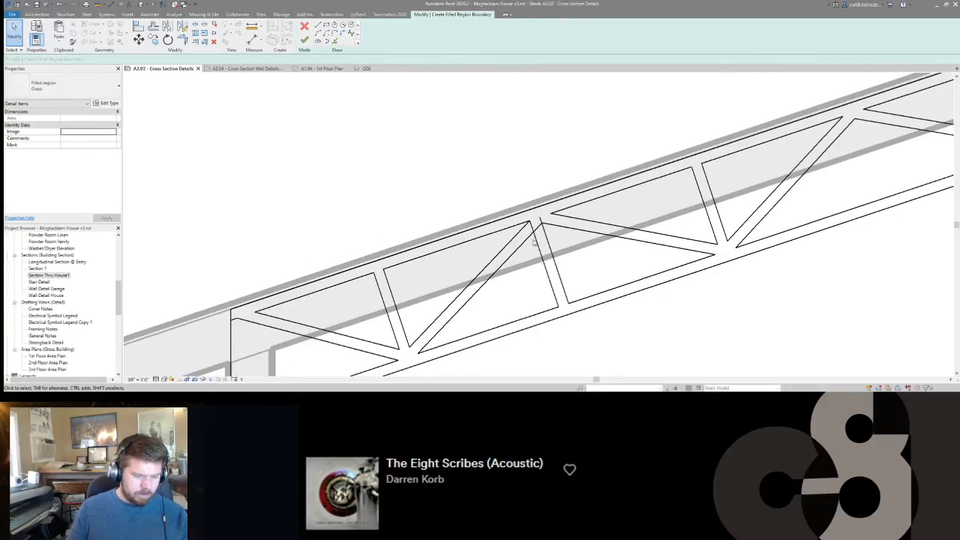
{"action": "key", "text": "t"}
{"action": "key", "text": "r"}
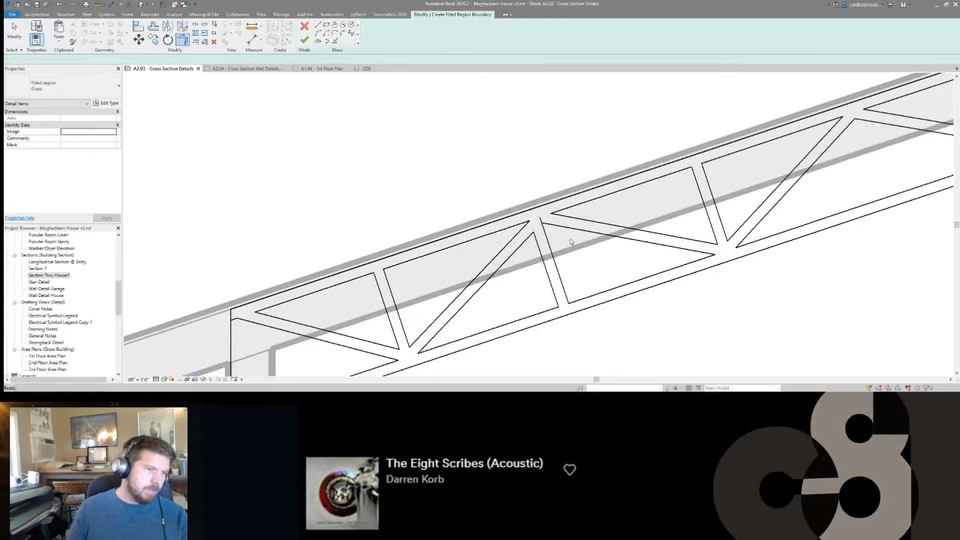
{"action": "scroll", "coordinate": [570, 242], "scroll_direction": "down", "scroll_amount": 3}
{"action": "key", "text": "Escape"}
{"action": "scroll", "coordinate": [553, 240], "scroll_direction": "up", "scroll_amount": 2}
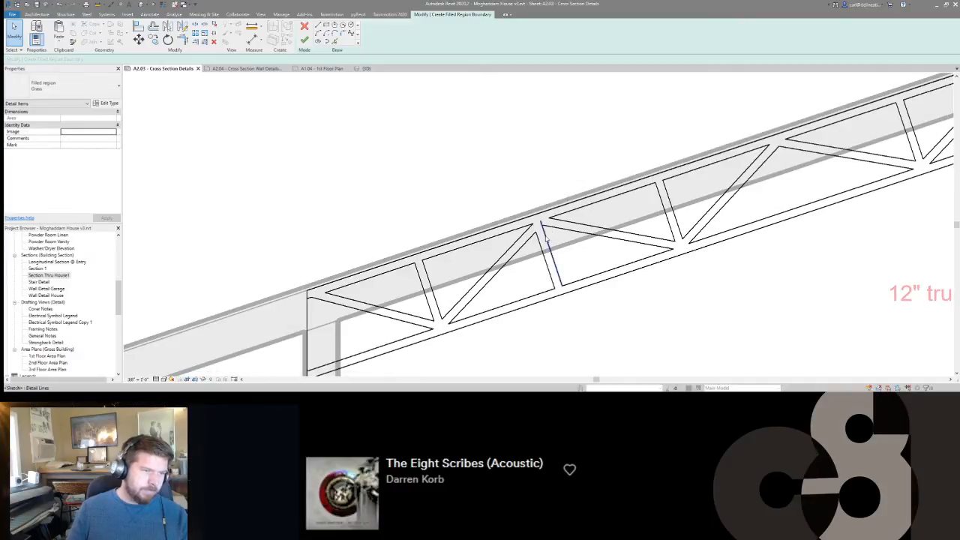
{"action": "left_click", "coordinate": [553, 240]}
{"action": "key", "text": "Escape"}
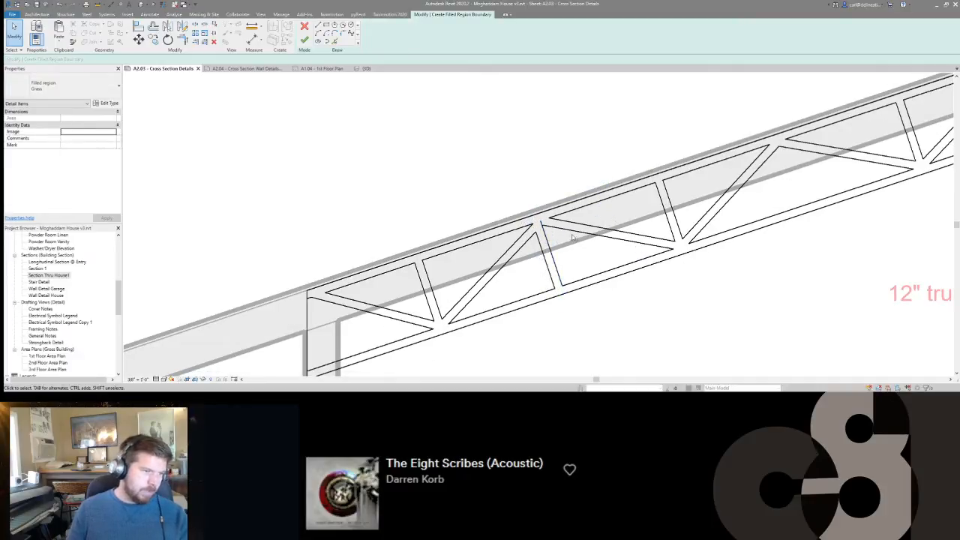
{"action": "scroll", "coordinate": [525, 236], "scroll_direction": "down", "scroll_amount": 3}
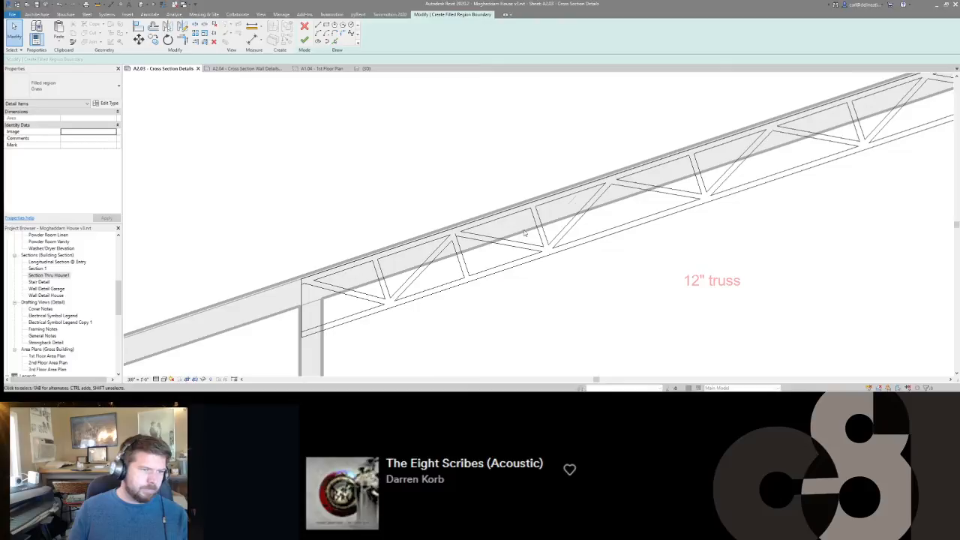
Try to move both edges of the copied perpendicular web along the top chord toward the high end.
{"action": "scroll", "coordinate": [465, 247], "scroll_direction": "down", "scroll_amount": 3}
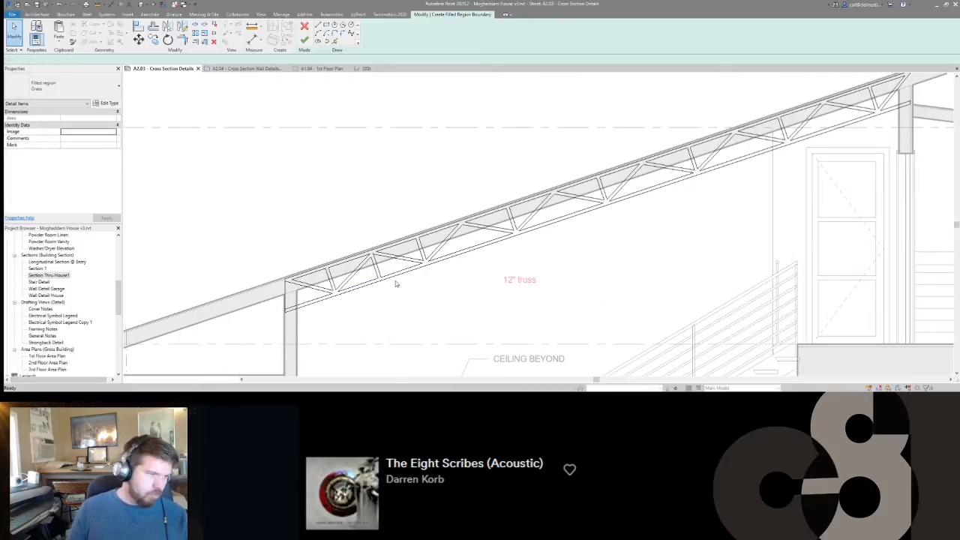
{"action": "scroll", "coordinate": [501, 268], "scroll_direction": "up", "scroll_amount": 3}
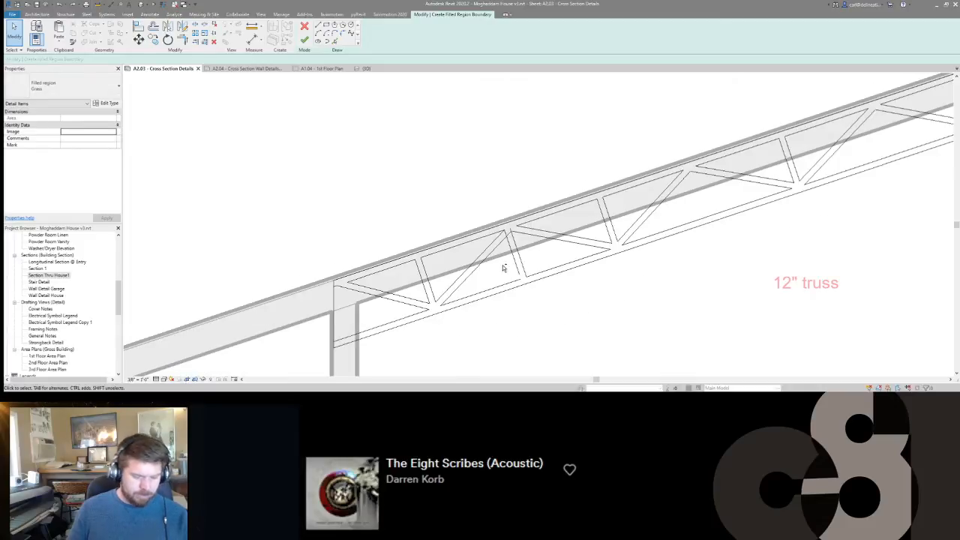
{"action": "scroll", "coordinate": [502, 264], "scroll_direction": "up", "scroll_amount": 3}
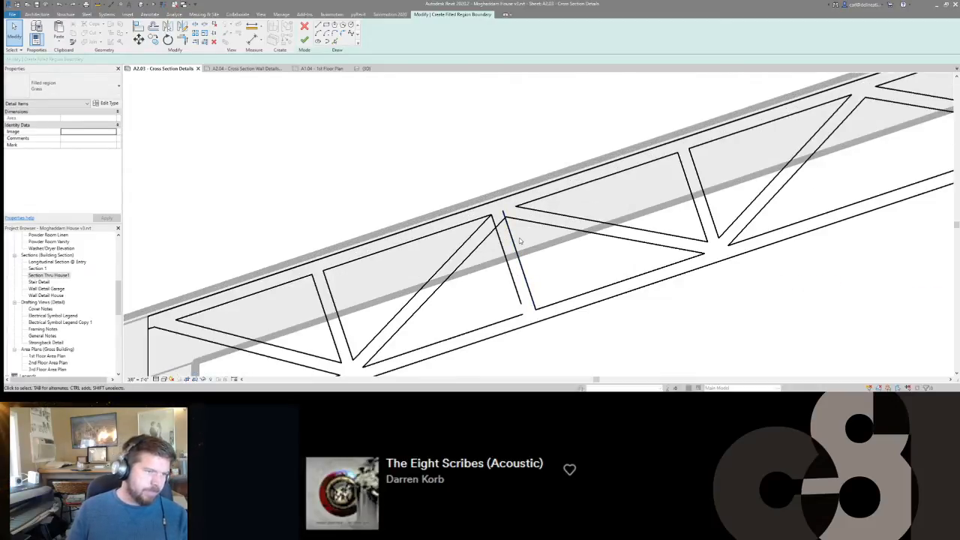
{"action": "left_click_drag", "start_coordinate": [494, 242], "coordinate": [493, 242]}
{"action": "key", "text": "m"}
{"action": "key", "text": "v"}
{"action": "scroll", "coordinate": [500, 219], "scroll_direction": "up", "scroll_amount": 3}
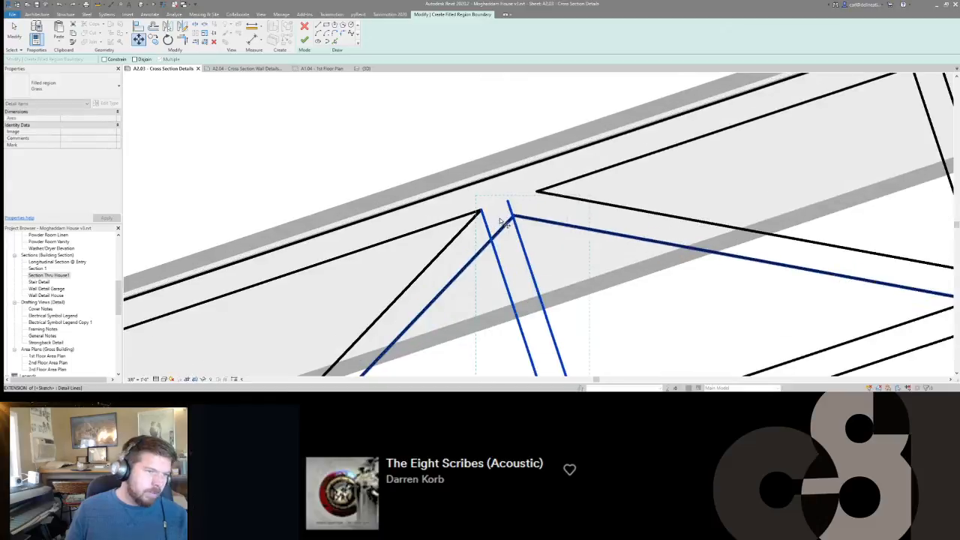
{"action": "left_click", "coordinate": [517, 218]}
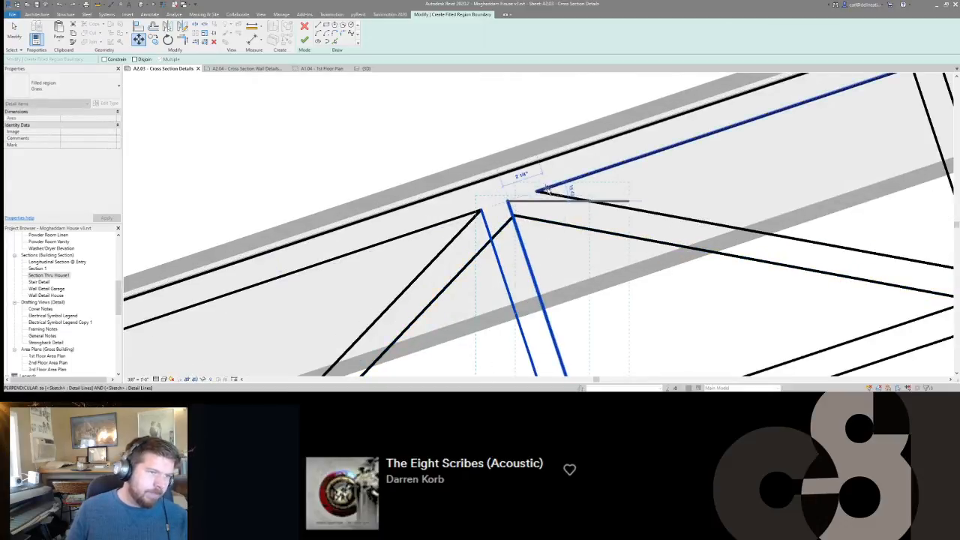
{"action": "type", "text": "0 1.75"}
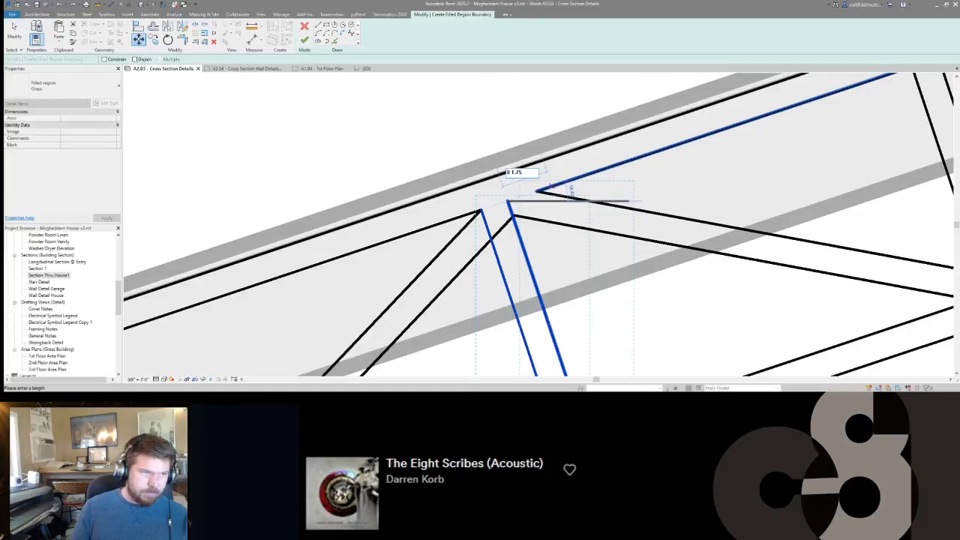
{"action": "key", "text": "Return"}
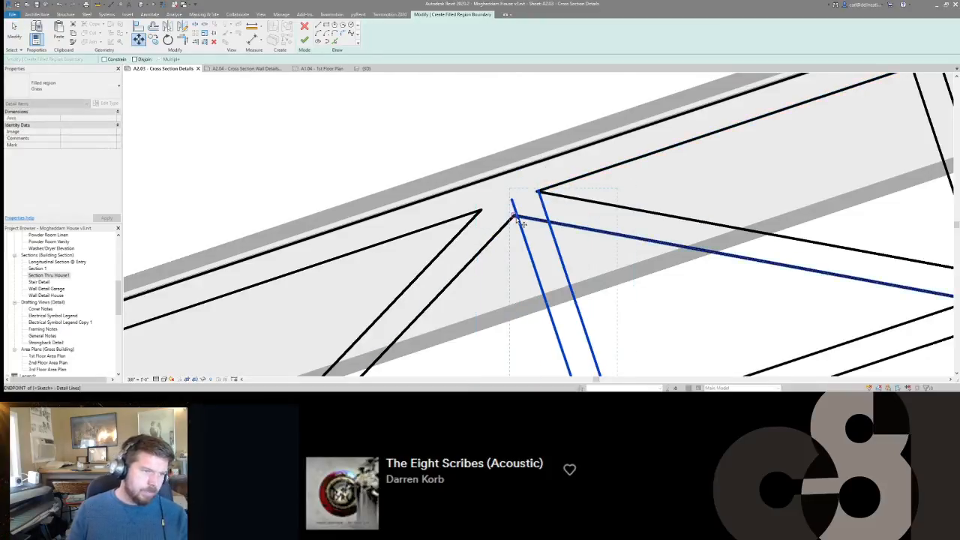
{"action": "key", "text": "Escape"}
{"action": "key", "text": "Escape"}
{"action": "middle_click_drag", "start_coordinate": [526, 239], "coordinate": [517, 220]}
{"action": "scroll", "coordinate": [517, 219], "scroll_direction": "down", "scroll_amount": 1}
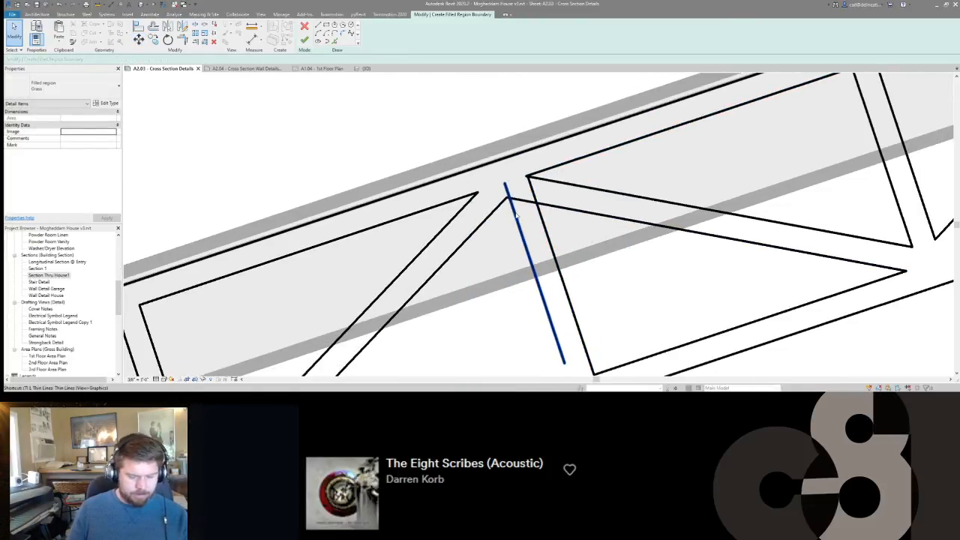
{"action": "key", "text": "m"}
{"action": "key", "text": "e"}
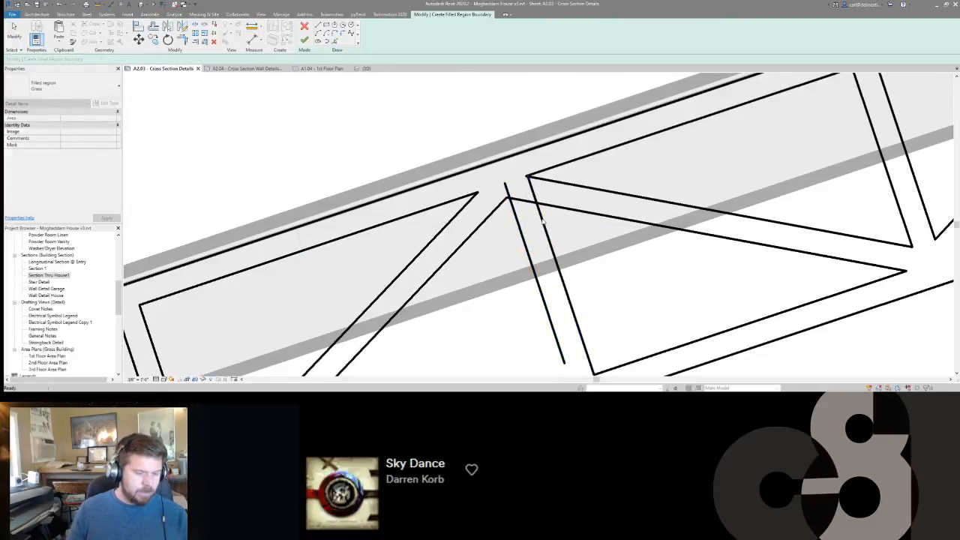
{"action": "key", "text": "Escape"}
Move both edges of the copied perpendicular web 0.75" along the top chord toward the high end.
{"action": "scroll", "coordinate": [512, 216], "scroll_direction": "up", "scroll_amount": 2}
{"action": "left_click", "coordinate": [512, 217]}
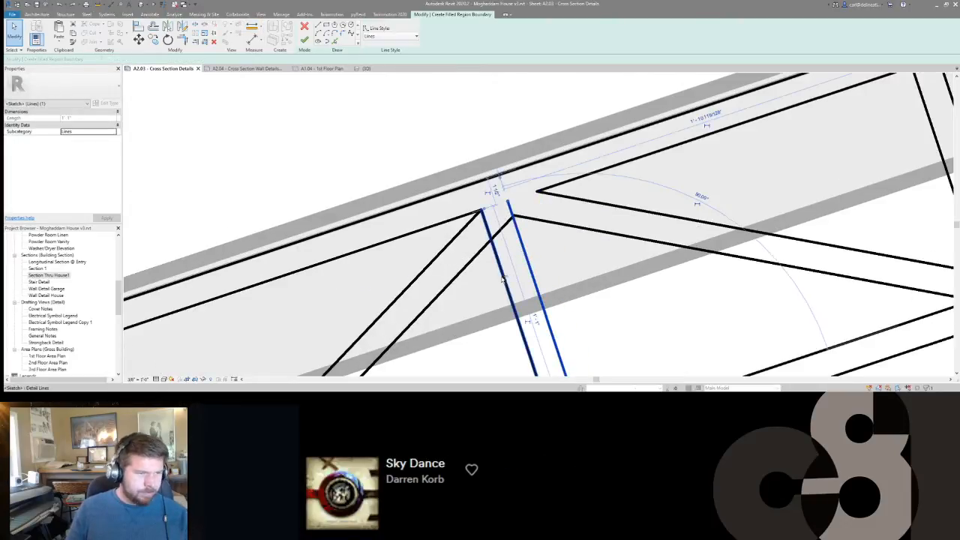
{"action": "left_click", "coordinate": [504, 279], "text": "ctrl"}
{"action": "type", "text": "mv"}
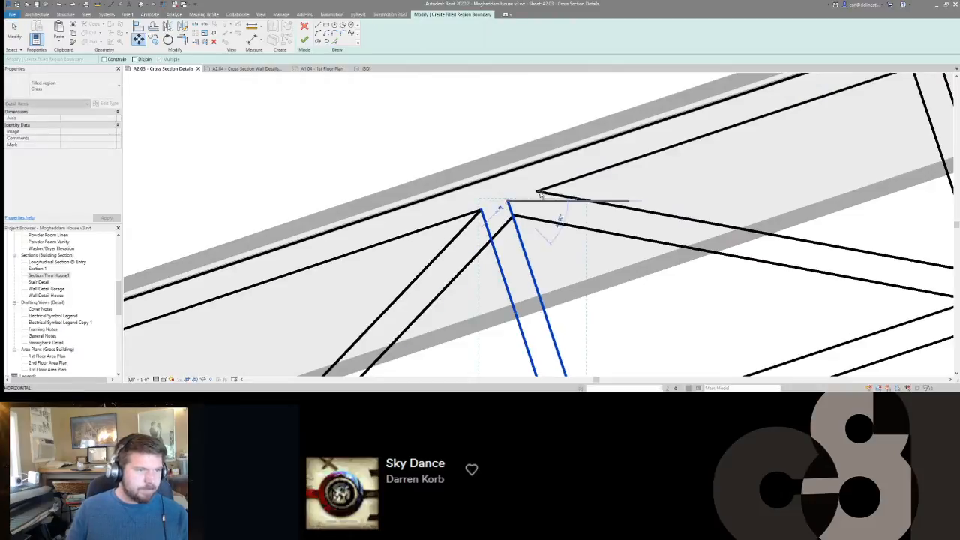
{"action": "type", "text": "0"}
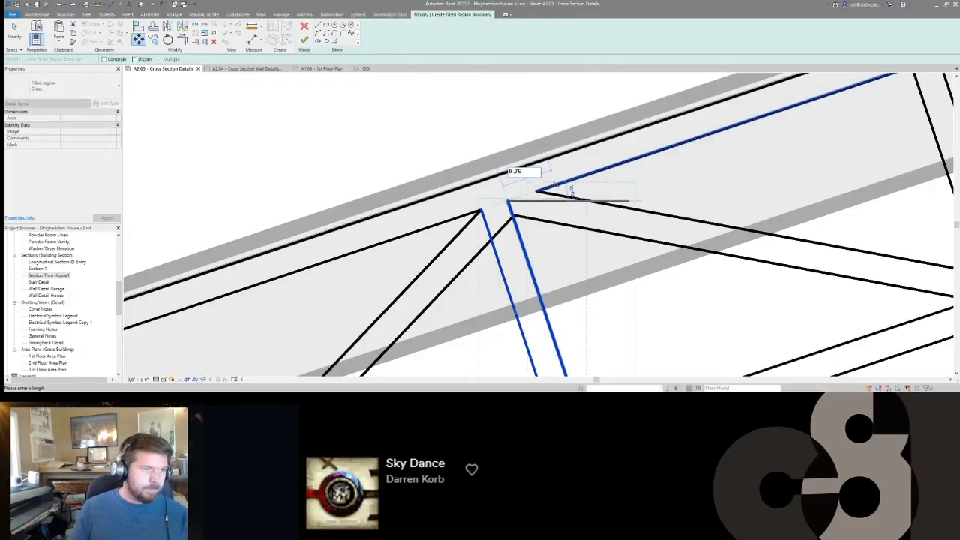
{"action": "type", "text": ".75"}
{"action": "key", "text": "Return"}
{"action": "key", "text": "Escape"}
{"action": "scroll", "coordinate": [520, 201], "scroll_direction": "down", "scroll_amount": 2}
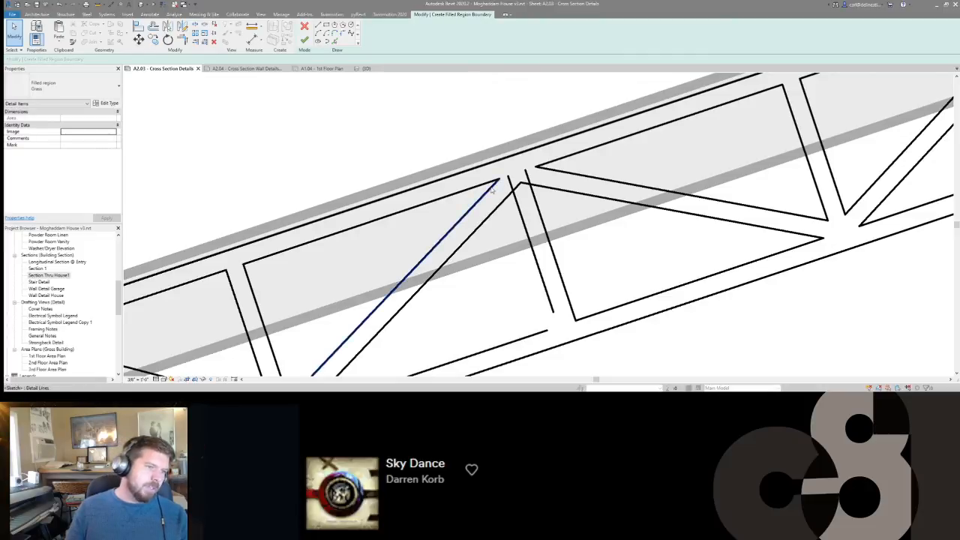
Trim the moved web's low-end edge to the lower edge of the adjacent diagonal and to the inner bottom chord line.
{"action": "key", "text": "t"}
{"action": "key", "text": "r"}
{"action": "left_click", "coordinate": [507, 197]}
{"action": "left_click", "coordinate": [520, 208]}
{"action": "middle_click_drag", "start_coordinate": [551, 213], "coordinate": [540, 177]}
{"action": "scroll", "coordinate": [541, 177], "scroll_direction": "down", "scroll_amount": 1}
{"action": "left_click", "coordinate": [529, 222]}
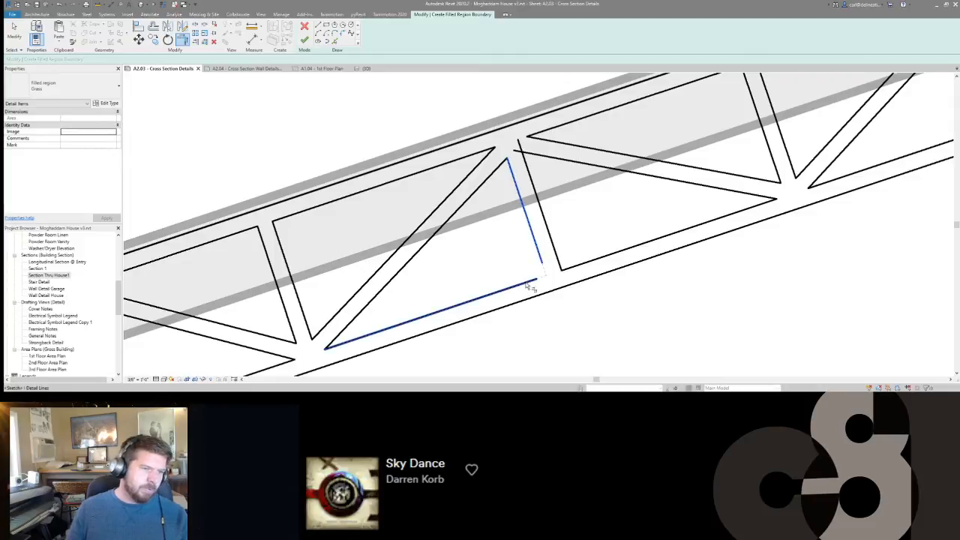
{"action": "left_click", "coordinate": [529, 281]}
{"action": "middle_click_drag", "start_coordinate": [578, 248], "coordinate": [535, 252]}
{"action": "key", "text": "Escape"}
Offset the high-end edge of the perpendicular web in the third bay upslope of the moved web.
{"action": "scroll", "coordinate": [535, 252], "scroll_direction": "down", "scroll_amount": 6}
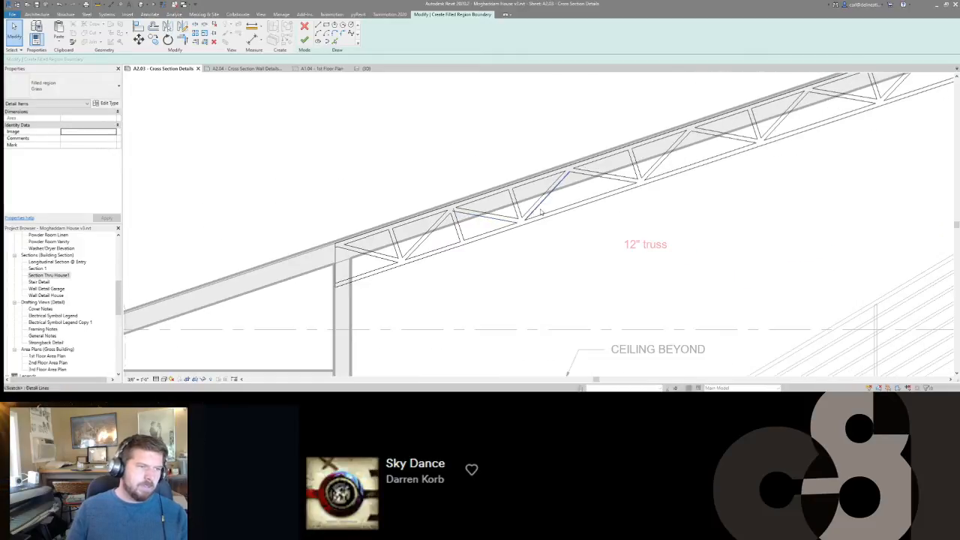
{"action": "middle_click_drag", "start_coordinate": [602, 203], "coordinate": [424, 262]}
{"action": "scroll", "coordinate": [577, 249], "scroll_direction": "down", "scroll_amount": 2}
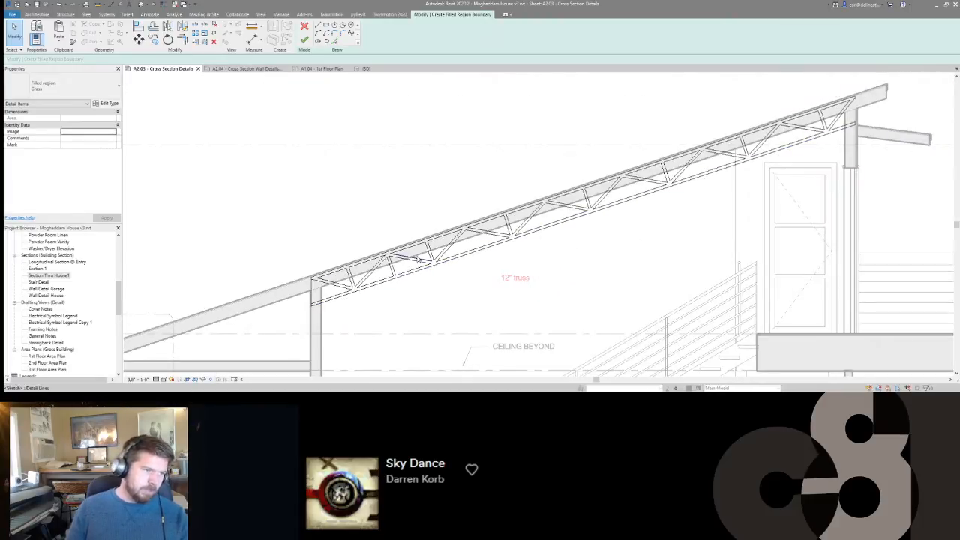
{"action": "scroll", "coordinate": [589, 200], "scroll_direction": "up", "scroll_amount": 3}
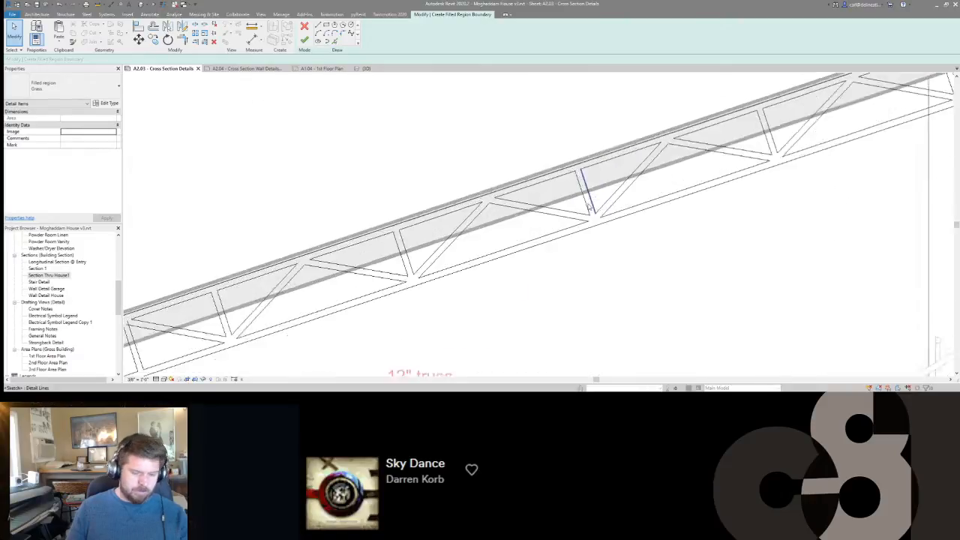
{"action": "key", "text": "o"}
{"action": "key", "text": "f"}
{"action": "key", "text": "Escape"}
{"action": "scroll", "coordinate": [573, 210], "scroll_direction": "down", "scroll_amount": 4}
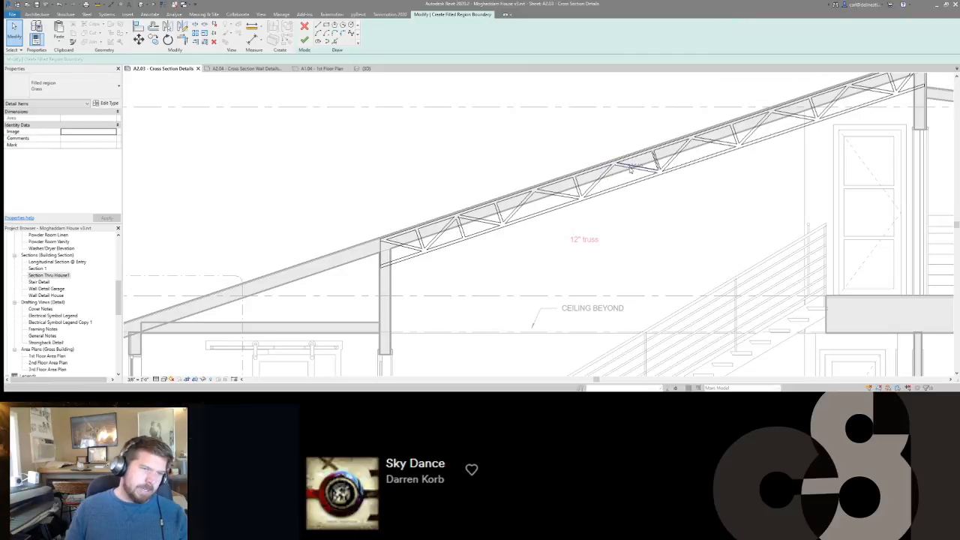
Delete the diagonals and perpendicular webs lying between the moved web and the web with the offset line.
{"action": "left_click", "coordinate": [629, 172]}
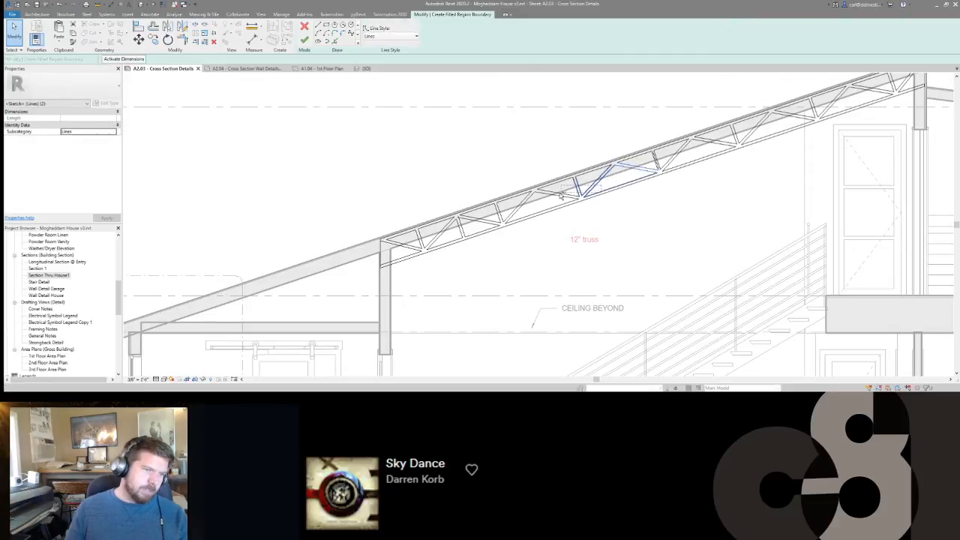
{"action": "left_click_drag", "start_coordinate": [569, 191], "coordinate": [495, 222], "text": "ctrl"}
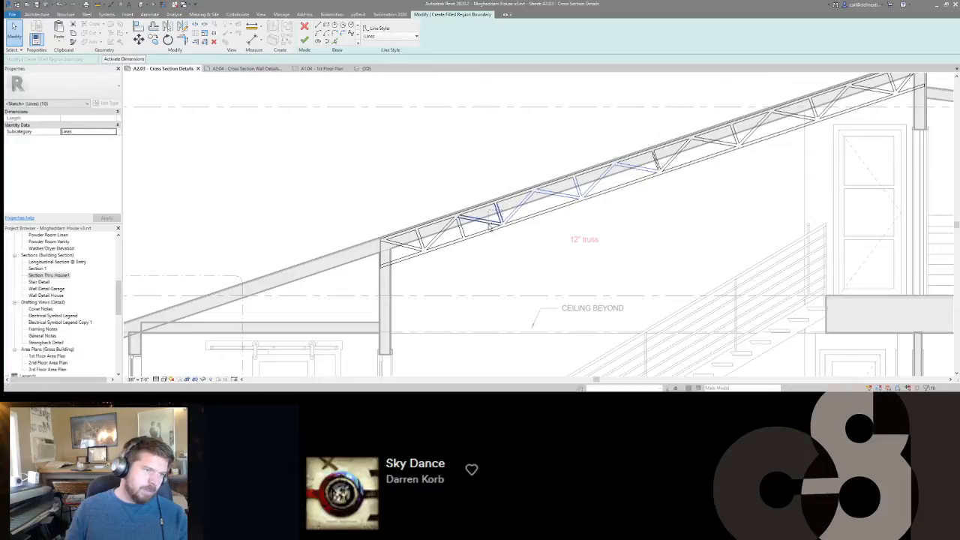
{"action": "key", "text": "Delete"}
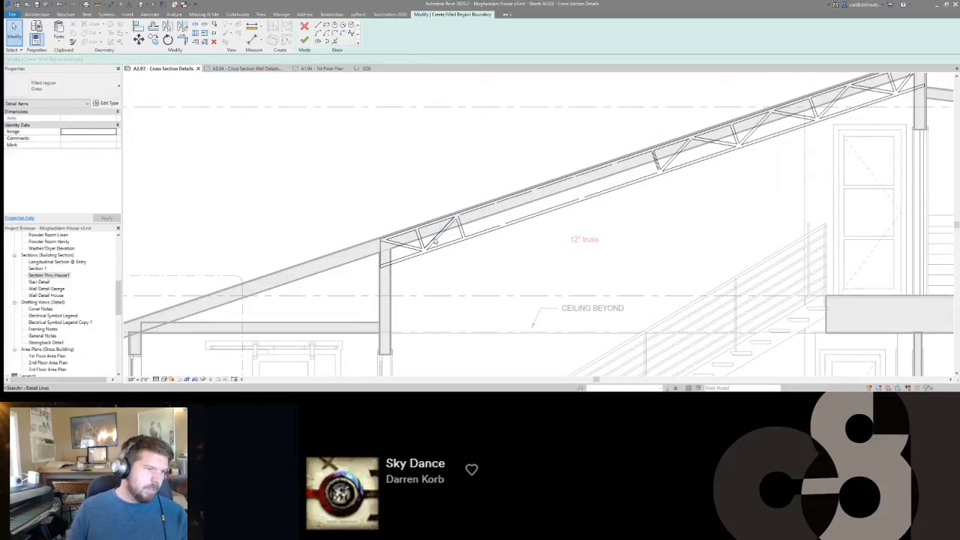
Copy the diagonal and perpendicular web of the cleaned low-end bay repeatedly upslope, chord endpoint to endpoint, until the copies reach the offset web.
{"action": "scroll", "coordinate": [435, 241], "scroll_direction": "up", "scroll_amount": 4}
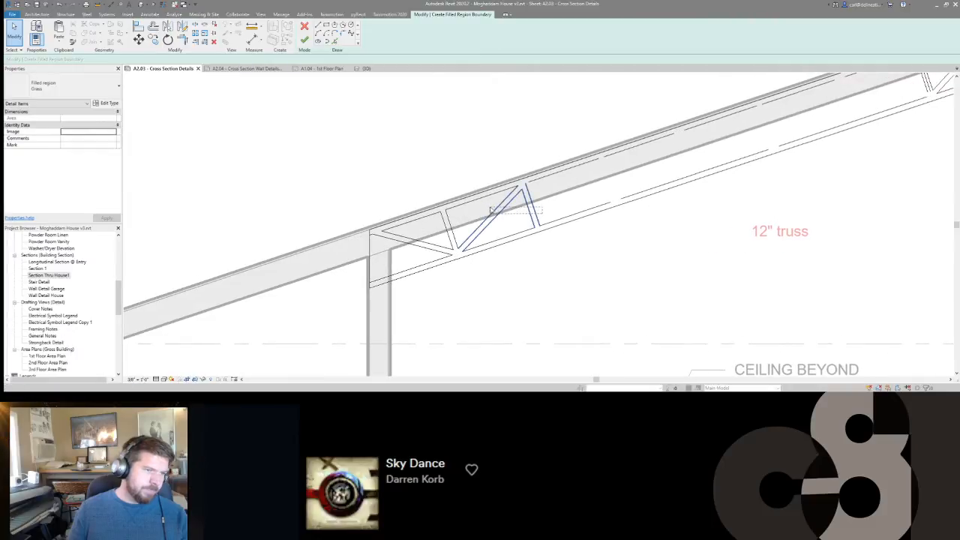
{"action": "key", "text": "c"}
{"action": "key", "text": "o"}
{"action": "left_click", "coordinate": [464, 259]}
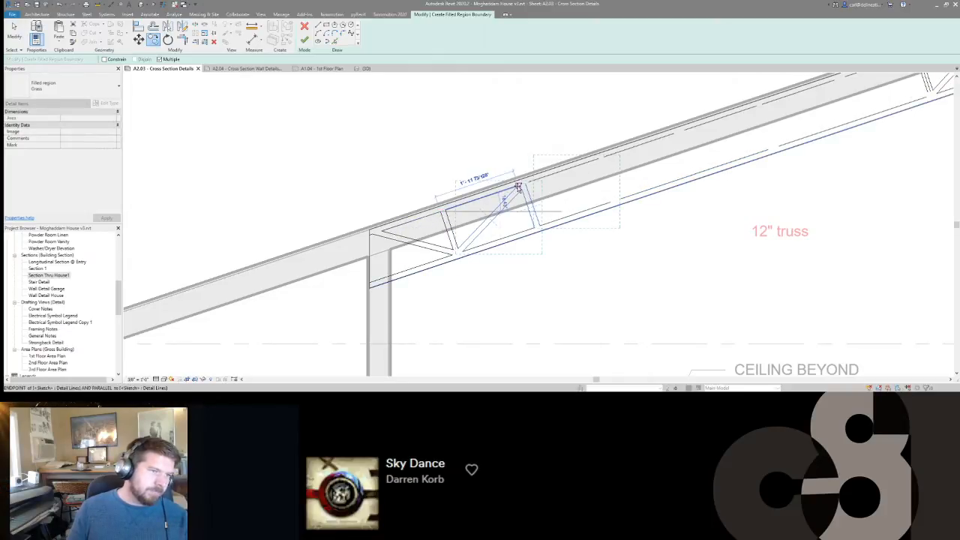
{"action": "left_click", "coordinate": [518, 187]}
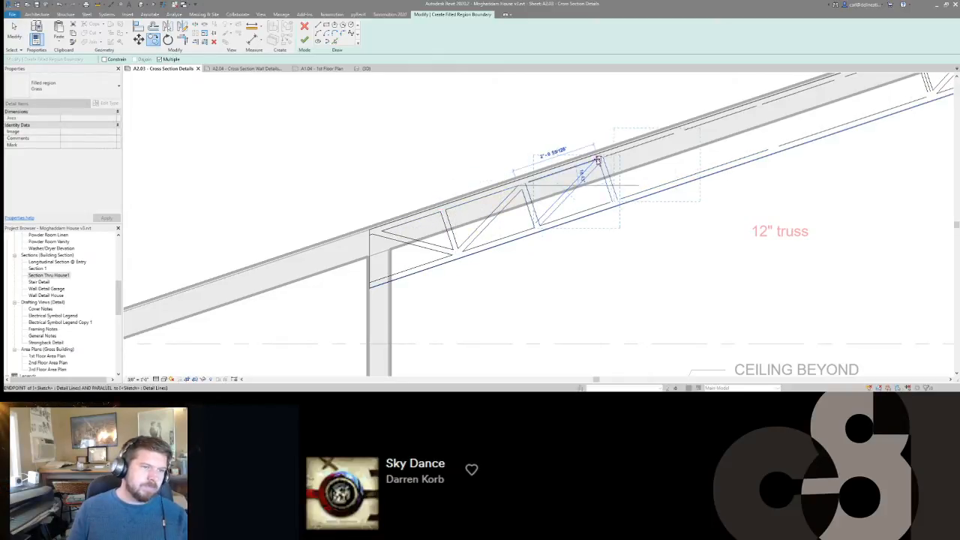
{"action": "scroll", "coordinate": [598, 160], "scroll_direction": "up", "scroll_amount": 2}
{"action": "left_click", "coordinate": [598, 160]}
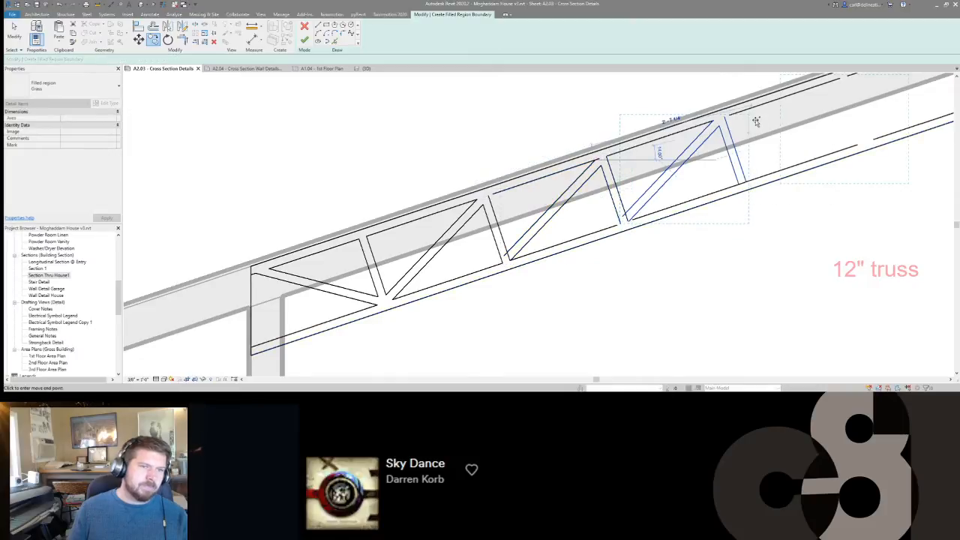
{"action": "middle_click_drag", "start_coordinate": [740, 126], "coordinate": [551, 188]}
{"action": "left_click", "coordinate": [549, 188]}
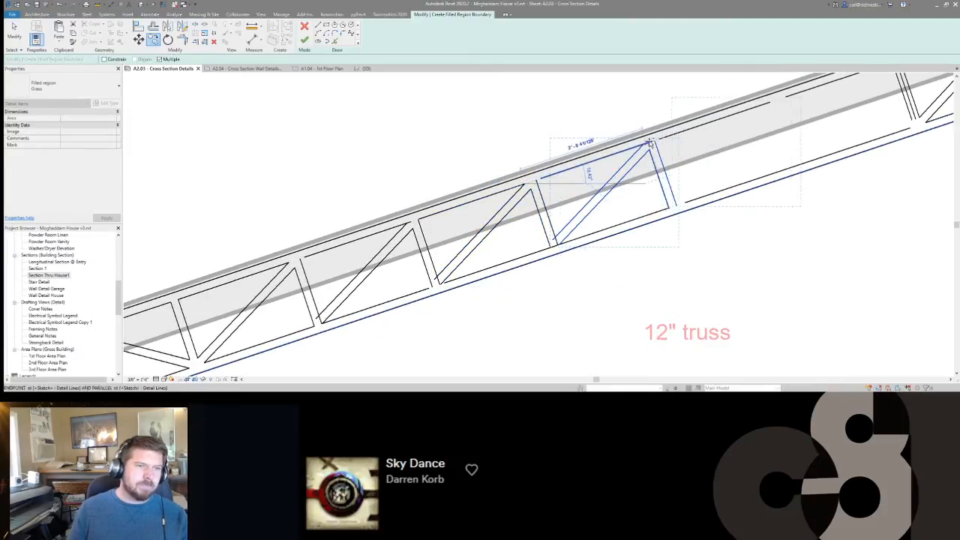
{"action": "left_click", "coordinate": [643, 143]}
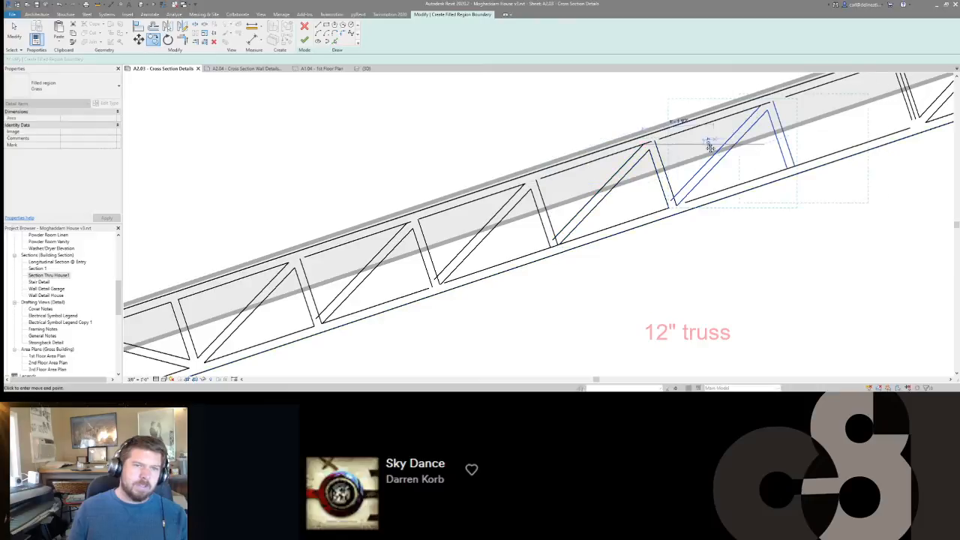
{"action": "middle_click_drag", "start_coordinate": [707, 150], "coordinate": [575, 203]}
{"action": "left_click", "coordinate": [574, 197]}
{"action": "left_click", "coordinate": [678, 171]}
{"action": "key", "text": "Escape"}
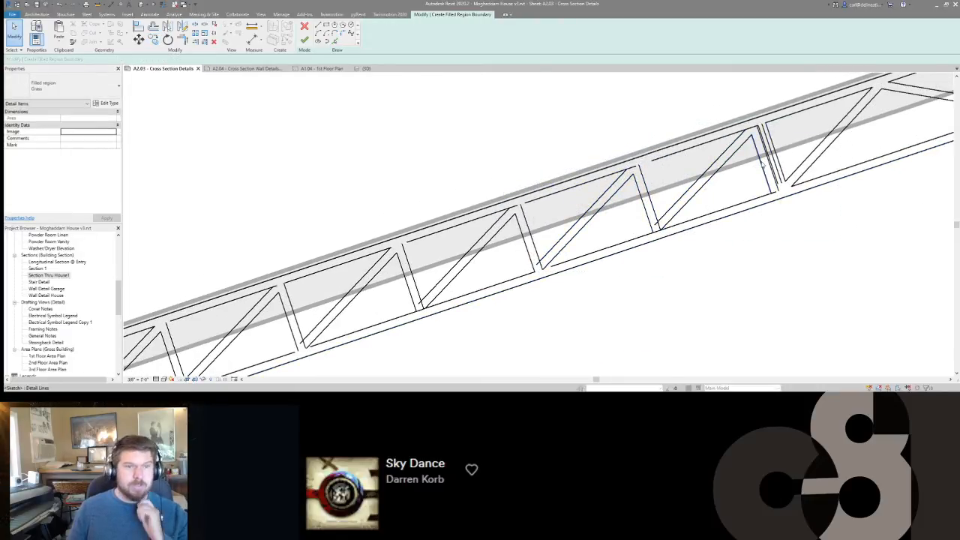
Delete the edges of the last copied perpendicular web that overlap the existing web with the offset line.
{"action": "left_click", "coordinate": [766, 163]}
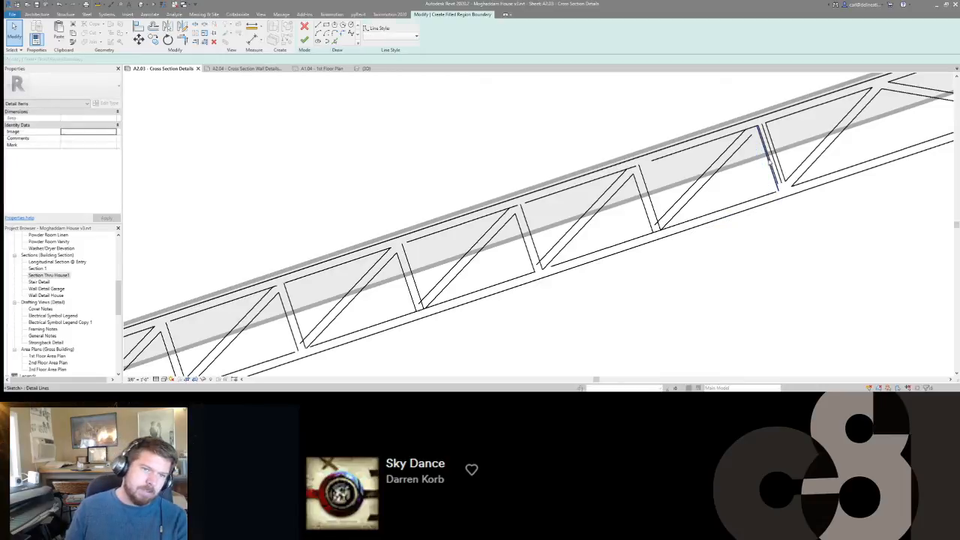
{"action": "key", "text": "Escape"}
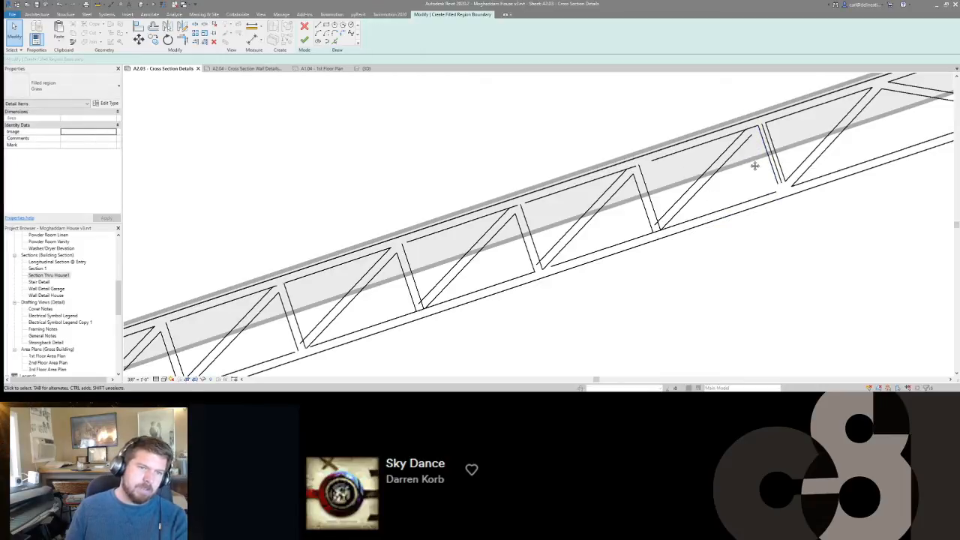
{"action": "scroll", "coordinate": [754, 166], "scroll_direction": "down", "scroll_amount": 3}
{"action": "left_click", "coordinate": [753, 153]}
{"action": "scroll", "coordinate": [752, 152], "scroll_direction": "up", "scroll_amount": 4}
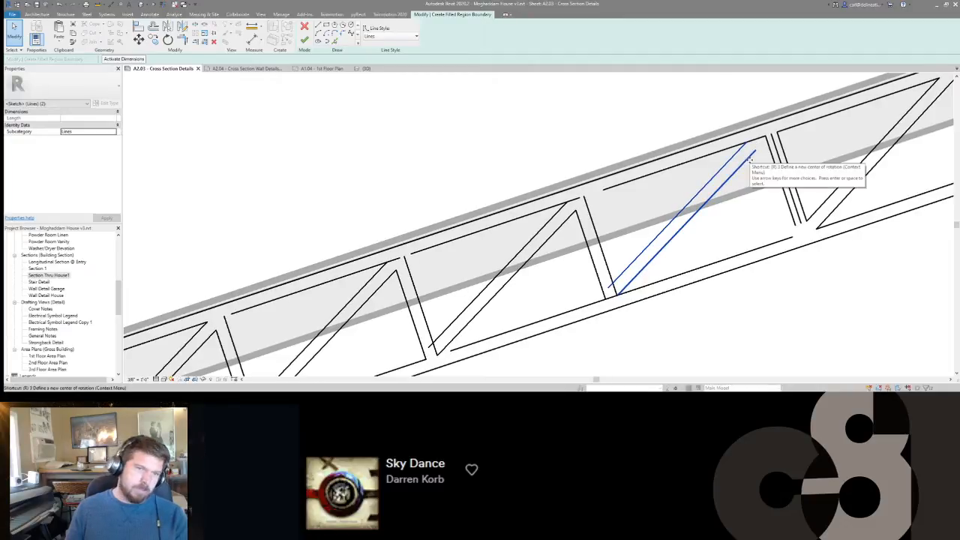
{"action": "key", "text": "Escape"}
Trim the diagonal, perpendicular web and inner chord edges to clean corners at the copied webs of the low-end bays.
{"action": "key", "text": "p"}
{"action": "key", "text": "l"}
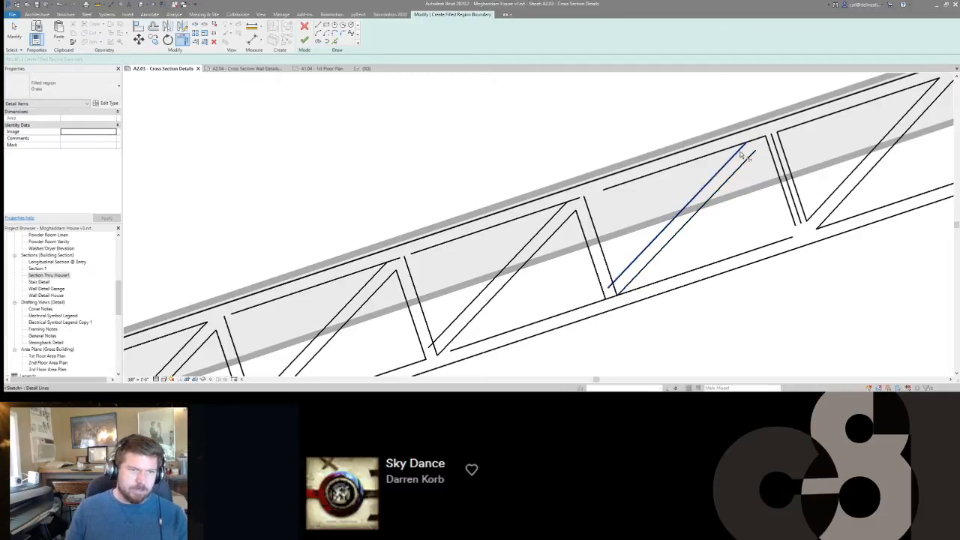
{"action": "scroll", "coordinate": [772, 169], "scroll_direction": "down", "scroll_amount": 3}
{"action": "key", "text": "Escape"}
{"action": "scroll", "coordinate": [701, 172], "scroll_direction": "up", "scroll_amount": 2}
{"action": "middle_click_drag", "start_coordinate": [525, 249], "coordinate": [461, 201]}
{"action": "key", "text": "p"}
{"action": "key", "text": "l"}
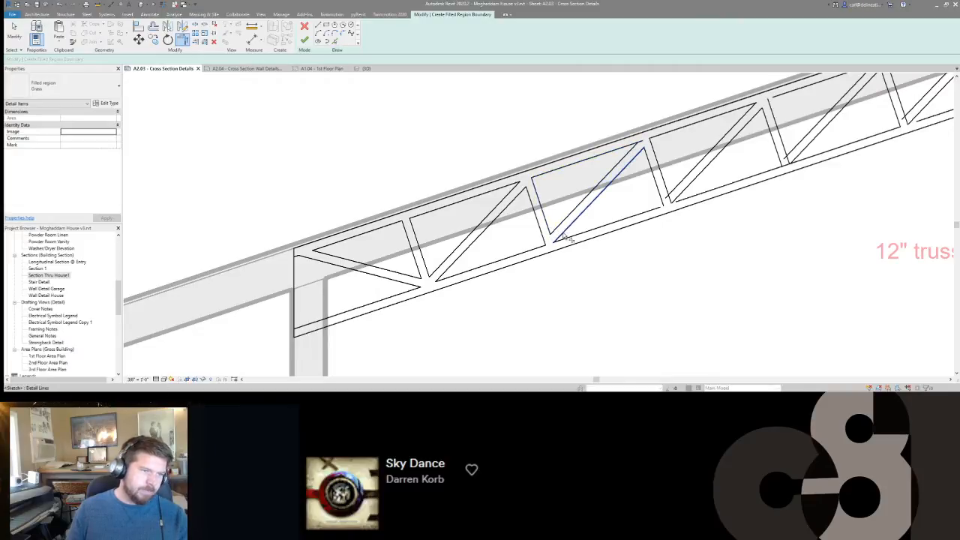
{"action": "middle_click_drag", "start_coordinate": [630, 220], "coordinate": [510, 250]}
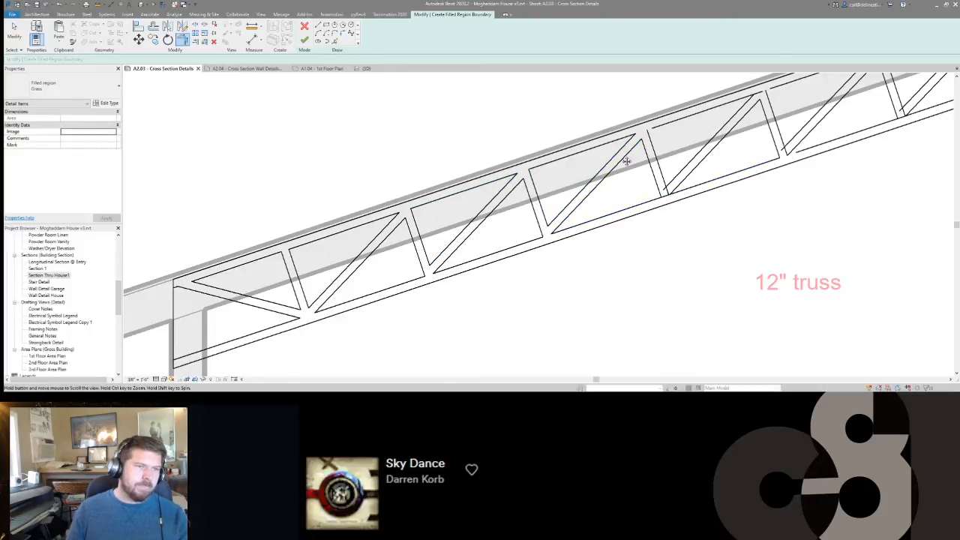
{"action": "middle_click_drag", "start_coordinate": [627, 159], "coordinate": [507, 182]}
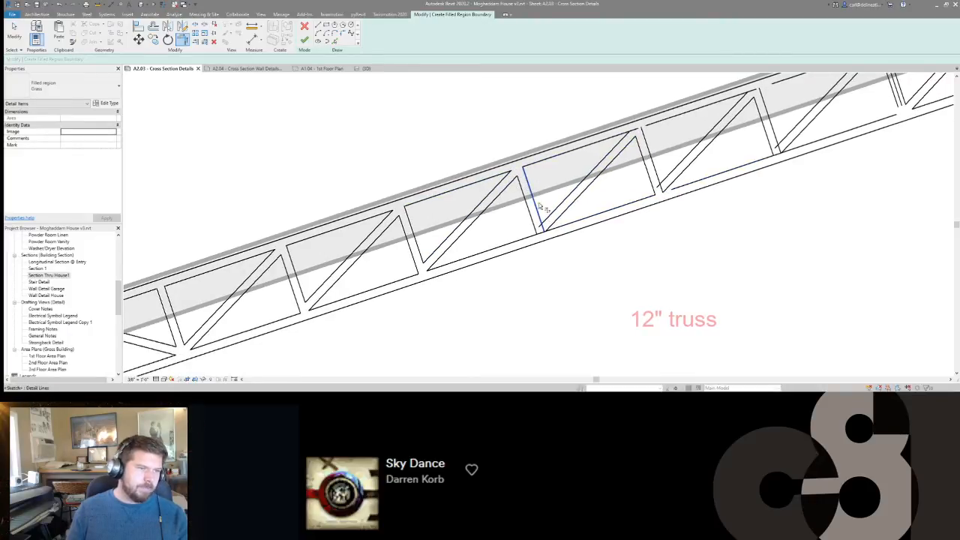
{"action": "left_click", "coordinate": [551, 223]}
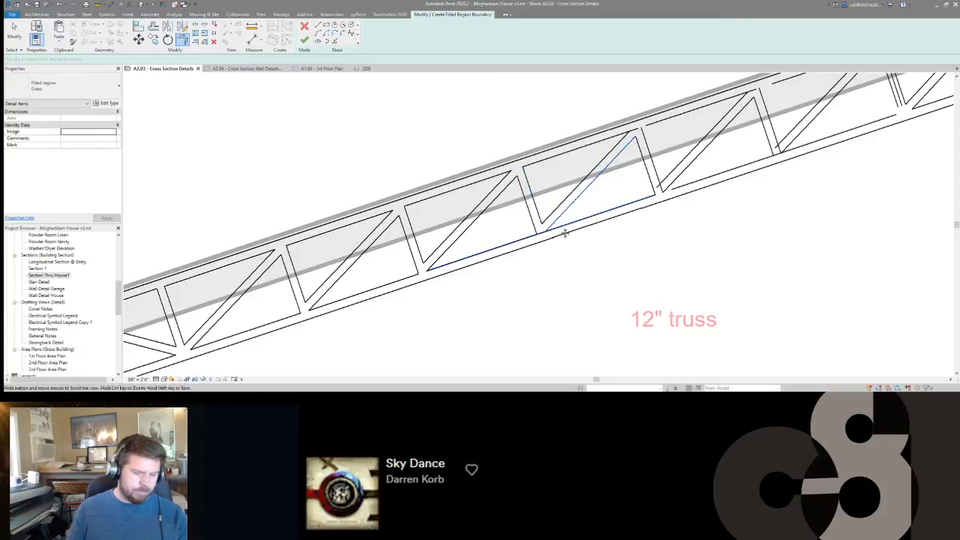
Split the inner lower chord edge where the next upslope perpendicular web crosses, removing the segment between the web and the diagonal.
{"action": "key", "text": "Escape"}
{"action": "key", "text": "s"}
{"action": "key", "text": "l"}
{"action": "left_click", "coordinate": [545, 231]}
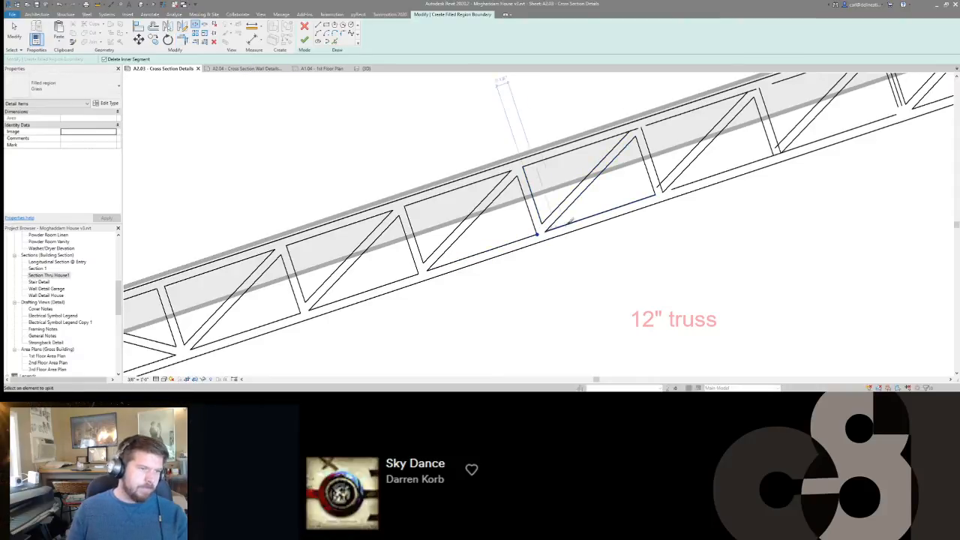
Trim the perpendicular web edges at the next uncleaned joint upslope to the inner chord edges and the adjoining diagonal.
{"action": "middle_click_drag", "start_coordinate": [651, 200], "coordinate": [523, 257]}
{"action": "key", "text": "Escape"}
{"action": "key", "text": "t"}
{"action": "key", "text": "r"}
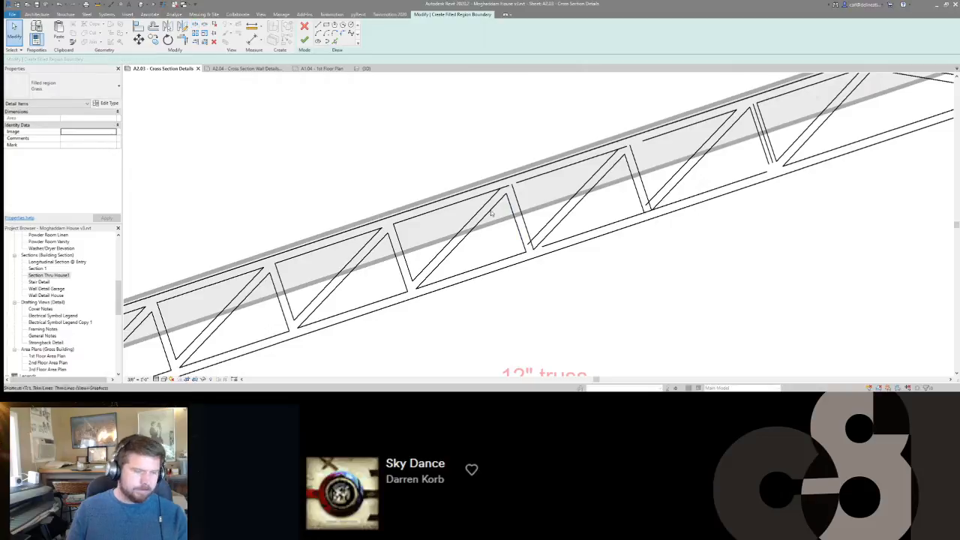
{"action": "left_click", "coordinate": [524, 182]}
{"action": "left_click", "coordinate": [527, 228]}
{"action": "left_click", "coordinate": [542, 230]}
{"action": "left_click", "coordinate": [547, 235]}
{"action": "left_click", "coordinate": [556, 245]}
{"action": "middle_click_drag", "start_coordinate": [621, 192], "coordinate": [508, 229]}
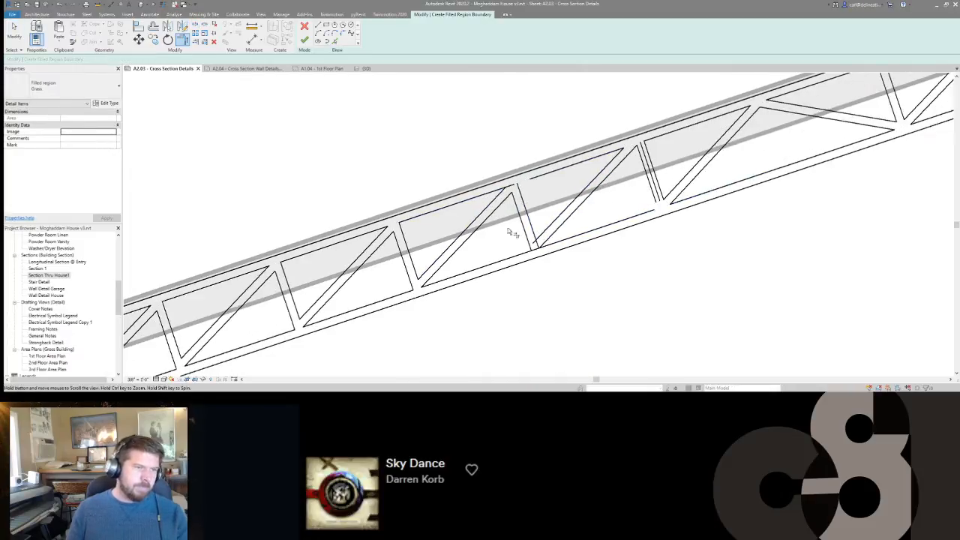
Trim the top and bottom corners of the last uncleaned perpendicular web before the web with the offset line.
{"action": "left_click", "coordinate": [492, 201]}
{"action": "left_click", "coordinate": [491, 193]}
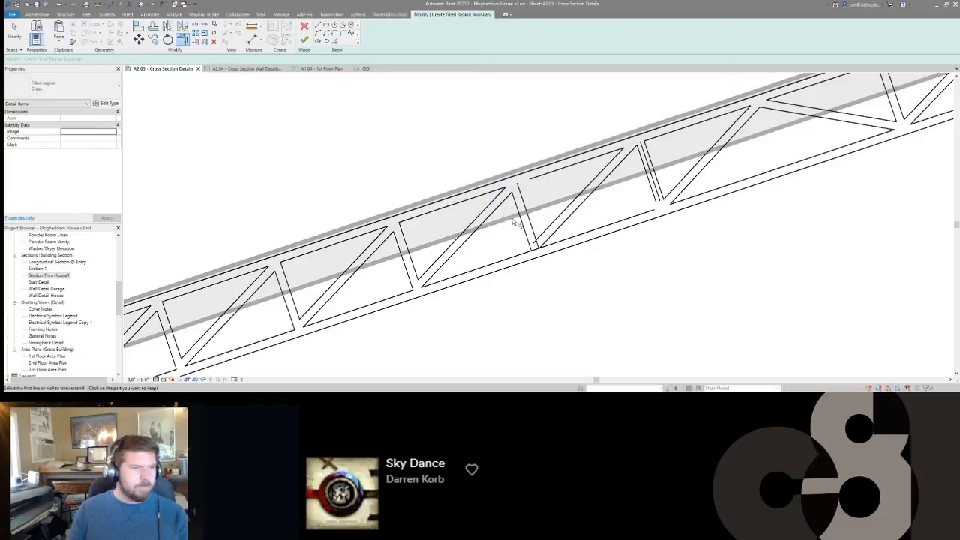
{"action": "left_click", "coordinate": [522, 196]}
{"action": "left_click", "coordinate": [532, 179]}
{"action": "left_click", "coordinate": [533, 230]}
{"action": "left_click", "coordinate": [542, 233]}
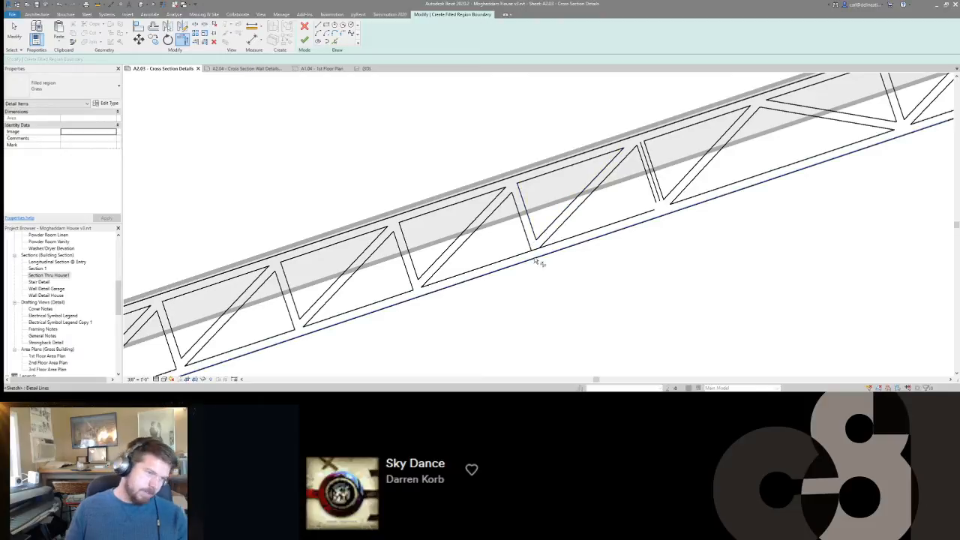
Split the inner lower chord edge at that web, removing the inner segment, and trim the web's low-end edge to the chord.
{"action": "left_click", "coordinate": [529, 244]}
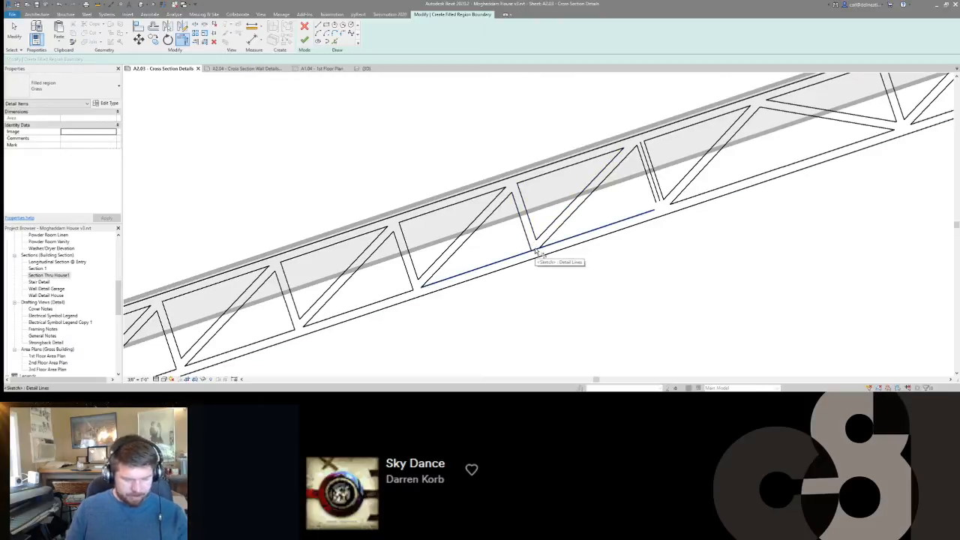
{"action": "key", "text": "s"}
{"action": "key", "text": "l"}
{"action": "left_click", "coordinate": [532, 251]}
{"action": "left_click", "coordinate": [539, 249]}
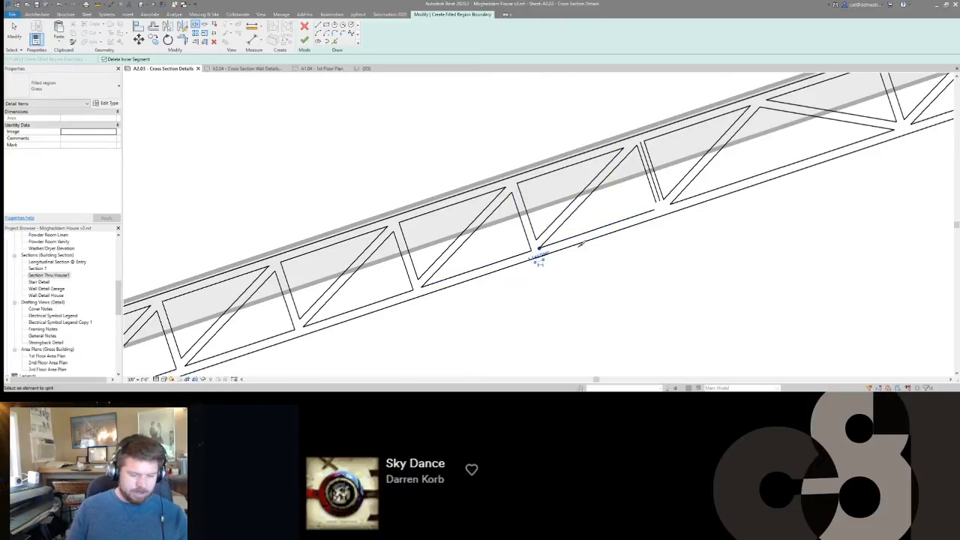
{"action": "key", "text": "t"}
{"action": "key", "text": "r"}
{"action": "left_click", "coordinate": [528, 242]}
{"action": "left_click", "coordinate": [517, 257]}
Trim the inner lower chord edge and the low-end edge of the web with the offset line to a corner.
{"action": "middle_click_drag", "start_coordinate": [621, 176], "coordinate": [540, 234]}
{"action": "scroll", "coordinate": [554, 223], "scroll_direction": "down", "scroll_amount": 1}
{"action": "left_click", "coordinate": [616, 215]}
{"action": "left_click", "coordinate": [608, 231]}
{"action": "key", "text": "Escape"}
Delete the diagonals and perpendicular webs upslope of the web with the offset line, keeping the high-end perpendicular web and diagonal.
{"action": "scroll", "coordinate": [538, 237], "scroll_direction": "down", "scroll_amount": 2}
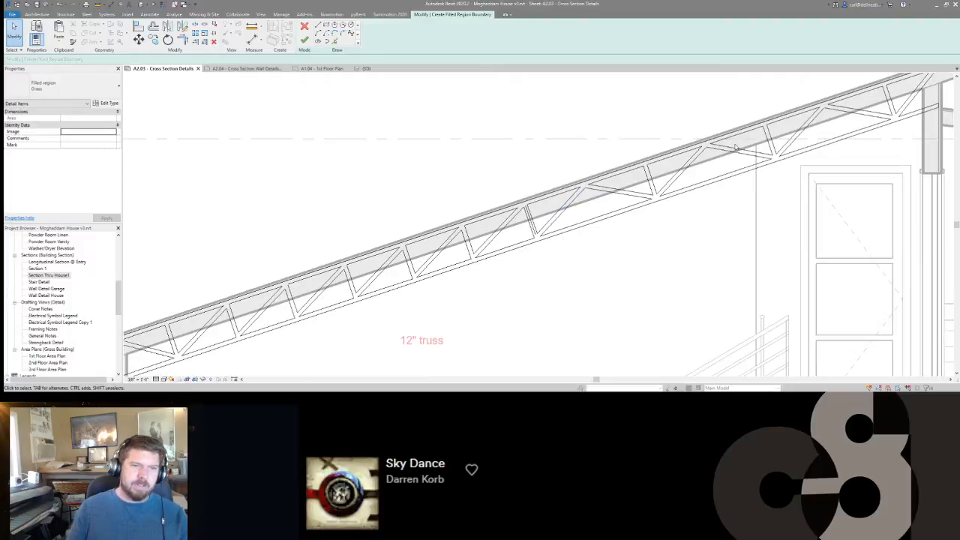
{"action": "left_click_drag", "start_coordinate": [679, 181], "coordinate": [648, 187]}
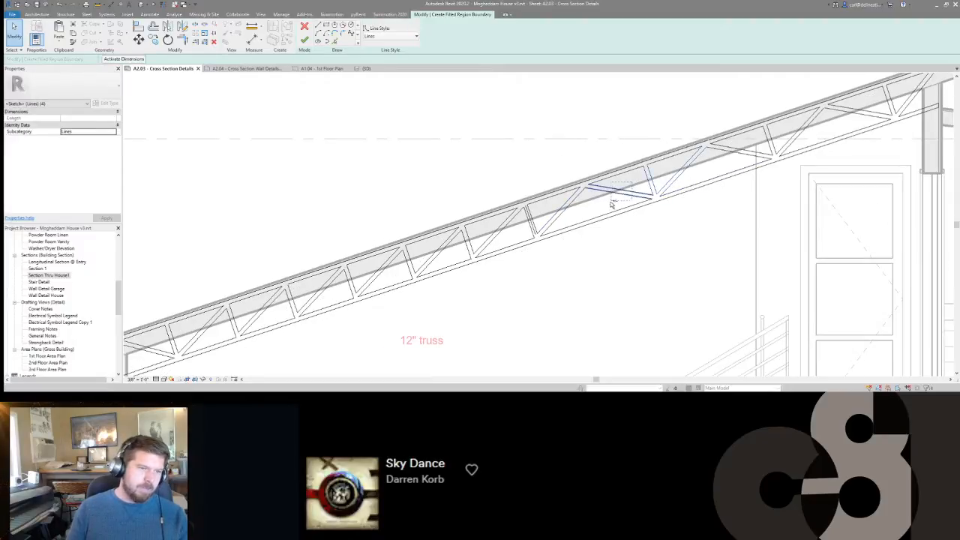
{"action": "left_click_drag", "start_coordinate": [729, 162], "coordinate": [728, 162], "text": "ctrl"}
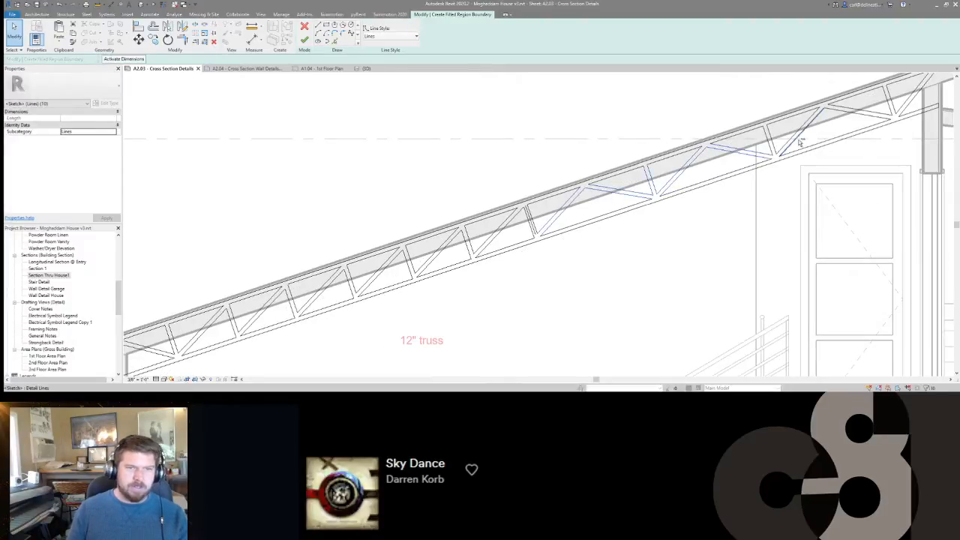
{"action": "left_click_drag", "start_coordinate": [780, 139], "coordinate": [780, 141], "text": "ctrl"}
{"action": "middle_click_drag", "start_coordinate": [822, 134], "coordinate": [697, 184]}
{"action": "left_click_drag", "start_coordinate": [756, 156], "coordinate": [728, 172], "text": "ctrl"}
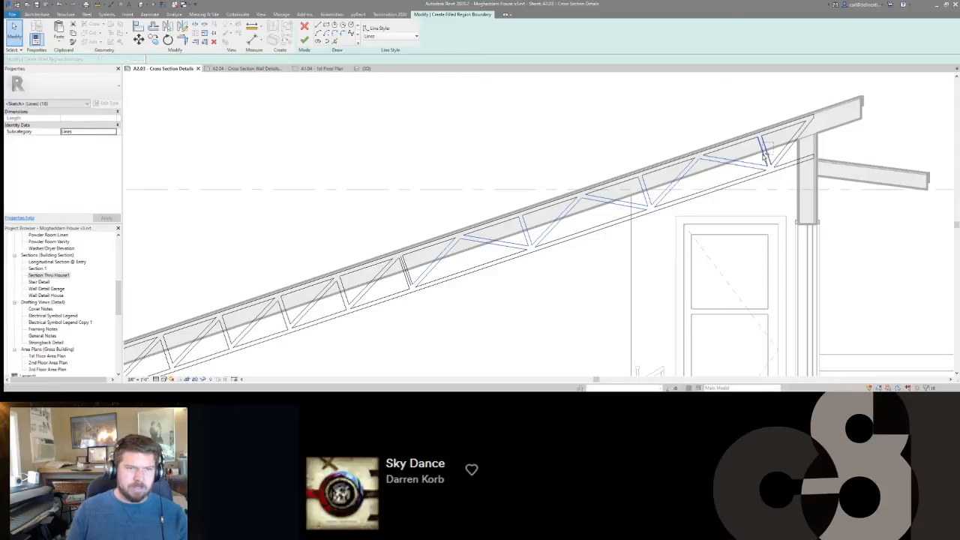
{"action": "key", "text": "Delete"}
Delete the leftover inner upper and lower chord edges between the web with the offset line and the high-end perpendicular web.
{"action": "scroll", "coordinate": [763, 158], "scroll_direction": "down", "scroll_amount": 1}
{"action": "middle_click_drag", "start_coordinate": [512, 240], "coordinate": [619, 194]}
{"action": "scroll", "coordinate": [615, 194], "scroll_direction": "up", "scroll_amount": 1}
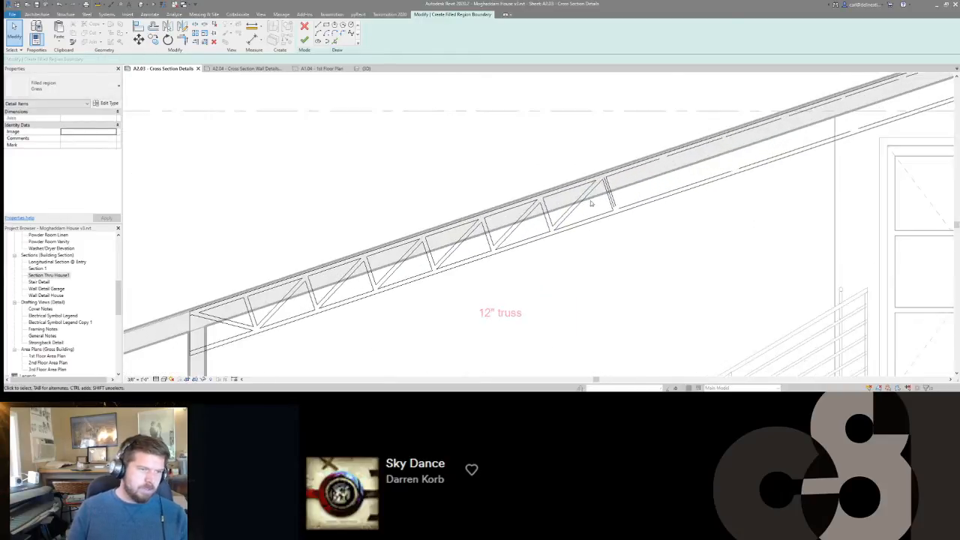
{"action": "left_click", "coordinate": [639, 169]}
{"action": "left_click", "coordinate": [665, 197], "text": "ctrl"}
{"action": "left_click", "coordinate": [694, 146], "text": "ctrl"}
{"action": "left_click", "coordinate": [737, 135], "text": "ctrl"}
{"action": "left_click", "coordinate": [770, 157], "text": "ctrl"}
{"action": "left_click", "coordinate": [796, 114], "text": "ctrl"}
{"action": "mouse_move", "coordinate": [786, 141]}
{"action": "middle_mouse_down"}
{"action": "mouse_move", "coordinate": [589, 230]}
{"action": "mouse_move", "coordinate": [553, 235]}
{"action": "middle_mouse_up"}
{"action": "left_click", "coordinate": [639, 186], "text": "ctrl"}
{"action": "left_click", "coordinate": [666, 212], "text": "ctrl"}
{"action": "left_click", "coordinate": [697, 166], "text": "ctrl"}
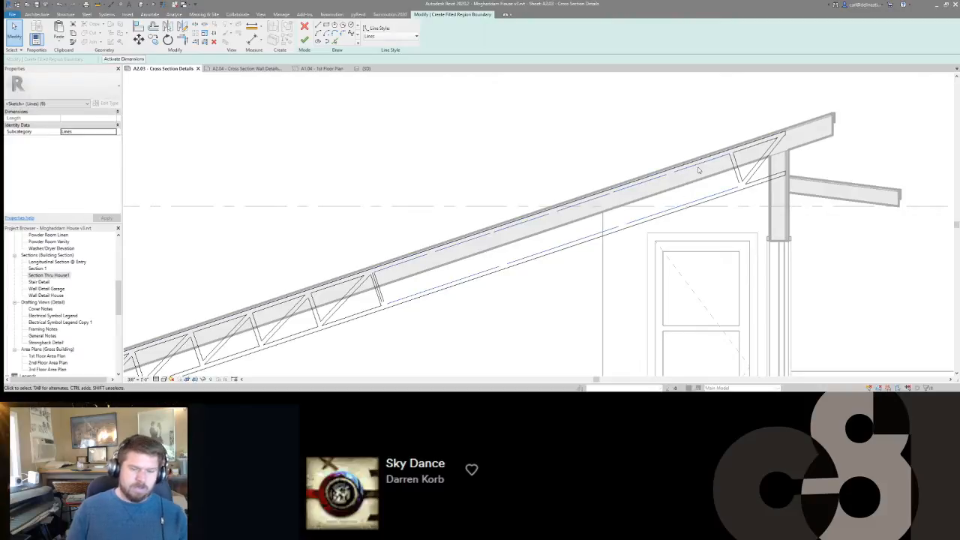
{"action": "key", "text": "Escape"}
Mirror the closed triangular outlines of all low-end bays upslope about the centre line of the web with the offset line.
{"action": "middle_click_drag", "start_coordinate": [639, 173], "coordinate": [723, 135]}
{"action": "scroll", "coordinate": [670, 167], "scroll_direction": "up", "scroll_amount": 2}
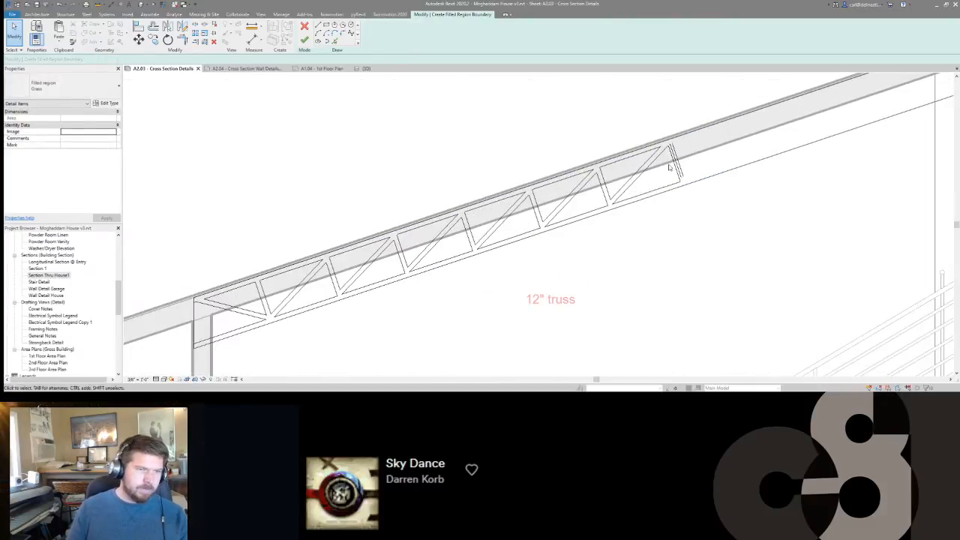
{"action": "key", "text": "Tab"}
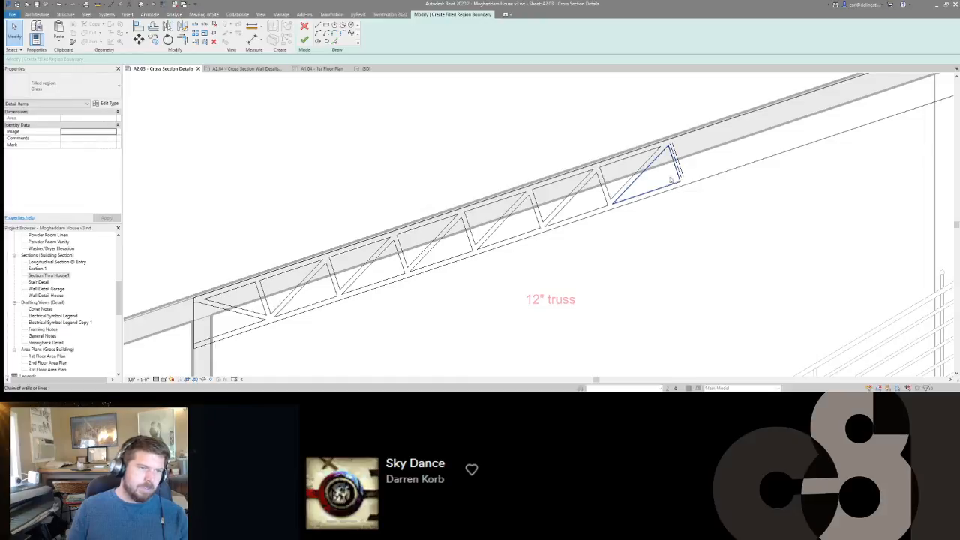
{"action": "left_click", "coordinate": [680, 181]}
{"action": "key", "text": "Tab"}
{"action": "left_click", "coordinate": [634, 176], "text": "ctrl"}
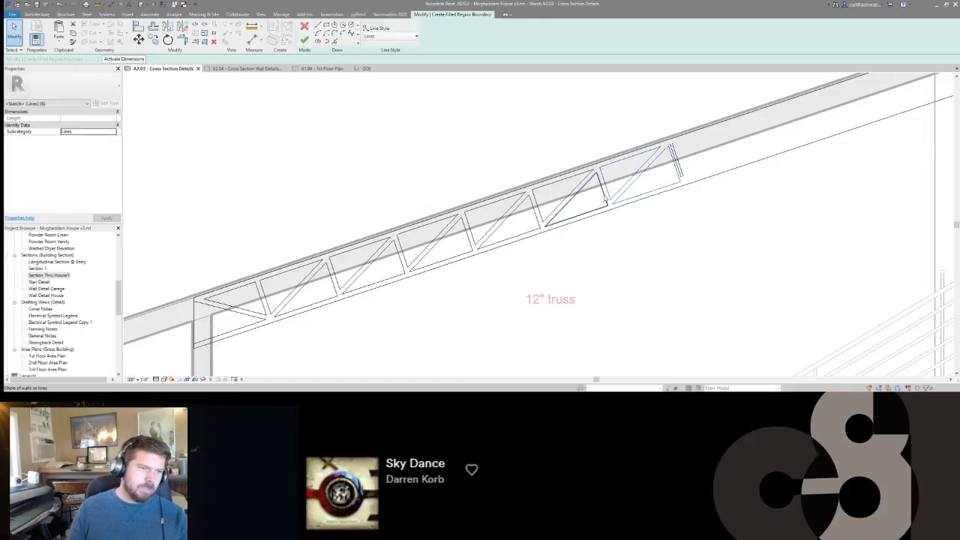
{"action": "key", "text": "Tab"}
{"action": "left_click", "coordinate": [568, 199], "text": "ctrl"}
{"action": "key", "text": "Tab"}
{"action": "left_click", "coordinate": [517, 216], "text": "ctrl"}
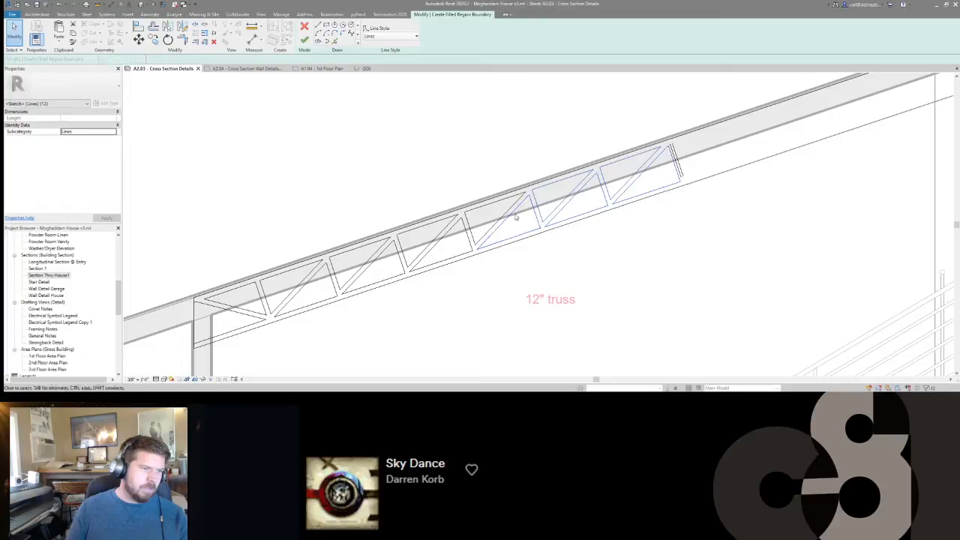
{"action": "key", "text": "Tab"}
{"action": "left_click", "coordinate": [465, 226], "text": "ctrl"}
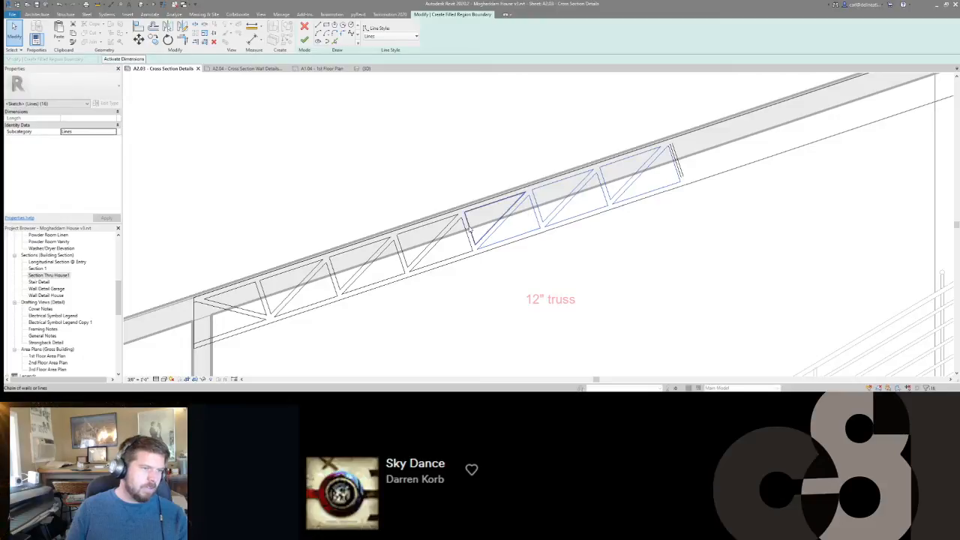
{"action": "left_click", "coordinate": [466, 232], "text": "ctrl"}
{"action": "left_click", "coordinate": [408, 241], "text": "ctrl"}
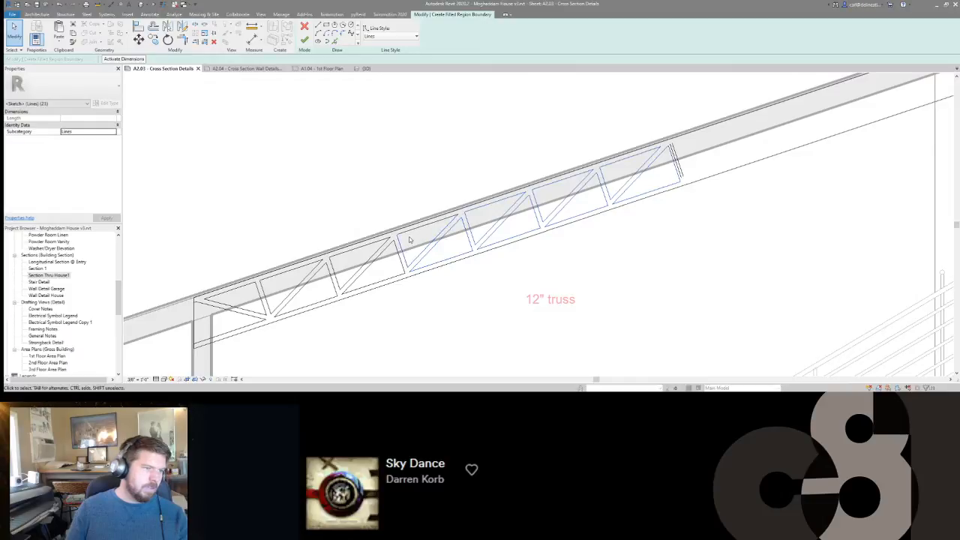
{"action": "left_click", "coordinate": [400, 257], "text": "ctrl"}
{"action": "left_click", "coordinate": [376, 253], "text": "ctrl"}
{"action": "left_click", "coordinate": [310, 276], "text": "ctrl"}
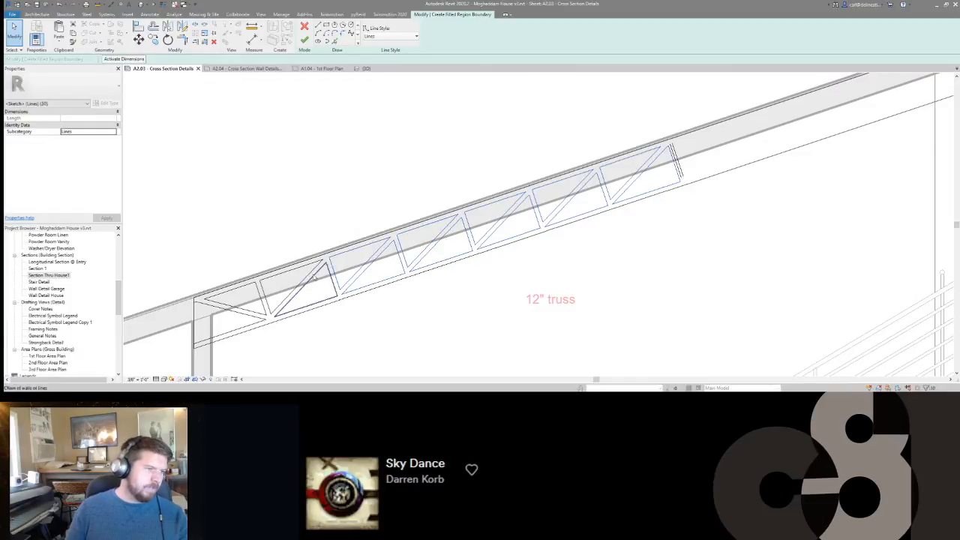
{"action": "left_click", "coordinate": [256, 288], "text": "ctrl"}
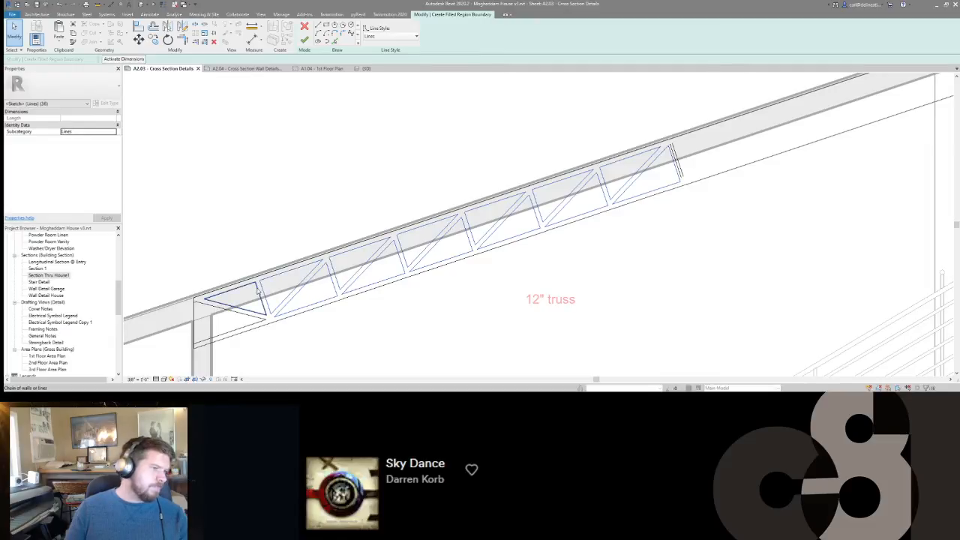
{"action": "scroll", "coordinate": [546, 259], "scroll_direction": "down", "scroll_amount": 3}
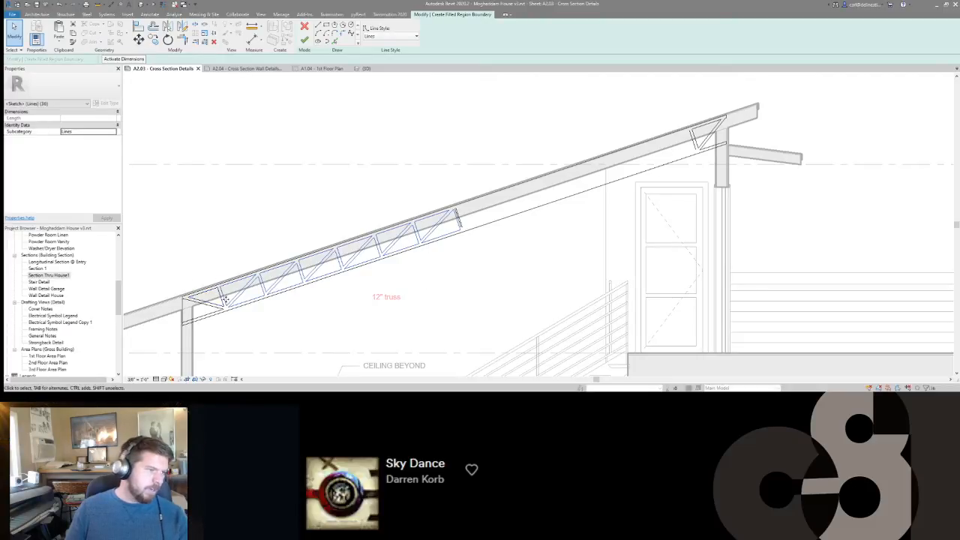
{"action": "left_click", "coordinate": [419, 310]}
{"action": "scroll", "coordinate": [471, 208], "scroll_direction": "up", "scroll_amount": 5}
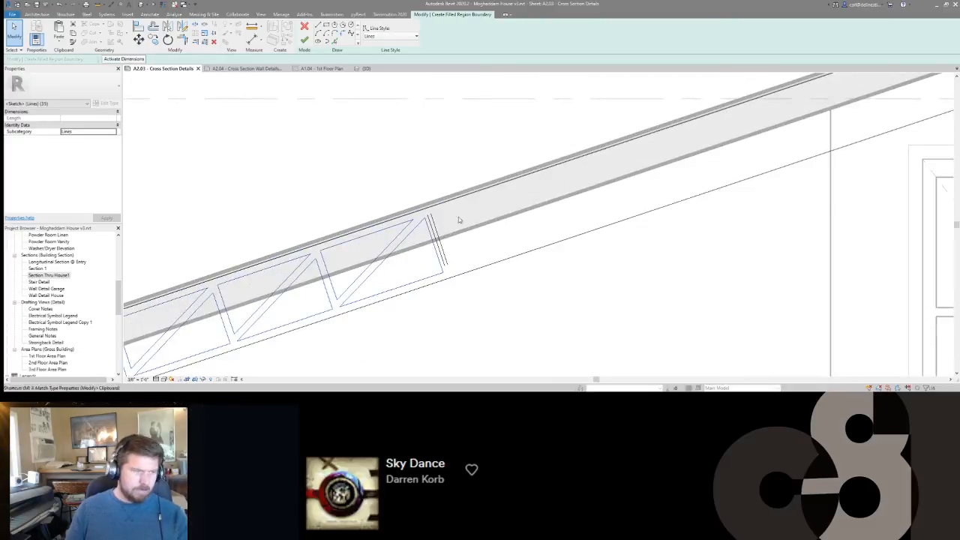
{"action": "left_click", "coordinate": [444, 253]}
Delete the extra centre line inside the perpendicular web at the mirror axis.
{"action": "middle_click_drag", "start_coordinate": [553, 217], "coordinate": [521, 226]}
{"action": "scroll", "coordinate": [393, 236], "scroll_direction": "up", "scroll_amount": 4}
{"action": "left_click", "coordinate": [398, 217]}
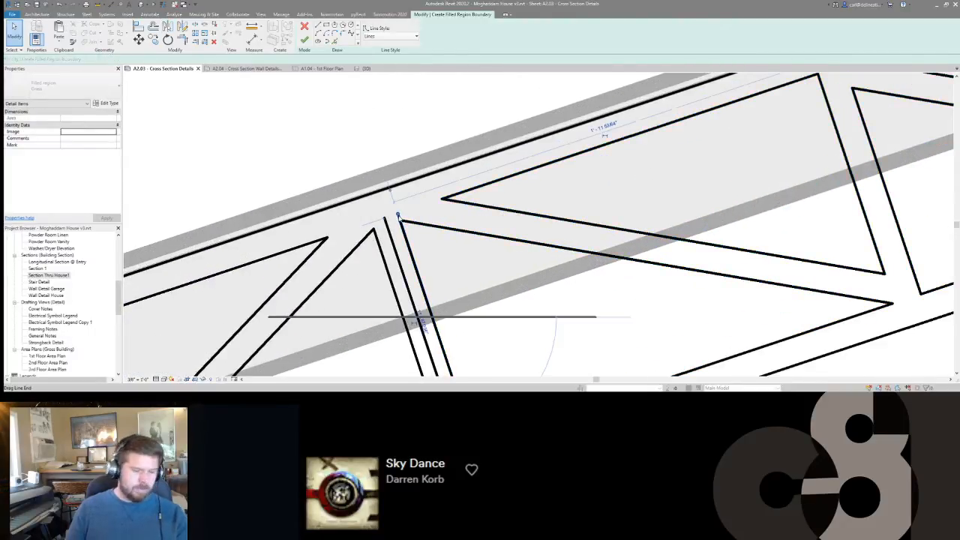
{"action": "left_click", "coordinate": [423, 240]}
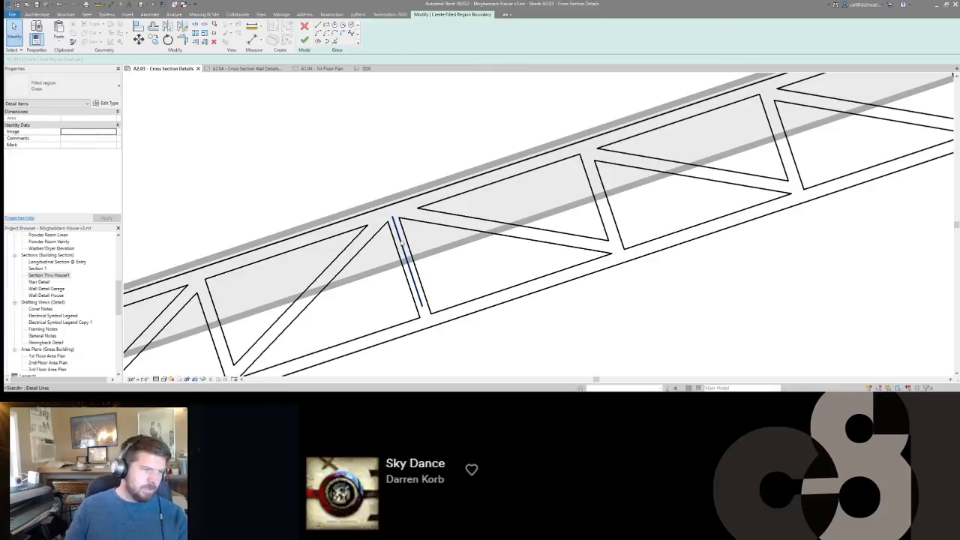
{"action": "scroll", "coordinate": [401, 242], "scroll_direction": "down", "scroll_amount": 4}
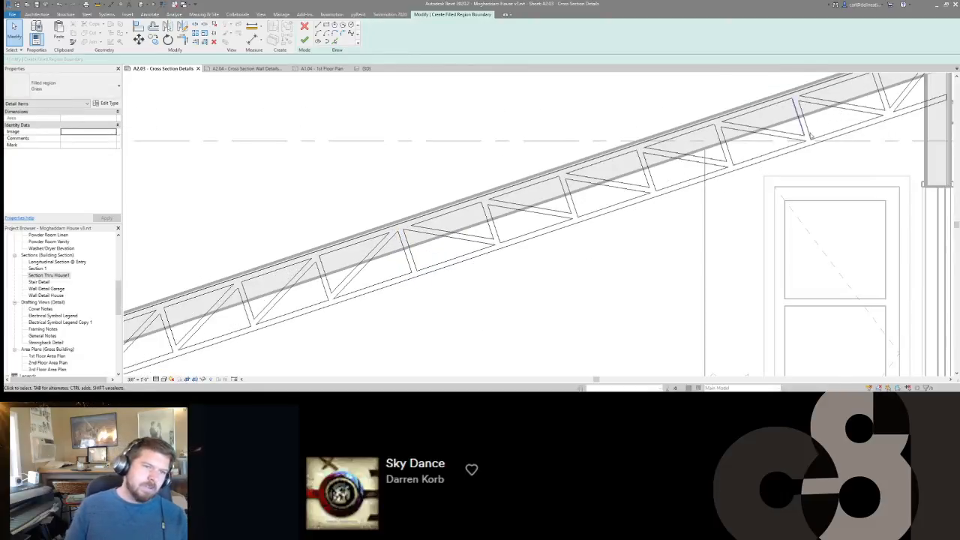
Try to copy the last perpendicular web's pair of lines upslope to the truss's high end.
{"action": "middle_click_drag", "start_coordinate": [799, 141], "coordinate": [587, 237]}
{"action": "scroll", "coordinate": [675, 191], "scroll_direction": "up", "scroll_amount": 3}
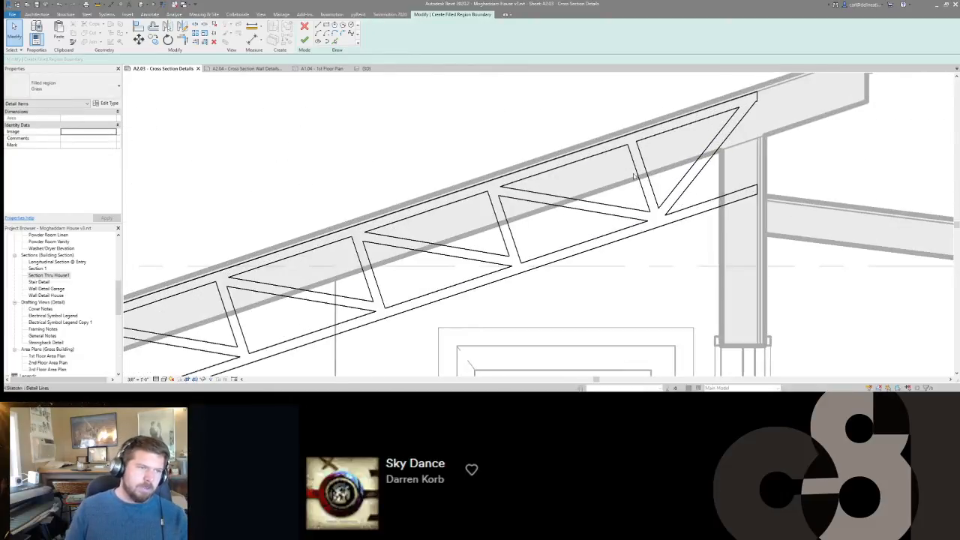
{"action": "scroll", "coordinate": [748, 135], "scroll_direction": "down", "scroll_amount": 2}
{"action": "scroll", "coordinate": [751, 136], "scroll_direction": "up", "scroll_amount": 3}
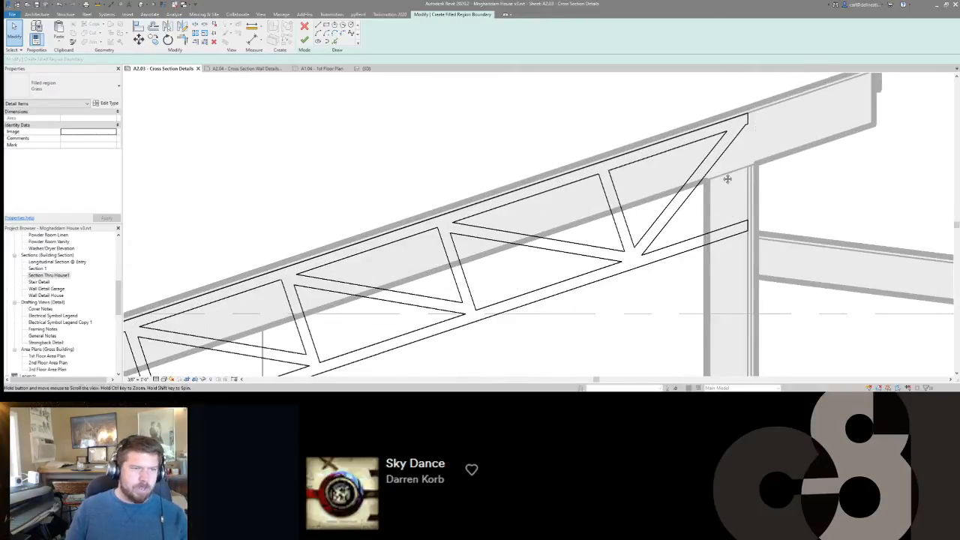
{"action": "scroll", "coordinate": [727, 180], "scroll_direction": "down", "scroll_amount": 1}
{"action": "left_click", "coordinate": [610, 185]}
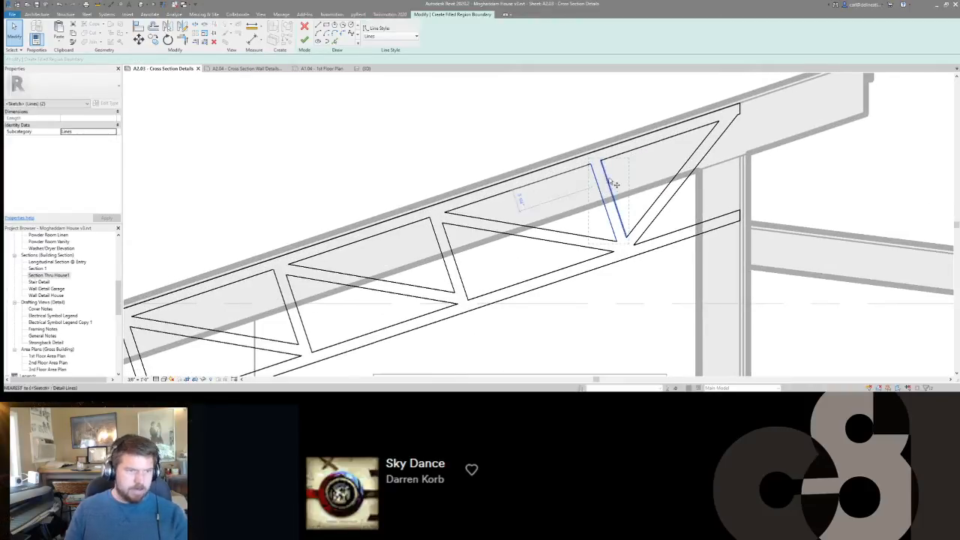
{"action": "key", "text": "m"}
{"action": "key", "text": "v"}
{"action": "left_click", "coordinate": [602, 160]}
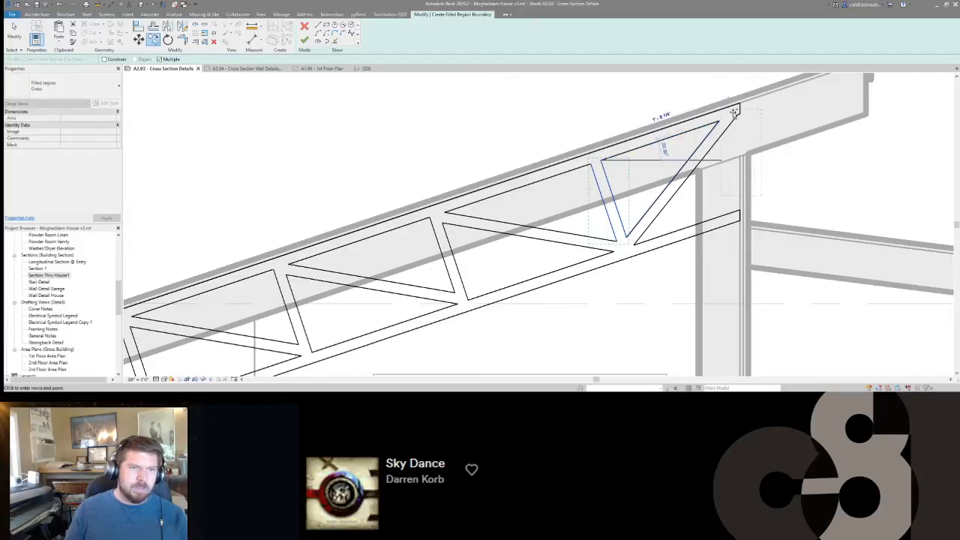
{"action": "left_click", "coordinate": [710, 124]}
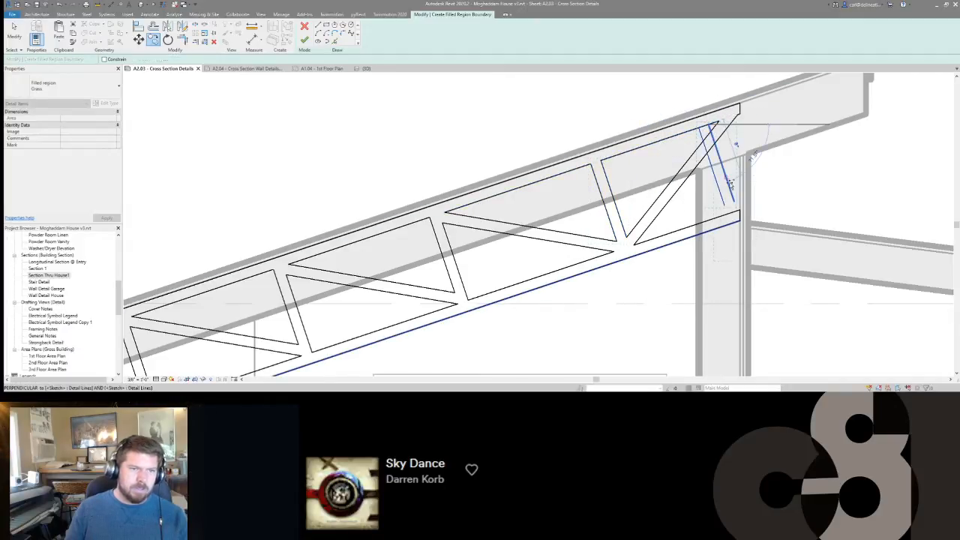
{"action": "key", "text": "Escape"}
{"action": "key", "text": "Escape"}
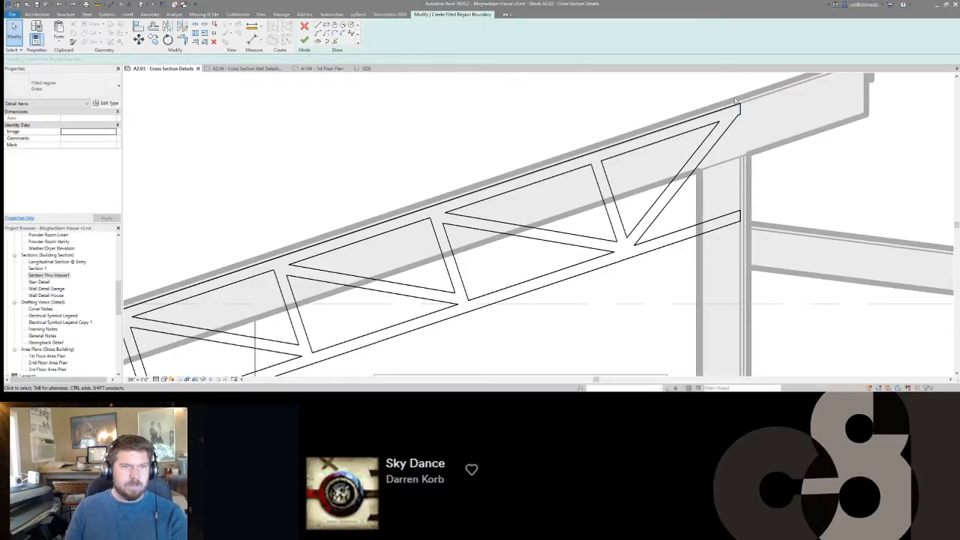
Delete the short upper end line at the truss's high end and trim the lower end line into one full-height vertical edge meeting the top chord.
{"action": "left_click_drag", "start_coordinate": [752, 126], "coordinate": [755, 130]}
{"action": "key", "text": "Delete"}
{"action": "key", "text": "t"}
{"action": "key", "text": "r"}
{"action": "left_click", "coordinate": [739, 216]}
{"action": "left_click", "coordinate": [734, 122]}
{"action": "key", "text": "Escape"}
{"action": "key", "text": "Escape"}
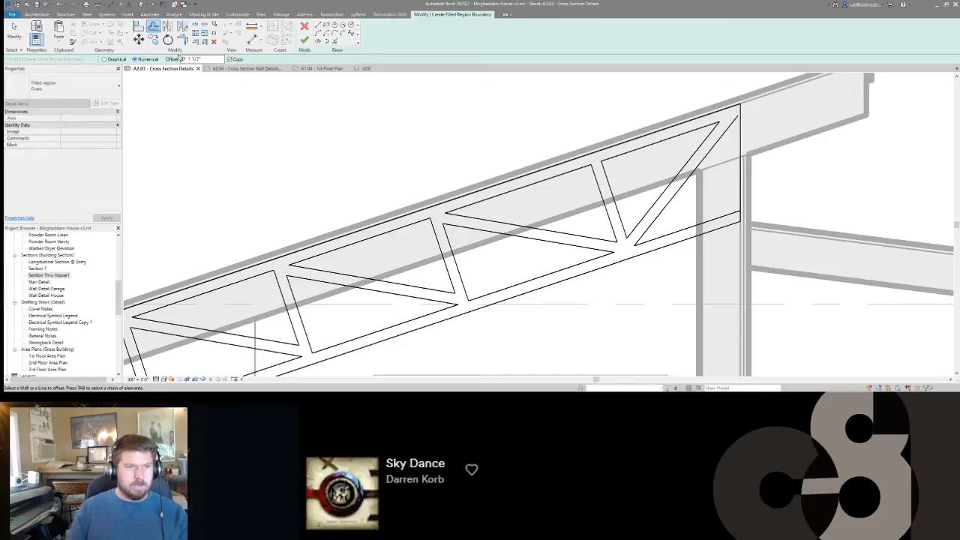
Offset a copy of the high-end vertical edge 1 1/2" inward and trim it to the inner chord edge and the end diagonal.
{"action": "left_click", "coordinate": [740, 159]}
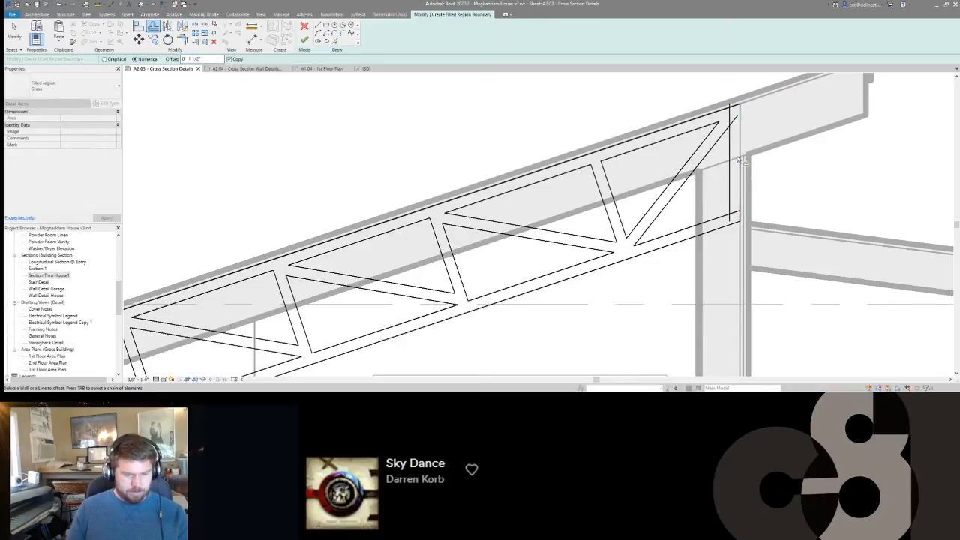
{"action": "key", "text": "Escape"}
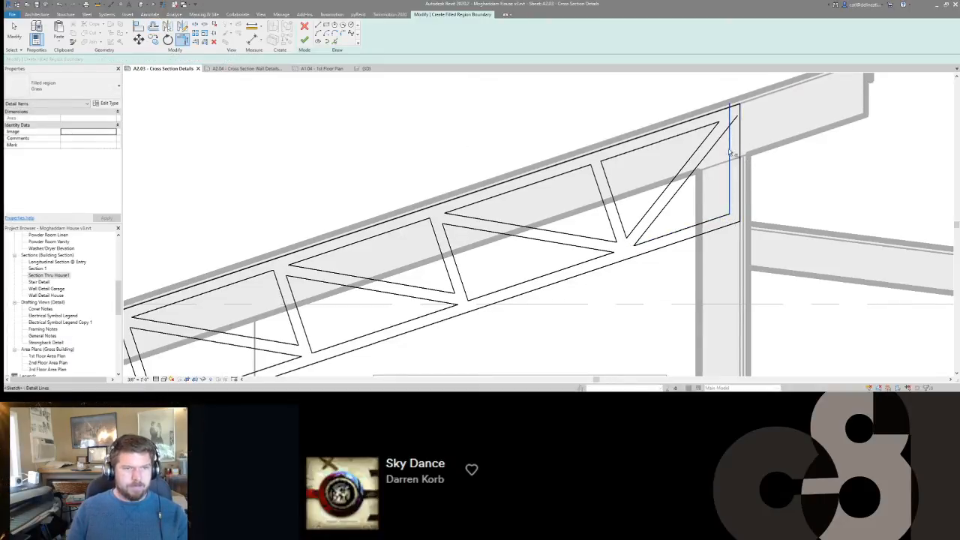
{"action": "middle_click_drag", "start_coordinate": [698, 184], "coordinate": [812, 140]}
Offset a copy of the truss's low-end vertical edge 1 1/2" inward.
{"action": "scroll", "coordinate": [798, 148], "scroll_direction": "down", "scroll_amount": 4}
{"action": "middle_click_drag", "start_coordinate": [178, 373], "coordinate": [551, 278]}
{"action": "scroll", "coordinate": [461, 280], "scroll_direction": "up", "scroll_amount": 1}
{"action": "scroll", "coordinate": [463, 280], "scroll_direction": "up", "scroll_amount": 2}
{"action": "scroll", "coordinate": [468, 255], "scroll_direction": "down", "scroll_amount": 1}
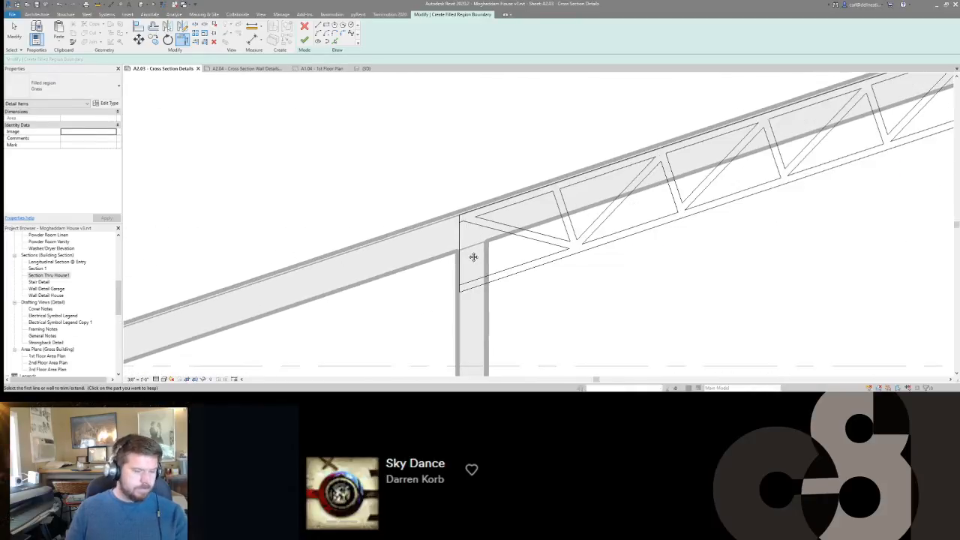
{"action": "key", "text": "o"}
{"action": "key", "text": "f"}
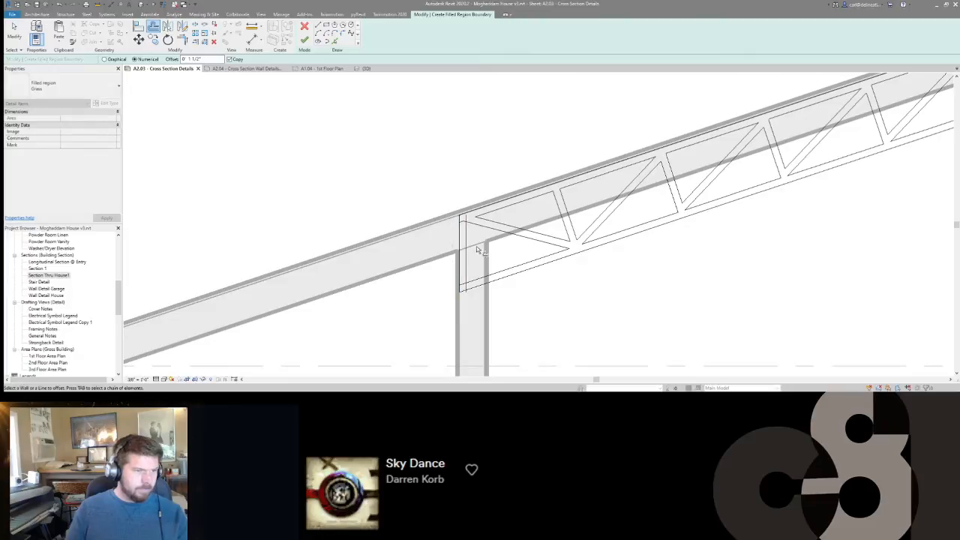
{"action": "scroll", "coordinate": [476, 246], "scroll_direction": "up", "scroll_amount": 1}
Trim the low-end offset line to the diagonal and inner lower chord edge, and delete the leftover short line beside it.
{"action": "key", "text": "r"}
{"action": "key", "text": "e"}
{"action": "left_click", "coordinate": [463, 241]}
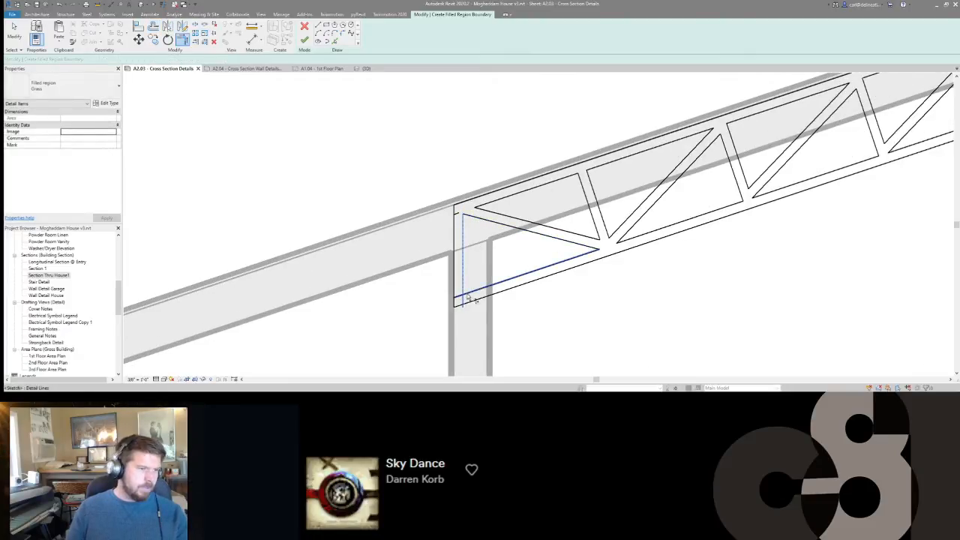
{"action": "scroll", "coordinate": [466, 294], "scroll_direction": "down", "scroll_amount": 2}
{"action": "key", "text": "Escape"}
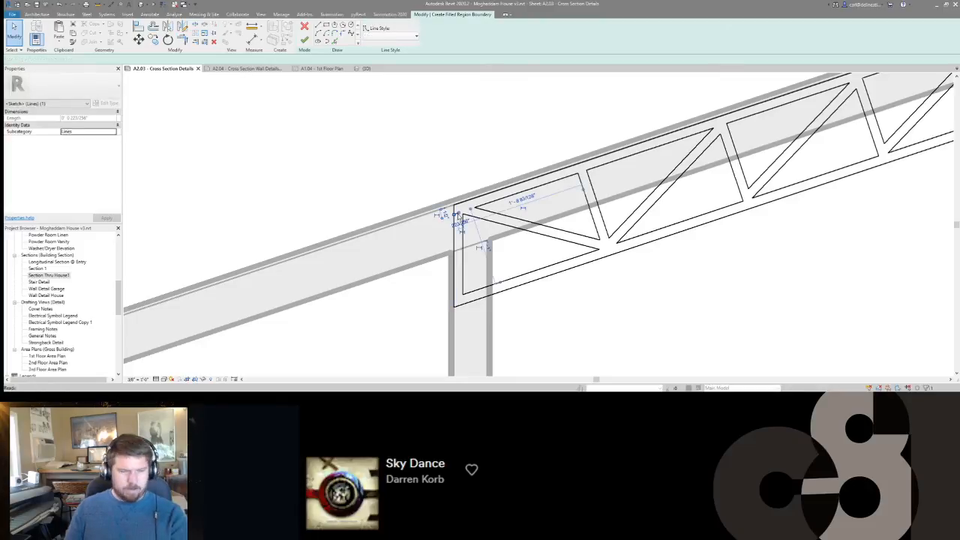
Check the sketch by finishing it and remove the overlapping duplicate line at the truss's low-end vertical edge.
{"action": "scroll", "coordinate": [469, 242], "scroll_direction": "down", "scroll_amount": 3}
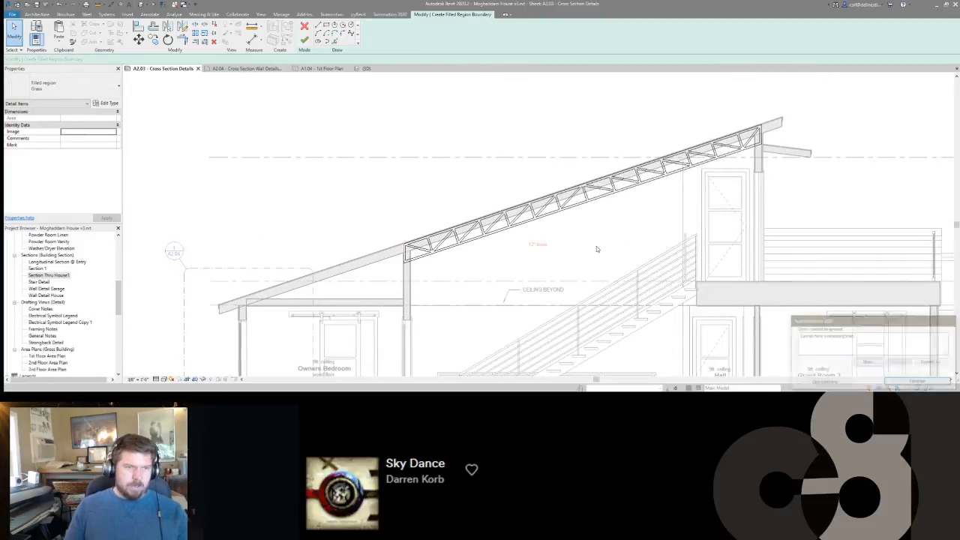
{"action": "left_click", "coordinate": [899, 385]}
{"action": "scroll", "coordinate": [421, 293], "scroll_direction": "up", "scroll_amount": 4}
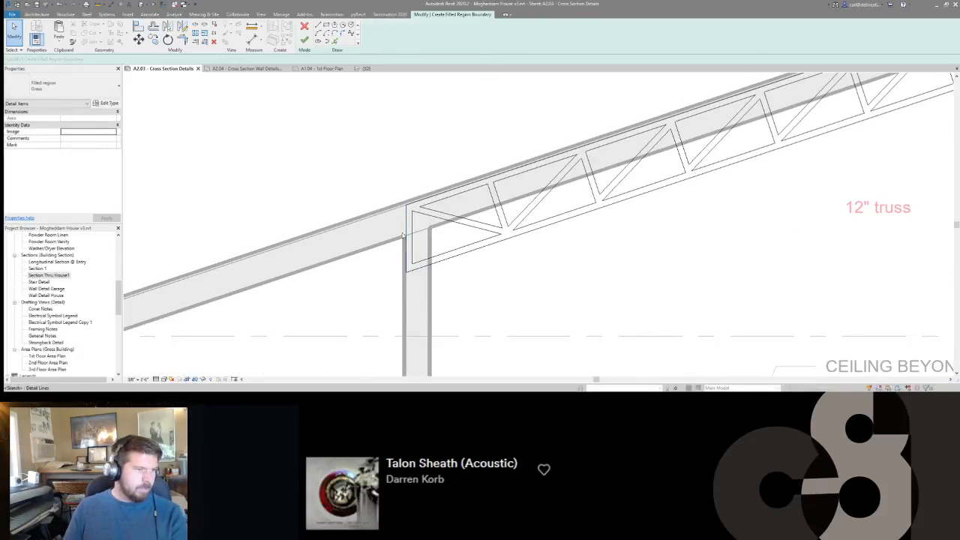
{"action": "scroll", "coordinate": [403, 237], "scroll_direction": "up", "scroll_amount": 2}
{"action": "scroll", "coordinate": [403, 236], "scroll_direction": "up", "scroll_amount": 1}
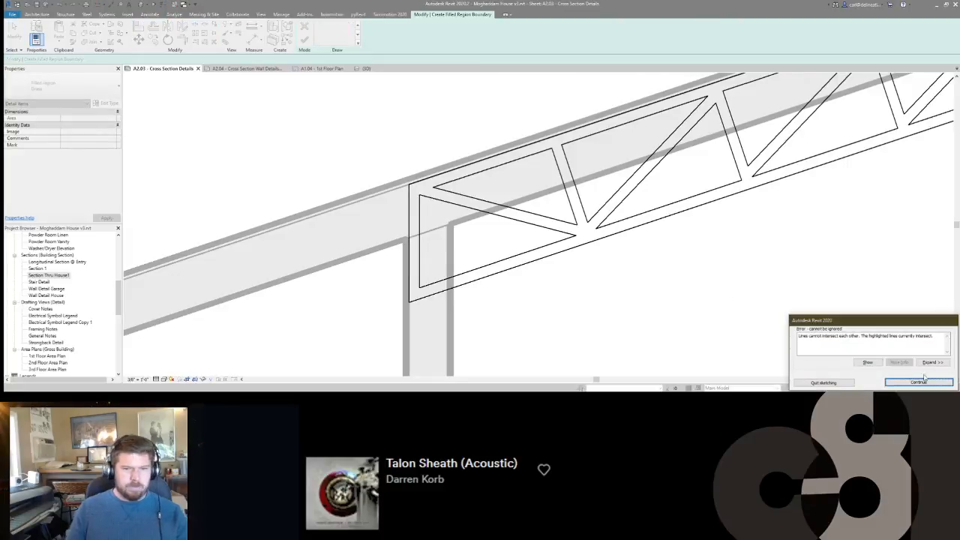
Trim the inner lower chord edge and perpendicular web to a clean corner in the flagged low-half bay, then recheck the sketch.
{"action": "scroll", "coordinate": [345, 302], "scroll_direction": "down", "scroll_amount": 6}
{"action": "scroll", "coordinate": [468, 274], "scroll_direction": "up", "scroll_amount": 2}
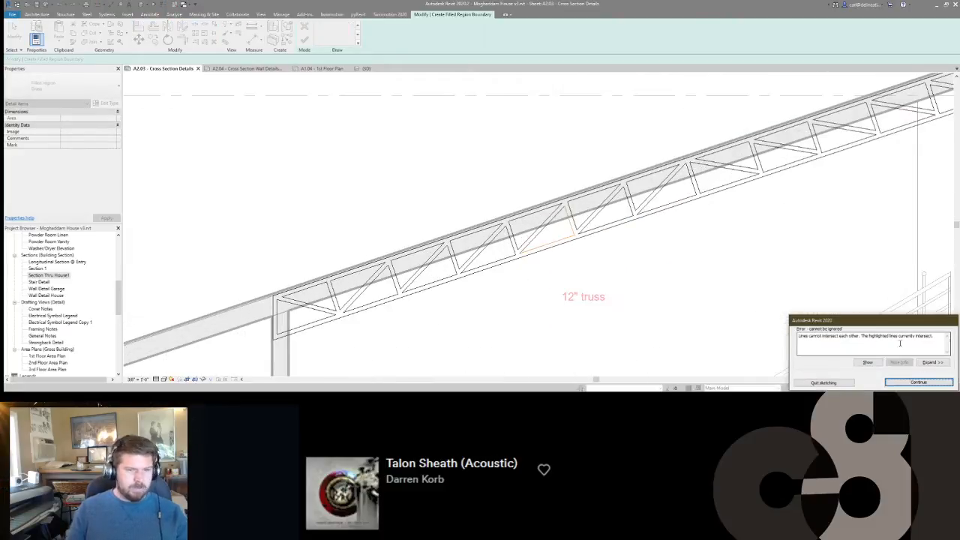
{"action": "left_click", "coordinate": [917, 382]}
{"action": "scroll", "coordinate": [553, 267], "scroll_direction": "up", "scroll_amount": 5}
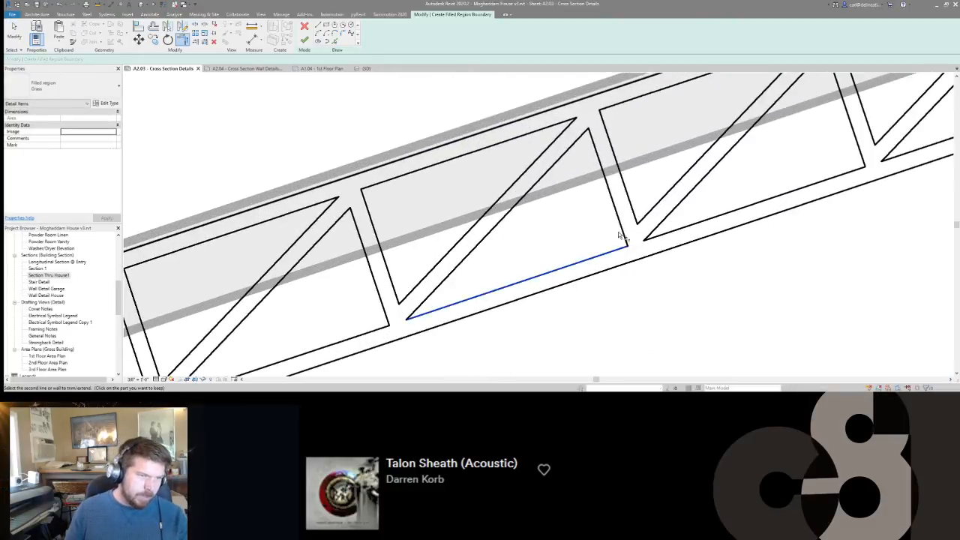
{"action": "key", "text": "t"}
{"action": "key", "text": "r"}
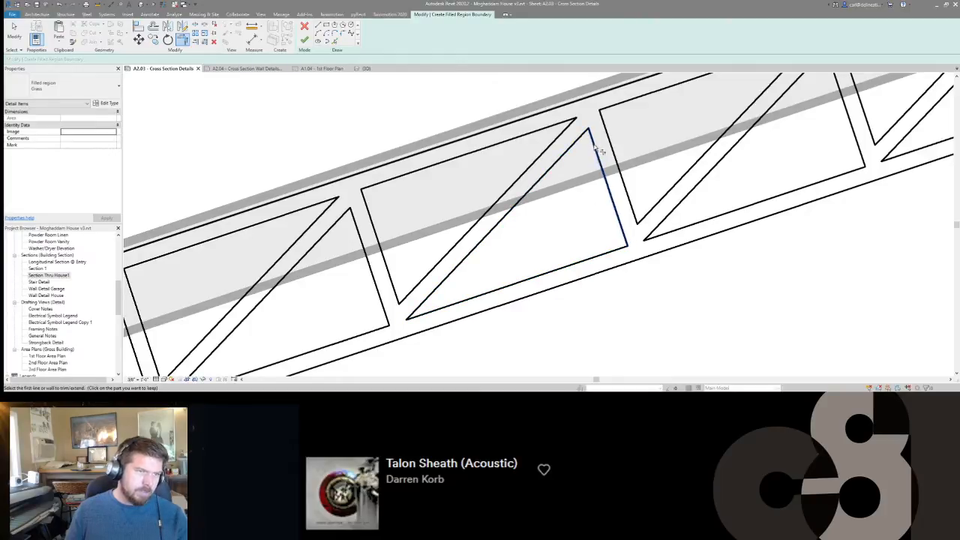
{"action": "scroll", "coordinate": [449, 279], "scroll_direction": "down", "scroll_amount": 5}
{"action": "key", "text": "f"}
{"action": "key", "text": "f"}
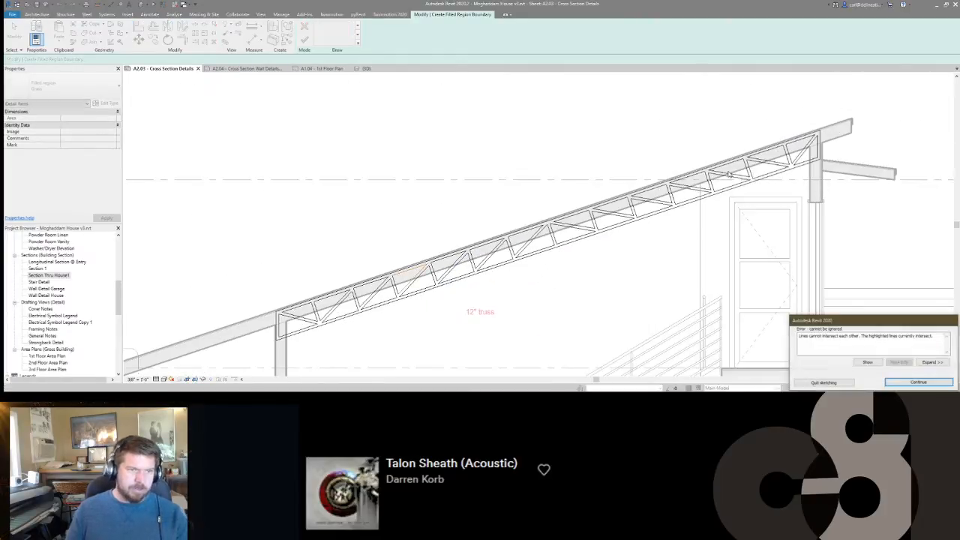
Trim the intersecting corners of the flagged upper triangular outline in the truss's low half and retry finishing the sketch.
{"action": "scroll", "coordinate": [623, 242], "scroll_direction": "down", "scroll_amount": 1}
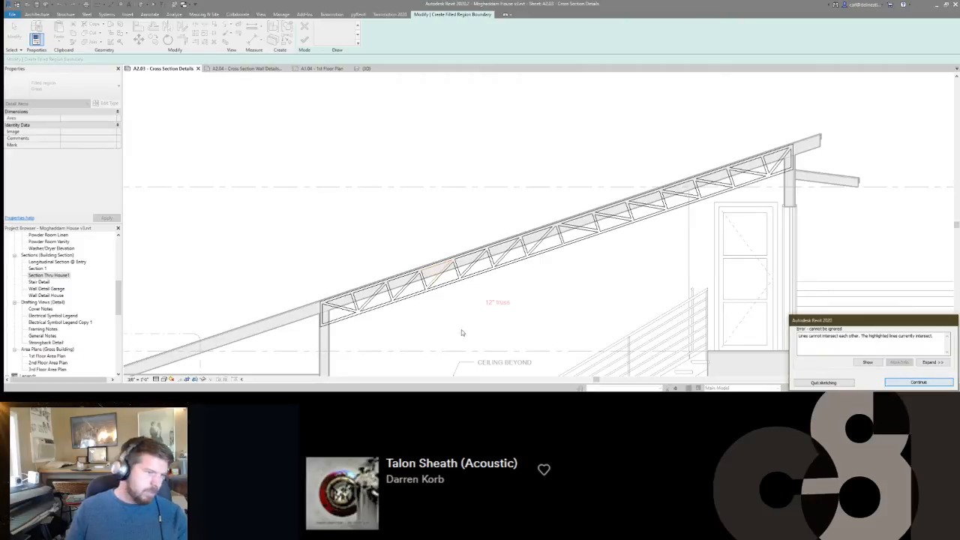
{"action": "left_click", "coordinate": [892, 383]}
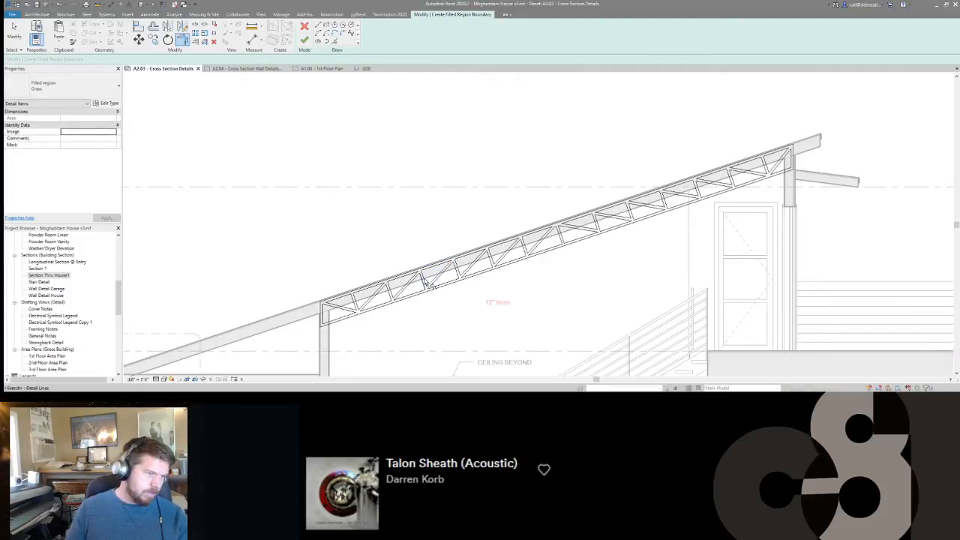
{"action": "left_click", "coordinate": [424, 277]}
{"action": "key", "text": "f"}
{"action": "key", "text": "f"}
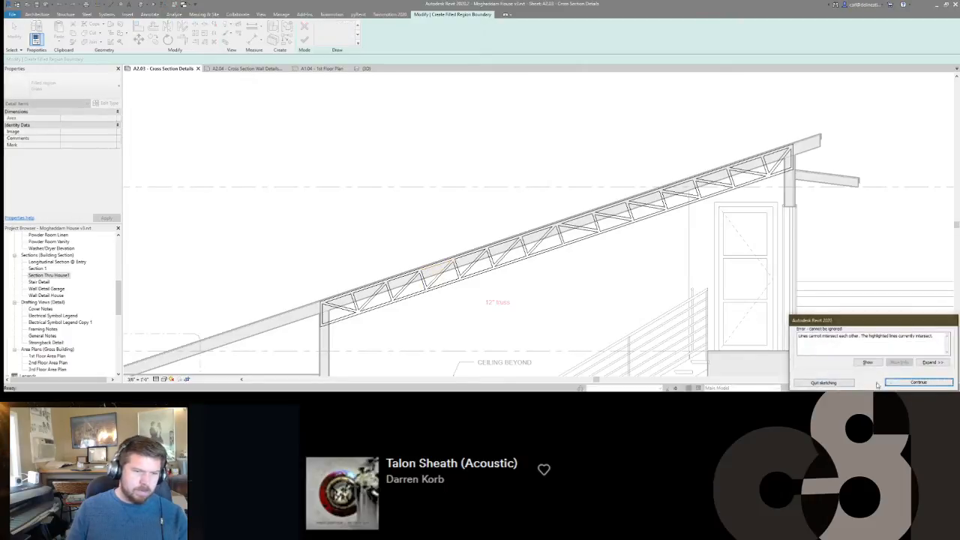
{"action": "left_click", "coordinate": [892, 384]}
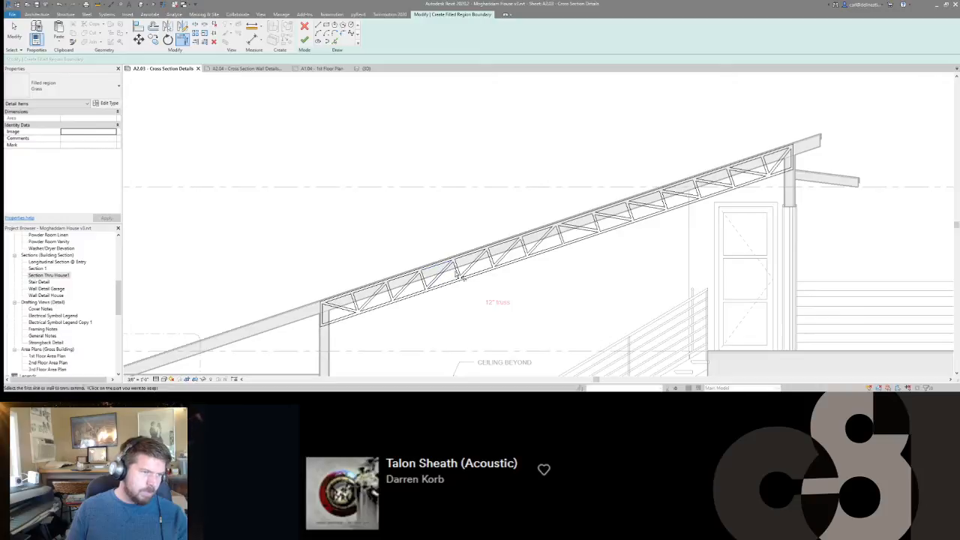
{"action": "key", "text": "f"}
{"action": "key", "text": "f"}
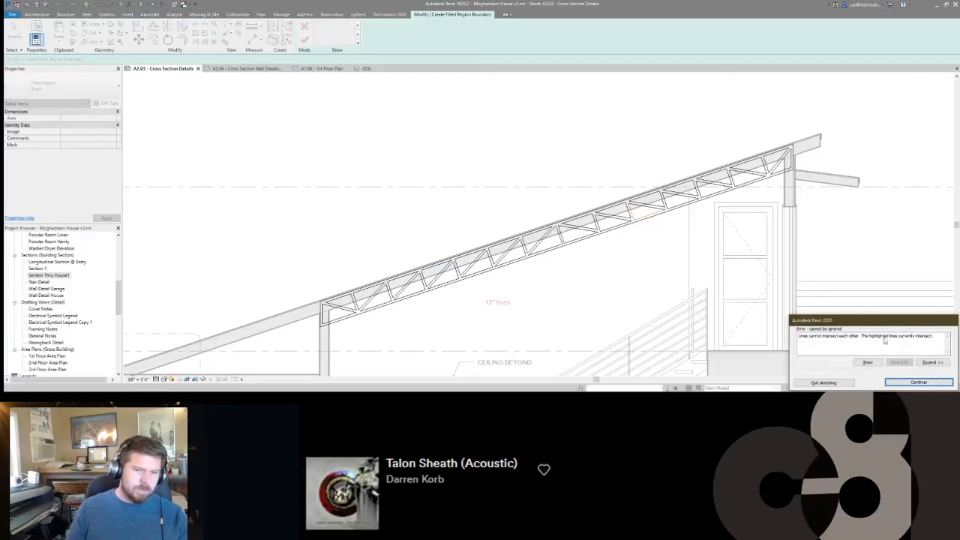
Trim the intersecting corners of the flagged lower and upper triangles in the truss's upslope half and finish the filled region.
{"action": "left_click", "coordinate": [916, 382]}
{"action": "key", "text": "t"}
{"action": "key", "text": "r"}
{"action": "key", "text": "f"}
{"action": "key", "text": "f"}
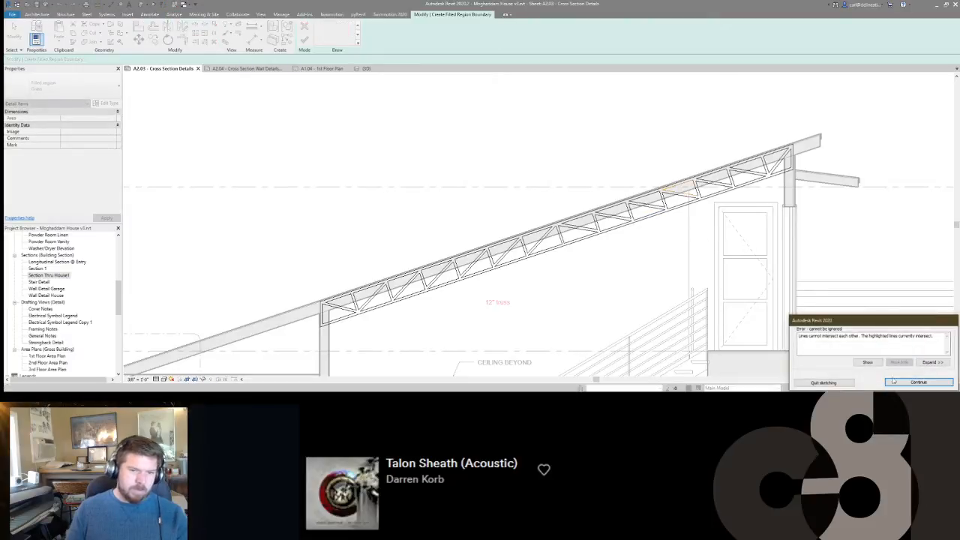
{"action": "left_click", "coordinate": [918, 381]}
{"action": "key", "text": "t"}
{"action": "key", "text": "r"}
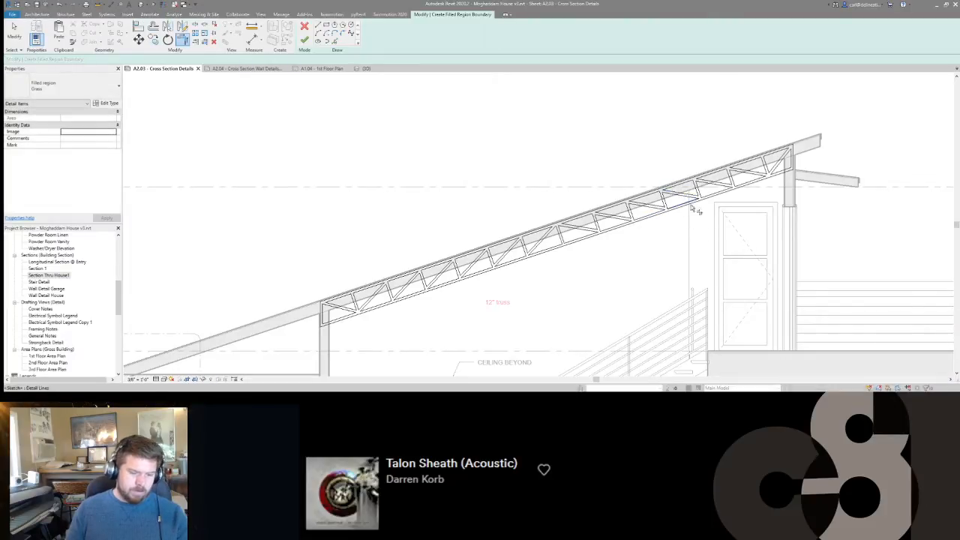
{"action": "key", "text": "f"}
{"action": "key", "text": "f"}
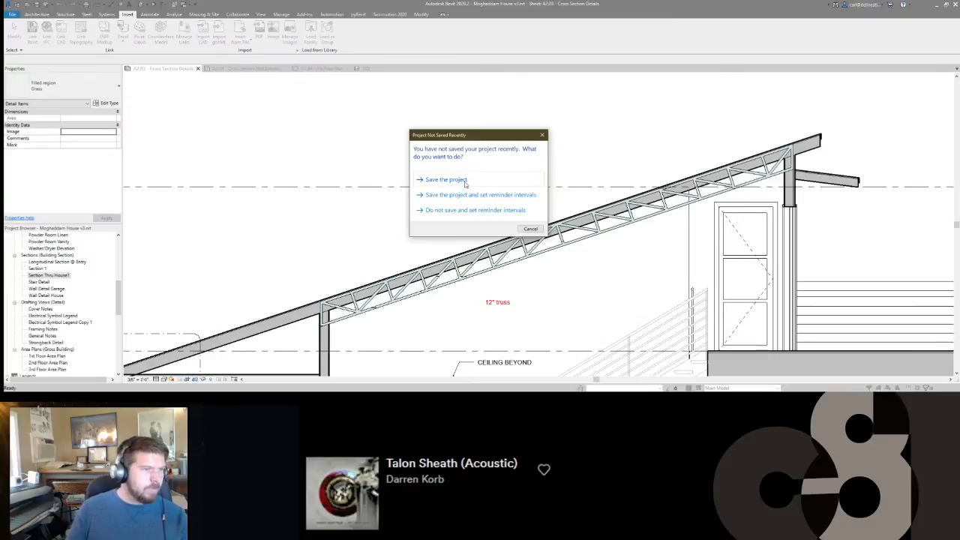
Save the project and change the truss filled region's type to Solid Gray.
{"action": "left_click", "coordinate": [465, 180]}
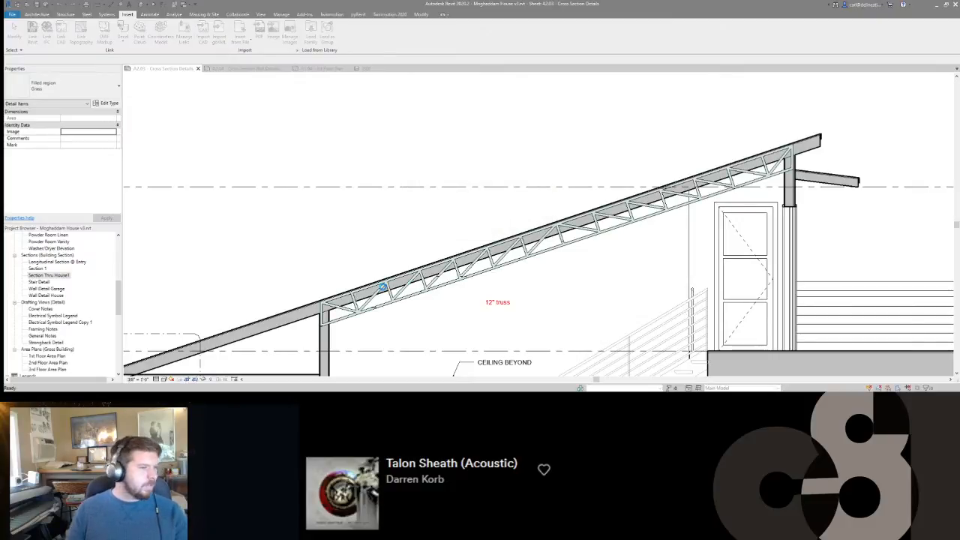
{"action": "left_click", "coordinate": [86, 86]}
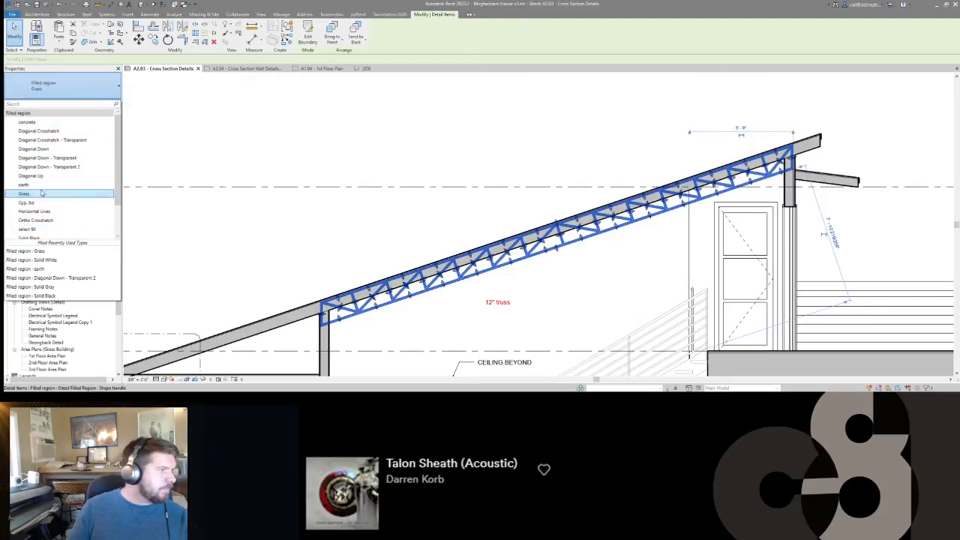
{"action": "scroll", "coordinate": [42, 193], "scroll_direction": "down", "scroll_amount": 2}
{"action": "left_click", "coordinate": [45, 216]}
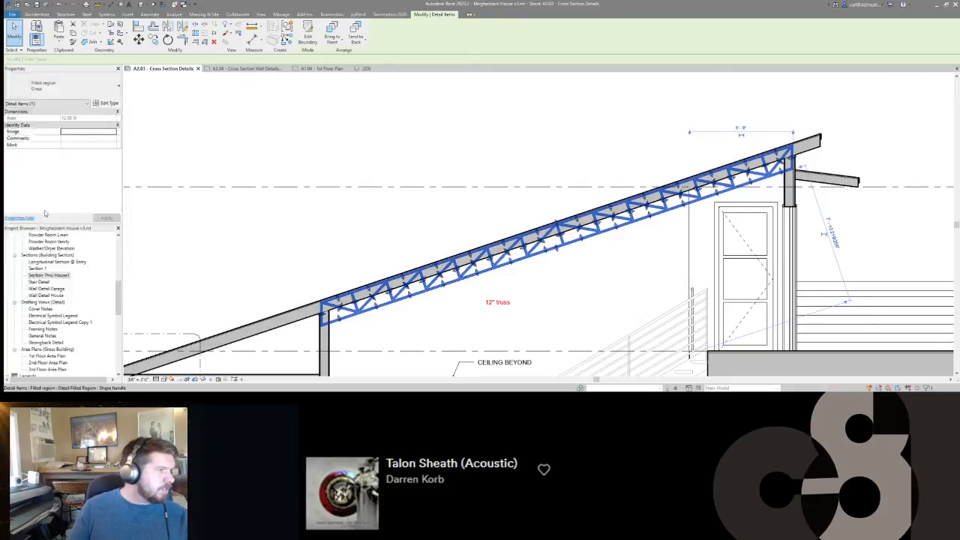
{"action": "left_click", "coordinate": [357, 248]}
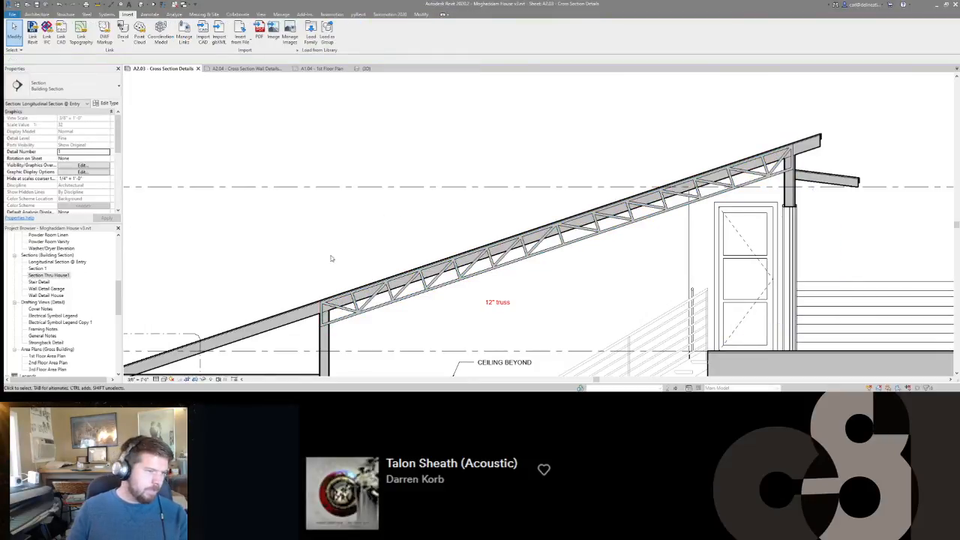
Start a cut profile on the roof's main layer and sketch a vertical line across its depth at the truss's low end.
{"action": "middle_click_drag", "start_coordinate": [331, 258], "coordinate": [480, 185]}
{"action": "middle_click_drag", "start_coordinate": [637, 242], "coordinate": [599, 269]}
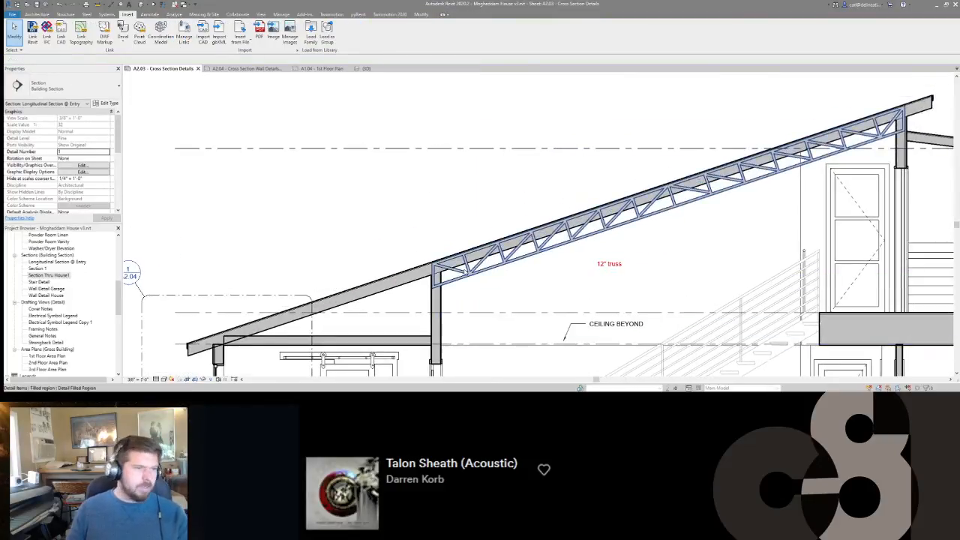
{"action": "scroll", "coordinate": [464, 272], "scroll_direction": "up", "scroll_amount": 2}
{"action": "middle_click_drag", "start_coordinate": [497, 272], "coordinate": [507, 269]}
{"action": "key", "text": "c"}
{"action": "key", "text": "p"}
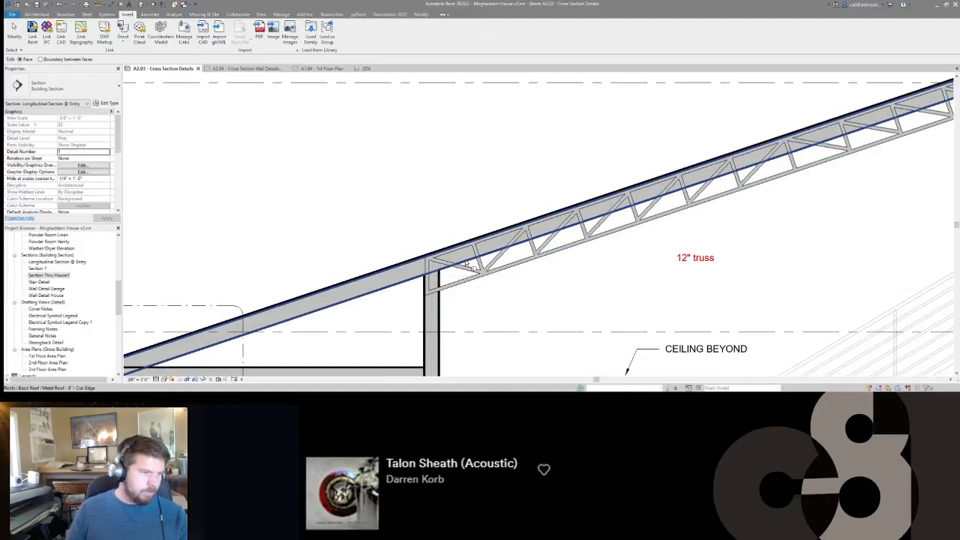
{"action": "left_click", "coordinate": [464, 264]}
{"action": "scroll", "coordinate": [427, 267], "scroll_direction": "up", "scroll_amount": 4}
{"action": "scroll", "coordinate": [421, 275], "scroll_direction": "down", "scroll_amount": 1}
{"action": "left_click", "coordinate": [422, 280]}
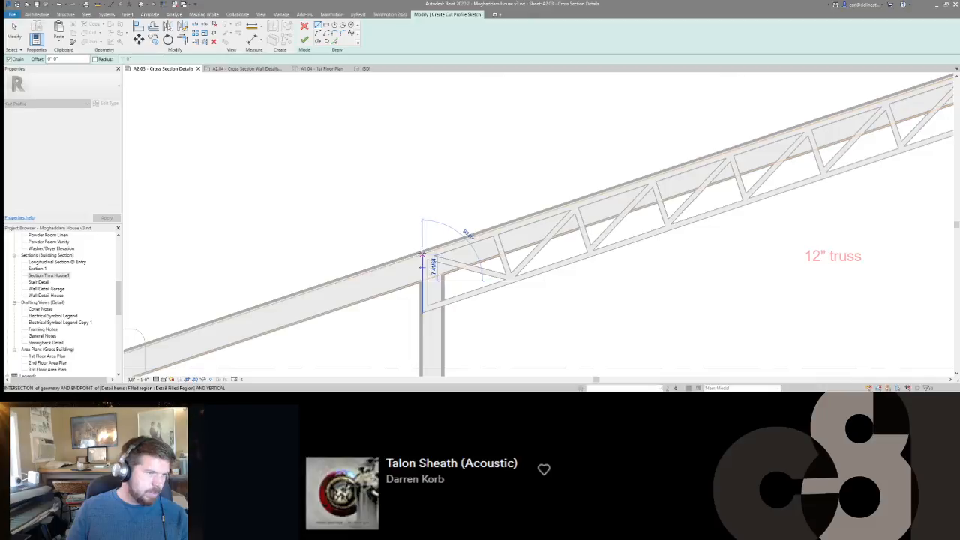
{"action": "scroll", "coordinate": [426, 251], "scroll_direction": "down", "scroll_amount": 5}
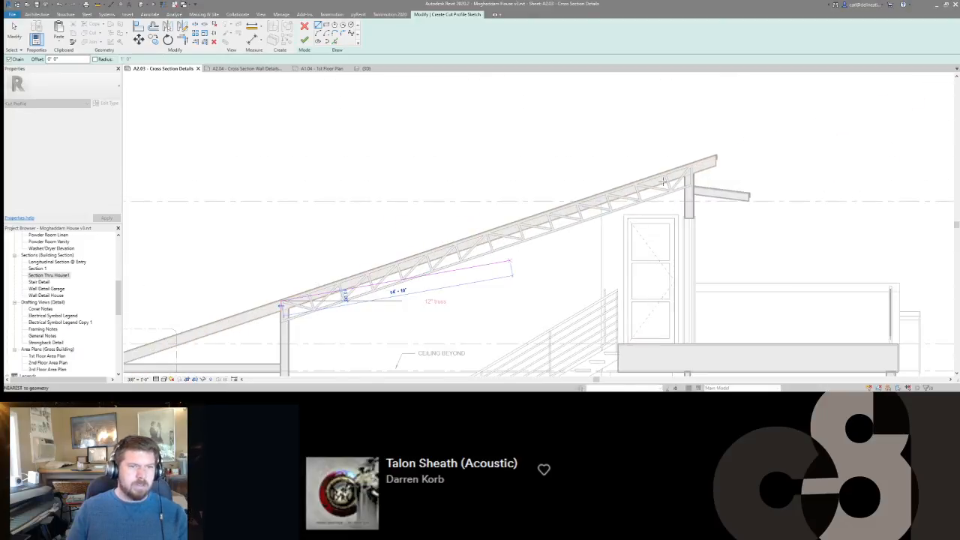
Sketch a vertical line across the roof layer at the truss's high end and finish the cut profile.
{"action": "scroll", "coordinate": [663, 180], "scroll_direction": "up", "scroll_amount": 3}
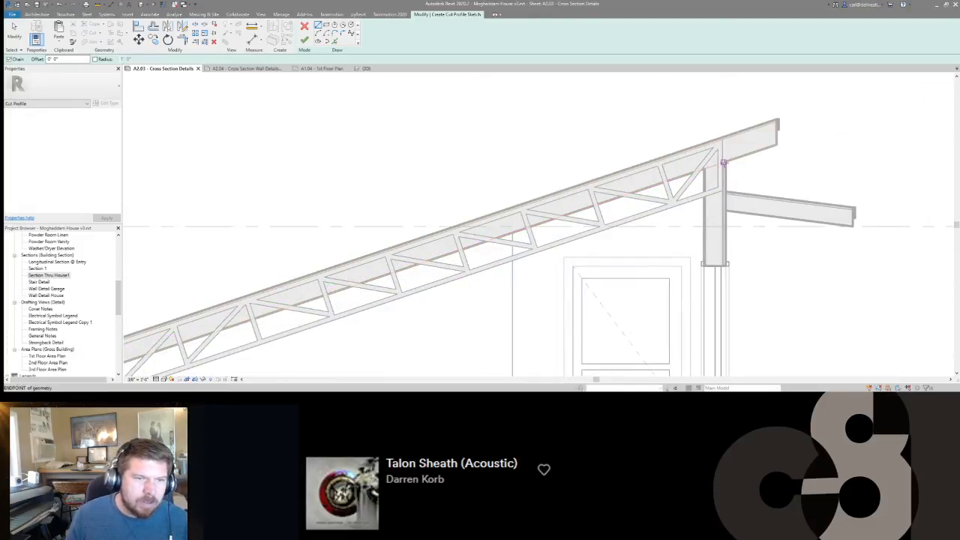
{"action": "scroll", "coordinate": [722, 162], "scroll_direction": "up", "scroll_amount": 2}
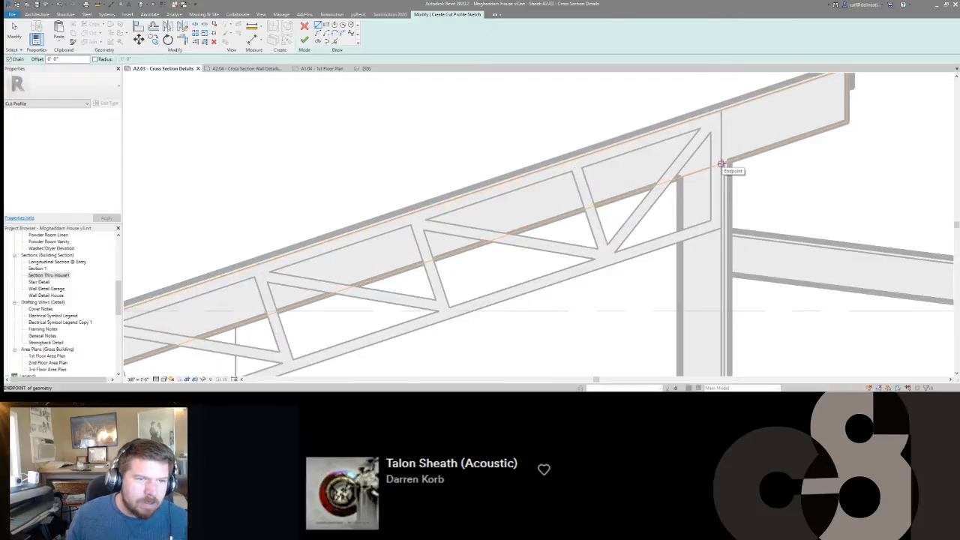
{"action": "left_click", "coordinate": [720, 163]}
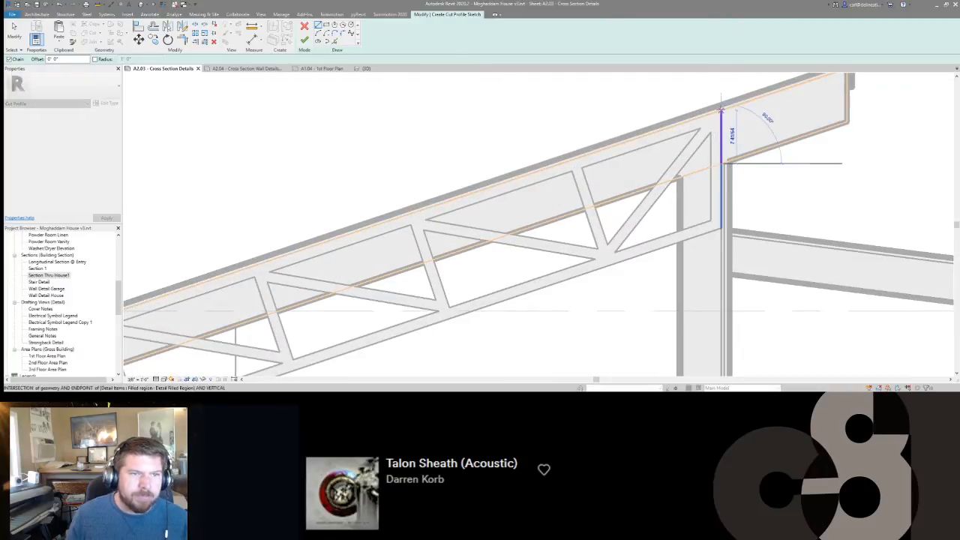
{"action": "middle_click_drag", "start_coordinate": [726, 118], "coordinate": [722, 152]}
{"action": "scroll", "coordinate": [722, 154], "scroll_direction": "down", "scroll_amount": 5}
{"action": "key", "text": "f"}
{"action": "key", "text": "f"}
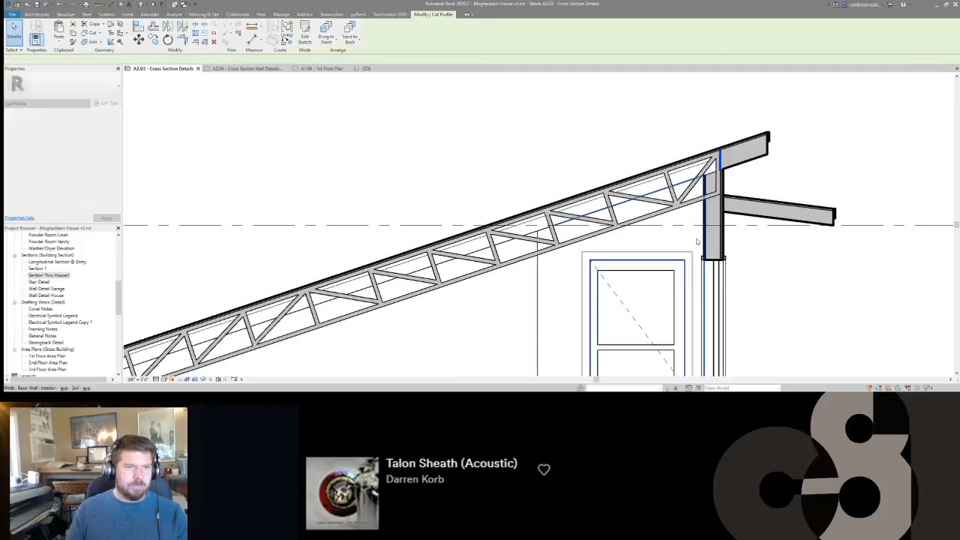
{"action": "scroll", "coordinate": [696, 242], "scroll_direction": "down", "scroll_amount": 3}
{"action": "scroll", "coordinate": [551, 278], "scroll_direction": "down", "scroll_amount": 2}
{"action": "key", "text": "Escape"}
{"action": "scroll", "coordinate": [457, 247], "scroll_direction": "up", "scroll_amount": 5}
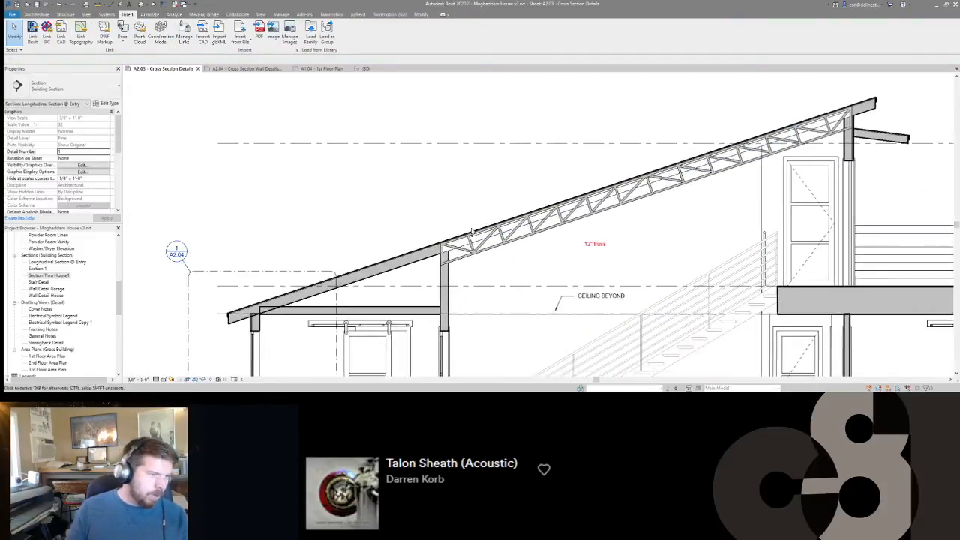
Cut the low-end wall's core back to the truss with a cut profile line following the underside of the lower chord.
{"action": "scroll", "coordinate": [457, 247], "scroll_direction": "down", "scroll_amount": 3}
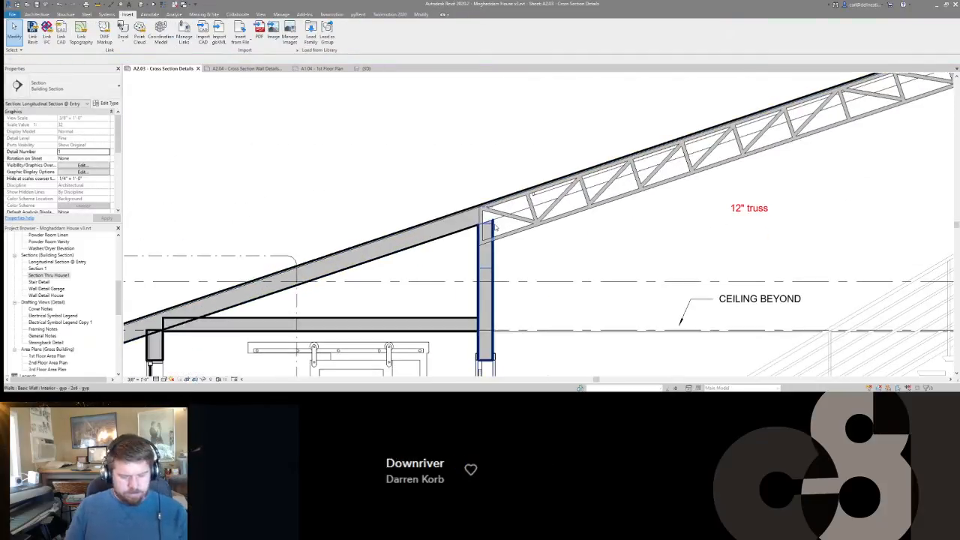
{"action": "key", "text": "p"}
{"action": "left_click", "coordinate": [489, 246]}
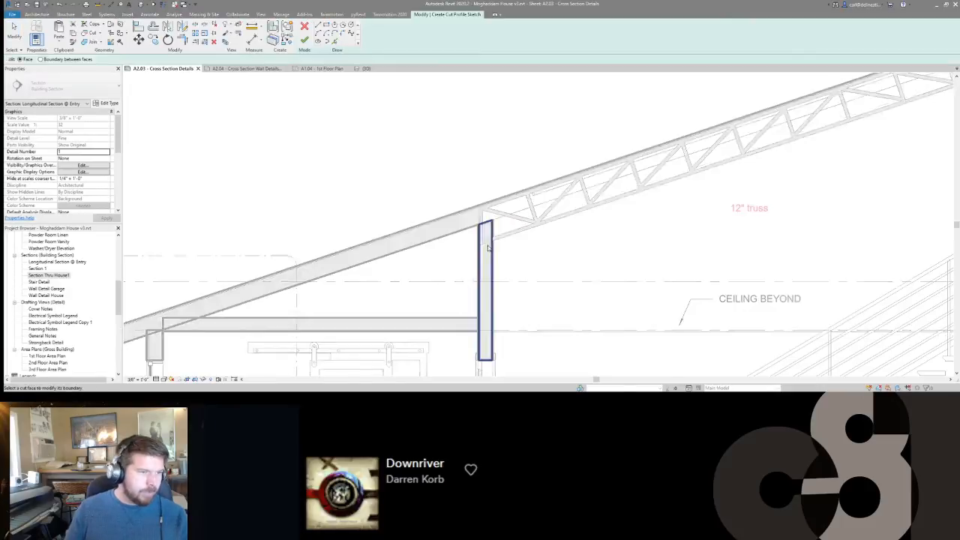
{"action": "scroll", "coordinate": [485, 242], "scroll_direction": "up", "scroll_amount": 4}
{"action": "left_click", "coordinate": [471, 248]}
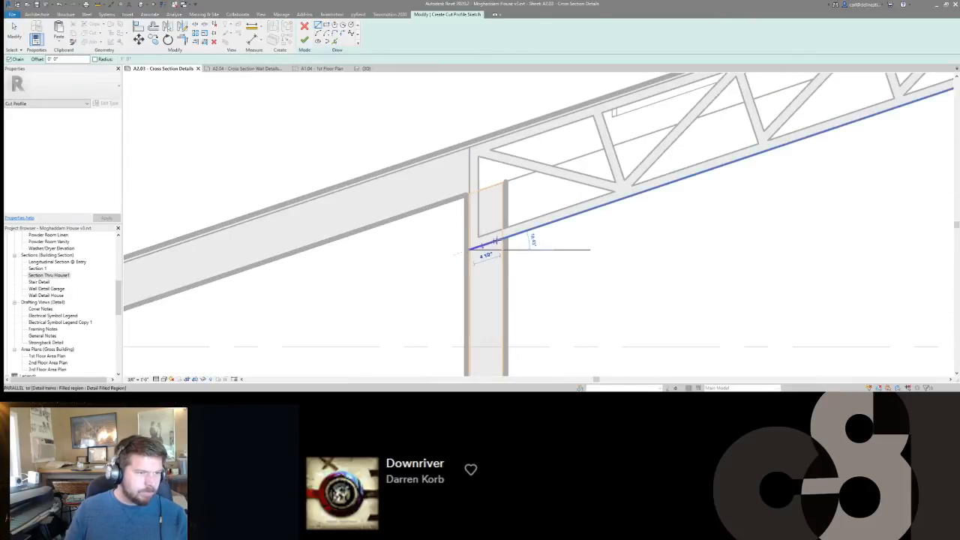
{"action": "left_click", "coordinate": [502, 238]}
{"action": "key", "text": "f"}
{"action": "key", "text": "f"}
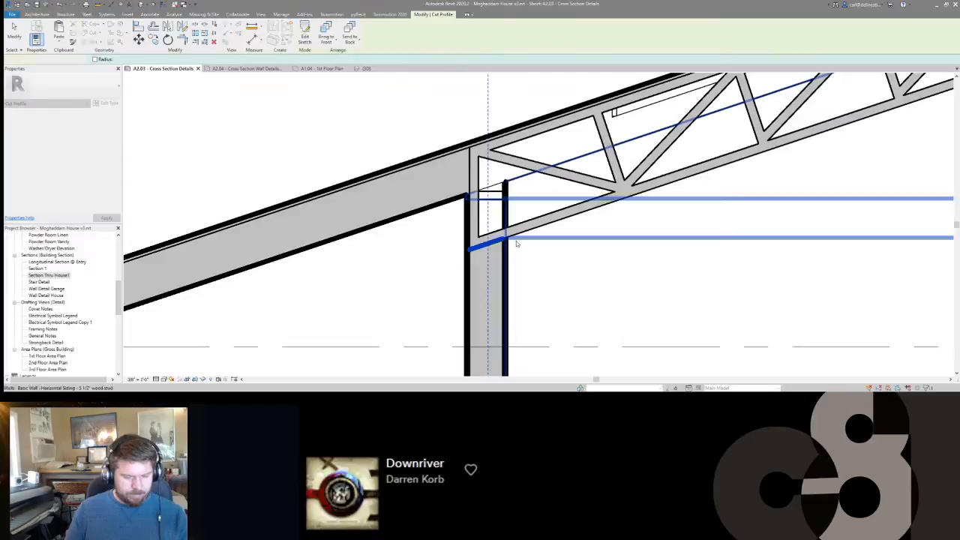
Trim the same wall's thin finish layer on the truss side with a short cut profile line at the lower chord's underside.
{"action": "left_click", "coordinate": [505, 251]}
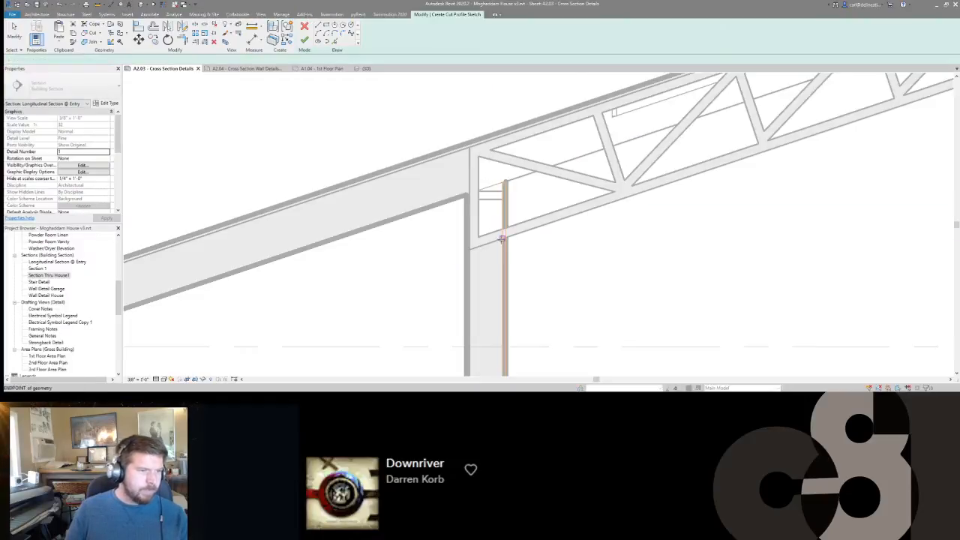
{"action": "left_click", "coordinate": [502, 239]}
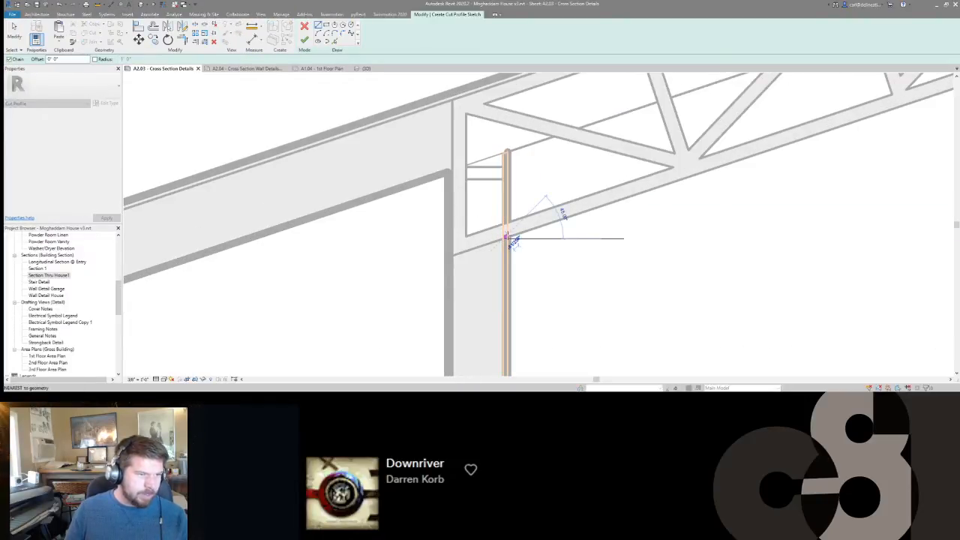
{"action": "scroll", "coordinate": [502, 240], "scroll_direction": "up", "scroll_amount": 3}
{"action": "left_click", "coordinate": [508, 236]}
{"action": "key", "text": "f"}
{"action": "key", "text": "f"}
{"action": "key", "text": "Escape"}
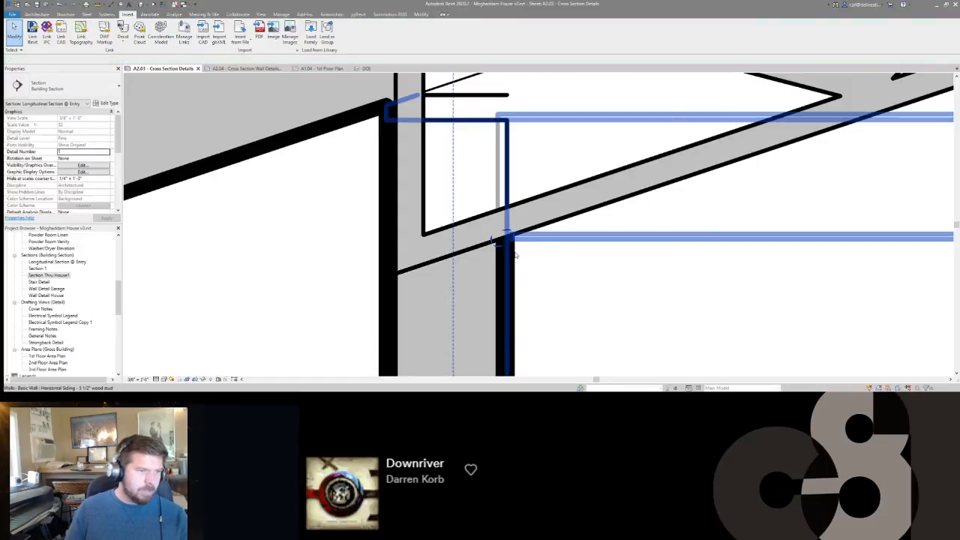
{"action": "scroll", "coordinate": [540, 255], "scroll_direction": "down", "scroll_amount": 1}
{"action": "scroll", "coordinate": [545, 260], "scroll_direction": "down", "scroll_amount": 2}
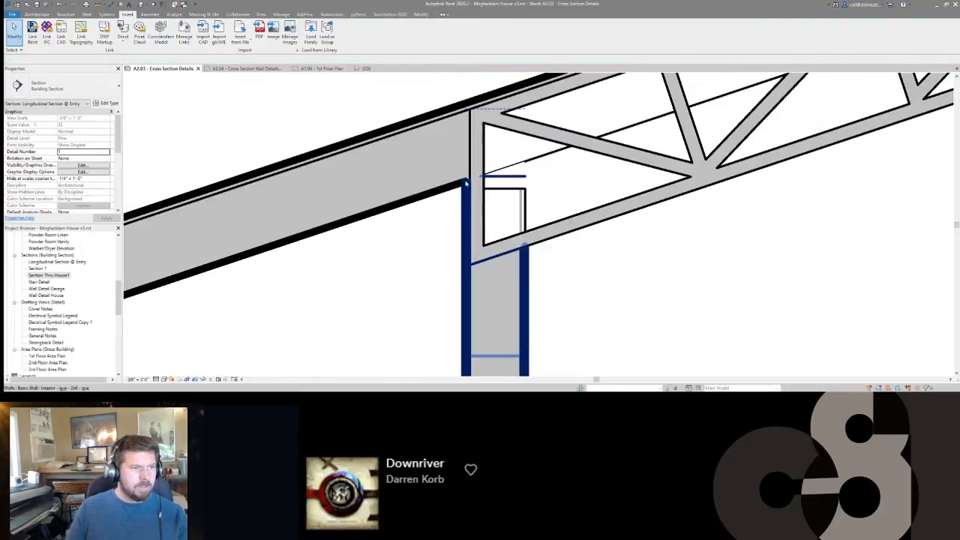
{"action": "left_click", "coordinate": [510, 193]}
{"action": "key", "text": "Escape"}
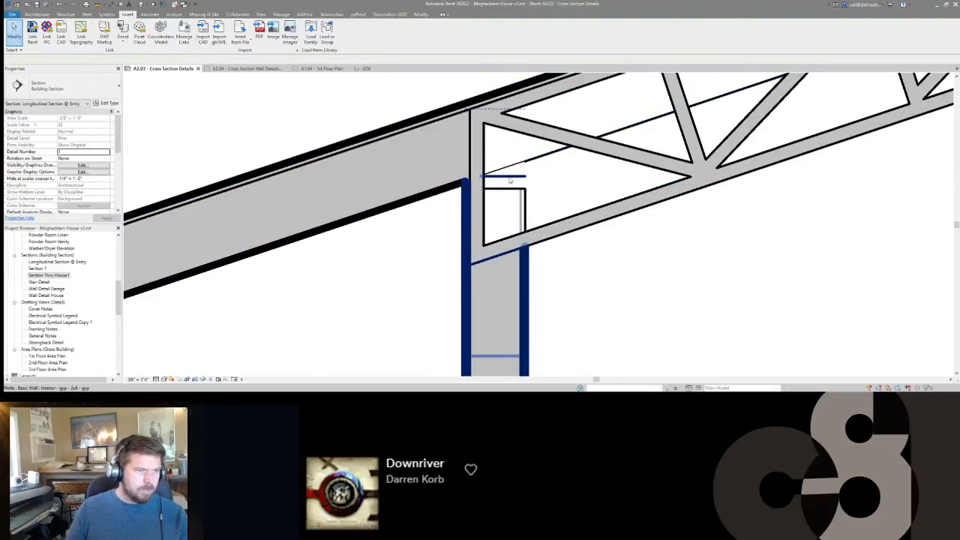
{"action": "key", "text": "l"}
{"action": "key", "text": "w"}
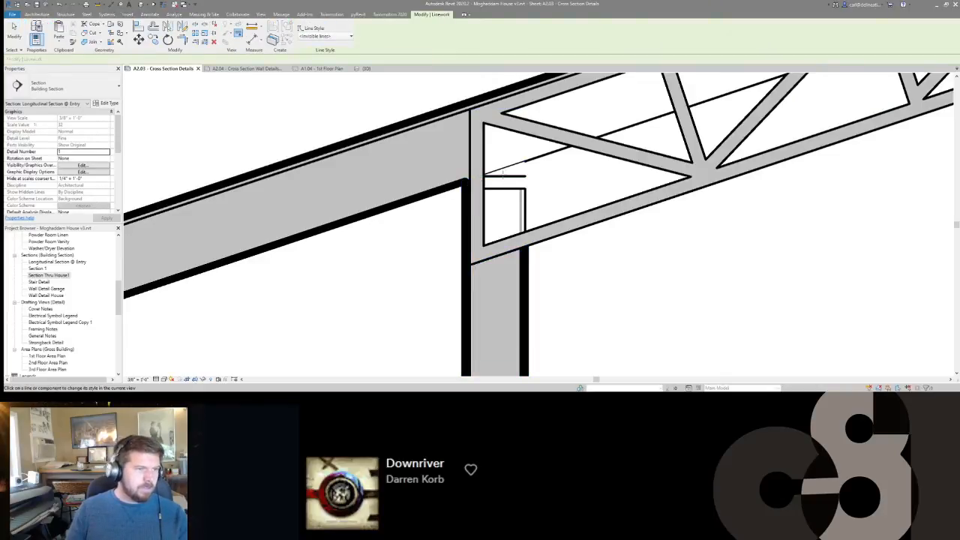
{"action": "scroll", "coordinate": [504, 174], "scroll_direction": "down", "scroll_amount": 5}
{"action": "key", "text": "Escape"}
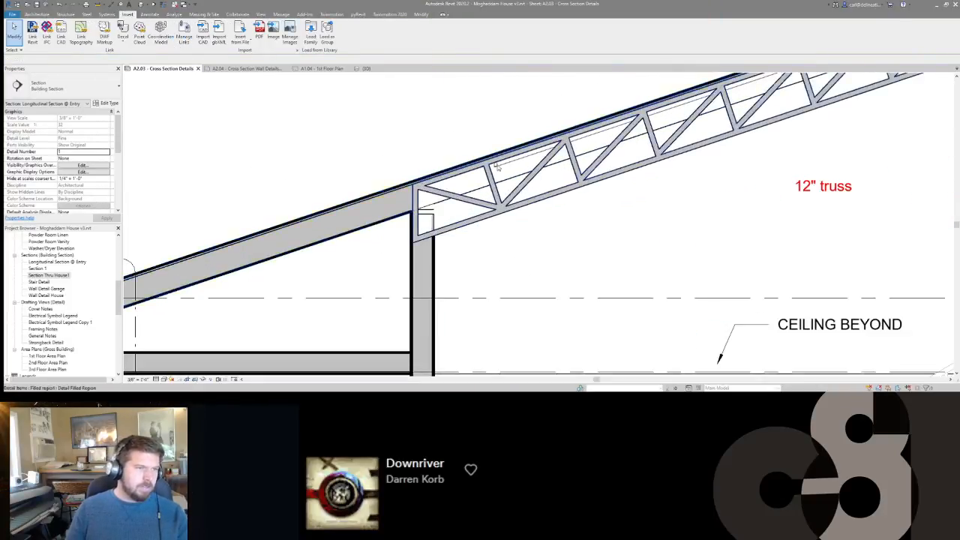
Hide the roof's underside edge running through the truss using Linework with the <Invisible lines> style.
{"action": "scroll", "coordinate": [496, 167], "scroll_direction": "up", "scroll_amount": 1}
{"action": "left_click", "coordinate": [504, 177]}
{"action": "key", "text": "Escape"}
{"action": "key", "text": "l"}
{"action": "key", "text": "w"}
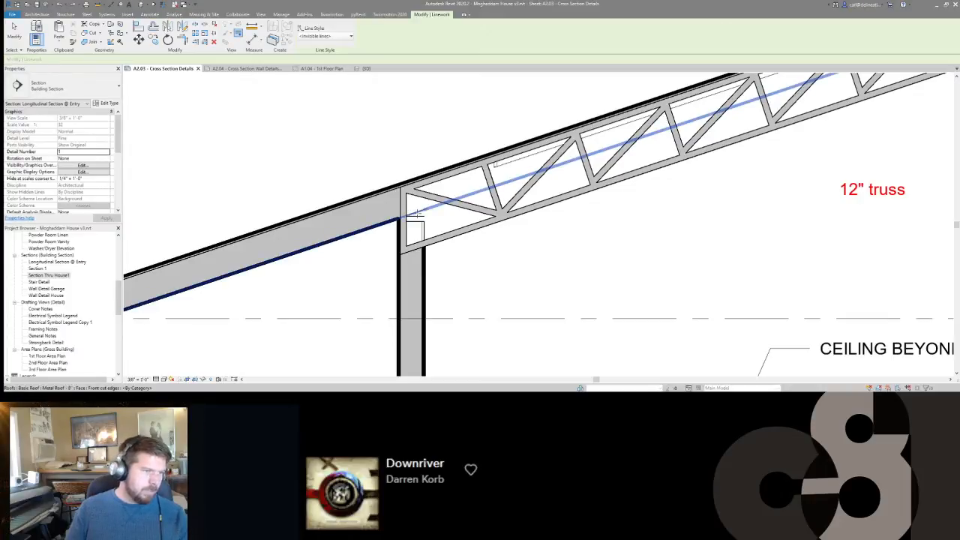
{"action": "scroll", "coordinate": [430, 208], "scroll_direction": "down", "scroll_amount": 1}
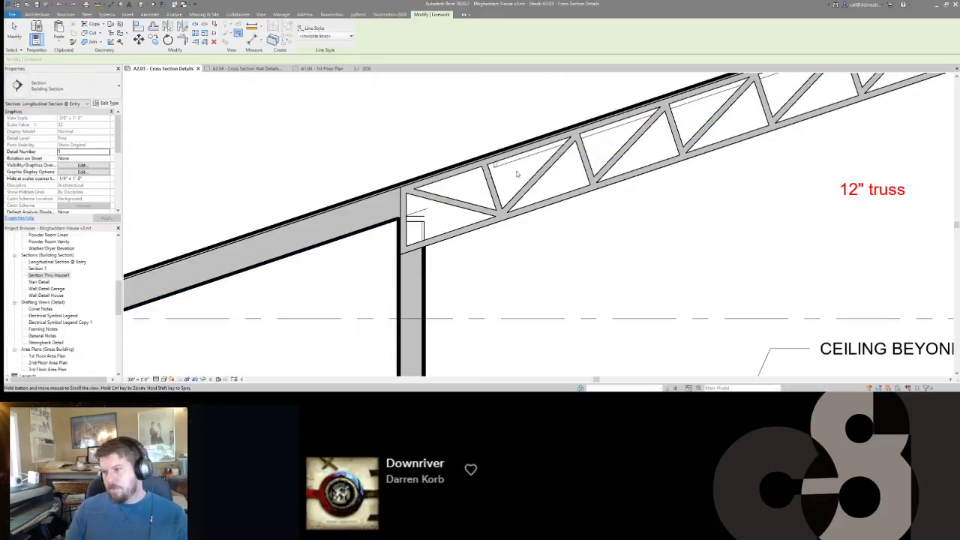
{"action": "scroll", "coordinate": [514, 171], "scroll_direction": "down", "scroll_amount": 1}
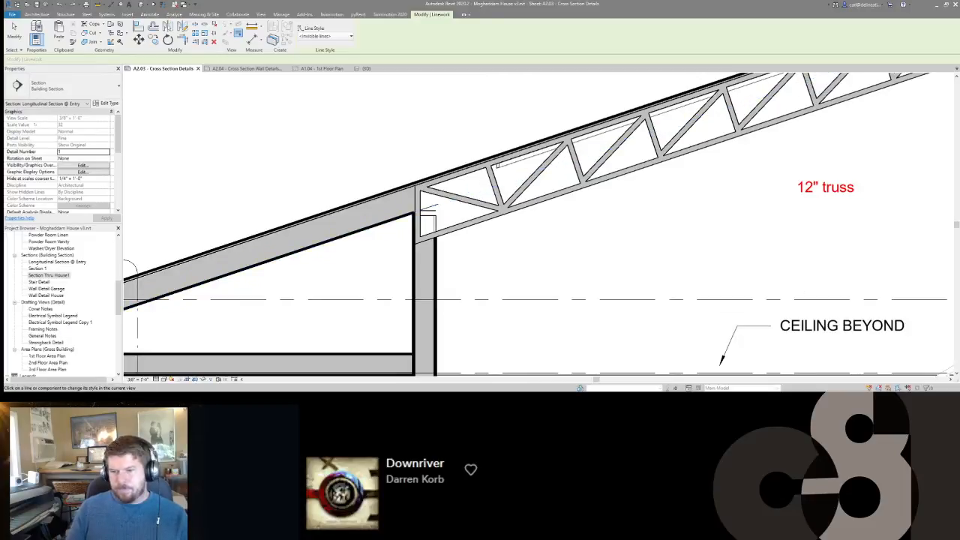
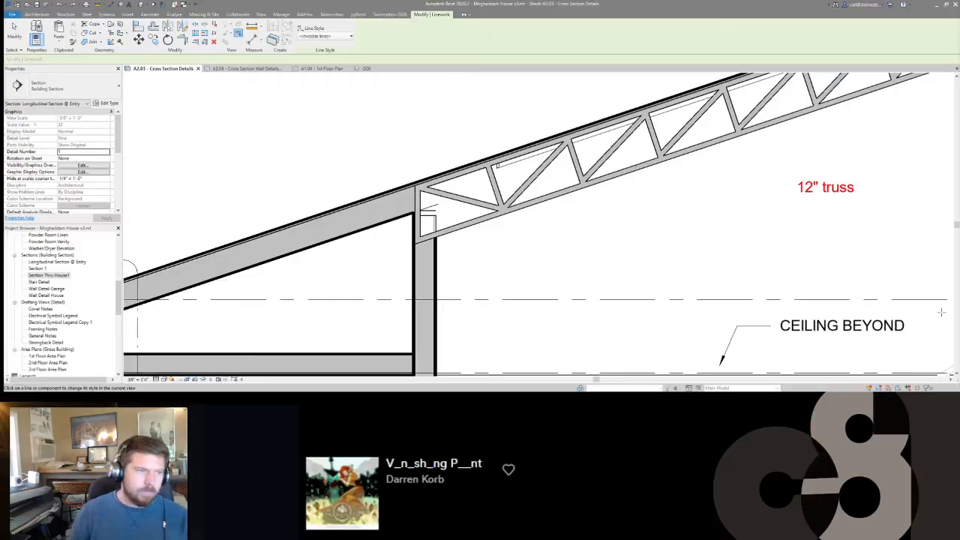
Hide the interior wall's vertical edge behind the truss using Linework, ending the <Invisible lines> segment at the lower chord's underside.
{"action": "scroll", "coordinate": [575, 247], "scroll_direction": "down", "scroll_amount": 6}
{"action": "middle_click_drag", "start_coordinate": [747, 153], "coordinate": [627, 207]}
{"action": "scroll", "coordinate": [784, 153], "scroll_direction": "up", "scroll_amount": 4}
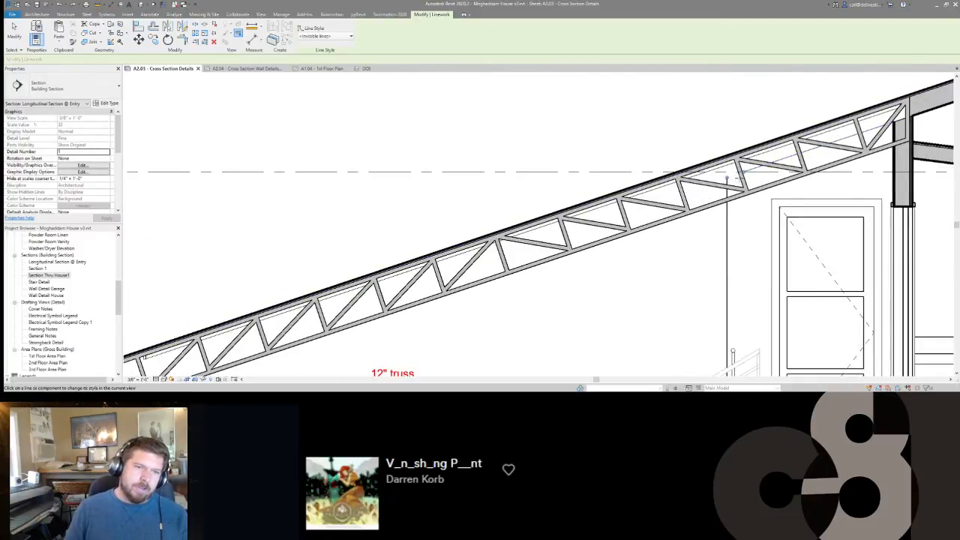
{"action": "left_click", "coordinate": [726, 247]}
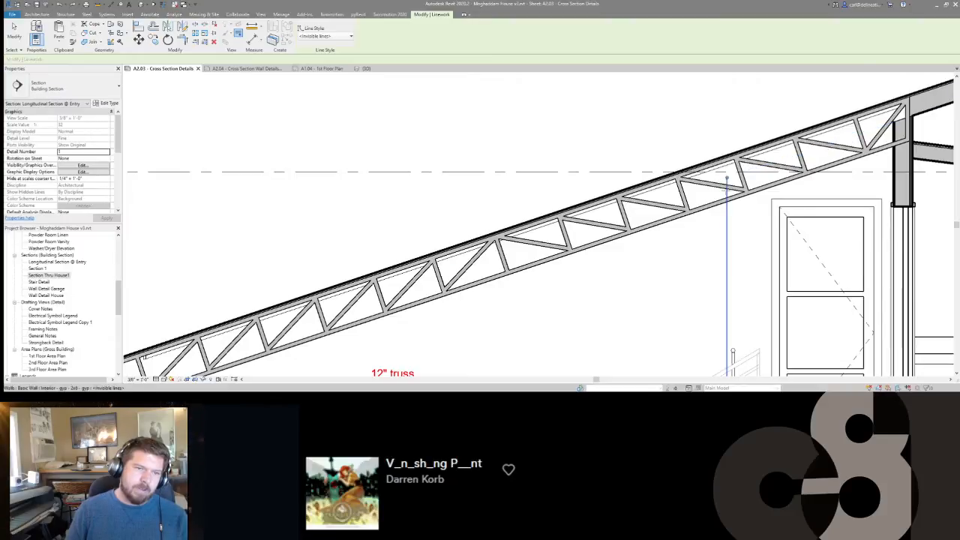
{"action": "middle_click_drag", "start_coordinate": [726, 247], "coordinate": [712, 150]}
{"action": "scroll", "coordinate": [712, 150], "scroll_direction": "down", "scroll_amount": 3}
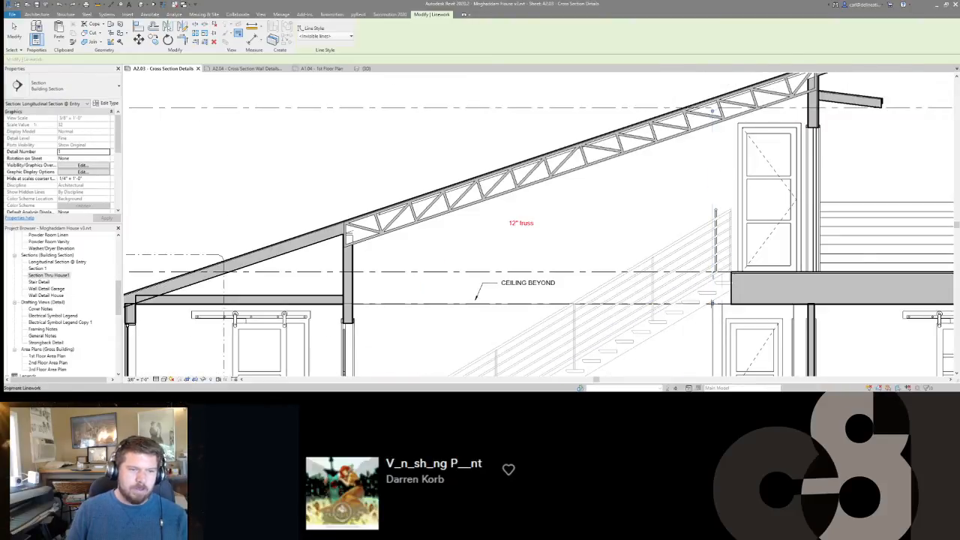
{"action": "scroll", "coordinate": [656, 168], "scroll_direction": "up", "scroll_amount": 3}
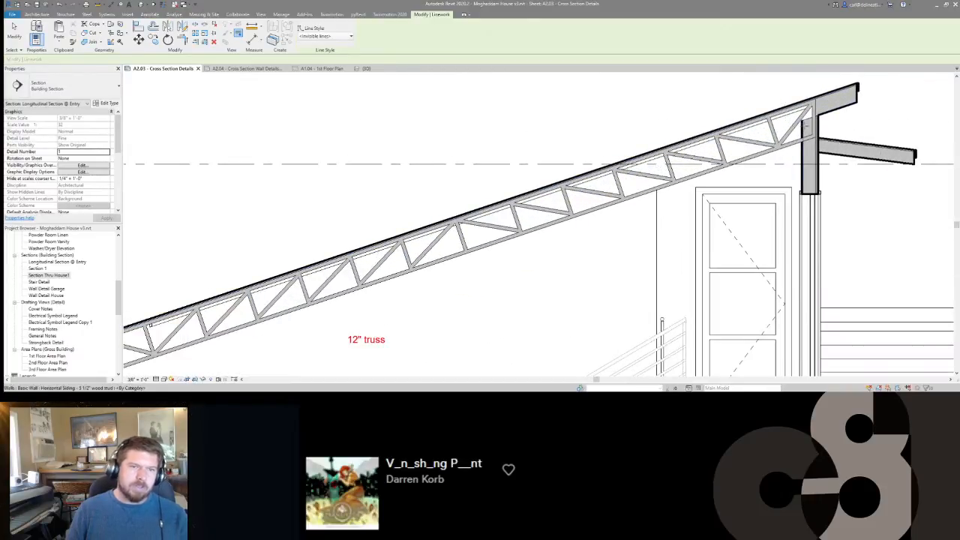
{"action": "scroll", "coordinate": [804, 124], "scroll_direction": "up", "scroll_amount": 2}
{"action": "key", "text": "Escape"}
Trim the high-end wall's thin finish layer on the truss side with a short cut profile line along the lower chord's underside.
{"action": "left_click", "coordinate": [802, 138]}
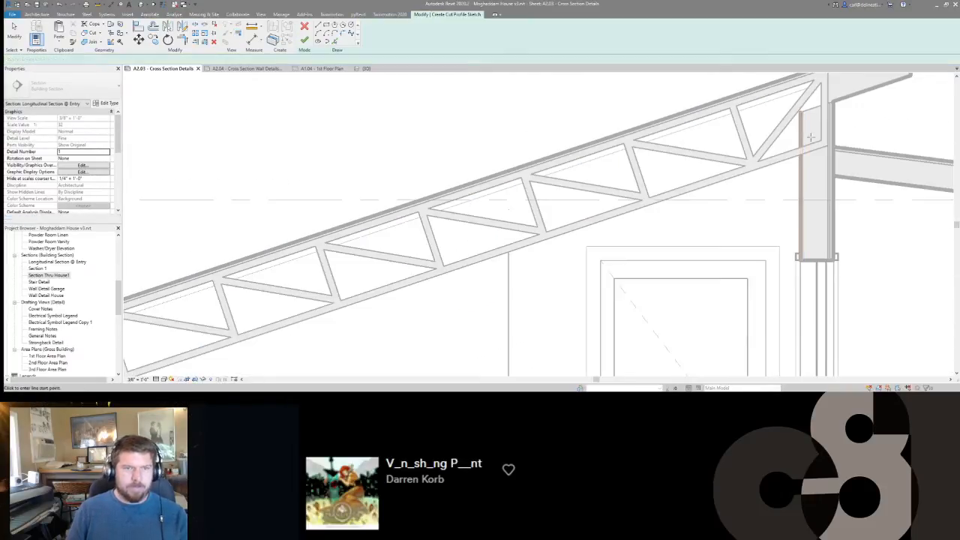
{"action": "scroll", "coordinate": [802, 149], "scroll_direction": "up", "scroll_amount": 3}
{"action": "left_click", "coordinate": [798, 162]}
{"action": "scroll", "coordinate": [796, 162], "scroll_direction": "up", "scroll_amount": 2}
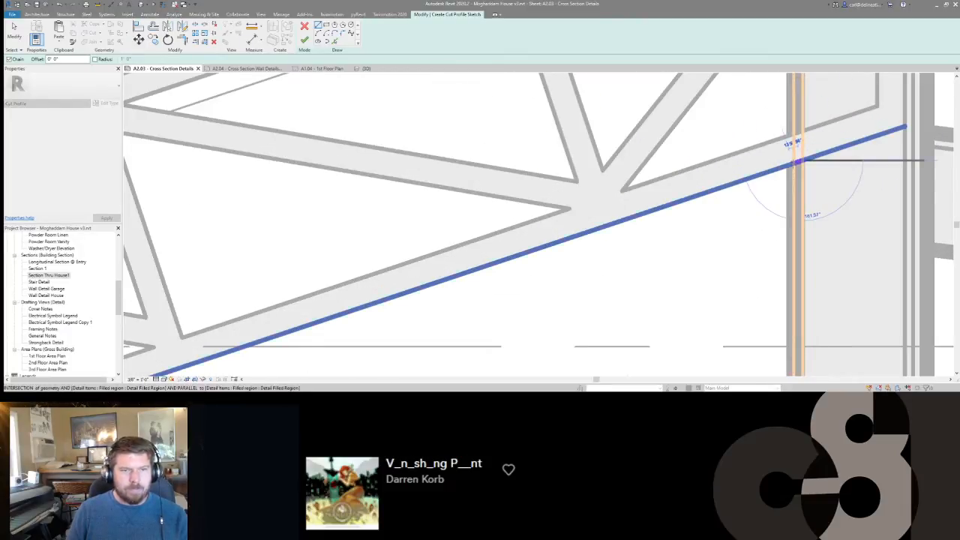
{"action": "left_click", "coordinate": [793, 163]}
{"action": "scroll", "coordinate": [792, 162], "scroll_direction": "down", "scroll_amount": 1}
{"action": "key", "text": "f"}
{"action": "key", "text": "f"}
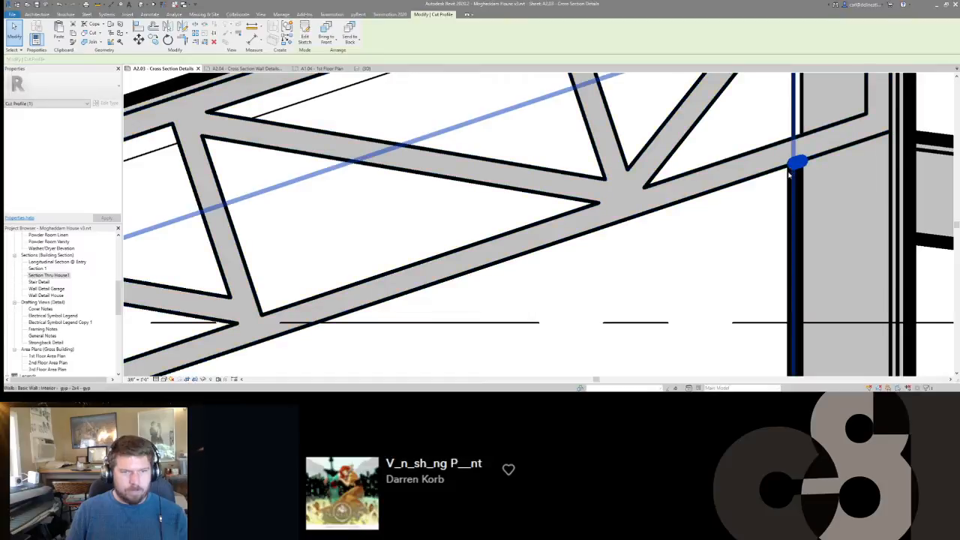
{"action": "key", "text": "Escape"}
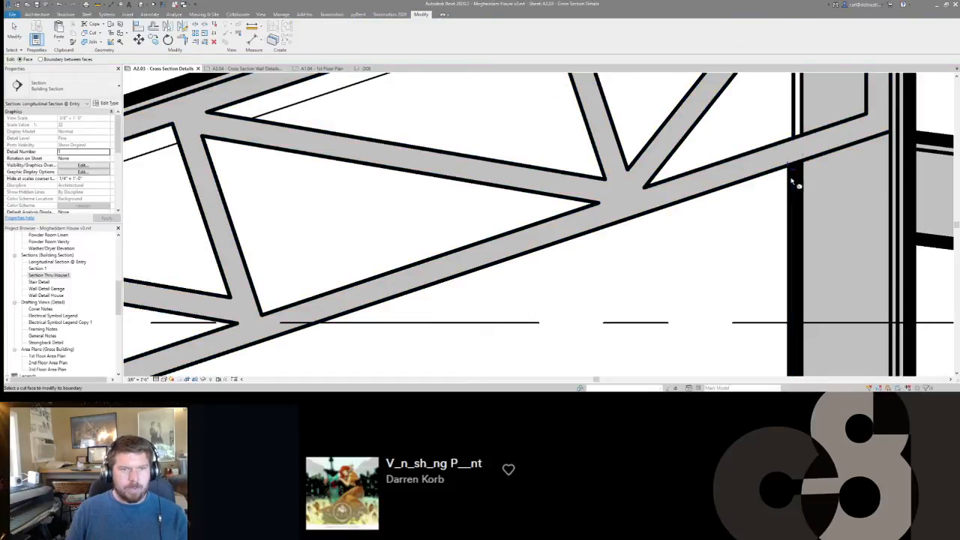
Cut the high-end wall's stud core back to the truss with a sloped cut profile line along the lower chord's underside.
{"action": "scroll", "coordinate": [792, 183], "scroll_direction": "down", "scroll_amount": 3}
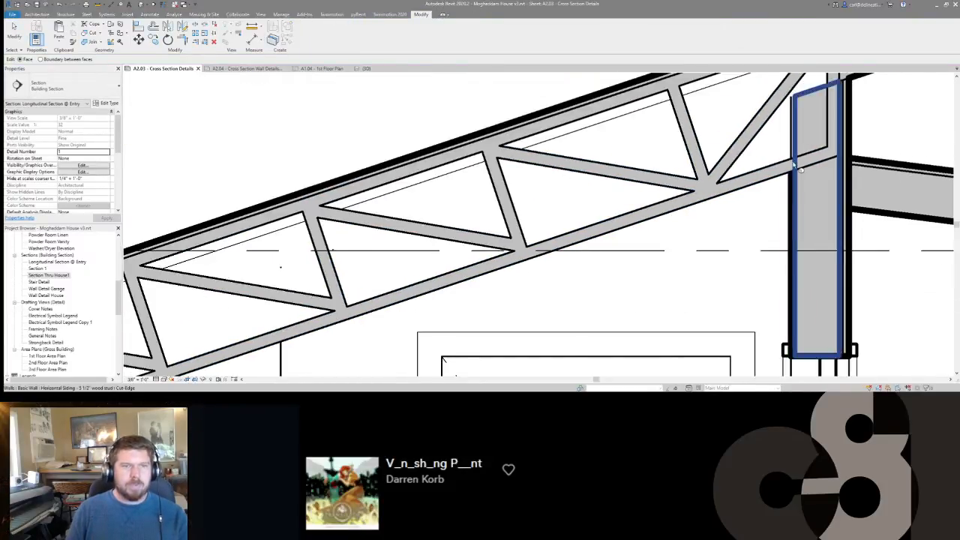
{"action": "key", "text": "c"}
{"action": "key", "text": "p"}
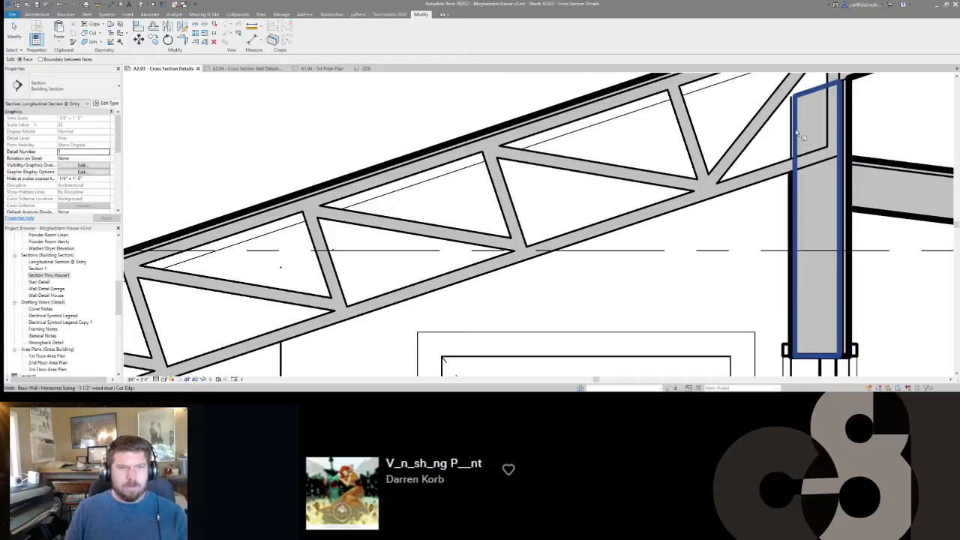
{"action": "left_click", "coordinate": [797, 133]}
{"action": "left_click", "coordinate": [796, 170]}
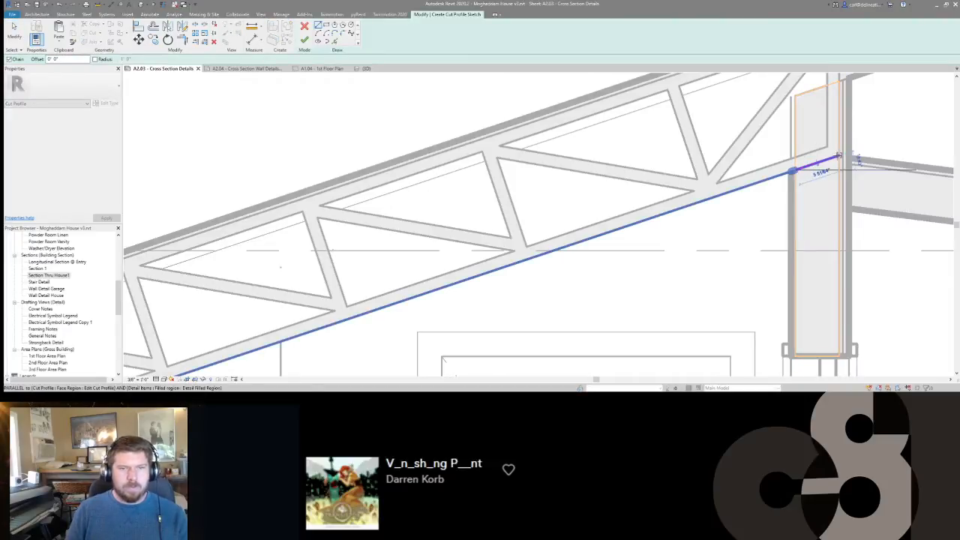
{"action": "left_click", "coordinate": [839, 156]}
{"action": "key", "text": "f"}
{"action": "key", "text": "f"}
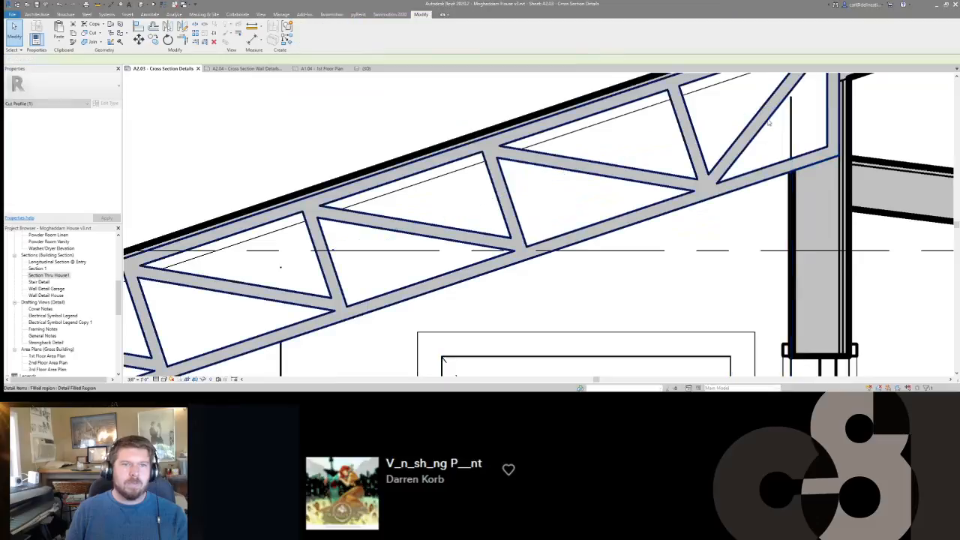
{"action": "key", "text": "Escape"}
Hide the gyp wall's leftover vertical edge behind the truss's high end using Linework with the <Invisible lines> style.
{"action": "left_click", "coordinate": [786, 122]}
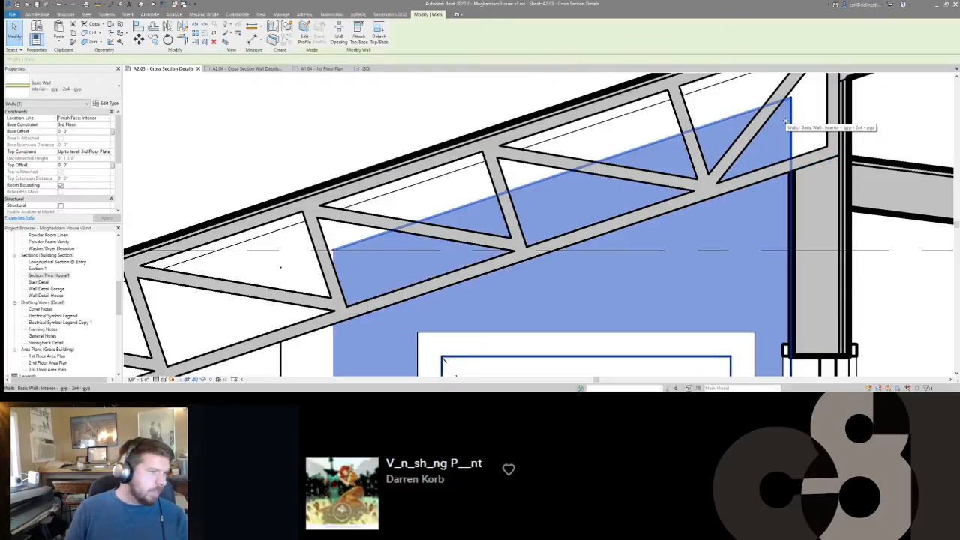
{"action": "scroll", "coordinate": [786, 120], "scroll_direction": "down", "scroll_amount": 3}
{"action": "scroll", "coordinate": [786, 120], "scroll_direction": "up", "scroll_amount": 3}
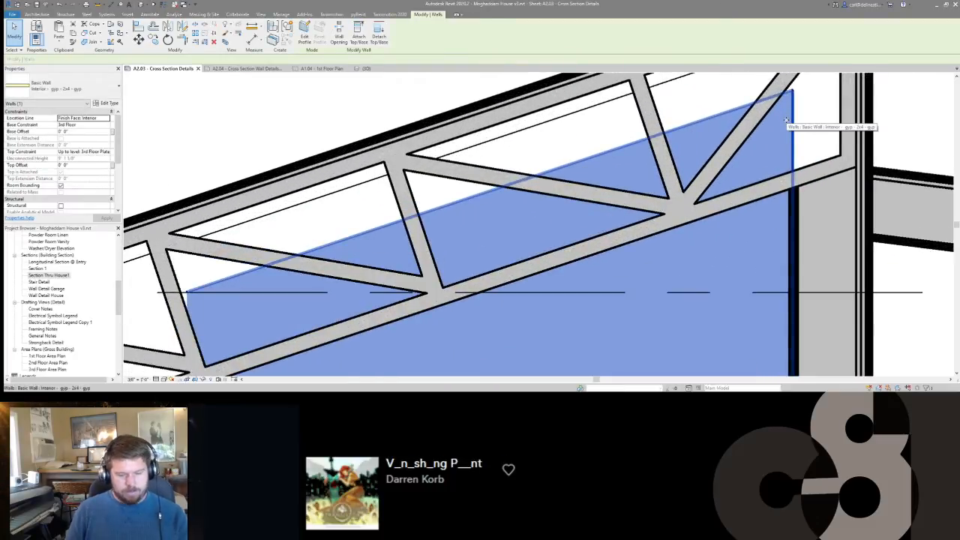
{"action": "key", "text": "l"}
{"action": "key", "text": "w"}
{"action": "left_click", "coordinate": [788, 122]}
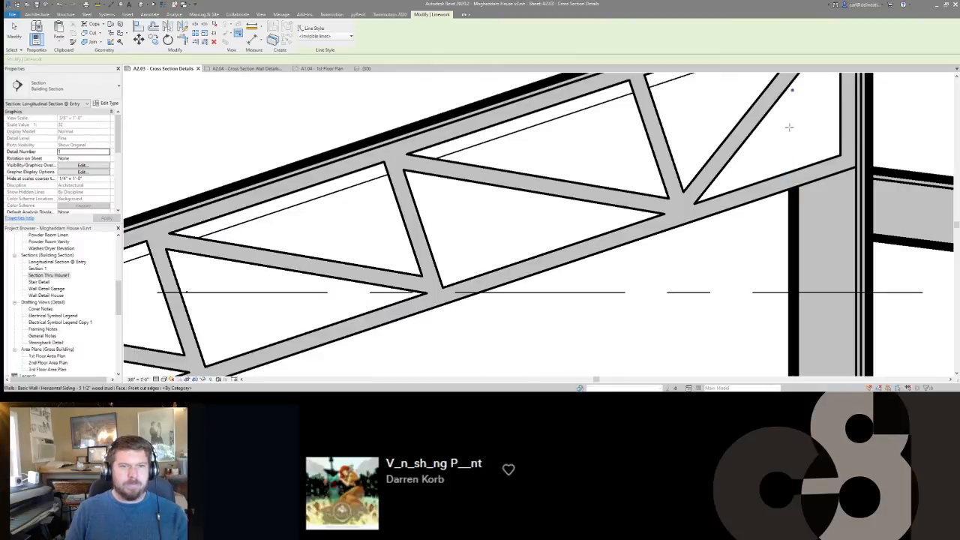
{"action": "scroll", "coordinate": [752, 173], "scroll_direction": "down", "scroll_amount": 4}
{"action": "key", "text": "Escape"}
{"action": "scroll", "coordinate": [685, 168], "scroll_direction": "down", "scroll_amount": 2}
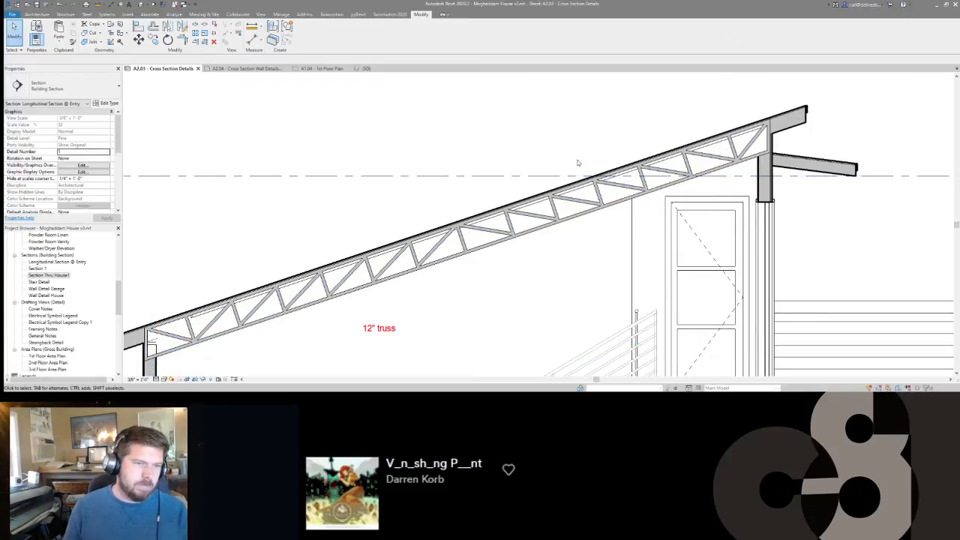
{"action": "scroll", "coordinate": [657, 166], "scroll_direction": "up", "scroll_amount": 2}
{"action": "scroll", "coordinate": [656, 166], "scroll_direction": "up", "scroll_amount": 1}
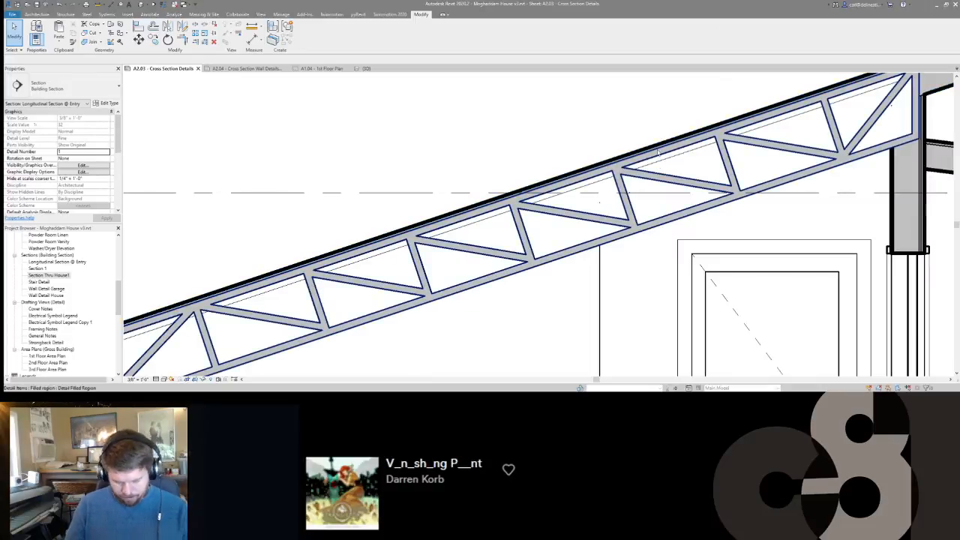
{"action": "key", "text": "l"}
{"action": "key", "text": "w"}
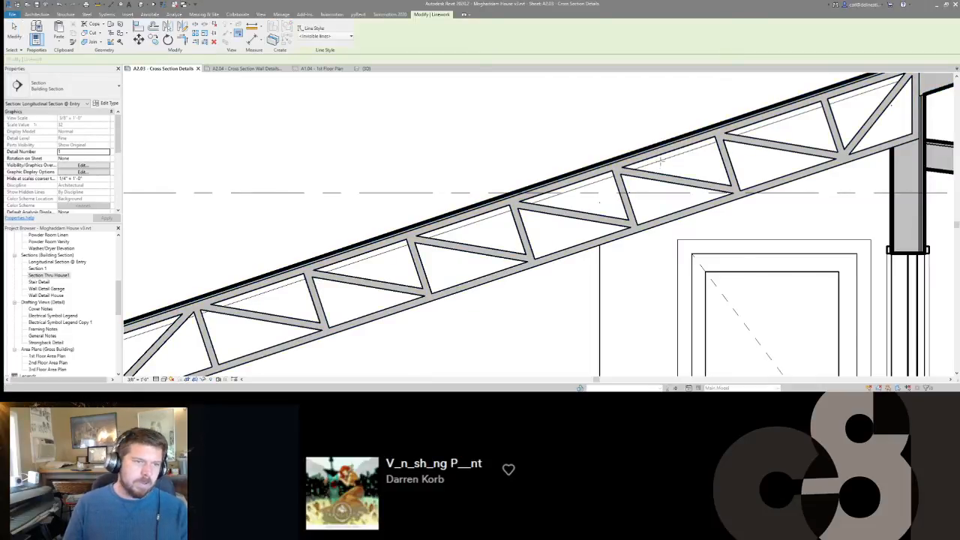
{"action": "scroll", "coordinate": [659, 161], "scroll_direction": "down", "scroll_amount": 5}
{"action": "key", "text": "Escape"}
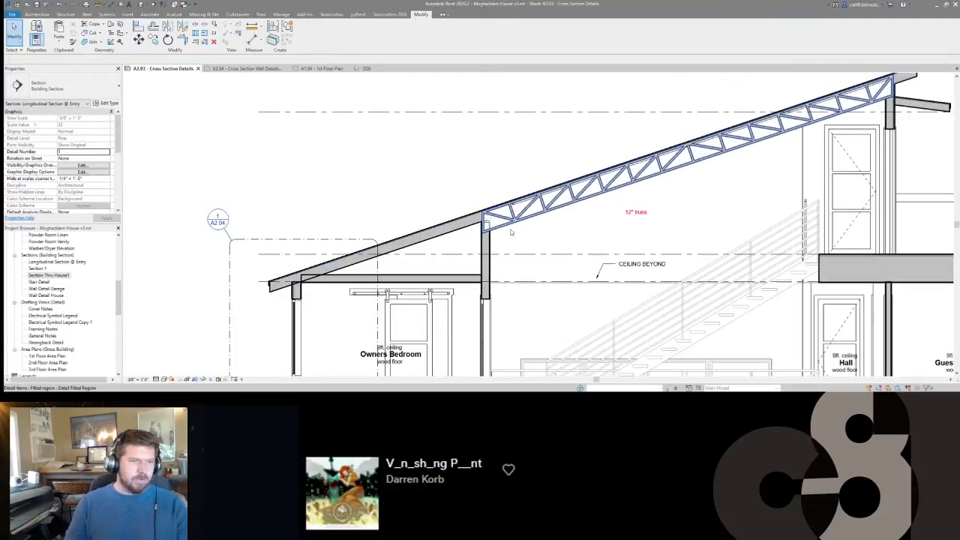
Temporarily hide the Horizontal Siding wall seen beyond, beneath the truss.
{"action": "scroll", "coordinate": [510, 213], "scroll_direction": "up", "scroll_amount": 3}
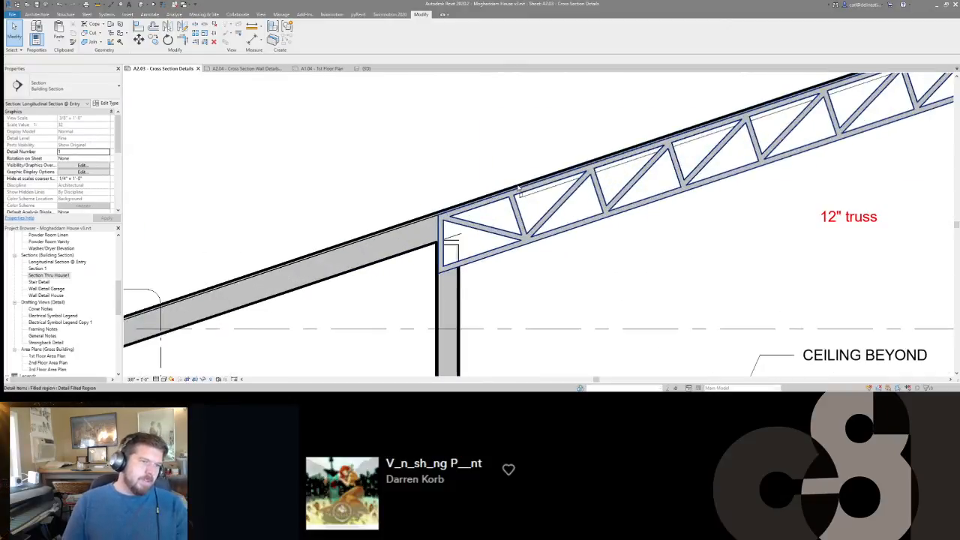
{"action": "left_click", "coordinate": [517, 188]}
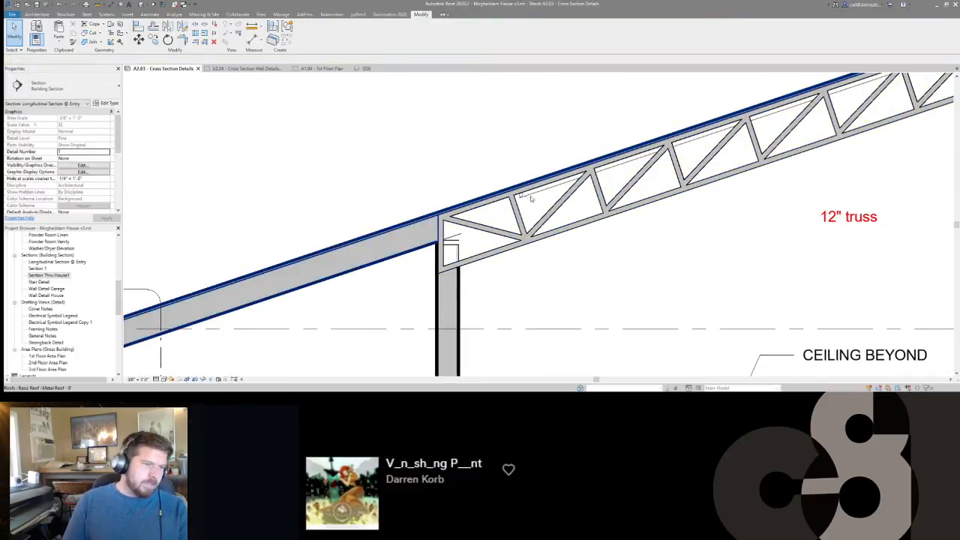
{"action": "scroll", "coordinate": [532, 196], "scroll_direction": "down", "scroll_amount": 3}
{"action": "left_click", "coordinate": [597, 235]}
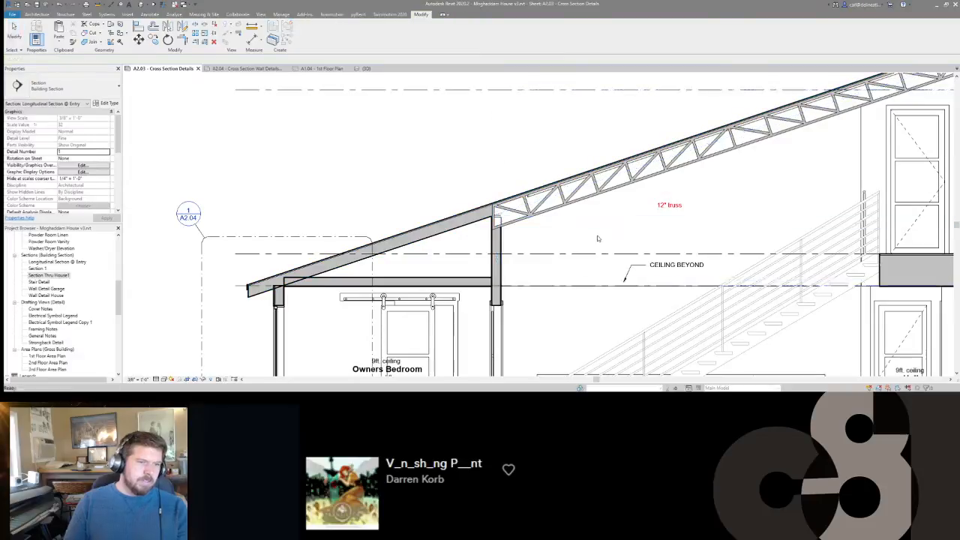
{"action": "left_click", "coordinate": [583, 303]}
{"action": "left_click", "coordinate": [575, 274]}
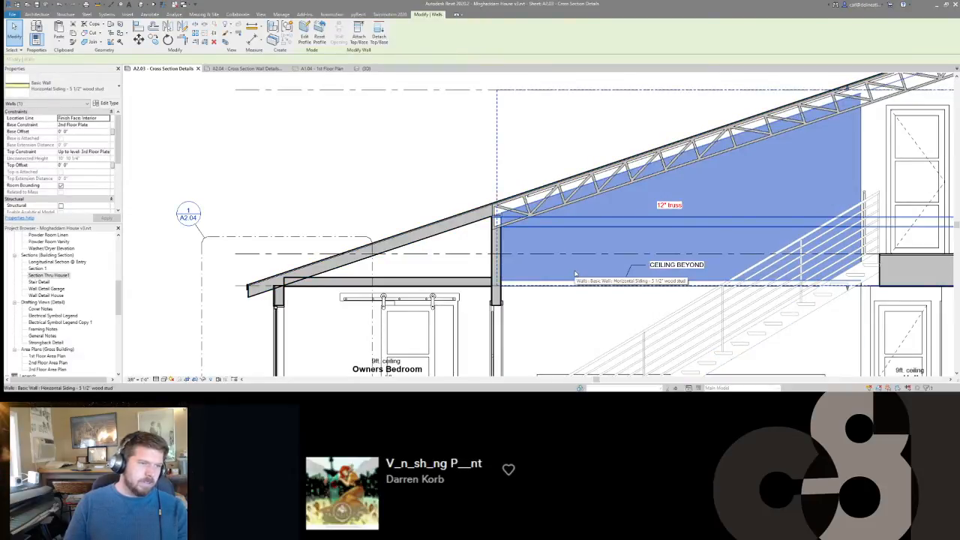
{"action": "key", "text": "h"}
{"action": "key", "text": "h"}
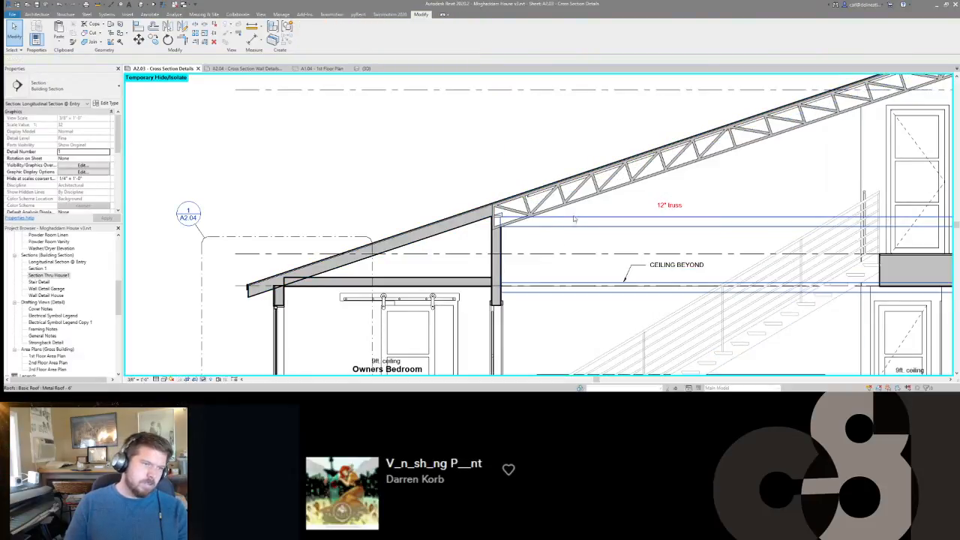
Examine which element the thin lines below the truss's upper chord belong to, selecting the roof and the fascia and following them along the truss.
{"action": "left_click", "coordinate": [533, 195]}
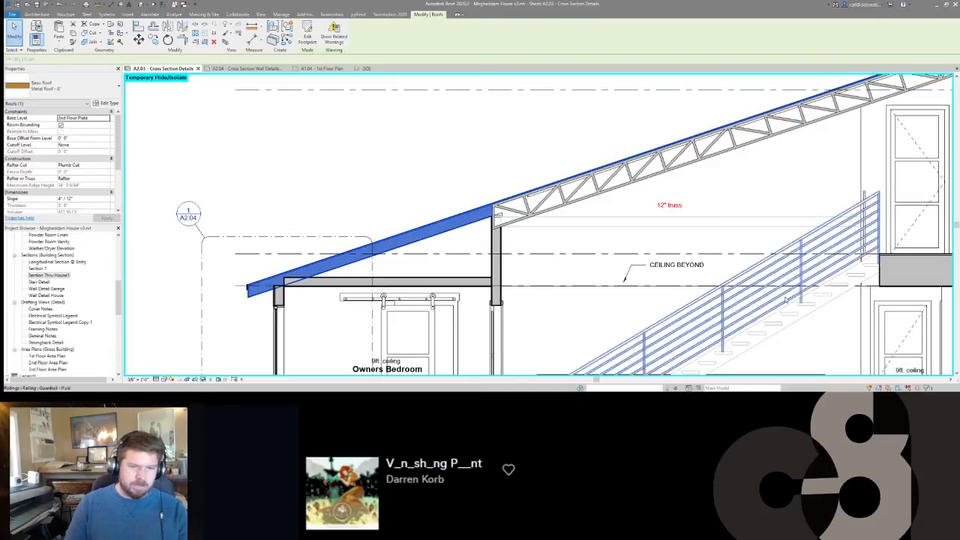
{"action": "scroll", "coordinate": [535, 190], "scroll_direction": "up", "scroll_amount": 5}
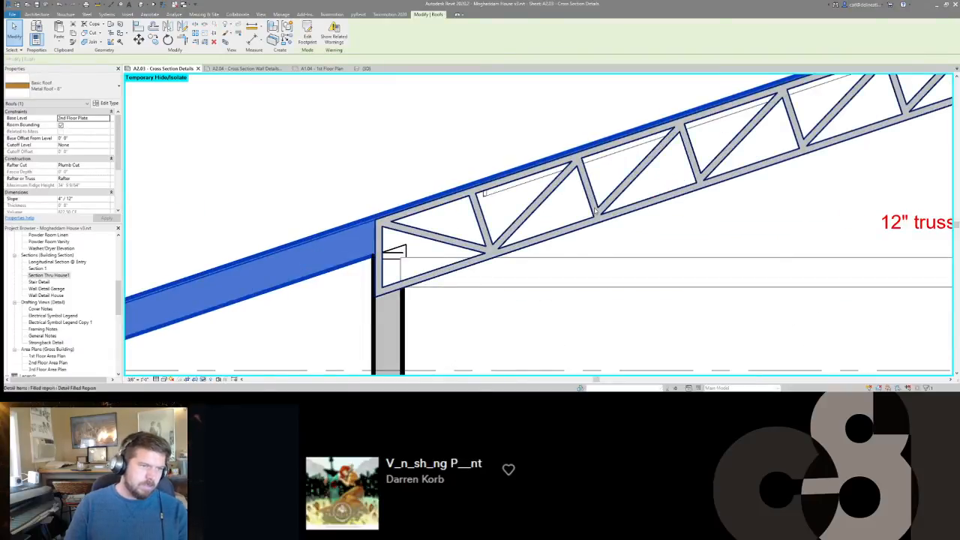
{"action": "left_click_drag", "start_coordinate": [664, 231], "coordinate": [561, 117]}
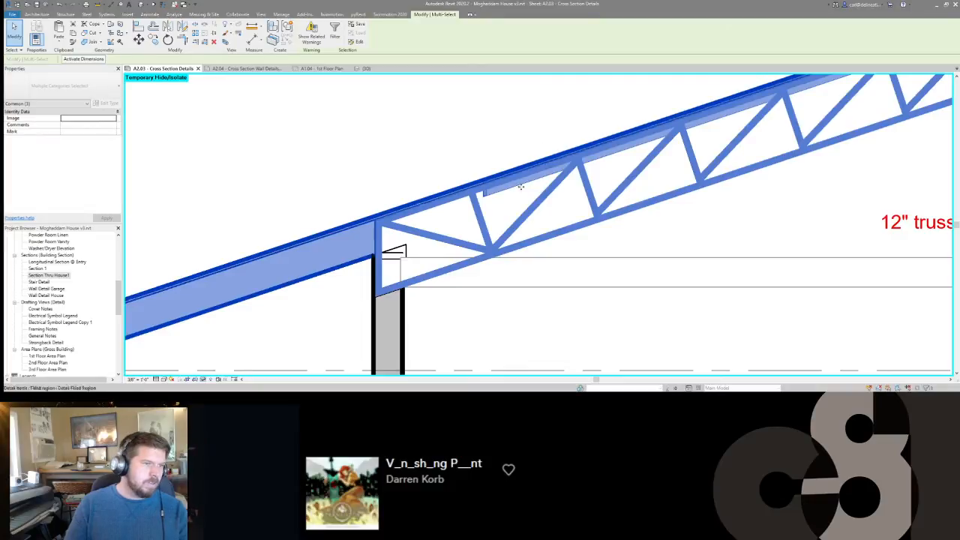
{"action": "left_click", "coordinate": [527, 208], "text": "shift"}
{"action": "left_click", "coordinate": [307, 265]}
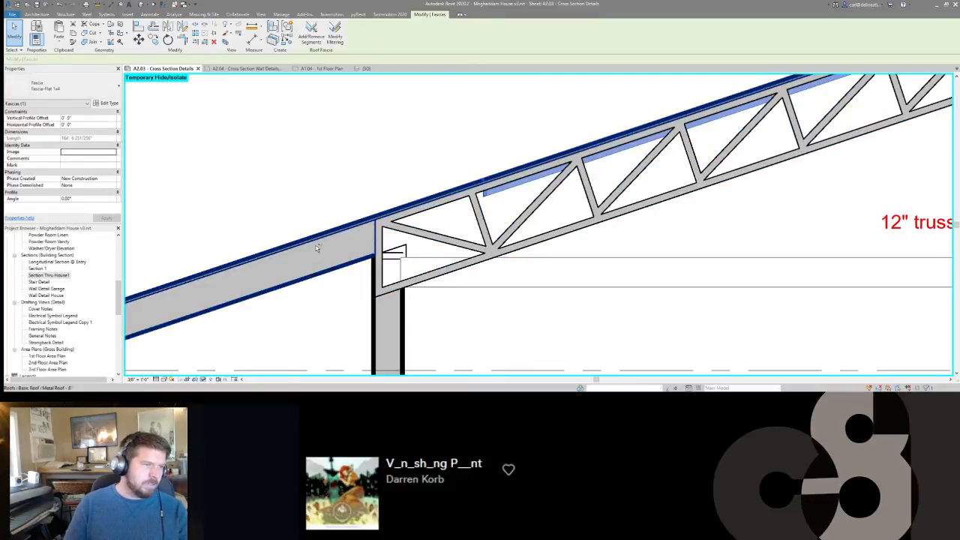
{"action": "scroll", "coordinate": [614, 257], "scroll_direction": "down", "scroll_amount": 5}
{"action": "scroll", "coordinate": [614, 256], "scroll_direction": "up", "scroll_amount": 3}
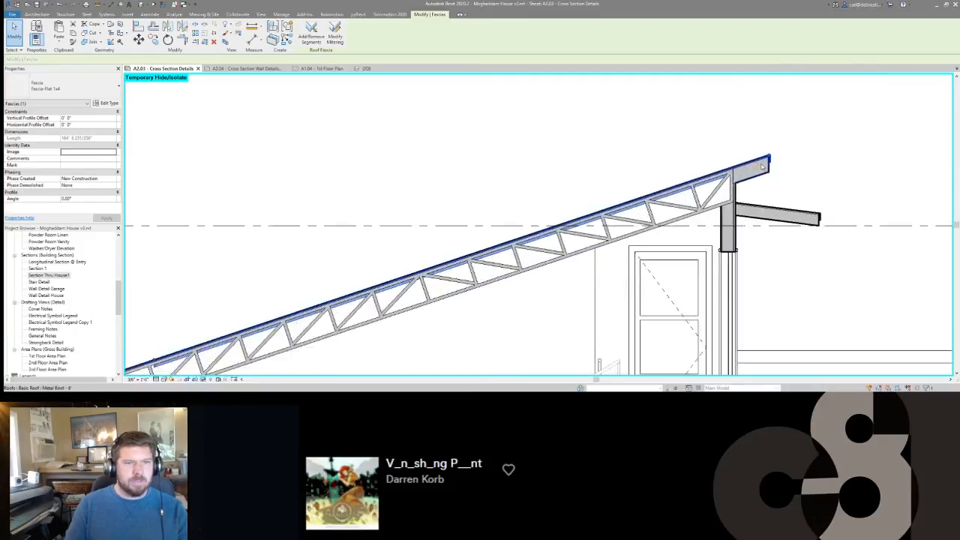
{"action": "scroll", "coordinate": [432, 270], "scroll_direction": "down", "scroll_amount": 4}
{"action": "scroll", "coordinate": [439, 267], "scroll_direction": "up", "scroll_amount": 5}
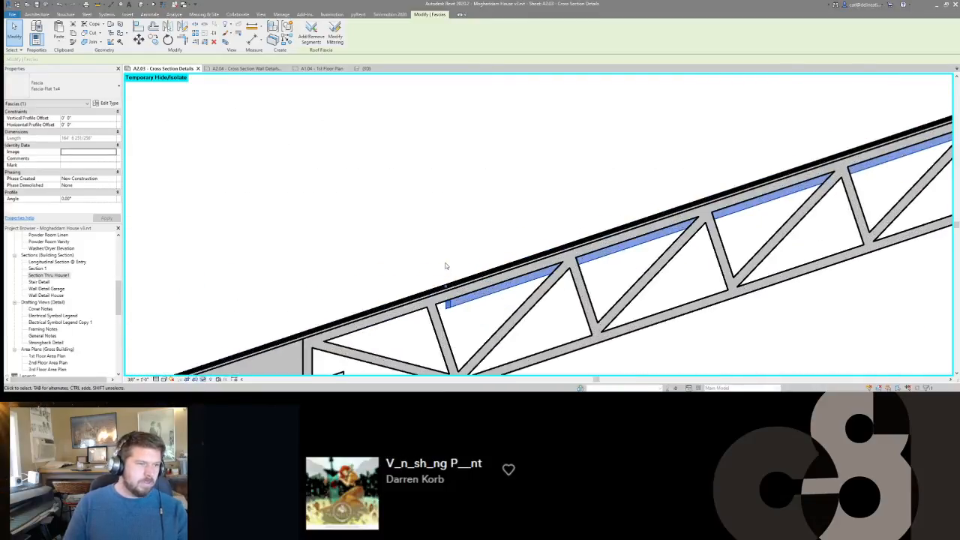
{"action": "key", "text": "l"}
{"action": "key", "text": "w"}
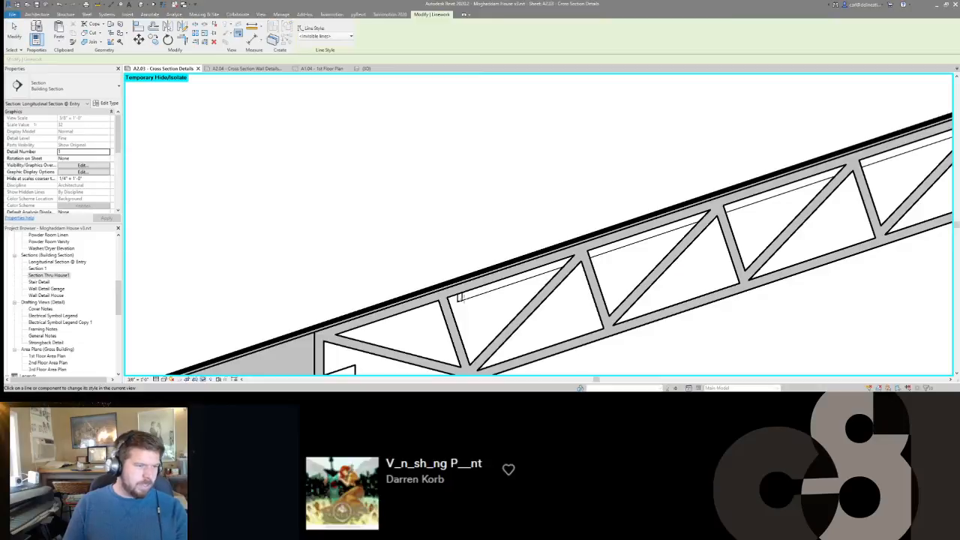
{"action": "key", "text": "Escape"}
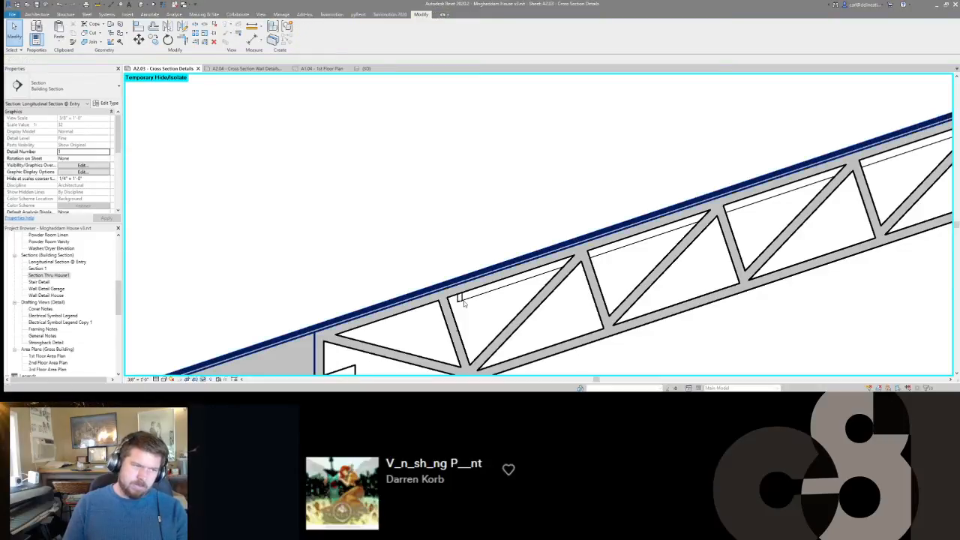
{"action": "scroll", "coordinate": [462, 304], "scroll_direction": "down", "scroll_amount": 4}
{"action": "scroll", "coordinate": [463, 304], "scroll_direction": "down", "scroll_amount": 2}
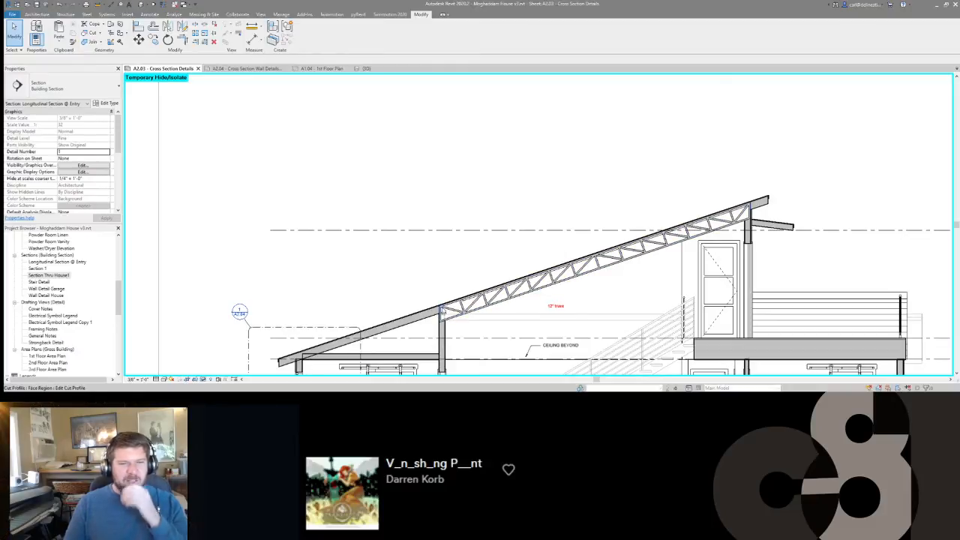
{"action": "scroll", "coordinate": [459, 309], "scroll_direction": "up", "scroll_amount": 5}
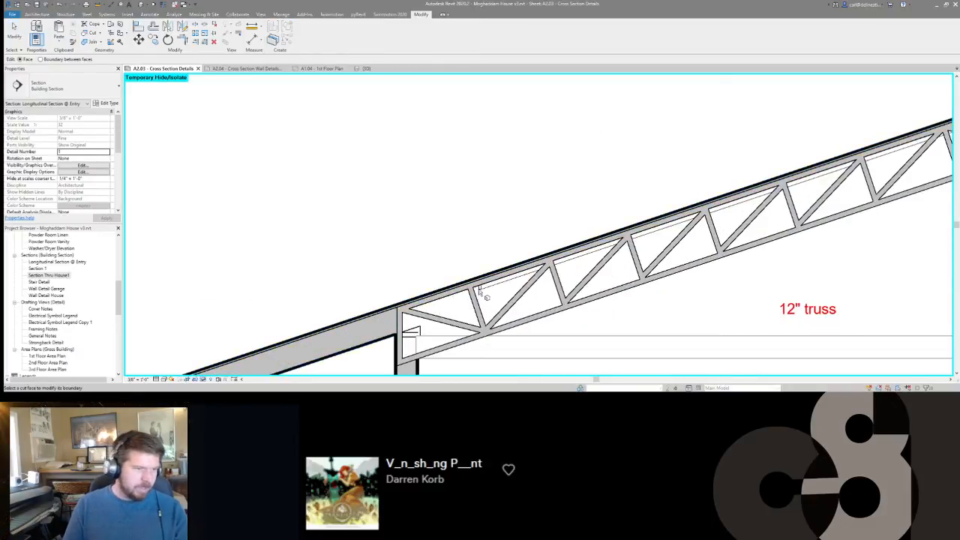
{"action": "scroll", "coordinate": [482, 290], "scroll_direction": "down", "scroll_amount": 4}
{"action": "scroll", "coordinate": [740, 195], "scroll_direction": "up", "scroll_amount": 3}
{"action": "scroll", "coordinate": [739, 195], "scroll_direction": "down", "scroll_amount": 1}
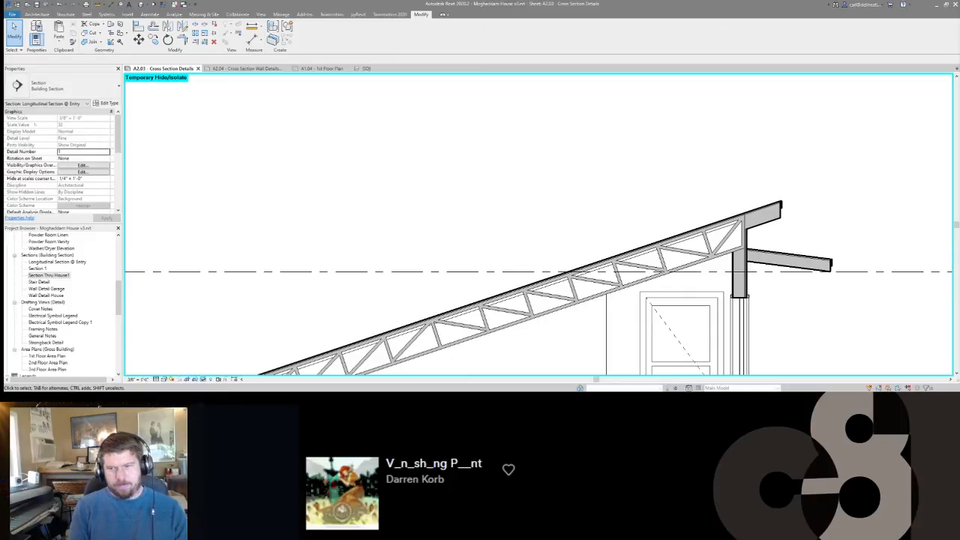
Place two flat Nominal Cut Lumber-Section 2x6 detail components as a double top plate on the low-end wall beneath the truss.
{"action": "scroll", "coordinate": [707, 175], "scroll_direction": "down", "scroll_amount": 3}
{"action": "middle_click_drag", "start_coordinate": [649, 234], "coordinate": [806, 180]}
{"action": "scroll", "coordinate": [585, 252], "scroll_direction": "up", "scroll_amount": 4}
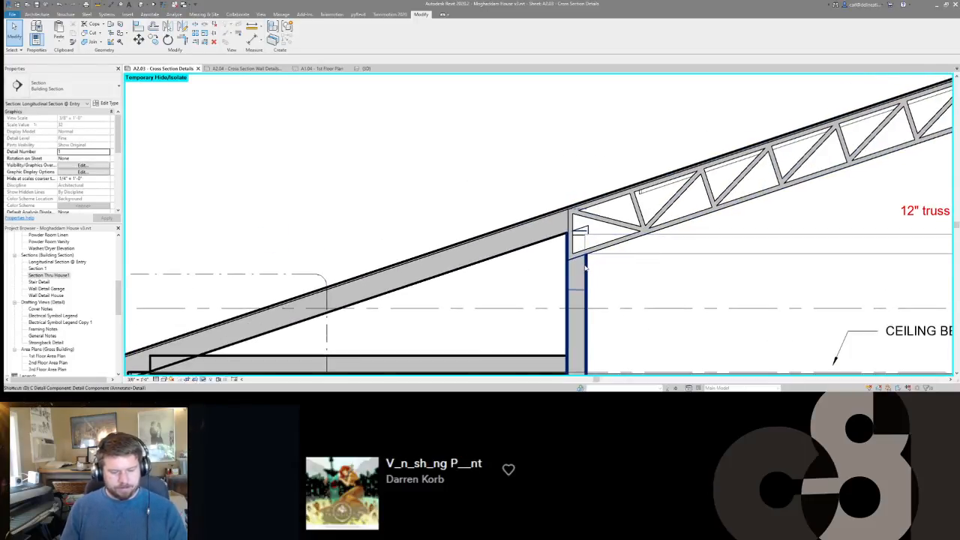
{"action": "key", "text": "d"}
{"action": "key", "text": "c"}
{"action": "left_click", "coordinate": [67, 87]}
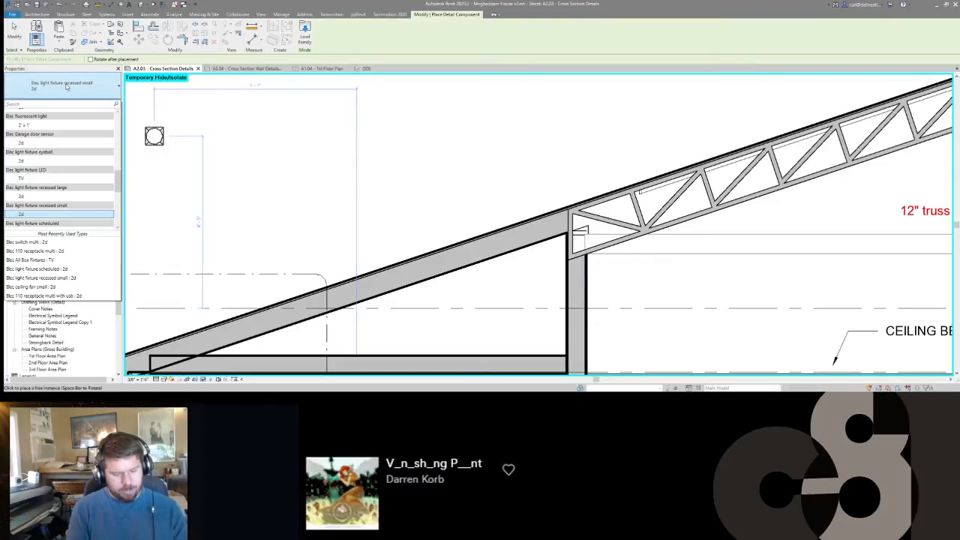
{"action": "type", "text": "dim"}
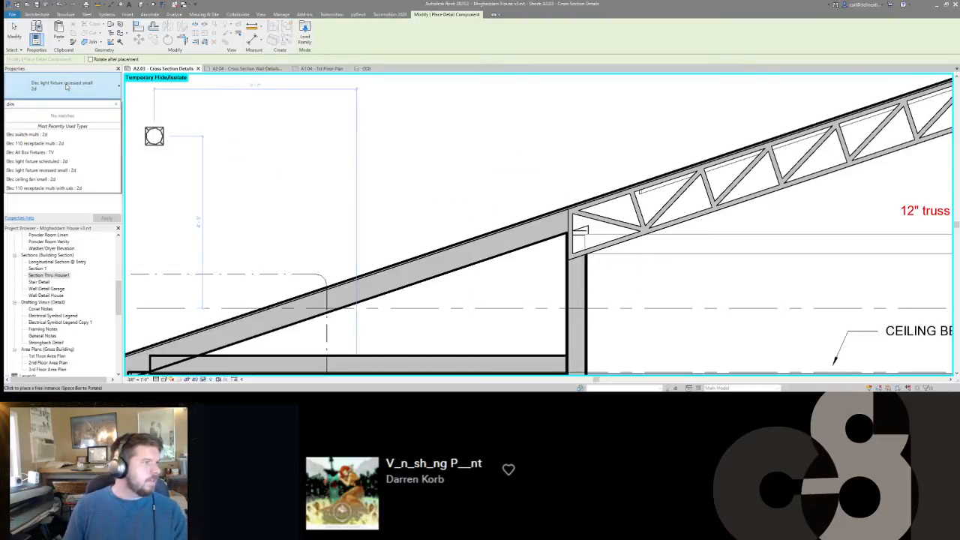
{"action": "key", "text": "BackSpace"}
{"action": "key", "text": "BackSpace"}
{"action": "key", "text": "BackSpace"}
{"action": "type", "text": "nom"}
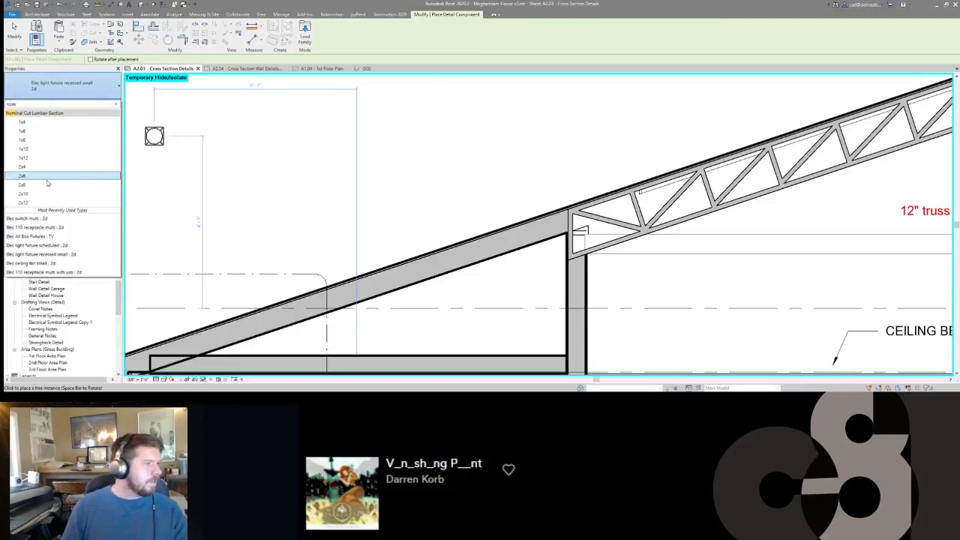
{"action": "left_click", "coordinate": [50, 178]}
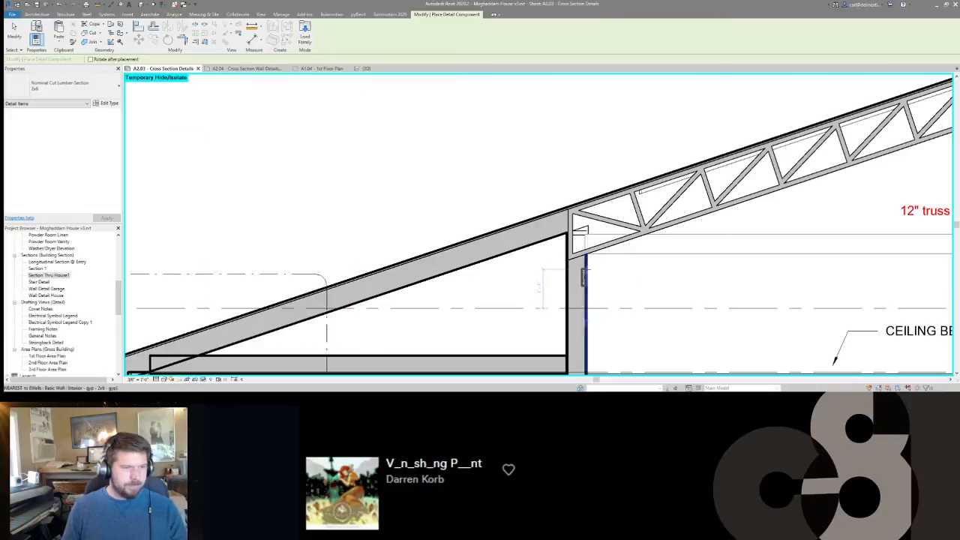
{"action": "left_click", "coordinate": [575, 265]}
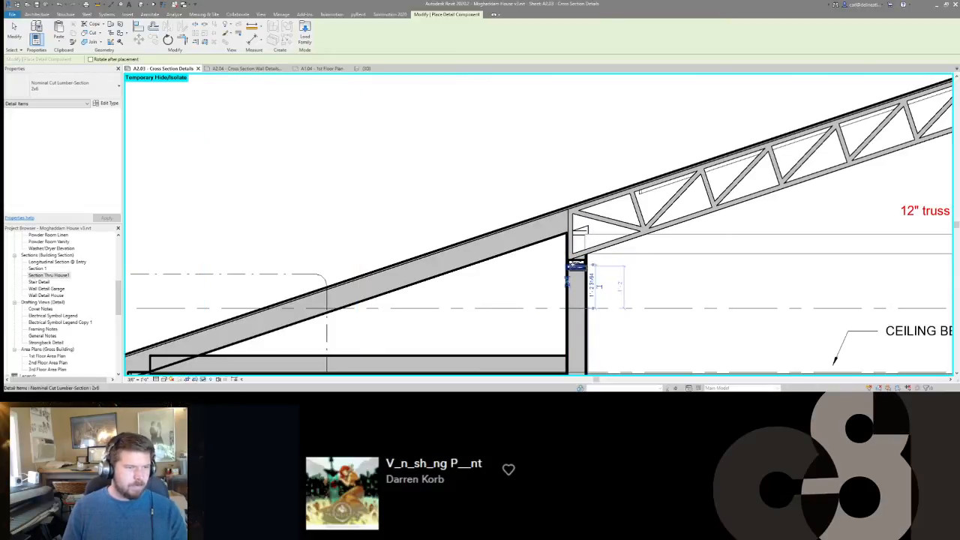
Stack two flat 2x6 lumber sections as top plates in the high-end wall beneath the truss.
{"action": "scroll", "coordinate": [296, 270], "scroll_direction": "down", "scroll_amount": 4}
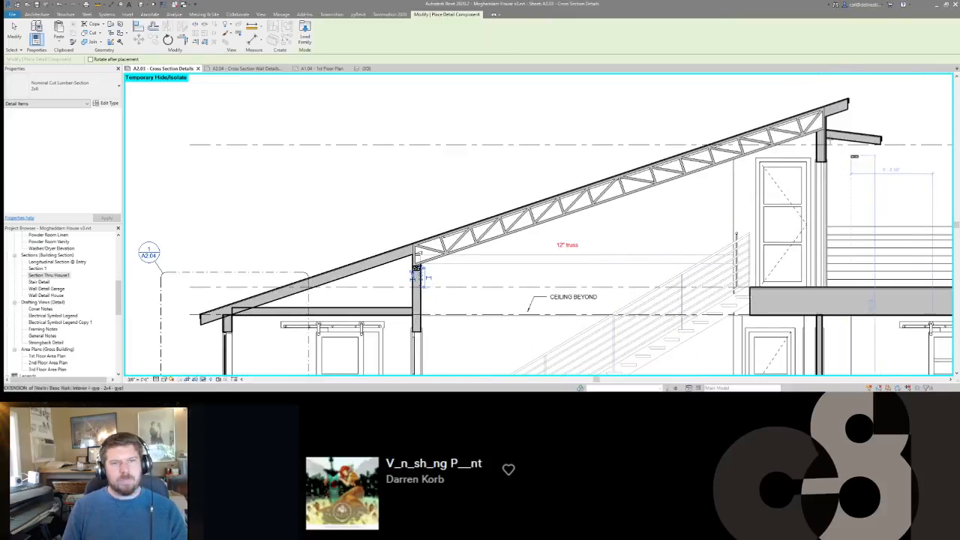
{"action": "scroll", "coordinate": [854, 156], "scroll_direction": "up", "scroll_amount": 5}
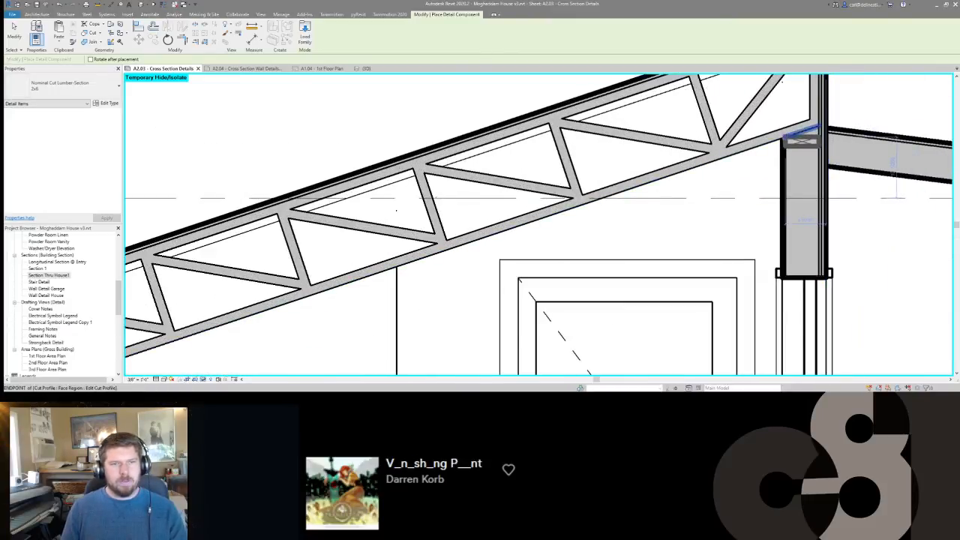
{"action": "left_click", "coordinate": [786, 144]}
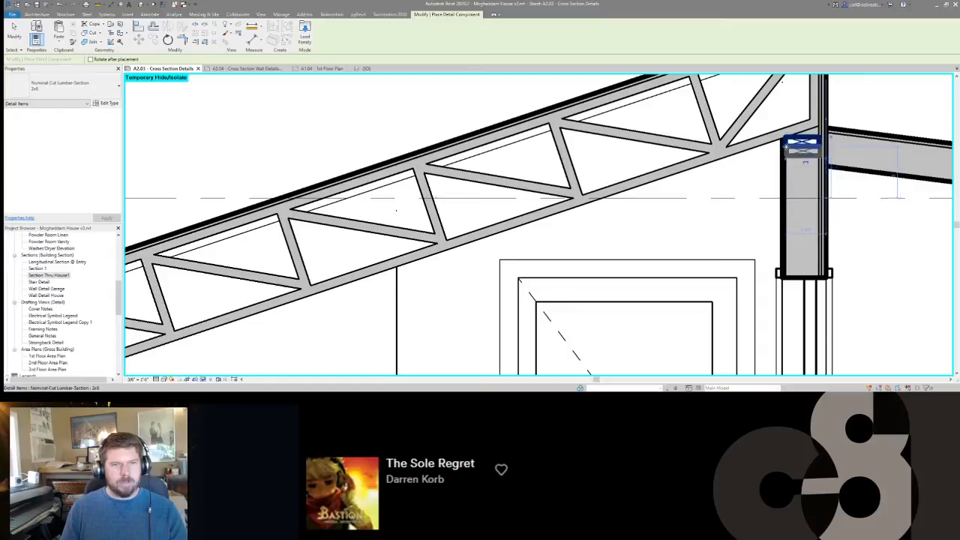
Try an upright 2x6 lumber section in the interior wall above the door opening beside the Owners Bedroom.
{"action": "scroll", "coordinate": [791, 146], "scroll_direction": "down", "scroll_amount": 4}
{"action": "scroll", "coordinate": [795, 139], "scroll_direction": "up", "scroll_amount": 3}
{"action": "scroll", "coordinate": [786, 175], "scroll_direction": "up", "scroll_amount": 2}
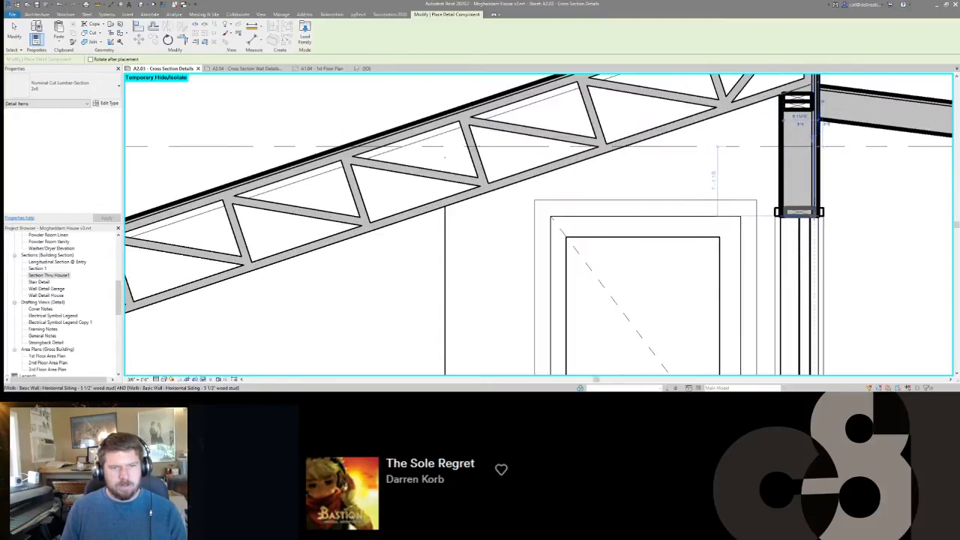
{"action": "scroll", "coordinate": [795, 210], "scroll_direction": "down", "scroll_amount": 3}
{"action": "middle_click_drag", "start_coordinate": [775, 216], "coordinate": [775, 194]}
{"action": "scroll", "coordinate": [775, 194], "scroll_direction": "down", "scroll_amount": 3}
{"action": "scroll", "coordinate": [450, 198], "scroll_direction": "up", "scroll_amount": 2}
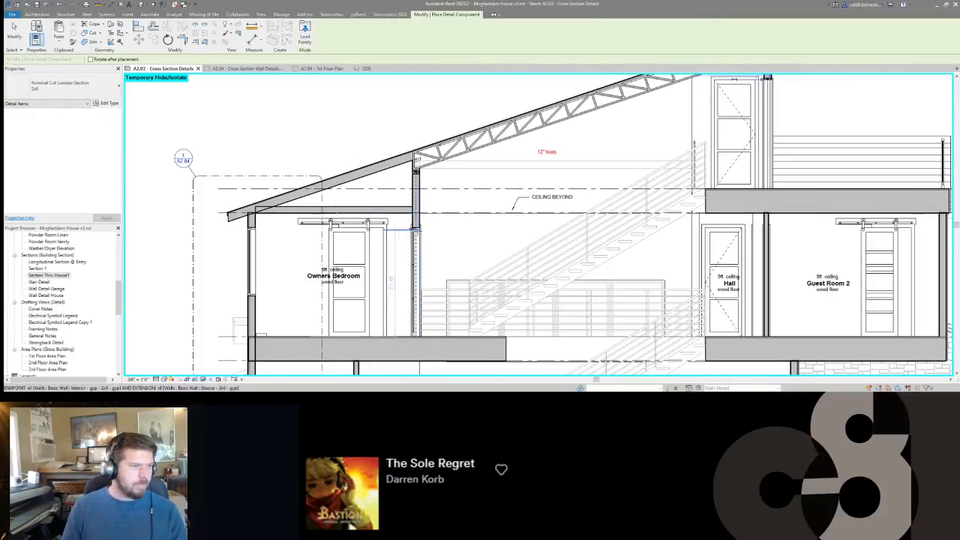
{"action": "scroll", "coordinate": [413, 225], "scroll_direction": "up", "scroll_amount": 1}
{"action": "scroll", "coordinate": [414, 225], "scroll_direction": "up", "scroll_amount": 4}
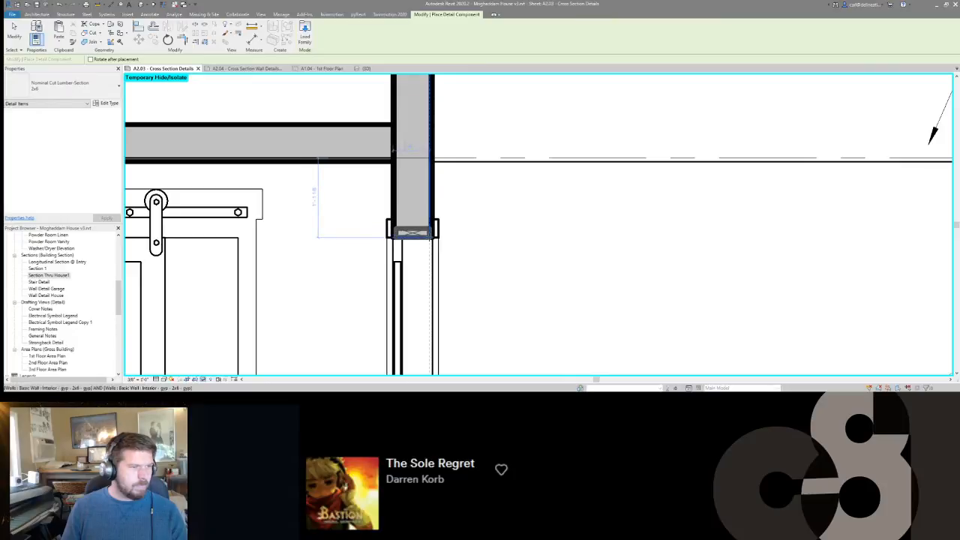
{"action": "key", "text": "space"}
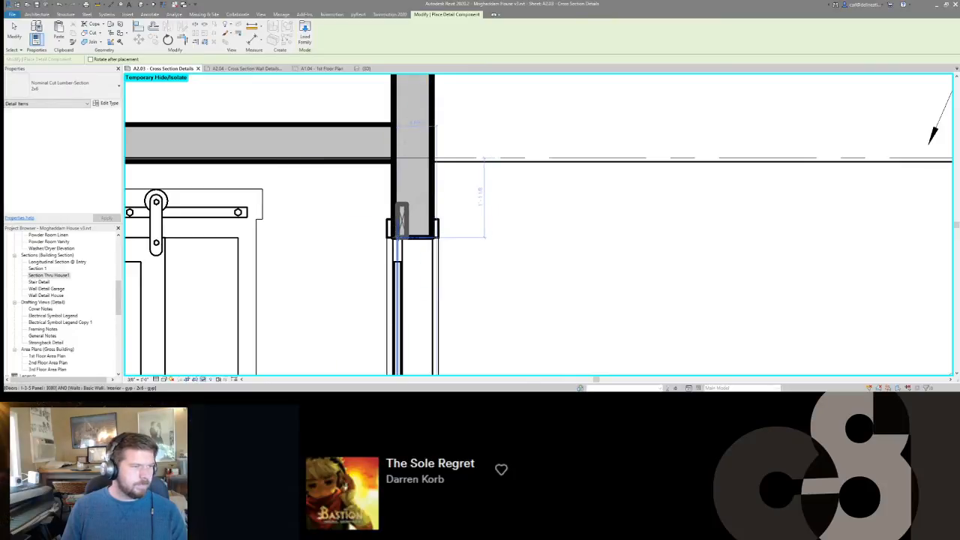
{"action": "left_click", "coordinate": [403, 225]}
{"action": "key", "text": "Escape"}
{"action": "key", "text": "Escape"}
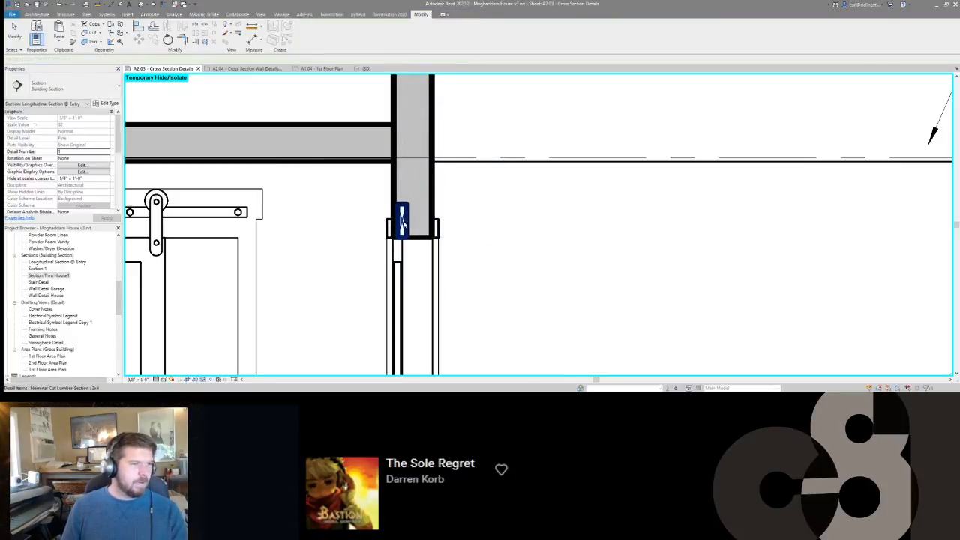
{"action": "scroll", "coordinate": [467, 232], "scroll_direction": "down", "scroll_amount": 3}
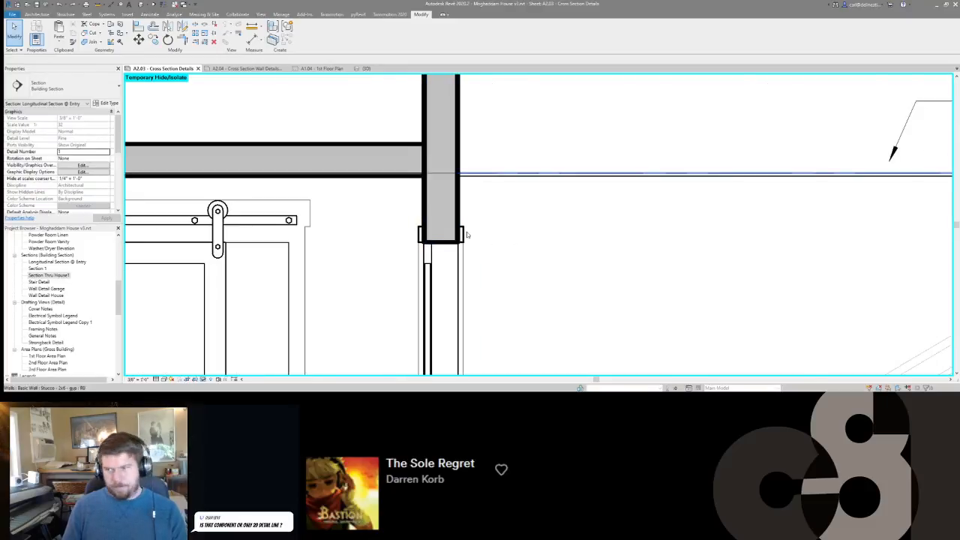
Place two upright Nominal Cut Lumber-Section 2x8 header members inside the wall faces above the opening beside the Owners Bedroom.
{"action": "middle_click_drag", "start_coordinate": [410, 250], "coordinate": [488, 231]}
{"action": "scroll", "coordinate": [488, 229], "scroll_direction": "down", "scroll_amount": 1}
{"action": "scroll", "coordinate": [488, 228], "scroll_direction": "up", "scroll_amount": 2}
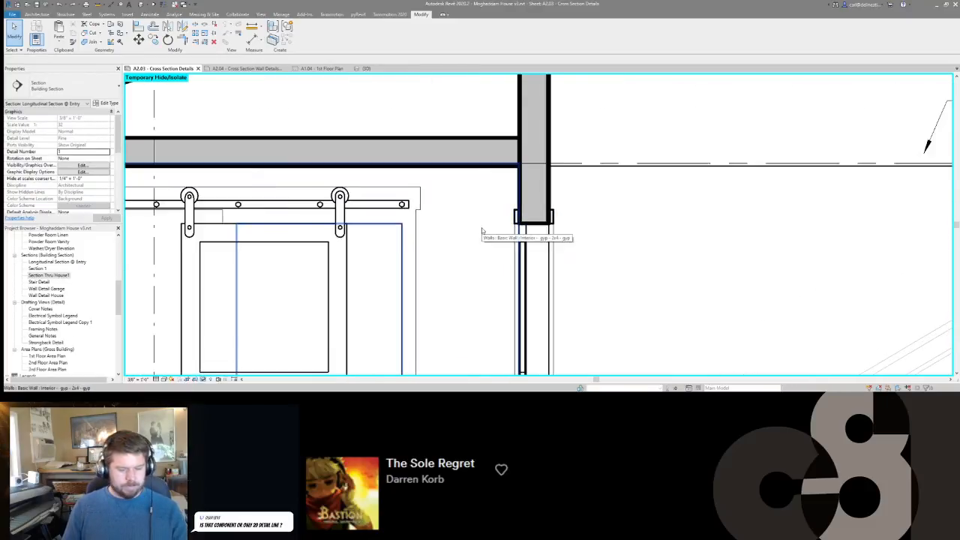
{"action": "key", "text": "d"}
{"action": "key", "text": "c"}
{"action": "left_click", "coordinate": [60, 86]}
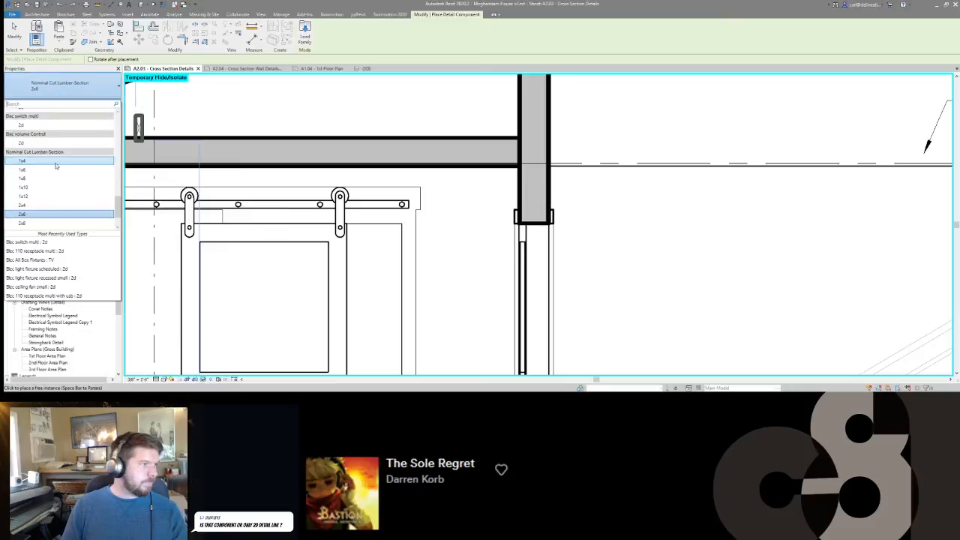
{"action": "left_click", "coordinate": [52, 223]}
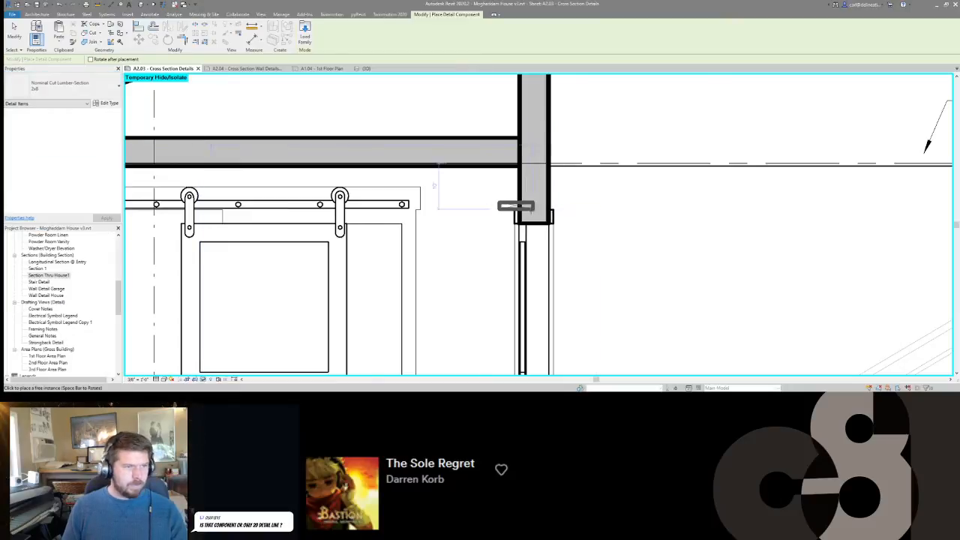
{"action": "key", "text": "space"}
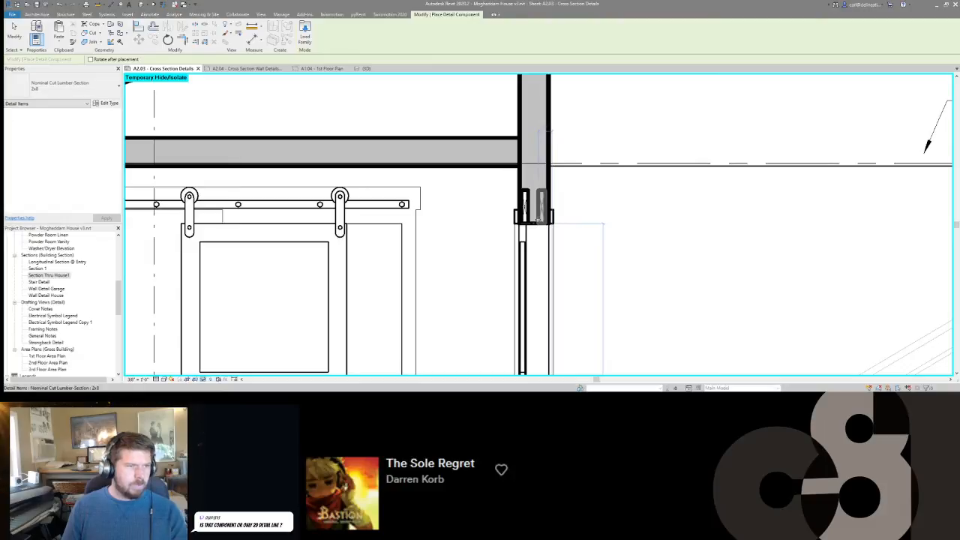
Lay a flat 2x6 lumber section across the tops of the two upright 2x8 header members.
{"action": "left_click", "coordinate": [60, 84]}
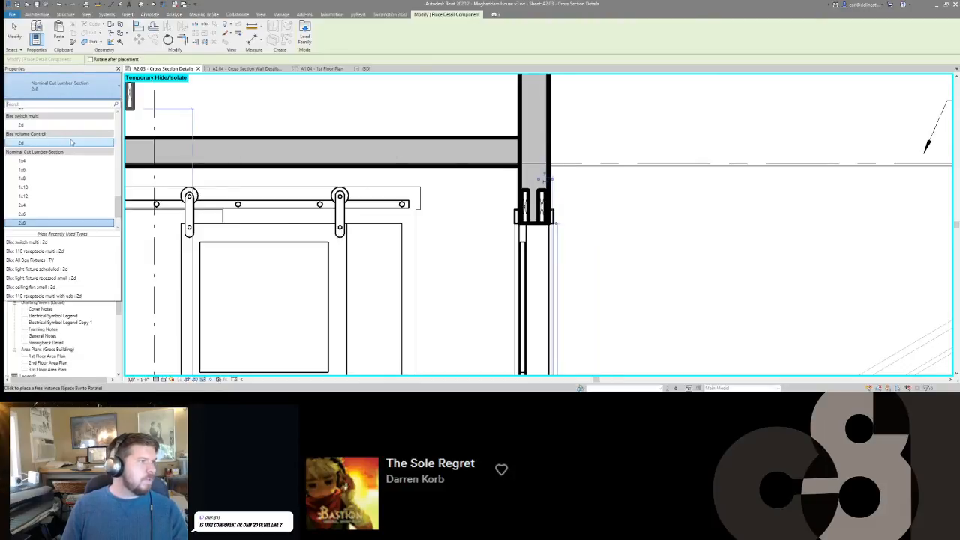
{"action": "left_click", "coordinate": [51, 216]}
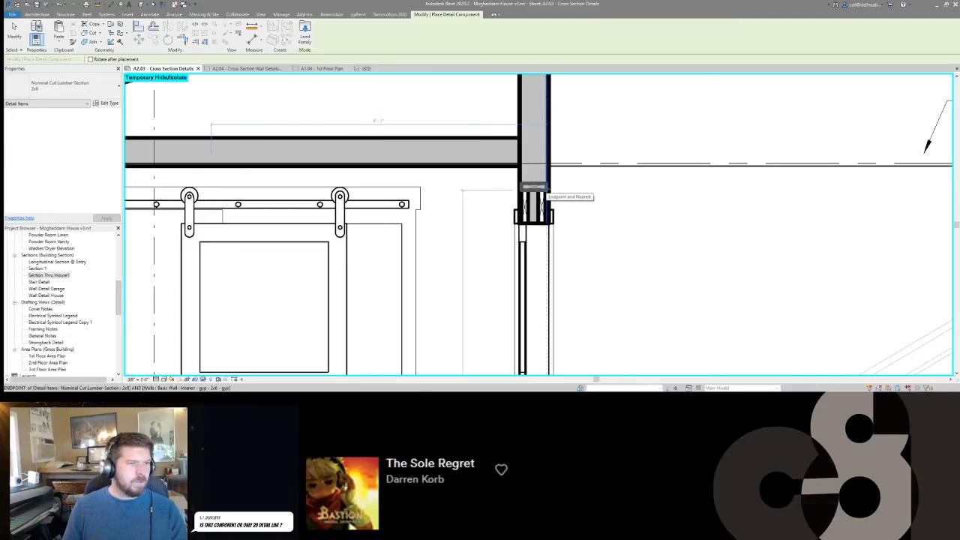
{"action": "left_click", "coordinate": [537, 196]}
{"action": "key", "text": "Escape"}
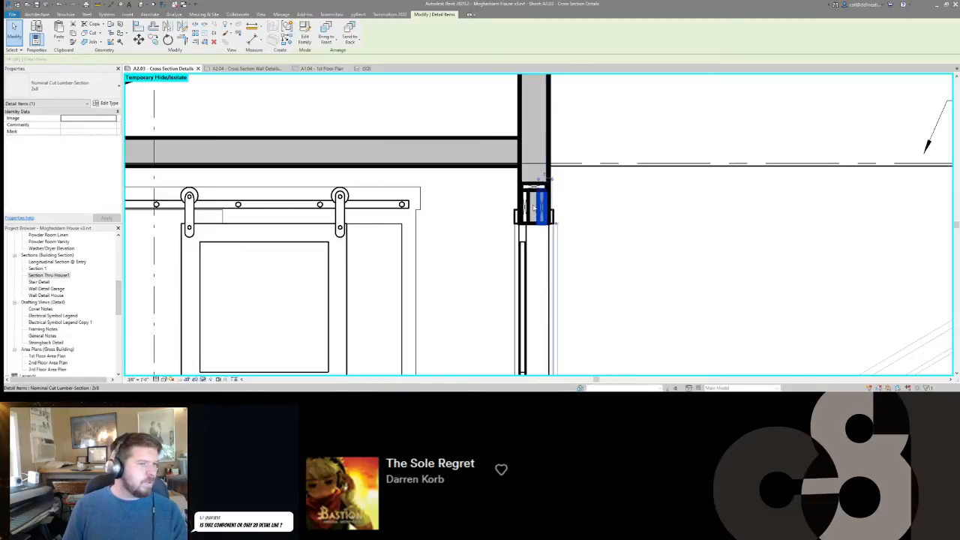
{"action": "key", "text": "Escape"}
Copy the flat 2x6 straight down to the underside of the two upright 2x8 header members.
{"action": "scroll", "coordinate": [495, 195], "scroll_direction": "down", "scroll_amount": 3}
{"action": "scroll", "coordinate": [481, 153], "scroll_direction": "up", "scroll_amount": 6}
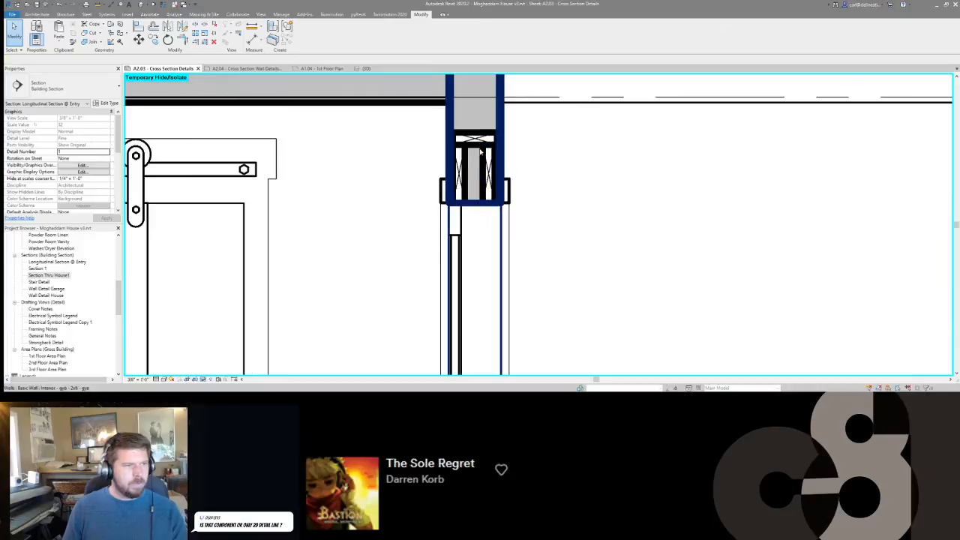
{"action": "left_click", "coordinate": [474, 139]}
{"action": "key", "text": "m"}
{"action": "key", "text": "v"}
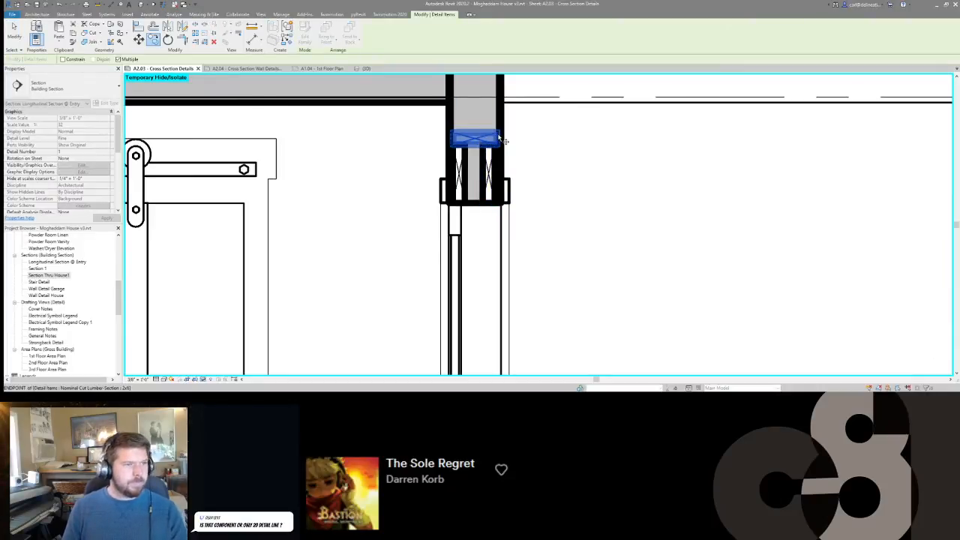
{"action": "left_click", "coordinate": [503, 138]}
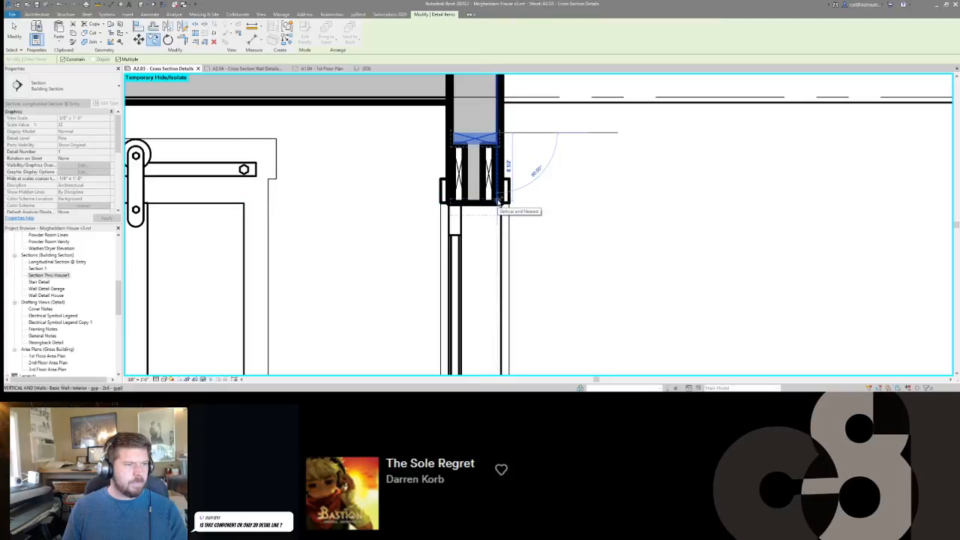
{"action": "left_click", "coordinate": [501, 208]}
{"action": "key", "text": "Escape"}
Shift all four header pieces up together so the lower 2x6 sits inside the wall just above the opening.
{"action": "left_click", "coordinate": [489, 194]}
{"action": "left_click", "coordinate": [459, 189], "text": "ctrl"}
{"action": "left_click", "coordinate": [475, 210], "text": "ctrl"}
{"action": "left_click", "coordinate": [474, 139], "text": "ctrl"}
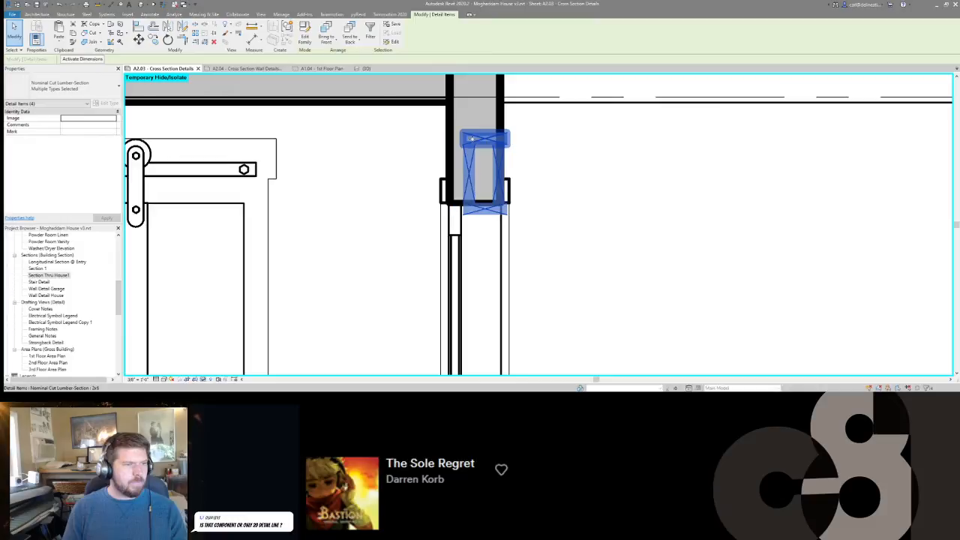
{"action": "key", "text": "Down"}
{"action": "key", "text": "Down"}
{"action": "key", "text": "Down"}
{"action": "key", "text": "Down"}
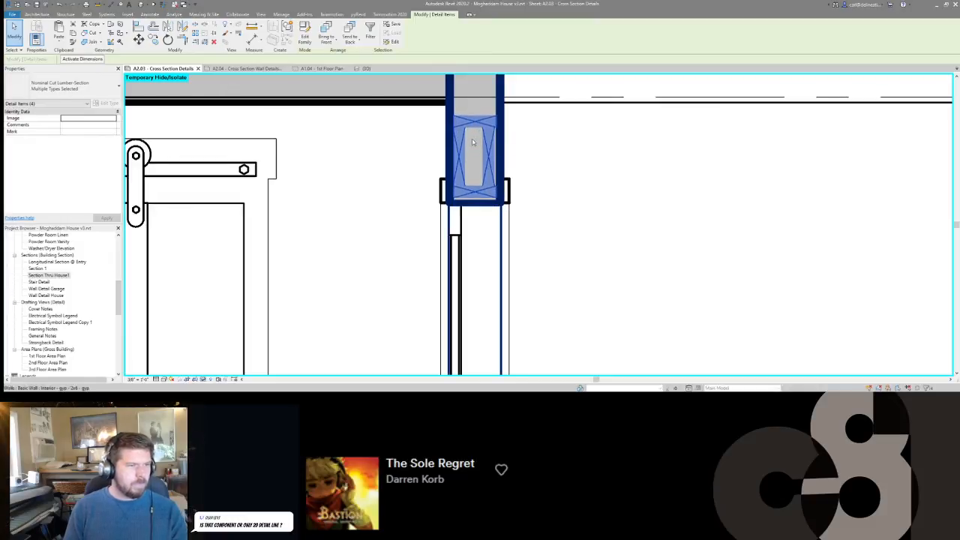
{"action": "key", "text": "Escape"}
Copy the four-piece lumber header into the exterior wall above the window at the Owners Bedroom's low eave.
{"action": "scroll", "coordinate": [525, 197], "scroll_direction": "down", "scroll_amount": 6}
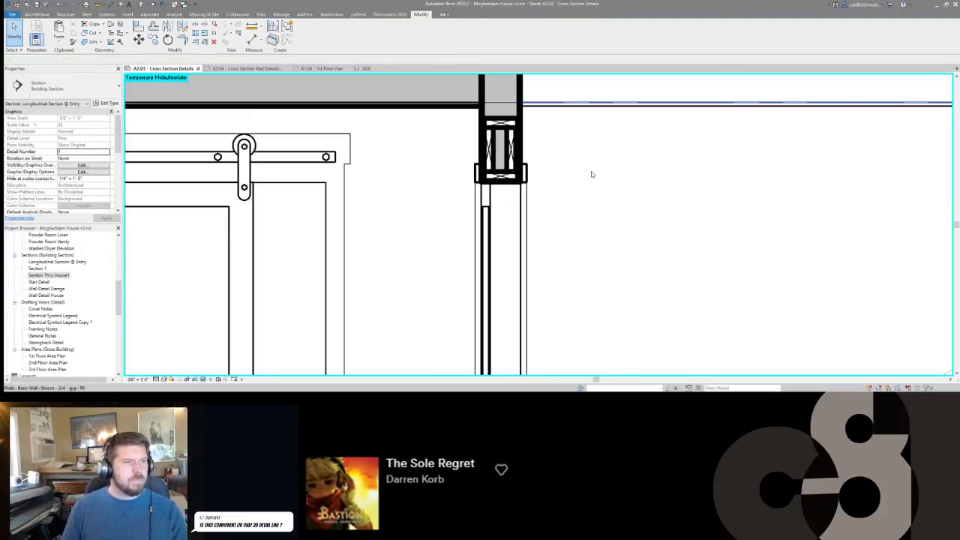
{"action": "middle_click_drag", "start_coordinate": [548, 192], "coordinate": [325, 220]}
{"action": "middle_click_drag", "start_coordinate": [642, 224], "coordinate": [544, 223]}
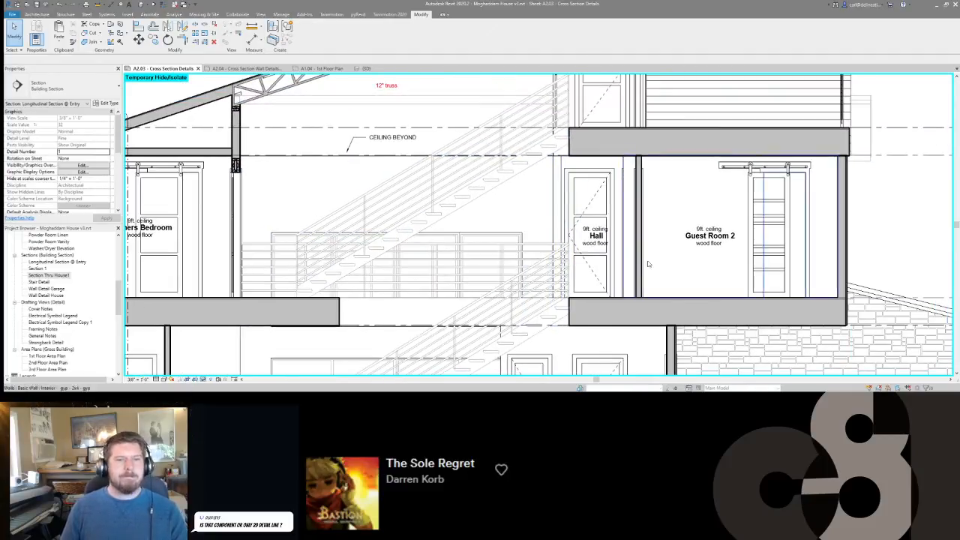
{"action": "middle_click_drag", "start_coordinate": [420, 179], "coordinate": [677, 140]}
{"action": "scroll", "coordinate": [677, 140], "scroll_direction": "down", "scroll_amount": 2}
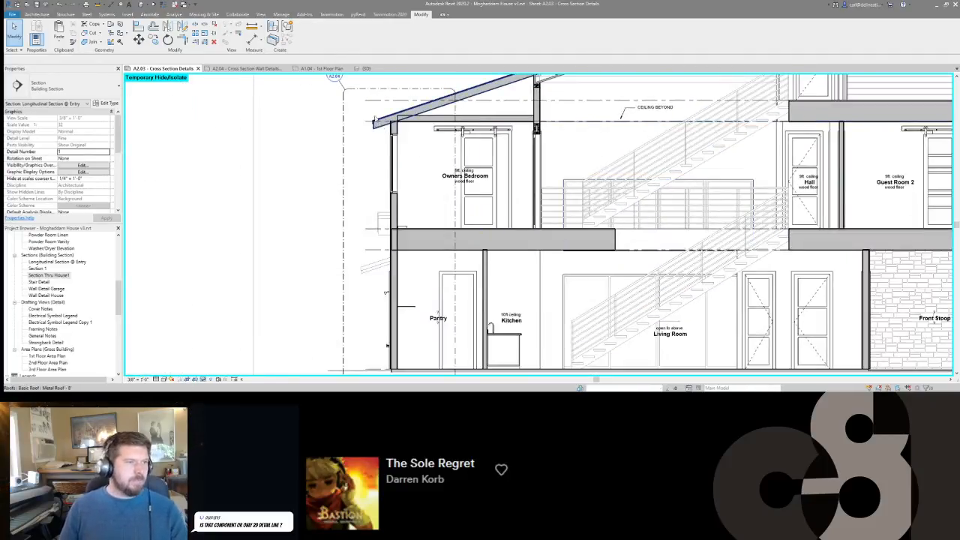
{"action": "scroll", "coordinate": [563, 120], "scroll_direction": "up", "scroll_amount": 2}
{"action": "scroll", "coordinate": [564, 120], "scroll_direction": "up", "scroll_amount": 4}
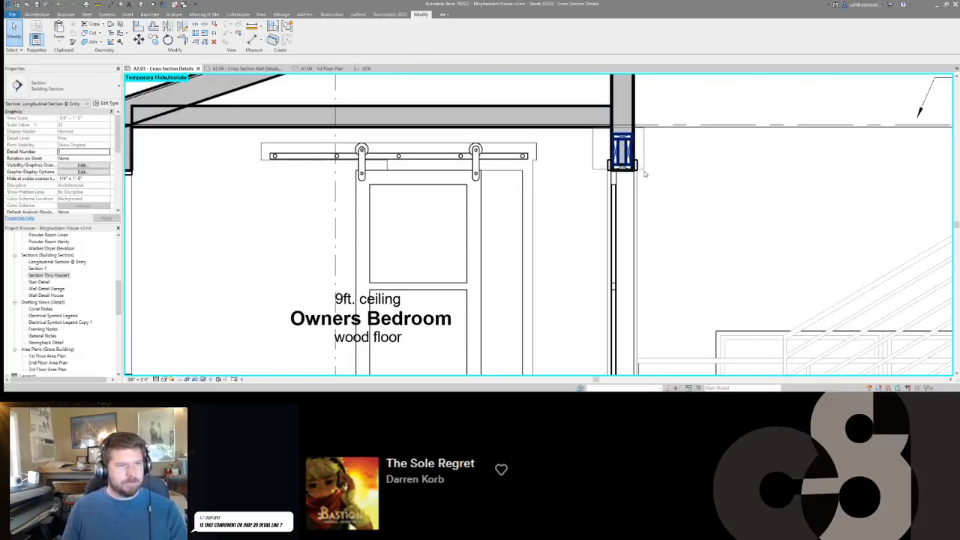
{"action": "left_click", "coordinate": [638, 170]}
{"action": "scroll", "coordinate": [643, 177], "scroll_direction": "up", "scroll_amount": 3}
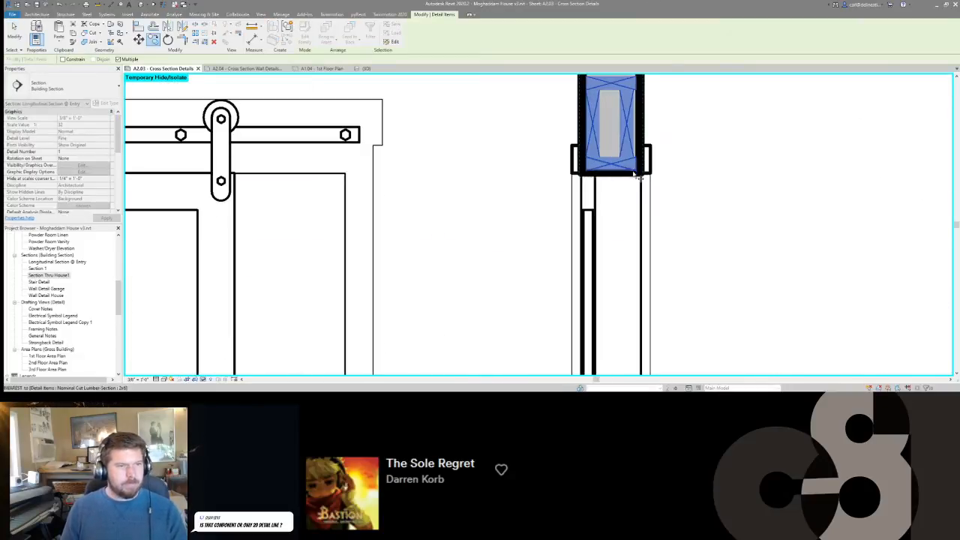
{"action": "left_click", "coordinate": [637, 172]}
{"action": "scroll", "coordinate": [640, 176], "scroll_direction": "down", "scroll_amount": 4}
{"action": "middle_click_drag", "start_coordinate": [200, 177], "coordinate": [435, 167]}
{"action": "scroll", "coordinate": [435, 167], "scroll_direction": "up", "scroll_amount": 4}
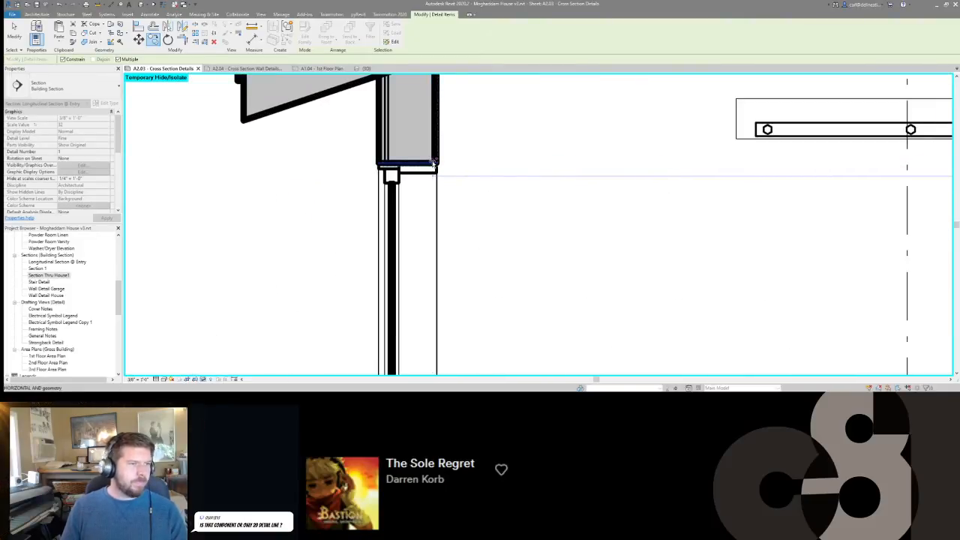
{"action": "left_click", "coordinate": [434, 162]}
{"action": "scroll", "coordinate": [502, 185], "scroll_direction": "down", "scroll_amount": 2}
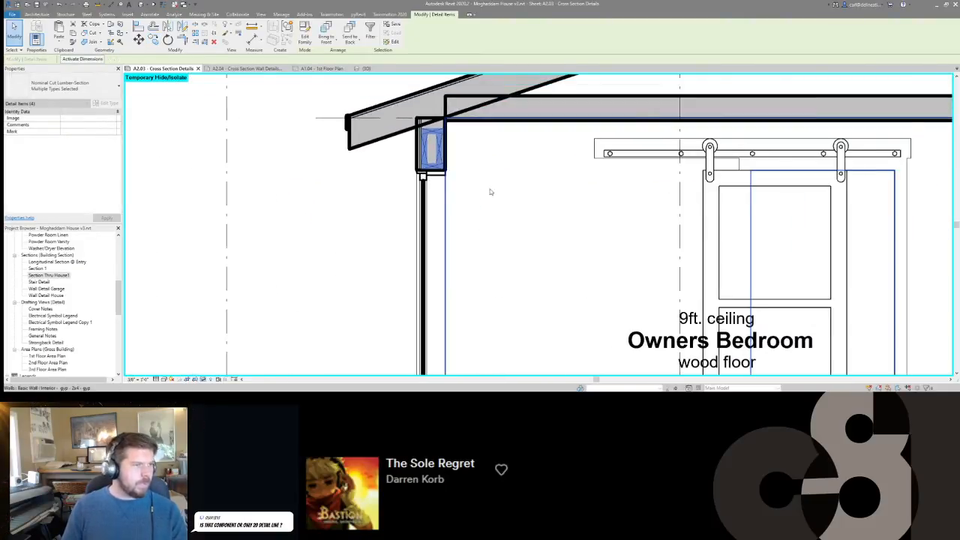
{"action": "scroll", "coordinate": [502, 185], "scroll_direction": "down", "scroll_amount": 1}
{"action": "key", "text": "Escape"}
{"action": "mouse_move", "coordinate": [96, 396]}
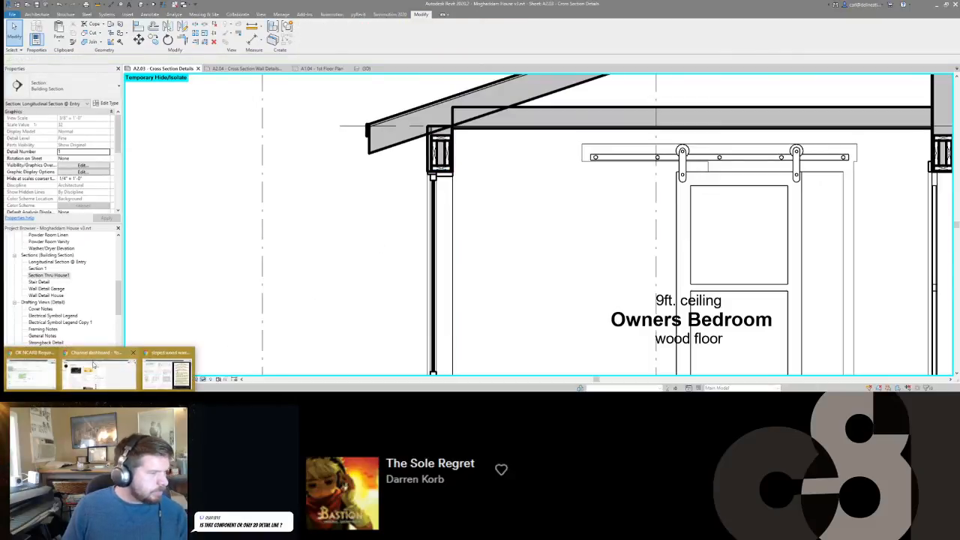
Switch to the web browser and search Google Images for "advanced framing header".
{"action": "left_click", "coordinate": [168, 368]}
{"action": "scroll", "coordinate": [405, 188], "scroll_direction": "up", "scroll_amount": 2}
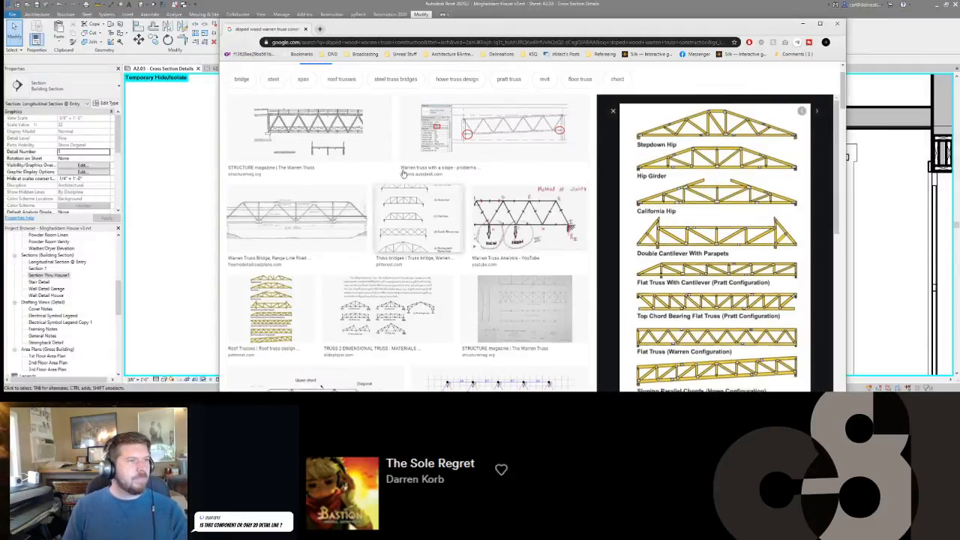
{"action": "triple_click", "coordinate": [347, 76]}
{"action": "type", "text": "advanced frai"}
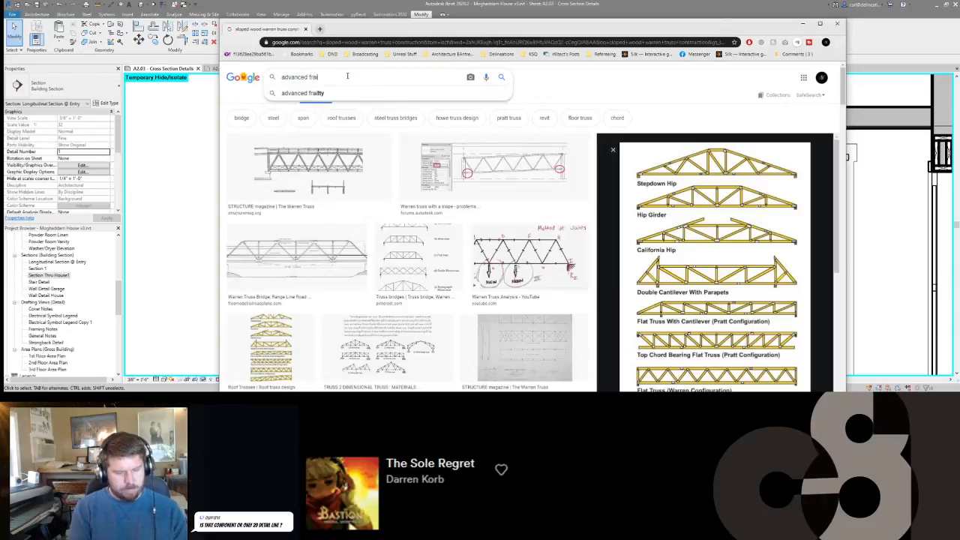
{"action": "key", "text": "BackSpace"}
{"action": "type", "text": "ming "}
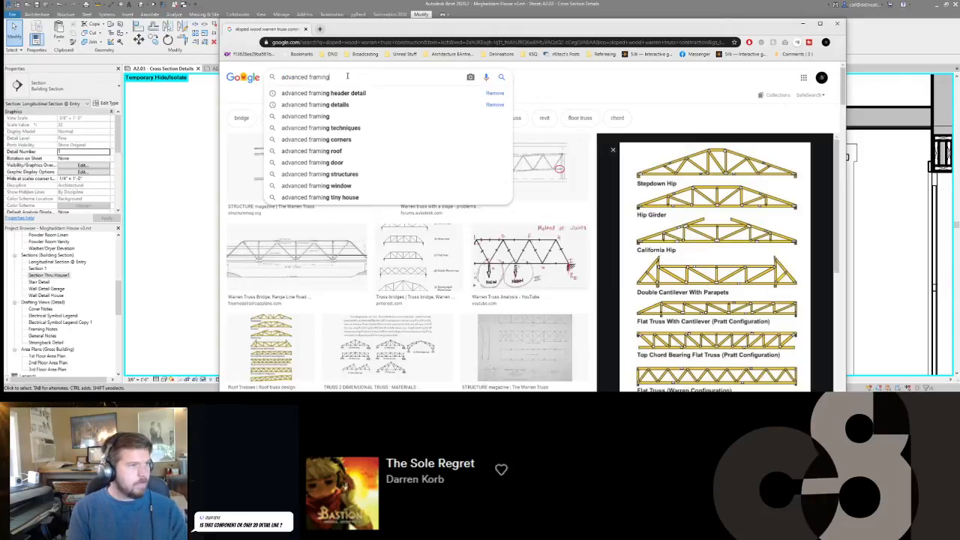
{"action": "type", "text": "heade"}
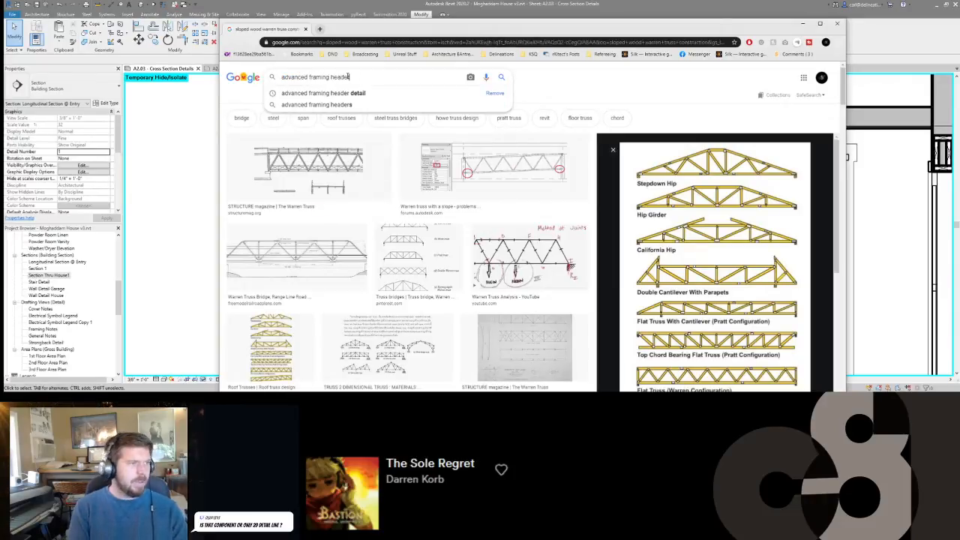
{"action": "type", "text": "r"}
{"action": "key", "text": "Return"}
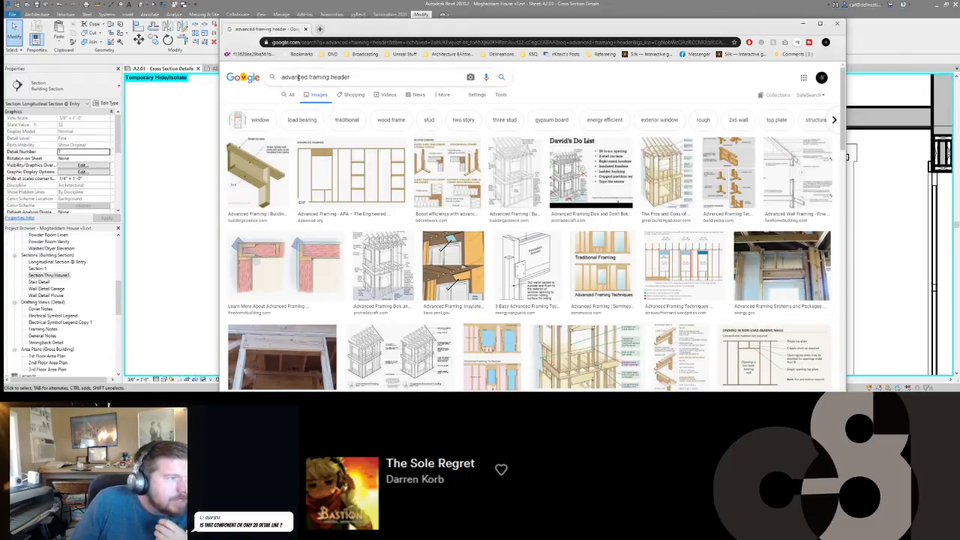
Search the images for "traditional framing header" and open the Fine Homebuilding photo of framed window openings.
{"action": "type", "text": "trad"}
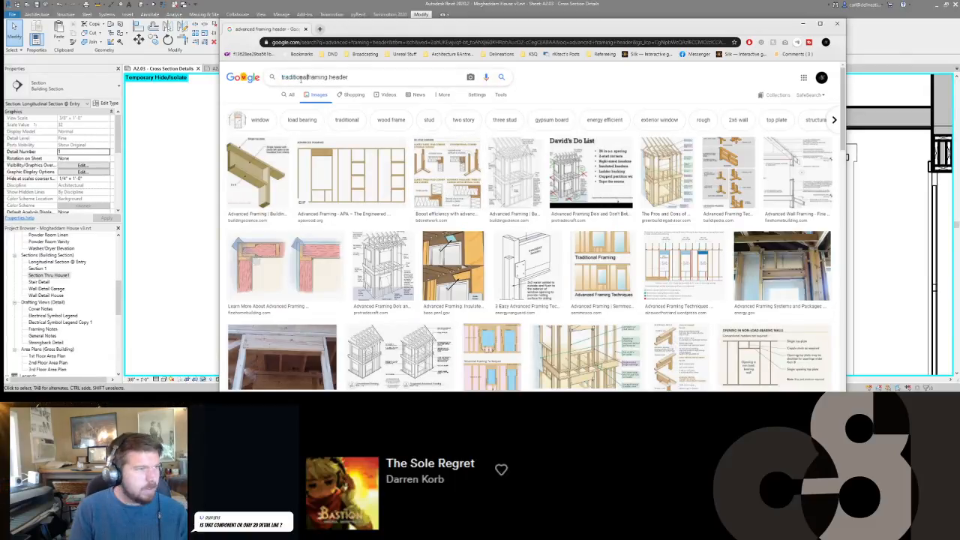
{"action": "type", "text": "itional"}
{"action": "key", "text": "Return"}
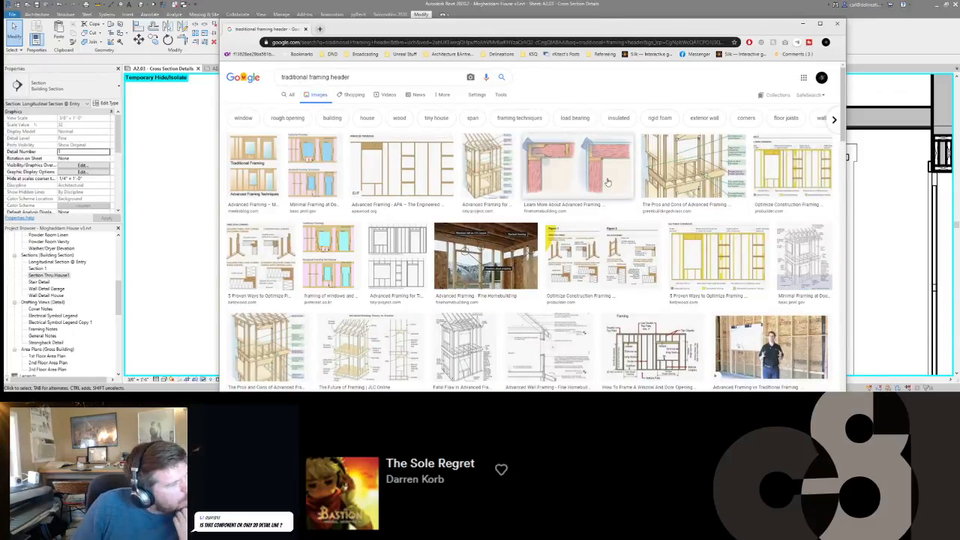
{"action": "left_click", "coordinate": [453, 251]}
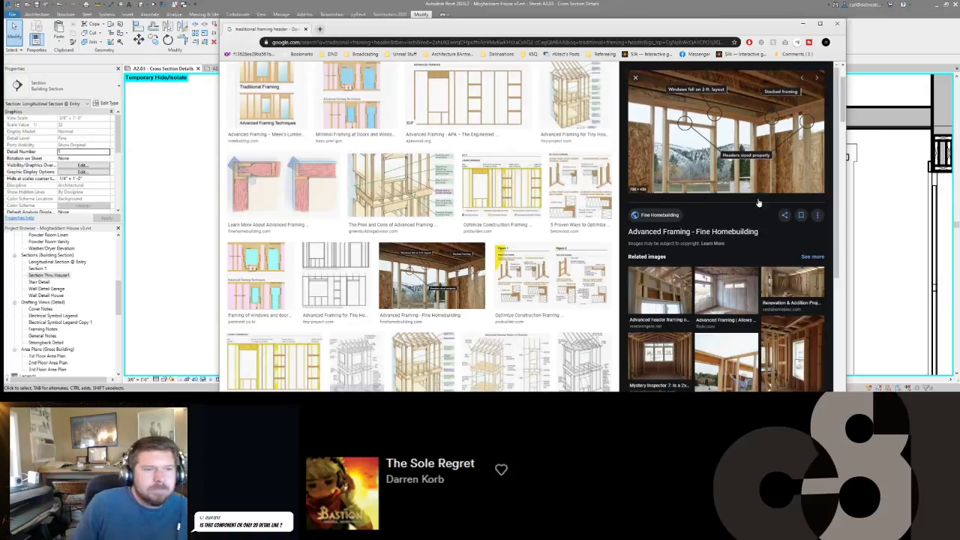
Return to Revit and delete the two upright 2x8 members from the header in the Owners Bedroom's interior wall.
{"action": "left_click", "coordinate": [159, 197]}
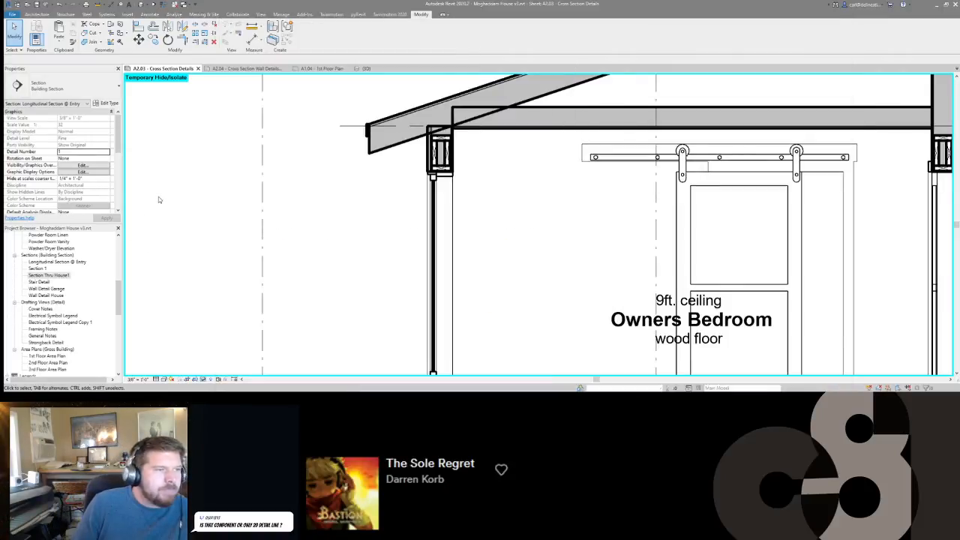
{"action": "middle_click_drag", "start_coordinate": [904, 162], "coordinate": [567, 206]}
{"action": "scroll", "coordinate": [693, 172], "scroll_direction": "up", "scroll_amount": 2}
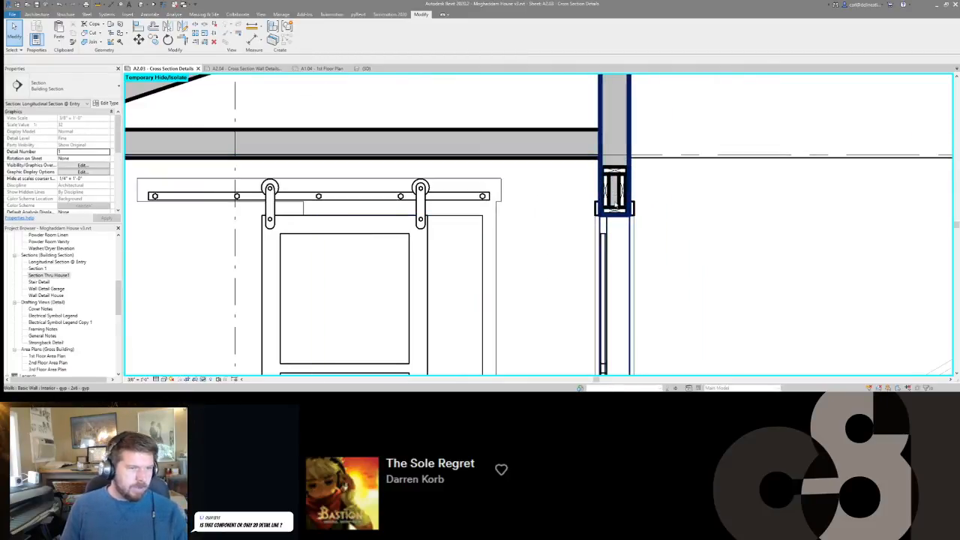
{"action": "left_click", "coordinate": [615, 192]}
{"action": "left_click", "coordinate": [622, 196], "text": "ctrl"}
{"action": "key", "text": "Delete"}
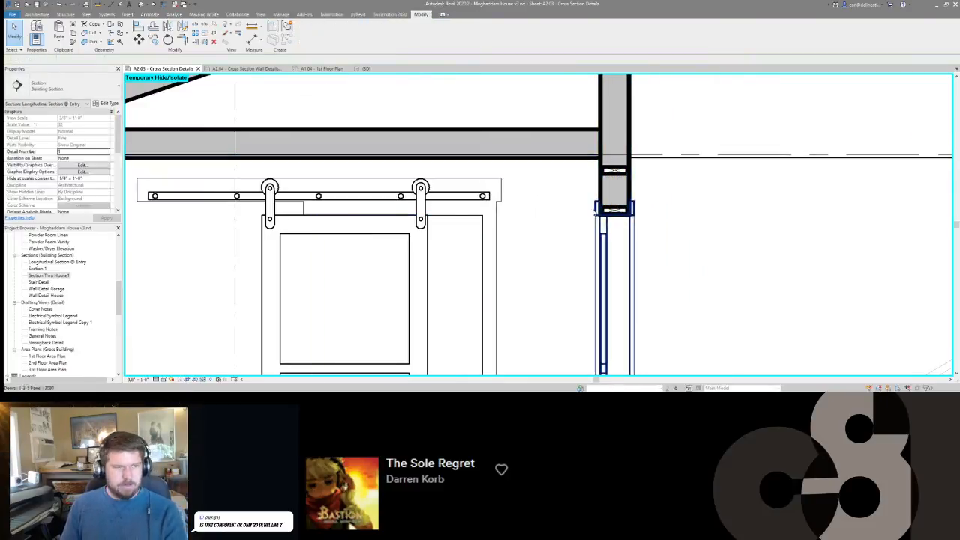
Delete the upper flat 2x6 of the interior wall header, keeping only the 2x6 directly above the opening.
{"action": "middle_click_drag", "start_coordinate": [626, 174], "coordinate": [628, 136]}
{"action": "scroll", "coordinate": [628, 135], "scroll_direction": "down", "scroll_amount": 2}
{"action": "scroll", "coordinate": [629, 135], "scroll_direction": "up", "scroll_amount": 2}
{"action": "scroll", "coordinate": [628, 134], "scroll_direction": "up", "scroll_amount": 1}
{"action": "left_click", "coordinate": [624, 134]}
{"action": "key", "text": "Delete"}
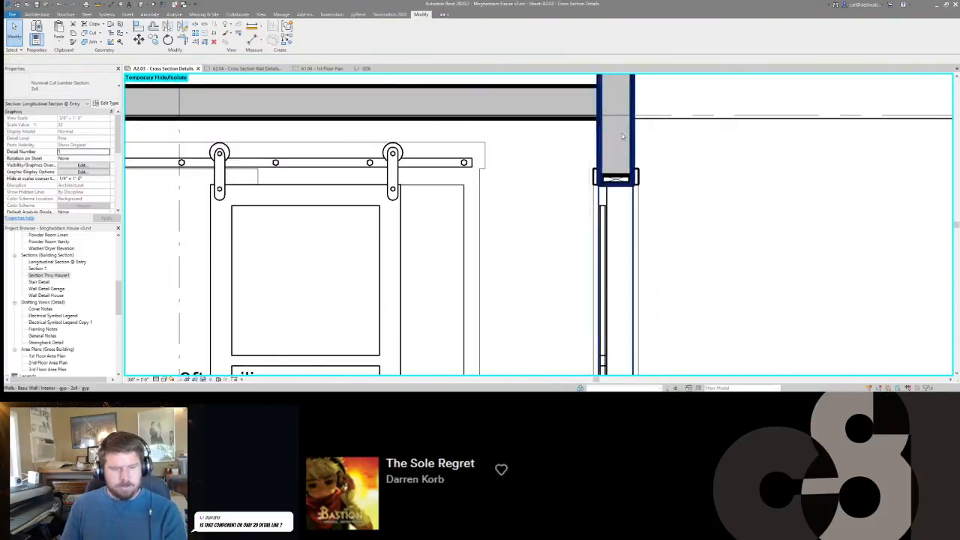
Review the exterior wall header, then examine the traditional framing header images in the browser, including the Custom Home Magazine 2x4 header photo.
{"action": "scroll", "coordinate": [625, 133], "scroll_direction": "down", "scroll_amount": 7}
{"action": "middle_click_drag", "start_coordinate": [366, 144], "coordinate": [512, 202]}
{"action": "scroll", "coordinate": [562, 200], "scroll_direction": "up", "scroll_amount": 3}
{"action": "scroll", "coordinate": [495, 191], "scroll_direction": "up", "scroll_amount": 2}
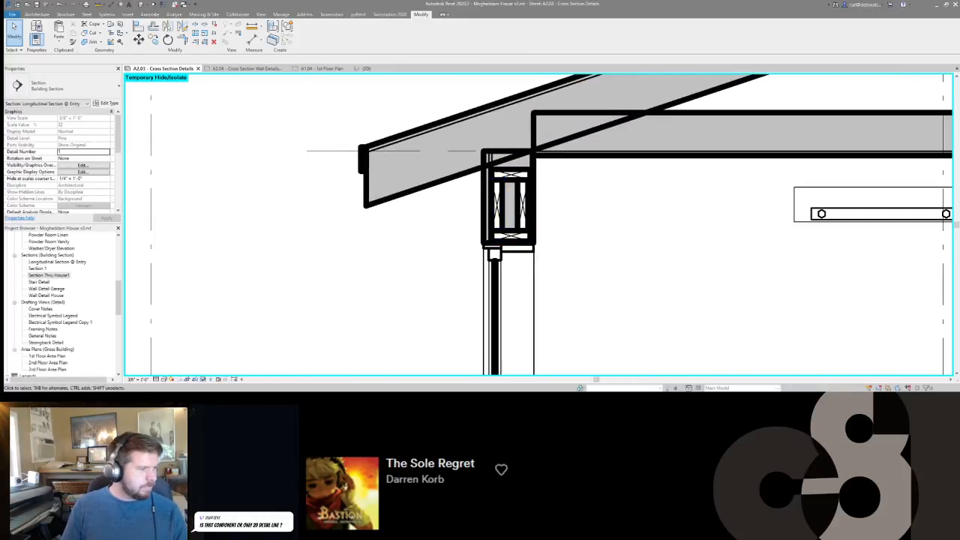
{"action": "mouse_move", "coordinate": [101, 398]}
{"action": "left_click", "coordinate": [168, 372]}
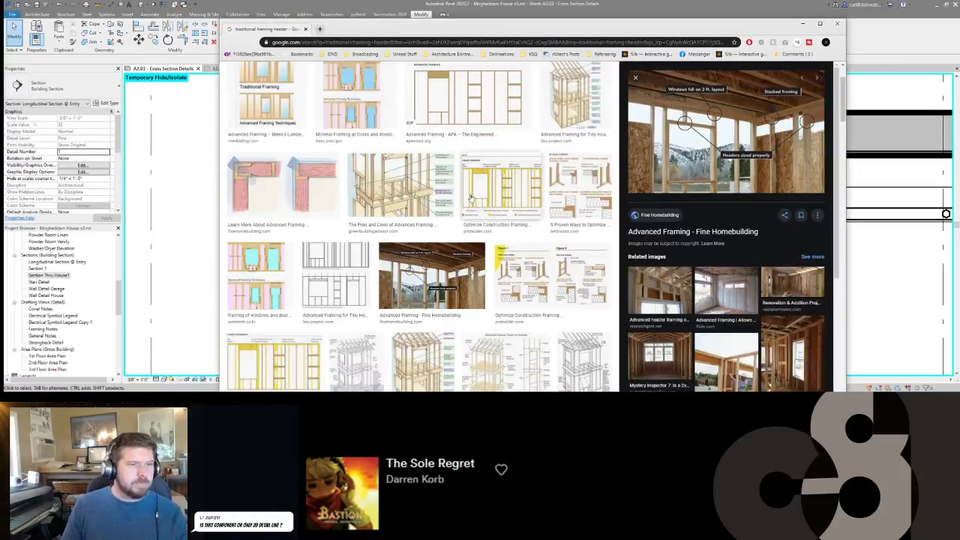
{"action": "scroll", "coordinate": [471, 198], "scroll_direction": "down", "scroll_amount": 1}
{"action": "scroll", "coordinate": [471, 198], "scroll_direction": "down", "scroll_amount": 1}
{"action": "scroll", "coordinate": [667, 278], "scroll_direction": "down", "scroll_amount": 2}
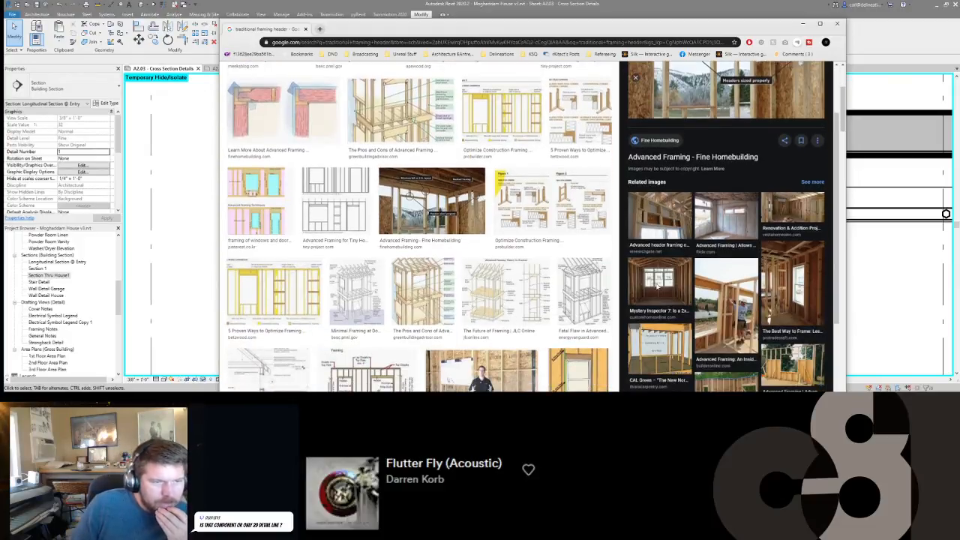
{"action": "left_click", "coordinate": [661, 282]}
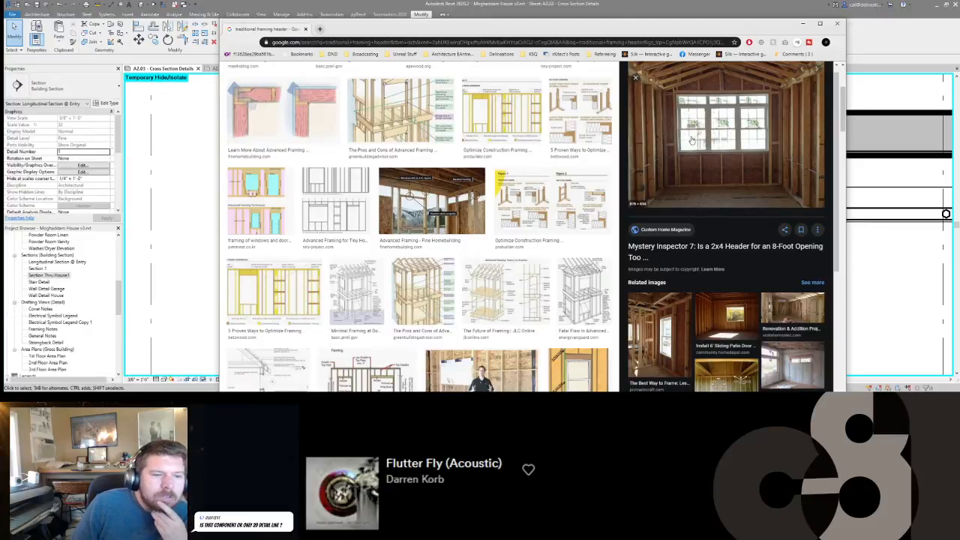
{"action": "scroll", "coordinate": [691, 139], "scroll_direction": "down", "scroll_amount": 2}
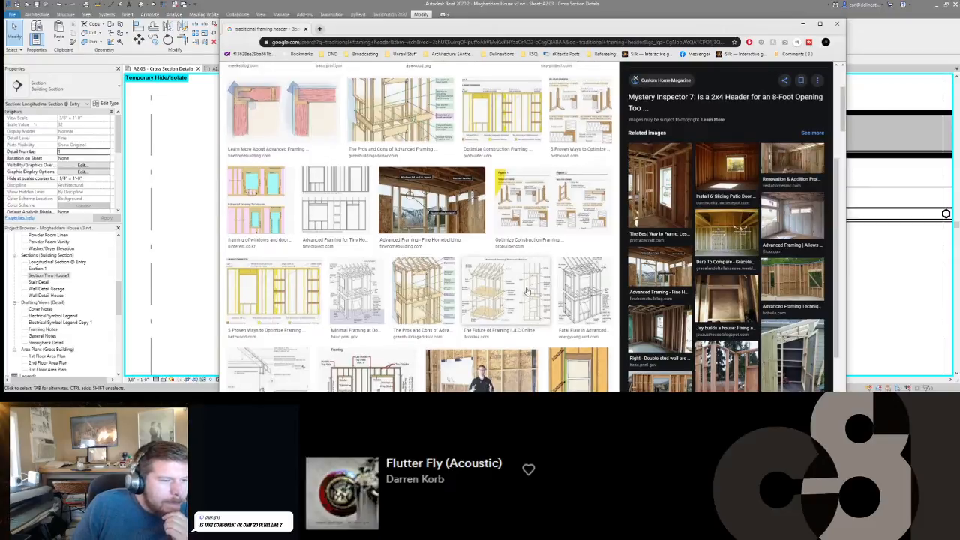
{"action": "scroll", "coordinate": [527, 290], "scroll_direction": "down", "scroll_amount": 3}
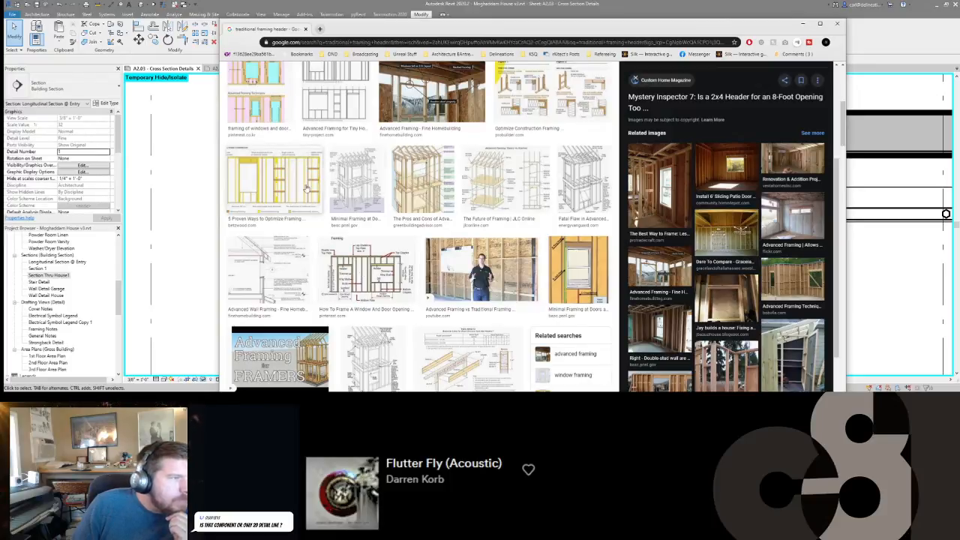
{"action": "scroll", "coordinate": [307, 189], "scroll_direction": "up", "scroll_amount": 2}
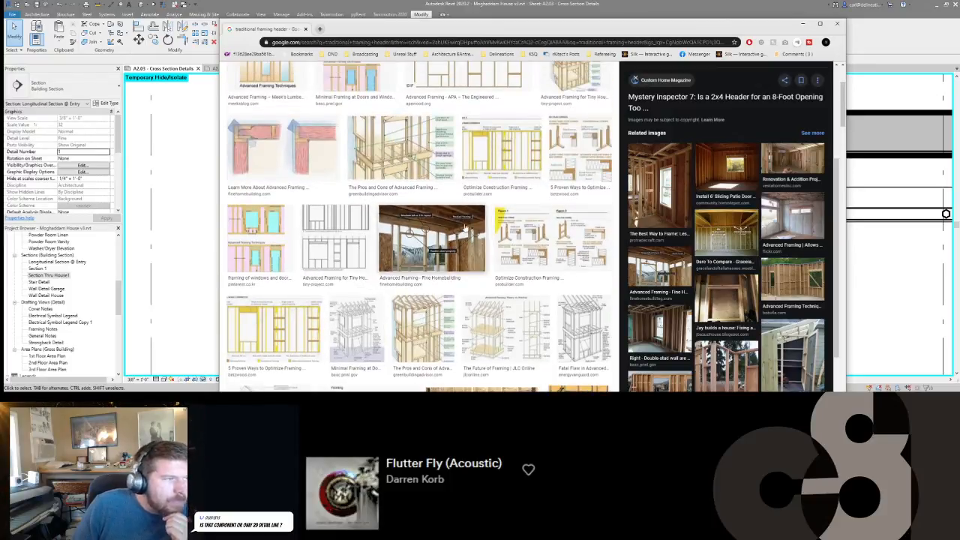
Search the images for "advanced framing header" again, view the Buildipedia details and the opening placement diagram, and return to Revit.
{"action": "scroll", "coordinate": [285, 120], "scroll_direction": "up", "scroll_amount": 2}
{"action": "double_click", "coordinate": [296, 77]}
{"action": "type", "text": "advanced framing header"}
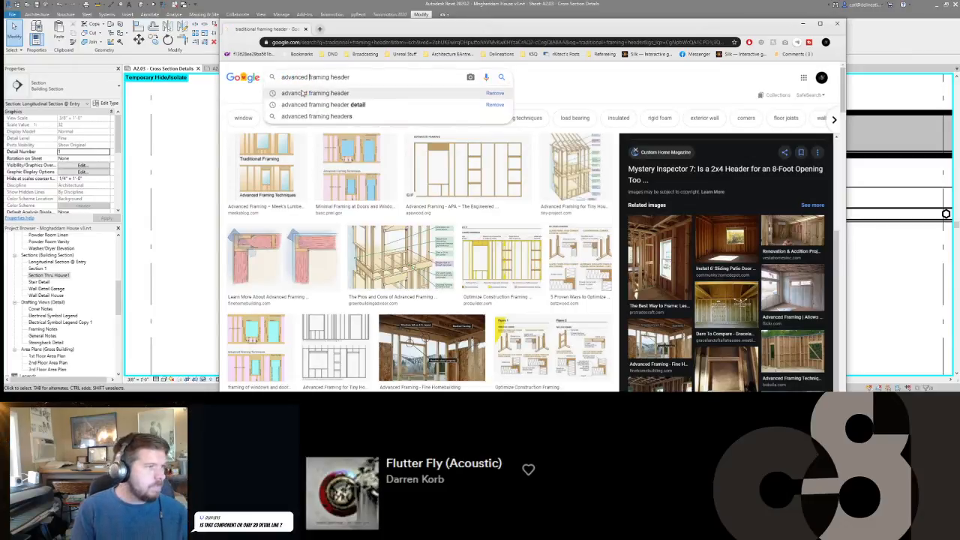
{"action": "key", "text": "Return"}
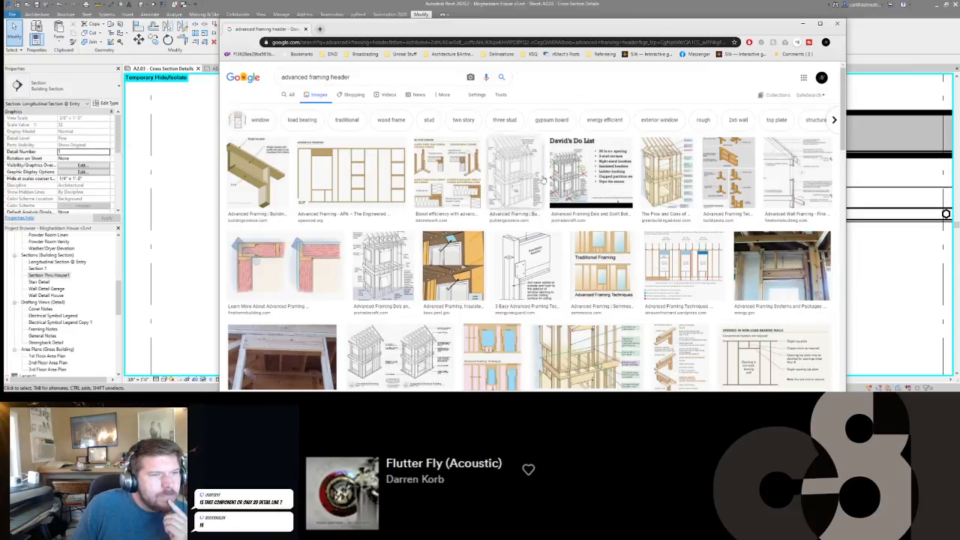
{"action": "left_click", "coordinate": [723, 178]}
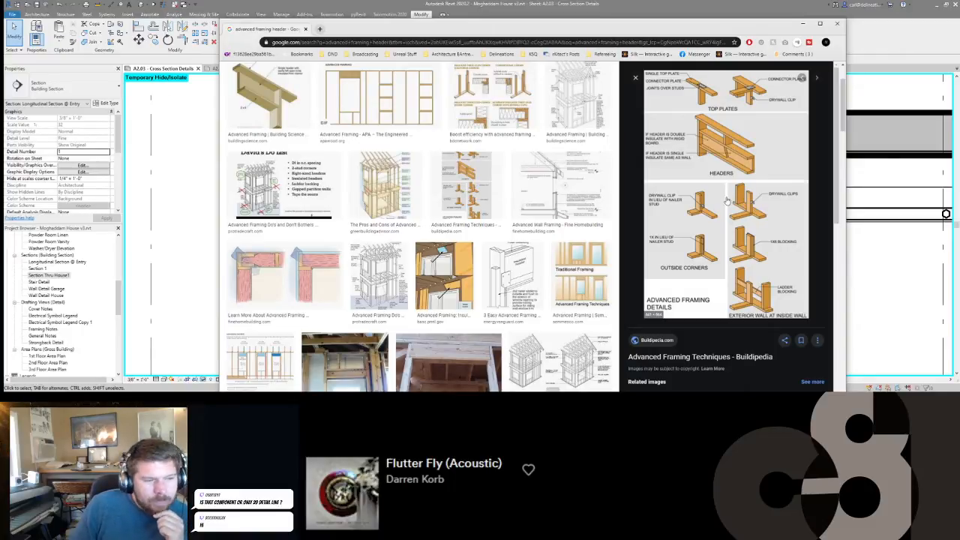
{"action": "key", "text": "Right"}
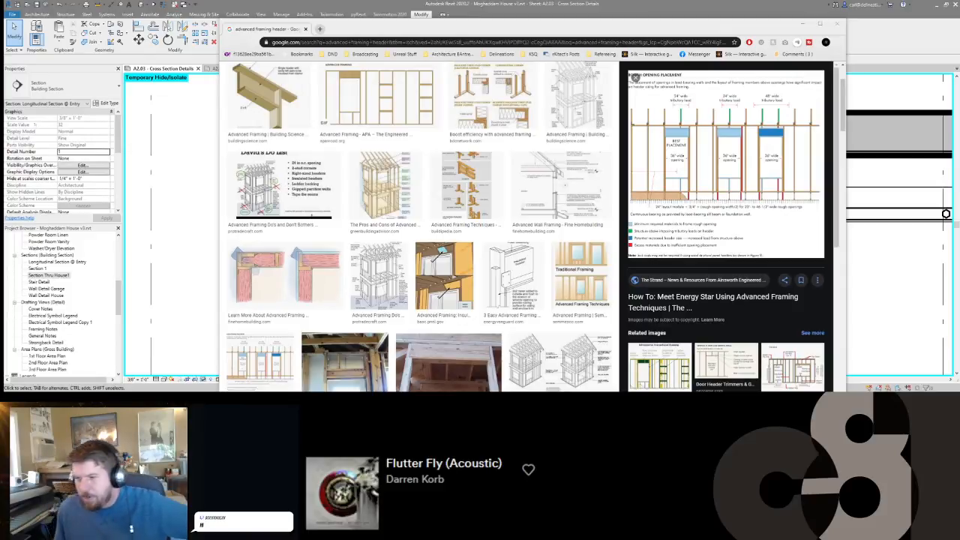
{"action": "left_click", "coordinate": [802, 24]}
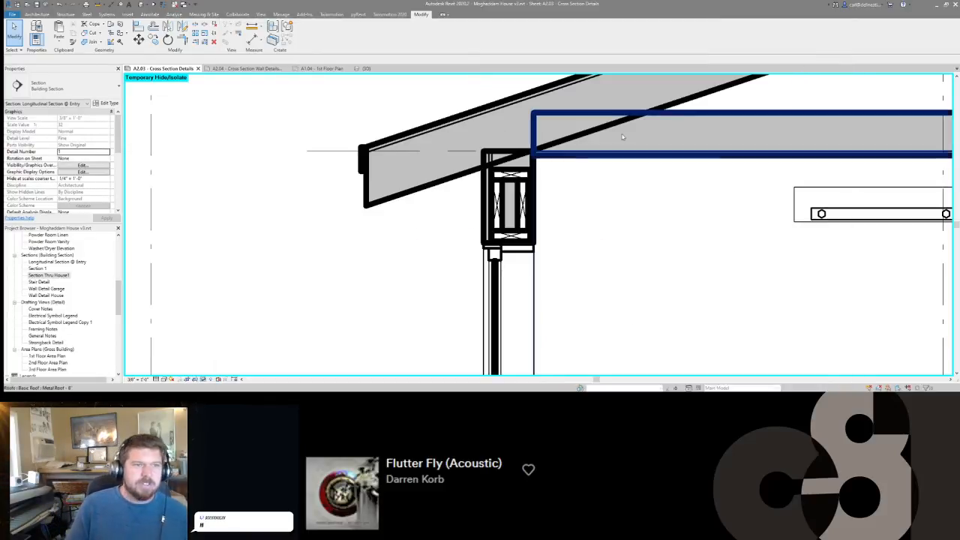
Delete the red "12" truss" note below the sloped truss in the longitudinal section.
{"action": "middle_click_drag", "start_coordinate": [581, 157], "coordinate": [383, 226]}
{"action": "scroll", "coordinate": [383, 226], "scroll_direction": "down", "scroll_amount": 5}
{"action": "scroll", "coordinate": [600, 199], "scroll_direction": "up", "scroll_amount": 6}
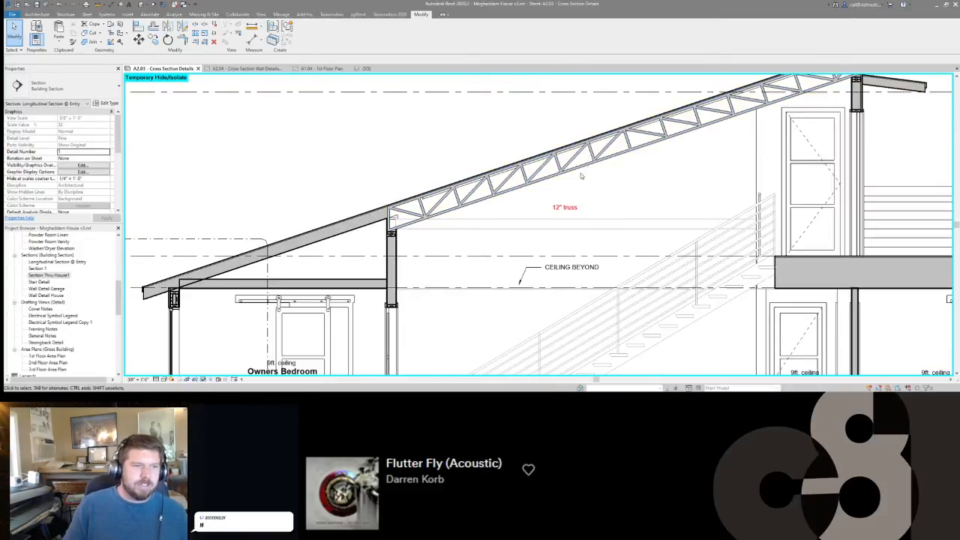
{"action": "scroll", "coordinate": [630, 195], "scroll_direction": "down", "scroll_amount": 2}
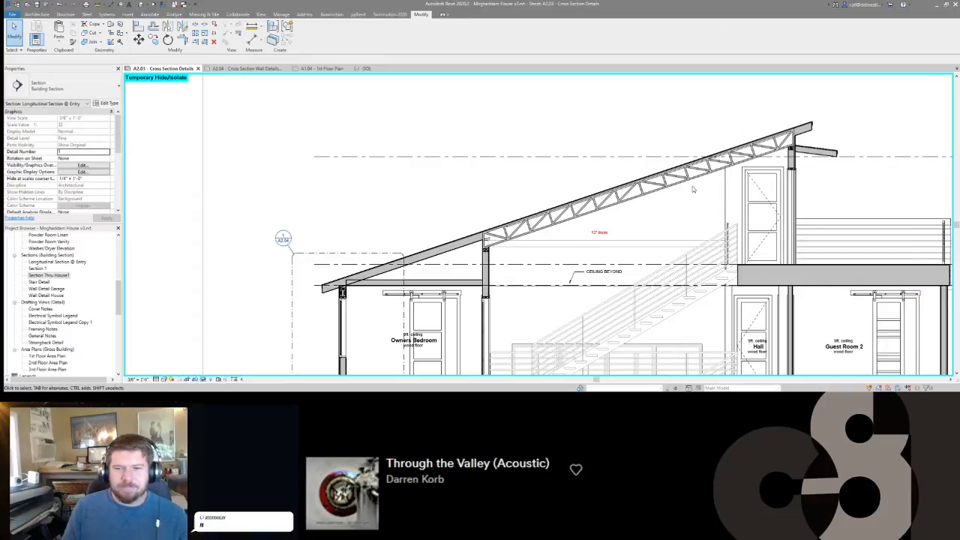
{"action": "scroll", "coordinate": [692, 190], "scroll_direction": "up", "scroll_amount": 3}
{"action": "scroll", "coordinate": [623, 210], "scroll_direction": "down", "scroll_amount": 5}
{"action": "left_click", "coordinate": [622, 203]}
{"action": "key", "text": "Delete"}
{"action": "scroll", "coordinate": [614, 201], "scroll_direction": "down", "scroll_amount": 3}
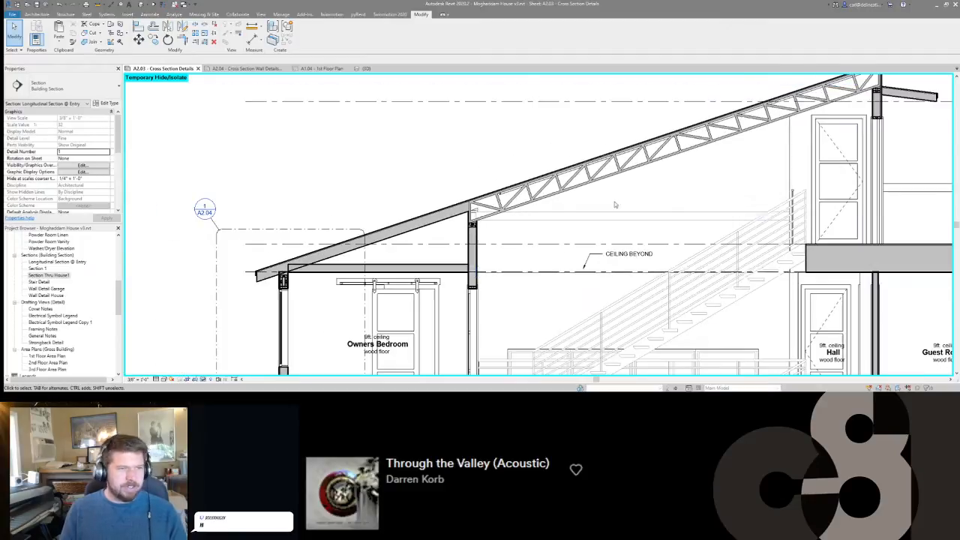
Use Linework with the <Invisible lines> style on the short vertical edge showing inside the truss's low end above the wall plates.
{"action": "scroll", "coordinate": [472, 211], "scroll_direction": "up", "scroll_amount": 3}
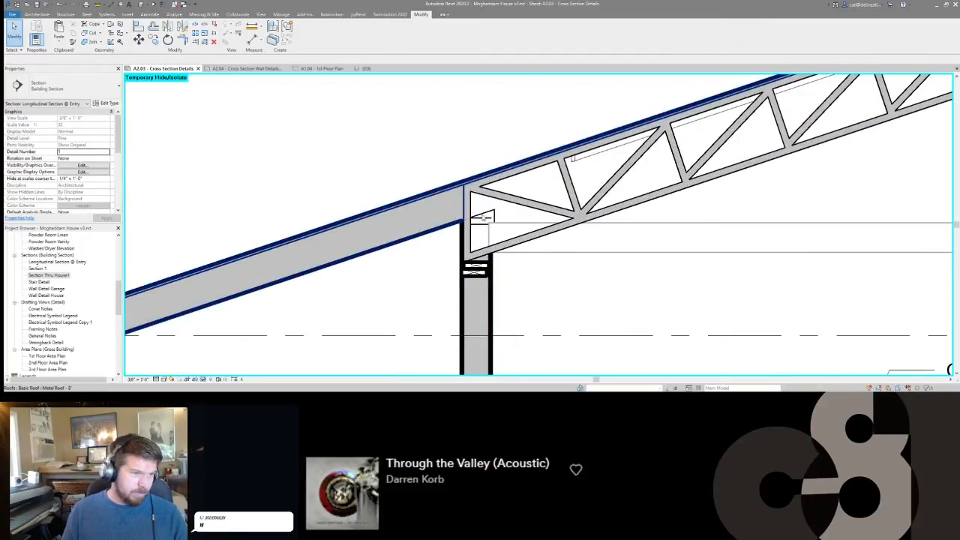
{"action": "left_click", "coordinate": [489, 217]}
{"action": "left_click", "coordinate": [491, 229]}
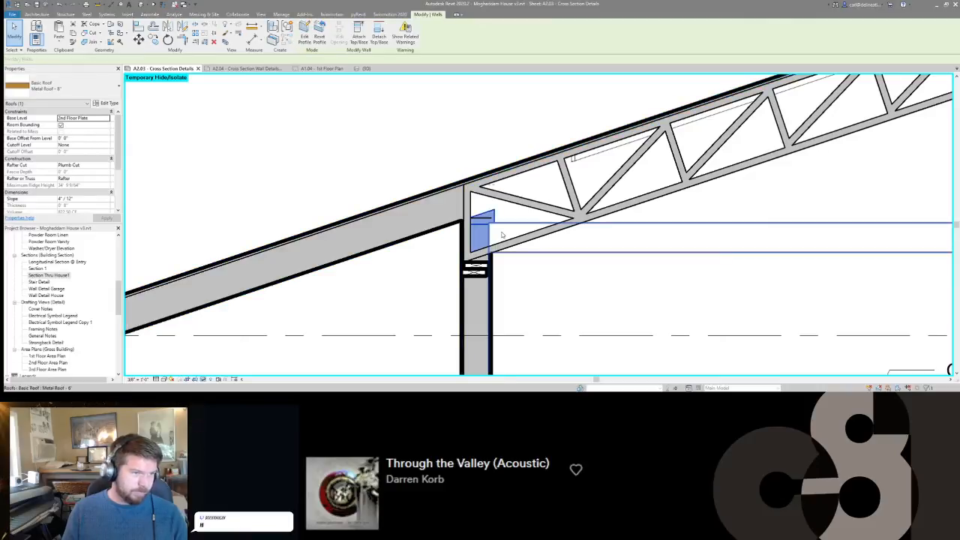
{"action": "key", "text": "l"}
{"action": "key", "text": "w"}
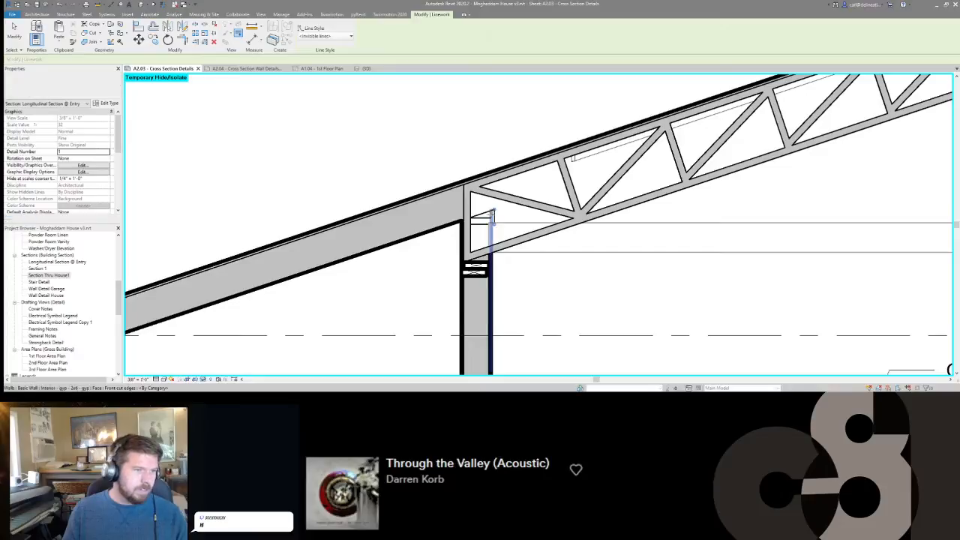
{"action": "scroll", "coordinate": [488, 215], "scroll_direction": "up", "scroll_amount": 2}
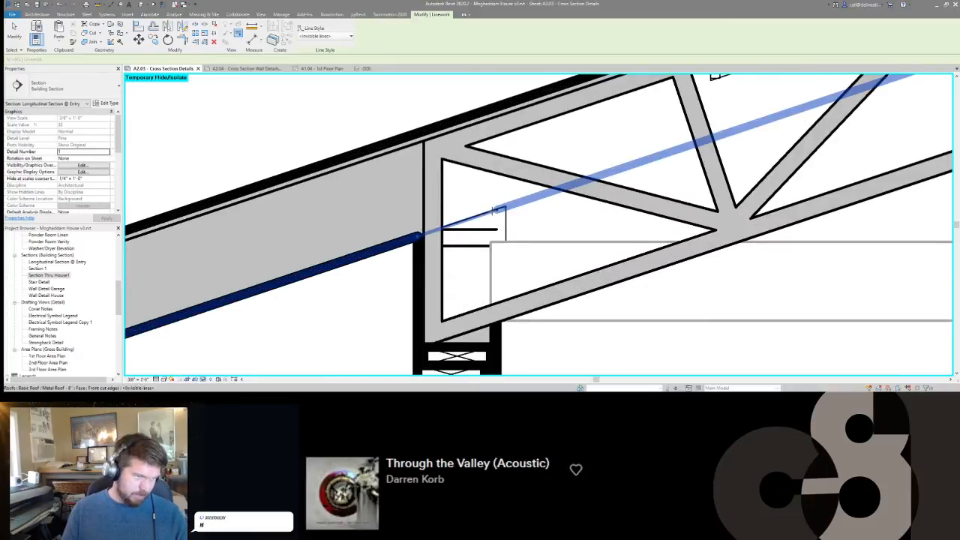
{"action": "left_click", "coordinate": [506, 219]}
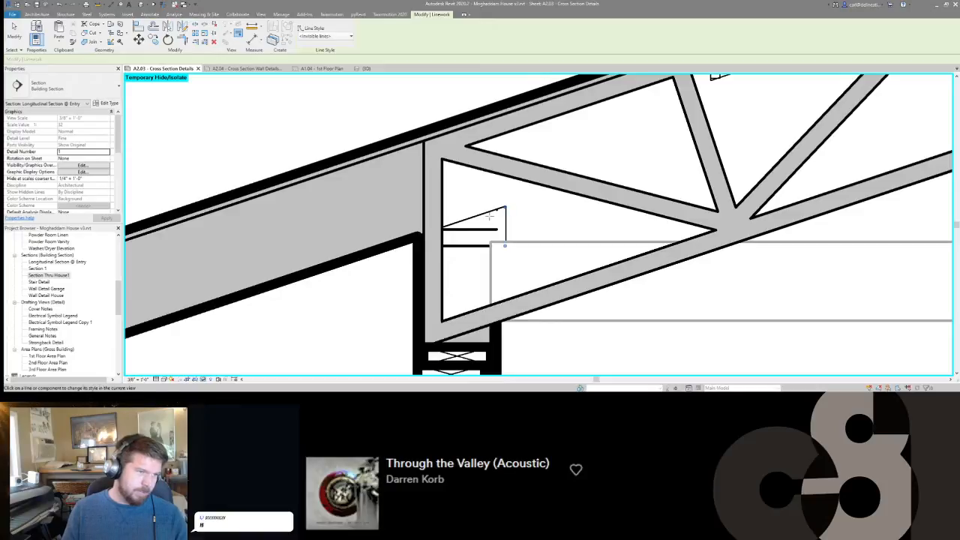
{"action": "key", "text": "Escape"}
{"action": "scroll", "coordinate": [515, 199], "scroll_direction": "down", "scroll_amount": 5}
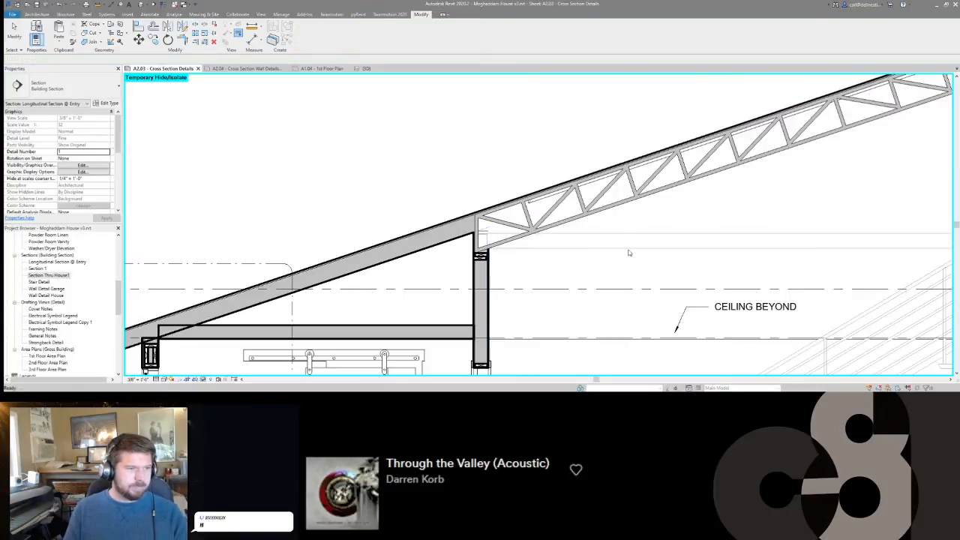
{"action": "scroll", "coordinate": [516, 200], "scroll_direction": "down", "scroll_amount": 3}
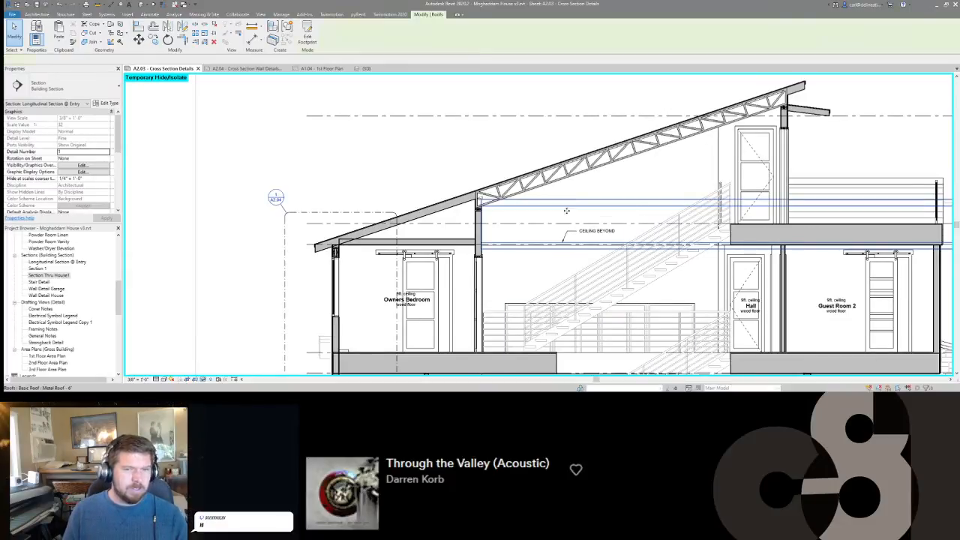
{"action": "middle_click_drag", "start_coordinate": [596, 201], "coordinate": [497, 199]}
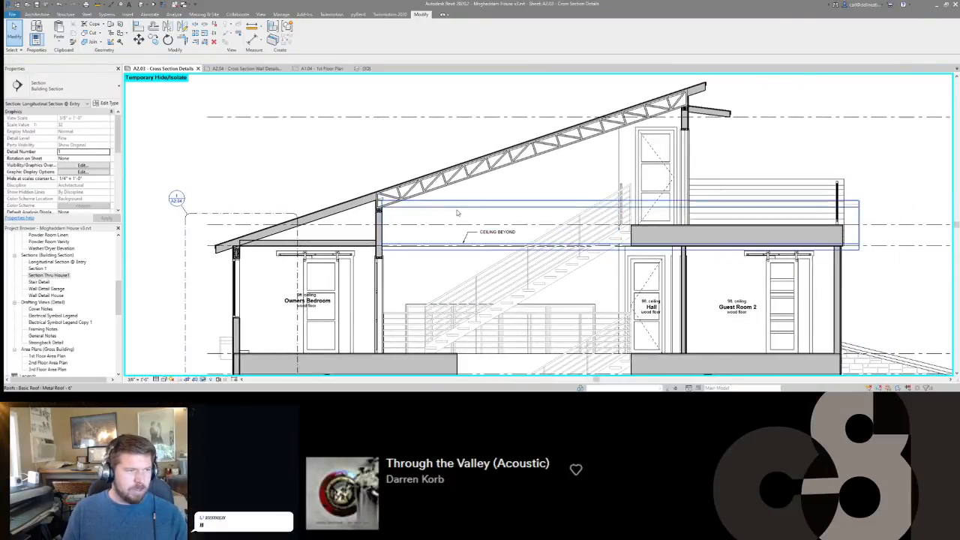
Inspect the upper horizontal-siding wall and the space beneath it in the 3D view, then return to sheet A2.03.
{"action": "key", "text": "ctrl+shift+Tab"}
{"action": "middle_click_drag", "start_coordinate": [562, 222], "coordinate": [584, 239], "text": "shift"}
{"action": "scroll", "coordinate": [615, 189], "scroll_direction": "up", "scroll_amount": 4}
{"action": "scroll", "coordinate": [615, 190], "scroll_direction": "up", "scroll_amount": 1}
{"action": "scroll", "coordinate": [443, 149], "scroll_direction": "up", "scroll_amount": 5}
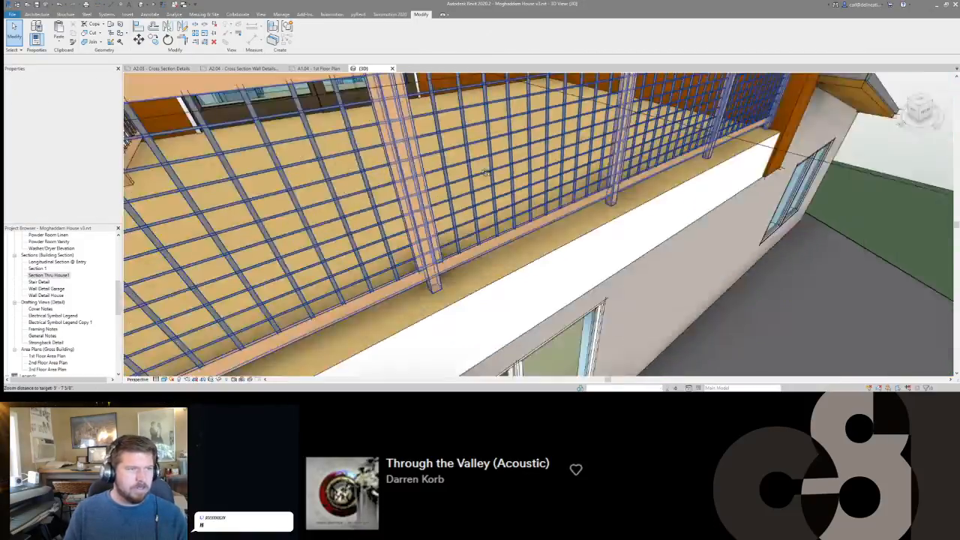
{"action": "middle_click_drag", "start_coordinate": [435, 161], "coordinate": [494, 146], "text": "shift"}
{"action": "scroll", "coordinate": [369, 171], "scroll_direction": "up", "scroll_amount": 2}
{"action": "scroll", "coordinate": [369, 171], "scroll_direction": "up", "scroll_amount": 2}
{"action": "middle_click_drag", "start_coordinate": [372, 196], "coordinate": [639, 207], "text": "shift"}
{"action": "middle_click_drag", "start_coordinate": [427, 214], "coordinate": [355, 174], "text": "shift"}
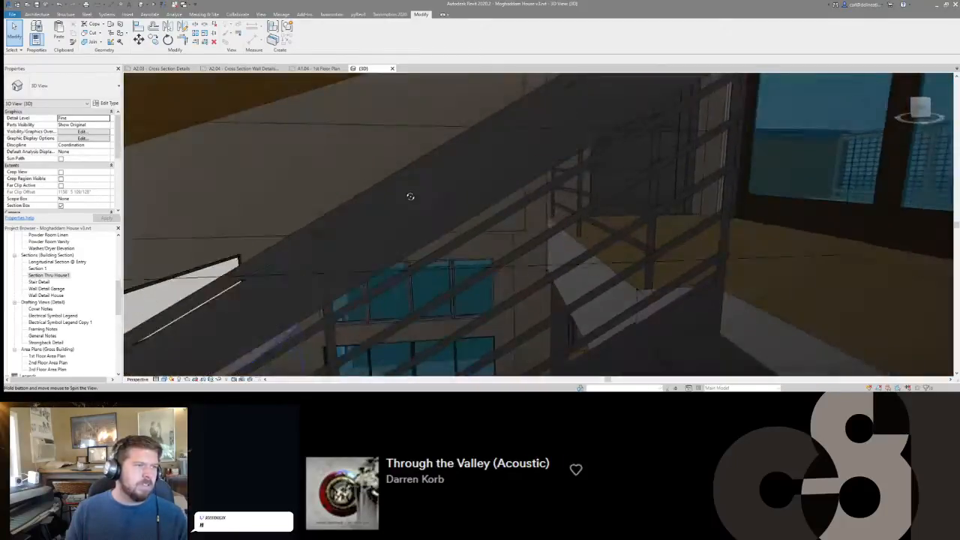
{"action": "scroll", "coordinate": [342, 161], "scroll_direction": "up", "scroll_amount": 2}
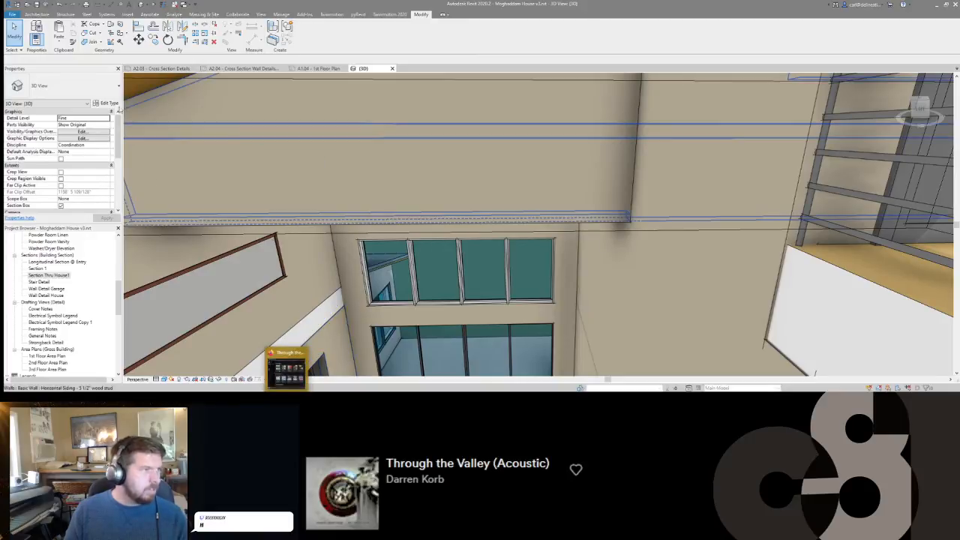
{"action": "key", "text": "ctrl+Tab"}
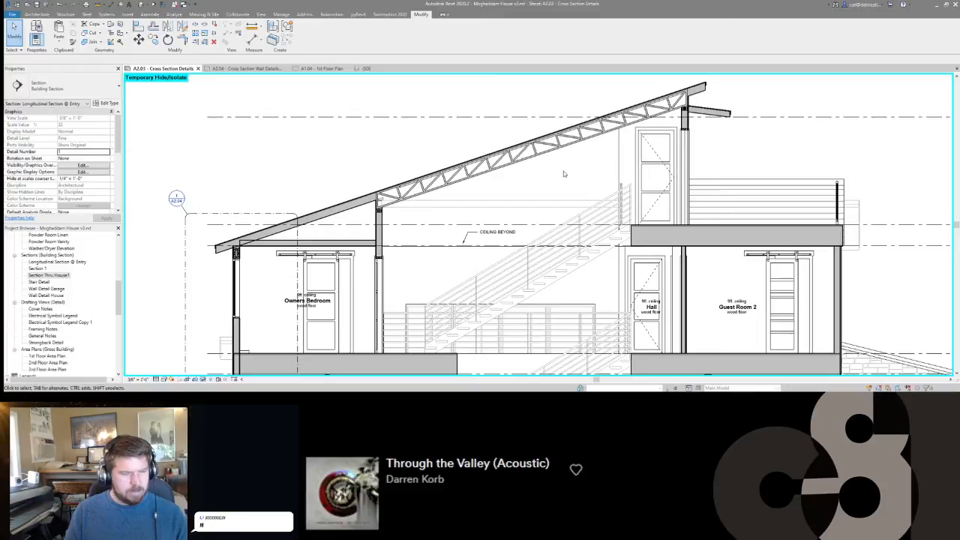
Reset the temporary hide/isolate and apply the <Invisible lines> Linework style to the roof and wall edges inside the truss's low end.
{"action": "key", "text": "h"}
{"action": "key", "text": "r"}
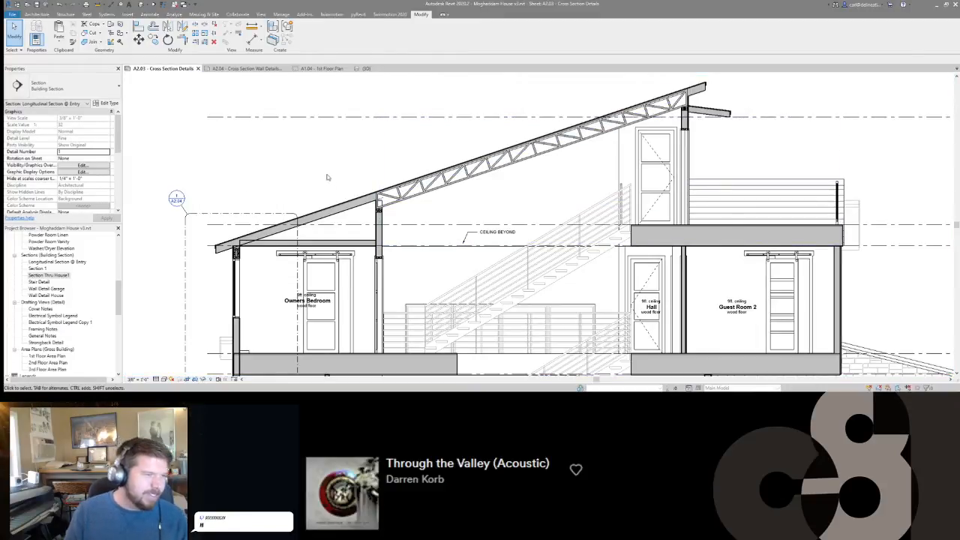
{"action": "scroll", "coordinate": [377, 204], "scroll_direction": "up", "scroll_amount": 6}
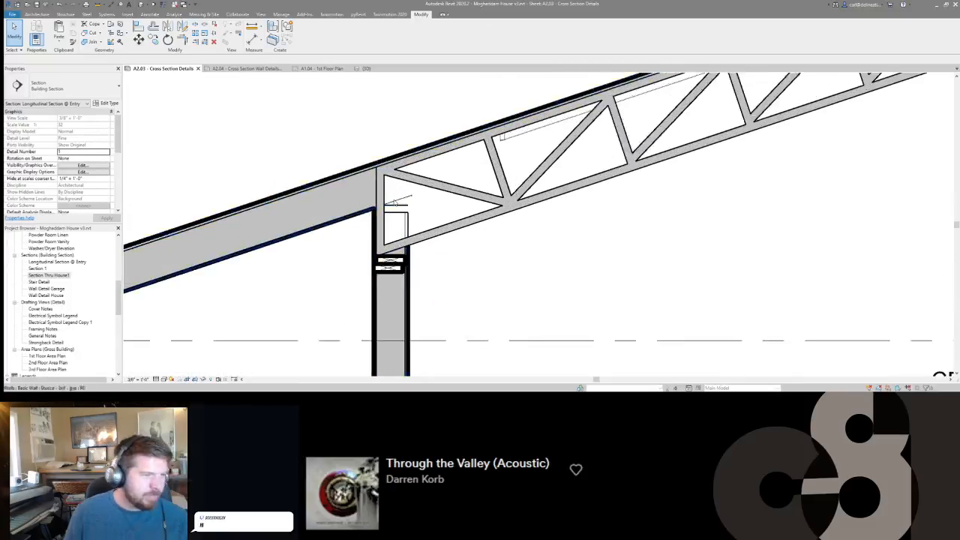
{"action": "scroll", "coordinate": [394, 203], "scroll_direction": "up", "scroll_amount": 2}
{"action": "key", "text": "l"}
{"action": "key", "text": "w"}
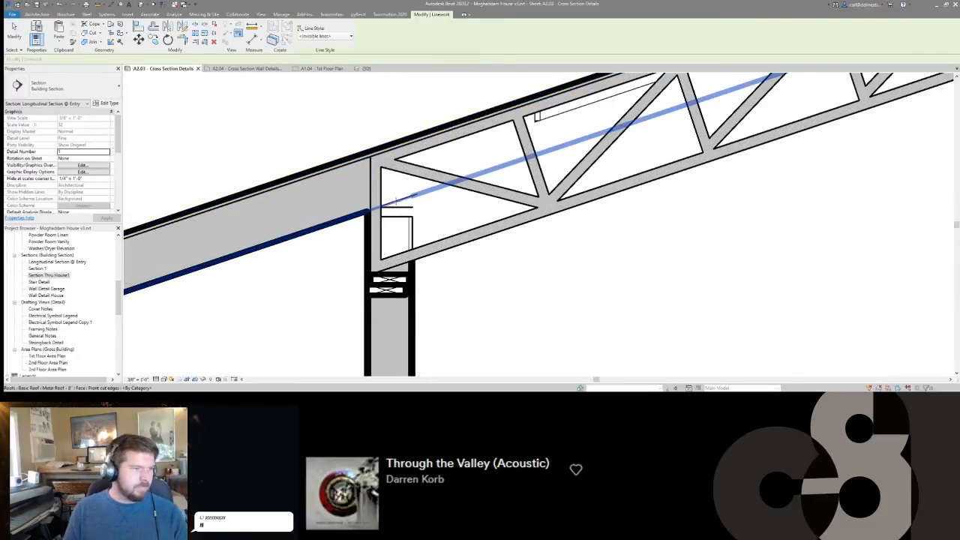
{"action": "left_click", "coordinate": [414, 196]}
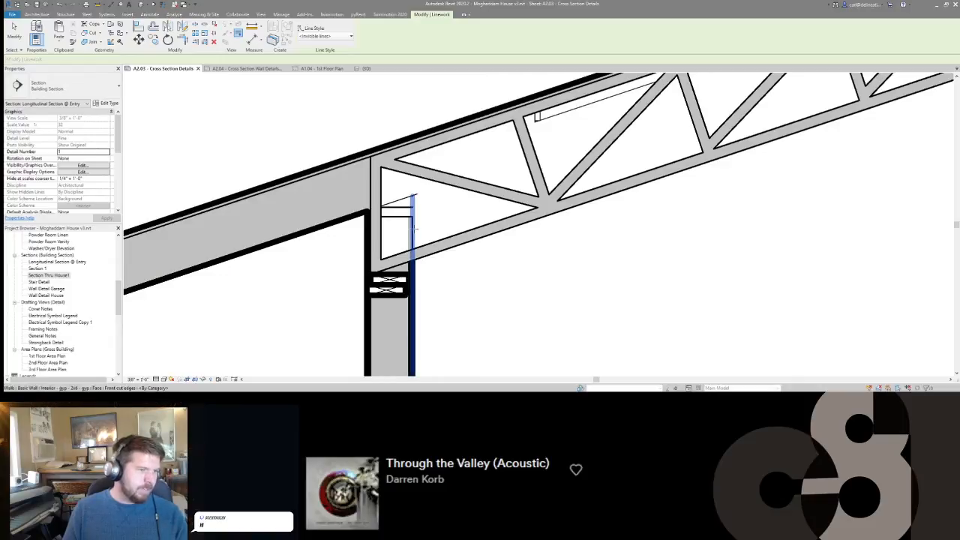
{"action": "left_click", "coordinate": [411, 231]}
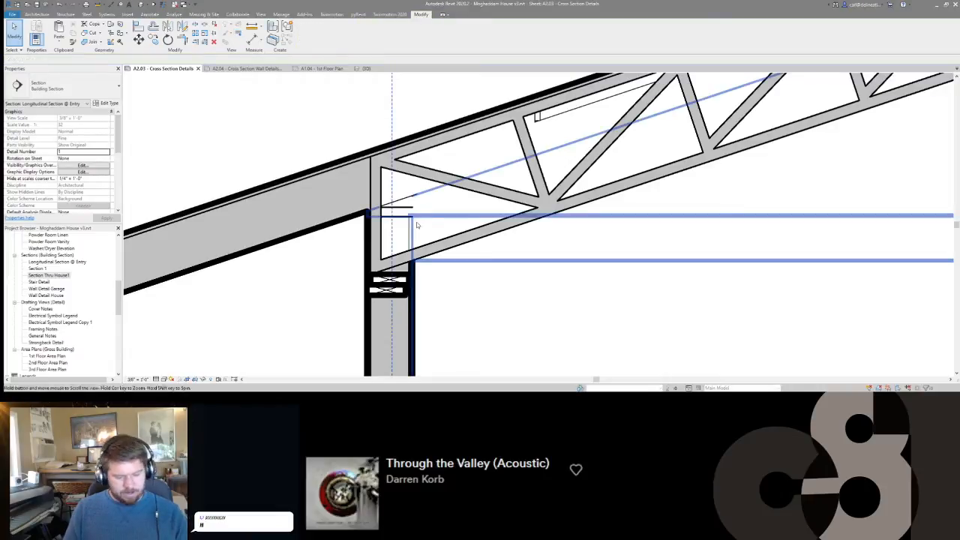
Create a masking region with <Invisible lines> boundaries over the stray lines in the truss's low end, following its end member and bottom chord.
{"action": "key", "text": "m"}
{"action": "key", "text": "r"}
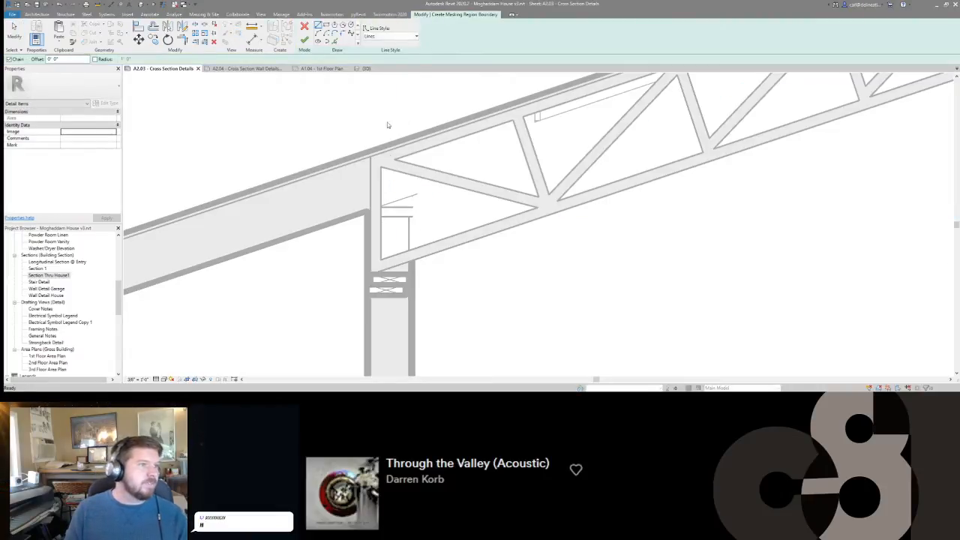
{"action": "left_click", "coordinate": [390, 36]}
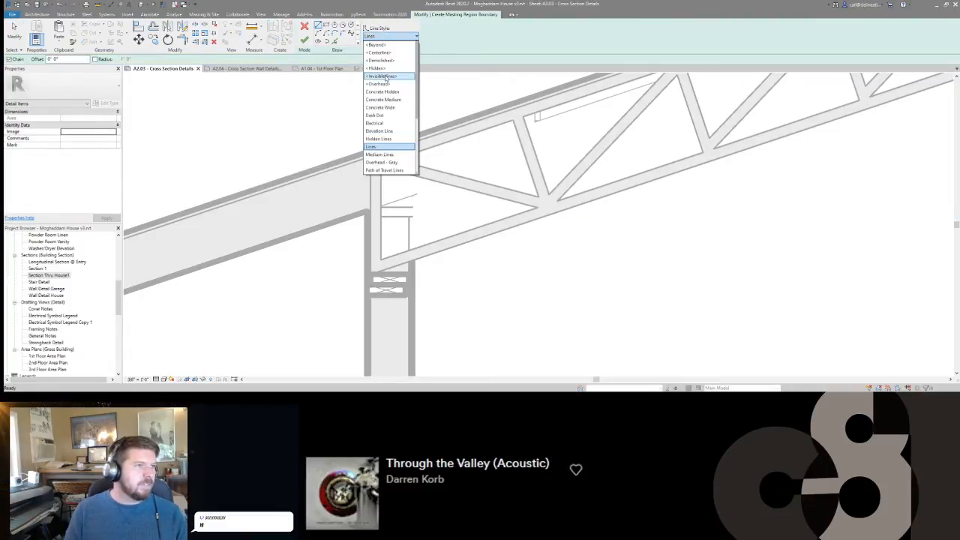
{"action": "left_click", "coordinate": [384, 77]}
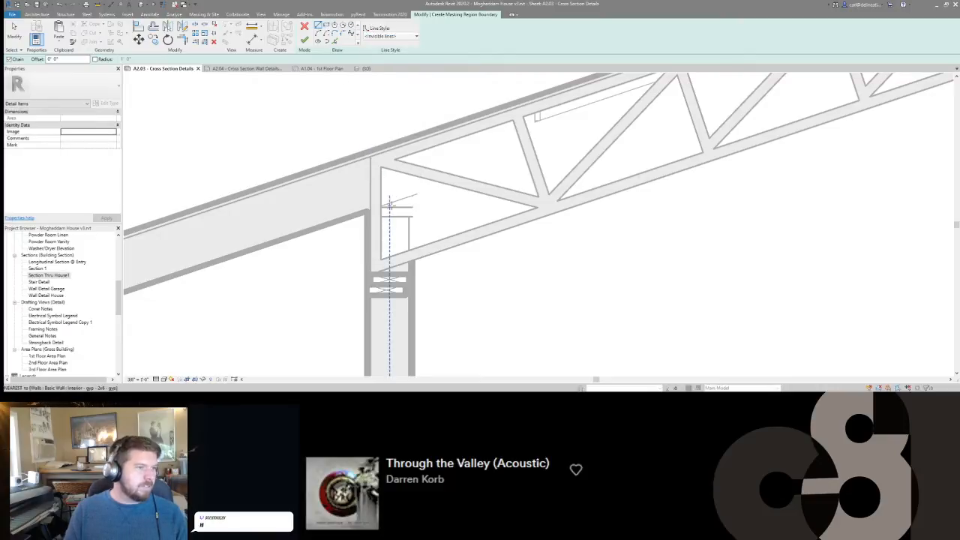
{"action": "left_click", "coordinate": [382, 203]}
{"action": "left_click", "coordinate": [419, 189]}
{"action": "left_click", "coordinate": [421, 245]}
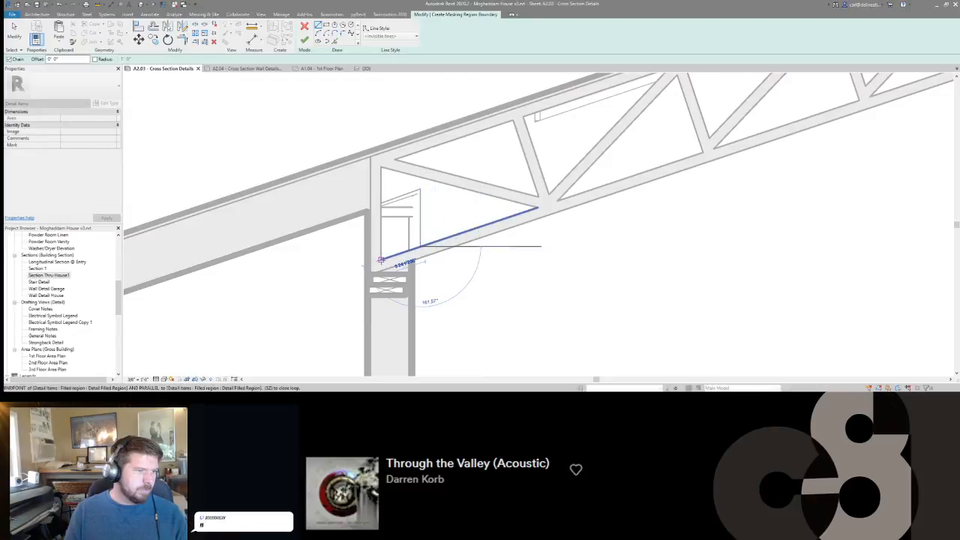
{"action": "left_click", "coordinate": [381, 259]}
{"action": "left_click", "coordinate": [380, 203]}
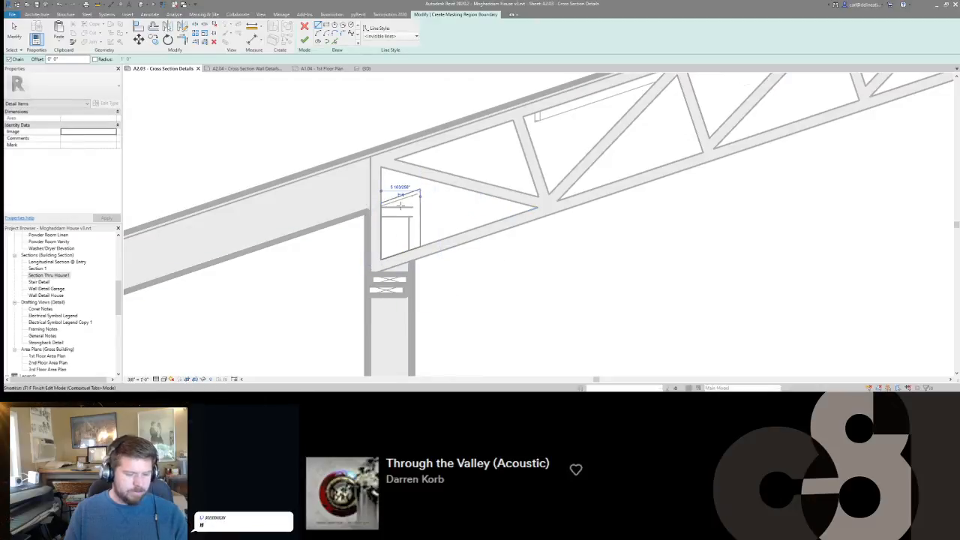
{"action": "key", "text": "f"}
{"action": "key", "text": "f"}
Pull the masking region's edge slightly inward beside the truss's vertical end member so the member's outline stays uncovered.
{"action": "scroll", "coordinate": [384, 227], "scroll_direction": "up", "scroll_amount": 2}
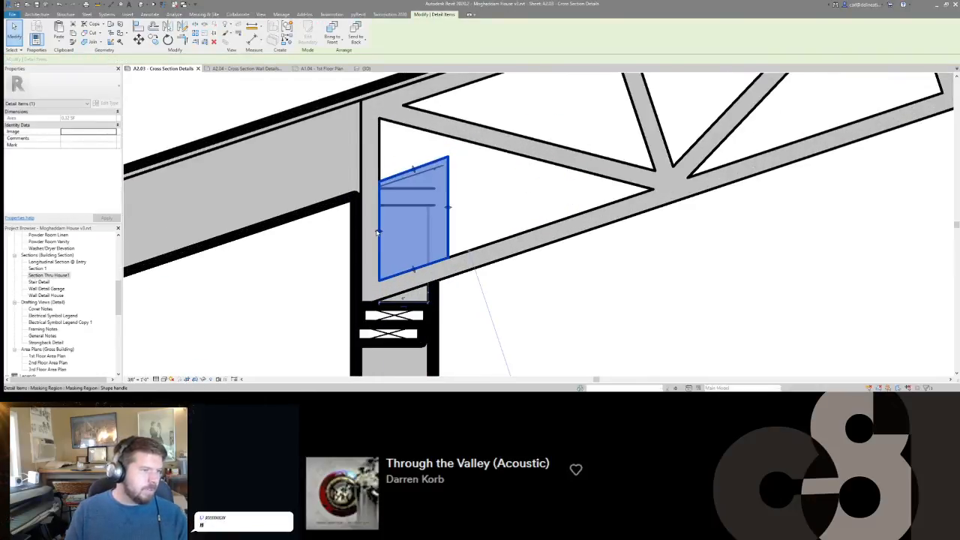
{"action": "scroll", "coordinate": [381, 233], "scroll_direction": "up", "scroll_amount": 3}
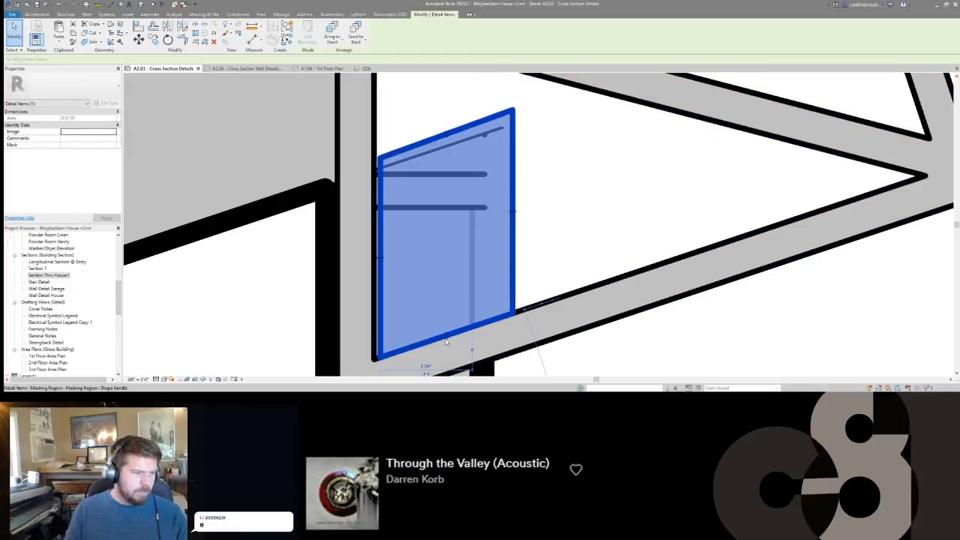
{"action": "key", "text": "Escape"}
{"action": "scroll", "coordinate": [547, 246], "scroll_direction": "down", "scroll_amount": 5}
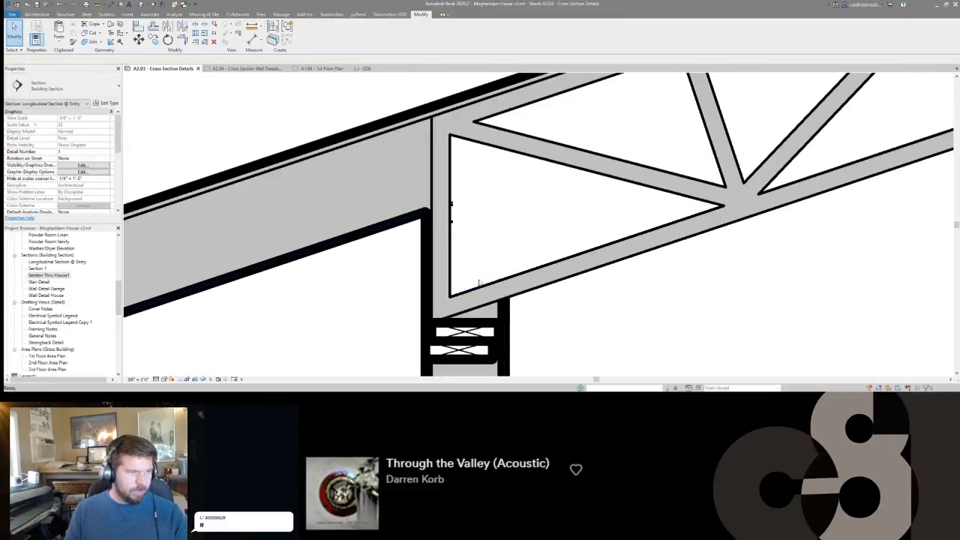
{"action": "scroll", "coordinate": [303, 235], "scroll_direction": "down", "scroll_amount": 1}
{"action": "scroll", "coordinate": [303, 236], "scroll_direction": "down", "scroll_amount": 1}
{"action": "scroll", "coordinate": [401, 219], "scroll_direction": "up", "scroll_amount": 3}
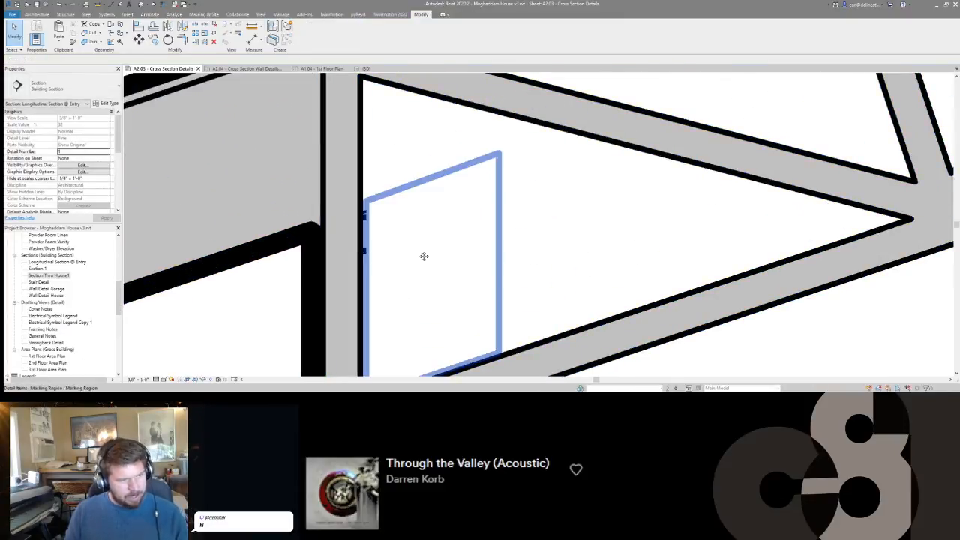
{"action": "scroll", "coordinate": [404, 264], "scroll_direction": "down", "scroll_amount": 3}
{"action": "middle_click_drag", "start_coordinate": [404, 266], "coordinate": [518, 178]}
Set the rolling door in Guest Room 2 to three panels by turning off its 5Panel option.
{"action": "scroll", "coordinate": [517, 179], "scroll_direction": "down", "scroll_amount": 6}
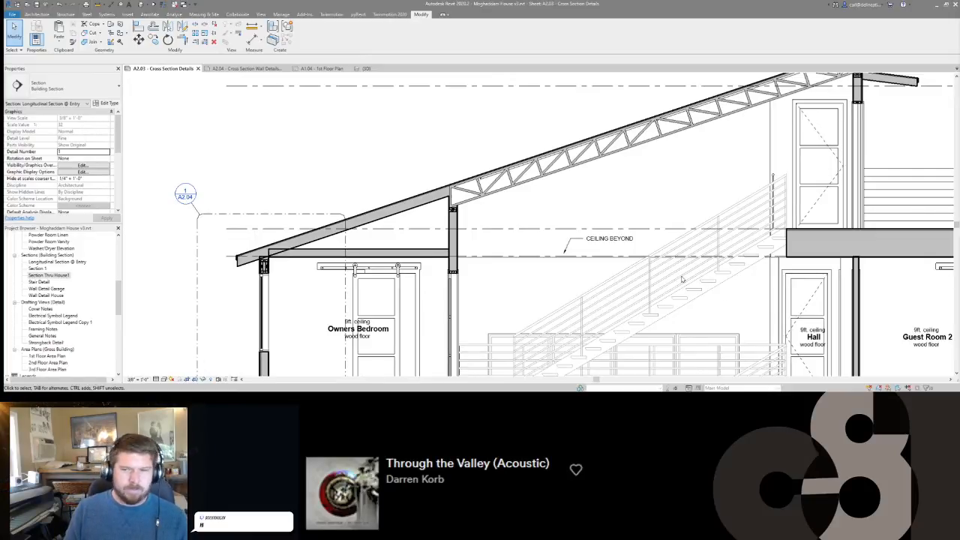
{"action": "scroll", "coordinate": [577, 171], "scroll_direction": "down", "scroll_amount": 5}
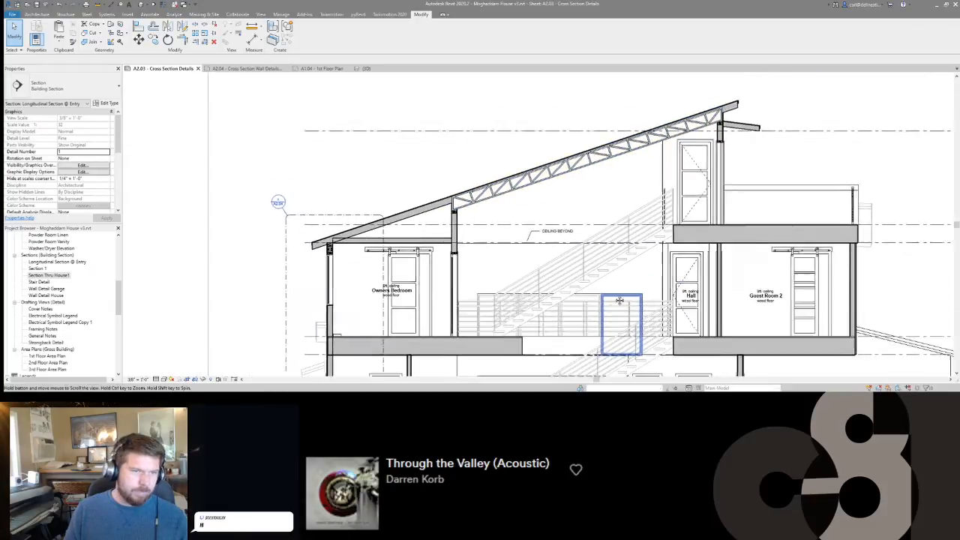
{"action": "scroll", "coordinate": [660, 192], "scroll_direction": "up", "scroll_amount": 6}
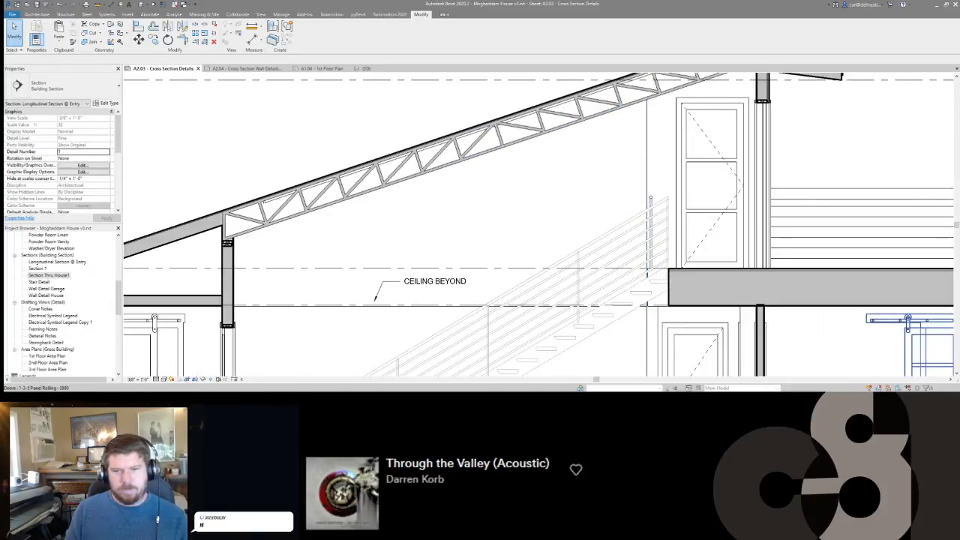
{"action": "scroll", "coordinate": [794, 316], "scroll_direction": "down", "scroll_amount": 4}
{"action": "scroll", "coordinate": [550, 218], "scroll_direction": "up", "scroll_amount": 2}
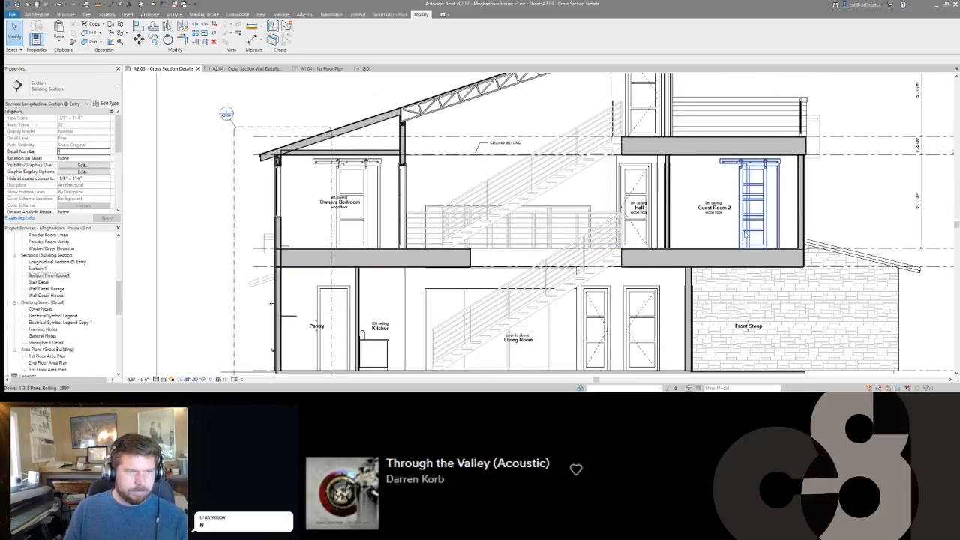
{"action": "left_click", "coordinate": [747, 235]}
{"action": "scroll", "coordinate": [46, 181], "scroll_direction": "down", "scroll_amount": 1}
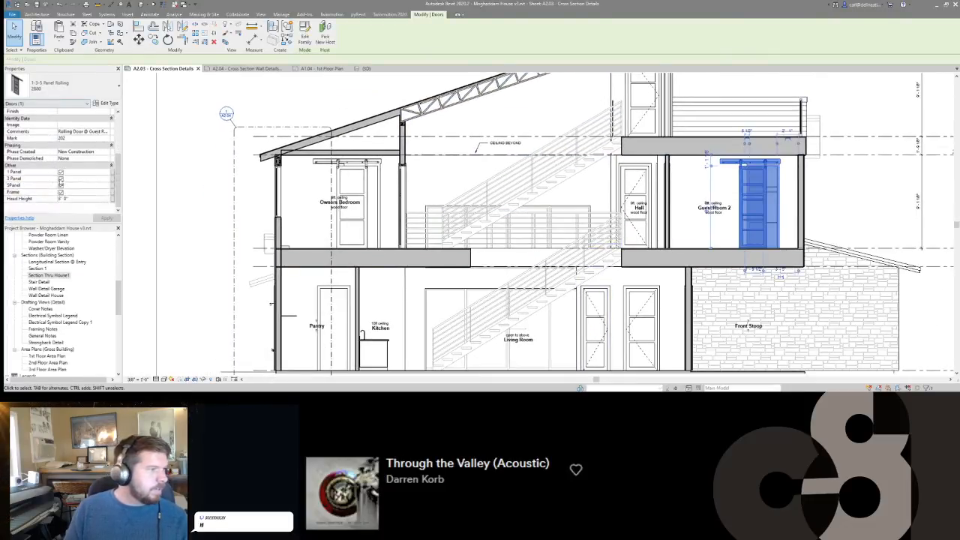
{"action": "left_click", "coordinate": [193, 214]}
{"action": "middle_click", "coordinate": [195, 216]}
{"action": "middle_click", "coordinate": [195, 217]}
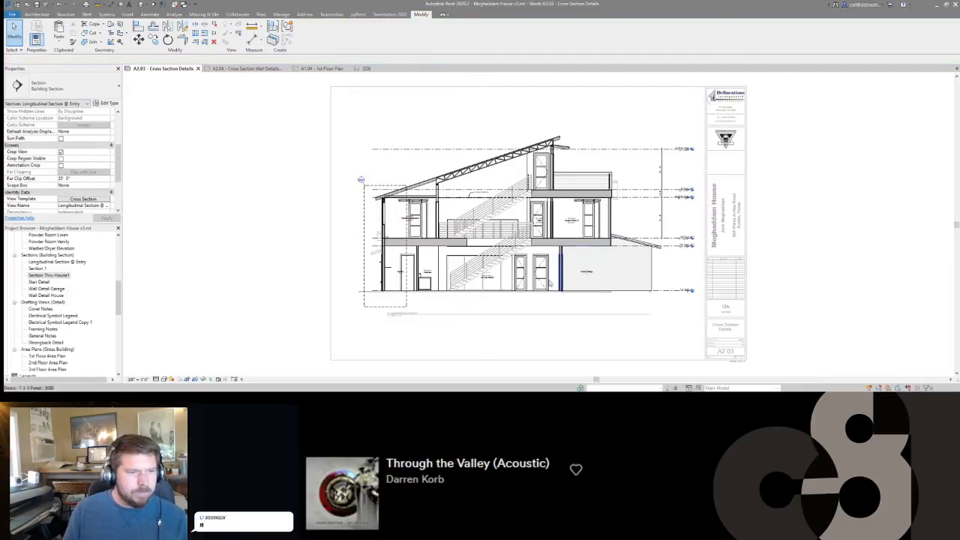
Change the Pantry room tag to the Room Tag Only: Without Area type.
{"action": "scroll", "coordinate": [549, 283], "scroll_direction": "up", "scroll_amount": 3}
{"action": "middle_click_drag", "start_coordinate": [253, 289], "coordinate": [503, 293]}
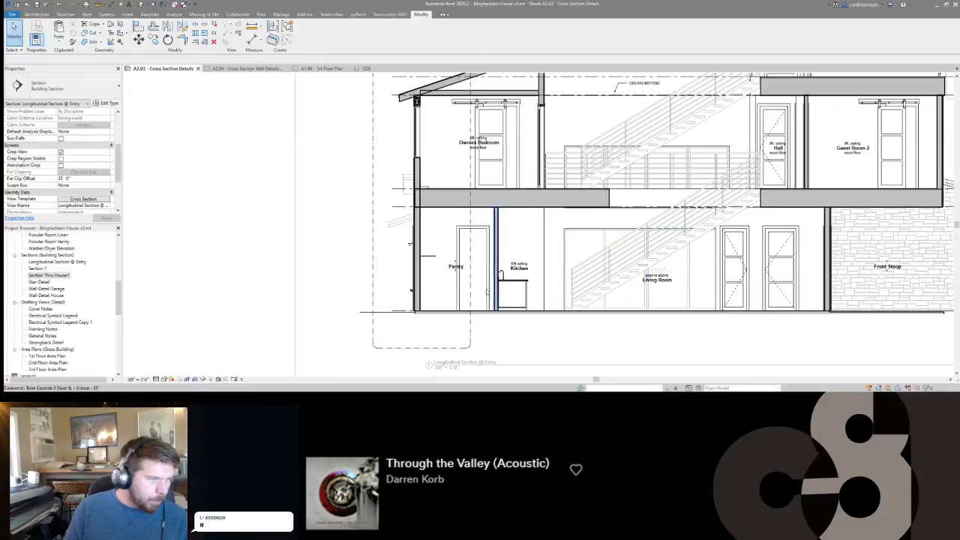
{"action": "left_click", "coordinate": [454, 274]}
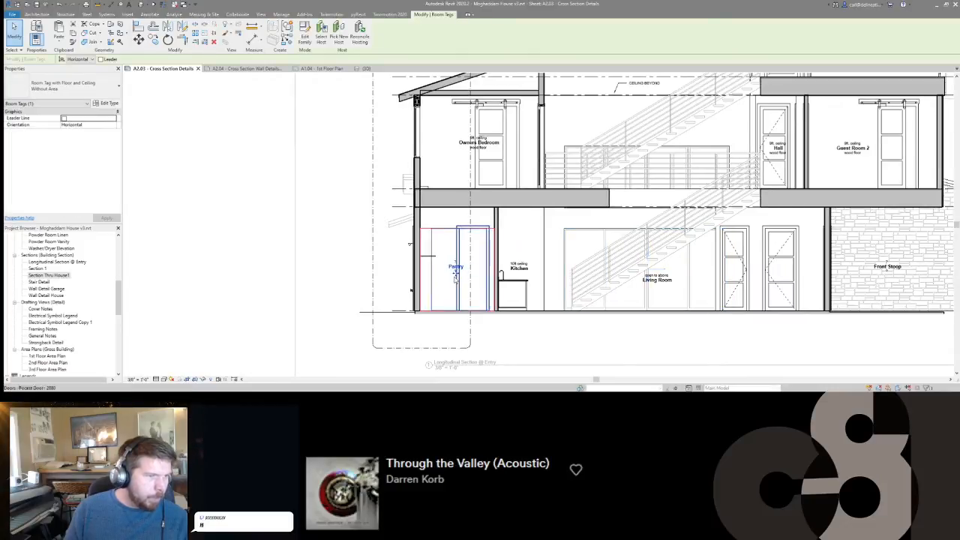
{"action": "left_click", "coordinate": [64, 86]}
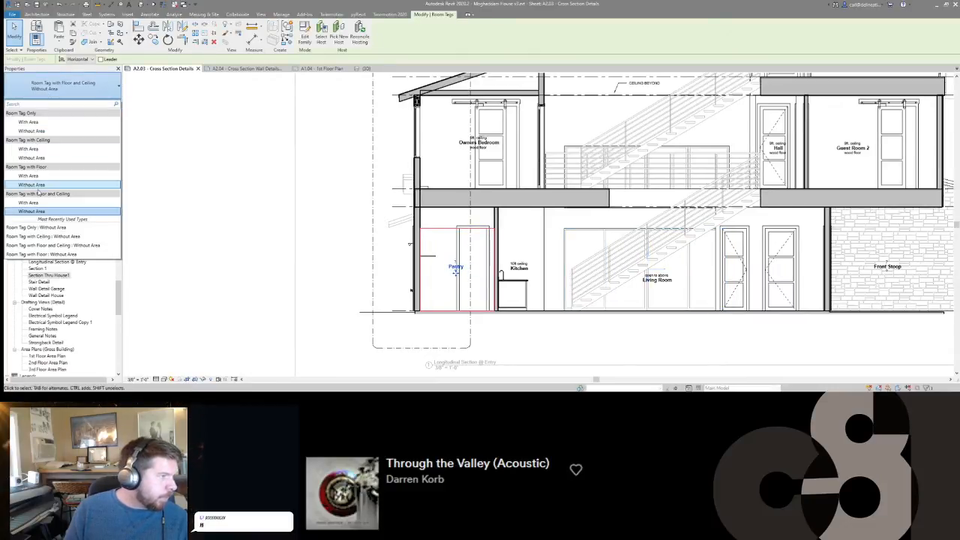
{"action": "left_click", "coordinate": [35, 131]}
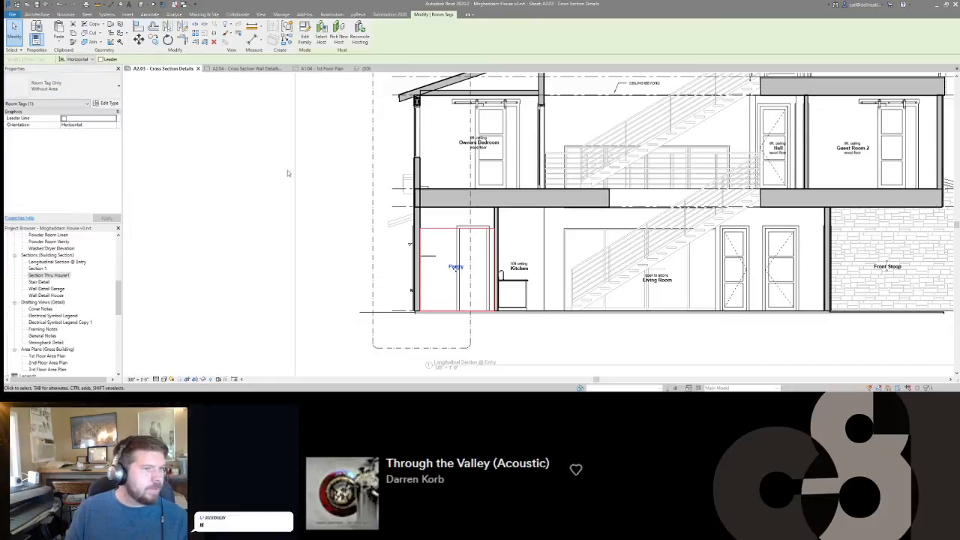
{"action": "left_click", "coordinate": [284, 172]}
Change the Front Stoop room tag to the Room Tag Only: Without Area type.
{"action": "middle_click_drag", "start_coordinate": [724, 170], "coordinate": [470, 186]}
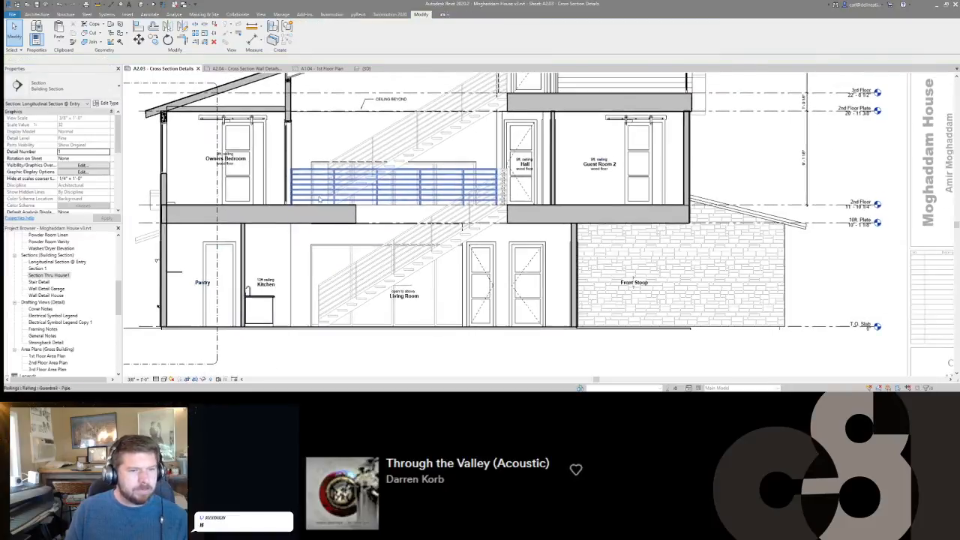
{"action": "left_click", "coordinate": [633, 283]}
{"action": "left_click", "coordinate": [63, 86]}
{"action": "left_click", "coordinate": [34, 133]}
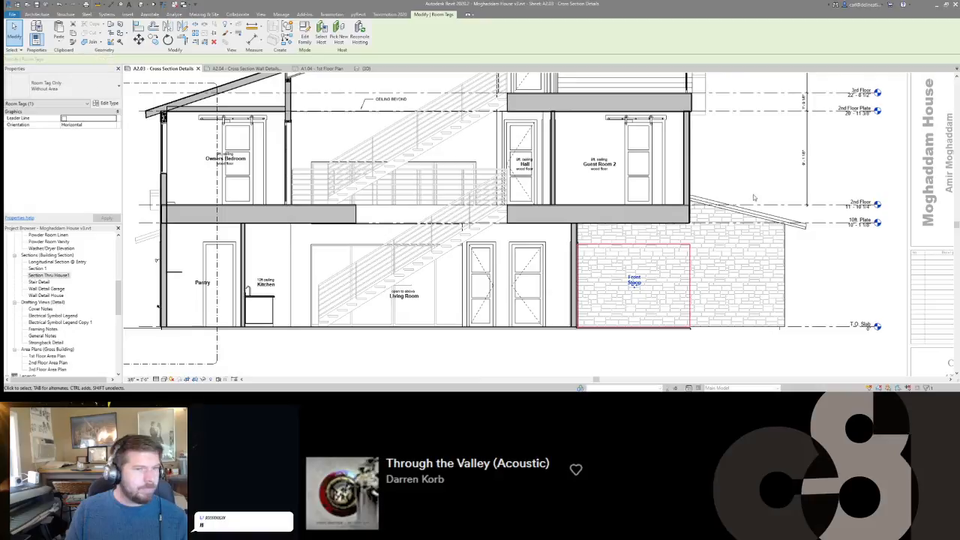
{"action": "left_click", "coordinate": [752, 180]}
Move the CEILING BEYOND note below the ceiling line and point its leader up to that line.
{"action": "scroll", "coordinate": [748, 177], "scroll_direction": "down", "scroll_amount": 2}
{"action": "scroll", "coordinate": [726, 161], "scroll_direction": "up", "scroll_amount": 1}
{"action": "middle_click_drag", "start_coordinate": [726, 160], "coordinate": [748, 226]}
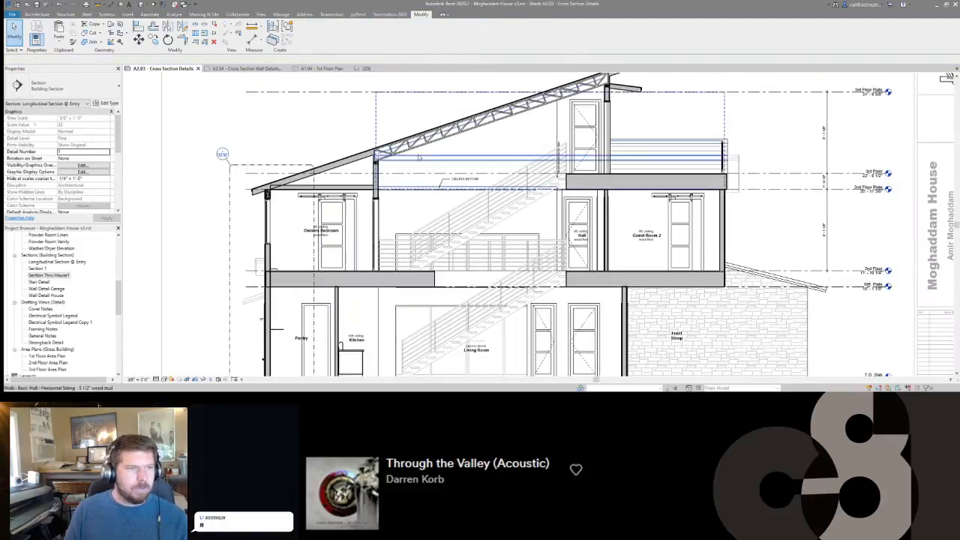
{"action": "middle_click_drag", "start_coordinate": [425, 153], "coordinate": [531, 157]}
{"action": "scroll", "coordinate": [531, 156], "scroll_direction": "up", "scroll_amount": 1}
{"action": "scroll", "coordinate": [531, 157], "scroll_direction": "down", "scroll_amount": 3}
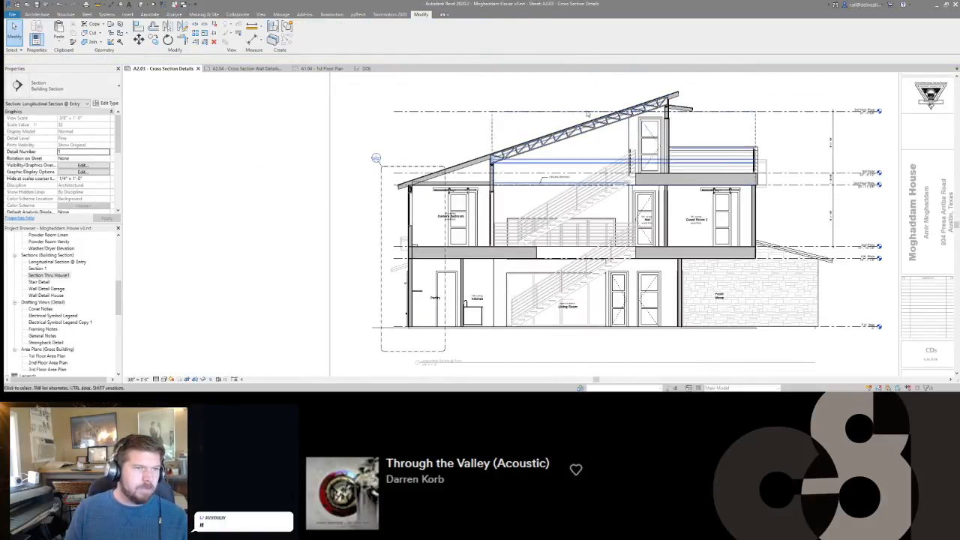
{"action": "scroll", "coordinate": [584, 117], "scroll_direction": "up", "scroll_amount": 4}
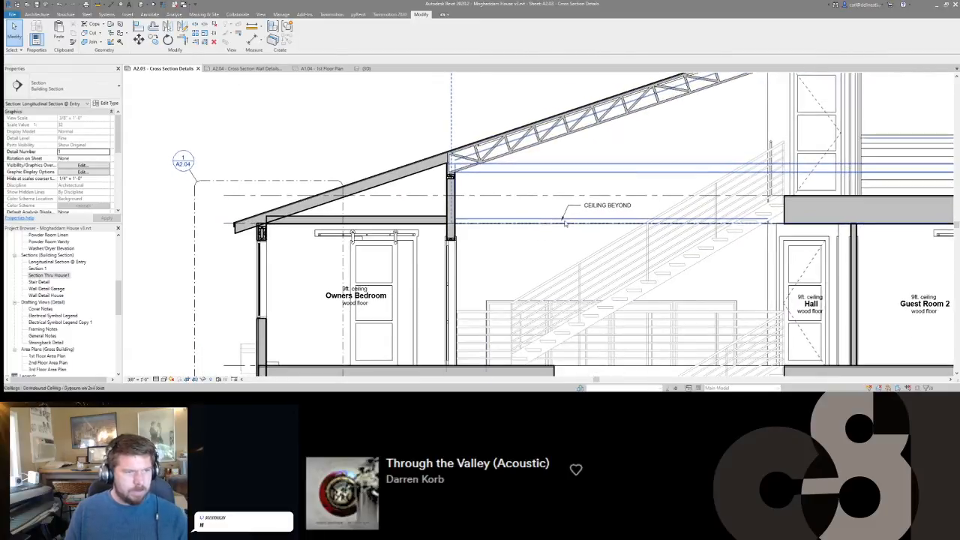
{"action": "left_click", "coordinate": [574, 206]}
{"action": "left_click_drag", "start_coordinate": [581, 200], "coordinate": [578, 233]}
{"action": "left_click", "coordinate": [564, 246]}
{"action": "middle_click_drag", "start_coordinate": [564, 246], "coordinate": [565, 194]}
Move the Living Room tag sideways, farther from the stair and clear of the sliding door's arrow.
{"action": "scroll", "coordinate": [564, 192], "scroll_direction": "up", "scroll_amount": 3}
{"action": "scroll", "coordinate": [560, 174], "scroll_direction": "down", "scroll_amount": 2}
{"action": "scroll", "coordinate": [559, 174], "scroll_direction": "down", "scroll_amount": 4}
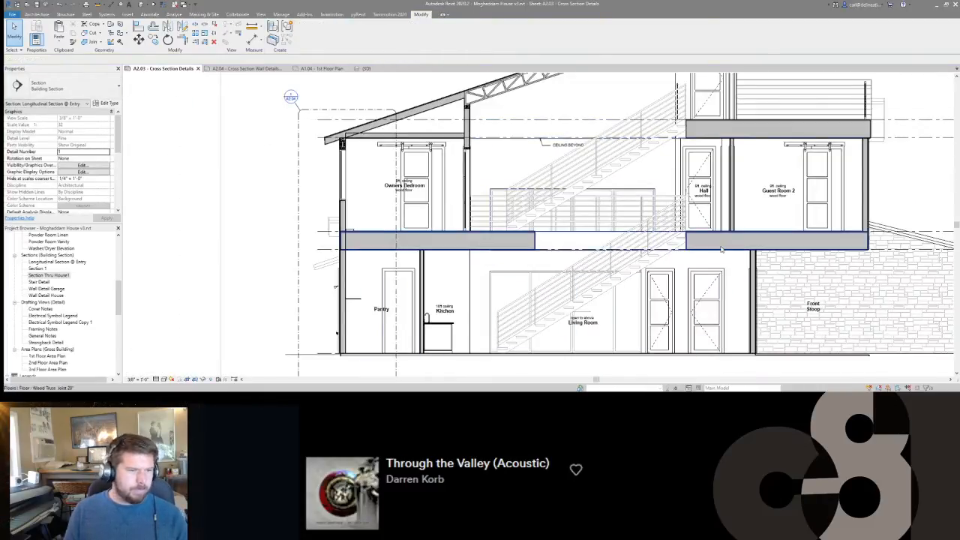
{"action": "scroll", "coordinate": [584, 315], "scroll_direction": "up", "scroll_amount": 3}
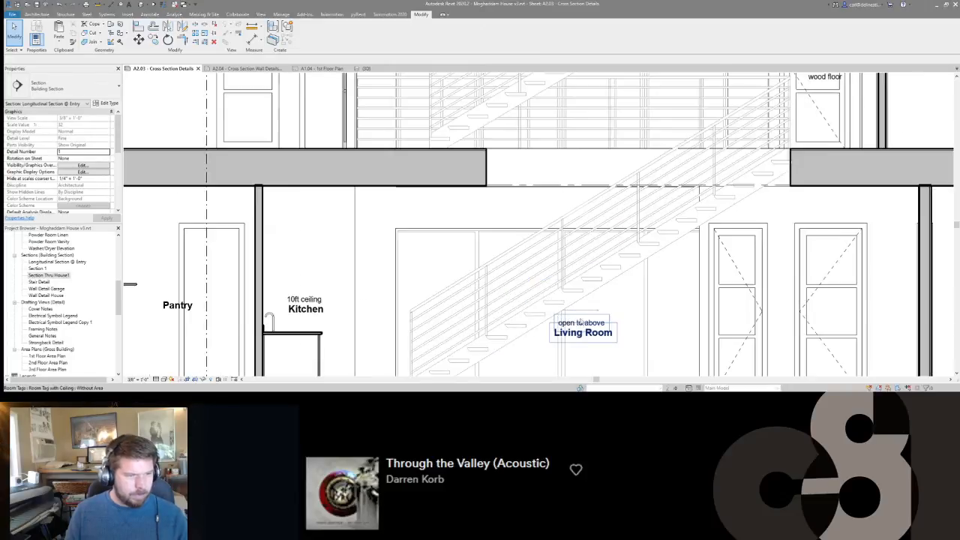
{"action": "left_click", "coordinate": [583, 338]}
{"action": "key", "text": "Escape"}
{"action": "scroll", "coordinate": [592, 300], "scroll_direction": "down", "scroll_amount": 3}
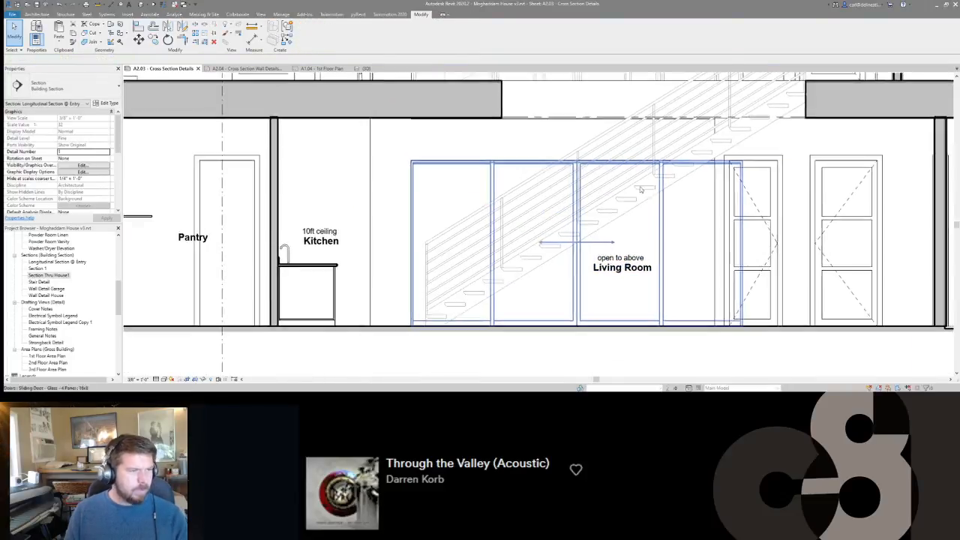
{"action": "middle_click_drag", "start_coordinate": [596, 247], "coordinate": [511, 249]}
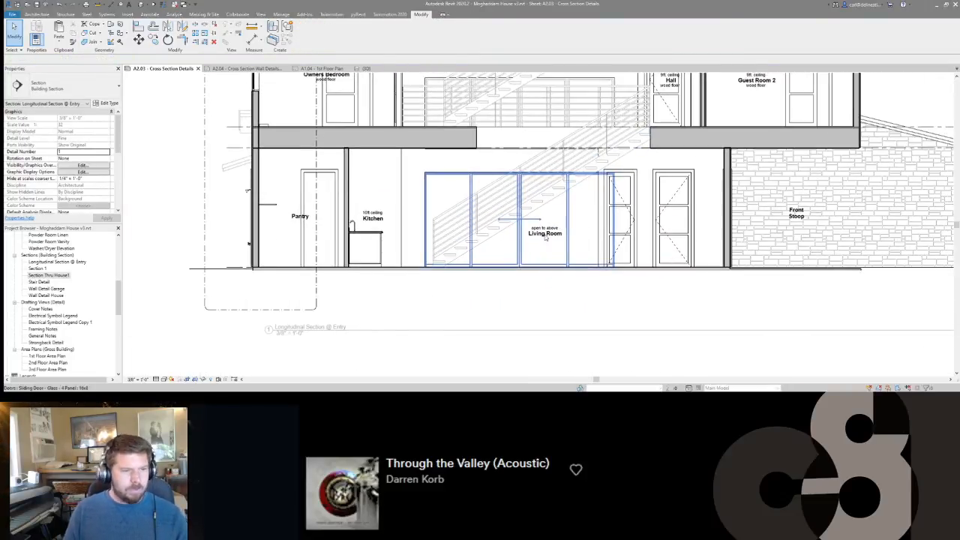
{"action": "key", "text": "r"}
{"action": "key", "text": "t"}
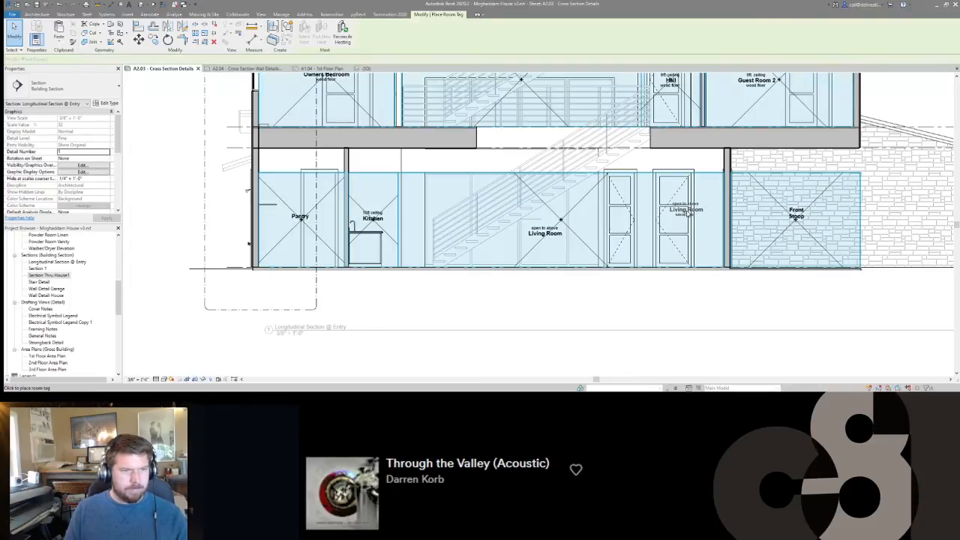
{"action": "key", "text": "Escape"}
{"action": "key", "text": "Escape"}
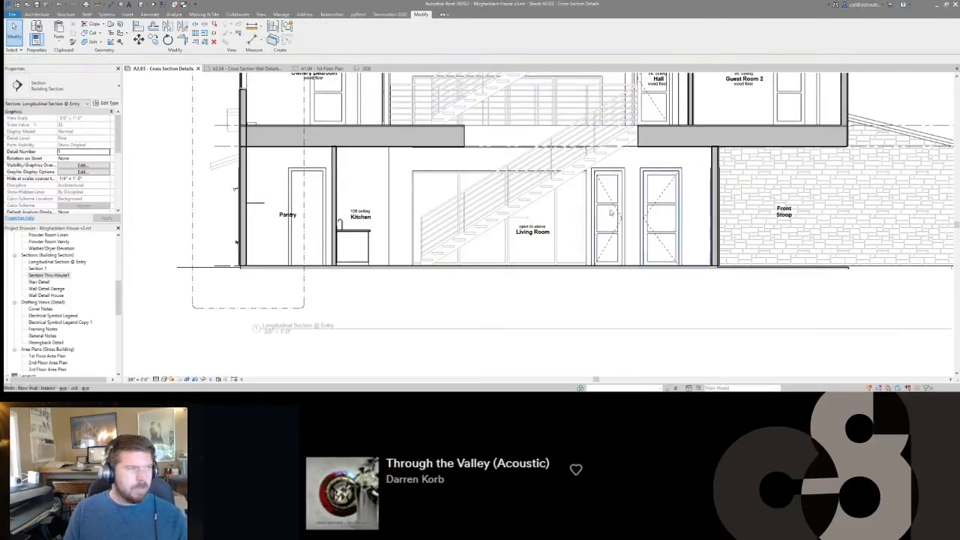
Open the A1.04 1st Floor Plan sheet at the entry area between the stair and the Front Stoop.
{"action": "left_click", "coordinate": [319, 69]}
{"action": "scroll", "coordinate": [570, 240], "scroll_direction": "up", "scroll_amount": 5}
{"action": "scroll", "coordinate": [455, 201], "scroll_direction": "up", "scroll_amount": 1}
{"action": "scroll", "coordinate": [495, 250], "scroll_direction": "down", "scroll_amount": 2}
{"action": "key", "text": "r"}
{"action": "key", "text": "t"}
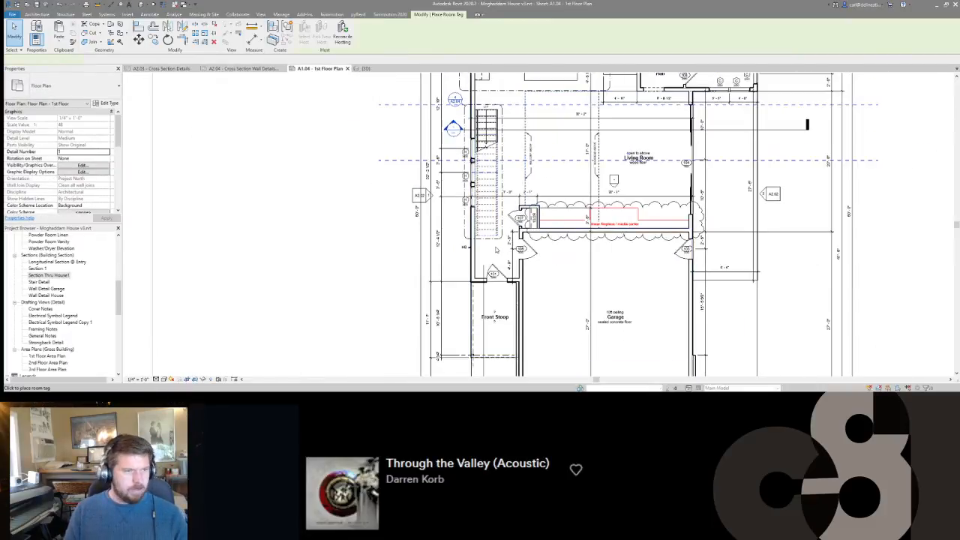
{"action": "key", "text": "Escape"}
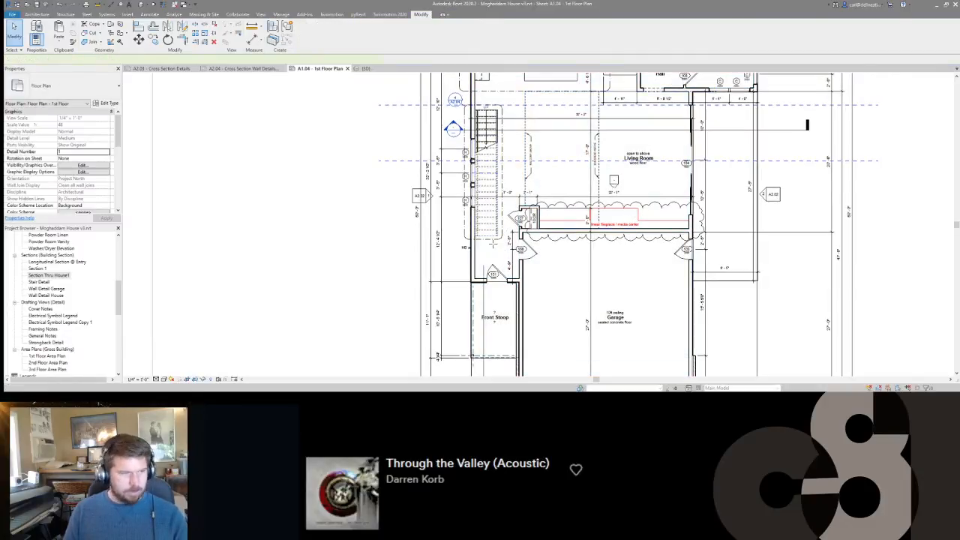
Draw a horizontal room separation line from the outer corner of the closet at door 107 across the stair to the exterior wall.
{"action": "scroll", "coordinate": [490, 238], "scroll_direction": "up", "scroll_amount": 6}
{"action": "key", "text": "r"}
{"action": "key", "text": "s"}
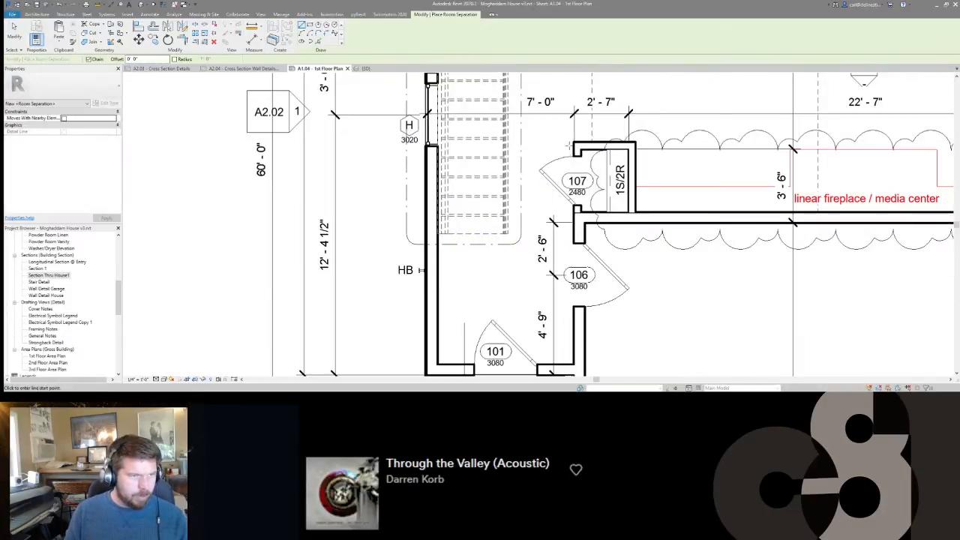
{"action": "left_click", "coordinate": [574, 145]}
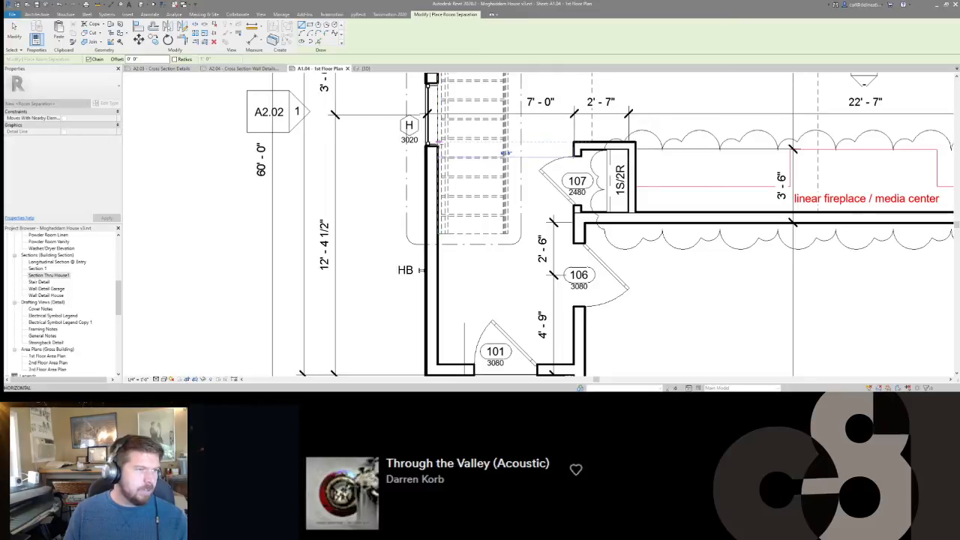
{"action": "left_click", "coordinate": [435, 150]}
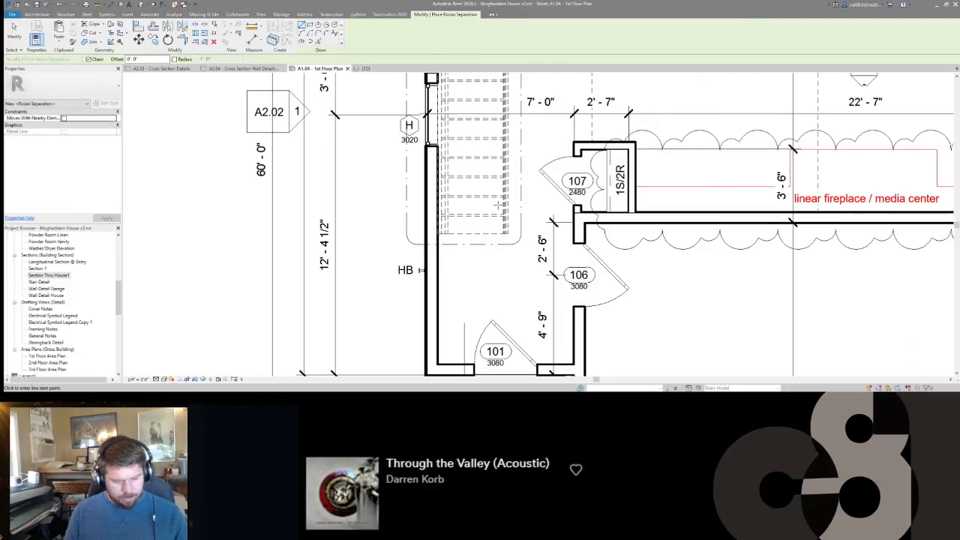
Place a room in the newly bounded area inside front door 101 and name it Entry.
{"action": "key", "text": "r"}
{"action": "key", "text": "m"}
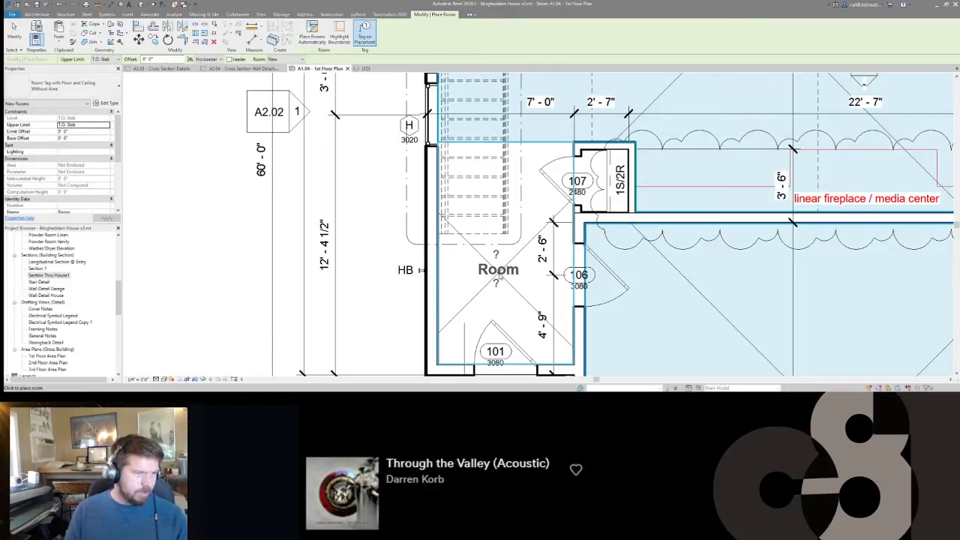
{"action": "key", "text": "Escape"}
{"action": "double_click", "coordinate": [482, 271]}
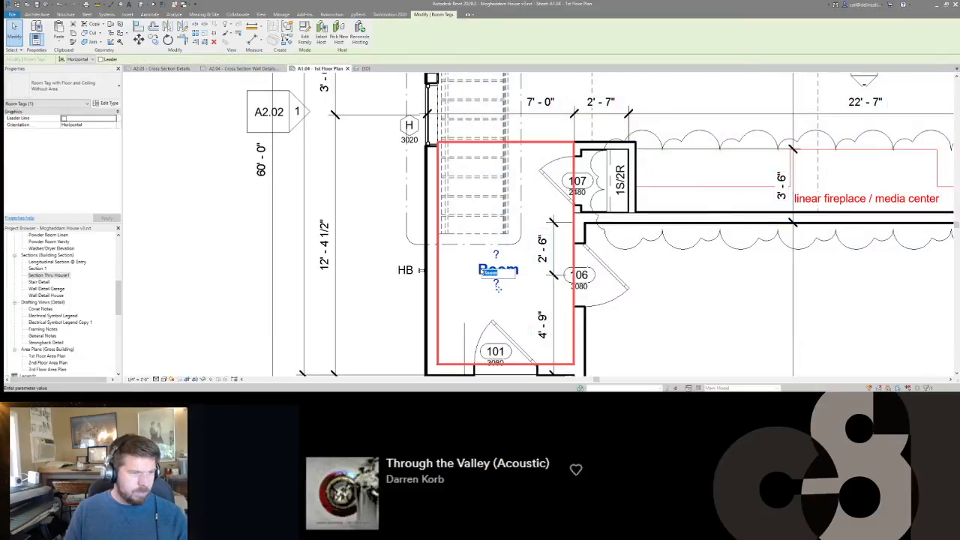
{"action": "key", "text": "Return"}
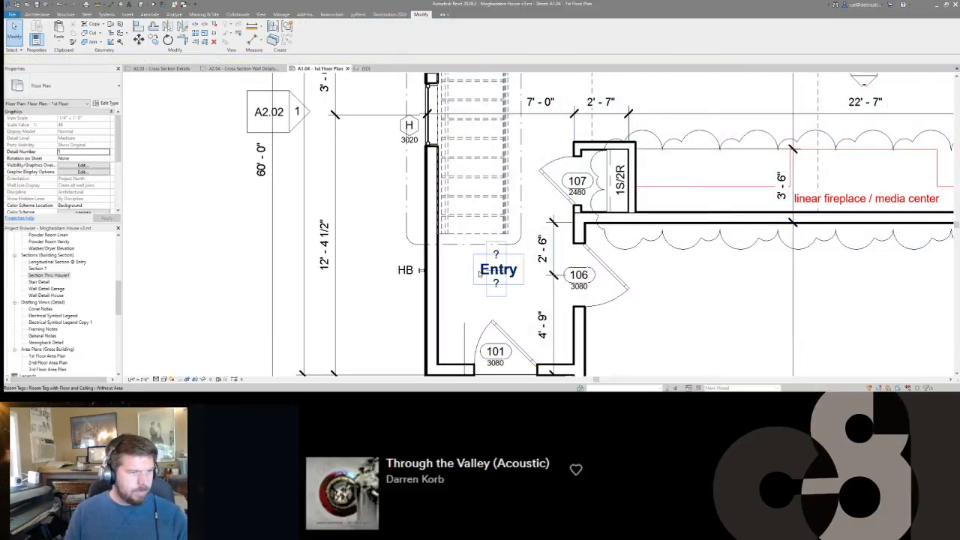
Set the Entry room tag's ceiling text to 10ft ceiling and its floor text to wood floor.
{"action": "scroll", "coordinate": [496, 254], "scroll_direction": "down", "scroll_amount": 4}
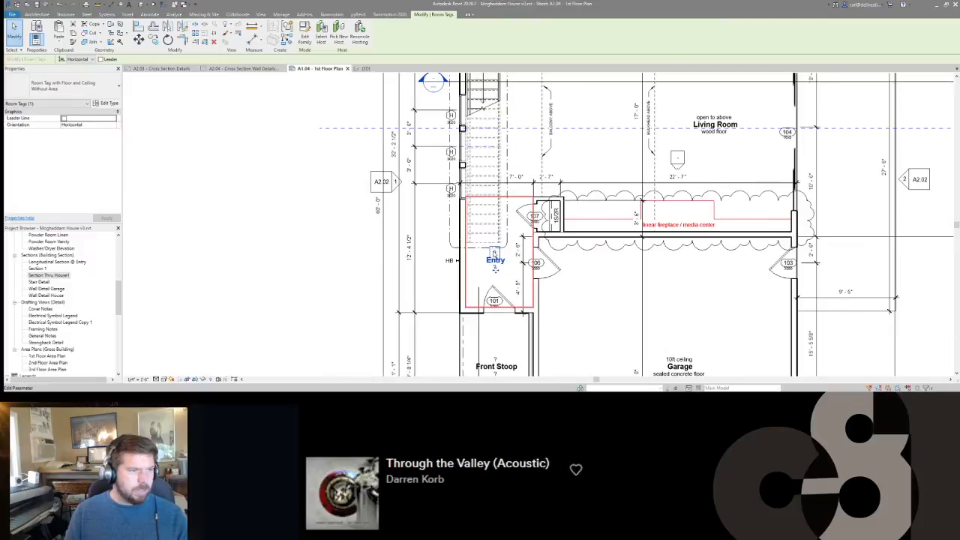
{"action": "left_click", "coordinate": [162, 68]}
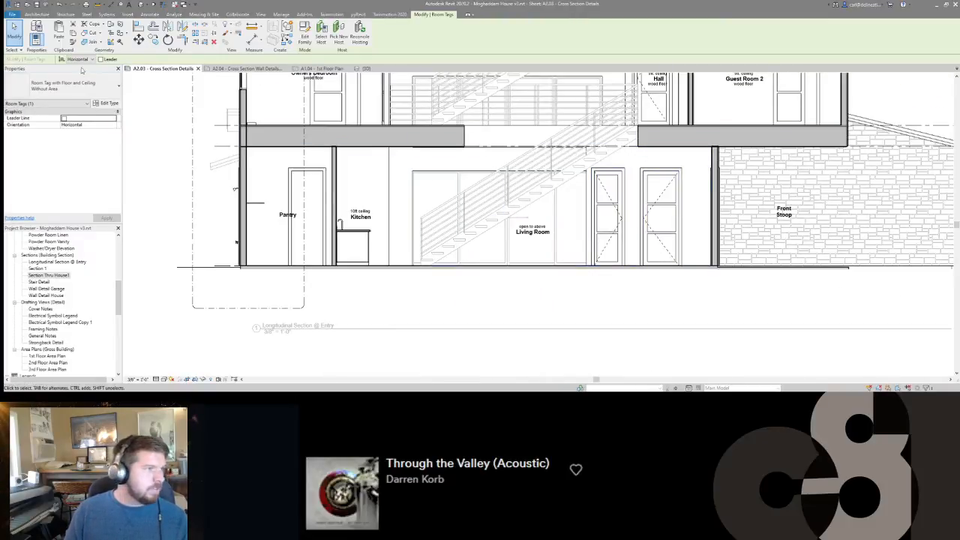
{"action": "left_click", "coordinate": [246, 69]}
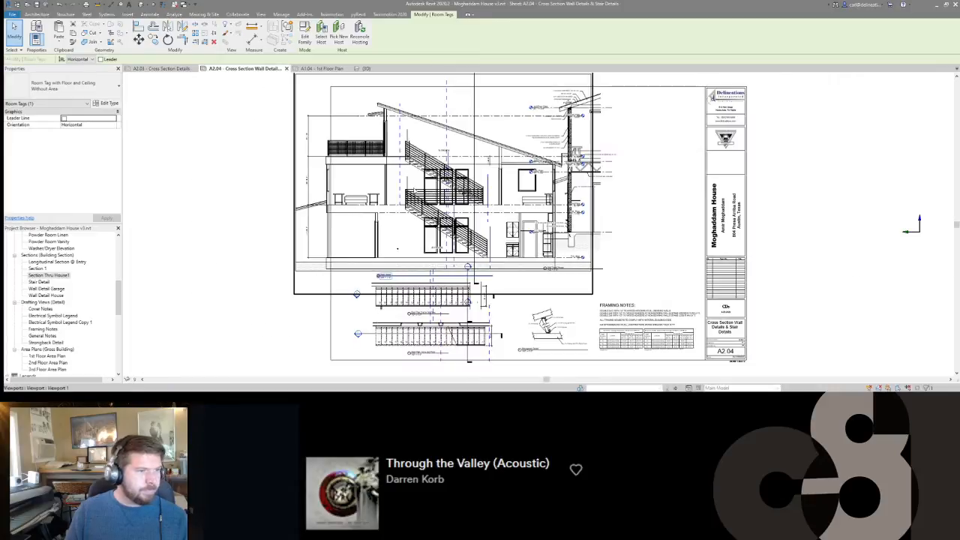
{"action": "left_click", "coordinate": [175, 69]}
{"action": "left_click", "coordinate": [317, 69]}
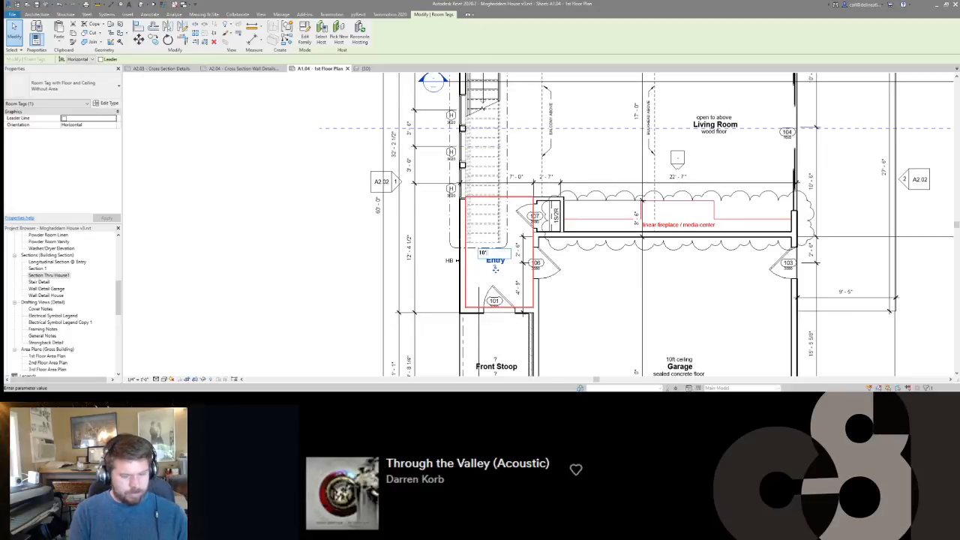
{"action": "mouse_move", "coordinate": [498, 221]}
{"action": "middle_mouse_down"}
{"action": "mouse_move", "coordinate": [507, 233]}
{"action": "mouse_move", "coordinate": [505, 206]}
{"action": "middle_mouse_up"}
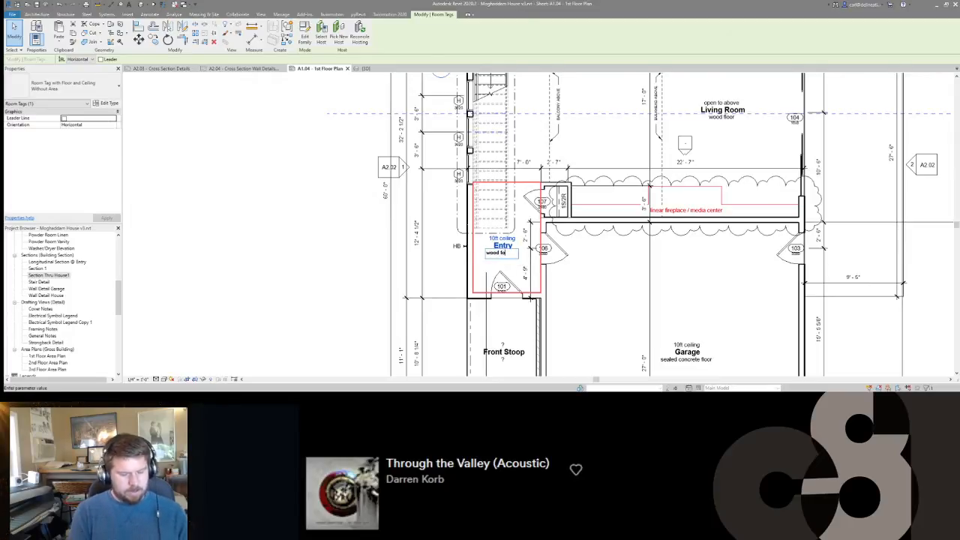
Tag the Entry room in the longitudinal section on sheet A2.03 and center the tag on the door nearest the Front Stoop.
{"action": "double_click", "coordinate": [389, 187]}
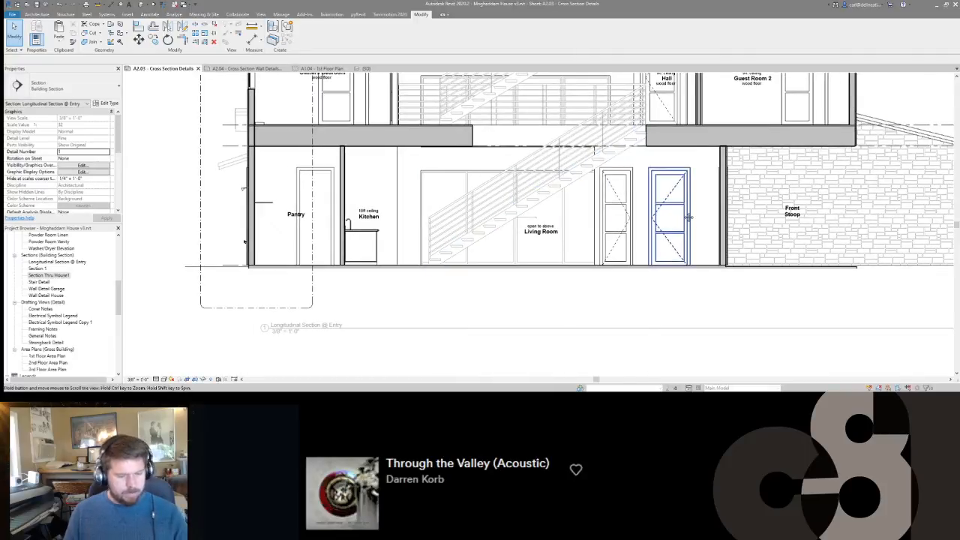
{"action": "key", "text": "r"}
{"action": "key", "text": "t"}
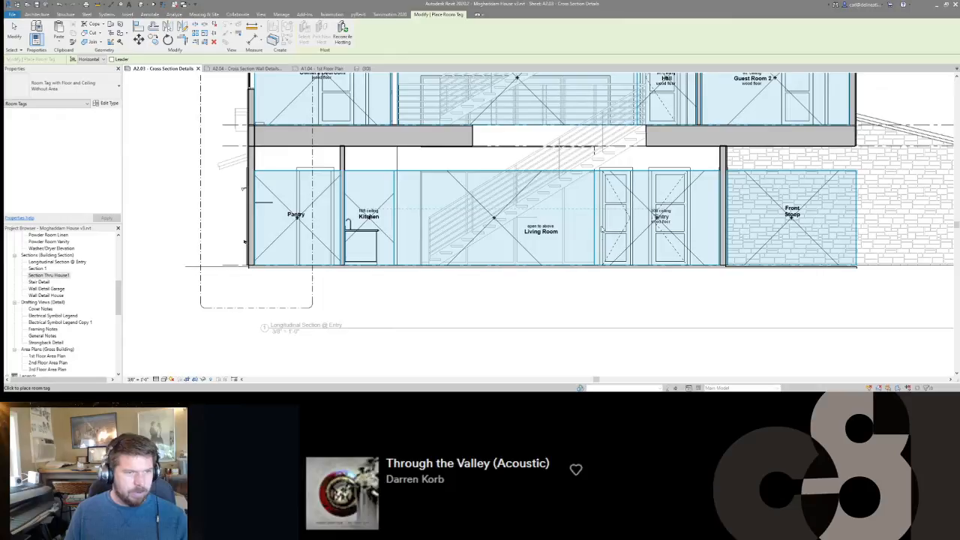
{"action": "key", "text": "Escape"}
{"action": "key", "text": "Escape"}
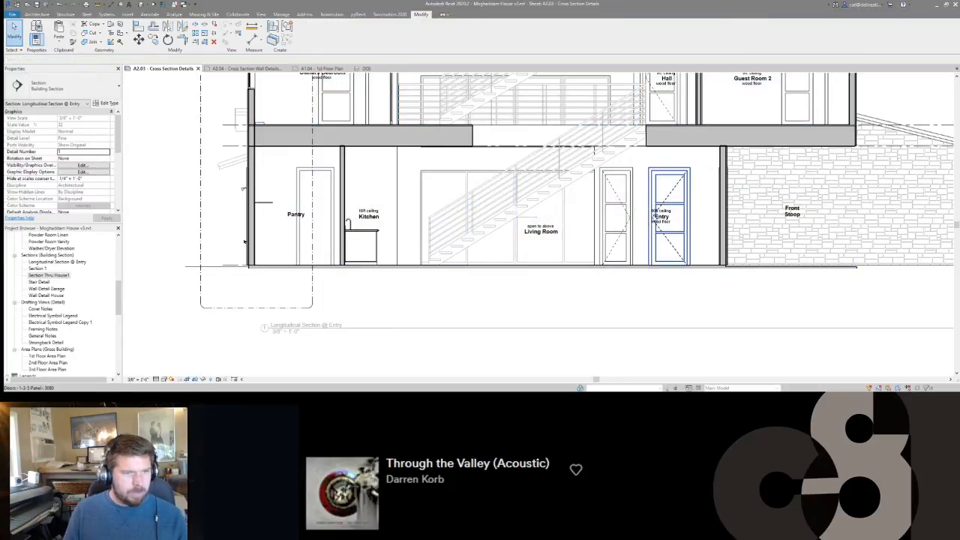
{"action": "left_click_drag", "start_coordinate": [662, 219], "coordinate": [675, 219]}
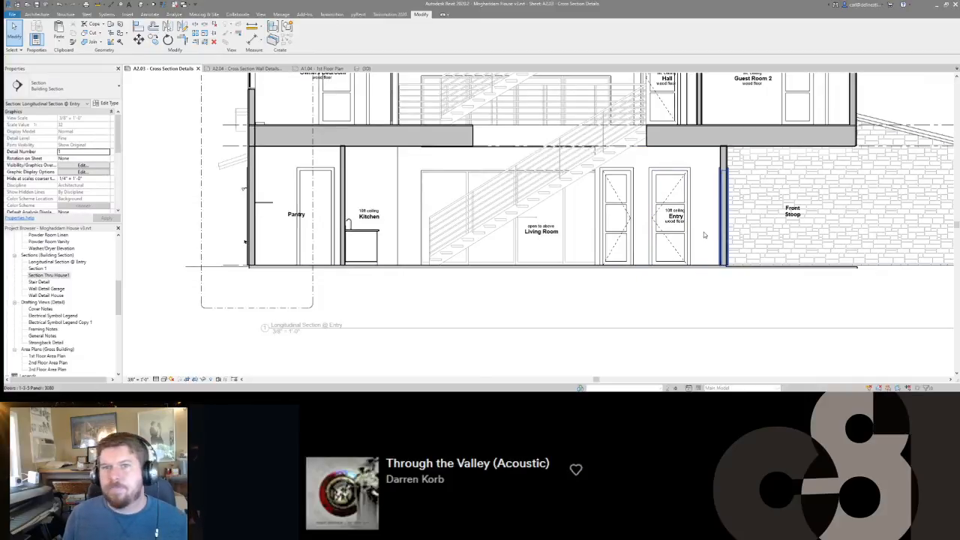
Shift the Longitudinal Section @ Entry line on the 1st Floor Plan sideways so it cuts through front door 101.
{"action": "scroll", "coordinate": [705, 212], "scroll_direction": "down", "scroll_amount": 2}
{"action": "scroll", "coordinate": [703, 207], "scroll_direction": "down", "scroll_amount": 1}
{"action": "scroll", "coordinate": [718, 192], "scroll_direction": "up", "scroll_amount": 3}
{"action": "scroll", "coordinate": [706, 204], "scroll_direction": "down", "scroll_amount": 2}
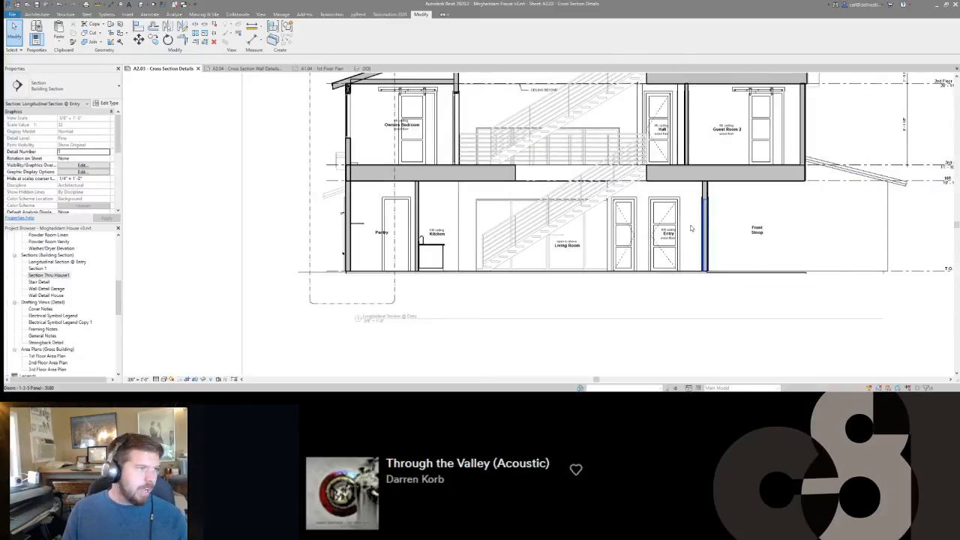
{"action": "left_click", "coordinate": [322, 68]}
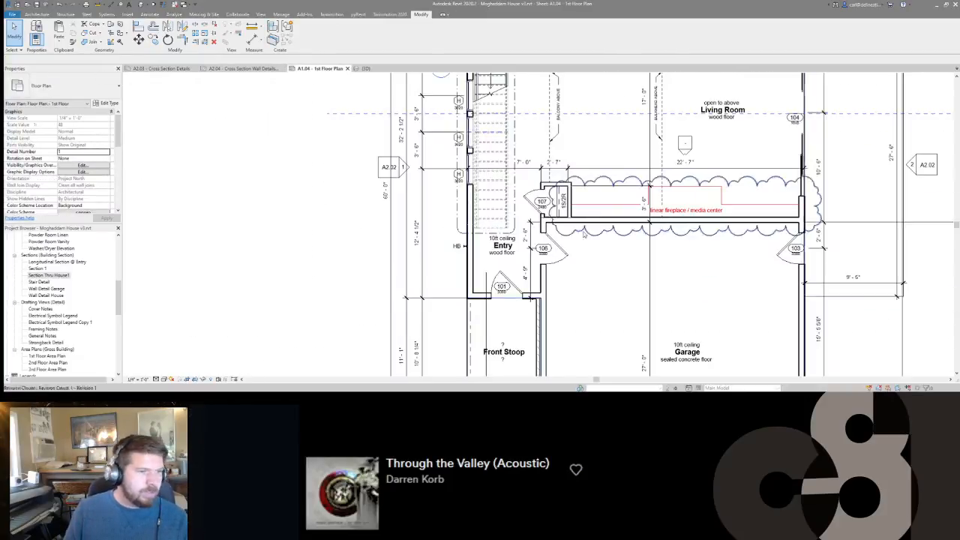
{"action": "left_click", "coordinate": [487, 320]}
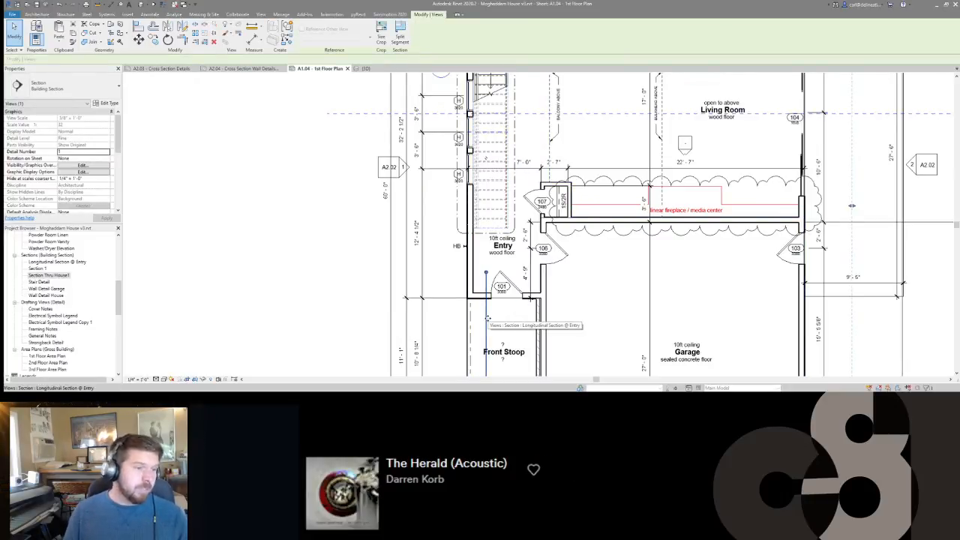
{"action": "key", "text": "Escape"}
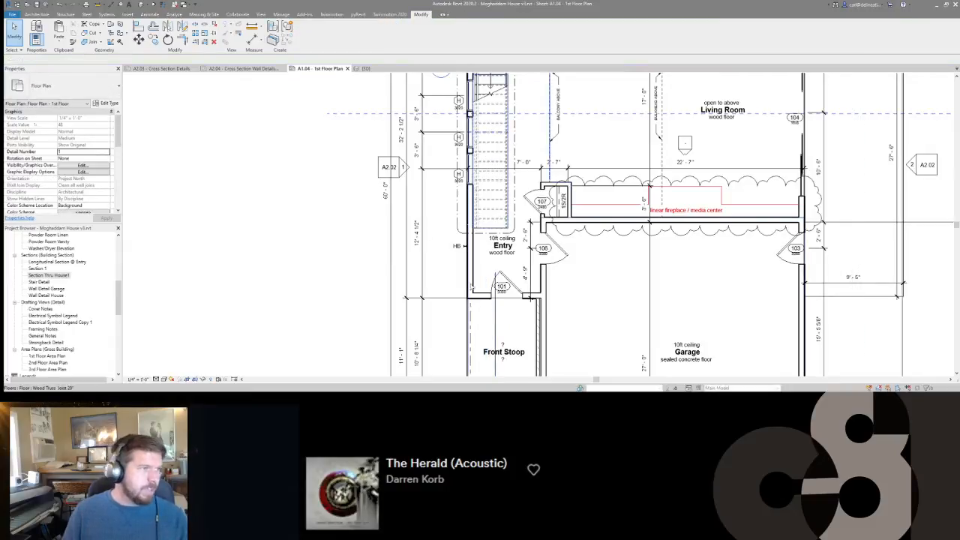
Return to sheet A2.03 and examine the whole longitudinal section from the slab to the roof truss.
{"action": "left_click", "coordinate": [160, 68]}
{"action": "scroll", "coordinate": [679, 211], "scroll_direction": "up", "scroll_amount": 5}
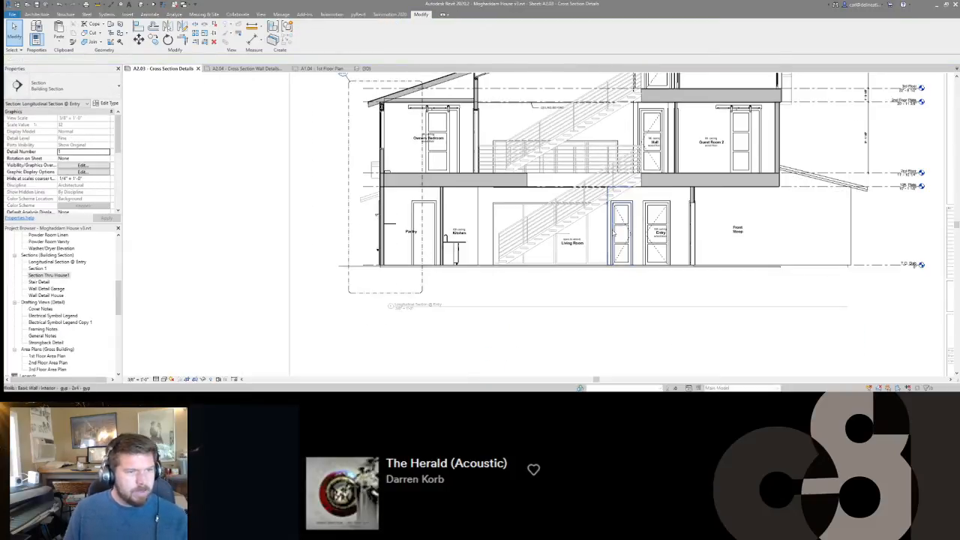
{"action": "scroll", "coordinate": [468, 283], "scroll_direction": "down", "scroll_amount": 8}
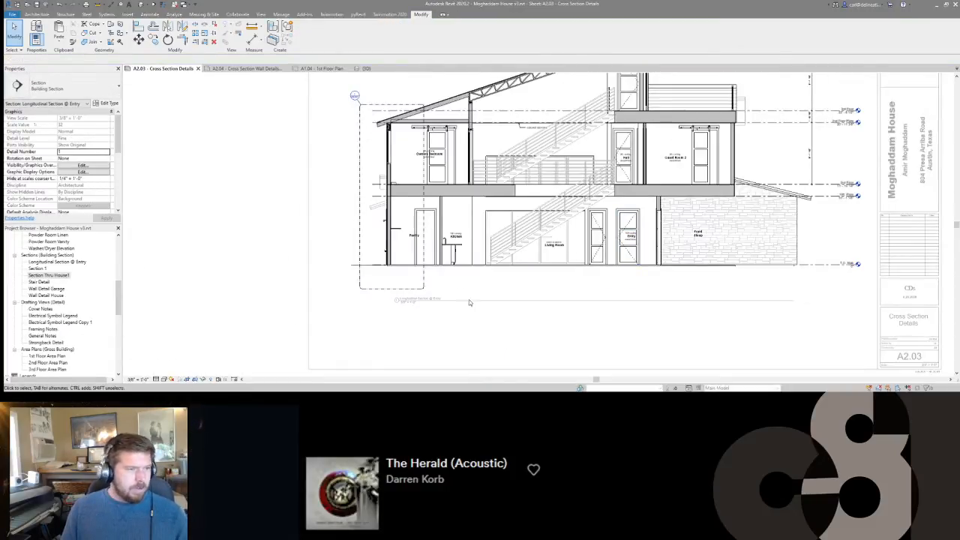
{"action": "scroll", "coordinate": [557, 276], "scroll_direction": "up", "scroll_amount": 6}
{"action": "scroll", "coordinate": [512, 270], "scroll_direction": "down", "scroll_amount": 5}
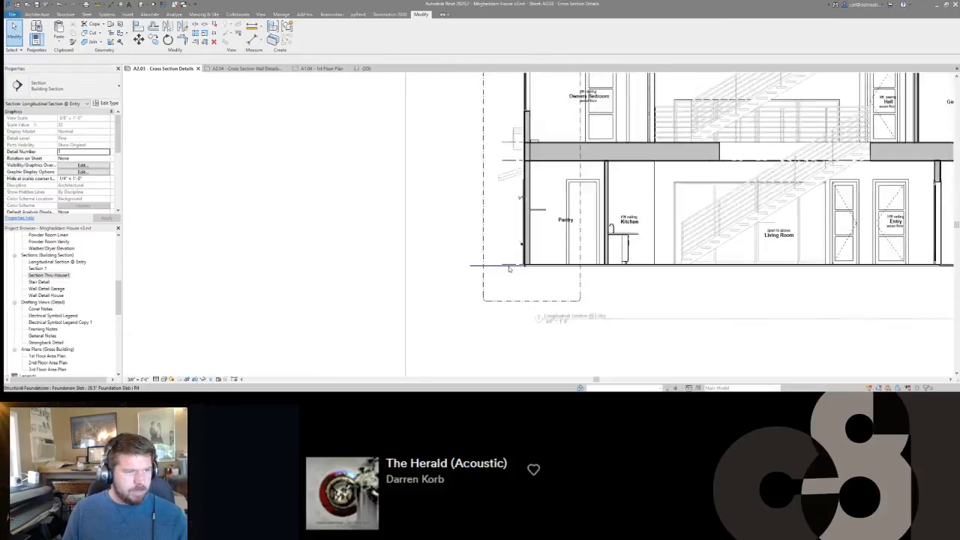
{"action": "scroll", "coordinate": [659, 283], "scroll_direction": "down", "scroll_amount": 2}
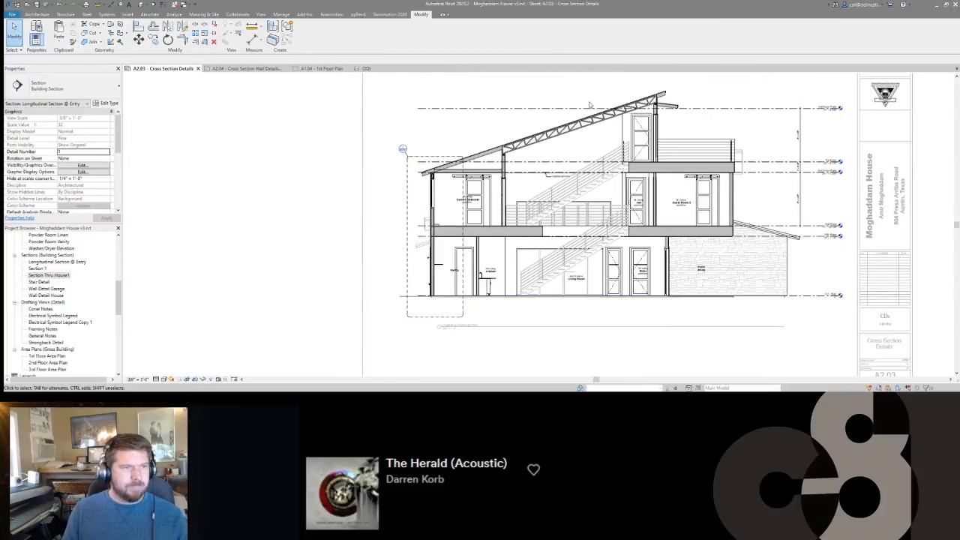
{"action": "middle_click_drag", "start_coordinate": [589, 105], "coordinate": [631, 98]}
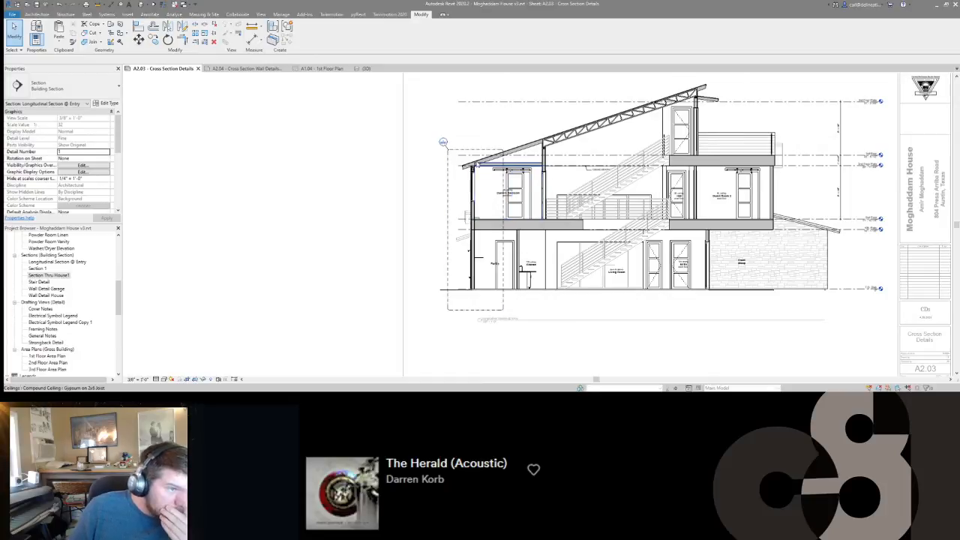
Place 2x6 Nominal Cut Lumber-Section details in the pantry-side exterior wall, directly above and below the second-floor structure.
{"action": "scroll", "coordinate": [476, 162], "scroll_direction": "up", "scroll_amount": 1}
{"action": "scroll", "coordinate": [456, 231], "scroll_direction": "up", "scroll_amount": 4}
{"action": "mouse_move", "coordinate": [488, 142]}
{"action": "middle_mouse_down"}
{"action": "mouse_move", "coordinate": [493, 174]}
{"action": "mouse_move", "coordinate": [549, 149]}
{"action": "middle_mouse_up"}
{"action": "key", "text": "d"}
{"action": "key", "text": "c"}
{"action": "scroll", "coordinate": [550, 249], "scroll_direction": "up", "scroll_amount": 3}
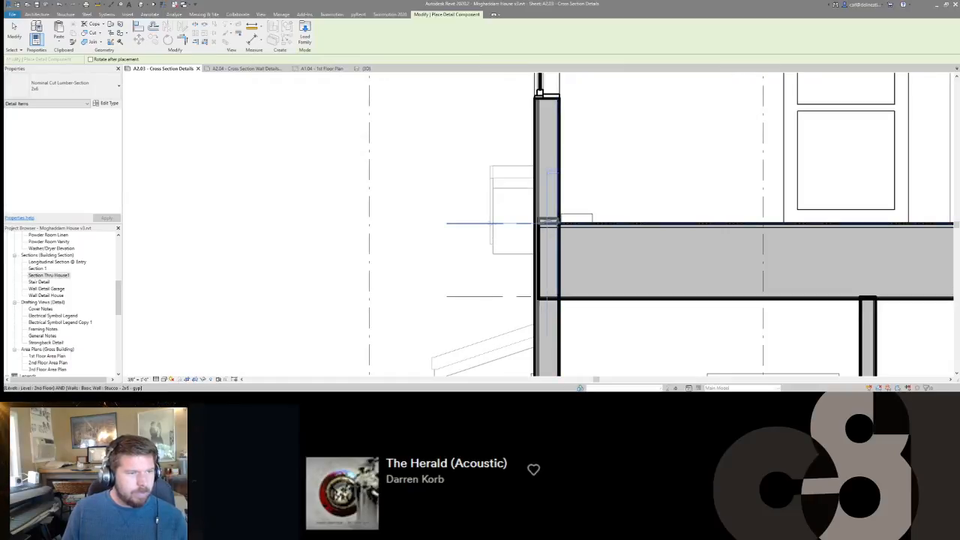
{"action": "left_click", "coordinate": [548, 222]}
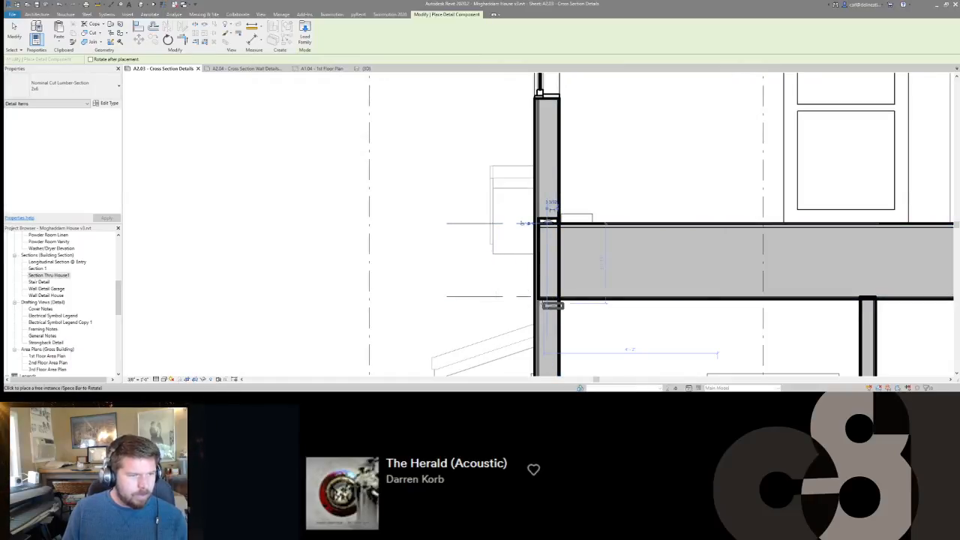
{"action": "left_click", "coordinate": [542, 303]}
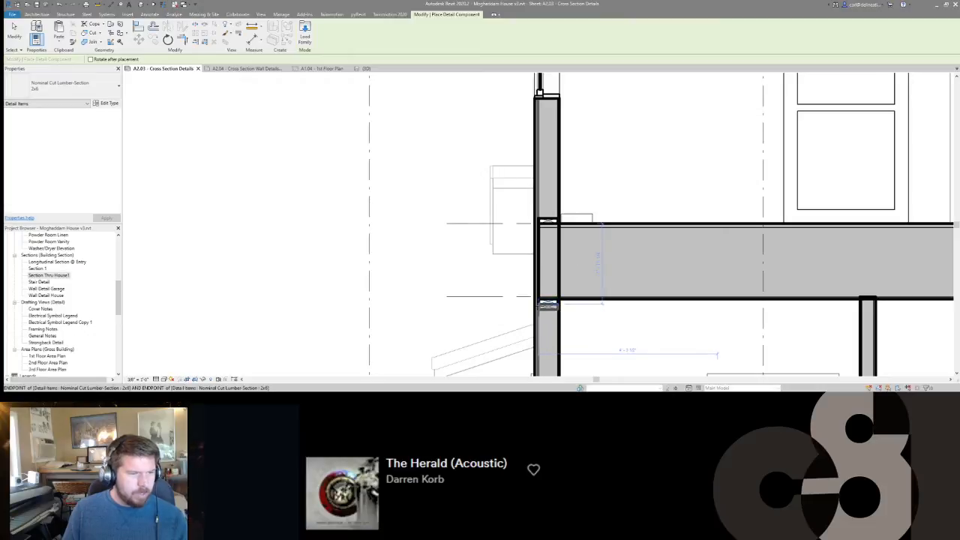
Place a 2x6 lumber section as the bottom plate of the Pantry's exterior wall, on the slab.
{"action": "middle_click_drag", "start_coordinate": [572, 287], "coordinate": [572, 163]}
{"action": "scroll", "coordinate": [572, 162], "scroll_direction": "down", "scroll_amount": 3}
{"action": "key", "text": "space"}
{"action": "key", "text": "space"}
{"action": "middle_click_drag", "start_coordinate": [586, 251], "coordinate": [582, 115]}
{"action": "scroll", "coordinate": [557, 311], "scroll_direction": "up", "scroll_amount": 4}
{"action": "scroll", "coordinate": [555, 311], "scroll_direction": "down", "scroll_amount": 4}
{"action": "middle_click_drag", "start_coordinate": [555, 311], "coordinate": [442, 310]}
{"action": "scroll", "coordinate": [616, 288], "scroll_direction": "up", "scroll_amount": 2}
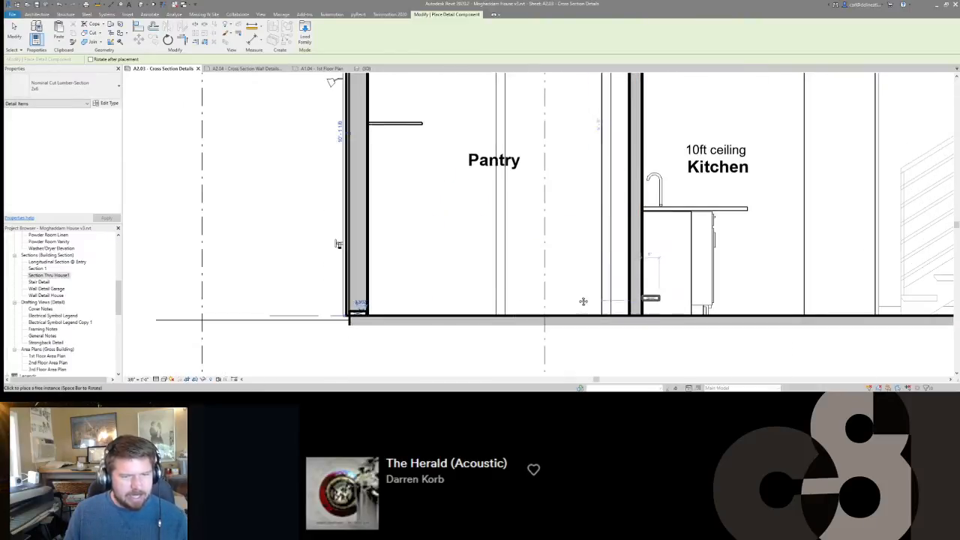
Place 2x6 lumber sections in the wall between Entry and Front Stoop, at the door head and directly beneath the floor above.
{"action": "middle_click_drag", "start_coordinate": [647, 300], "coordinate": [440, 273]}
{"action": "scroll", "coordinate": [440, 273], "scroll_direction": "down", "scroll_amount": 4}
{"action": "middle_click_drag", "start_coordinate": [634, 264], "coordinate": [379, 264]}
{"action": "scroll", "coordinate": [629, 196], "scroll_direction": "up", "scroll_amount": 4}
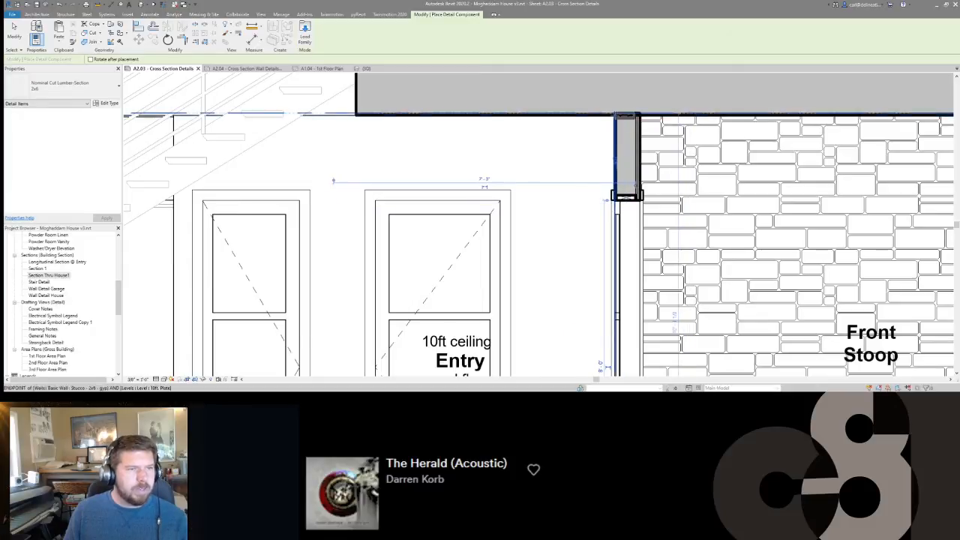
{"action": "scroll", "coordinate": [616, 114], "scroll_direction": "up", "scroll_amount": 3}
{"action": "left_click", "coordinate": [641, 118]}
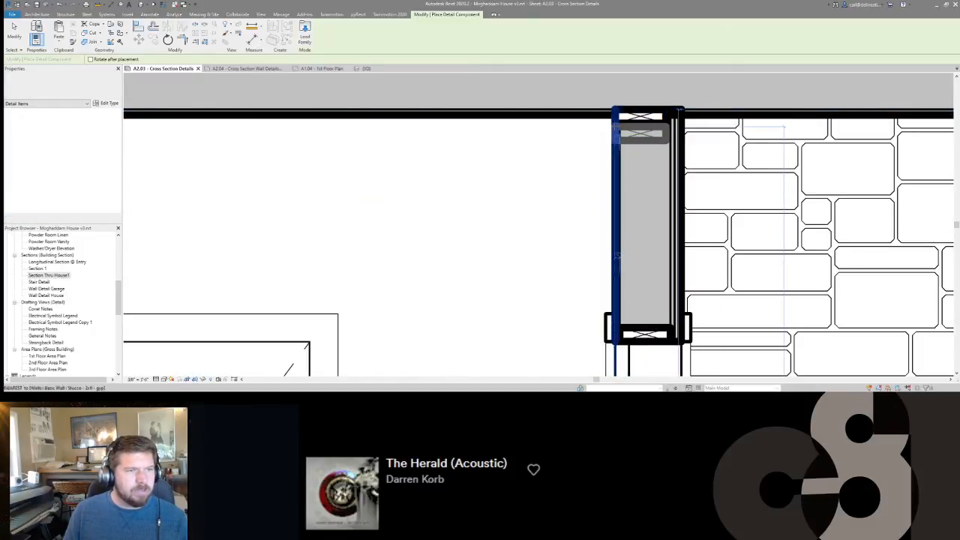
Replace the misplaced lumber section at the head of the Entry–Front Stoop wall with two stacked 2x6 top plates beneath the floor.
{"action": "key", "text": "Escape"}
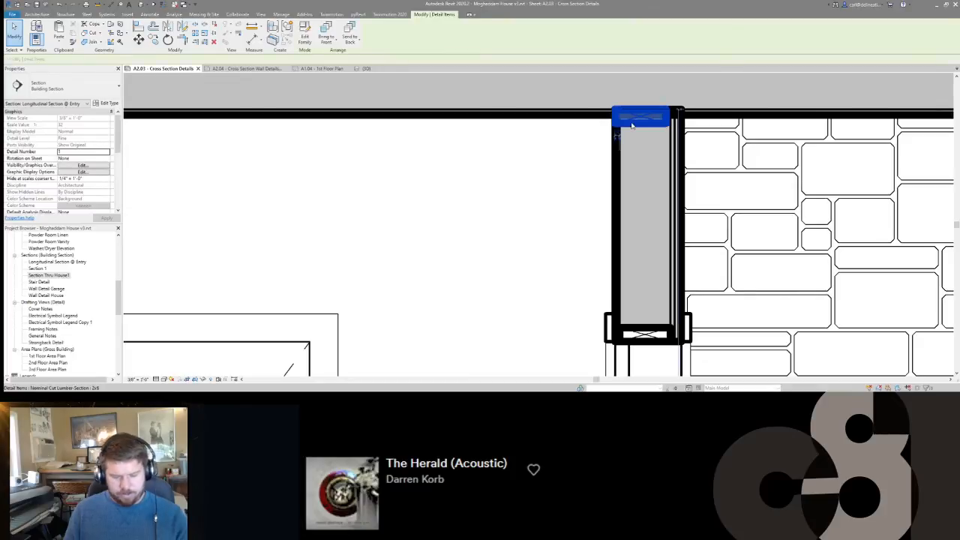
{"action": "key", "text": "Delete"}
{"action": "key", "text": "d"}
{"action": "key", "text": "c"}
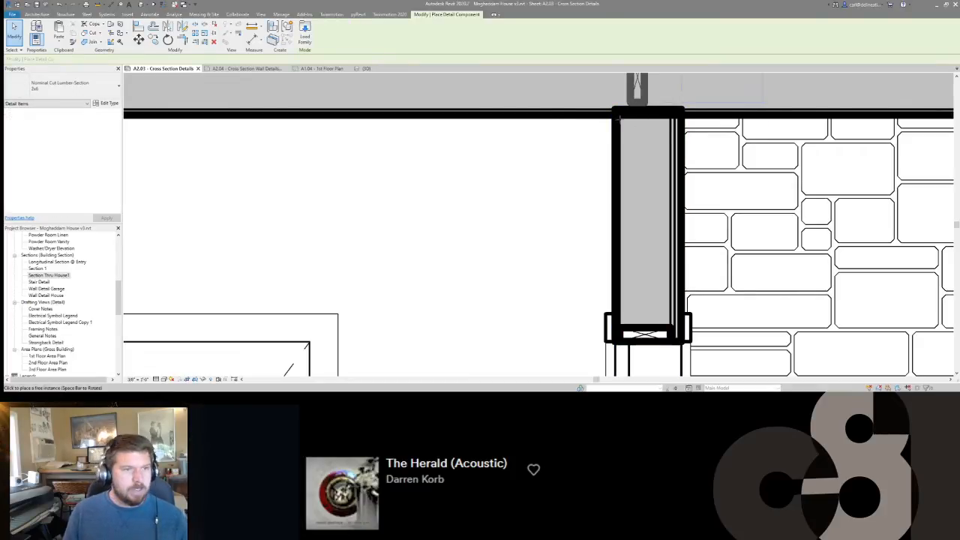
{"action": "key", "text": "space"}
{"action": "key", "text": "space"}
{"action": "key", "text": "space"}
{"action": "left_click", "coordinate": [644, 116]}
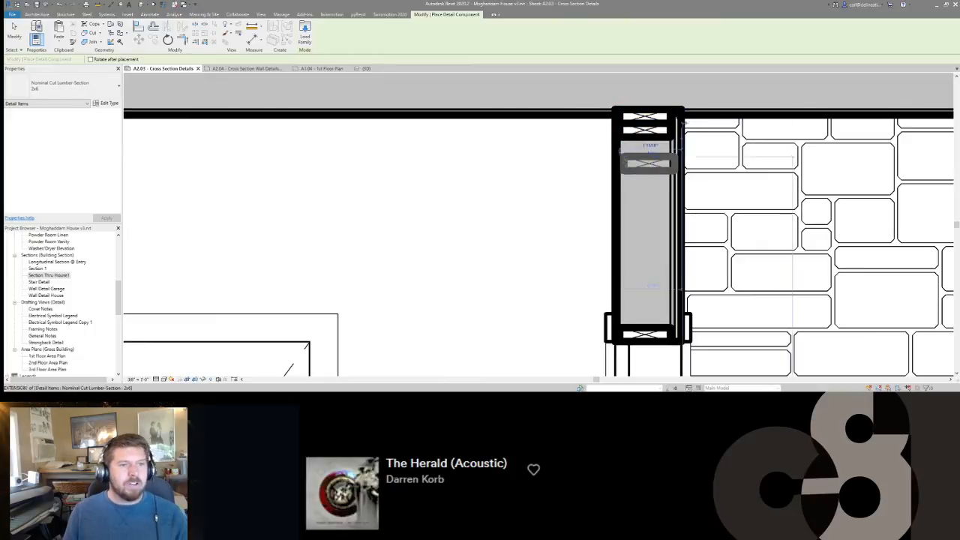
{"action": "scroll", "coordinate": [652, 136], "scroll_direction": "down", "scroll_amount": 5}
{"action": "key", "text": "Escape"}
{"action": "key", "text": "Escape"}
{"action": "scroll", "coordinate": [601, 170], "scroll_direction": "down", "scroll_amount": 3}
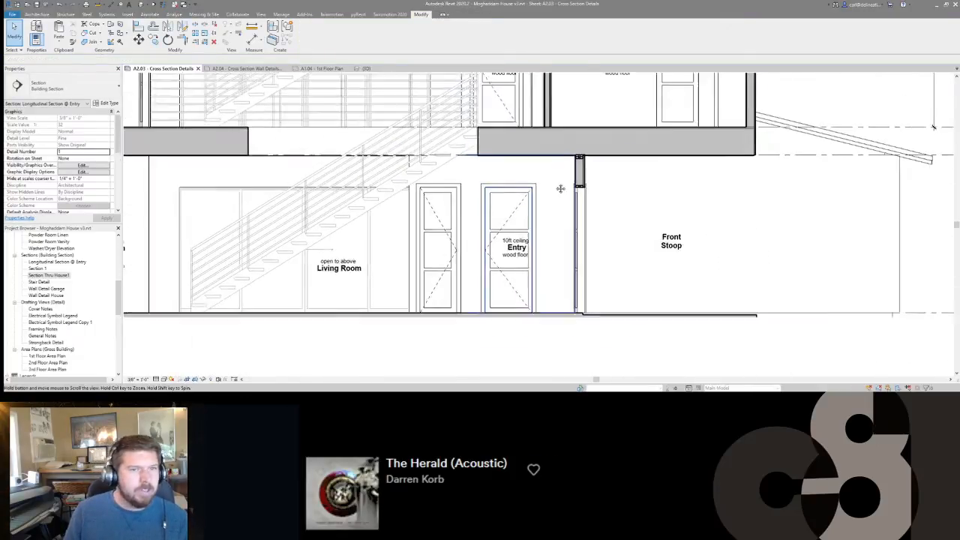
Place a 2x6 lumber section as the bottom plate of Guest Room 2's exterior wall, on the second-floor structure.
{"action": "scroll", "coordinate": [577, 201], "scroll_direction": "up", "scroll_amount": 3}
{"action": "scroll", "coordinate": [583, 203], "scroll_direction": "down", "scroll_amount": 3}
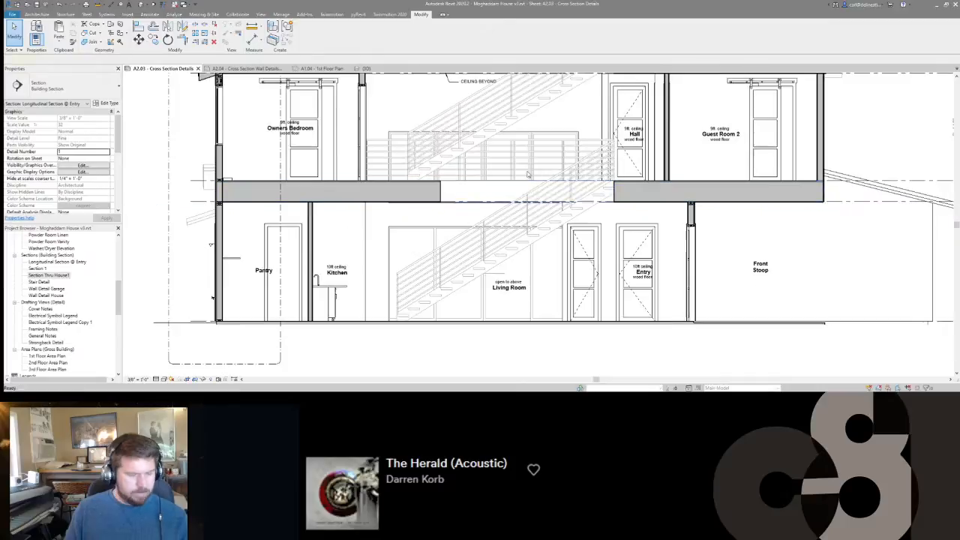
{"action": "key", "text": "Return"}
{"action": "scroll", "coordinate": [667, 195], "scroll_direction": "up", "scroll_amount": 4}
{"action": "scroll", "coordinate": [670, 194], "scroll_direction": "up", "scroll_amount": 2}
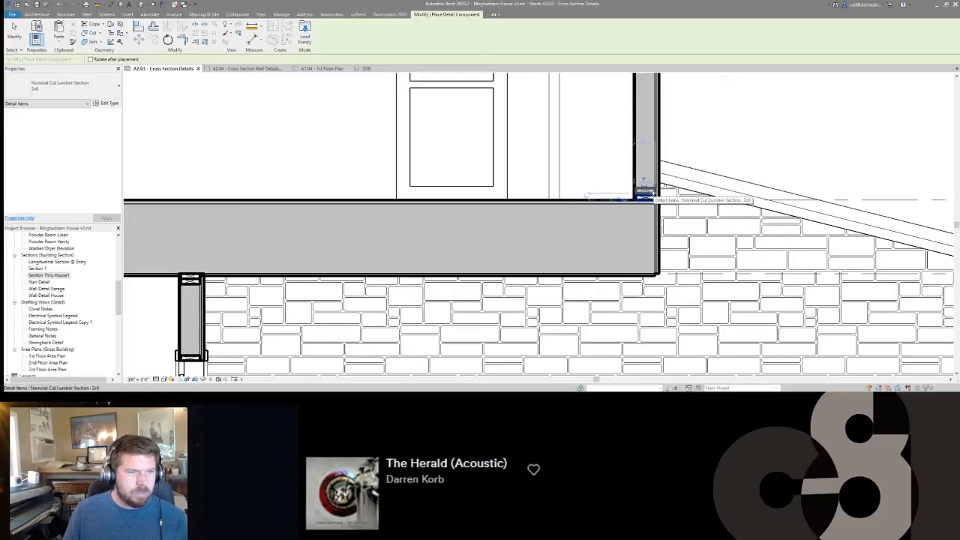
{"action": "scroll", "coordinate": [643, 195], "scroll_direction": "up", "scroll_amount": 2}
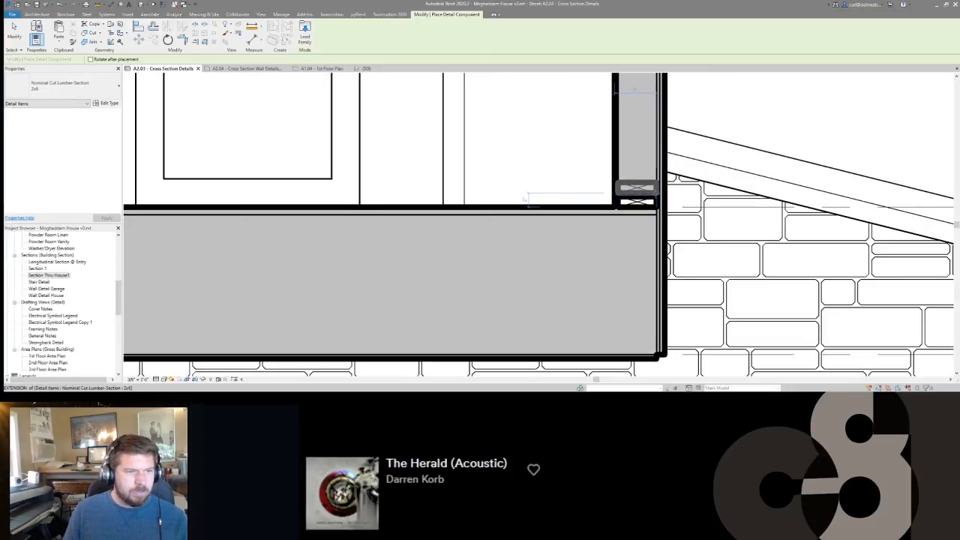
{"action": "scroll", "coordinate": [654, 192], "scroll_direction": "down", "scroll_amount": 2}
Place a 2x6 lumber section at the top of Guest Room 2's exterior wall, aligned to the 2nd Floor Plate level.
{"action": "scroll", "coordinate": [650, 154], "scroll_direction": "up", "scroll_amount": 1}
{"action": "middle_click_drag", "start_coordinate": [650, 154], "coordinate": [648, 247]}
{"action": "scroll", "coordinate": [648, 128], "scroll_direction": "up", "scroll_amount": 1}
{"action": "scroll", "coordinate": [648, 259], "scroll_direction": "down", "scroll_amount": 1}
{"action": "middle_click_drag", "start_coordinate": [650, 91], "coordinate": [650, 217]}
{"action": "scroll", "coordinate": [649, 188], "scroll_direction": "up", "scroll_amount": 3}
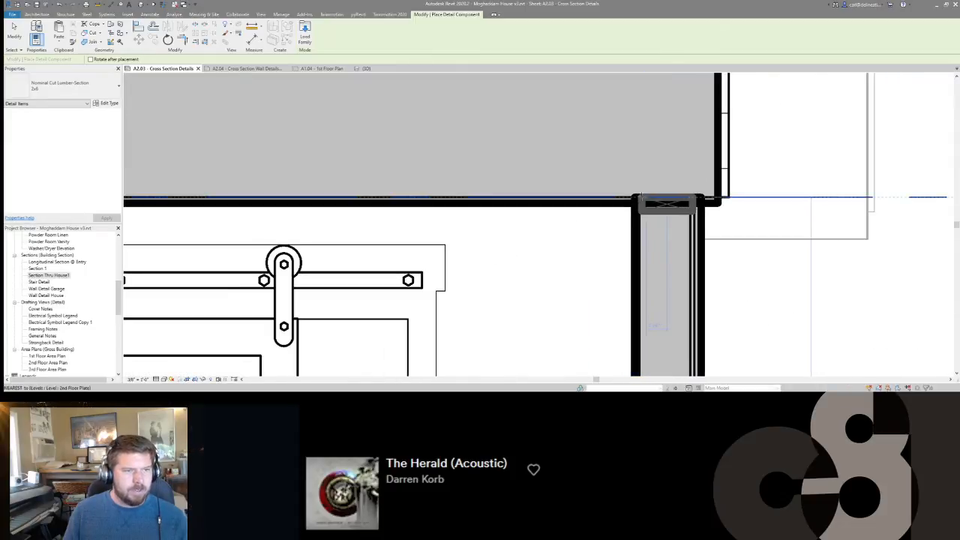
{"action": "scroll", "coordinate": [640, 197], "scroll_direction": "down", "scroll_amount": 5}
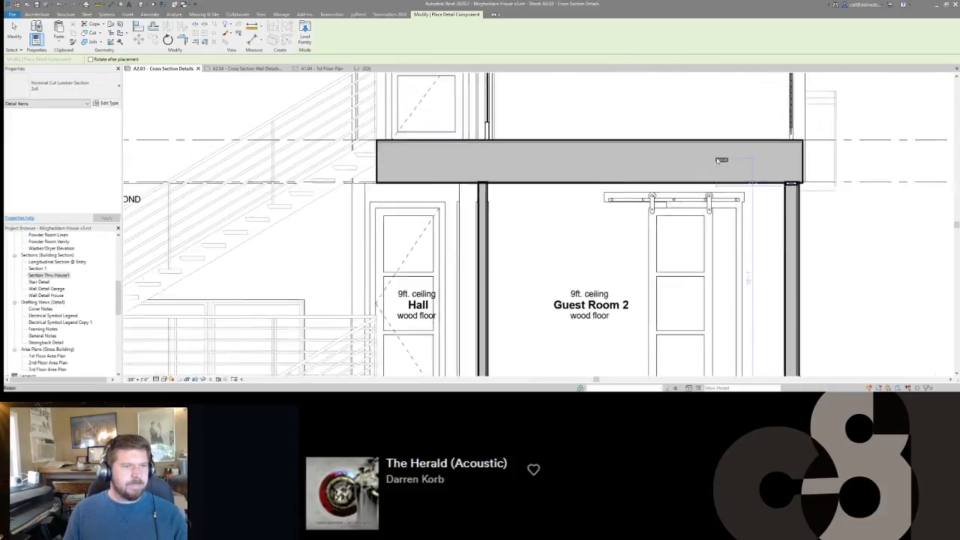
Add a second 2x6 top plate directly beneath the first one in Guest Room 2's exterior wall.
{"action": "scroll", "coordinate": [581, 173], "scroll_direction": "up", "scroll_amount": 3}
{"action": "scroll", "coordinate": [591, 173], "scroll_direction": "down", "scroll_amount": 5}
{"action": "scroll", "coordinate": [333, 147], "scroll_direction": "up", "scroll_amount": 3}
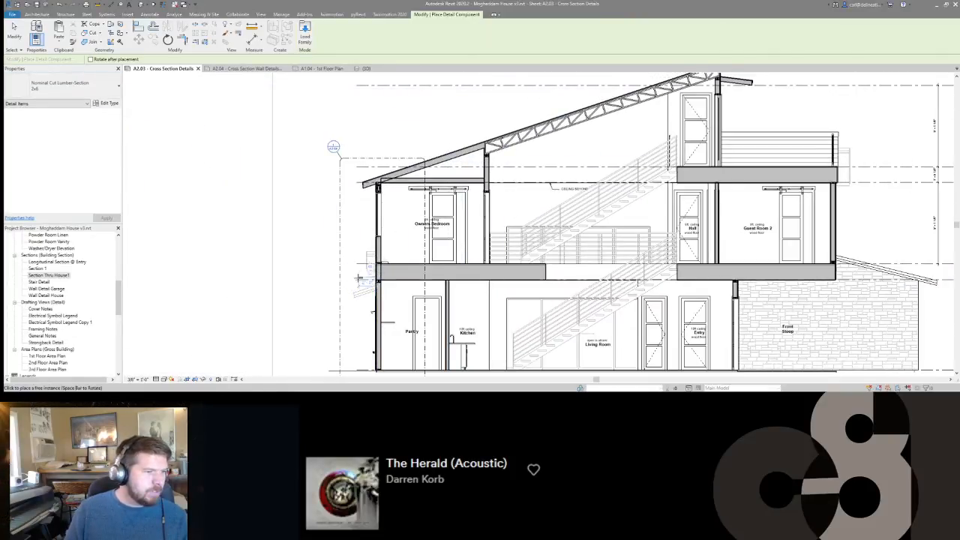
{"action": "scroll", "coordinate": [796, 106], "scroll_direction": "up", "scroll_amount": 3}
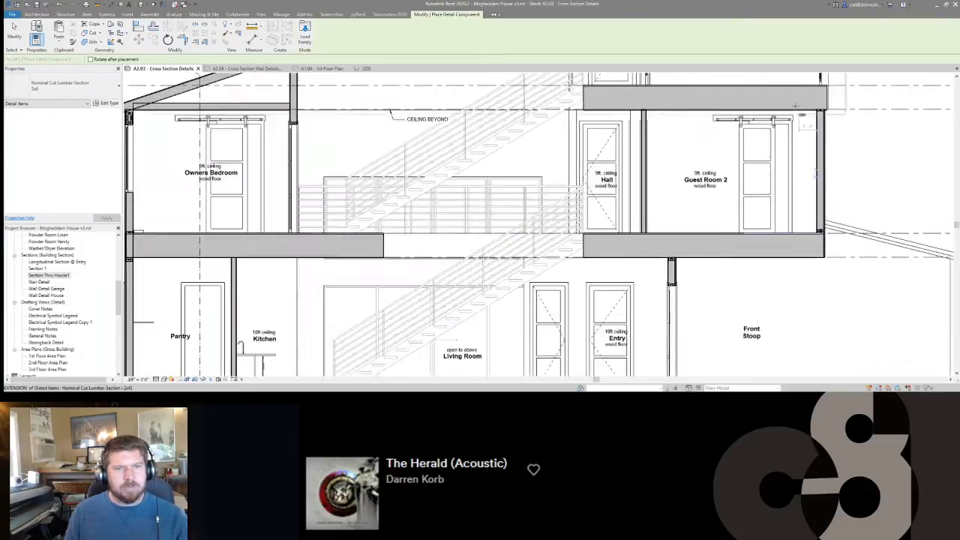
{"action": "scroll", "coordinate": [813, 106], "scroll_direction": "up", "scroll_amount": 5}
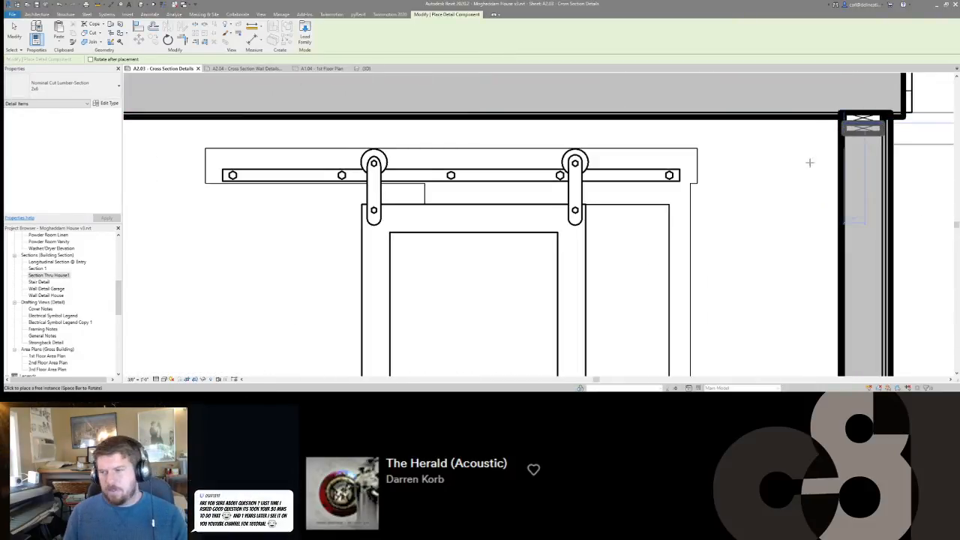
{"action": "scroll", "coordinate": [809, 162], "scroll_direction": "down", "scroll_amount": 5}
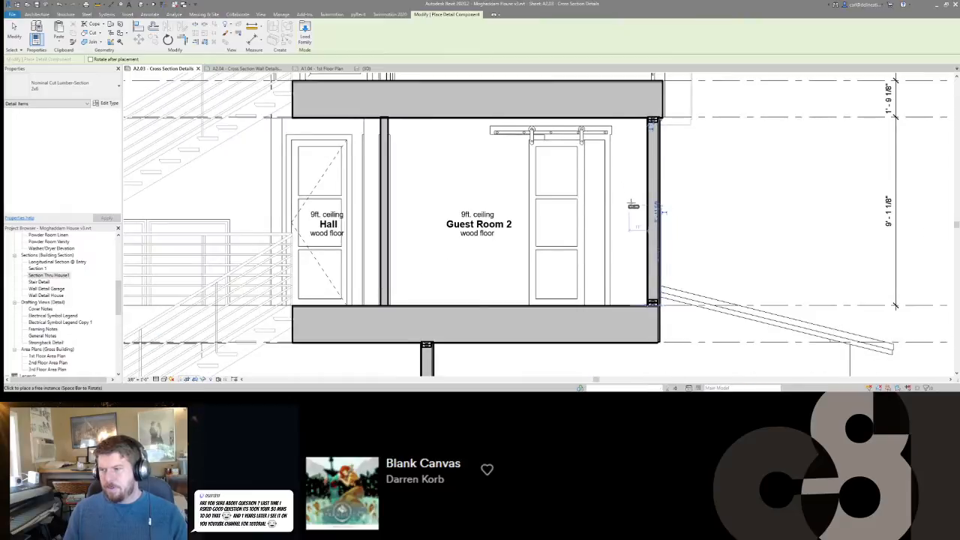
{"action": "scroll", "coordinate": [633, 207], "scroll_direction": "up", "scroll_amount": 1}
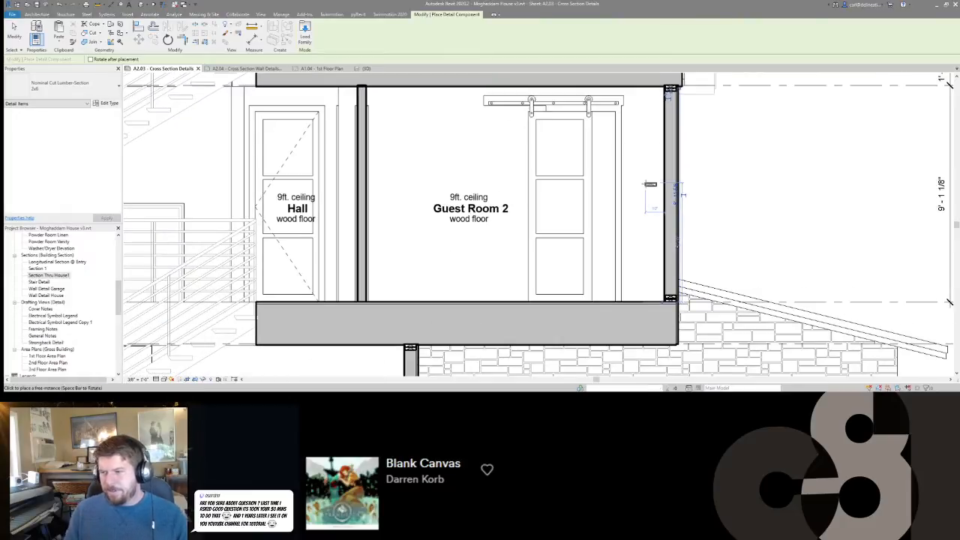
{"action": "scroll", "coordinate": [649, 184], "scroll_direction": "up", "scroll_amount": 3}
{"action": "key", "text": "Escape"}
{"action": "scroll", "coordinate": [671, 312], "scroll_direction": "down", "scroll_amount": 7}
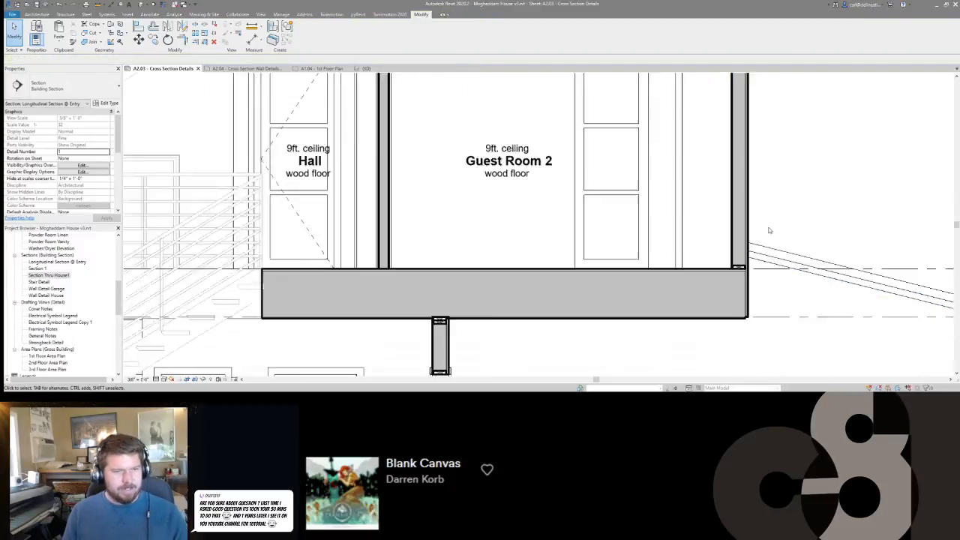
{"action": "scroll", "coordinate": [692, 231], "scroll_direction": "up", "scroll_amount": 3}
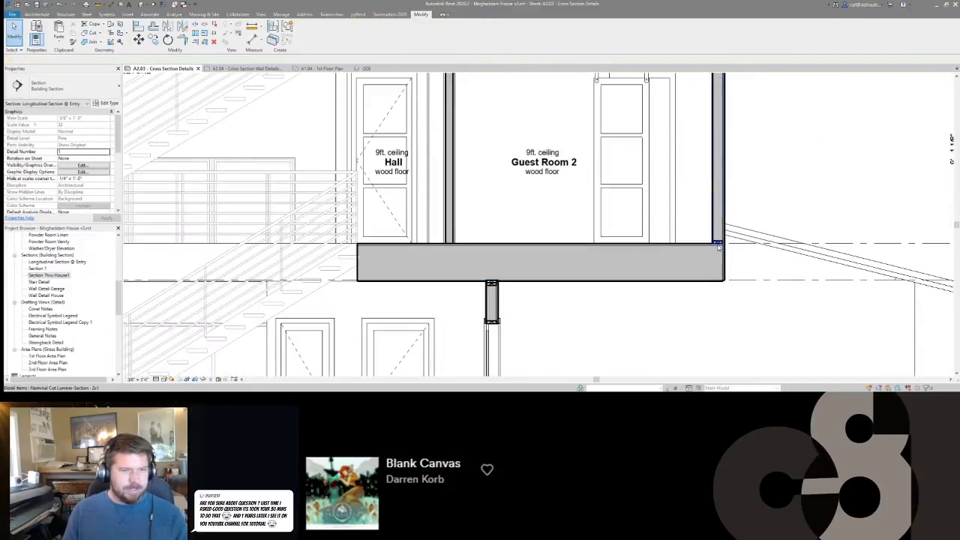
{"action": "key", "text": "Return"}
{"action": "middle_click_drag", "start_coordinate": [585, 220], "coordinate": [750, 222]}
{"action": "key", "text": "Escape"}
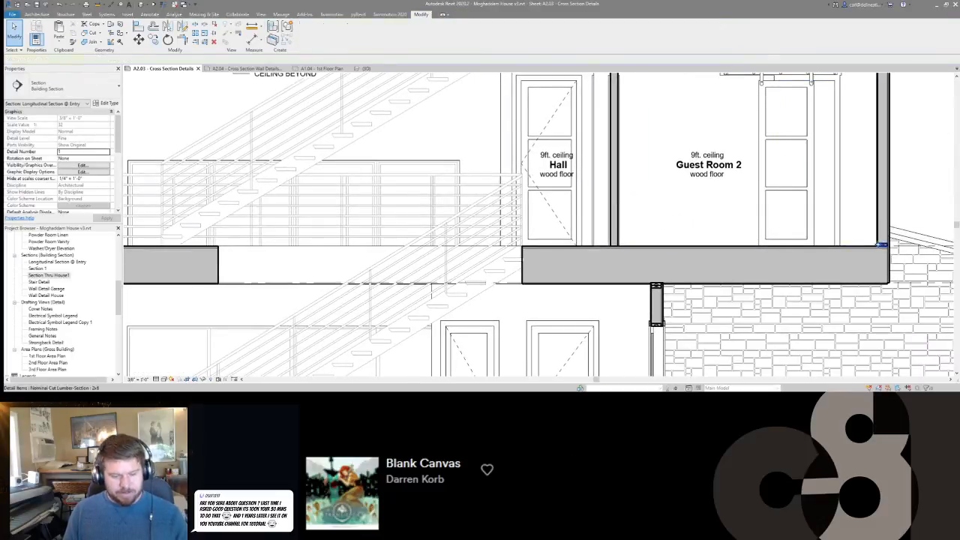
Switch the detail component to Nominal Cut Lumber-Section 2x4 and place it as the bottom plate between Hall and Guest Room 2.
{"action": "key", "text": "Return"}
{"action": "left_click", "coordinate": [44, 94]}
{"action": "left_click", "coordinate": [116, 215]}
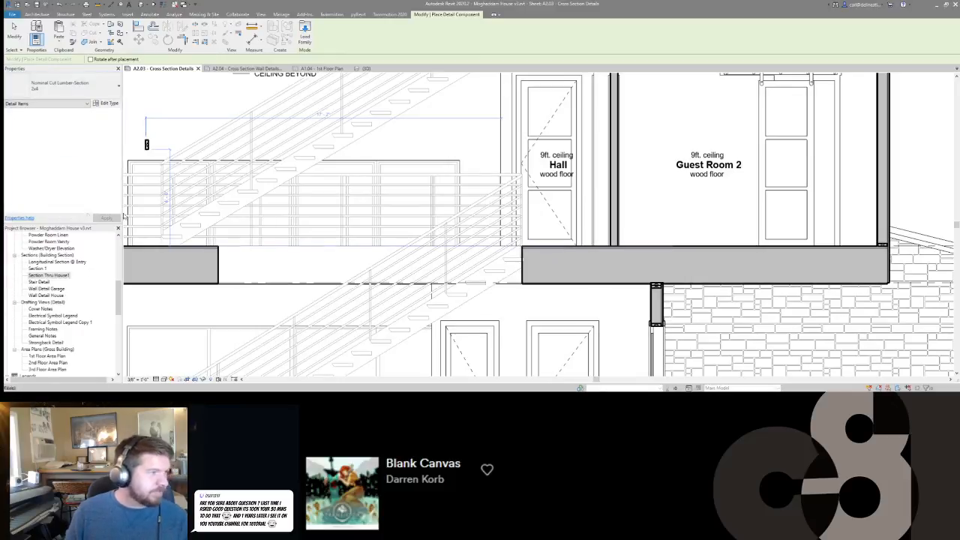
{"action": "scroll", "coordinate": [609, 230], "scroll_direction": "up", "scroll_amount": 4}
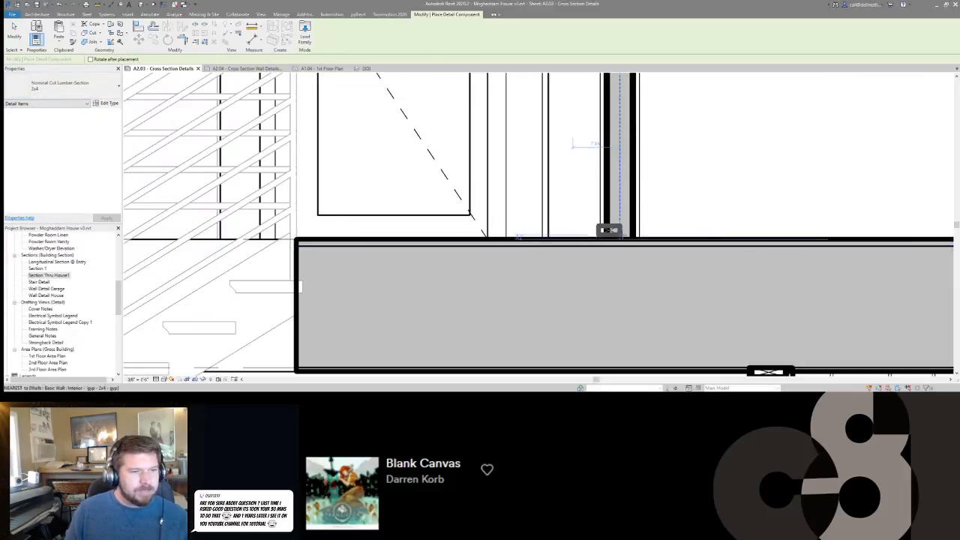
{"action": "scroll", "coordinate": [611, 255], "scroll_direction": "down", "scroll_amount": 1}
{"action": "left_click", "coordinate": [617, 237]}
{"action": "scroll", "coordinate": [620, 239], "scroll_direction": "down", "scroll_amount": 1}
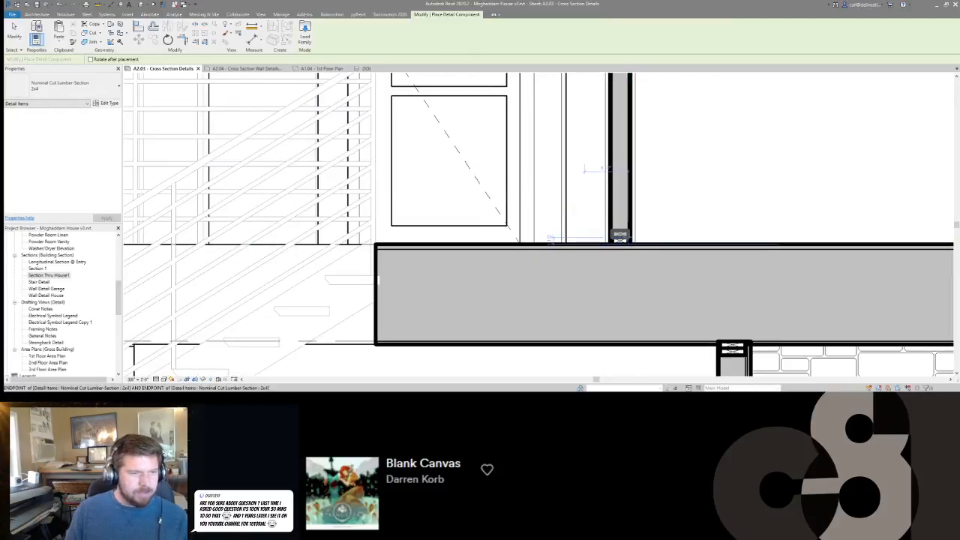
Place 2x4 lumber as the top plate of the wall between Hall and Guest Room 2, beneath the structure above.
{"action": "scroll", "coordinate": [619, 237], "scroll_direction": "down", "scroll_amount": 5}
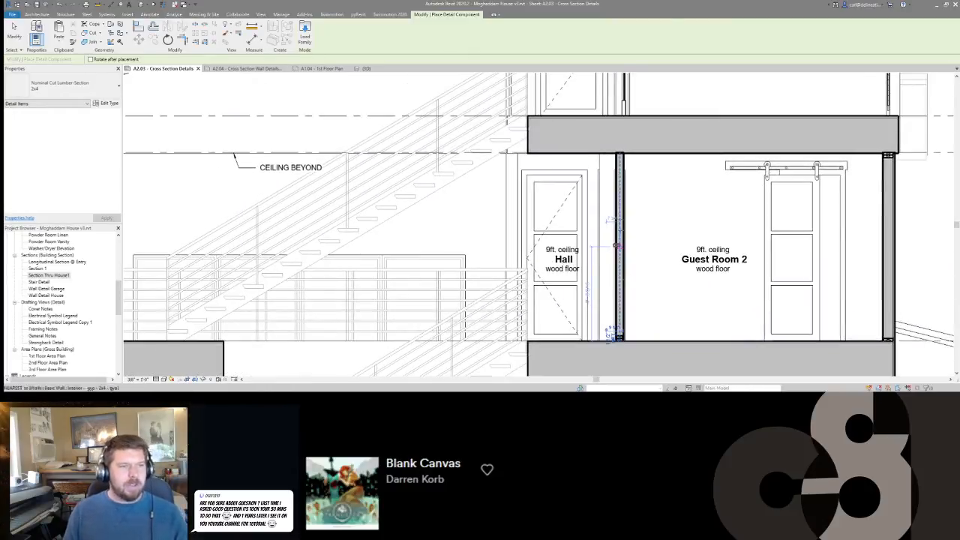
{"action": "scroll", "coordinate": [615, 160], "scroll_direction": "up", "scroll_amount": 4}
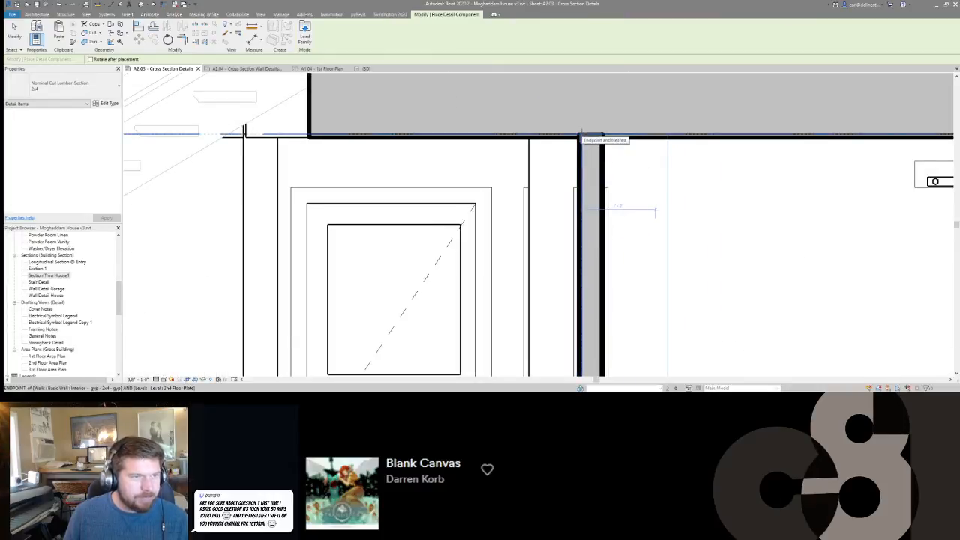
{"action": "scroll", "coordinate": [580, 137], "scroll_direction": "down", "scroll_amount": 6}
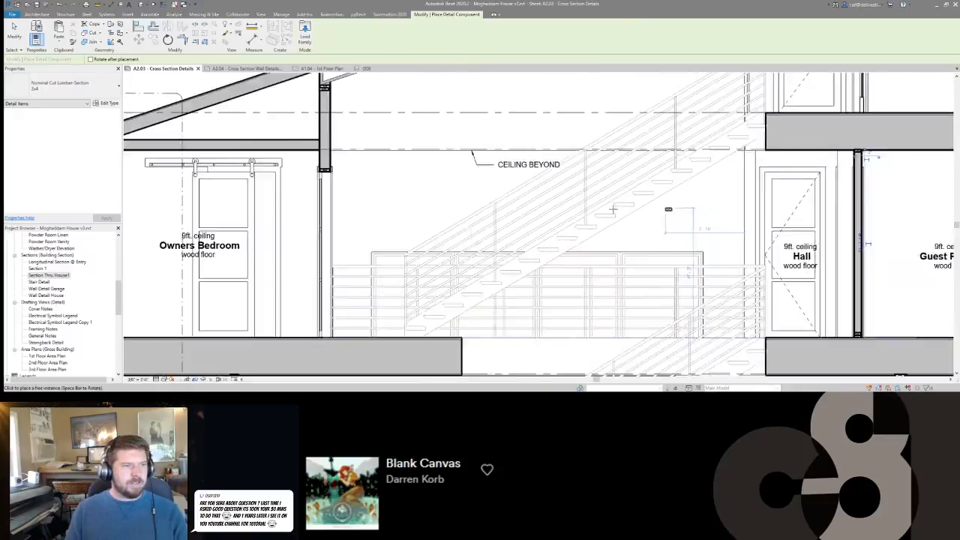
Place a 2x4 lumber section as the bottom plate of the wall between Pantry and Kitchen, on the slab.
{"action": "scroll", "coordinate": [418, 160], "scroll_direction": "up", "scroll_amount": 3}
{"action": "scroll", "coordinate": [418, 161], "scroll_direction": "down", "scroll_amount": 2}
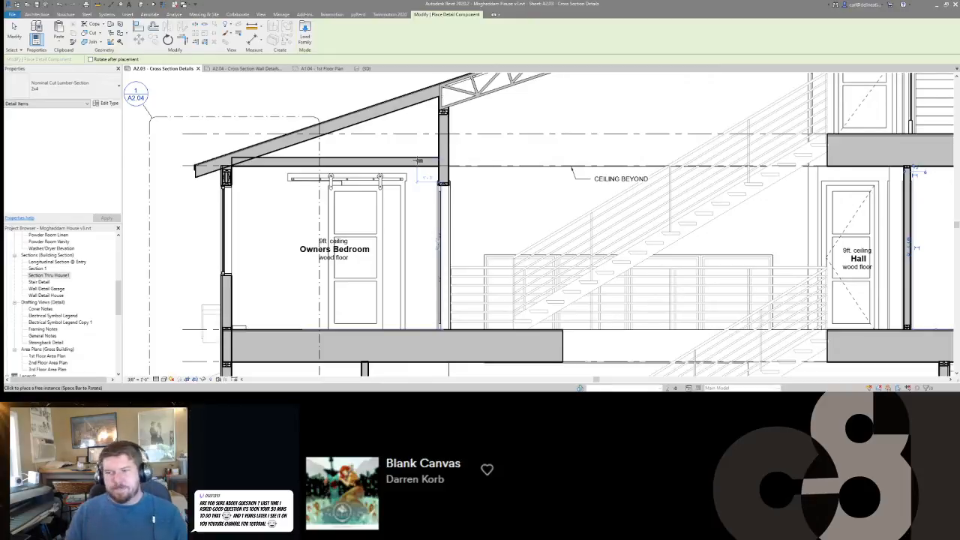
{"action": "middle_click_drag", "start_coordinate": [399, 246], "coordinate": [432, 191]}
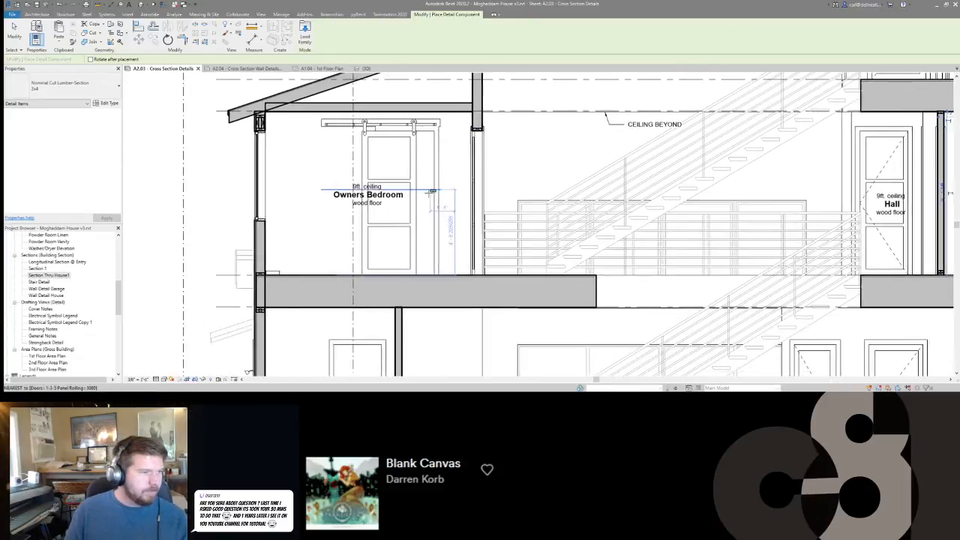
{"action": "scroll", "coordinate": [429, 193], "scroll_direction": "down", "scroll_amount": 2}
{"action": "middle_click_drag", "start_coordinate": [390, 273], "coordinate": [389, 133]}
{"action": "scroll", "coordinate": [405, 270], "scroll_direction": "up", "scroll_amount": 6}
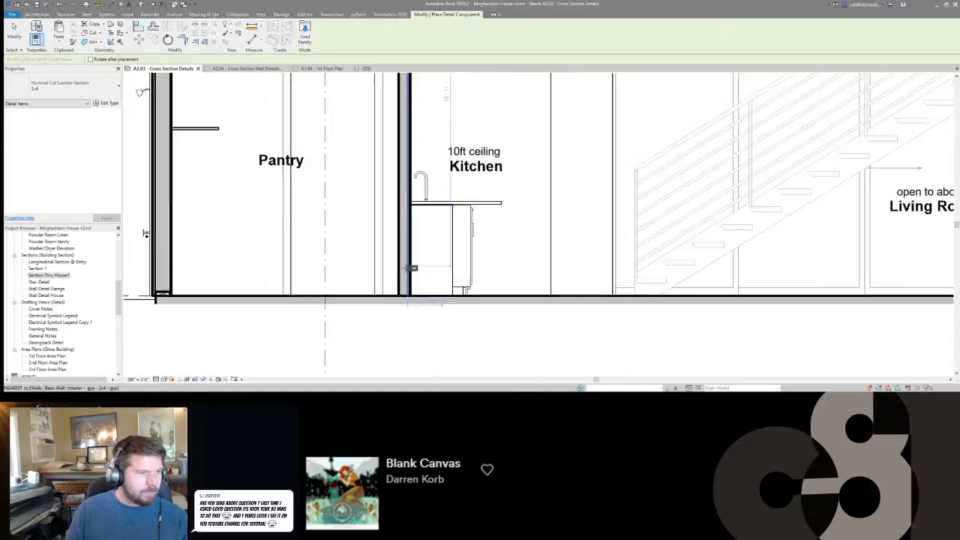
{"action": "scroll", "coordinate": [415, 288], "scroll_direction": "up", "scroll_amount": 1}
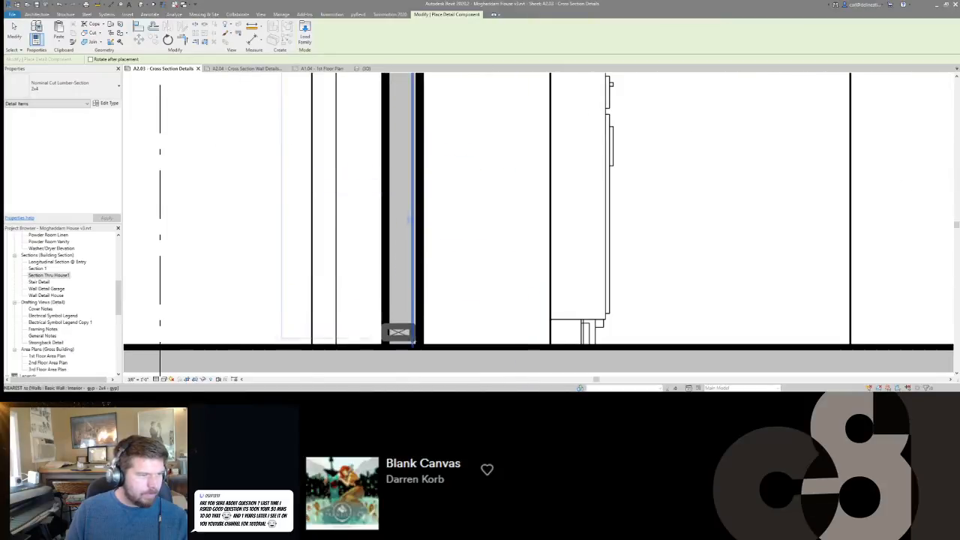
{"action": "left_click", "coordinate": [401, 342]}
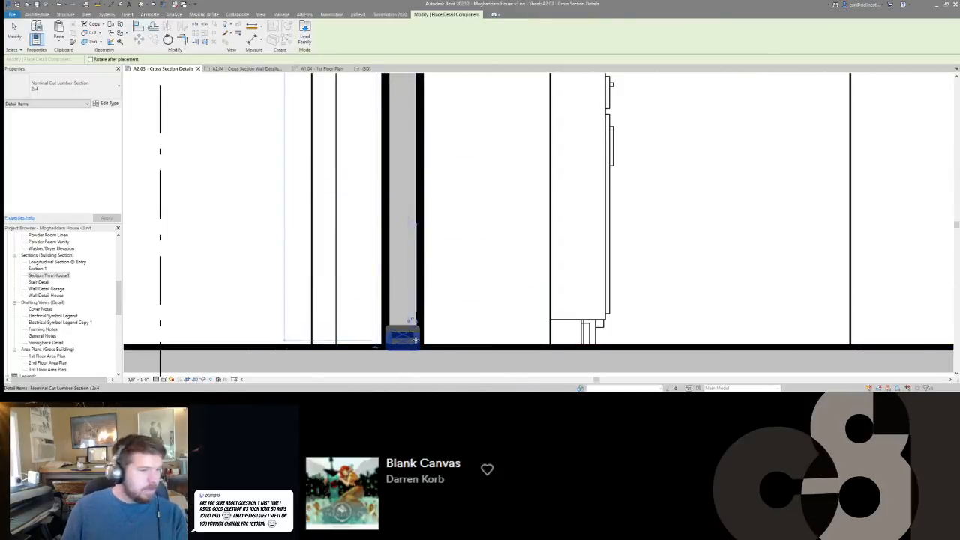
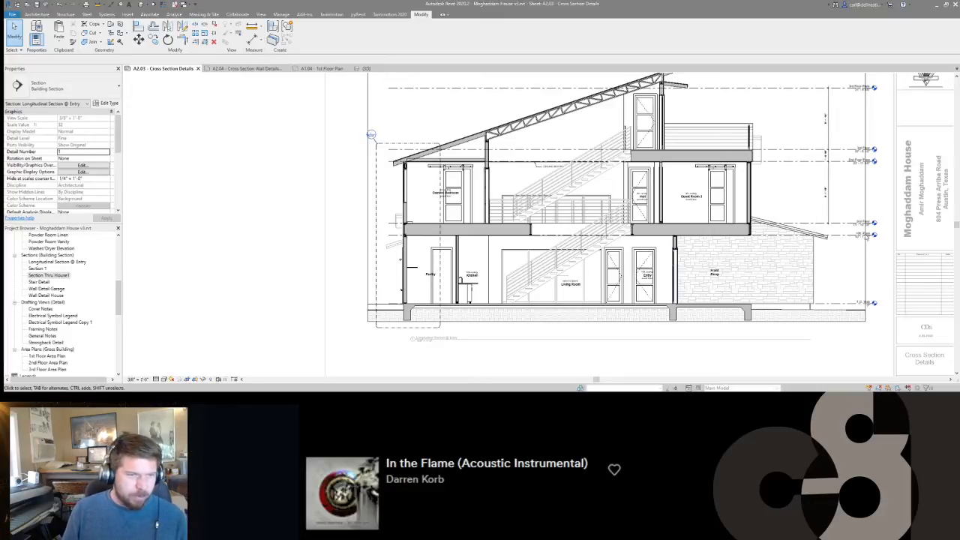
Copy the Wood I Joist-Section 3 1/2x20 type from the existing floor-edge joist and place one at the third floor's stair-side edge above the Hall.
{"action": "scroll", "coordinate": [415, 240], "scroll_direction": "down", "scroll_amount": 2}
{"action": "scroll", "coordinate": [415, 239], "scroll_direction": "up", "scroll_amount": 5}
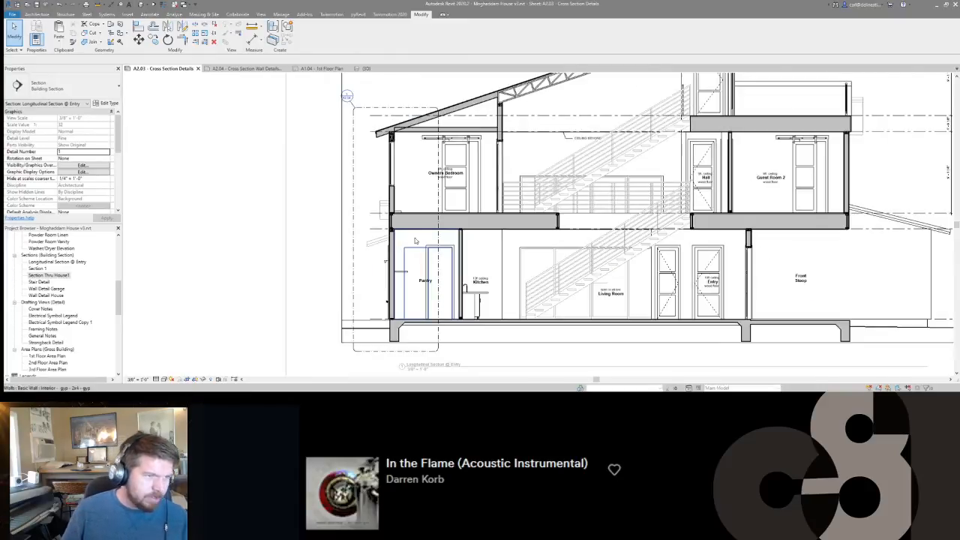
{"action": "middle_click_drag", "start_coordinate": [567, 143], "coordinate": [536, 215]}
{"action": "middle_click_drag", "start_coordinate": [662, 257], "coordinate": [589, 251]}
{"action": "scroll", "coordinate": [601, 250], "scroll_direction": "up", "scroll_amount": 4}
{"action": "left_click", "coordinate": [587, 286]}
{"action": "key", "text": "c"}
{"action": "key", "text": "s"}
{"action": "scroll", "coordinate": [588, 281], "scroll_direction": "up", "scroll_amount": 5}
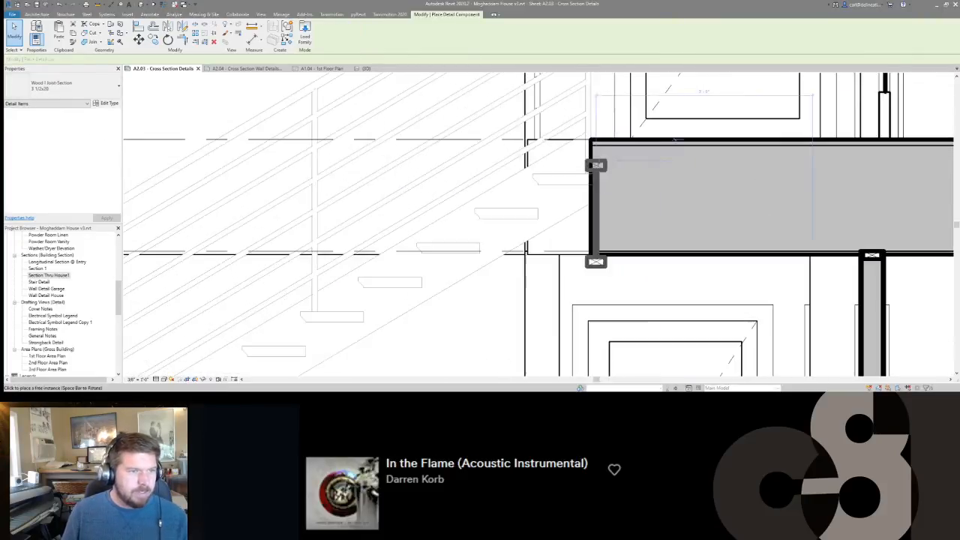
{"action": "left_click", "coordinate": [602, 145]}
{"action": "scroll", "coordinate": [604, 188], "scroll_direction": "down", "scroll_amount": 5}
{"action": "key", "text": "Escape"}
Examine the section around the stairs, both upper floors, the slab and the Front Stoop for missing framing details.
{"action": "middle_click_drag", "start_coordinate": [605, 188], "coordinate": [636, 168]}
{"action": "scroll", "coordinate": [639, 180], "scroll_direction": "down", "scroll_amount": 5}
{"action": "scroll", "coordinate": [589, 297], "scroll_direction": "down", "scroll_amount": 5}
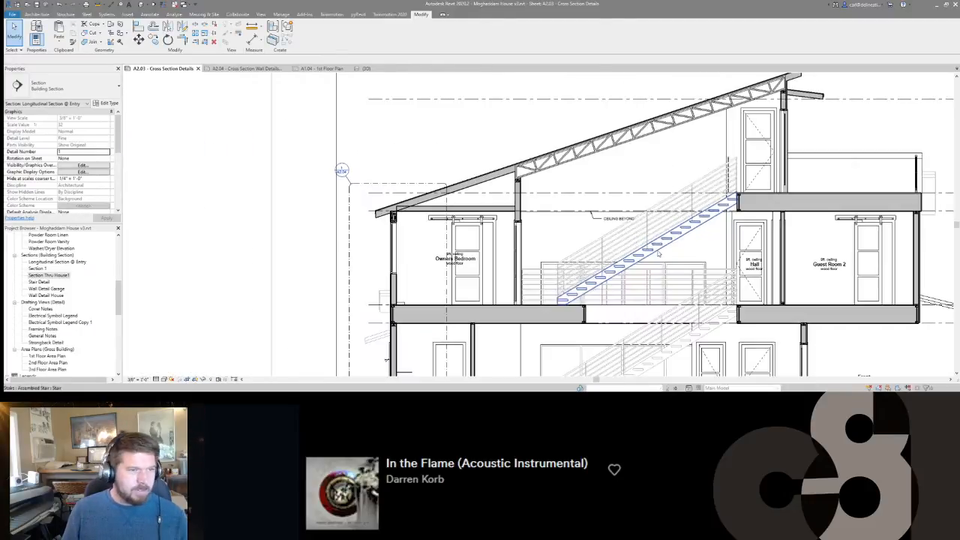
{"action": "scroll", "coordinate": [518, 323], "scroll_direction": "up", "scroll_amount": 1}
{"action": "scroll", "coordinate": [547, 296], "scroll_direction": "down", "scroll_amount": 1}
{"action": "middle_click_drag", "start_coordinate": [584, 270], "coordinate": [585, 141]}
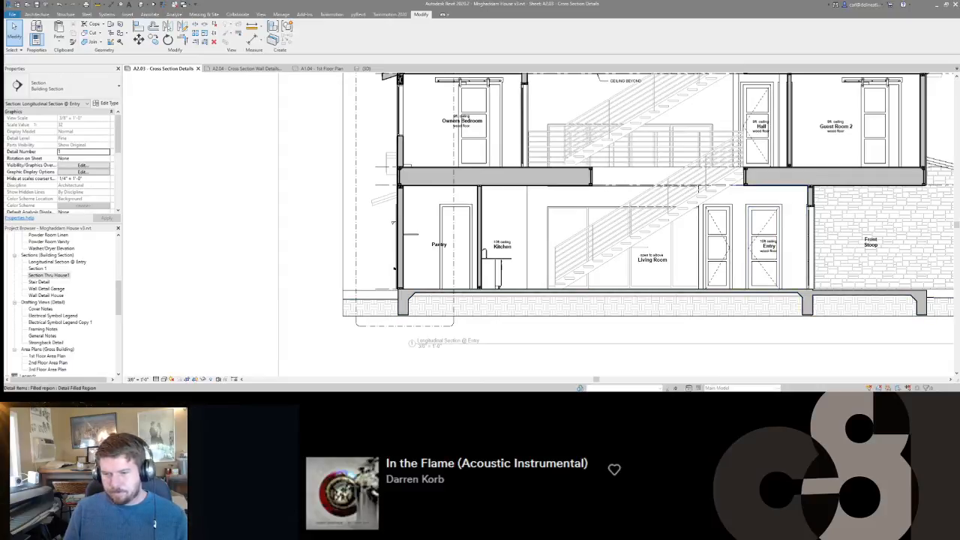
{"action": "middle_click_drag", "start_coordinate": [766, 247], "coordinate": [662, 242]}
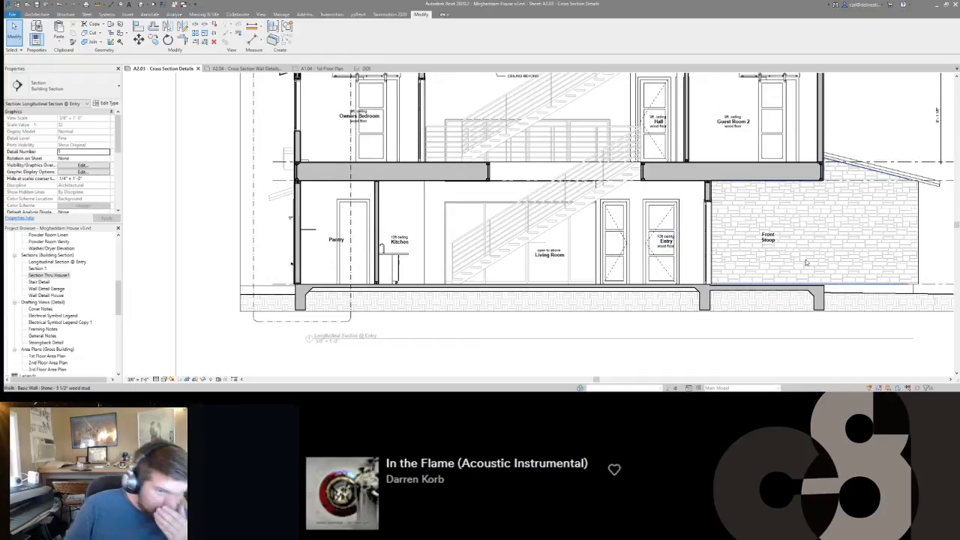
Place an anchor_bolt_709 detail component through the bottom plate of the Pantry's exterior wall into the slab.
{"action": "middle_click_drag", "start_coordinate": [316, 293], "coordinate": [517, 262]}
{"action": "scroll", "coordinate": [508, 258], "scroll_direction": "up", "scroll_amount": 5}
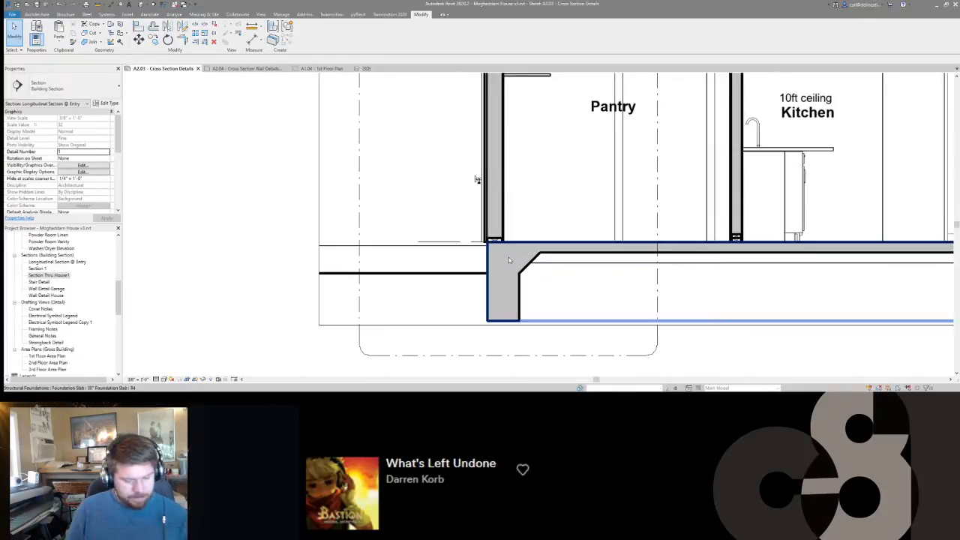
{"action": "key", "text": "d"}
{"action": "key", "text": "c"}
{"action": "left_click", "coordinate": [60, 86]}
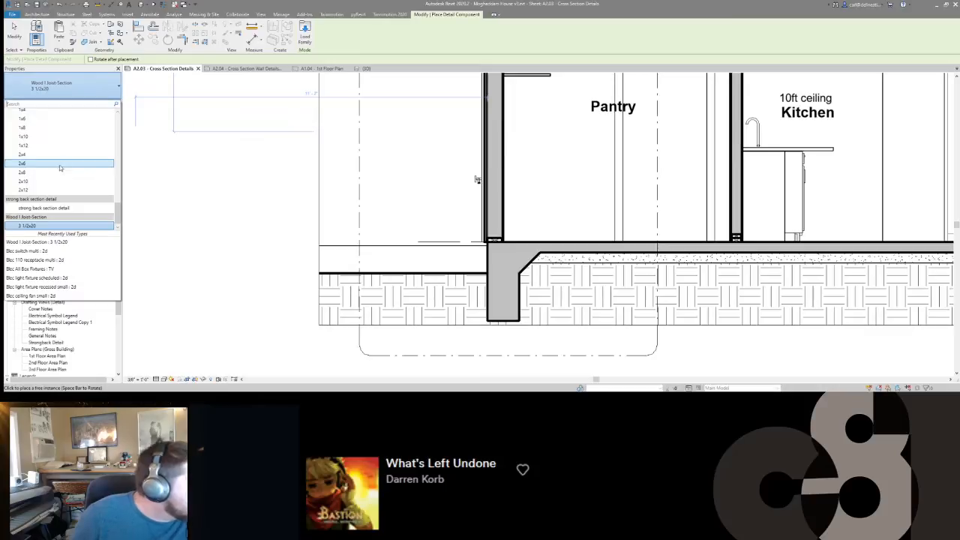
{"action": "type", "text": "anch"}
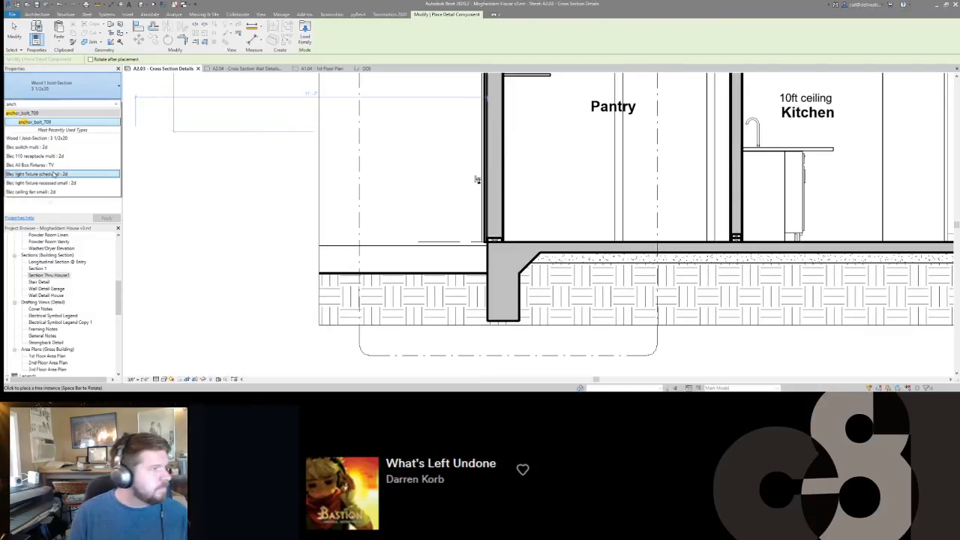
{"action": "left_click", "coordinate": [36, 122]}
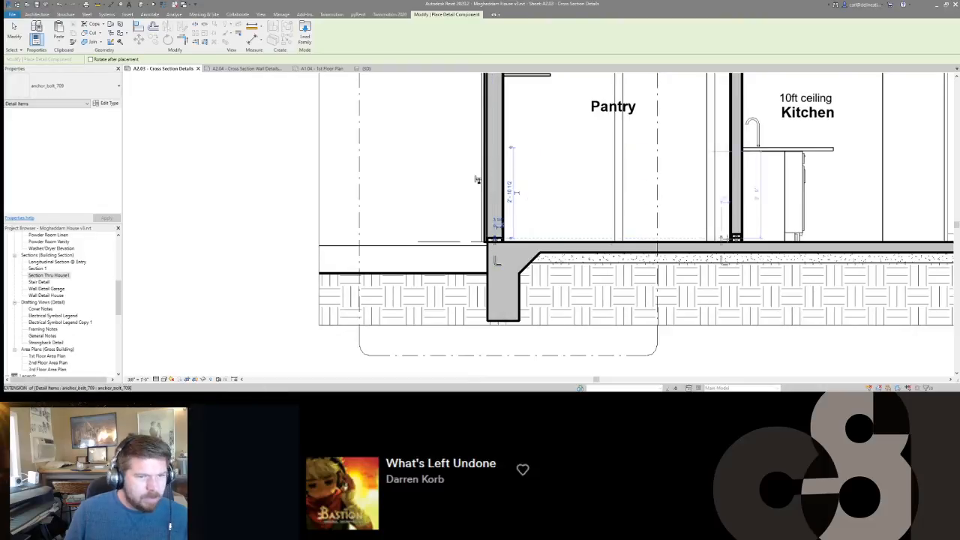
{"action": "key", "text": "Escape"}
{"action": "key", "text": "Escape"}
{"action": "left_click", "coordinate": [737, 238]}
{"action": "key", "text": "Escape"}
{"action": "key", "text": "d"}
{"action": "key", "text": "c"}
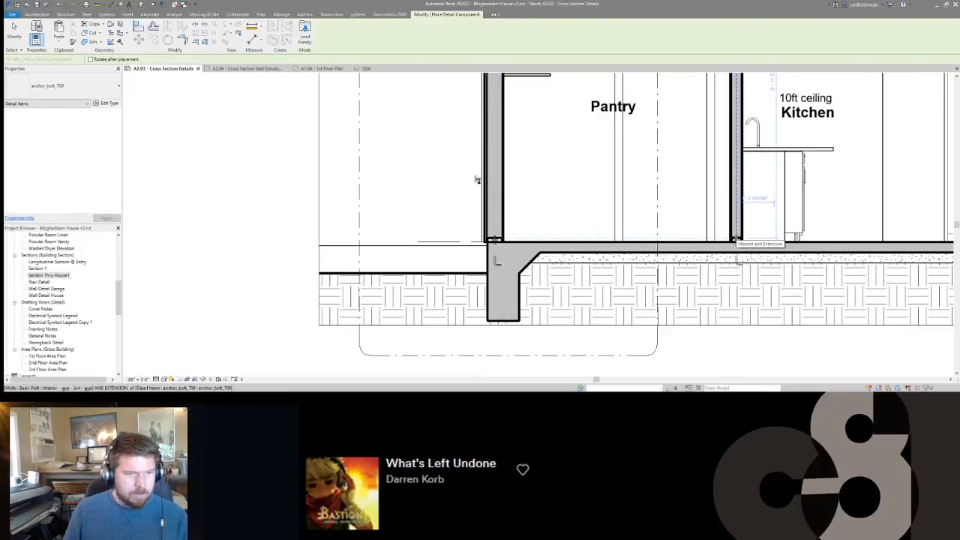
{"action": "key", "text": "Escape"}
{"action": "key", "text": "Escape"}
Examine the floor edge, wall plates, ceiling joists and roof framing around the Pantry and Owners Bedroom.
{"action": "scroll", "coordinate": [476, 180], "scroll_direction": "down", "scroll_amount": 3}
{"action": "middle_click_drag", "start_coordinate": [504, 183], "coordinate": [517, 284]}
{"action": "scroll", "coordinate": [649, 209], "scroll_direction": "up", "scroll_amount": 1}
{"action": "middle_click_drag", "start_coordinate": [648, 208], "coordinate": [512, 242]}
{"action": "scroll", "coordinate": [512, 242], "scroll_direction": "down", "scroll_amount": 2}
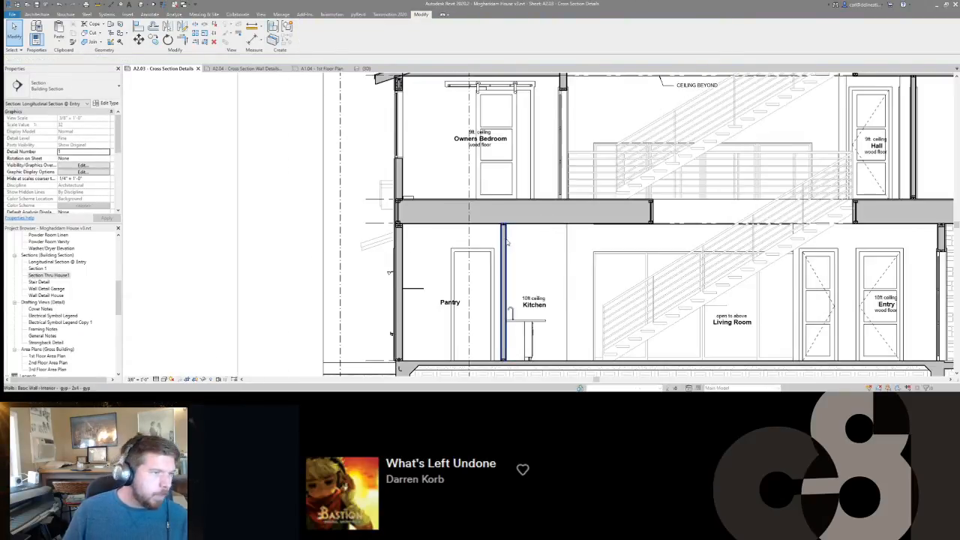
{"action": "scroll", "coordinate": [387, 198], "scroll_direction": "up", "scroll_amount": 4}
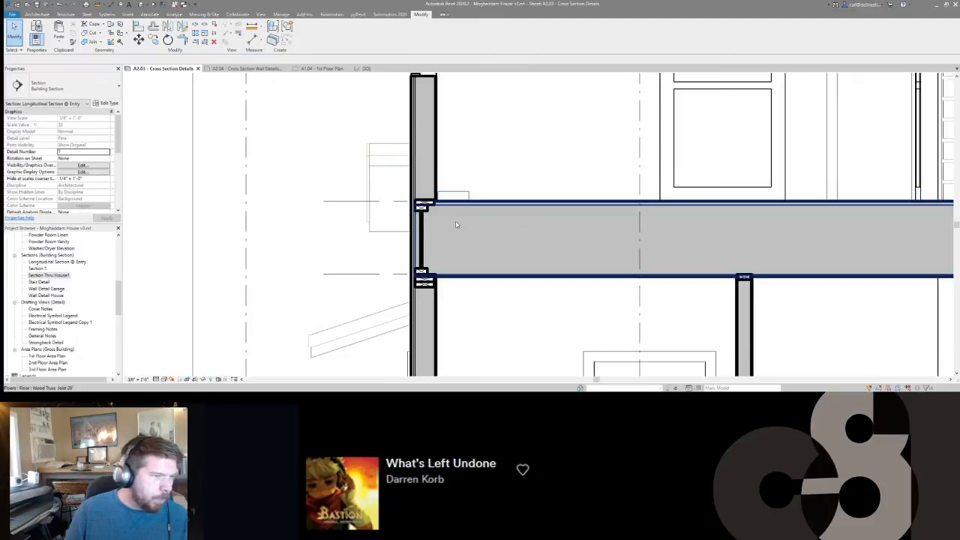
{"action": "scroll", "coordinate": [456, 225], "scroll_direction": "down", "scroll_amount": 6}
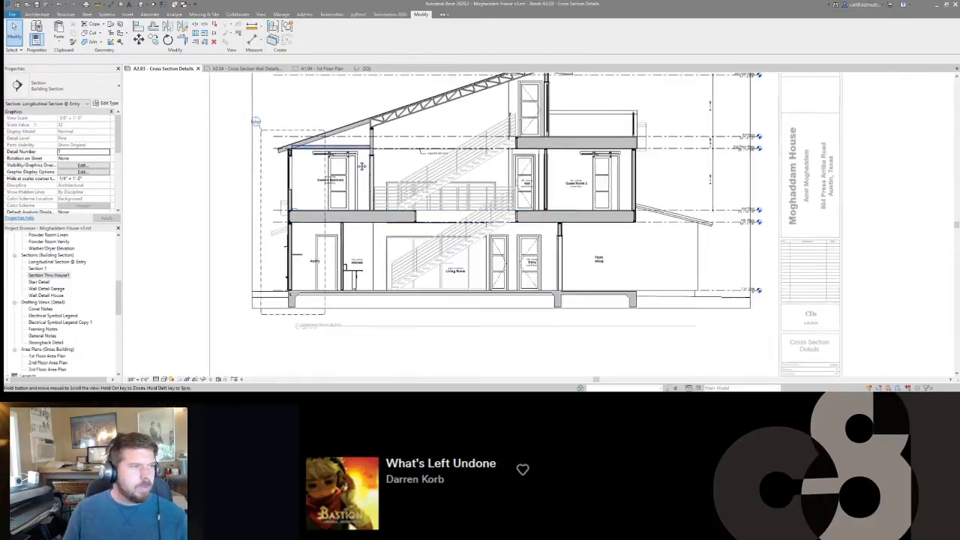
{"action": "scroll", "coordinate": [361, 165], "scroll_direction": "up", "scroll_amount": 4}
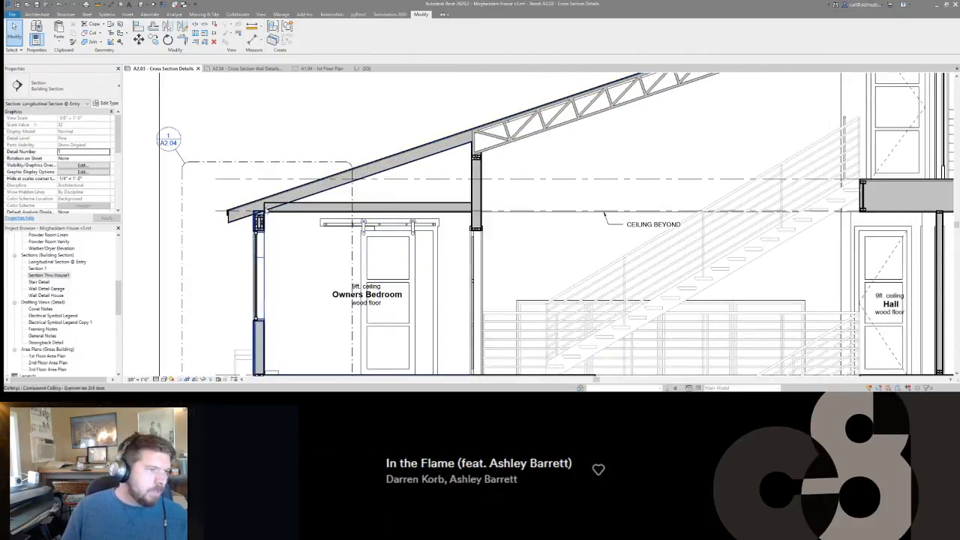
{"action": "scroll", "coordinate": [266, 207], "scroll_direction": "up", "scroll_amount": 2}
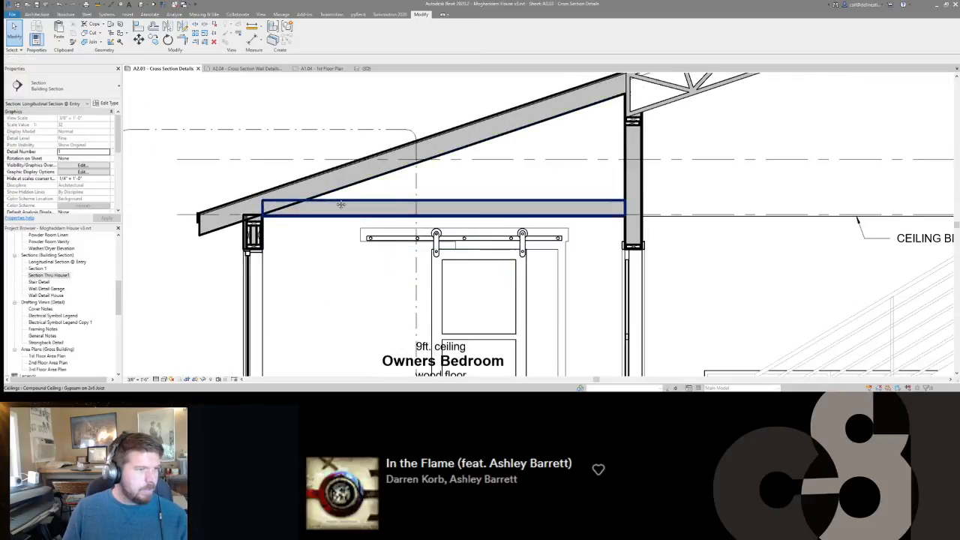
{"action": "scroll", "coordinate": [337, 203], "scroll_direction": "down", "scroll_amount": 5}
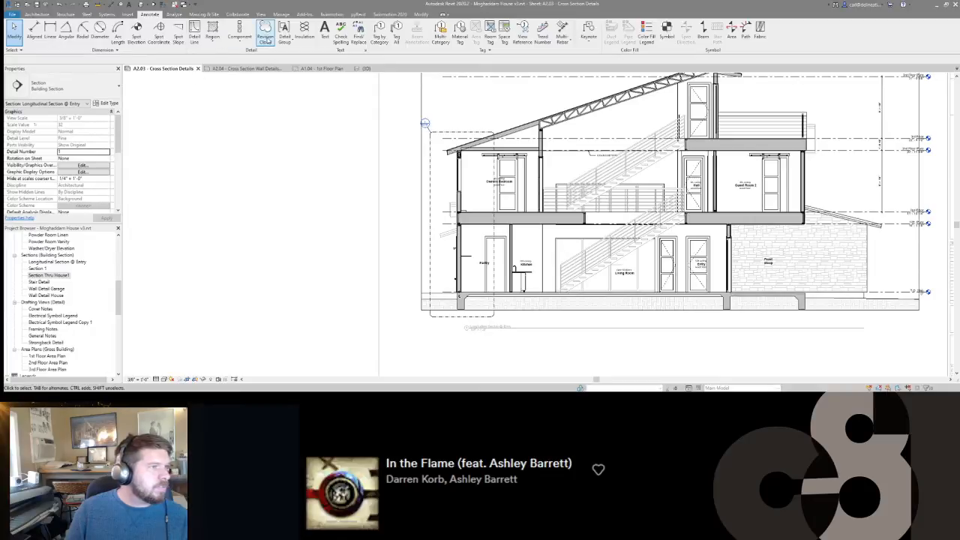
Draw 5 1/2" wide batt insulation up the centre of the Pantry's exterior wall, from the bottom plate to the double top plate.
{"action": "left_click", "coordinate": [305, 33]}
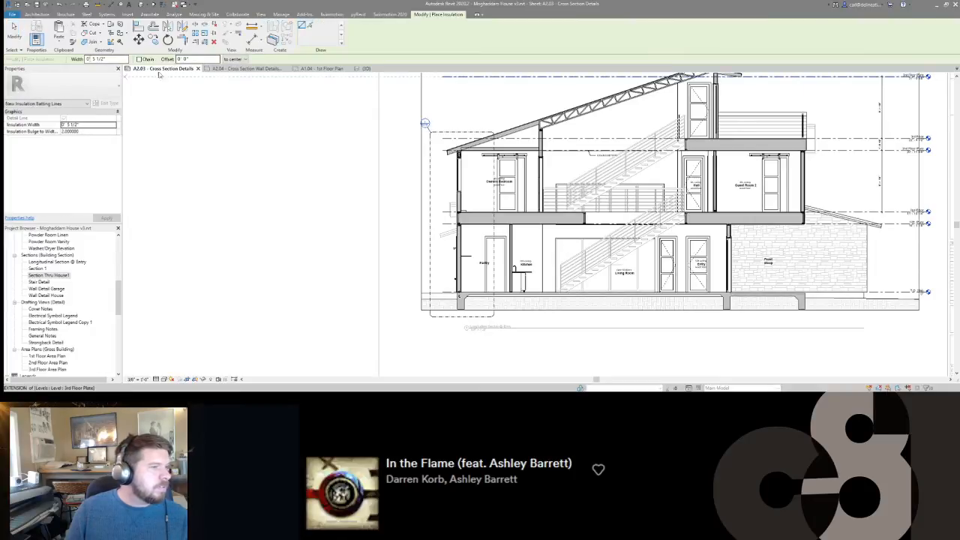
{"action": "scroll", "coordinate": [459, 290], "scroll_direction": "up", "scroll_amount": 6}
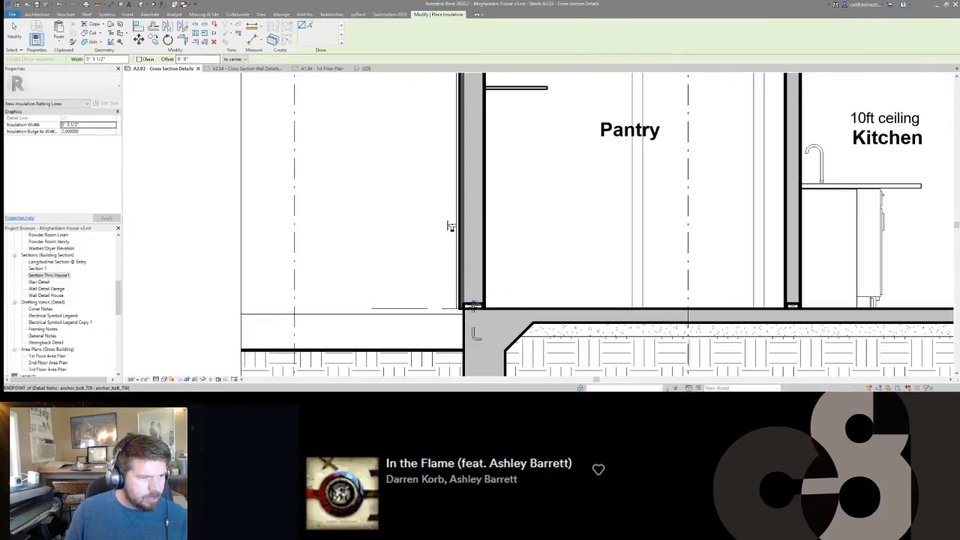
{"action": "left_click", "coordinate": [449, 227]}
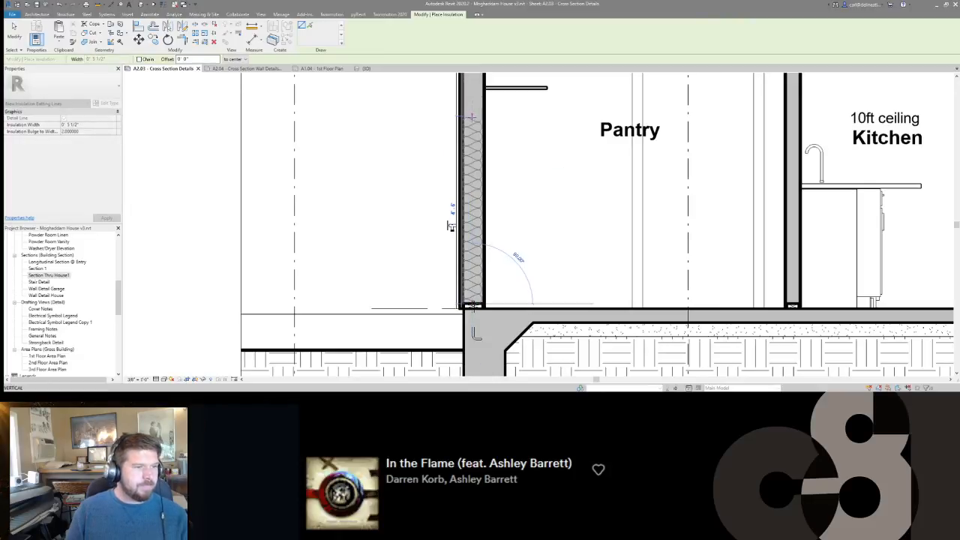
{"action": "scroll", "coordinate": [447, 223], "scroll_direction": "up", "scroll_amount": 4}
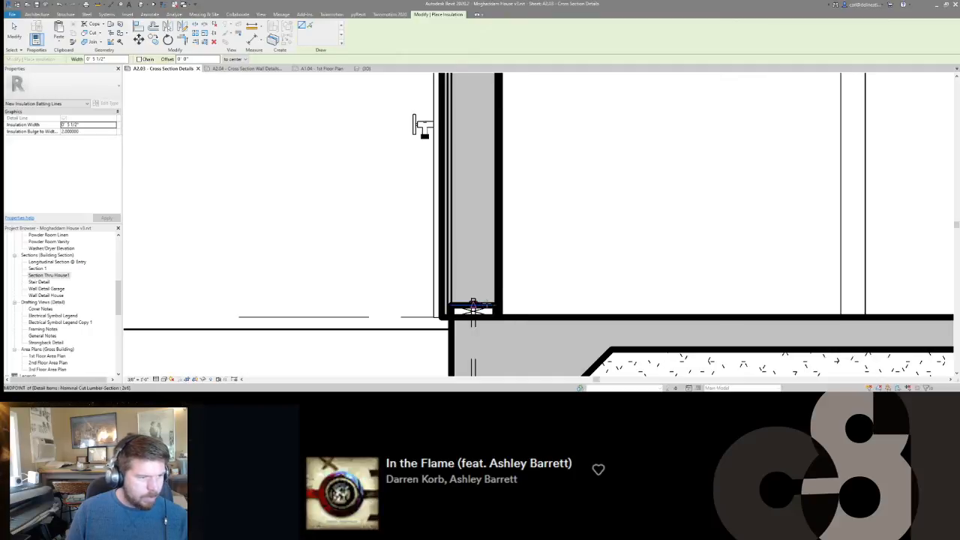
{"action": "left_click", "coordinate": [472, 308]}
{"action": "scroll", "coordinate": [457, 188], "scroll_direction": "down", "scroll_amount": 5}
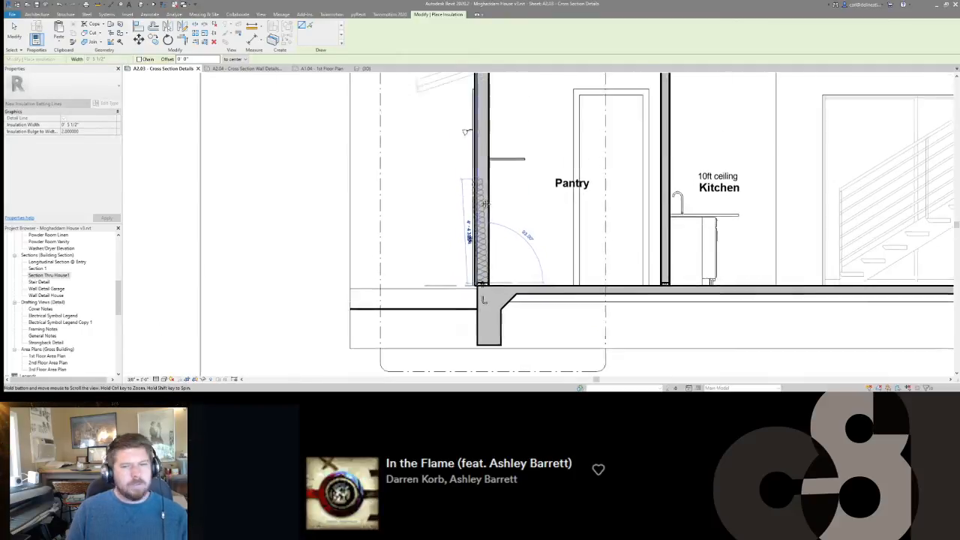
{"action": "middle_click_drag", "start_coordinate": [482, 181], "coordinate": [489, 246]}
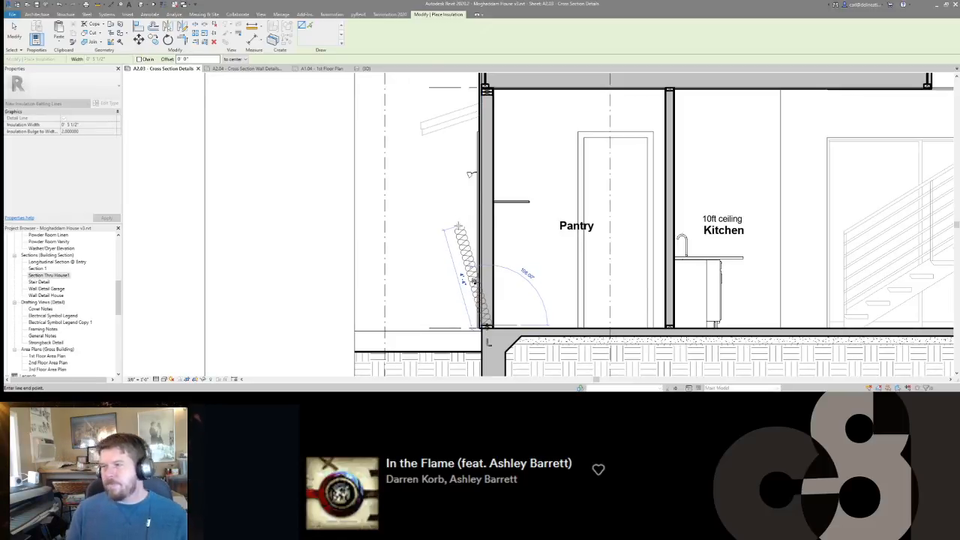
{"action": "left_click", "coordinate": [486, 94]}
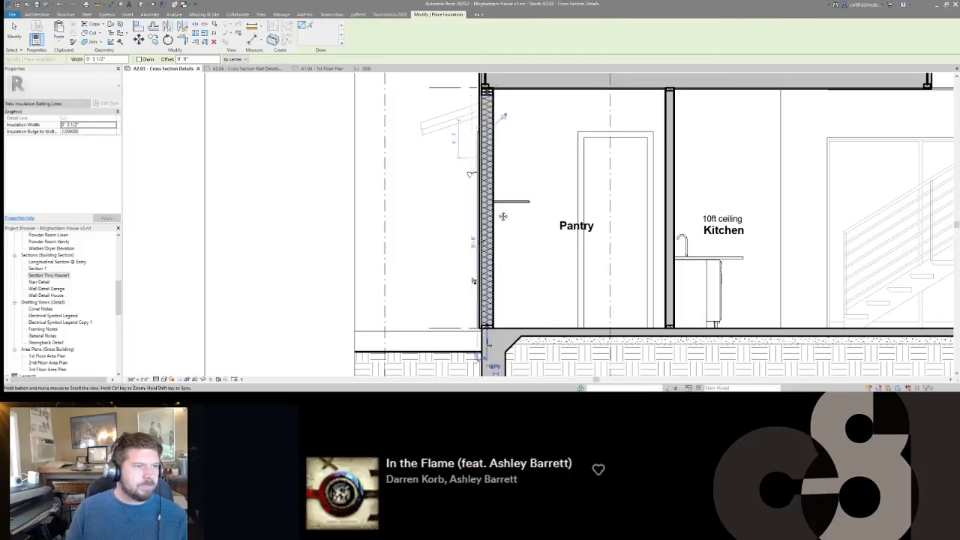
Draw 5 1/2" batt insulation in the Owners Bedroom's exterior wall, from its bottom plate up to the window sill.
{"action": "middle_click_drag", "start_coordinate": [497, 186], "coordinate": [529, 372]}
{"action": "scroll", "coordinate": [523, 259], "scroll_direction": "up", "scroll_amount": 3}
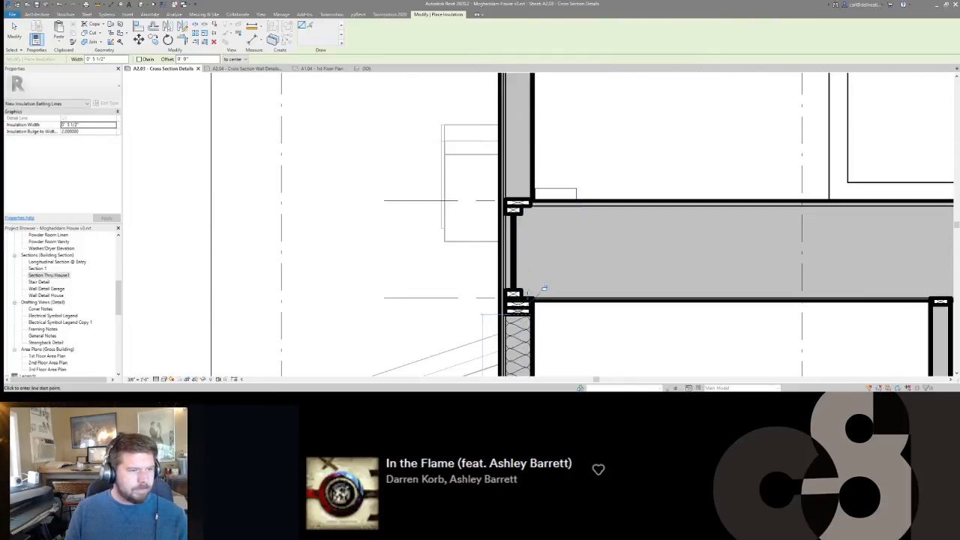
{"action": "left_click", "coordinate": [518, 200]}
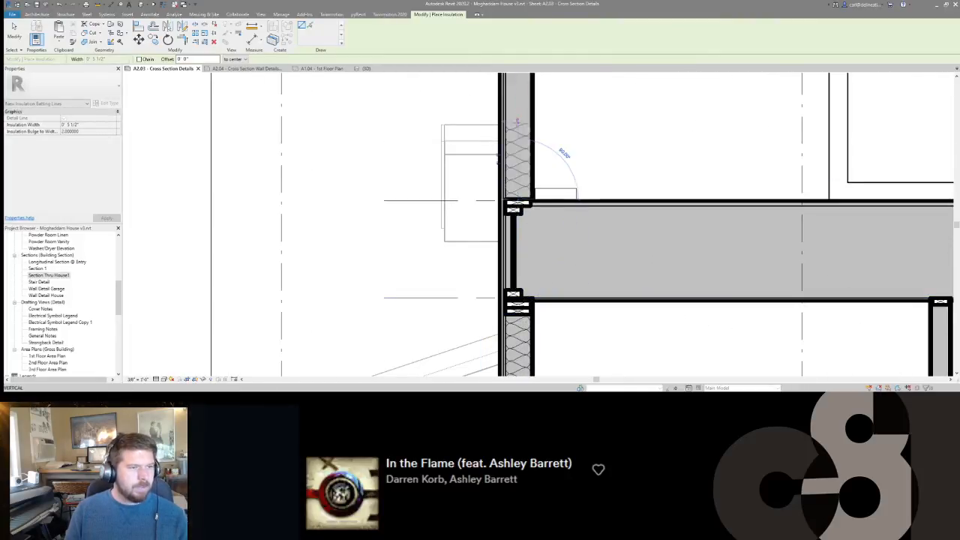
{"action": "middle_click_drag", "start_coordinate": [517, 132], "coordinate": [518, 306]}
{"action": "scroll", "coordinate": [518, 300], "scroll_direction": "down", "scroll_amount": 2}
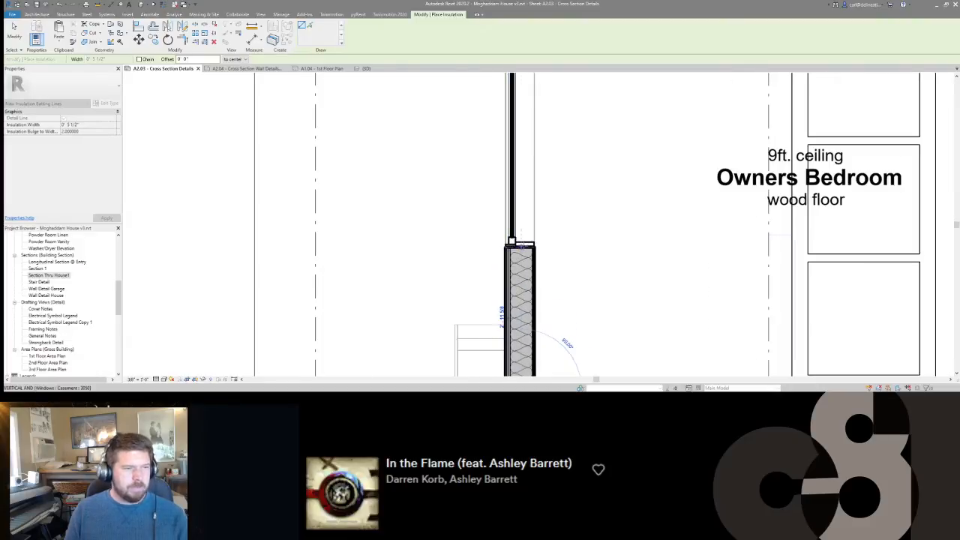
{"action": "left_click", "coordinate": [522, 246]}
{"action": "middle_click_drag", "start_coordinate": [531, 235], "coordinate": [533, 112]}
{"action": "scroll", "coordinate": [534, 113], "scroll_direction": "down", "scroll_amount": 2}
{"action": "key", "text": "Escape"}
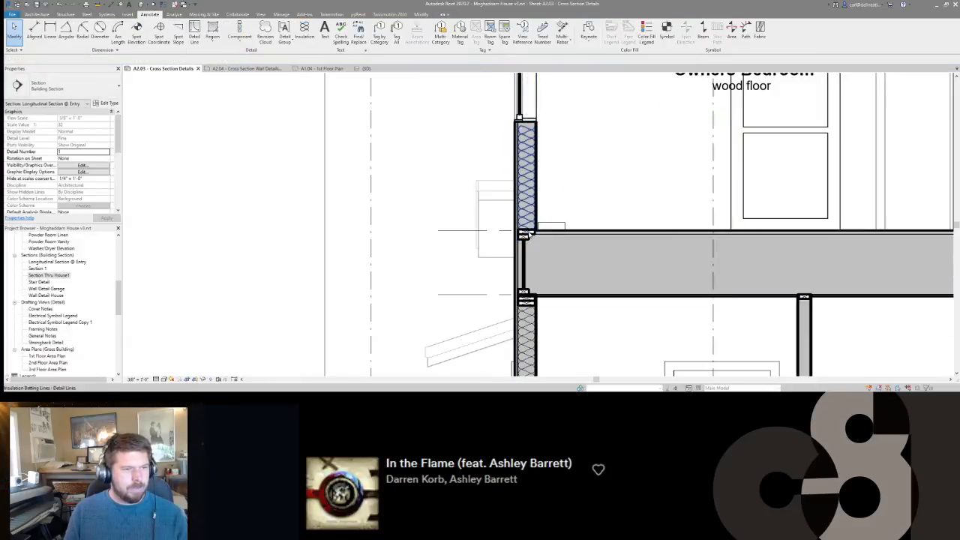
Place two stacked 2x6 lumber sections directly beneath the Owners Bedroom window sill, matching the wall's bottom plate.
{"action": "left_click", "coordinate": [535, 237]}
{"action": "key", "text": "c"}
{"action": "key", "text": "s"}
{"action": "scroll", "coordinate": [522, 122], "scroll_direction": "up", "scroll_amount": 4}
{"action": "key", "text": "space"}
{"action": "key", "text": "space"}
{"action": "key", "text": "space"}
{"action": "left_click", "coordinate": [510, 118]}
{"action": "left_click", "coordinate": [510, 132]}
{"action": "scroll", "coordinate": [526, 201], "scroll_direction": "down", "scroll_amount": 4}
{"action": "middle_click_drag", "start_coordinate": [529, 126], "coordinate": [544, 301]}
{"action": "key", "text": "Escape"}
Draw 5 1/2" batt insulation vertically through the second floor's depth, just inside the exterior rim I-joist above the Pantry.
{"action": "middle_click_drag", "start_coordinate": [557, 218], "coordinate": [559, 126]}
{"action": "scroll", "coordinate": [559, 126], "scroll_direction": "down", "scroll_amount": 2}
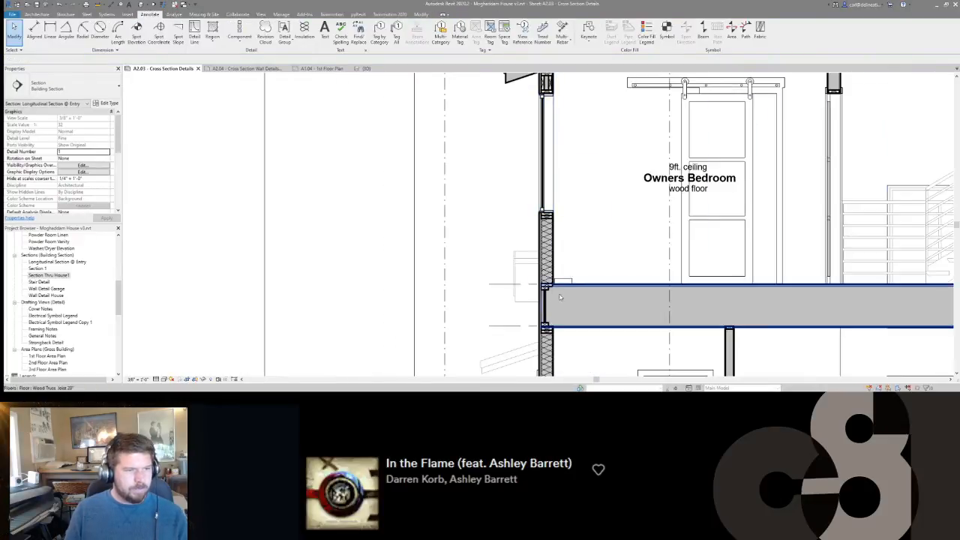
{"action": "scroll", "coordinate": [544, 280], "scroll_direction": "up", "scroll_amount": 2}
{"action": "left_click", "coordinate": [548, 255]}
{"action": "middle_click_drag", "start_coordinate": [548, 256], "coordinate": [533, 181]}
{"action": "key", "text": "c"}
{"action": "key", "text": "s"}
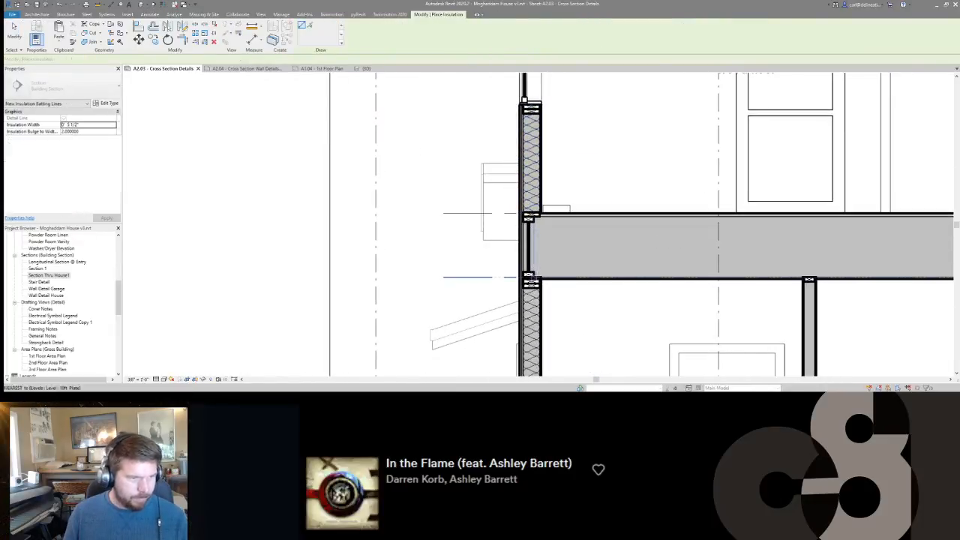
{"action": "left_click", "coordinate": [536, 276]}
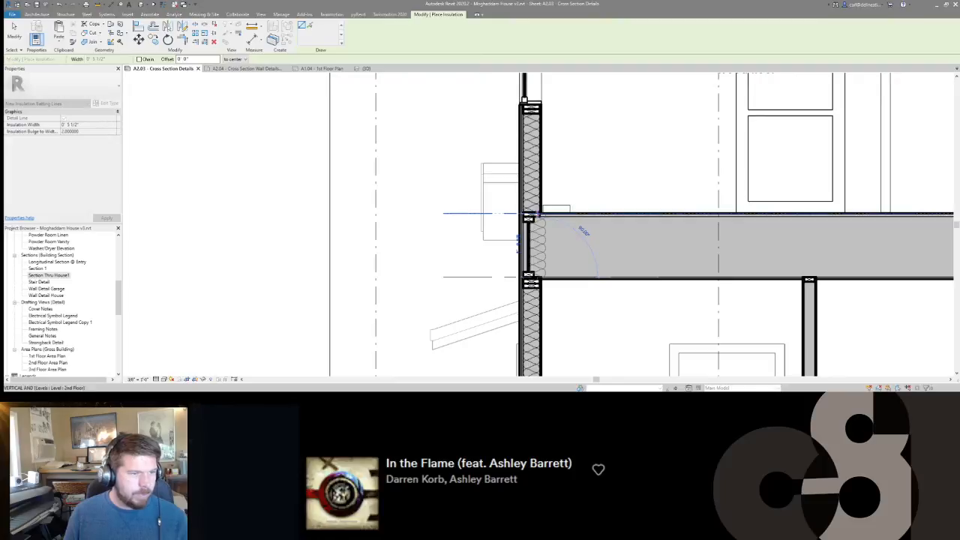
{"action": "left_click", "coordinate": [538, 215]}
{"action": "scroll", "coordinate": [576, 220], "scroll_direction": "down", "scroll_amount": 3}
{"action": "key", "text": "Escape"}
Examine the batt insulation at the second floor's exterior edge and the surrounding section up to the roof.
{"action": "scroll", "coordinate": [535, 243], "scroll_direction": "up", "scroll_amount": 4}
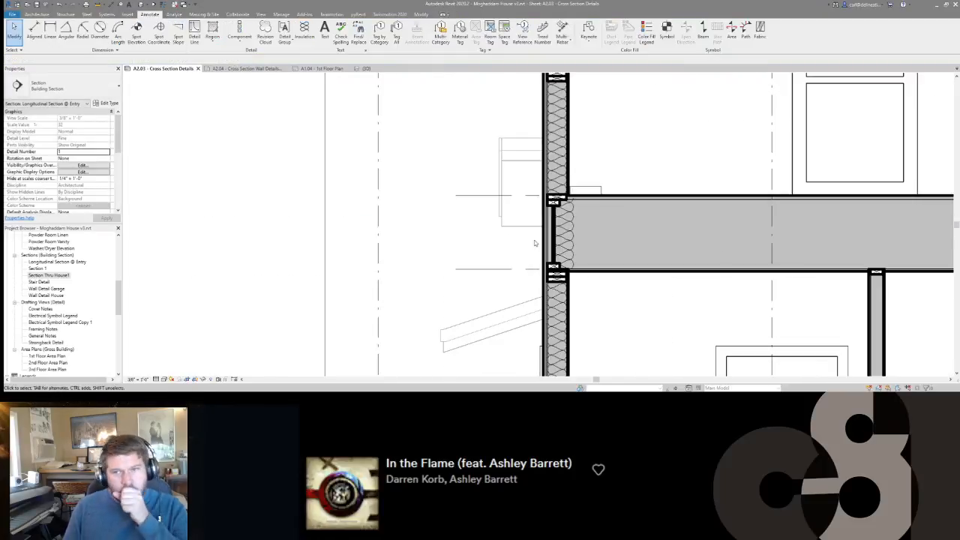
{"action": "middle_click_drag", "start_coordinate": [535, 243], "coordinate": [440, 221]}
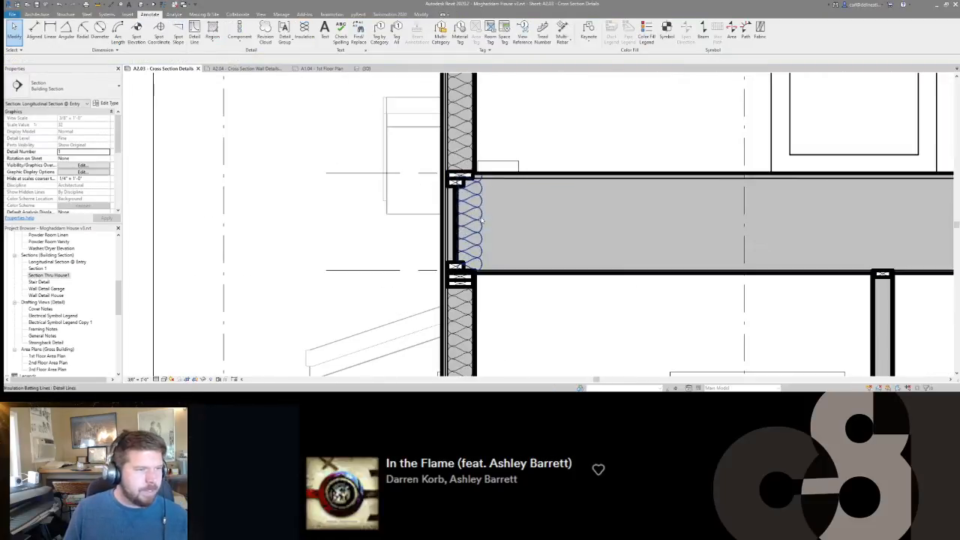
{"action": "left_click", "coordinate": [470, 208]}
{"action": "left_click", "coordinate": [470, 210]}
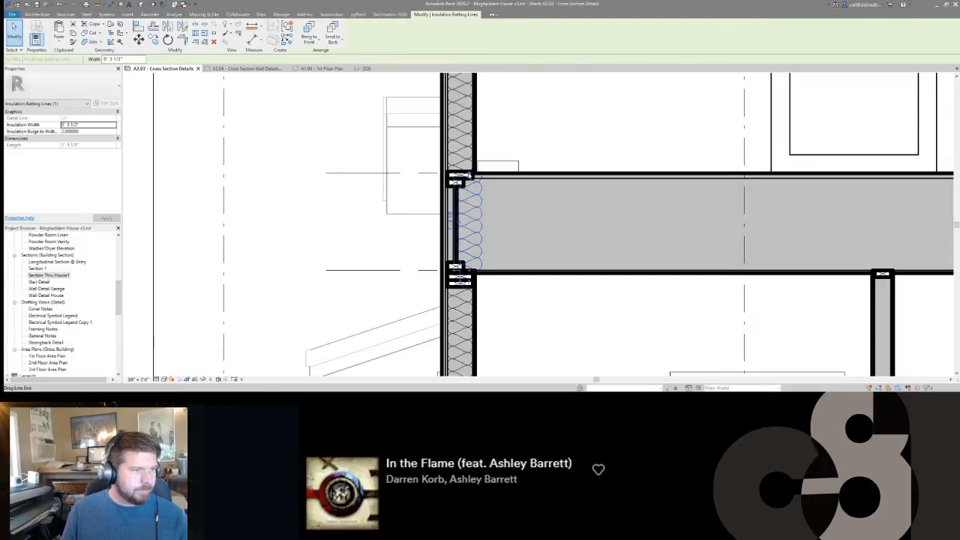
{"action": "left_click", "coordinate": [481, 218]}
{"action": "key", "text": "Escape"}
{"action": "scroll", "coordinate": [467, 215], "scroll_direction": "down", "scroll_amount": 8}
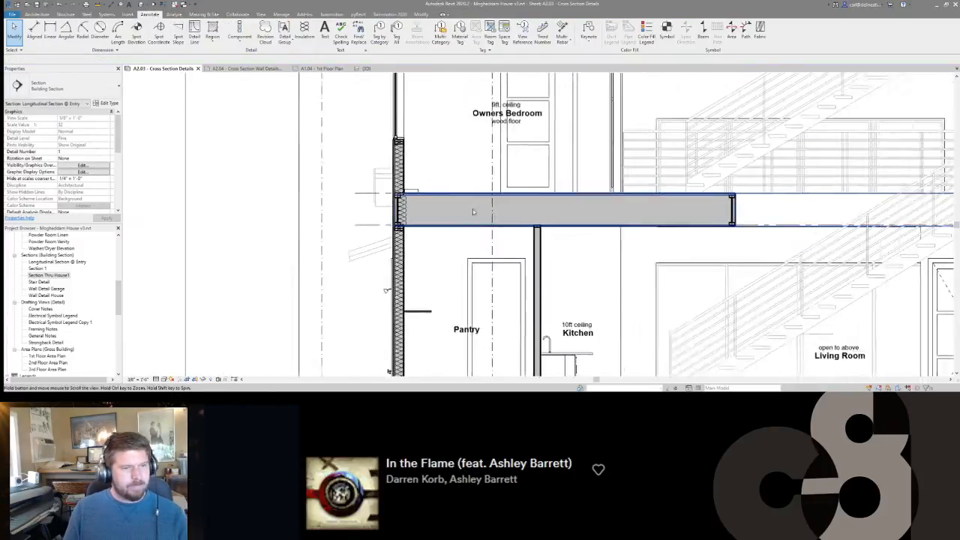
{"action": "middle_click_drag", "start_coordinate": [529, 215], "coordinate": [531, 277]}
{"action": "scroll", "coordinate": [455, 204], "scroll_direction": "up", "scroll_amount": 7}
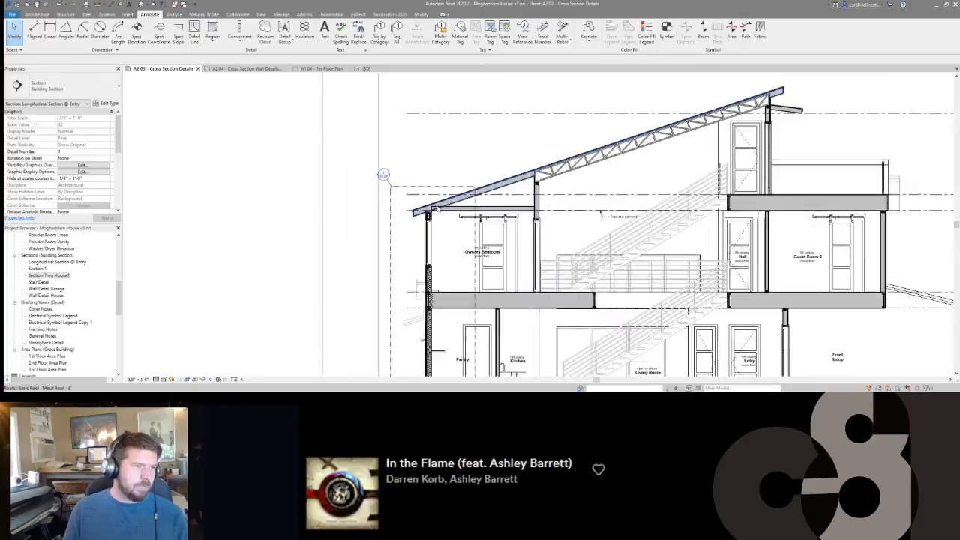
Draw 5 1/2" batt insulation along the lower sloped roof above the Owners Bedroom, from the exterior wall up to the first roof truss.
{"action": "middle_click_drag", "start_coordinate": [434, 332], "coordinate": [464, 254]}
{"action": "left_click", "coordinate": [447, 288]}
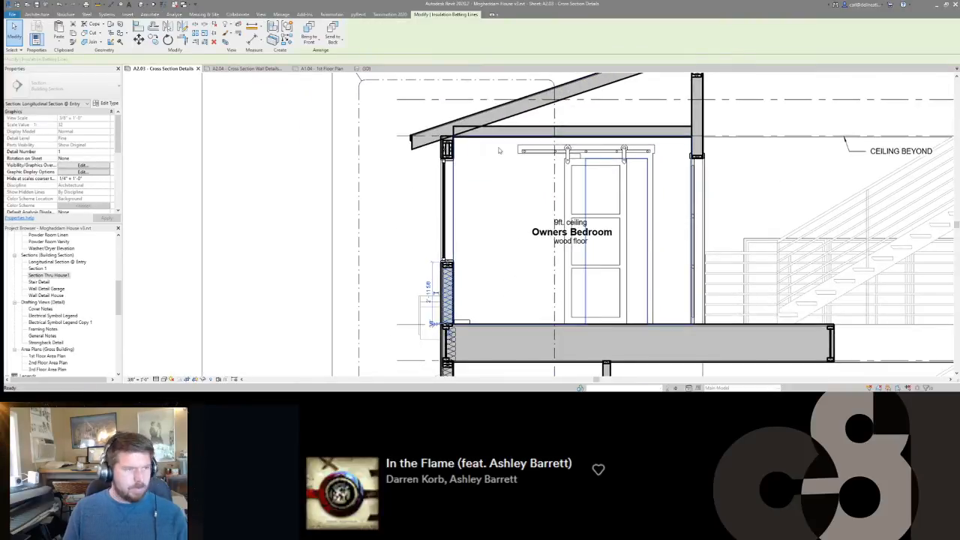
{"action": "key", "text": "c"}
{"action": "key", "text": "s"}
{"action": "middle_click_drag", "start_coordinate": [459, 139], "coordinate": [448, 227]}
{"action": "scroll", "coordinate": [446, 226], "scroll_direction": "up", "scroll_amount": 4}
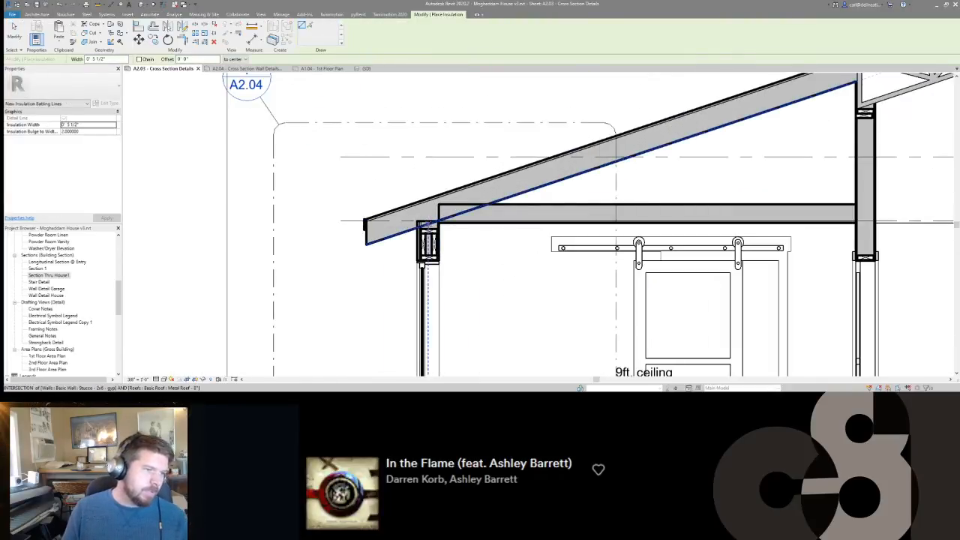
{"action": "left_click", "coordinate": [432, 210]}
{"action": "middle_click_drag", "start_coordinate": [773, 108], "coordinate": [626, 189]}
{"action": "left_click", "coordinate": [710, 141]}
{"action": "key", "text": "Escape"}
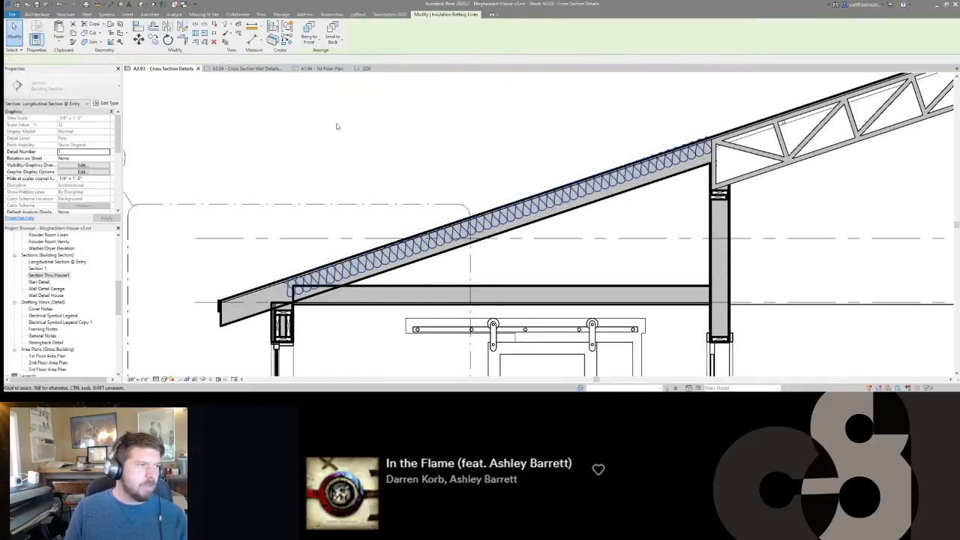
Set the lower roof insulation's width to 7 1/2" and adjust its end and alignment so it fills the roof's thickness.
{"action": "type", "text": ".5"}
{"action": "key", "text": "Return"}
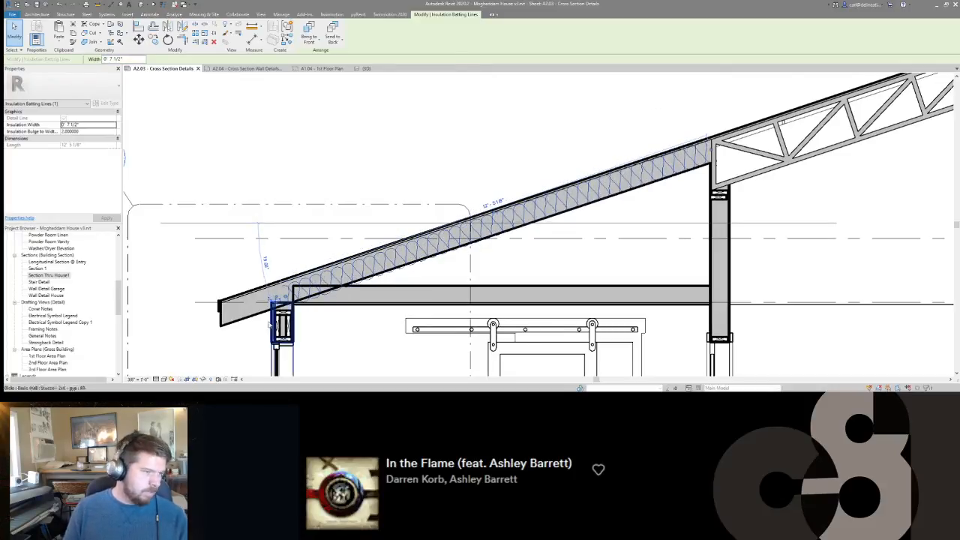
{"action": "left_click_drag", "start_coordinate": [287, 300], "coordinate": [284, 301]}
{"action": "key", "text": "Escape"}
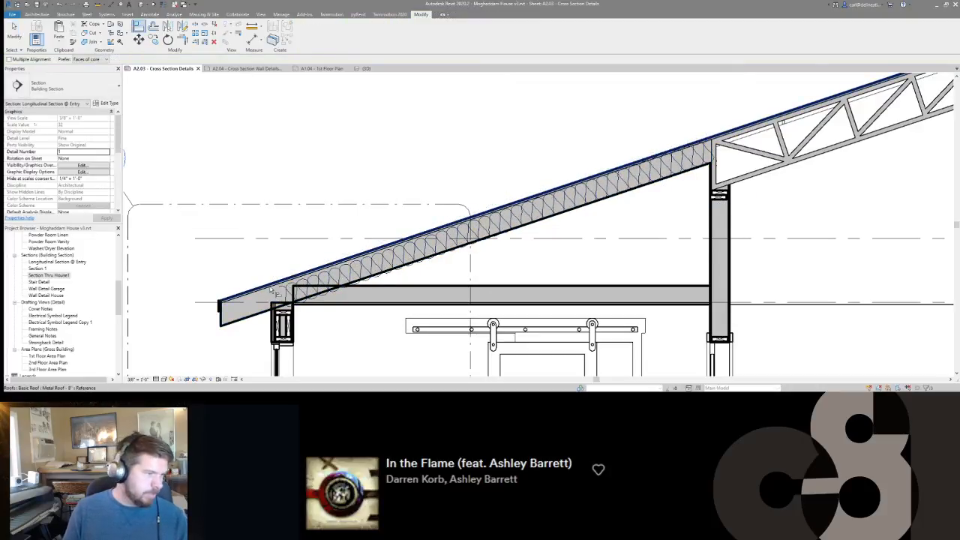
{"action": "left_click", "coordinate": [307, 293]}
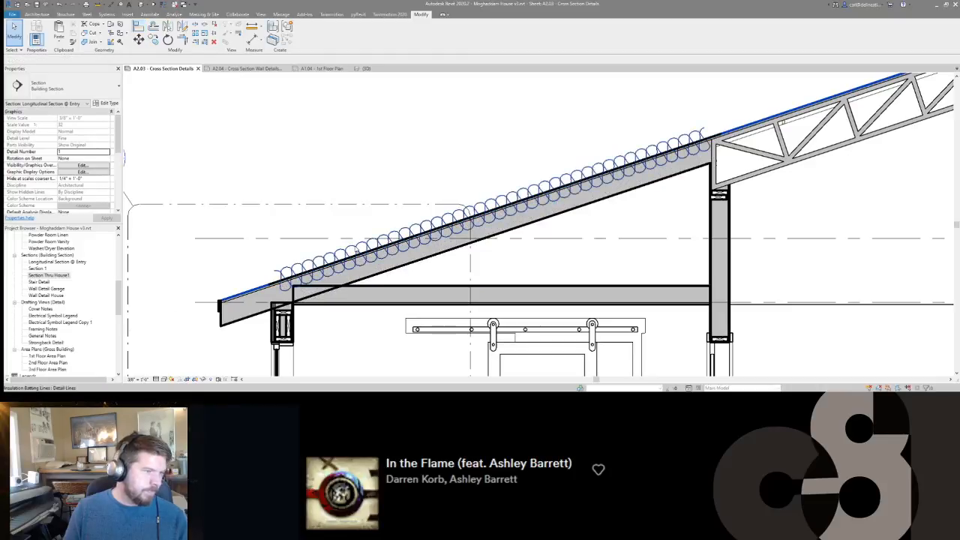
{"action": "key", "text": "space"}
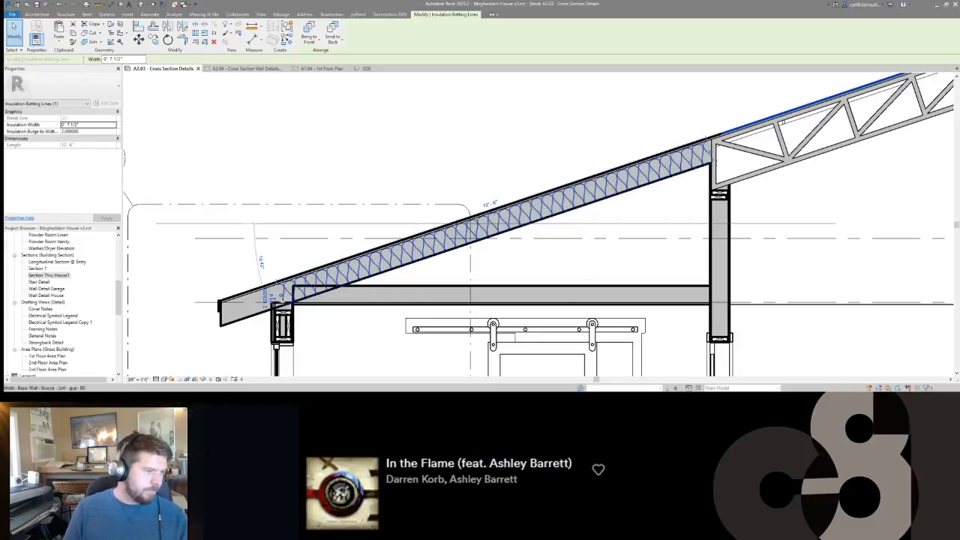
Draw batt insulation along the top of the sloped roof trusses, from the Owners Bedroom's interior wall up to the high end wall.
{"action": "middle_click_drag", "start_coordinate": [678, 183], "coordinate": [305, 289]}
{"action": "scroll", "coordinate": [305, 289], "scroll_direction": "down", "scroll_amount": 3}
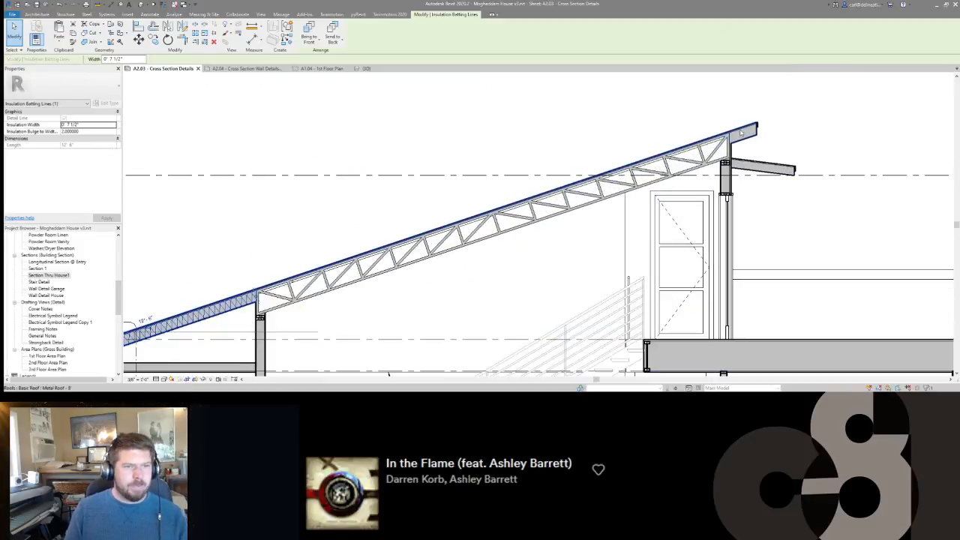
{"action": "key", "text": "Escape"}
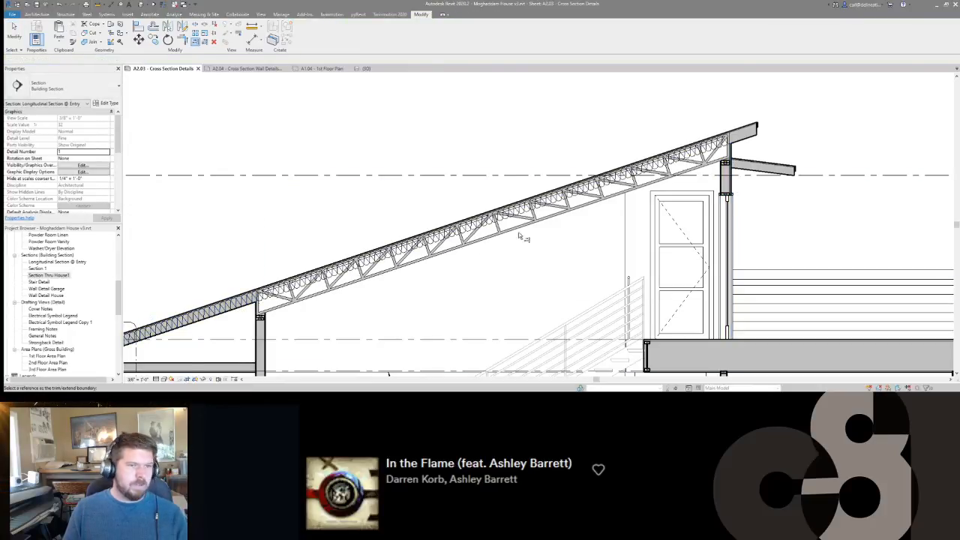
{"action": "scroll", "coordinate": [508, 240], "scroll_direction": "up", "scroll_amount": 4}
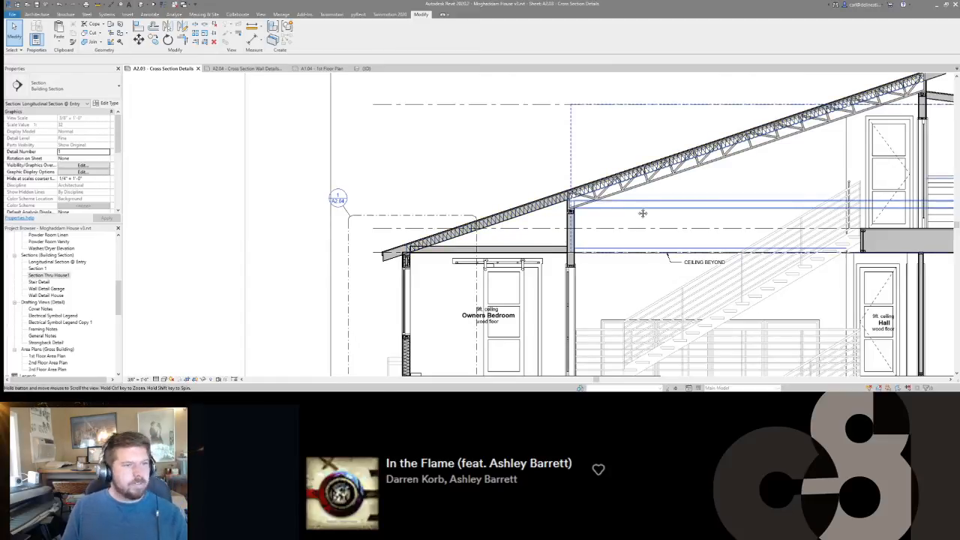
{"action": "middle_click_drag", "start_coordinate": [643, 214], "coordinate": [637, 209]}
{"action": "middle_click_drag", "start_coordinate": [693, 181], "coordinate": [617, 214]}
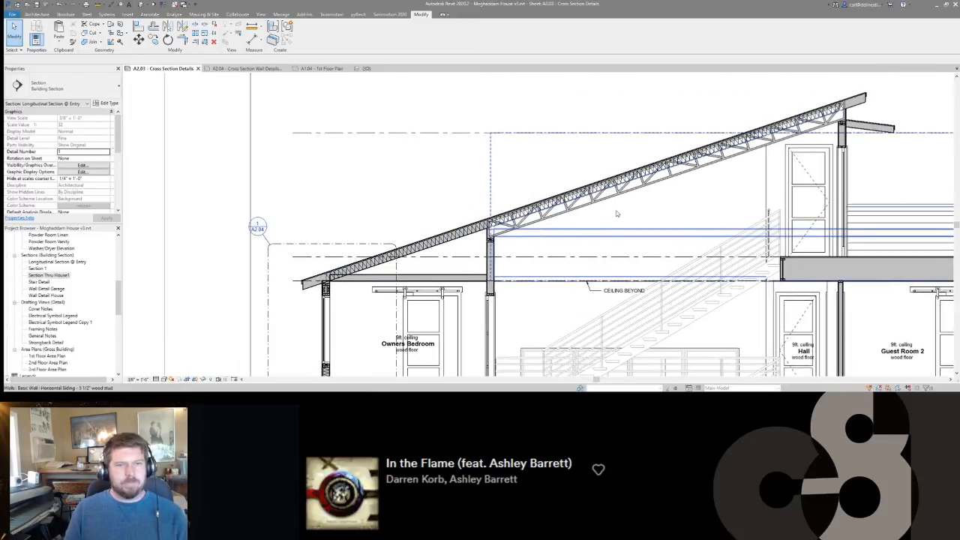
{"action": "left_click", "coordinate": [604, 195]}
{"action": "key", "text": "Escape"}
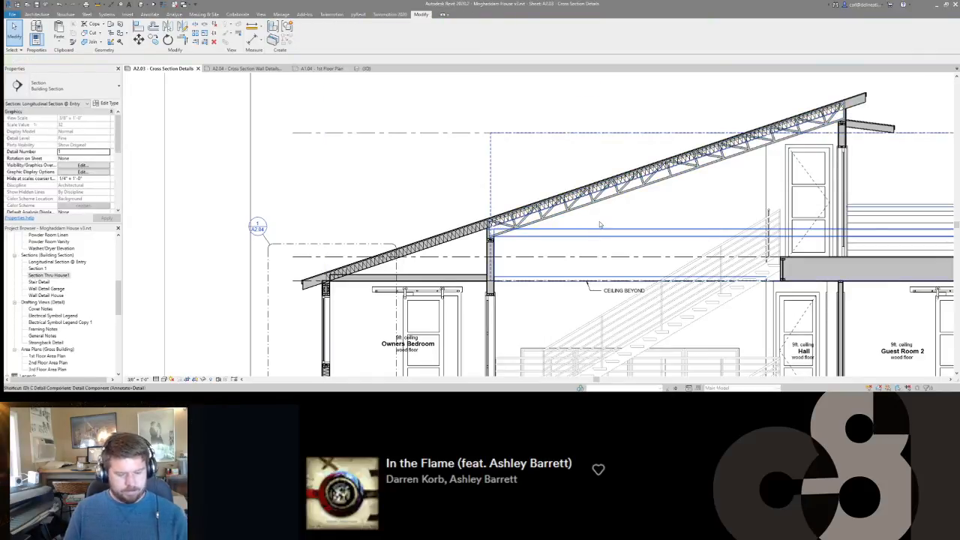
{"action": "key", "text": "i"}
{"action": "left_click", "coordinate": [449, 32]}
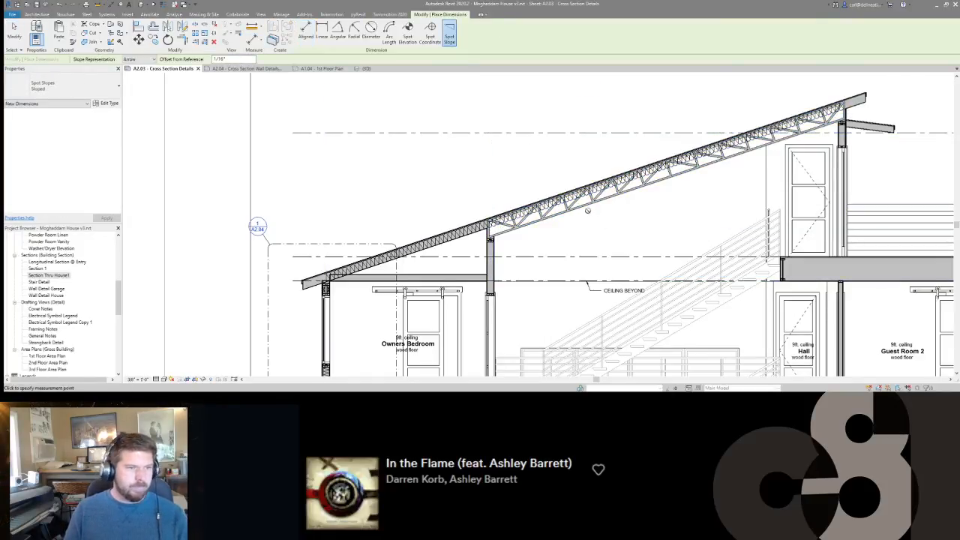
{"action": "key", "text": "Escape"}
{"action": "key", "text": "Escape"}
Open the 3D view and look up at the underside of the sloped roof above the stairs.
{"action": "scroll", "coordinate": [592, 212], "scroll_direction": "down", "scroll_amount": 4}
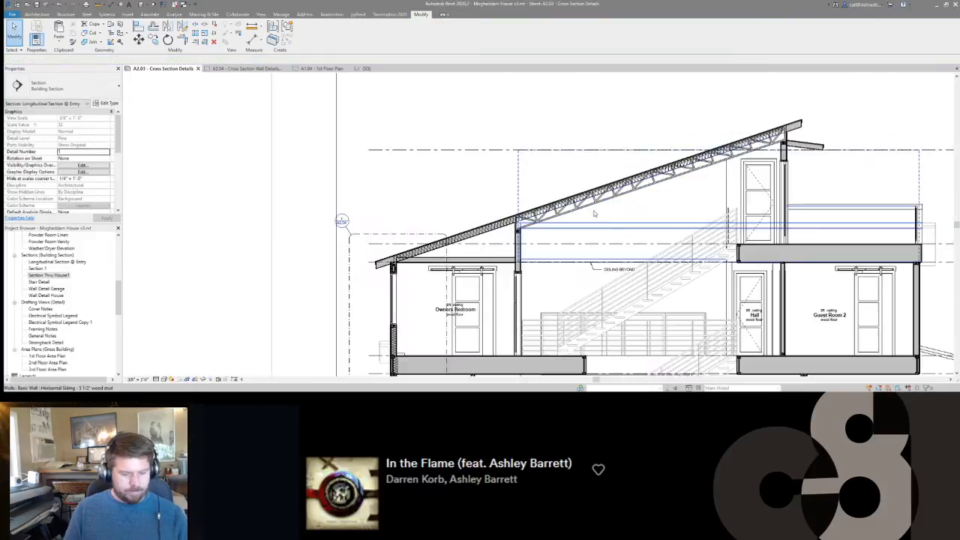
{"action": "scroll", "coordinate": [595, 214], "scroll_direction": "up", "scroll_amount": 3}
{"action": "key", "text": "ctrl+shift+Tab"}
{"action": "scroll", "coordinate": [564, 268], "scroll_direction": "down", "scroll_amount": 3}
{"action": "scroll", "coordinate": [564, 268], "scroll_direction": "down", "scroll_amount": 5}
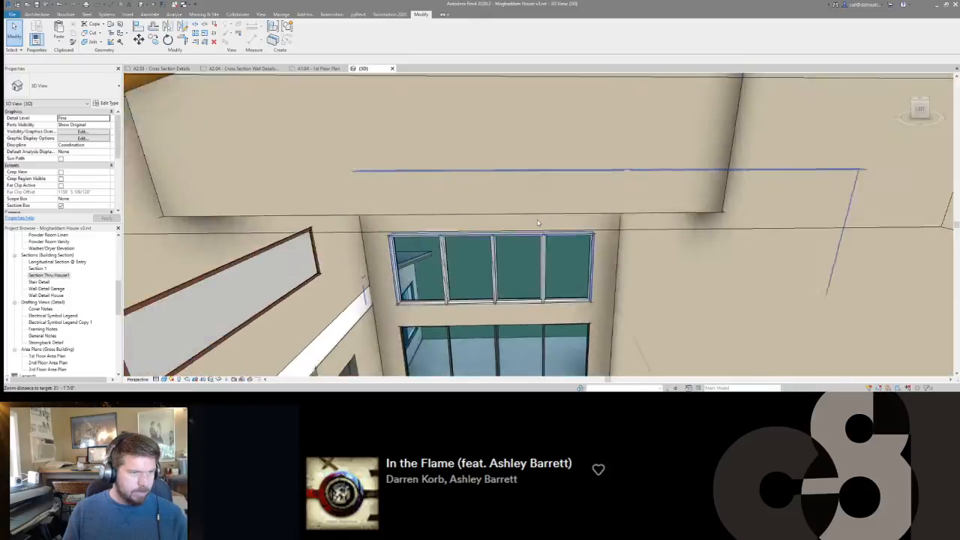
{"action": "middle_click_drag", "start_coordinate": [532, 277], "coordinate": [161, 359]}
{"action": "scroll", "coordinate": [553, 207], "scroll_direction": "down", "scroll_amount": 2}
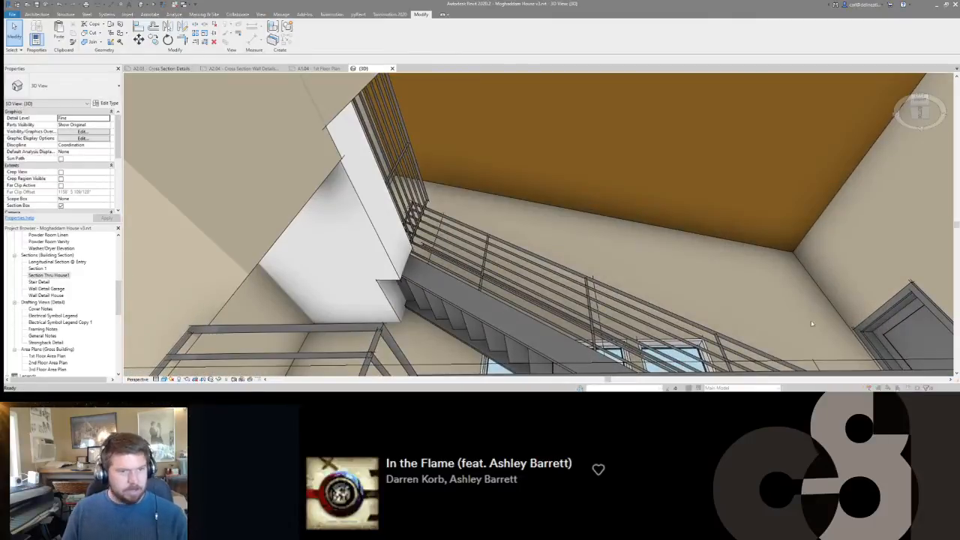
Set the 3D view's work plane to Level : 3rd Floor.
{"action": "key", "text": "w"}
{"action": "key", "text": "a"}
{"action": "left_click", "coordinate": [526, 219]}
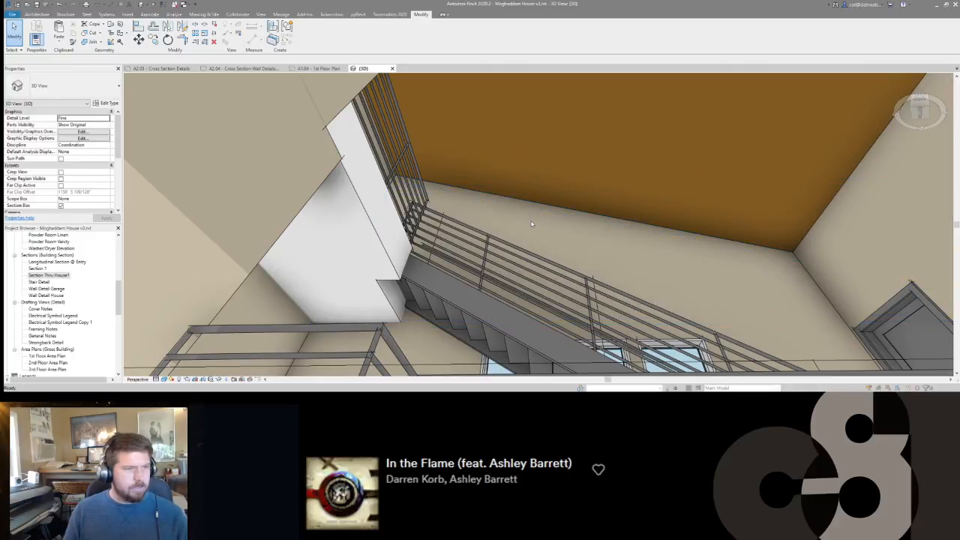
{"action": "left_click", "coordinate": [498, 199]}
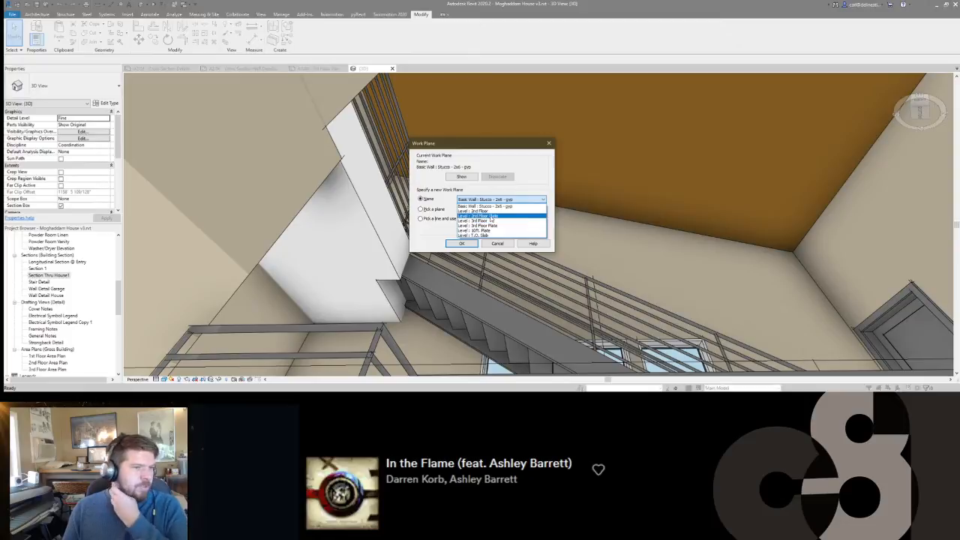
{"action": "left_click", "coordinate": [486, 222]}
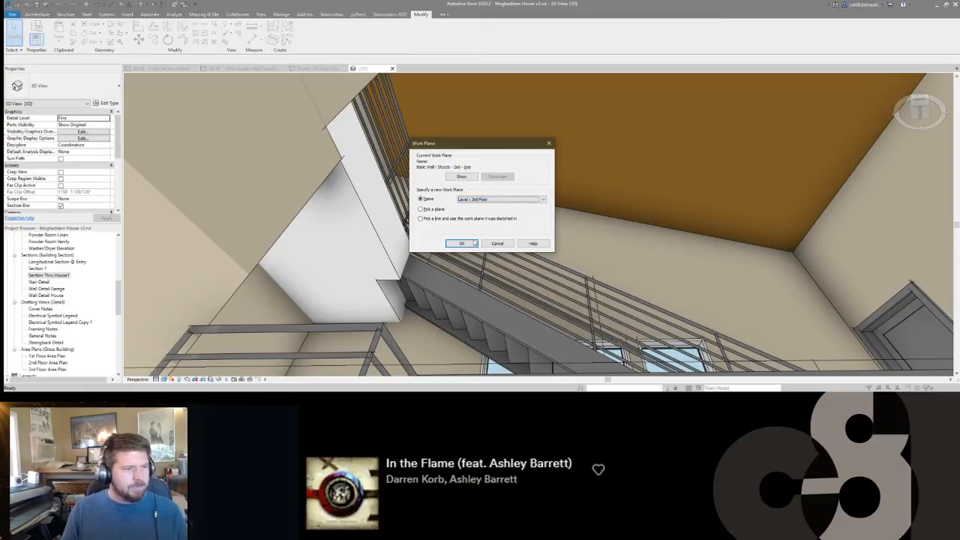
{"action": "left_click", "coordinate": [462, 243]}
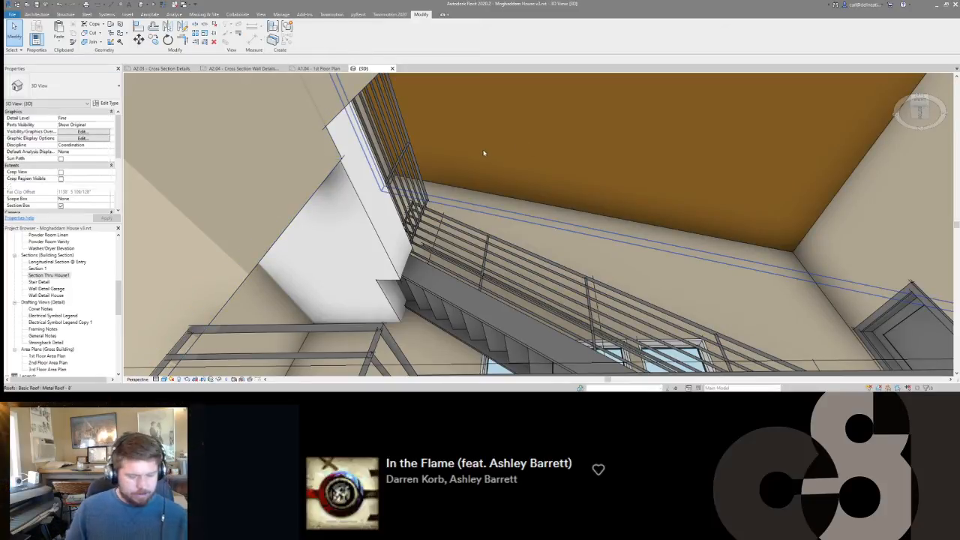
Start a sketched Gypsum on 2x4 Joist ceiling on the 3rd Floor and pick boundary lines along the walls around the stair space.
{"action": "key", "text": "c"}
{"action": "key", "text": "m"}
{"action": "left_click", "coordinate": [322, 34]}
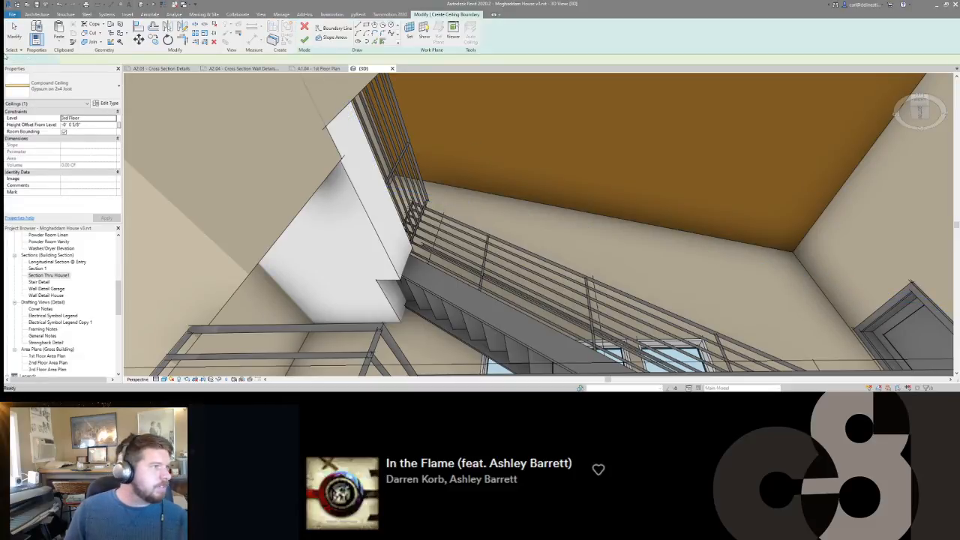
{"action": "left_click", "coordinate": [375, 41]}
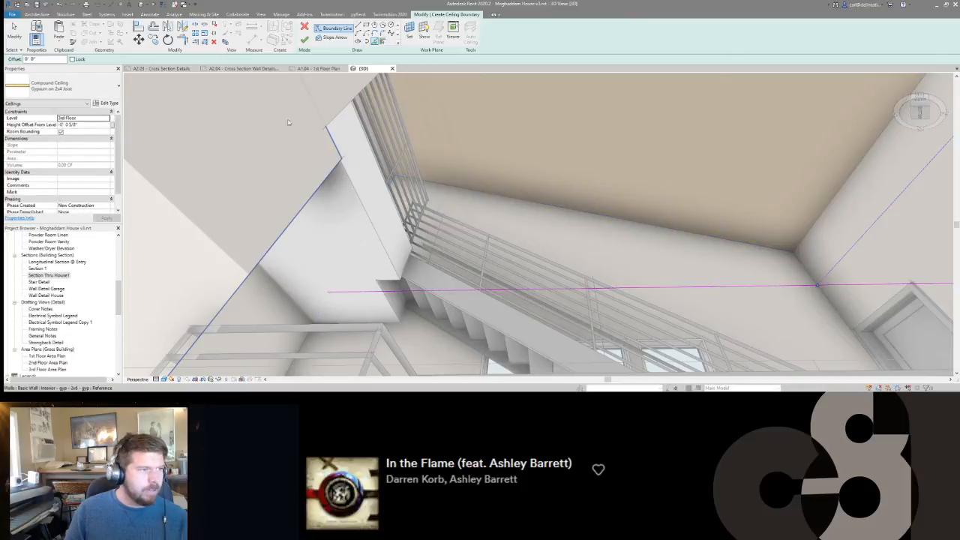
{"action": "middle_click_drag", "start_coordinate": [363, 163], "coordinate": [345, 199], "text": "shift"}
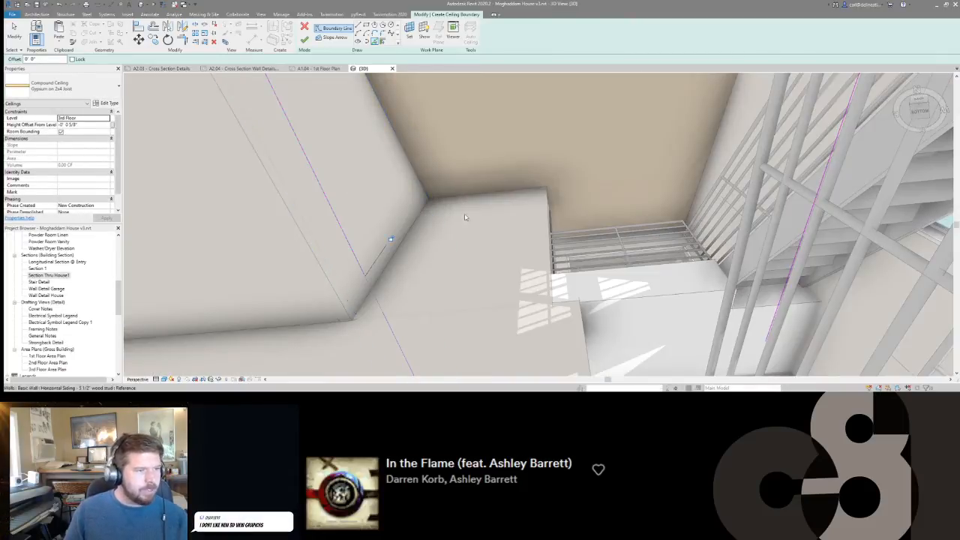
{"action": "middle_click_drag", "start_coordinate": [580, 217], "coordinate": [653, 238], "text": "shift"}
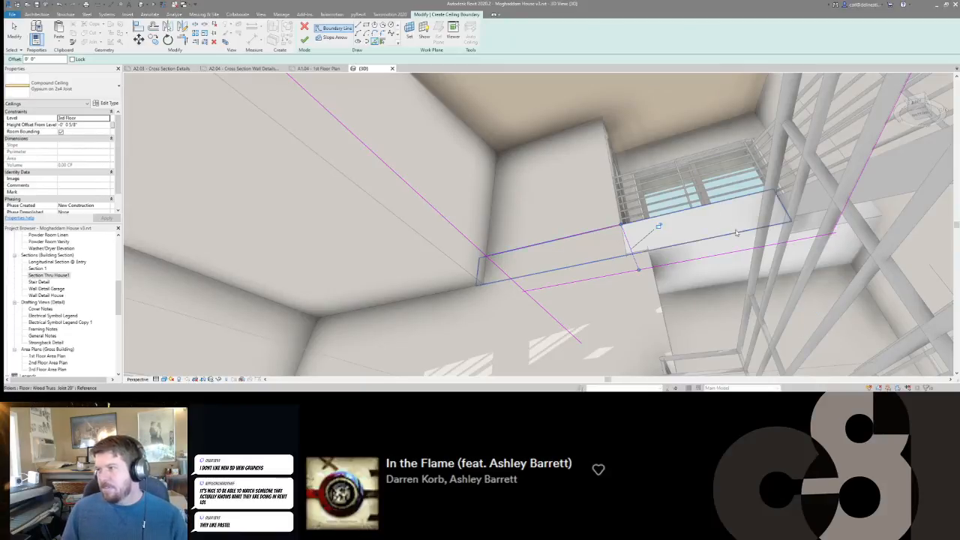
{"action": "mouse_move", "coordinate": [658, 223]}
{"action": "middle_mouse_down", "text": "shift"}
{"action": "mouse_move", "coordinate": [575, 238]}
{"action": "mouse_move", "coordinate": [475, 236]}
{"action": "middle_mouse_up", "text": "shift"}
Trim the ceiling boundary lines into corners near the stair landing, unjoining the elements that block the trim.
{"action": "key", "text": "t"}
{"action": "key", "text": "r"}
{"action": "left_click", "coordinate": [472, 234]}
{"action": "left_click", "coordinate": [524, 241]}
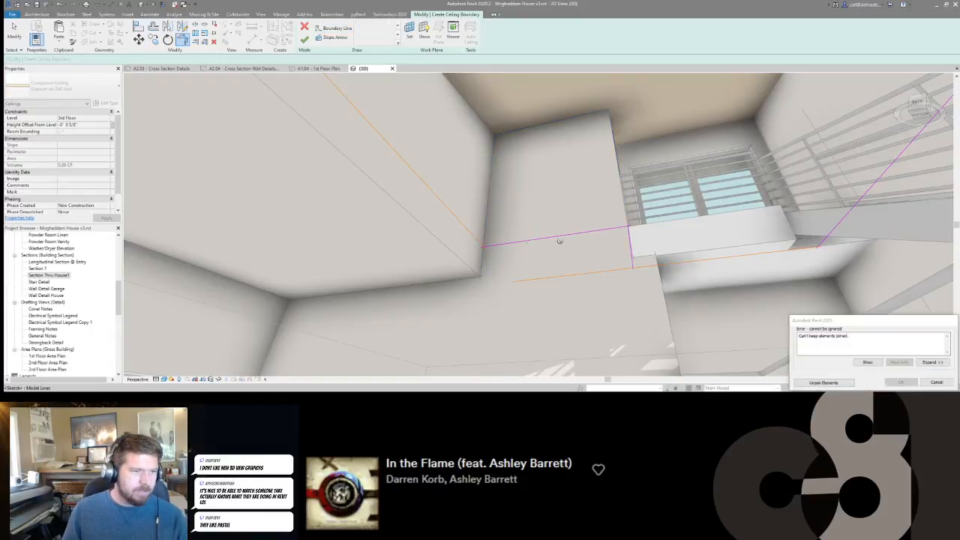
{"action": "left_click", "coordinate": [828, 383]}
{"action": "left_click", "coordinate": [657, 263]}
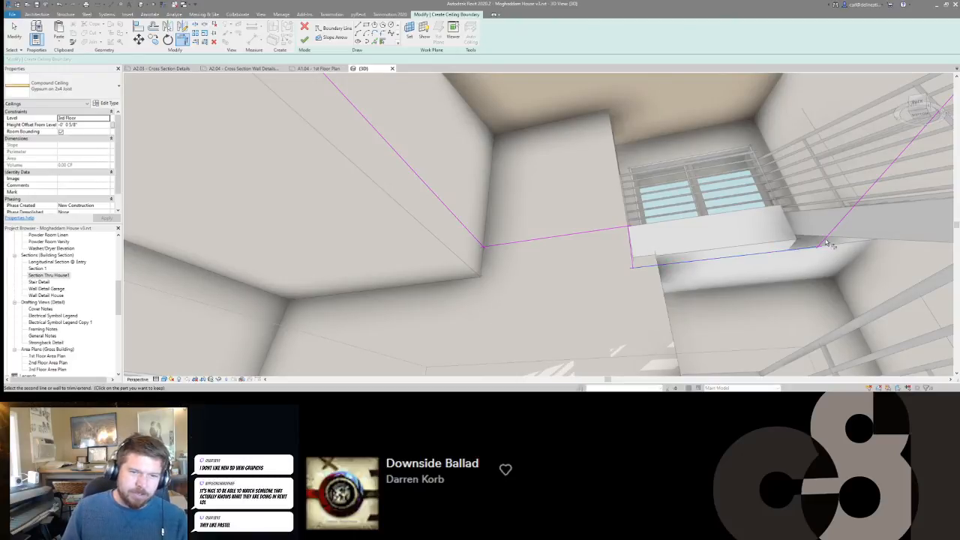
Trim the overrunning boundary line at the remaining open corner so the ceiling outline closes.
{"action": "middle_click_drag", "start_coordinate": [616, 285], "coordinate": [717, 311], "text": "shift"}
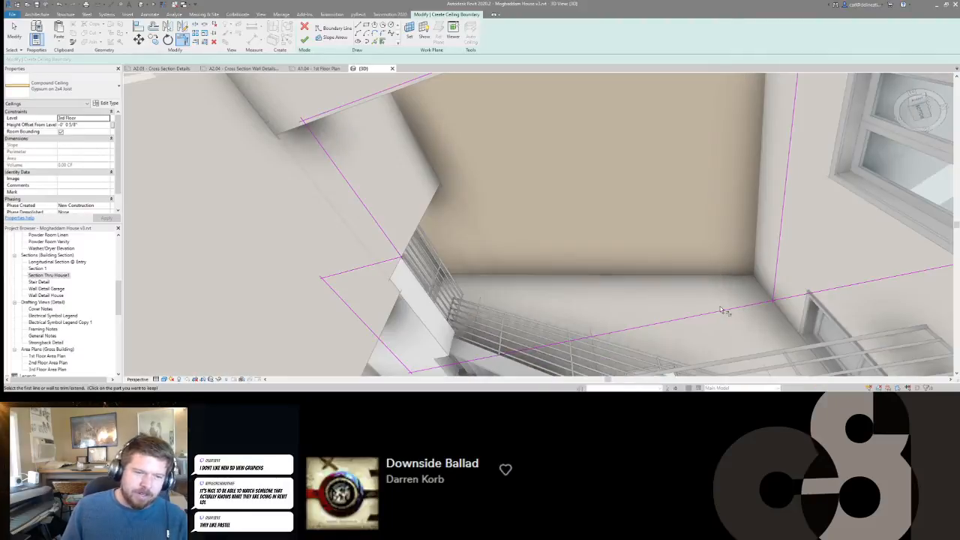
{"action": "mouse_move", "coordinate": [779, 285]}
{"action": "middle_mouse_down", "text": "shift"}
{"action": "mouse_move", "coordinate": [659, 278]}
{"action": "mouse_move", "coordinate": [780, 255]}
{"action": "mouse_move", "coordinate": [872, 285]}
{"action": "mouse_move", "coordinate": [847, 307]}
{"action": "mouse_move", "coordinate": [636, 339]}
{"action": "mouse_move", "coordinate": [598, 330]}
{"action": "mouse_move", "coordinate": [869, 257]}
{"action": "mouse_move", "coordinate": [616, 281]}
{"action": "mouse_move", "coordinate": [523, 268]}
{"action": "mouse_move", "coordinate": [522, 282]}
{"action": "mouse_move", "coordinate": [610, 288]}
{"action": "mouse_move", "coordinate": [605, 282]}
{"action": "middle_mouse_up", "text": "shift"}
{"action": "scroll", "coordinate": [523, 283], "scroll_direction": "up", "scroll_amount": 2}
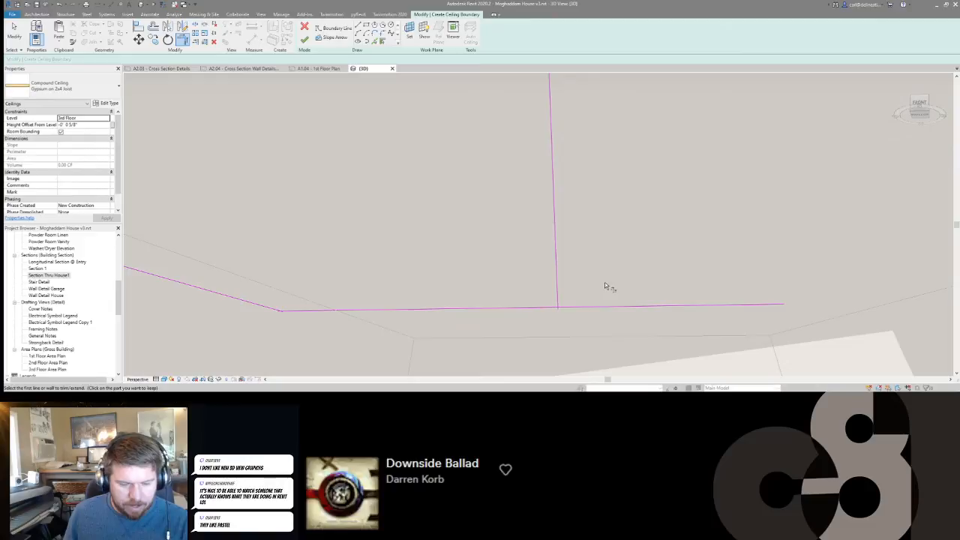
{"action": "key", "text": "t"}
{"action": "key", "text": "r"}
{"action": "left_click", "coordinate": [563, 294]}
{"action": "left_click", "coordinate": [551, 308]}
Make the boundary line along the wall with the doors define a -4"/12" slope, and finish the ceiling sketch.
{"action": "middle_click_drag", "start_coordinate": [553, 312], "coordinate": [535, 263], "text": "shift"}
{"action": "scroll", "coordinate": [532, 194], "scroll_direction": "up", "scroll_amount": 2}
{"action": "scroll", "coordinate": [532, 193], "scroll_direction": "down", "scroll_amount": 3}
{"action": "middle_click_drag", "start_coordinate": [550, 212], "coordinate": [634, 242], "text": "shift"}
{"action": "key", "text": "Escape"}
{"action": "left_click", "coordinate": [601, 256]}
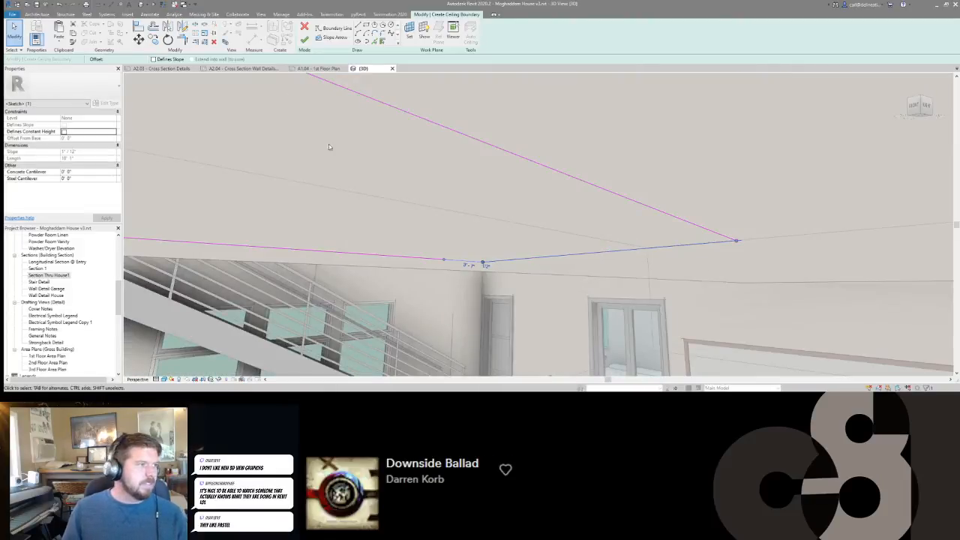
{"action": "mouse_move", "coordinate": [402, 176]}
{"action": "middle_mouse_down", "text": "shift"}
{"action": "mouse_move", "coordinate": [443, 170]}
{"action": "mouse_move", "coordinate": [406, 166]}
{"action": "middle_mouse_up", "text": "shift"}
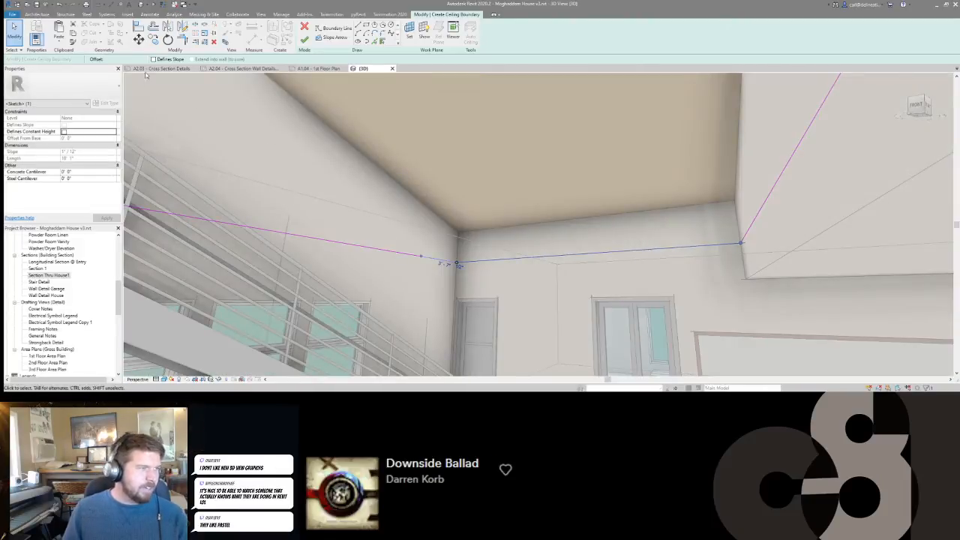
{"action": "middle_click_drag", "start_coordinate": [507, 187], "coordinate": [519, 184], "text": "shift"}
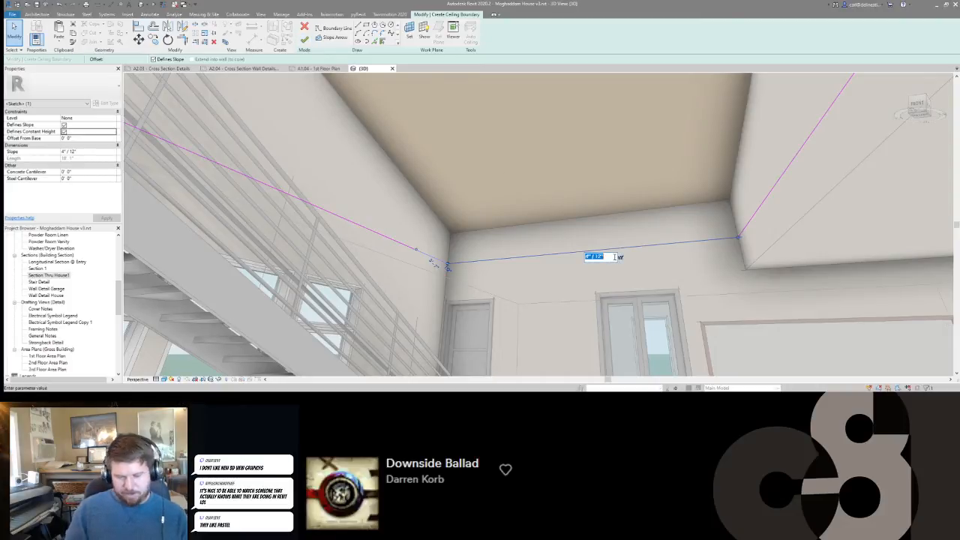
{"action": "left_click", "coordinate": [303, 39]}
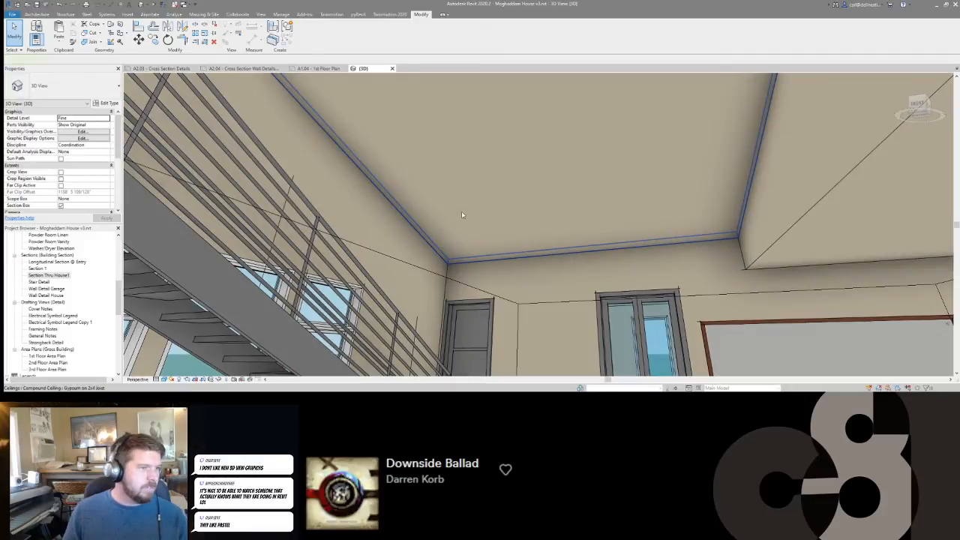
Assign the compound ceiling type Gypsum on 2x4 Joist to the new sloped ceiling.
{"action": "left_click", "coordinate": [461, 211]}
{"action": "left_click", "coordinate": [95, 84]}
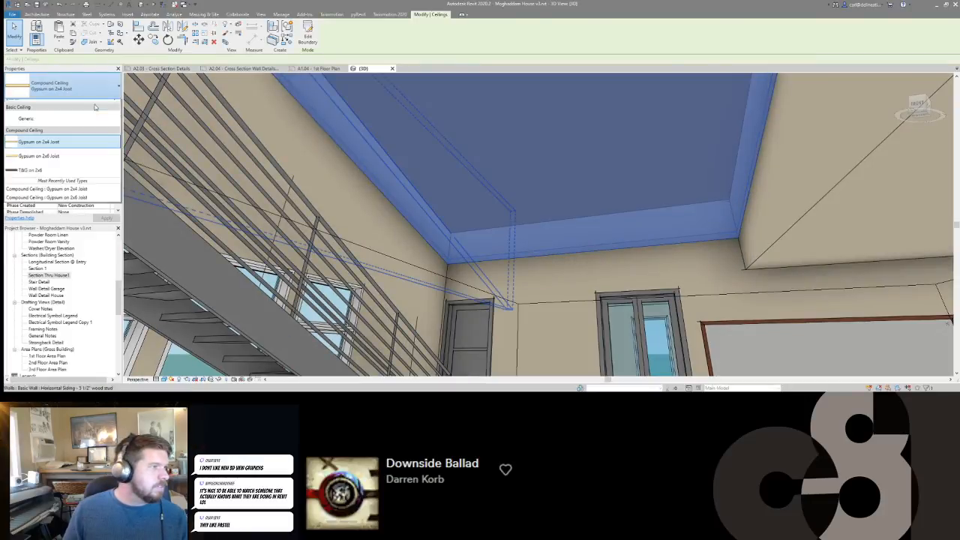
{"action": "left_click", "coordinate": [51, 149]}
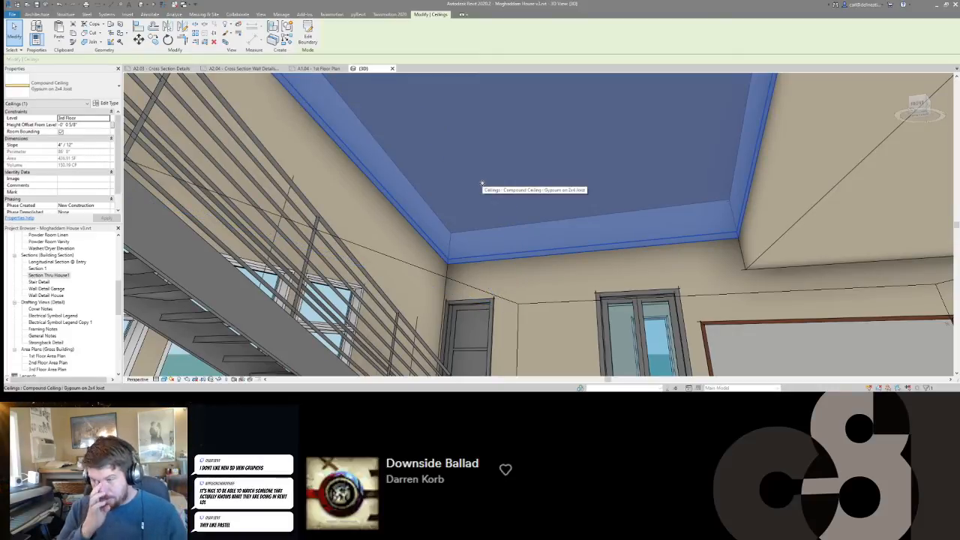
{"action": "middle_click_drag", "start_coordinate": [553, 283], "coordinate": [610, 263], "text": "shift"}
{"action": "key", "text": "Escape"}
{"action": "scroll", "coordinate": [612, 263], "scroll_direction": "down", "scroll_amount": 5}
{"action": "scroll", "coordinate": [612, 263], "scroll_direction": "up", "scroll_amount": 3}
{"action": "scroll", "coordinate": [612, 264], "scroll_direction": "up", "scroll_amount": 5}
{"action": "scroll", "coordinate": [593, 266], "scroll_direction": "down", "scroll_amount": 2}
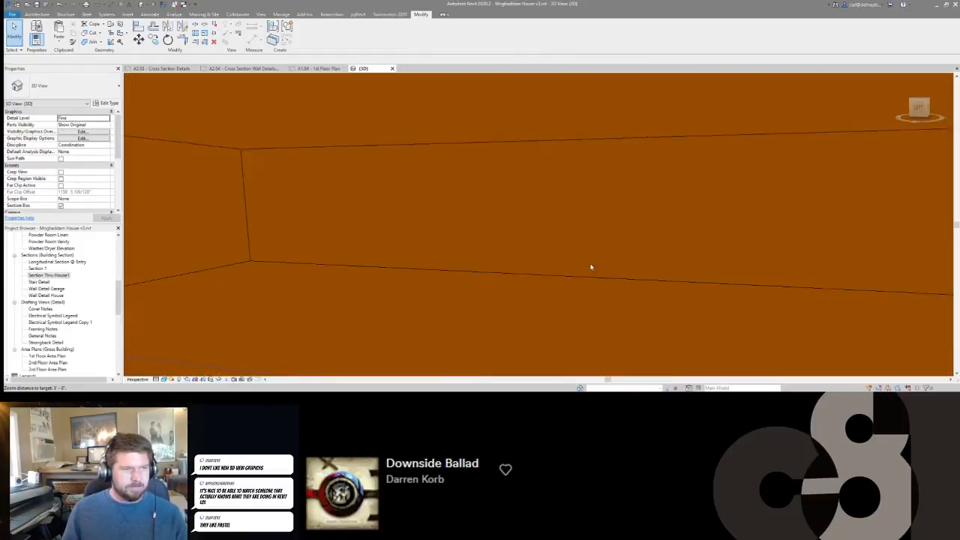
{"action": "scroll", "coordinate": [587, 266], "scroll_direction": "down", "scroll_amount": 6}
{"action": "middle_click_drag", "start_coordinate": [636, 268], "coordinate": [596, 311], "text": "shift"}
{"action": "scroll", "coordinate": [360, 324], "scroll_direction": "down", "scroll_amount": 4}
{"action": "scroll", "coordinate": [408, 298], "scroll_direction": "up", "scroll_amount": 6}
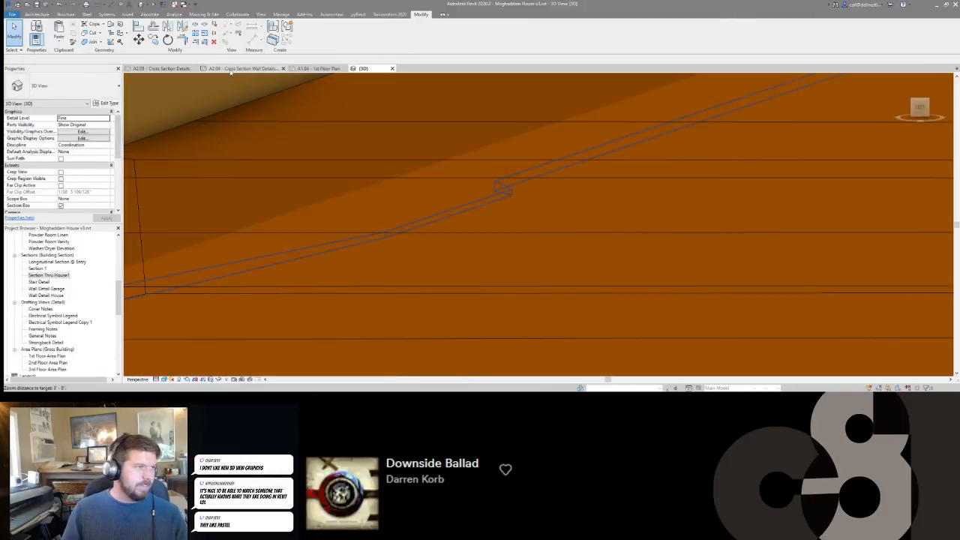
On sheet A2.03, move the sloped ceiling up so its lower corner meets the underside of the truss bottom chord at the wall face.
{"action": "left_click", "coordinate": [163, 69]}
{"action": "left_click", "coordinate": [573, 223]}
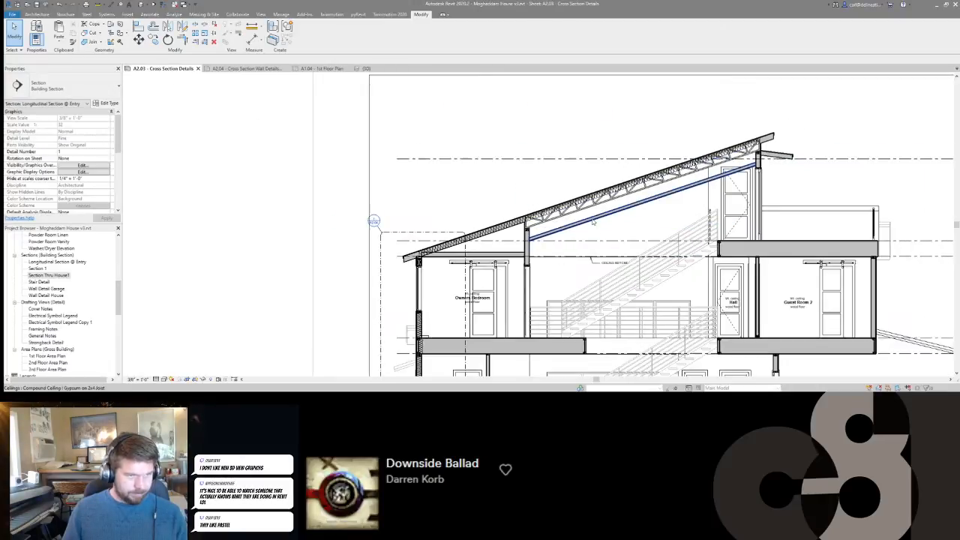
{"action": "scroll", "coordinate": [571, 222], "scroll_direction": "up", "scroll_amount": 5}
{"action": "key", "text": "m"}
{"action": "key", "text": "v"}
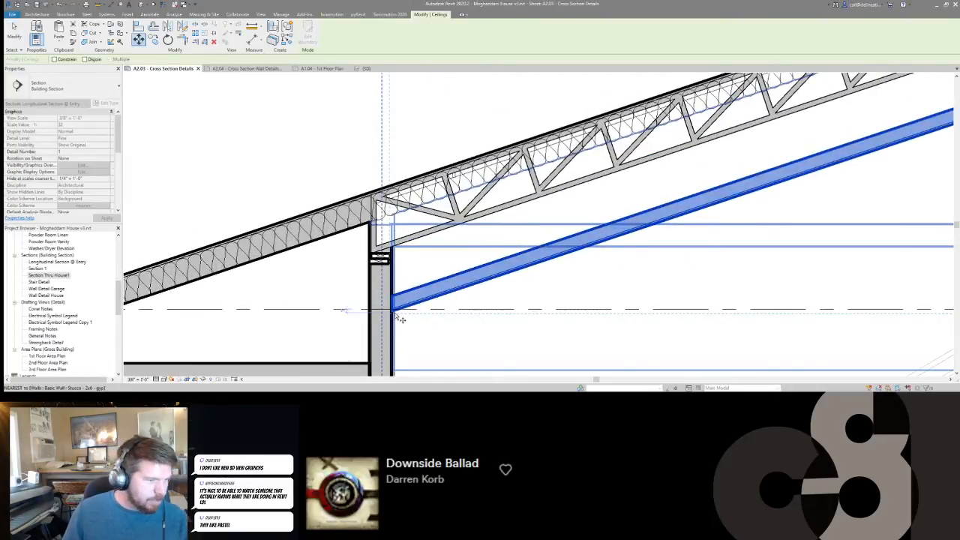
{"action": "scroll", "coordinate": [398, 315], "scroll_direction": "up", "scroll_amount": 6}
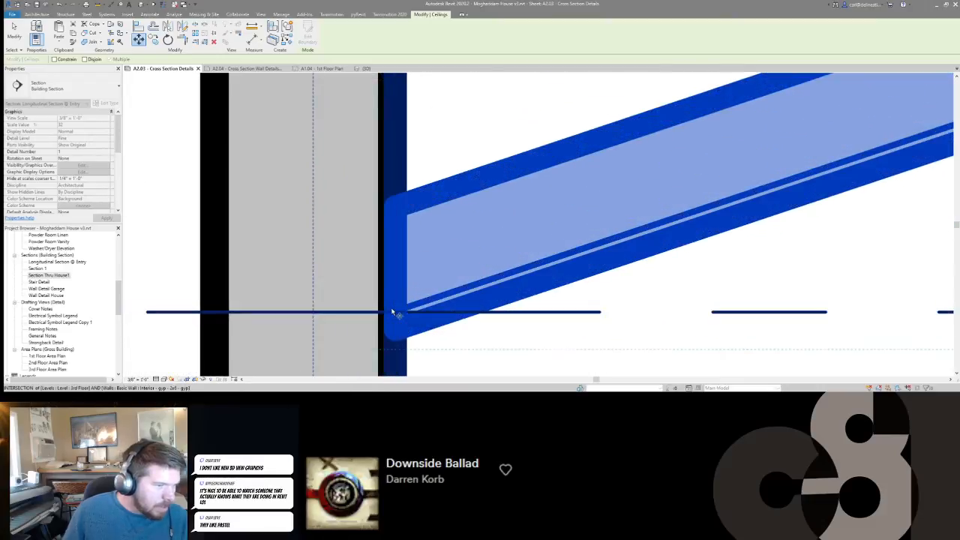
{"action": "left_click", "coordinate": [393, 310]}
{"action": "scroll", "coordinate": [394, 310], "scroll_direction": "down", "scroll_amount": 5}
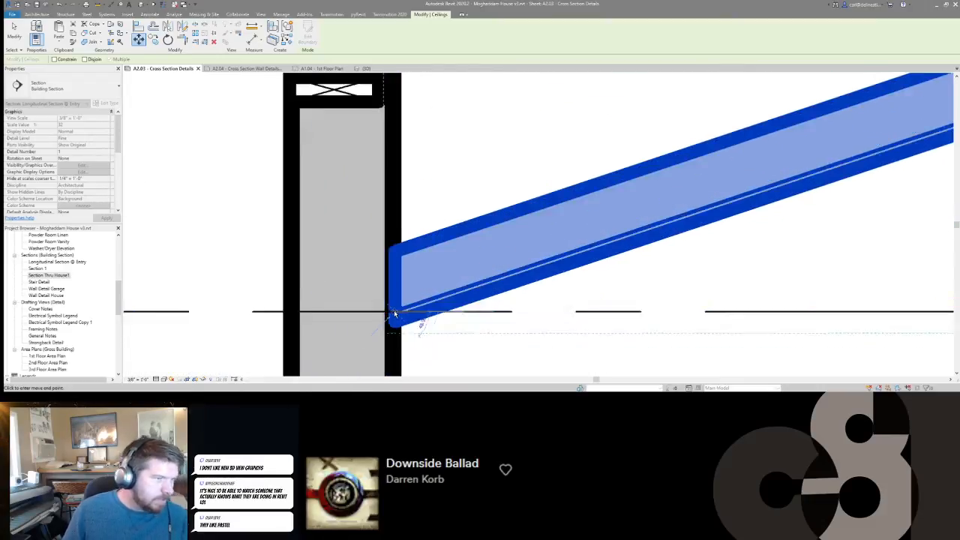
{"action": "scroll", "coordinate": [392, 238], "scroll_direction": "up", "scroll_amount": 4}
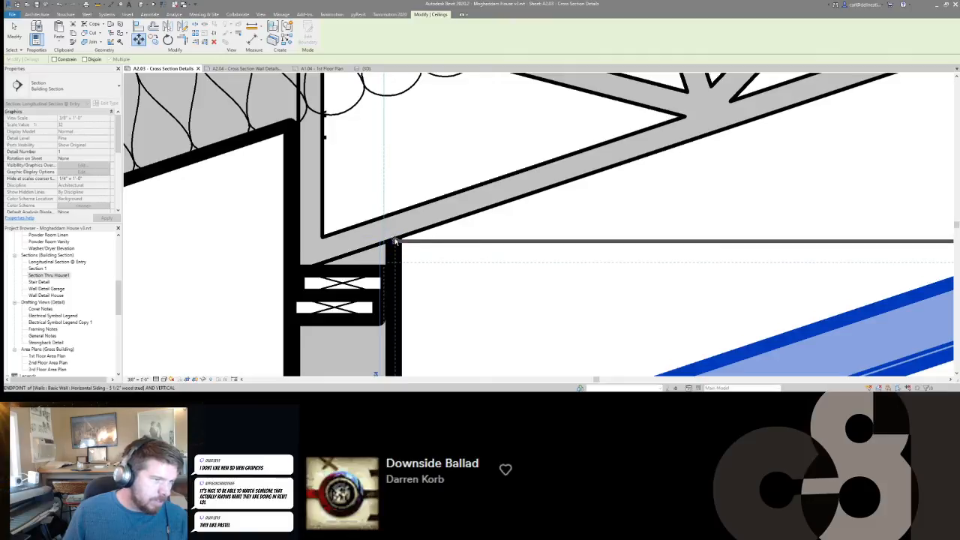
{"action": "left_click", "coordinate": [396, 239]}
{"action": "scroll", "coordinate": [395, 239], "scroll_direction": "down", "scroll_amount": 4}
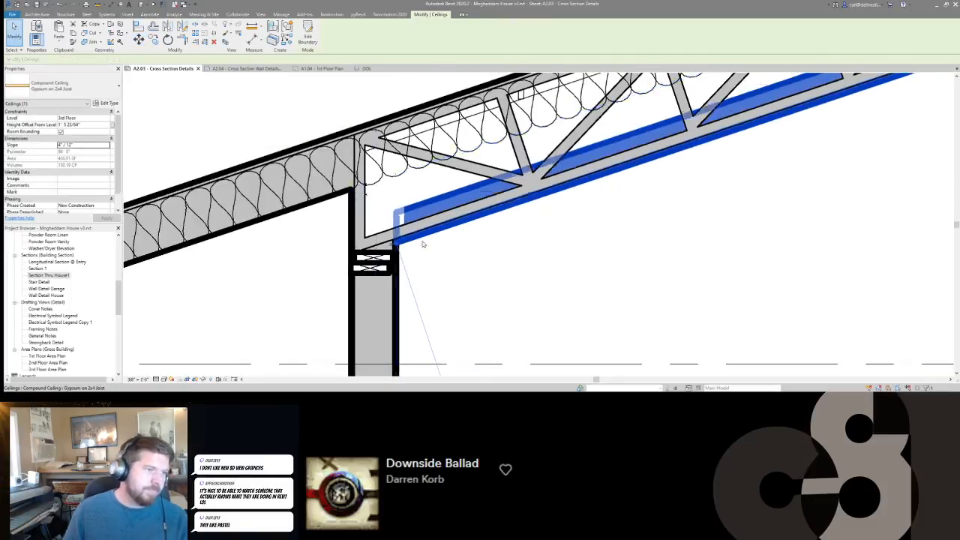
{"action": "key", "text": "Escape"}
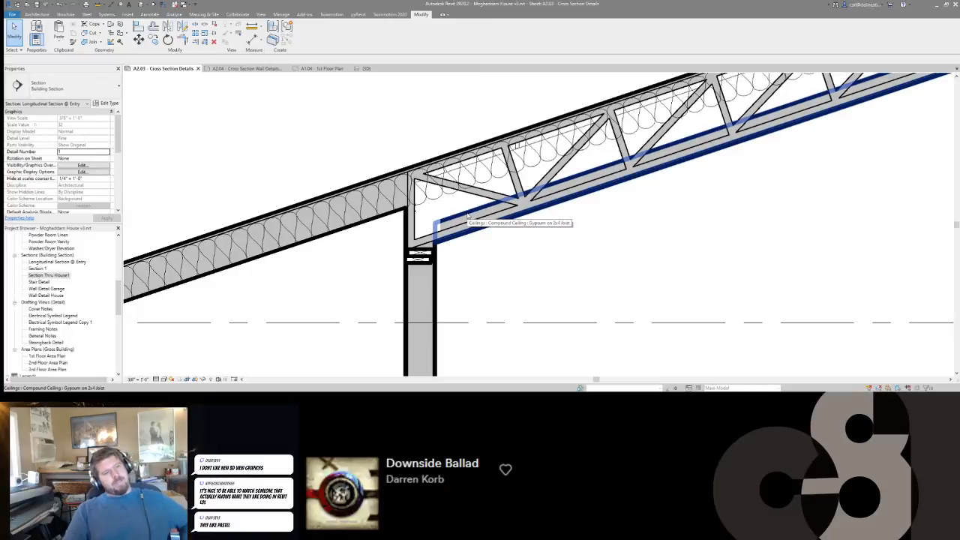
Duplicate the sloped ceiling's compound type and name the copy Gypsum only.
{"action": "left_click", "coordinate": [466, 215]}
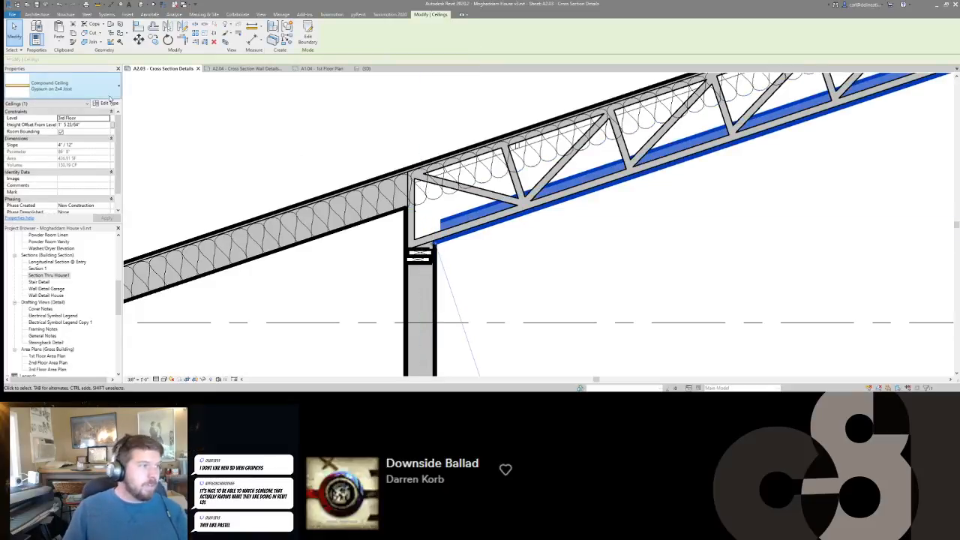
{"action": "left_click", "coordinate": [108, 104]}
{"action": "left_click", "coordinate": [574, 119]}
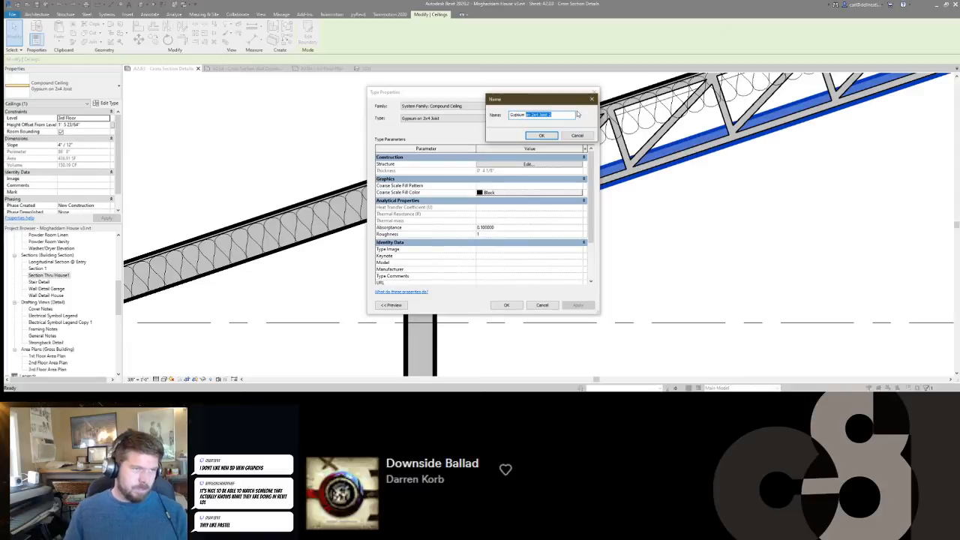
{"action": "type", "text": "Gypsum only"}
{"action": "key", "text": "Return"}
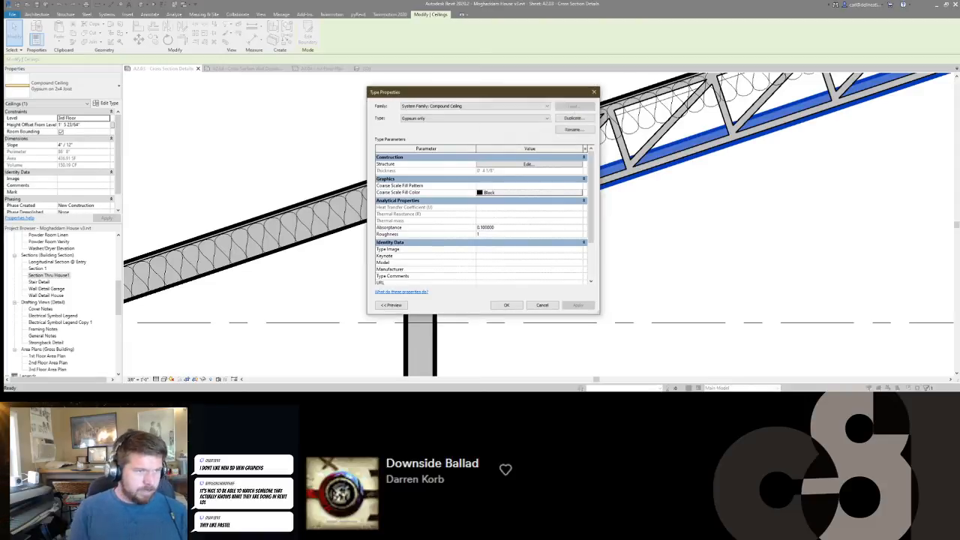
In the Gypsum only assembly, move the Finish 2 layer into the core, delete the 2x4 framing structure layer, and accept the type changes.
{"action": "left_click", "coordinate": [527, 164]}
{"action": "left_click", "coordinate": [381, 176]}
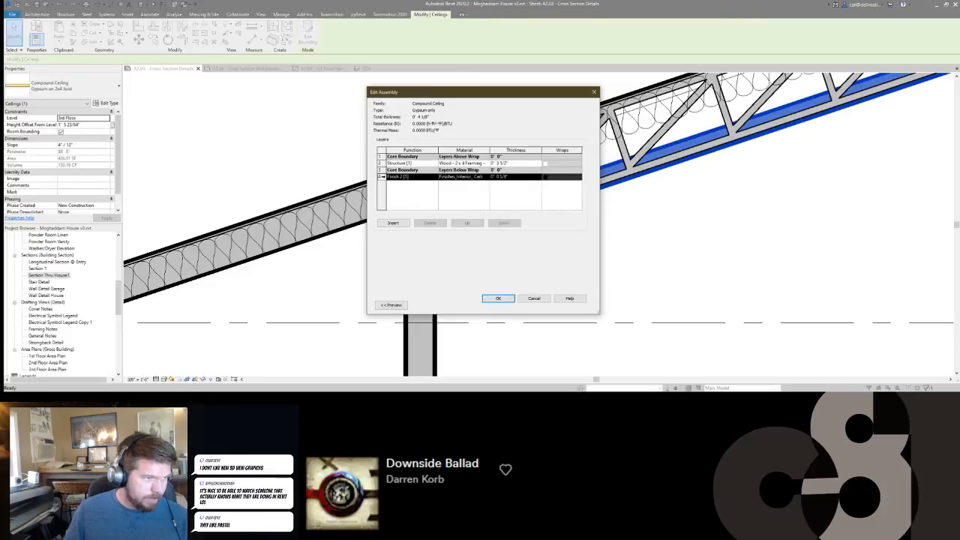
{"action": "left_click", "coordinate": [468, 223]}
{"action": "left_click", "coordinate": [381, 163]}
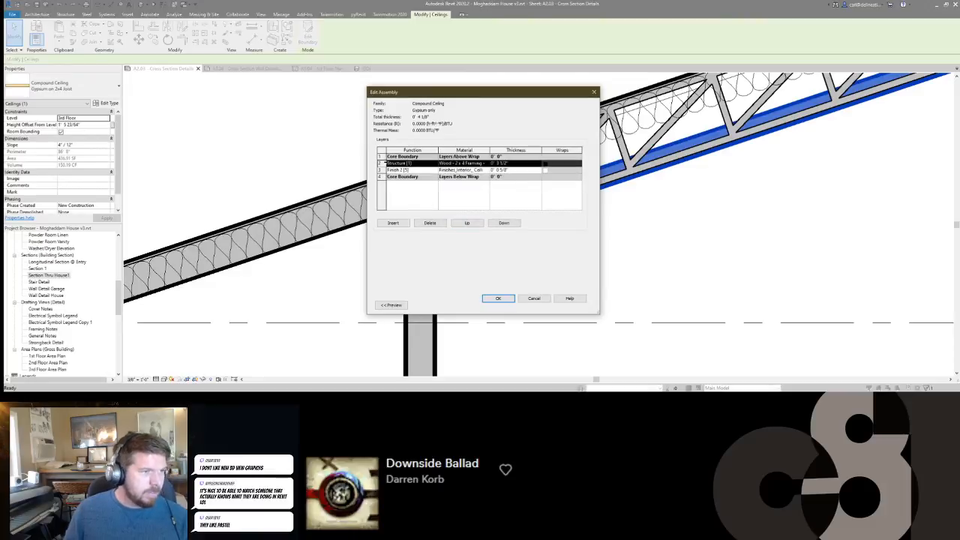
{"action": "left_click", "coordinate": [429, 223]}
{"action": "left_click", "coordinate": [499, 298]}
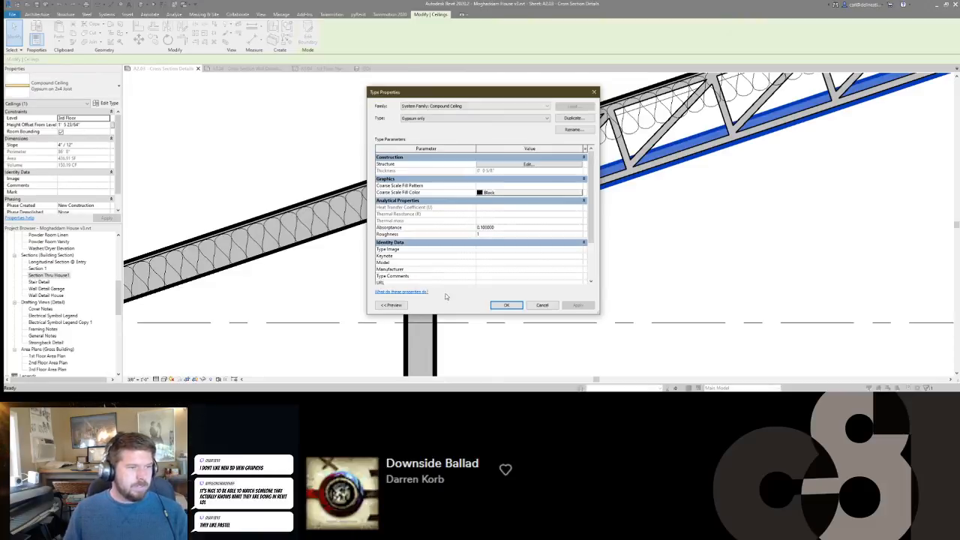
{"action": "left_click", "coordinate": [515, 307]}
Examine the gypsum ceiling along the underside of the trusses and the rest of the longitudinal section.
{"action": "left_click", "coordinate": [606, 227]}
{"action": "middle_click_drag", "start_coordinate": [572, 228], "coordinate": [447, 231]}
{"action": "scroll", "coordinate": [448, 232], "scroll_direction": "down", "scroll_amount": 4}
{"action": "middle_click_drag", "start_coordinate": [730, 153], "coordinate": [603, 239]}
{"action": "middle_click_drag", "start_coordinate": [460, 266], "coordinate": [611, 190]}
{"action": "scroll", "coordinate": [558, 203], "scroll_direction": "down", "scroll_amount": 2}
{"action": "scroll", "coordinate": [671, 209], "scroll_direction": "down", "scroll_amount": 1}
{"action": "middle_click_drag", "start_coordinate": [732, 206], "coordinate": [627, 208]}
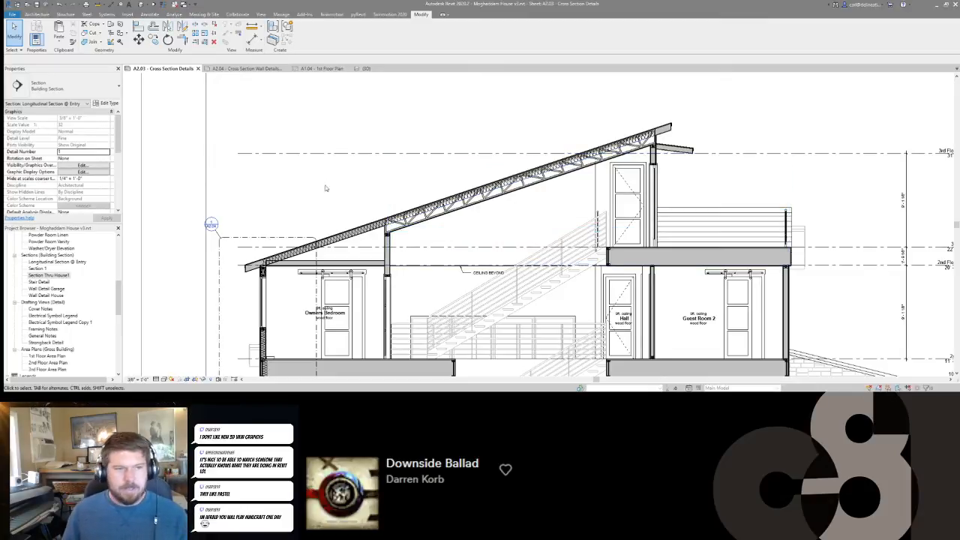
Draw a 5 1/2" batt insulation line up through the window header of the Owners Bedroom's outer wall to the roof.
{"action": "left_click", "coordinate": [454, 187]}
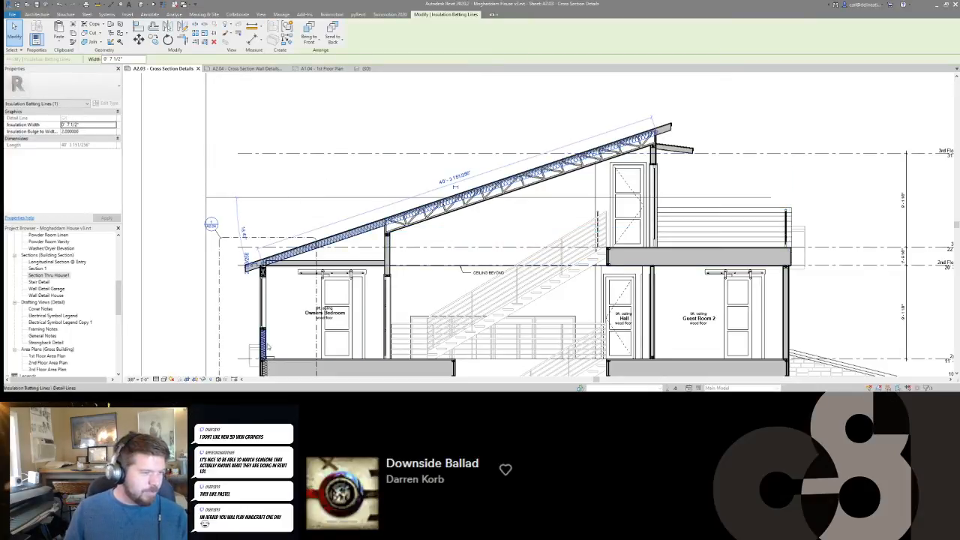
{"action": "scroll", "coordinate": [433, 237], "scroll_direction": "up", "scroll_amount": 5}
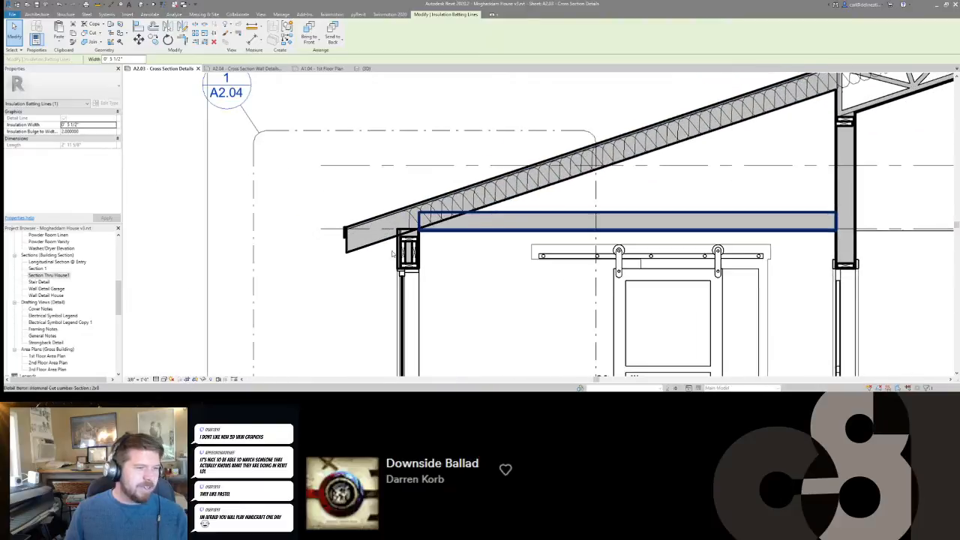
{"action": "scroll", "coordinate": [390, 251], "scroll_direction": "up", "scroll_amount": 2}
{"action": "key", "text": "c"}
{"action": "key", "text": "s"}
{"action": "left_click", "coordinate": [423, 276]}
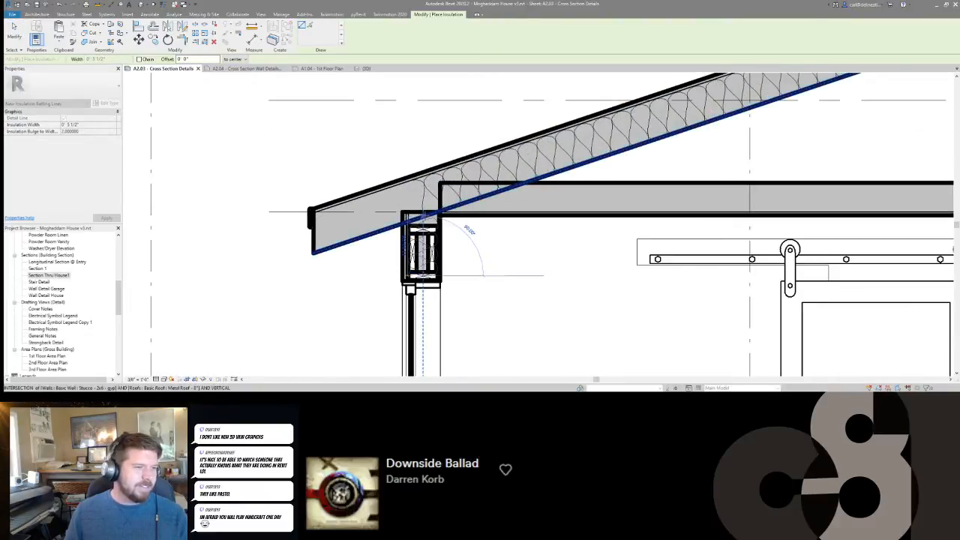
{"action": "key", "text": "Escape"}
{"action": "key", "text": "Escape"}
Trim the roof insulation and the header insulation to a corner at the low eave.
{"action": "left_click", "coordinate": [426, 225]}
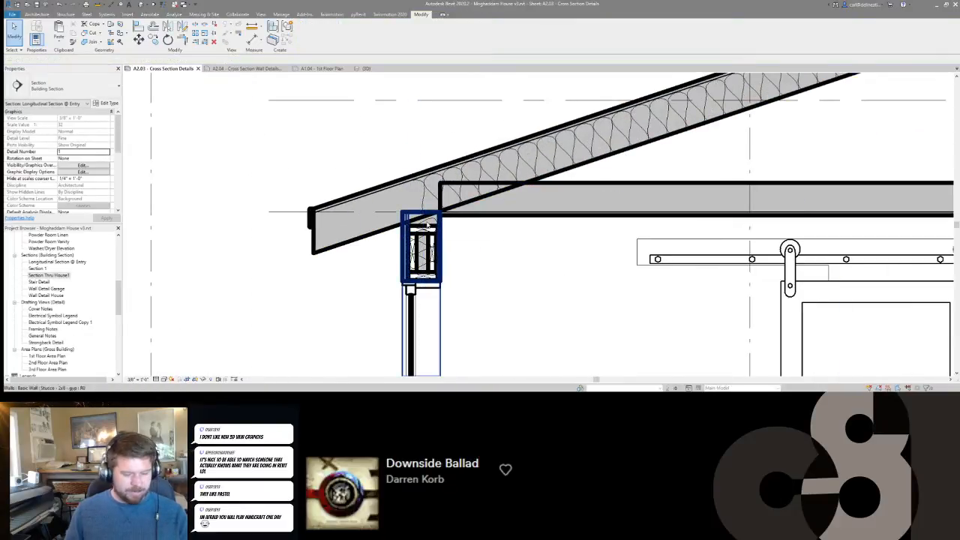
{"action": "key", "text": "t"}
{"action": "key", "text": "r"}
{"action": "left_click", "coordinate": [433, 196]}
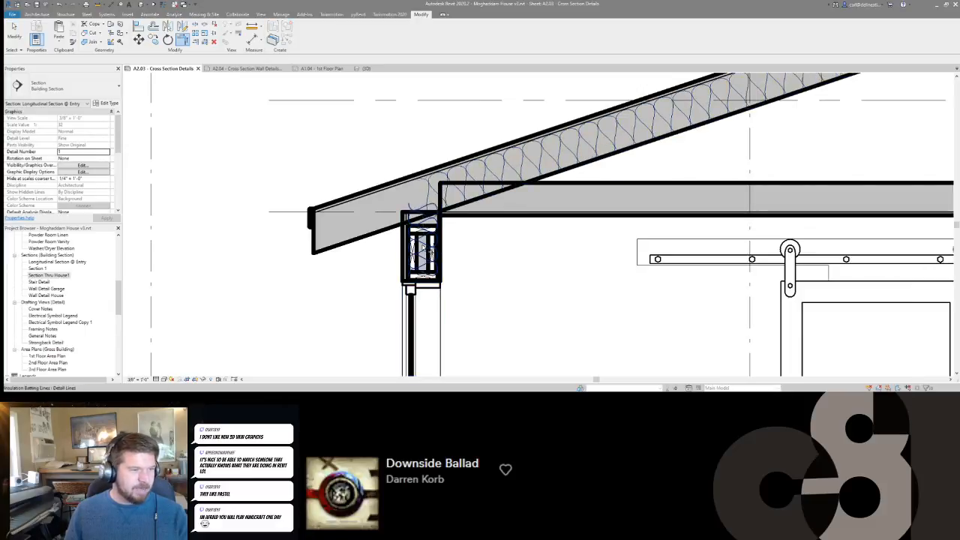
{"action": "left_click", "coordinate": [424, 249]}
{"action": "key", "text": "Escape"}
Draw a 5 1/2" batt insulation line in the high wall from the door header up through the truss end to the roof.
{"action": "scroll", "coordinate": [384, 242], "scroll_direction": "down", "scroll_amount": 3}
{"action": "scroll", "coordinate": [387, 239], "scroll_direction": "up", "scroll_amount": 2}
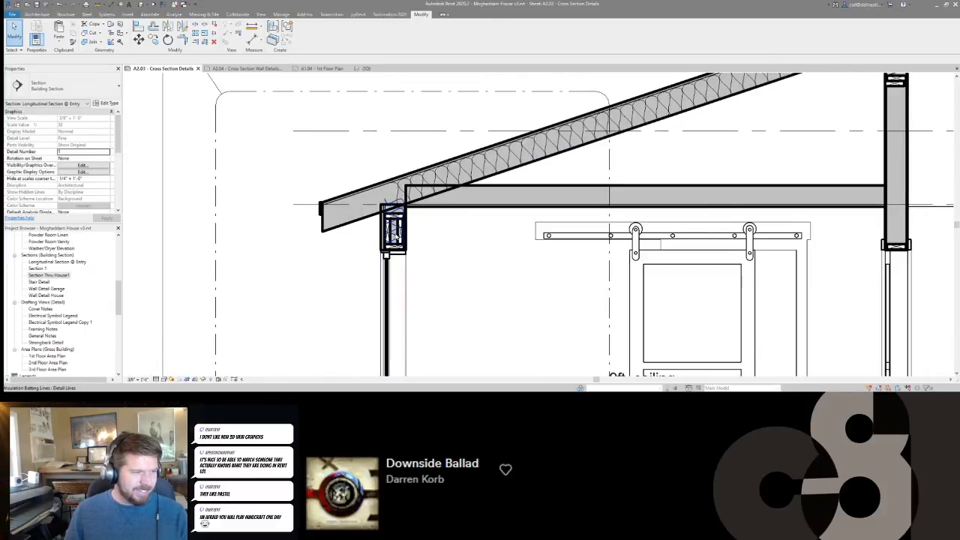
{"action": "left_click", "coordinate": [395, 237]}
{"action": "scroll", "coordinate": [397, 237], "scroll_direction": "down", "scroll_amount": 3}
{"action": "middle_click_drag", "start_coordinate": [625, 218], "coordinate": [606, 218]}
{"action": "scroll", "coordinate": [489, 237], "scroll_direction": "up", "scroll_amount": 1}
{"action": "middle_click_drag", "start_coordinate": [810, 177], "coordinate": [485, 231]}
{"action": "middle_click_drag", "start_coordinate": [752, 142], "coordinate": [654, 242]}
{"action": "key", "text": "c"}
{"action": "key", "text": "s"}
{"action": "scroll", "coordinate": [645, 171], "scroll_direction": "up", "scroll_amount": 3}
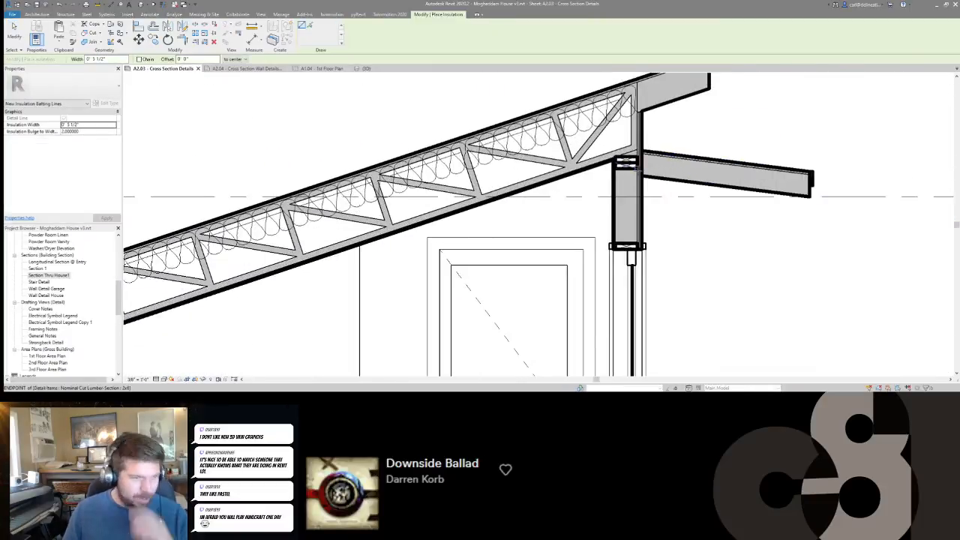
{"action": "left_click", "coordinate": [626, 244]}
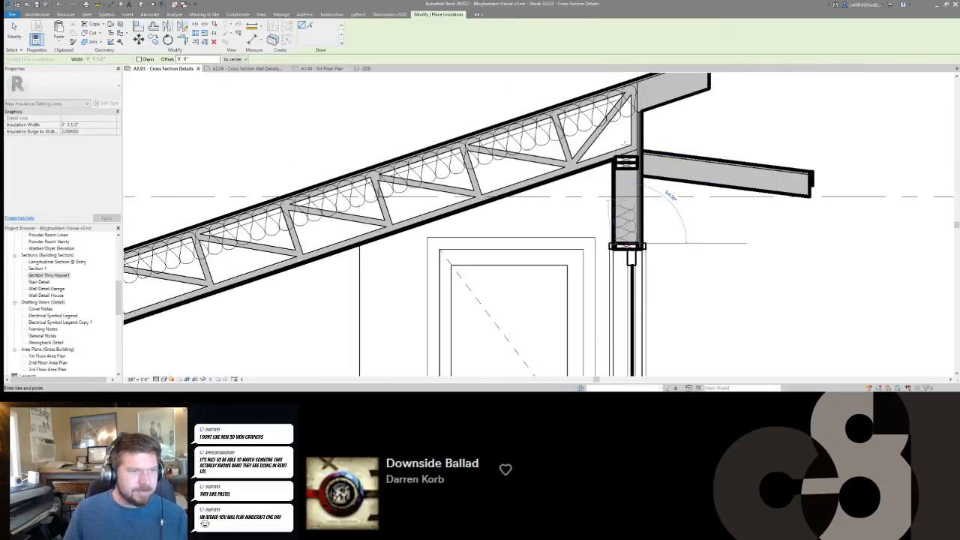
{"action": "left_click", "coordinate": [627, 83]}
{"action": "key", "text": "Escape"}
{"action": "key", "text": "Escape"}
Examine the doubled 2x6 top plates and the truss bearing at the high wall beside the lower overhang.
{"action": "scroll", "coordinate": [631, 191], "scroll_direction": "down", "scroll_amount": 5}
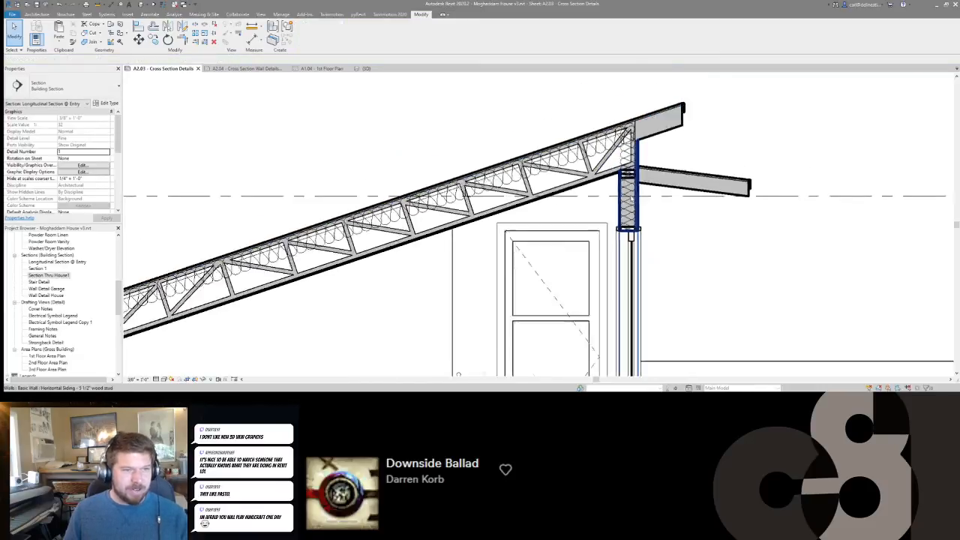
{"action": "scroll", "coordinate": [628, 185], "scroll_direction": "up", "scroll_amount": 5}
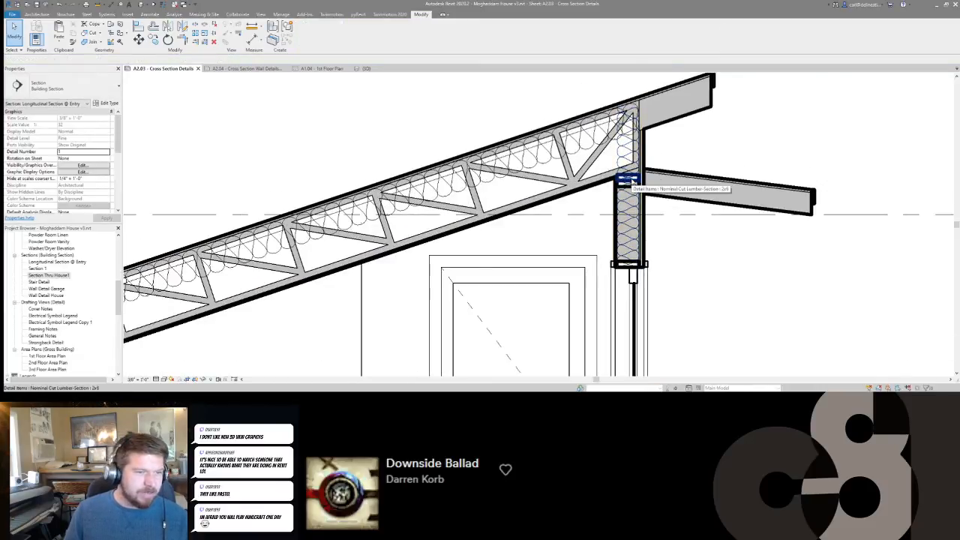
{"action": "left_click", "coordinate": [630, 183]}
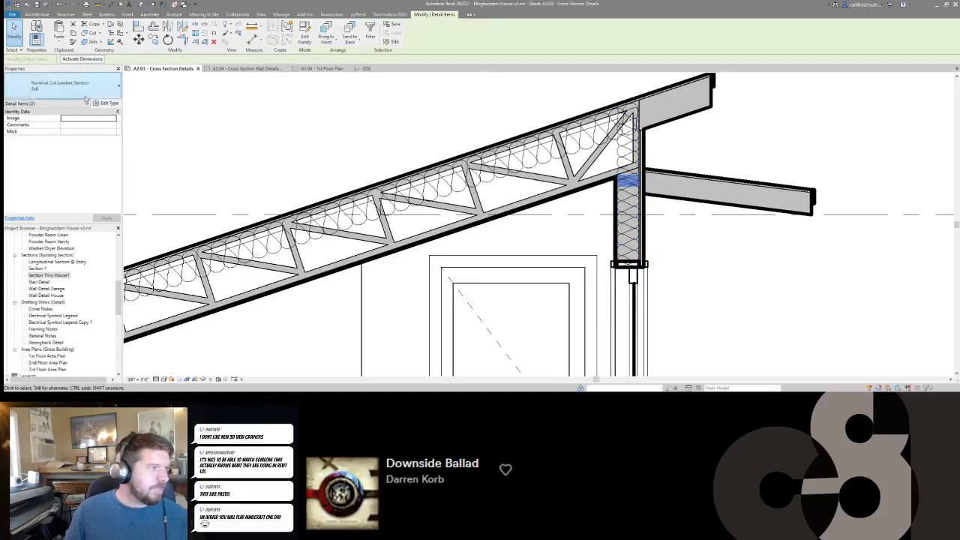
{"action": "key", "text": "Escape"}
{"action": "scroll", "coordinate": [684, 177], "scroll_direction": "down", "scroll_amount": 3}
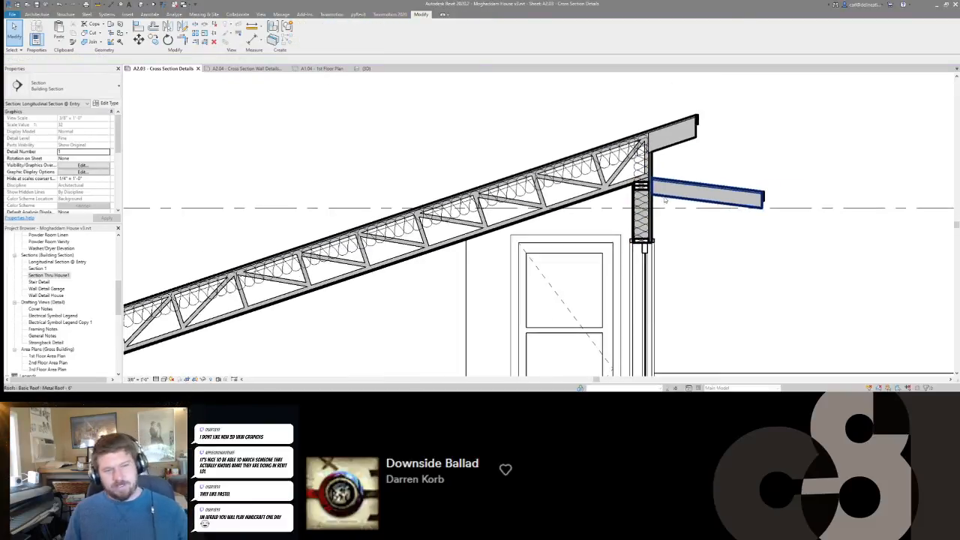
{"action": "scroll", "coordinate": [684, 176], "scroll_direction": "up", "scroll_amount": 4}
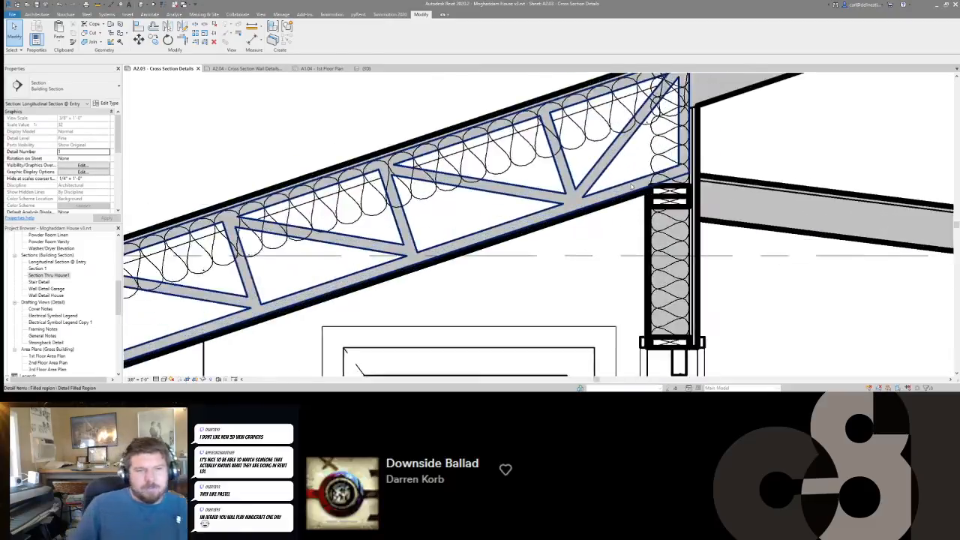
{"action": "scroll", "coordinate": [645, 186], "scroll_direction": "down", "scroll_amount": 1}
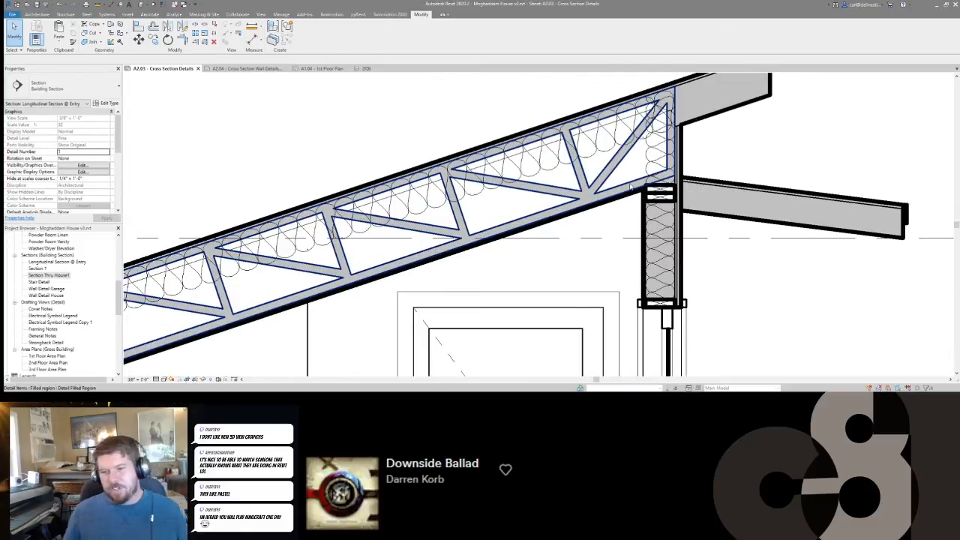
{"action": "middle_click_drag", "start_coordinate": [688, 193], "coordinate": [632, 185]}
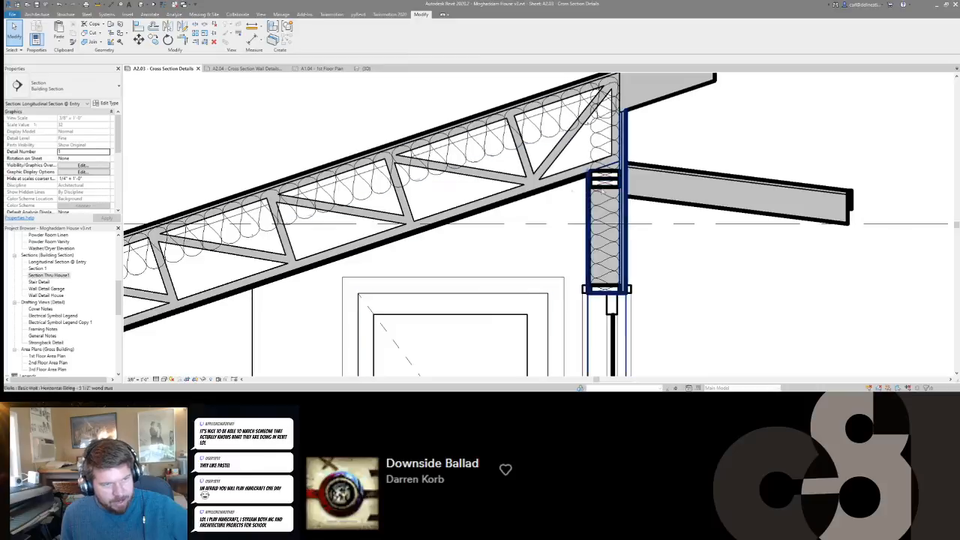
{"action": "scroll", "coordinate": [587, 170], "scroll_direction": "up", "scroll_amount": 1}
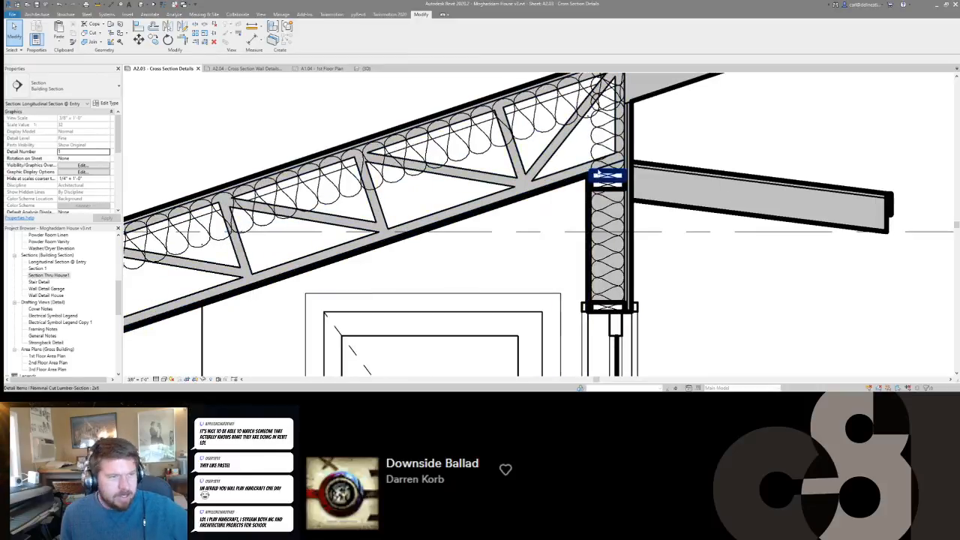
Add a short 5 1/2" batt insulation line along the truss bottom chord, running into the wall insulation above the high wall's top plates.
{"action": "left_click", "coordinate": [596, 165]}
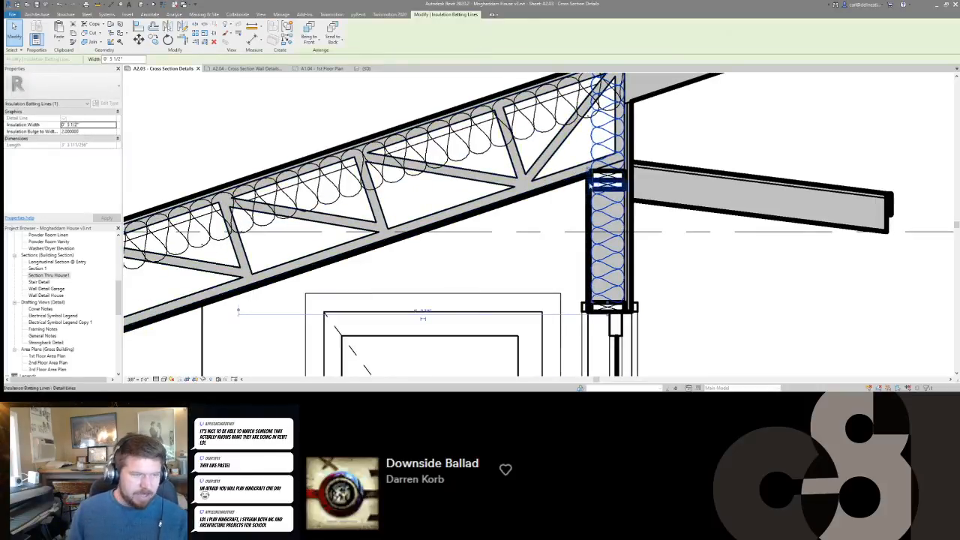
{"action": "key", "text": "c"}
{"action": "key", "text": "s"}
{"action": "key", "text": "Escape"}
{"action": "left_click", "coordinate": [609, 148]}
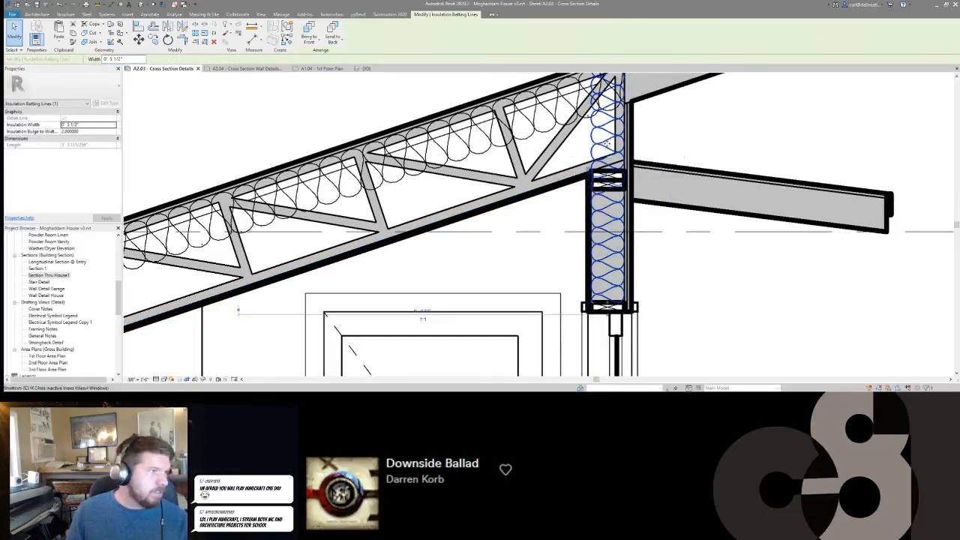
{"action": "key", "text": "c"}
{"action": "key", "text": "s"}
{"action": "left_click", "coordinate": [568, 162]}
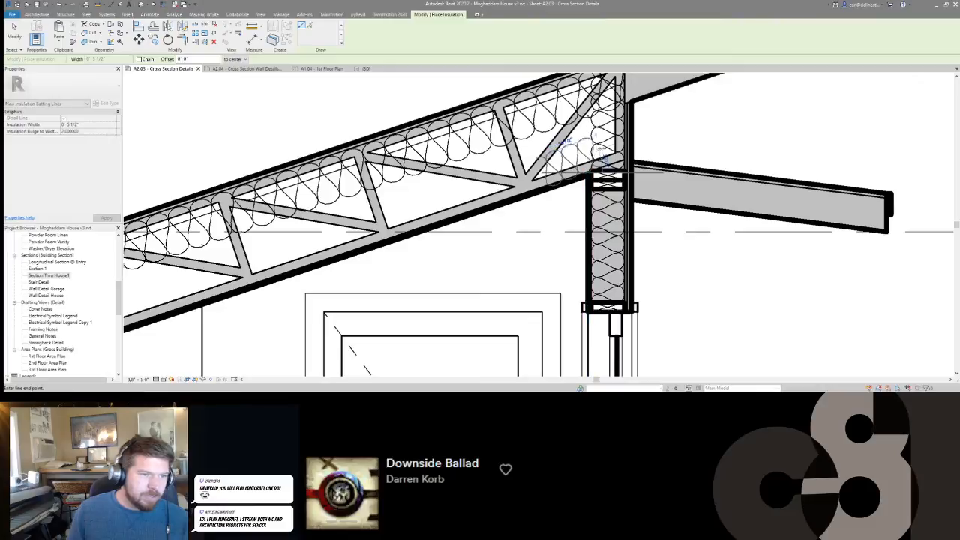
{"action": "key", "text": "Escape"}
{"action": "key", "text": "Escape"}
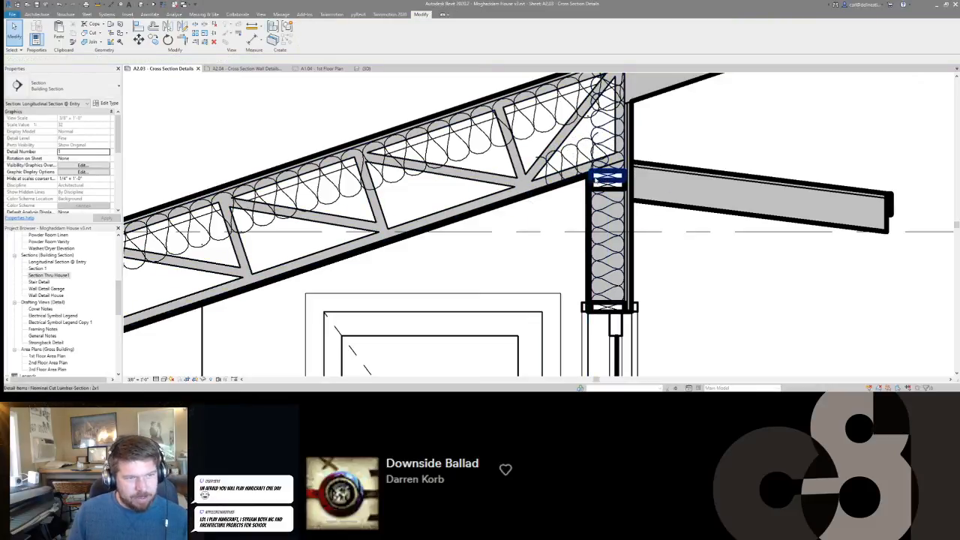
Examine the high wall's top plates and truss end insulation, and the floor framing over the Hall and Guest Room 2.
{"action": "middle_click_drag", "start_coordinate": [586, 201], "coordinate": [538, 184]}
{"action": "scroll", "coordinate": [562, 177], "scroll_direction": "down", "scroll_amount": 2}
{"action": "scroll", "coordinate": [564, 173], "scroll_direction": "up", "scroll_amount": 3}
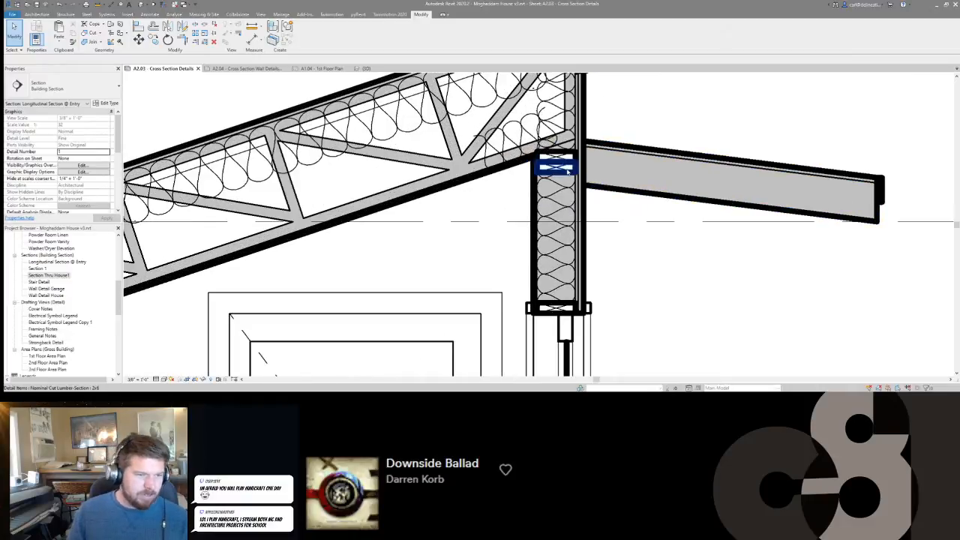
{"action": "scroll", "coordinate": [568, 172], "scroll_direction": "down", "scroll_amount": 3}
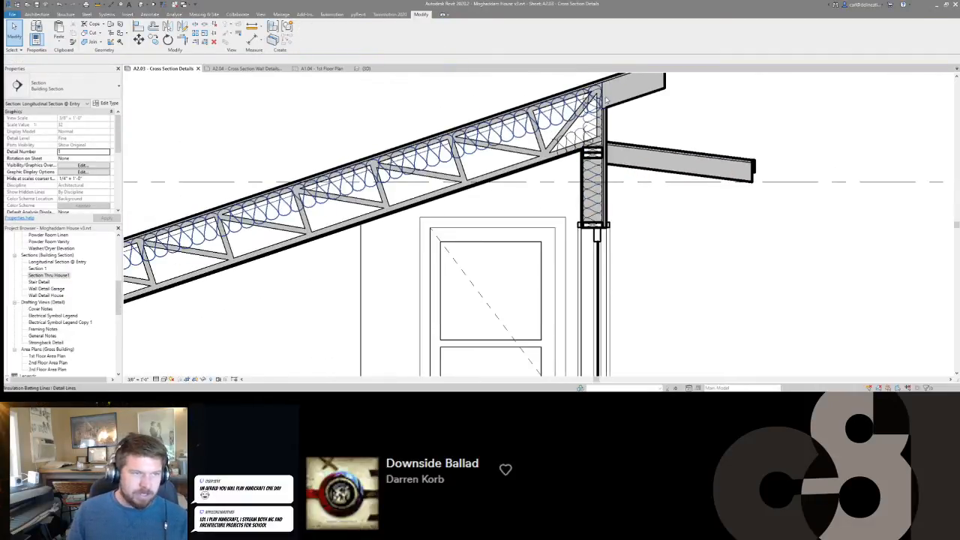
{"action": "scroll", "coordinate": [606, 101], "scroll_direction": "down", "scroll_amount": 5}
{"action": "scroll", "coordinate": [620, 154], "scroll_direction": "up", "scroll_amount": 3}
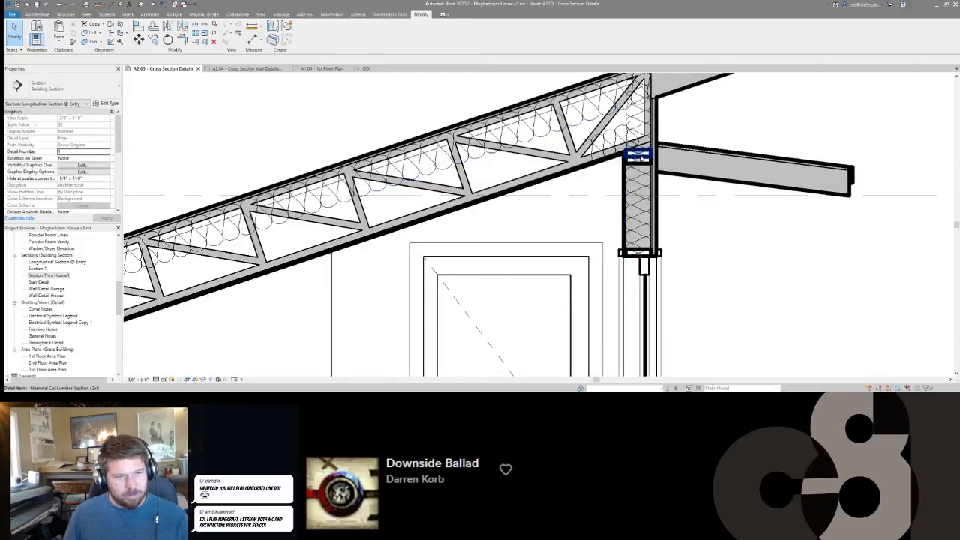
{"action": "scroll", "coordinate": [642, 156], "scroll_direction": "down", "scroll_amount": 3}
{"action": "middle_click_drag", "start_coordinate": [663, 267], "coordinate": [621, 169]}
{"action": "scroll", "coordinate": [618, 166], "scroll_direction": "down", "scroll_amount": 2}
{"action": "middle_click_drag", "start_coordinate": [506, 230], "coordinate": [457, 201]}
{"action": "scroll", "coordinate": [585, 222], "scroll_direction": "up", "scroll_amount": 3}
{"action": "scroll", "coordinate": [586, 218], "scroll_direction": "down", "scroll_amount": 2}
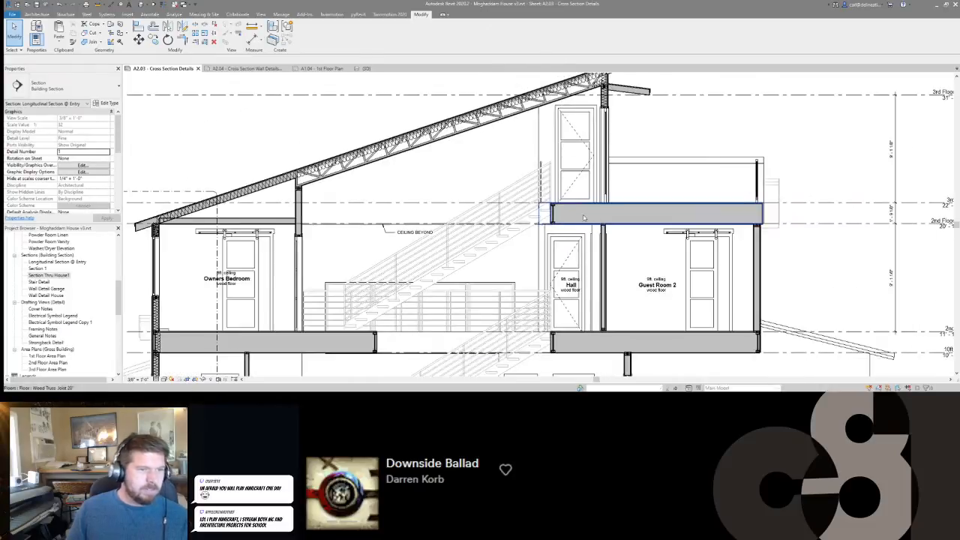
Place a 2x6 cut lumber section flat under the subfloor above the Hall/Guest Room 2 wall, aligned with the wall's hall-side core face.
{"action": "scroll", "coordinate": [586, 218], "scroll_direction": "up", "scroll_amount": 1}
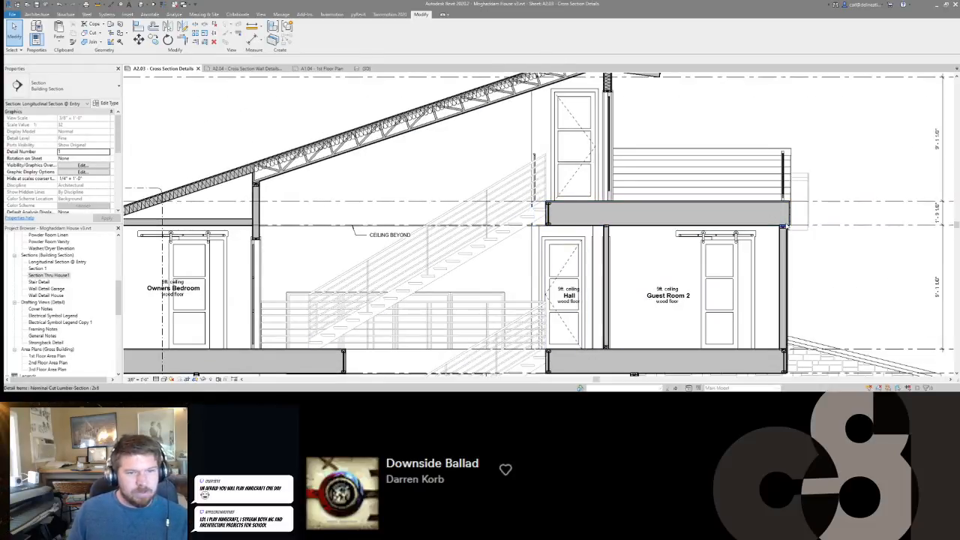
{"action": "scroll", "coordinate": [783, 226], "scroll_direction": "up", "scroll_amount": 2}
{"action": "left_click", "coordinate": [783, 226]}
{"action": "key", "text": "c"}
{"action": "key", "text": "s"}
{"action": "scroll", "coordinate": [512, 206], "scroll_direction": "up", "scroll_amount": 5}
{"action": "key", "text": "space"}
{"action": "key", "text": "space"}
{"action": "key", "text": "space"}
{"action": "left_click", "coordinate": [503, 149]}
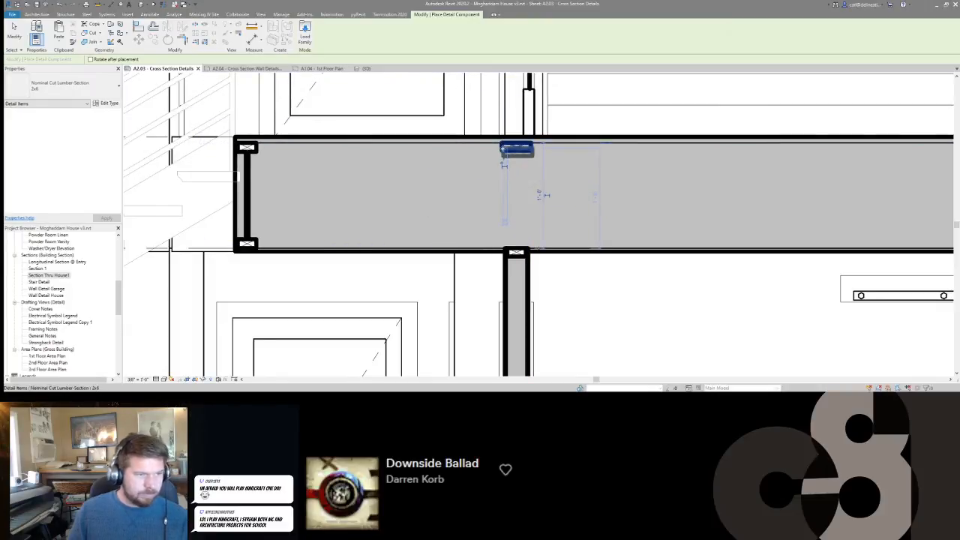
{"action": "key", "text": "a"}
{"action": "key", "text": "l"}
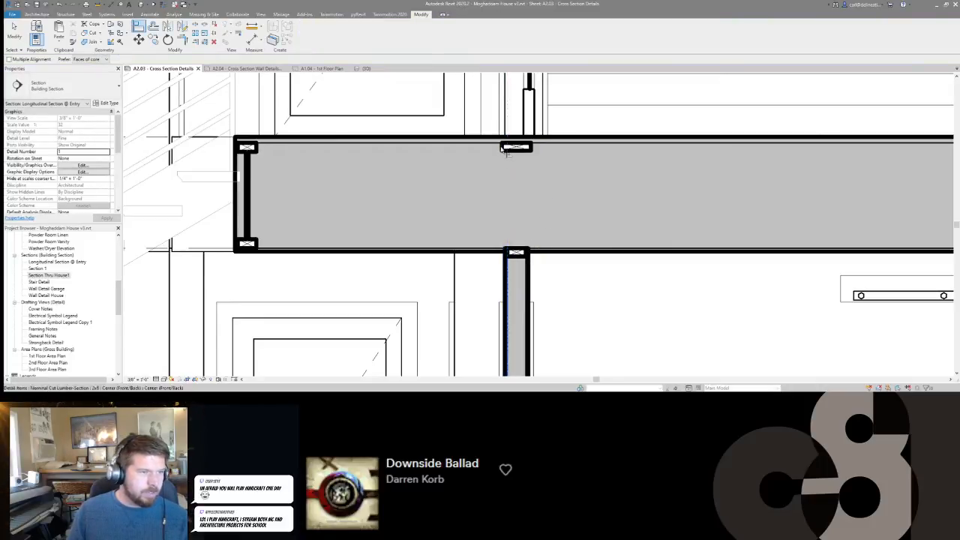
{"action": "scroll", "coordinate": [526, 173], "scroll_direction": "down", "scroll_amount": 3}
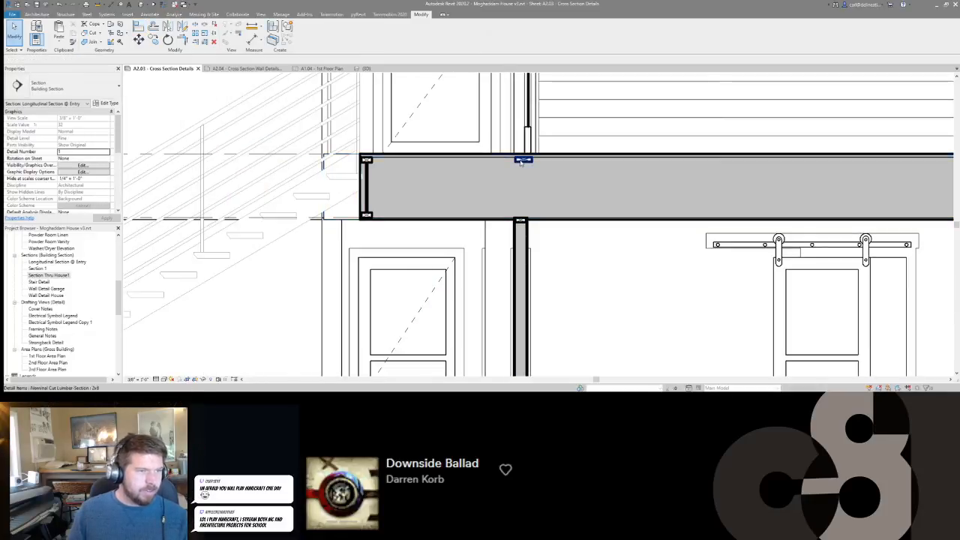
Copy the 2x6 section straight down to the underside of the floor, onto the wall's top plate.
{"action": "left_click", "coordinate": [521, 161]}
{"action": "scroll", "coordinate": [525, 162], "scroll_direction": "up", "scroll_amount": 2}
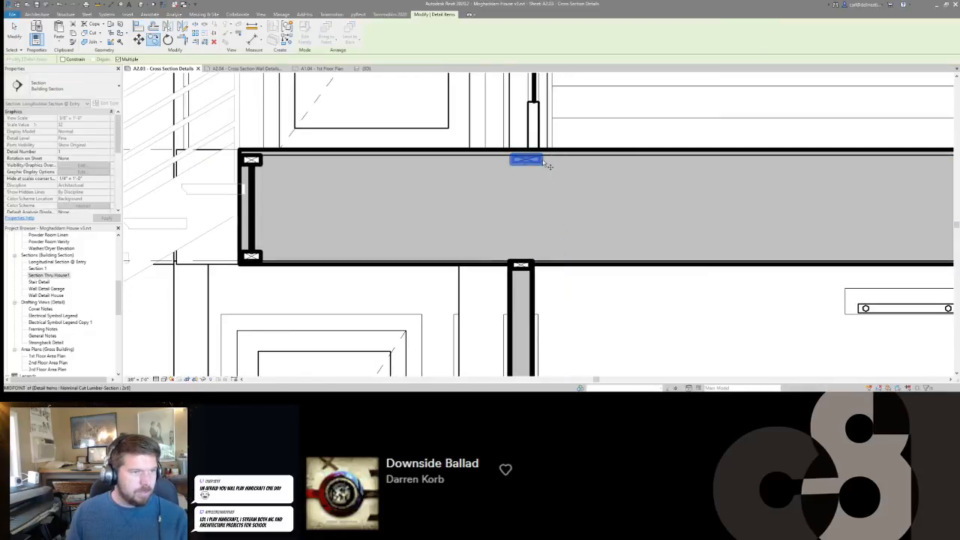
{"action": "left_click", "coordinate": [516, 167]}
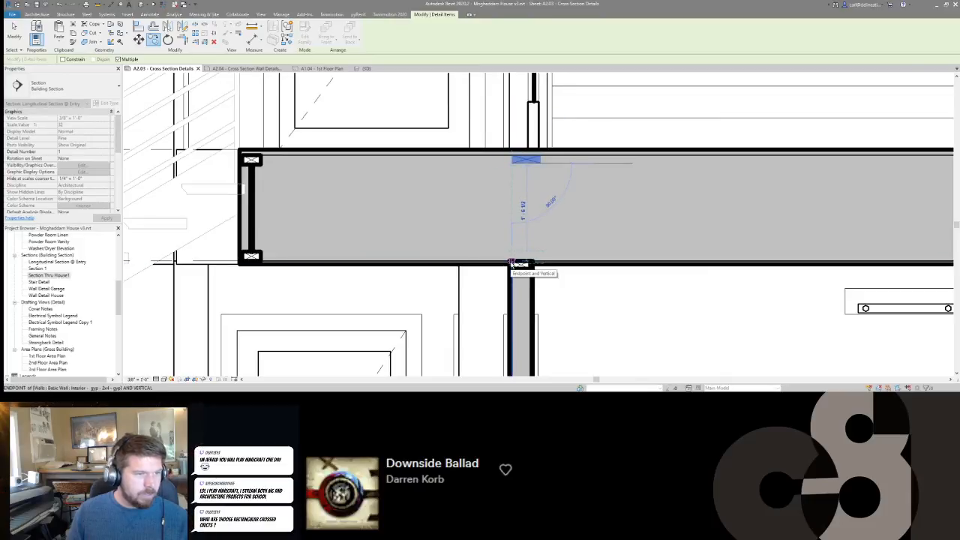
{"action": "left_click", "coordinate": [511, 263]}
{"action": "key", "text": "Escape"}
Copy the upper 2x6 section directly beneath itself to make a doubled plate under the subfloor.
{"action": "left_click", "coordinate": [524, 160]}
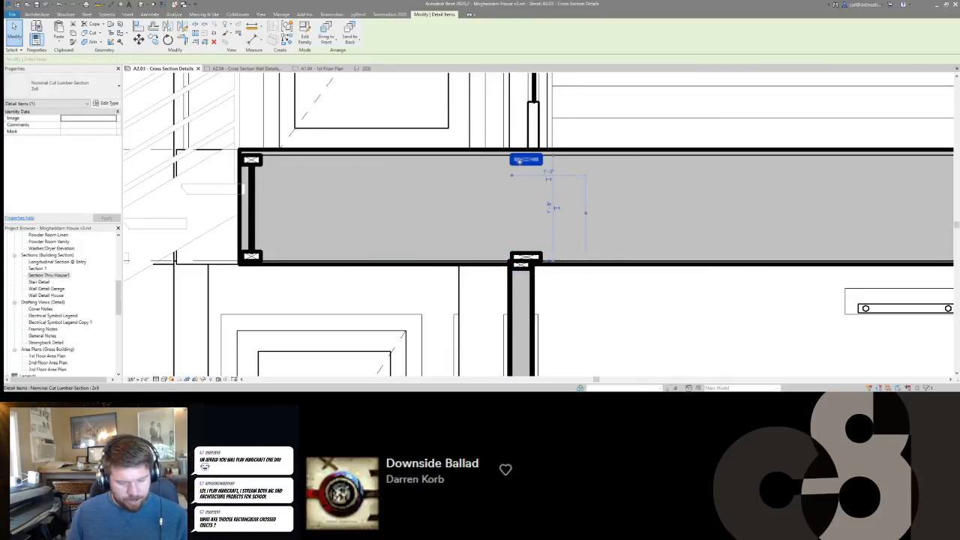
{"action": "key", "text": "c"}
{"action": "key", "text": "o"}
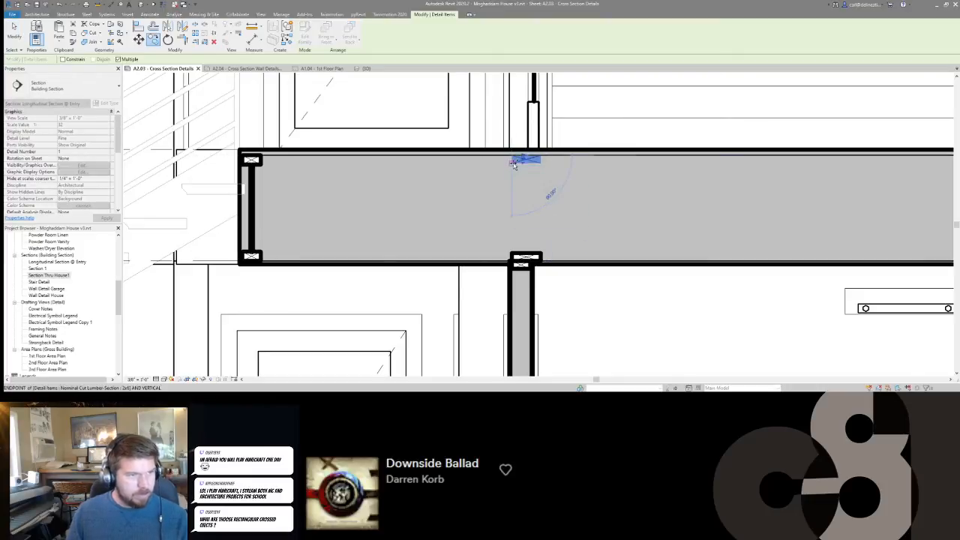
{"action": "key", "text": "Escape"}
{"action": "key", "text": "Escape"}
{"action": "scroll", "coordinate": [521, 211], "scroll_direction": "down", "scroll_amount": 3}
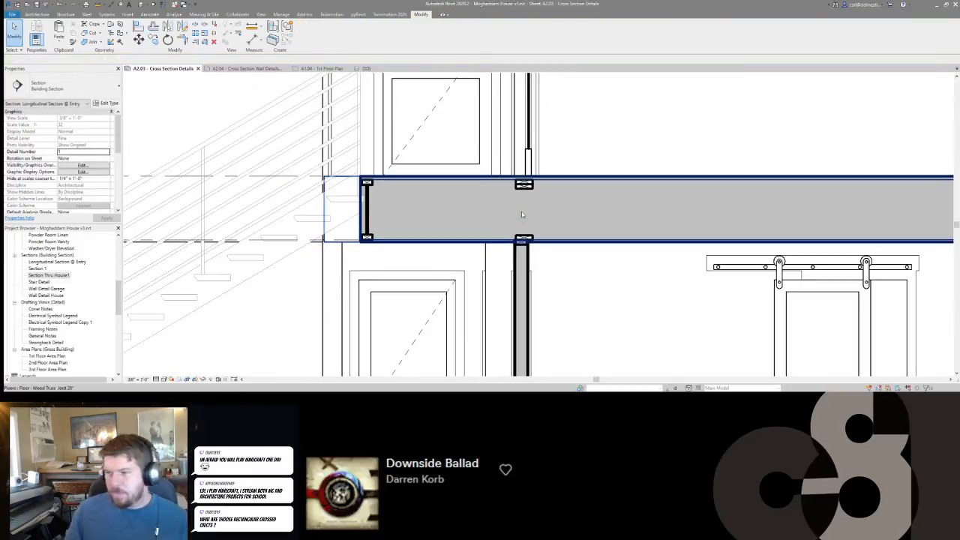
{"action": "scroll", "coordinate": [521, 212], "scroll_direction": "up", "scroll_amount": 6}
{"action": "left_click", "coordinate": [527, 135]}
{"action": "key", "text": "Escape"}
{"action": "scroll", "coordinate": [522, 187], "scroll_direction": "down", "scroll_amount": 3}
{"action": "scroll", "coordinate": [522, 187], "scroll_direction": "down", "scroll_amount": 4}
{"action": "scroll", "coordinate": [722, 202], "scroll_direction": "up", "scroll_amount": 2}
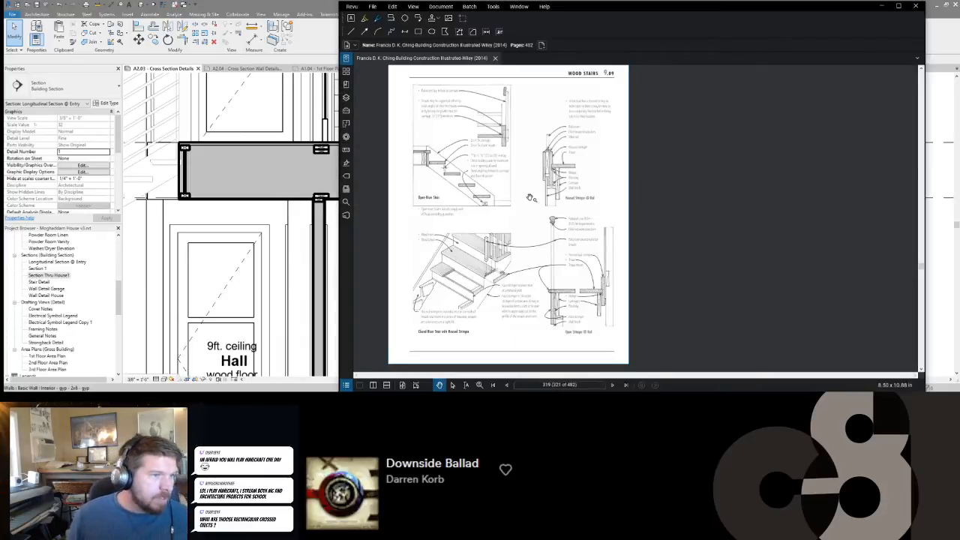
Show the bookmarks of the Building Construction Illustrated PDF in Bluebeam Revu.
{"action": "scroll", "coordinate": [527, 200], "scroll_direction": "down", "scroll_amount": 1}
{"action": "left_click", "coordinate": [346, 59]}
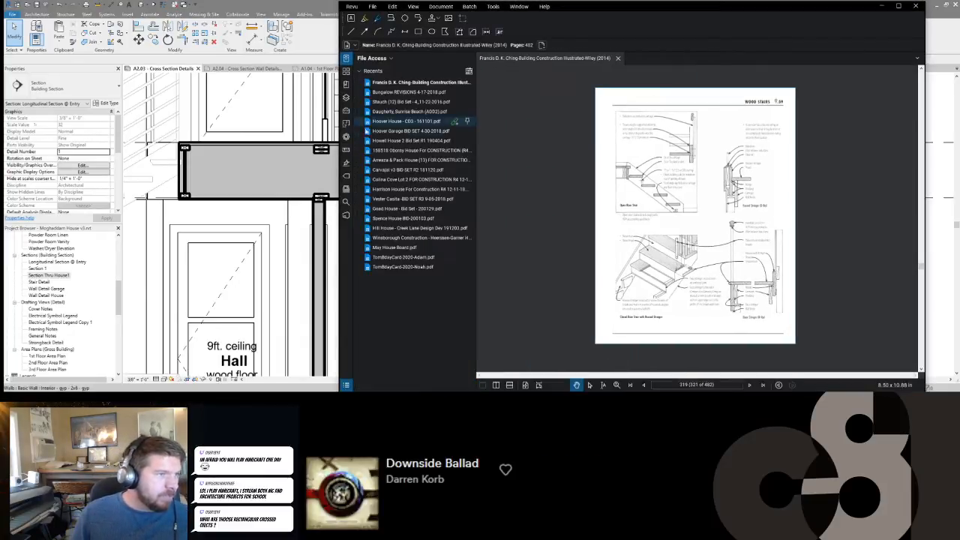
{"action": "left_click", "coordinate": [347, 59]}
{"action": "left_click", "coordinate": [346, 71]}
{"action": "left_click", "coordinate": [346, 84]}
Collapse bookmark chapters 1 to 4 and go to 5.43 Wood Stud Framing in the Wall Systems chapter.
{"action": "left_click", "coordinate": [363, 99]}
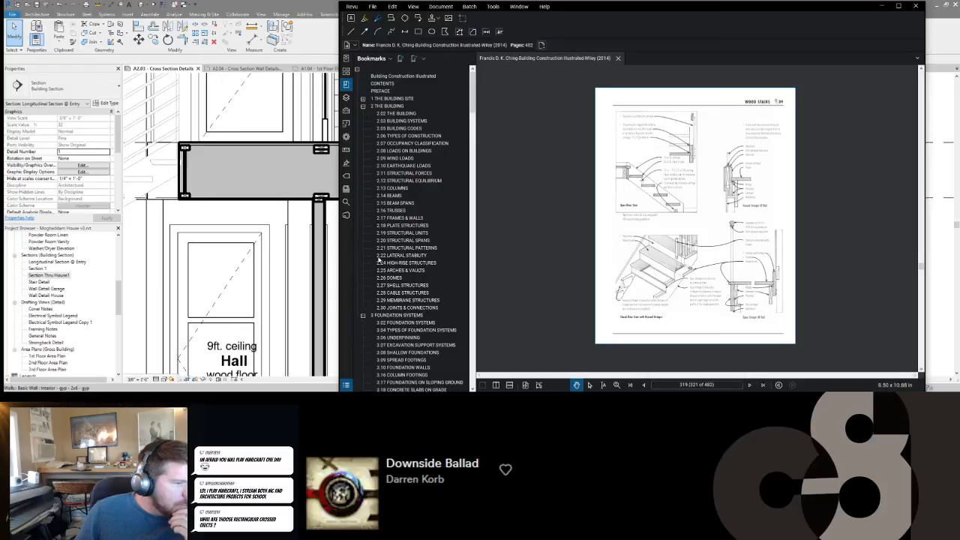
{"action": "left_click", "coordinate": [363, 107]}
{"action": "left_click", "coordinate": [363, 114]}
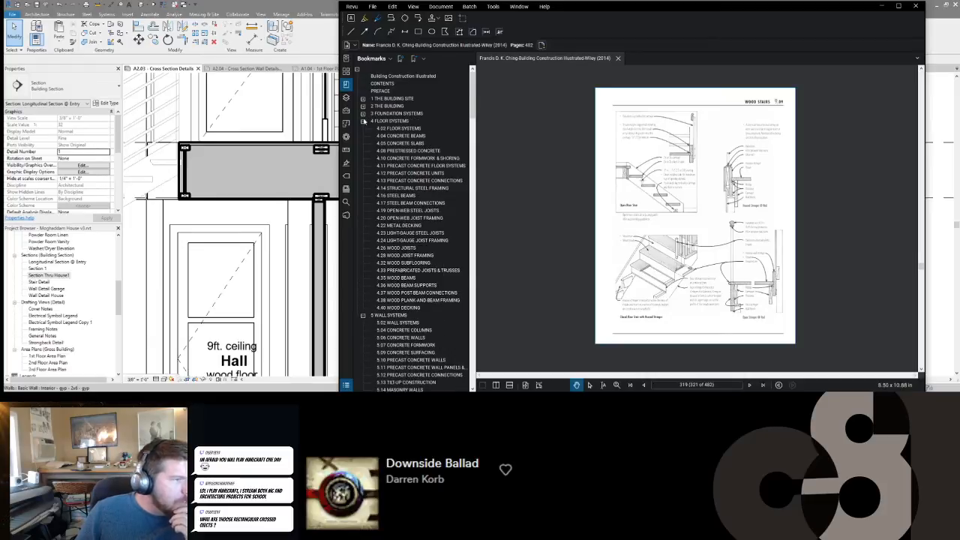
{"action": "left_click", "coordinate": [363, 121]}
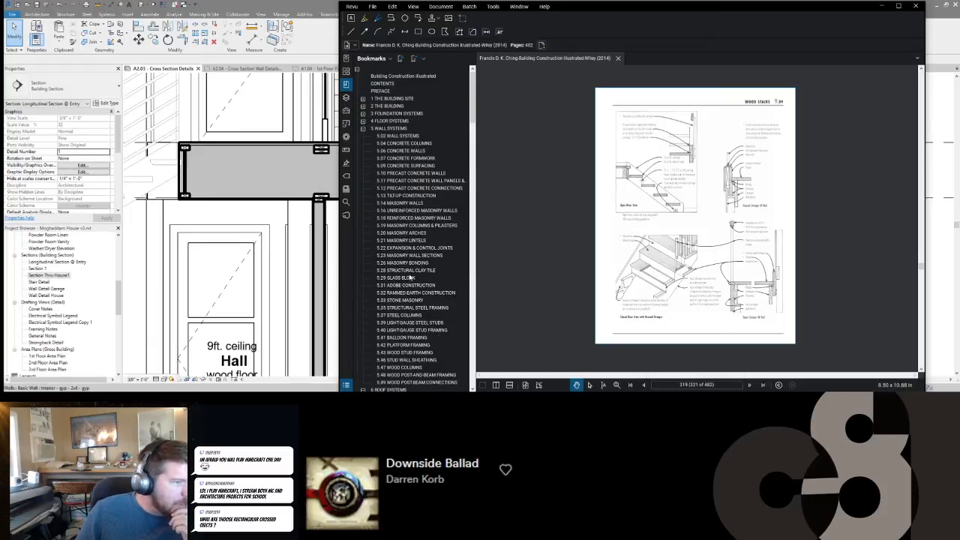
{"action": "scroll", "coordinate": [395, 233], "scroll_direction": "down", "scroll_amount": 10}
{"action": "scroll", "coordinate": [404, 163], "scroll_direction": "up", "scroll_amount": 5}
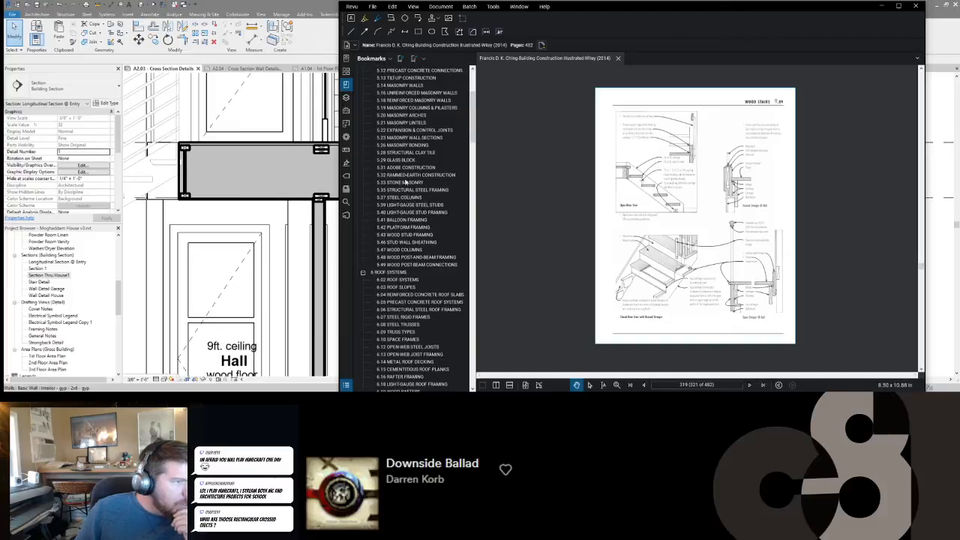
{"action": "left_click", "coordinate": [400, 237]}
Examine the sole plates, top plates, corner assemblies and intersecting partitions drawn on the wood stud framing page.
{"action": "scroll", "coordinate": [733, 283], "scroll_direction": "up", "scroll_amount": 3}
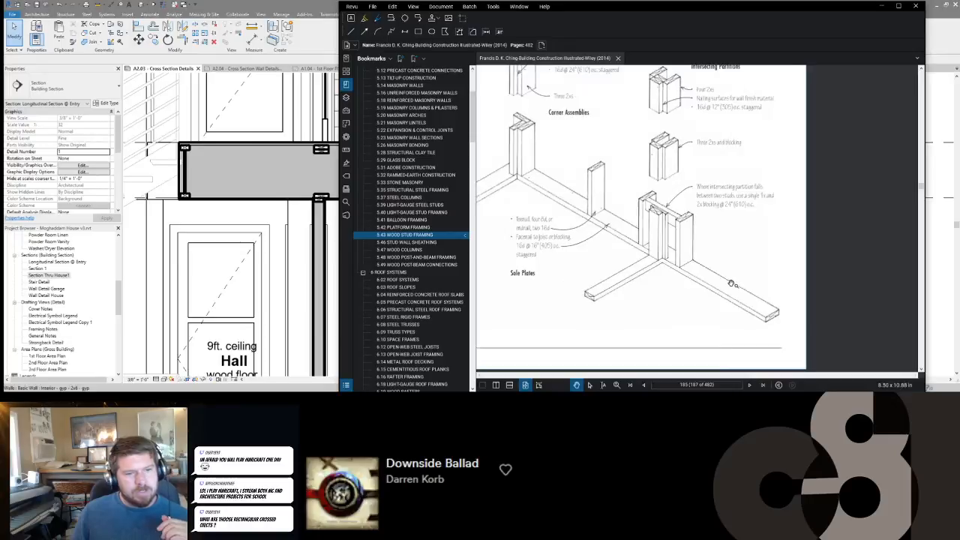
{"action": "scroll", "coordinate": [733, 284], "scroll_direction": "up", "scroll_amount": 4}
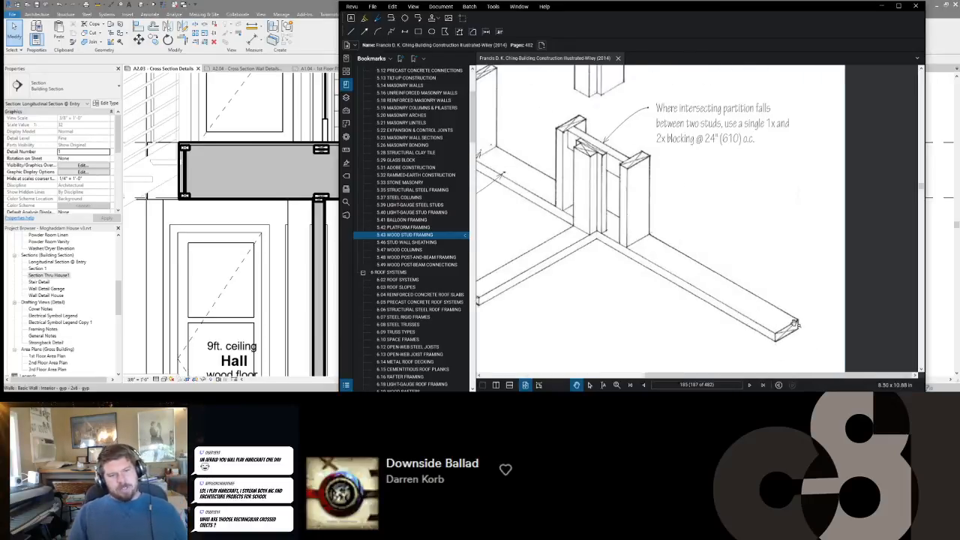
{"action": "scroll", "coordinate": [739, 315], "scroll_direction": "down", "scroll_amount": 3}
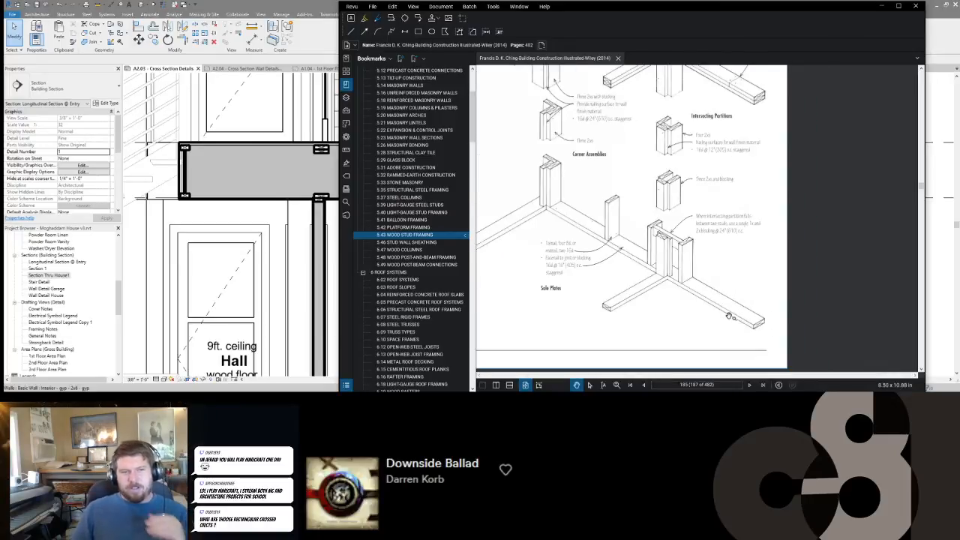
{"action": "left_click_drag", "start_coordinate": [683, 146], "coordinate": [693, 222]}
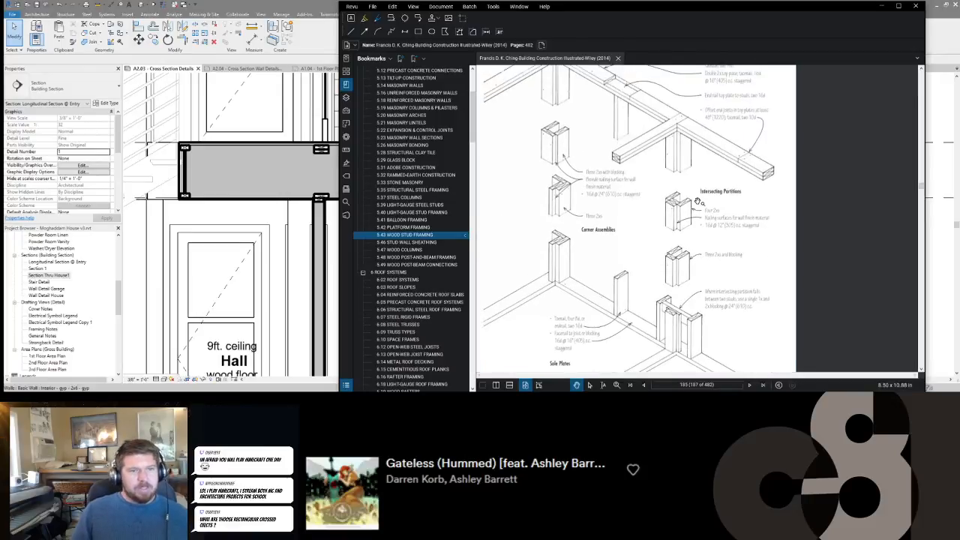
{"action": "left_click_drag", "start_coordinate": [776, 173], "coordinate": [745, 181]}
{"action": "scroll", "coordinate": [744, 182], "scroll_direction": "down", "scroll_amount": 1}
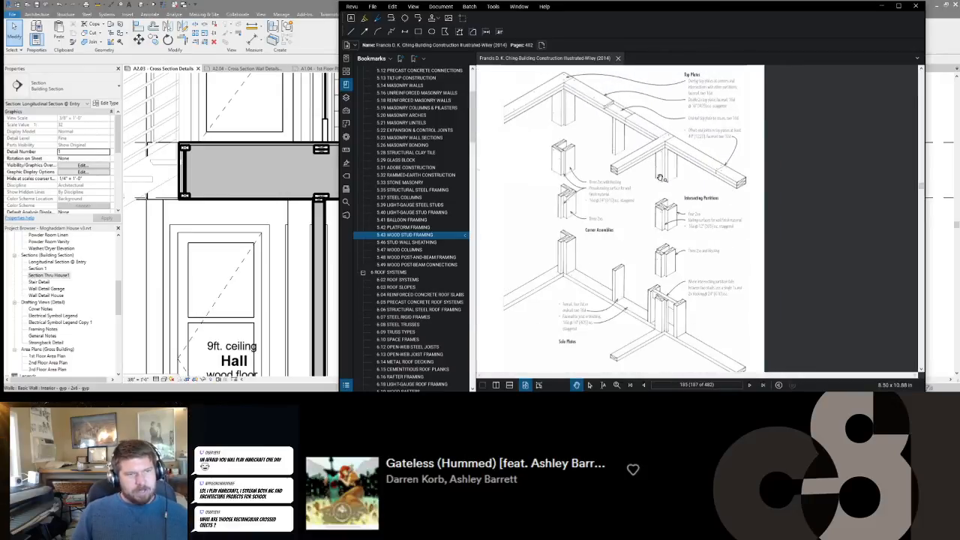
{"action": "scroll", "coordinate": [627, 112], "scroll_direction": "up", "scroll_amount": 1}
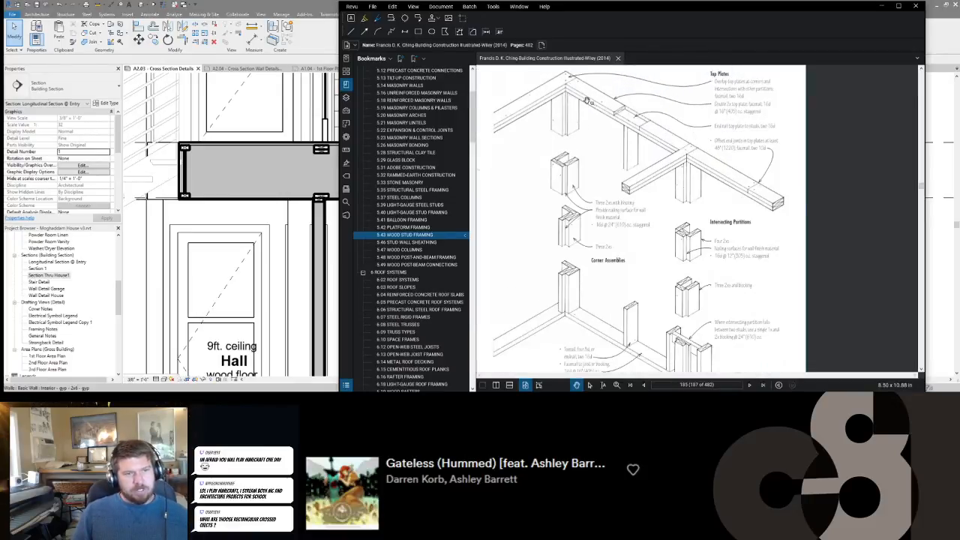
{"action": "scroll", "coordinate": [686, 184], "scroll_direction": "down", "scroll_amount": 1}
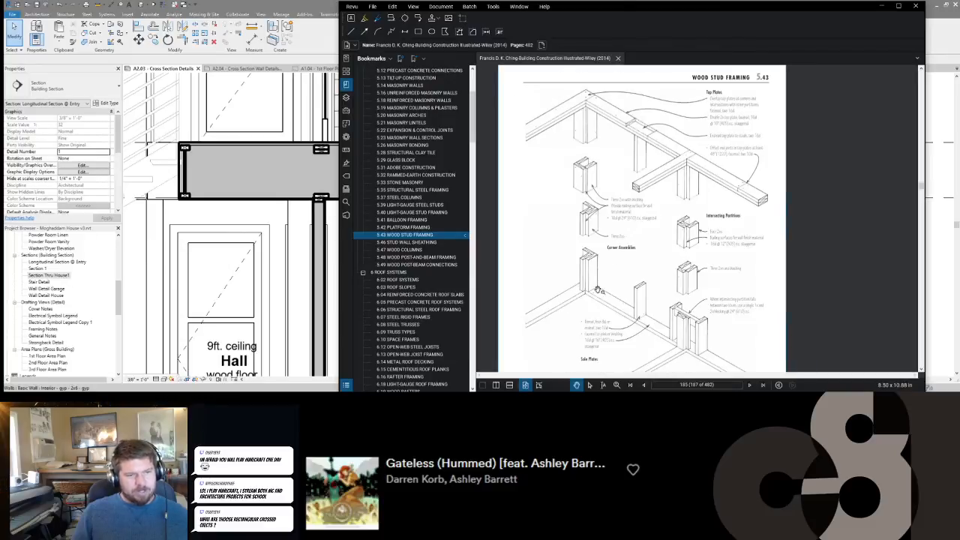
{"action": "scroll", "coordinate": [590, 287], "scroll_direction": "up", "scroll_amount": 1}
{"action": "scroll", "coordinate": [670, 146], "scroll_direction": "up", "scroll_amount": 1}
{"action": "scroll", "coordinate": [673, 158], "scroll_direction": "down", "scroll_amount": 2}
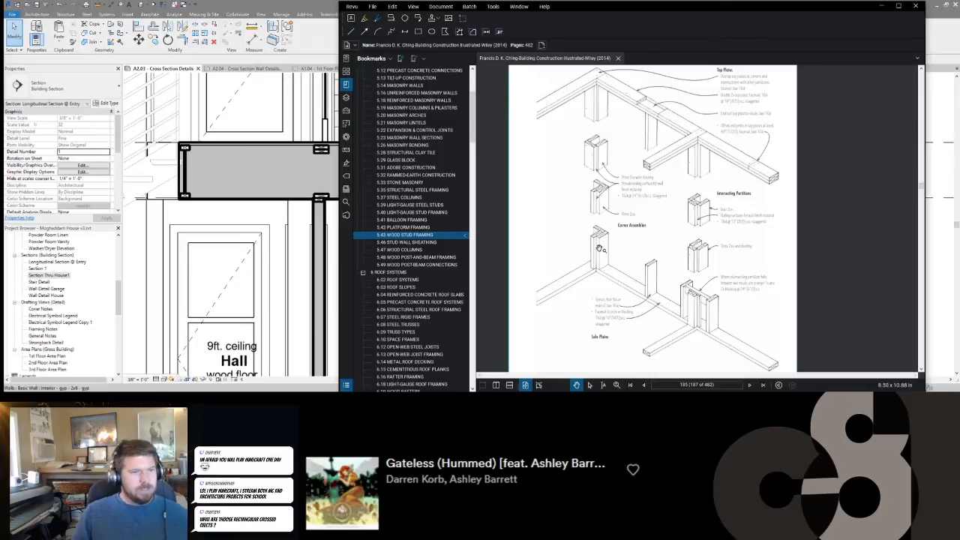
Switch to Revit and draw two vertical detail lines joining the edges of the upper and lower 2x6 sections inside the floor.
{"action": "left_click", "coordinate": [312, 31]}
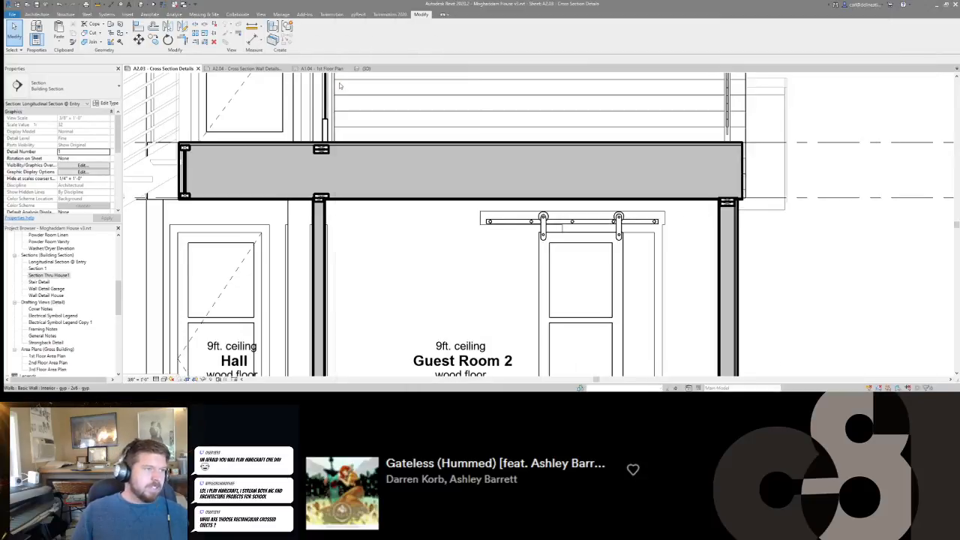
{"action": "scroll", "coordinate": [776, 169], "scroll_direction": "up", "scroll_amount": 1}
{"action": "scroll", "coordinate": [356, 150], "scroll_direction": "up", "scroll_amount": 1}
{"action": "middle_click_drag", "start_coordinate": [353, 144], "coordinate": [599, 146]}
{"action": "scroll", "coordinate": [599, 146], "scroll_direction": "down", "scroll_amount": 3}
{"action": "scroll", "coordinate": [511, 154], "scroll_direction": "up", "scroll_amount": 1}
{"action": "scroll", "coordinate": [522, 151], "scroll_direction": "up", "scroll_amount": 2}
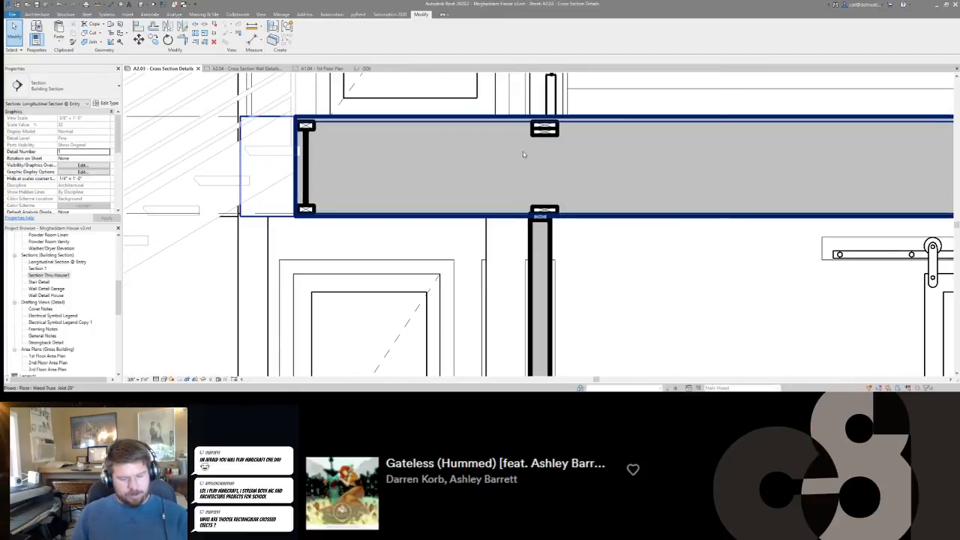
{"action": "left_click", "coordinate": [454, 180]}
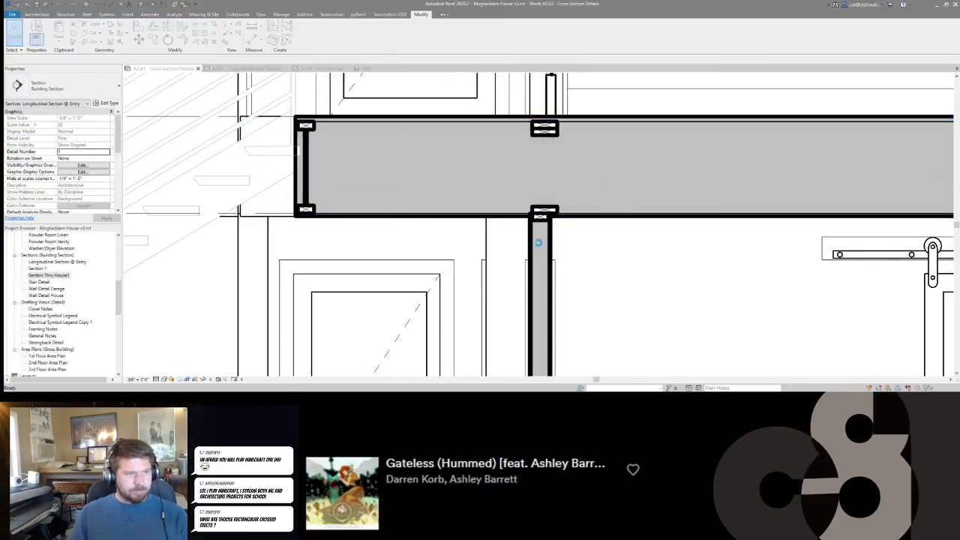
{"action": "key", "text": "d"}
{"action": "key", "text": "l"}
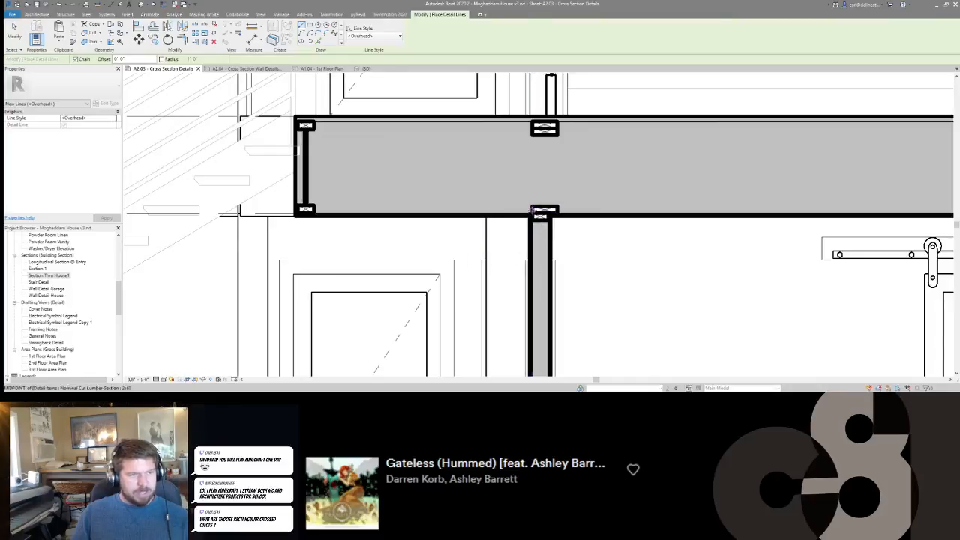
{"action": "left_click", "coordinate": [533, 208]}
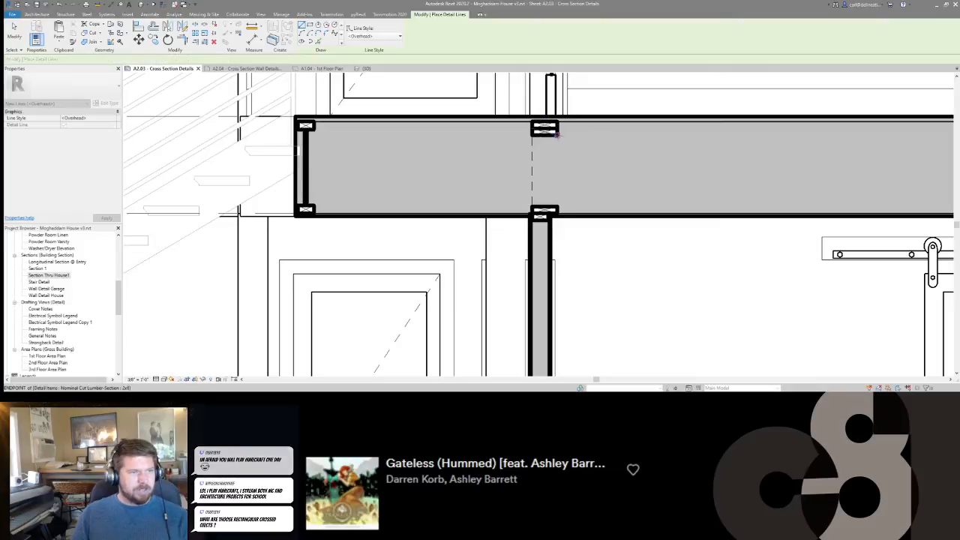
{"action": "left_click", "coordinate": [546, 156]}
{"action": "key", "text": "Escape"}
{"action": "key", "text": "Escape"}
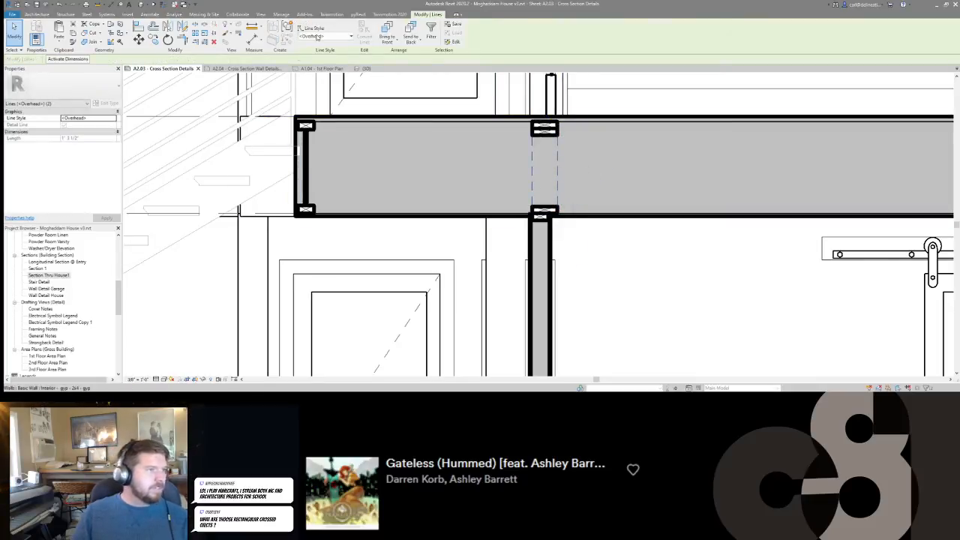
Change the line style of the two vertical detail lines between the 2x6 sections to Lines.
{"action": "left_click", "coordinate": [317, 36]}
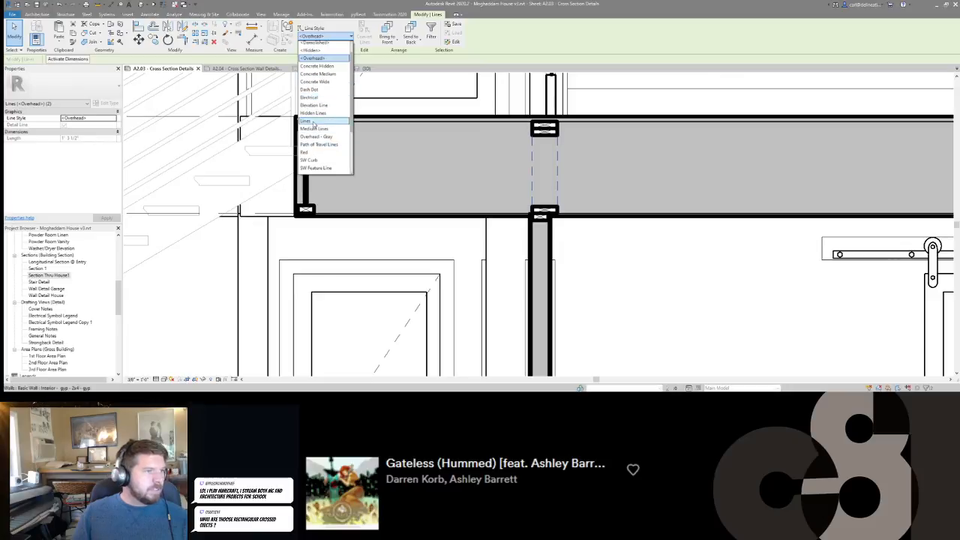
{"action": "left_click", "coordinate": [313, 123]}
{"action": "key", "text": "Escape"}
{"action": "middle_click_drag", "start_coordinate": [565, 158], "coordinate": [495, 170]}
{"action": "scroll", "coordinate": [443, 165], "scroll_direction": "down", "scroll_amount": 2}
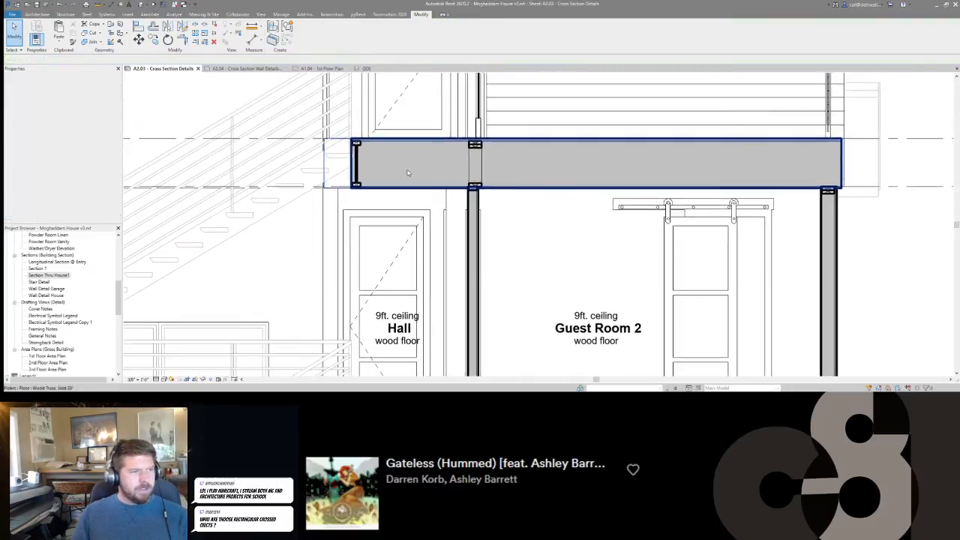
Place copies of the Wood I Joist-Section 3 1/2x20 on both sides of the 2x6 framing and at the deck-side end of the 3rd floor.
{"action": "left_click", "coordinate": [357, 161]}
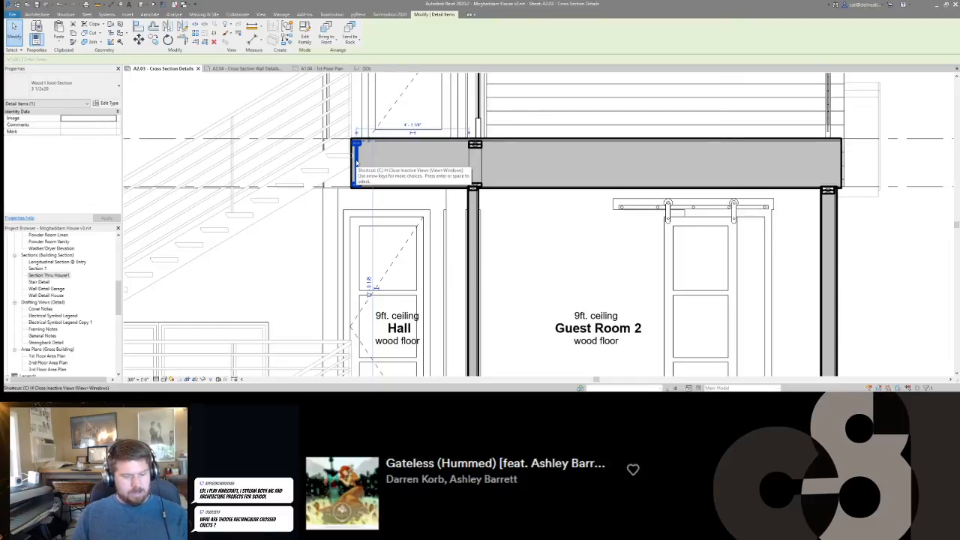
{"action": "key", "text": "c"}
{"action": "key", "text": "s"}
{"action": "scroll", "coordinate": [455, 158], "scroll_direction": "up", "scroll_amount": 3}
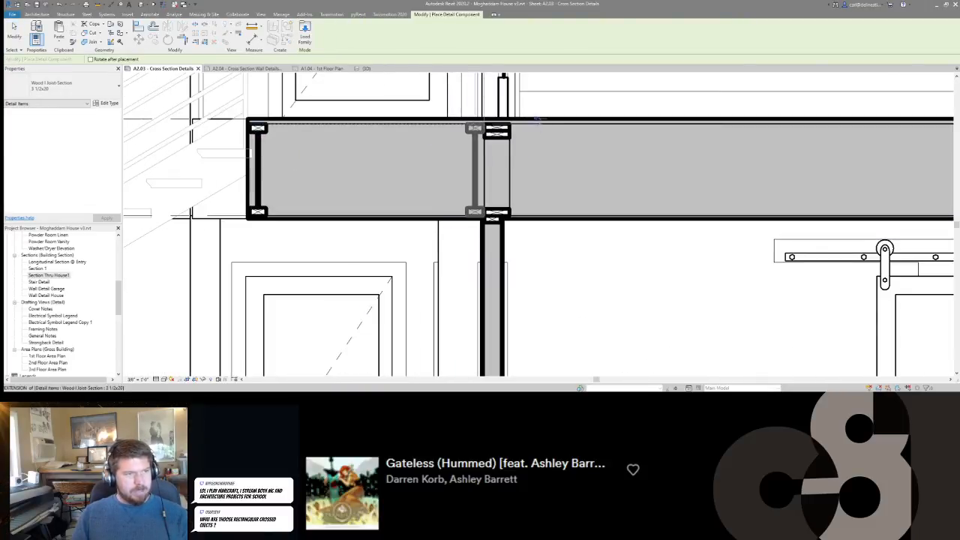
{"action": "left_click", "coordinate": [534, 120]}
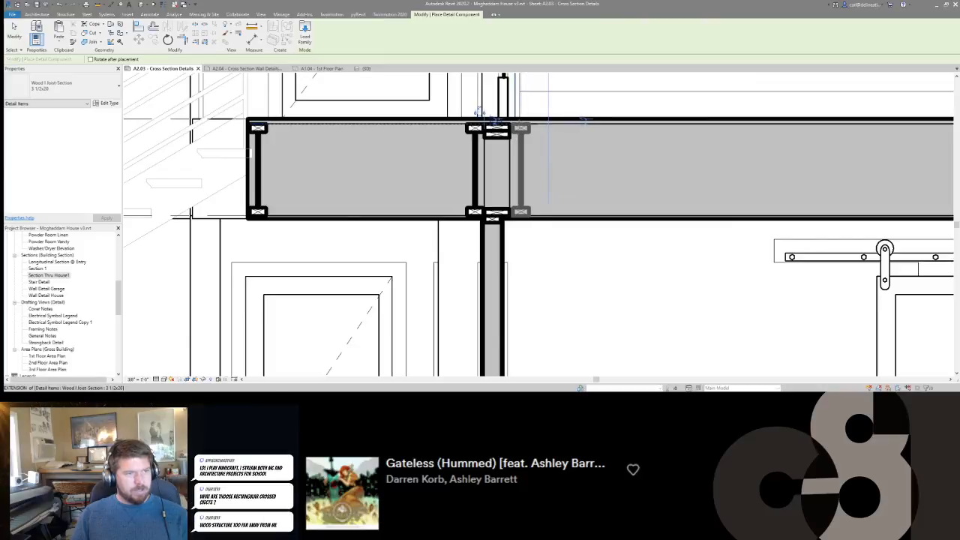
{"action": "left_click", "coordinate": [517, 122]}
{"action": "middle_click_drag", "start_coordinate": [623, 157], "coordinate": [484, 154]}
{"action": "scroll", "coordinate": [483, 154], "scroll_direction": "down", "scroll_amount": 3}
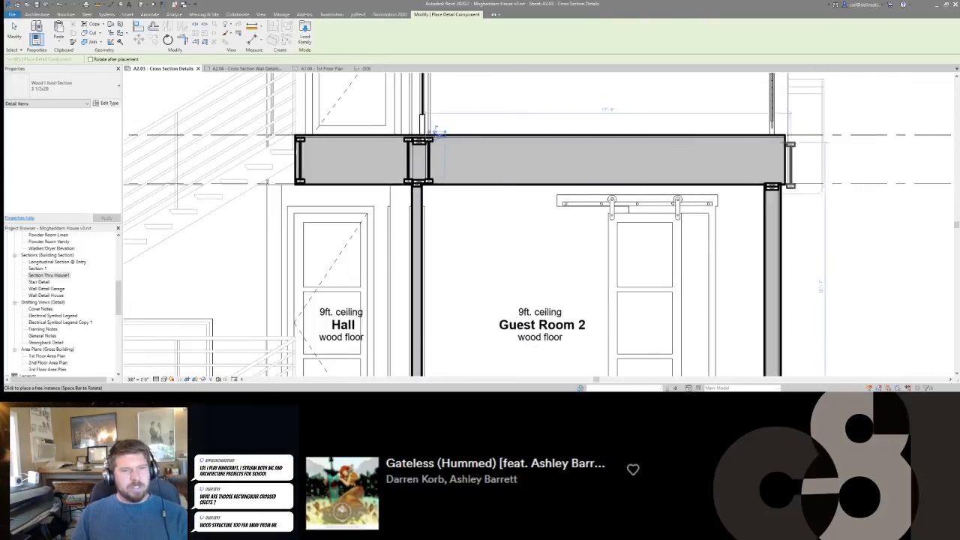
{"action": "key", "text": "Escape"}
{"action": "key", "text": "Escape"}
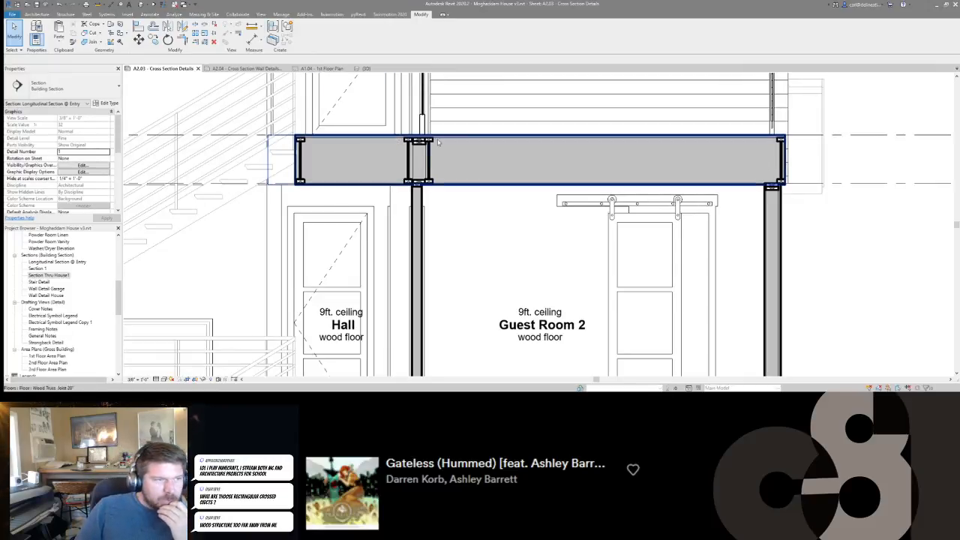
Examine the I-joist sections in the floor above the Hall and Guest Room 2.
{"action": "middle_click_drag", "start_coordinate": [477, 189], "coordinate": [514, 178]}
{"action": "scroll", "coordinate": [527, 174], "scroll_direction": "down", "scroll_amount": 2}
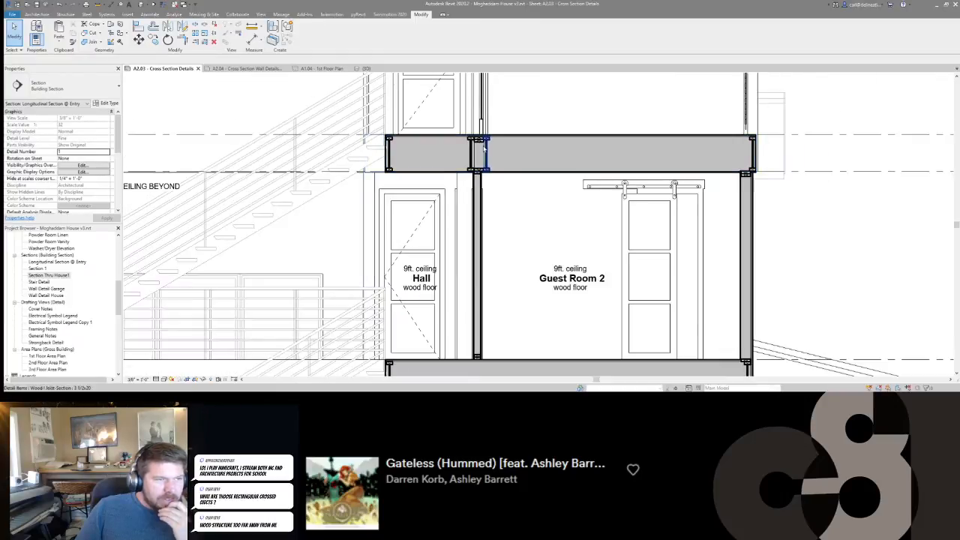
{"action": "scroll", "coordinate": [481, 148], "scroll_direction": "up", "scroll_amount": 3}
{"action": "scroll", "coordinate": [564, 159], "scroll_direction": "down", "scroll_amount": 3}
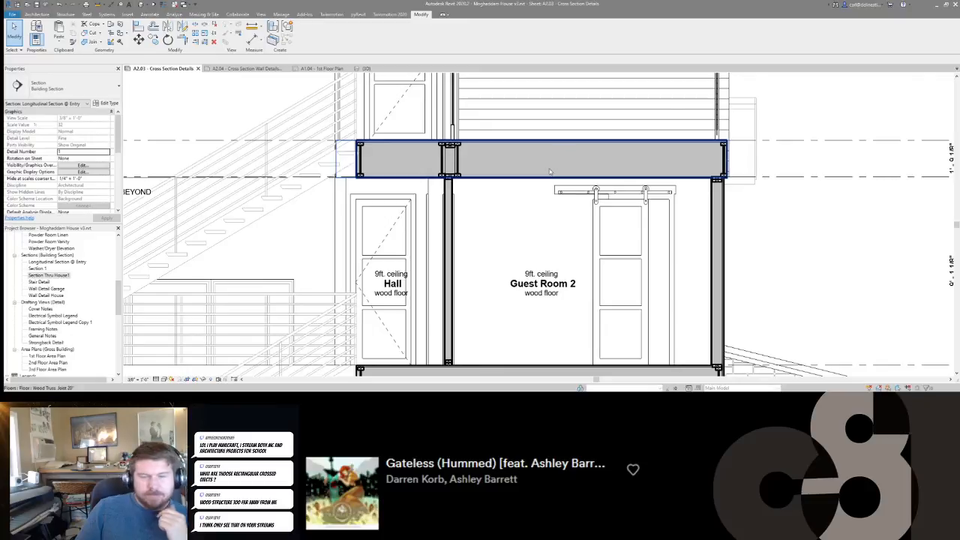
{"action": "scroll", "coordinate": [484, 170], "scroll_direction": "up", "scroll_amount": 4}
{"action": "scroll", "coordinate": [579, 213], "scroll_direction": "down", "scroll_amount": 2}
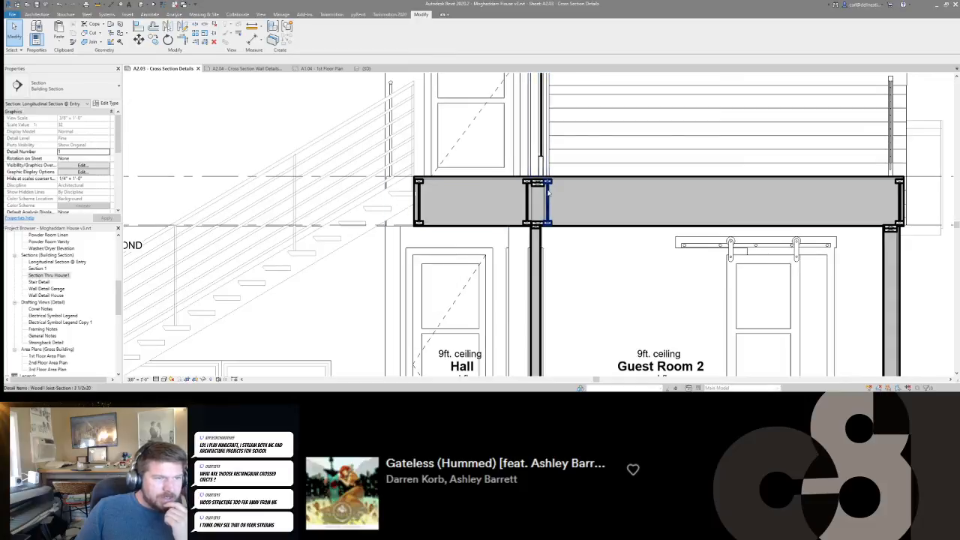
{"action": "scroll", "coordinate": [588, 199], "scroll_direction": "down", "scroll_amount": 2}
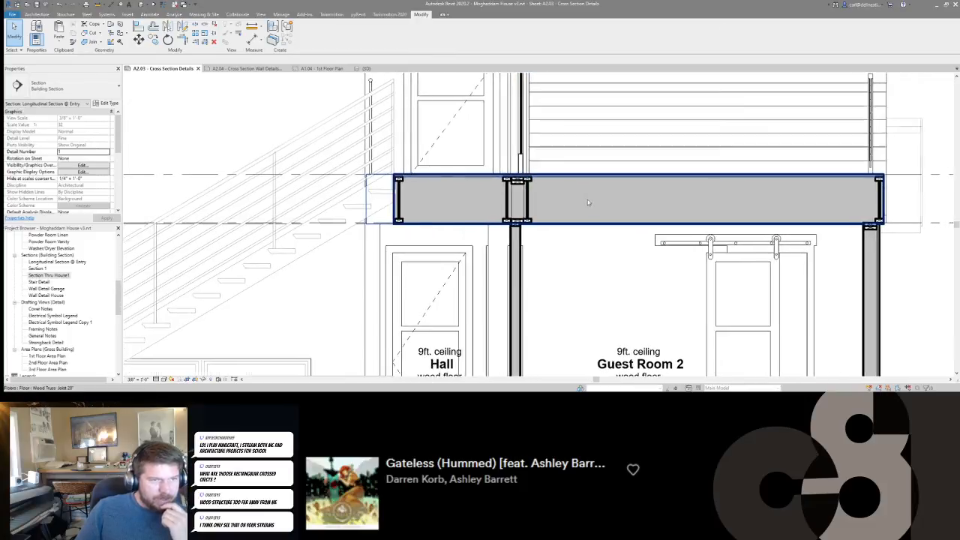
{"action": "scroll", "coordinate": [588, 200], "scroll_direction": "down", "scroll_amount": 5}
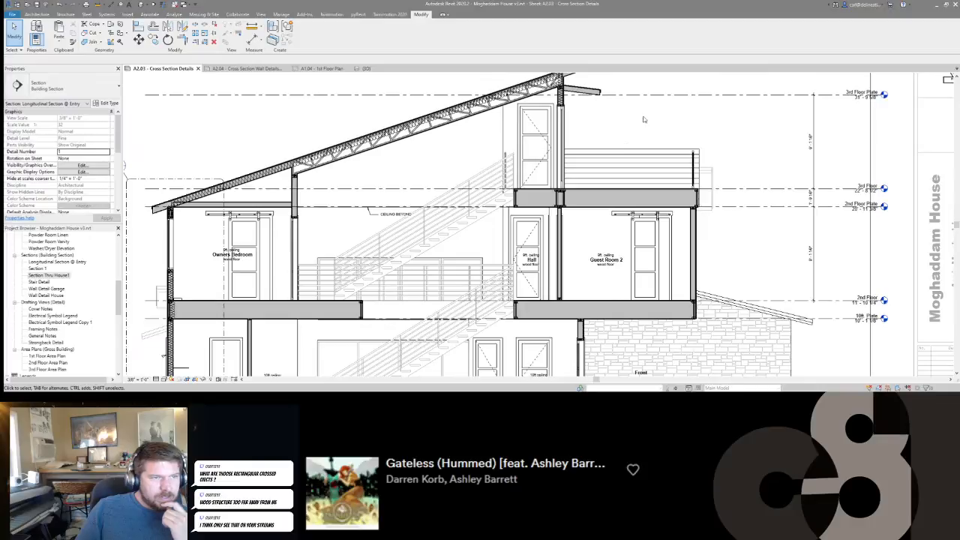
Place upright 2x6 Nominal Cut Lumber sections at the wall end and the fascia end of the small metal roof over the deck.
{"action": "scroll", "coordinate": [580, 150], "scroll_direction": "up", "scroll_amount": 3}
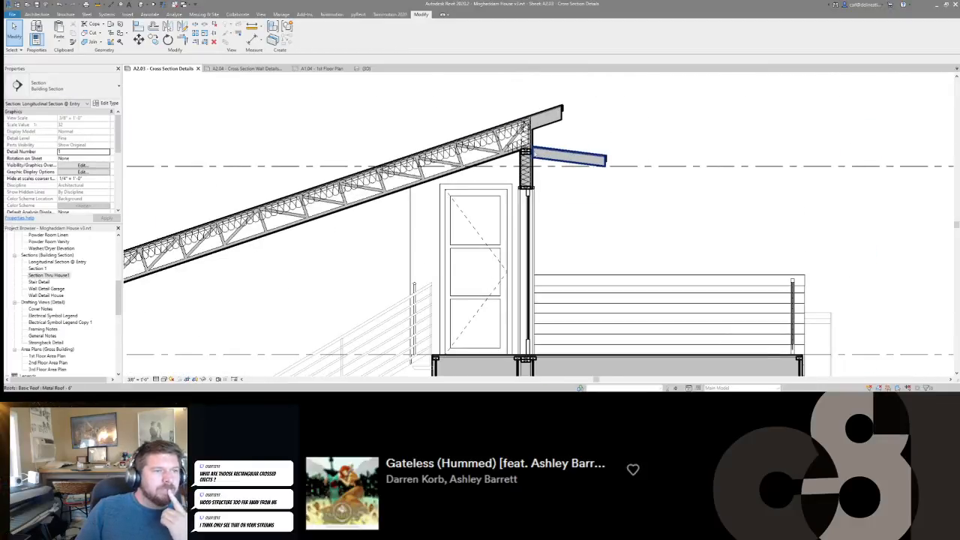
{"action": "scroll", "coordinate": [525, 154], "scroll_direction": "up", "scroll_amount": 1}
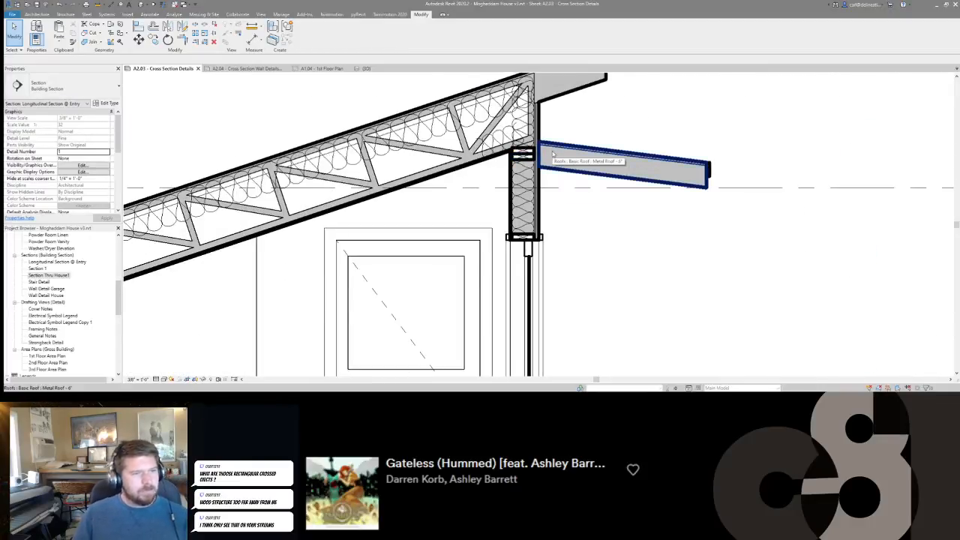
{"action": "left_click", "coordinate": [524, 156]}
{"action": "key", "text": "c"}
{"action": "key", "text": "s"}
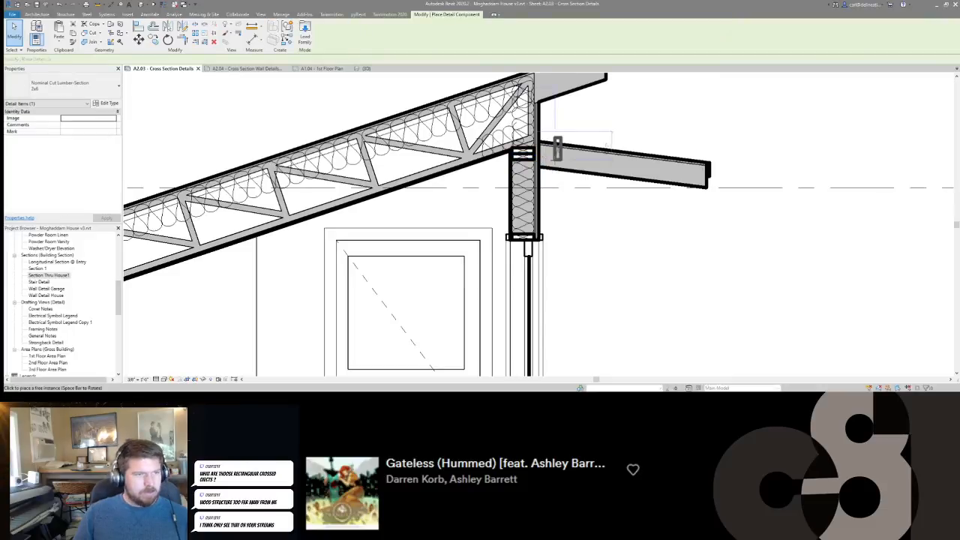
{"action": "scroll", "coordinate": [532, 164], "scroll_direction": "up", "scroll_amount": 3}
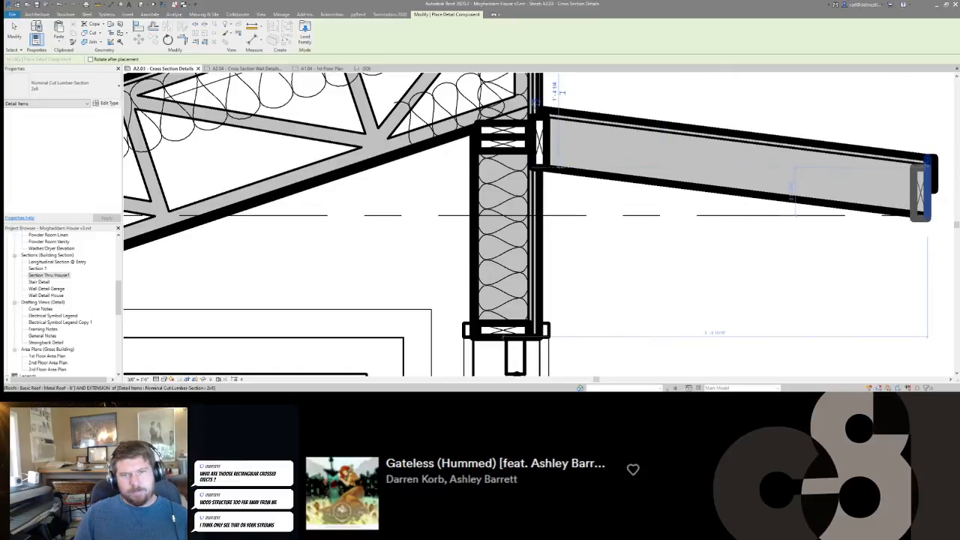
{"action": "scroll", "coordinate": [510, 134], "scroll_direction": "down", "scroll_amount": 6}
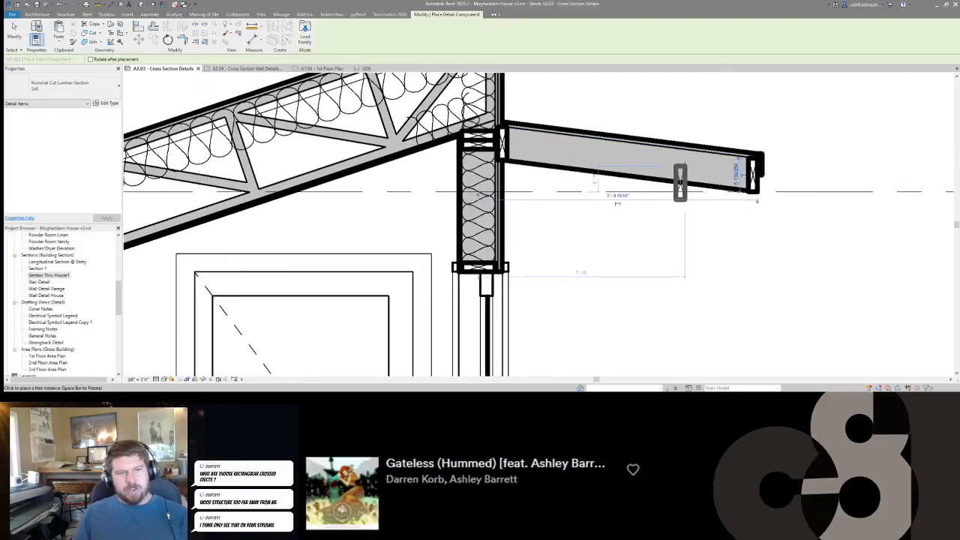
{"action": "key", "text": "Escape"}
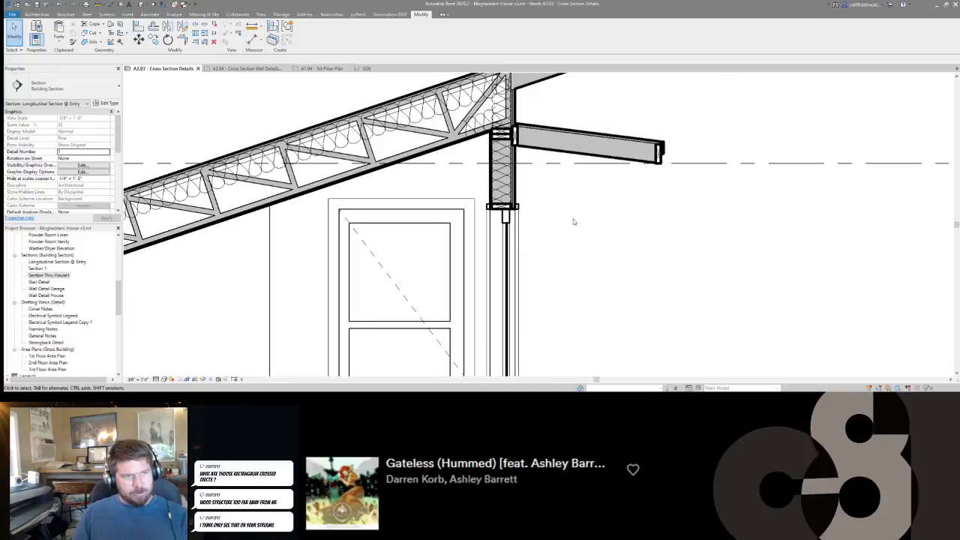
Review the whole building section from the roof down to the Front Stoop for floor and wall framing that lacks detailing.
{"action": "scroll", "coordinate": [575, 220], "scroll_direction": "down", "scroll_amount": 6}
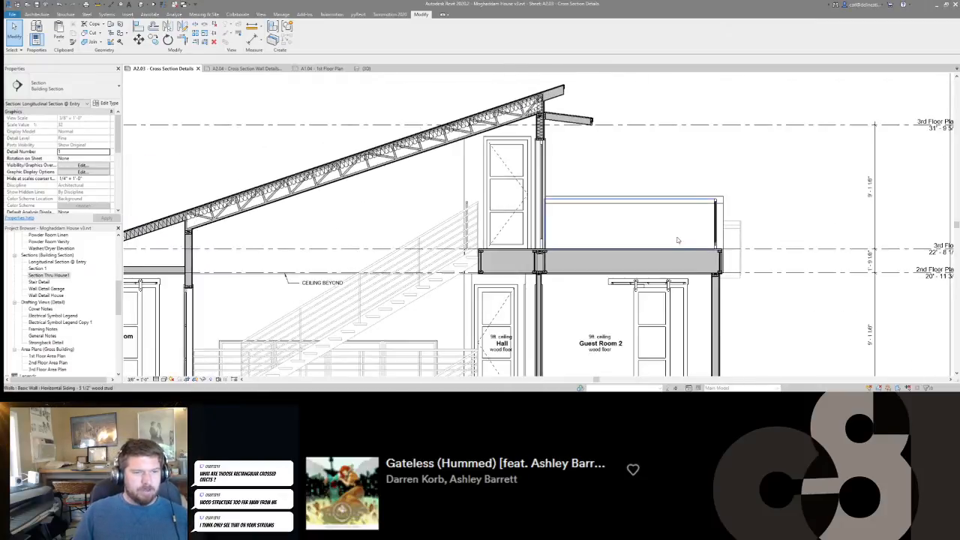
{"action": "scroll", "coordinate": [677, 240], "scroll_direction": "down", "scroll_amount": 3}
{"action": "scroll", "coordinate": [479, 174], "scroll_direction": "up", "scroll_amount": 5}
{"action": "middle_click_drag", "start_coordinate": [787, 101], "coordinate": [623, 180]}
{"action": "scroll", "coordinate": [756, 150], "scroll_direction": "up", "scroll_amount": 1}
{"action": "scroll", "coordinate": [533, 112], "scroll_direction": "down", "scroll_amount": 4}
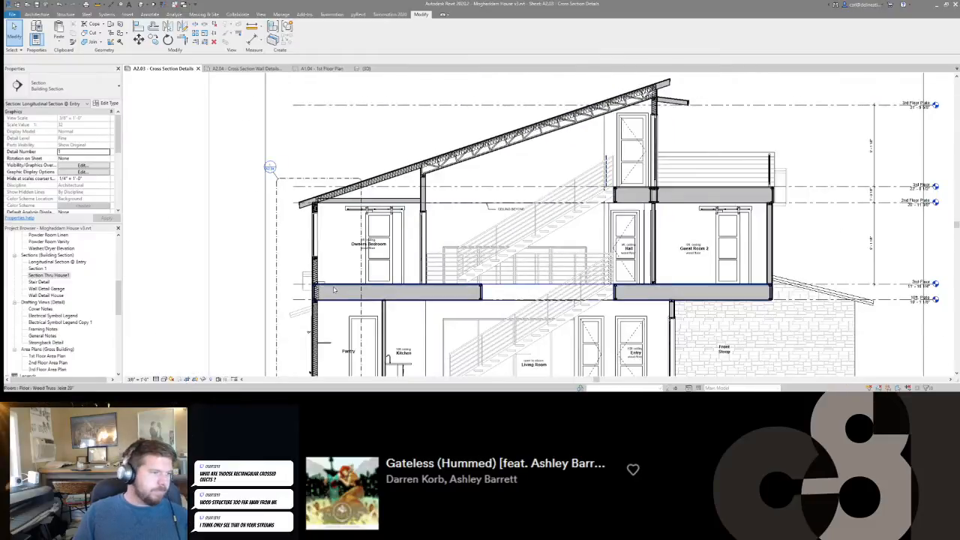
{"action": "middle_click_drag", "start_coordinate": [334, 290], "coordinate": [204, 273]}
{"action": "scroll", "coordinate": [623, 307], "scroll_direction": "up", "scroll_amount": 2}
{"action": "middle_click_drag", "start_coordinate": [623, 304], "coordinate": [667, 246]}
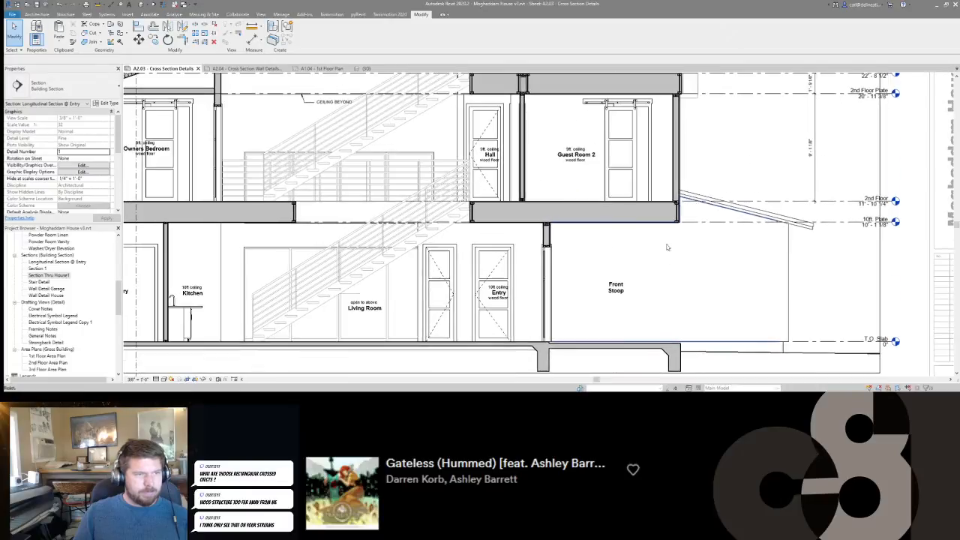
Place a Wood I Joist-Section 3 1/2x20 in the 2nd floor truss zone above the header wall between Entry and Front Stoop.
{"action": "scroll", "coordinate": [587, 207], "scroll_direction": "up", "scroll_amount": 2}
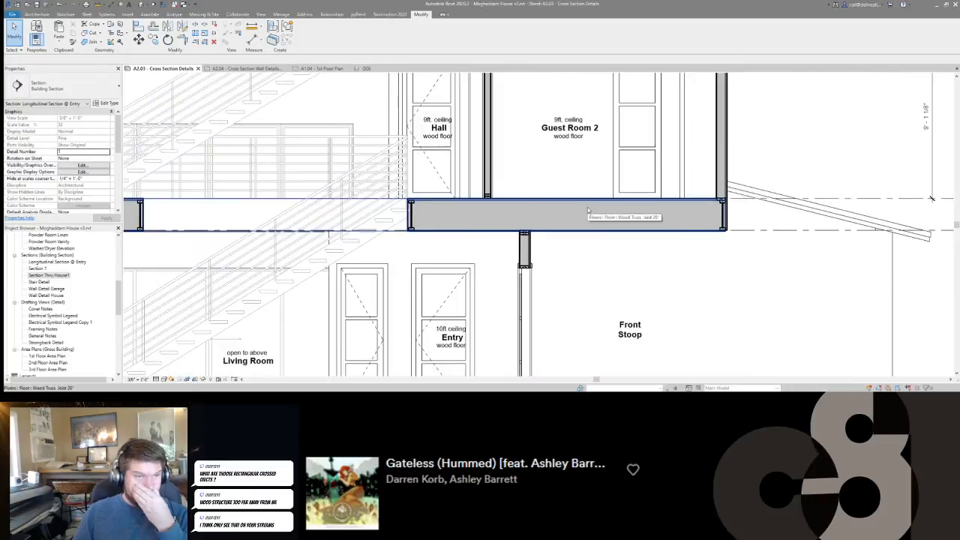
{"action": "left_click", "coordinate": [721, 224]}
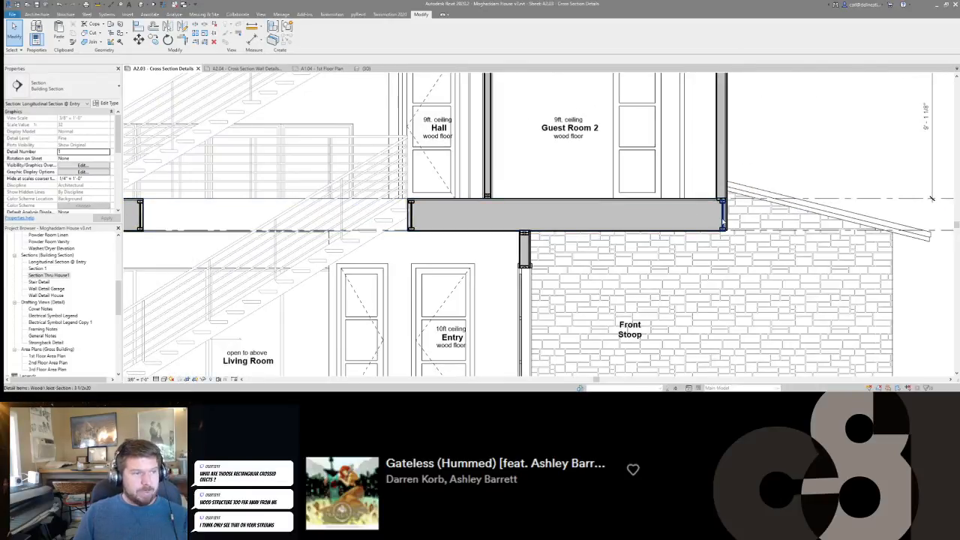
{"action": "left_click", "coordinate": [723, 224]}
{"action": "scroll", "coordinate": [696, 220], "scroll_direction": "up", "scroll_amount": 2}
{"action": "key", "text": "c"}
{"action": "key", "text": "s"}
{"action": "key", "text": "space"}
{"action": "left_click", "coordinate": [474, 232]}
{"action": "key", "text": "Escape"}
{"action": "key", "text": "Escape"}
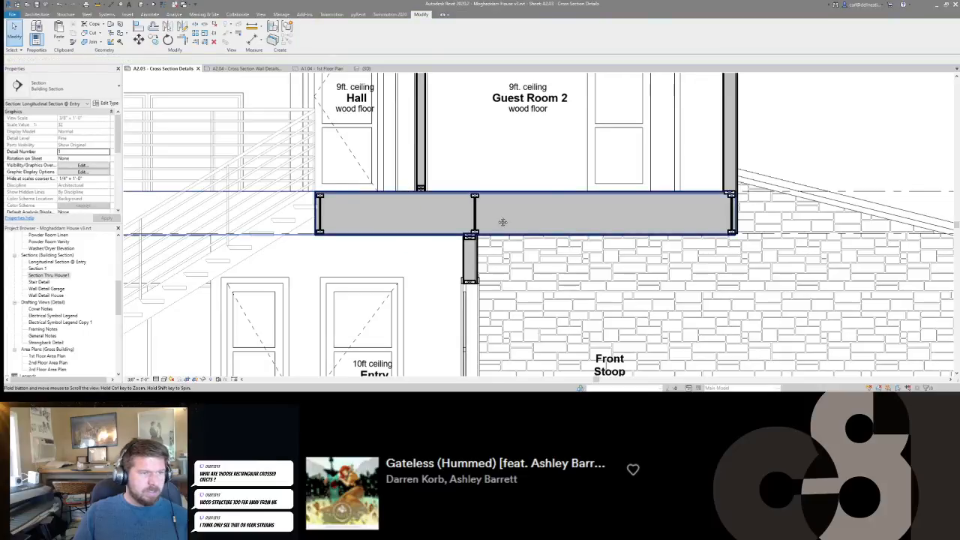
Draw 5 1/2" batt insulation vertically between the upper and lower 2x6 sections inside the 3rd floor.
{"action": "scroll", "coordinate": [433, 226], "scroll_direction": "down", "scroll_amount": 1}
{"action": "middle_click_drag", "start_coordinate": [432, 226], "coordinate": [547, 205]}
{"action": "middle_click_drag", "start_coordinate": [558, 171], "coordinate": [576, 289]}
{"action": "middle_click_drag", "start_coordinate": [573, 182], "coordinate": [593, 197]}
{"action": "left_click", "coordinate": [585, 125]}
{"action": "key", "text": "c"}
{"action": "key", "text": "s"}
{"action": "scroll", "coordinate": [593, 197], "scroll_direction": "up", "scroll_amount": 4}
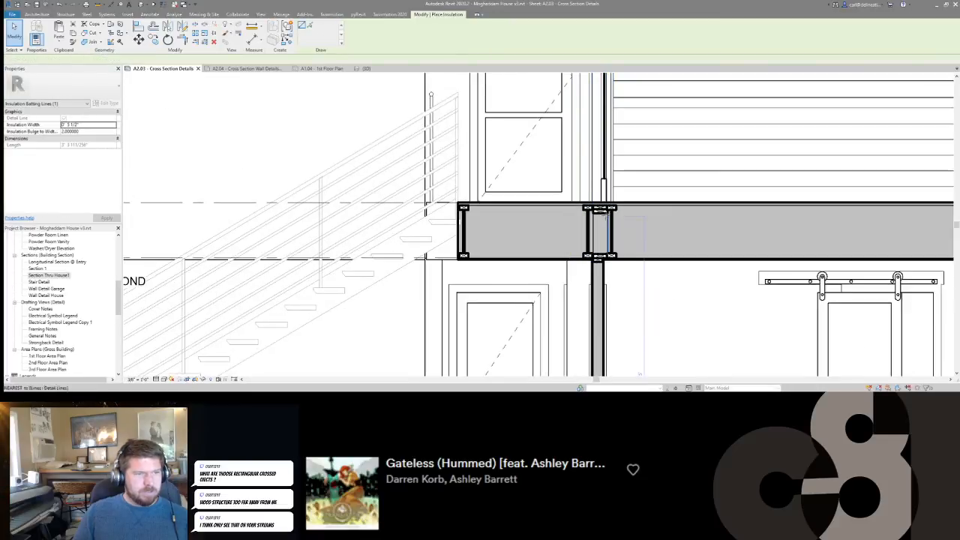
{"action": "left_click", "coordinate": [600, 214]}
{"action": "left_click", "coordinate": [600, 256]}
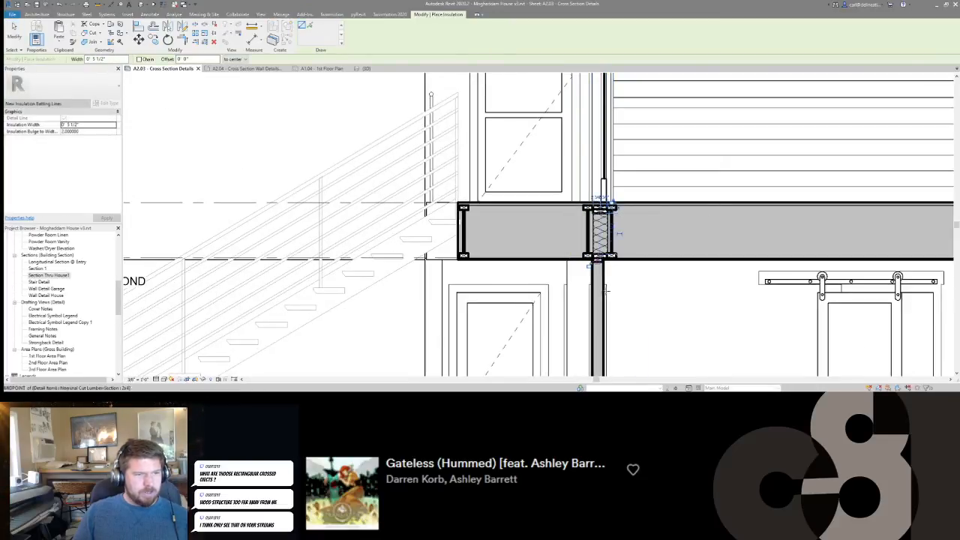
Draw 5 1/2" batt insulation horizontally along the underside of the 3rd floor across Guest Room 2.
{"action": "middle_click_drag", "start_coordinate": [614, 270], "coordinate": [606, 164]}
{"action": "scroll", "coordinate": [606, 164], "scroll_direction": "down", "scroll_amount": 6}
{"action": "scroll", "coordinate": [610, 145], "scroll_direction": "up", "scroll_amount": 4}
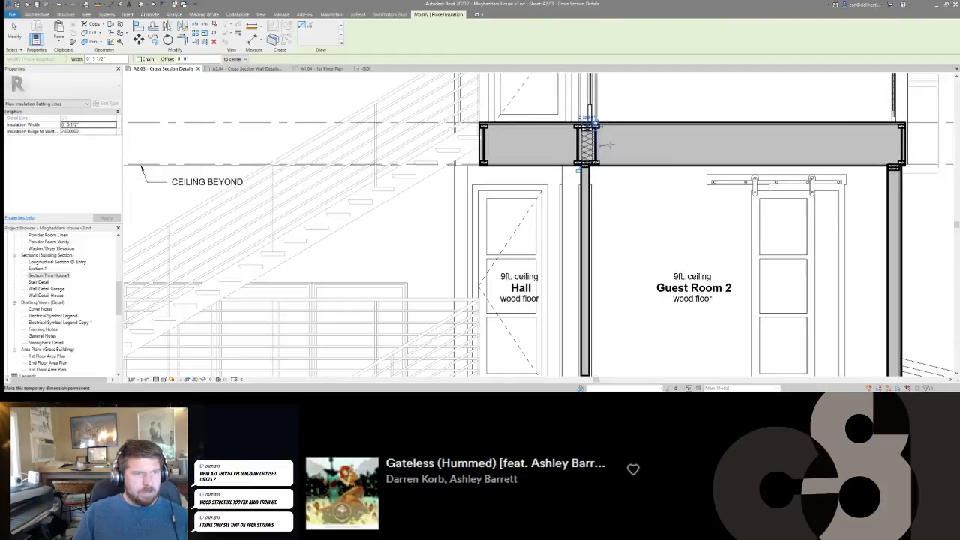
{"action": "left_click", "coordinate": [595, 125]}
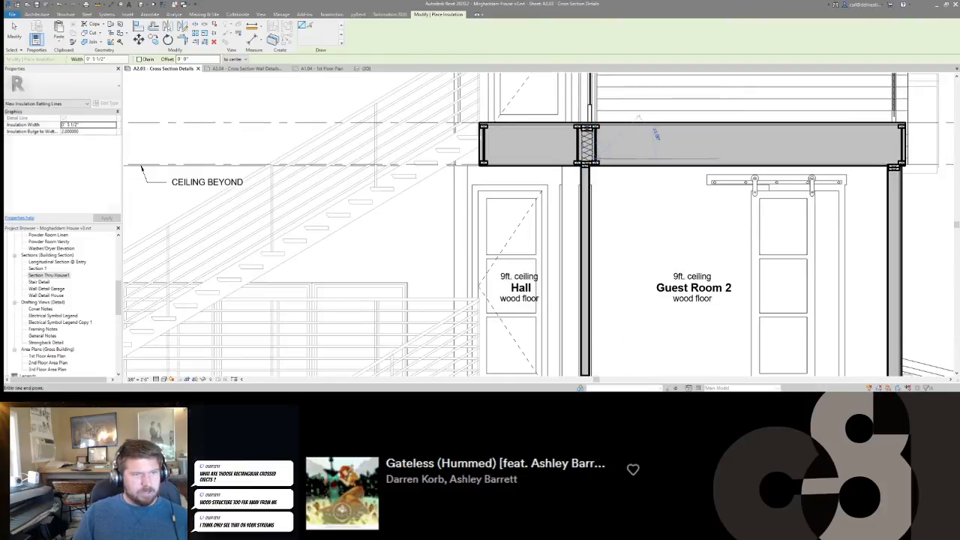
{"action": "scroll", "coordinate": [911, 242], "scroll_direction": "down", "scroll_amount": 3}
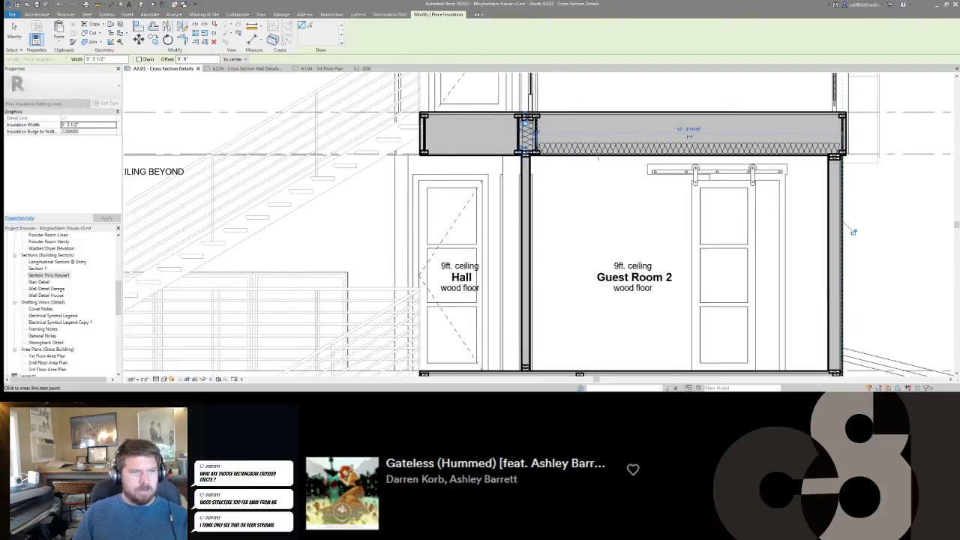
Draw 5 1/2" batt insulation down the full height of Guest Room 2's exterior wall.
{"action": "scroll", "coordinate": [731, 157], "scroll_direction": "up", "scroll_amount": 3}
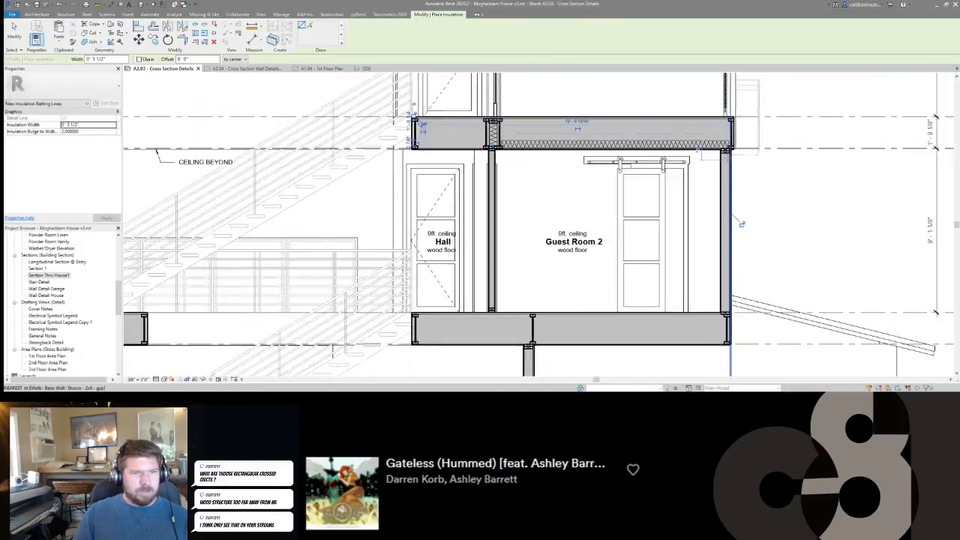
{"action": "left_click", "coordinate": [730, 150]}
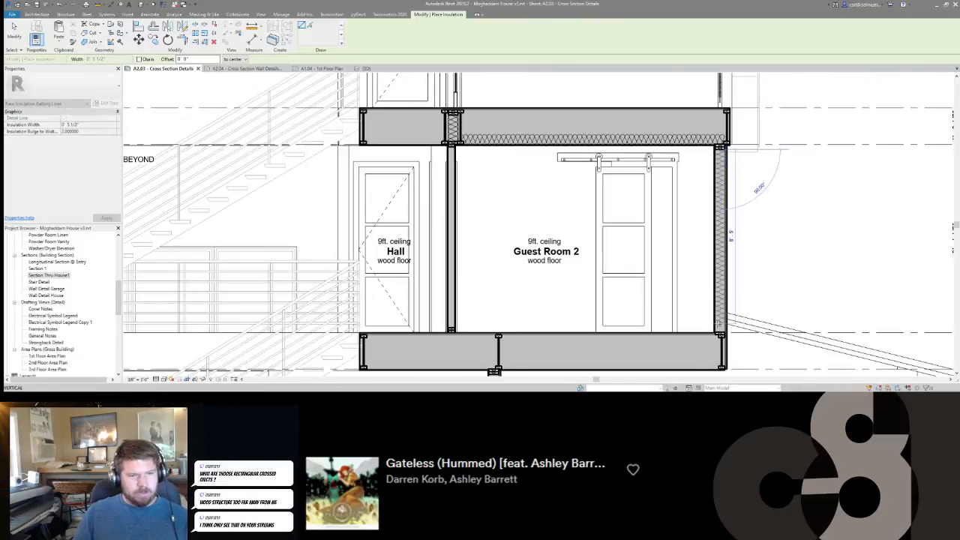
{"action": "left_click", "coordinate": [720, 335]}
{"action": "middle_click_drag", "start_coordinate": [719, 335], "coordinate": [738, 217]}
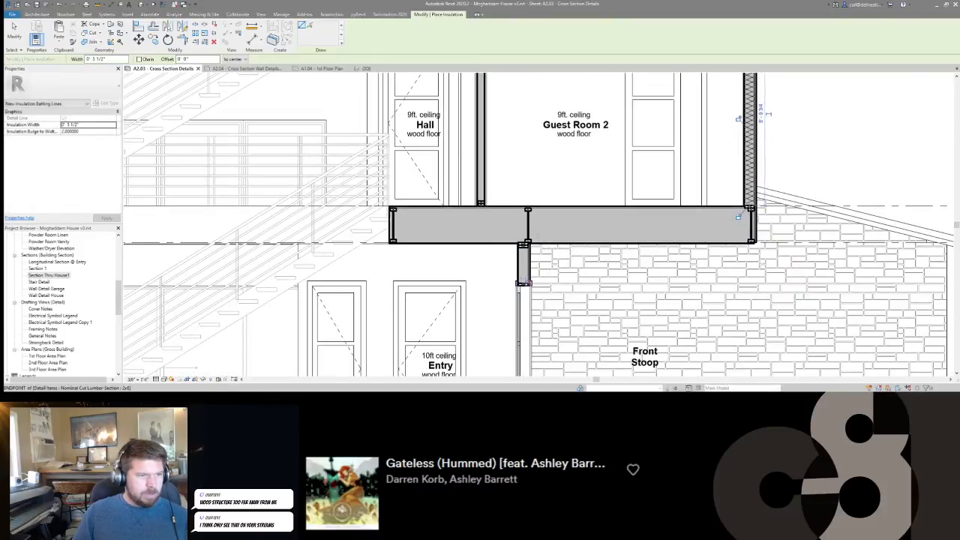
Draw 5 1/2" batt insulation up the header wall beside the Front Stoop and along the bottom of the floor above the stoop.
{"action": "left_click", "coordinate": [523, 283]}
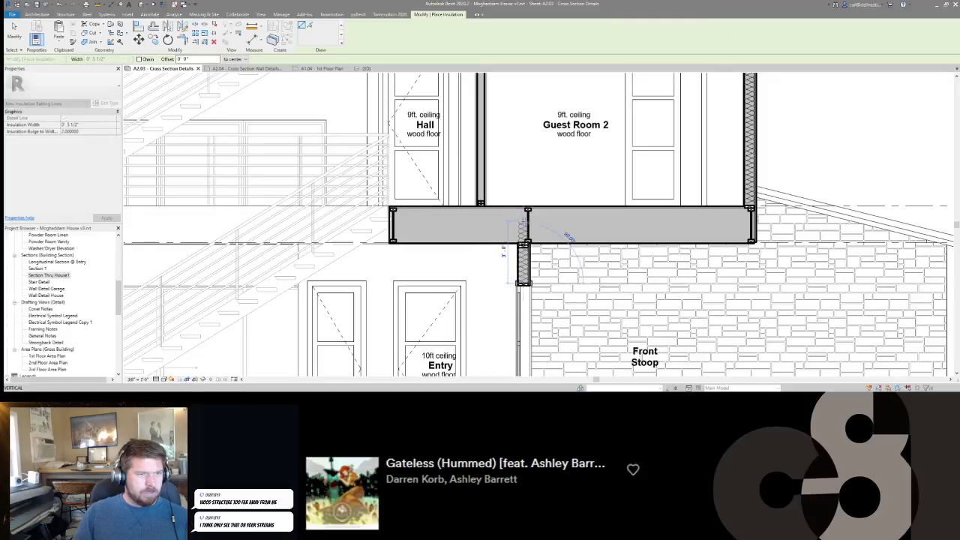
{"action": "left_click", "coordinate": [523, 237]}
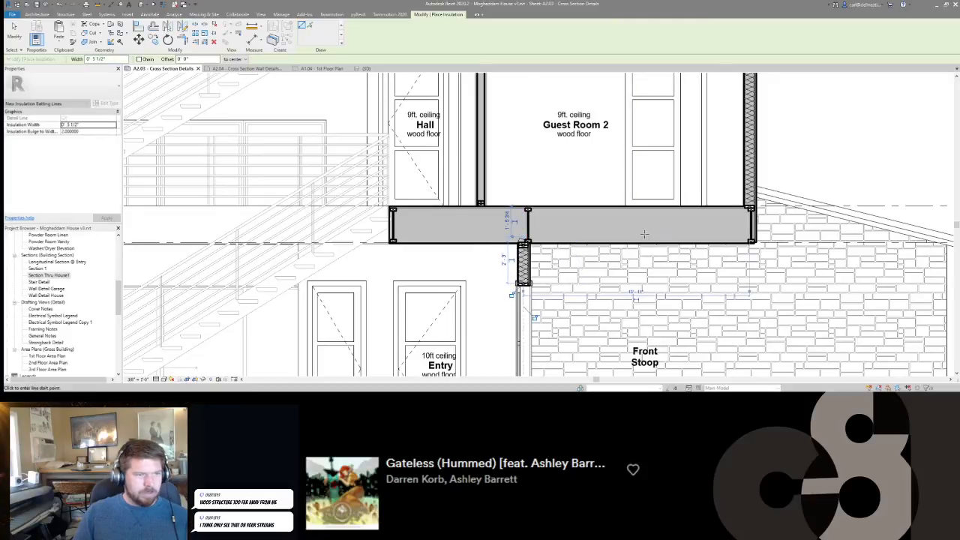
{"action": "left_click", "coordinate": [523, 239]}
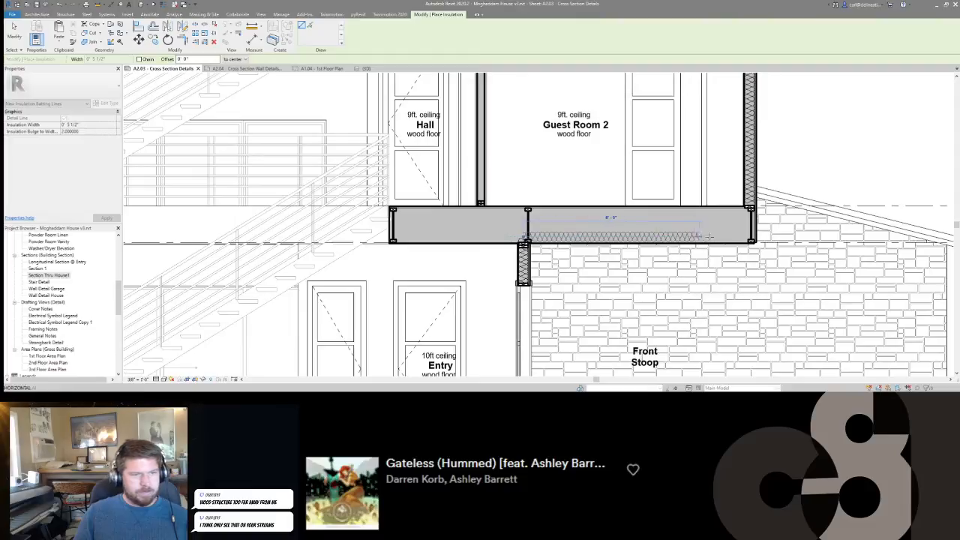
{"action": "left_click", "coordinate": [752, 237]}
{"action": "key", "text": "Escape"}
{"action": "key", "text": "Escape"}
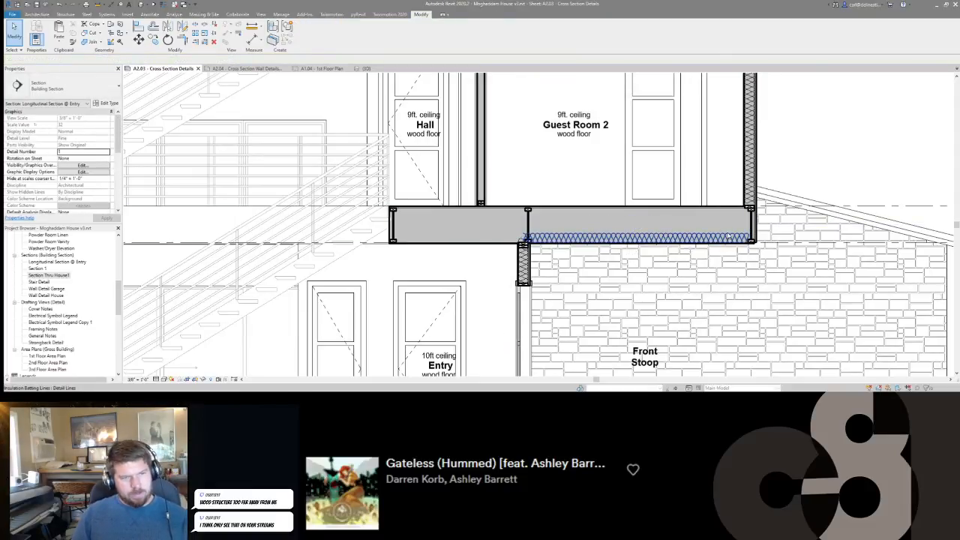
Trim the batt insulation in the floor above the Front Stoop and Guest Room 2's exterior wall insulation to a corner.
{"action": "left_click", "coordinate": [720, 239]}
{"action": "key", "text": "t"}
{"action": "key", "text": "r"}
{"action": "left_click", "coordinate": [737, 235]}
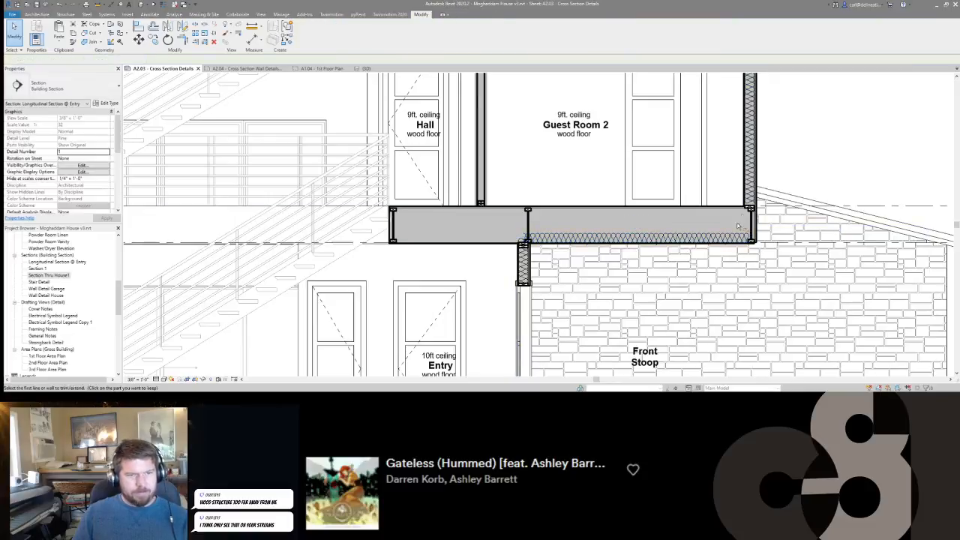
{"action": "key", "text": "Escape"}
{"action": "key", "text": "Escape"}
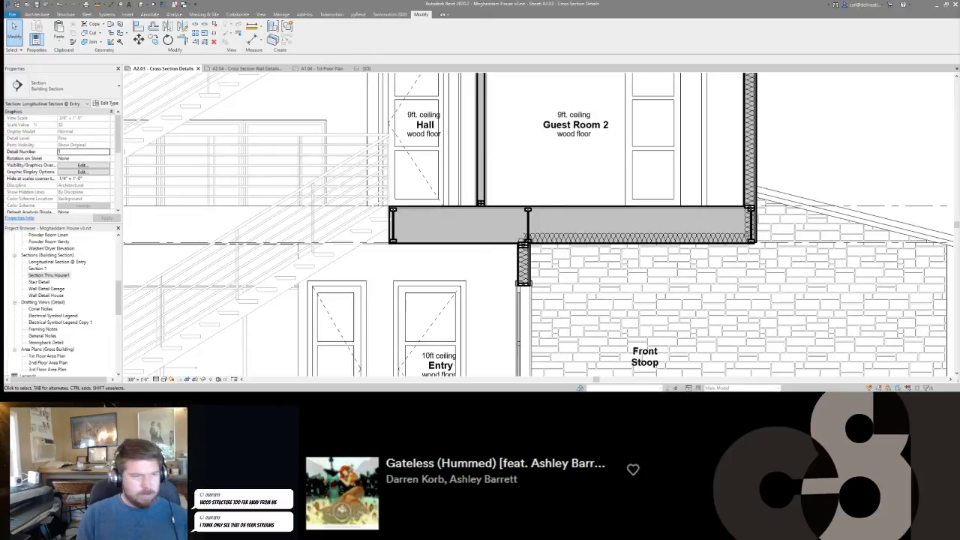
Examine the batt insulation and framing across the section's roof, walls and 3rd floor for missing pieces.
{"action": "scroll", "coordinate": [536, 199], "scroll_direction": "down", "scroll_amount": 4}
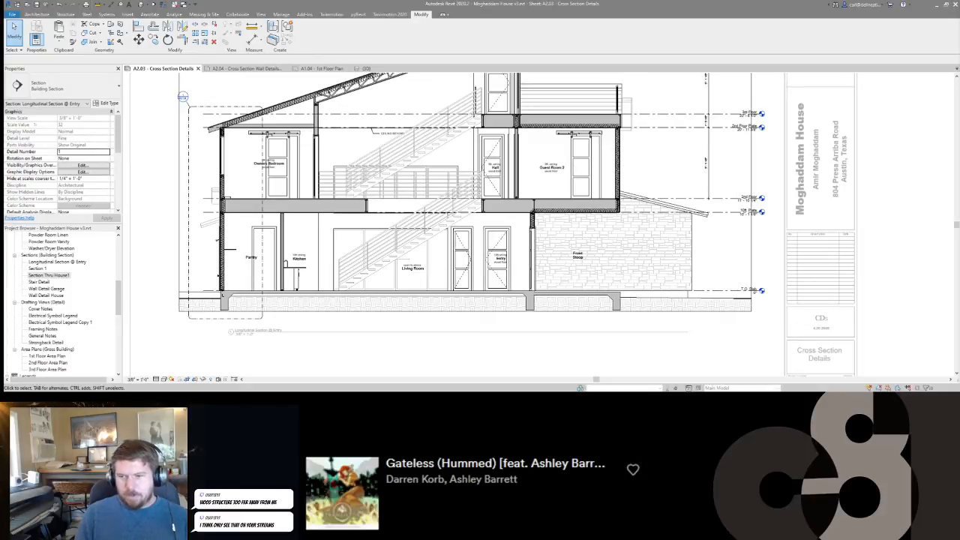
{"action": "scroll", "coordinate": [402, 240], "scroll_direction": "up", "scroll_amount": 1}
{"action": "middle_click_drag", "start_coordinate": [386, 281], "coordinate": [527, 230]}
{"action": "middle_click_drag", "start_coordinate": [394, 261], "coordinate": [390, 260]}
{"action": "middle_click_drag", "start_coordinate": [544, 166], "coordinate": [521, 270]}
{"action": "scroll", "coordinate": [548, 126], "scroll_direction": "up", "scroll_amount": 1}
{"action": "middle_click_drag", "start_coordinate": [547, 126], "coordinate": [499, 172]}
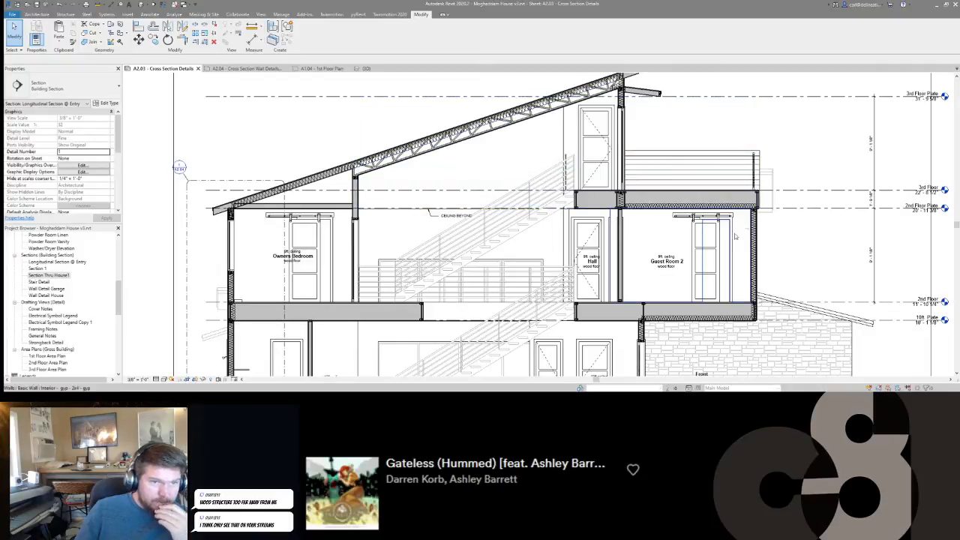
{"action": "scroll", "coordinate": [636, 199], "scroll_direction": "up", "scroll_amount": 2}
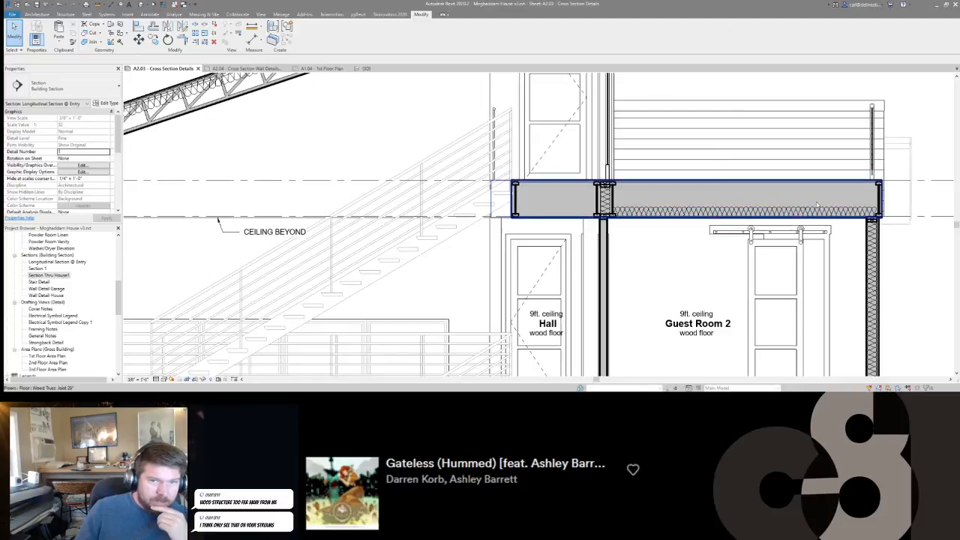
{"action": "middle_click_drag", "start_coordinate": [819, 205], "coordinate": [622, 222]}
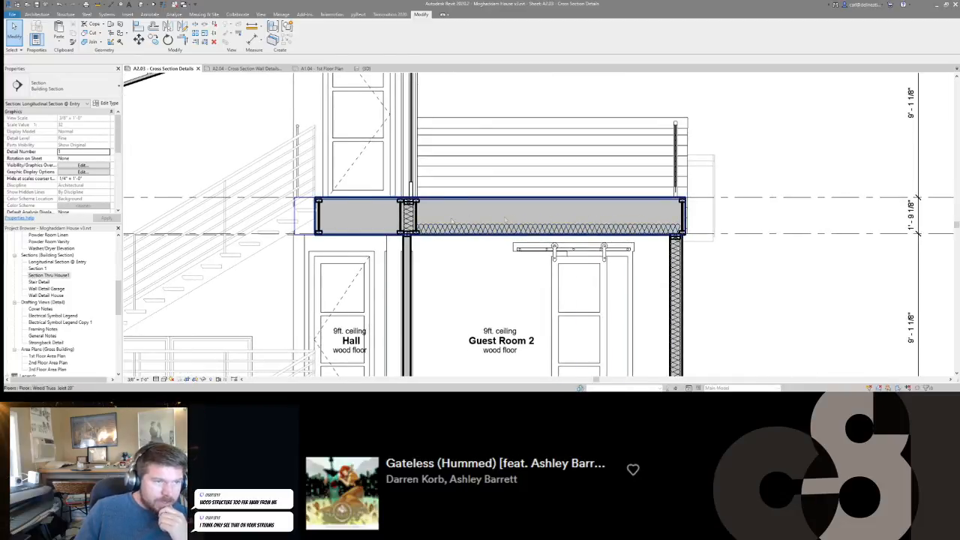
{"action": "scroll", "coordinate": [451, 220], "scroll_direction": "down", "scroll_amount": 3}
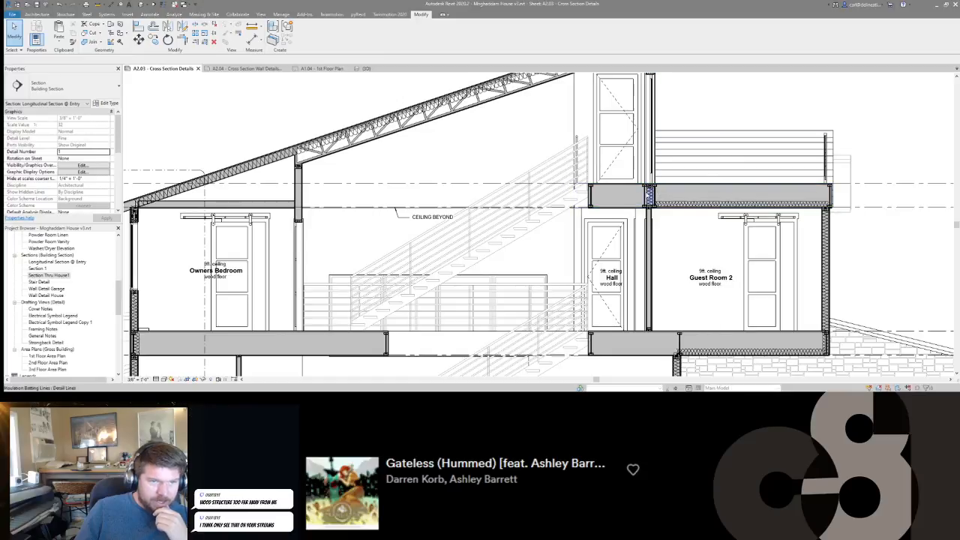
{"action": "scroll", "coordinate": [697, 201], "scroll_direction": "up", "scroll_amount": 3}
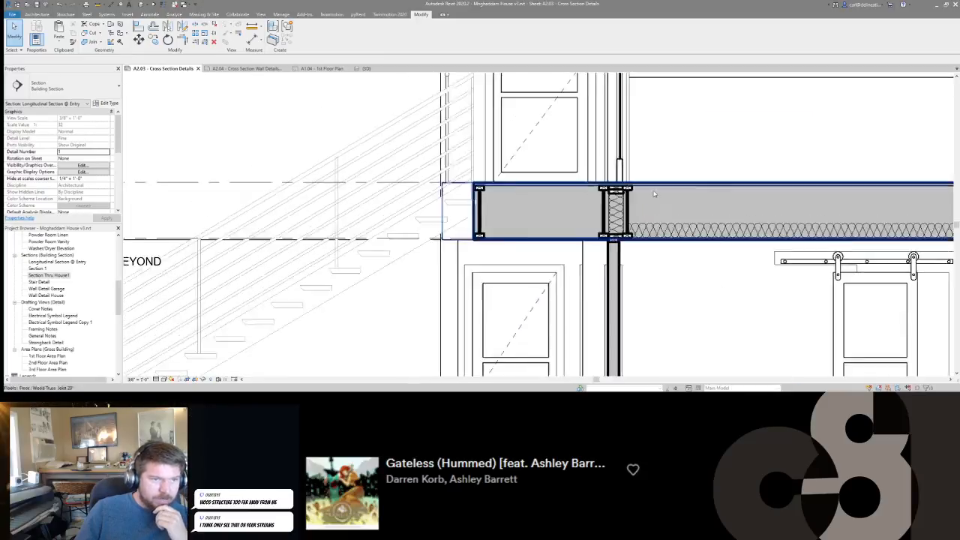
{"action": "middle_click_drag", "start_coordinate": [806, 213], "coordinate": [655, 221]}
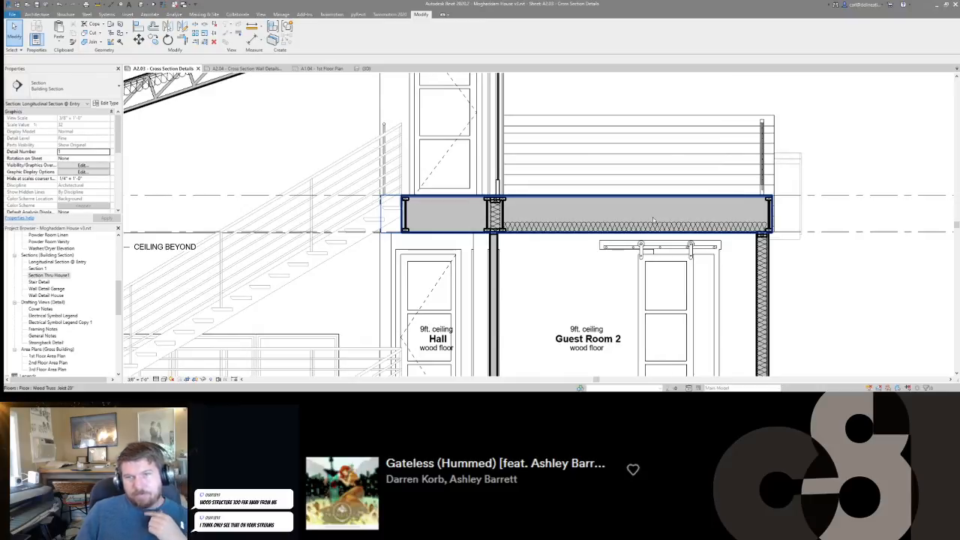
{"action": "middle_click_drag", "start_coordinate": [533, 202], "coordinate": [718, 198]}
{"action": "scroll", "coordinate": [716, 200], "scroll_direction": "down", "scroll_amount": 5}
Deactivate the section viewport and review the whole drawing on sheet A2.03.
{"action": "key", "text": "d"}
{"action": "key", "text": "v"}
{"action": "scroll", "coordinate": [592, 211], "scroll_direction": "down", "scroll_amount": 3}
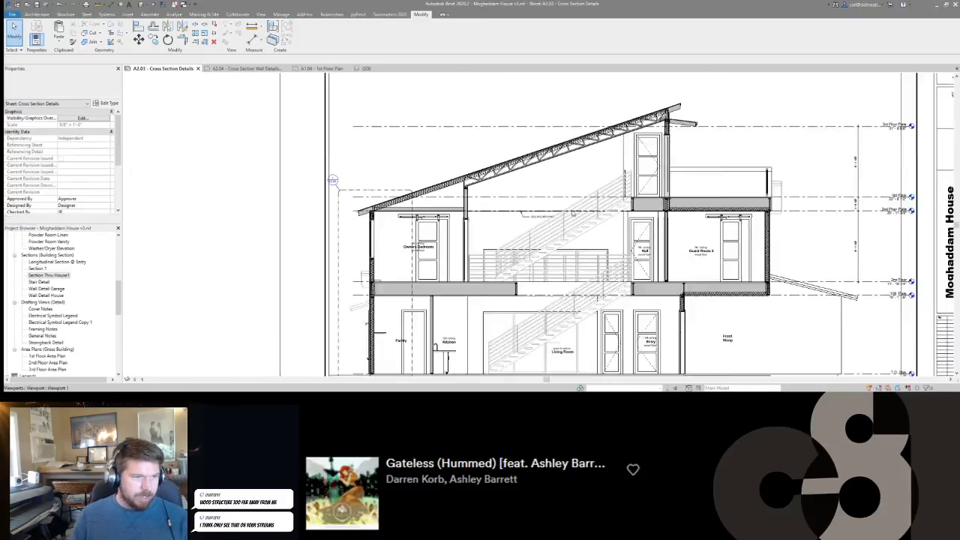
{"action": "middle_click_drag", "start_coordinate": [608, 220], "coordinate": [605, 165]}
{"action": "scroll", "coordinate": [446, 204], "scroll_direction": "up", "scroll_amount": 4}
{"action": "scroll", "coordinate": [446, 203], "scroll_direction": "down", "scroll_amount": 3}
{"action": "scroll", "coordinate": [749, 247], "scroll_direction": "down", "scroll_amount": 3}
{"action": "scroll", "coordinate": [537, 225], "scroll_direction": "up", "scroll_amount": 6}
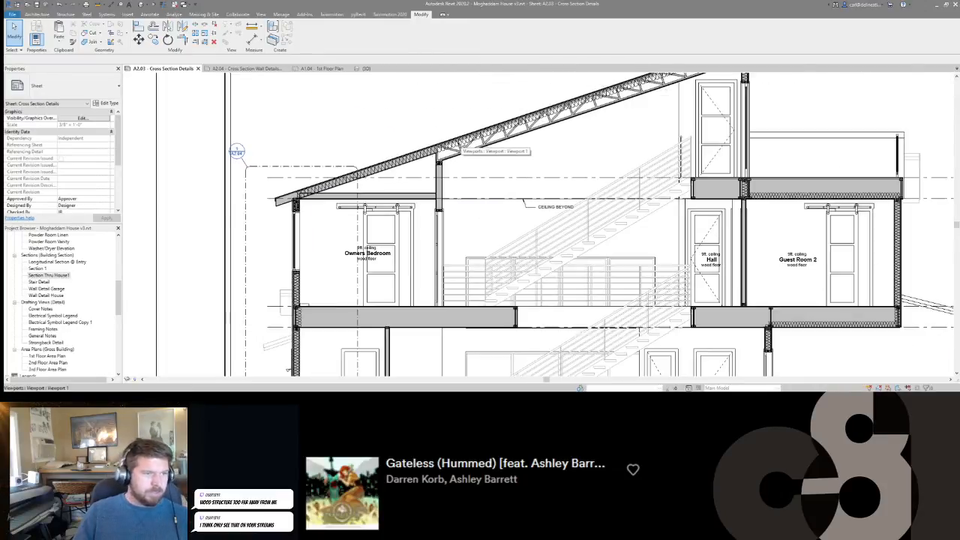
Activate the section viewport and hide the unwanted element near the top of the stair by the 3rd floor.
{"action": "double_click", "coordinate": [537, 213]}
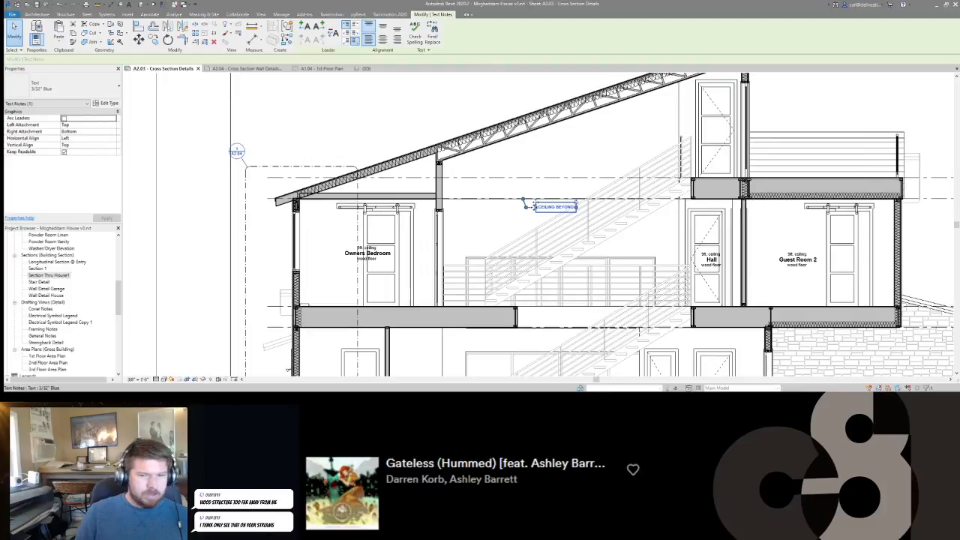
{"action": "scroll", "coordinate": [535, 211], "scroll_direction": "down", "scroll_amount": 3}
{"action": "double_click", "coordinate": [527, 197]}
{"action": "middle_click_drag", "start_coordinate": [527, 198], "coordinate": [510, 181]}
{"action": "scroll", "coordinate": [510, 181], "scroll_direction": "down", "scroll_amount": 2}
{"action": "scroll", "coordinate": [600, 155], "scroll_direction": "up", "scroll_amount": 7}
{"action": "double_click", "coordinate": [566, 149]}
{"action": "left_click", "coordinate": [566, 150]}
{"action": "key", "text": "e"}
{"action": "key", "text": "h"}
Check the stairs and lower floors of the section, and deactivate the viewport to return to the sheet.
{"action": "scroll", "coordinate": [566, 150], "scroll_direction": "down", "scroll_amount": 5}
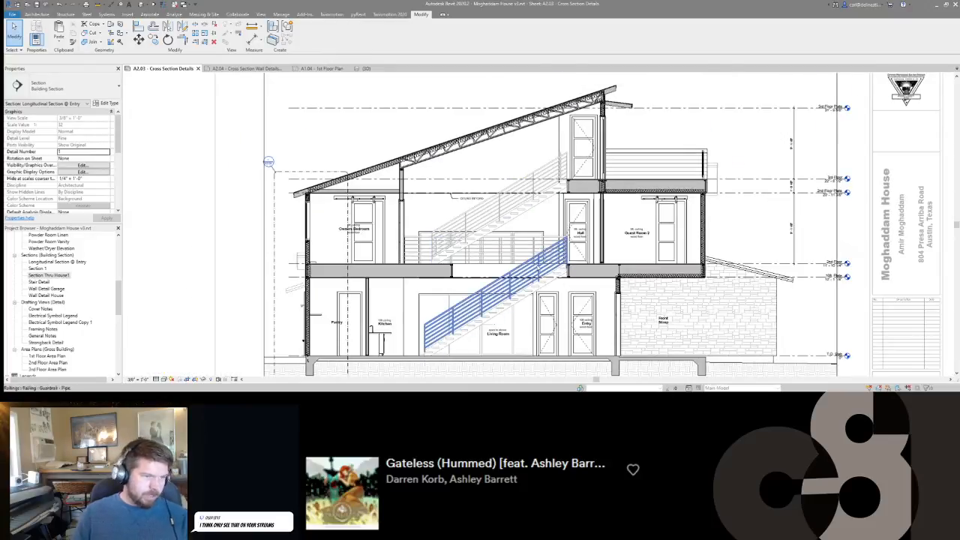
{"action": "scroll", "coordinate": [557, 177], "scroll_direction": "up", "scroll_amount": 4}
{"action": "scroll", "coordinate": [557, 178], "scroll_direction": "up", "scroll_amount": 3}
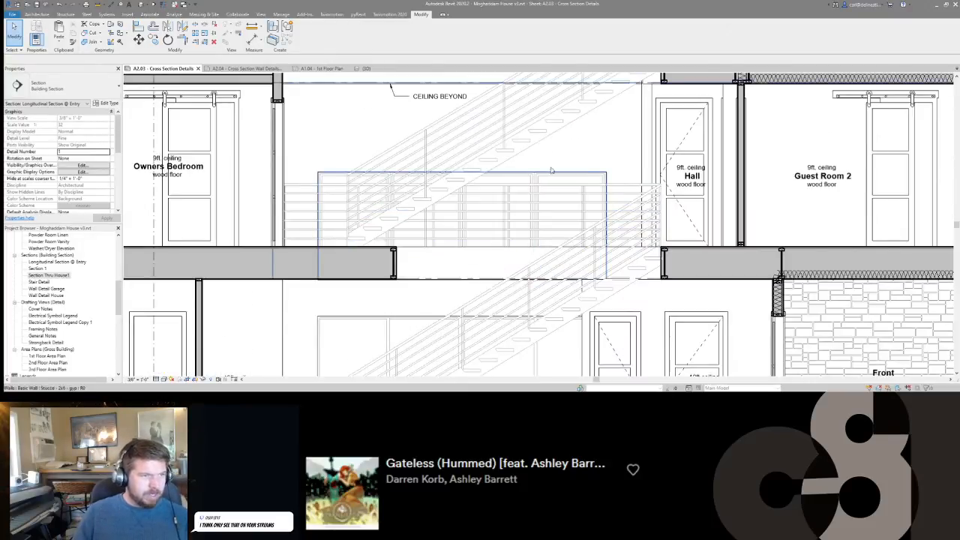
{"action": "scroll", "coordinate": [557, 177], "scroll_direction": "down", "scroll_amount": 2}
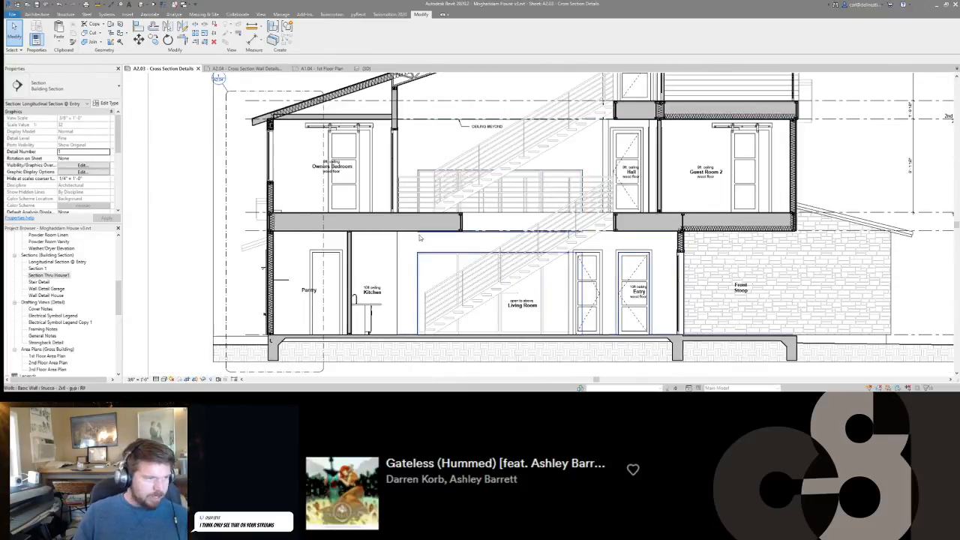
{"action": "scroll", "coordinate": [619, 270], "scroll_direction": "down", "scroll_amount": 4}
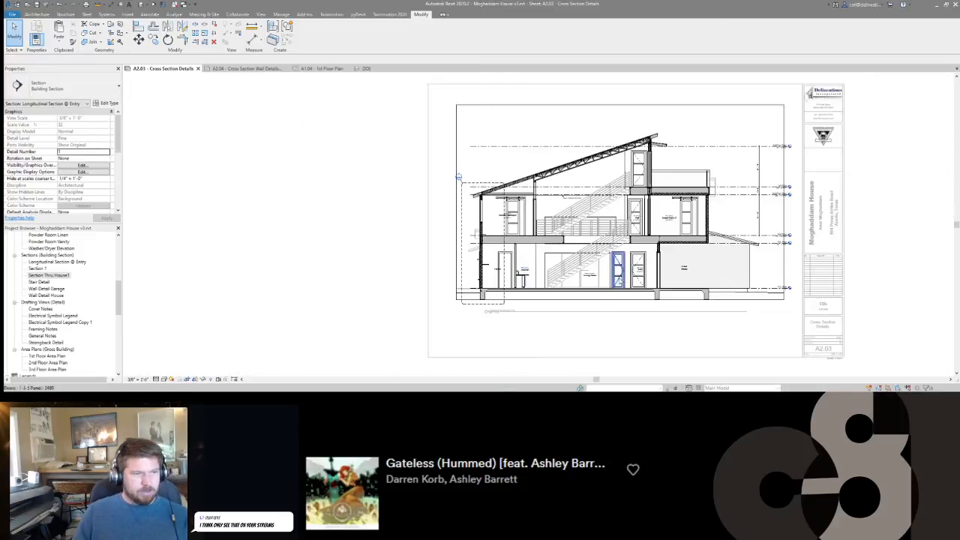
{"action": "scroll", "coordinate": [619, 279], "scroll_direction": "up", "scroll_amount": 3}
{"action": "scroll", "coordinate": [493, 281], "scroll_direction": "down", "scroll_amount": 4}
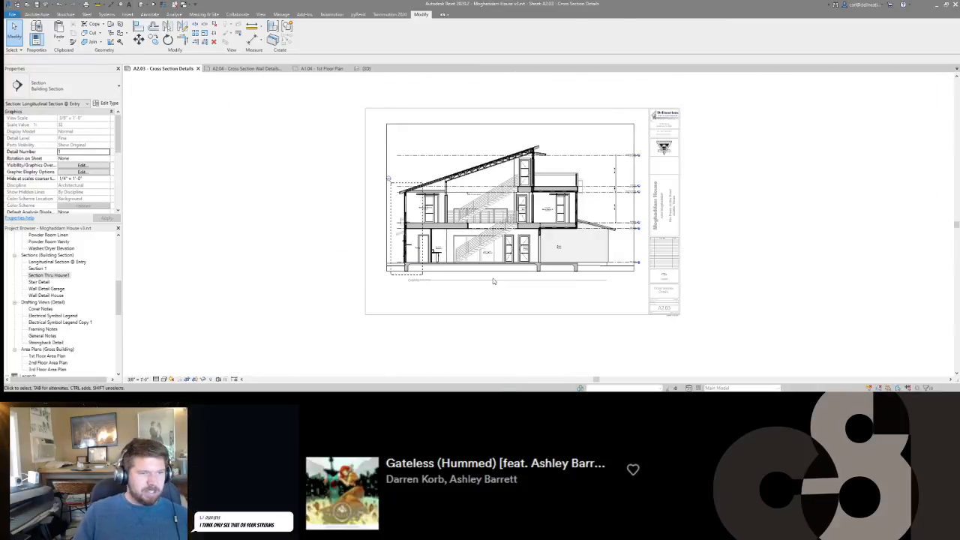
{"action": "key", "text": "d"}
{"action": "key", "text": "v"}
{"action": "scroll", "coordinate": [480, 204], "scroll_direction": "down", "scroll_amount": 1}
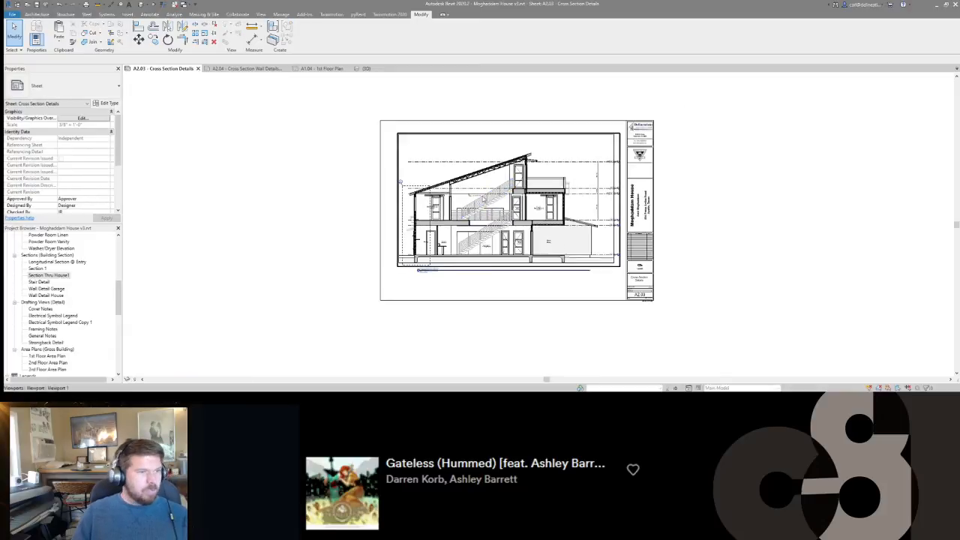
Nudge the Longitudinal Section viewport up past the sheet's upper edge.
{"action": "left_click", "coordinate": [480, 203]}
{"action": "key", "text": "Up"}
{"action": "key", "text": "Up"}
{"action": "key", "text": "Up"}
{"action": "key", "text": "Up"}
{"action": "key", "text": "Up"}
{"action": "key", "text": "Escape"}
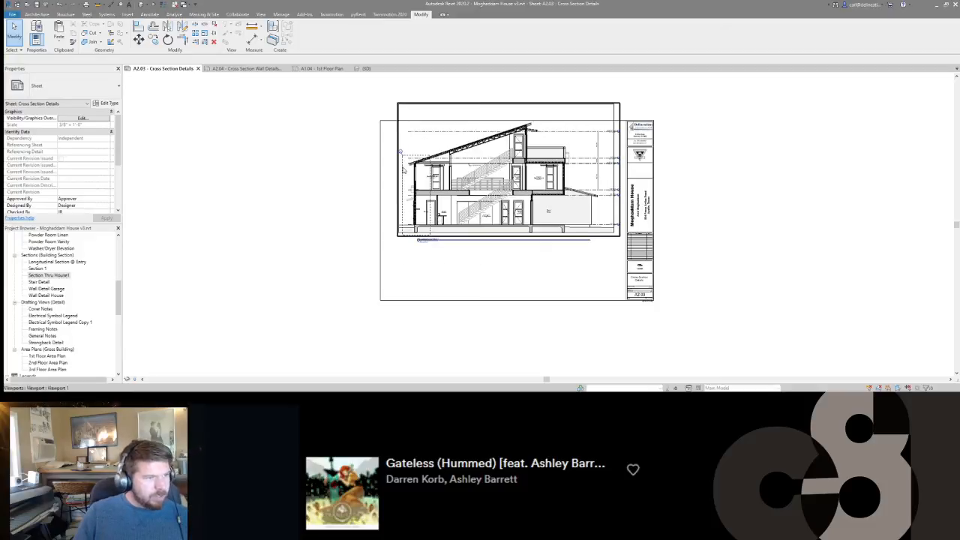
Nudge the Longitudinal Section viewport slightly down and toward the title block to free space beside it.
{"action": "left_click", "coordinate": [559, 183]}
{"action": "key", "text": "shift+Left"}
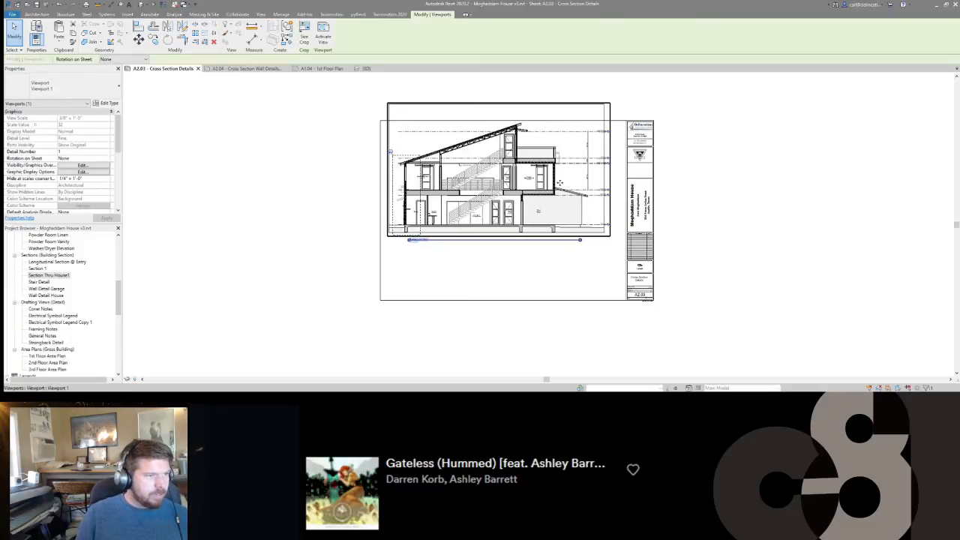
{"action": "key", "text": "shift+Down"}
{"action": "key", "text": "shift+Right"}
{"action": "key", "text": "shift+Left"}
{"action": "key", "text": "shift+Right"}
{"action": "key", "text": "shift+Right"}
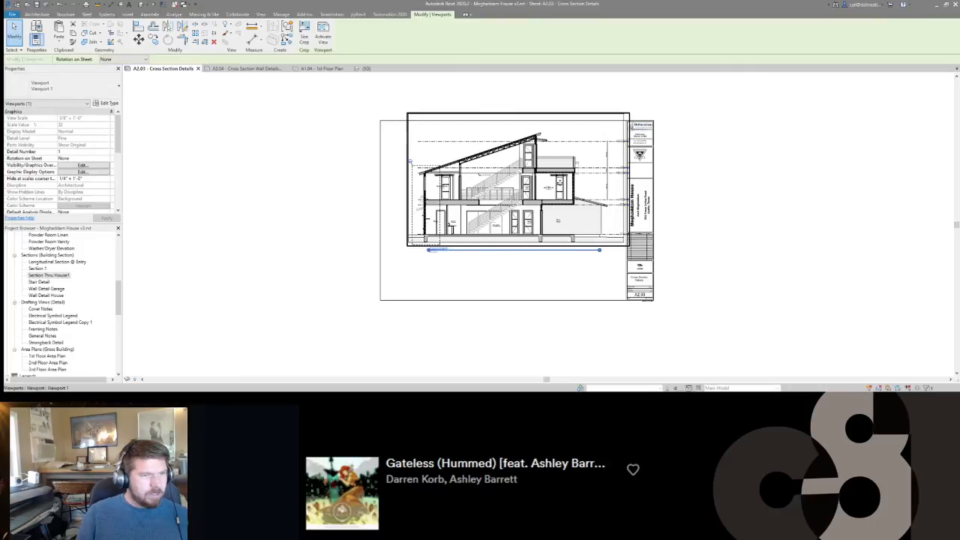
{"action": "key", "text": "shift+Right"}
{"action": "key", "text": "shift+Left"}
{"action": "key", "text": "shift+Right"}
{"action": "key", "text": "Escape"}
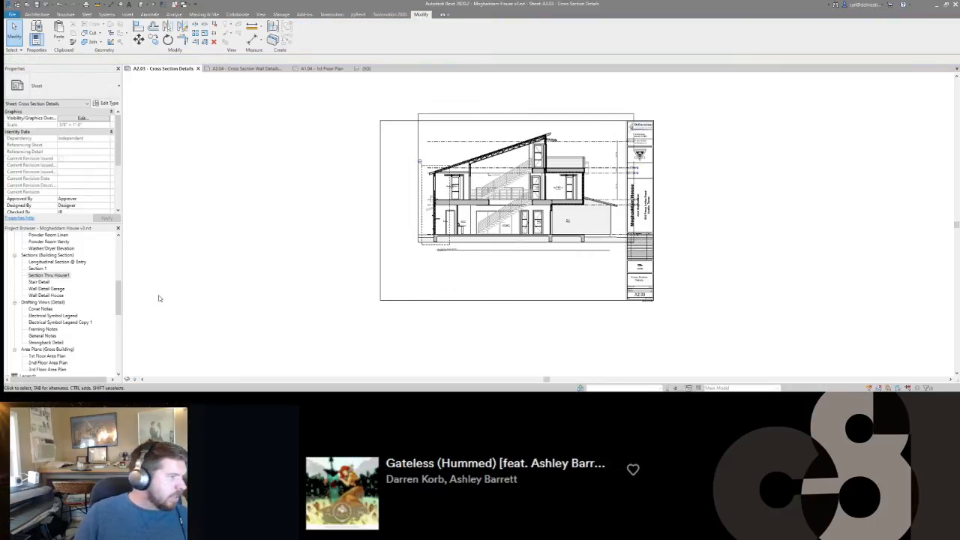
Try placing the Wall Detail House section along the left edge of sheet A2.03, and delete its viewport.
{"action": "scroll", "coordinate": [37, 306], "scroll_direction": "down", "scroll_amount": 10}
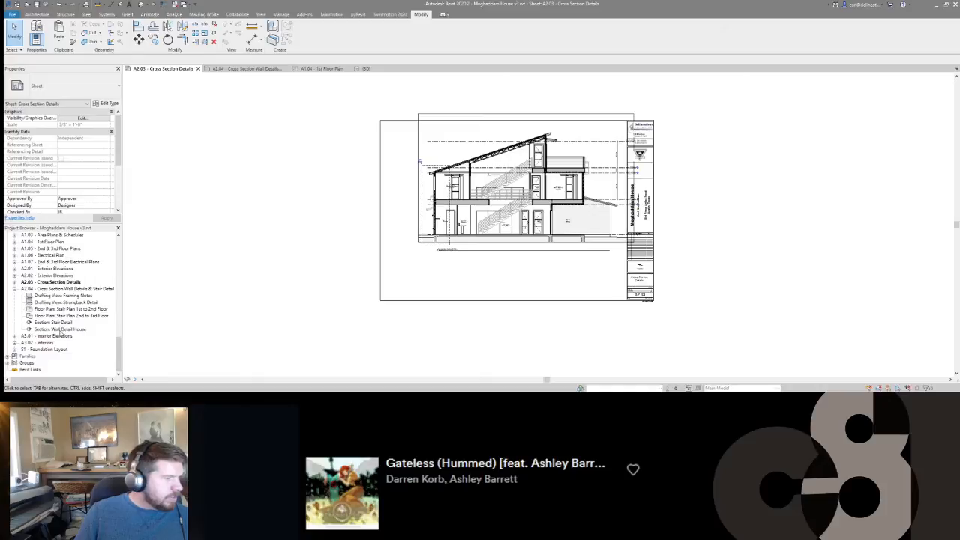
{"action": "left_click_drag", "start_coordinate": [60, 330], "coordinate": [412, 199]}
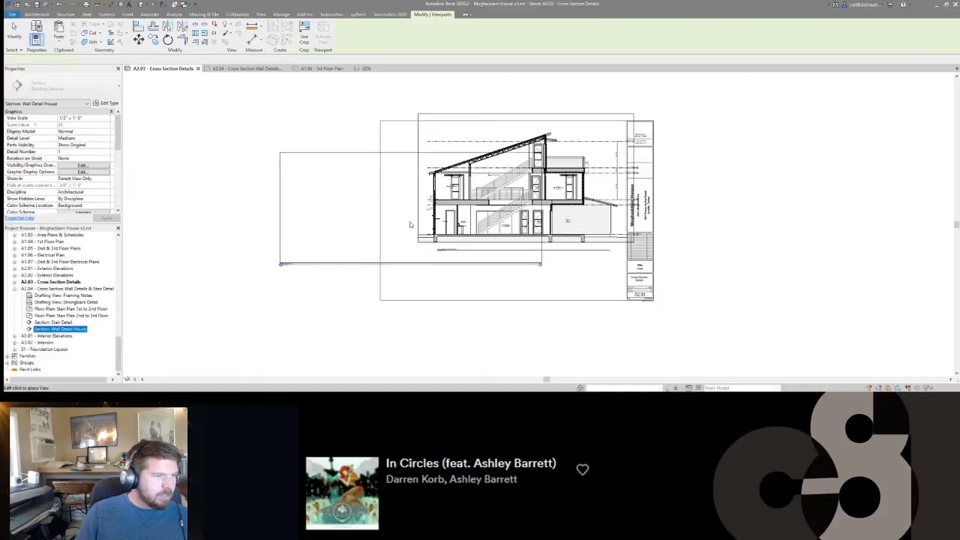
{"action": "left_click", "coordinate": [407, 253]}
{"action": "left_click_drag", "start_coordinate": [313, 233], "coordinate": [415, 253]}
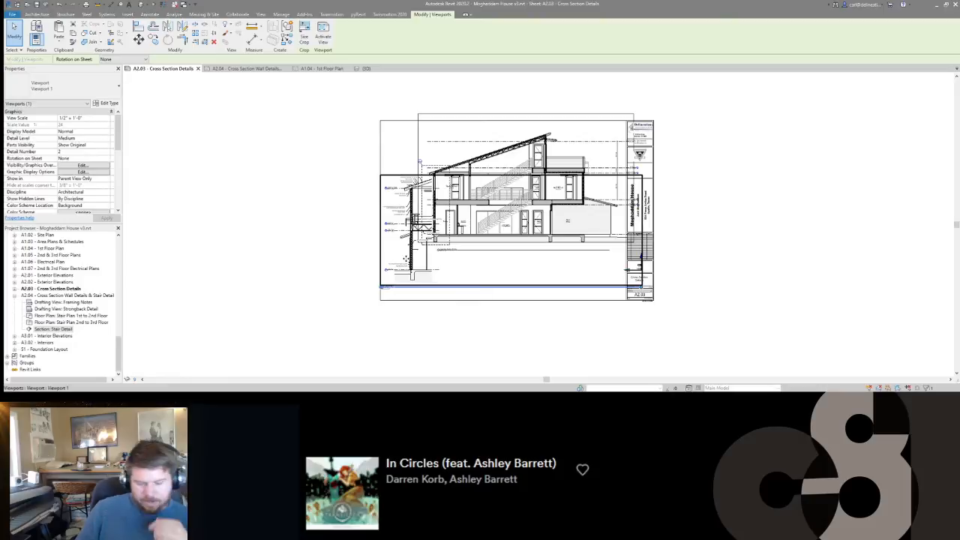
{"action": "key", "text": "Delete"}
Nudge the Longitudinal Section viewport left and down until it sits centered within the sheet beside the title block.
{"action": "scroll", "coordinate": [408, 261], "scroll_direction": "up", "scroll_amount": 4}
{"action": "left_click", "coordinate": [472, 245]}
{"action": "middle_click_drag", "start_coordinate": [479, 261], "coordinate": [424, 300]}
{"action": "scroll", "coordinate": [424, 300], "scroll_direction": "down", "scroll_amount": 3}
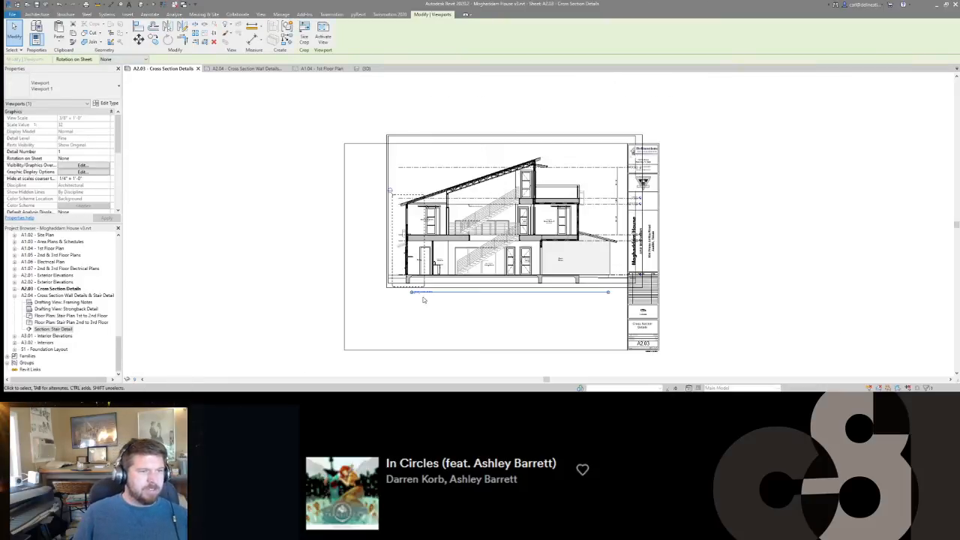
{"action": "key", "text": "shift+Down"}
{"action": "key", "text": "shift+Left"}
{"action": "key", "text": "shift+Left"}
{"action": "key", "text": "shift+Down"}
{"action": "key", "text": "shift+Down"}
{"action": "key", "text": "shift+Right"}
{"action": "key", "text": "shift+Left"}
{"action": "key", "text": "Down"}
{"action": "key", "text": "Down"}
{"action": "key", "text": "Down"}
{"action": "key", "text": "Escape"}
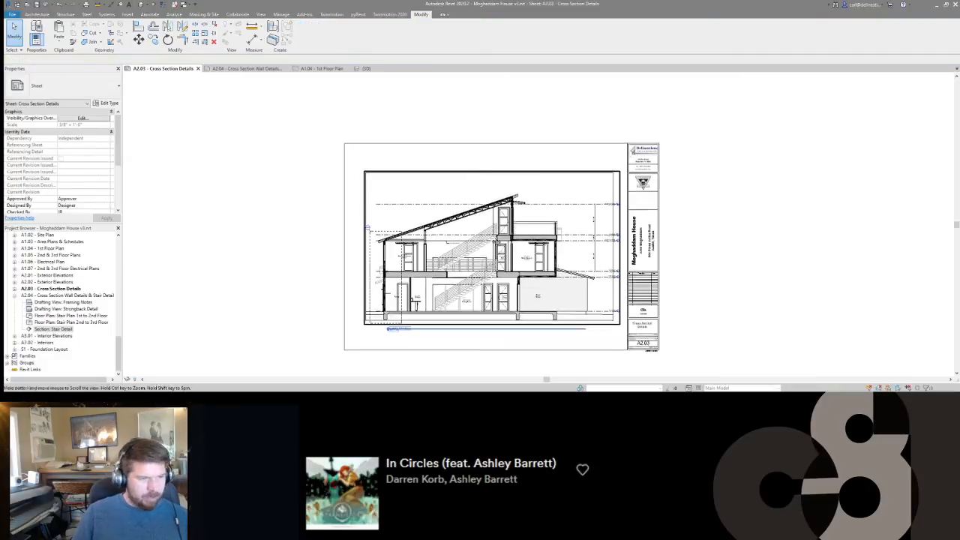
Examine the Longitudinal Section's view title and its extension line beneath the drawing.
{"action": "scroll", "coordinate": [386, 290], "scroll_direction": "up", "scroll_amount": 1}
{"action": "scroll", "coordinate": [420, 285], "scroll_direction": "up", "scroll_amount": 3}
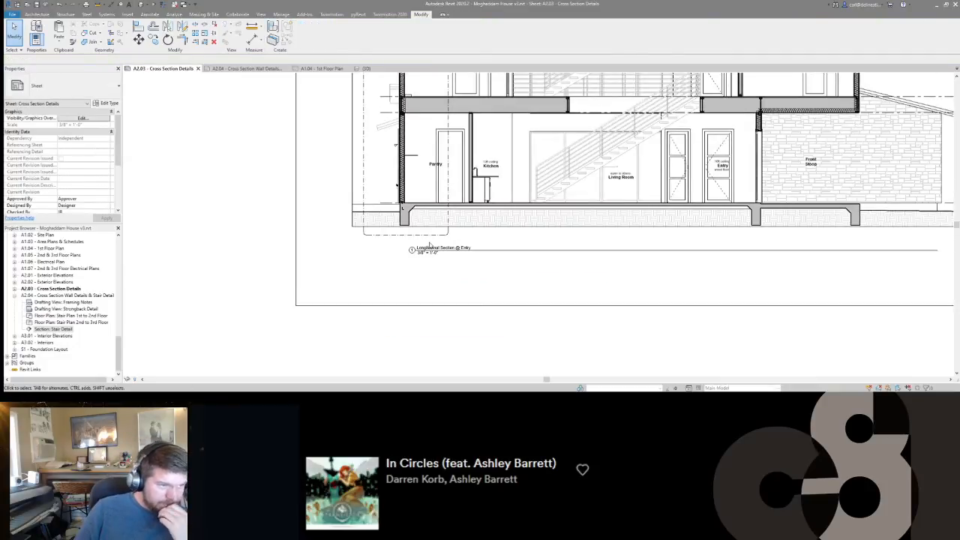
{"action": "left_click", "coordinate": [431, 247]}
{"action": "scroll", "coordinate": [390, 281], "scroll_direction": "down", "scroll_amount": 4}
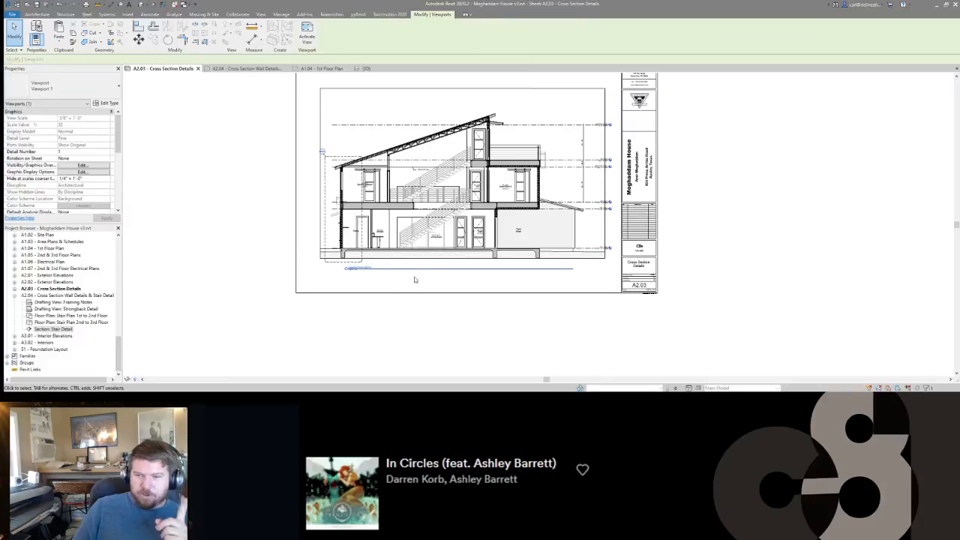
{"action": "left_click", "coordinate": [403, 228]}
{"action": "left_click", "coordinate": [392, 298]}
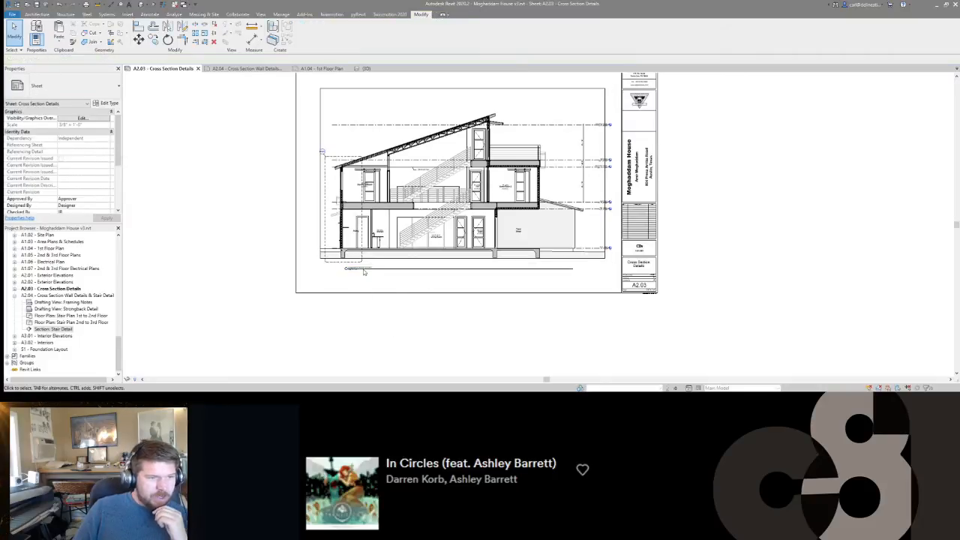
{"action": "left_click", "coordinate": [363, 270]}
{"action": "scroll", "coordinate": [439, 271], "scroll_direction": "up", "scroll_amount": 3}
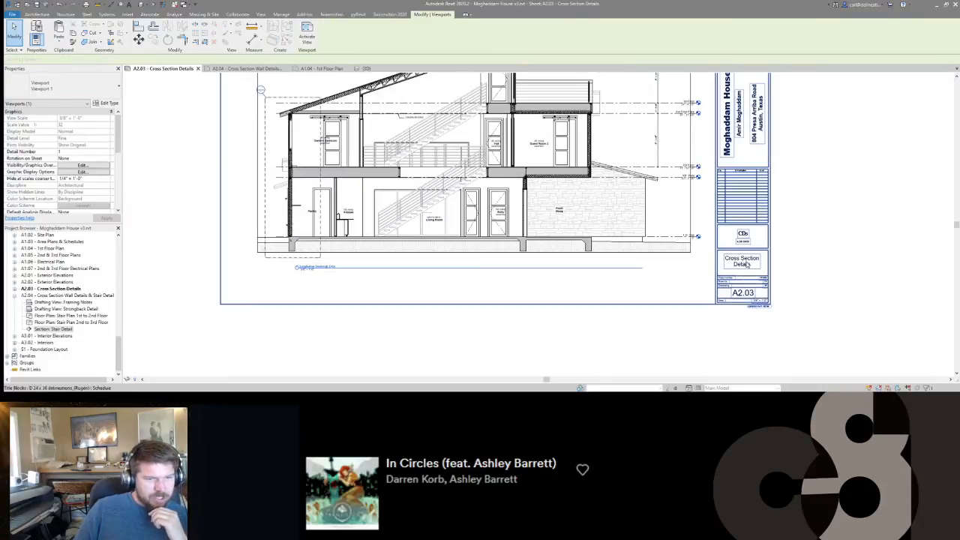
{"action": "left_click", "coordinate": [824, 271]}
Enter the drafter's initials in the Drawn By field of sheet A2.03's title block.
{"action": "scroll", "coordinate": [777, 291], "scroll_direction": "up", "scroll_amount": 3}
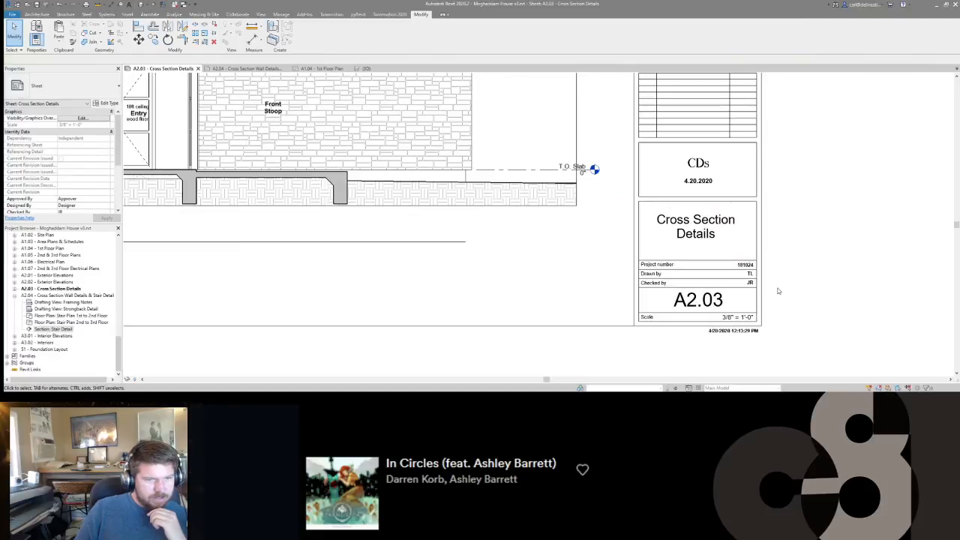
{"action": "scroll", "coordinate": [778, 291], "scroll_direction": "down", "scroll_amount": 4}
{"action": "scroll", "coordinate": [778, 290], "scroll_direction": "up", "scroll_amount": 4}
{"action": "scroll", "coordinate": [778, 291], "scroll_direction": "down", "scroll_amount": 1}
{"action": "double_click", "coordinate": [757, 278]}
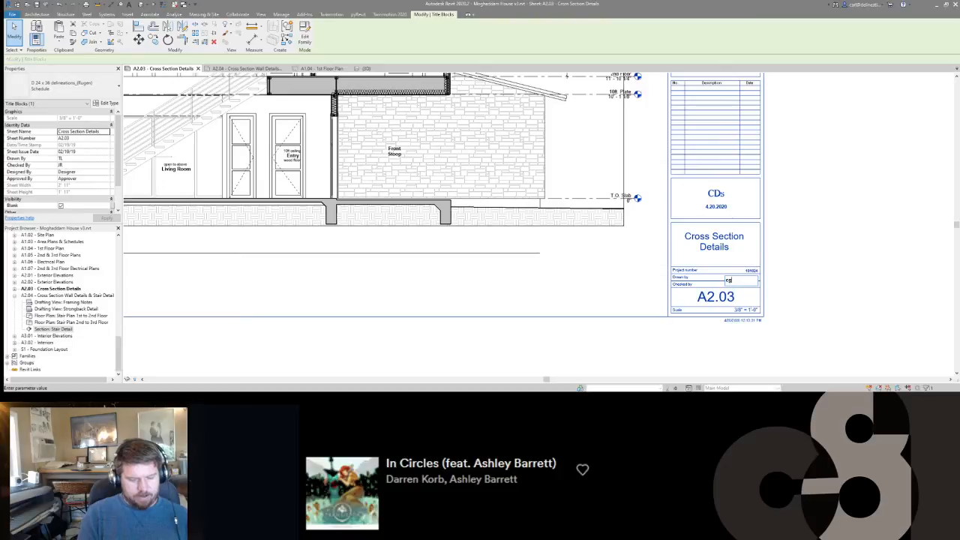
{"action": "type", "text": "cjg"}
{"action": "key", "text": "Return"}
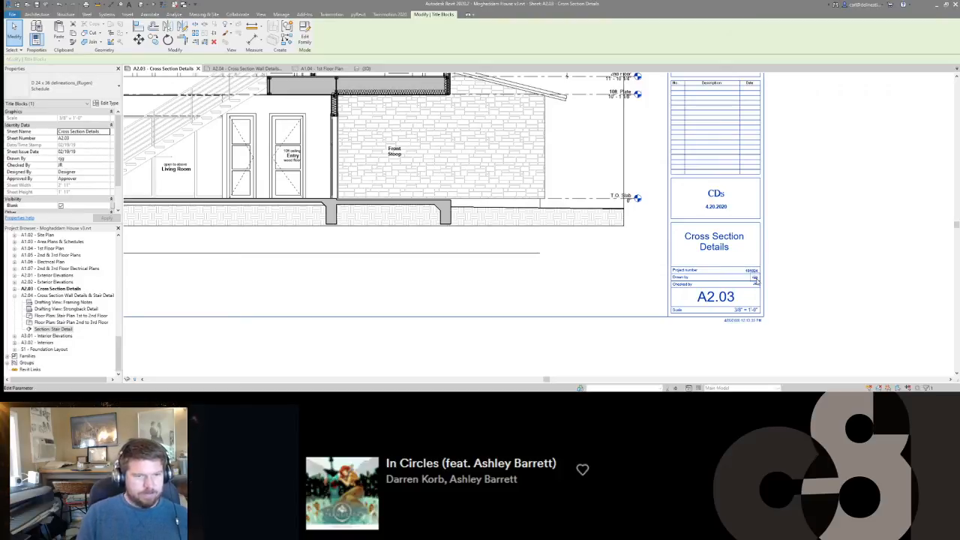
{"action": "scroll", "coordinate": [756, 279], "scroll_direction": "up", "scroll_amount": 3}
{"action": "left_click", "coordinate": [797, 260]}
{"action": "scroll", "coordinate": [796, 259], "scroll_direction": "up", "scroll_amount": 5}
{"action": "scroll", "coordinate": [759, 302], "scroll_direction": "down", "scroll_amount": 5}
{"action": "scroll", "coordinate": [674, 297], "scroll_direction": "down", "scroll_amount": 6}
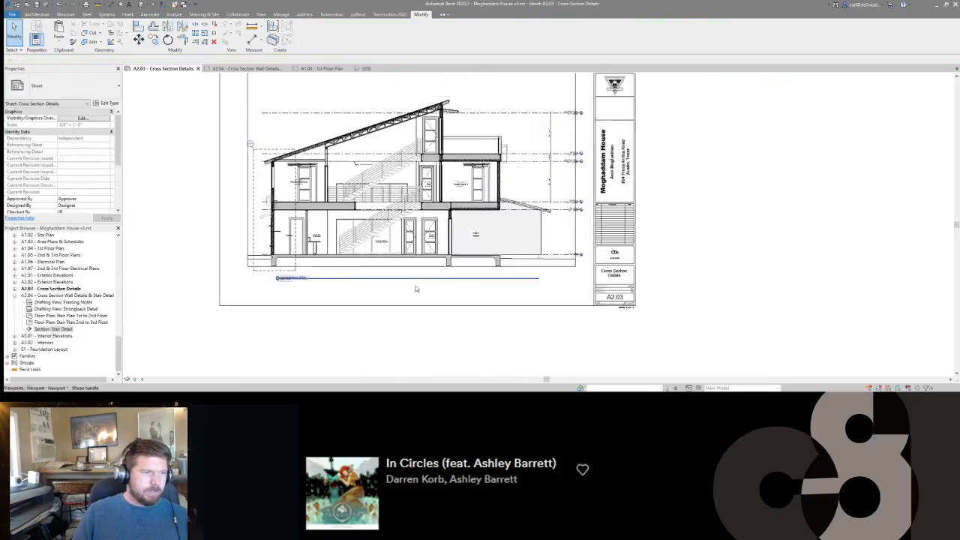
Open sheets A1.01 Cover Sheet and A1.02 Site Plan to check their title blocks.
{"action": "scroll", "coordinate": [40, 247], "scroll_direction": "up", "scroll_amount": 2}
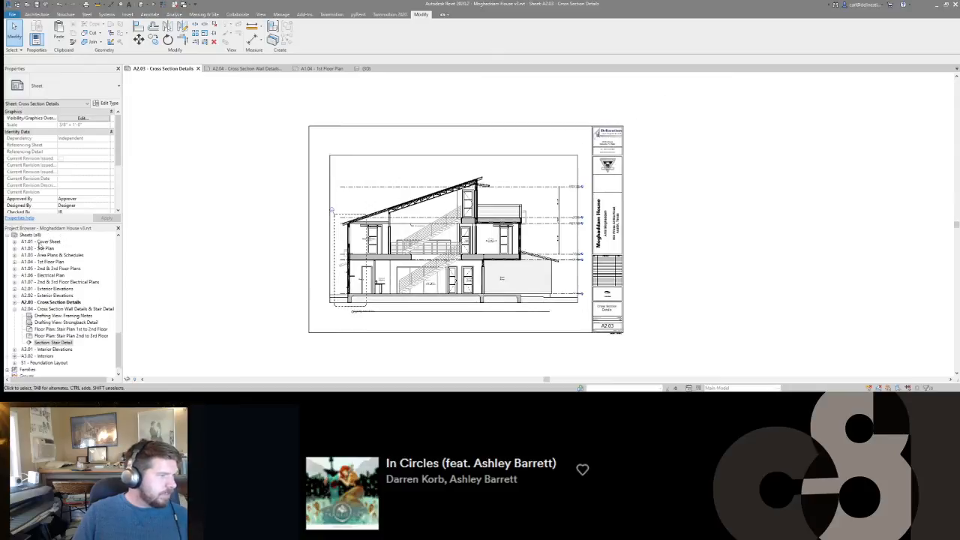
{"action": "double_click", "coordinate": [41, 255]}
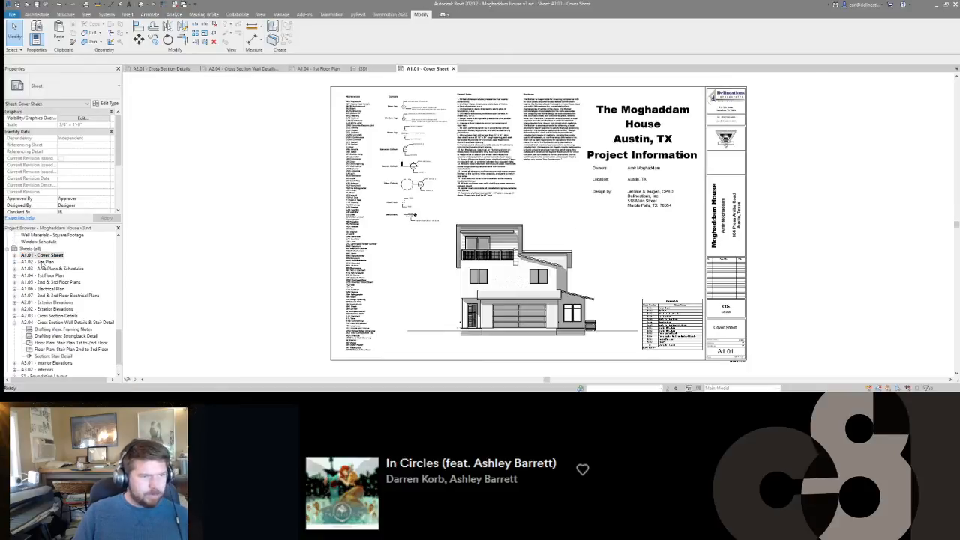
{"action": "double_click", "coordinate": [41, 262]}
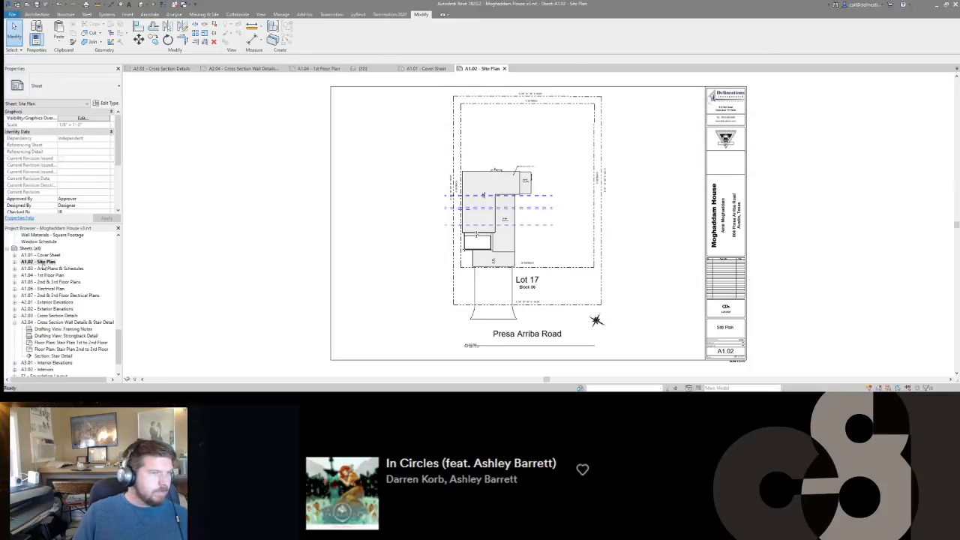
Append the current drafter's initials to the Drawn By field in the title block of sheet A1.03, Area Plans & Schedules.
{"action": "double_click", "coordinate": [45, 269]}
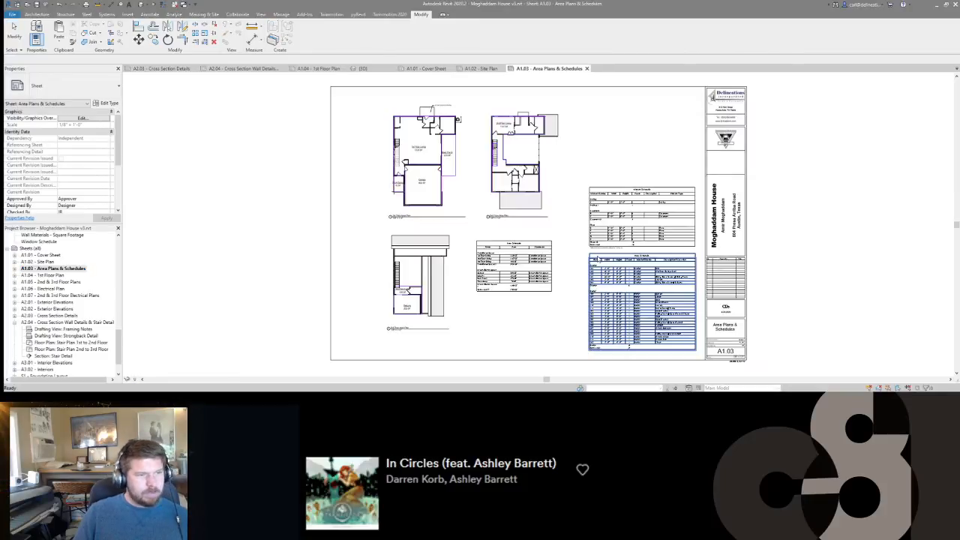
{"action": "left_click", "coordinate": [721, 336]}
{"action": "left_click", "coordinate": [721, 336]}
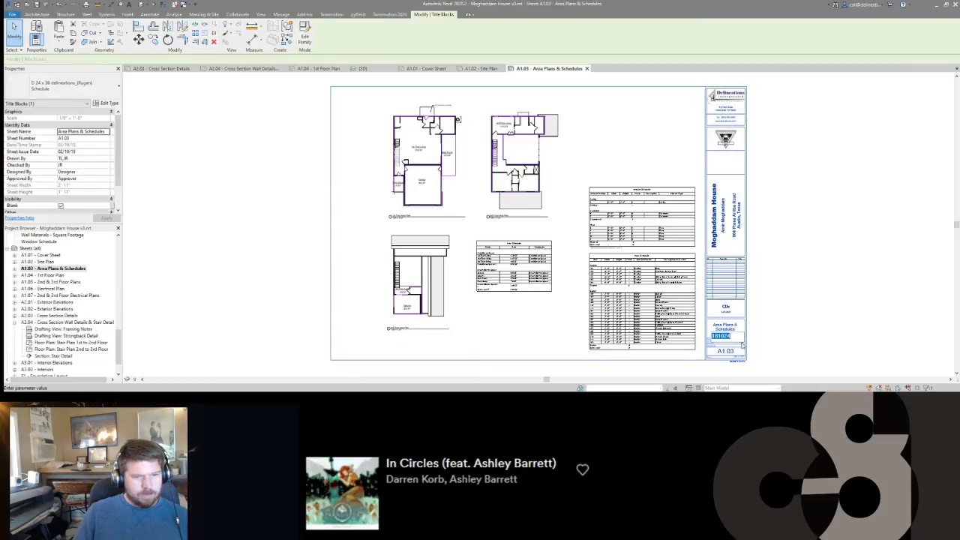
{"action": "key", "text": "BackSpace"}
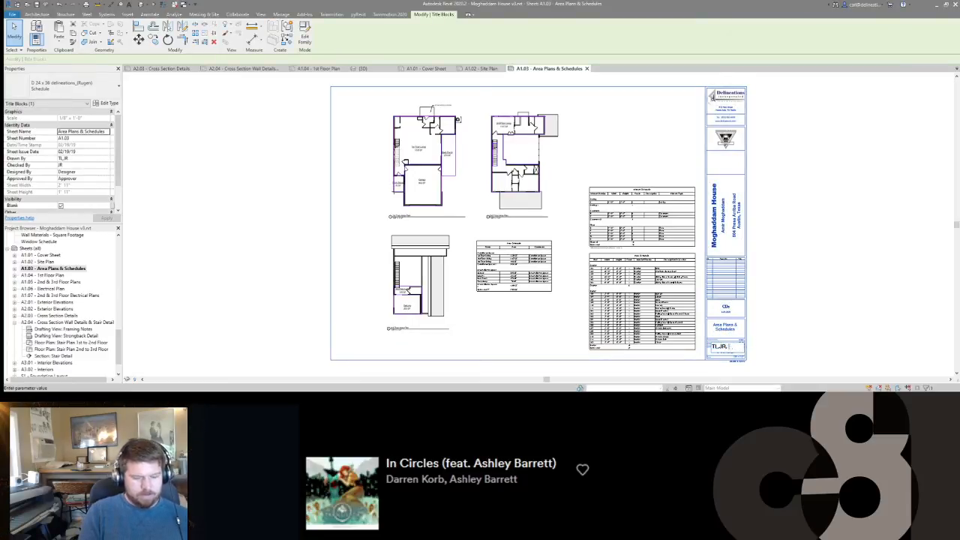
{"action": "type", "text": "CS"}
{"action": "key", "text": "Return"}
{"action": "left_click", "coordinate": [808, 287]}
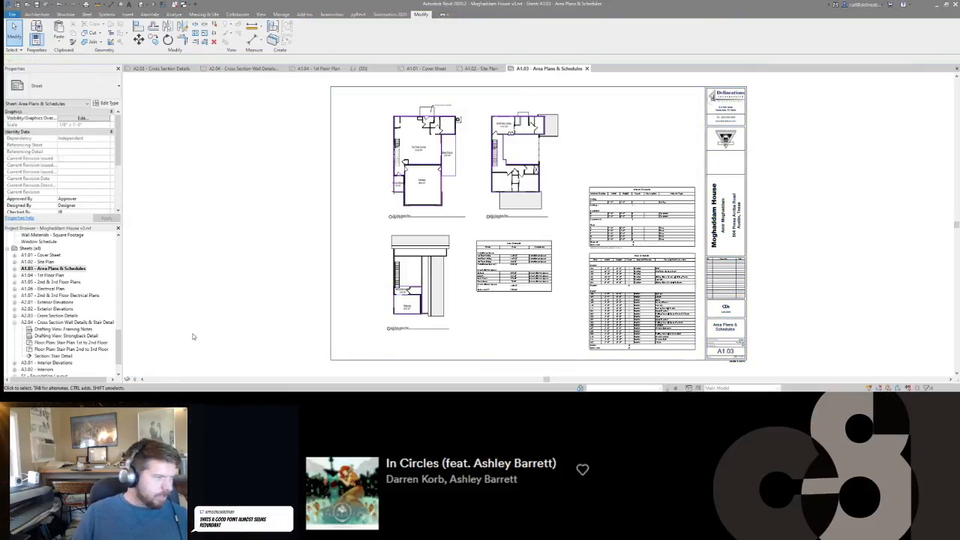
Append the current drafter's initials to the Drawn By field in the title block of sheet A1.04, 1st Floor Plan.
{"action": "double_click", "coordinate": [43, 275]}
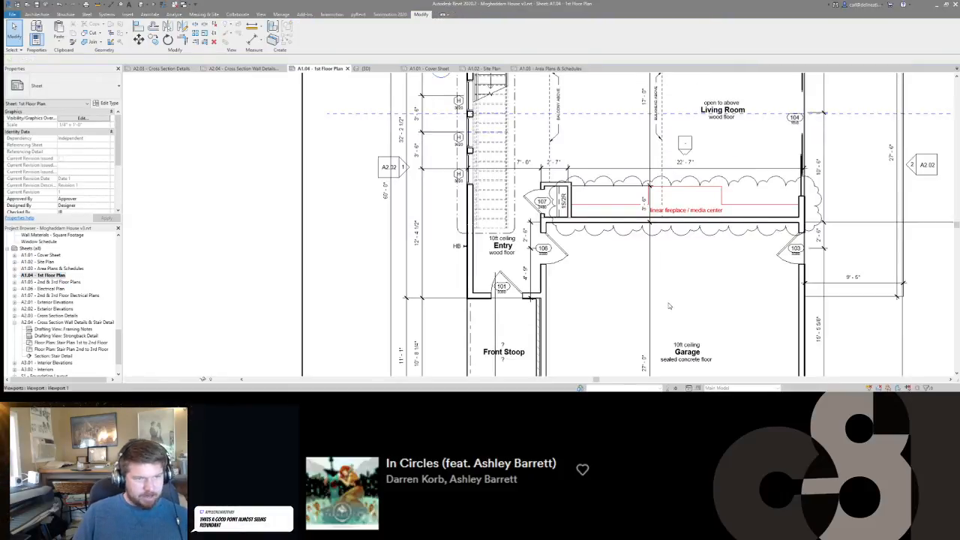
{"action": "scroll", "coordinate": [669, 306], "scroll_direction": "down", "scroll_amount": 5}
{"action": "middle_click_drag", "start_coordinate": [788, 255], "coordinate": [606, 252]}
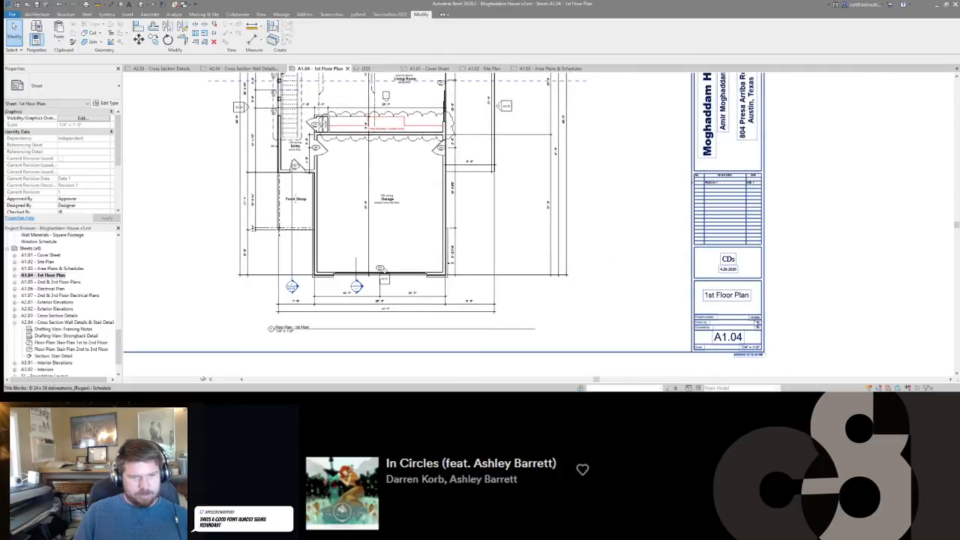
{"action": "scroll", "coordinate": [753, 320], "scroll_direction": "up", "scroll_amount": 3}
{"action": "left_click", "coordinate": [757, 324]}
{"action": "left_click", "coordinate": [758, 323]}
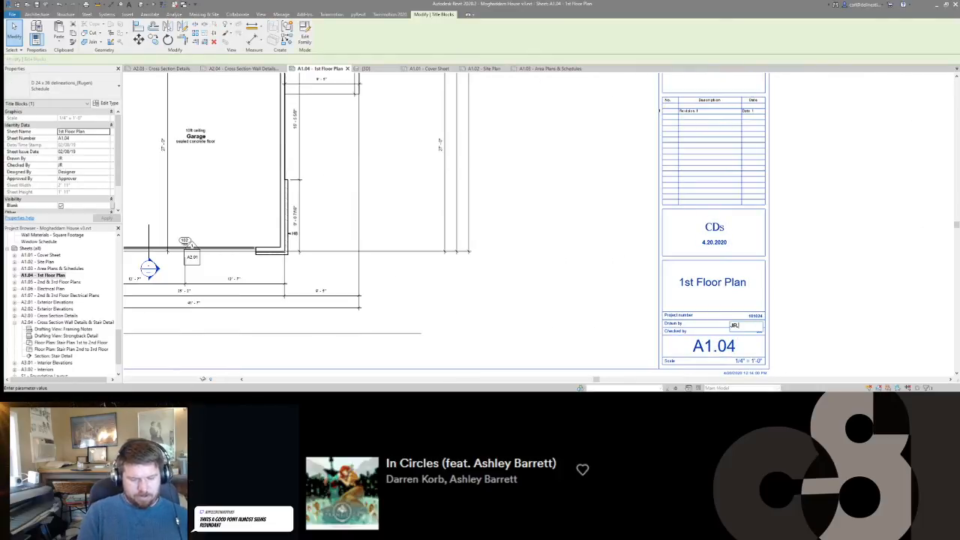
{"action": "left_click", "coordinate": [855, 267]}
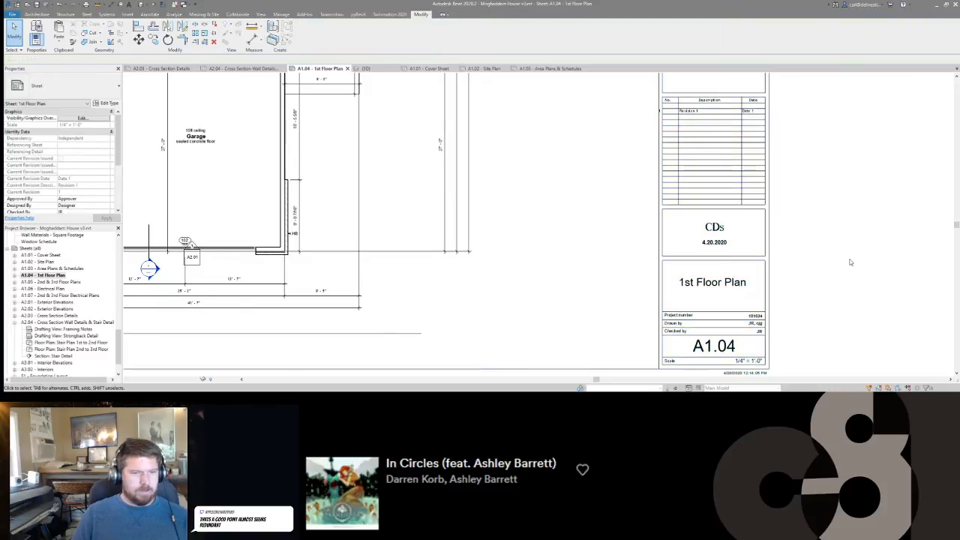
Append the current drafter's initials to the Drawn By field in the title block of sheet A1.05, 2nd & 3rd Floor Plans.
{"action": "scroll", "coordinate": [851, 264], "scroll_direction": "down", "scroll_amount": 3}
{"action": "left_click", "coordinate": [48, 283]}
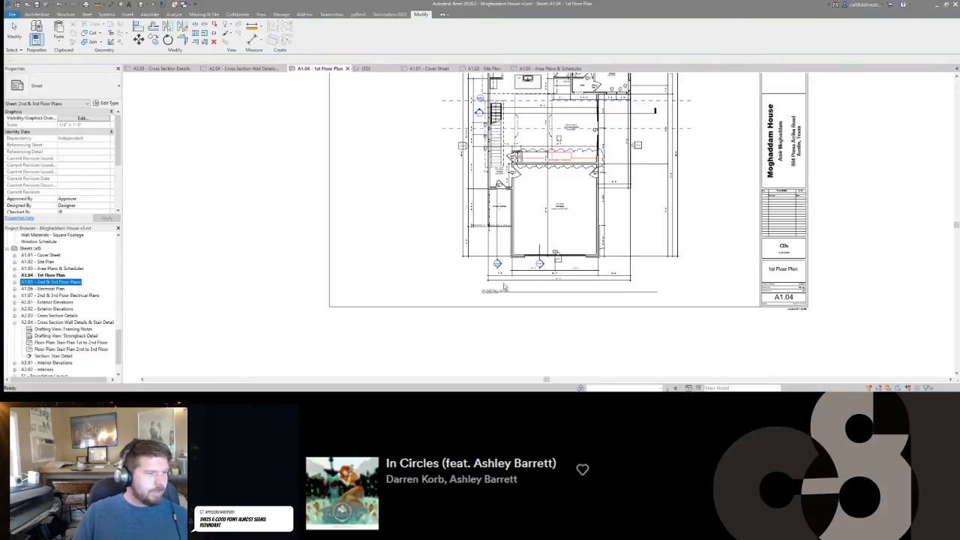
{"action": "scroll", "coordinate": [793, 320], "scroll_direction": "up", "scroll_amount": 4}
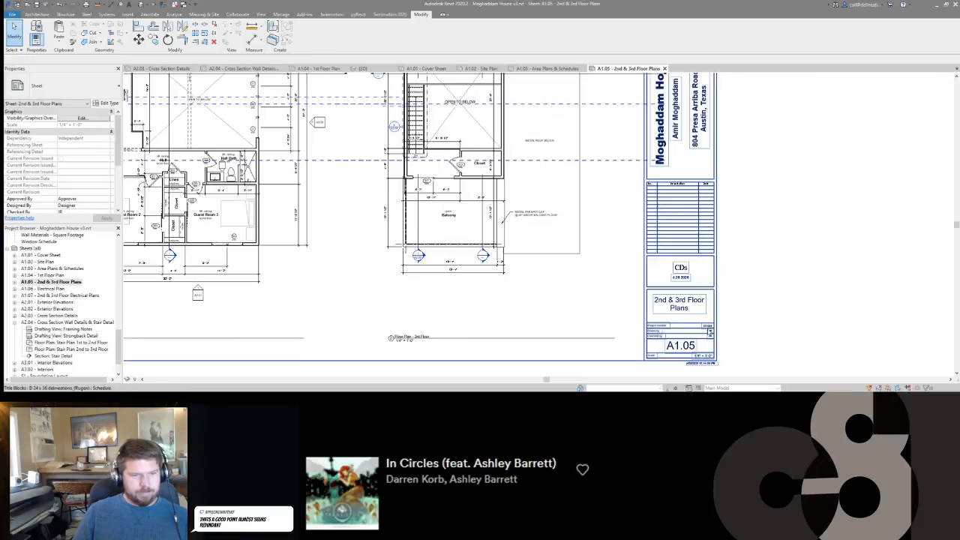
{"action": "left_click", "coordinate": [710, 337]}
{"action": "left_click", "coordinate": [683, 334]}
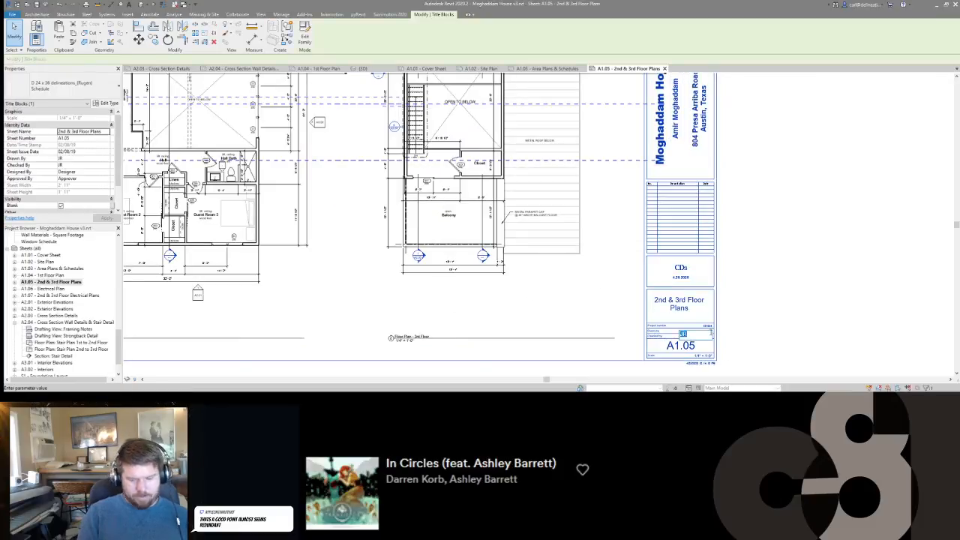
{"action": "left_click", "coordinate": [756, 281]}
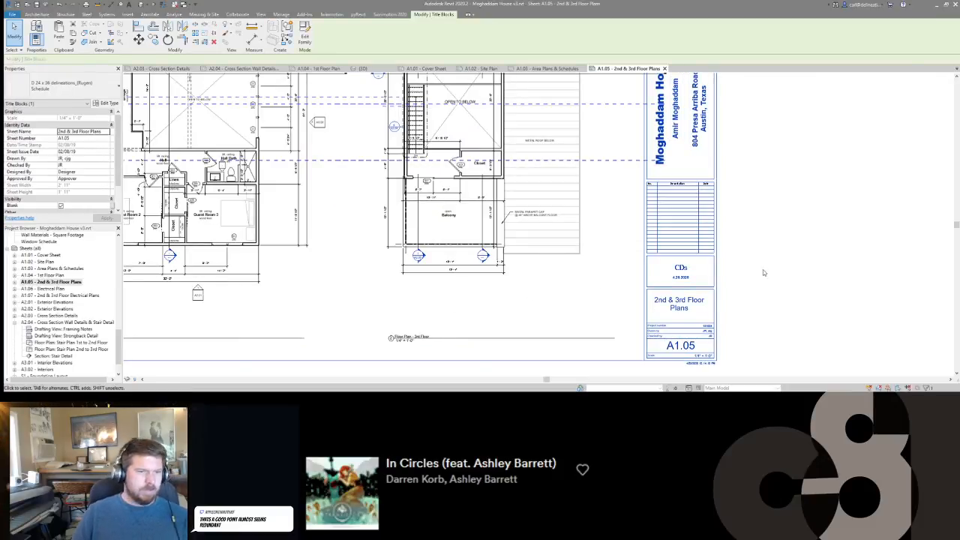
{"action": "left_click", "coordinate": [757, 281]}
Append the current drafter's initials to the Drawn By field in the title block of sheet A1.06, Electrical Plan.
{"action": "double_click", "coordinate": [40, 288]}
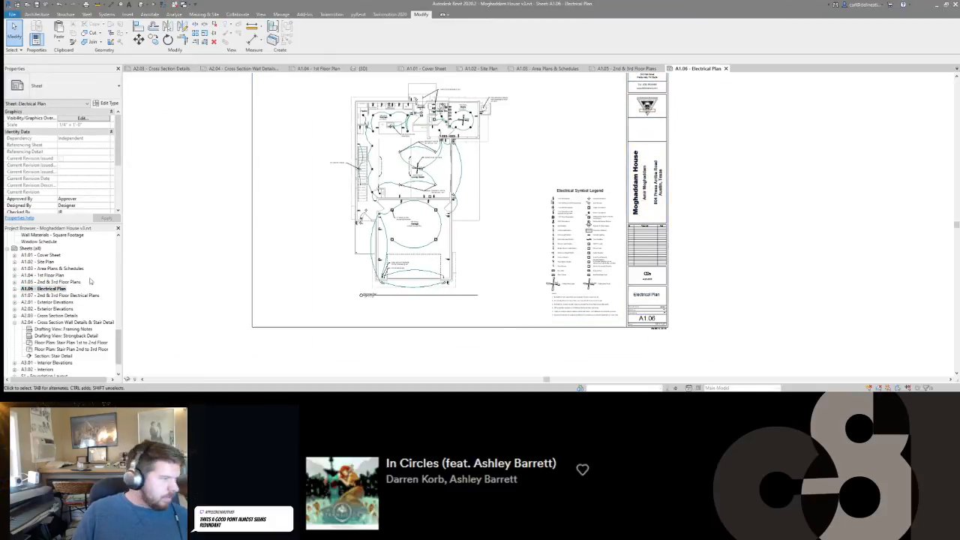
{"action": "scroll", "coordinate": [654, 312], "scroll_direction": "up", "scroll_amount": 4}
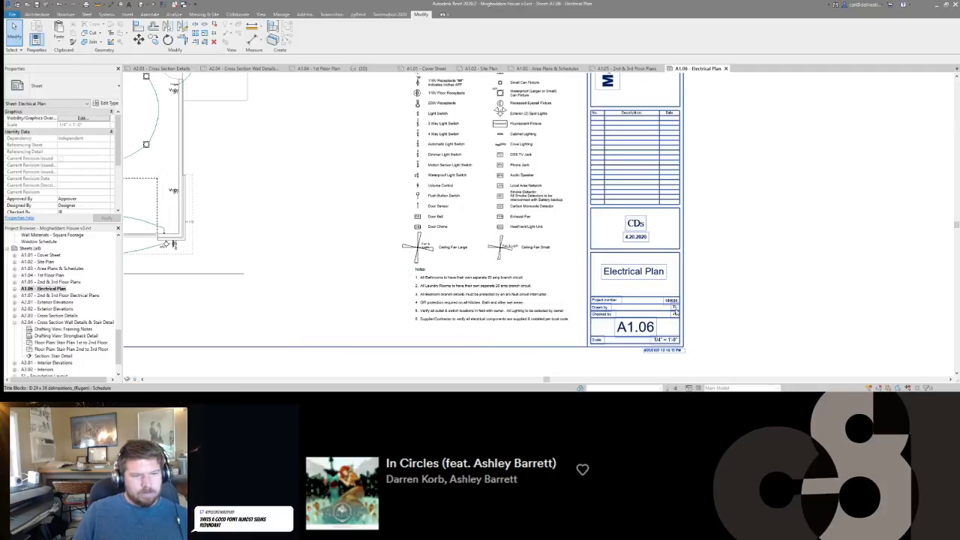
{"action": "left_click", "coordinate": [673, 311]}
{"action": "left_click", "coordinate": [673, 309]}
{"action": "type", "text": ", cg"}
{"action": "key", "text": "Return"}
Append the current drafter's initials to the Drawn By field in the title block of sheet A1.07, 2nd & 3rd Floor Electrical Plans.
{"action": "scroll", "coordinate": [271, 267], "scroll_direction": "down", "scroll_amount": 1}
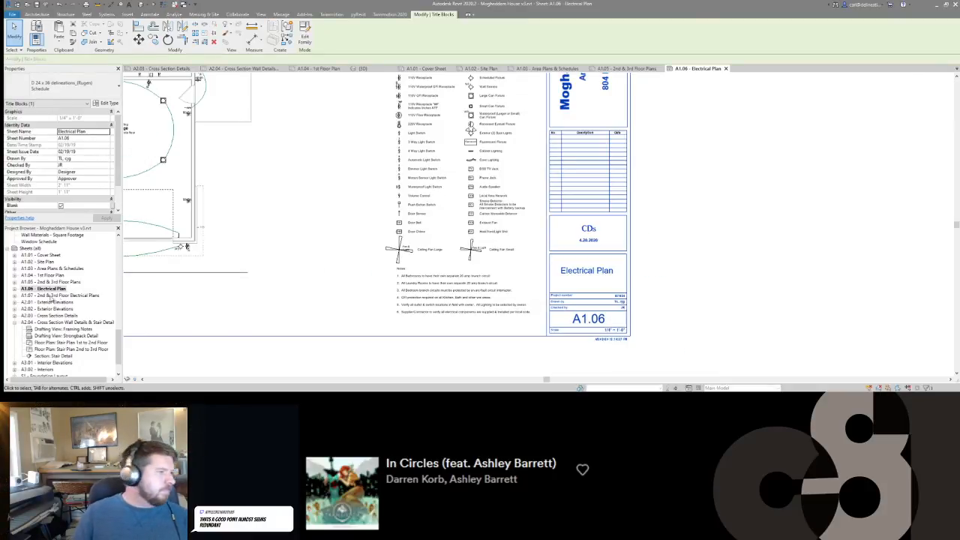
{"action": "left_click", "coordinate": [56, 297]}
{"action": "double_click", "coordinate": [56, 297]}
{"action": "scroll", "coordinate": [607, 309], "scroll_direction": "up", "scroll_amount": 3}
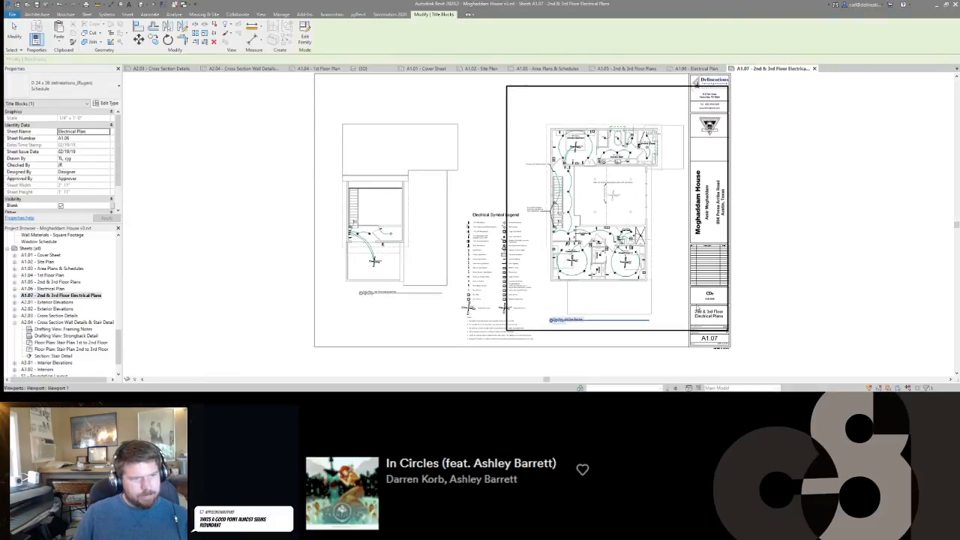
{"action": "left_click", "coordinate": [607, 309]}
{"action": "left_click", "coordinate": [596, 274]}
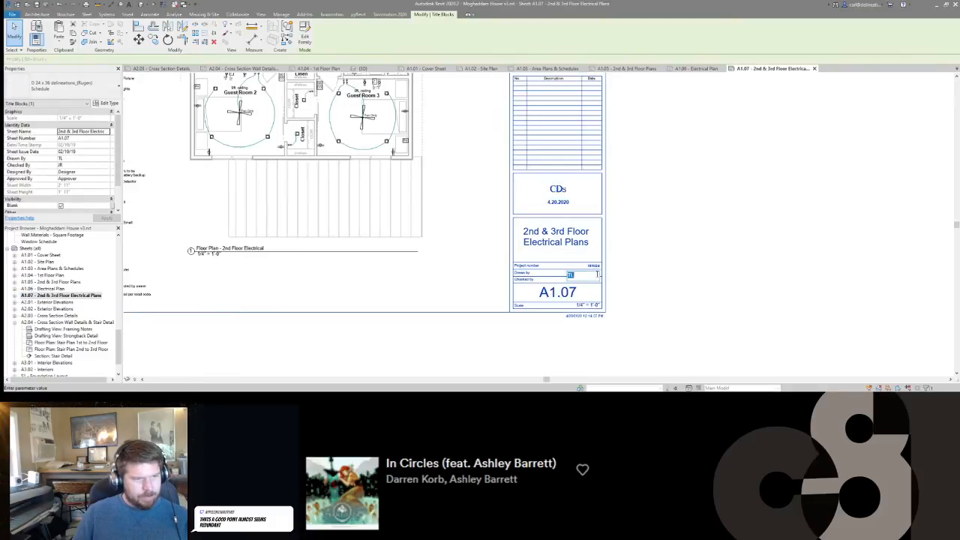
{"action": "type", "text": ", cg"}
{"action": "key", "text": "Return"}
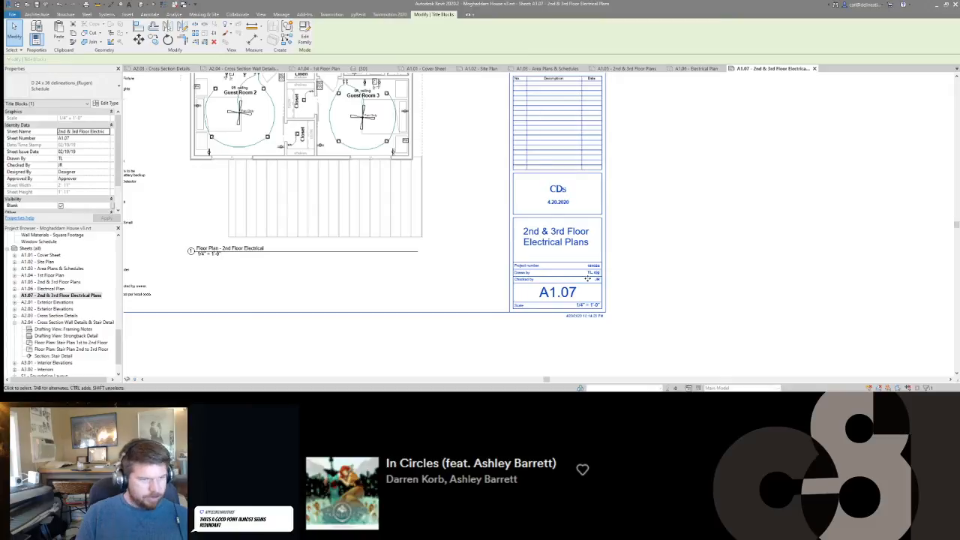
{"action": "left_click", "coordinate": [672, 258]}
Append the current drafter's initials to the Drawn By field in the title block of sheet A2.01, Exterior Elevations.
{"action": "scroll", "coordinate": [496, 264], "scroll_direction": "down", "scroll_amount": 4}
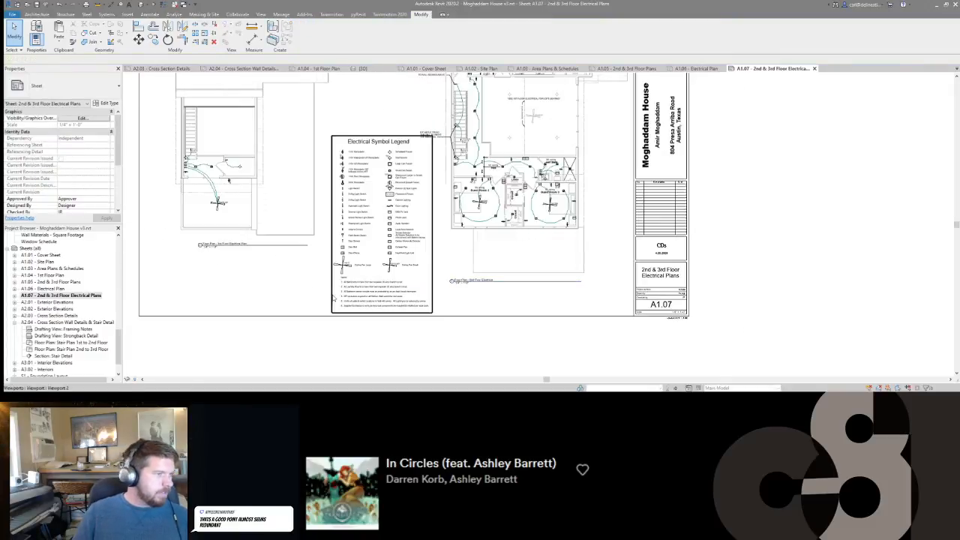
{"action": "double_click", "coordinate": [45, 301]}
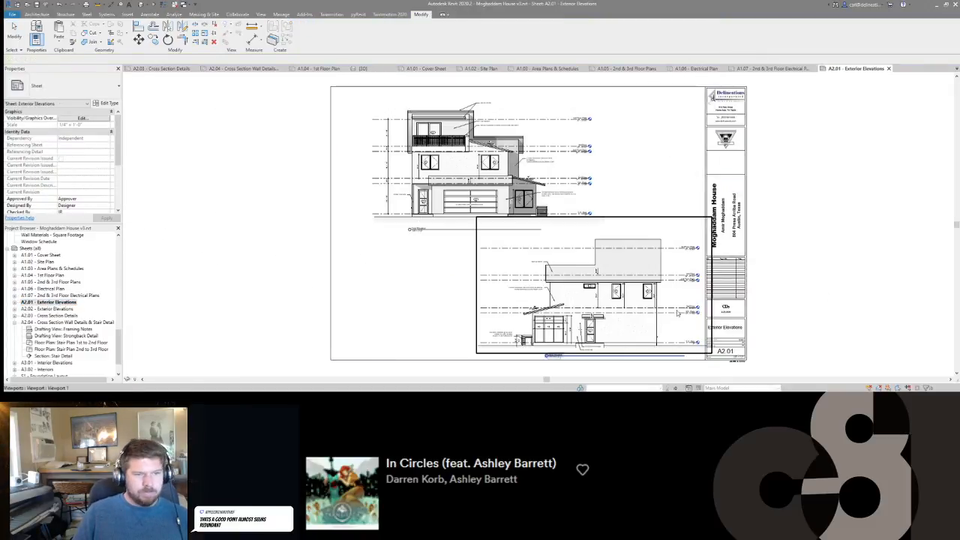
{"action": "scroll", "coordinate": [737, 344], "scroll_direction": "up", "scroll_amount": 4}
{"action": "left_click", "coordinate": [754, 349]}
{"action": "left_click", "coordinate": [755, 350]}
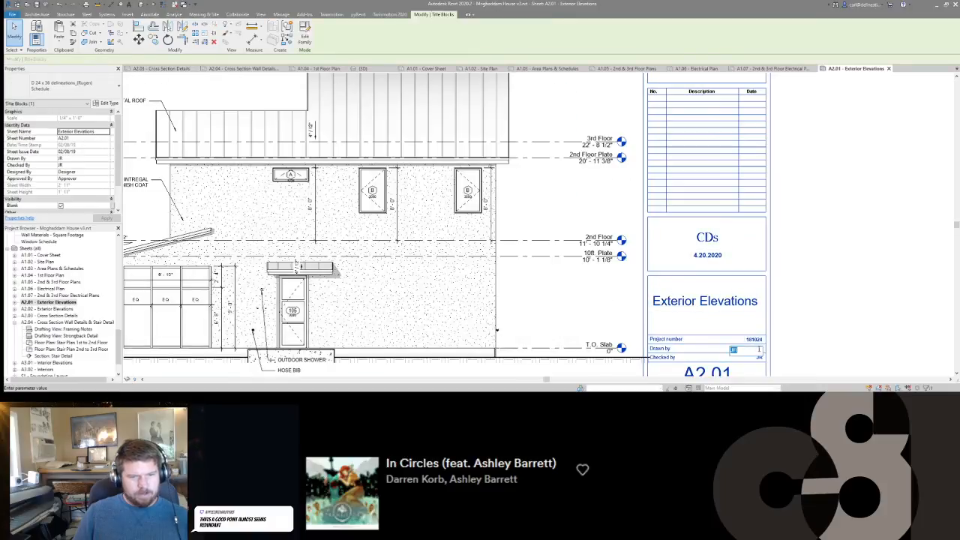
{"action": "type", "text": ", cg"}
{"action": "key", "text": "Return"}
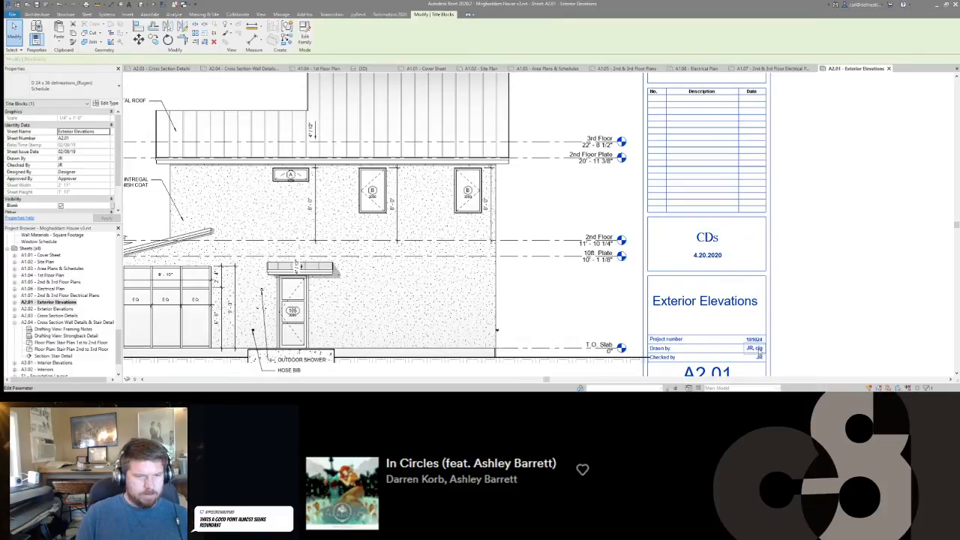
{"action": "left_click", "coordinate": [825, 270]}
Append the current drafter's initials to the Drawn By field in the title block of sheet A2.02, Exterior Elevations.
{"action": "scroll", "coordinate": [729, 214], "scroll_direction": "down", "scroll_amount": 4}
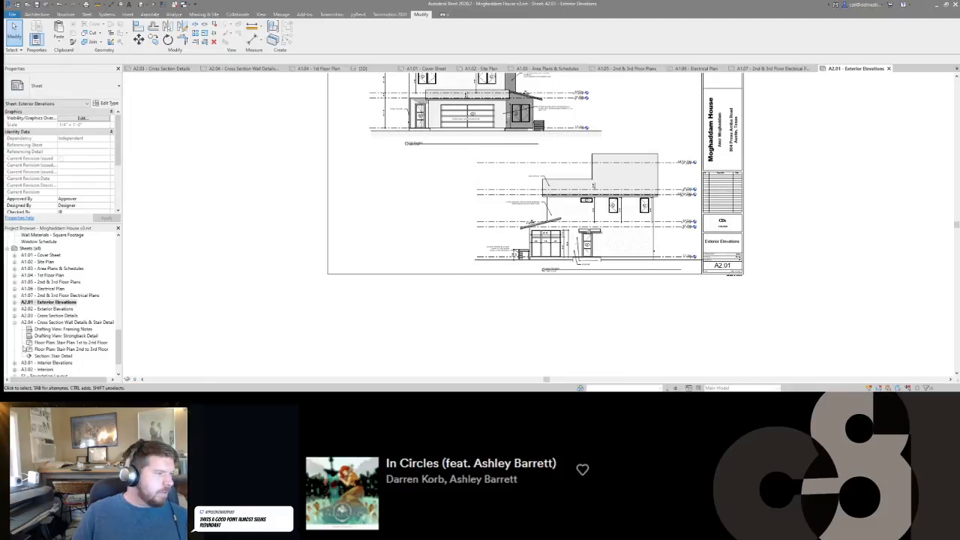
{"action": "left_click", "coordinate": [46, 310]}
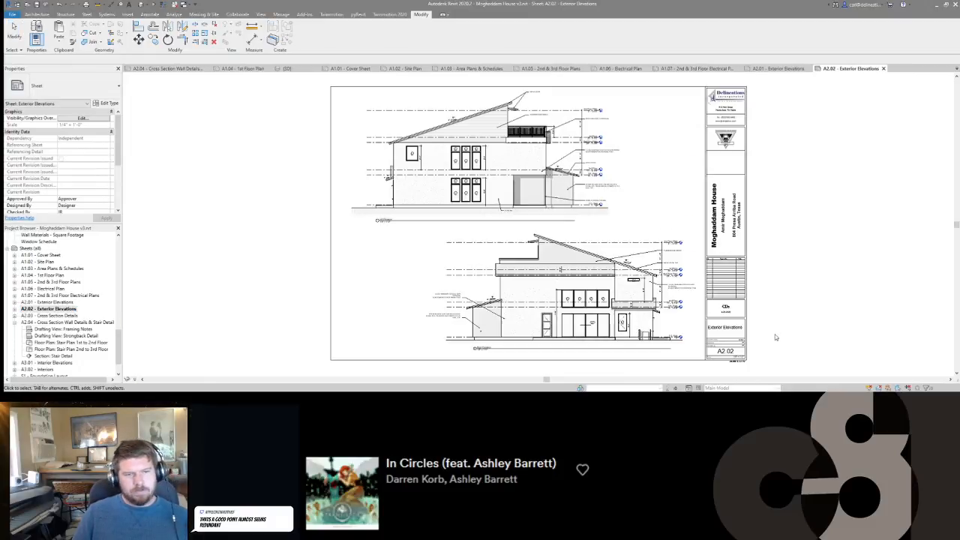
{"action": "left_click", "coordinate": [742, 344]}
{"action": "left_click", "coordinate": [743, 344]}
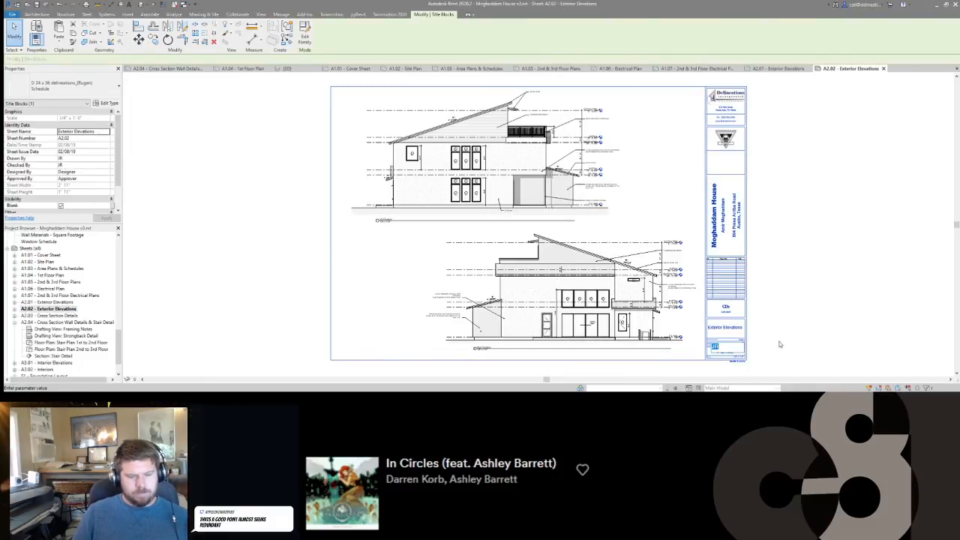
{"action": "key", "text": "Escape"}
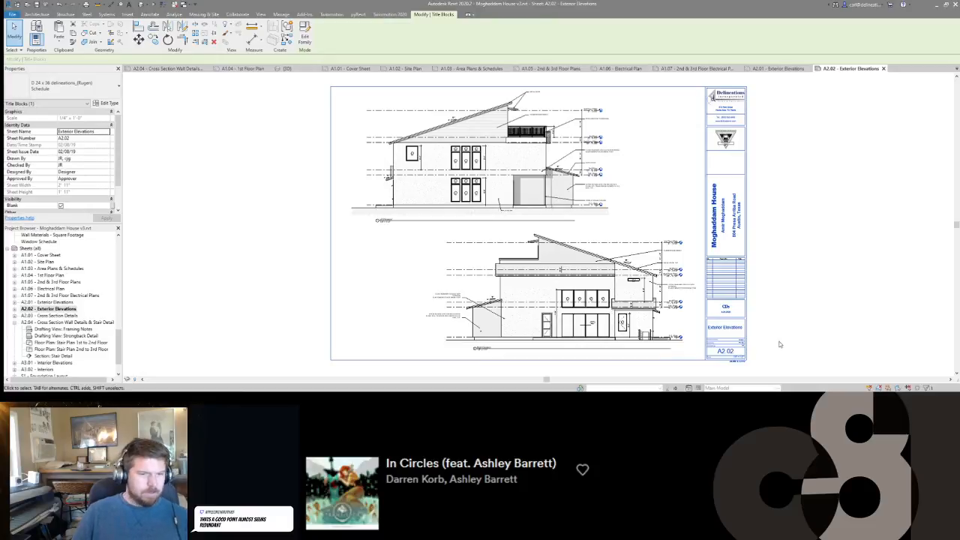
{"action": "key", "text": "Escape"}
Add the original drafter's initials ahead of the existing ones in the Drawn By field of sheet A2.03, Cross Section Details.
{"action": "double_click", "coordinate": [43, 315]}
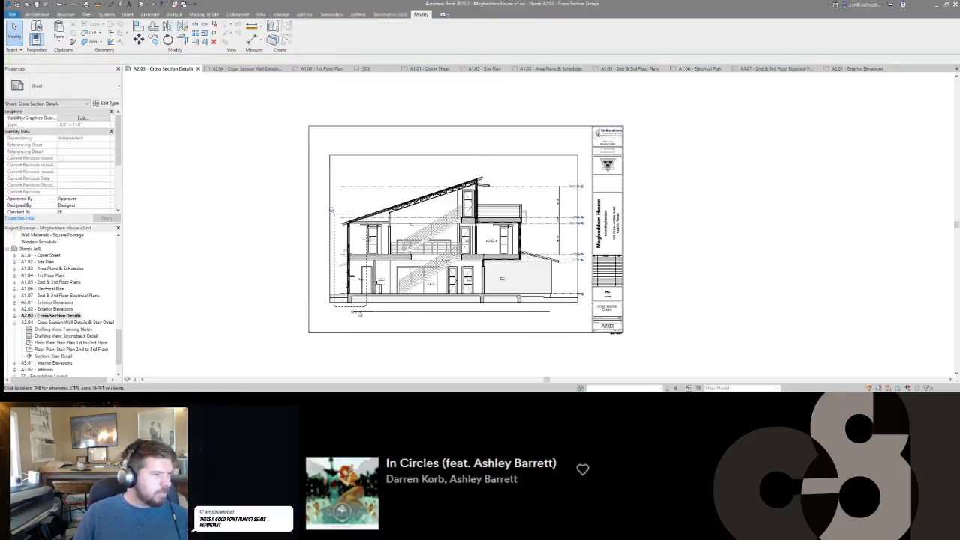
{"action": "left_click", "coordinate": [622, 323]}
{"action": "scroll", "coordinate": [619, 321], "scroll_direction": "up", "scroll_amount": 3}
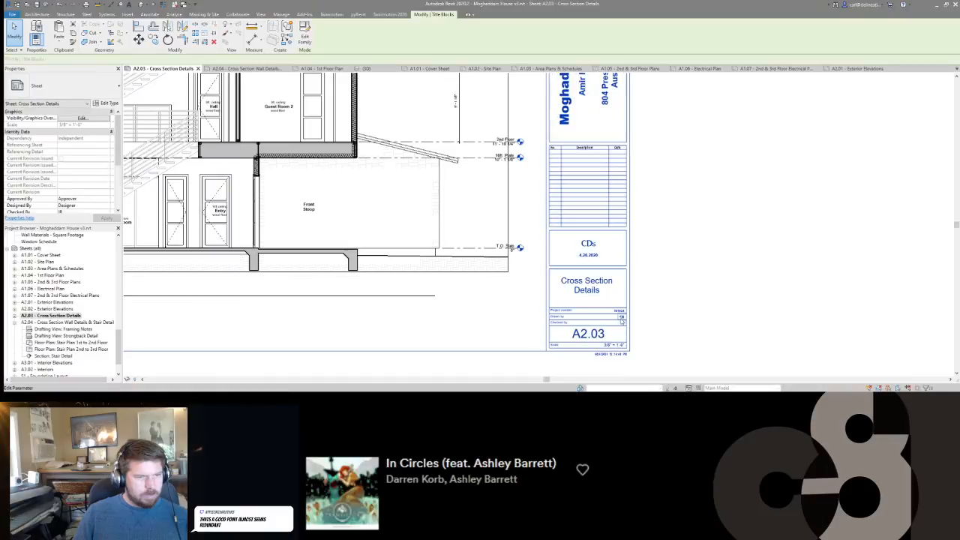
{"action": "left_click", "coordinate": [624, 318]}
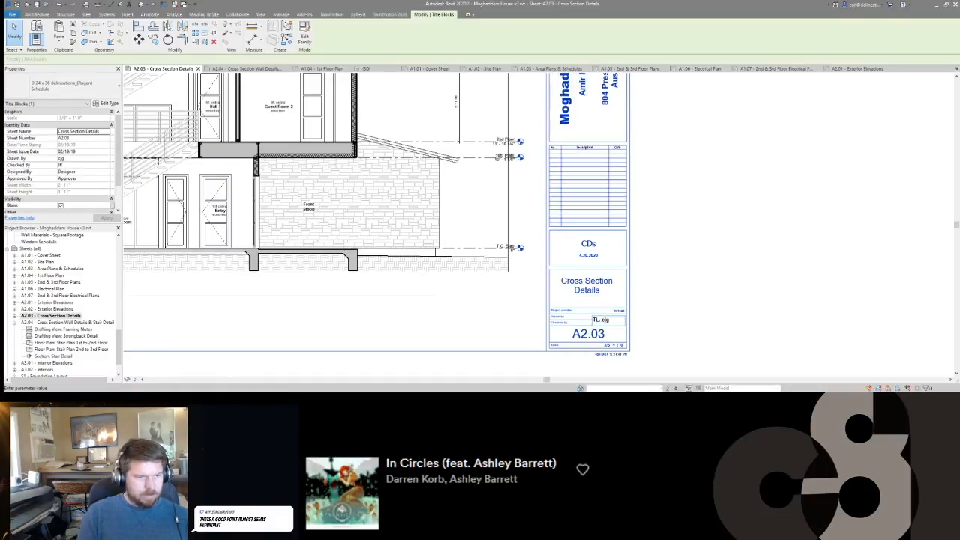
{"action": "key", "text": "Escape"}
{"action": "key", "text": "Escape"}
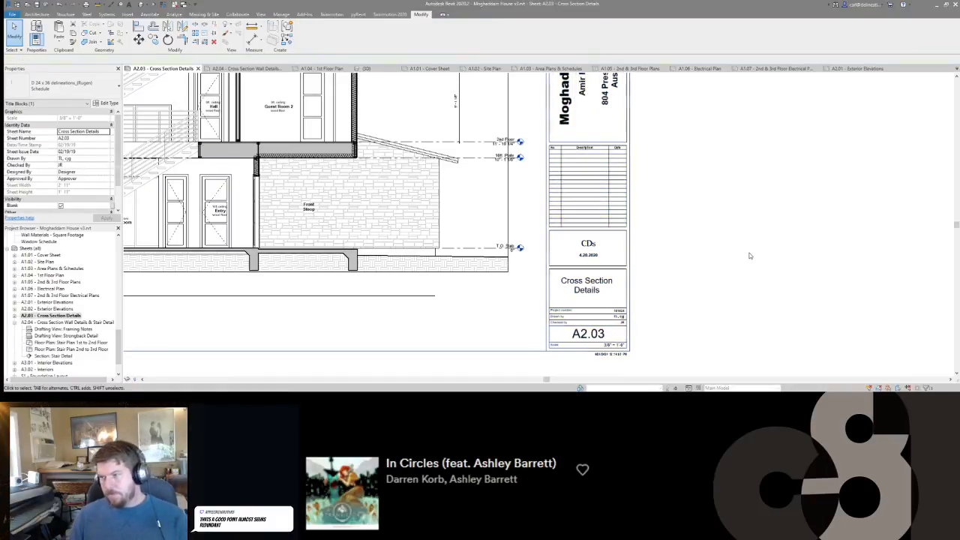
{"action": "scroll", "coordinate": [749, 254], "scroll_direction": "down", "scroll_amount": 2}
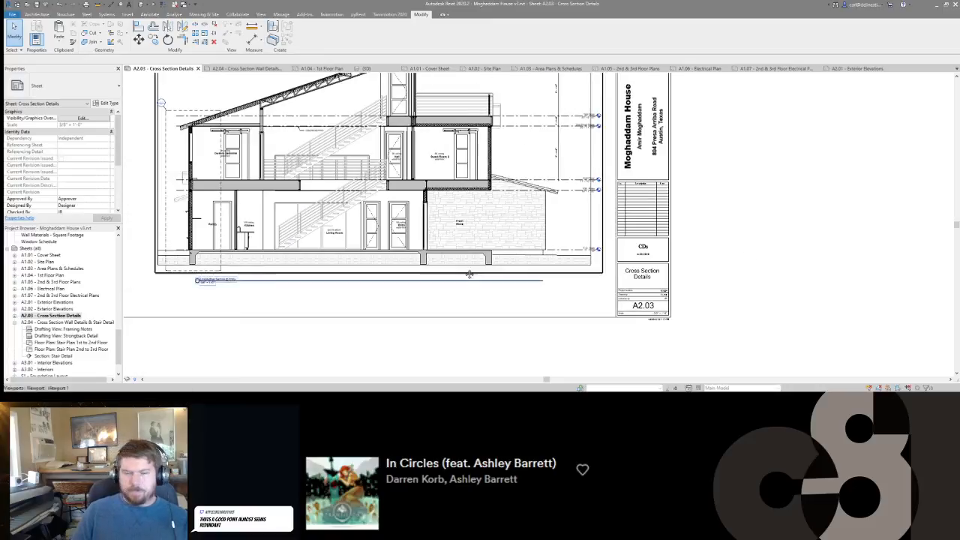
{"action": "middle_click_drag", "start_coordinate": [470, 274], "coordinate": [540, 263]}
{"action": "scroll", "coordinate": [540, 263], "scroll_direction": "down", "scroll_amount": 3}
{"action": "scroll", "coordinate": [470, 172], "scroll_direction": "up", "scroll_amount": 3}
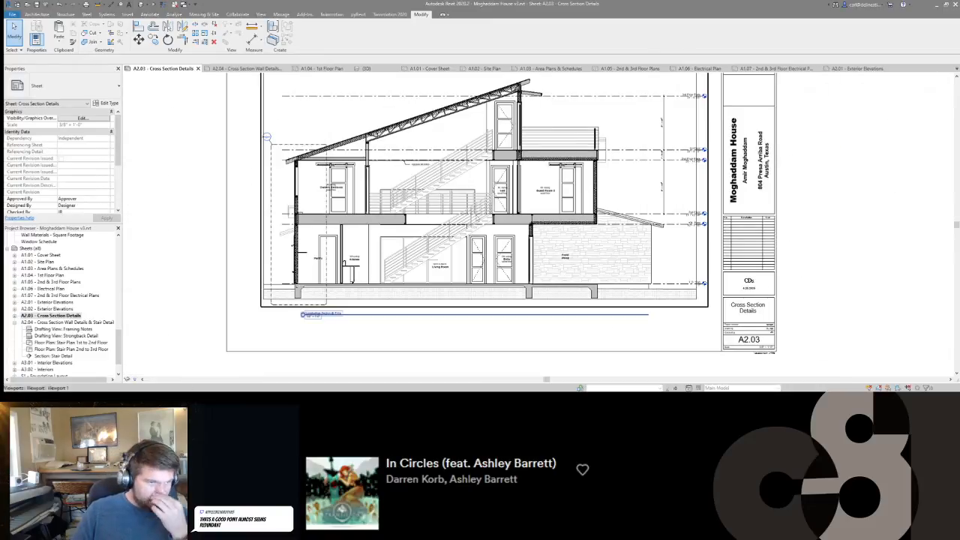
Examine sheet A2.03 and the Drawn by, Checked by and scale entries in its title block.
{"action": "middle_click_drag", "start_coordinate": [316, 322], "coordinate": [457, 310]}
{"action": "scroll", "coordinate": [353, 320], "scroll_direction": "down", "scroll_amount": 1}
{"action": "scroll", "coordinate": [353, 320], "scroll_direction": "down", "scroll_amount": 1}
{"action": "scroll", "coordinate": [457, 306], "scroll_direction": "up", "scroll_amount": 2}
{"action": "scroll", "coordinate": [458, 295], "scroll_direction": "down", "scroll_amount": 1}
{"action": "scroll", "coordinate": [459, 295], "scroll_direction": "down", "scroll_amount": 1}
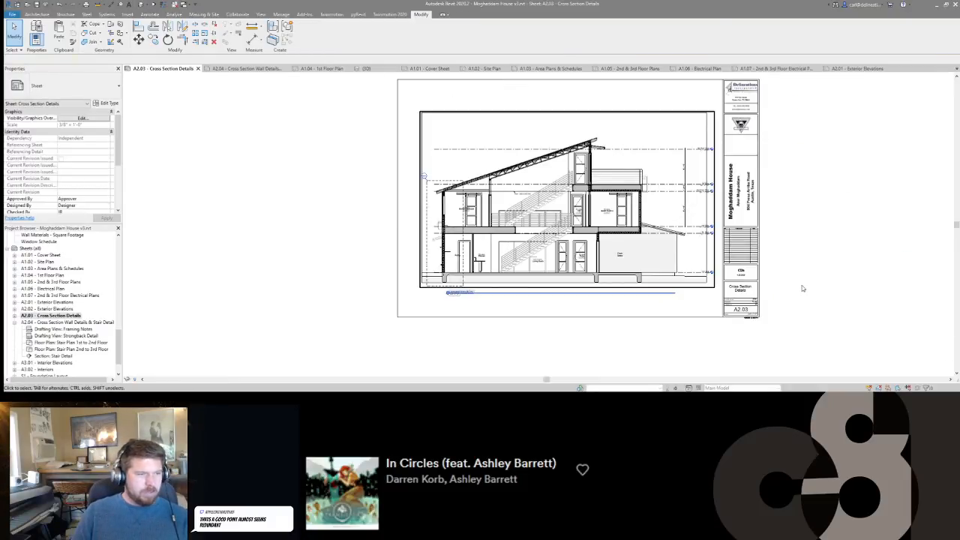
{"action": "left_click", "coordinate": [743, 291]}
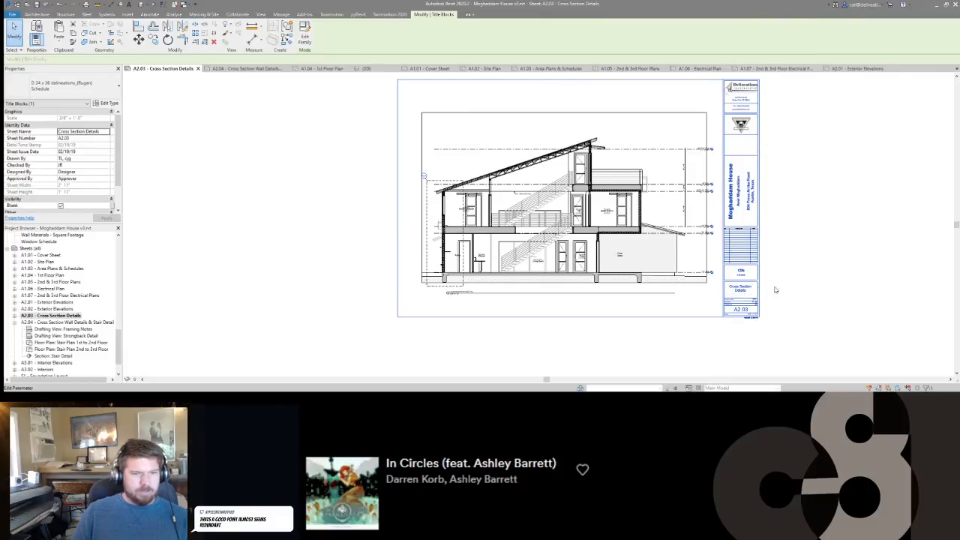
{"action": "left_click", "coordinate": [697, 340]}
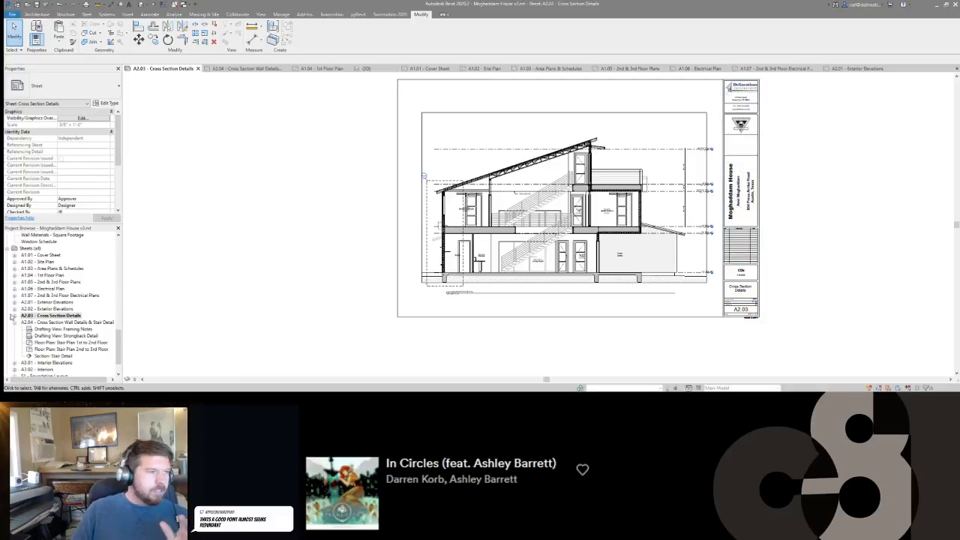
{"action": "scroll", "coordinate": [753, 312], "scroll_direction": "up", "scroll_amount": 5}
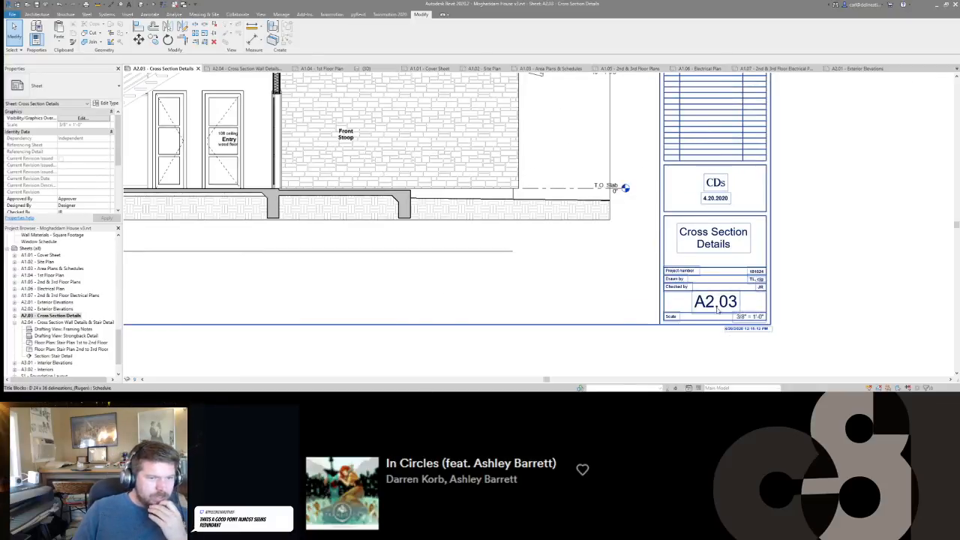
{"action": "scroll", "coordinate": [707, 308], "scroll_direction": "up", "scroll_amount": 2}
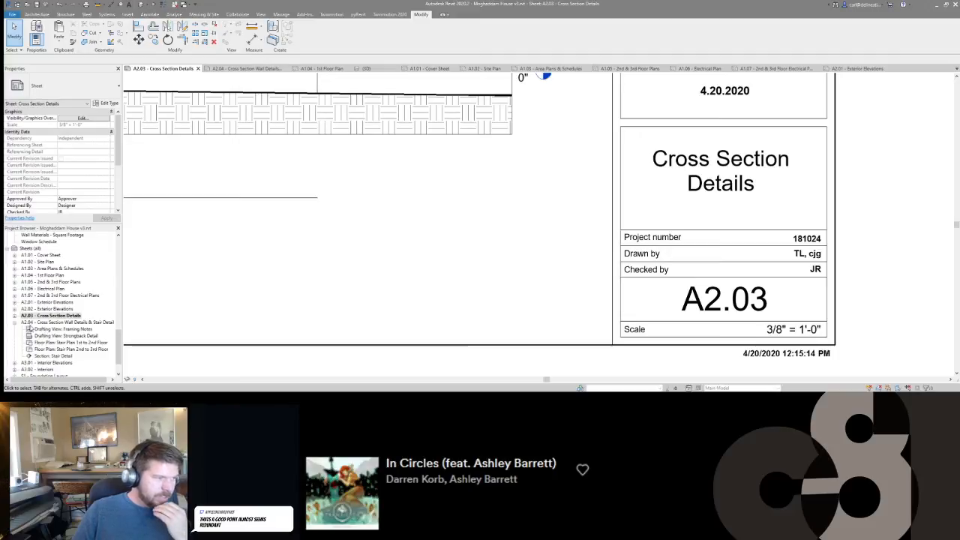
{"action": "scroll", "coordinate": [600, 317], "scroll_direction": "down", "scroll_amount": 2}
{"action": "scroll", "coordinate": [601, 317], "scroll_direction": "down", "scroll_amount": 3}
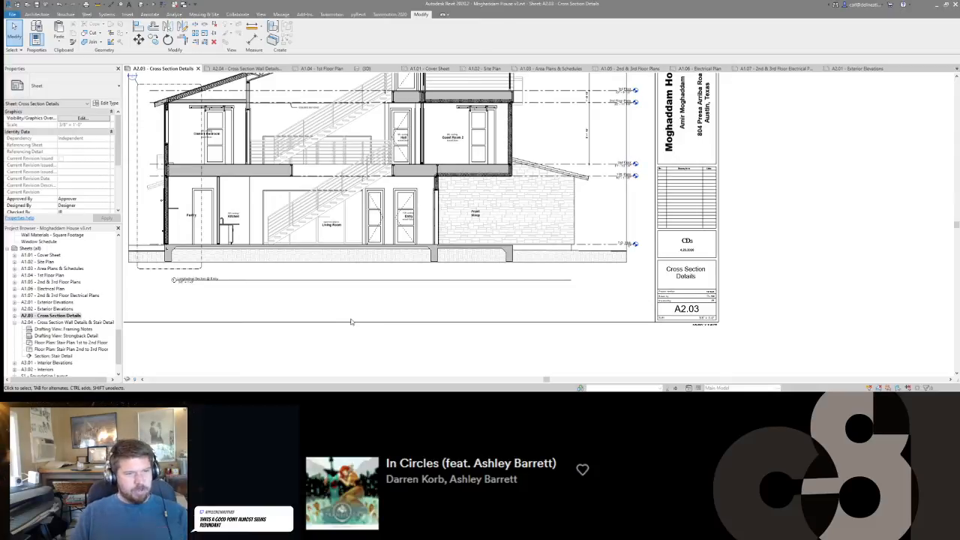
{"action": "left_click", "coordinate": [682, 314]}
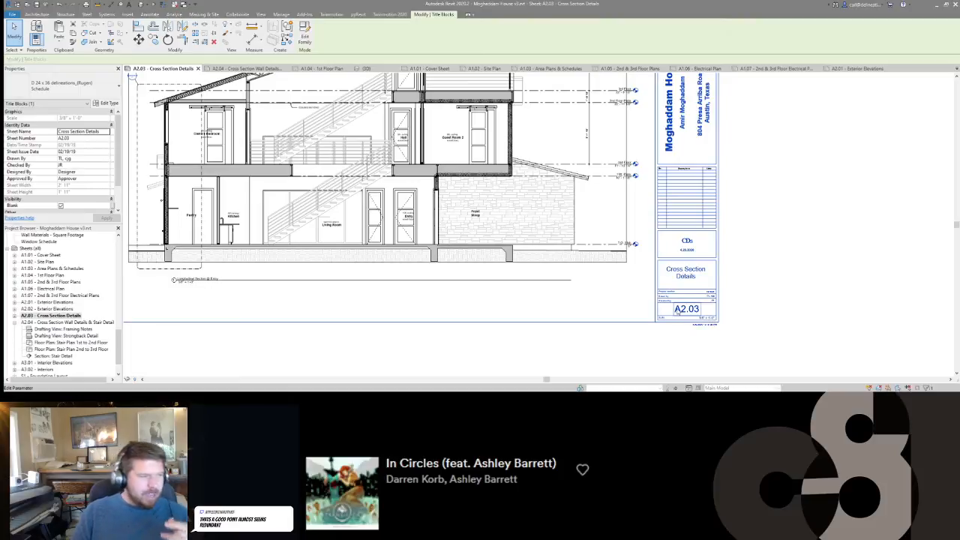
{"action": "middle_click_drag", "start_coordinate": [678, 290], "coordinate": [774, 291]}
{"action": "scroll", "coordinate": [773, 289], "scroll_direction": "down", "scroll_amount": 1}
{"action": "left_click", "coordinate": [773, 286]}
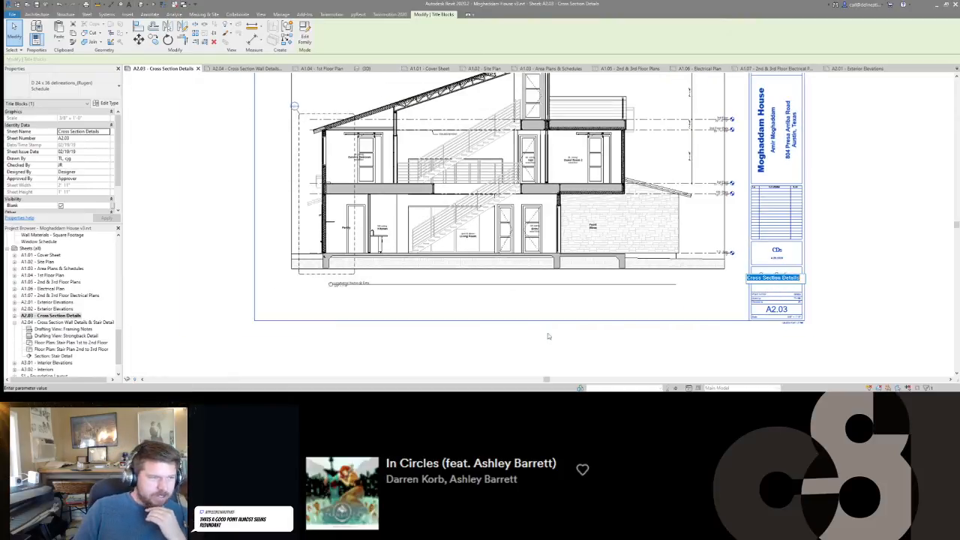
{"action": "left_click", "coordinate": [481, 359]}
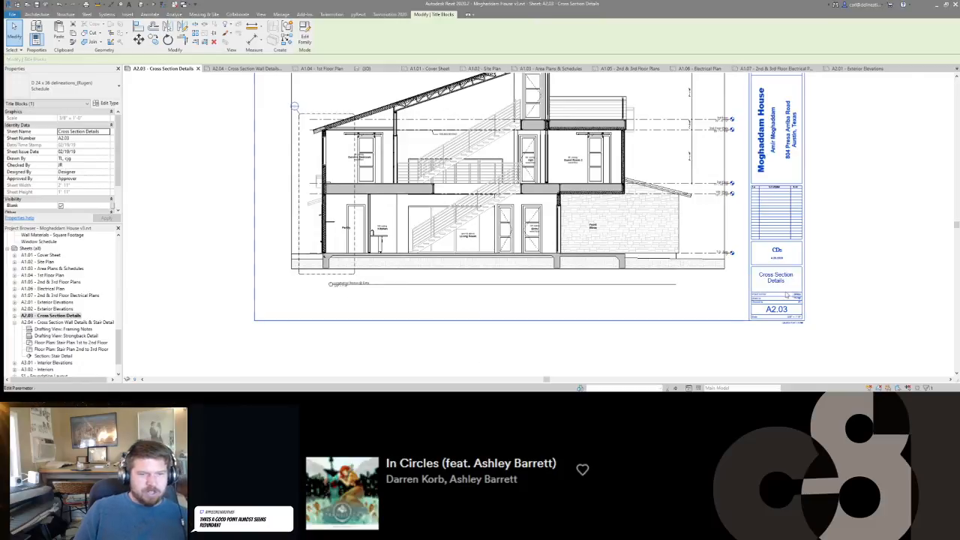
{"action": "left_click", "coordinate": [832, 286]}
{"action": "scroll", "coordinate": [334, 285], "scroll_direction": "up", "scroll_amount": 3}
{"action": "scroll", "coordinate": [337, 285], "scroll_direction": "down", "scroll_amount": 4}
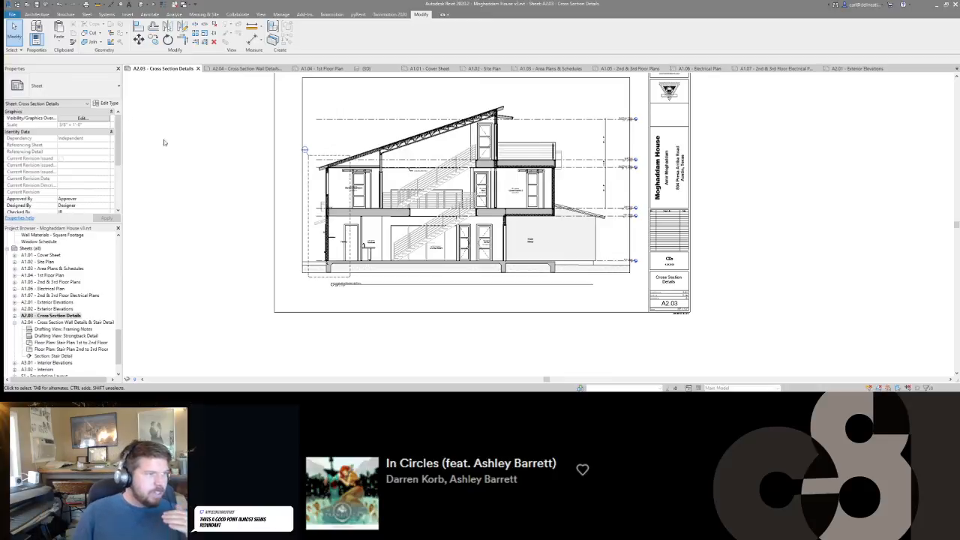
Review the sheet numbers and names in the Drawing List on cover sheet A1.01.
{"action": "left_click", "coordinate": [426, 69]}
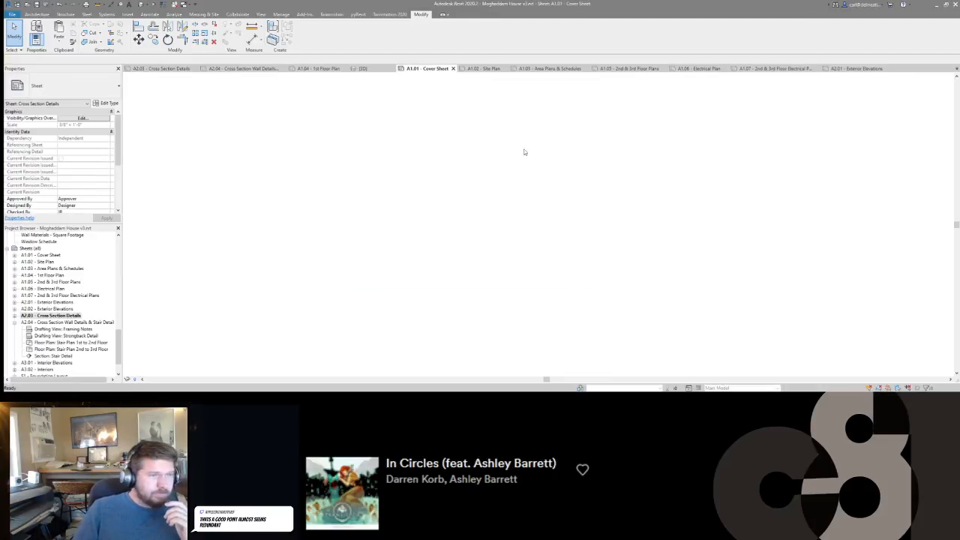
{"action": "scroll", "coordinate": [628, 268], "scroll_direction": "up", "scroll_amount": 5}
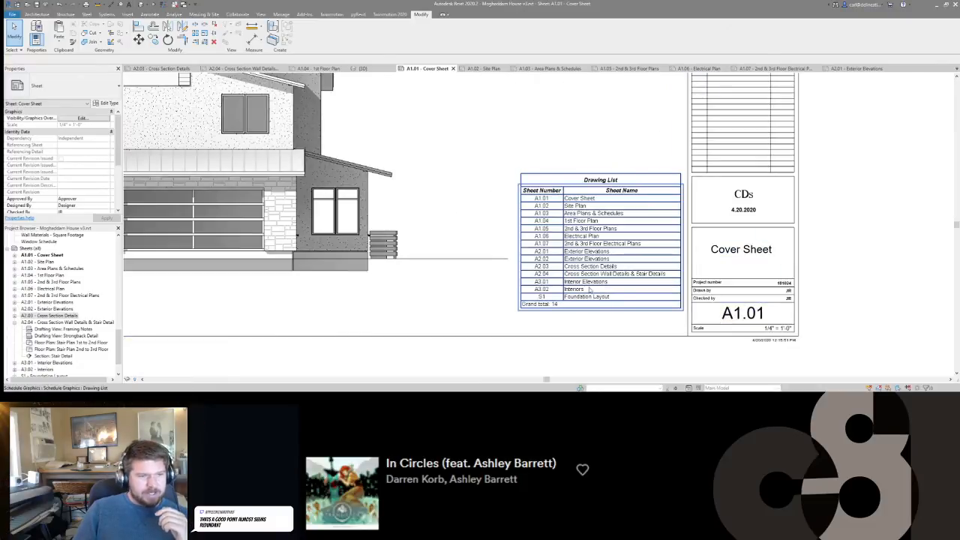
{"action": "scroll", "coordinate": [576, 267], "scroll_direction": "up", "scroll_amount": 3}
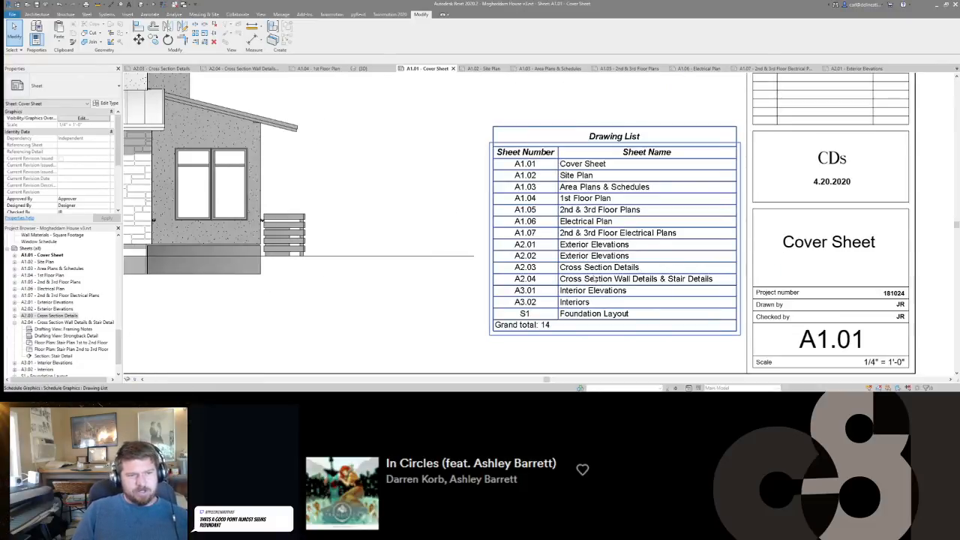
{"action": "scroll", "coordinate": [594, 291], "scroll_direction": "down", "scroll_amount": 5}
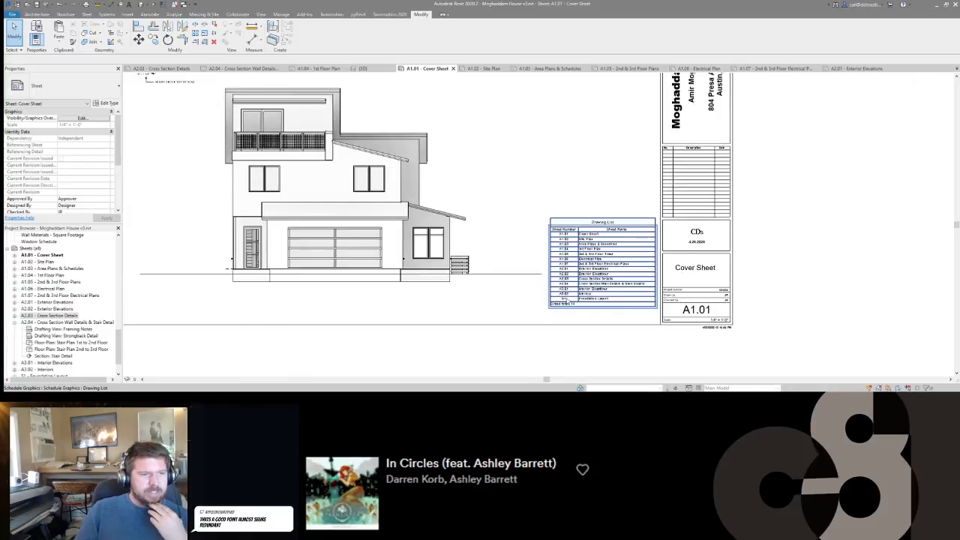
{"action": "scroll", "coordinate": [581, 305], "scroll_direction": "up", "scroll_amount": 4}
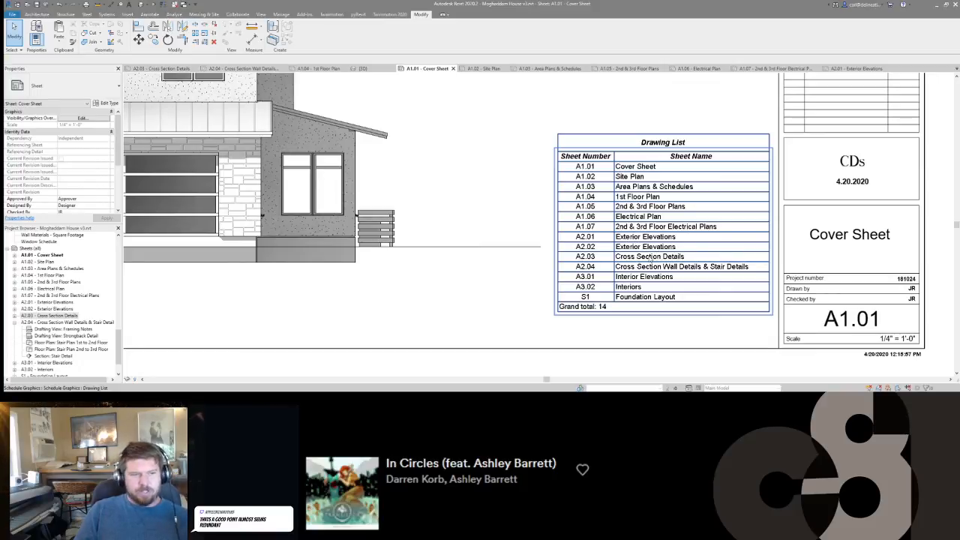
{"action": "scroll", "coordinate": [649, 259], "scroll_direction": "down", "scroll_amount": 3}
{"action": "scroll", "coordinate": [685, 258], "scroll_direction": "up", "scroll_amount": 1}
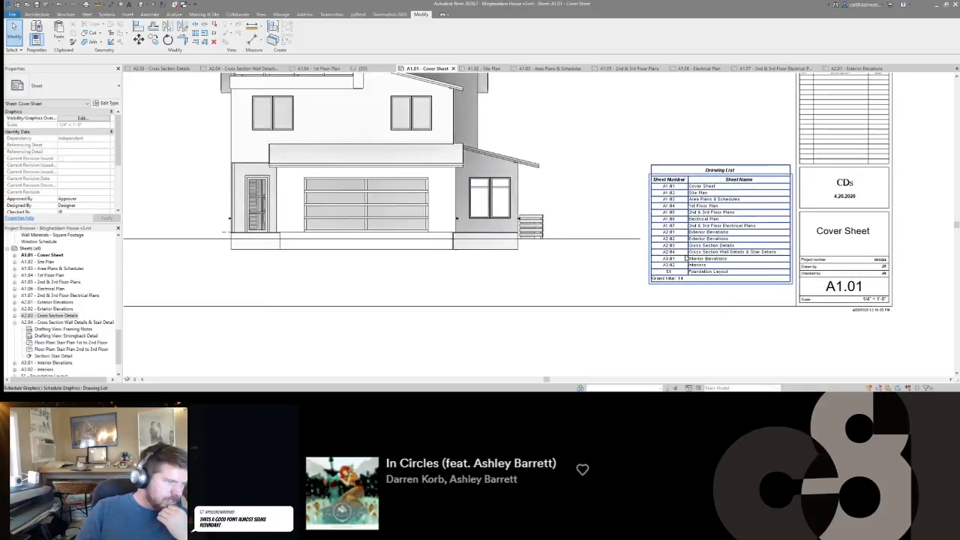
{"action": "scroll", "coordinate": [685, 258], "scroll_direction": "down", "scroll_amount": 2}
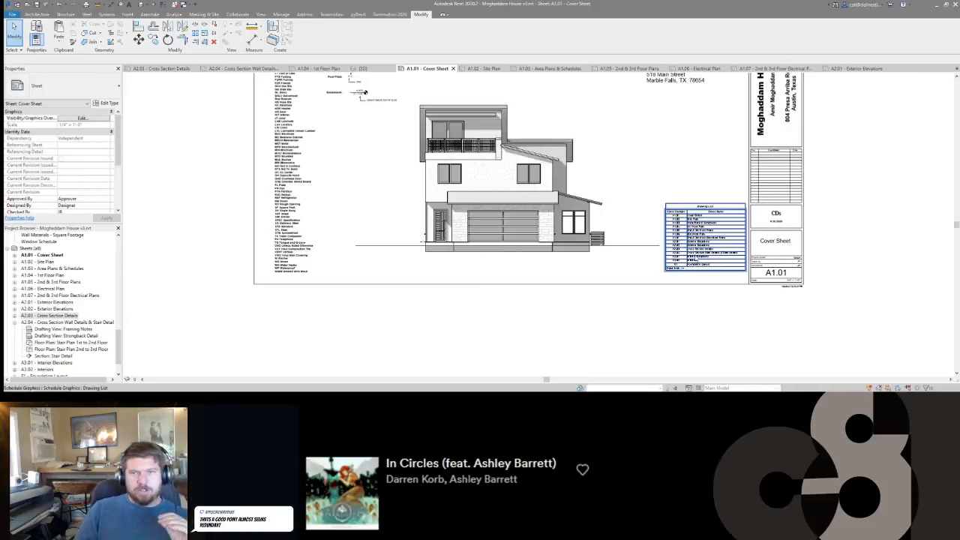
{"action": "scroll", "coordinate": [714, 235], "scroll_direction": "up", "scroll_amount": 5}
{"action": "scroll", "coordinate": [714, 236], "scroll_direction": "down", "scroll_amount": 4}
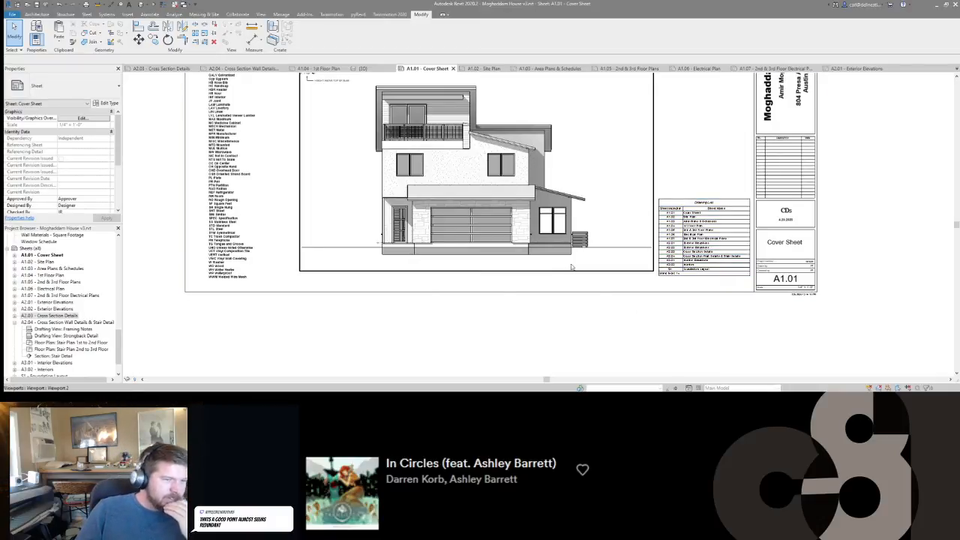
{"action": "scroll", "coordinate": [708, 236], "scroll_direction": "up", "scroll_amount": 1}
{"action": "scroll", "coordinate": [709, 236], "scroll_direction": "up", "scroll_amount": 3}
{"action": "scroll", "coordinate": [708, 236], "scroll_direction": "down", "scroll_amount": 2}
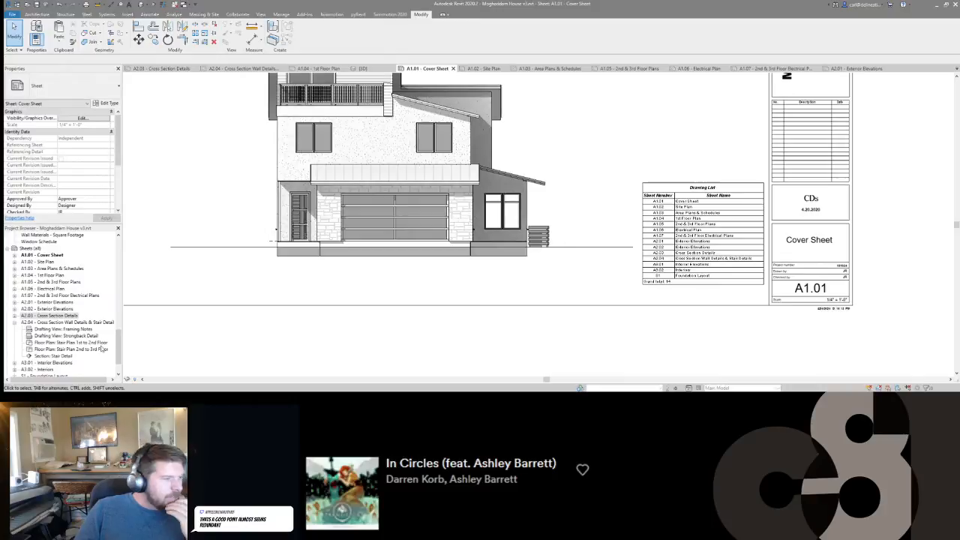
Look through sheets A2.01 and A2.02, Exterior Elevations, and return to sheet A2.03, Cross Section Details.
{"action": "double_click", "coordinate": [53, 302]}
{"action": "double_click", "coordinate": [45, 309]}
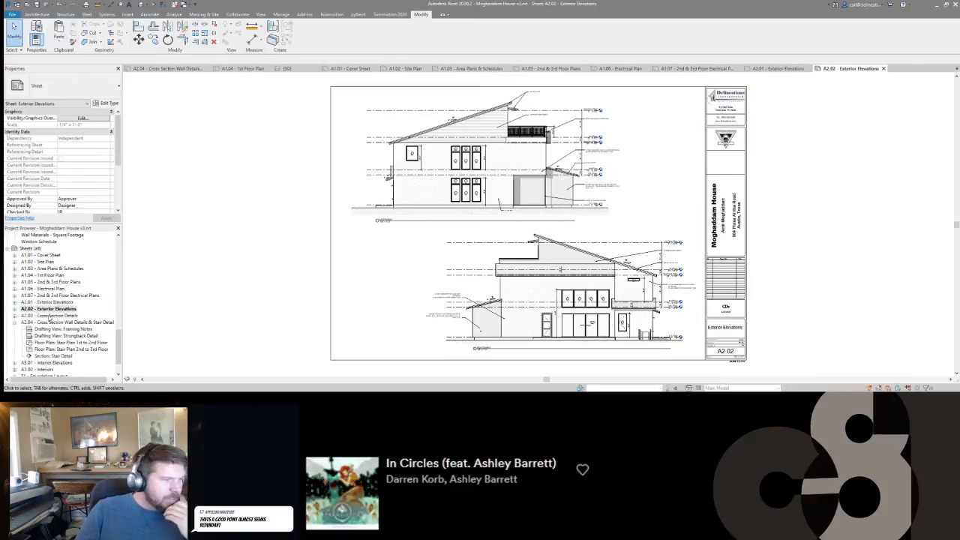
{"action": "double_click", "coordinate": [50, 315]}
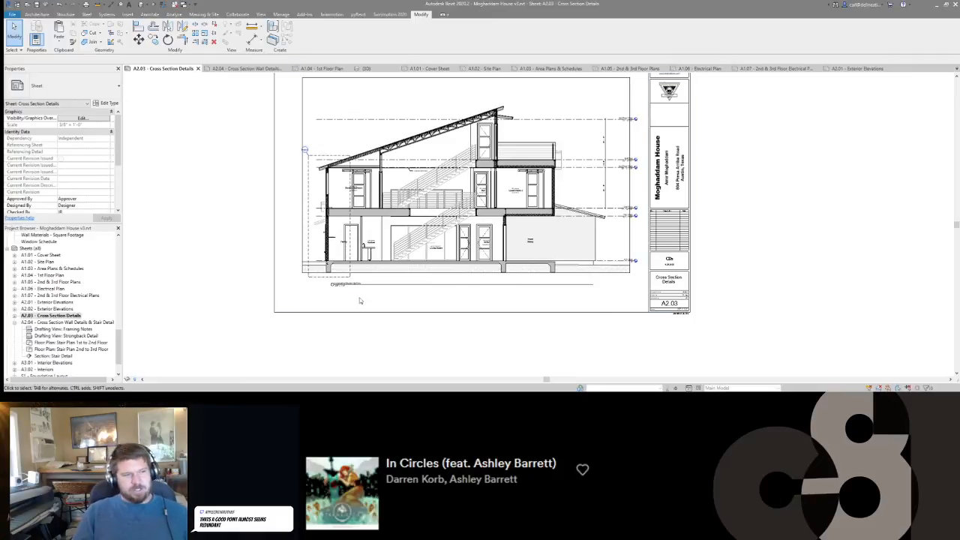
{"action": "scroll", "coordinate": [335, 282], "scroll_direction": "up", "scroll_amount": 5}
{"action": "scroll", "coordinate": [335, 282], "scroll_direction": "down", "scroll_amount": 2}
{"action": "scroll", "coordinate": [382, 304], "scroll_direction": "down", "scroll_amount": 3}
{"action": "middle_click_drag", "start_coordinate": [367, 304], "coordinate": [501, 285]}
{"action": "scroll", "coordinate": [183, 297], "scroll_direction": "down", "scroll_amount": 1}
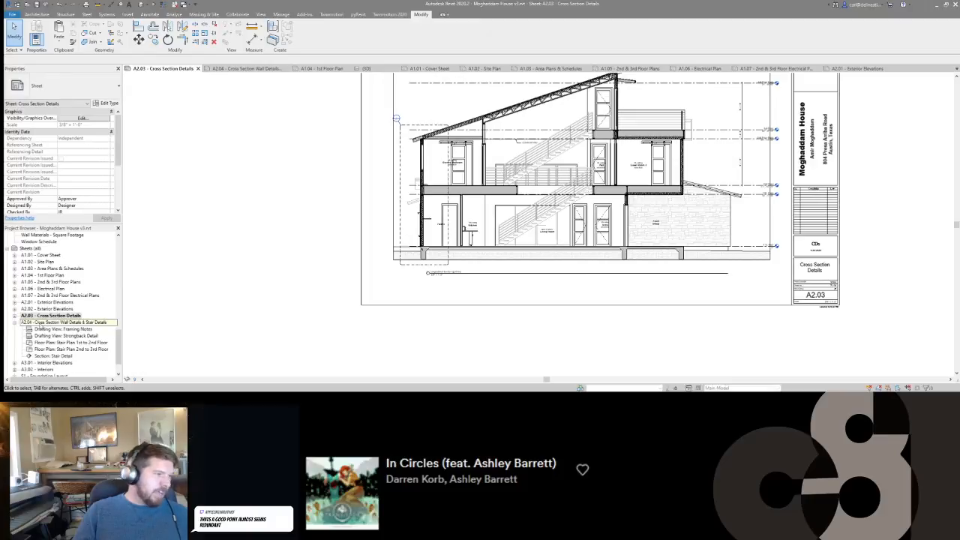
Open sheet A2.04, Cross Section Wall Details & Stair Details.
{"action": "left_click", "coordinate": [40, 323]}
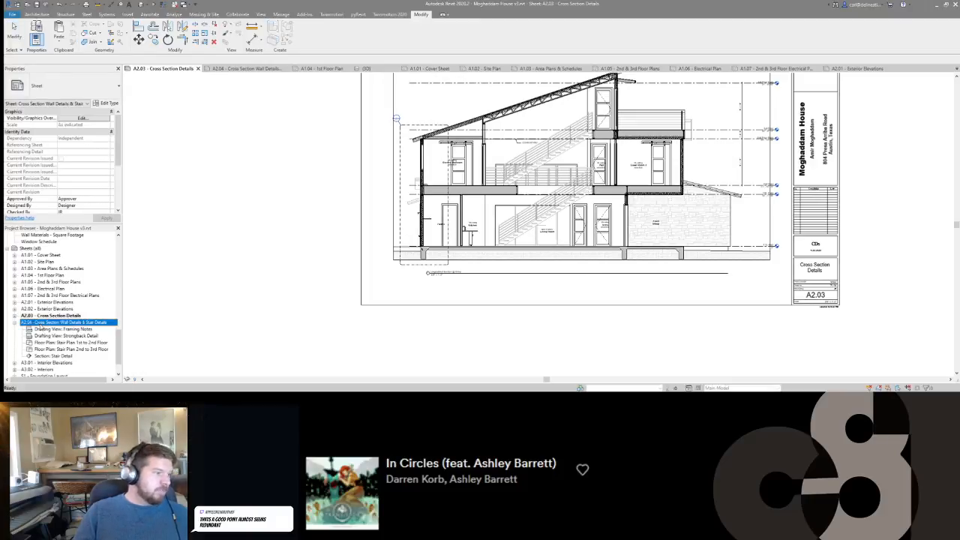
{"action": "left_click", "coordinate": [260, 14]}
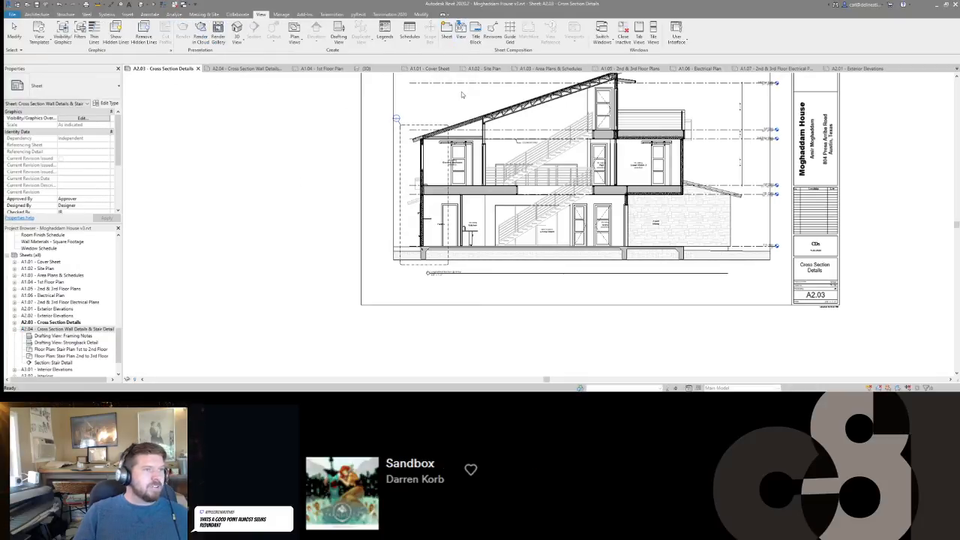
{"action": "left_click", "coordinate": [295, 179]}
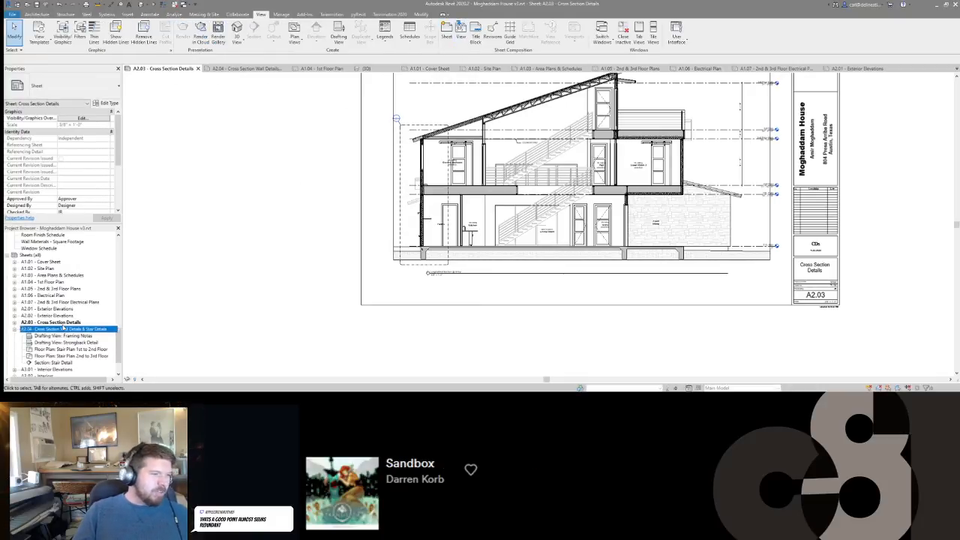
{"action": "double_click", "coordinate": [67, 329]}
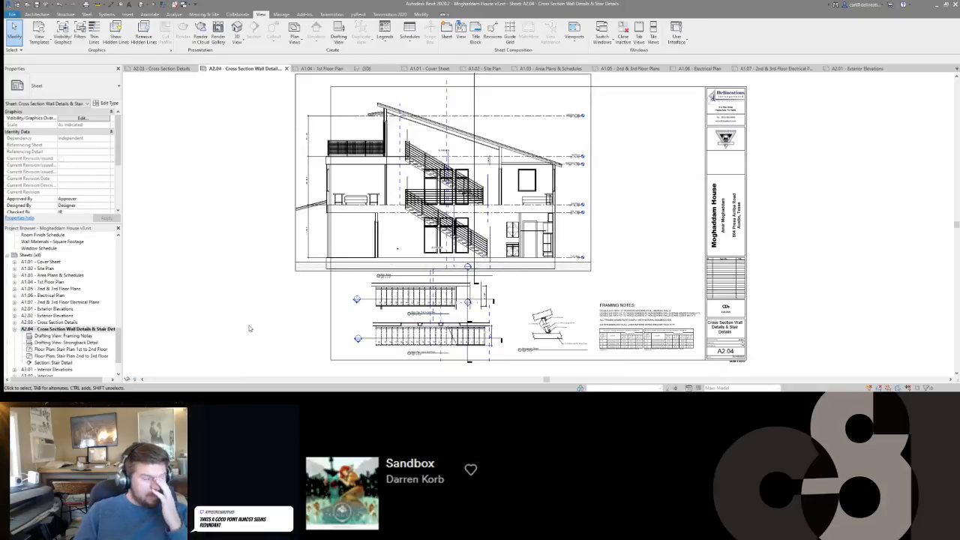
Rename the building section view Section Thru House1 as Longitudinal Setion @ Garage.
{"action": "scroll", "coordinate": [58, 308], "scroll_direction": "up", "scroll_amount": 10}
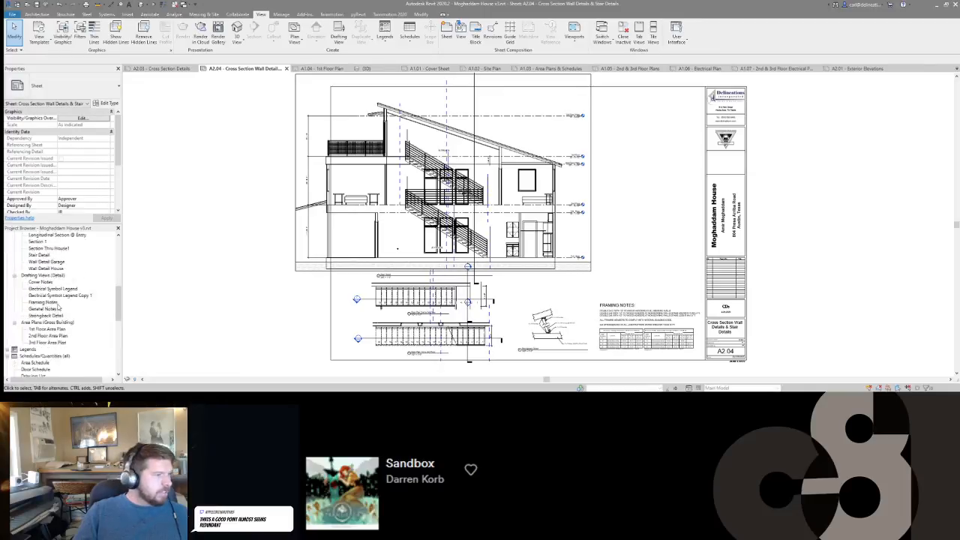
{"action": "scroll", "coordinate": [57, 307], "scroll_direction": "down", "scroll_amount": 5}
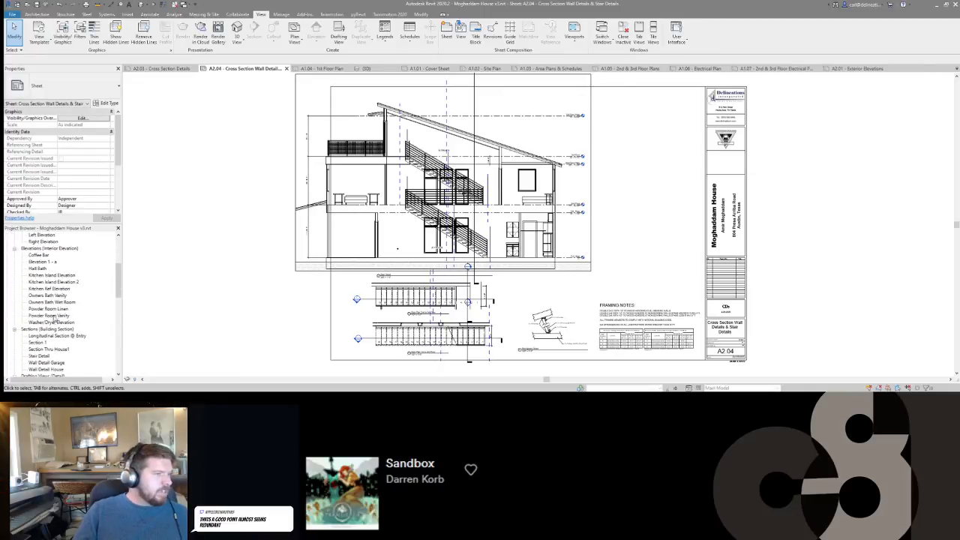
{"action": "scroll", "coordinate": [45, 277], "scroll_direction": "down", "scroll_amount": 3}
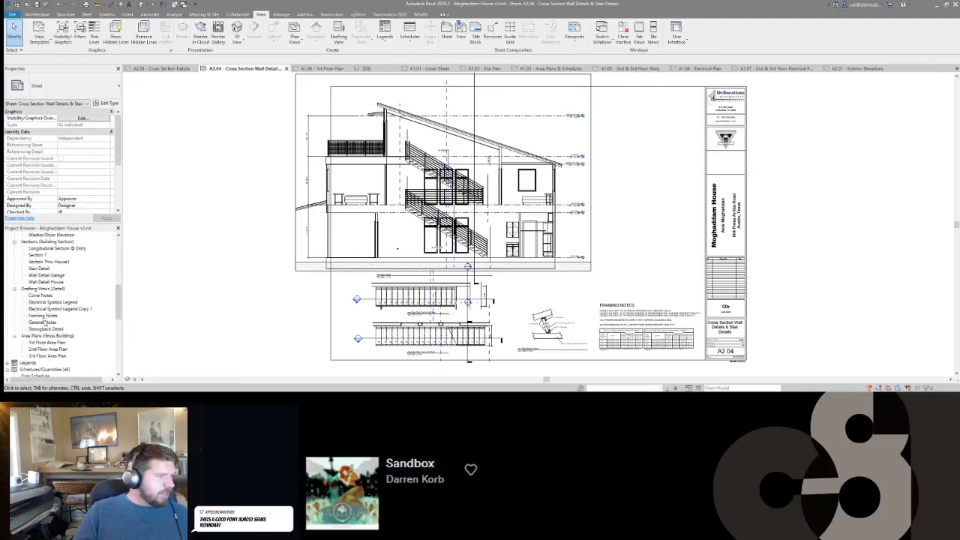
{"action": "left_click", "coordinate": [53, 277]}
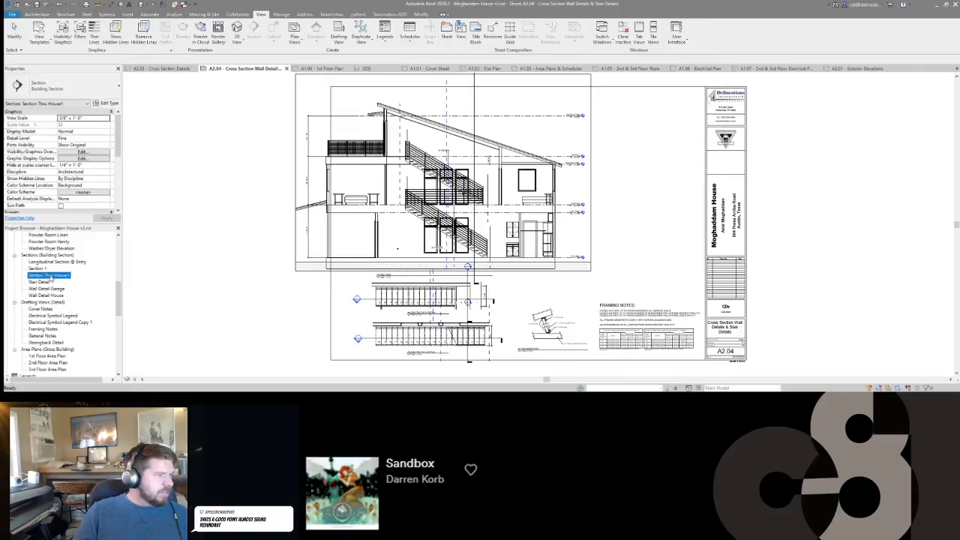
{"action": "left_click", "coordinate": [54, 276]}
{"action": "type", "text": "Longitudinal"}
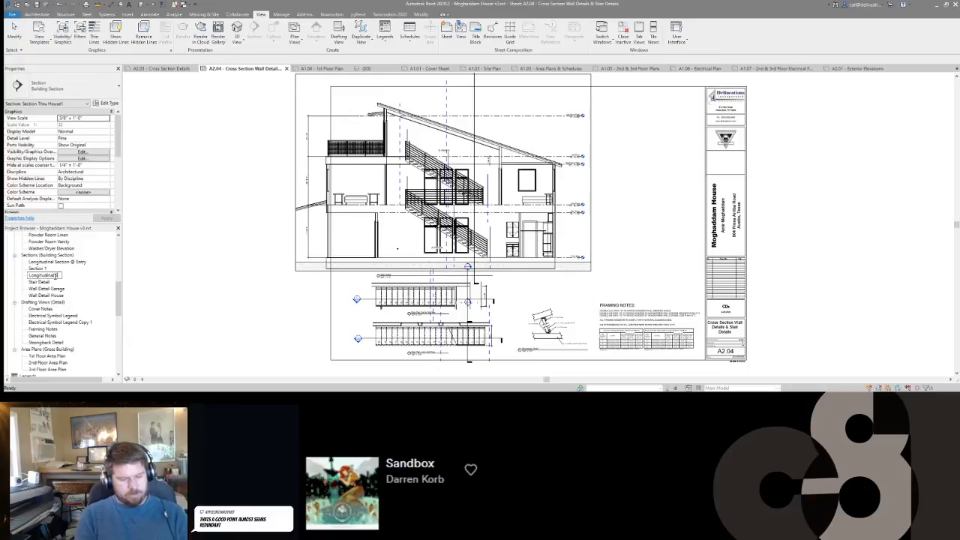
{"action": "type", "text": " Section @ Gara"}
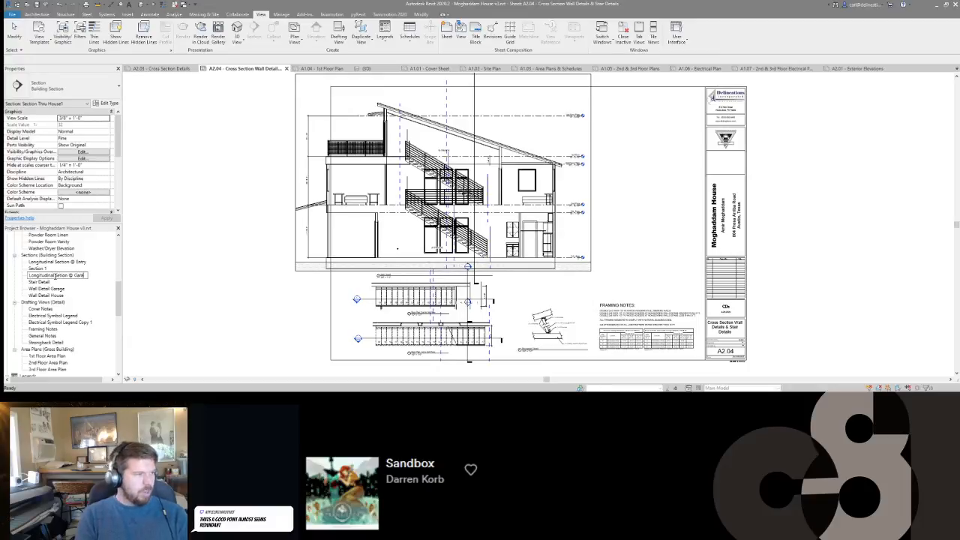
{"action": "type", "text": "ge"}
{"action": "key", "text": "Return"}
Open the renamed garage section view and compare it with the entry section on sheet A2.03.
{"action": "double_click", "coordinate": [62, 268]}
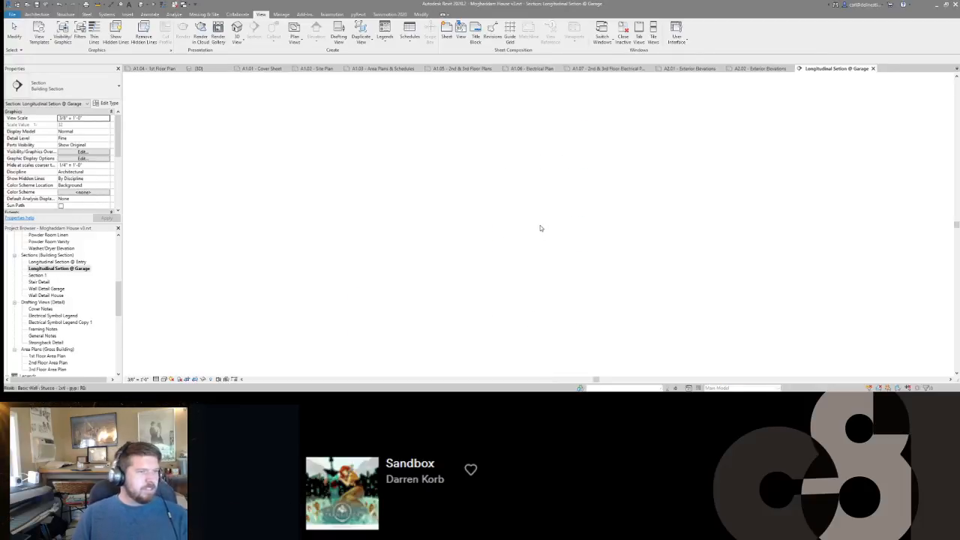
{"action": "scroll", "coordinate": [481, 270], "scroll_direction": "up", "scroll_amount": 4}
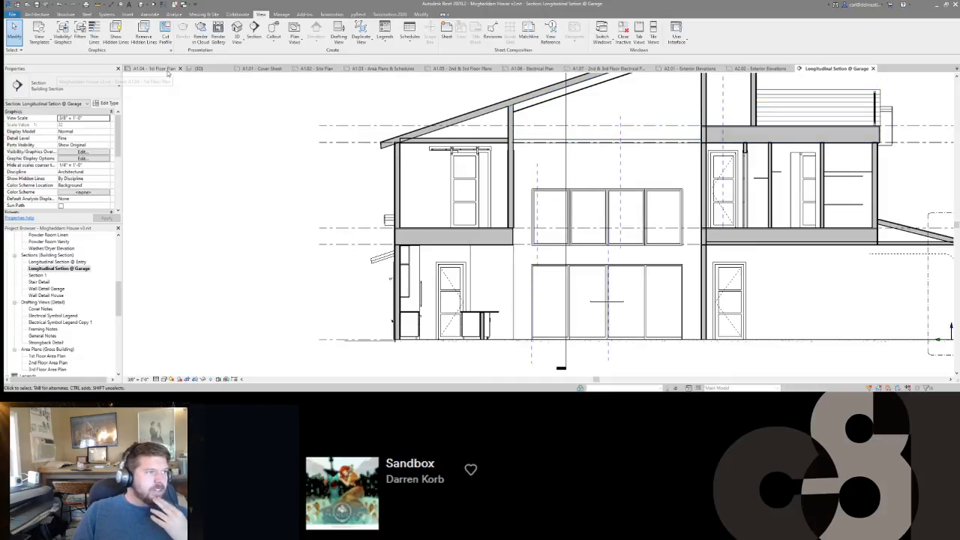
{"action": "left_click", "coordinate": [873, 69]}
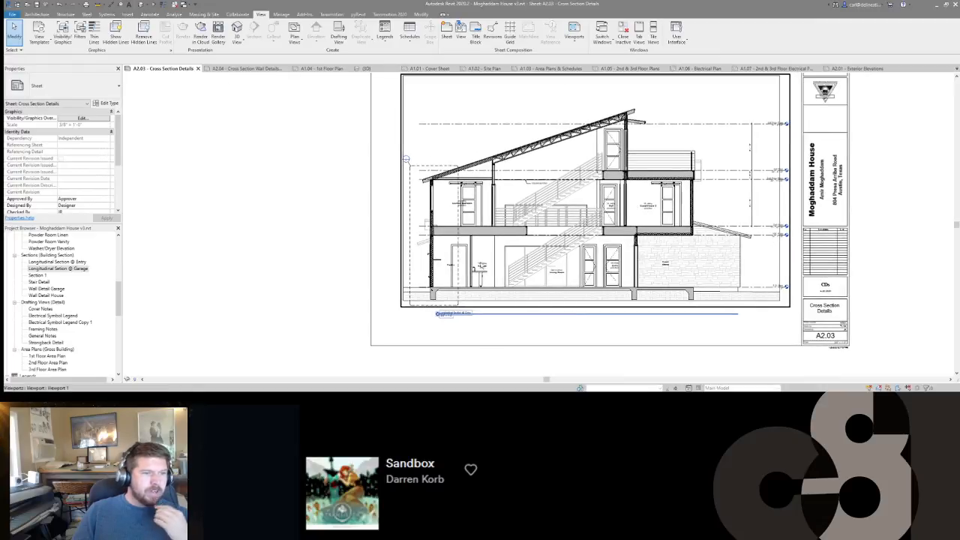
{"action": "scroll", "coordinate": [442, 235], "scroll_direction": "up", "scroll_amount": 3}
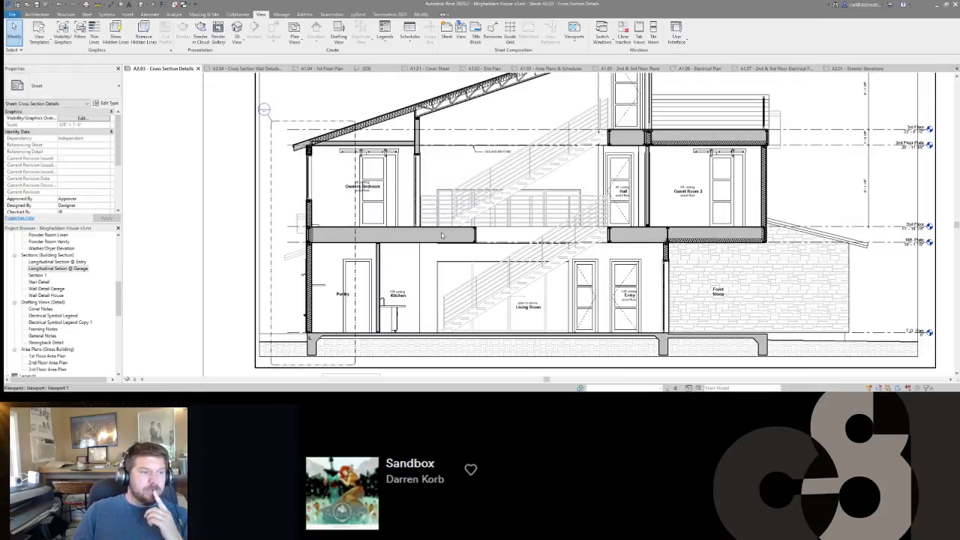
Return to the Longitudinal Setion @ Garage view and examine its roof and upper floors.
{"action": "left_click", "coordinate": [868, 69]}
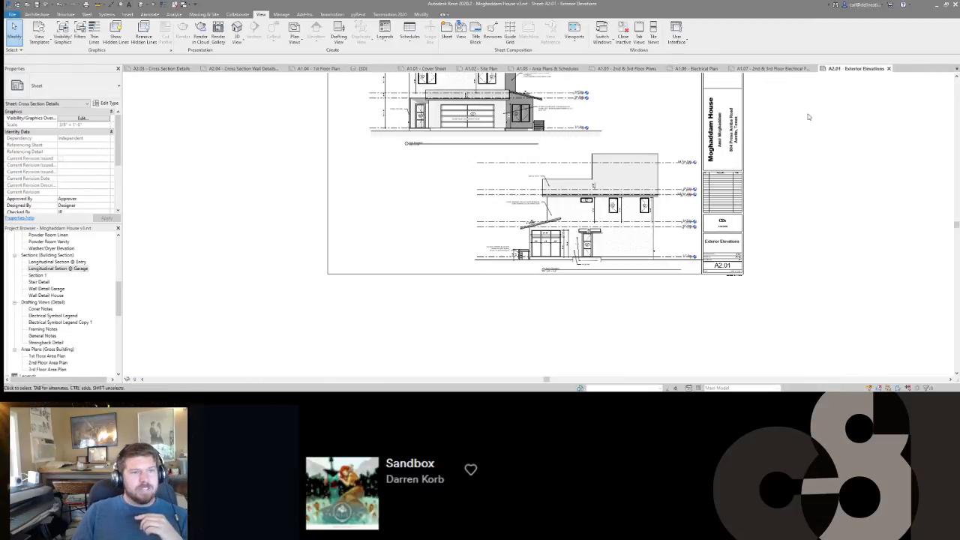
{"action": "left_click", "coordinate": [799, 66]}
{"action": "key", "text": "ctrl+Tab"}
{"action": "key", "text": "ctrl+Tab"}
{"action": "key", "text": "ctrl+Tab"}
{"action": "key", "text": "ctrl+Tab"}
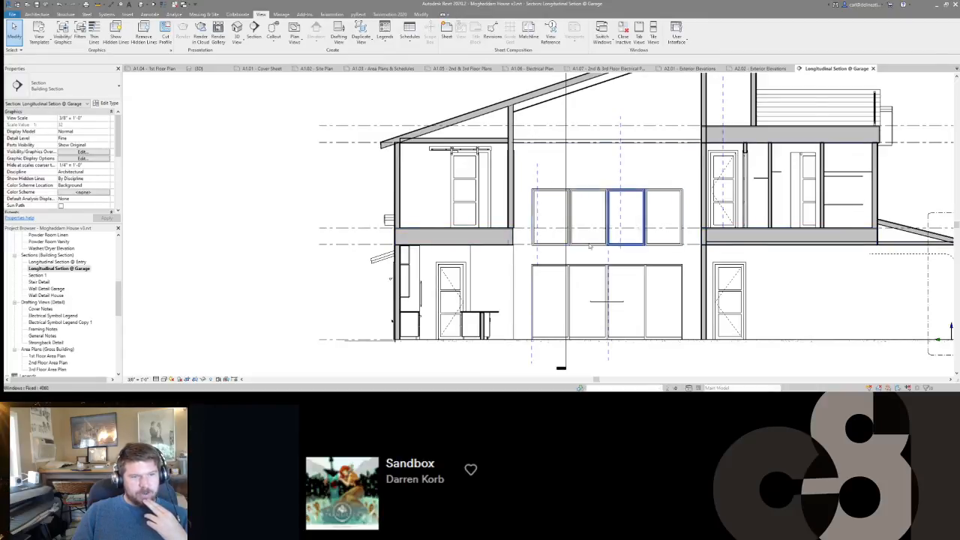
{"action": "middle_click_drag", "start_coordinate": [671, 204], "coordinate": [650, 294]}
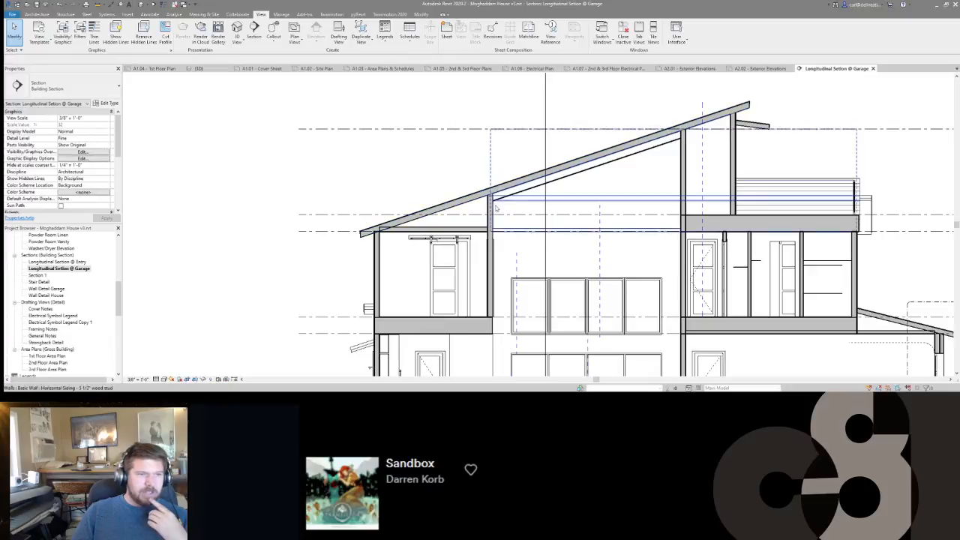
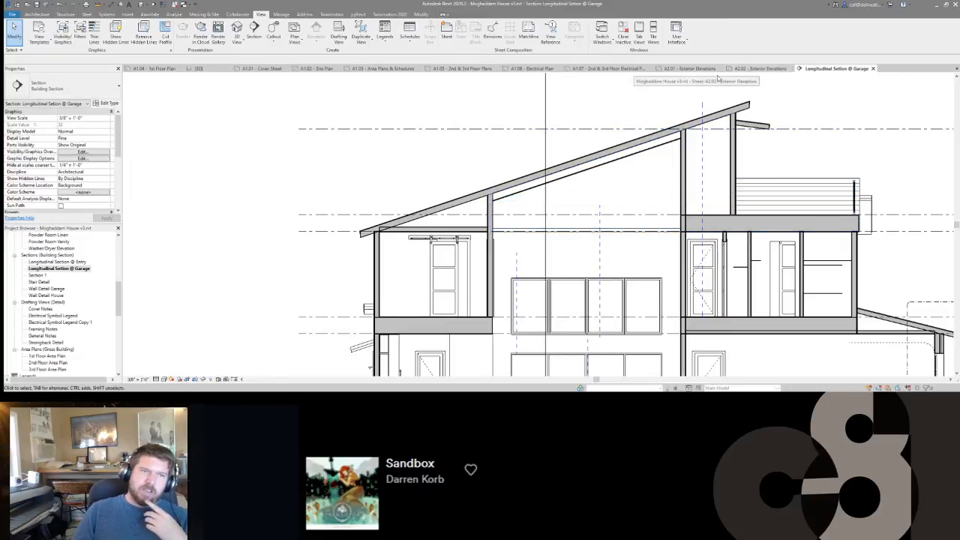
Compare the Longitudinal Setion @ Garage view with the detailed section on sheet A2.03.
{"action": "key", "text": "ctrl+Tab"}
{"action": "middle_click_drag", "start_coordinate": [580, 128], "coordinate": [587, 227]}
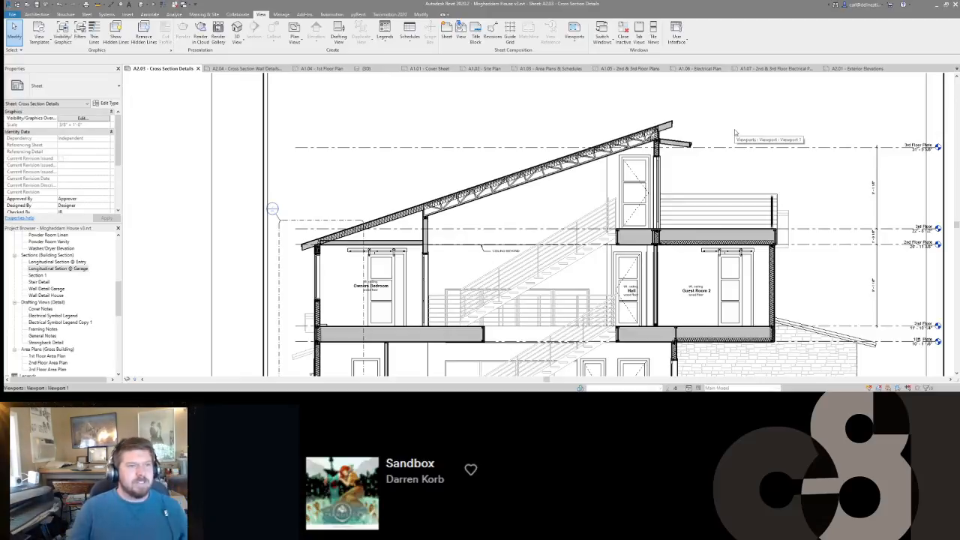
{"action": "key", "text": "ctrl+shift+Tab"}
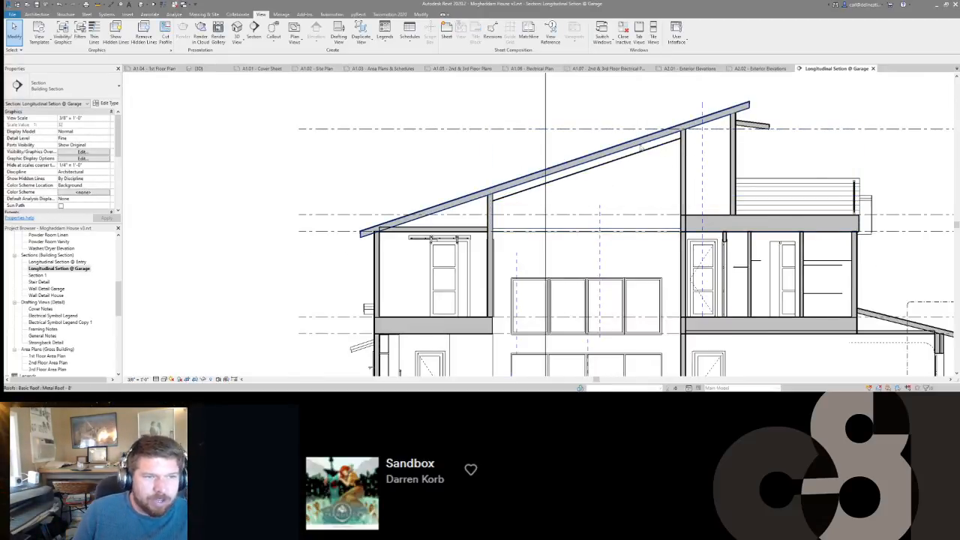
{"action": "key", "text": "ctrl+Tab"}
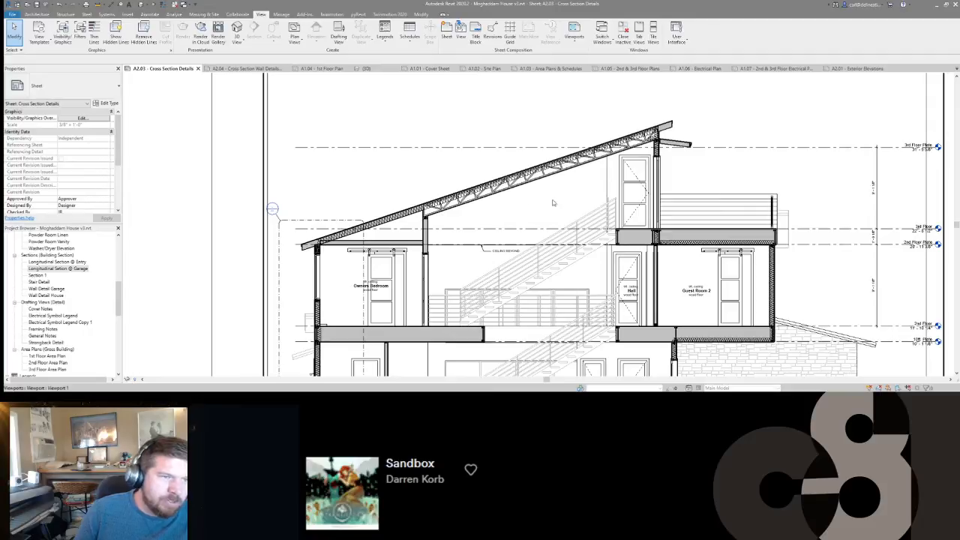
{"action": "key", "text": "ctrl+shift+Tab"}
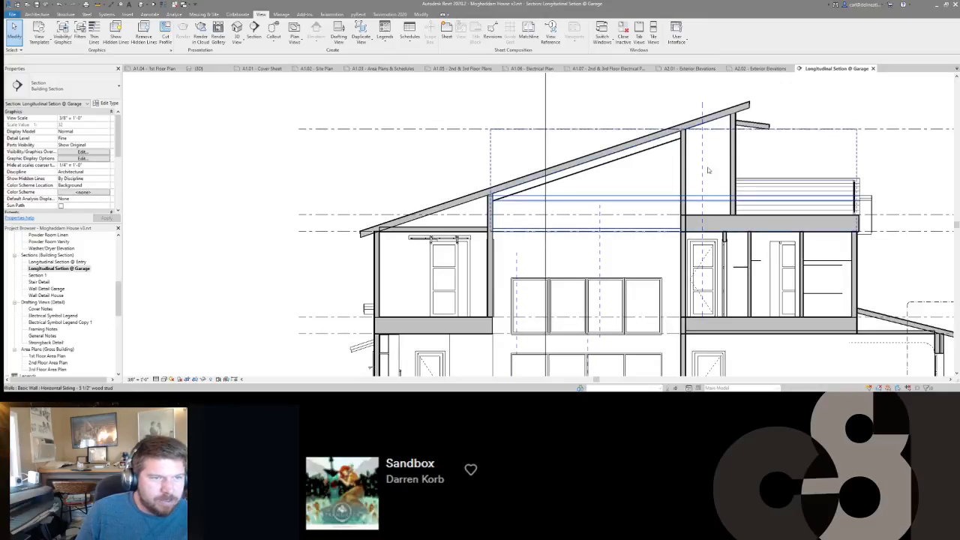
{"action": "scroll", "coordinate": [562, 213], "scroll_direction": "down", "scroll_amount": 1}
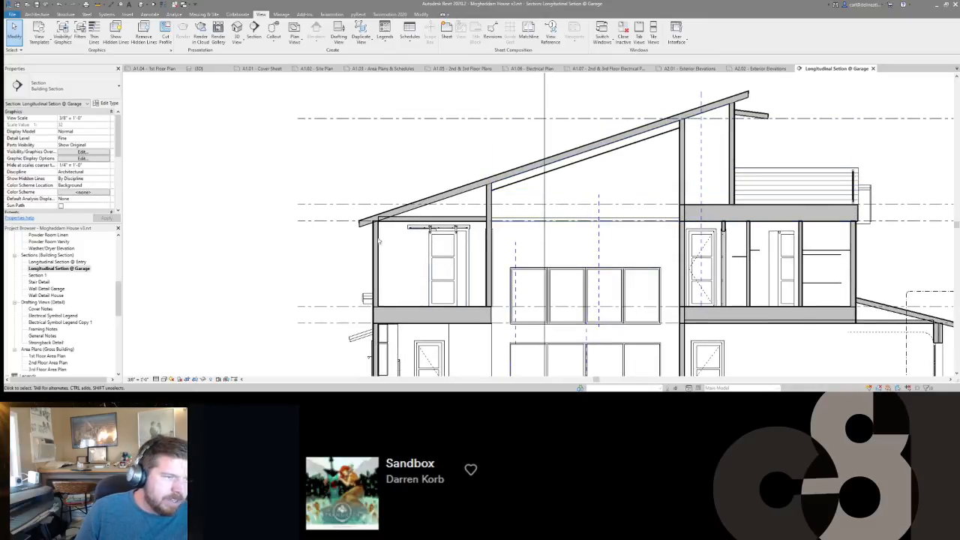
{"action": "scroll", "coordinate": [467, 185], "scroll_direction": "down", "scroll_amount": 2}
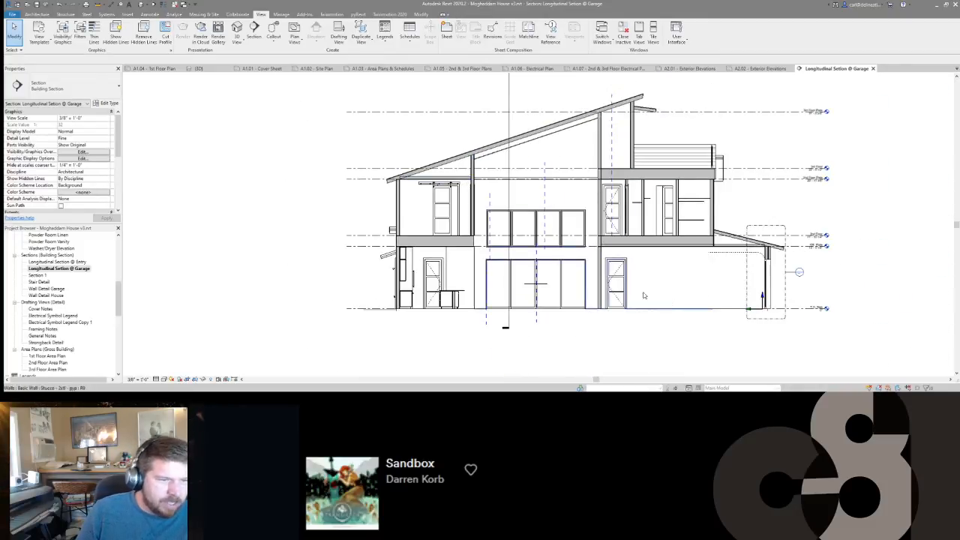
{"action": "scroll", "coordinate": [742, 204], "scroll_direction": "up", "scroll_amount": 1}
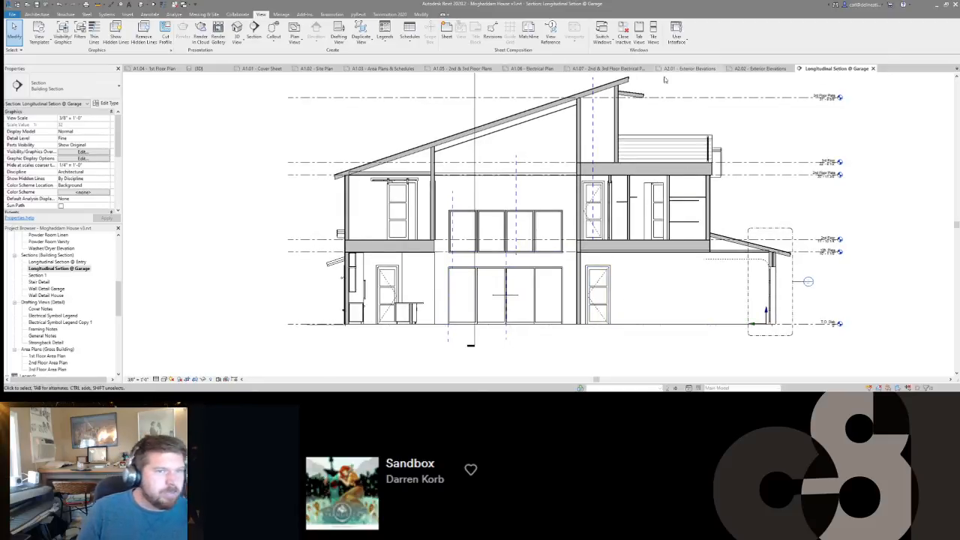
Renumber the Cross Section Wall Details & Stair Details sheet as A2.05.
{"action": "left_click", "coordinate": [40, 308]}
{"action": "scroll", "coordinate": [37, 347], "scroll_direction": "down", "scroll_amount": 5}
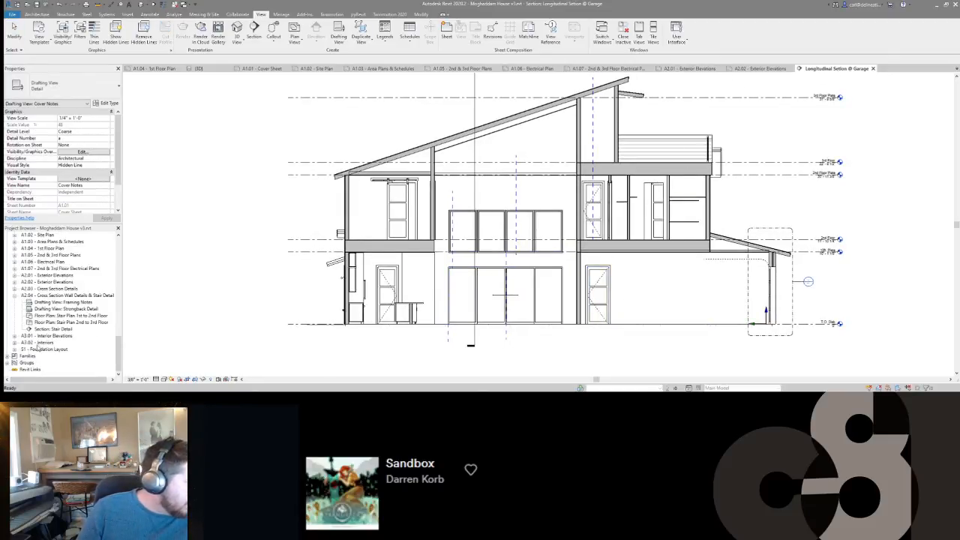
{"action": "left_click", "coordinate": [30, 295]}
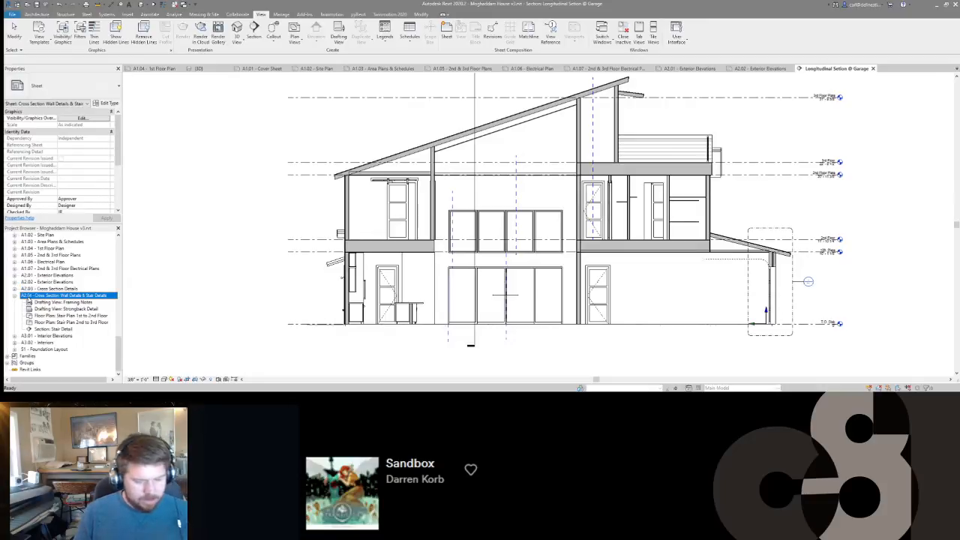
{"action": "key", "text": "F2"}
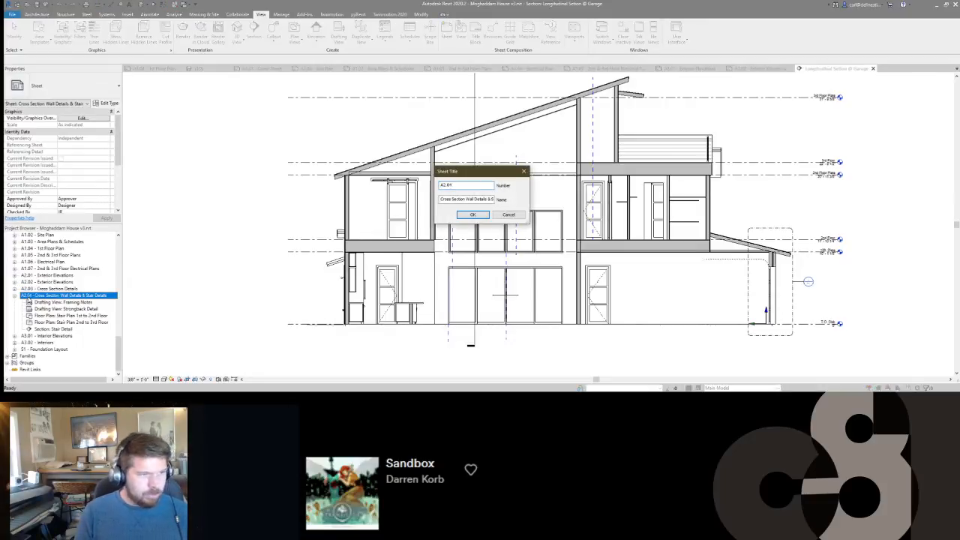
{"action": "type", "text": "A2.05"}
{"action": "key", "text": "Return"}
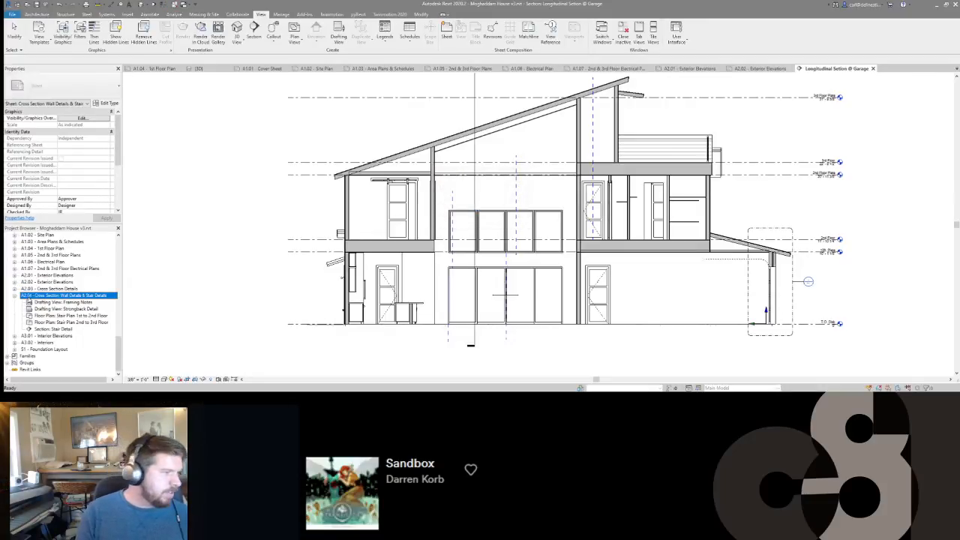
Create a new sheet with the preselected 24 x 36 title block, numbered A2.04 and named Cross Section Details.
{"action": "left_click", "coordinate": [446, 31]}
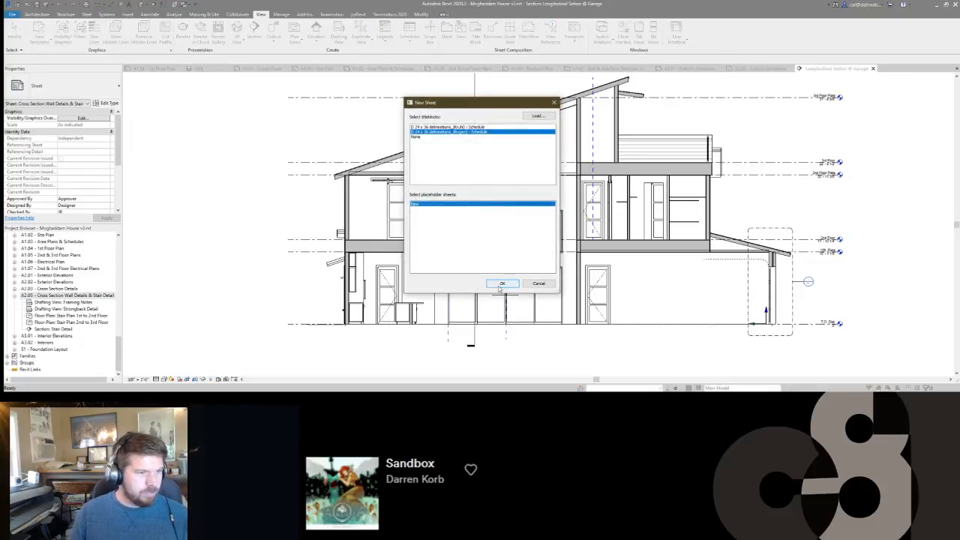
{"action": "left_click", "coordinate": [500, 283]}
{"action": "left_click", "coordinate": [37, 336]}
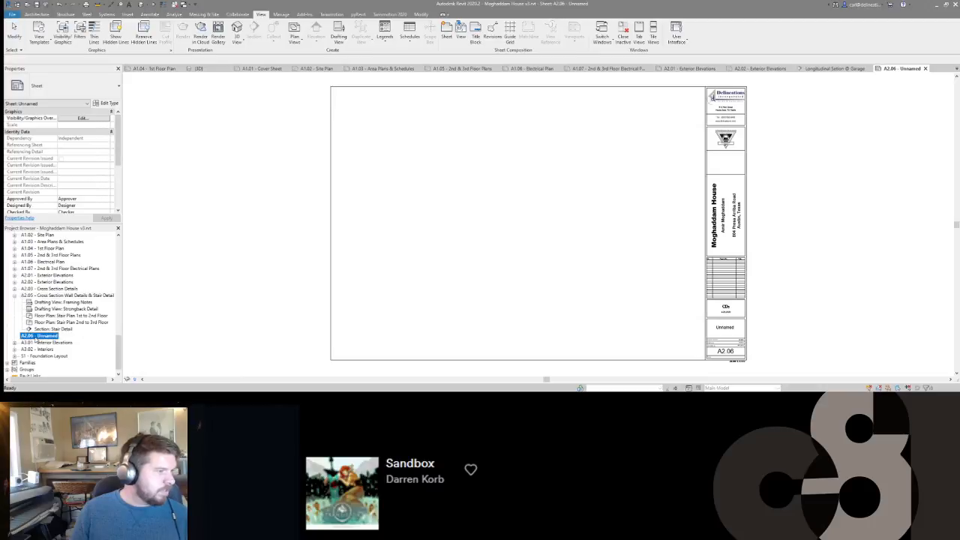
{"action": "left_click", "coordinate": [35, 339]}
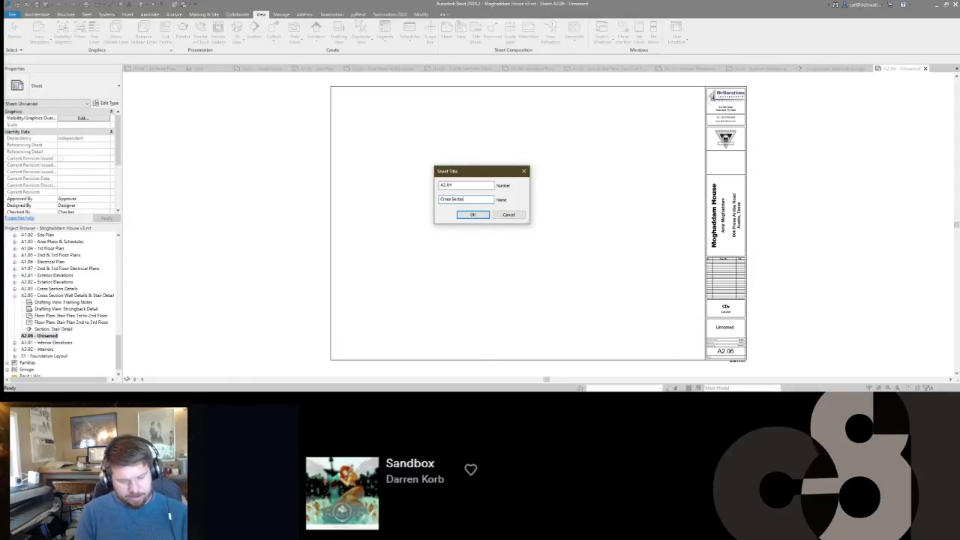
{"action": "key", "text": "Return"}
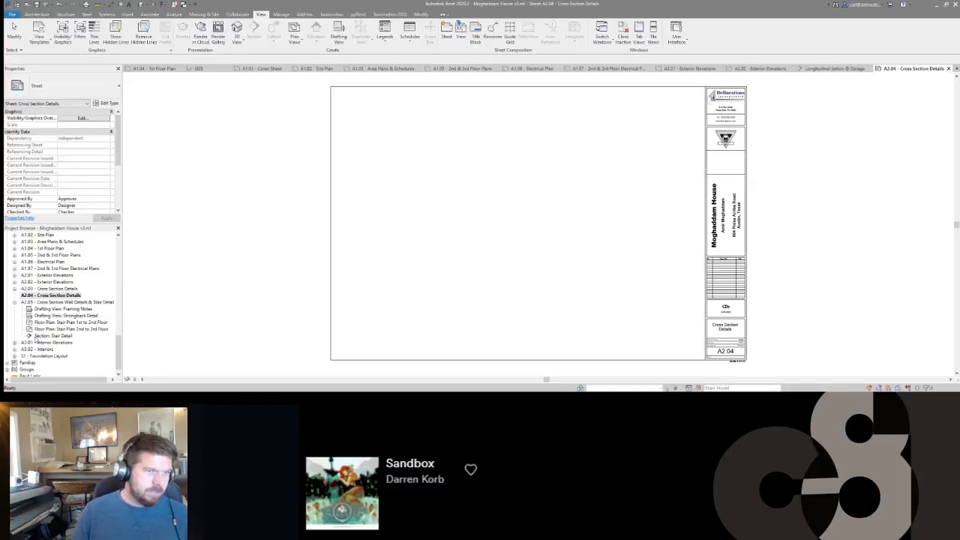
Fill in the drafter's and checker's initials in the title block of sheet A2.04.
{"action": "left_click", "coordinate": [748, 341]}
{"action": "left_click", "coordinate": [720, 345]}
{"action": "type", "text": "cjg"}
{"action": "left_click", "coordinate": [738, 347]}
{"action": "type", "text": "JR"}
{"action": "key", "text": "Return"}
{"action": "left_click", "coordinate": [809, 313]}
{"action": "middle_click_drag", "start_coordinate": [808, 319], "coordinate": [806, 318]}
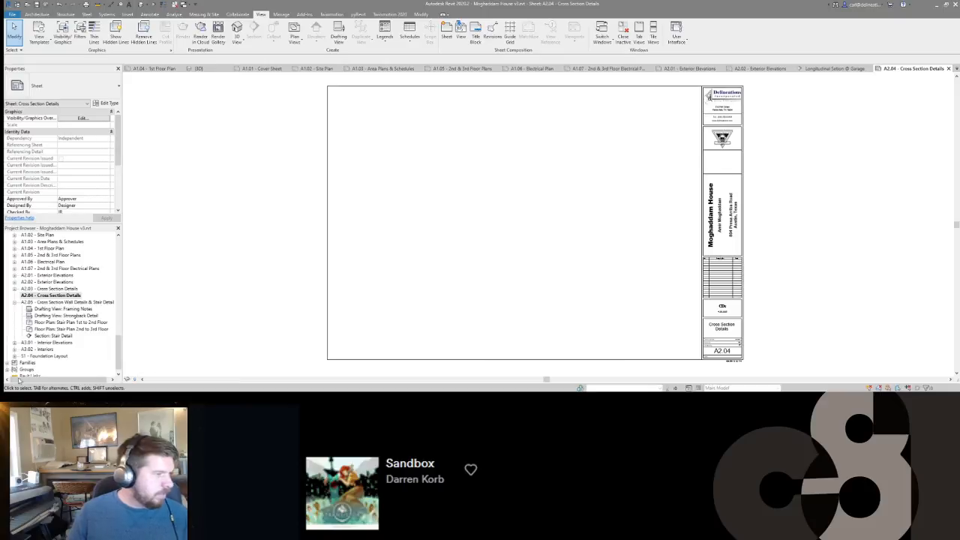
Place the Longitudinal Setion @ Garage view centrally on sheet A2.04.
{"action": "scroll", "coordinate": [41, 295], "scroll_direction": "up", "scroll_amount": 10}
{"action": "scroll", "coordinate": [45, 295], "scroll_direction": "down", "scroll_amount": 5}
{"action": "scroll", "coordinate": [64, 296], "scroll_direction": "up", "scroll_amount": 5}
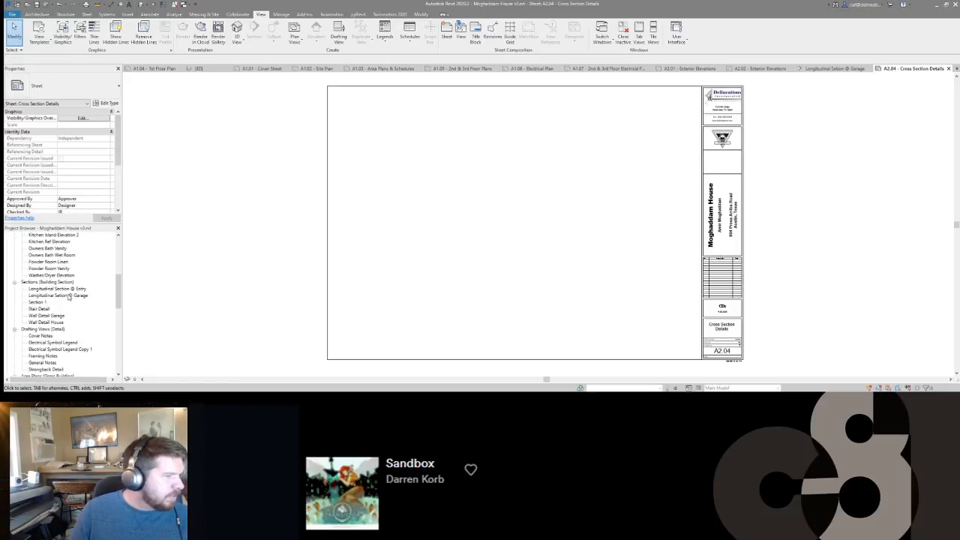
{"action": "left_click", "coordinate": [68, 295]}
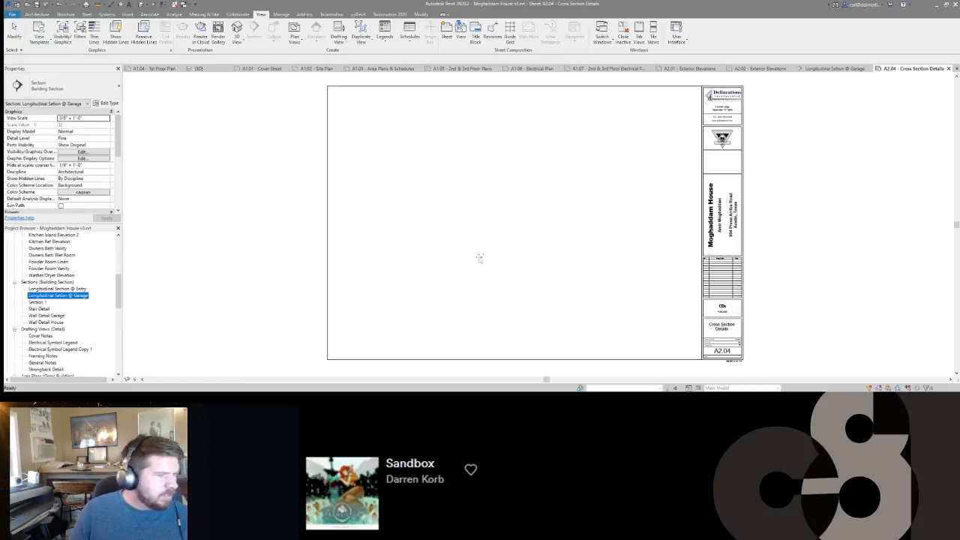
{"action": "left_click", "coordinate": [518, 215]}
{"action": "left_click", "coordinate": [798, 228]}
{"action": "middle_click_drag", "start_coordinate": [526, 252], "coordinate": [568, 240]}
{"action": "scroll", "coordinate": [568, 240], "scroll_direction": "down", "scroll_amount": 1}
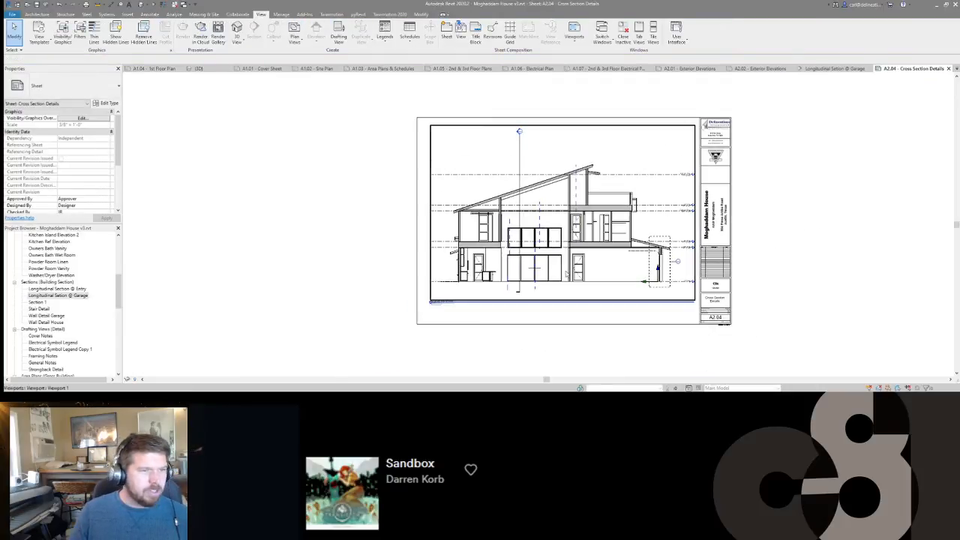
{"action": "scroll", "coordinate": [567, 238], "scroll_direction": "up", "scroll_amount": 1}
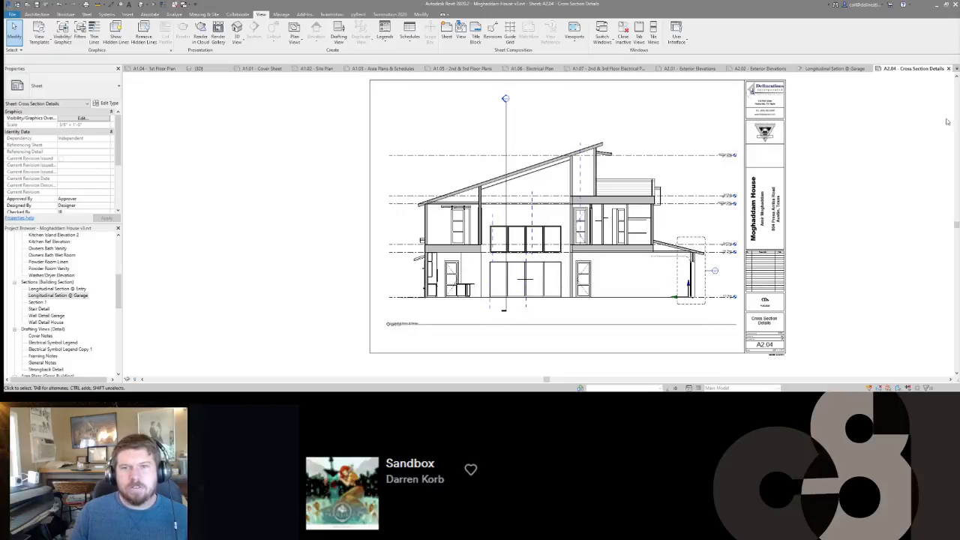
Move the garage section's viewport title up beneath the drawing and shorten its title line to about the building's width.
{"action": "scroll", "coordinate": [441, 302], "scroll_direction": "up", "scroll_amount": 5}
{"action": "scroll", "coordinate": [466, 297], "scroll_direction": "down", "scroll_amount": 6}
{"action": "middle_click_drag", "start_coordinate": [495, 321], "coordinate": [483, 321]}
{"action": "left_click", "coordinate": [408, 322]}
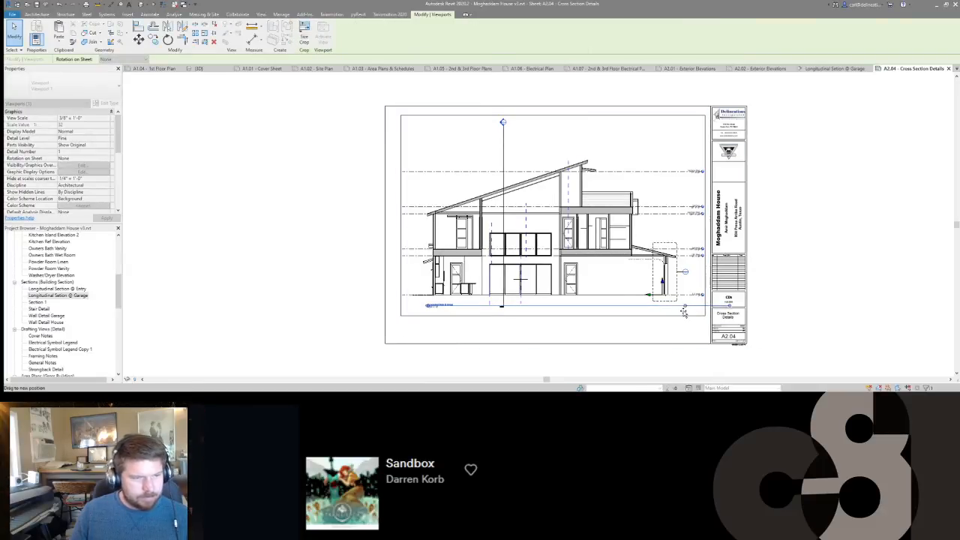
Apply the Cross Section view template to the garage section viewport and check the drawing on the sheet.
{"action": "scroll", "coordinate": [68, 193], "scroll_direction": "down", "scroll_amount": 5}
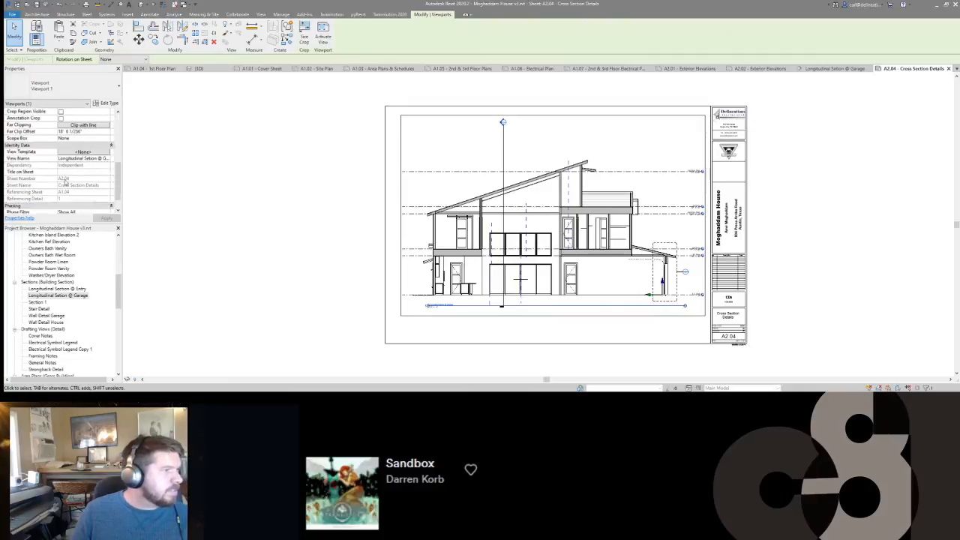
{"action": "left_click", "coordinate": [82, 165]}
{"action": "left_click", "coordinate": [183, 151]}
{"action": "left_click", "coordinate": [300, 331]}
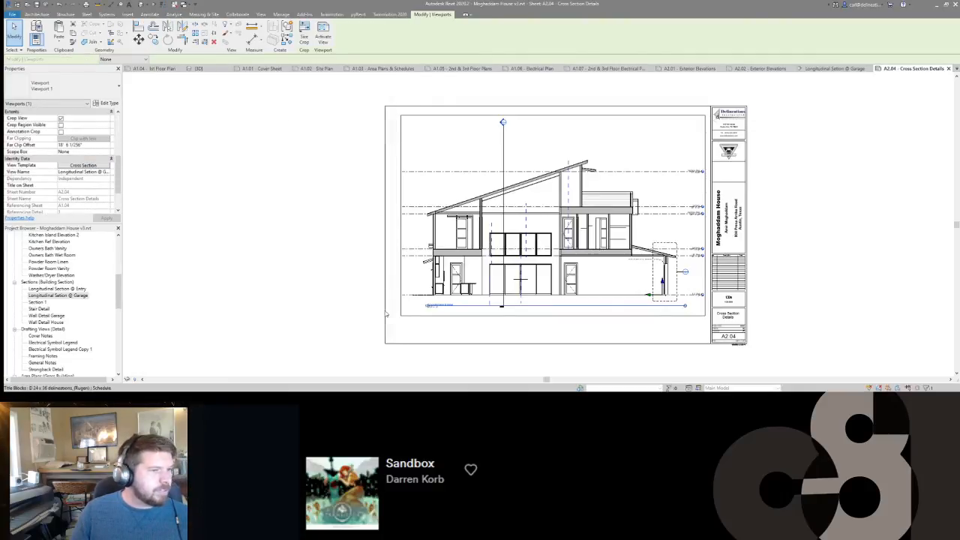
{"action": "left_click", "coordinate": [306, 247]}
{"action": "scroll", "coordinate": [592, 281], "scroll_direction": "up", "scroll_amount": 3}
{"action": "scroll", "coordinate": [591, 281], "scroll_direction": "down", "scroll_amount": 2}
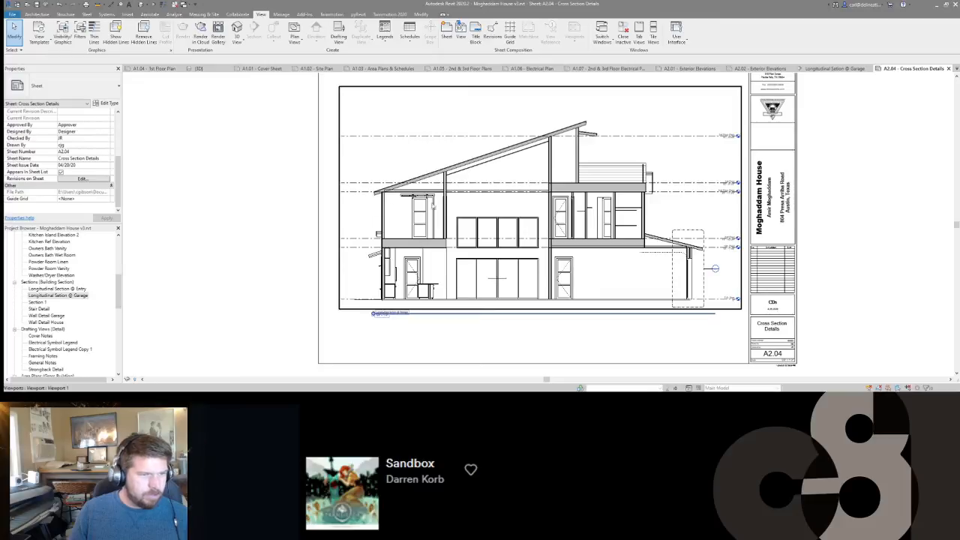
{"action": "scroll", "coordinate": [580, 227], "scroll_direction": "up", "scroll_amount": 3}
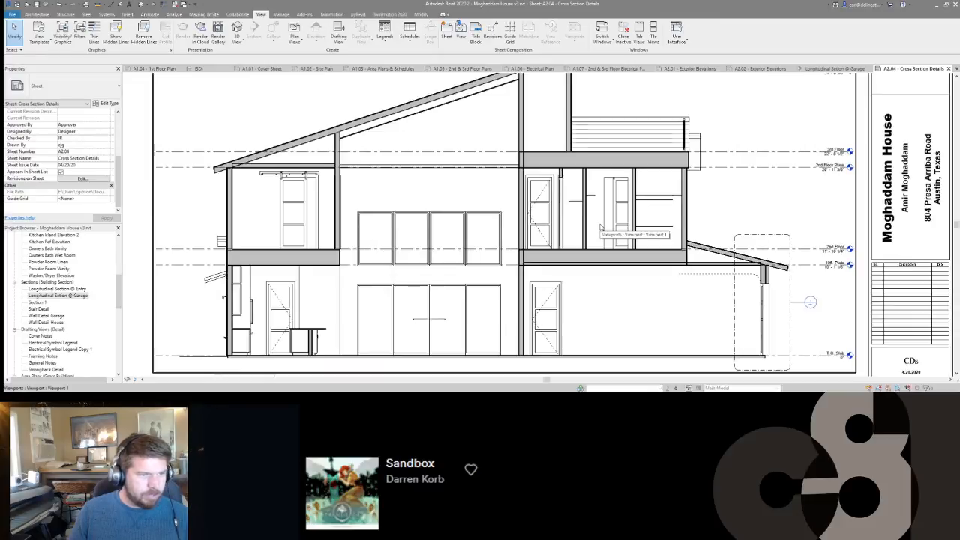
{"action": "scroll", "coordinate": [580, 227], "scroll_direction": "down", "scroll_amount": 2}
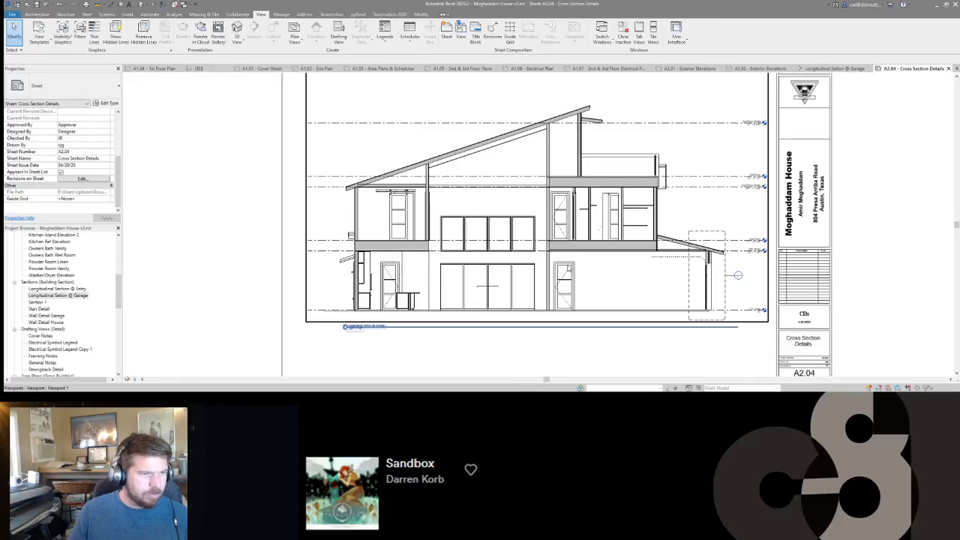
Return to the Longitudinal Setion @ Garage view and close the open A1.01–A1.03, A1.05–A1.07, A2.01 and A2.02 sheets.
{"action": "left_click", "coordinate": [837, 69]}
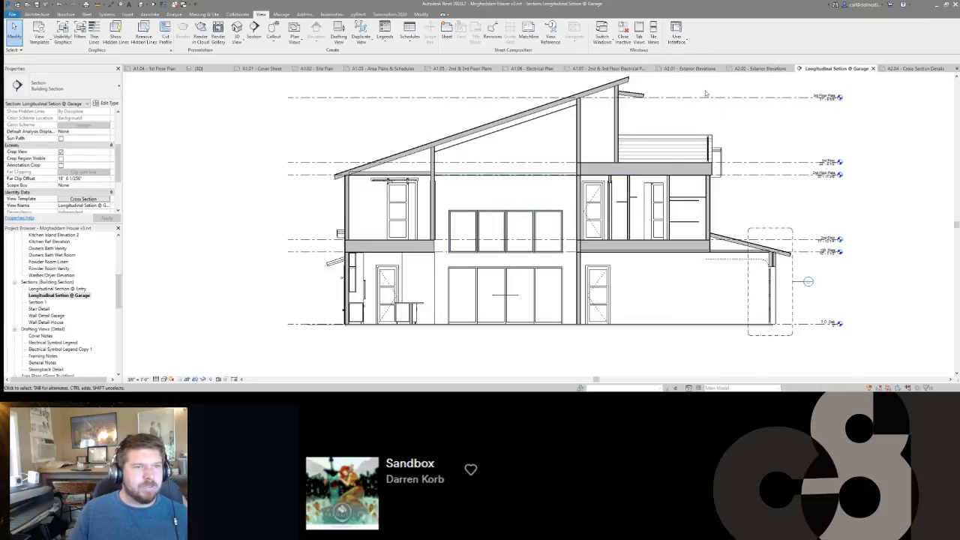
{"action": "middle_click", "coordinate": [758, 72]}
{"action": "middle_click", "coordinate": [756, 72]}
{"action": "middle_click", "coordinate": [751, 73]}
{"action": "middle_click", "coordinate": [698, 69]}
{"action": "middle_click", "coordinate": [626, 69]}
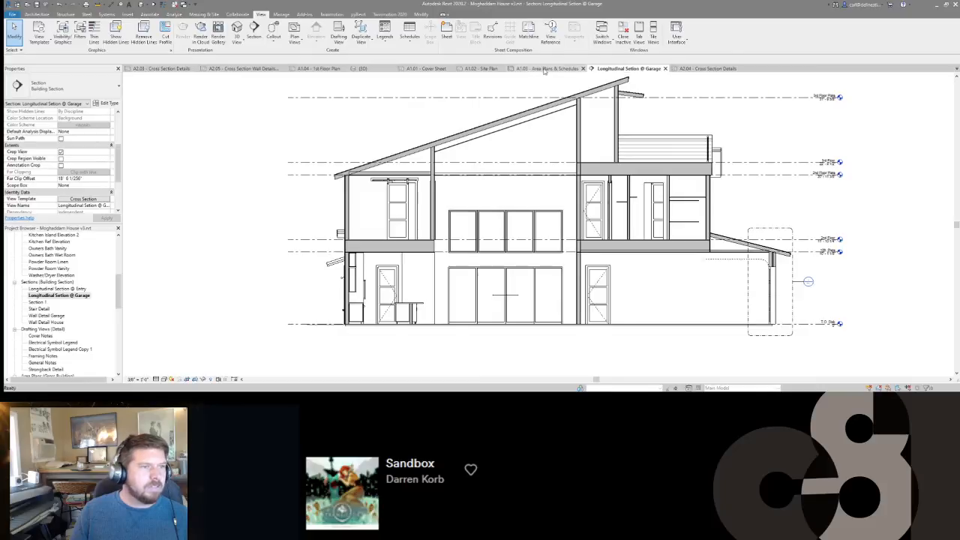
{"action": "middle_click", "coordinate": [545, 69]}
{"action": "middle_click", "coordinate": [484, 69]}
{"action": "middle_click", "coordinate": [427, 69]}
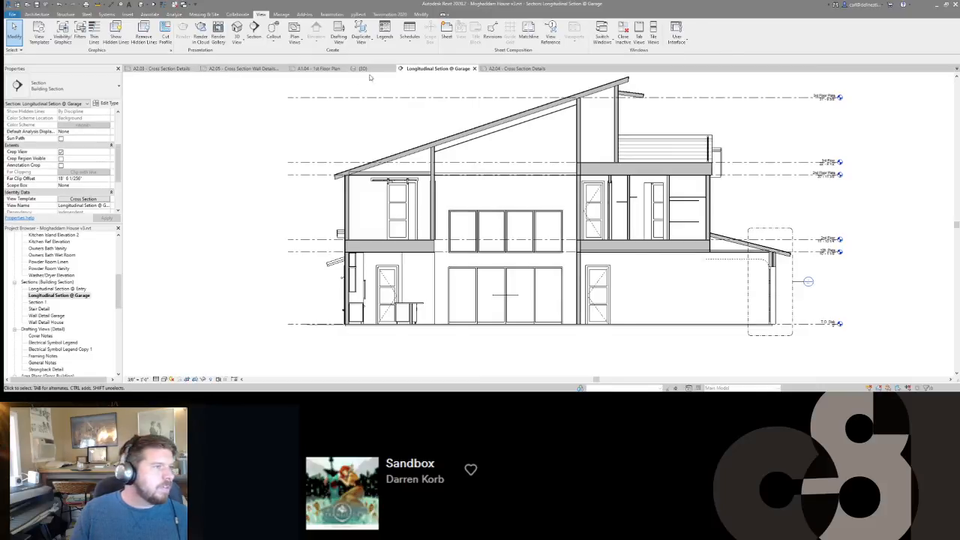
Activate the Longitudinal Section @ Entry viewport on sheet A2.03, check its visibility overrides and enable temporary view properties.
{"action": "left_click", "coordinate": [153, 69]}
{"action": "scroll", "coordinate": [467, 159], "scroll_direction": "down", "scroll_amount": 2}
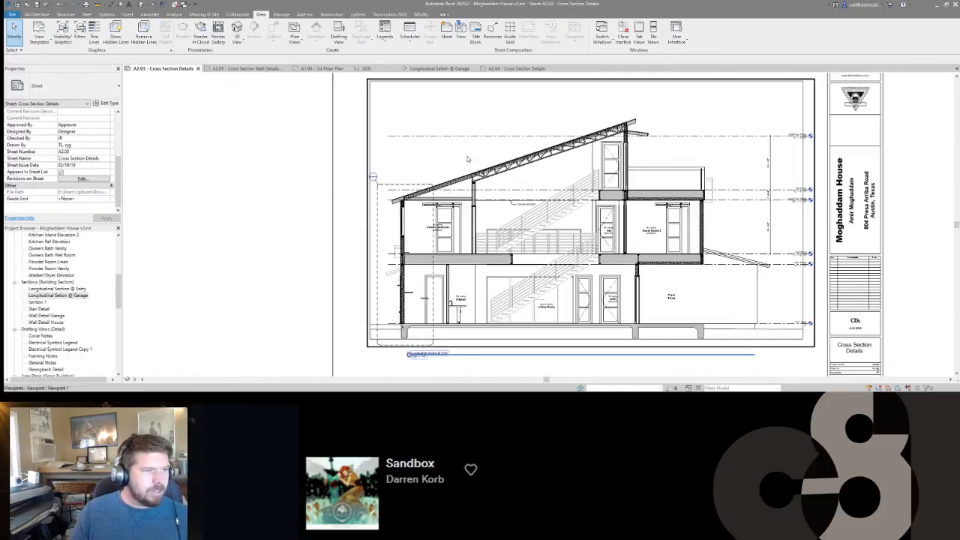
{"action": "double_click", "coordinate": [409, 354]}
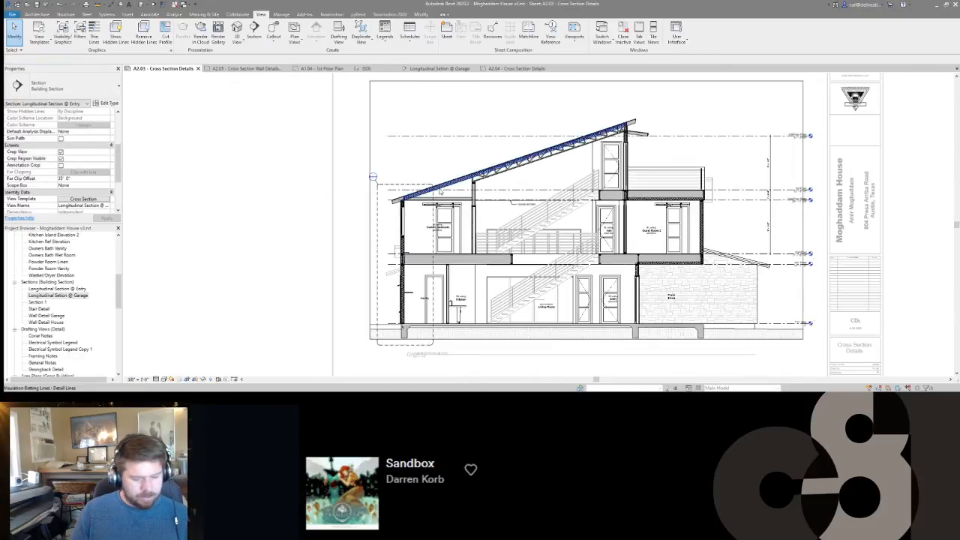
{"action": "key", "text": "v"}
{"action": "key", "text": "g"}
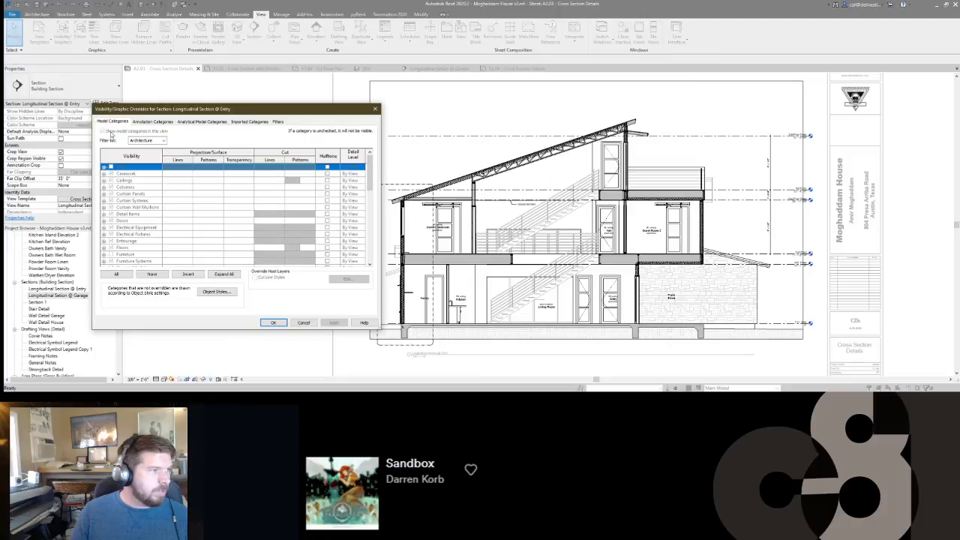
{"action": "left_click", "coordinate": [273, 322]}
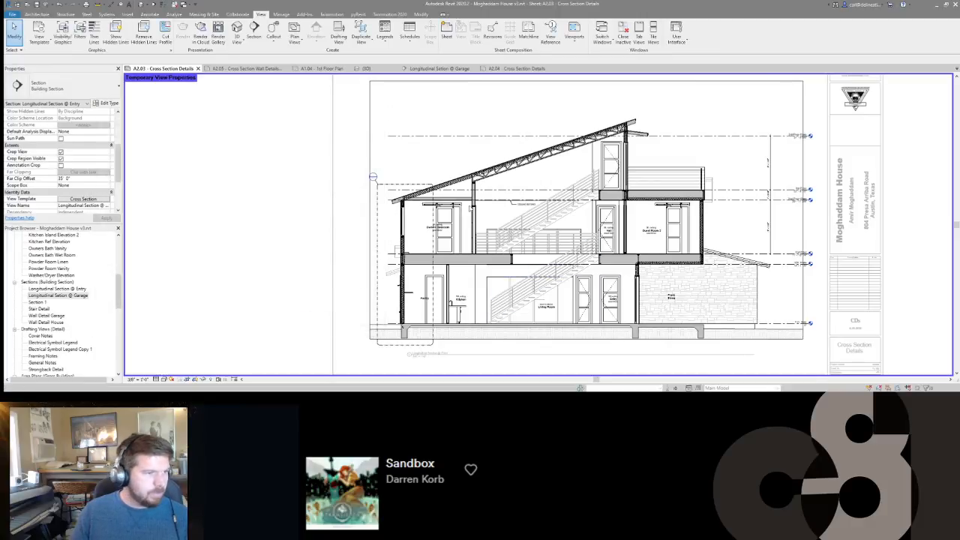
Try to hide all model categories in the activated entry section through its visibility overrides.
{"action": "key", "text": "v"}
{"action": "key", "text": "g"}
{"action": "left_click", "coordinate": [102, 132]}
{"action": "left_click", "coordinate": [272, 323]}
{"action": "key", "text": "ctrl+z"}
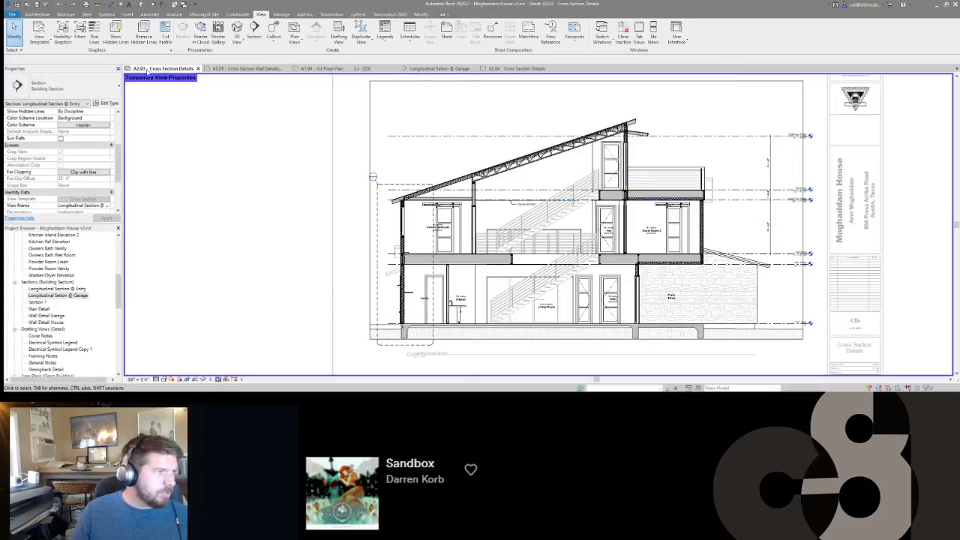
Undo the temporary view properties in the entry section and select all of its elements, including the ground's filled region.
{"action": "left_click", "coordinate": [440, 187]}
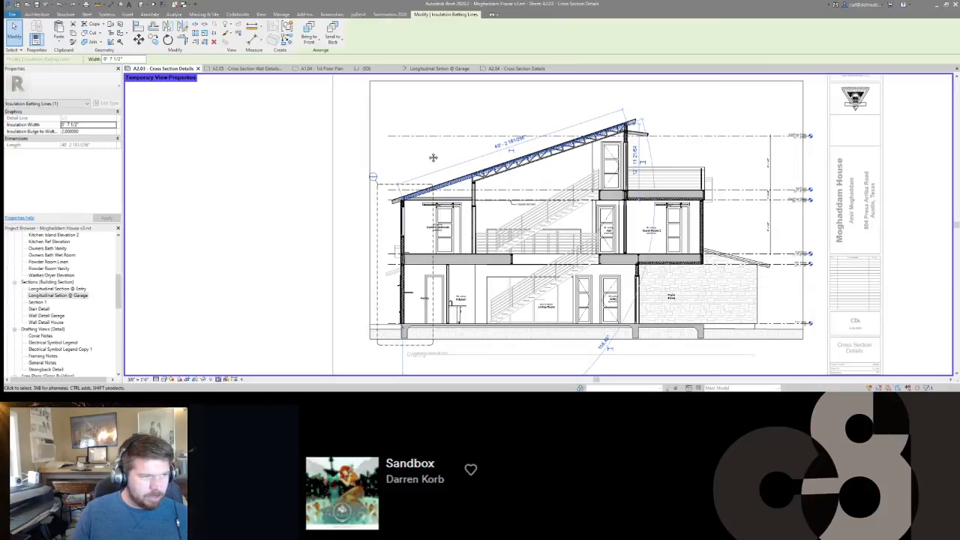
{"action": "key", "text": "ctrl+z"}
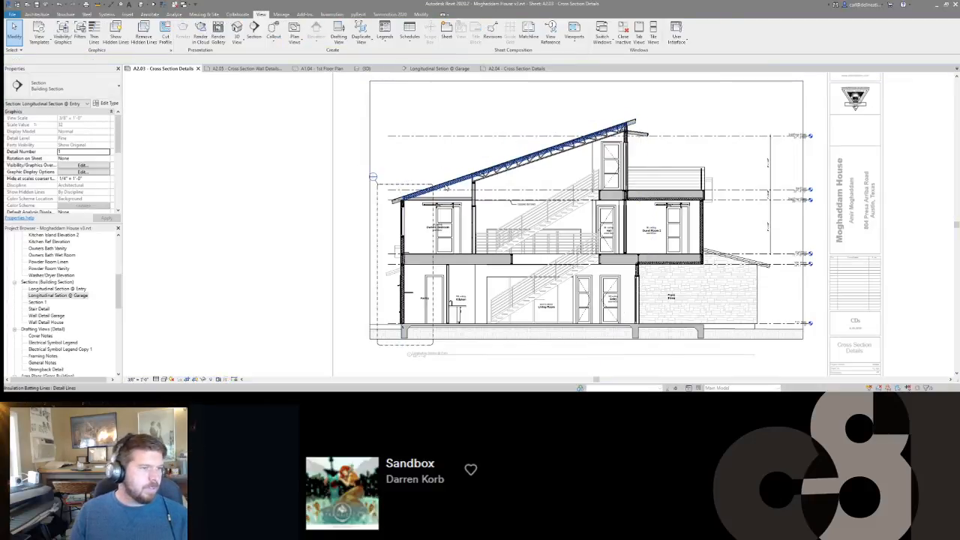
{"action": "left_click_drag", "start_coordinate": [374, 106], "coordinate": [788, 339]}
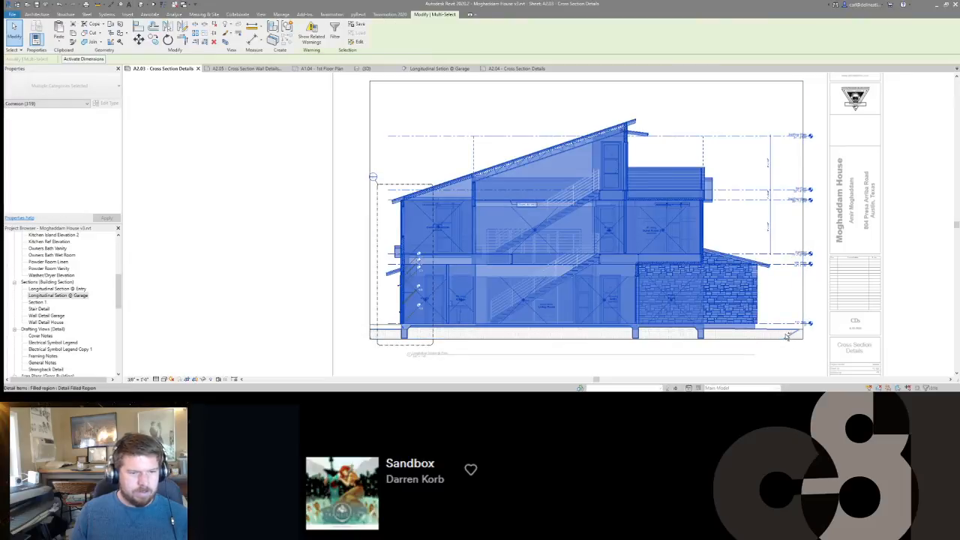
{"action": "left_click", "coordinate": [787, 335], "text": "ctrl"}
Filter the selection down to cut profiles, detail items and insulation batting lines only.
{"action": "left_click", "coordinate": [335, 33]}
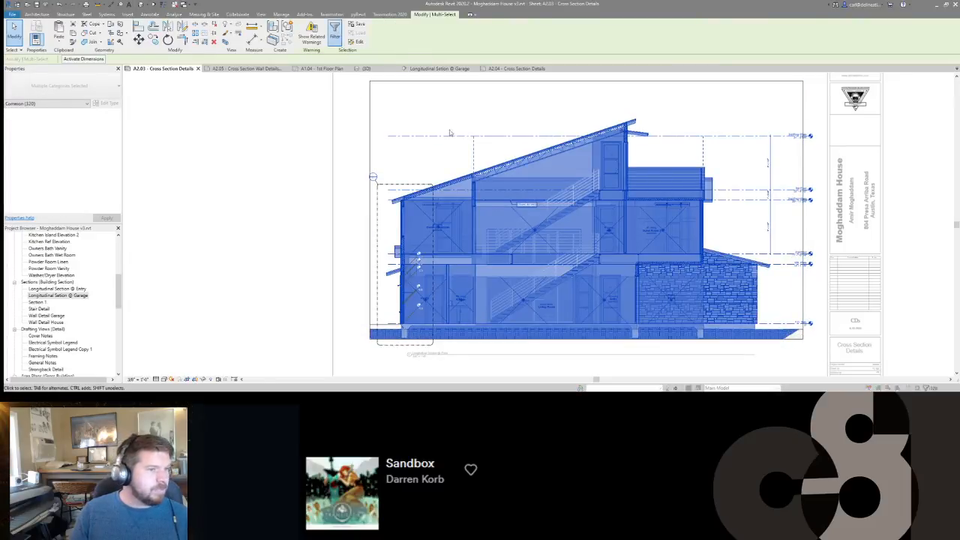
{"action": "left_click", "coordinate": [530, 163]}
{"action": "left_click", "coordinate": [428, 156]}
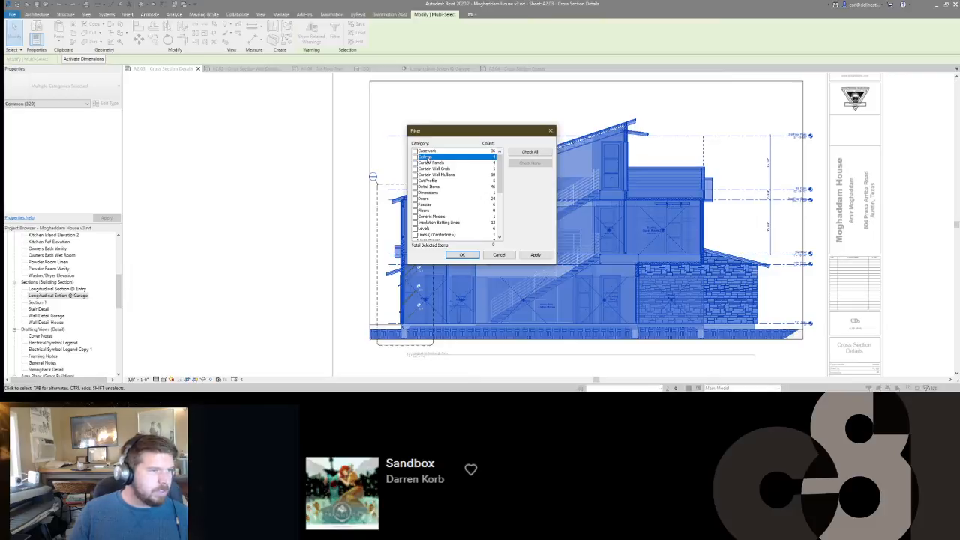
{"action": "key", "text": "Down"}
{"action": "key", "text": "Down"}
{"action": "key", "text": "Down"}
{"action": "key", "text": "Down"}
{"action": "key", "text": "Down"}
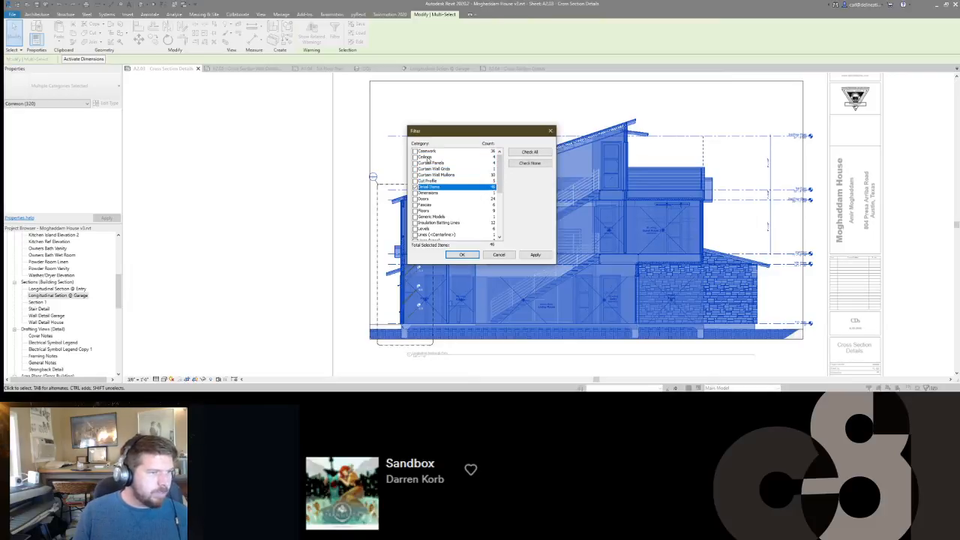
{"action": "key", "text": "Down"}
{"action": "key", "text": "Down"}
{"action": "key", "text": "Down"}
{"action": "key", "text": "Down"}
{"action": "key", "text": "Down"}
{"action": "key", "text": "Down"}
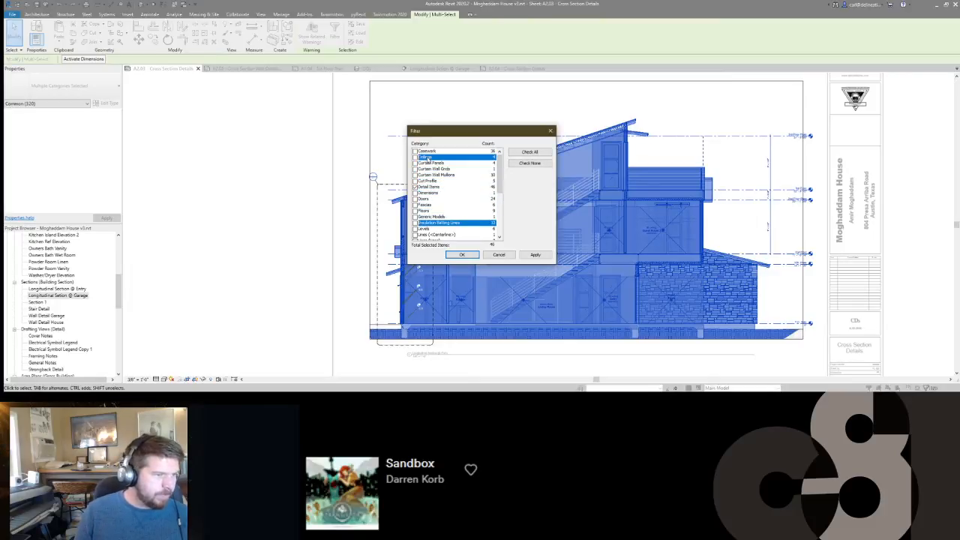
{"action": "key", "text": "Down"}
{"action": "key", "text": "Down"}
{"action": "key", "text": "Down"}
{"action": "key", "text": "Down"}
{"action": "key", "text": "Down"}
{"action": "key", "text": "Down"}
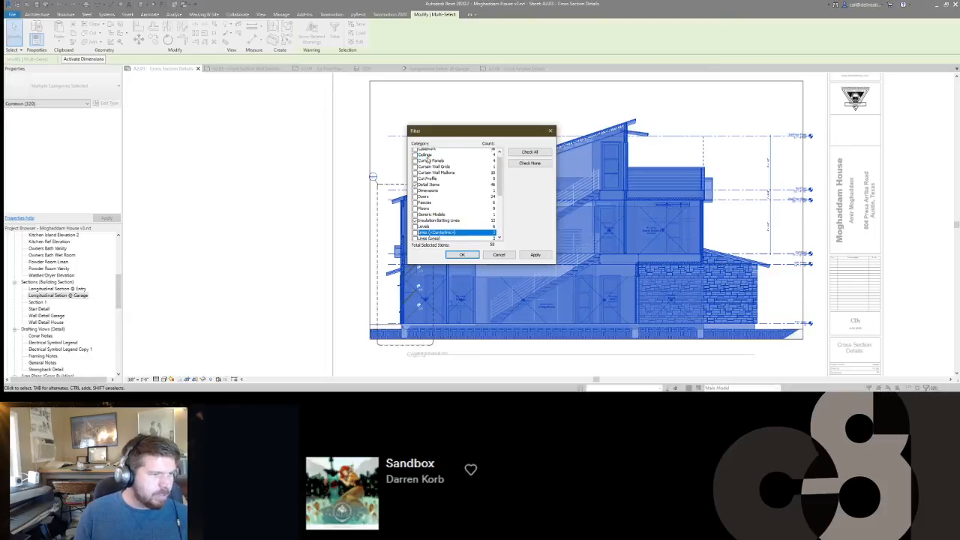
{"action": "key", "text": "Down"}
{"action": "key", "text": "Down"}
{"action": "key", "text": "Down"}
{"action": "key", "text": "Down"}
{"action": "key", "text": "Down"}
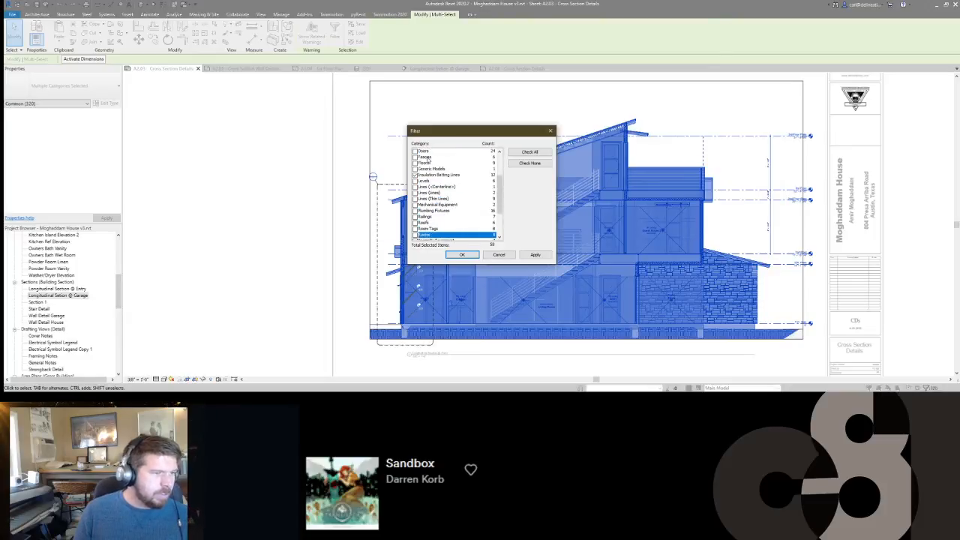
{"action": "key", "text": "Down"}
{"action": "key", "text": "Down"}
{"action": "key", "text": "Down"}
{"action": "key", "text": "Down"}
{"action": "key", "text": "Down"}
{"action": "key", "text": "Down"}
{"action": "key", "text": "Down"}
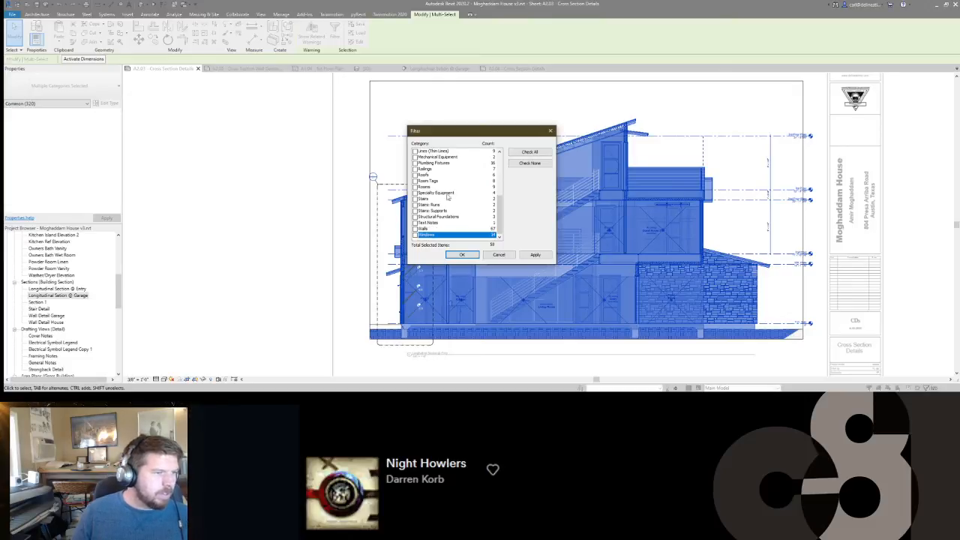
{"action": "scroll", "coordinate": [447, 195], "scroll_direction": "up", "scroll_amount": 7}
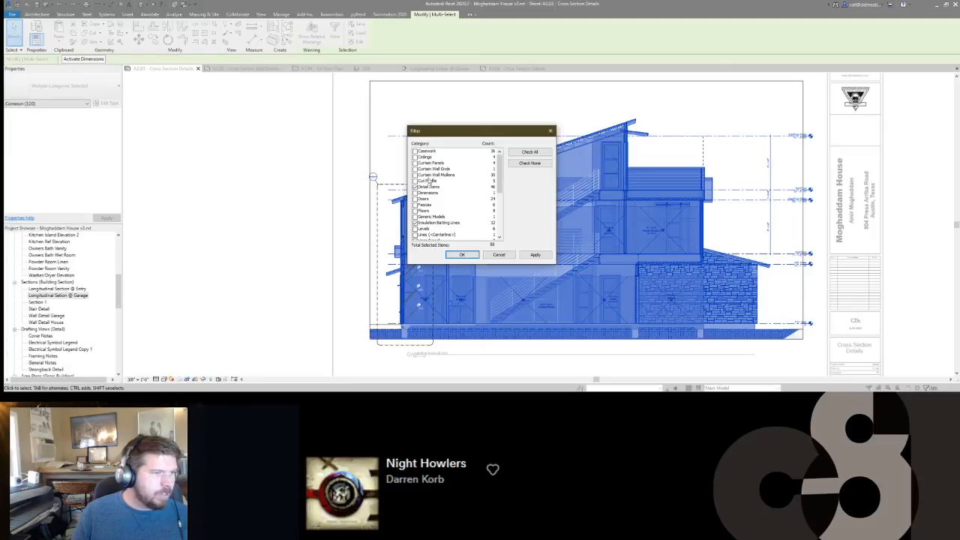
{"action": "left_click", "coordinate": [430, 181]}
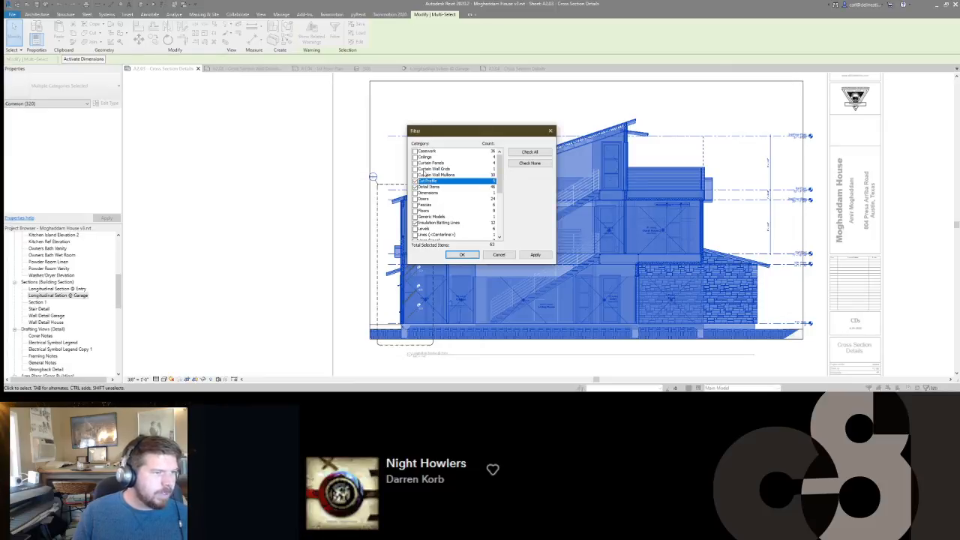
{"action": "scroll", "coordinate": [433, 196], "scroll_direction": "down", "scroll_amount": 2}
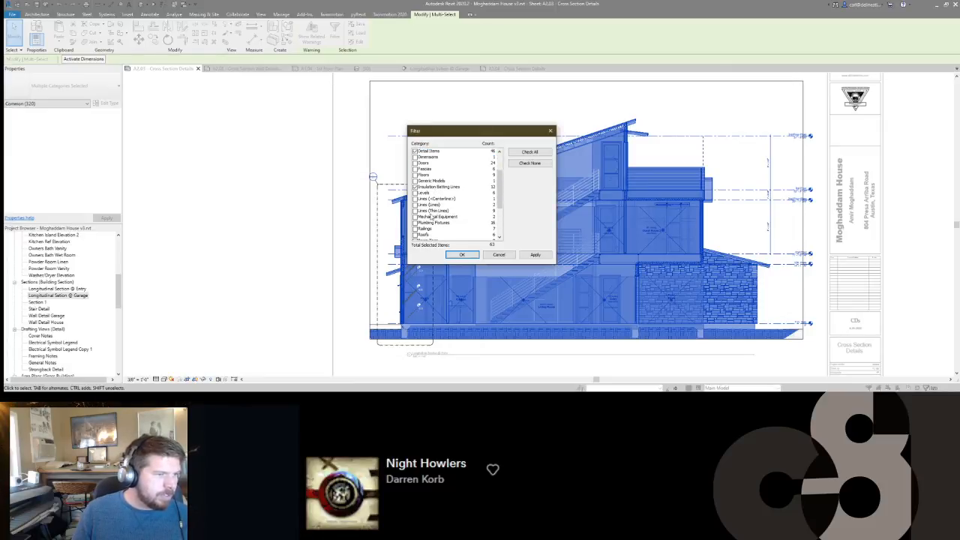
{"action": "left_click", "coordinate": [462, 255]}
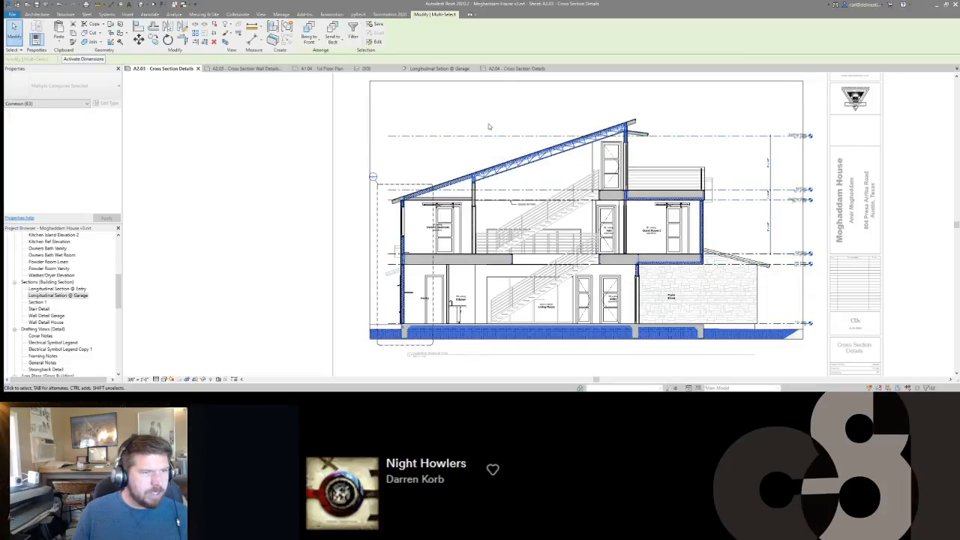
Paste the copied detailing into the garage section on sheet A2.04, aligned to the current view.
{"action": "left_click", "coordinate": [517, 69]}
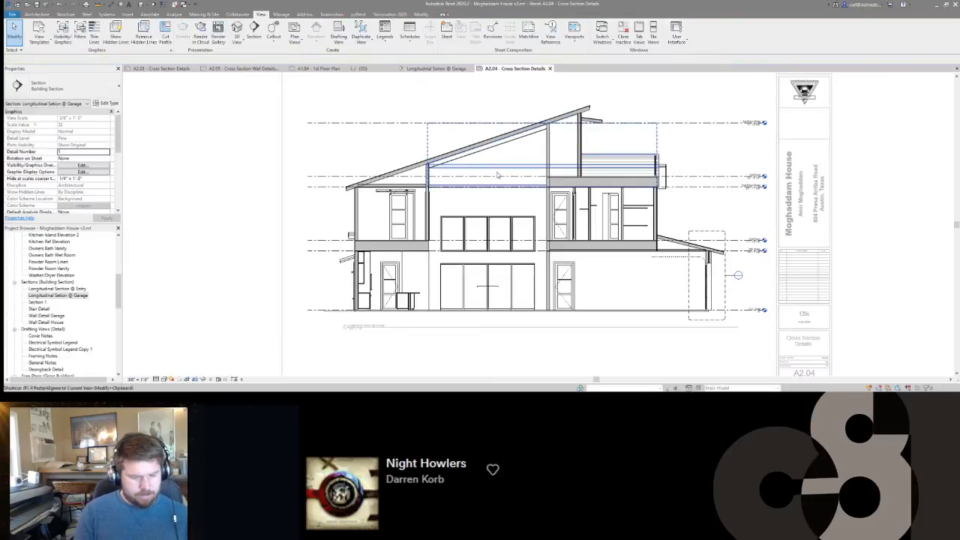
{"action": "key", "text": "ctrl+v"}
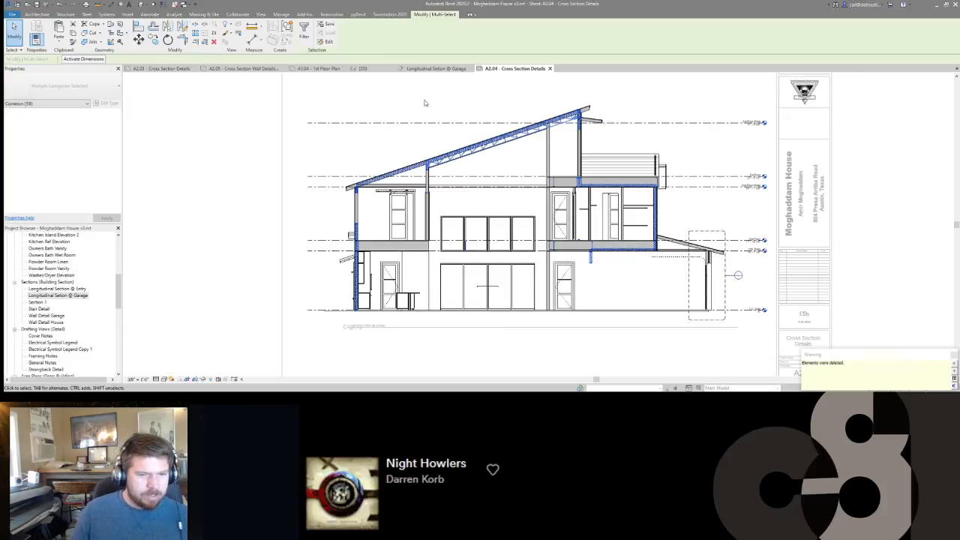
{"action": "left_click", "coordinate": [425, 102]}
Delete the pasted 2x6 members midway up the left second-floor exterior wall and extend its batt insulation up to the header.
{"action": "scroll", "coordinate": [357, 202], "scroll_direction": "up", "scroll_amount": 4}
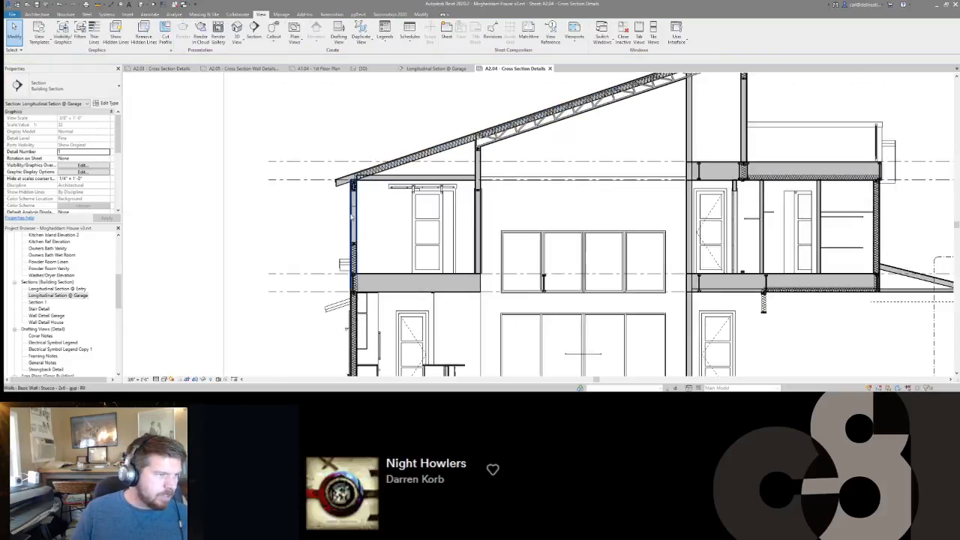
{"action": "left_click_drag", "start_coordinate": [334, 265], "coordinate": [381, 290]}
{"action": "middle_click_drag", "start_coordinate": [405, 254], "coordinate": [481, 205]}
{"action": "scroll", "coordinate": [411, 211], "scroll_direction": "down", "scroll_amount": 2}
{"action": "scroll", "coordinate": [410, 211], "scroll_direction": "up", "scroll_amount": 3}
{"action": "scroll", "coordinate": [410, 210], "scroll_direction": "down", "scroll_amount": 2}
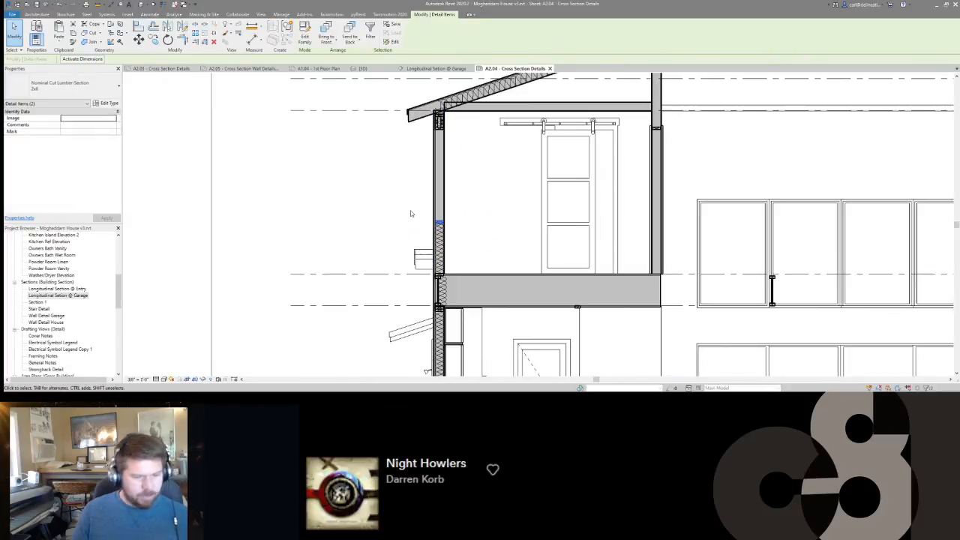
{"action": "scroll", "coordinate": [410, 210], "scroll_direction": "up", "scroll_amount": 1}
{"action": "key", "text": "Delete"}
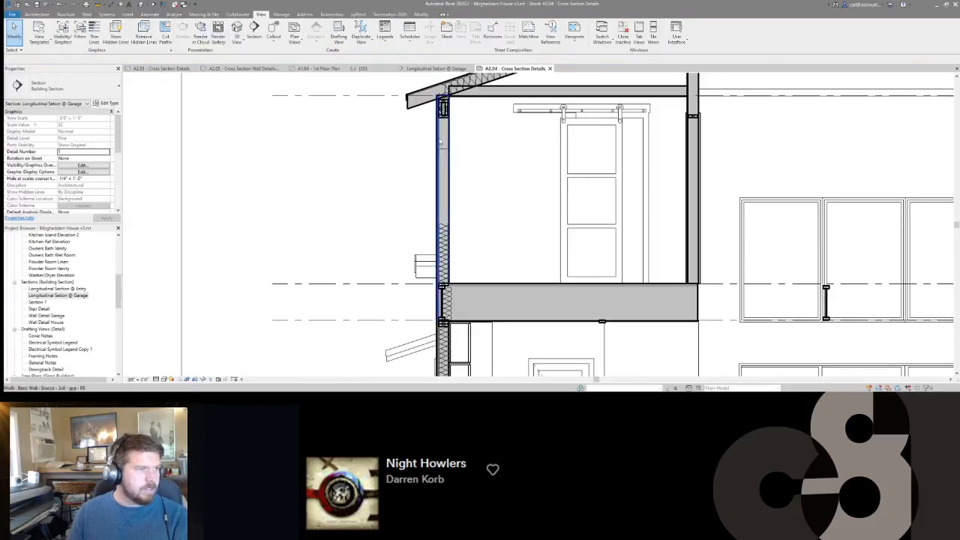
{"action": "left_click", "coordinate": [441, 115]}
{"action": "key", "text": "Delete"}
{"action": "middle_click_drag", "start_coordinate": [453, 129], "coordinate": [453, 129]}
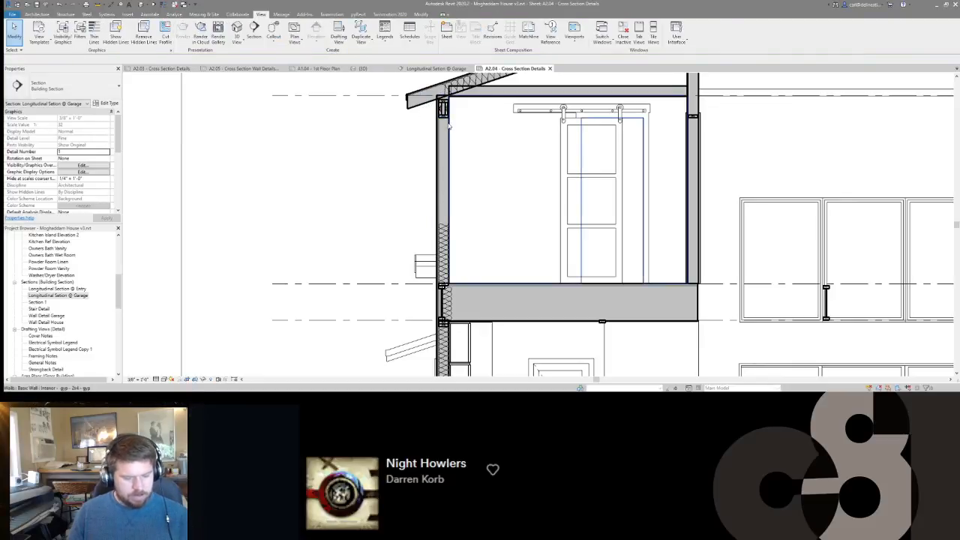
{"action": "key", "text": "Delete"}
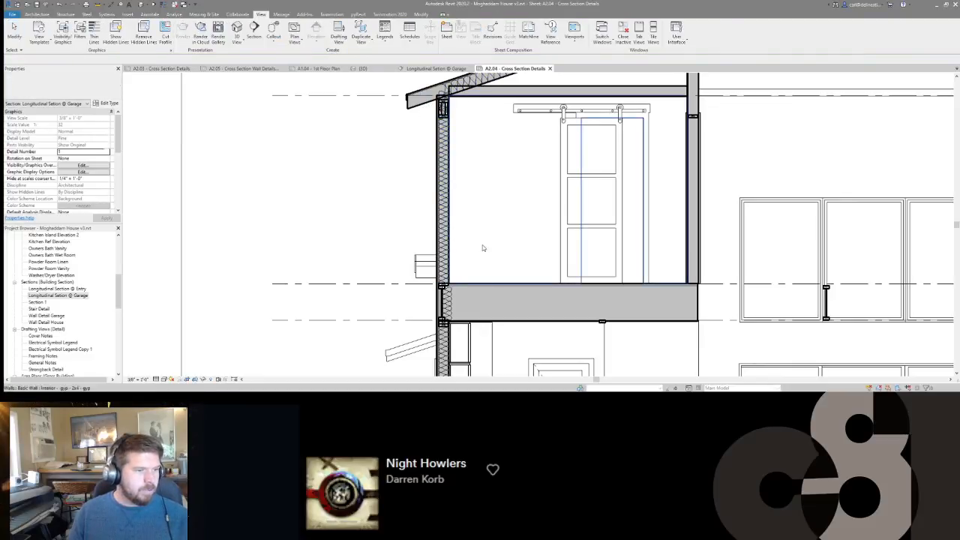
Show the garage section's crop region, lower its bottom edge below the foundation to expose the ground fill, and deactivate the view.
{"action": "middle_click_drag", "start_coordinate": [458, 294], "coordinate": [479, 223]}
{"action": "scroll", "coordinate": [463, 291], "scroll_direction": "down", "scroll_amount": 1}
{"action": "middle_click_drag", "start_coordinate": [466, 353], "coordinate": [360, 262]}
{"action": "scroll", "coordinate": [439, 233], "scroll_direction": "up", "scroll_amount": 1}
{"action": "scroll", "coordinate": [360, 264], "scroll_direction": "down", "scroll_amount": 3}
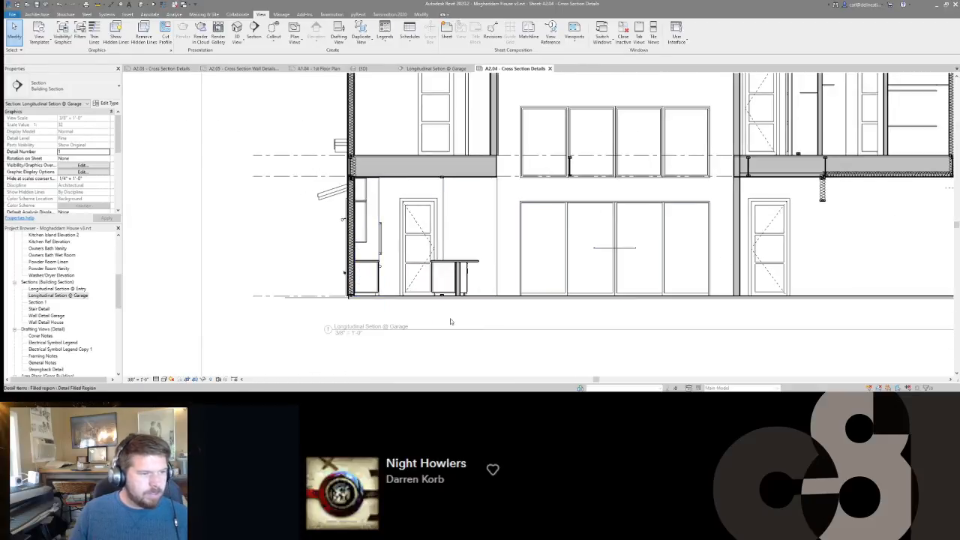
{"action": "scroll", "coordinate": [487, 312], "scroll_direction": "down", "scroll_amount": 3}
{"action": "scroll", "coordinate": [60, 154], "scroll_direction": "down", "scroll_amount": 5}
{"action": "left_click", "coordinate": [60, 145]}
{"action": "scroll", "coordinate": [341, 255], "scroll_direction": "up", "scroll_amount": 2}
{"action": "left_click", "coordinate": [614, 284]}
{"action": "left_click_drag", "start_coordinate": [613, 288], "coordinate": [615, 310]}
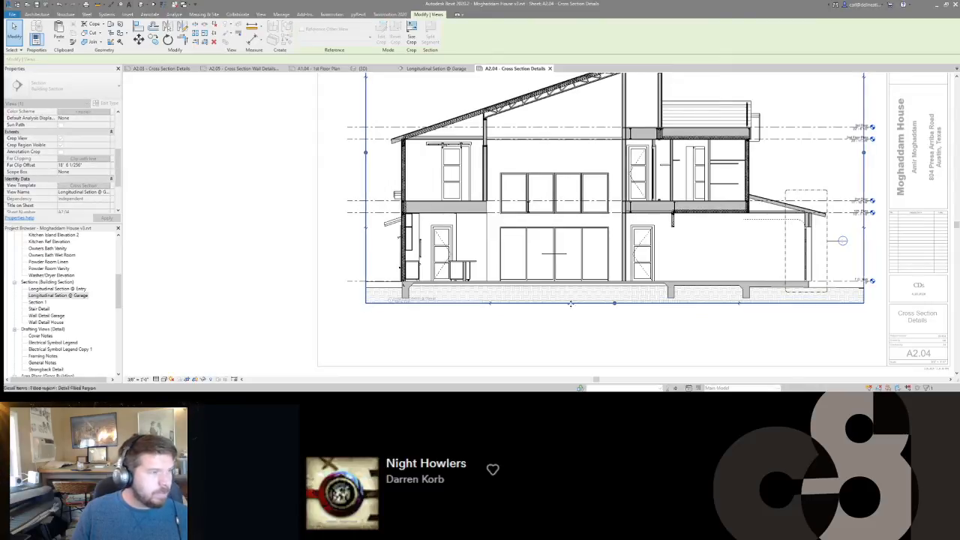
{"action": "scroll", "coordinate": [544, 310], "scroll_direction": "up", "scroll_amount": 3}
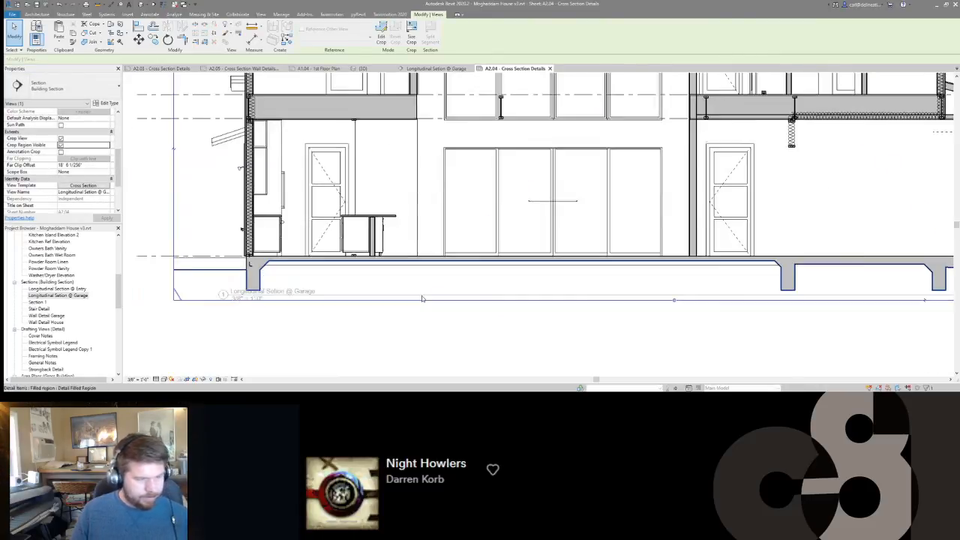
{"action": "scroll", "coordinate": [422, 298], "scroll_direction": "down", "scroll_amount": 3}
{"action": "double_click", "coordinate": [301, 322]}
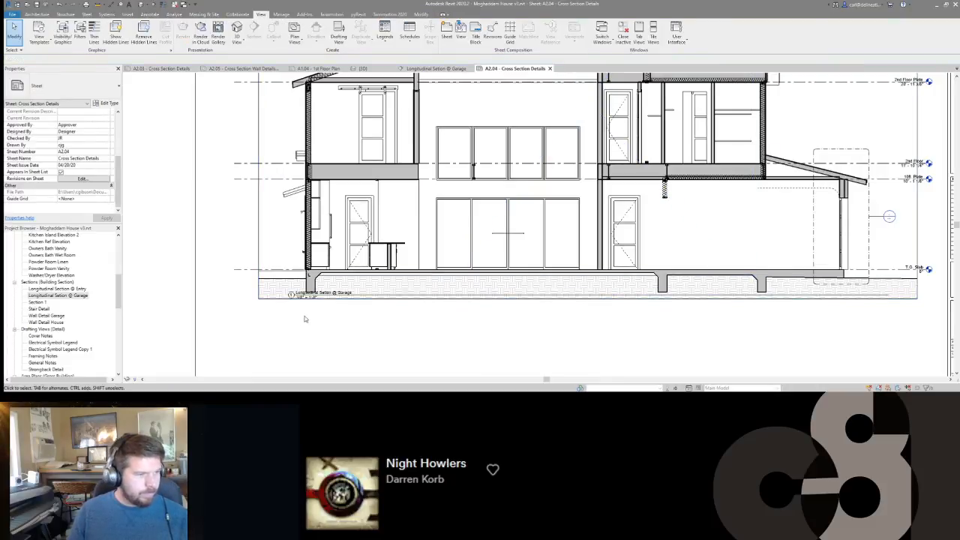
Move the garage section's view title below the viewport and shorten its title line slightly at the right end.
{"action": "left_click", "coordinate": [314, 300]}
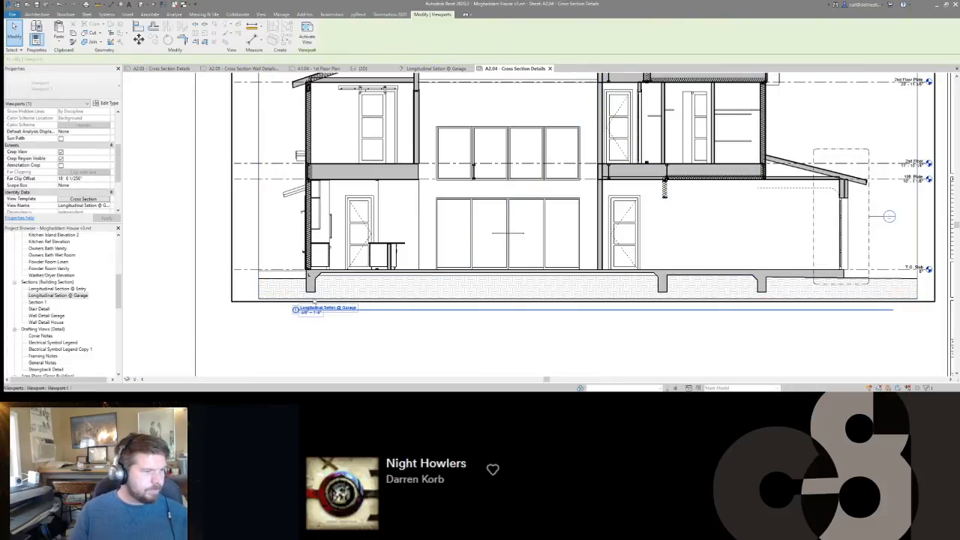
{"action": "scroll", "coordinate": [323, 218], "scroll_direction": "down", "scroll_amount": 2}
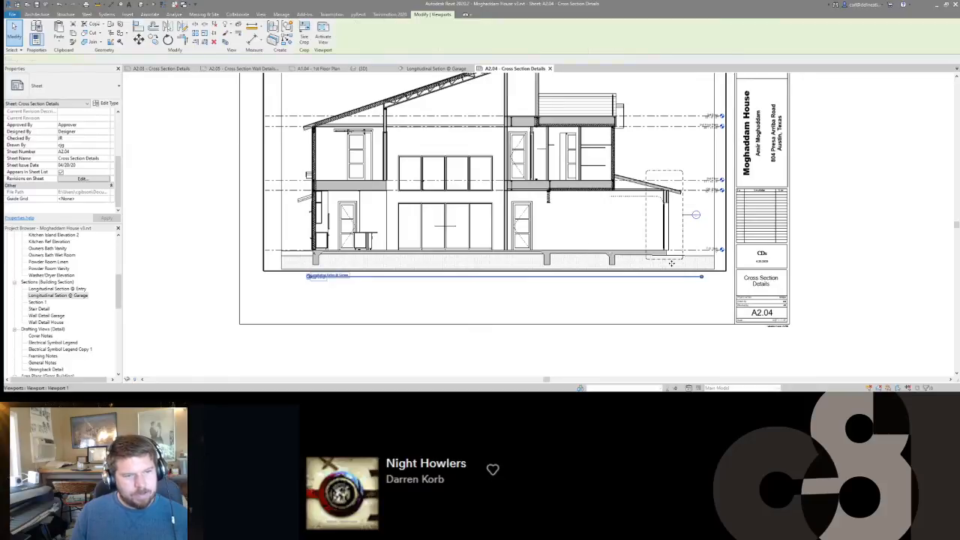
{"action": "left_click_drag", "start_coordinate": [703, 277], "coordinate": [691, 279]}
{"action": "key", "text": "Escape"}
Reactivate the garage section and move the stray insulation and lumber below the second floor into the garage's outer wall header.
{"action": "scroll", "coordinate": [552, 187], "scroll_direction": "up", "scroll_amount": 3}
{"action": "scroll", "coordinate": [565, 190], "scroll_direction": "down", "scroll_amount": 3}
{"action": "scroll", "coordinate": [677, 228], "scroll_direction": "up", "scroll_amount": 2}
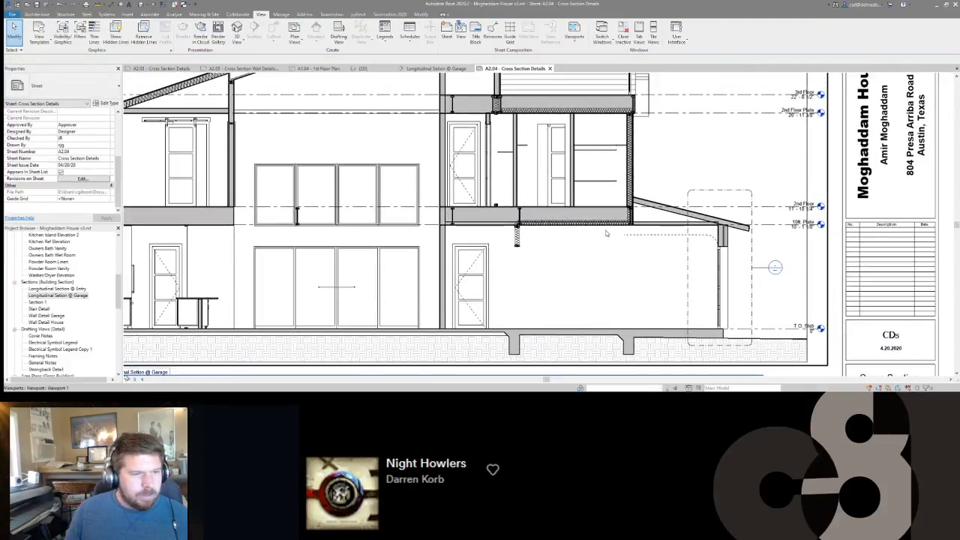
{"action": "scroll", "coordinate": [603, 237], "scroll_direction": "up", "scroll_amount": 1}
{"action": "double_click", "coordinate": [490, 239]}
{"action": "left_click", "coordinate": [490, 238]}
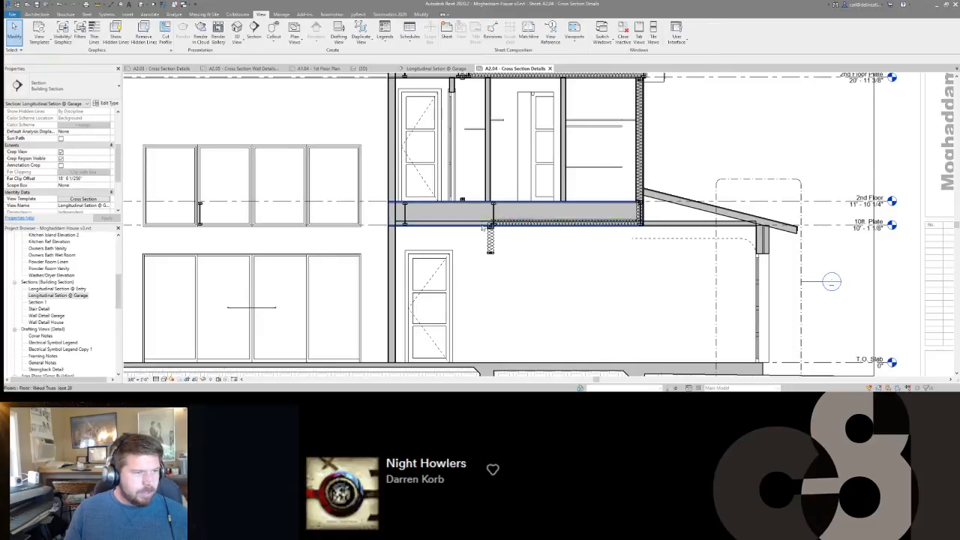
{"action": "scroll", "coordinate": [505, 259], "scroll_direction": "up", "scroll_amount": 1}
{"action": "key", "text": "r"}
{"action": "key", "text": "o"}
{"action": "left_click", "coordinate": [499, 268]}
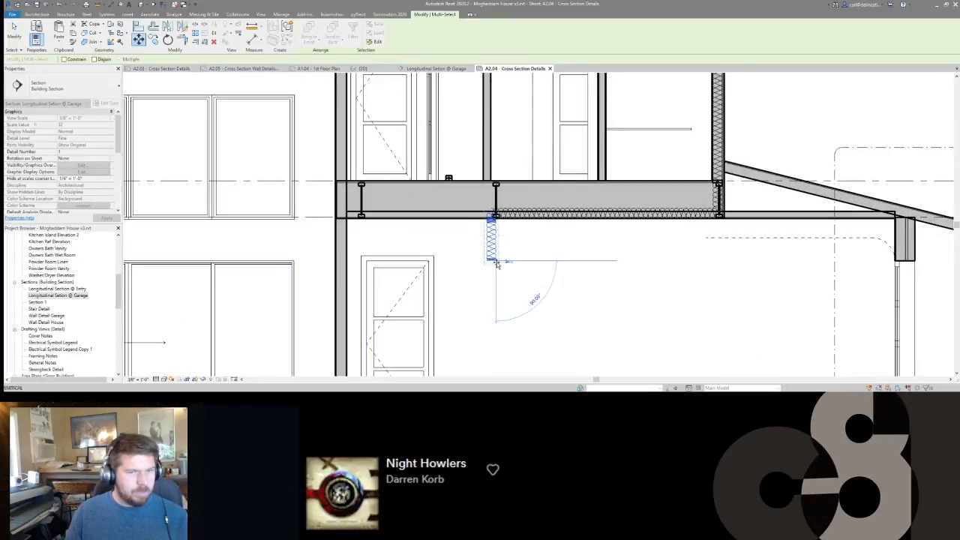
{"action": "left_click", "coordinate": [904, 258]}
{"action": "middle_click_drag", "start_coordinate": [874, 270], "coordinate": [756, 274]}
{"action": "scroll", "coordinate": [807, 260], "scroll_direction": "up", "scroll_amount": 5}
{"action": "key", "text": "Escape"}
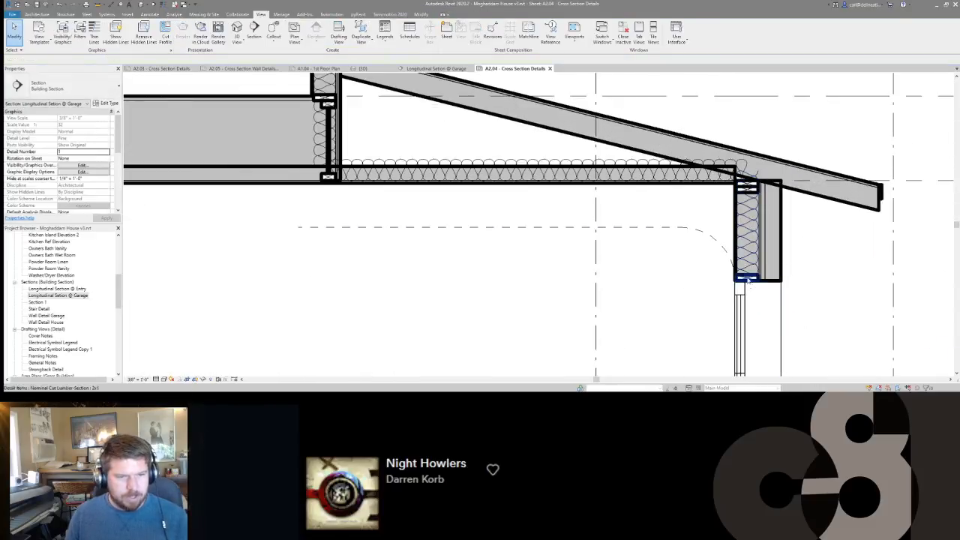
Shift the batt insulation and lumber sections slightly to fit the stud cavity of the garage's outer wall header.
{"action": "scroll", "coordinate": [748, 273], "scroll_direction": "up", "scroll_amount": 1}
{"action": "left_click", "coordinate": [745, 217]}
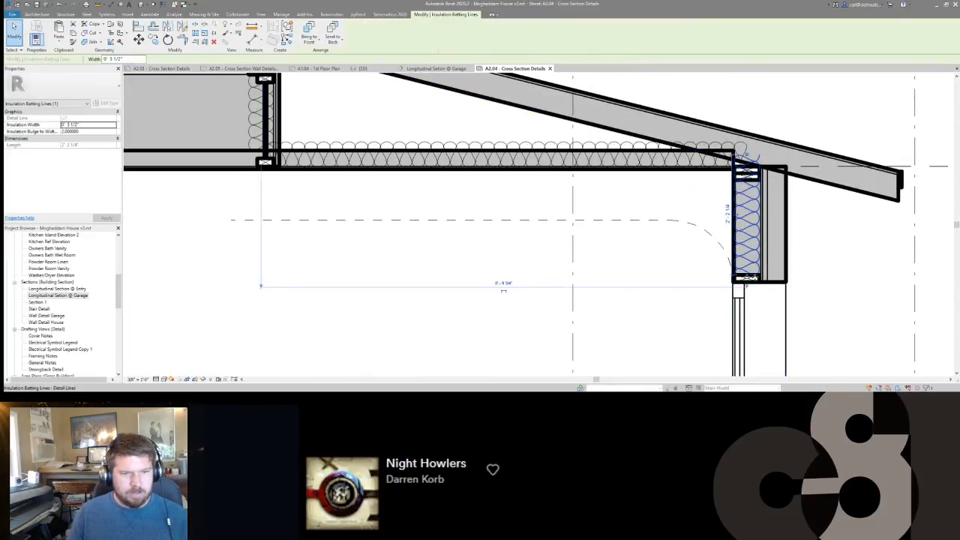
{"action": "left_click", "coordinate": [758, 279], "text": "ctrl"}
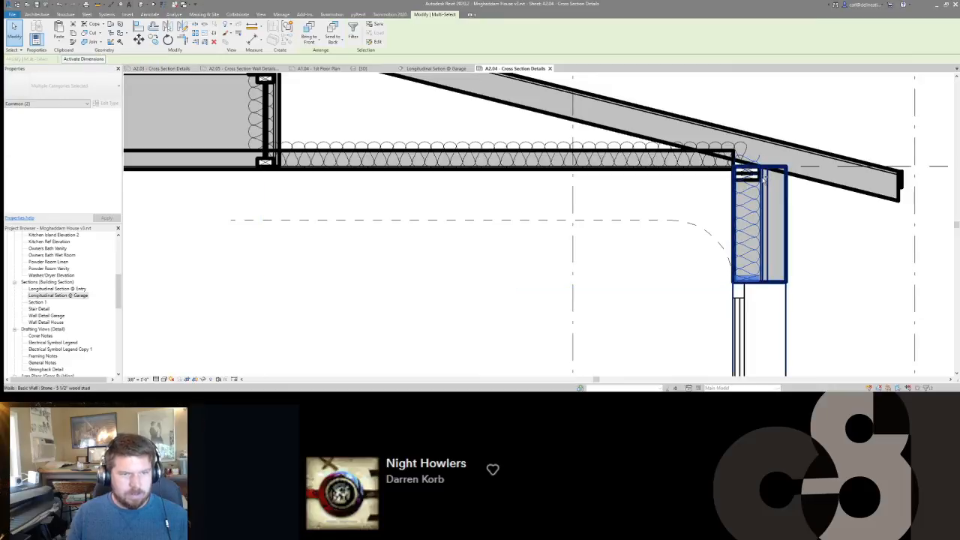
{"action": "left_click", "coordinate": [772, 197], "text": "ctrl"}
{"action": "key", "text": "m"}
{"action": "key", "text": "v"}
{"action": "scroll", "coordinate": [758, 272], "scroll_direction": "up", "scroll_amount": 5}
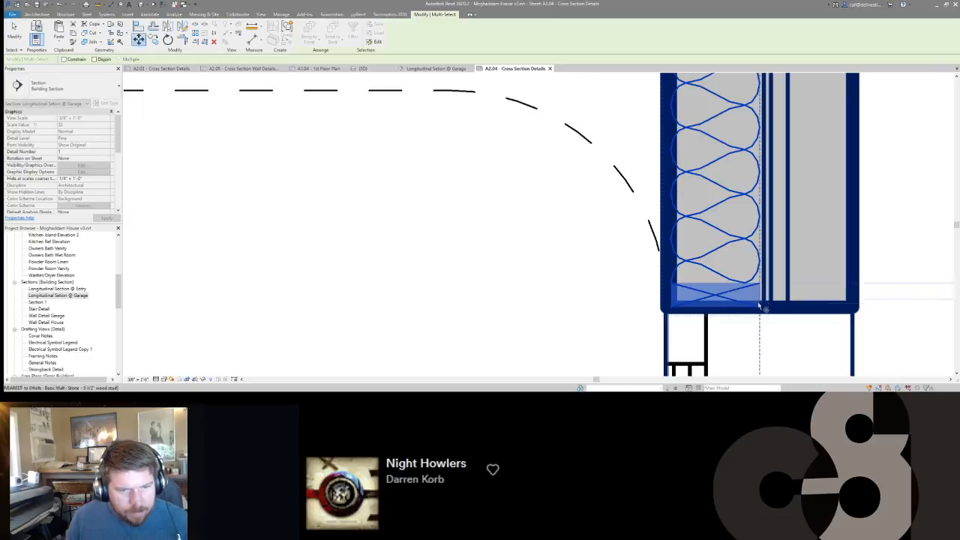
{"action": "key", "text": "Escape"}
{"action": "key", "text": "Escape"}
{"action": "scroll", "coordinate": [760, 307], "scroll_direction": "down", "scroll_amount": 5}
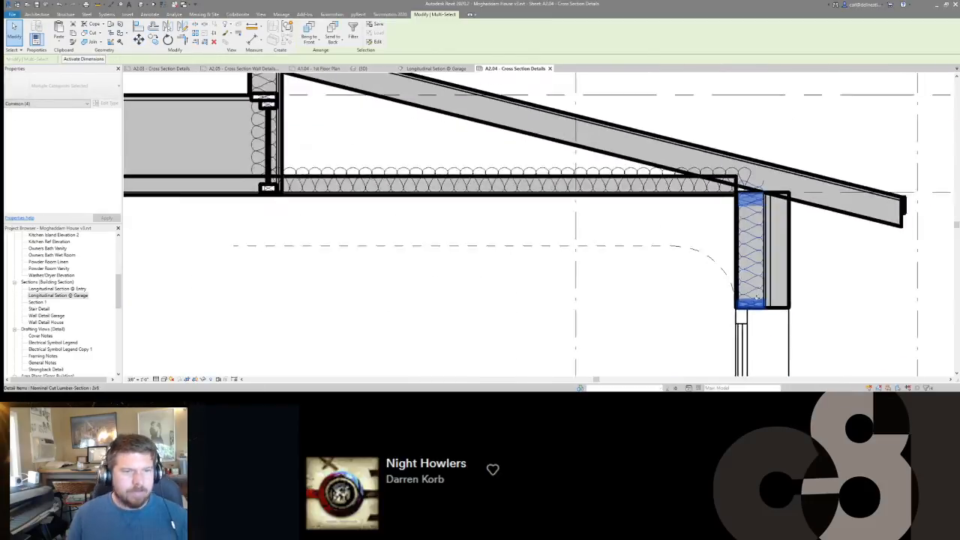
{"action": "scroll", "coordinate": [525, 261], "scroll_direction": "down", "scroll_amount": 3}
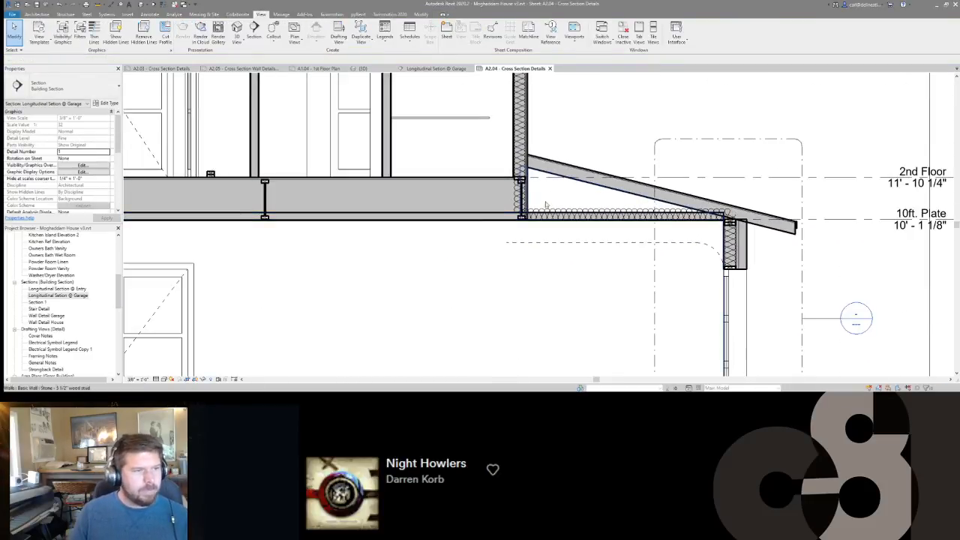
{"action": "scroll", "coordinate": [413, 258], "scroll_direction": "down", "scroll_amount": 2}
Copy the batt insulation from the garage's outer wall header to the inner garage wall, just below the second floor.
{"action": "middle_click_drag", "start_coordinate": [413, 259], "coordinate": [750, 237]}
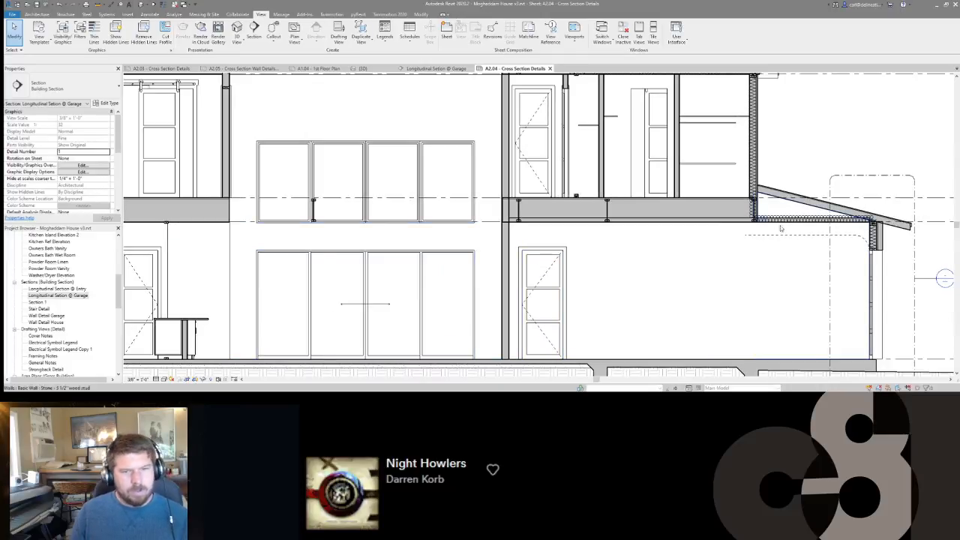
{"action": "left_click", "coordinate": [873, 239]}
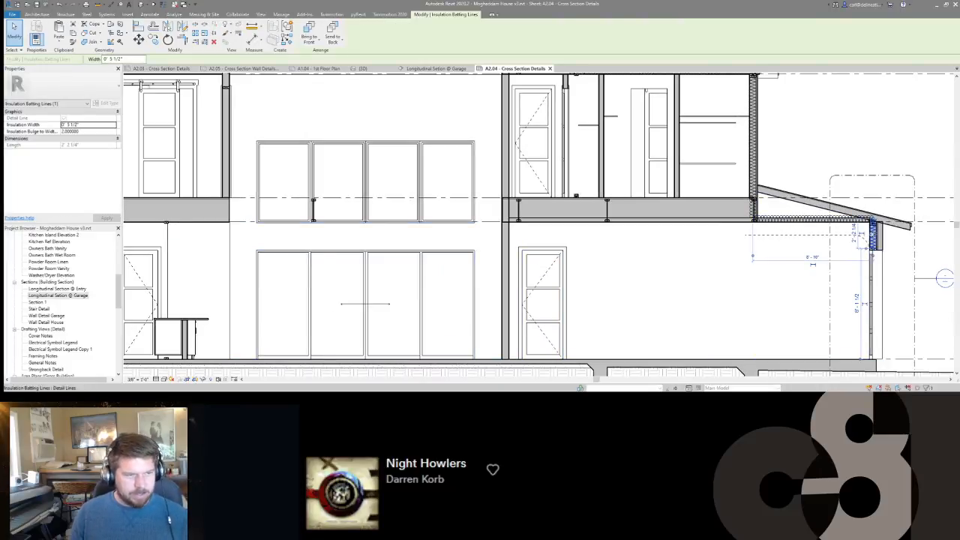
{"action": "scroll", "coordinate": [872, 234], "scroll_direction": "up", "scroll_amount": 2}
{"action": "scroll", "coordinate": [872, 234], "scroll_direction": "down", "scroll_amount": 1}
{"action": "left_click_drag", "start_coordinate": [872, 256], "coordinate": [874, 258]}
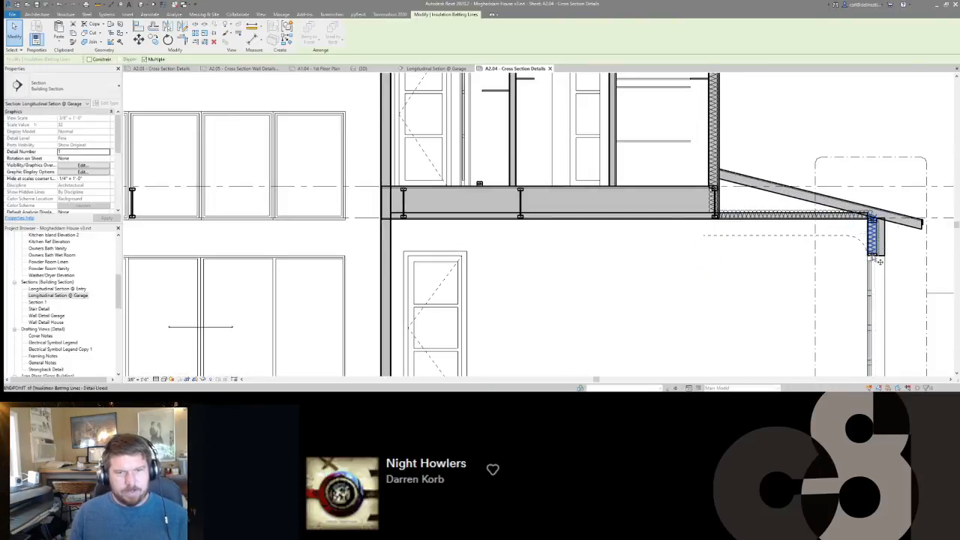
{"action": "key", "text": "c"}
{"action": "key", "text": "o"}
{"action": "left_click", "coordinate": [383, 254]}
{"action": "scroll", "coordinate": [518, 241], "scroll_direction": "down", "scroll_amount": 3}
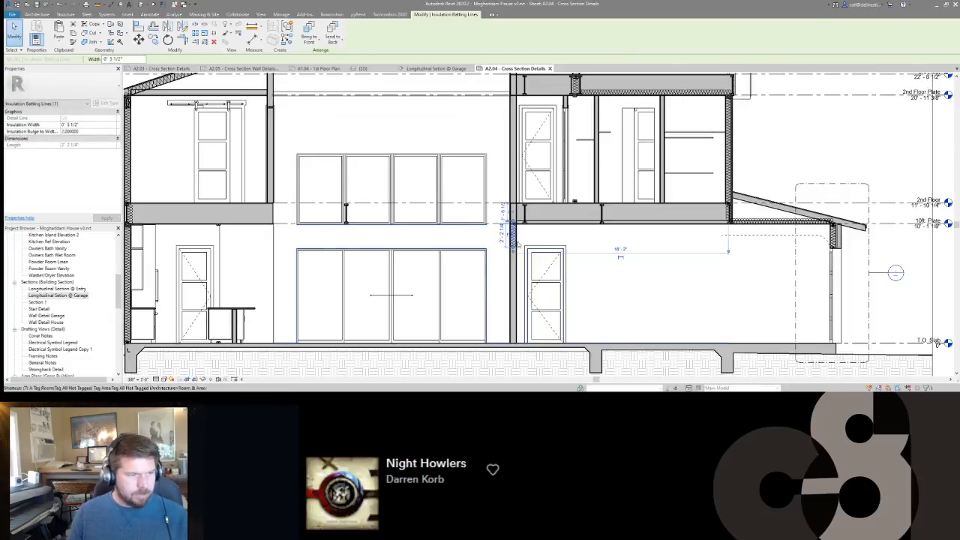
Trim the garage ceiling insulation to run between the inner wall and second-floor exterior wall, and delete the outer header's insulation.
{"action": "key", "text": "Escape"}
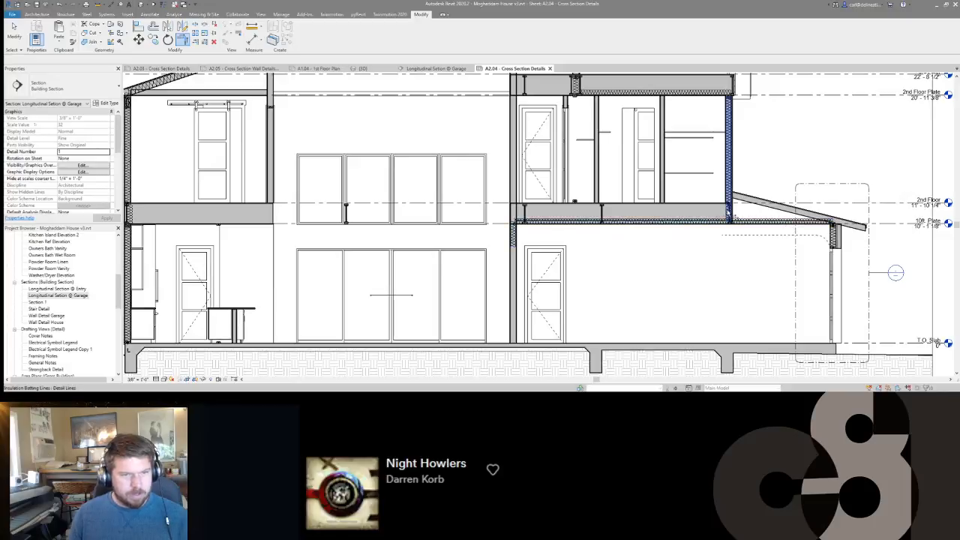
{"action": "left_click", "coordinate": [833, 237]}
{"action": "key", "text": "Delete"}
Move the I-joist section nearest the inner garage wall into that wall and delete the I-joist near the middle of the floor.
{"action": "scroll", "coordinate": [515, 229], "scroll_direction": "up", "scroll_amount": 5}
{"action": "scroll", "coordinate": [532, 228], "scroll_direction": "down", "scroll_amount": 6}
{"action": "scroll", "coordinate": [531, 217], "scroll_direction": "up", "scroll_amount": 3}
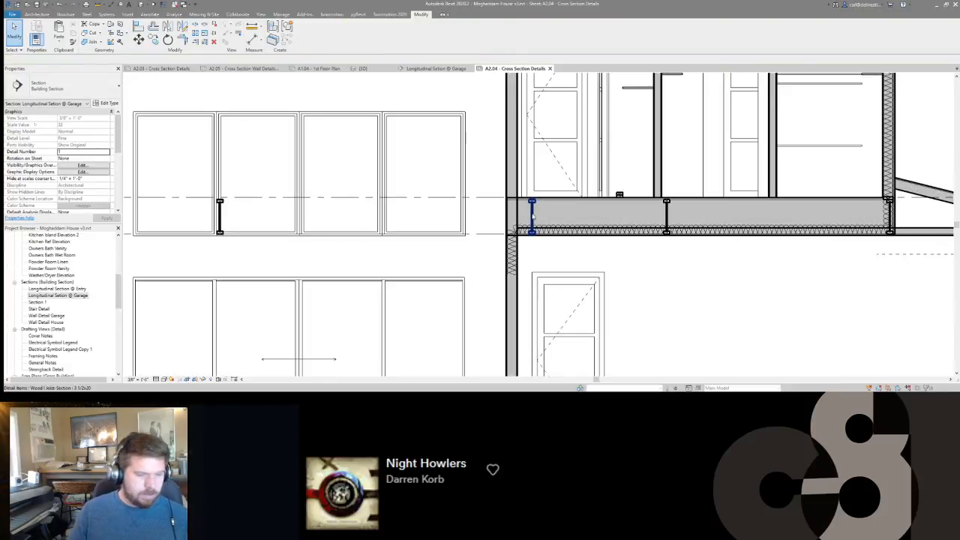
{"action": "left_click", "coordinate": [530, 217]}
{"action": "scroll", "coordinate": [530, 255], "scroll_direction": "up", "scroll_amount": 2}
{"action": "left_click_drag", "start_coordinate": [530, 260], "coordinate": [486, 256]}
{"action": "scroll", "coordinate": [485, 256], "scroll_direction": "down", "scroll_amount": 4}
{"action": "key", "text": "Escape"}
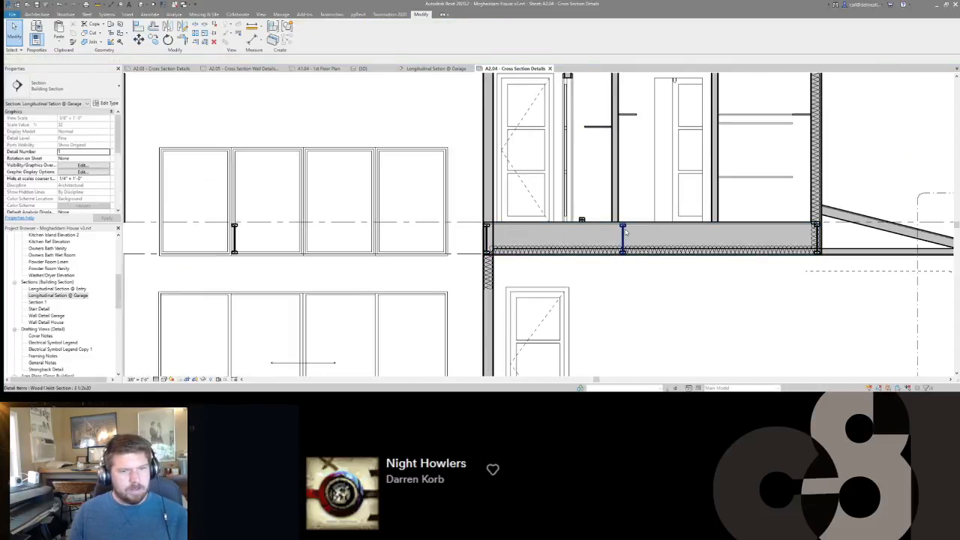
Move the stray pair of 2x4 lumber sections on the second floor sideways into the base of the adjacent partition.
{"action": "left_click", "coordinate": [581, 219]}
{"action": "scroll", "coordinate": [581, 220], "scroll_direction": "up", "scroll_amount": 2}
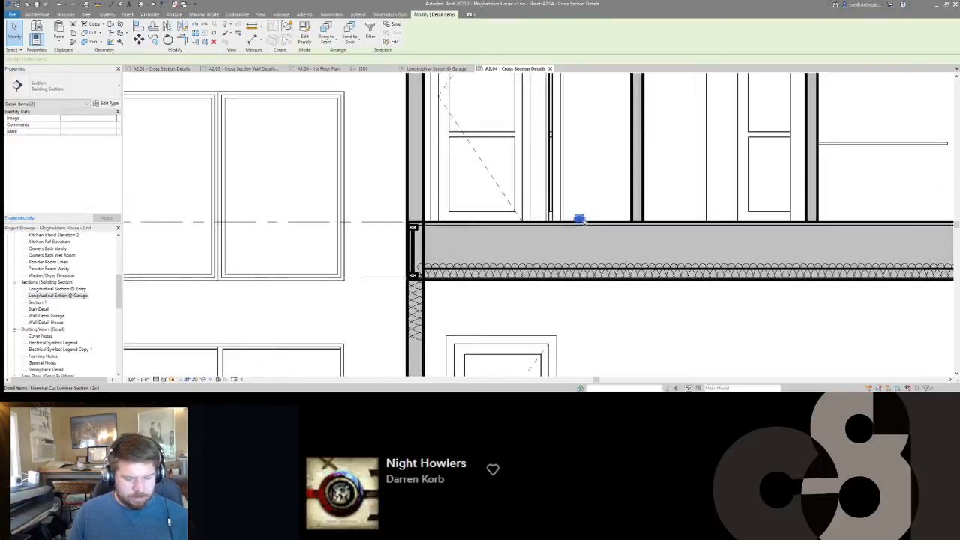
{"action": "scroll", "coordinate": [581, 219], "scroll_direction": "up", "scroll_amount": 2}
{"action": "key", "text": "m"}
{"action": "key", "text": "v"}
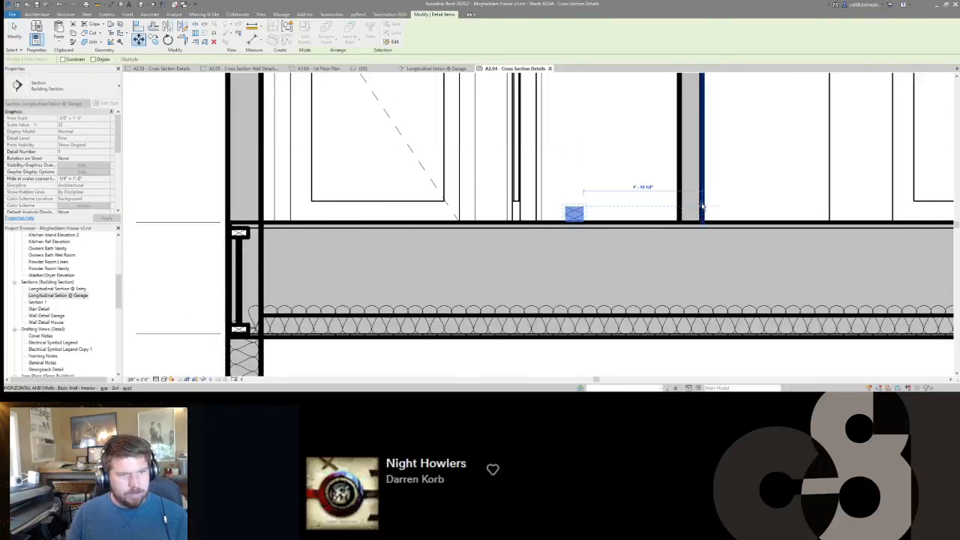
{"action": "left_click", "coordinate": [701, 211]}
{"action": "scroll", "coordinate": [701, 216], "scroll_direction": "up", "scroll_amount": 2}
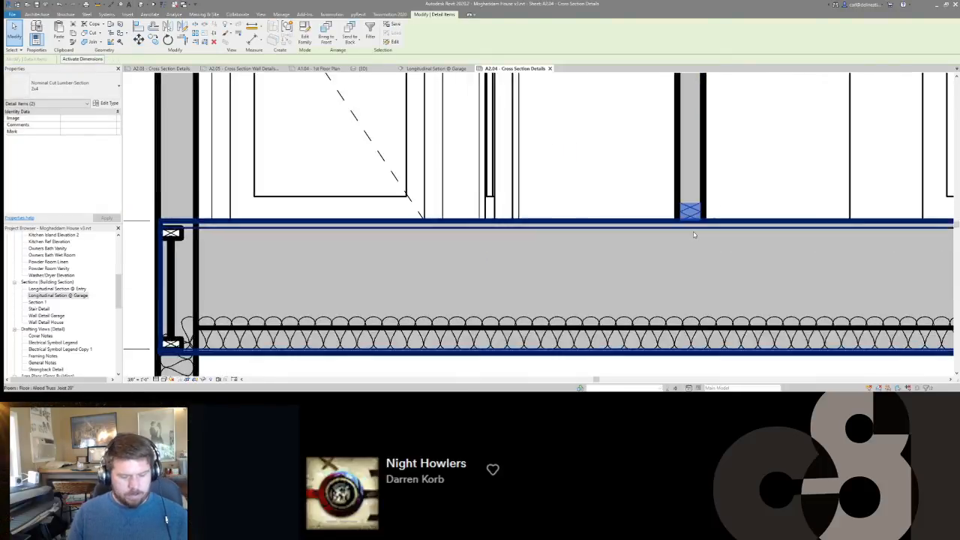
Lower the pair of 2x4 sections at the partition's base to the underside of the subfloor layer.
{"action": "key", "text": "m"}
{"action": "key", "text": "v"}
{"action": "left_click", "coordinate": [704, 222]}
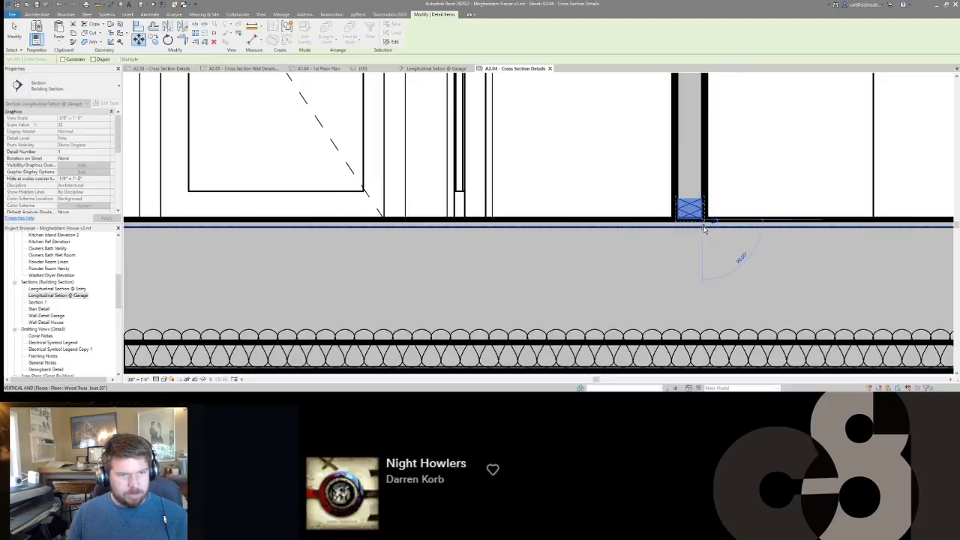
{"action": "left_click", "coordinate": [703, 227]}
{"action": "scroll", "coordinate": [703, 227], "scroll_direction": "down", "scroll_amount": 4}
{"action": "key", "text": "Escape"}
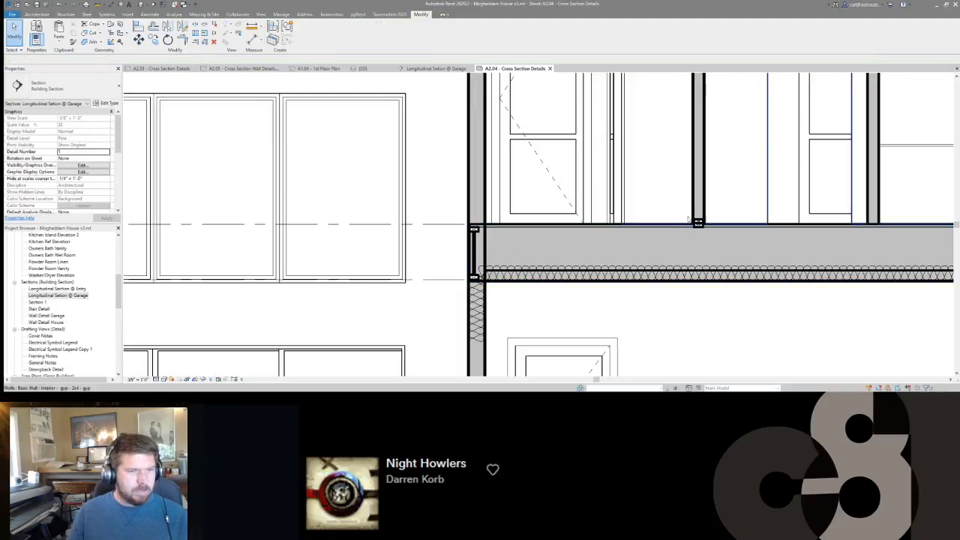
Delete the upper 2x4 of the pair so a single member is left at the partition's base.
{"action": "left_click", "coordinate": [697, 223]}
{"action": "key", "text": "Escape"}
{"action": "left_click", "coordinate": [703, 229]}
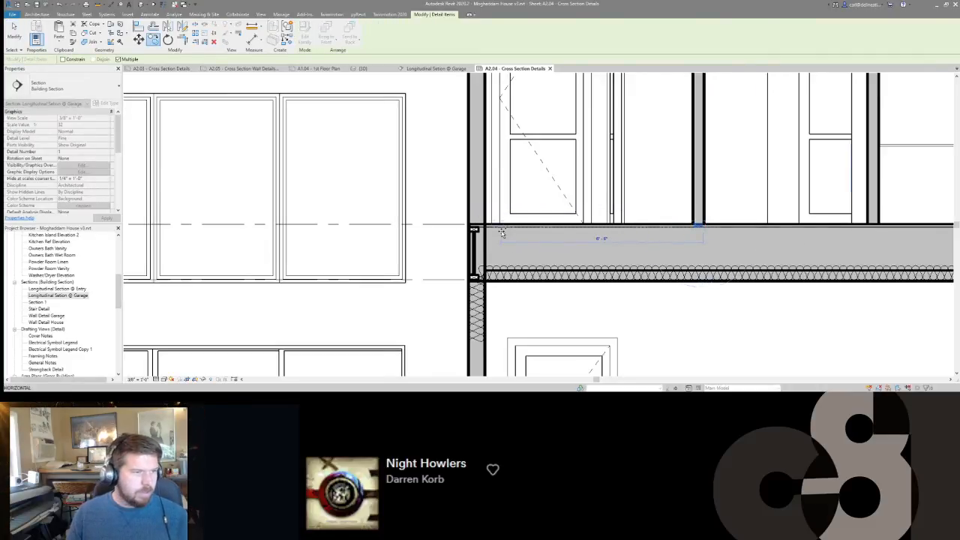
{"action": "key", "text": "Escape"}
Place flat 2x6 lumber sections in the inner garage wall: a double top plate below the floor and a plate at second-floor level.
{"action": "scroll", "coordinate": [635, 226], "scroll_direction": "down", "scroll_amount": 3}
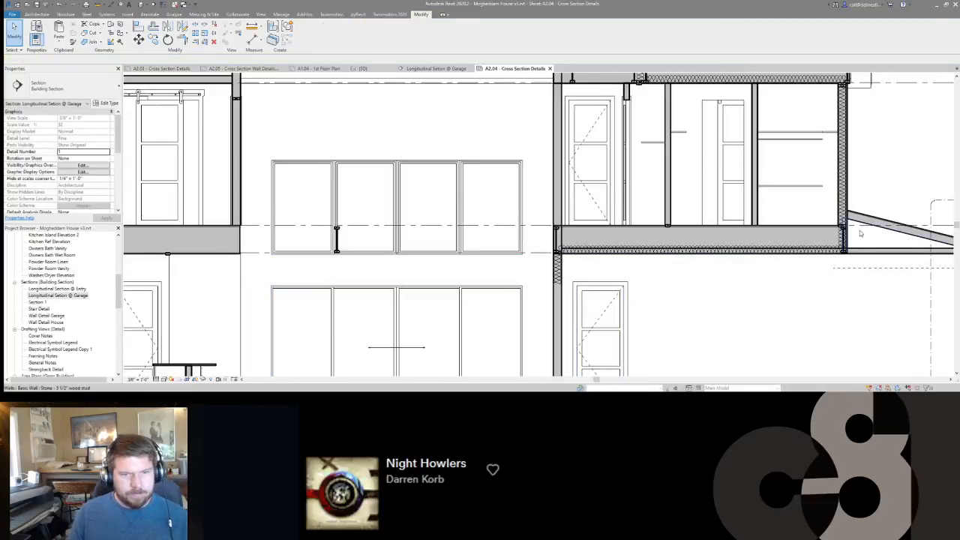
{"action": "scroll", "coordinate": [838, 231], "scroll_direction": "up", "scroll_amount": 4}
{"action": "left_click", "coordinate": [836, 214]}
{"action": "scroll", "coordinate": [834, 214], "scroll_direction": "down", "scroll_amount": 1}
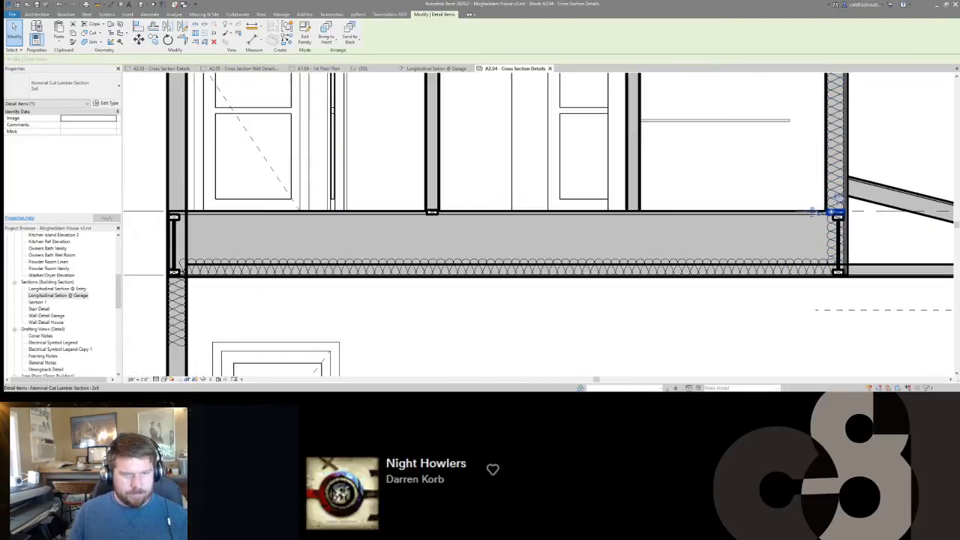
{"action": "scroll", "coordinate": [653, 217], "scroll_direction": "down", "scroll_amount": 2}
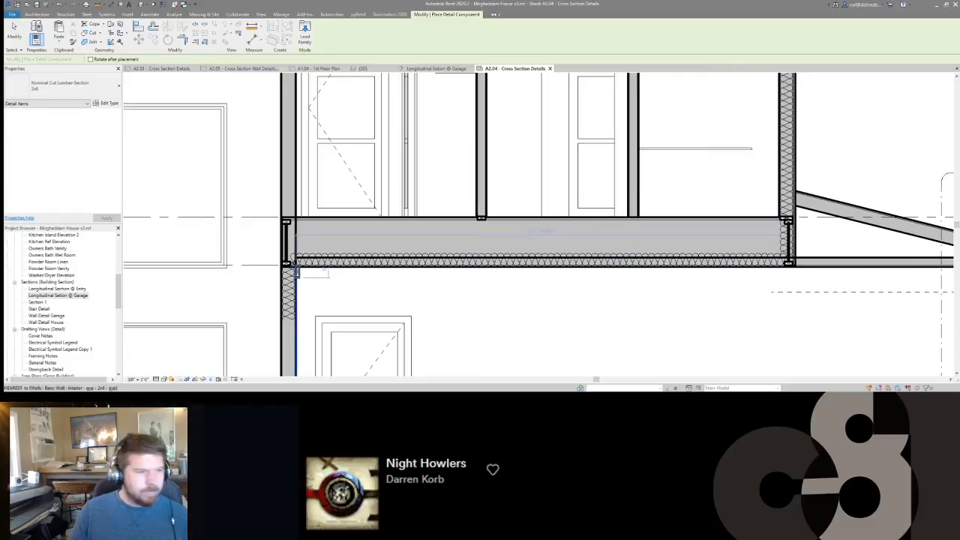
{"action": "key", "text": "space"}
{"action": "scroll", "coordinate": [296, 268], "scroll_direction": "up", "scroll_amount": 6}
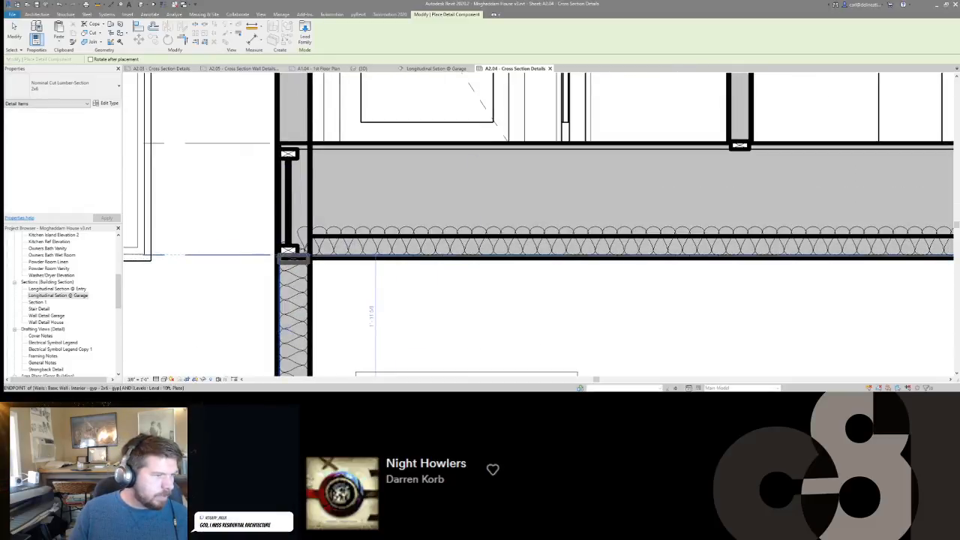
{"action": "left_click", "coordinate": [278, 257]}
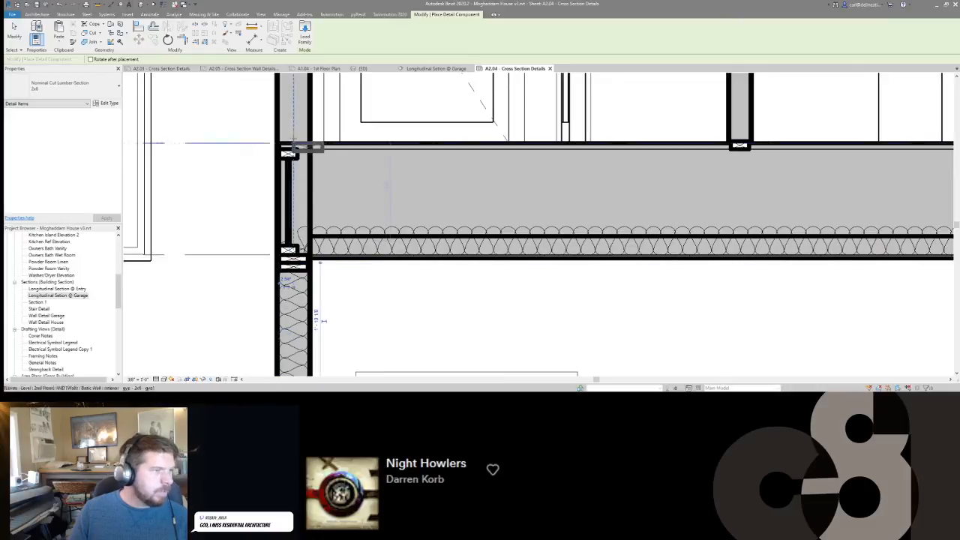
{"action": "left_click", "coordinate": [208, 145]}
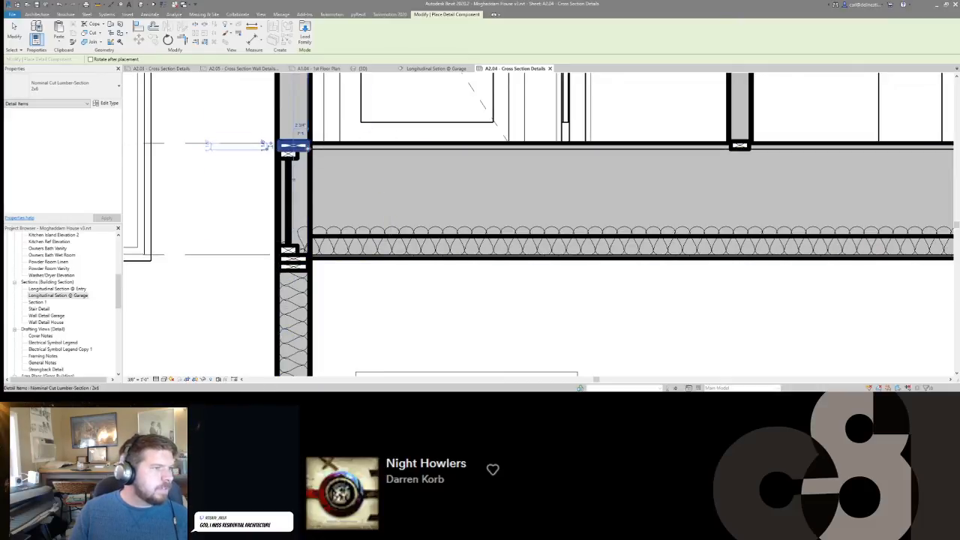
Place two stacked flat 2x6 sections as a double top plate where the tall interior wall meets the roof truss.
{"action": "middle_click_drag", "start_coordinate": [324, 189], "coordinate": [398, 318]}
{"action": "scroll", "coordinate": [398, 318], "scroll_direction": "down", "scroll_amount": 5}
{"action": "scroll", "coordinate": [404, 175], "scroll_direction": "down", "scroll_amount": 2}
{"action": "middle_click_drag", "start_coordinate": [404, 175], "coordinate": [493, 320]}
{"action": "scroll", "coordinate": [492, 321], "scroll_direction": "down", "scroll_amount": 1}
{"action": "middle_click_drag", "start_coordinate": [491, 184], "coordinate": [510, 280]}
{"action": "scroll", "coordinate": [496, 158], "scroll_direction": "up", "scroll_amount": 2}
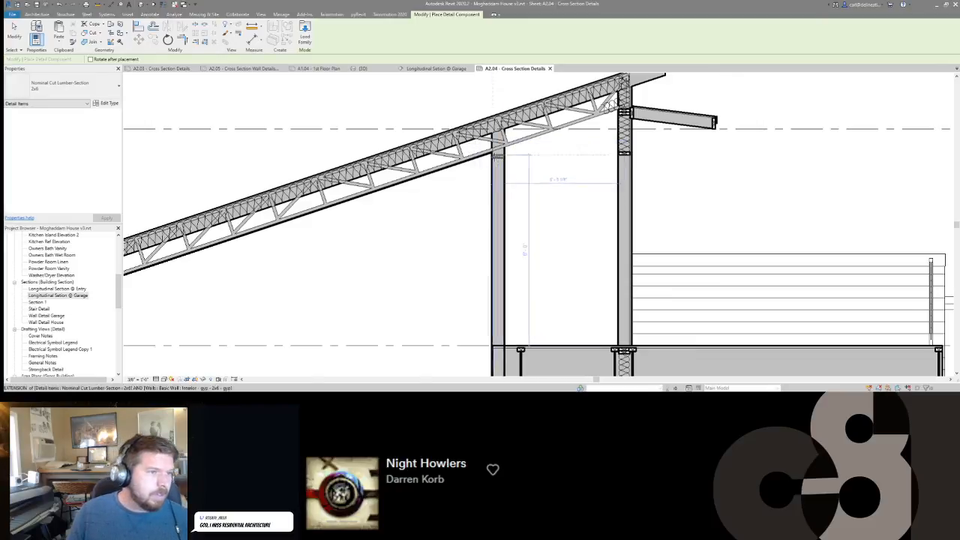
{"action": "scroll", "coordinate": [489, 157], "scroll_direction": "up", "scroll_amount": 2}
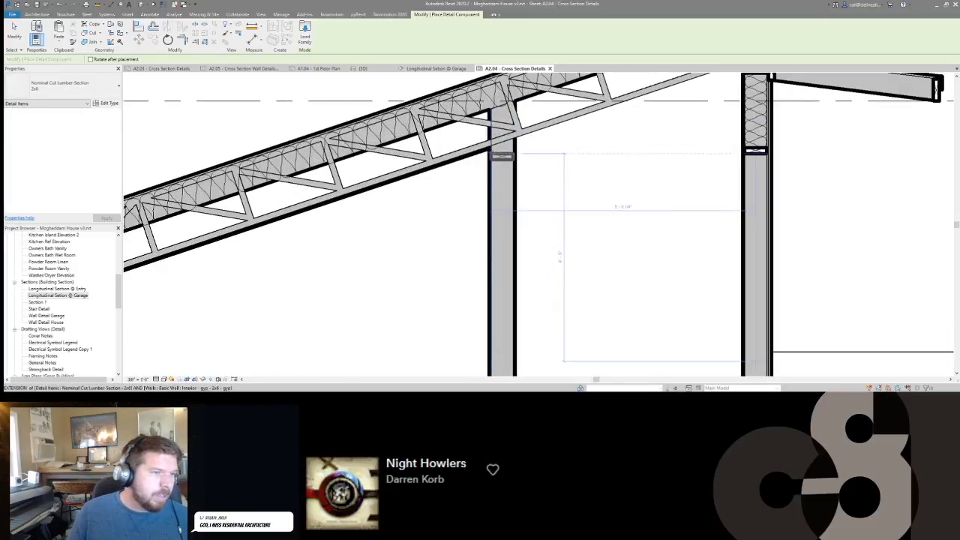
{"action": "left_click", "coordinate": [494, 149]}
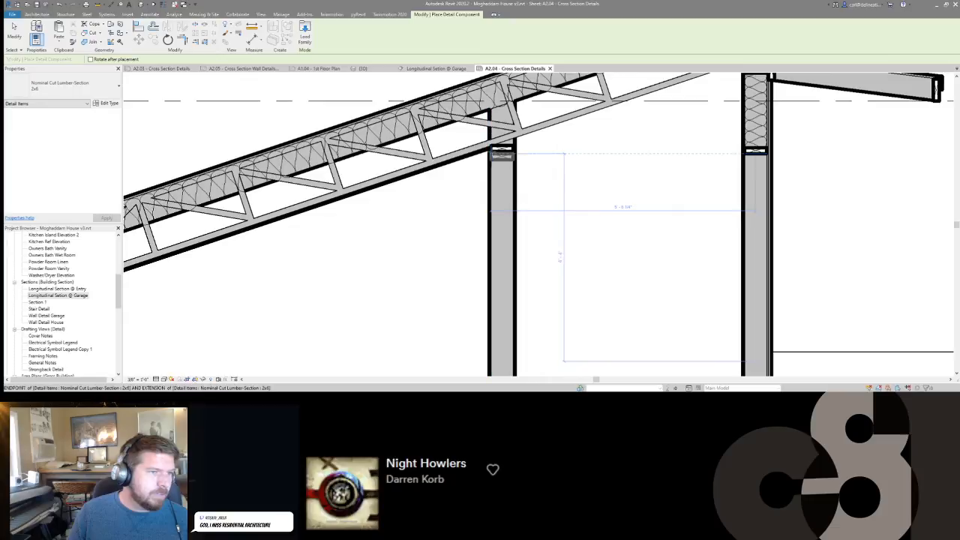
{"action": "scroll", "coordinate": [491, 155], "scroll_direction": "up", "scroll_amount": 2}
{"action": "left_click", "coordinate": [491, 155]}
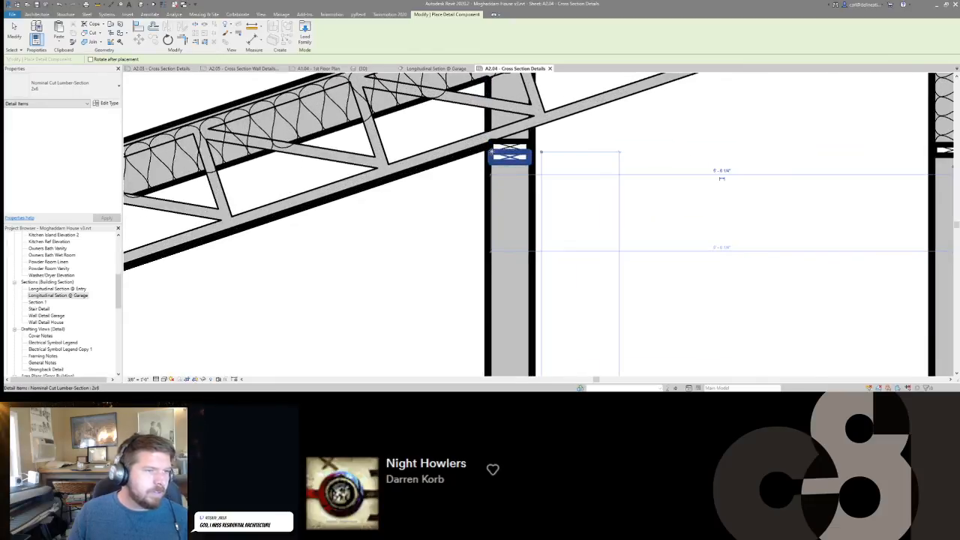
{"action": "scroll", "coordinate": [495, 156], "scroll_direction": "down", "scroll_amount": 5}
{"action": "key", "text": "Escape"}
Delete the 2x6 lumber section at the lower end of the insulation in the upper exterior wall beneath the high eave.
{"action": "scroll", "coordinate": [633, 136], "scroll_direction": "down", "scroll_amount": 2}
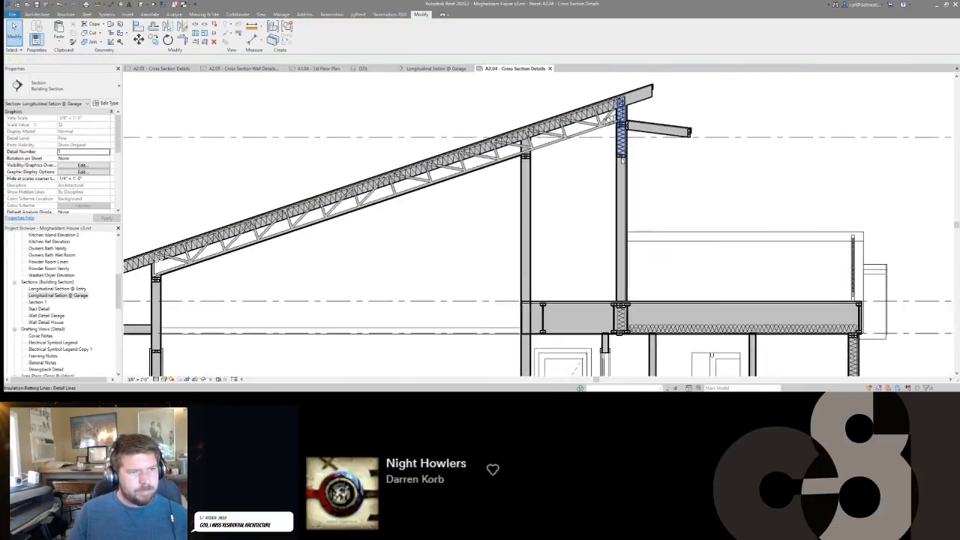
{"action": "scroll", "coordinate": [621, 155], "scroll_direction": "up", "scroll_amount": 3}
{"action": "left_click", "coordinate": [621, 157]}
{"action": "scroll", "coordinate": [621, 157], "scroll_direction": "down", "scroll_amount": 2}
{"action": "key", "text": "Escape"}
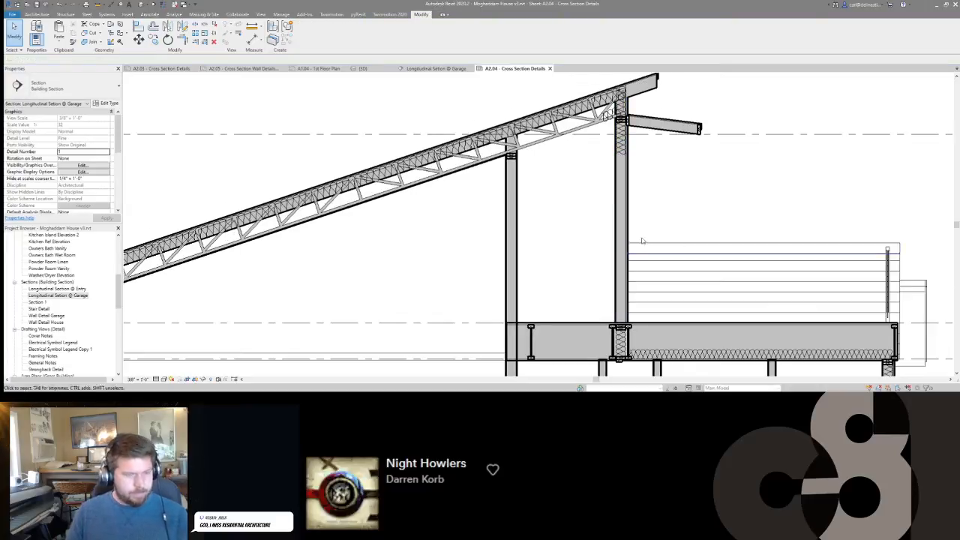
Extend the upper exterior wall's batt insulation down to the 2x6 plate at the roof deck floor.
{"action": "scroll", "coordinate": [611, 303], "scroll_direction": "up", "scroll_amount": 2}
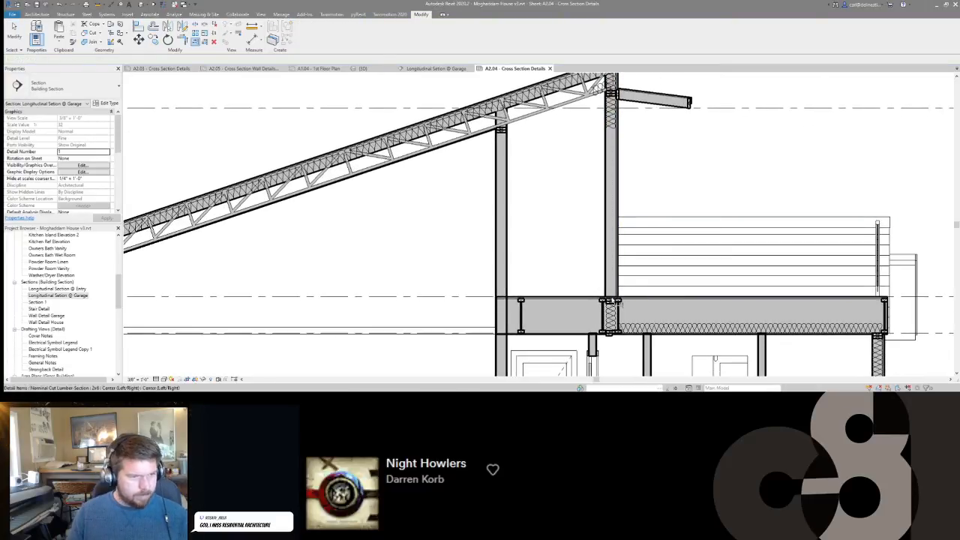
{"action": "left_click", "coordinate": [611, 123]}
{"action": "middle_click_drag", "start_coordinate": [641, 138], "coordinate": [692, 249]}
{"action": "key", "text": "Escape"}
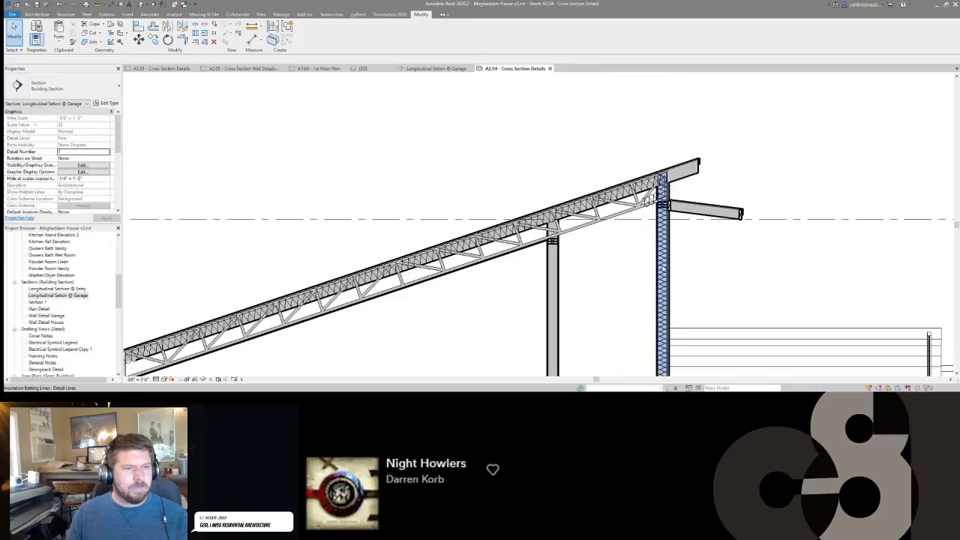
{"action": "middle_click_drag", "start_coordinate": [642, 208], "coordinate": [636, 179]}
{"action": "left_click", "coordinate": [639, 178]}
{"action": "key", "text": "Escape"}
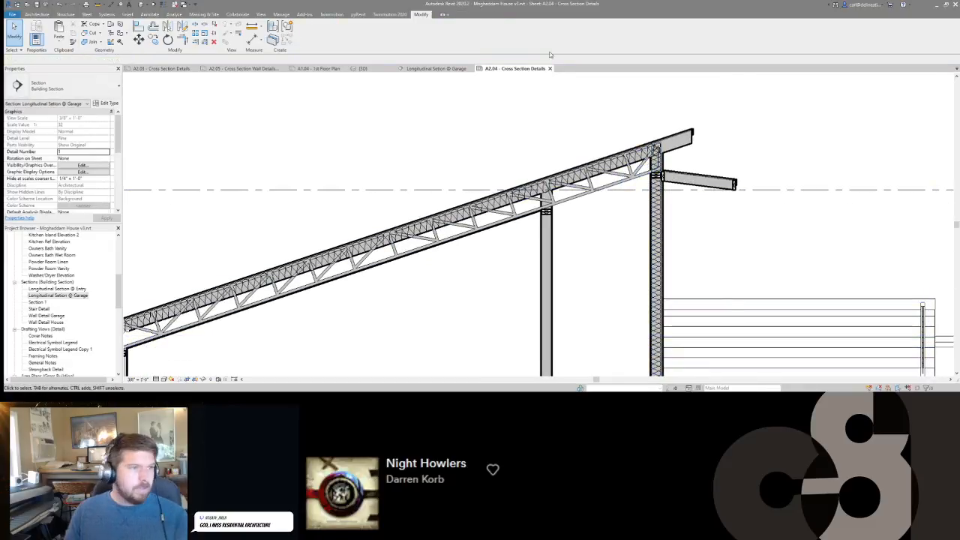
Close the separately opened Longitudinal Section @ Garage view and switch to sheet A2.03 - Cross Section Details.
{"action": "left_click", "coordinate": [432, 69]}
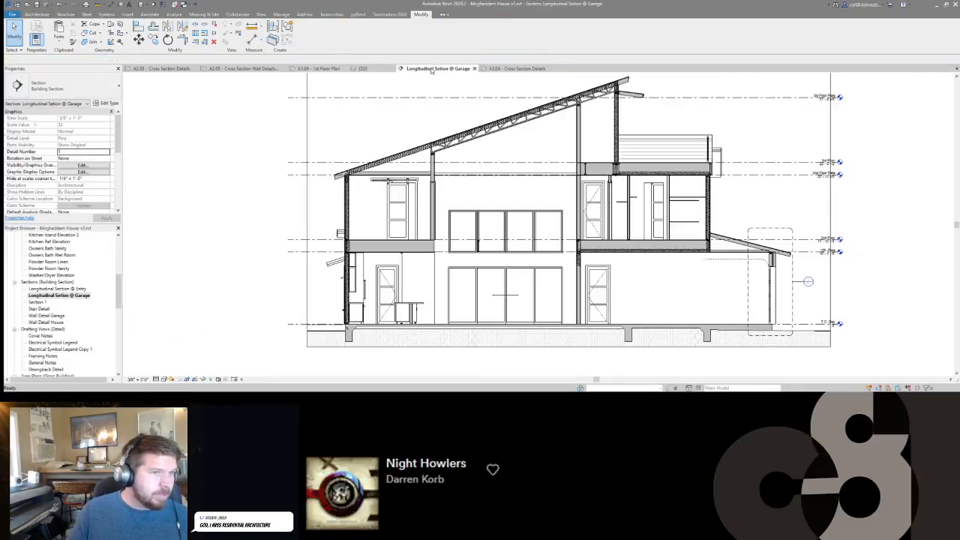
{"action": "middle_click", "coordinate": [431, 70]}
{"action": "left_click", "coordinate": [144, 69]}
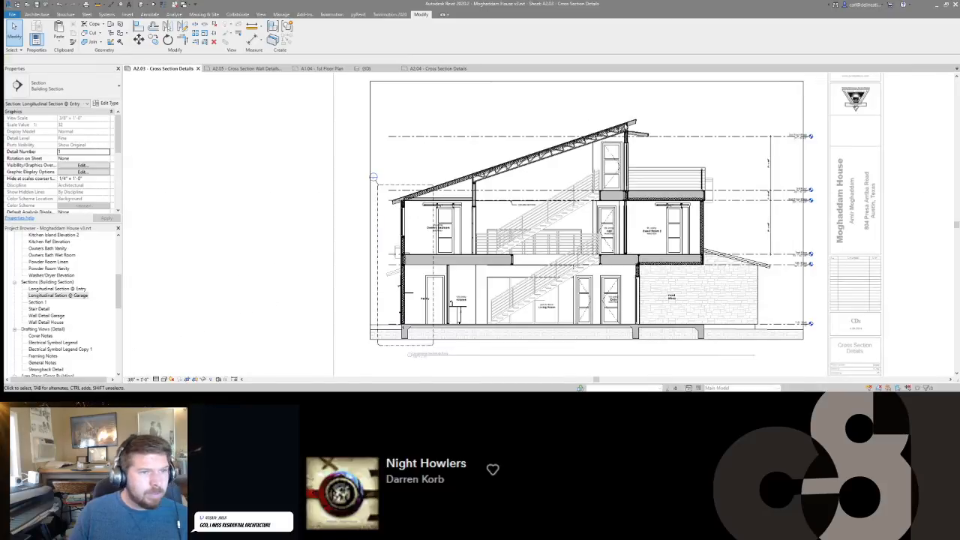
Examine the high-eave wall and truss connection on sheet A2.03, and compare it with the same area on sheet A2.04.
{"action": "scroll", "coordinate": [622, 125], "scroll_direction": "up", "scroll_amount": 4}
{"action": "left_click", "coordinate": [610, 147]}
{"action": "scroll", "coordinate": [607, 150], "scroll_direction": "down", "scroll_amount": 1}
{"action": "scroll", "coordinate": [603, 148], "scroll_direction": "down", "scroll_amount": 1}
{"action": "left_click", "coordinate": [587, 125]}
{"action": "left_click", "coordinate": [427, 69]}
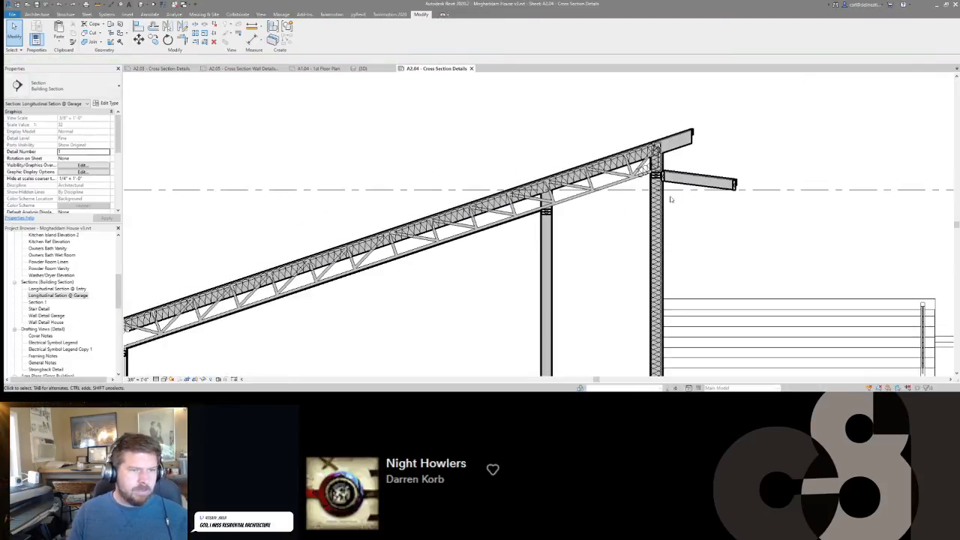
{"action": "scroll", "coordinate": [679, 180], "scroll_direction": "down", "scroll_amount": 3}
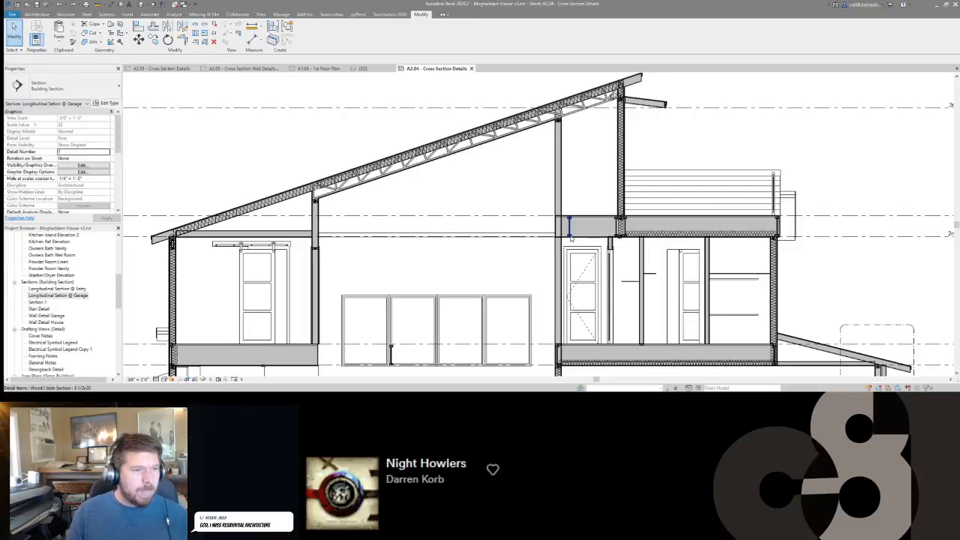
{"action": "scroll", "coordinate": [629, 144], "scroll_direction": "up", "scroll_amount": 2}
{"action": "scroll", "coordinate": [630, 145], "scroll_direction": "down", "scroll_amount": 1}
{"action": "middle_click_drag", "start_coordinate": [629, 145], "coordinate": [632, 170]}
{"action": "scroll", "coordinate": [628, 143], "scroll_direction": "up", "scroll_amount": 2}
{"action": "scroll", "coordinate": [633, 129], "scroll_direction": "up", "scroll_amount": 1}
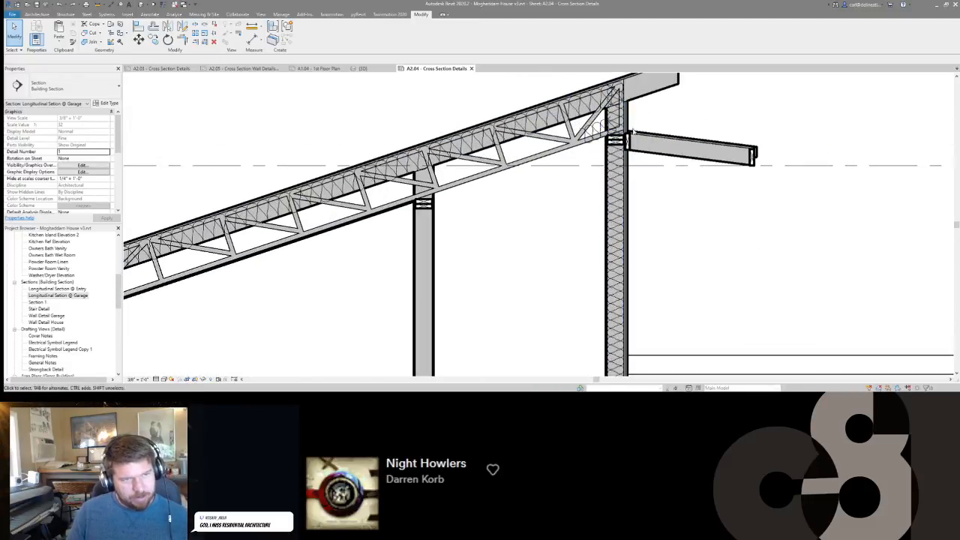
Move the single wood I-joist section in the upper floor structure over to the face of the tall interior wall.
{"action": "scroll", "coordinate": [596, 127], "scroll_direction": "down", "scroll_amount": 3}
{"action": "scroll", "coordinate": [622, 228], "scroll_direction": "up", "scroll_amount": 2}
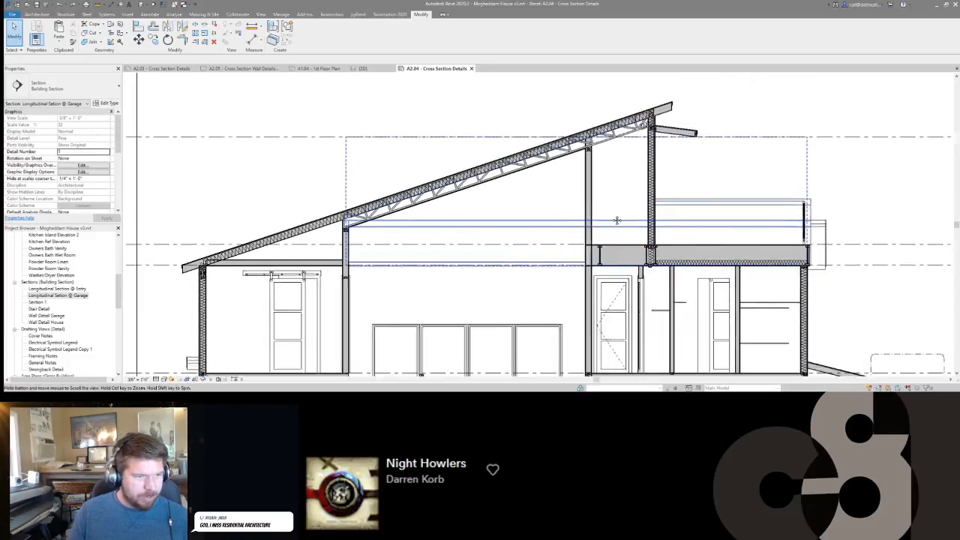
{"action": "scroll", "coordinate": [621, 227], "scroll_direction": "up", "scroll_amount": 1}
{"action": "left_click", "coordinate": [622, 226]}
{"action": "scroll", "coordinate": [624, 228], "scroll_direction": "up", "scroll_amount": 3}
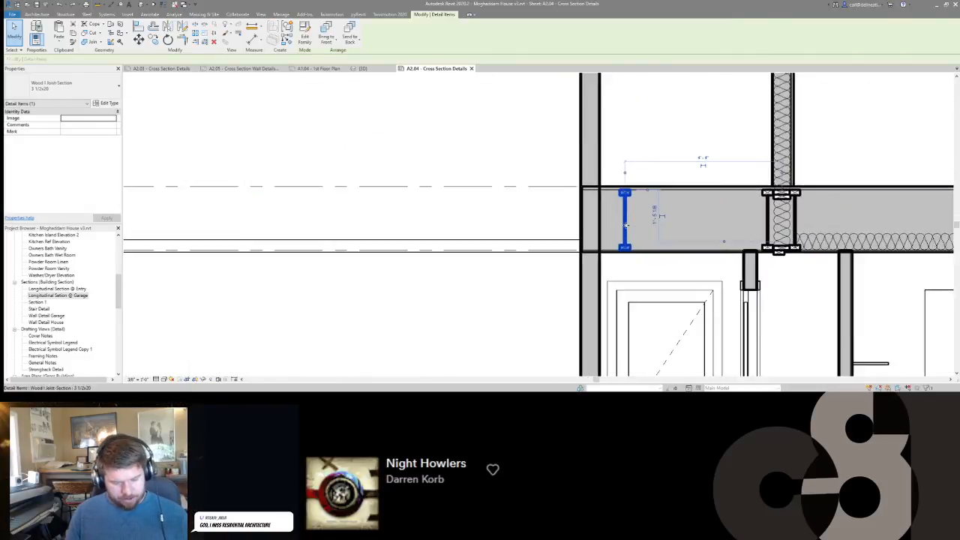
{"action": "key", "text": "m"}
{"action": "key", "text": "v"}
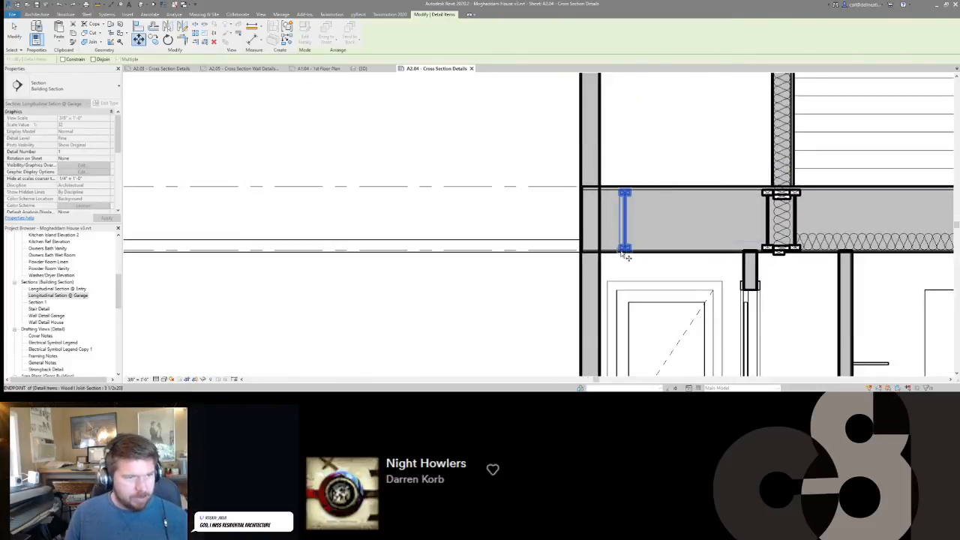
{"action": "left_click", "coordinate": [583, 252]}
Lower the double 2x6 top plate in the high-eave exterior wall to the plate level line.
{"action": "scroll", "coordinate": [584, 254], "scroll_direction": "down", "scroll_amount": 3}
{"action": "middle_click_drag", "start_coordinate": [645, 160], "coordinate": [653, 313]}
{"action": "scroll", "coordinate": [677, 234], "scroll_direction": "up", "scroll_amount": 3}
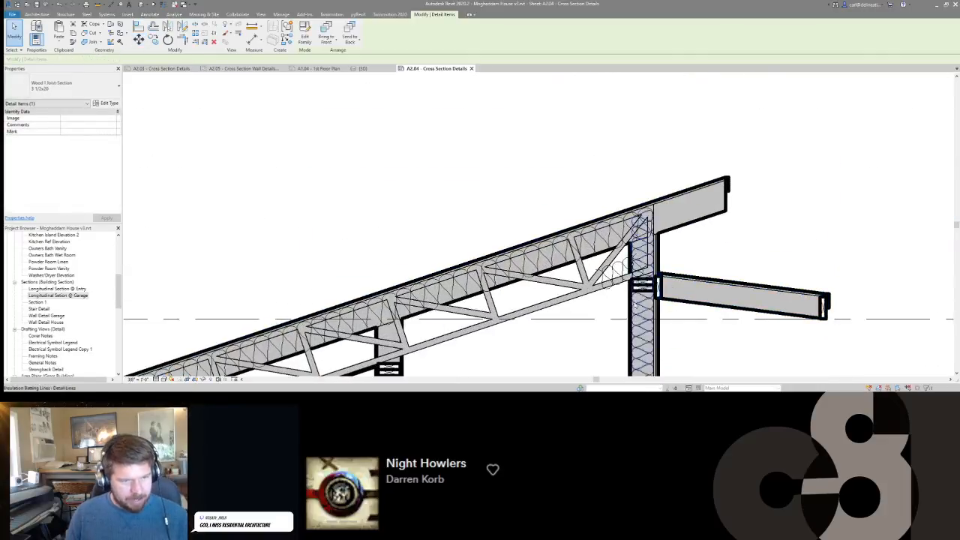
{"action": "scroll", "coordinate": [665, 173], "scroll_direction": "down", "scroll_amount": 1}
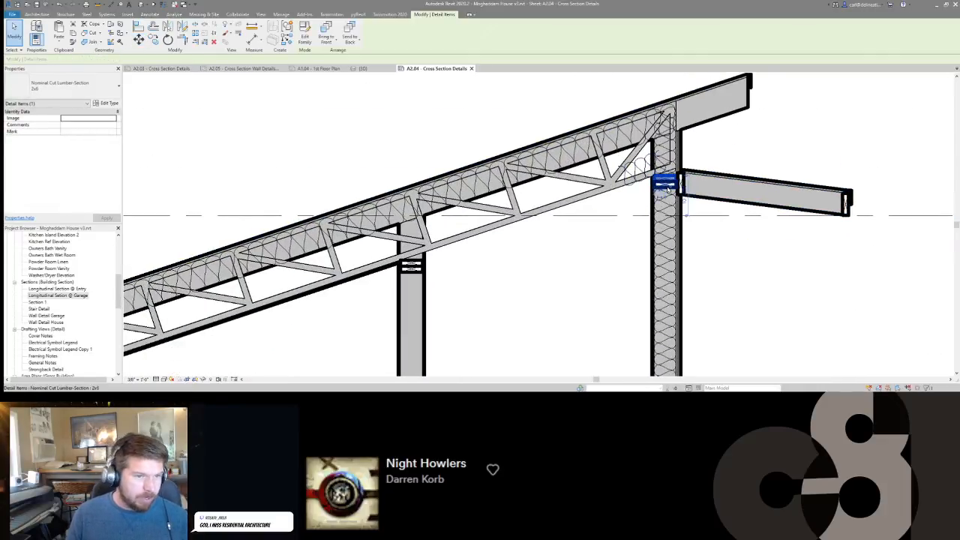
{"action": "key", "text": "m"}
{"action": "key", "text": "v"}
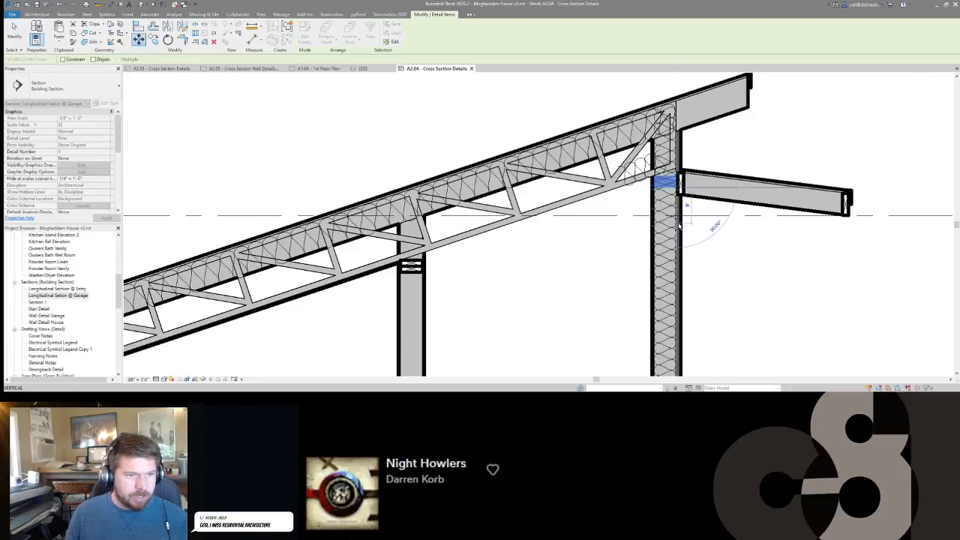
{"action": "left_click", "coordinate": [681, 229]}
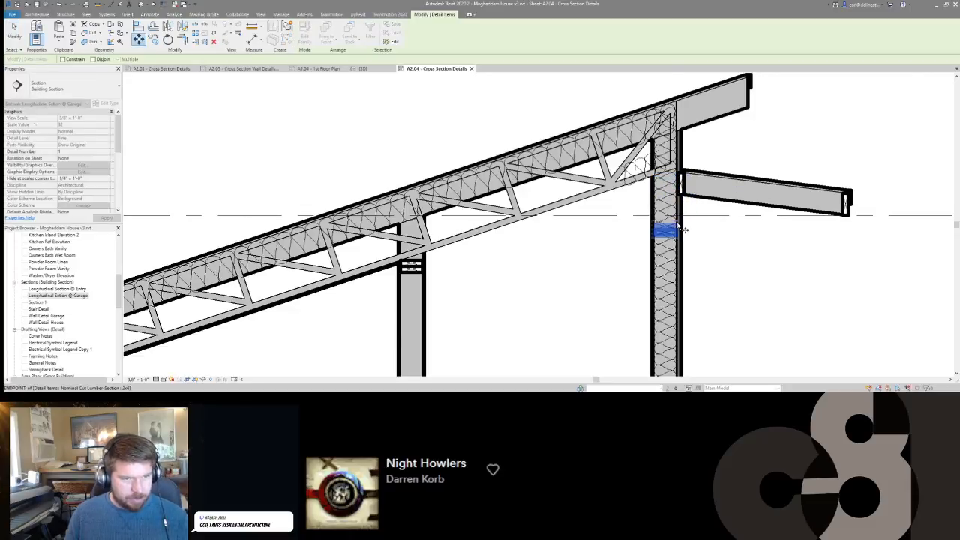
{"action": "scroll", "coordinate": [677, 217], "scroll_direction": "down", "scroll_amount": 6}
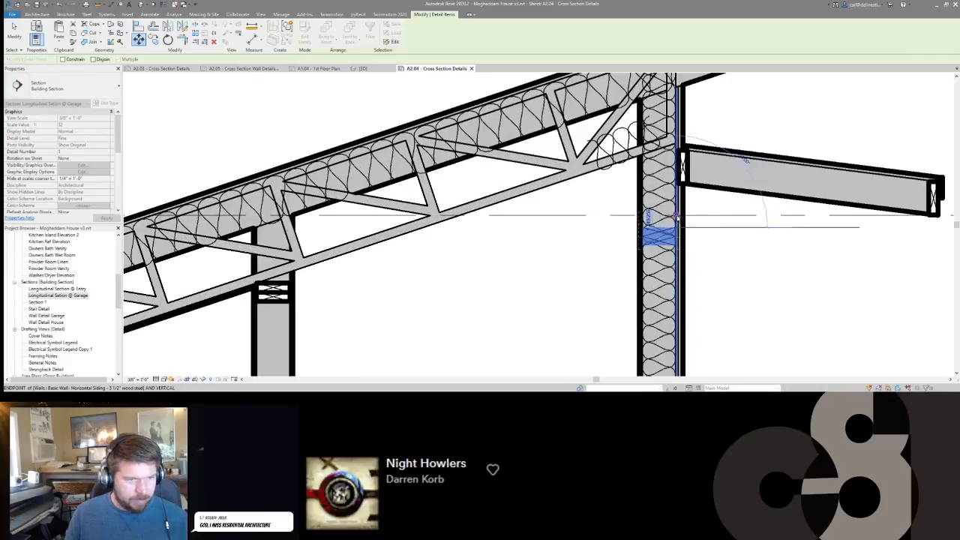
{"action": "key", "text": "Escape"}
{"action": "scroll", "coordinate": [696, 244], "scroll_direction": "down", "scroll_amount": 1}
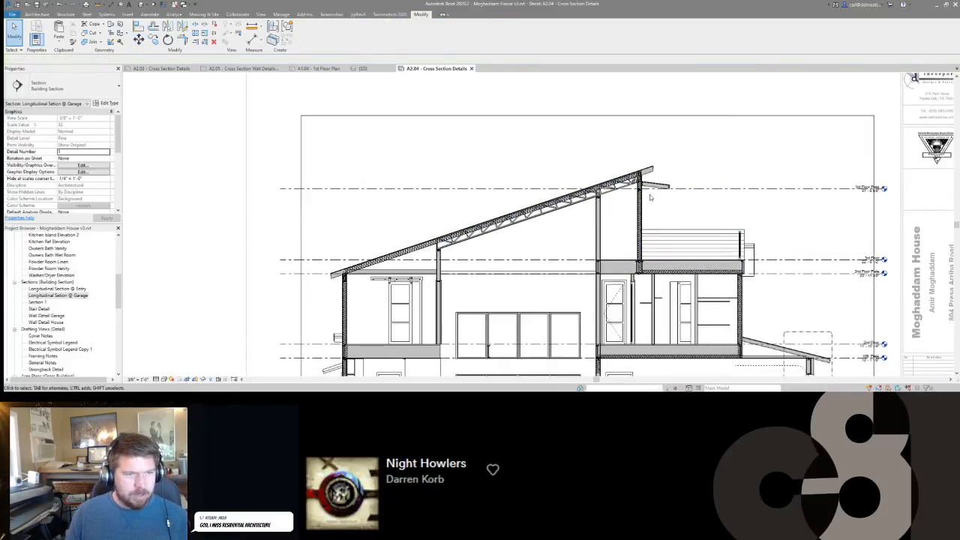
Edit the cut profile of the high-eave exterior wall's stud layer to end along the roof truss's bottom chord.
{"action": "scroll", "coordinate": [649, 191], "scroll_direction": "up", "scroll_amount": 5}
{"action": "scroll", "coordinate": [626, 182], "scroll_direction": "up", "scroll_amount": 3}
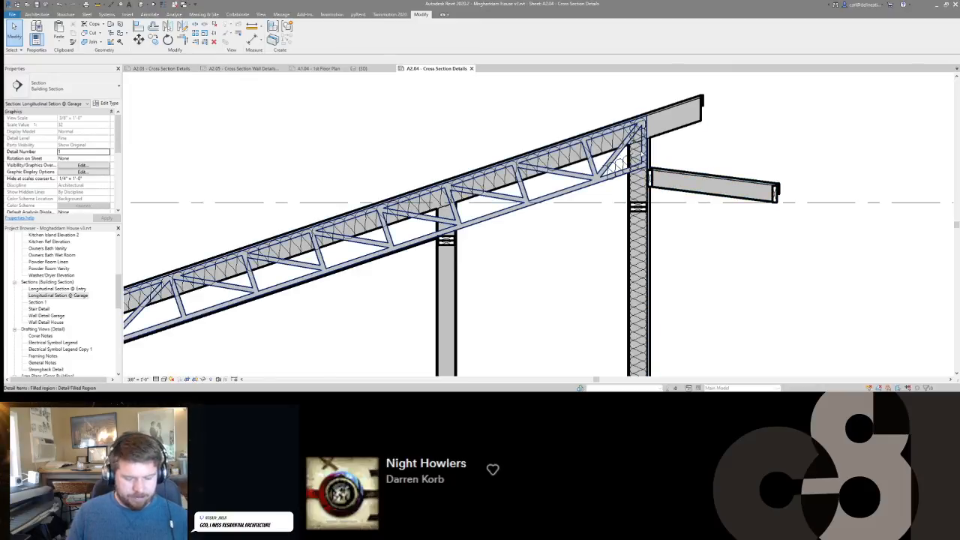
{"action": "scroll", "coordinate": [638, 184], "scroll_direction": "up", "scroll_amount": 3}
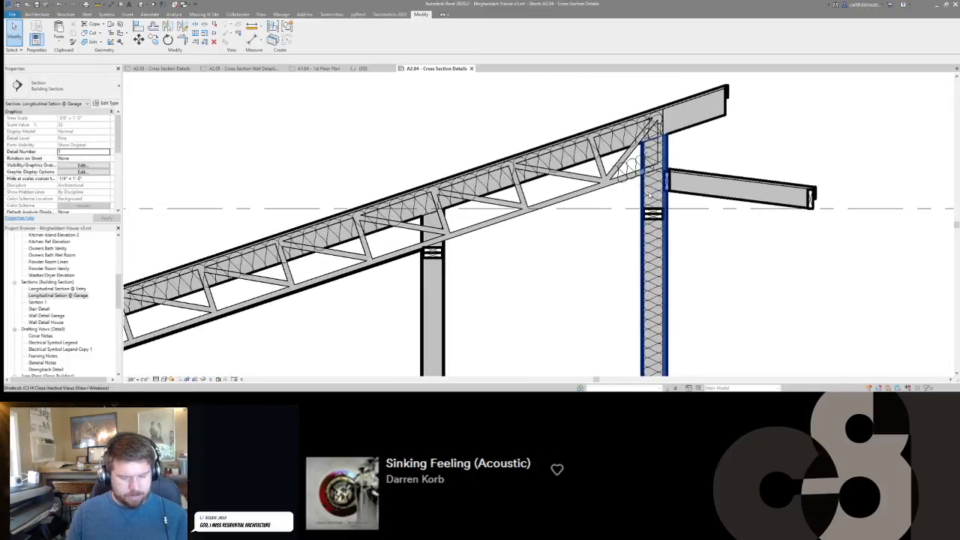
{"action": "key", "text": "p"}
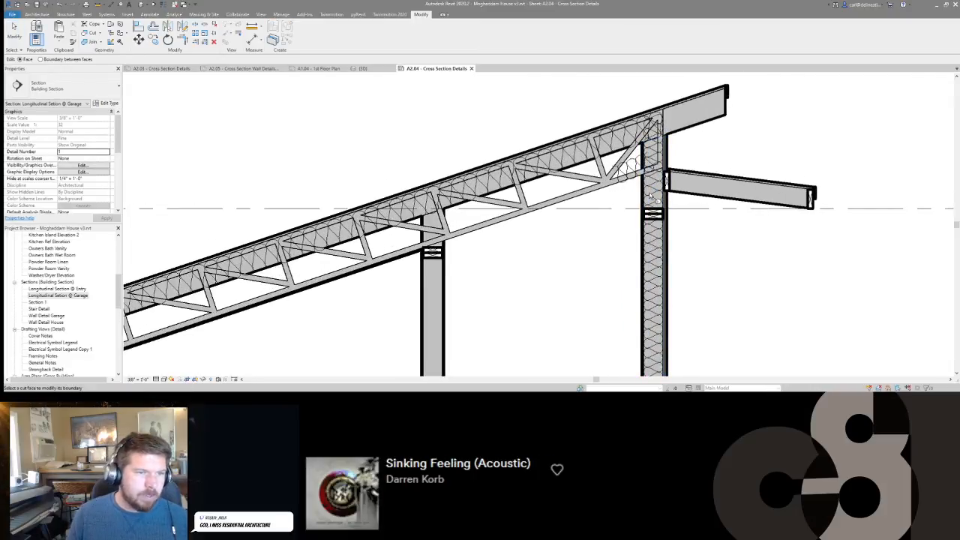
{"action": "left_click", "coordinate": [646, 167]}
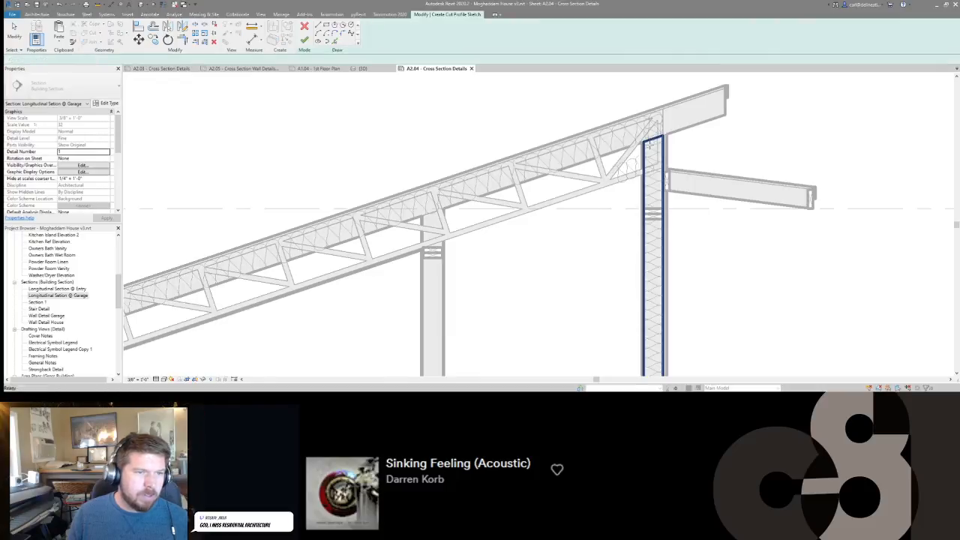
{"action": "scroll", "coordinate": [644, 174], "scroll_direction": "up", "scroll_amount": 3}
{"action": "left_click", "coordinate": [643, 174]}
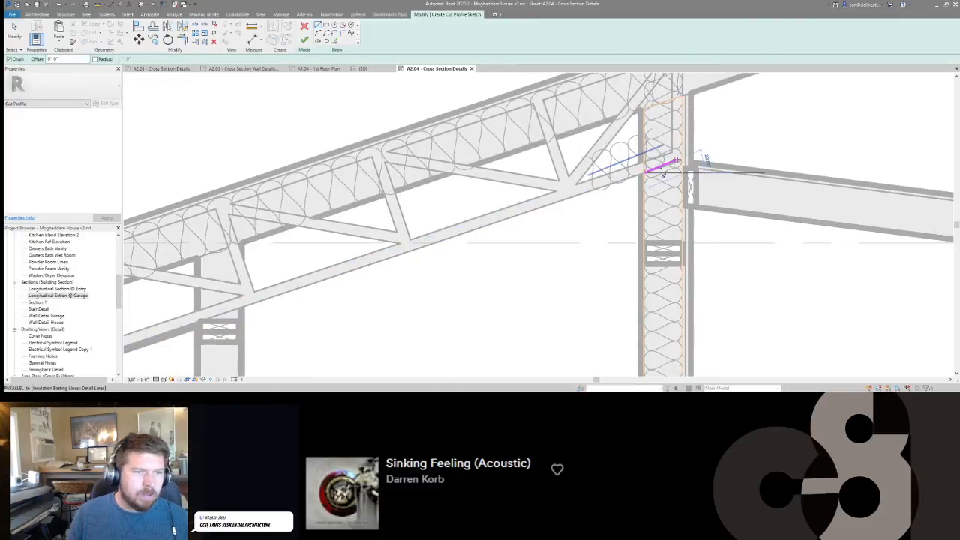
{"action": "left_click", "coordinate": [680, 161]}
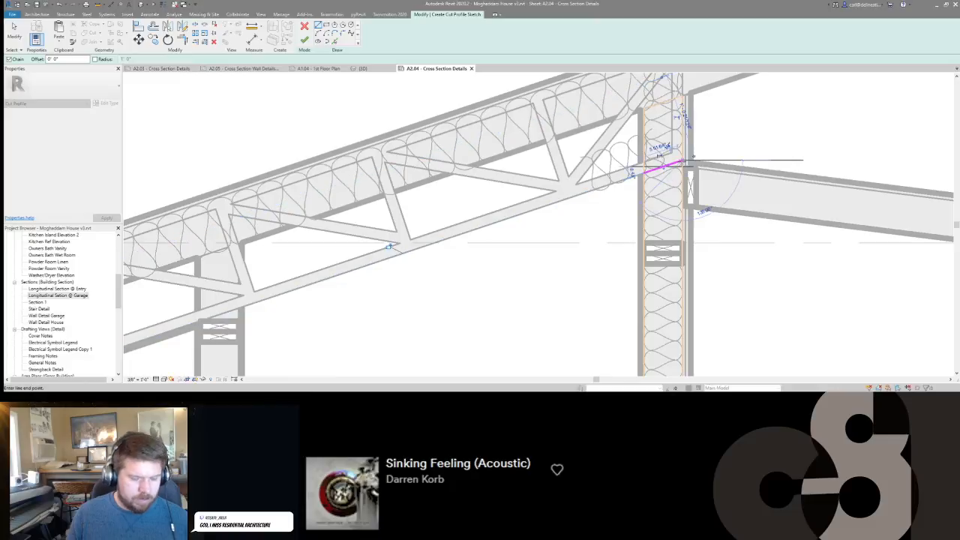
{"action": "key", "text": "f"}
{"action": "key", "text": "f"}
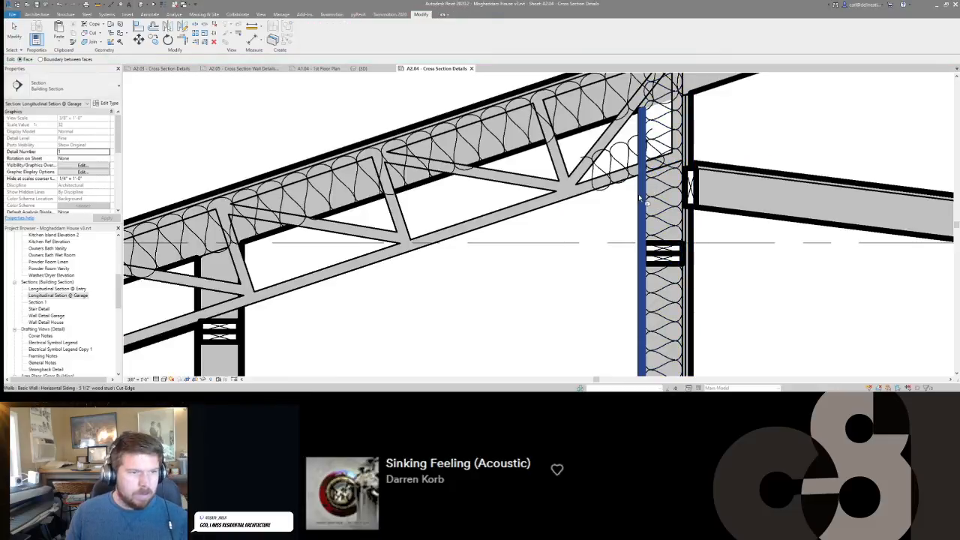
Trim the cut profile of the same wall's interior finish layer along the underside of the truss's bottom chord.
{"action": "left_click", "coordinate": [644, 196]}
{"action": "scroll", "coordinate": [641, 183], "scroll_direction": "up", "scroll_amount": 3}
{"action": "left_click", "coordinate": [641, 177]}
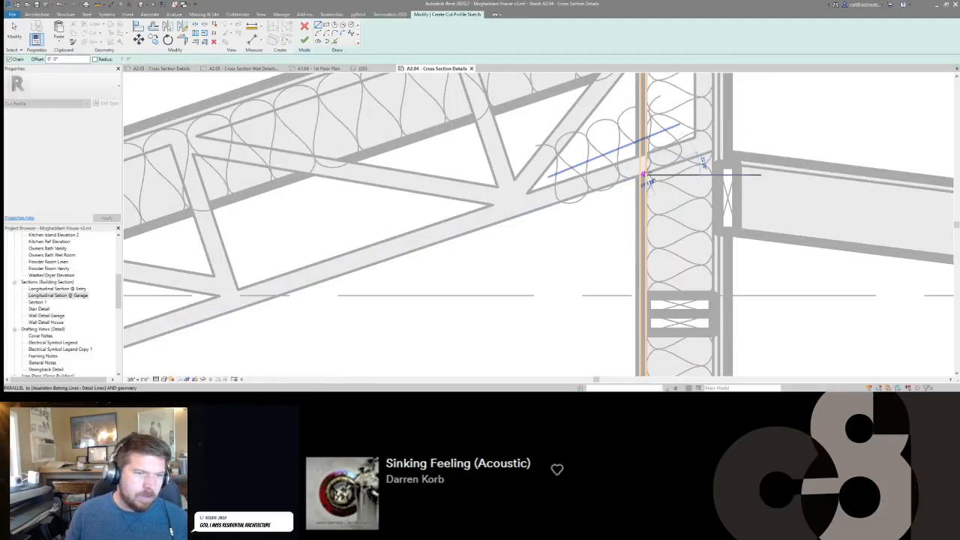
{"action": "scroll", "coordinate": [643, 175], "scroll_direction": "up", "scroll_amount": 2}
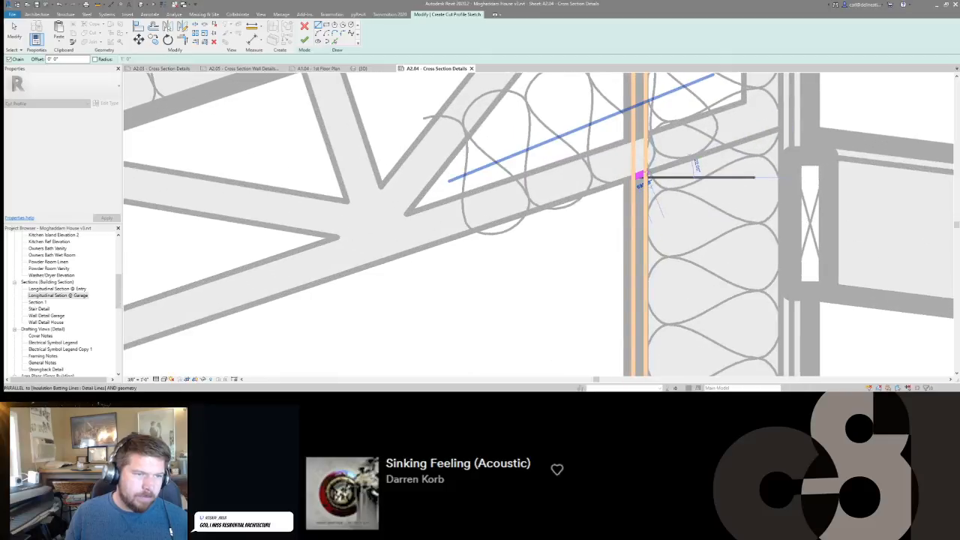
{"action": "scroll", "coordinate": [644, 173], "scroll_direction": "up", "scroll_amount": 3}
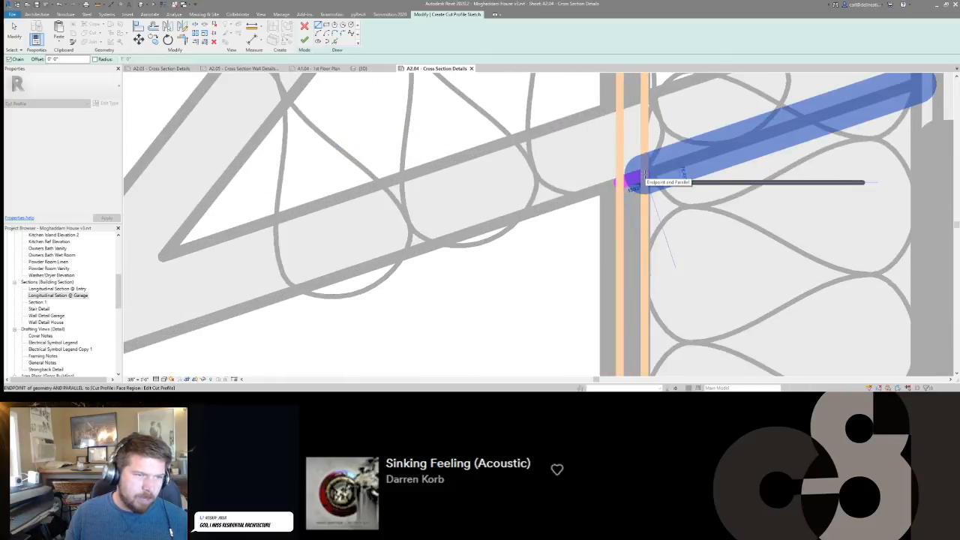
{"action": "left_click", "coordinate": [645, 176]}
{"action": "key", "text": "Escape"}
{"action": "key", "text": "f"}
{"action": "key", "text": "f"}
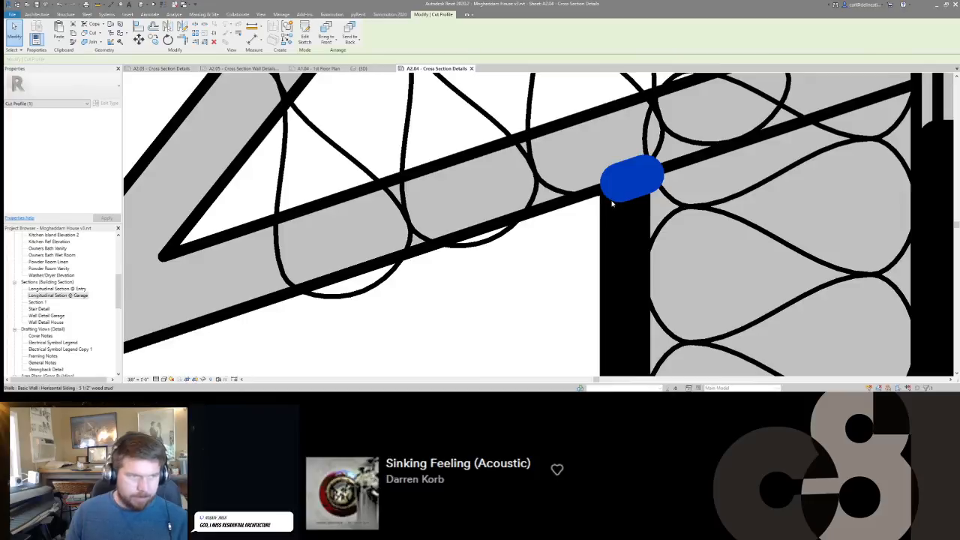
{"action": "scroll", "coordinate": [600, 234], "scroll_direction": "down", "scroll_amount": 5}
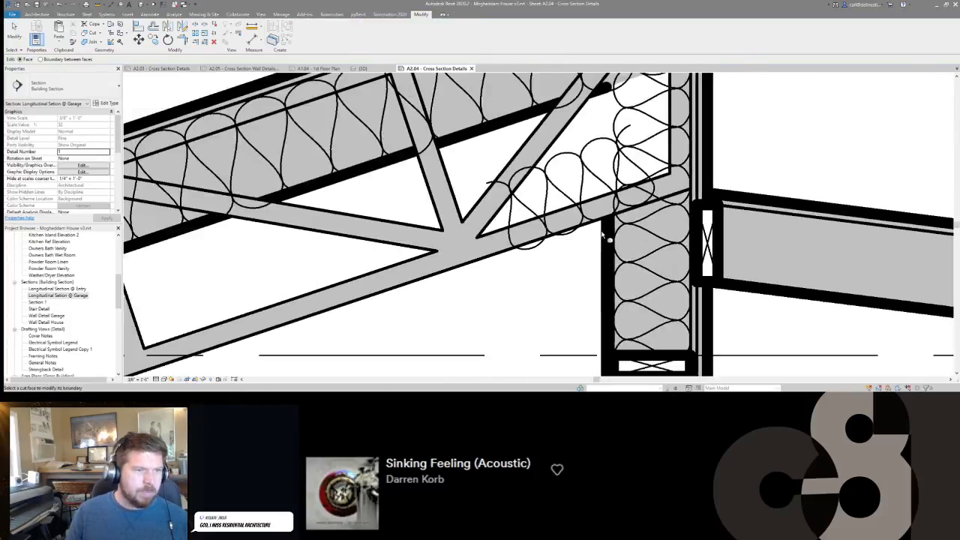
{"action": "key", "text": "Escape"}
Start a cut profile edit on the sloped roof's structural layer with a vertical boundary line at the truss's lower end.
{"action": "scroll", "coordinate": [631, 154], "scroll_direction": "down", "scroll_amount": 6}
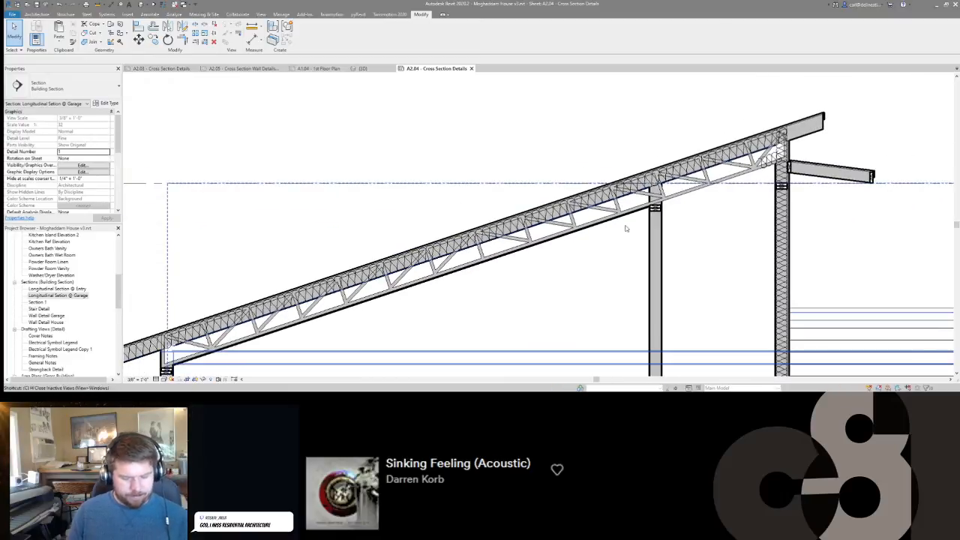
{"action": "key", "text": "p"}
{"action": "left_click", "coordinate": [532, 234]}
{"action": "scroll", "coordinate": [495, 255], "scroll_direction": "up", "scroll_amount": 5}
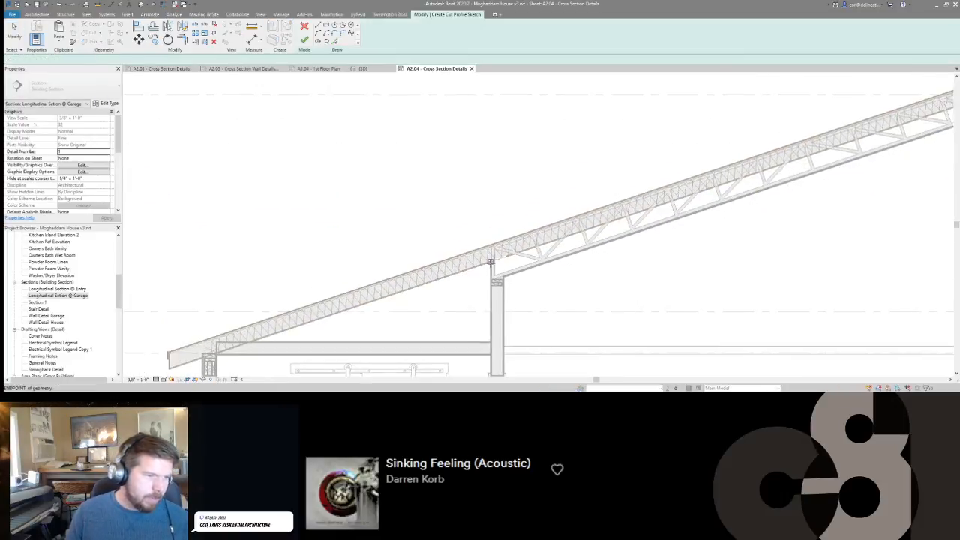
{"action": "left_click", "coordinate": [493, 258]}
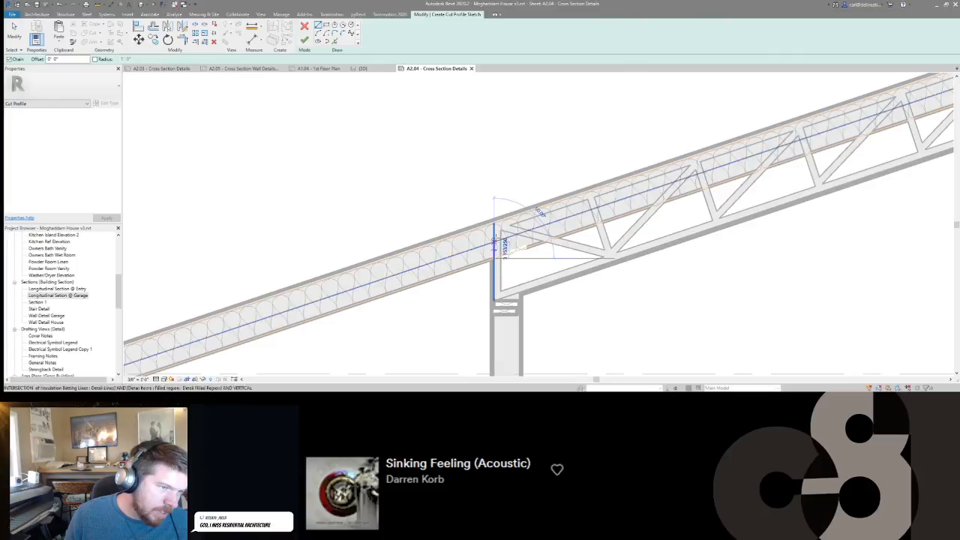
{"action": "left_click", "coordinate": [493, 222]}
{"action": "scroll", "coordinate": [515, 242], "scroll_direction": "down", "scroll_amount": 3}
{"action": "middle_click_drag", "start_coordinate": [770, 208], "coordinate": [519, 328]}
{"action": "scroll", "coordinate": [696, 227], "scroll_direction": "up", "scroll_amount": 2}
{"action": "key", "text": "Escape"}
Draw a second vertical boundary across the roof layer at the truss's high end and finish the profile, removing the fill over the truss.
{"action": "scroll", "coordinate": [671, 228], "scroll_direction": "up", "scroll_amount": 1}
{"action": "key", "text": "l"}
{"action": "key", "text": "i"}
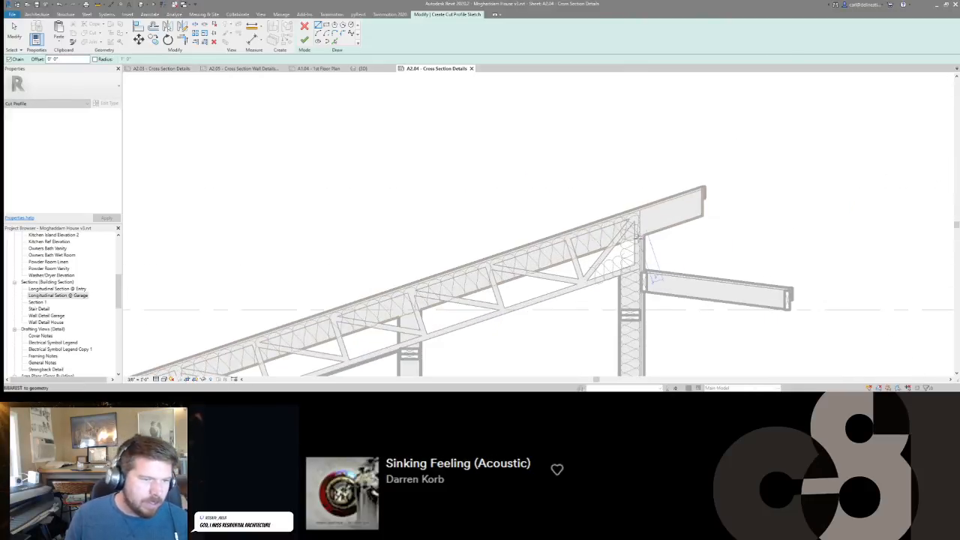
{"action": "scroll", "coordinate": [641, 237], "scroll_direction": "up", "scroll_amount": 2}
{"action": "left_click", "coordinate": [637, 236]}
{"action": "left_click", "coordinate": [637, 175]}
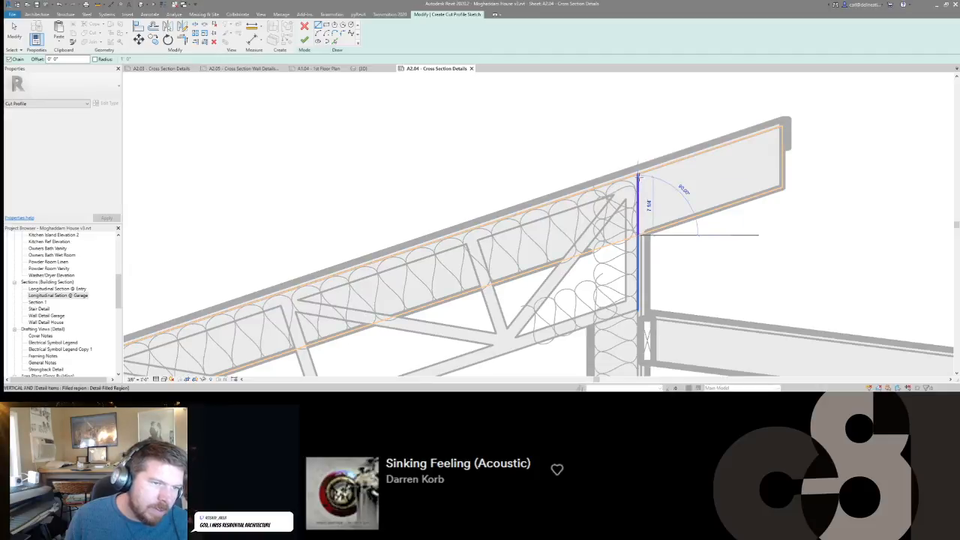
{"action": "scroll", "coordinate": [639, 177], "scroll_direction": "down", "scroll_amount": 3}
{"action": "key", "text": "Escape"}
{"action": "key", "text": "Escape"}
{"action": "scroll", "coordinate": [675, 277], "scroll_direction": "down", "scroll_amount": 5}
{"action": "scroll", "coordinate": [519, 165], "scroll_direction": "up", "scroll_amount": 6}
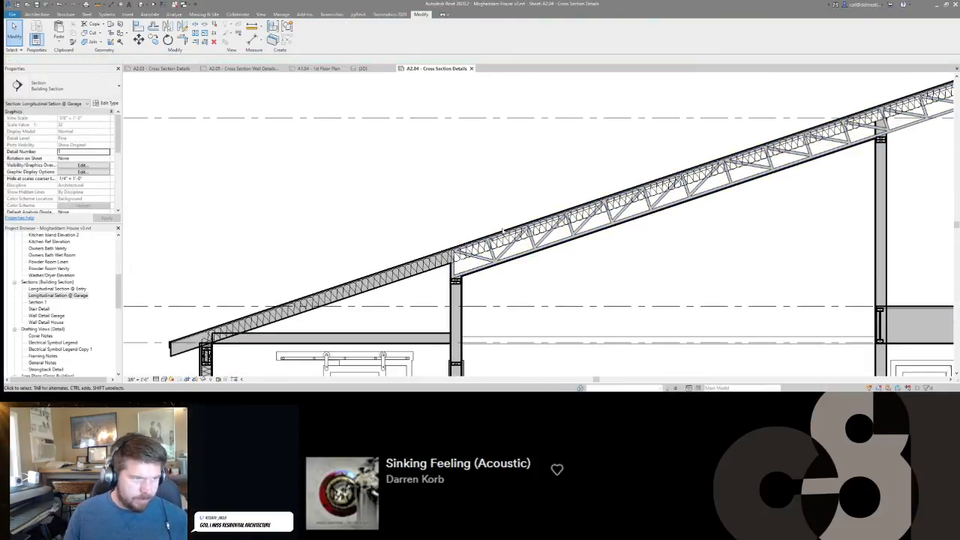
On sheet A2.03, lower the double 2x6 top plate in the high-eave wall from the truss to the plate level line.
{"action": "middle_click_drag", "start_coordinate": [747, 244], "coordinate": [652, 250]}
{"action": "scroll", "coordinate": [653, 250], "scroll_direction": "down", "scroll_amount": 2}
{"action": "middle_click_drag", "start_coordinate": [860, 220], "coordinate": [832, 210]}
{"action": "scroll", "coordinate": [828, 203], "scroll_direction": "down", "scroll_amount": 1}
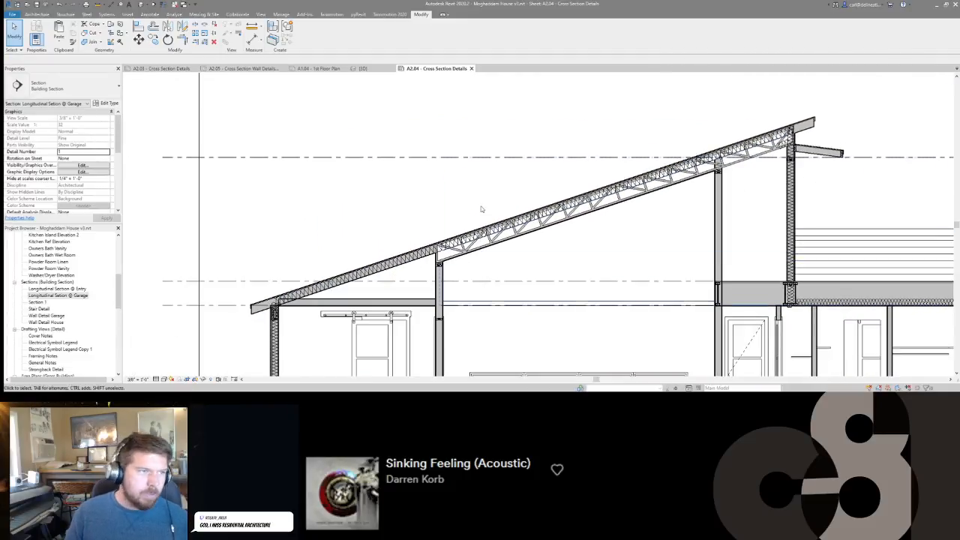
{"action": "left_click", "coordinate": [159, 68]}
{"action": "scroll", "coordinate": [602, 153], "scroll_direction": "up", "scroll_amount": 3}
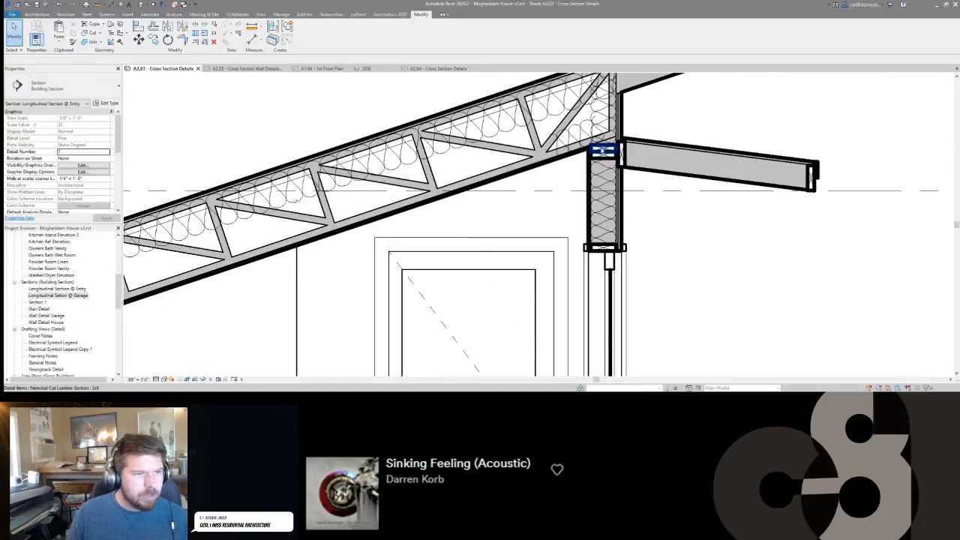
{"action": "left_click", "coordinate": [601, 153]}
{"action": "key", "text": "m"}
{"action": "key", "text": "v"}
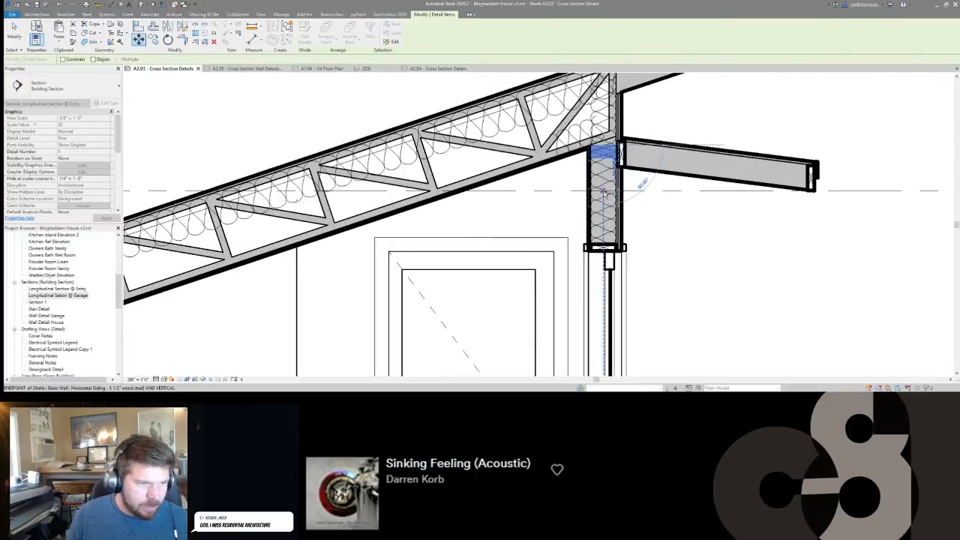
{"action": "key", "text": "Escape"}
{"action": "key", "text": "Escape"}
{"action": "scroll", "coordinate": [602, 192], "scroll_direction": "down", "scroll_amount": 5}
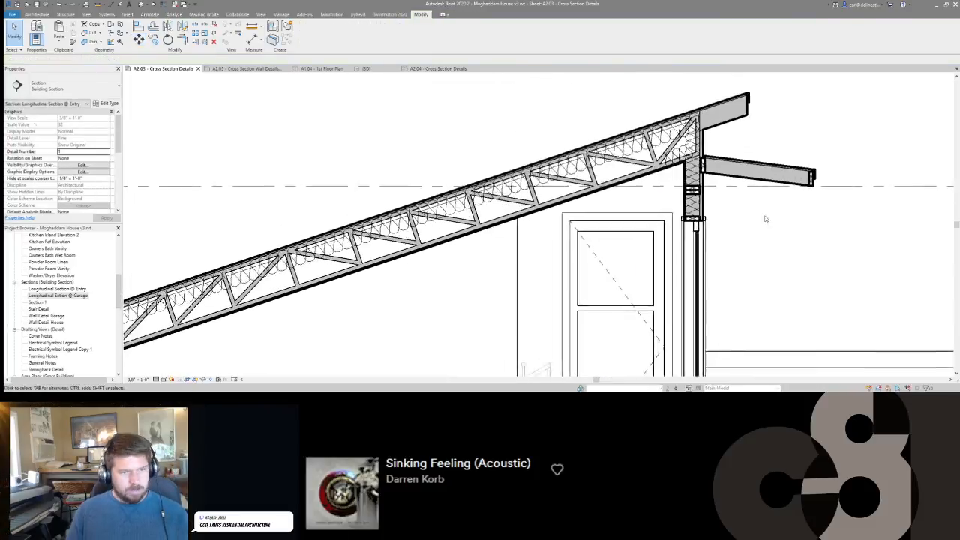
{"action": "scroll", "coordinate": [742, 165], "scroll_direction": "up", "scroll_amount": 3}
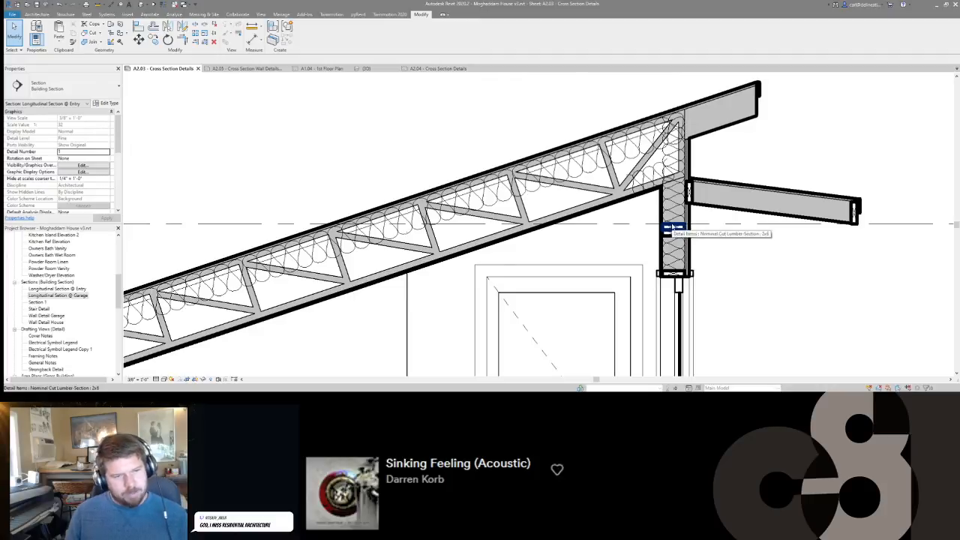
Copy the double 2x6 plate in the high-eave wall up to the truss's underside and return to sheet A2.04.
{"action": "left_click", "coordinate": [707, 243]}
{"action": "scroll", "coordinate": [668, 227], "scroll_direction": "up", "scroll_amount": 3}
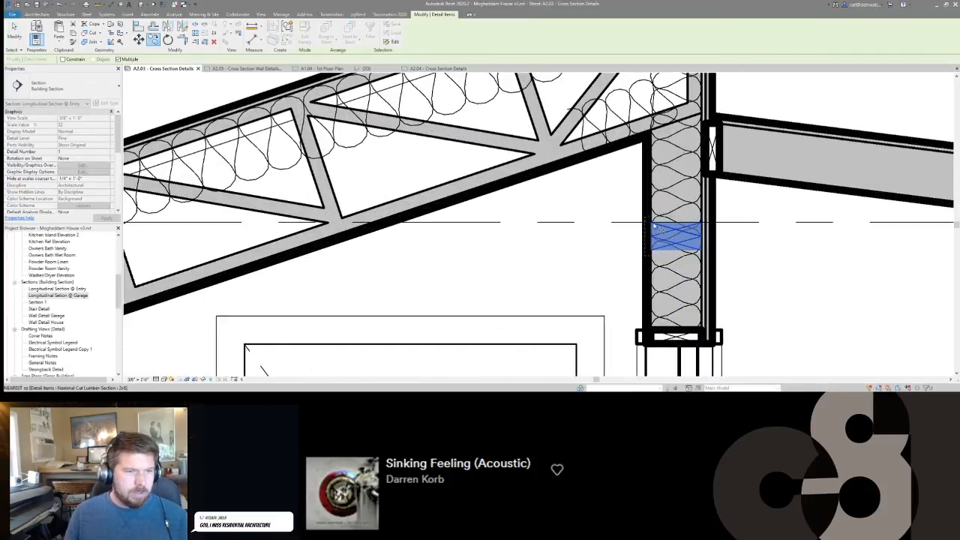
{"action": "left_click", "coordinate": [652, 130]}
{"action": "key", "text": "Escape"}
{"action": "key", "text": "Escape"}
{"action": "scroll", "coordinate": [673, 129], "scroll_direction": "down", "scroll_amount": 4}
{"action": "scroll", "coordinate": [676, 151], "scroll_direction": "up", "scroll_amount": 3}
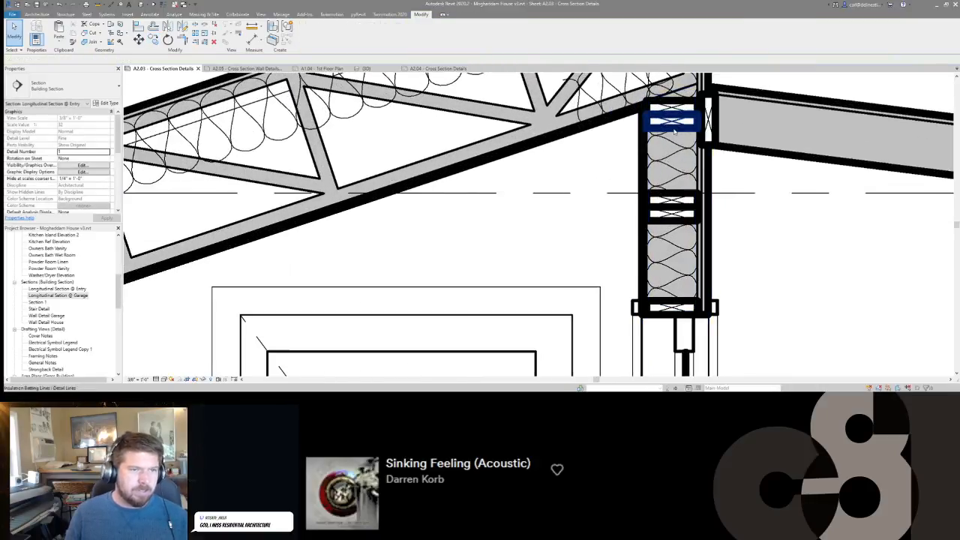
{"action": "scroll", "coordinate": [676, 149], "scroll_direction": "down", "scroll_amount": 3}
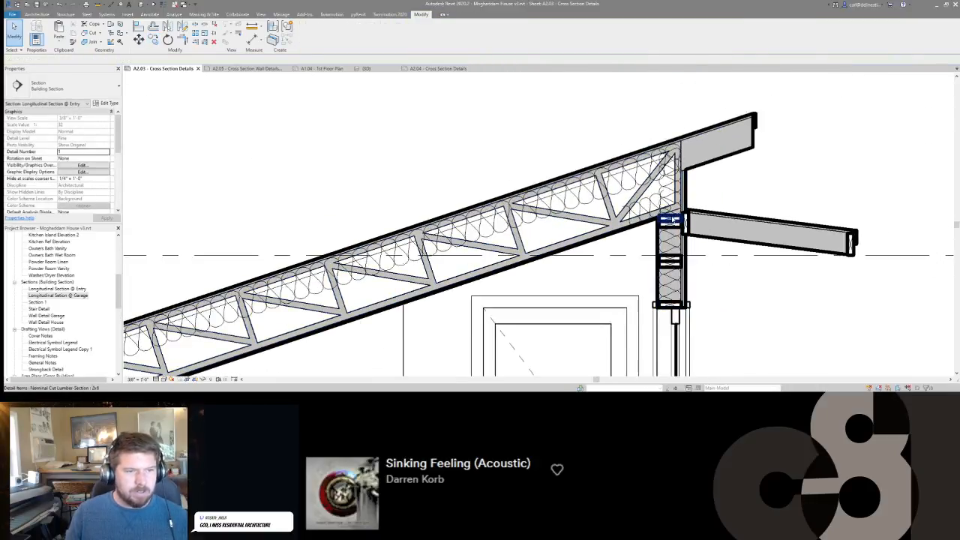
{"action": "scroll", "coordinate": [673, 219], "scroll_direction": "down", "scroll_amount": 1}
{"action": "left_click", "coordinate": [439, 69]}
Try to move the high-eave wall's double 2x6 plate from the plate level line up to the truss's underside.
{"action": "middle_click_drag", "start_coordinate": [810, 171], "coordinate": [628, 179]}
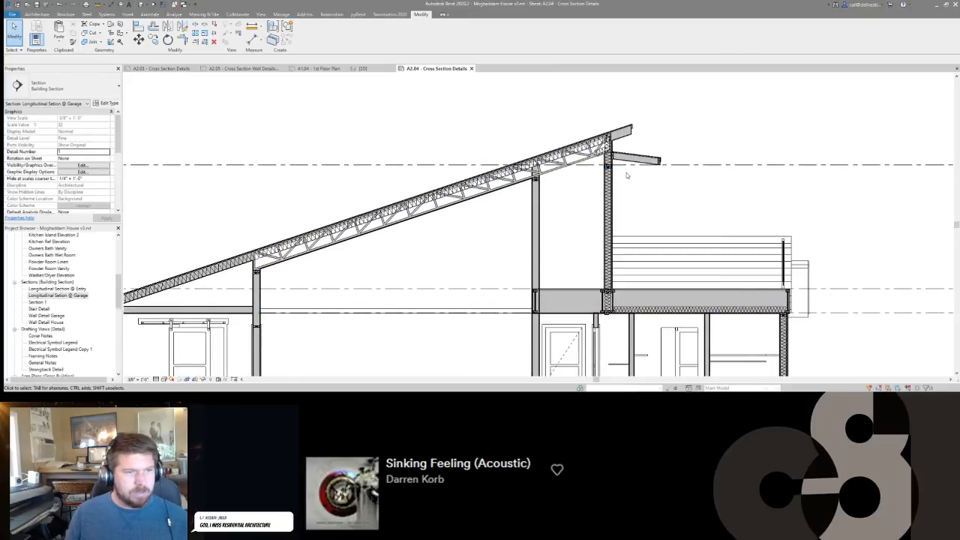
{"action": "scroll", "coordinate": [628, 179], "scroll_direction": "up", "scroll_amount": 3}
{"action": "left_click", "coordinate": [607, 169]}
{"action": "scroll", "coordinate": [574, 165], "scroll_direction": "up", "scroll_amount": 3}
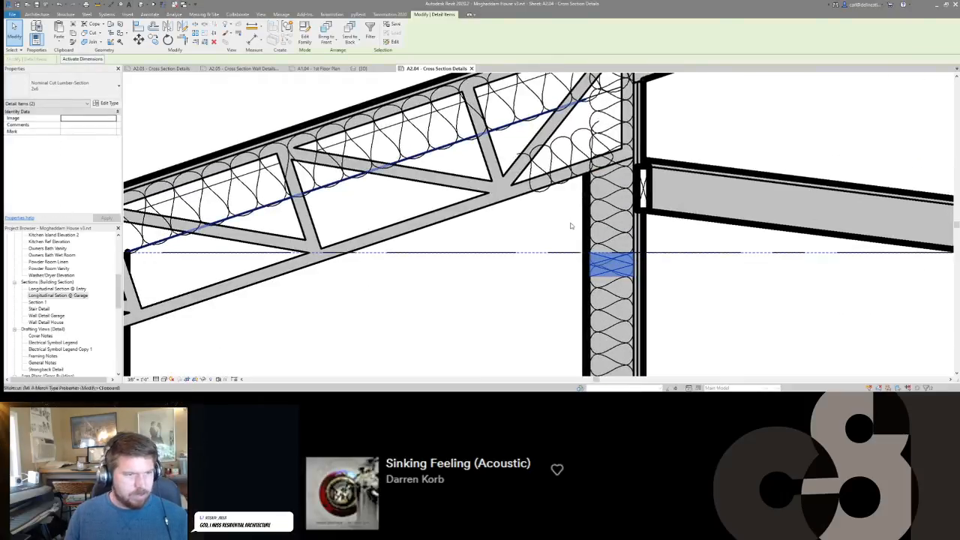
{"action": "left_click", "coordinate": [570, 224]}
{"action": "scroll", "coordinate": [607, 195], "scroll_direction": "down", "scroll_amount": 3}
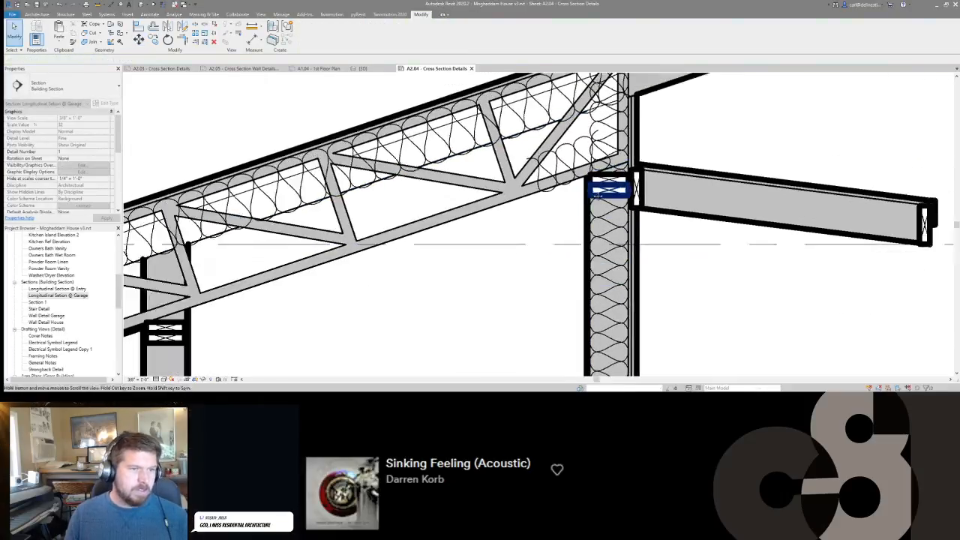
{"action": "left_click_drag", "start_coordinate": [619, 167], "coordinate": [815, 248]}
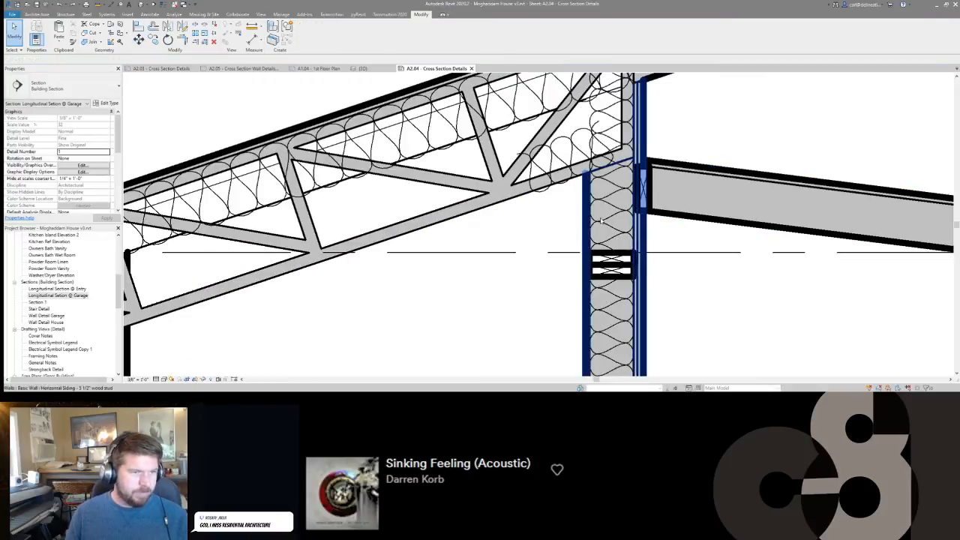
{"action": "left_click_drag", "start_coordinate": [554, 242], "coordinate": [677, 302]}
{"action": "key", "text": "m"}
{"action": "key", "text": "v"}
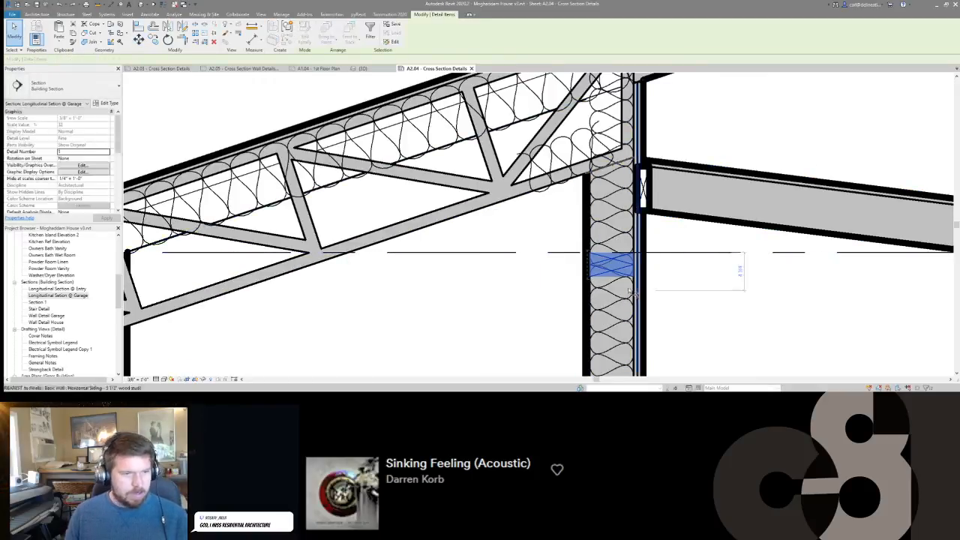
Copy the high-eave wall's double 2x6 plate from the plate level line up to the underside of the truss.
{"action": "key", "text": "c"}
{"action": "key", "text": "o"}
{"action": "left_click", "coordinate": [589, 253]}
{"action": "left_click", "coordinate": [590, 173]}
{"action": "key", "text": "Escape"}
{"action": "key", "text": "Escape"}
{"action": "scroll", "coordinate": [630, 141], "scroll_direction": "down", "scroll_amount": 2}
Try to move the small sloped canopy roof and its edge pieces vertically down along the high-eave wall.
{"action": "left_click_drag", "start_coordinate": [628, 138], "coordinate": [864, 238]}
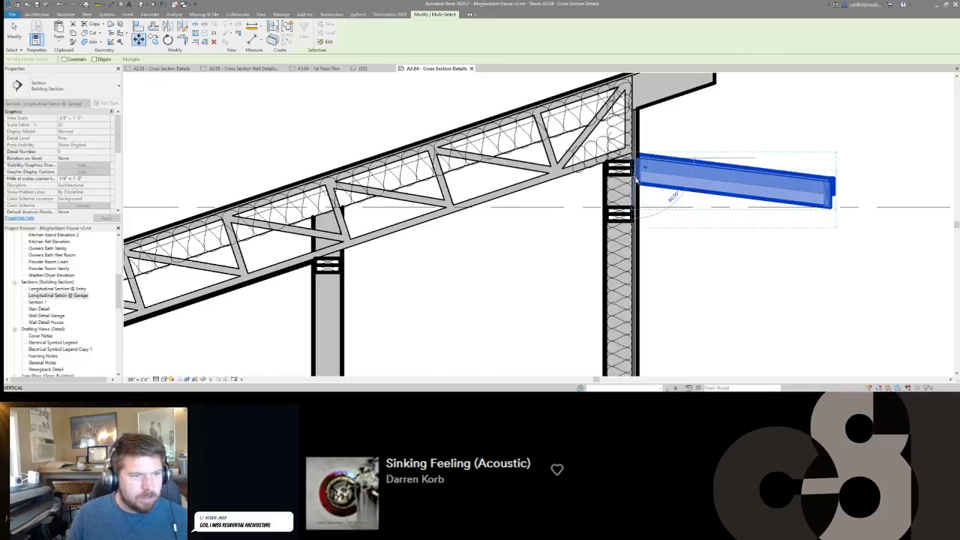
{"action": "left_click", "coordinate": [635, 180]}
{"action": "key", "text": "Escape"}
{"action": "scroll", "coordinate": [701, 253], "scroll_direction": "down", "scroll_amount": 2}
{"action": "middle_click_drag", "start_coordinate": [701, 253], "coordinate": [699, 224]}
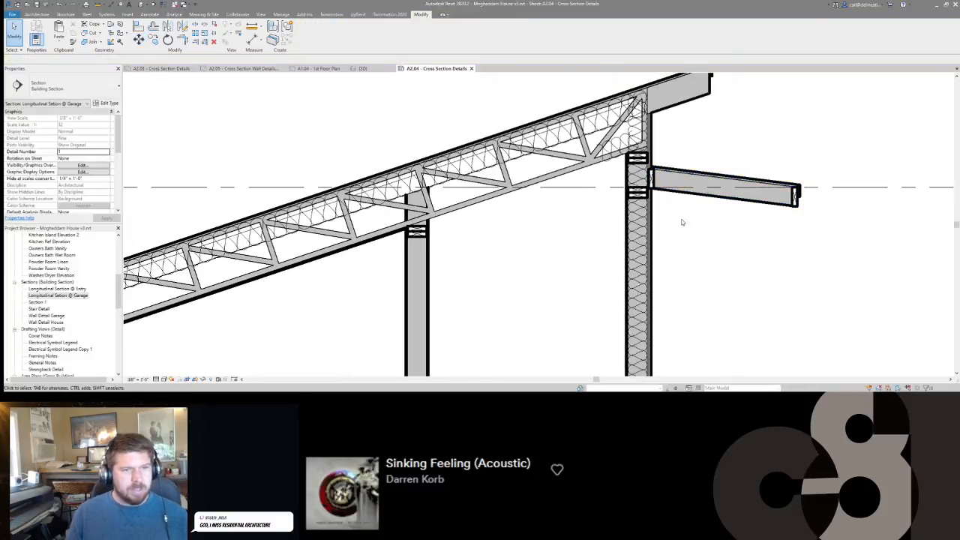
{"action": "scroll", "coordinate": [733, 268], "scroll_direction": "down", "scroll_amount": 5}
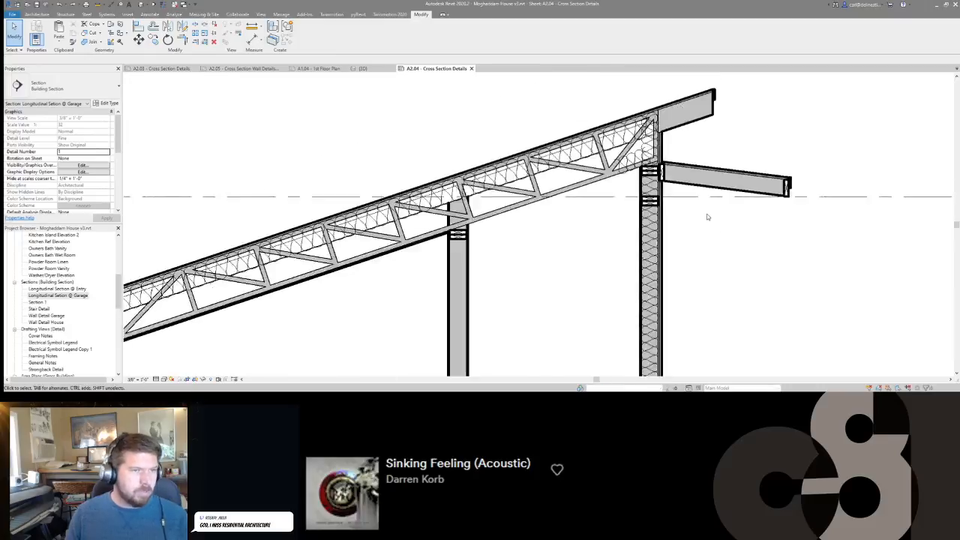
Examine the section's overall roof shape and the building's eave, walls and windows in the 3D view.
{"action": "middle_click_drag", "start_coordinate": [705, 285], "coordinate": [660, 262]}
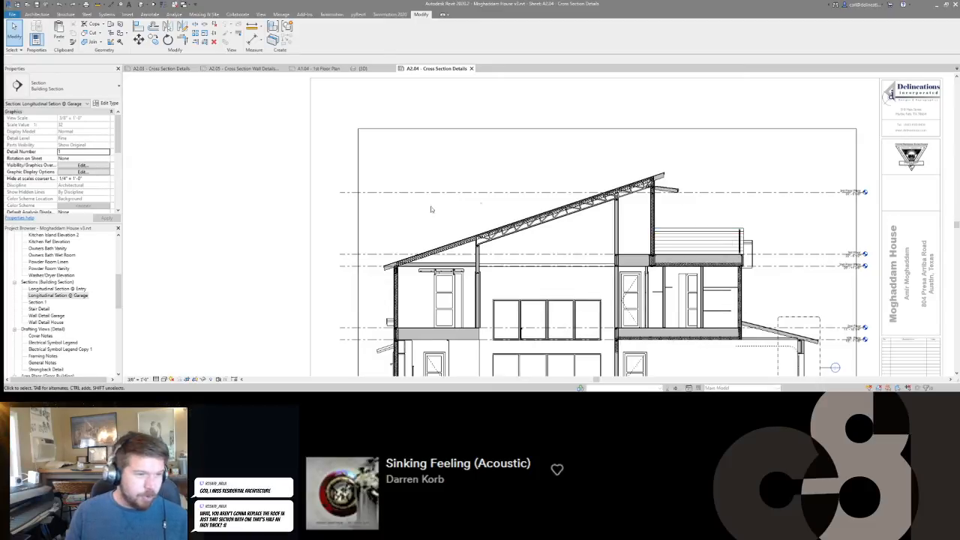
{"action": "scroll", "coordinate": [478, 246], "scroll_direction": "up", "scroll_amount": 1}
{"action": "middle_click_drag", "start_coordinate": [485, 247], "coordinate": [540, 188]}
{"action": "key", "text": "ctrl+Tab"}
{"action": "scroll", "coordinate": [563, 188], "scroll_direction": "down", "scroll_amount": 3}
{"action": "scroll", "coordinate": [557, 256], "scroll_direction": "up", "scroll_amount": 5}
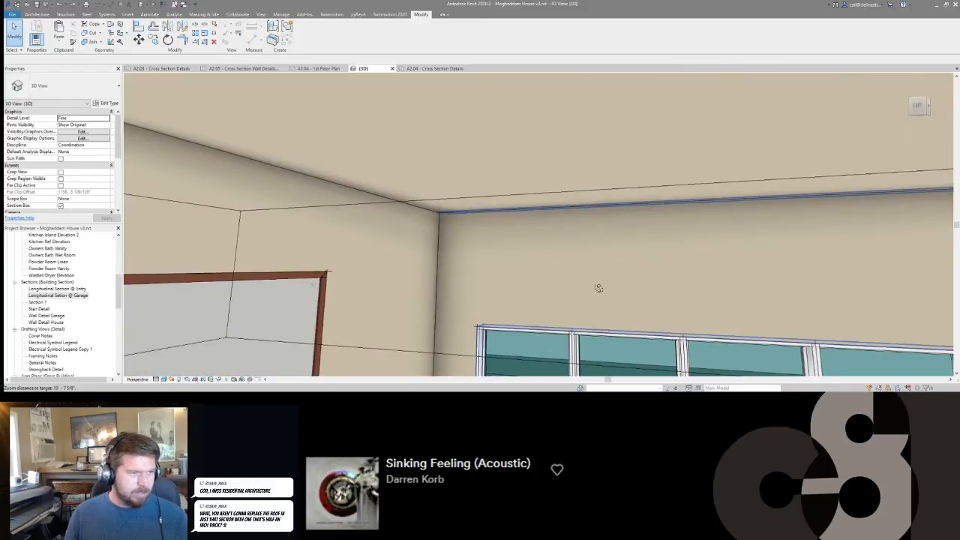
{"action": "middle_click_drag", "start_coordinate": [598, 288], "coordinate": [554, 184], "text": "shift"}
{"action": "scroll", "coordinate": [559, 182], "scroll_direction": "up", "scroll_amount": 4}
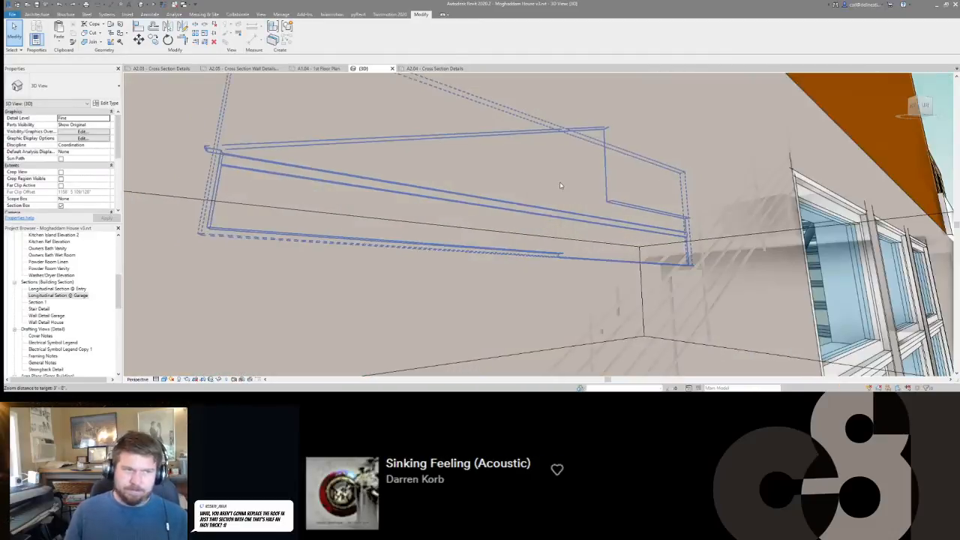
{"action": "scroll", "coordinate": [561, 186], "scroll_direction": "down", "scroll_amount": 6}
Return to sheet A2.04 and look over the garage section's roof truss, walls and floor framing for missing detailing.
{"action": "left_click", "coordinate": [434, 68]}
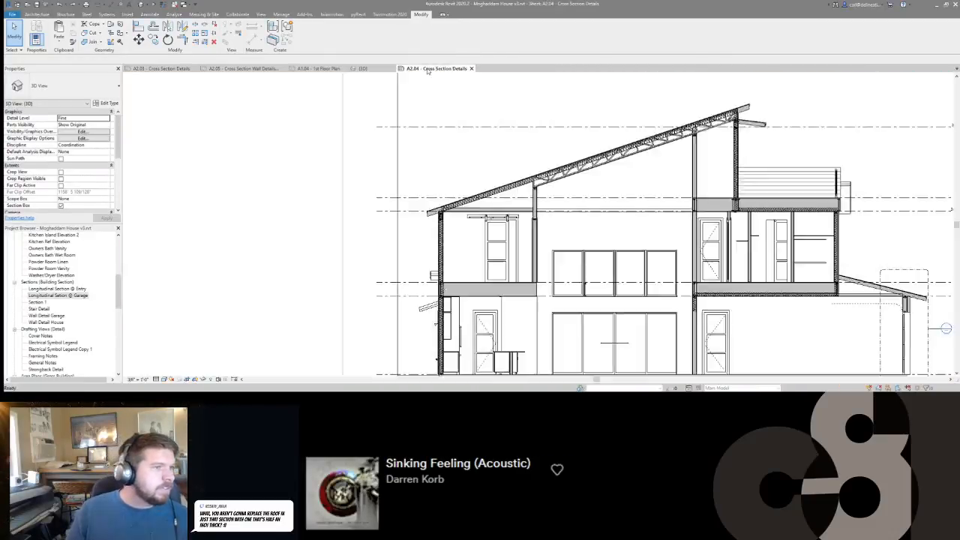
{"action": "scroll", "coordinate": [600, 166], "scroll_direction": "up", "scroll_amount": 3}
{"action": "left_click", "coordinate": [597, 159]}
{"action": "key", "text": "Escape"}
{"action": "scroll", "coordinate": [559, 205], "scroll_direction": "down", "scroll_amount": 2}
{"action": "scroll", "coordinate": [471, 208], "scroll_direction": "up", "scroll_amount": 5}
{"action": "scroll", "coordinate": [469, 208], "scroll_direction": "down", "scroll_amount": 5}
{"action": "scroll", "coordinate": [490, 242], "scroll_direction": "up", "scroll_amount": 2}
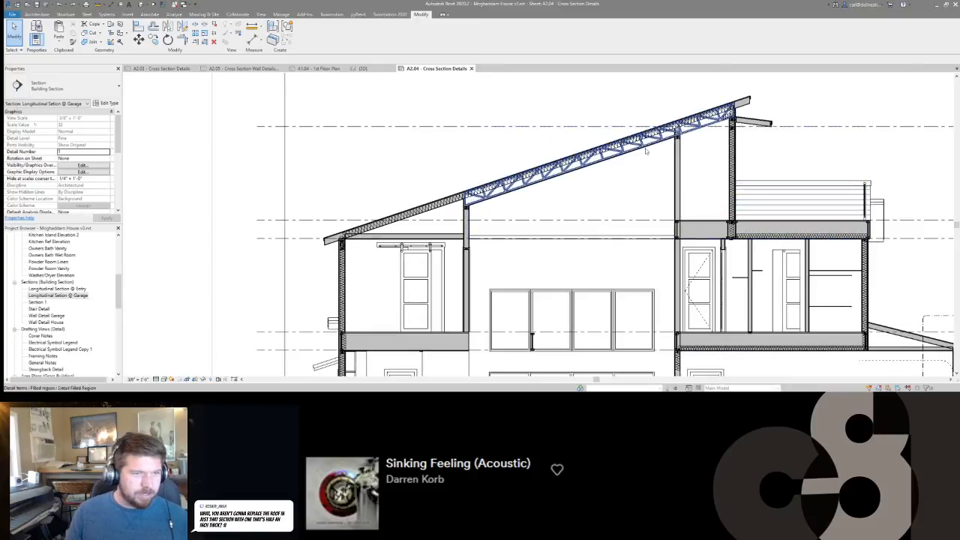
{"action": "scroll", "coordinate": [528, 242], "scroll_direction": "down", "scroll_amount": 2}
{"action": "scroll", "coordinate": [474, 246], "scroll_direction": "down", "scroll_amount": 2}
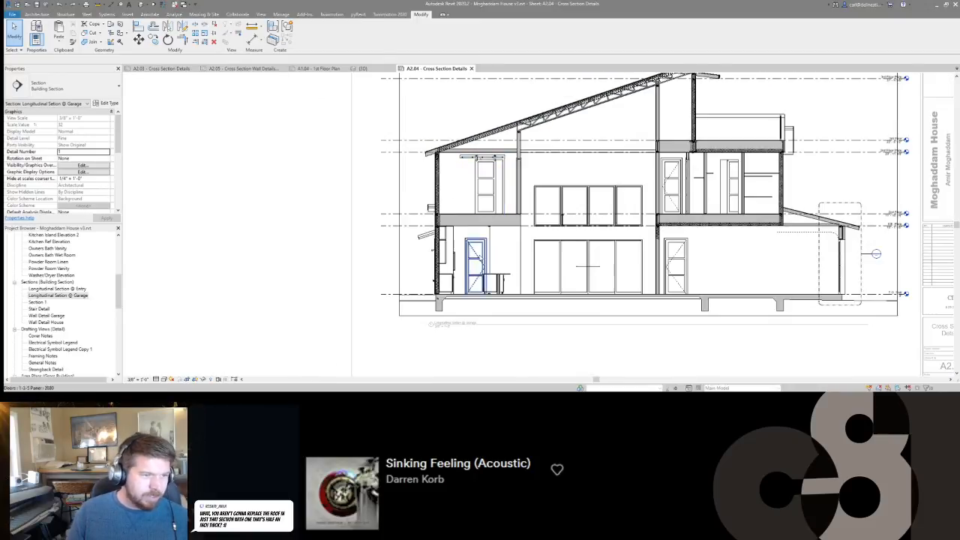
Move the stray 3 1/2x20 wood I-joist section from in front of the upper windows to the open end of the upper floor.
{"action": "scroll", "coordinate": [651, 214], "scroll_direction": "up", "scroll_amount": 4}
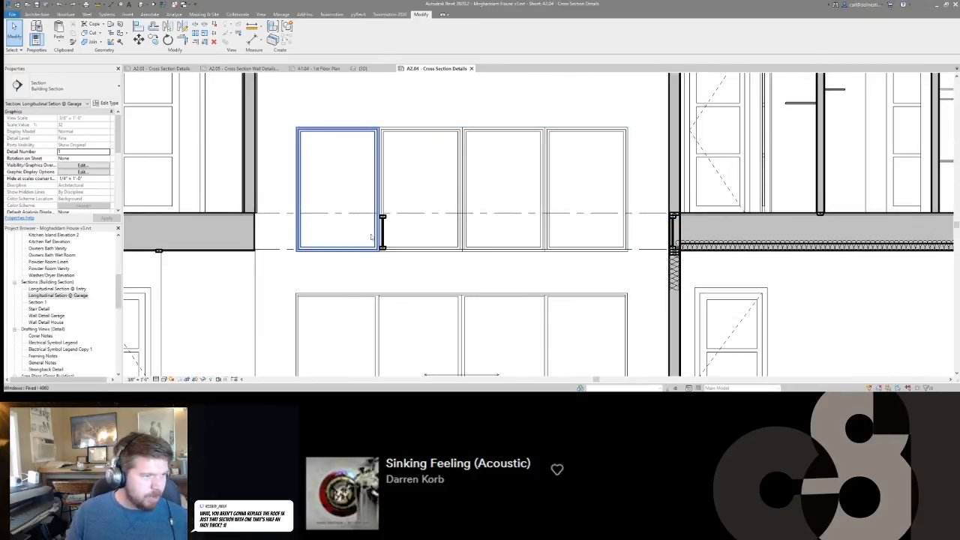
{"action": "left_click", "coordinate": [382, 229]}
{"action": "middle_click_drag", "start_coordinate": [381, 229], "coordinate": [531, 230]}
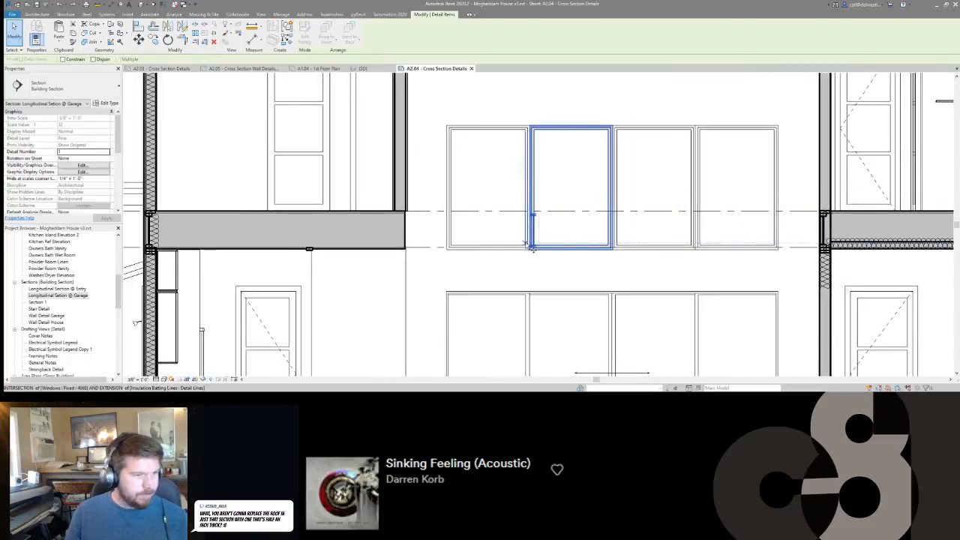
{"action": "scroll", "coordinate": [528, 244], "scroll_direction": "up", "scroll_amount": 4}
{"action": "left_click", "coordinate": [561, 257]}
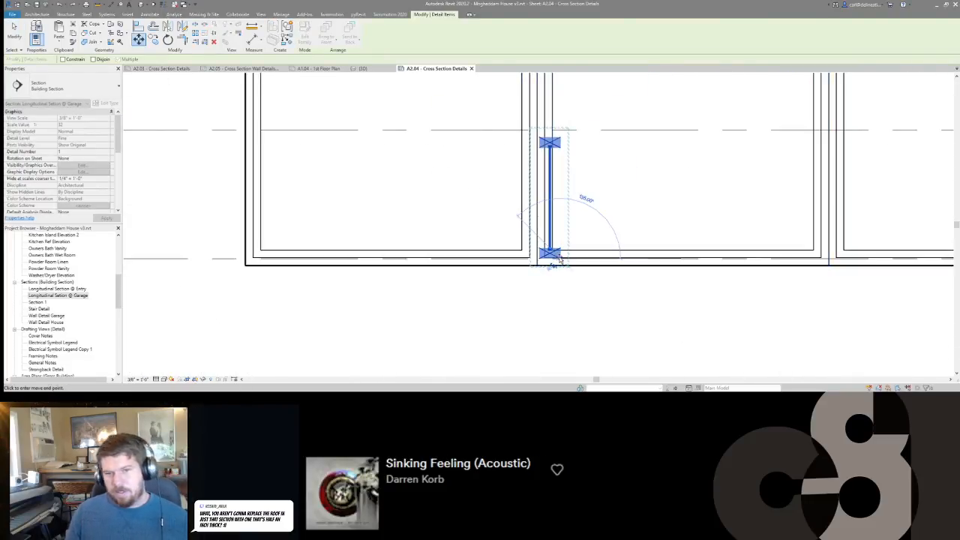
{"action": "scroll", "coordinate": [589, 235], "scroll_direction": "down", "scroll_amount": 3}
{"action": "scroll", "coordinate": [357, 255], "scroll_direction": "up", "scroll_amount": 1}
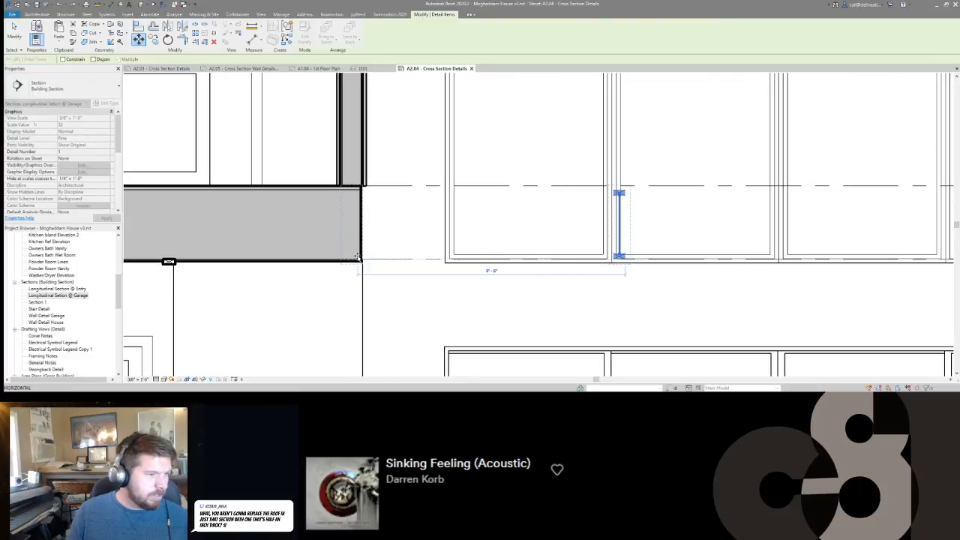
{"action": "left_click", "coordinate": [358, 257]}
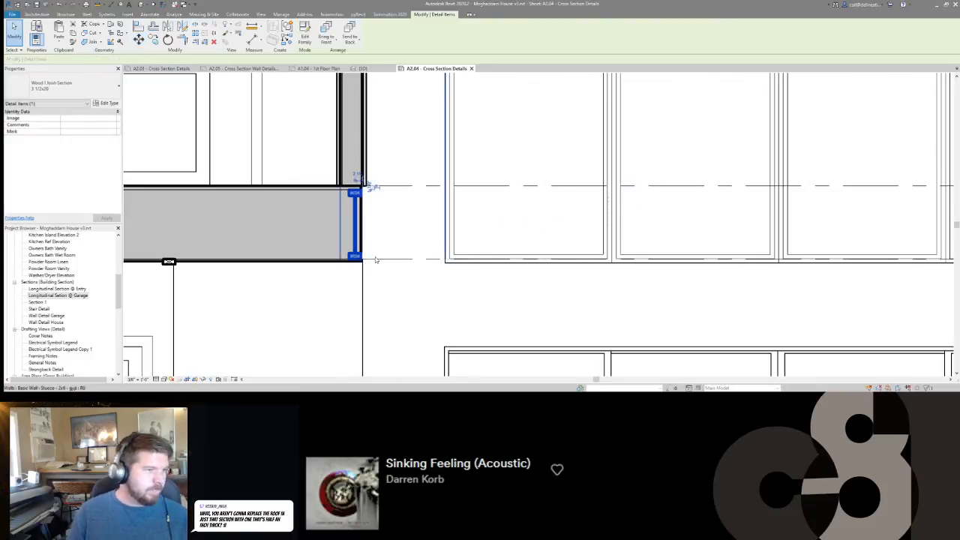
{"action": "key", "text": "Escape"}
Delete the stray 2x4 lumber section on the underside of the upper floor framing.
{"action": "scroll", "coordinate": [375, 259], "scroll_direction": "down", "scroll_amount": 4}
{"action": "middle_click_drag", "start_coordinate": [306, 252], "coordinate": [448, 194]}
{"action": "scroll", "coordinate": [453, 174], "scroll_direction": "up", "scroll_amount": 3}
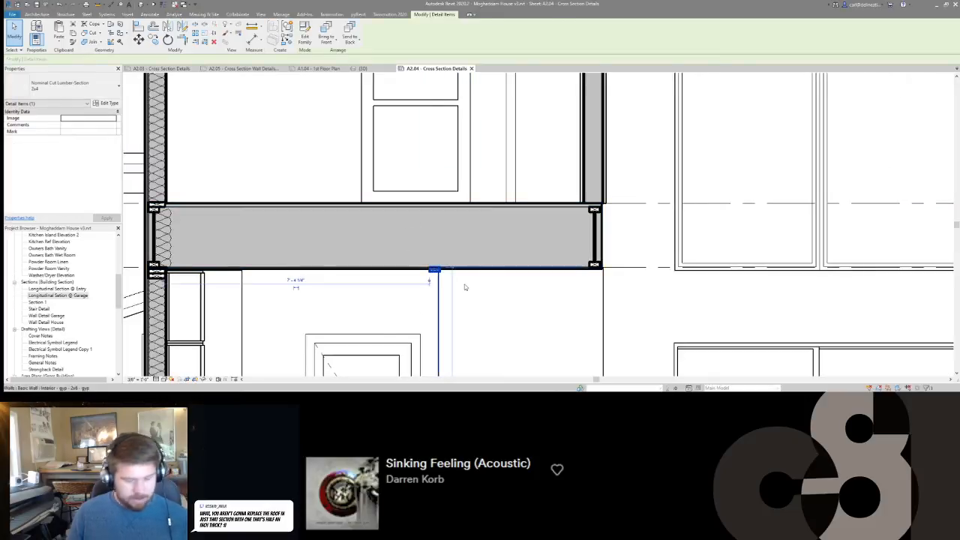
{"action": "middle_click_drag", "start_coordinate": [455, 285], "coordinate": [560, 257]}
Place flat 2x6 lumber sections stacked at the base of the interior wall, directly above the floor's end I-joist.
{"action": "left_click", "coordinate": [262, 246]}
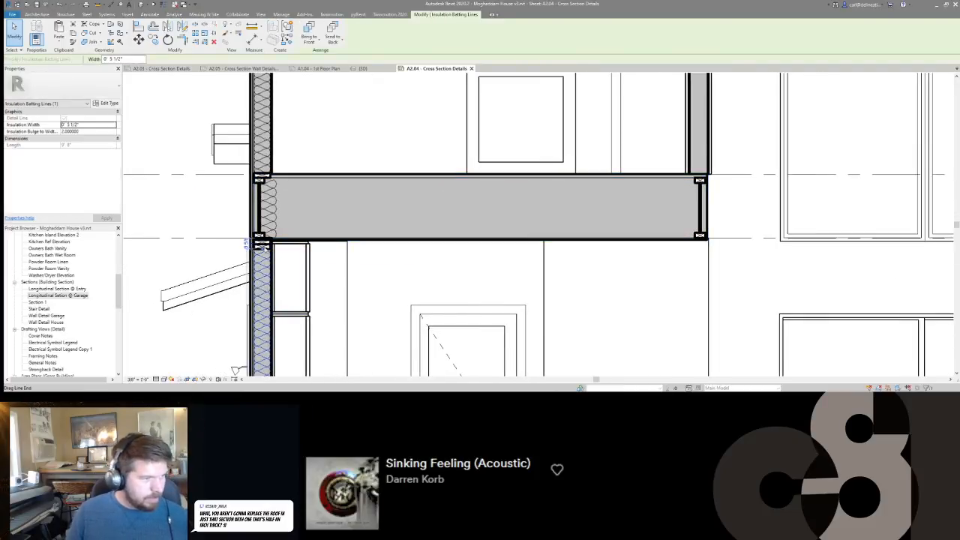
{"action": "key", "text": "c"}
{"action": "key", "text": "s"}
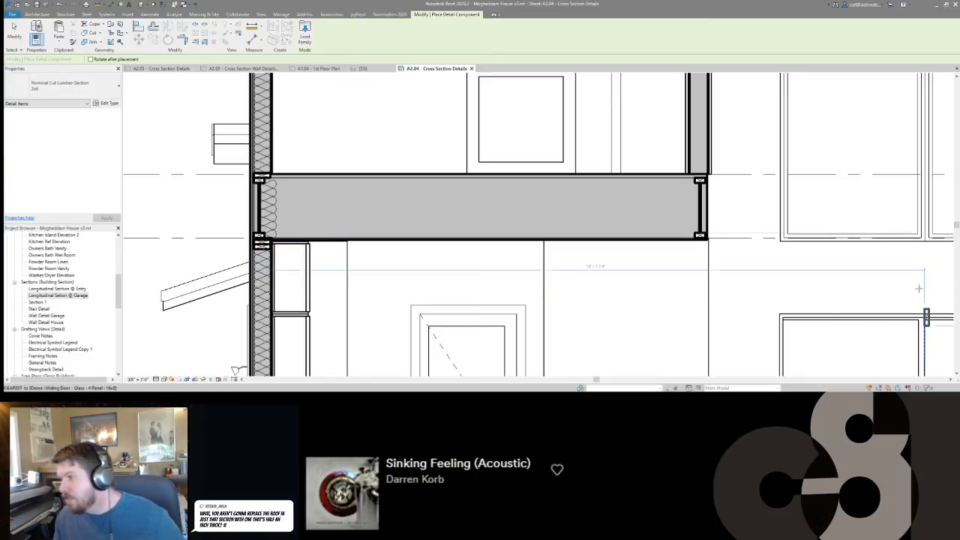
{"action": "middle_click_drag", "start_coordinate": [711, 176], "coordinate": [709, 220]}
{"action": "key", "text": "space"}
{"action": "key", "text": "space"}
{"action": "key", "text": "space"}
{"action": "key", "text": "space"}
{"action": "key", "text": "space"}
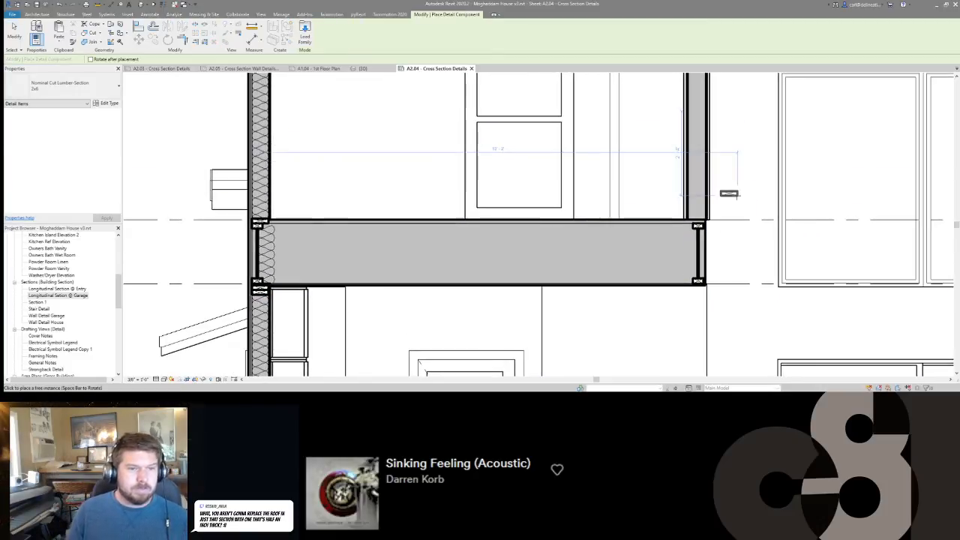
{"action": "scroll", "coordinate": [693, 212], "scroll_direction": "up", "scroll_amount": 3}
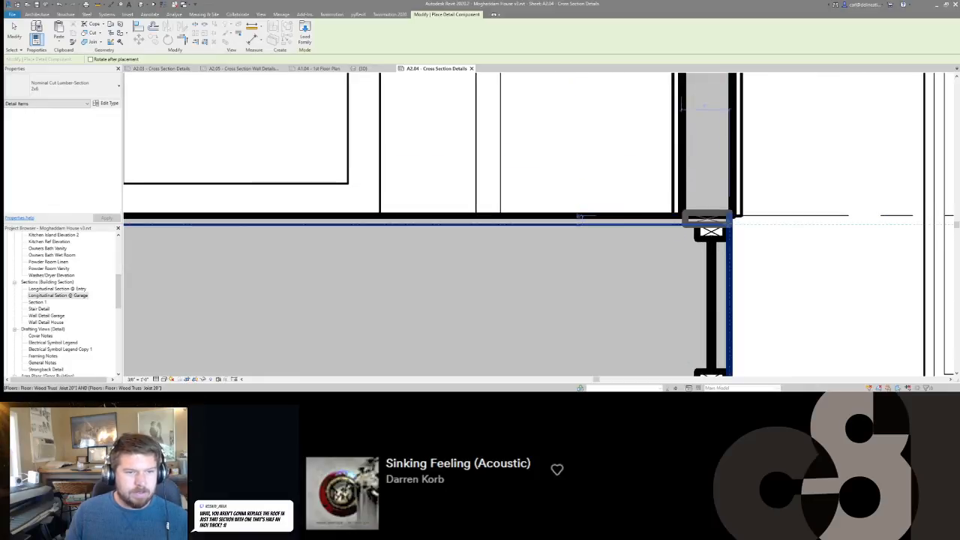
{"action": "left_click", "coordinate": [705, 212]}
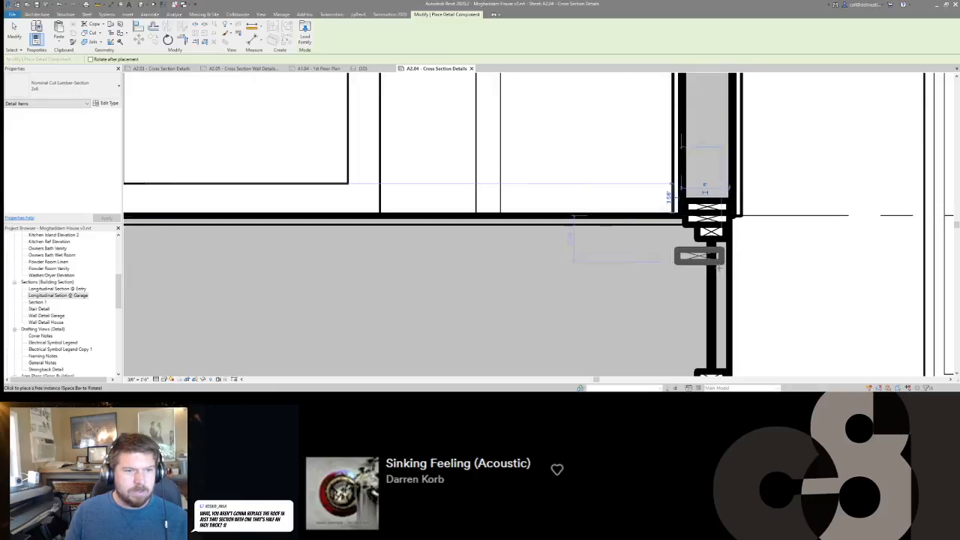
{"action": "scroll", "coordinate": [709, 247], "scroll_direction": "down", "scroll_amount": 6}
{"action": "scroll", "coordinate": [720, 263], "scroll_direction": "up", "scroll_amount": 3}
{"action": "scroll", "coordinate": [697, 229], "scroll_direction": "down", "scroll_amount": 2}
{"action": "key", "text": "Escape"}
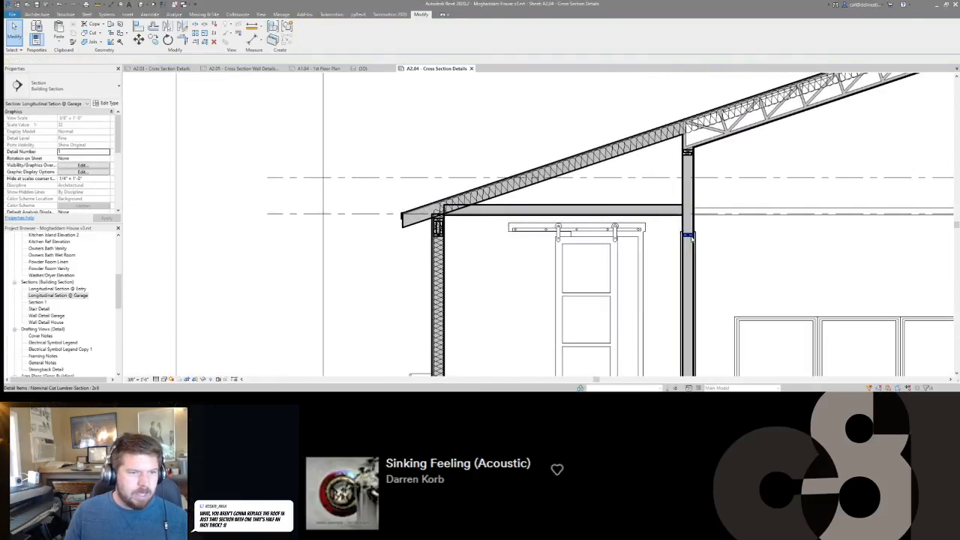
Align the single 2x6 plate in the upper interior wall with the plate level at the flat ceiling's underside.
{"action": "left_click", "coordinate": [687, 237]}
{"action": "scroll", "coordinate": [689, 237], "scroll_direction": "up", "scroll_amount": 4}
{"action": "key", "text": "l"}
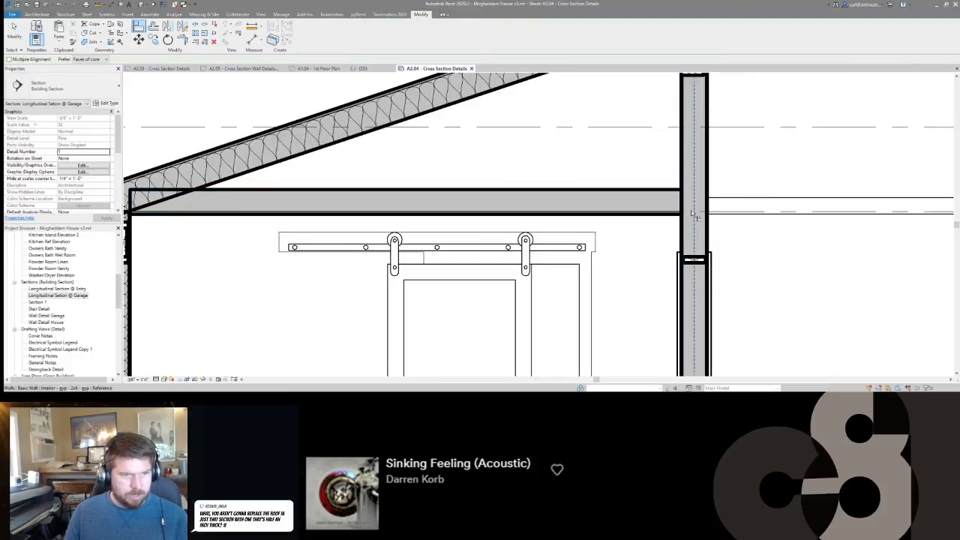
{"action": "left_click", "coordinate": [714, 215]}
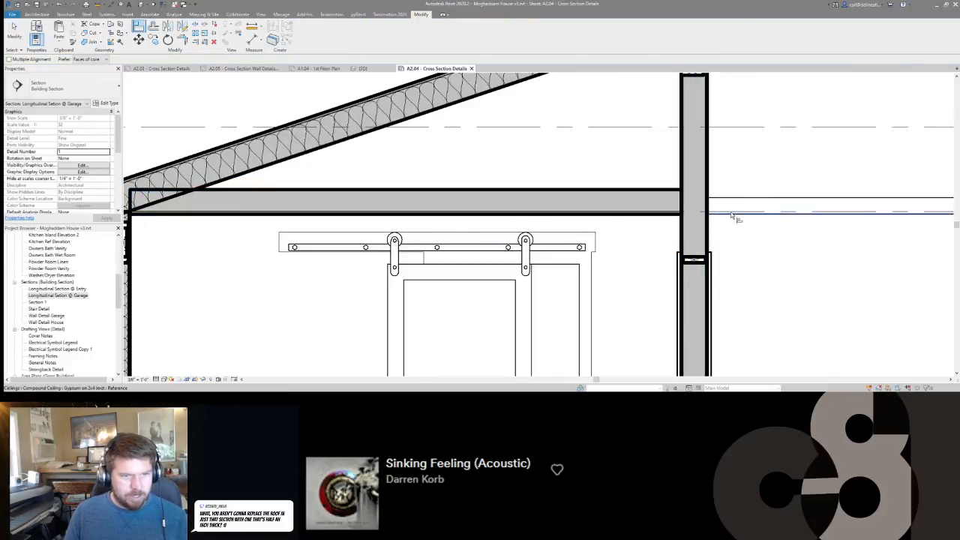
{"action": "left_click", "coordinate": [694, 259]}
{"action": "scroll", "coordinate": [713, 251], "scroll_direction": "down", "scroll_amount": 3}
{"action": "key", "text": "Escape"}
{"action": "scroll", "coordinate": [716, 251], "scroll_direction": "up", "scroll_amount": 4}
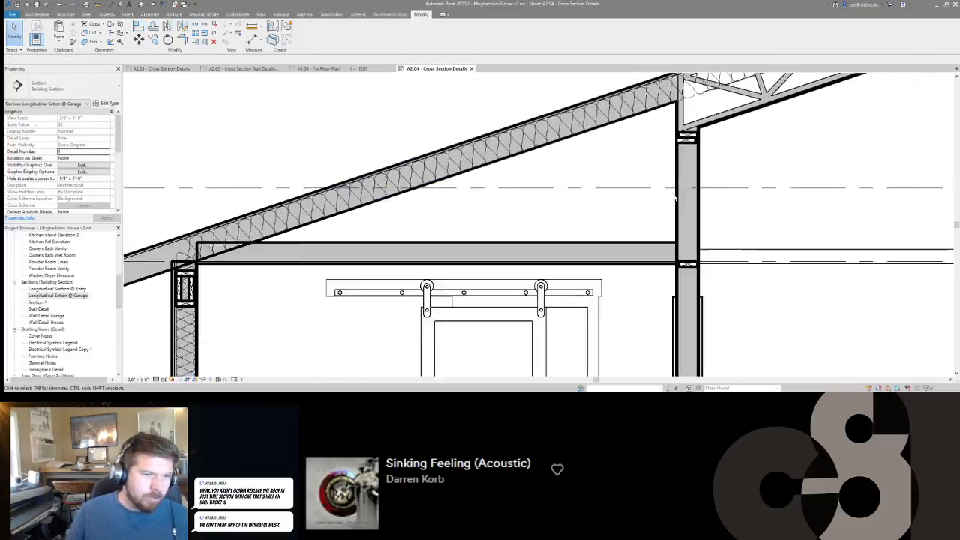
Align the double 2x6 plate under the truss's lower end with the stud face of the interior wall.
{"action": "scroll", "coordinate": [673, 195], "scroll_direction": "down", "scroll_amount": 3}
{"action": "scroll", "coordinate": [675, 164], "scroll_direction": "up", "scroll_amount": 2}
{"action": "left_click", "coordinate": [682, 164]}
{"action": "scroll", "coordinate": [690, 173], "scroll_direction": "up", "scroll_amount": 3}
{"action": "key", "text": "a"}
{"action": "key", "text": "l"}
{"action": "left_click", "coordinate": [721, 215]}
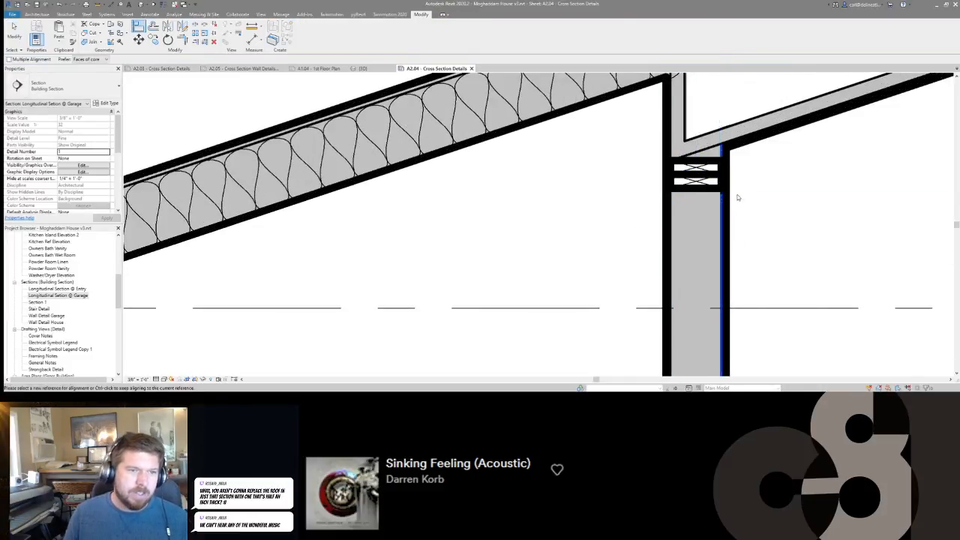
{"action": "key", "text": "Escape"}
{"action": "scroll", "coordinate": [742, 214], "scroll_direction": "down", "scroll_amount": 4}
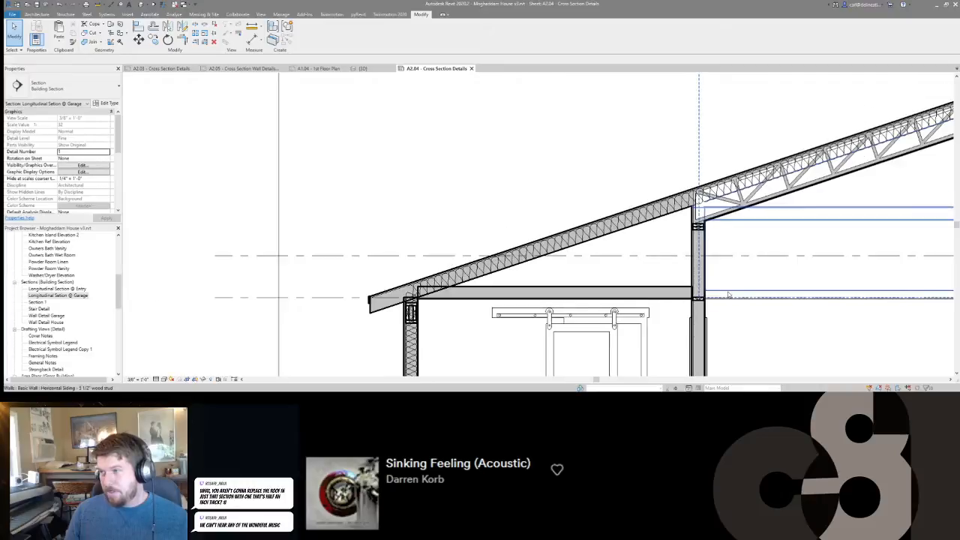
{"action": "scroll", "coordinate": [728, 294], "scroll_direction": "down", "scroll_amount": 1}
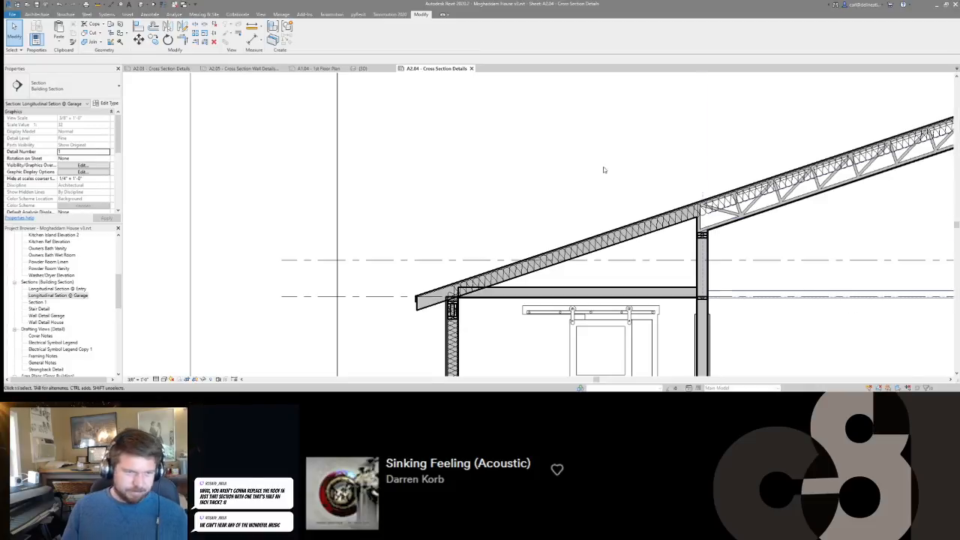
Delete the two upright 2x8 lumber sections between the flat plates in the exterior wall under the low eave.
{"action": "scroll", "coordinate": [452, 330], "scroll_direction": "down", "scroll_amount": 5}
{"action": "scroll", "coordinate": [574, 219], "scroll_direction": "up", "scroll_amount": 4}
{"action": "scroll", "coordinate": [571, 219], "scroll_direction": "up", "scroll_amount": 3}
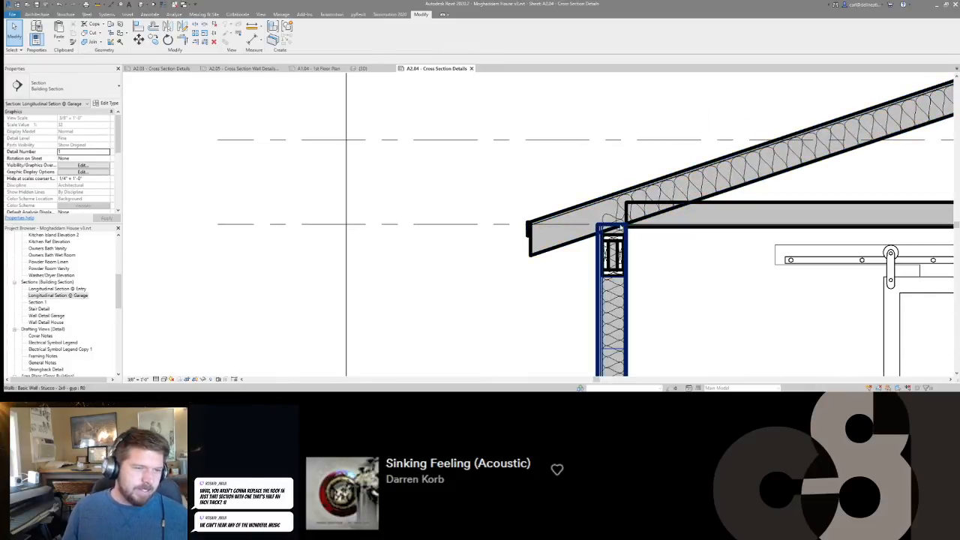
{"action": "middle_click_drag", "start_coordinate": [611, 249], "coordinate": [538, 203]}
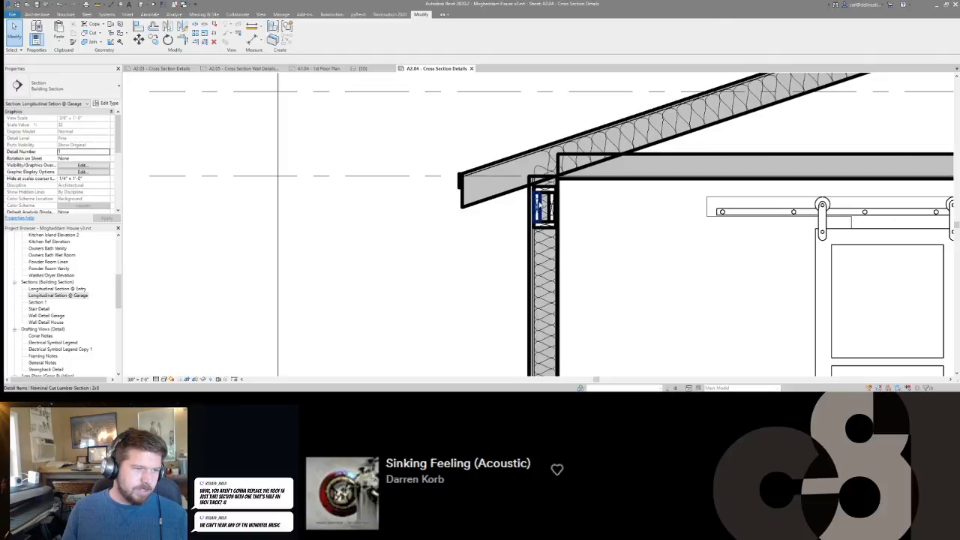
{"action": "left_click", "coordinate": [540, 204]}
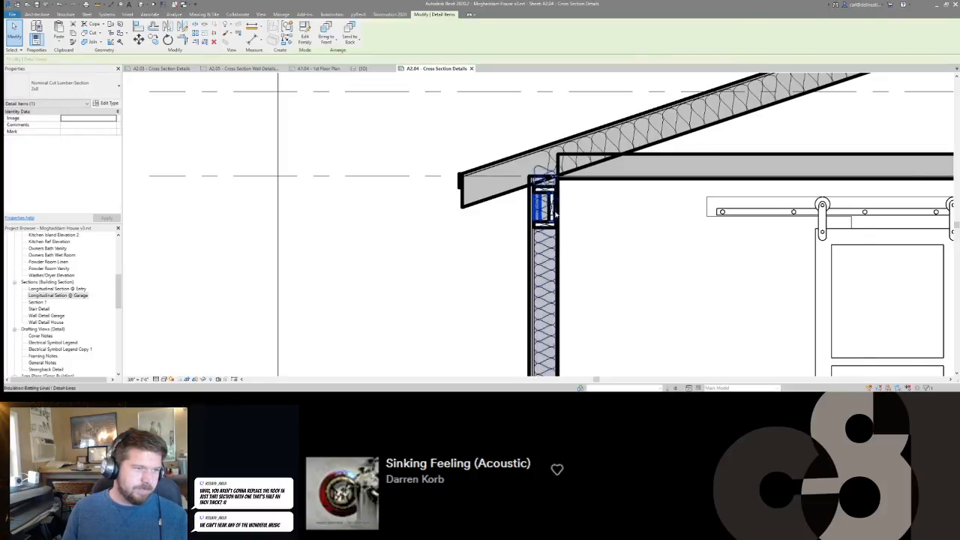
{"action": "scroll", "coordinate": [545, 210], "scroll_direction": "up", "scroll_amount": 2}
{"action": "left_click", "coordinate": [515, 229], "text": "ctrl"}
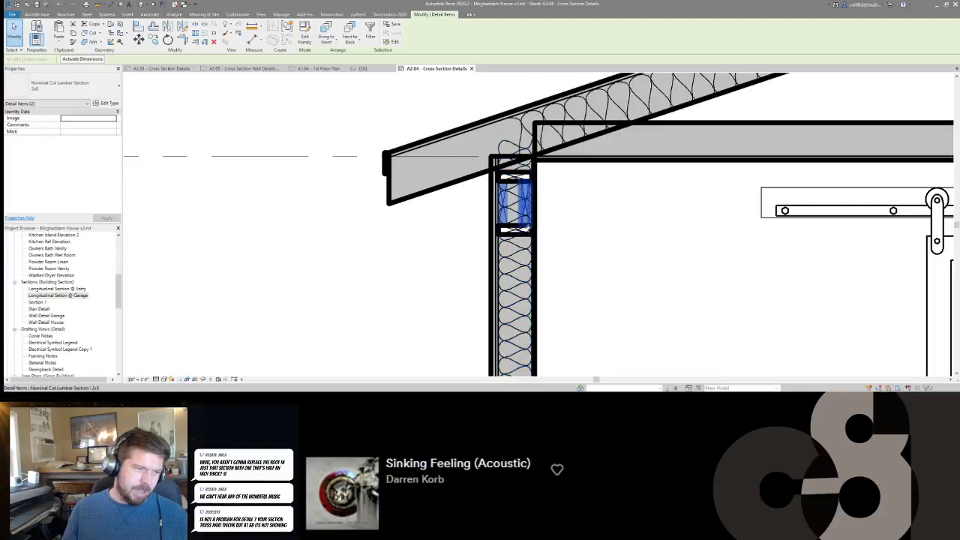
{"action": "scroll", "coordinate": [622, 197], "scroll_direction": "down", "scroll_amount": 5}
{"action": "key", "text": "Delete"}
Align the flat 2x6 plates under the low eave to the plate level so they stack at the exterior wall's top.
{"action": "left_click", "coordinate": [605, 198]}
{"action": "scroll", "coordinate": [602, 198], "scroll_direction": "up", "scroll_amount": 3}
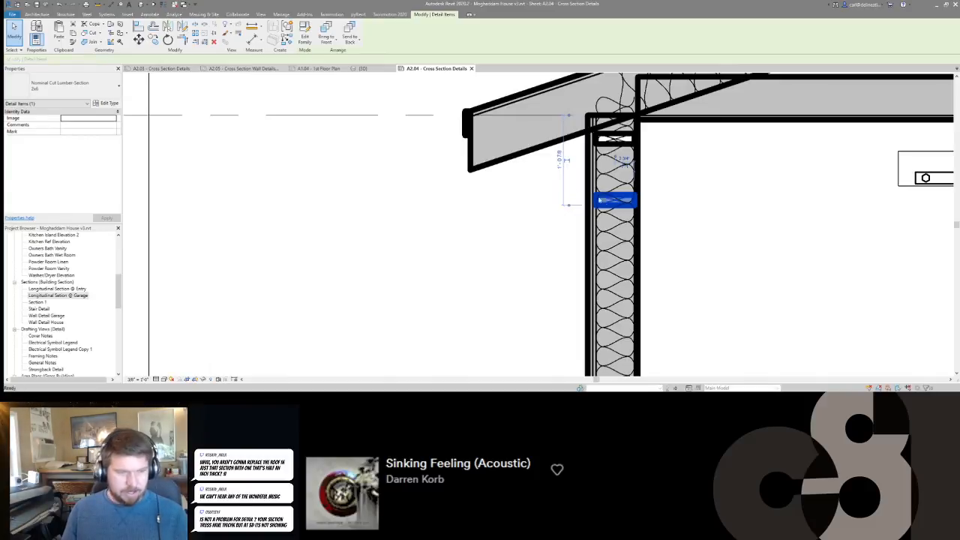
{"action": "key", "text": "Escape"}
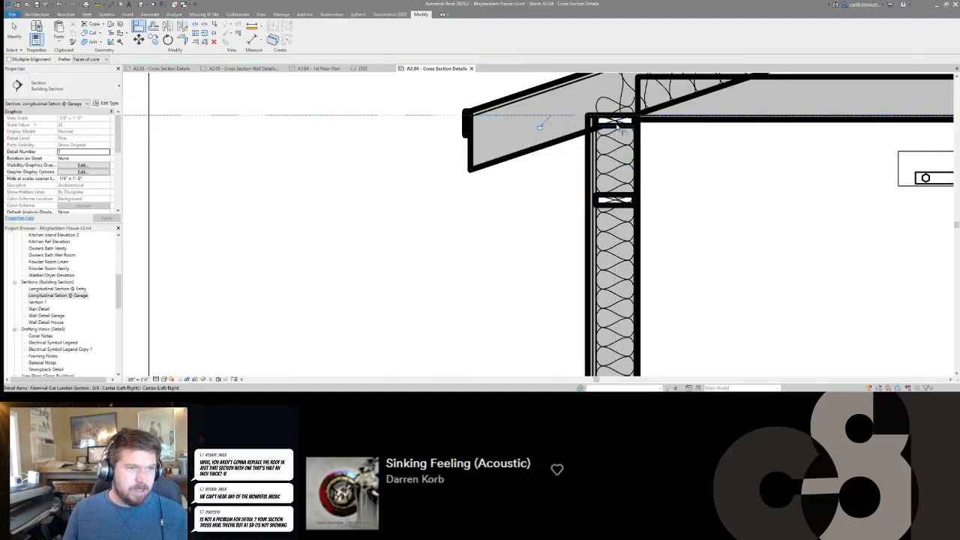
{"action": "key", "text": "Escape"}
{"action": "scroll", "coordinate": [592, 191], "scroll_direction": "down", "scroll_amount": 5}
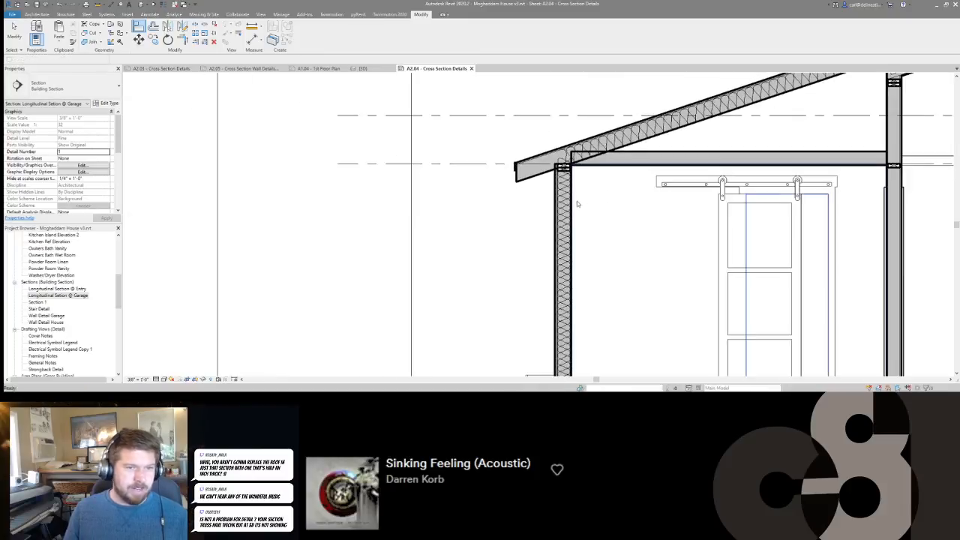
Examine the plates along the flat ceiling, interior walls and sloped roof truss for missing lumber.
{"action": "scroll", "coordinate": [723, 189], "scroll_direction": "up", "scroll_amount": 4}
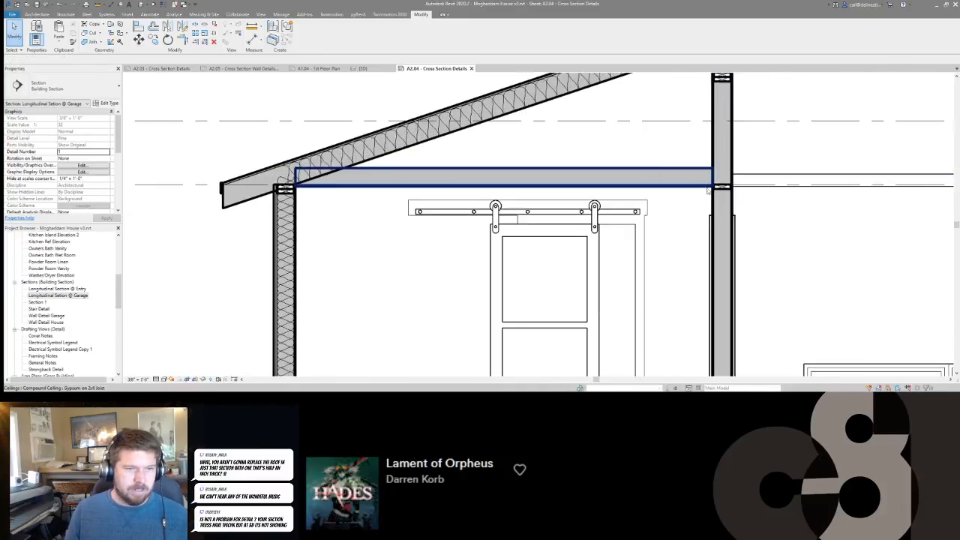
{"action": "left_click", "coordinate": [724, 190]}
{"action": "scroll", "coordinate": [668, 212], "scroll_direction": "down", "scroll_amount": 4}
{"action": "middle_click_drag", "start_coordinate": [668, 212], "coordinate": [642, 216]}
{"action": "scroll", "coordinate": [641, 214], "scroll_direction": "down", "scroll_amount": 4}
{"action": "scroll", "coordinate": [497, 214], "scroll_direction": "up", "scroll_amount": 4}
{"action": "key", "text": "Escape"}
{"action": "middle_click_drag", "start_coordinate": [737, 215], "coordinate": [647, 209]}
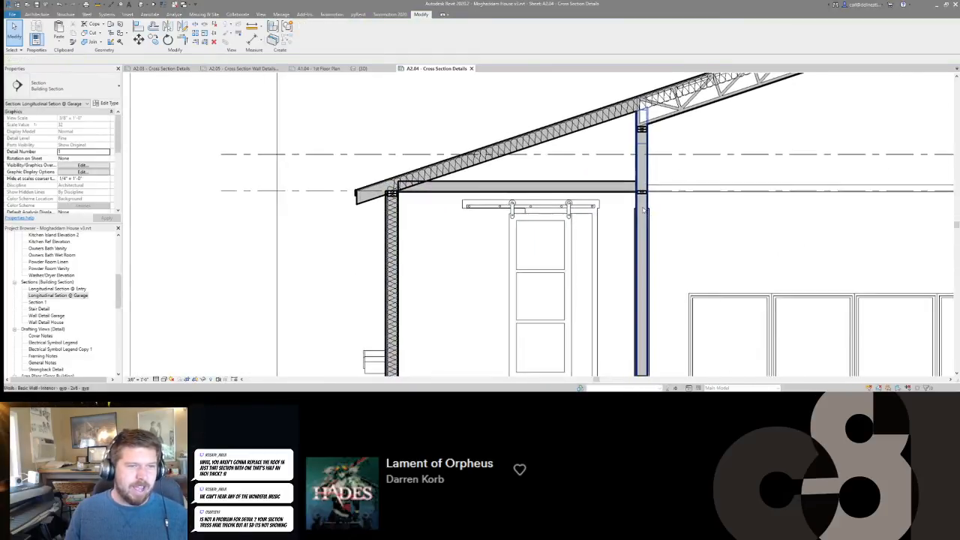
{"action": "scroll", "coordinate": [638, 158], "scroll_direction": "down", "scroll_amount": 3}
{"action": "middle_click_drag", "start_coordinate": [785, 173], "coordinate": [599, 174]}
{"action": "scroll", "coordinate": [605, 176], "scroll_direction": "down", "scroll_amount": 2}
{"action": "middle_click_drag", "start_coordinate": [798, 210], "coordinate": [694, 238]}
{"action": "scroll", "coordinate": [630, 97], "scroll_direction": "up", "scroll_amount": 4}
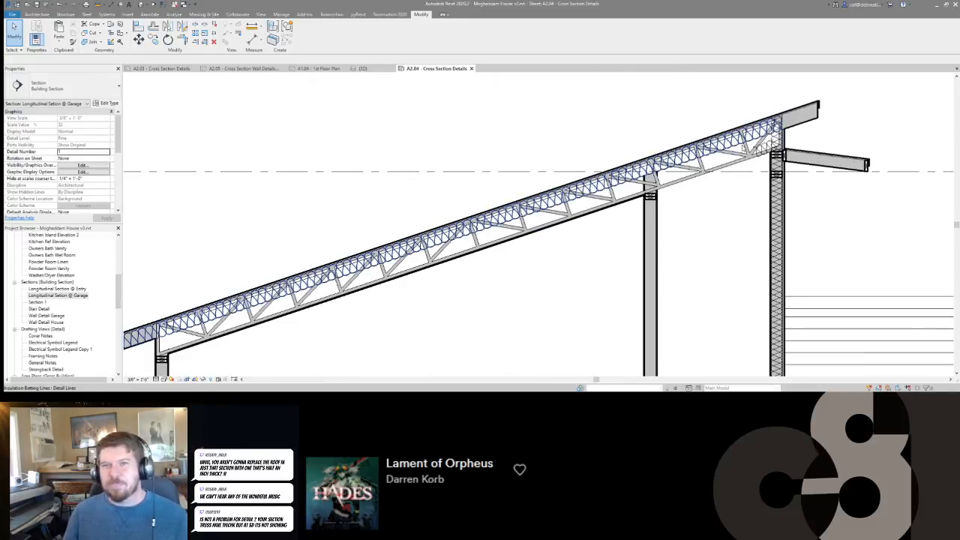
{"action": "scroll", "coordinate": [721, 185], "scroll_direction": "down", "scroll_amount": 3}
{"action": "middle_click_drag", "start_coordinate": [638, 259], "coordinate": [648, 231]}
{"action": "scroll", "coordinate": [648, 231], "scroll_direction": "up", "scroll_amount": 2}
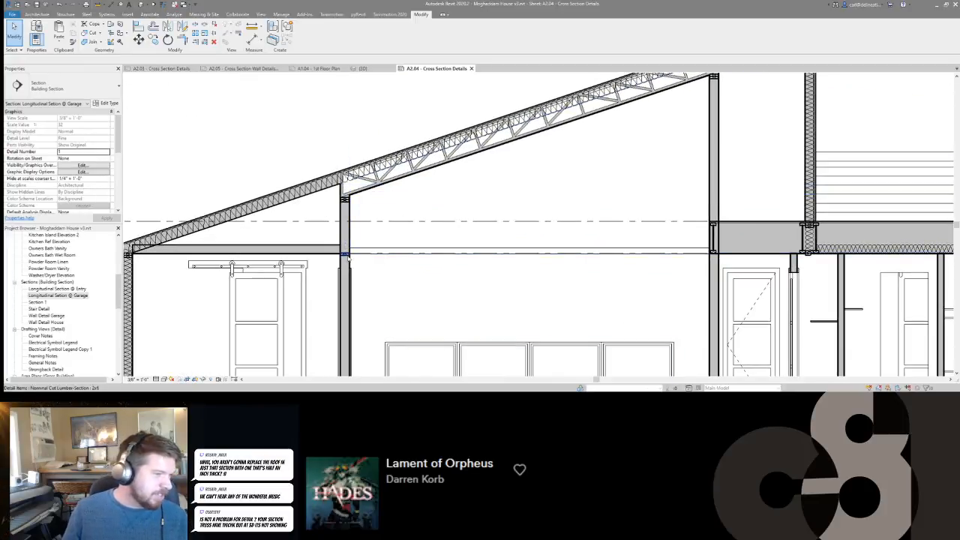
Place stacked flat 2x6 lumber sections in the tall interior wall, directly above the upper floor's end I-joist.
{"action": "left_click", "coordinate": [348, 257]}
{"action": "key", "text": "c"}
{"action": "key", "text": "s"}
{"action": "scroll", "coordinate": [719, 212], "scroll_direction": "up", "scroll_amount": 4}
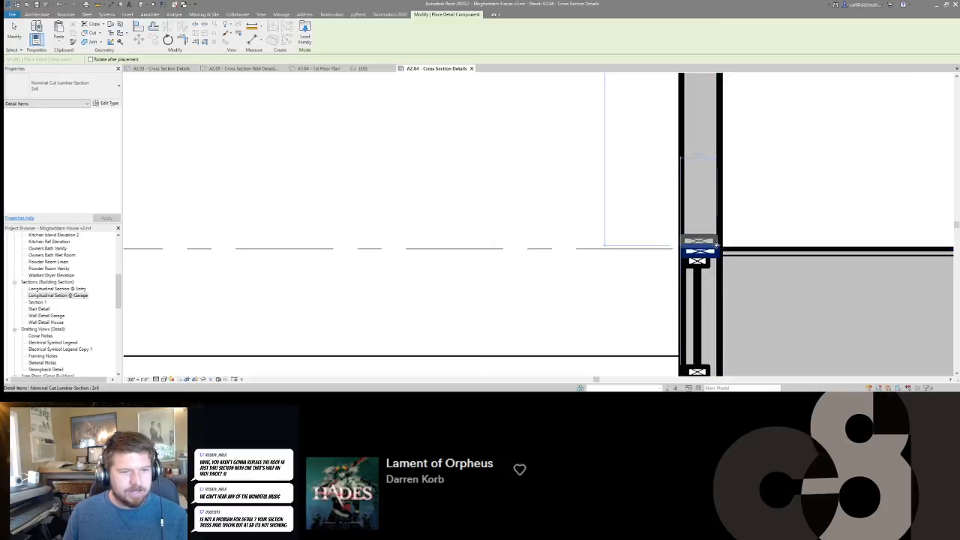
{"action": "scroll", "coordinate": [697, 251], "scroll_direction": "down", "scroll_amount": 4}
{"action": "scroll", "coordinate": [704, 144], "scroll_direction": "down", "scroll_amount": 1}
{"action": "middle_click_drag", "start_coordinate": [726, 184], "coordinate": [710, 122]}
{"action": "key", "text": "Escape"}
{"action": "middle_click_drag", "start_coordinate": [716, 207], "coordinate": [608, 211]}
{"action": "scroll", "coordinate": [608, 210], "scroll_direction": "down", "scroll_amount": 1}
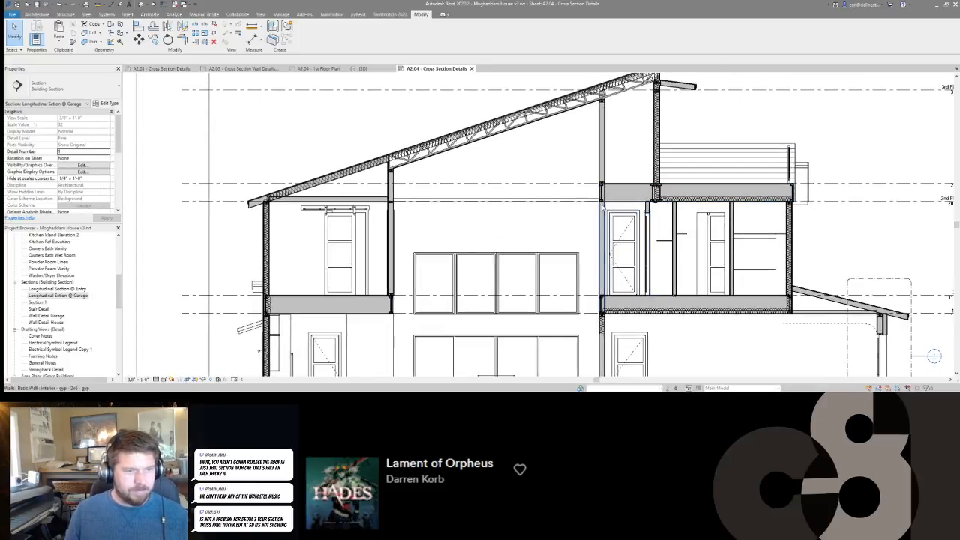
Place two stacked flat 2x4 lumber sections at the top of the first closet partition, under the insulated floor framing.
{"action": "scroll", "coordinate": [675, 297], "scroll_direction": "up", "scroll_amount": 3}
{"action": "left_click", "coordinate": [676, 299]}
{"action": "key", "text": "c"}
{"action": "key", "text": "s"}
{"action": "middle_click_drag", "start_coordinate": [672, 144], "coordinate": [673, 289]}
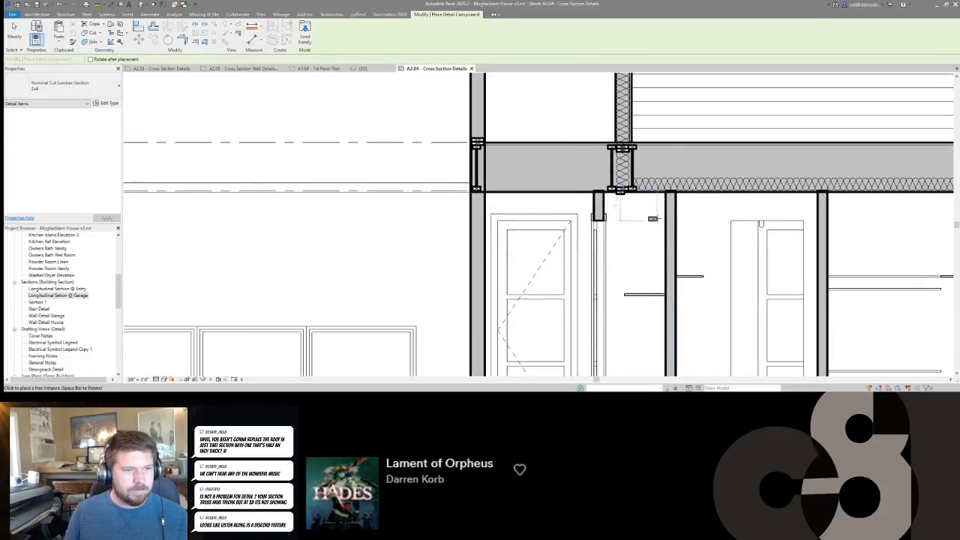
{"action": "scroll", "coordinate": [655, 221], "scroll_direction": "up", "scroll_amount": 4}
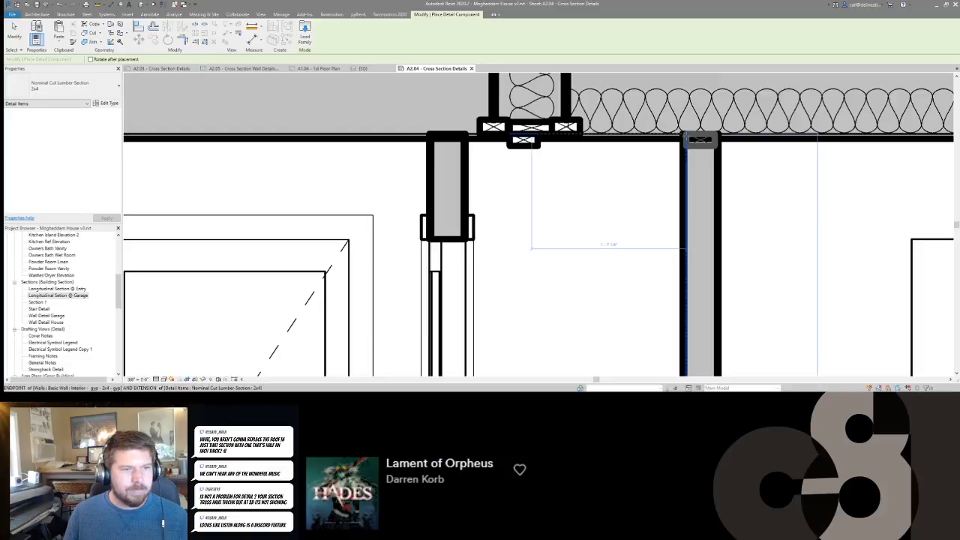
{"action": "left_click", "coordinate": [686, 138]}
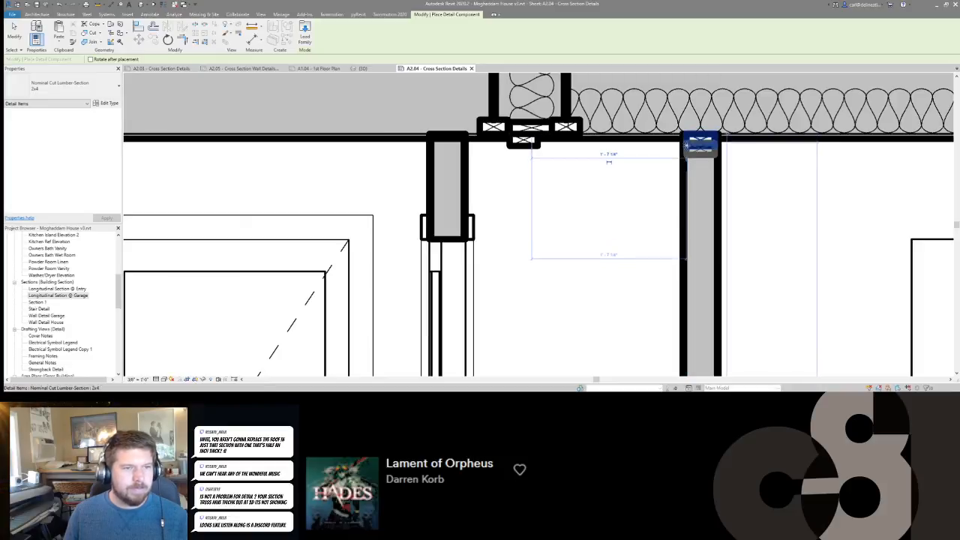
{"action": "left_click", "coordinate": [686, 154]}
{"action": "scroll", "coordinate": [683, 153], "scroll_direction": "down", "scroll_amount": 2}
{"action": "middle_click_drag", "start_coordinate": [803, 215], "coordinate": [670, 119]}
{"action": "scroll", "coordinate": [640, 246], "scroll_direction": "down", "scroll_amount": 3}
{"action": "scroll", "coordinate": [513, 134], "scroll_direction": "up", "scroll_amount": 2}
{"action": "key", "text": "Escape"}
Delete the stray 2x4 lumber section beneath the paired I-joists of the upper floor framing.
{"action": "left_click_drag", "start_coordinate": [589, 91], "coordinate": [628, 123]}
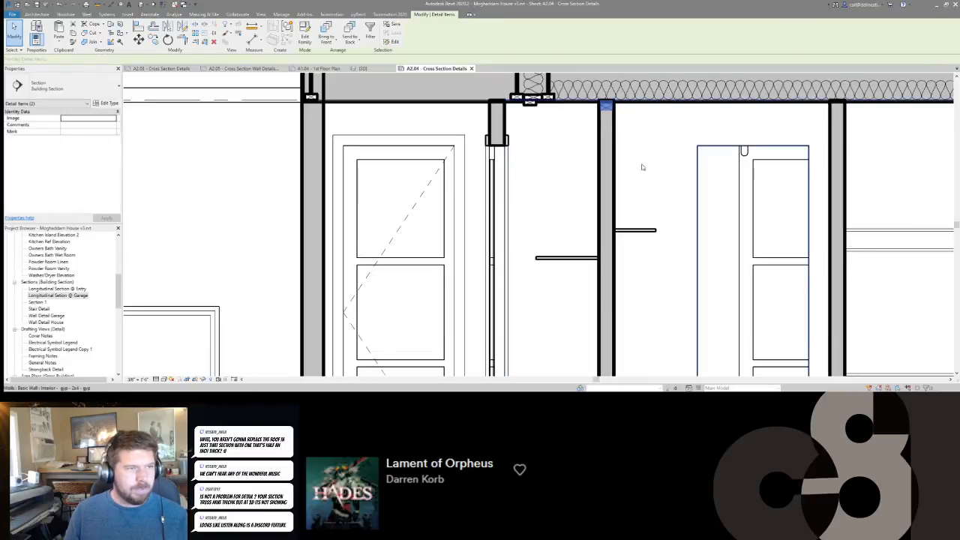
{"action": "middle_click_drag", "start_coordinate": [632, 136], "coordinate": [708, 258]}
{"action": "scroll", "coordinate": [606, 227], "scroll_direction": "up", "scroll_amount": 1}
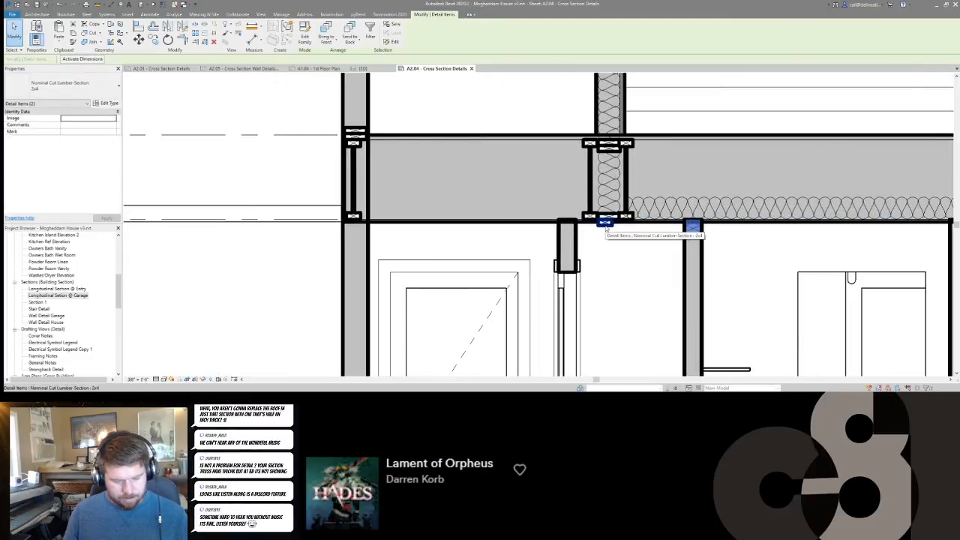
{"action": "key", "text": "Escape"}
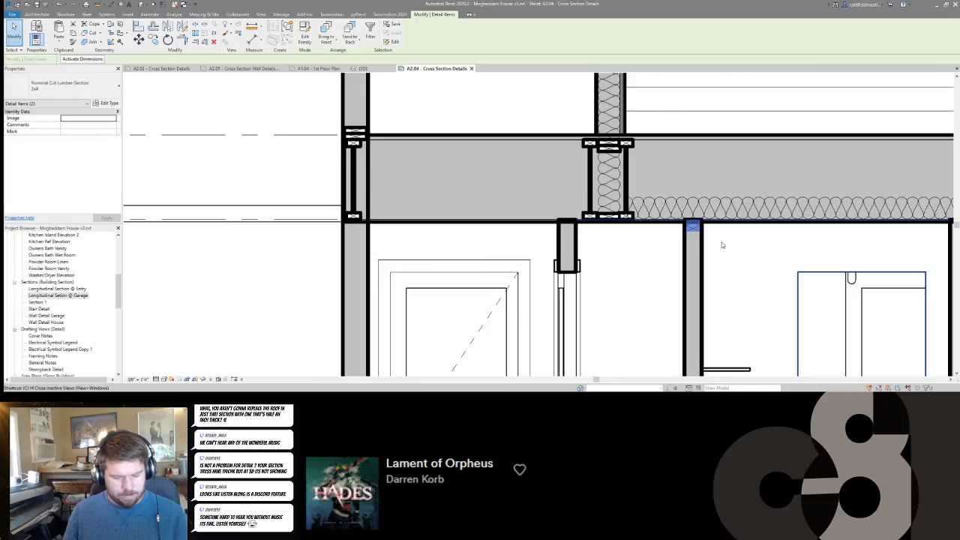
Copy the double 2x4 top plate from the closet partition to the top of the short wall above the sliding door.
{"action": "key", "text": "c"}
{"action": "key", "text": "o"}
{"action": "left_click", "coordinate": [700, 225]}
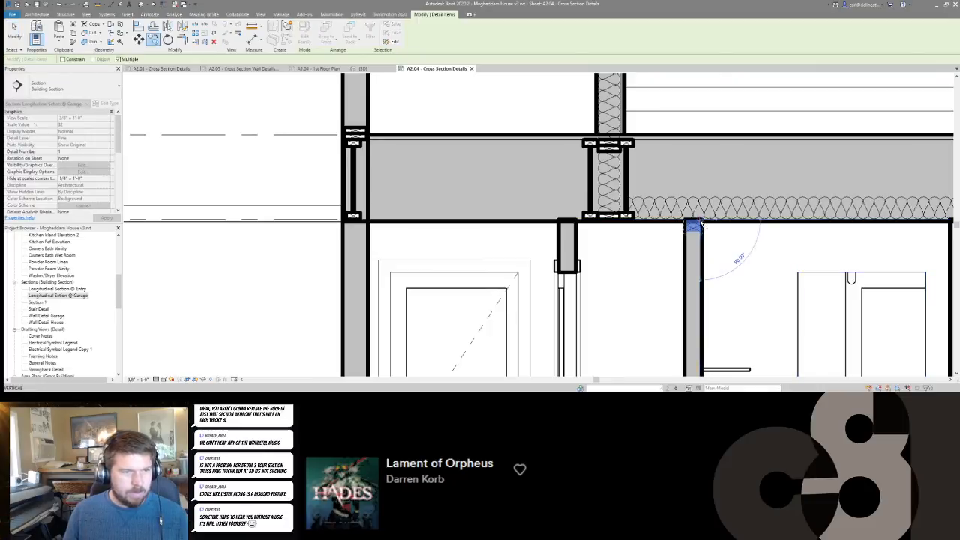
{"action": "left_click", "coordinate": [574, 220]}
{"action": "scroll", "coordinate": [632, 258], "scroll_direction": "down", "scroll_amount": 2}
{"action": "middle_click_drag", "start_coordinate": [632, 257], "coordinate": [598, 175]}
{"action": "key", "text": "Escape"}
{"action": "key", "text": "Escape"}
Copy the partition's double 2x4 top plate and its 2x4 bottom plate to the next closet partition.
{"action": "left_click_drag", "start_coordinate": [619, 138], "coordinate": [648, 181]}
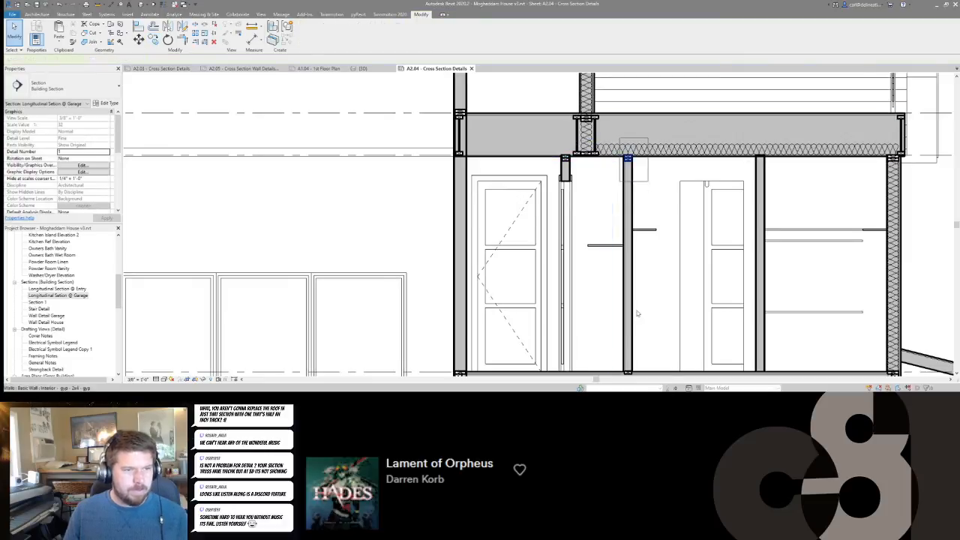
{"action": "middle_click_drag", "start_coordinate": [640, 292], "coordinate": [626, 225]}
{"action": "left_click_drag", "start_coordinate": [589, 299], "coordinate": [635, 328]}
{"action": "key", "text": "c"}
{"action": "key", "text": "o"}
{"action": "scroll", "coordinate": [618, 92], "scroll_direction": "up", "scroll_amount": 2}
{"action": "left_click", "coordinate": [621, 91]}
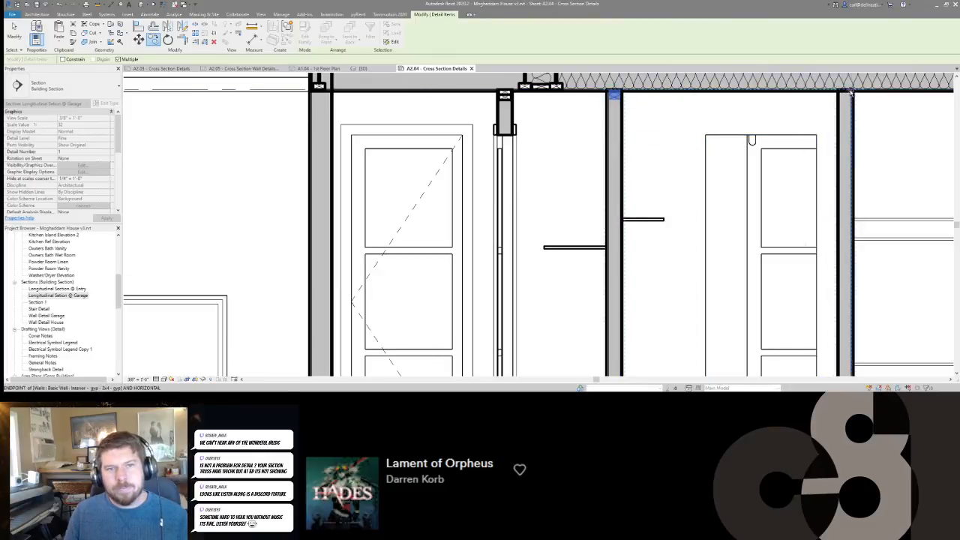
{"action": "scroll", "coordinate": [562, 91], "scroll_direction": "down", "scroll_amount": 2}
{"action": "scroll", "coordinate": [691, 113], "scroll_direction": "down", "scroll_amount": 1}
{"action": "key", "text": "Escape"}
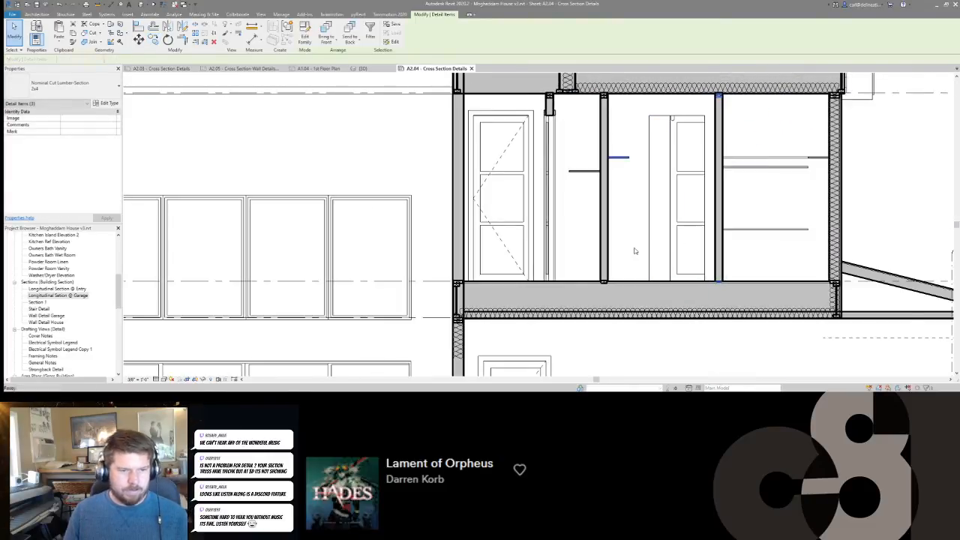
{"action": "key", "text": "Escape"}
Join the second floor above the garage with the tall interior wall at its end.
{"action": "scroll", "coordinate": [635, 251], "scroll_direction": "down", "scroll_amount": 2}
{"action": "scroll", "coordinate": [740, 334], "scroll_direction": "down", "scroll_amount": 2}
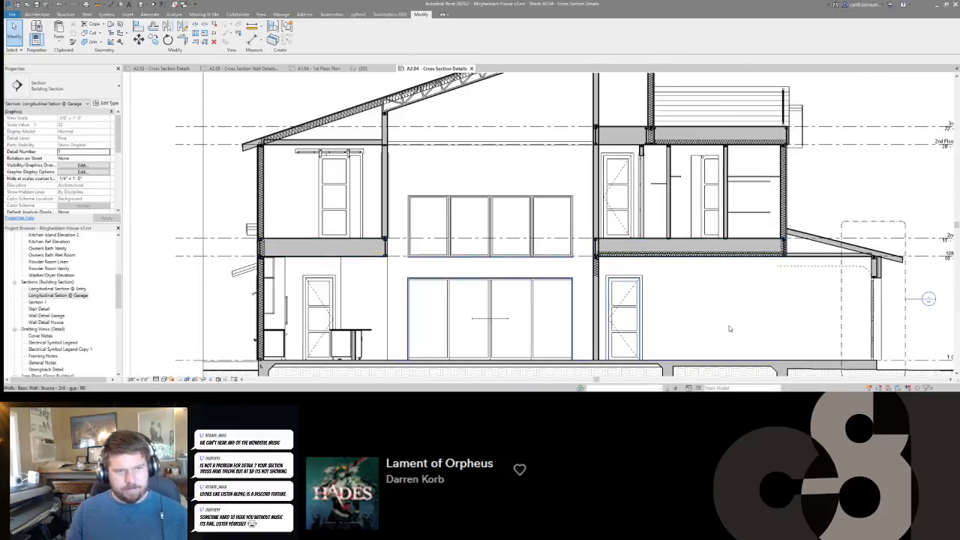
{"action": "key", "text": "j"}
{"action": "key", "text": "g"}
{"action": "left_click", "coordinate": [636, 245]}
{"action": "left_click", "coordinate": [596, 215]}
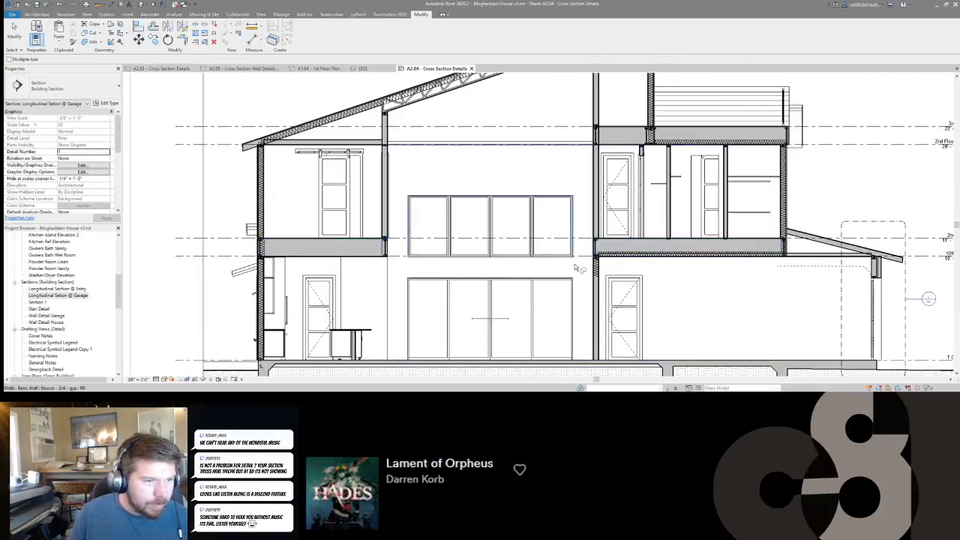
{"action": "middle_click_drag", "start_coordinate": [362, 260], "coordinate": [549, 260]}
{"action": "key", "text": "Escape"}
{"action": "key", "text": "Escape"}
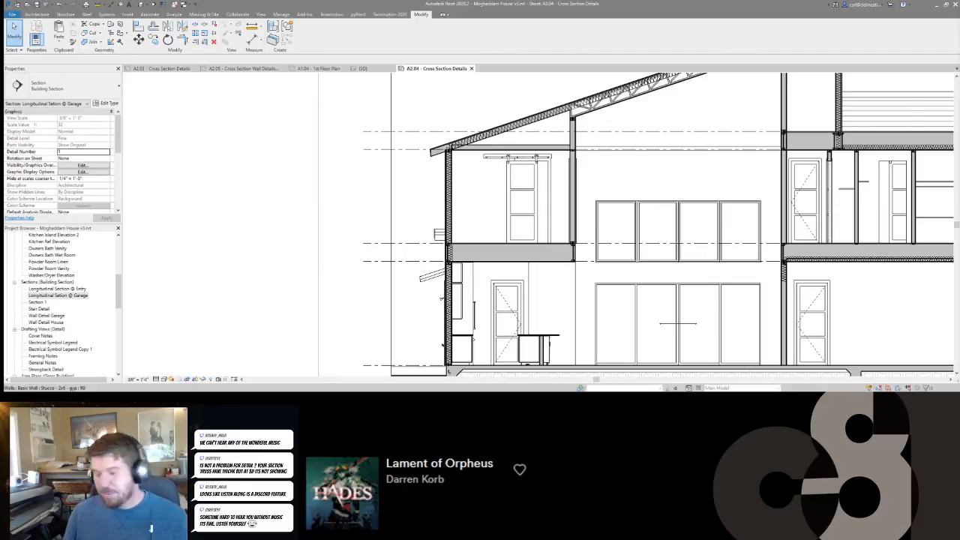
Examine the second floor framing above the garage, its insulation and end joists, and the upper roof framing.
{"action": "scroll", "coordinate": [669, 230], "scroll_direction": "down", "scroll_amount": 1}
{"action": "middle_click_drag", "start_coordinate": [759, 284], "coordinate": [650, 274]}
{"action": "scroll", "coordinate": [666, 224], "scroll_direction": "up", "scroll_amount": 2}
{"action": "scroll", "coordinate": [666, 224], "scroll_direction": "down", "scroll_amount": 1}
{"action": "scroll", "coordinate": [737, 234], "scroll_direction": "up", "scroll_amount": 4}
{"action": "middle_click_drag", "start_coordinate": [777, 248], "coordinate": [711, 253]}
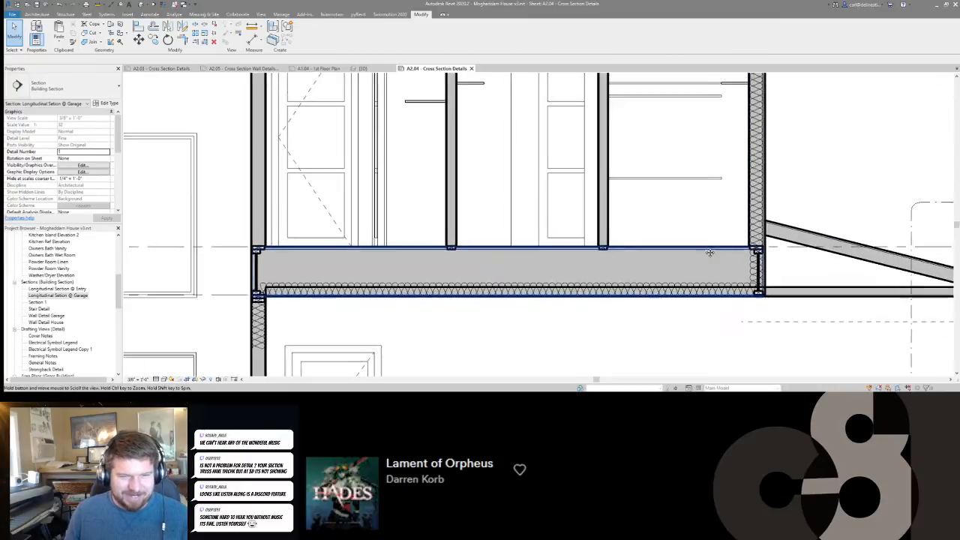
{"action": "scroll", "coordinate": [739, 260], "scroll_direction": "down", "scroll_amount": 3}
{"action": "scroll", "coordinate": [772, 243], "scroll_direction": "up", "scroll_amount": 1}
{"action": "middle_click_drag", "start_coordinate": [772, 244], "coordinate": [773, 326]}
{"action": "scroll", "coordinate": [575, 282], "scroll_direction": "down", "scroll_amount": 2}
{"action": "middle_click_drag", "start_coordinate": [575, 282], "coordinate": [707, 241]}
{"action": "scroll", "coordinate": [701, 251], "scroll_direction": "down", "scroll_amount": 1}
{"action": "scroll", "coordinate": [675, 306], "scroll_direction": "down", "scroll_amount": 2}
{"action": "scroll", "coordinate": [638, 129], "scroll_direction": "up", "scroll_amount": 5}
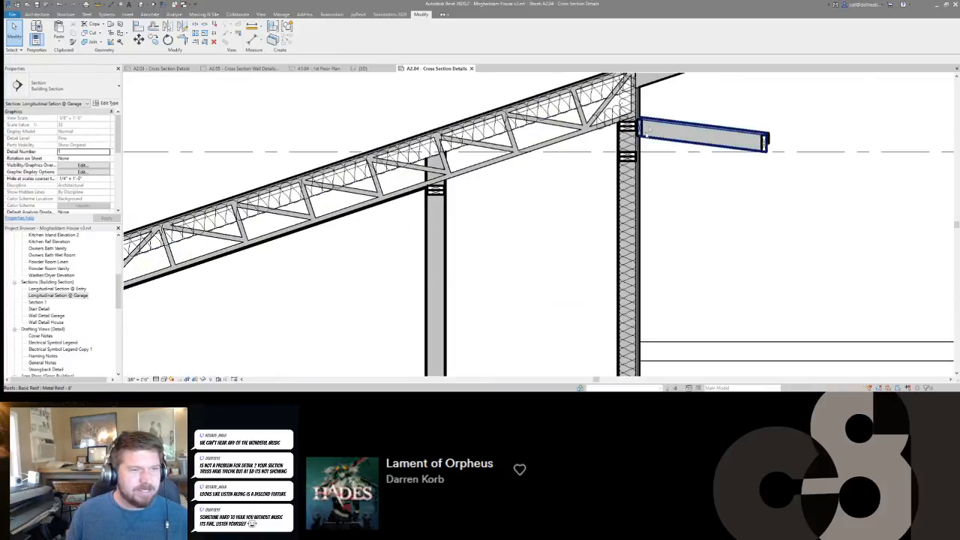
Place an upright lumber section matching the upper overhang's ledger at the exterior wall where the garage roof's high end meets it.
{"action": "left_click", "coordinate": [643, 132]}
{"action": "key", "text": "c"}
{"action": "key", "text": "o"}
{"action": "scroll", "coordinate": [639, 125], "scroll_direction": "up", "scroll_amount": 2}
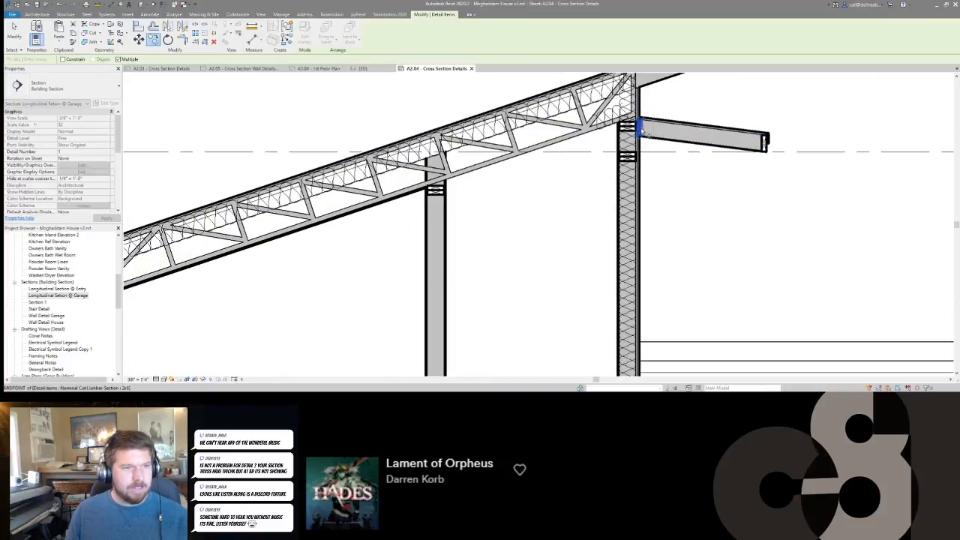
{"action": "scroll", "coordinate": [638, 123], "scroll_direction": "down", "scroll_amount": 2}
{"action": "key", "text": "c"}
{"action": "key", "text": "s"}
{"action": "scroll", "coordinate": [646, 154], "scroll_direction": "down", "scroll_amount": 3}
{"action": "middle_click_drag", "start_coordinate": [775, 236], "coordinate": [632, 100]}
{"action": "scroll", "coordinate": [711, 333], "scroll_direction": "up", "scroll_amount": 4}
{"action": "scroll", "coordinate": [680, 306], "scroll_direction": "up", "scroll_amount": 2}
{"action": "left_click", "coordinate": [654, 259]}
{"action": "scroll", "coordinate": [655, 259], "scroll_direction": "down", "scroll_amount": 3}
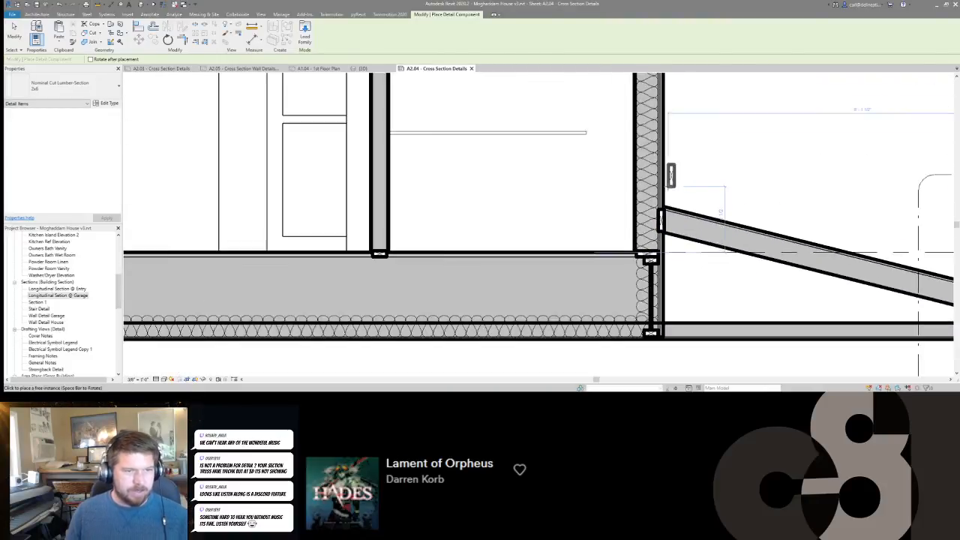
{"action": "key", "text": "Escape"}
{"action": "key", "text": "Escape"}
{"action": "scroll", "coordinate": [707, 203], "scroll_direction": "down", "scroll_amount": 2}
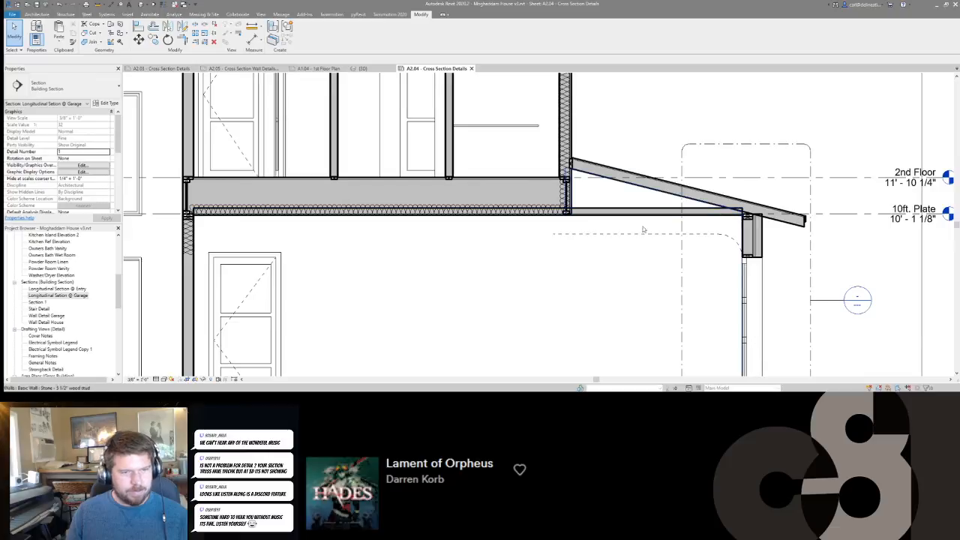
Tag the second-floor Closets, Linen and Hall and the ground-floor Garage, Living Room and Kitchen with Room Tag with Floor and Ceiling Without Area.
{"action": "scroll", "coordinate": [560, 198], "scroll_direction": "down", "scroll_amount": 1}
{"action": "scroll", "coordinate": [480, 283], "scroll_direction": "down", "scroll_amount": 2}
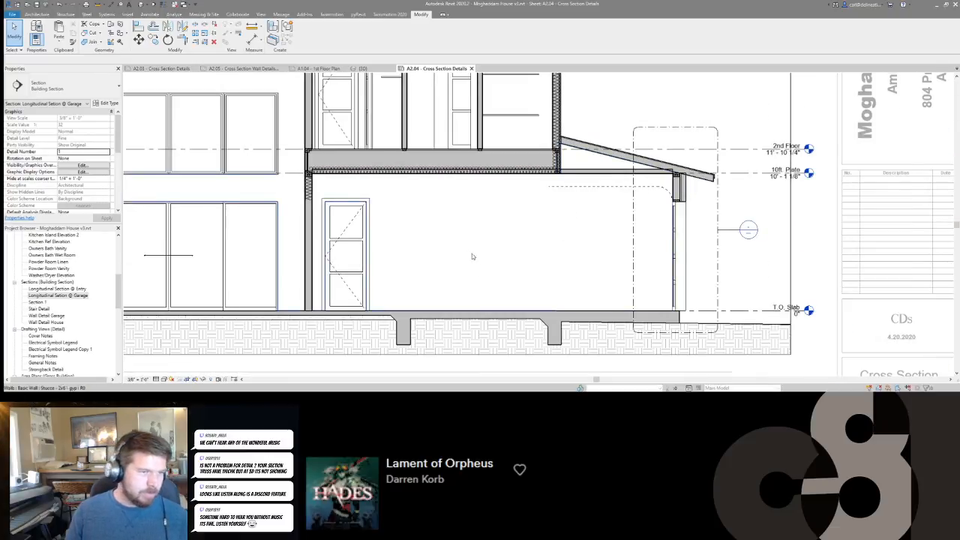
{"action": "middle_click_drag", "start_coordinate": [468, 256], "coordinate": [679, 275]}
{"action": "scroll", "coordinate": [785, 138], "scroll_direction": "up", "scroll_amount": 1}
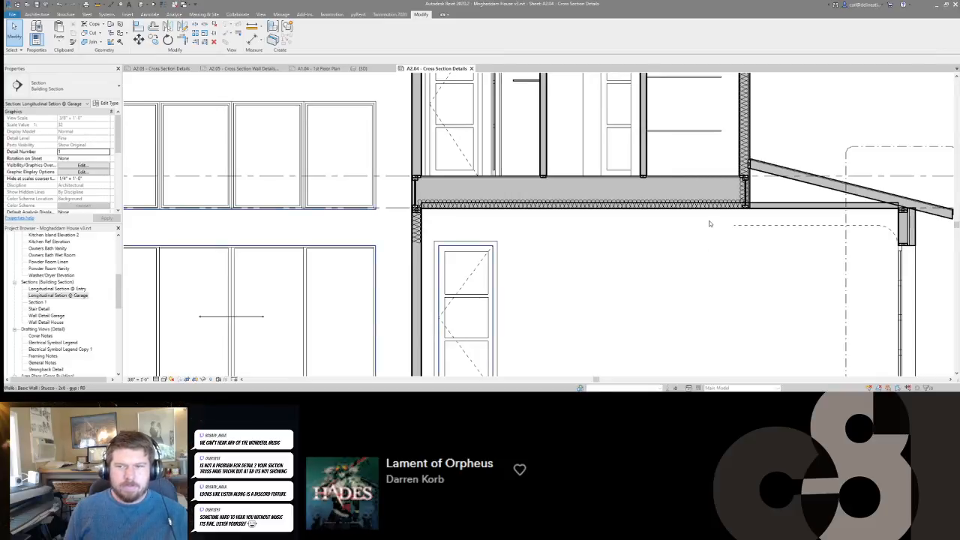
{"action": "scroll", "coordinate": [709, 223], "scroll_direction": "down", "scroll_amount": 6}
{"action": "scroll", "coordinate": [564, 268], "scroll_direction": "up", "scroll_amount": 2}
{"action": "key", "text": "r"}
{"action": "key", "text": "t"}
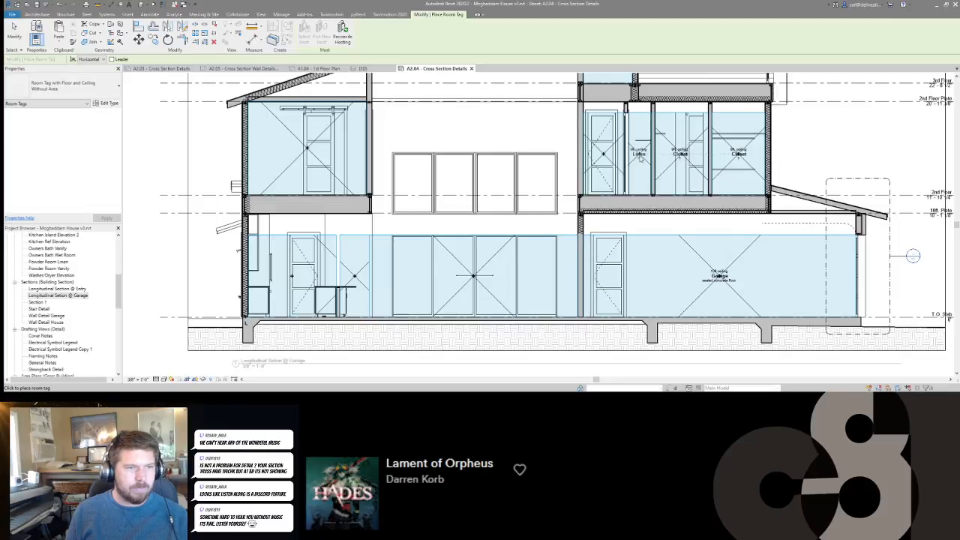
{"action": "left_click", "coordinate": [602, 154]}
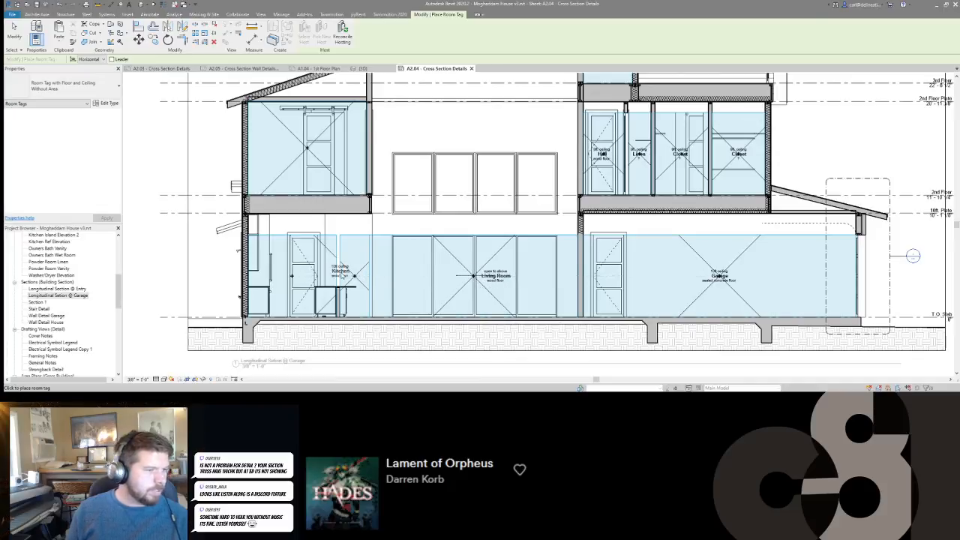
{"action": "scroll", "coordinate": [346, 275], "scroll_direction": "up", "scroll_amount": 4}
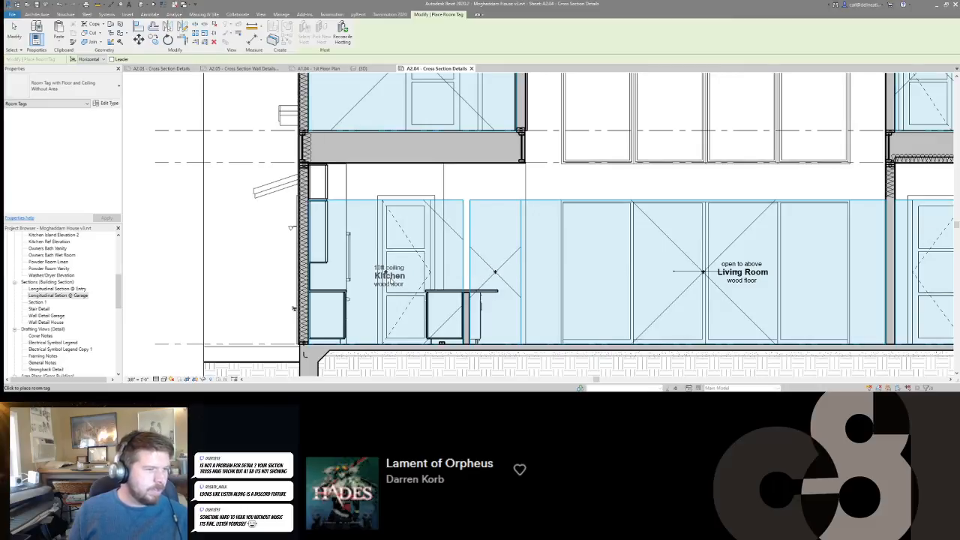
{"action": "key", "text": "Escape"}
Turn off Room Bounding for the low kitchen island wall and move the affected room tag back into its room.
{"action": "left_click", "coordinate": [466, 317]}
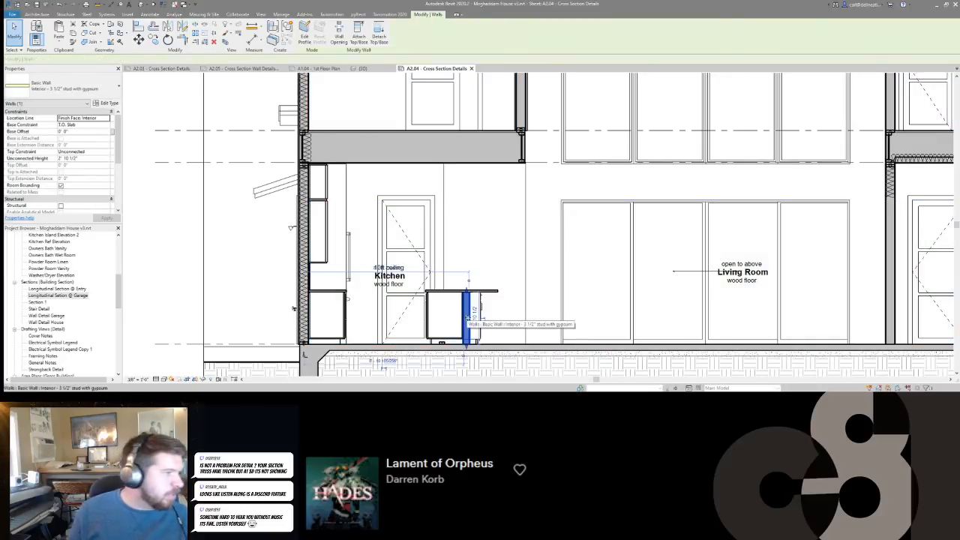
{"action": "left_click", "coordinate": [61, 186]}
{"action": "key", "text": "Escape"}
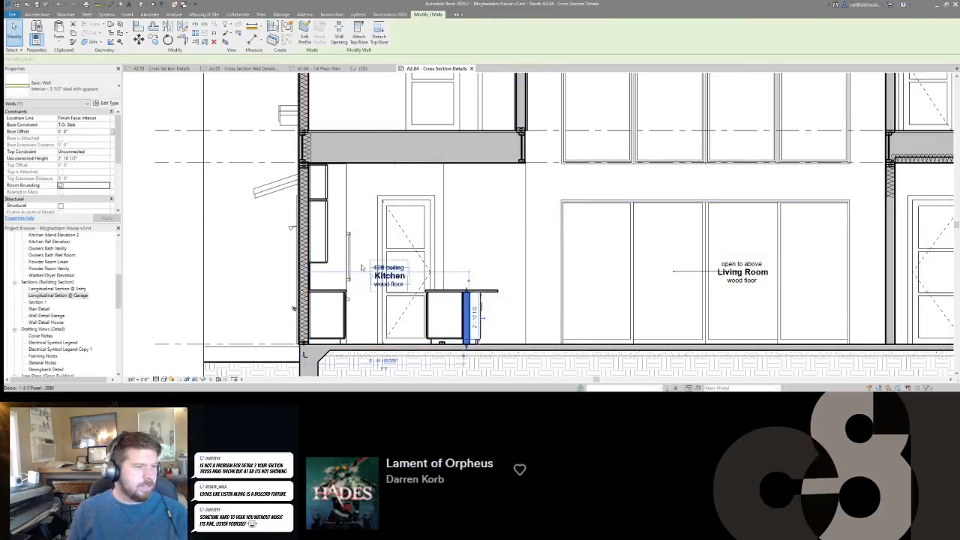
{"action": "left_click", "coordinate": [61, 186]}
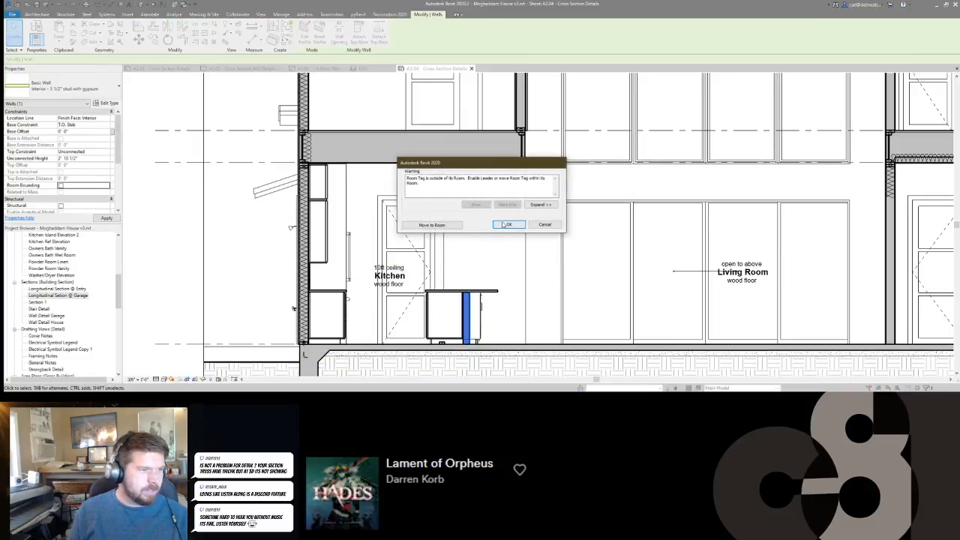
{"action": "left_click", "coordinate": [457, 226]}
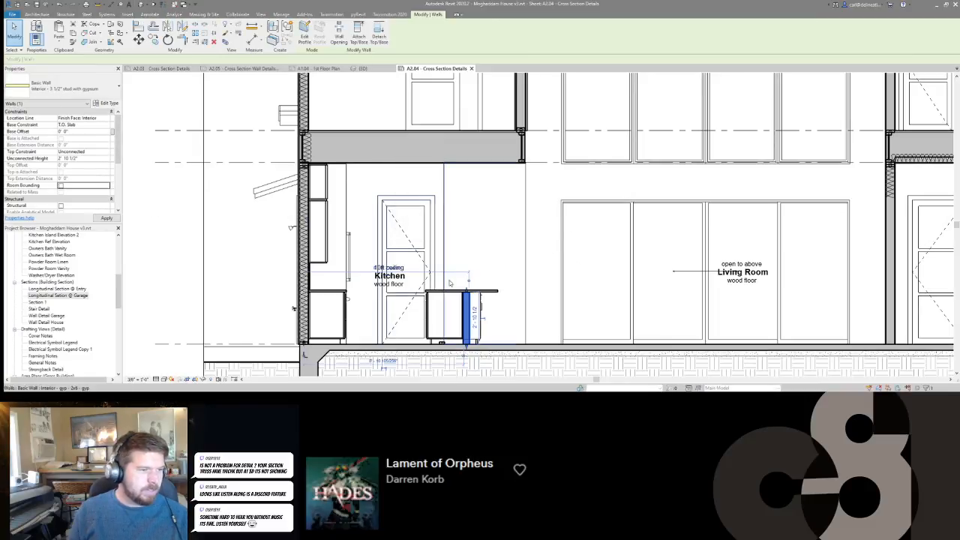
Check the Kitchen room's extent around the island wall and the position of its tag.
{"action": "key", "text": "Escape"}
{"action": "key", "text": "Tab"}
{"action": "key", "text": "Tab"}
{"action": "key", "text": "Tab"}
{"action": "key", "text": "Tab"}
{"action": "key", "text": "Tab"}
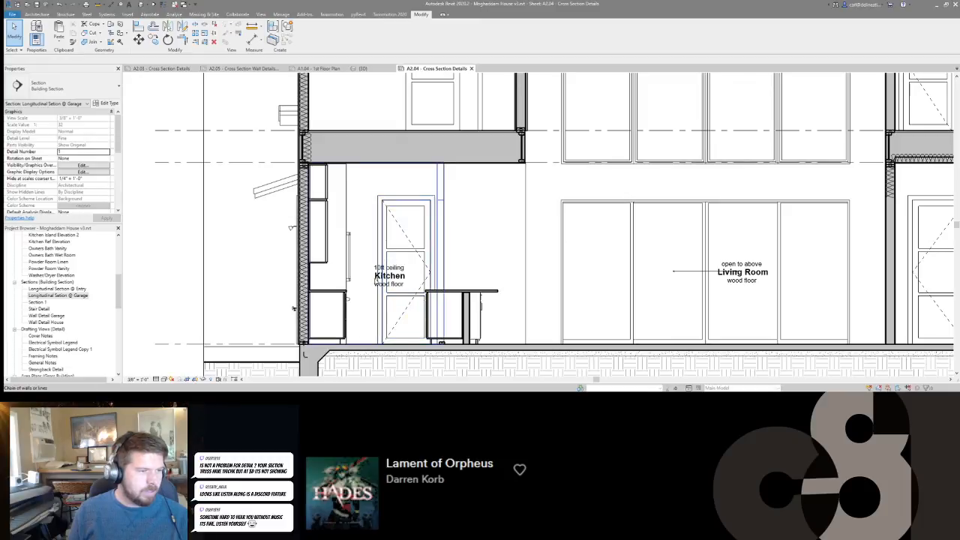
{"action": "key", "text": "Tab"}
{"action": "key", "text": "Tab"}
{"action": "key", "text": "Tab"}
{"action": "key", "text": "Tab"}
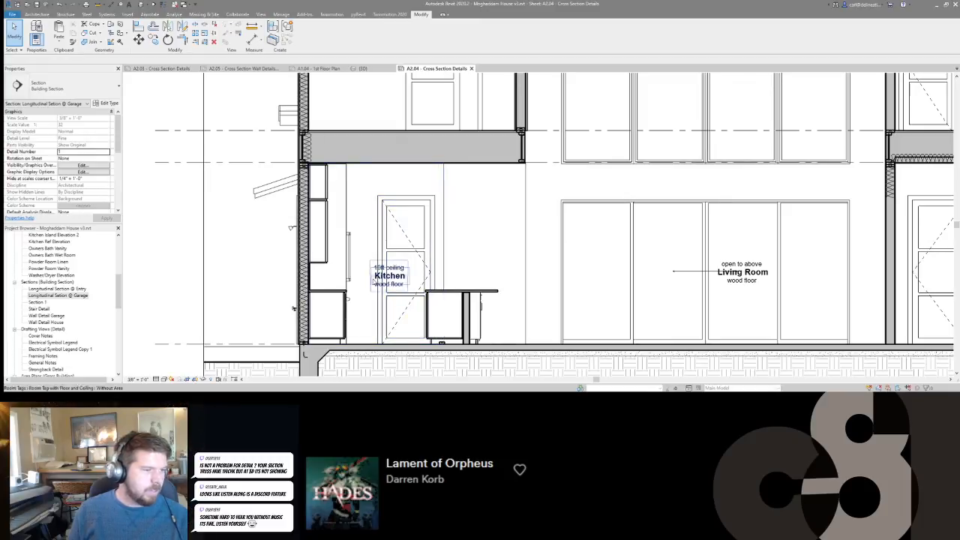
{"action": "key", "text": "r"}
{"action": "key", "text": "t"}
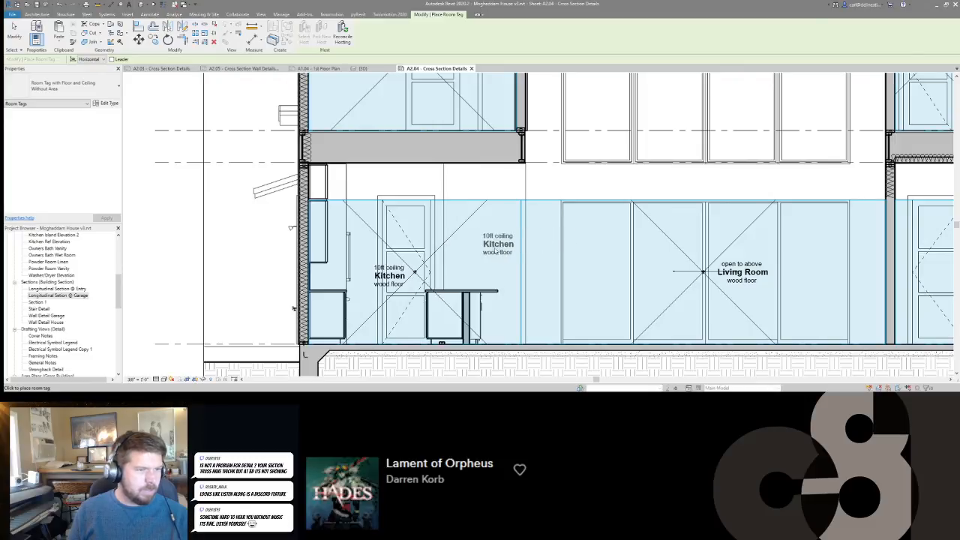
{"action": "key", "text": "Escape"}
Tag the Owners Bedroom above the kitchen with its ceiling height and floor finish.
{"action": "scroll", "coordinate": [487, 243], "scroll_direction": "down", "scroll_amount": 2}
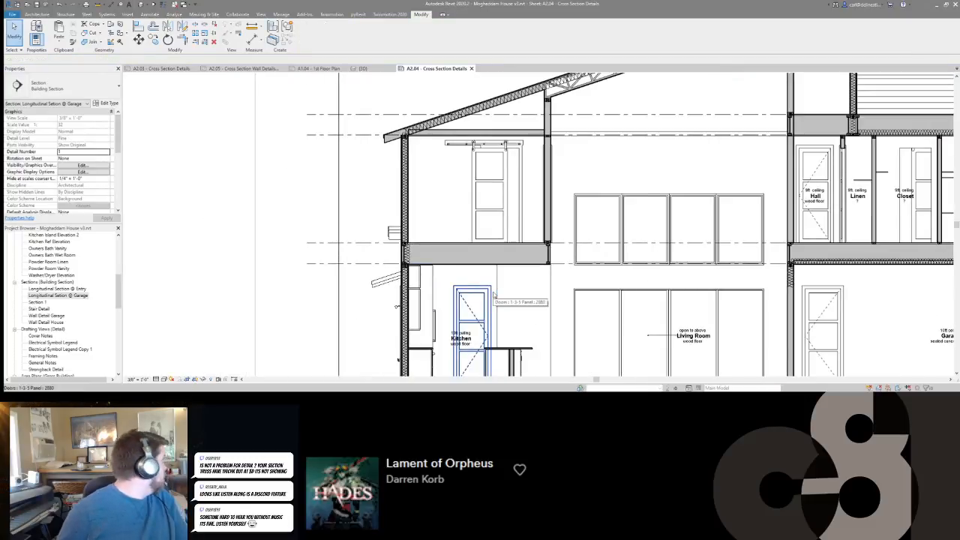
{"action": "key", "text": "r"}
{"action": "key", "text": "t"}
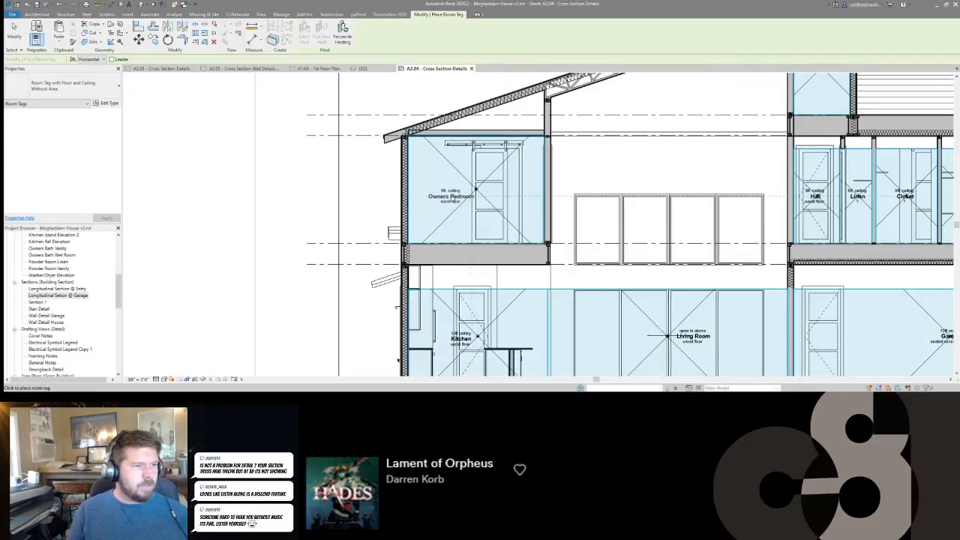
{"action": "scroll", "coordinate": [397, 360], "scroll_direction": "down", "scroll_amount": 5}
{"action": "key", "text": "Escape"}
{"action": "key", "text": "Escape"}
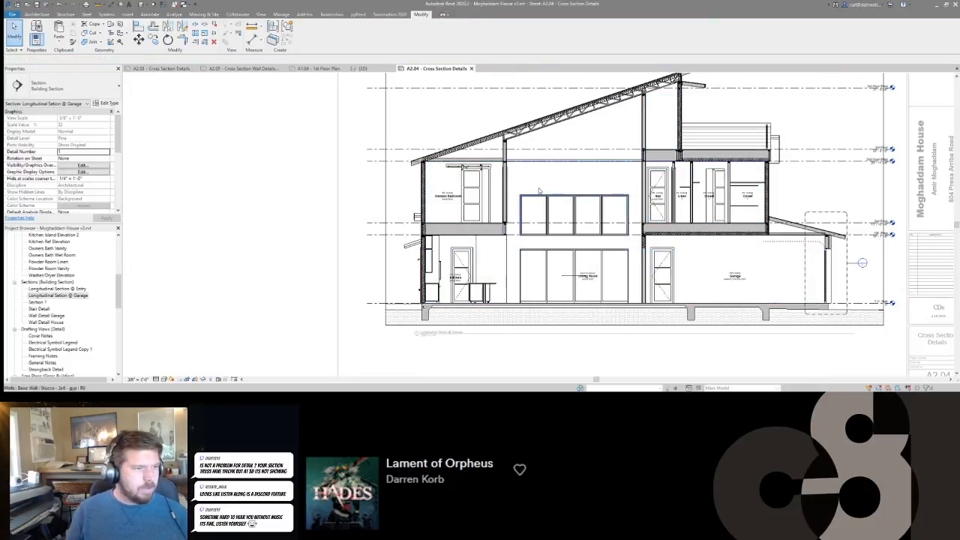
Set the two small projecting awnings outside the kitchen's exterior wall to halftone.
{"action": "scroll", "coordinate": [450, 242], "scroll_direction": "up", "scroll_amount": 6}
{"action": "left_click", "coordinate": [450, 240]}
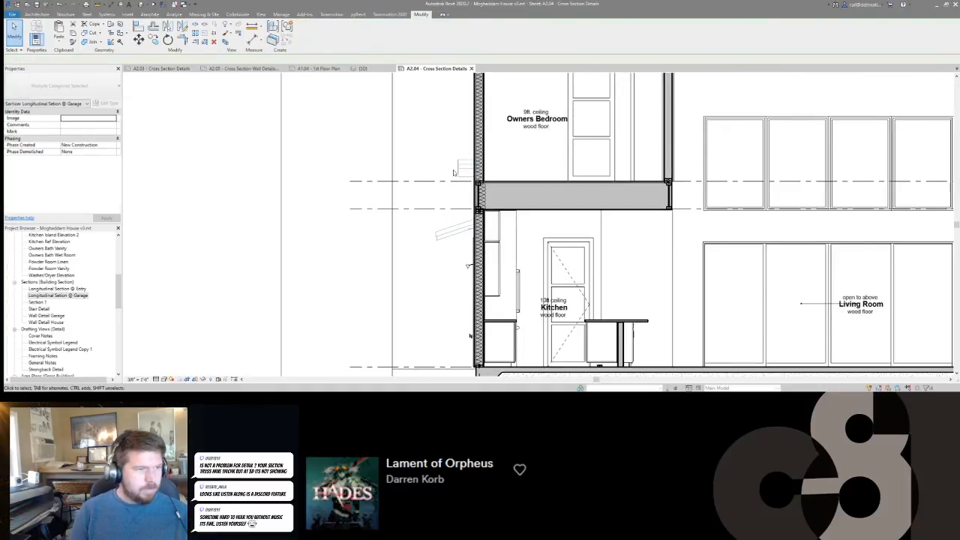
{"action": "key", "text": "Escape"}
{"action": "scroll", "coordinate": [667, 250], "scroll_direction": "down", "scroll_amount": 2}
{"action": "middle_click_drag", "start_coordinate": [646, 255], "coordinate": [539, 246]}
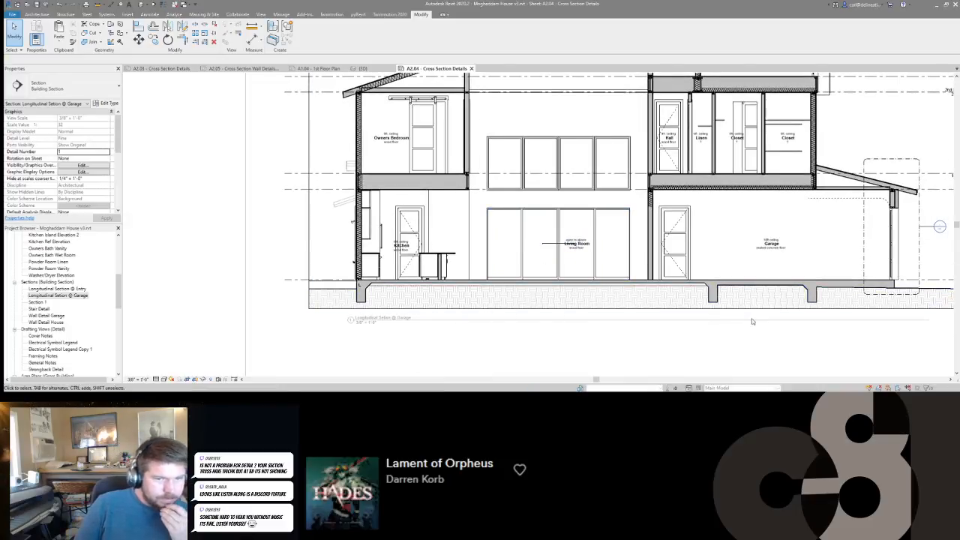
Edit the earth filled region's boundary, moving the inner garage footing outline beneath the wall between the living room and garage.
{"action": "middle_click_drag", "start_coordinate": [754, 323], "coordinate": [593, 319]}
{"action": "scroll", "coordinate": [511, 299], "scroll_direction": "up", "scroll_amount": 3}
{"action": "middle_click_drag", "start_coordinate": [510, 298], "coordinate": [683, 275]}
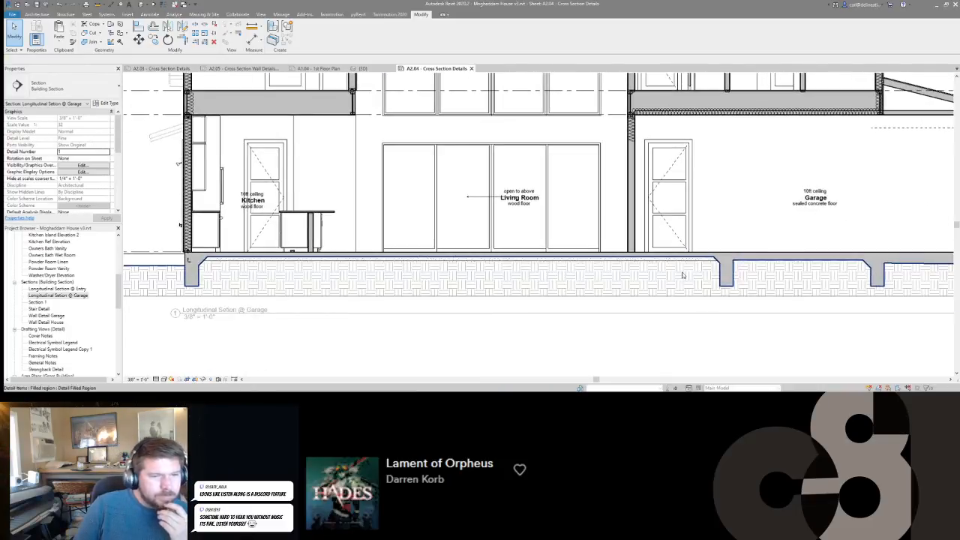
{"action": "double_click", "coordinate": [685, 275]}
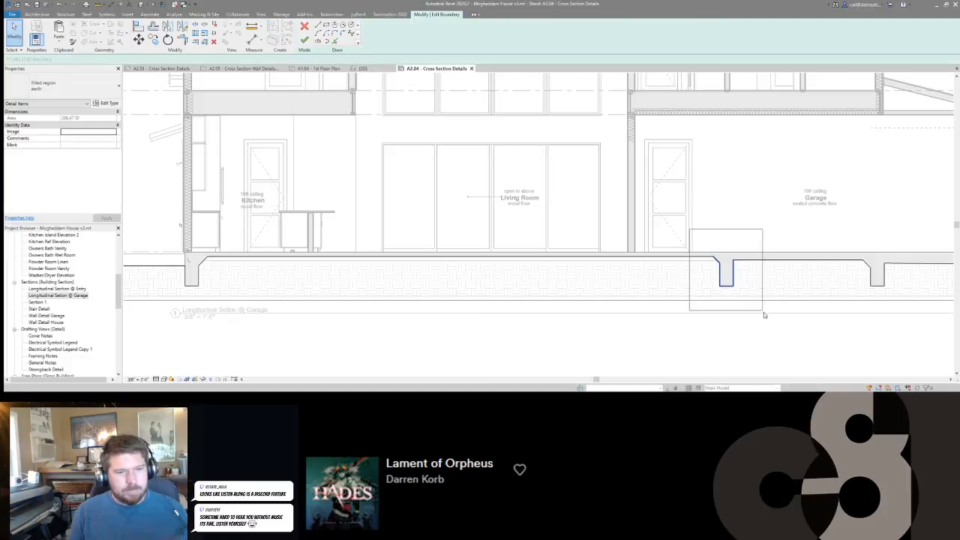
{"action": "scroll", "coordinate": [736, 292], "scroll_direction": "up", "scroll_amount": 4}
{"action": "key", "text": "m"}
{"action": "key", "text": "v"}
{"action": "left_click", "coordinate": [732, 258]}
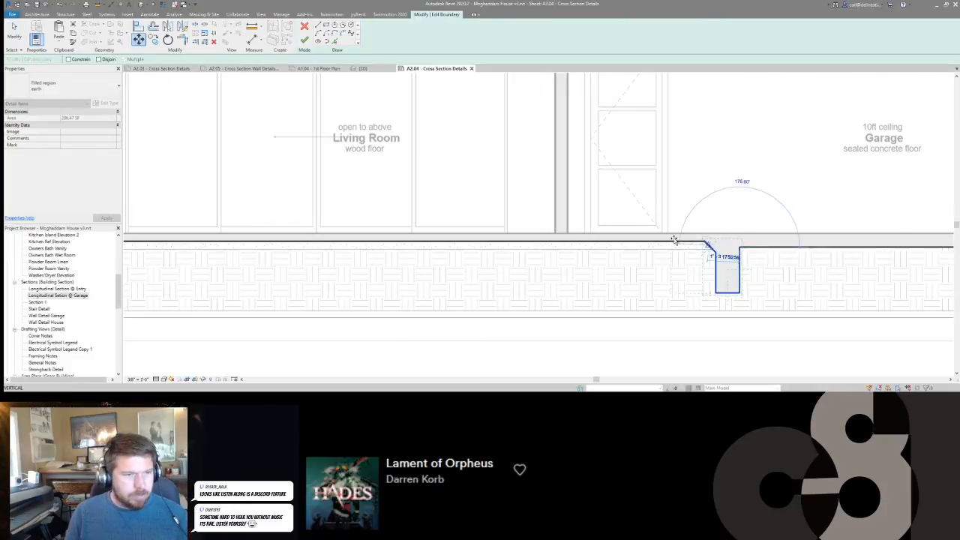
{"action": "left_click", "coordinate": [562, 258]}
{"action": "middle_click_drag", "start_coordinate": [607, 274], "coordinate": [648, 277]}
{"action": "key", "text": "f"}
{"action": "key", "text": "f"}
Align the end of the gravel filled region under the living room slab with the relocated footing.
{"action": "middle_click_drag", "start_coordinate": [550, 286], "coordinate": [656, 289]}
{"action": "key", "text": "a"}
{"action": "key", "text": "l"}
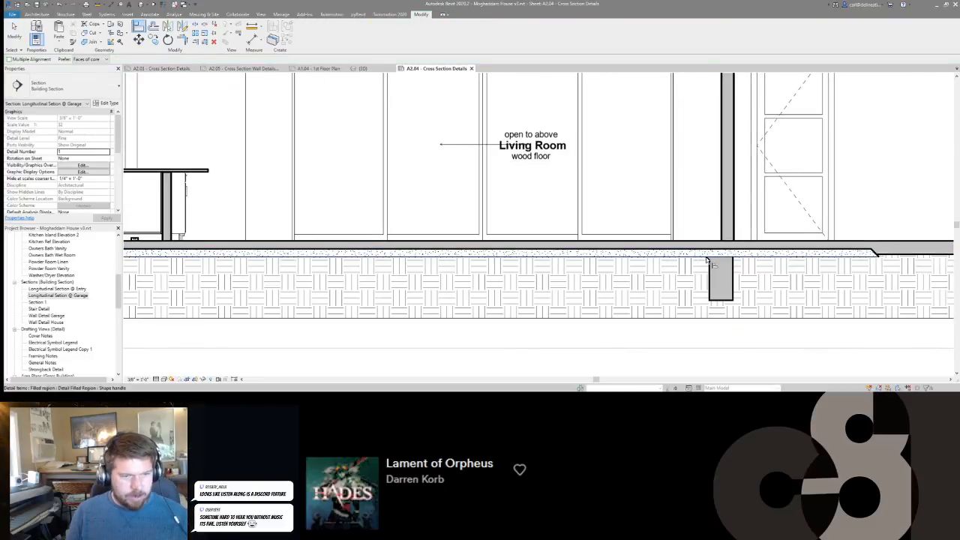
{"action": "left_click", "coordinate": [711, 264]}
{"action": "left_click", "coordinate": [875, 253]}
{"action": "key", "text": "Escape"}
{"action": "middle_click_drag", "start_coordinate": [693, 269], "coordinate": [555, 261]}
Edit the earth region's boundary, moving the remaining garage footing outline to the slab's outer edge below the garage door.
{"action": "scroll", "coordinate": [559, 261], "scroll_direction": "down", "scroll_amount": 5}
{"action": "mouse_move", "coordinate": [706, 286]}
{"action": "middle_mouse_down"}
{"action": "mouse_move", "coordinate": [590, 287]}
{"action": "mouse_move", "coordinate": [482, 249]}
{"action": "middle_mouse_up"}
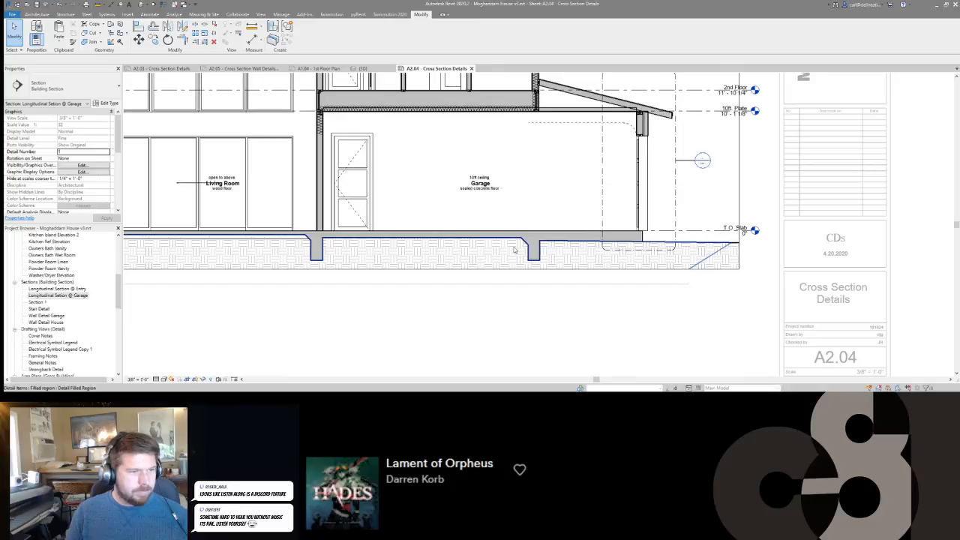
{"action": "double_click", "coordinate": [551, 266]}
{"action": "left_click_drag", "start_coordinate": [553, 274], "coordinate": [551, 273]}
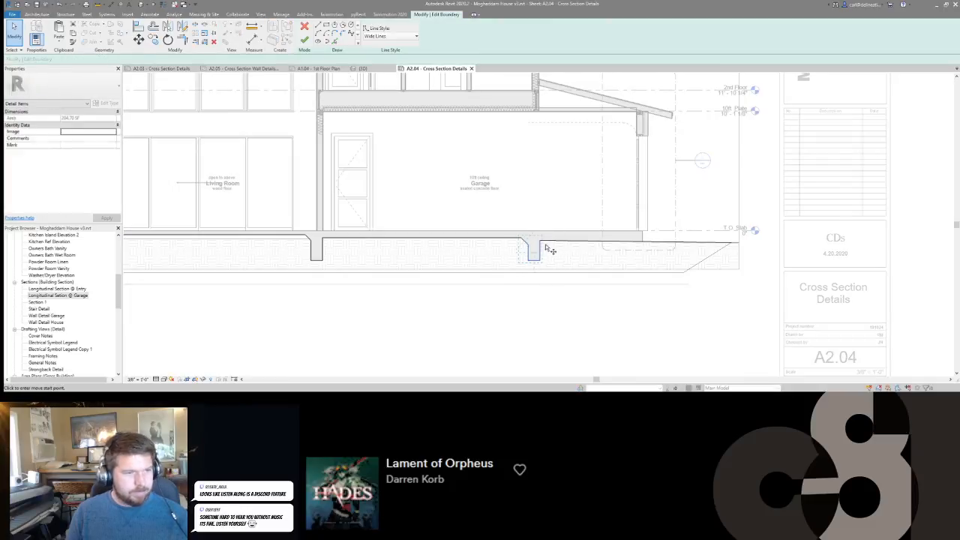
{"action": "left_click", "coordinate": [547, 249]}
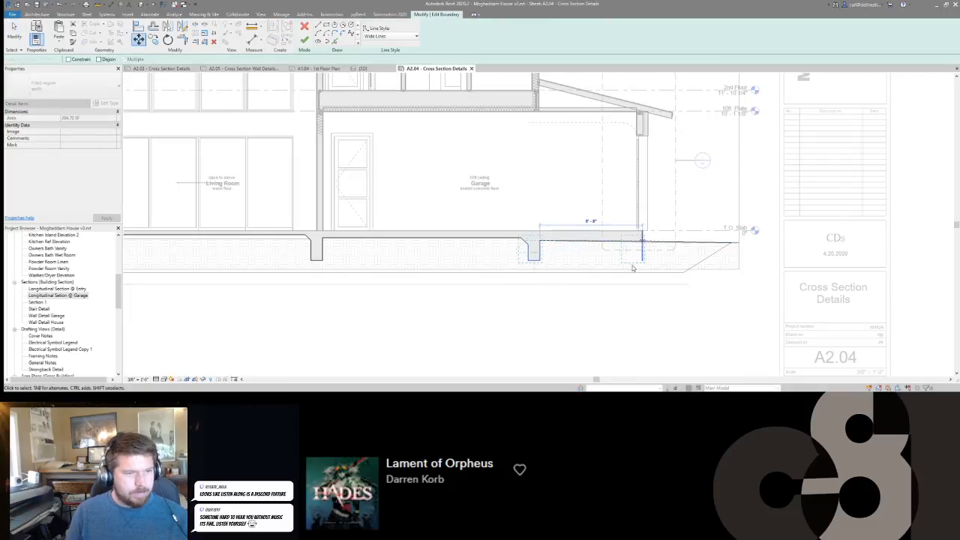
{"action": "left_click", "coordinate": [638, 253]}
{"action": "left_click", "coordinate": [616, 264]}
{"action": "key", "text": "f"}
{"action": "key", "text": "f"}
Reopen the earth region's boundary and align the garage slab's underside with the living room slab's underside.
{"action": "middle_click_drag", "start_coordinate": [527, 268], "coordinate": [527, 269]}
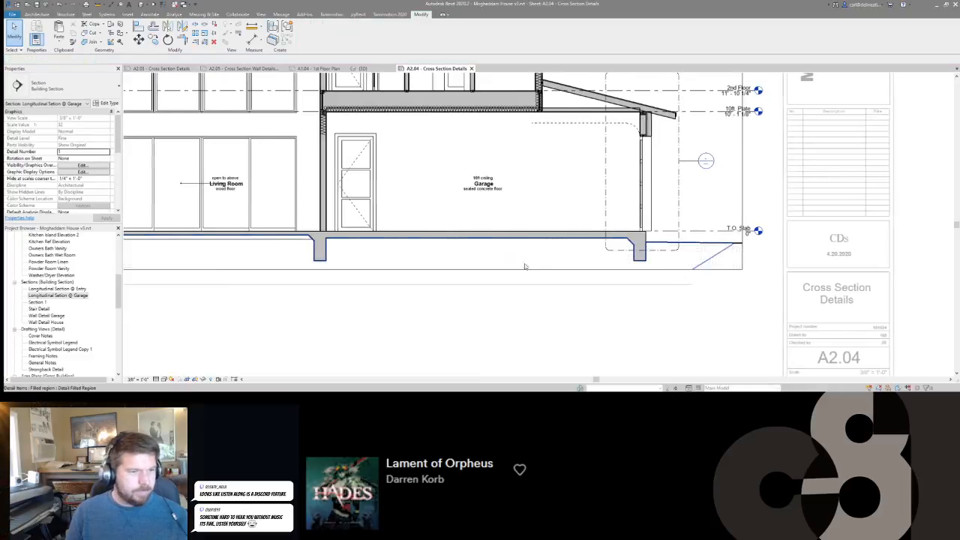
{"action": "middle_click_drag", "start_coordinate": [352, 312], "coordinate": [580, 331]}
{"action": "scroll", "coordinate": [561, 270], "scroll_direction": "up", "scroll_amount": 1}
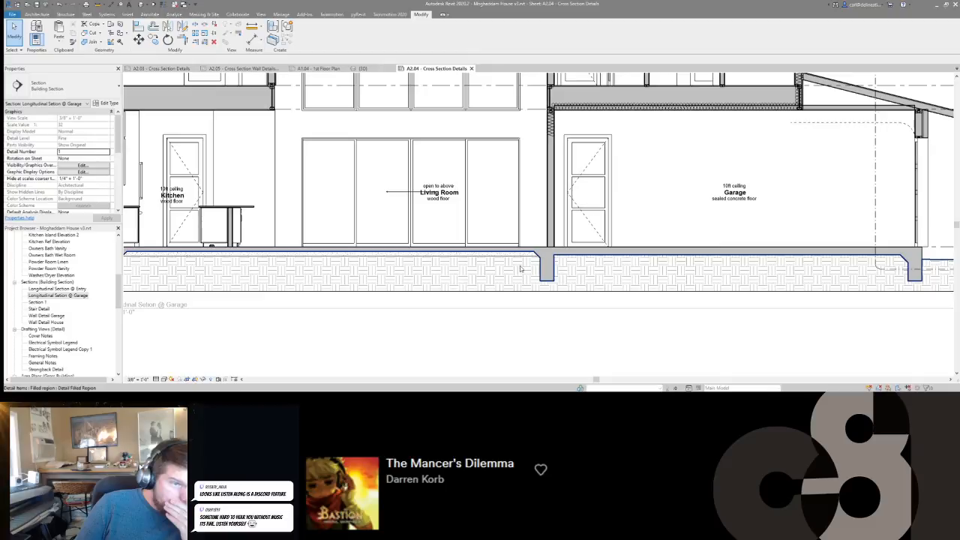
{"action": "double_click", "coordinate": [610, 268]}
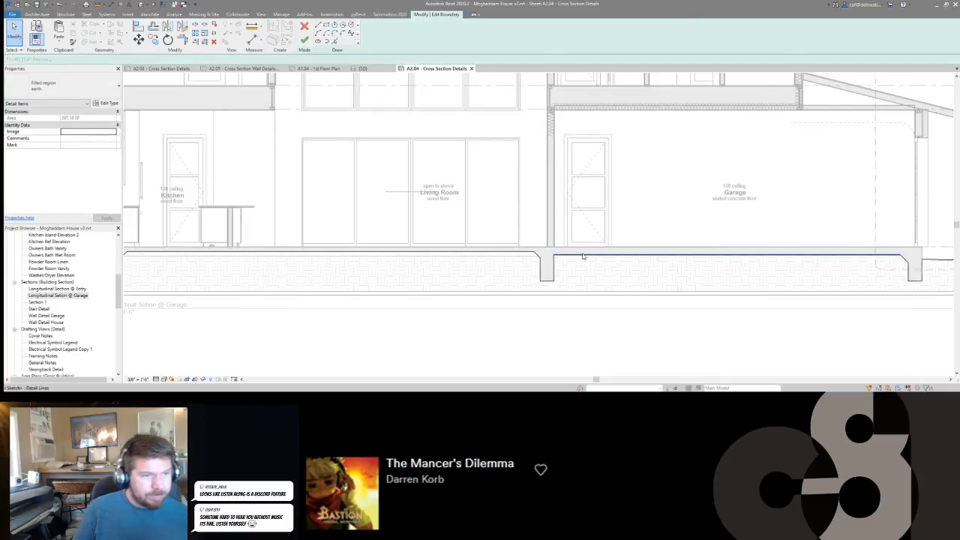
{"action": "key", "text": "a"}
{"action": "key", "text": "l"}
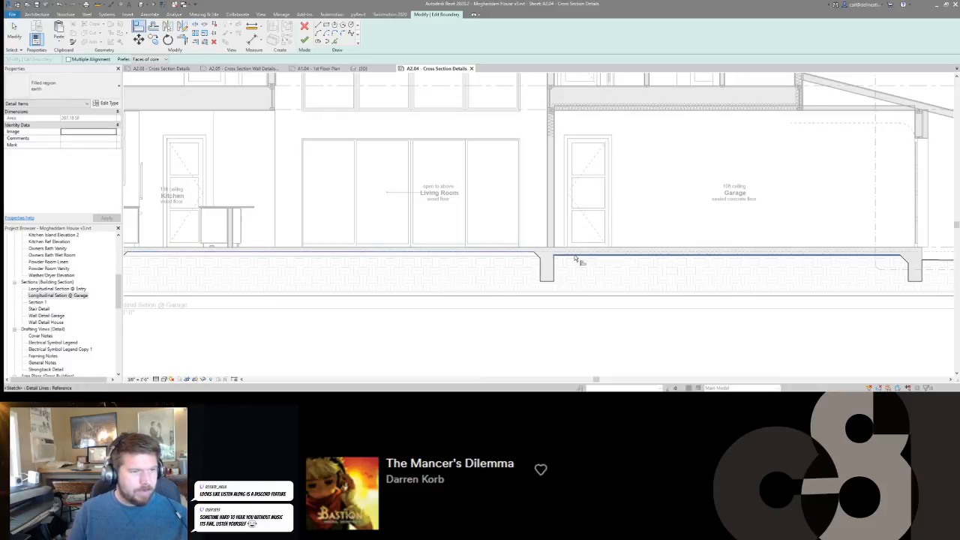
{"action": "key", "text": "Escape"}
Mirror the sloped haunch line to the garage side of the interior footing and trim it to the slab underside and footing.
{"action": "left_click", "coordinate": [545, 262]}
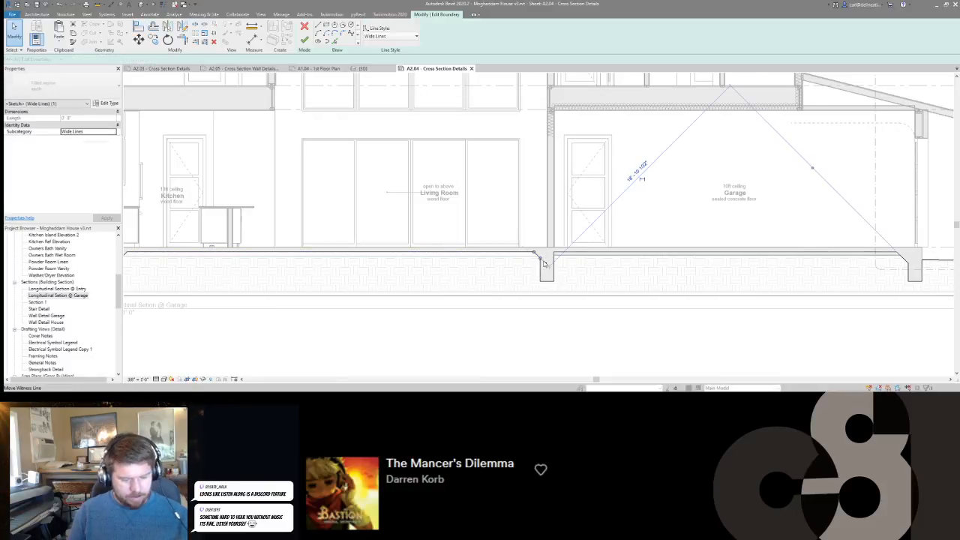
{"action": "key", "text": "r"}
{"action": "key", "text": "o"}
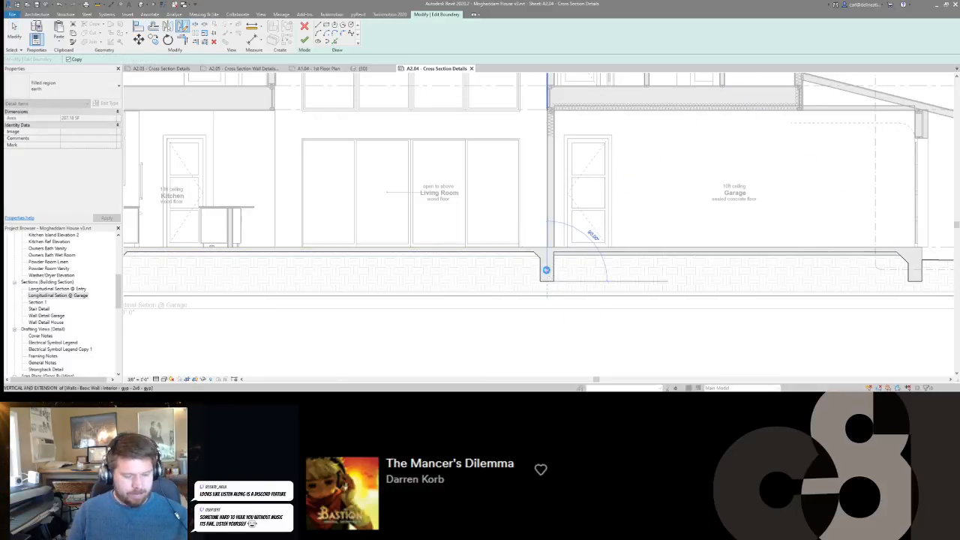
{"action": "left_click", "coordinate": [684, 294]}
{"action": "key", "text": "Return"}
{"action": "key", "text": "t"}
{"action": "key", "text": "r"}
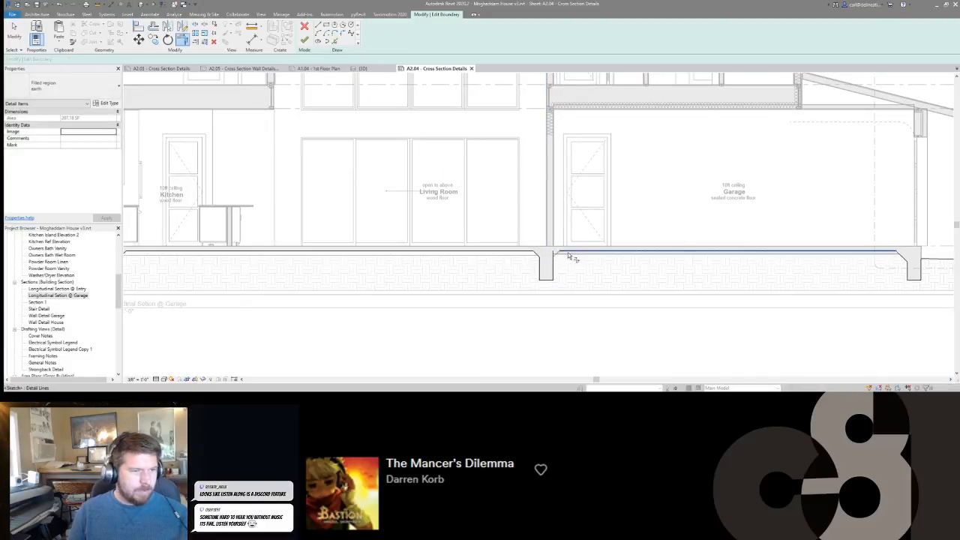
Move the garage slab underside and its sloped haunch lines in the earth region's boundary down 1.5 inches and finish the edit.
{"action": "middle_click_drag", "start_coordinate": [700, 264], "coordinate": [622, 261]}
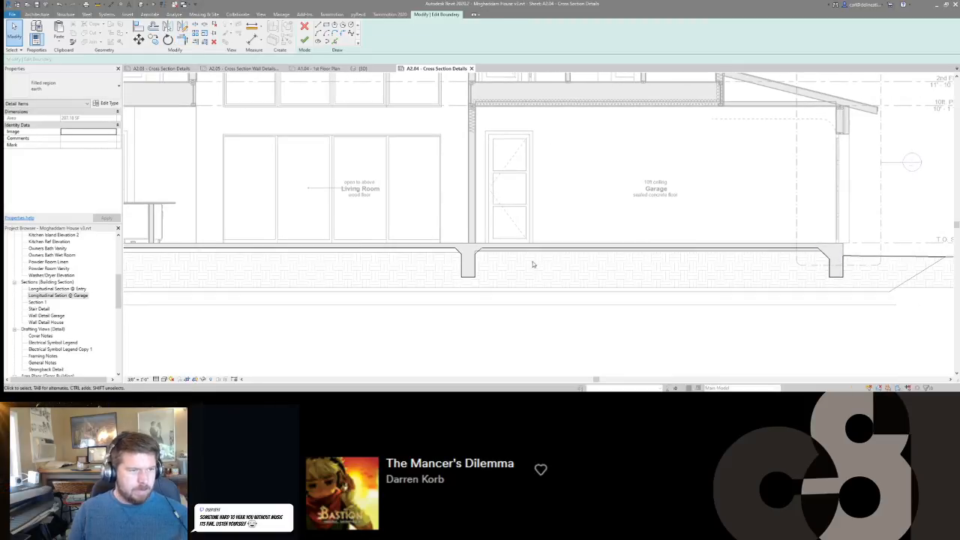
{"action": "left_click", "coordinate": [819, 275]}
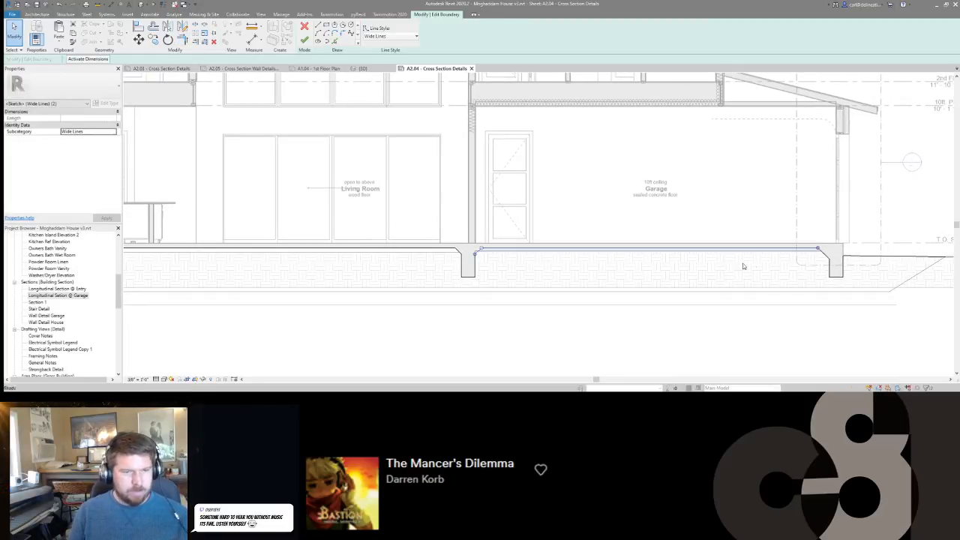
{"action": "key", "text": "m"}
{"action": "key", "text": "v"}
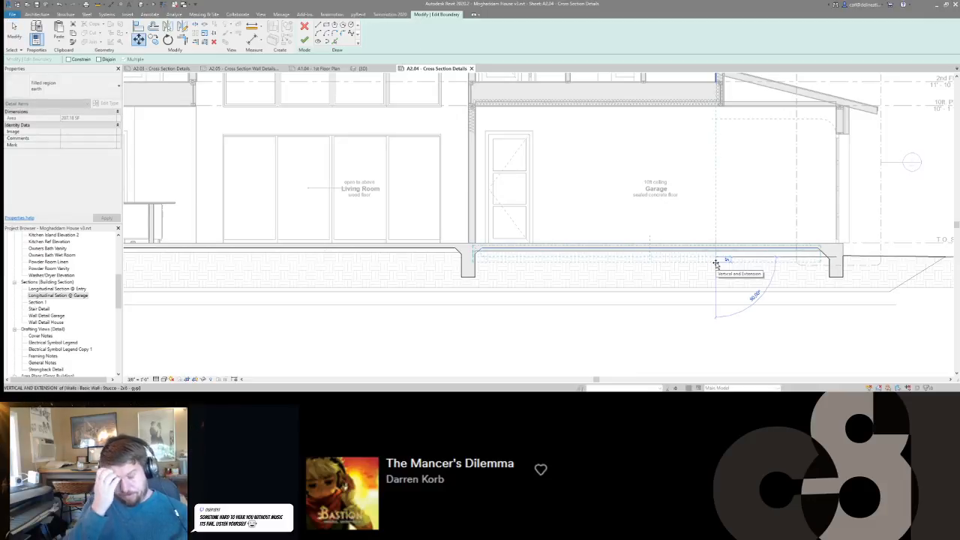
{"action": "type", "text": "0 "}
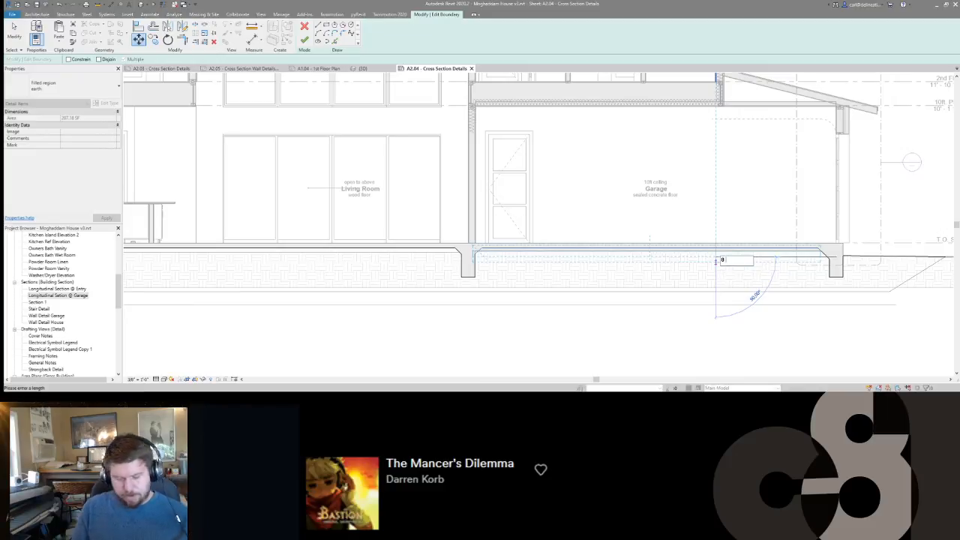
{"action": "type", "text": "1.5"}
{"action": "key", "text": "Return"}
{"action": "left_click", "coordinate": [717, 266]}
{"action": "middle_click_drag", "start_coordinate": [619, 272], "coordinate": [619, 272]}
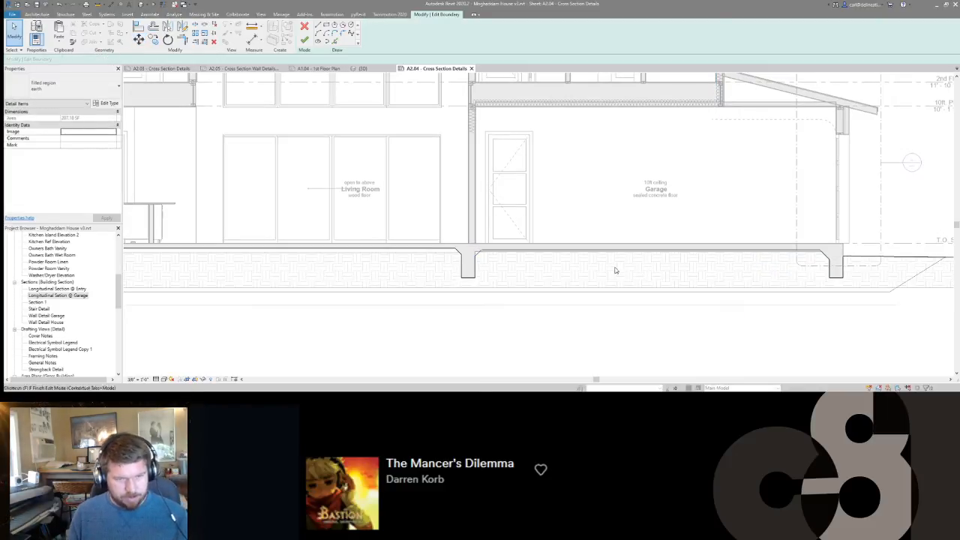
{"action": "key", "text": "f"}
{"action": "key", "text": "f"}
{"action": "key", "text": "Escape"}
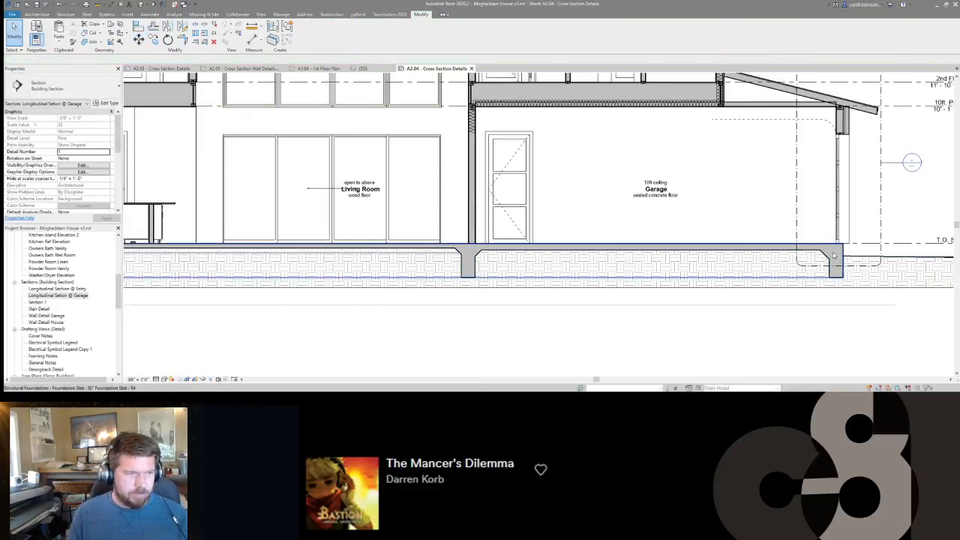
Inspect the earth region around the garage door footing and the full garage section on the sheet.
{"action": "scroll", "coordinate": [833, 255], "scroll_direction": "up", "scroll_amount": 2}
{"action": "middle_click_drag", "start_coordinate": [821, 276], "coordinate": [650, 271]}
{"action": "scroll", "coordinate": [649, 271], "scroll_direction": "down", "scroll_amount": 2}
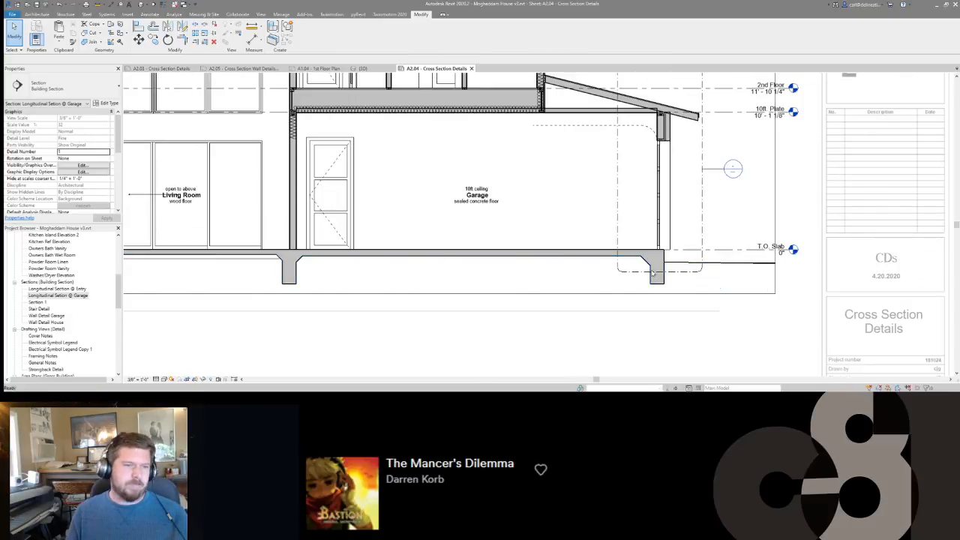
{"action": "left_click", "coordinate": [677, 268]}
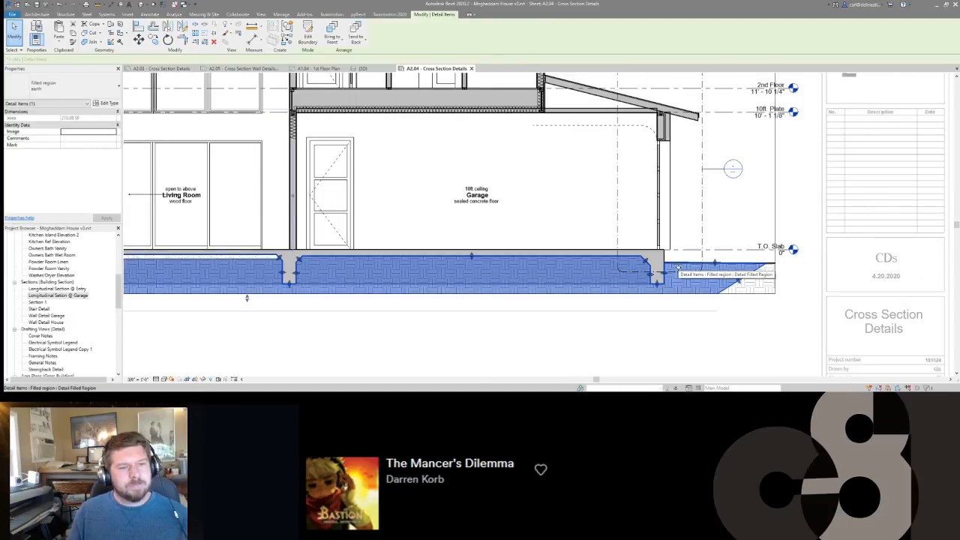
{"action": "key", "text": "Escape"}
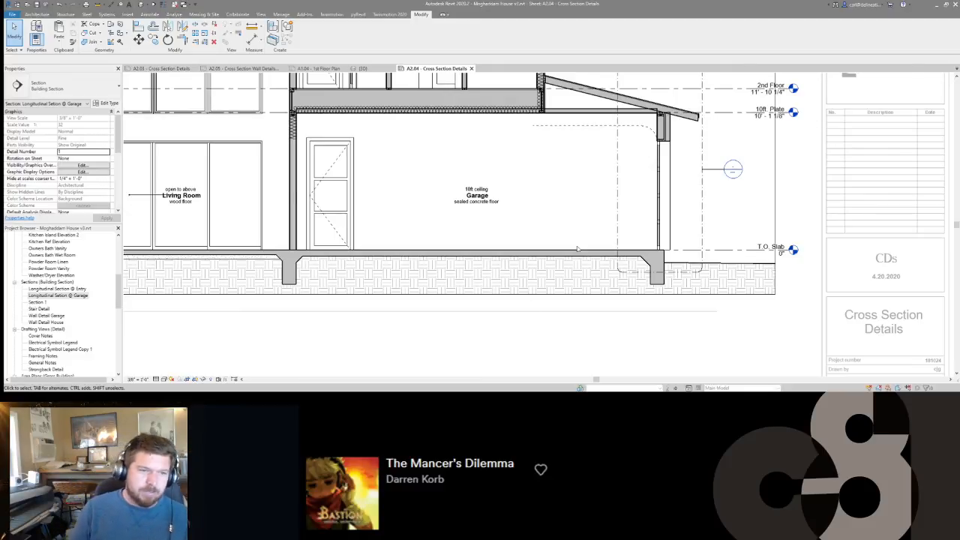
{"action": "scroll", "coordinate": [577, 249], "scroll_direction": "down", "scroll_amount": 5}
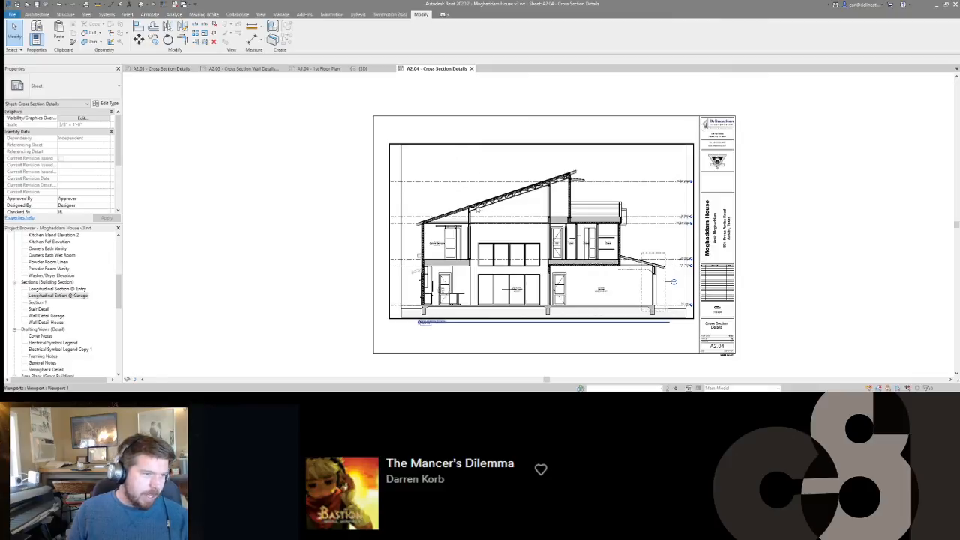
{"action": "scroll", "coordinate": [478, 208], "scroll_direction": "up", "scroll_amount": 5}
{"action": "middle_click_drag", "start_coordinate": [478, 208], "coordinate": [403, 212]}
Switch to the 3D view of the living room interior and turn off its section box.
{"action": "key", "text": "ctrl+shift+Tab"}
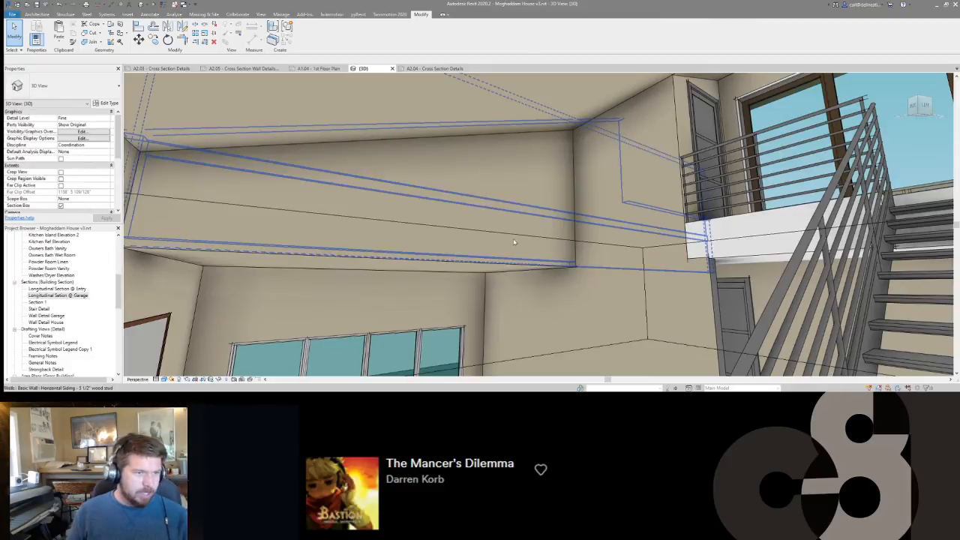
{"action": "middle_click_drag", "start_coordinate": [563, 277], "coordinate": [704, 210], "text": "shift"}
{"action": "right_click_drag", "start_coordinate": [704, 210], "coordinate": [830, 206]}
{"action": "right_click", "coordinate": [832, 205]}
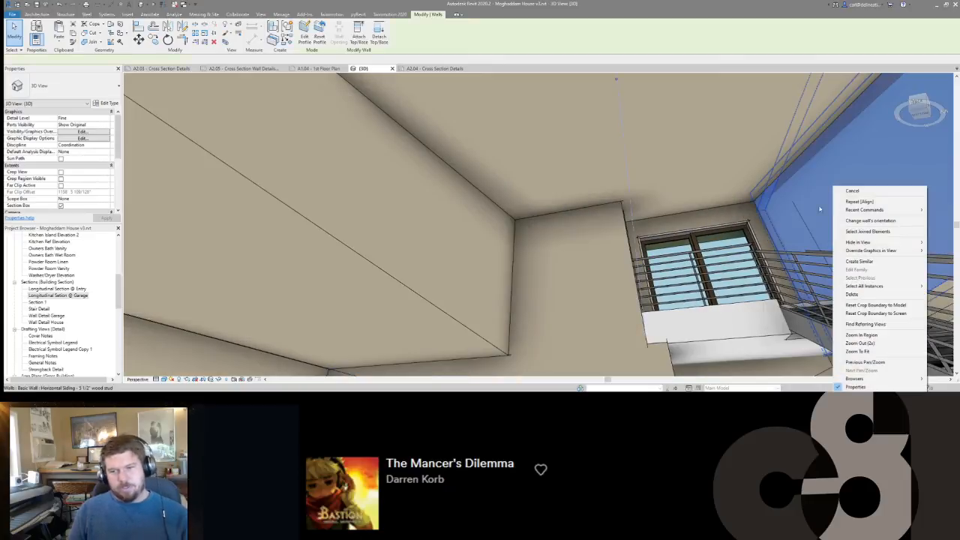
{"action": "left_click", "coordinate": [618, 222]}
{"action": "key", "text": "Escape"}
{"action": "right_click_drag", "start_coordinate": [669, 200], "coordinate": [731, 326]}
{"action": "right_click_drag", "start_coordinate": [602, 304], "coordinate": [211, 139]}
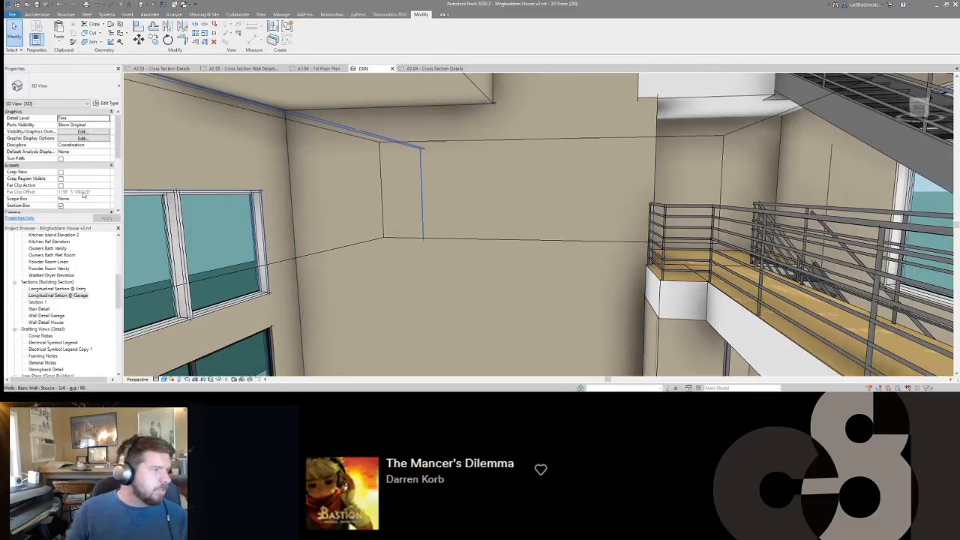
{"action": "scroll", "coordinate": [83, 195], "scroll_direction": "down", "scroll_amount": 2}
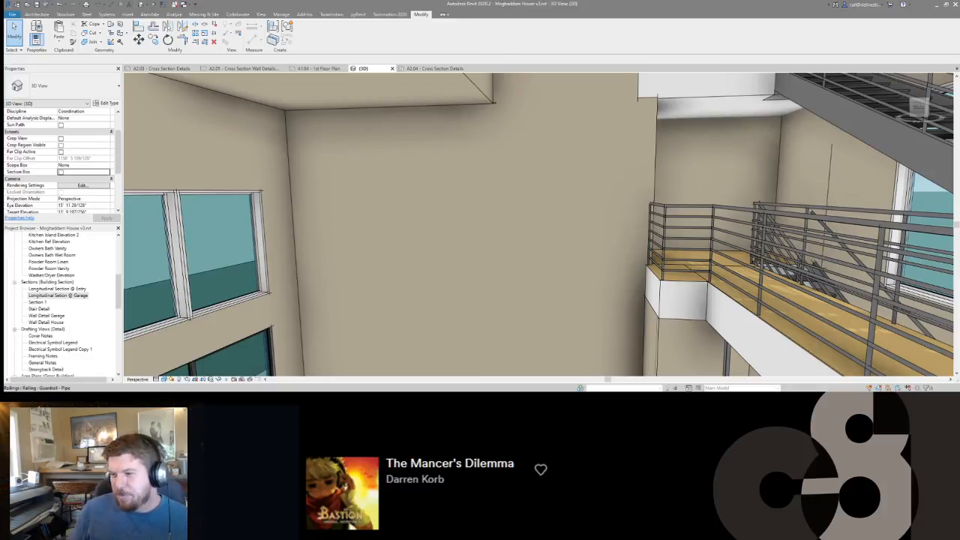
Examine the double-height living room's windows, the bathroom mirror and the upper-floor railing in 3D.
{"action": "middle_click_drag", "start_coordinate": [542, 260], "coordinate": [657, 210], "text": "shift"}
{"action": "middle_click_drag", "start_coordinate": [621, 262], "coordinate": [339, 272], "text": "shift"}
{"action": "left_click", "coordinate": [338, 276]}
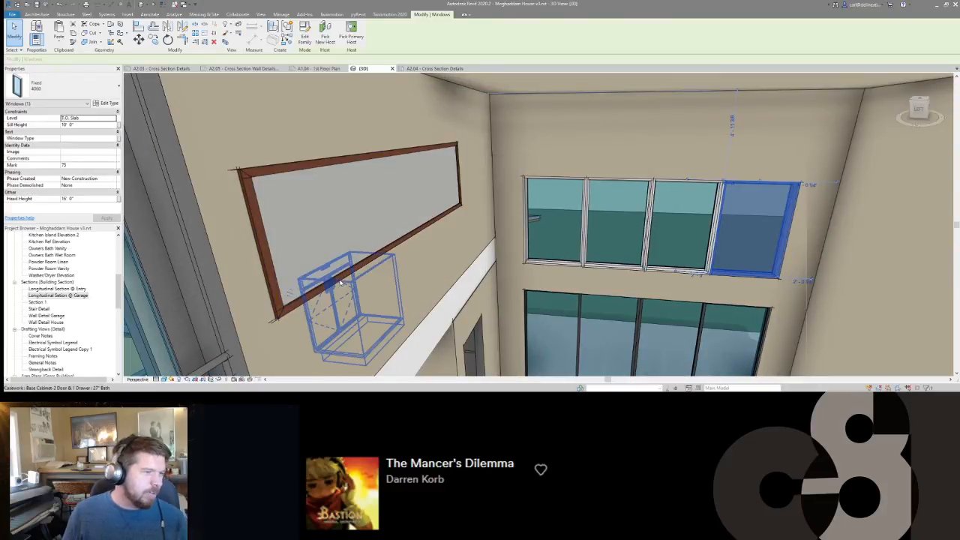
{"action": "left_click", "coordinate": [360, 238]}
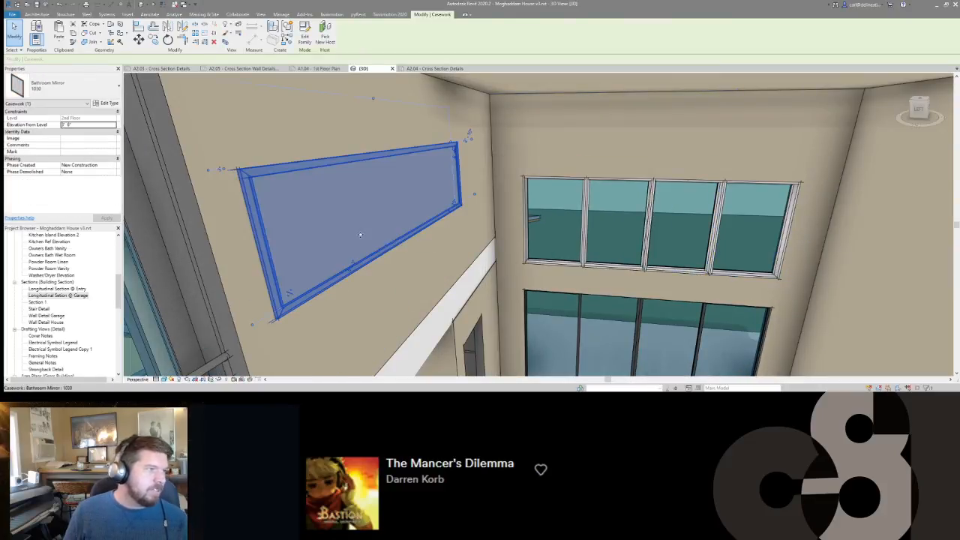
{"action": "middle_click_drag", "start_coordinate": [360, 239], "coordinate": [477, 219], "text": "shift"}
{"action": "middle_click_drag", "start_coordinate": [639, 217], "coordinate": [767, 282], "text": "shift"}
{"action": "key", "text": "Escape"}
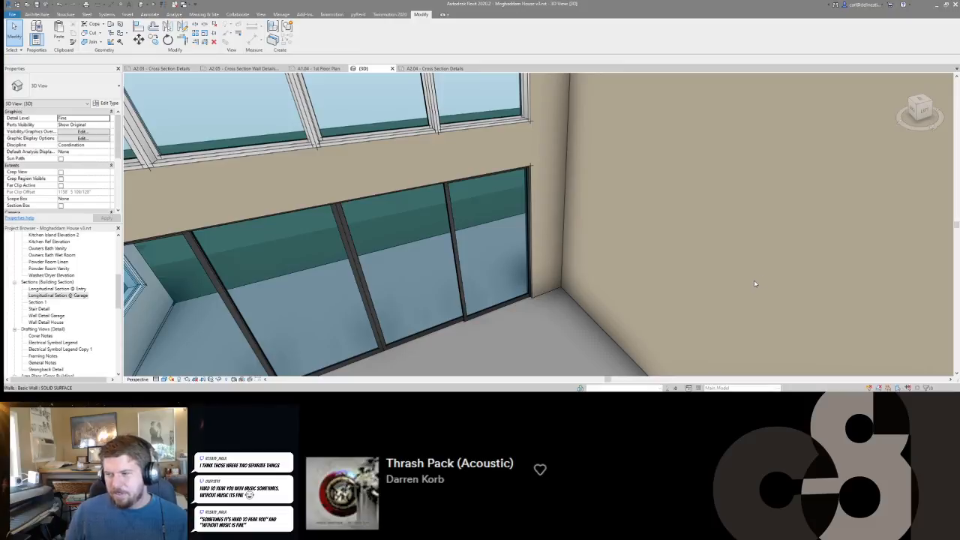
{"action": "middle_click_drag", "start_coordinate": [762, 294], "coordinate": [679, 191], "text": "shift"}
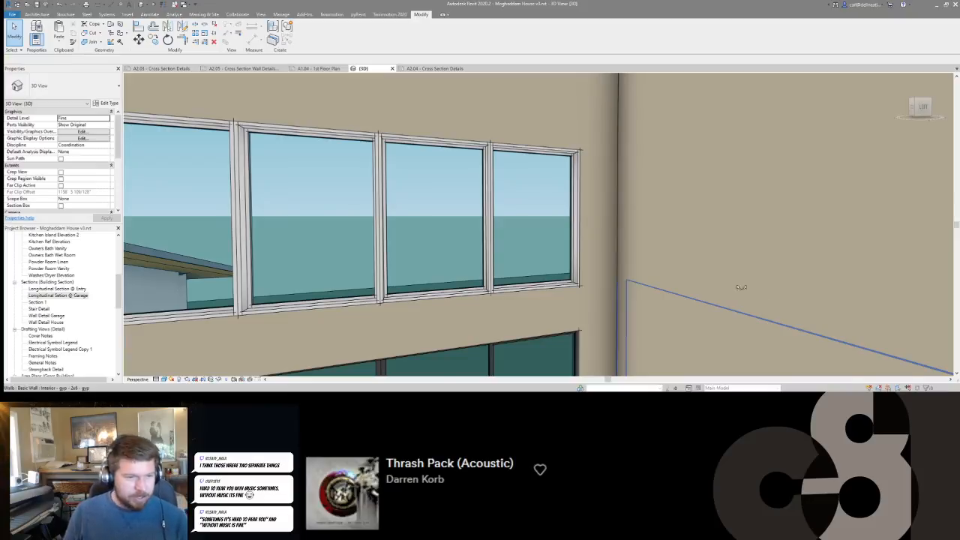
{"action": "middle_click_drag", "start_coordinate": [754, 299], "coordinate": [932, 169], "text": "shift"}
{"action": "middle_click_drag", "start_coordinate": [300, 210], "coordinate": [315, 288], "text": "shift"}
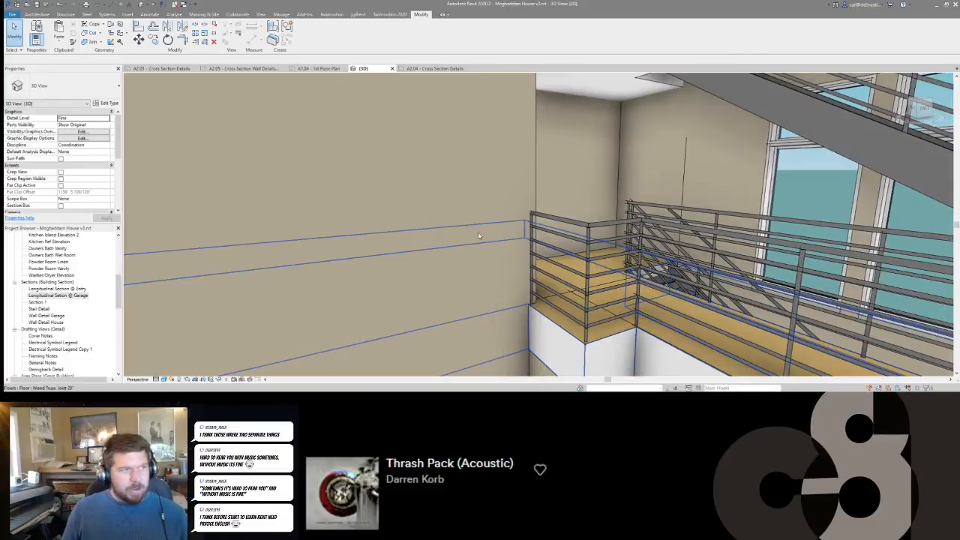
View the whole house exterior from the garage front in 3D.
{"action": "scroll", "coordinate": [527, 238], "scroll_direction": "down", "scroll_amount": 10}
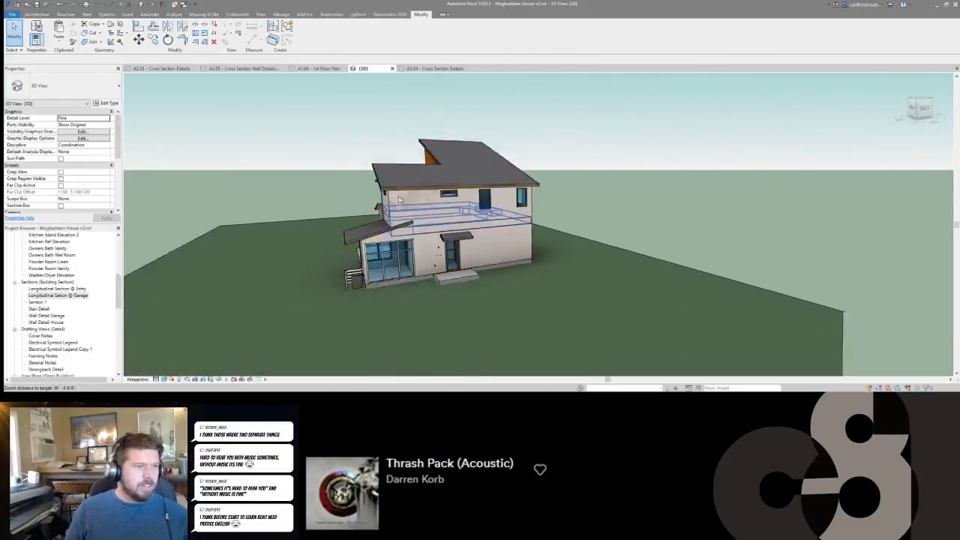
{"action": "middle_click_drag", "start_coordinate": [527, 238], "coordinate": [613, 238], "text": "shift"}
{"action": "scroll", "coordinate": [613, 238], "scroll_direction": "down", "scroll_amount": 5}
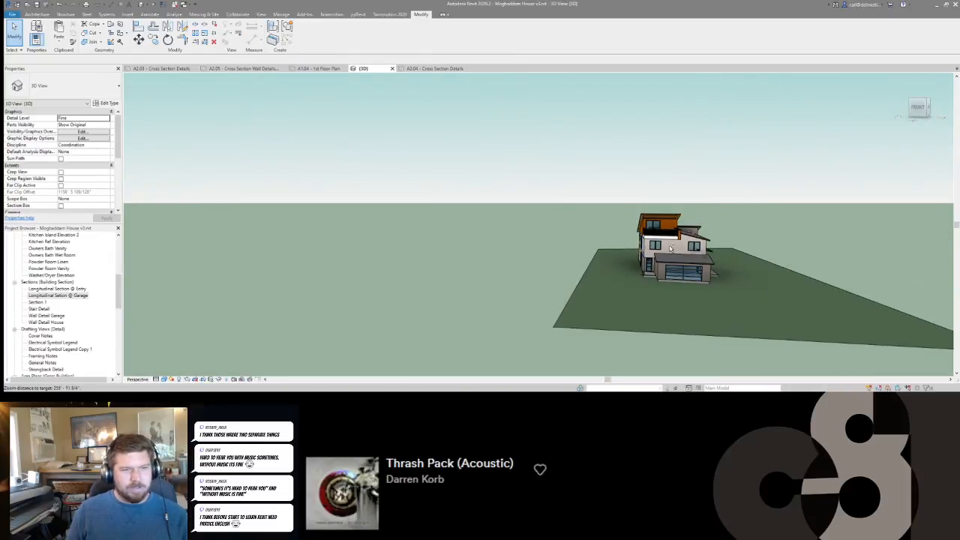
{"action": "scroll", "coordinate": [692, 240], "scroll_direction": "down", "scroll_amount": 2}
{"action": "scroll", "coordinate": [693, 240], "scroll_direction": "up", "scroll_amount": 5}
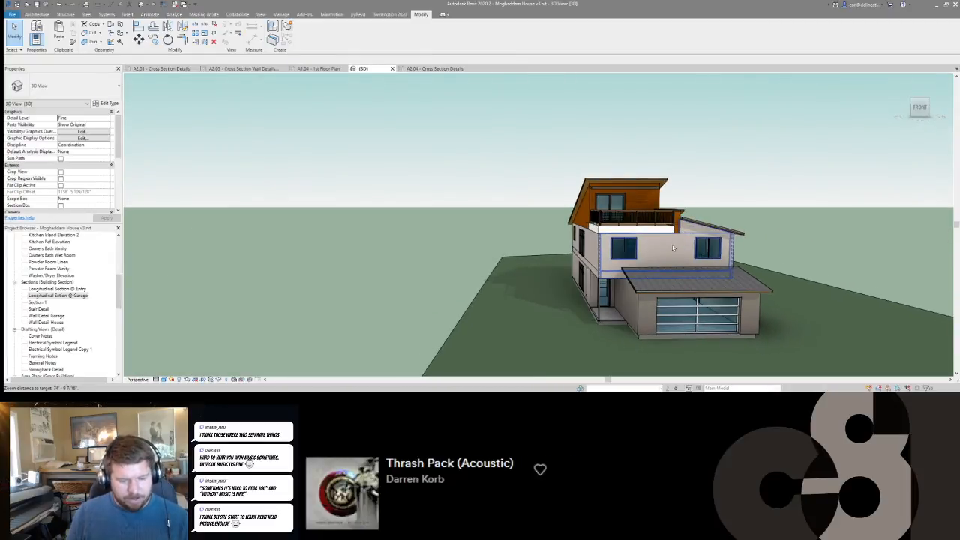
{"action": "scroll", "coordinate": [581, 231], "scroll_direction": "up", "scroll_amount": 2}
{"action": "middle_click_drag", "start_coordinate": [581, 232], "coordinate": [578, 230]}
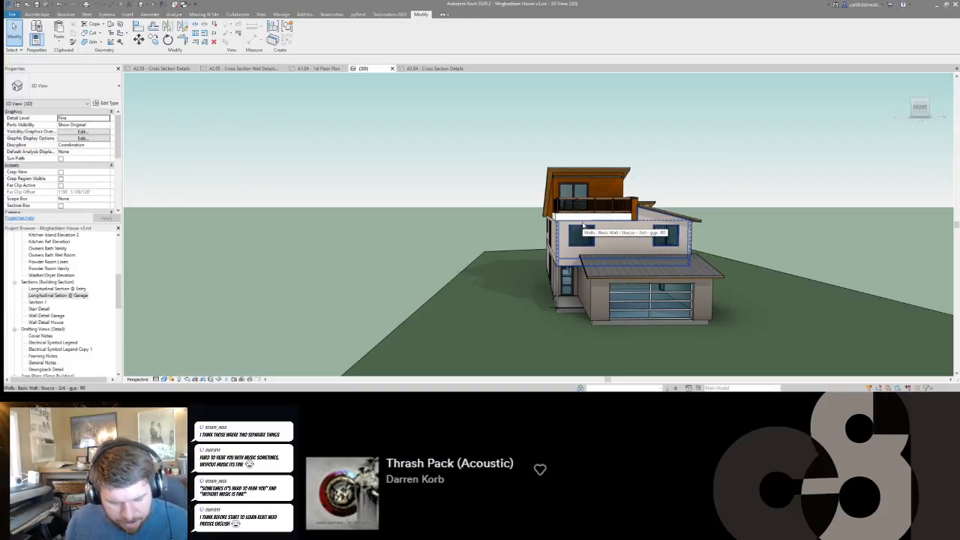